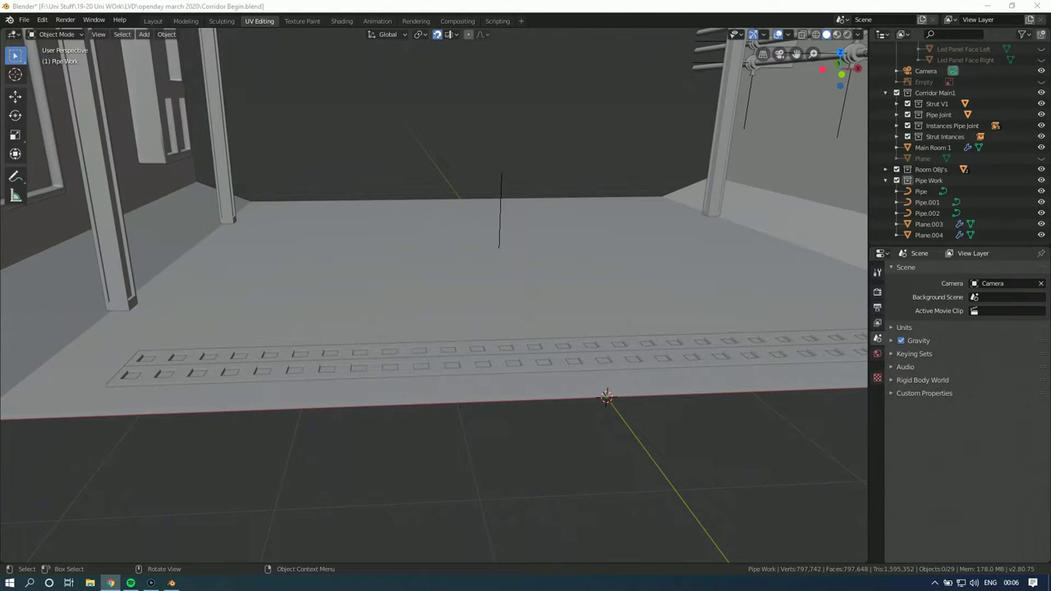
# Step: From the top wireframe view, duplicate the upper floor-tile row and place the copy 0.26 m further along Y
pyautogui.scroll(3, 383, 221)
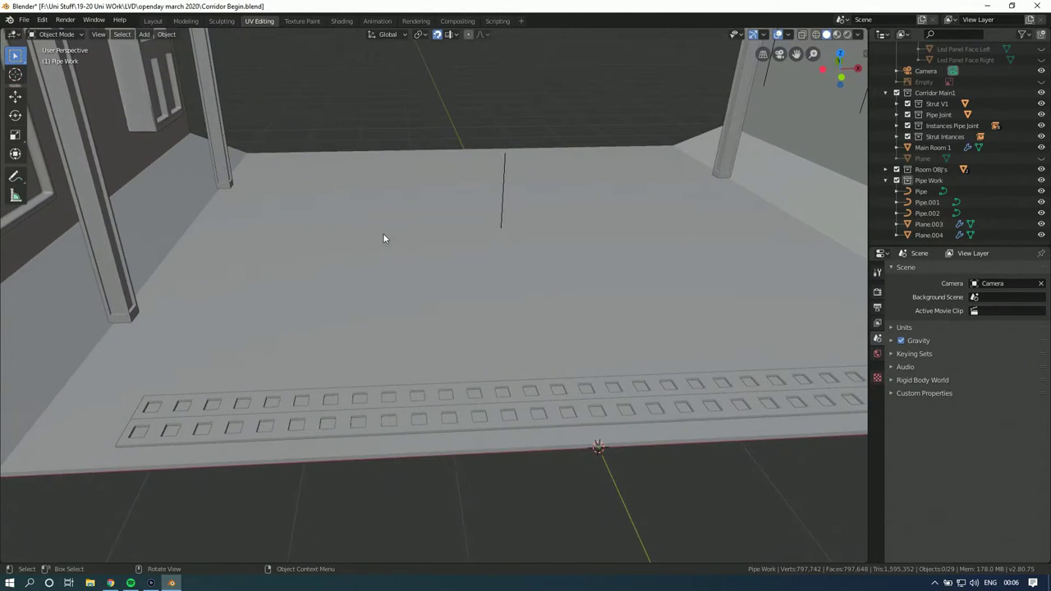
pyautogui.moveTo(362, 243); pyautogui.dragTo(443, 215, button='middle')
pyautogui.click(346, 311)
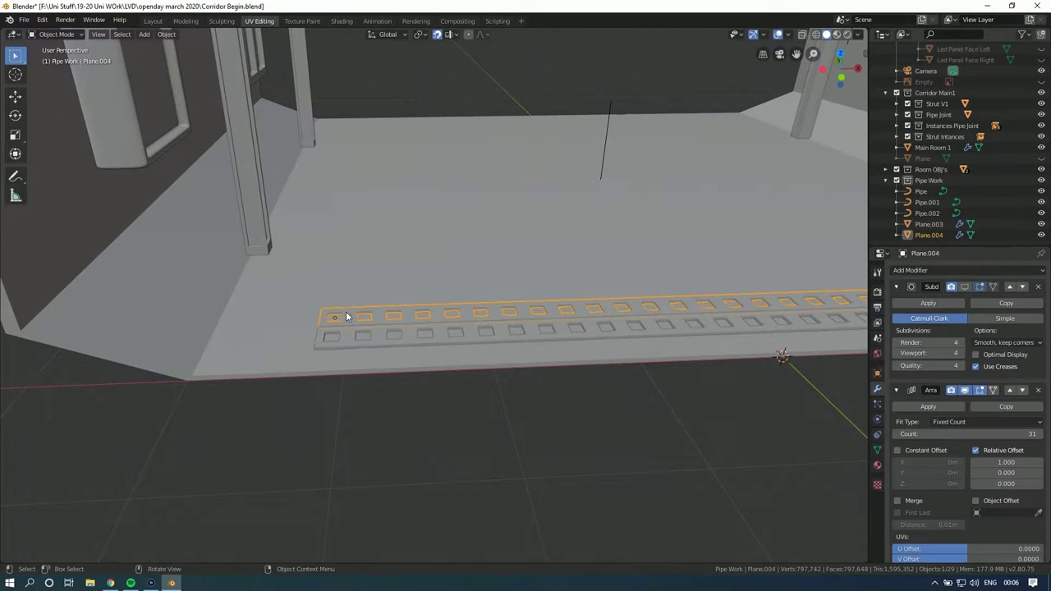
pyautogui.click(841, 55)
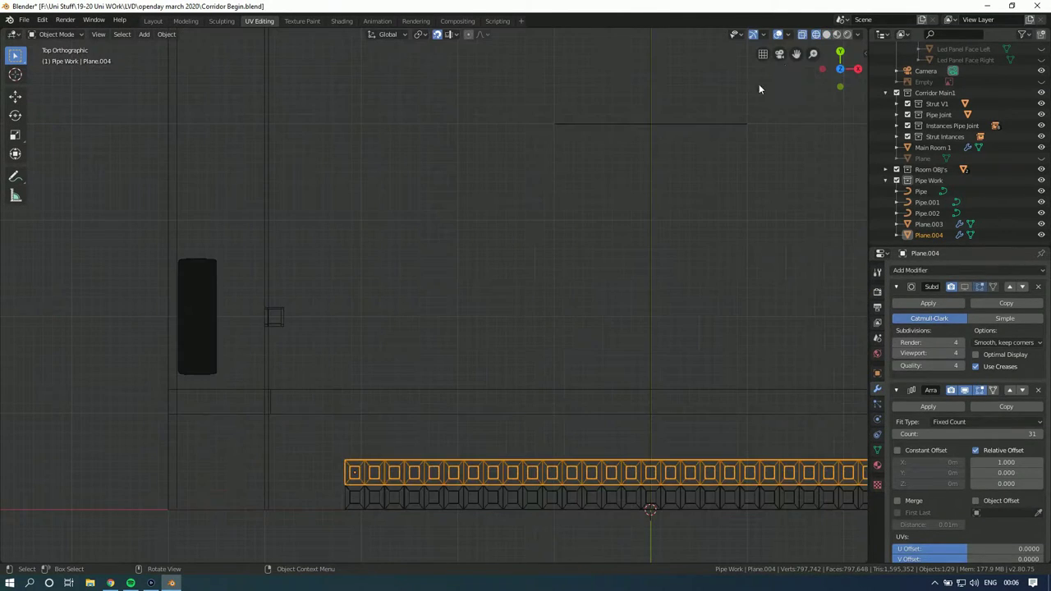
pyautogui.keyDown('shift'); pyautogui.moveTo(469, 253); pyautogui.dragTo(454, 173, button='middle'); pyautogui.keyUp('shift')
pyautogui.scroll(5, 462, 243)
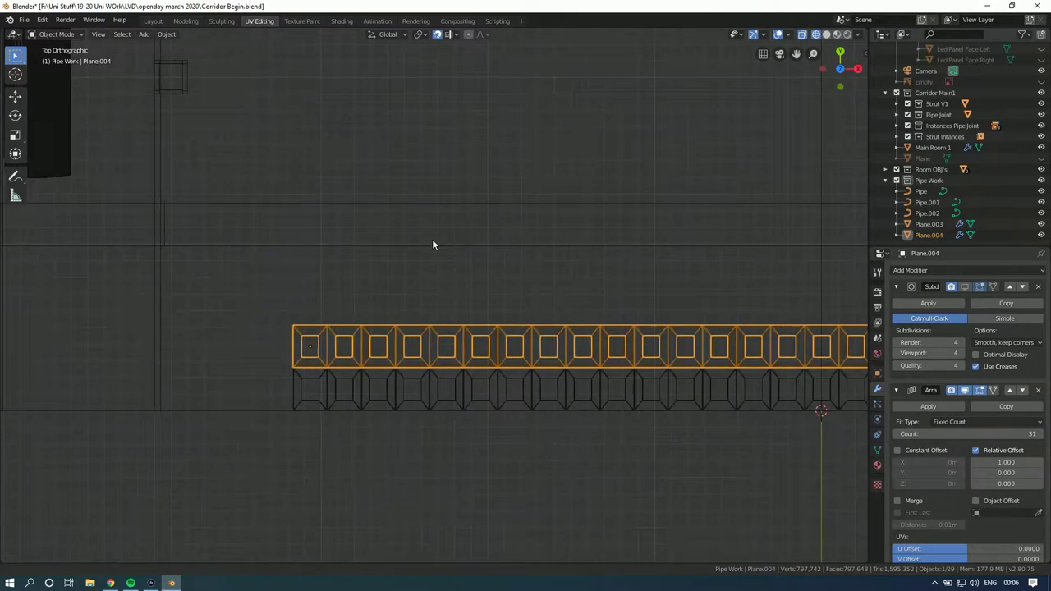
pyautogui.keyDown('shift'); pyautogui.moveTo(371, 257); pyautogui.dragTo(426, 216, button='middle'); pyautogui.keyUp('shift')
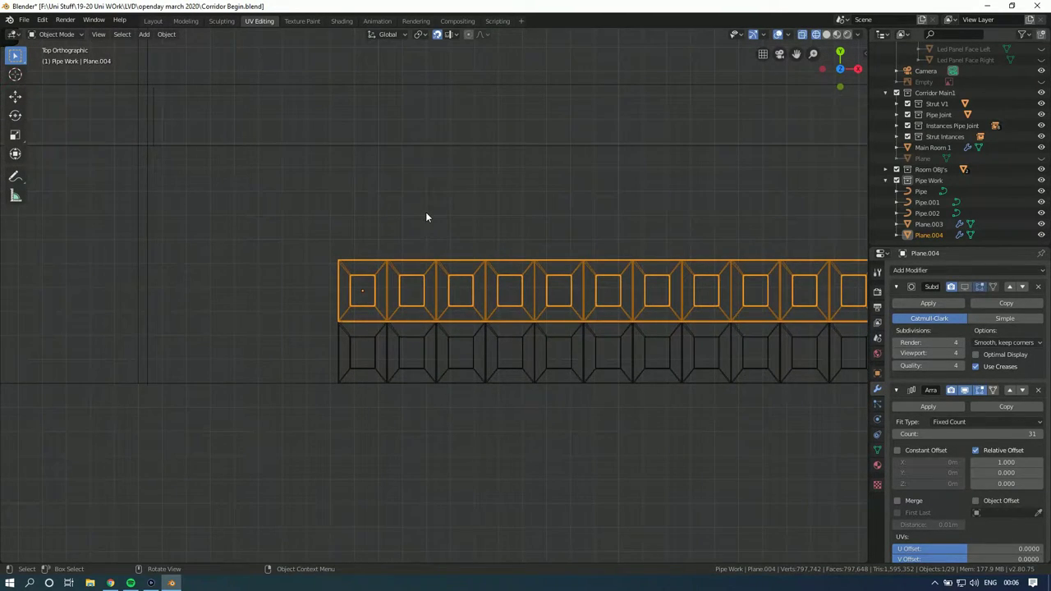
pyautogui.scroll(1, 427, 224)
pyautogui.hotkey('shift', 'd')
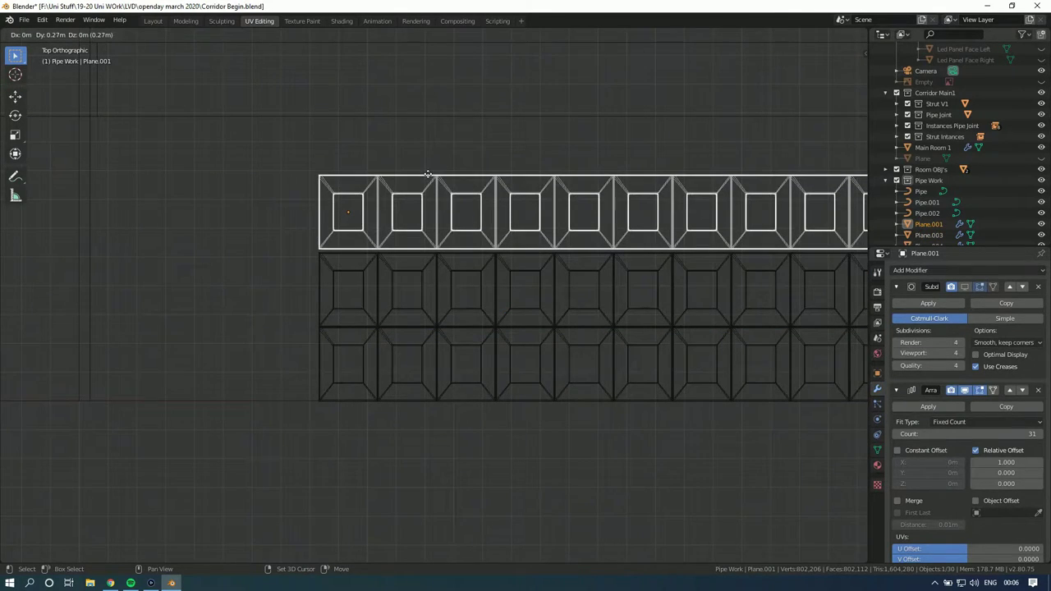
pyautogui.click(425, 199)
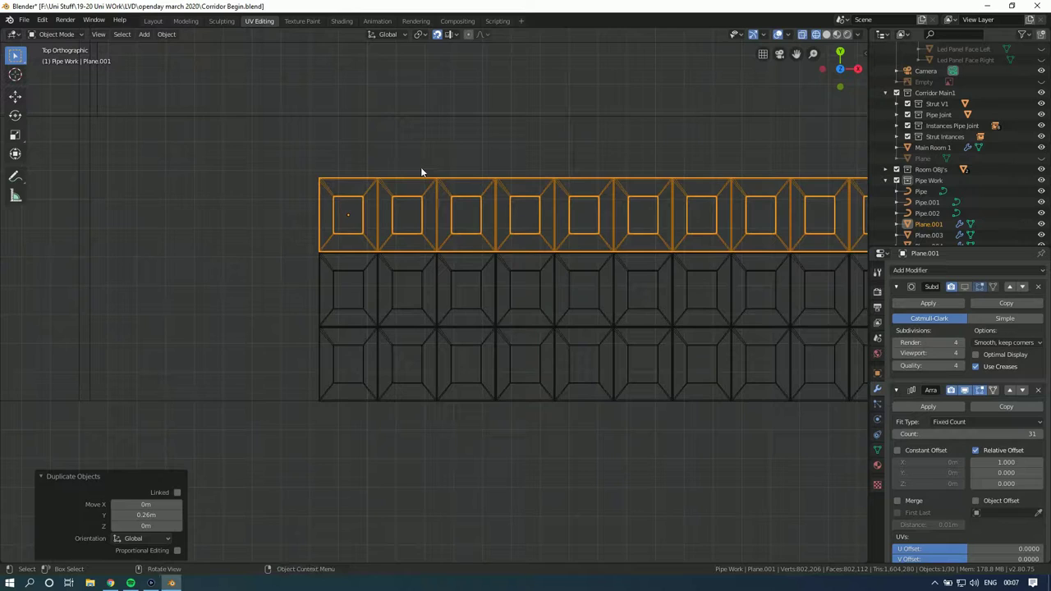
# Step: Set snapping to Edge with the Closest target
pyautogui.click(454, 35)
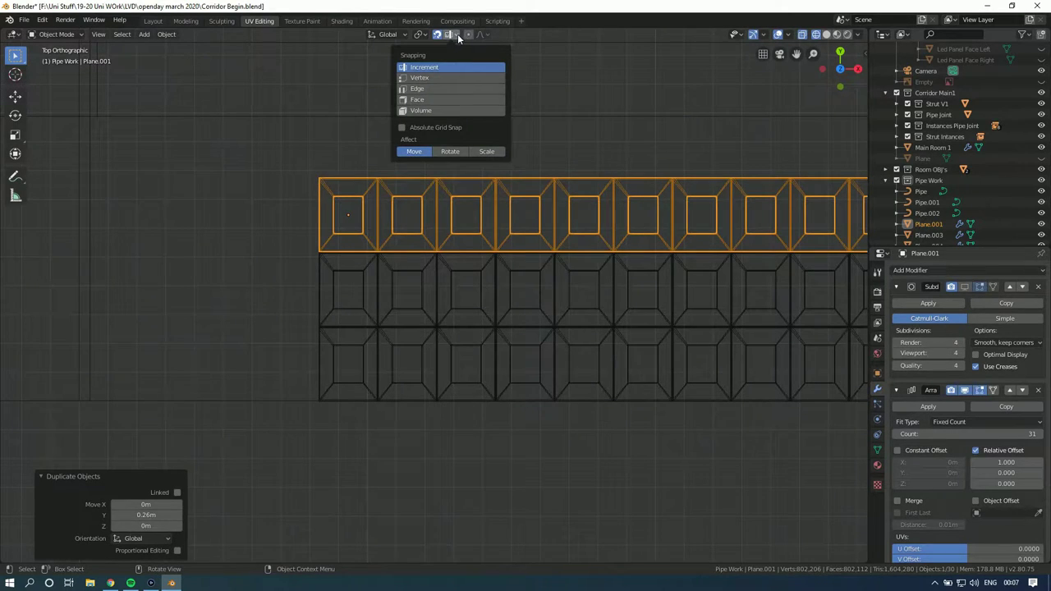
pyautogui.click(444, 88)
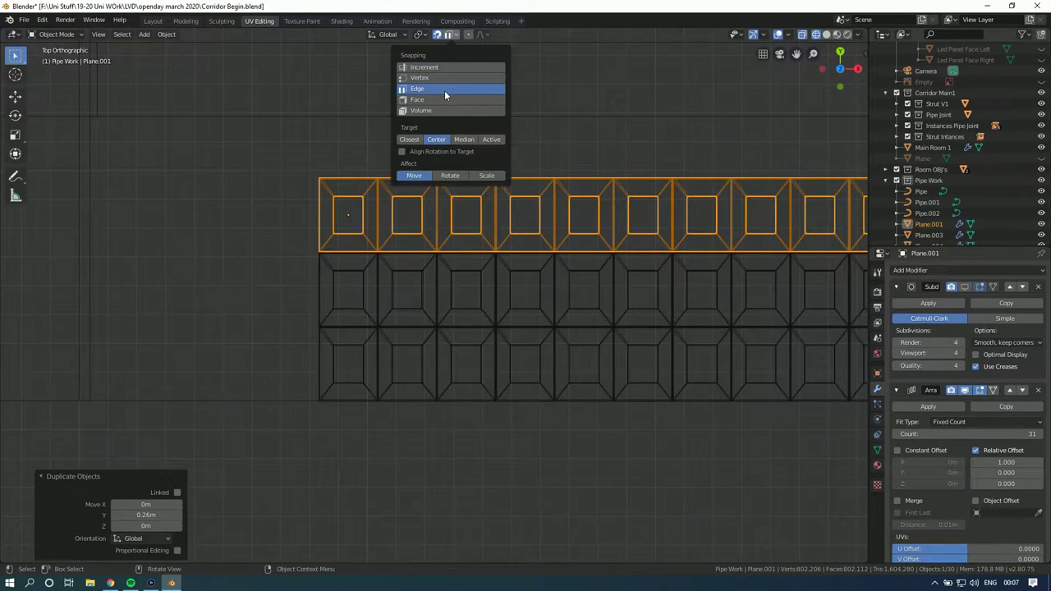
pyautogui.click(411, 144)
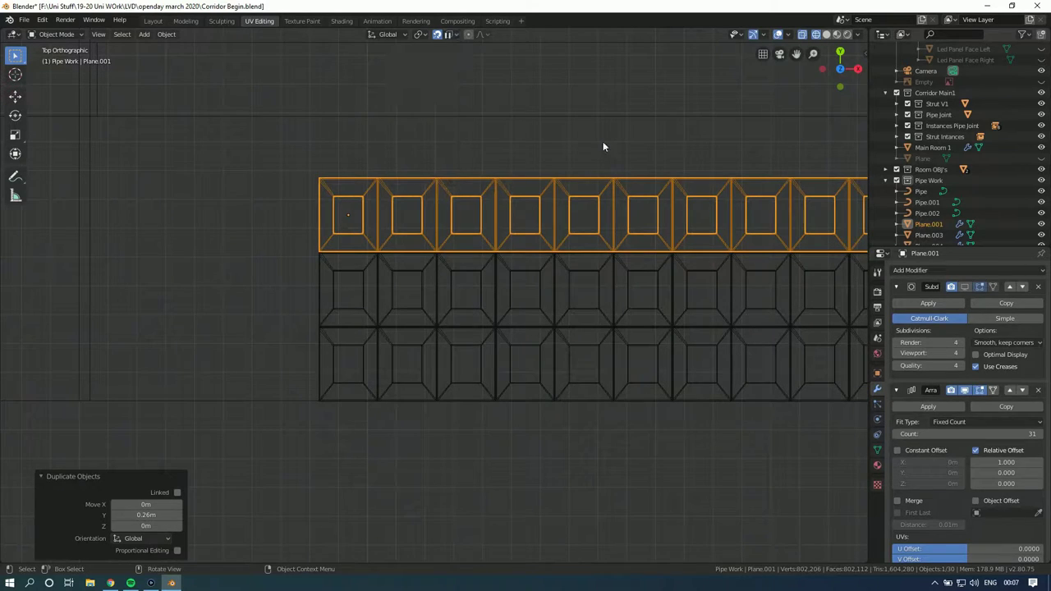
# Step: Duplicate the newest tile row, restore Increment snapping, and move the copy 0.26 m along Y
pyautogui.keyDown('shift'); pyautogui.moveTo(433, 173); pyautogui.dragTo(371, 223, button='middle'); pyautogui.keyUp('shift')
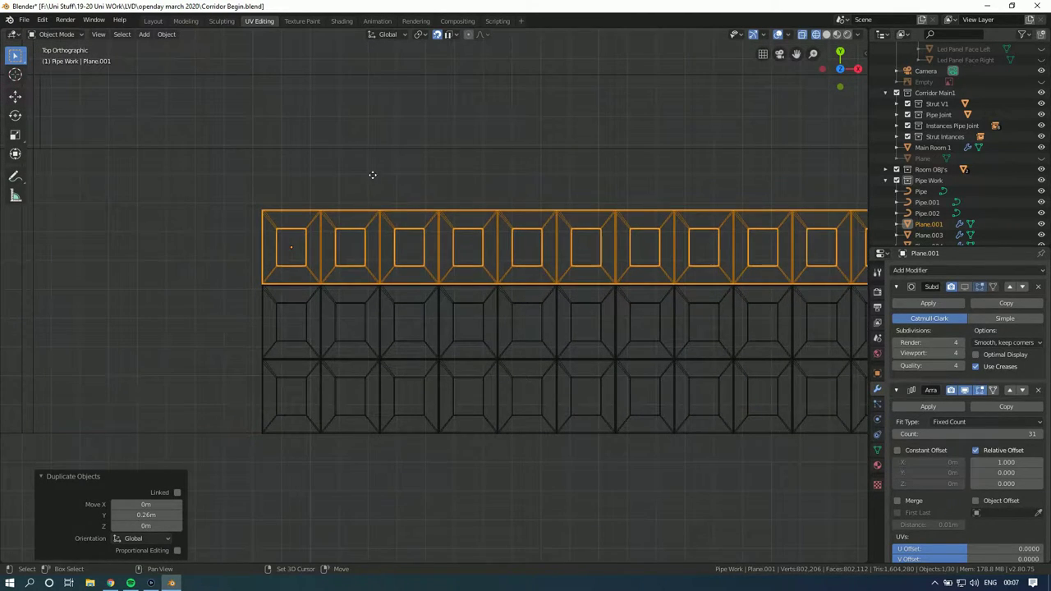
pyautogui.hotkey('shift', 'd')
pyautogui.rightClick(372, 192)
pyautogui.click(472, 36)
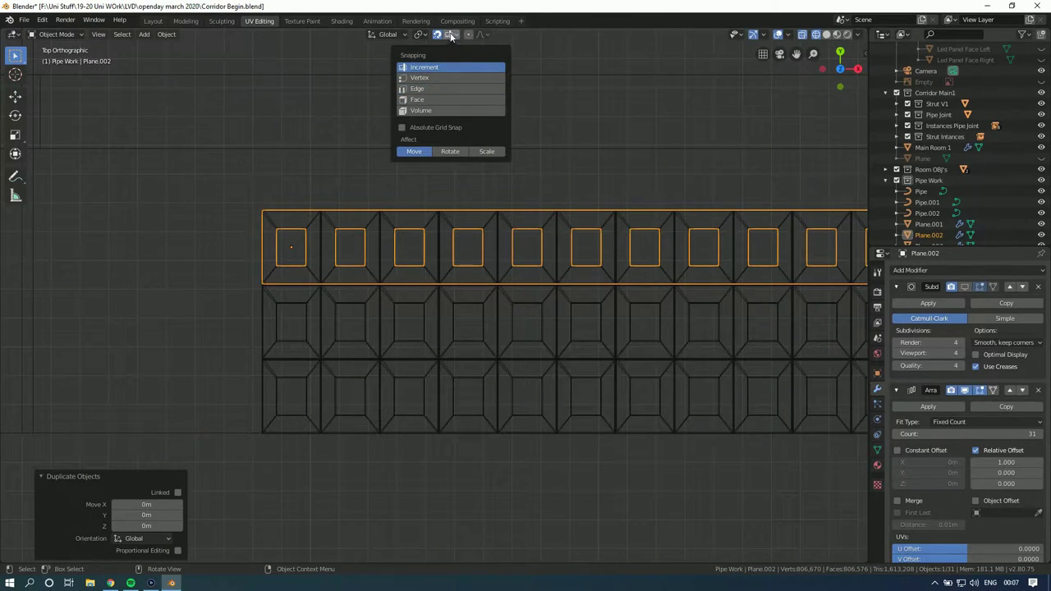
pyautogui.click(450, 36)
pyautogui.press('g')
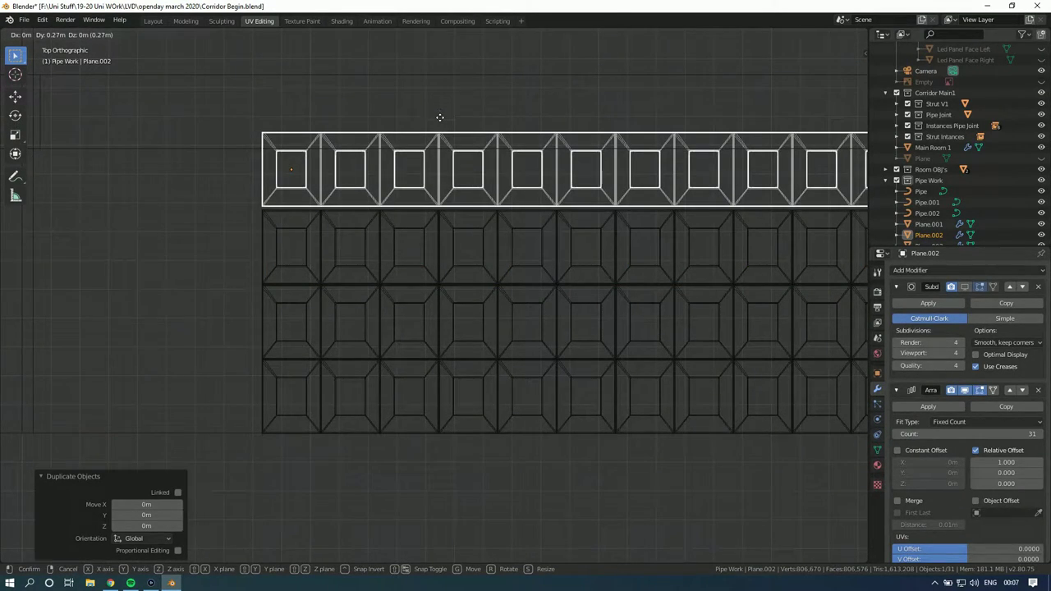
pyautogui.click(440, 138)
# Step: Select all four tile rows and duplicate them 1.04 m along Y above the existing block
pyautogui.keyDown('shift'); pyautogui.moveTo(440, 135); pyautogui.dragTo(304, 338, button='middle'); pyautogui.keyUp('shift')
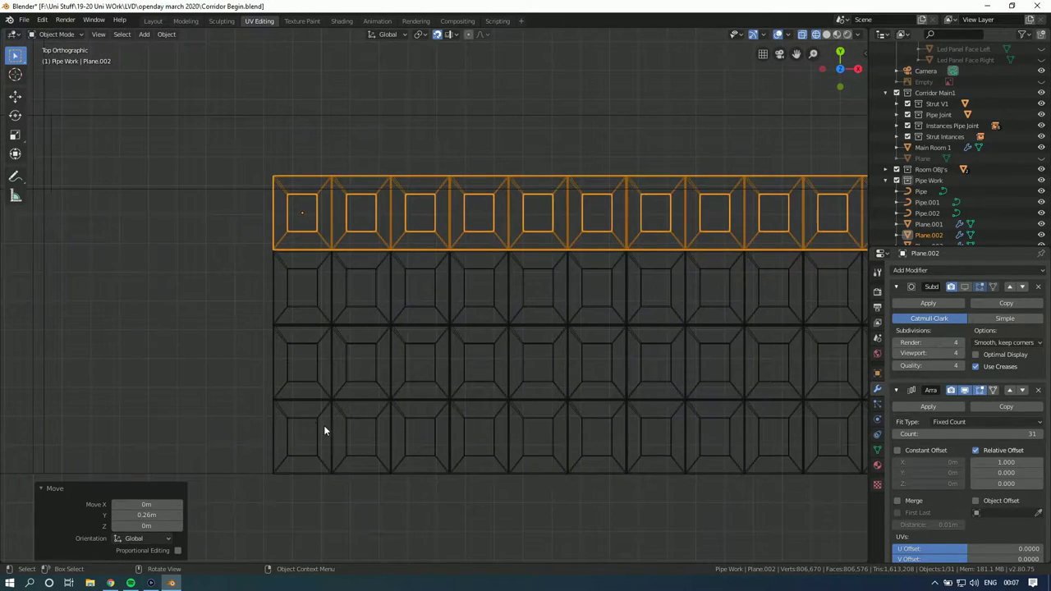
pyautogui.click(325, 428)
pyautogui.keyDown('shift'); pyautogui.click(328, 361); pyautogui.keyUp('shift')
pyautogui.keyDown('shift'); pyautogui.click(326, 304); pyautogui.keyUp('shift')
pyautogui.keyDown('shift'); pyautogui.click(328, 229); pyautogui.keyUp('shift')
pyautogui.keyDown('shift'); pyautogui.moveTo(377, 230); pyautogui.dragTo(377, 363, button='middle'); pyautogui.keyUp('shift')
pyautogui.hotkey('shift', 'd')
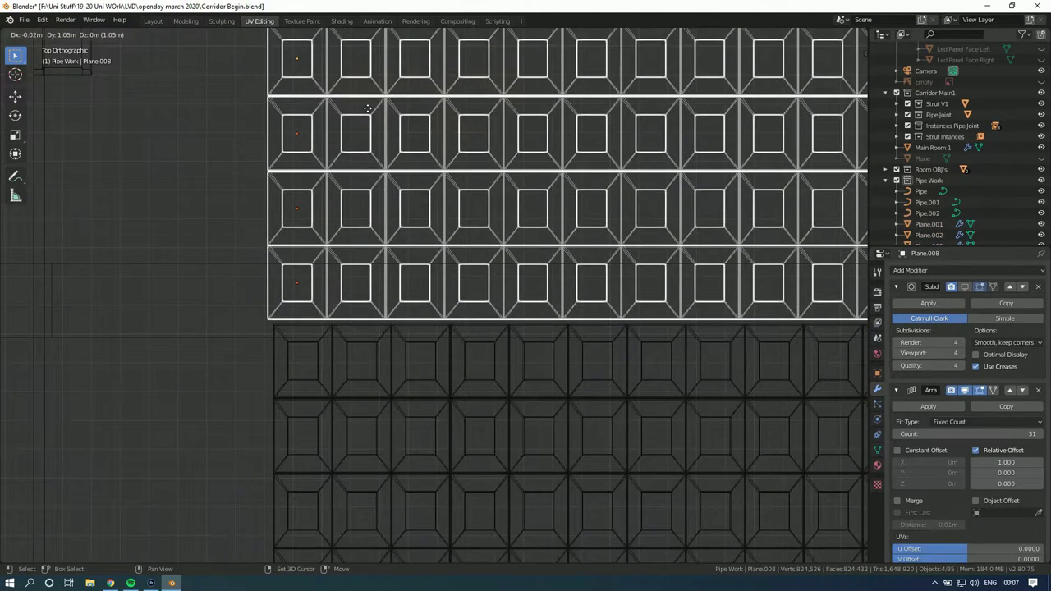
pyautogui.click(407, 145)
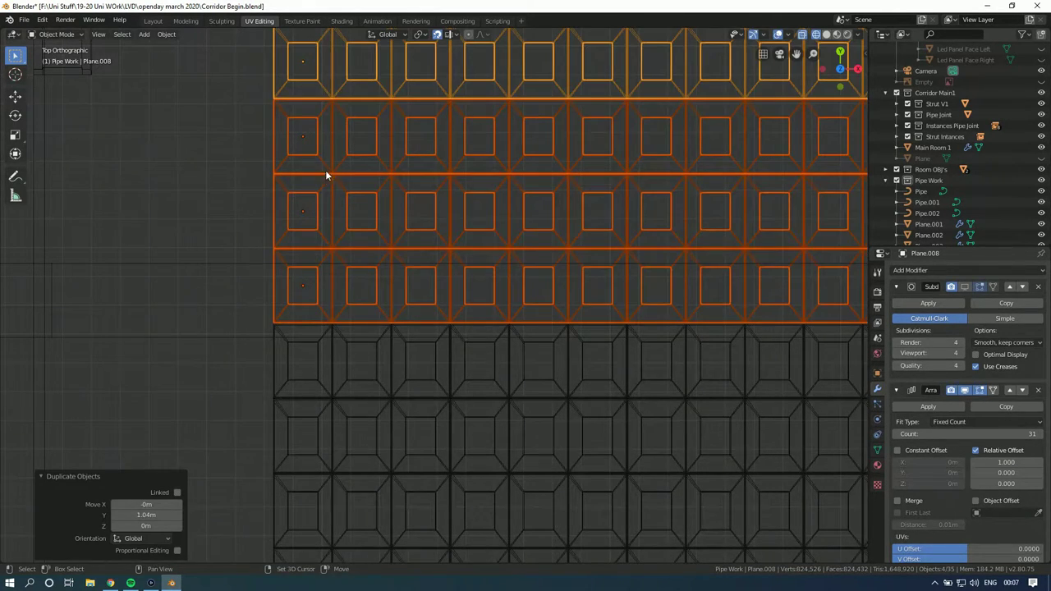
# Step: Select all eight tile rows and duplicate them 2.11 m along Y
pyautogui.scroll(-5, 328, 271)
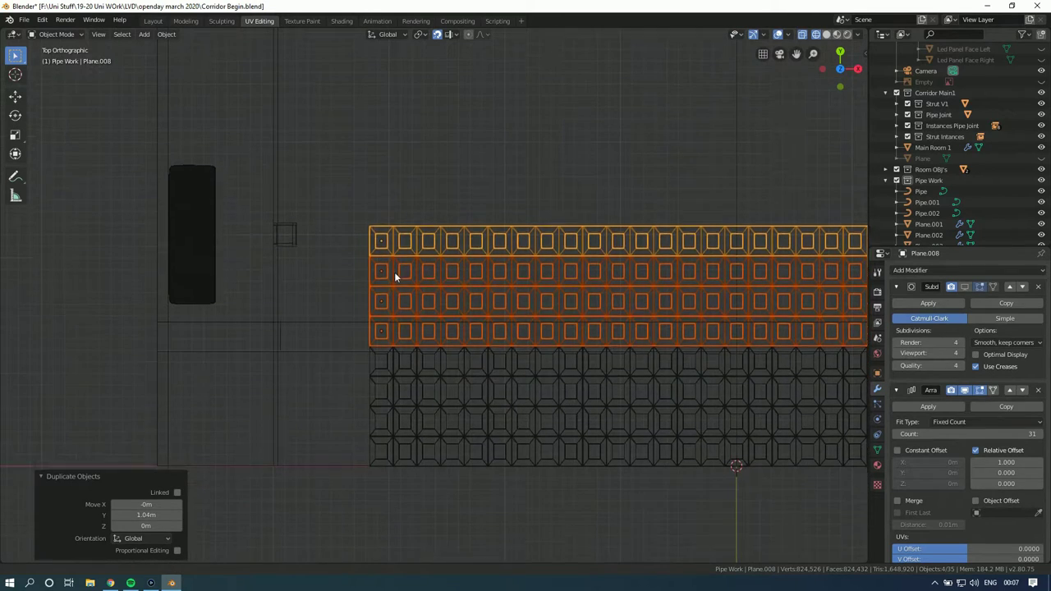
pyautogui.scroll(3, 398, 275)
pyautogui.click(371, 413)
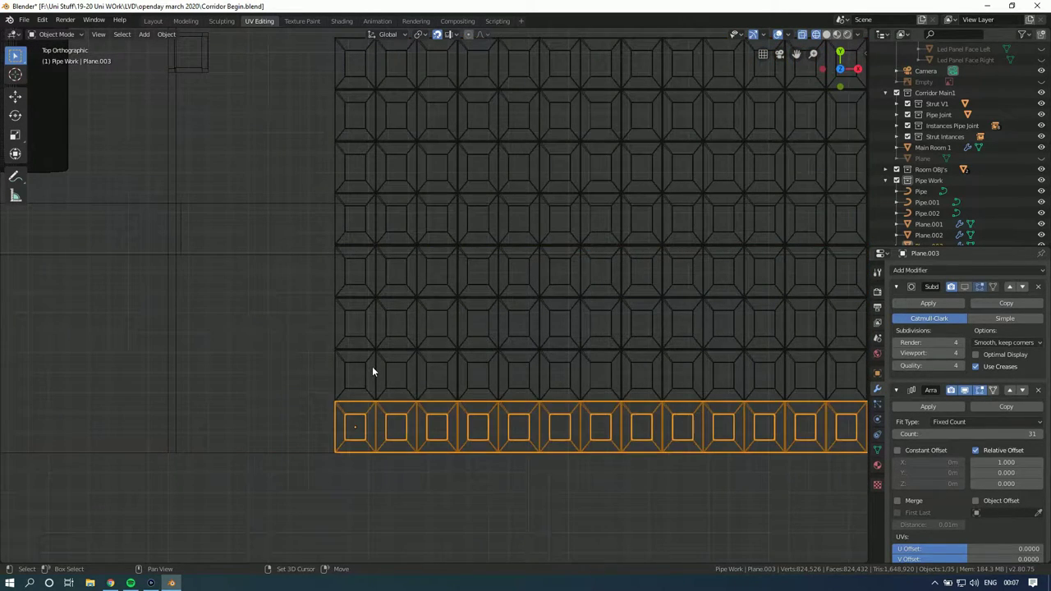
pyautogui.keyDown('shift'); pyautogui.click(371, 365); pyautogui.keyUp('shift')
pyautogui.keyDown('shift'); pyautogui.click(372, 320); pyautogui.keyUp('shift')
pyautogui.keyDown('shift'); pyautogui.click(372, 271); pyautogui.keyUp('shift')
pyautogui.keyDown('shift'); pyautogui.click(372, 215); pyautogui.keyUp('shift')
pyautogui.keyDown('shift'); pyautogui.click(374, 183); pyautogui.keyUp('shift')
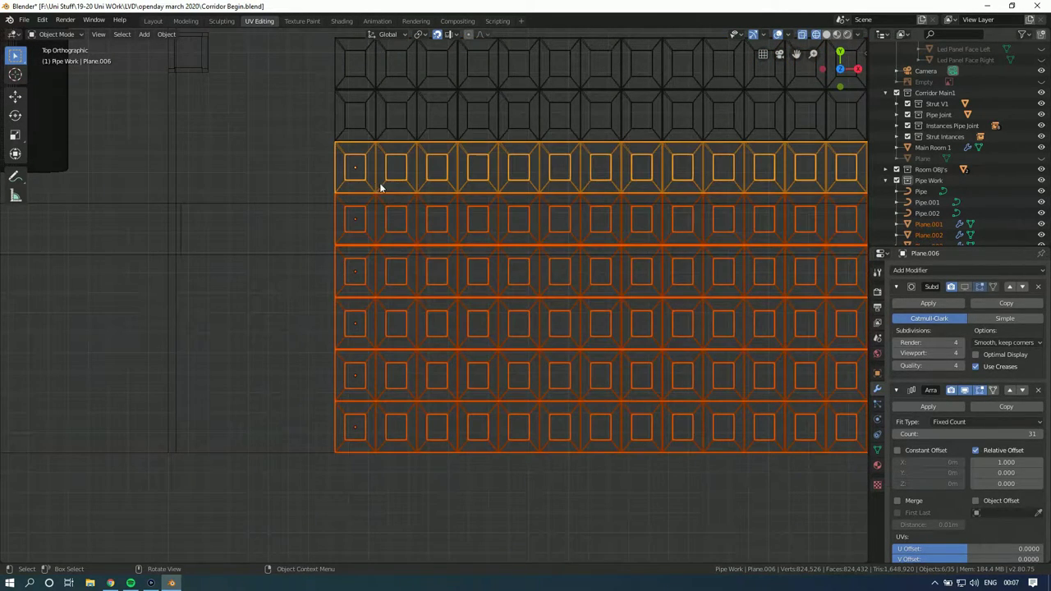
pyautogui.scroll(-3, 945, 182)
pyautogui.keyDown('shift'); pyautogui.moveTo(392, 170); pyautogui.dragTo(391, 265, button='middle'); pyautogui.keyUp('shift')
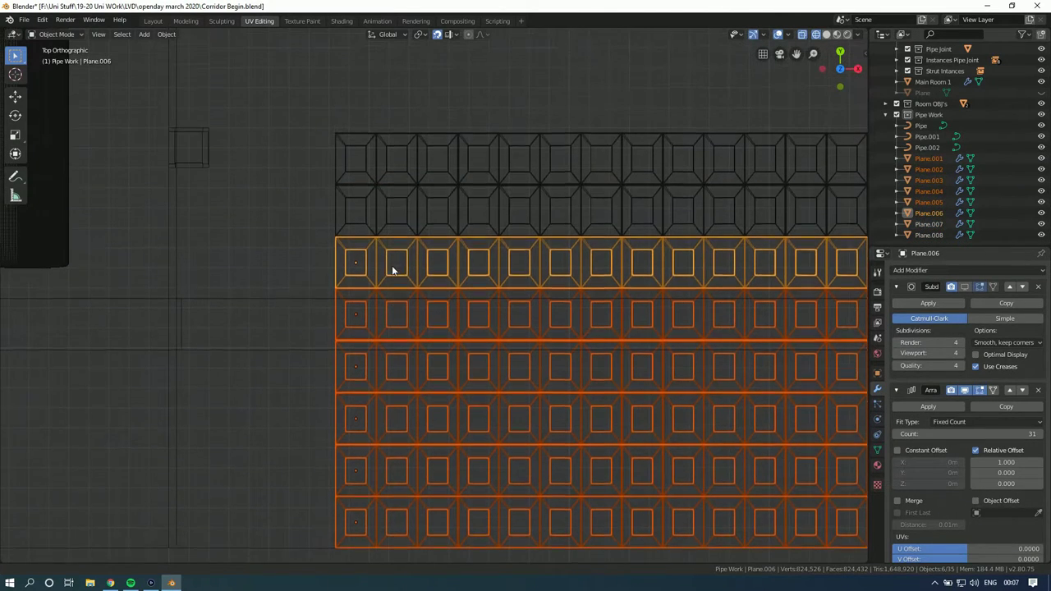
pyautogui.keyDown('shift'); pyautogui.click(373, 215); pyautogui.keyUp('shift')
pyautogui.keyDown('shift'); pyautogui.click(371, 159); pyautogui.keyUp('shift')
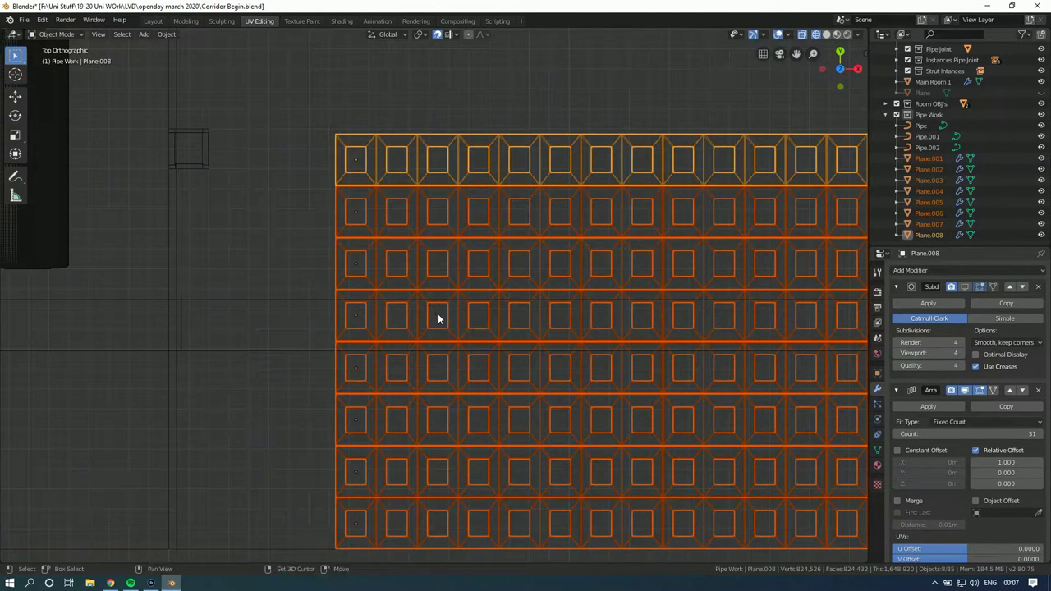
pyautogui.hotkey('shift', 'd')
pyautogui.press('y')
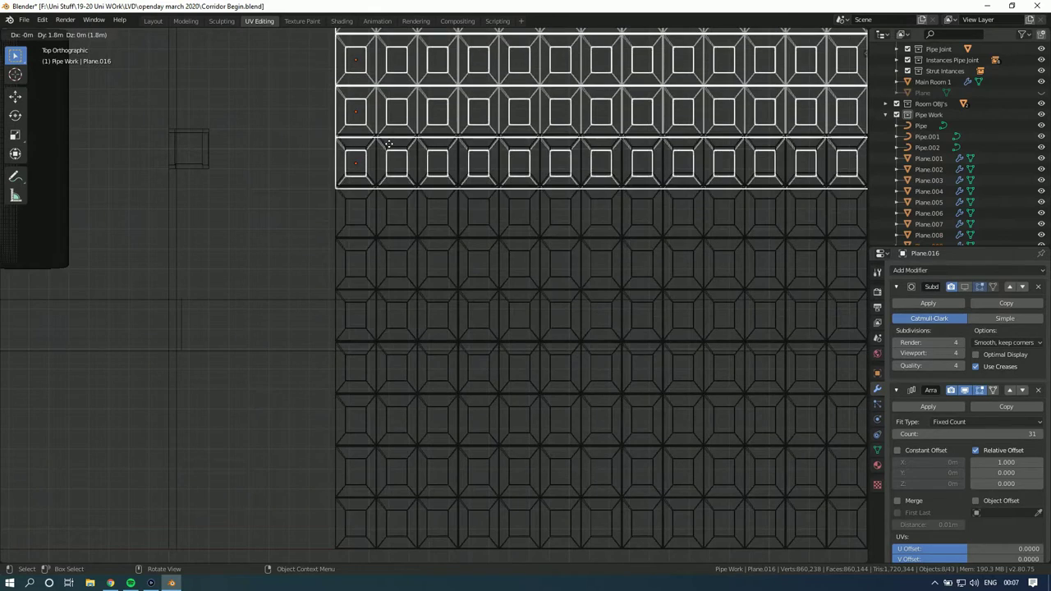
pyautogui.hotkey('shift', 'y')
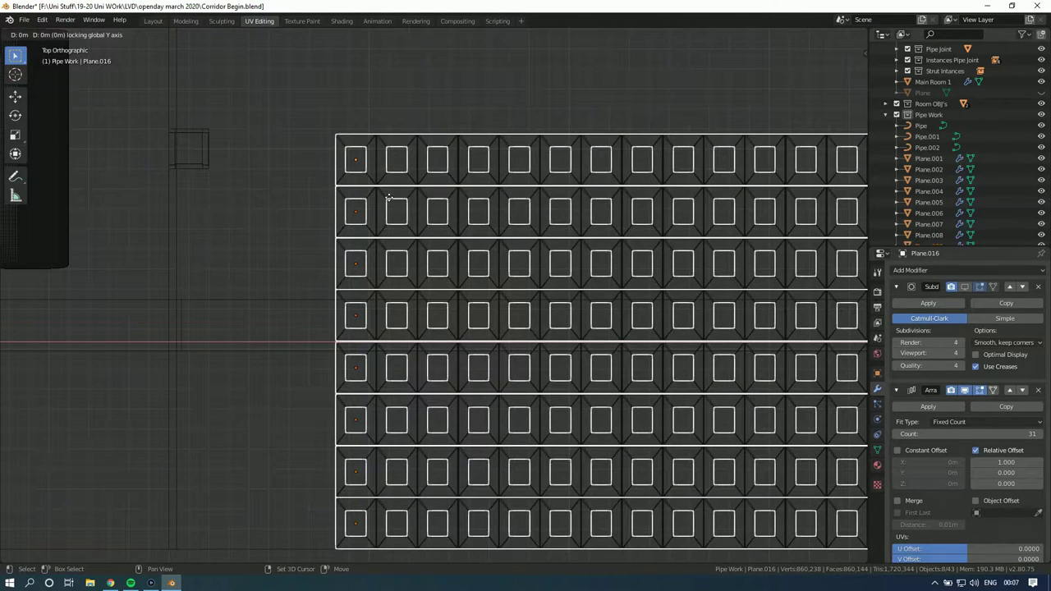
pyautogui.hotkey('shift', 'y')
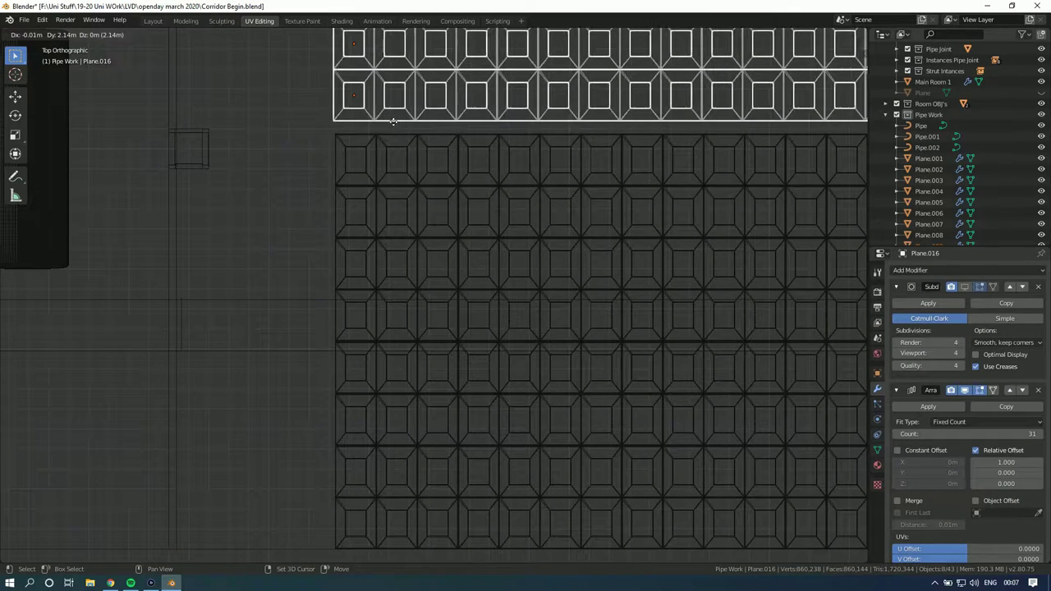
pyautogui.click(420, 183)
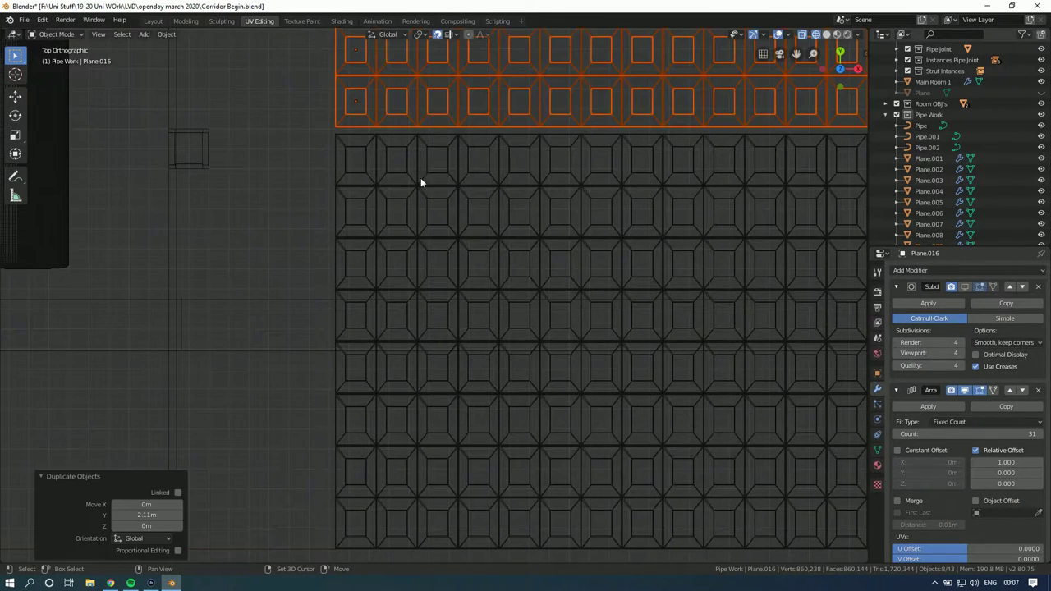
# Step: Move the eight duplicated rows -0.034 m along Y to close the gap to the original block
pyautogui.scroll(5, 420, 226)
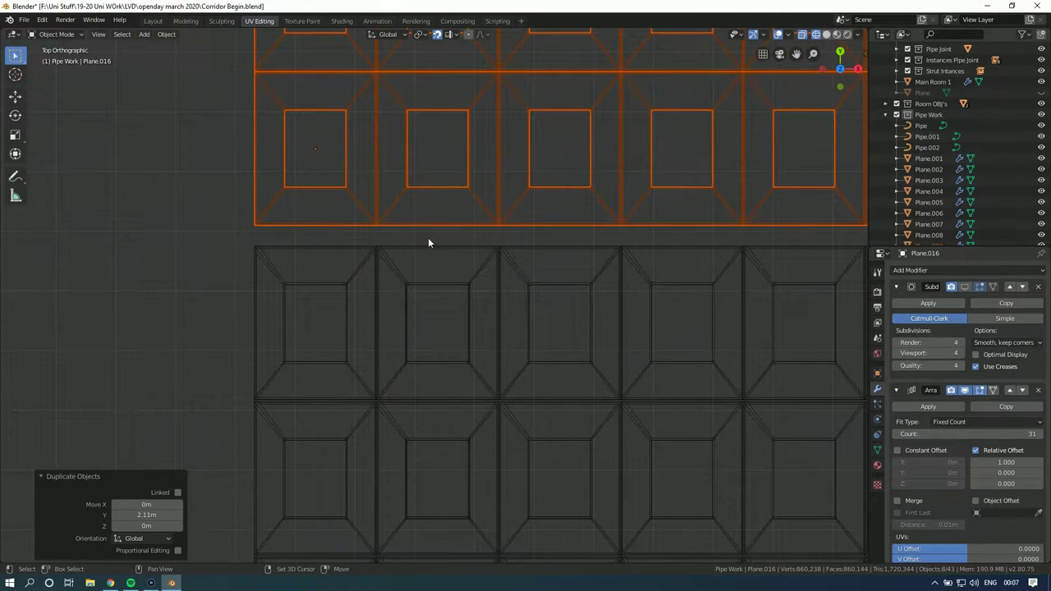
pyautogui.scroll(4, 414, 237)
pyautogui.keyDown('ctrl'); pyautogui.scroll(1, 424, 239); pyautogui.keyUp('ctrl')
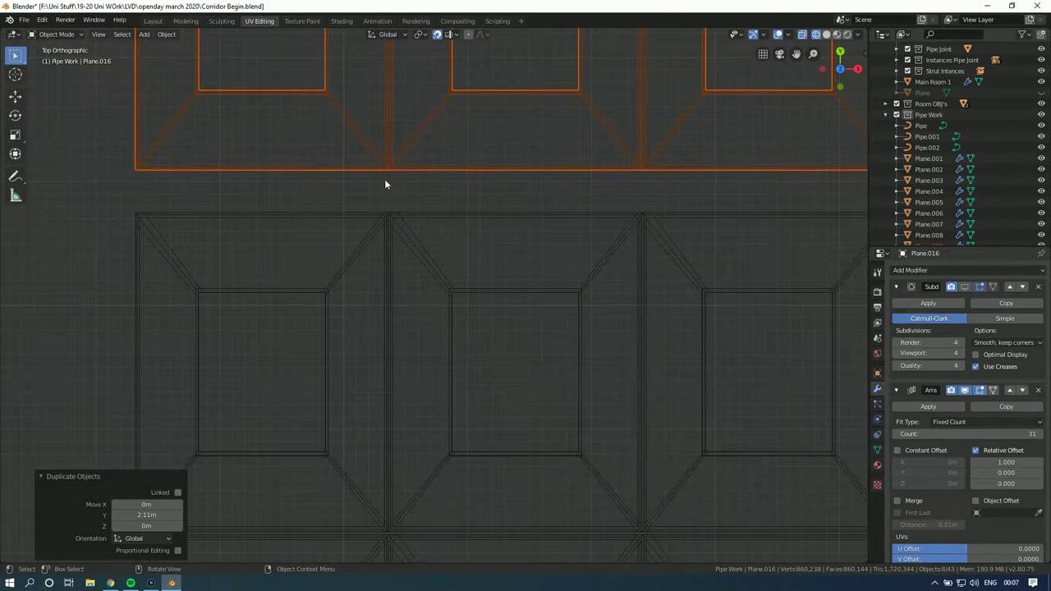
pyautogui.press('g')
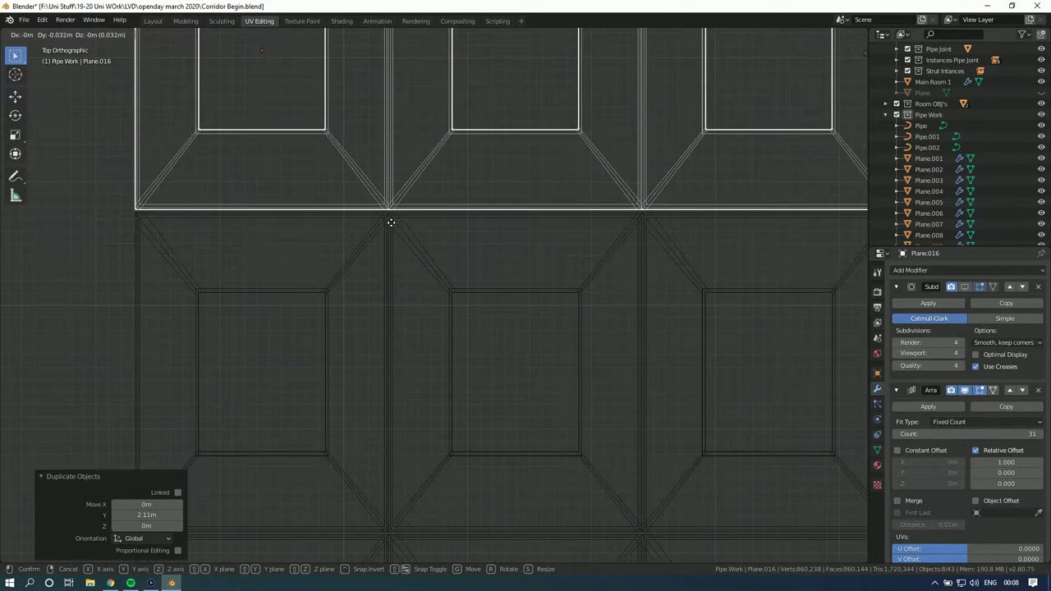
pyautogui.click(392, 249)
pyautogui.scroll(-15, 390, 244)
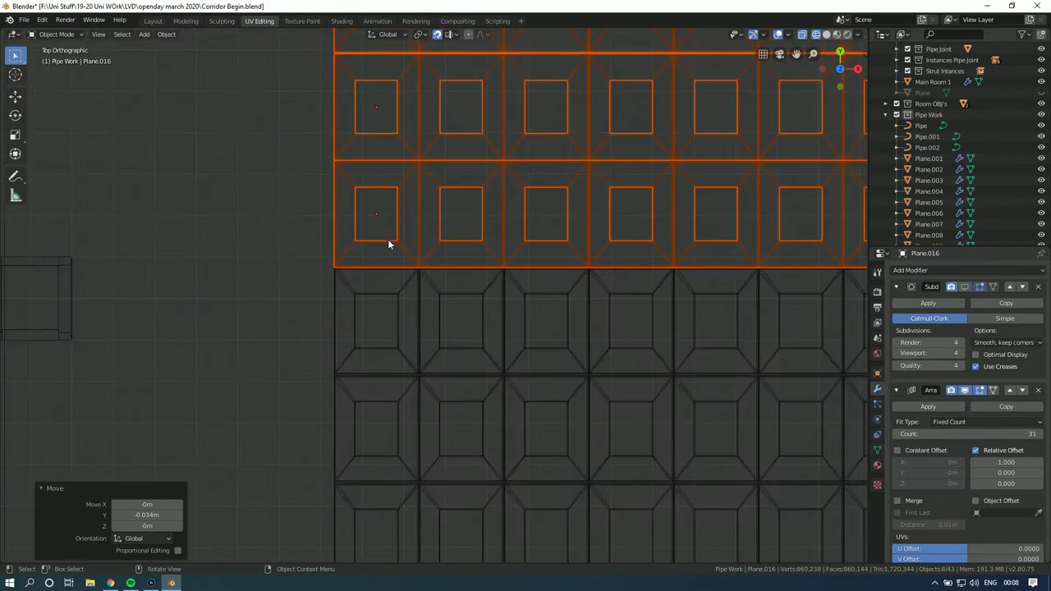
pyautogui.keyDown('shift'); pyautogui.moveTo(430, 299); pyautogui.dragTo(412, 253, button='middle'); pyautogui.keyUp('shift')
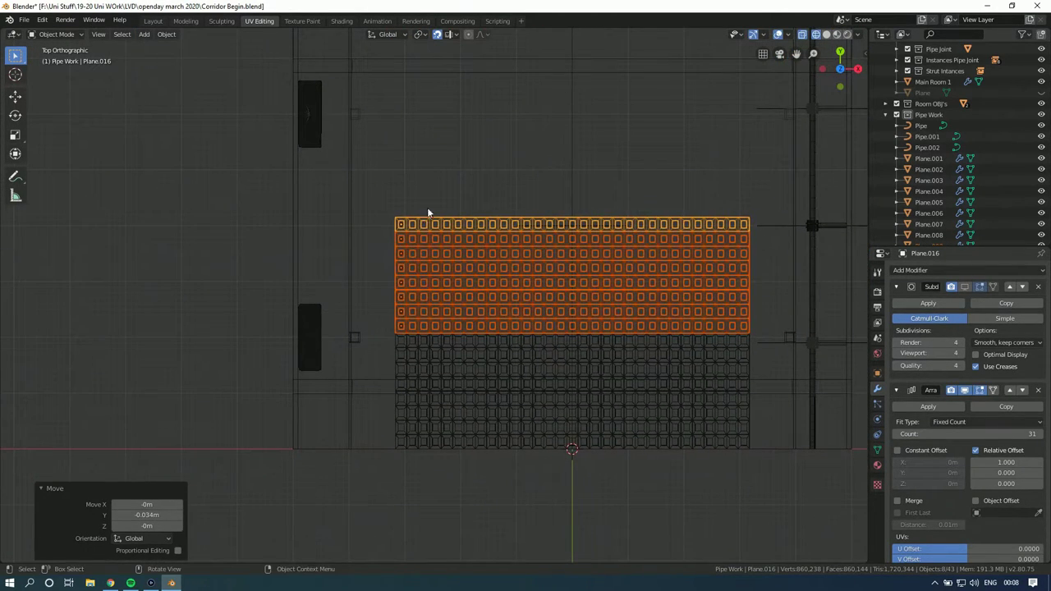
pyautogui.click(410, 212)
pyautogui.moveTo(412, 444); pyautogui.dragTo(395, 442)
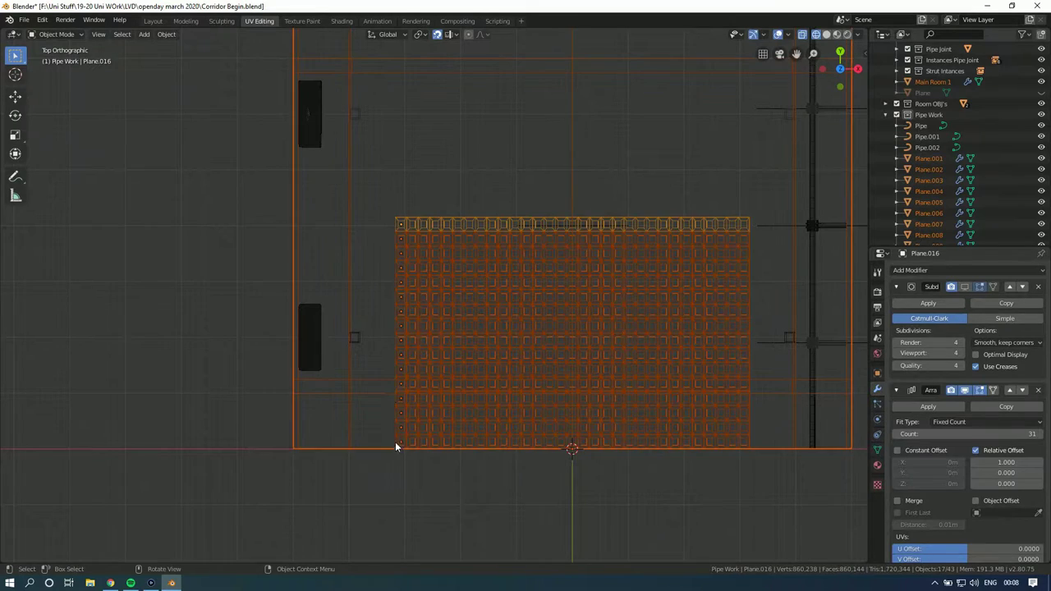
pyautogui.click(395, 366)
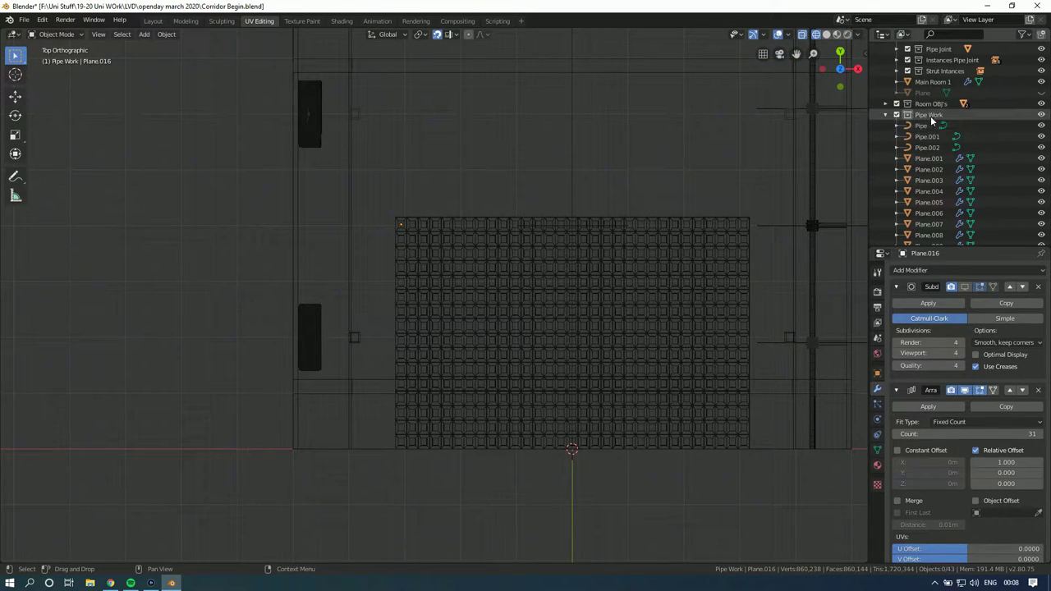
# Step: Create a new collection under Pipe Work, move it into Corridor Main1 and rename it Grated Floor
pyautogui.click(936, 159)
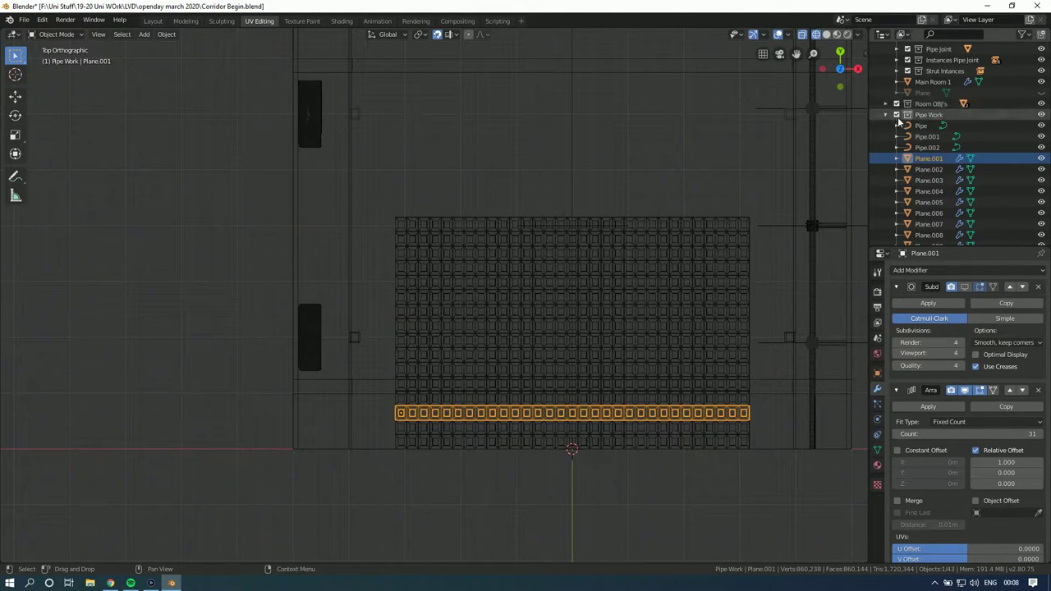
pyautogui.click(930, 115)
pyautogui.click(1041, 33)
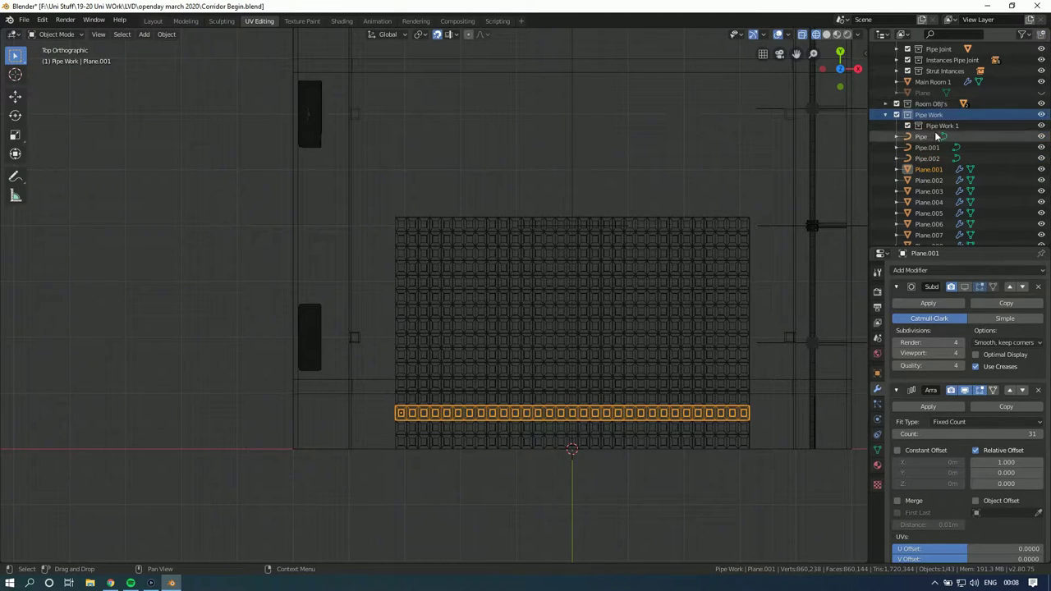
pyautogui.moveTo(940, 126); pyautogui.dragTo(959, 152)
pyautogui.doubleClick(957, 148)
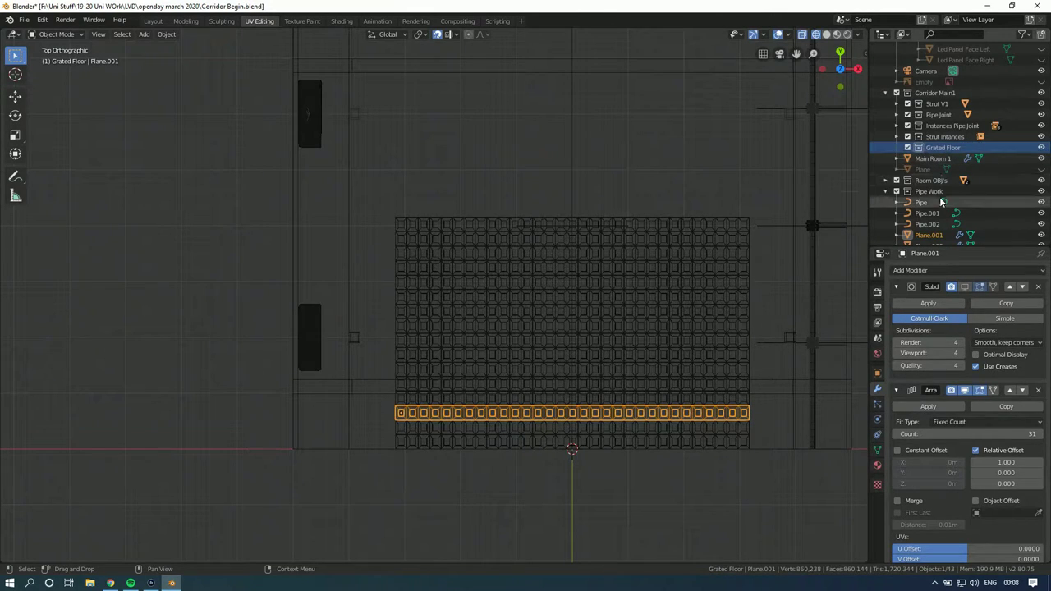
# Step: Move the tile row objects Plane.001 through Plane.009 into the Grated Floor collection
pyautogui.scroll(-1, 936, 203)
pyautogui.moveTo(934, 213); pyautogui.dragTo(957, 135)
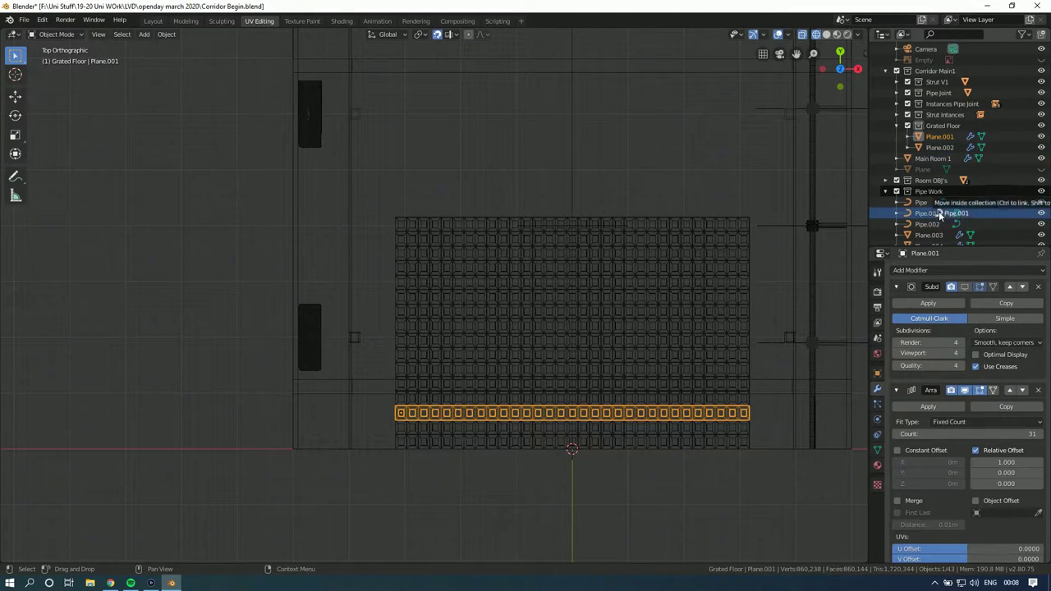
pyautogui.click(939, 235)
pyautogui.moveTo(939, 236); pyautogui.dragTo(940, 130)
pyautogui.scroll(-1, 944, 205)
pyautogui.moveTo(939, 224); pyautogui.dragTo(940, 135)
pyautogui.click(936, 235)
pyautogui.moveTo(935, 235); pyautogui.dragTo(946, 136)
pyautogui.scroll(-2, 944, 189)
pyautogui.click(928, 202)
pyautogui.moveTo(929, 202); pyautogui.dragTo(948, 115)
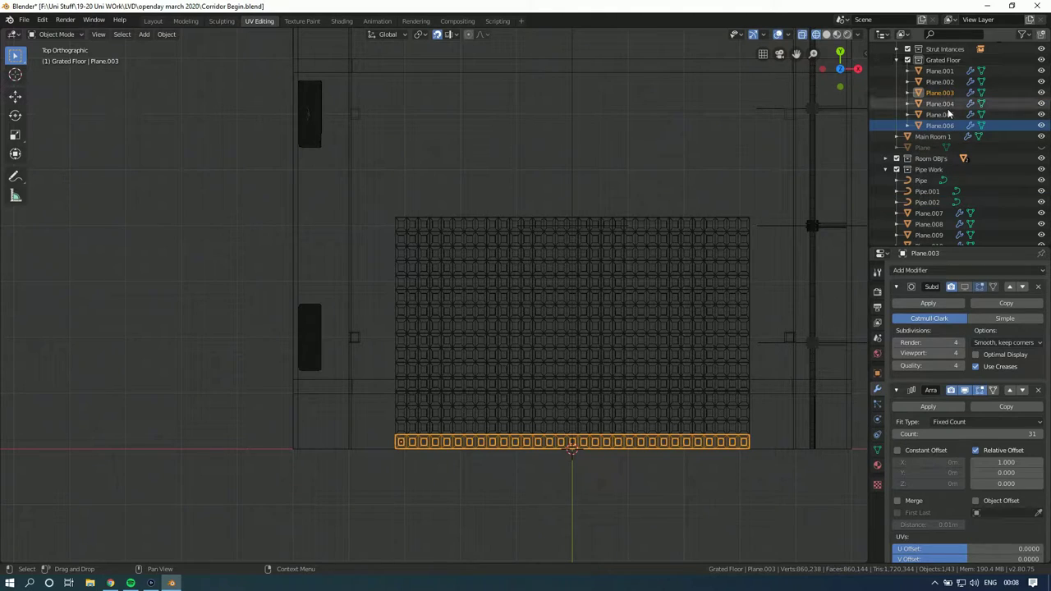
pyautogui.click(928, 213)
pyautogui.moveTo(939, 215); pyautogui.dragTo(946, 119)
pyautogui.click(928, 224)
pyautogui.moveTo(928, 224); pyautogui.dragTo(948, 115)
pyautogui.click(936, 234)
pyautogui.moveTo(936, 235); pyautogui.dragTo(940, 138)
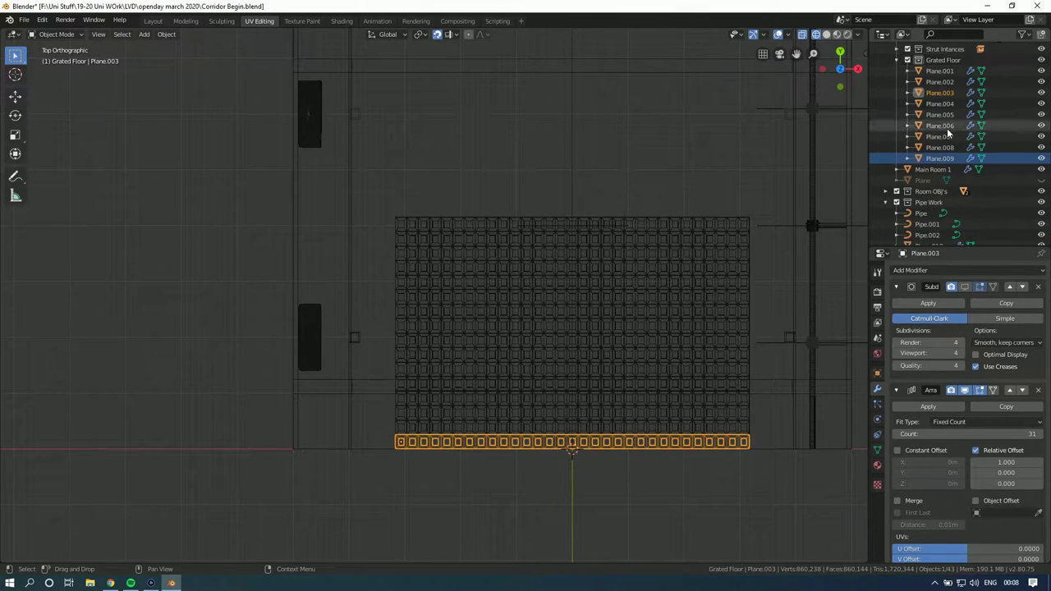
# Step: Move the remaining tile rows, Plane.010 through Plane.016, into the Grated Floor collection and make that collection active
pyautogui.scroll(-2, 939, 136)
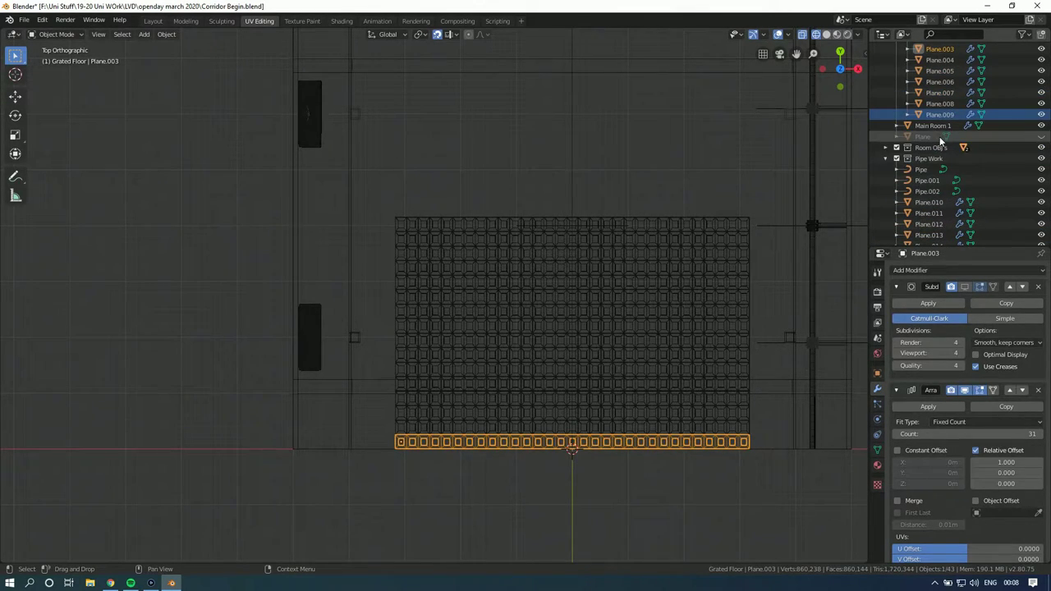
pyautogui.scroll(-1, 936, 190)
pyautogui.click(935, 181)
pyautogui.moveTo(936, 181); pyautogui.dragTo(954, 87)
pyautogui.click(935, 180)
pyautogui.moveTo(936, 179); pyautogui.dragTo(946, 89)
pyautogui.click(942, 202)
pyautogui.moveTo(943, 202); pyautogui.dragTo(945, 93)
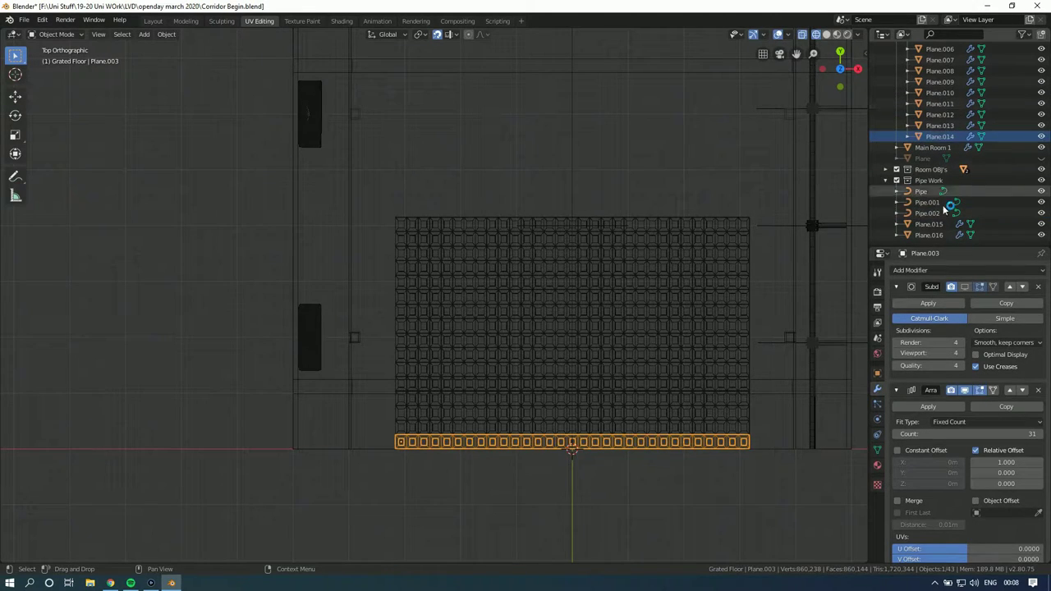
pyautogui.moveTo(946, 224); pyautogui.dragTo(946, 95)
pyautogui.click(948, 233)
pyautogui.scroll(4, 941, 144)
pyautogui.click(945, 70)
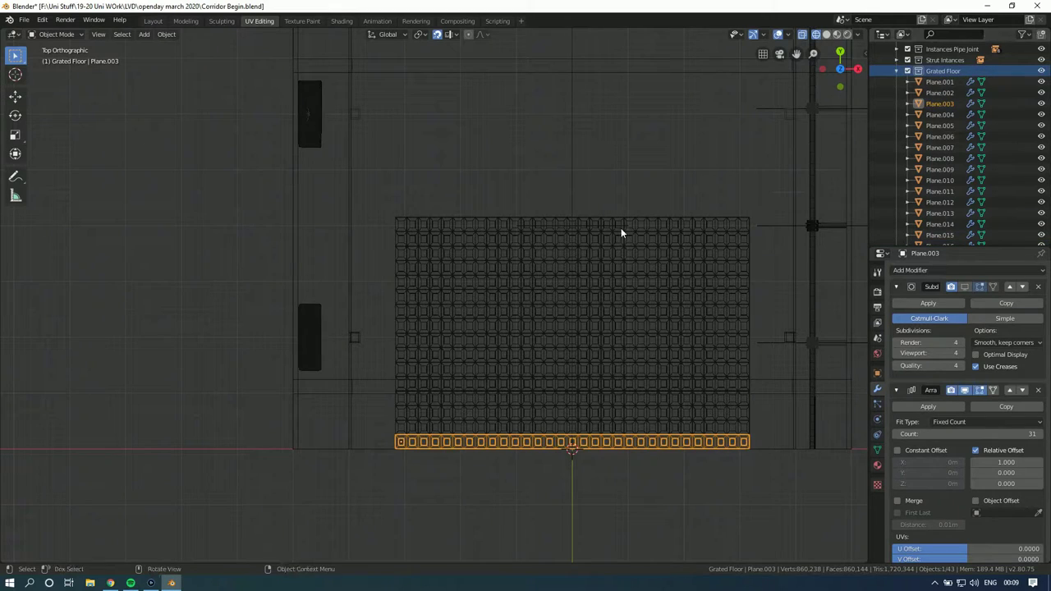
# Step: Select the ten uppermost tile rows, Plane.007 to Plane.016, and duplicate them 2.6 m along Y
pyautogui.scroll(1, 429, 230)
pyautogui.scroll(3, 435, 246)
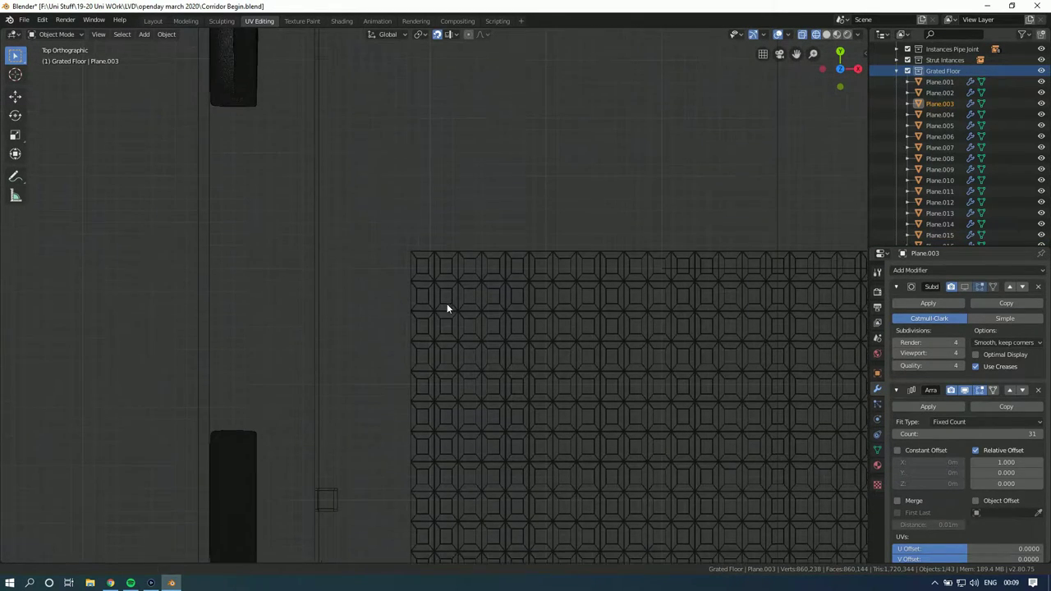
pyautogui.click(424, 287)
pyautogui.scroll(3, 448, 320)
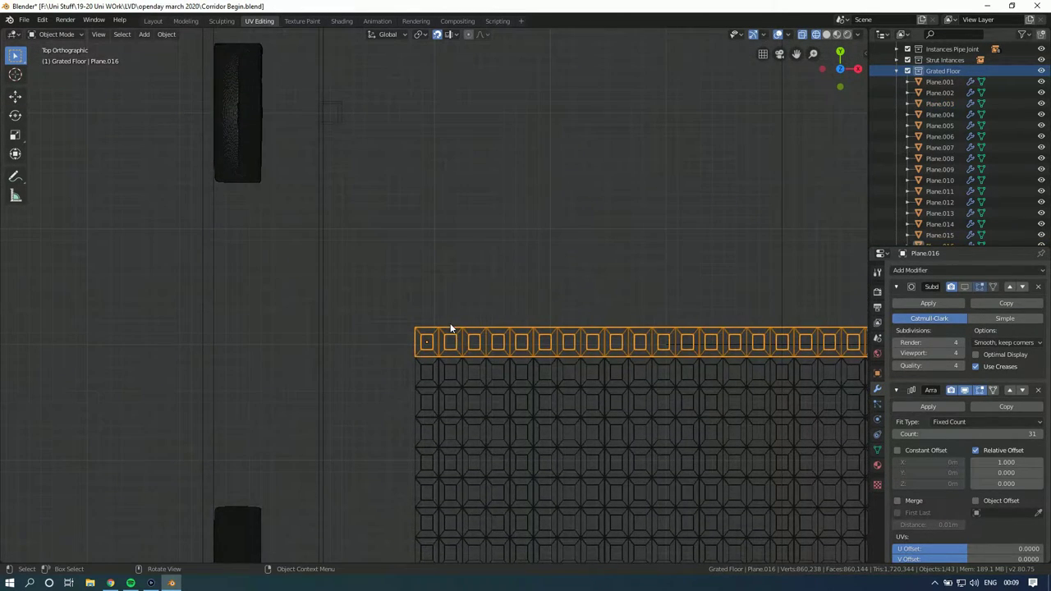
pyautogui.scroll(-3, 446, 328)
pyautogui.keyDown('shift'); pyautogui.scroll(-2, 431, 293); pyautogui.keyUp('shift')
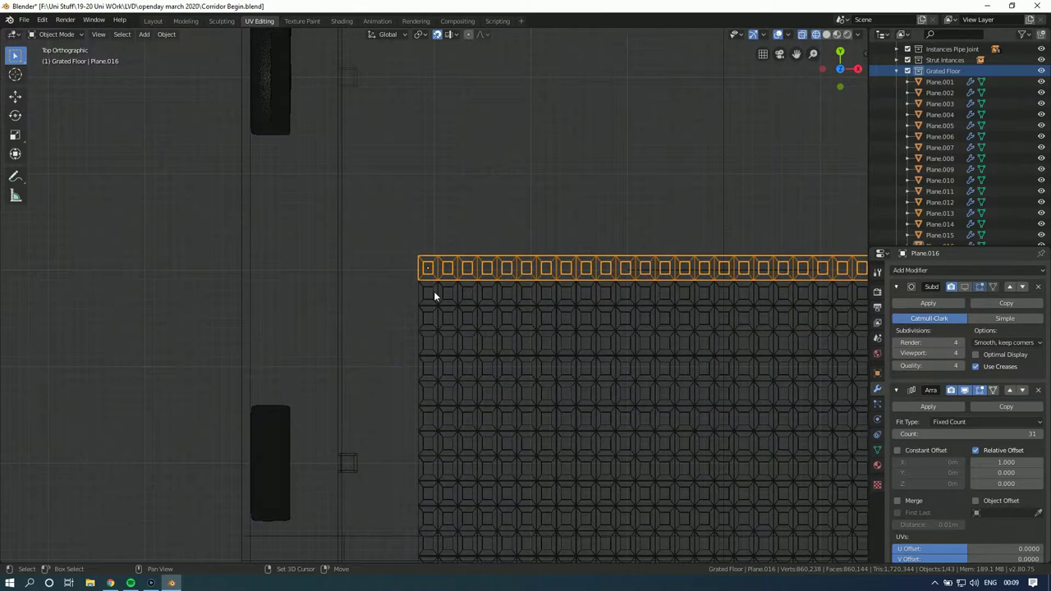
pyautogui.keyDown('shift'); pyautogui.click(433, 291); pyautogui.keyUp('shift')
pyautogui.keyDown('shift'); pyautogui.click(434, 318); pyautogui.keyUp('shift')
pyautogui.keyDown('shift'); pyautogui.click(433, 342); pyautogui.keyUp('shift')
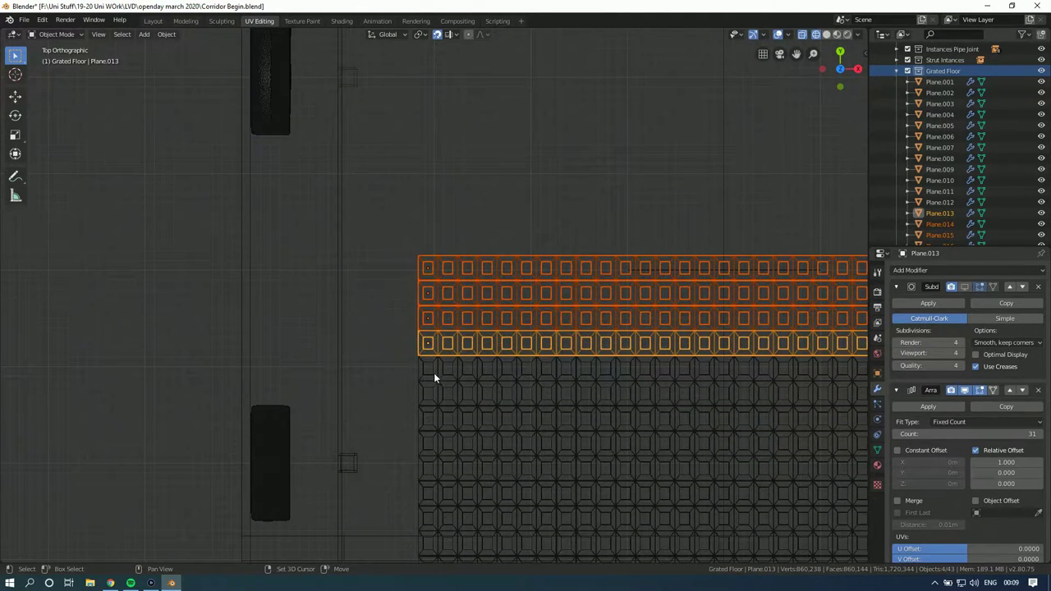
pyautogui.keyDown('shift'); pyautogui.click(434, 368); pyautogui.keyUp('shift')
pyautogui.keyDown('shift'); pyautogui.click(438, 392); pyautogui.keyUp('shift')
pyautogui.keyDown('shift'); pyautogui.click(435, 420); pyautogui.keyUp('shift')
pyautogui.keyDown('shift'); pyautogui.click(434, 444); pyautogui.keyUp('shift')
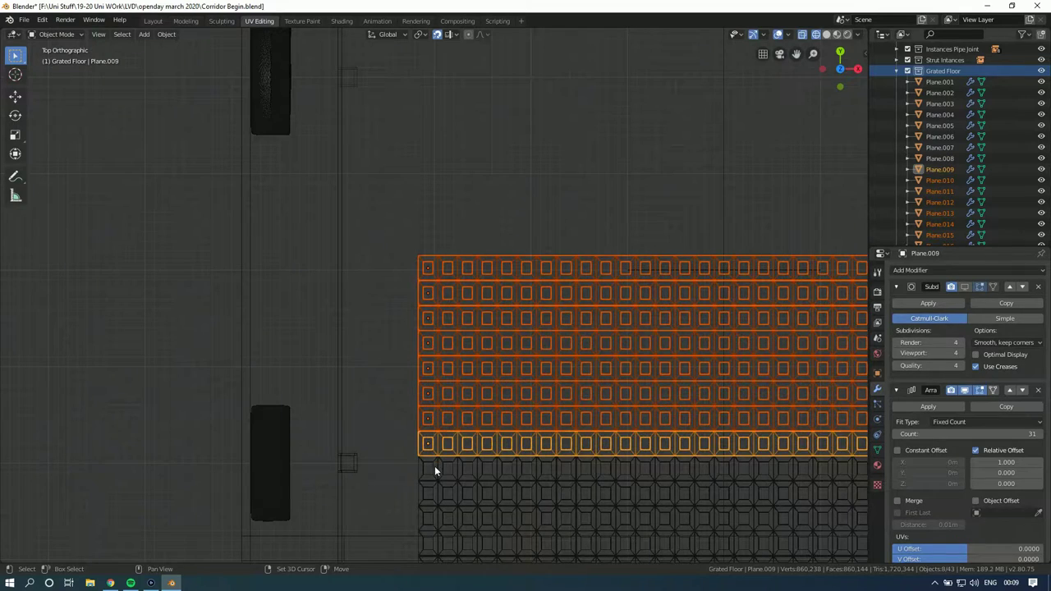
pyautogui.keyDown('shift'); pyautogui.click(435, 466); pyautogui.keyUp('shift')
pyautogui.keyDown('shift'); pyautogui.click(433, 490); pyautogui.keyUp('shift')
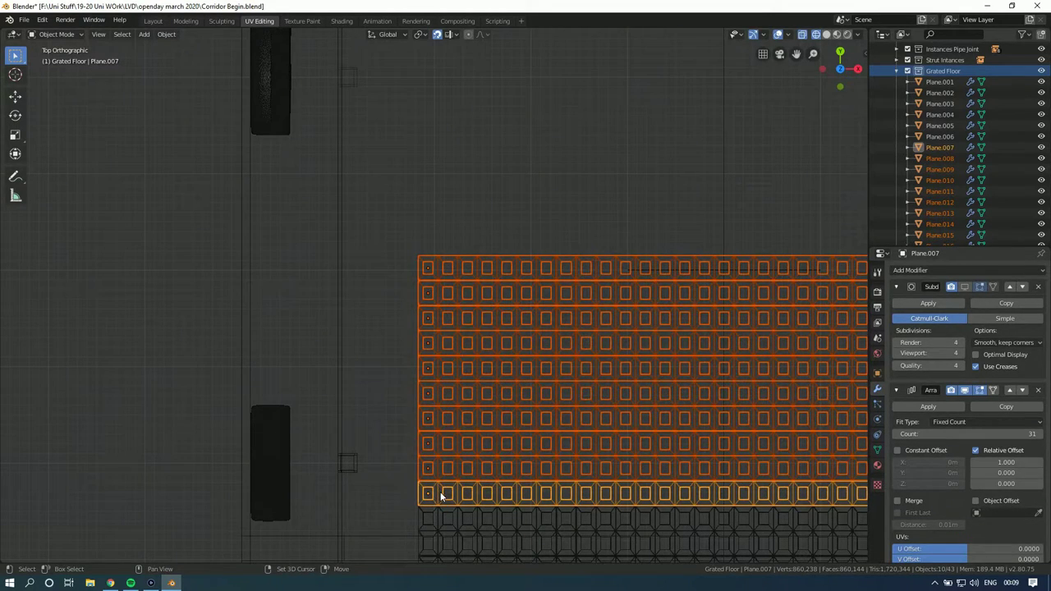
pyautogui.hotkey('shift', 'd')
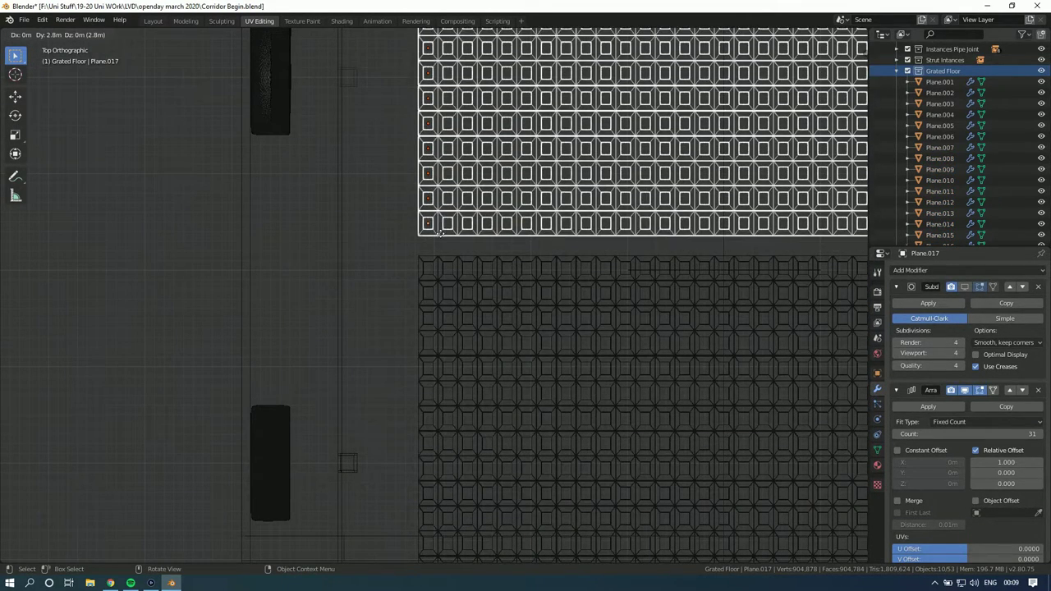
pyautogui.click(439, 238)
# Step: Move the ten duplicated rows about -0.005 m along Y to sit against the existing block, and deselect them
pyautogui.scroll(9, 435, 314)
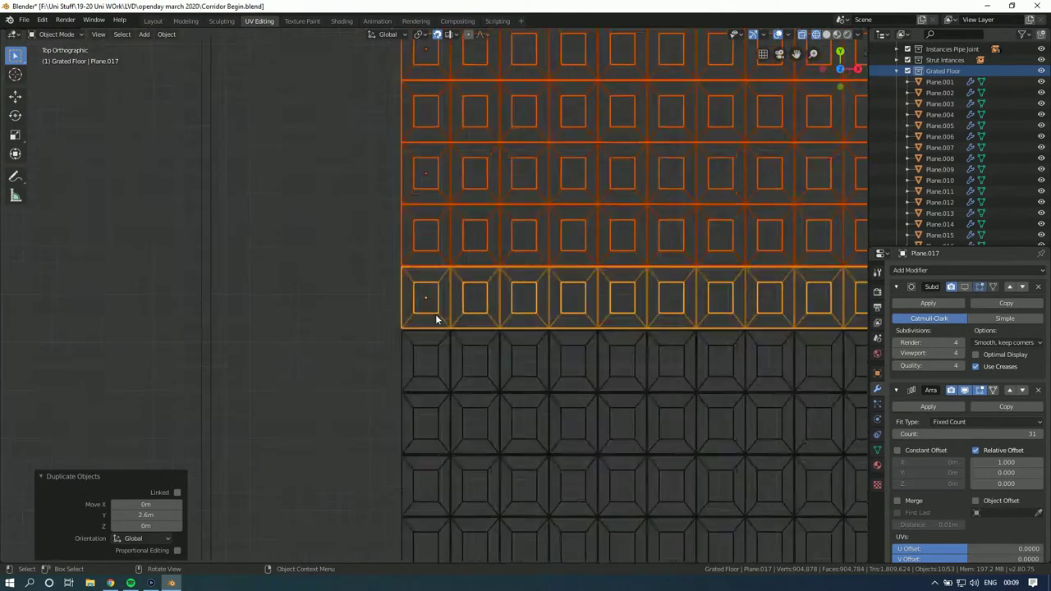
pyautogui.hotkey('shift', 'd')
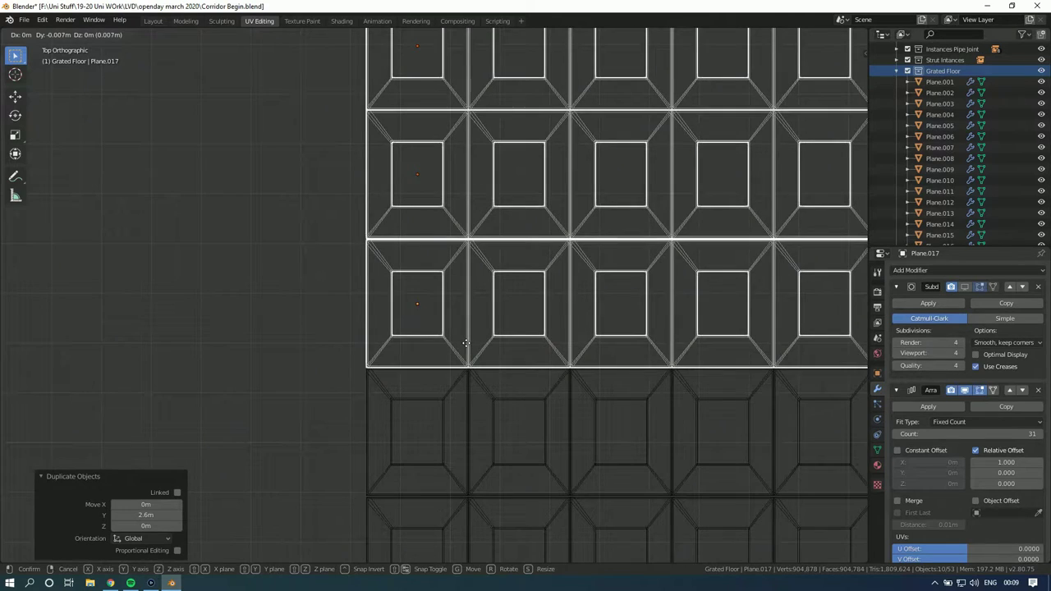
pyautogui.click(467, 344)
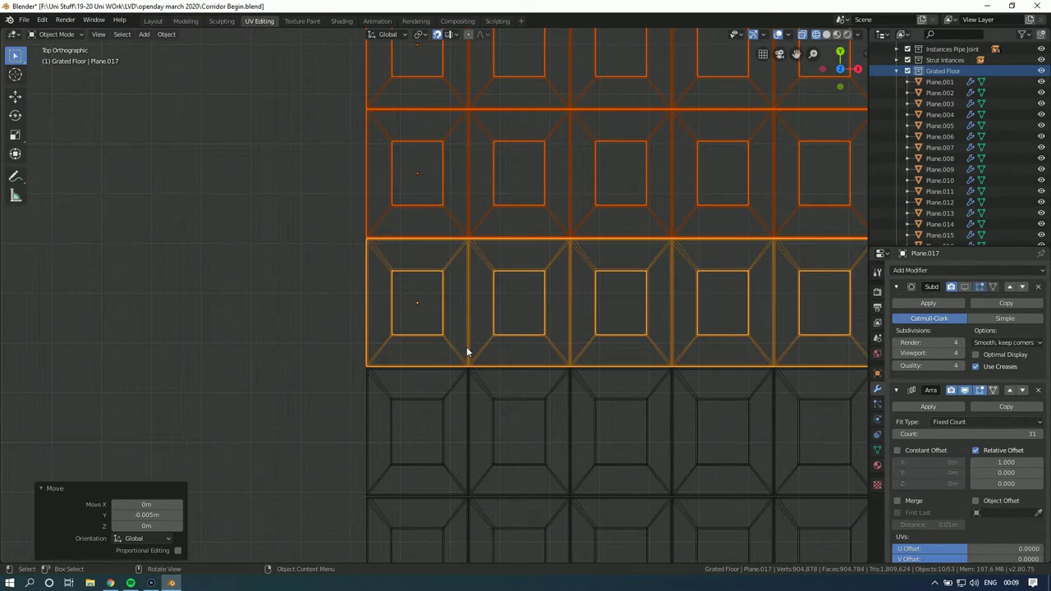
pyautogui.scroll(5, 467, 351)
pyautogui.click(394, 355)
pyautogui.scroll(-8, 394, 353)
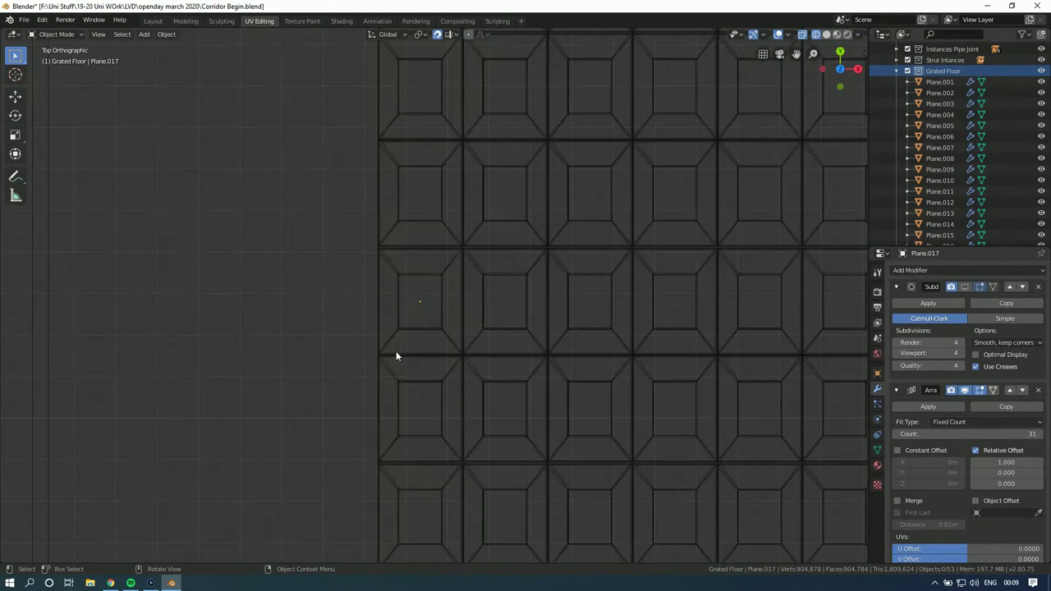
# Step: Select the six uppermost tile rows and duplicate them 1.6 m along Y towards the corridor end
pyautogui.scroll(5, 440, 295)
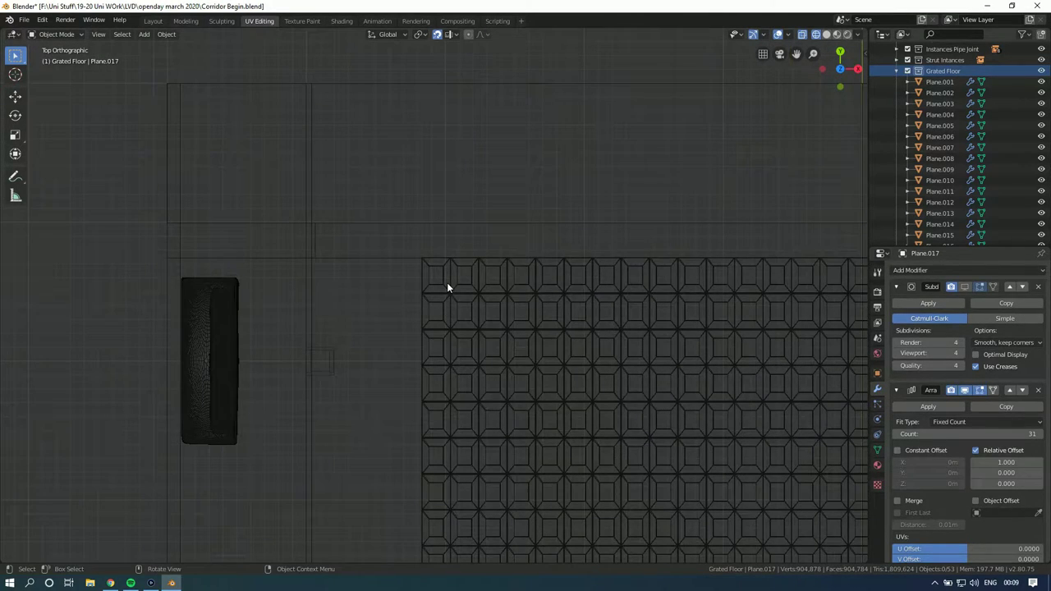
pyautogui.keyDown('shift'); pyautogui.click(446, 283); pyautogui.keyUp('shift')
pyautogui.keyDown('shift'); pyautogui.click(446, 311); pyautogui.keyUp('shift')
pyautogui.keyDown('shift'); pyautogui.click(446, 349); pyautogui.keyUp('shift')
pyautogui.keyDown('shift'); pyautogui.click(446, 386); pyautogui.keyUp('shift')
pyautogui.keyDown('shift'); pyautogui.click(446, 424); pyautogui.keyUp('shift')
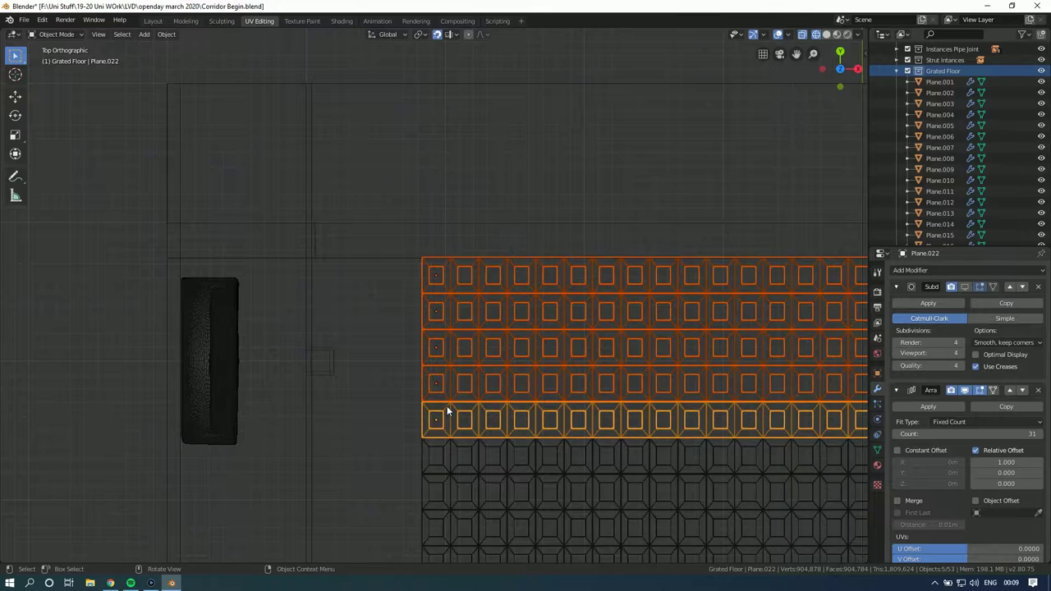
pyautogui.scroll(-1, 446, 405)
pyautogui.keyDown('shift'); pyautogui.scroll(-1, 447, 402); pyautogui.keyUp('shift')
pyautogui.keyDown('shift'); pyautogui.click(444, 399); pyautogui.keyUp('shift')
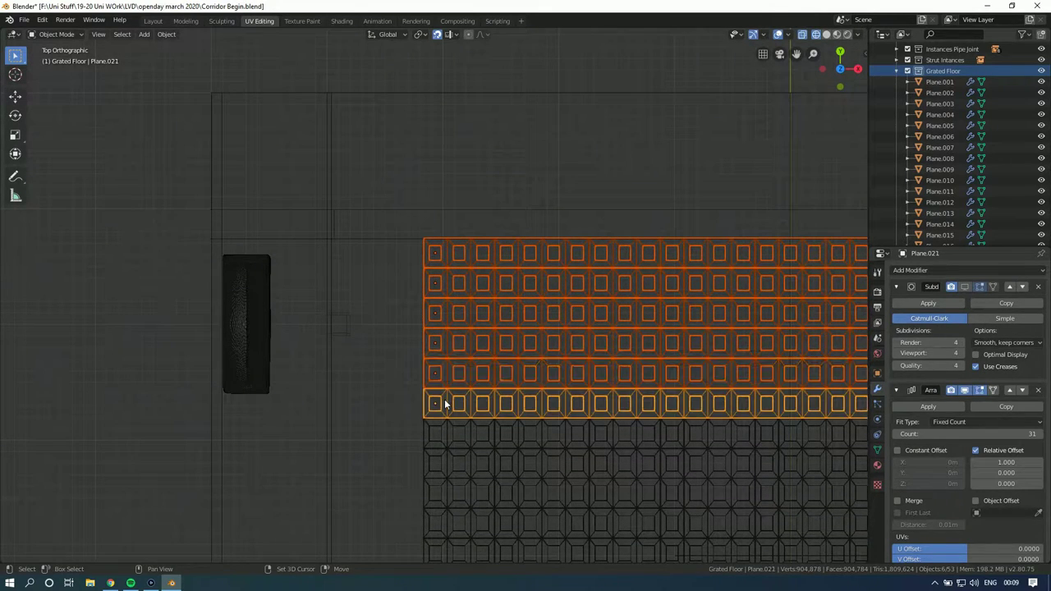
pyautogui.keyDown('shift'); pyautogui.moveTo(445, 313); pyautogui.dragTo(444, 396, button='middle'); pyautogui.keyUp('shift')
pyautogui.scroll(1, 445, 395)
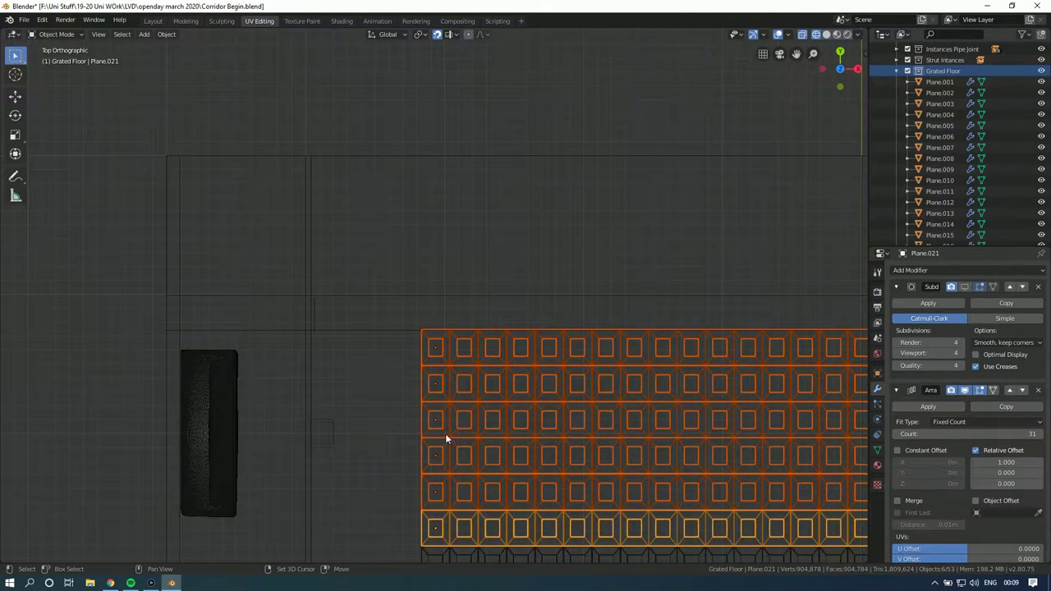
pyautogui.hotkey('shift', 'd')
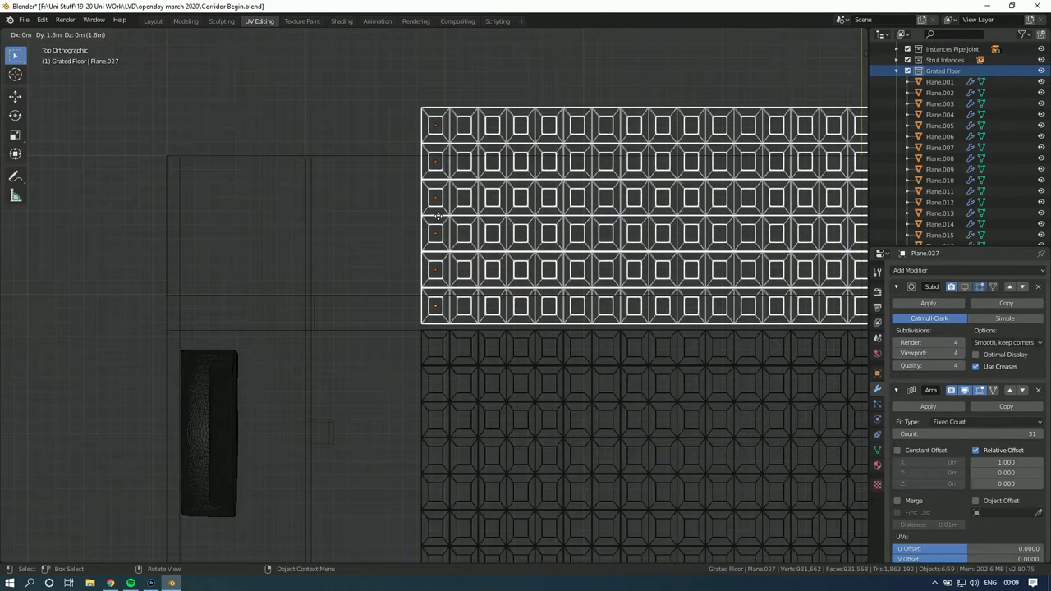
pyautogui.click(440, 224)
# Step: Move the six duplicated rows -0.029 m along Y, nudge them further to close the gap to the block, and deselect them
pyautogui.scroll(5, 443, 305)
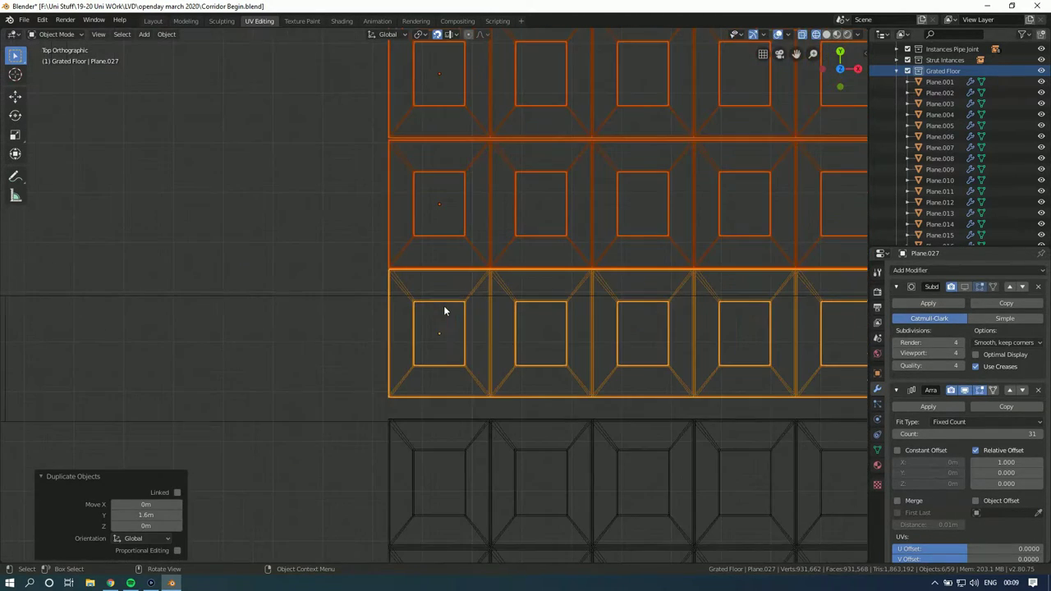
pyautogui.press('g')
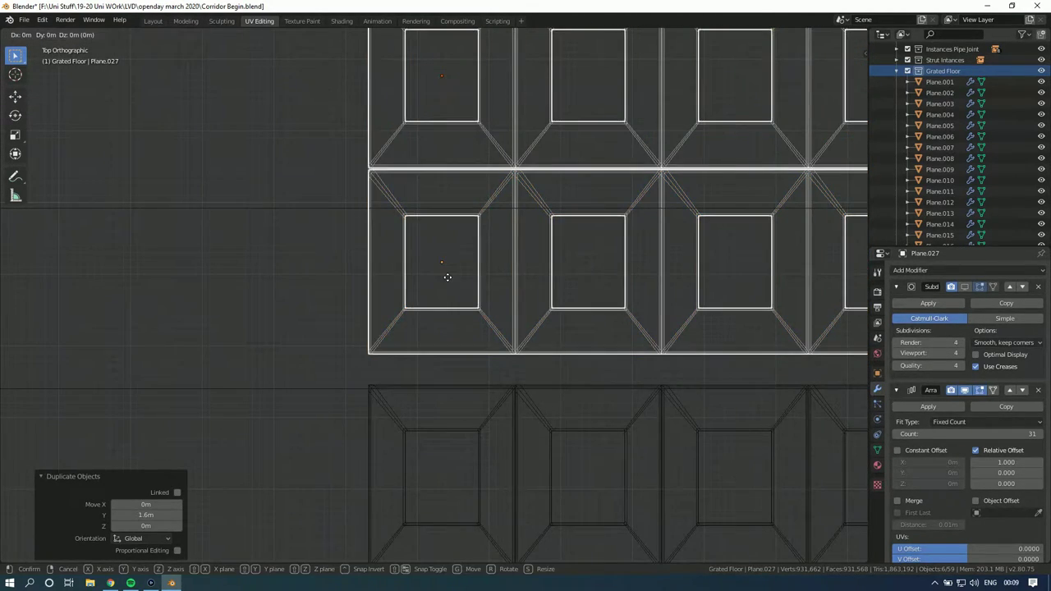
pyautogui.click(446, 484)
pyautogui.scroll(2, 447, 458)
pyautogui.keyDown('shift'); pyautogui.scroll(-5, 449, 394); pyautogui.keyUp('shift')
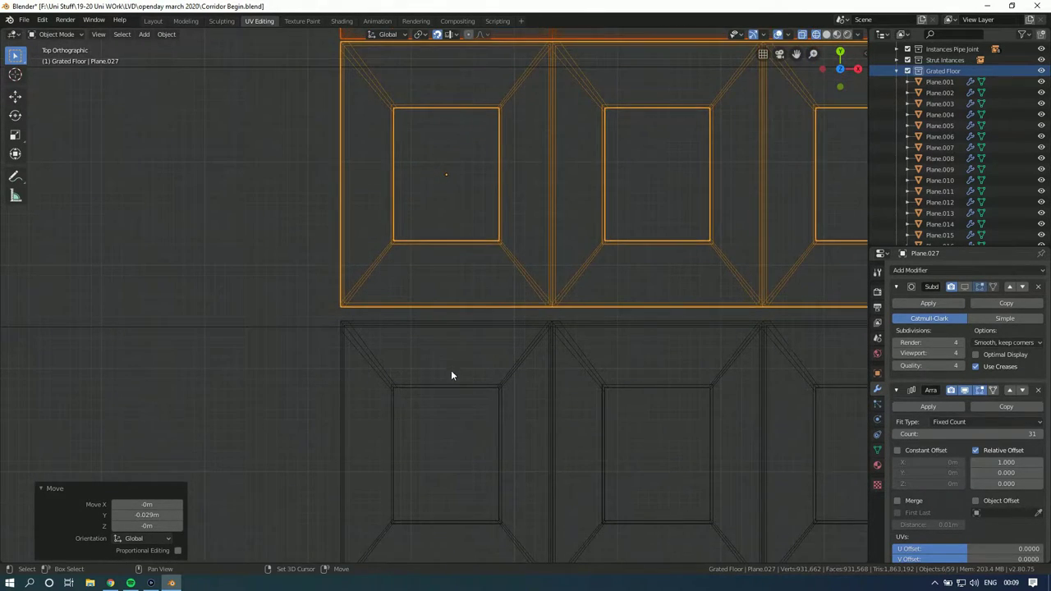
pyautogui.press('g')
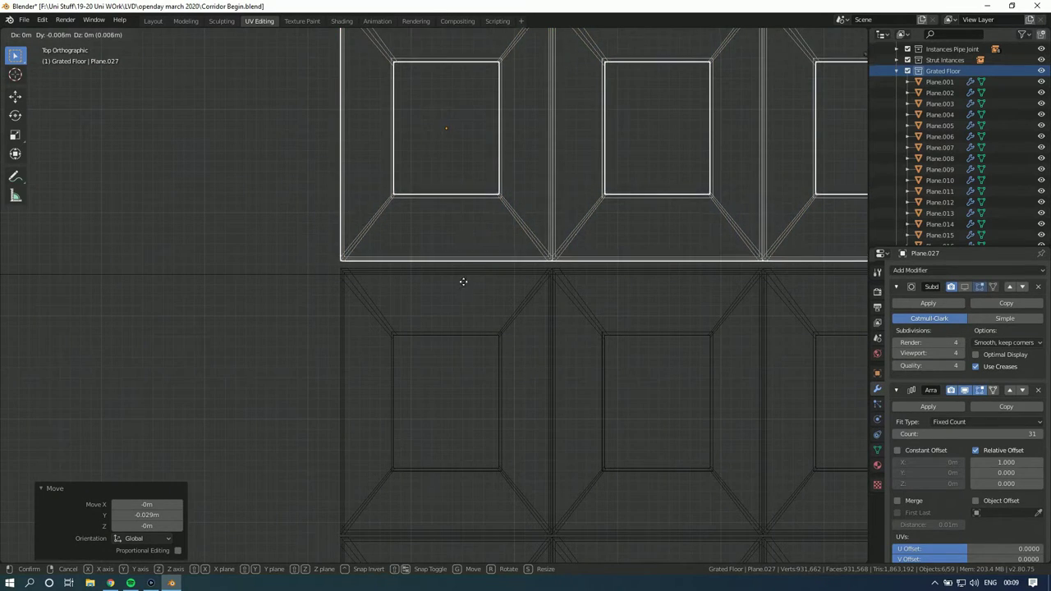
pyautogui.click(463, 343)
pyautogui.click(377, 234)
# Step: Delete the uppermost tile row that extends past the corridor end
pyautogui.scroll(-6, 407, 234)
pyautogui.keyDown('shift'); pyautogui.scroll(4, 444, 271); pyautogui.keyUp('shift')
pyautogui.click(467, 192)
pyautogui.press('Delete')
# Step: Scale the new uppermost row, Plane.031, to 0.900 along Y and move it along Y against the row below
pyautogui.click(437, 205)
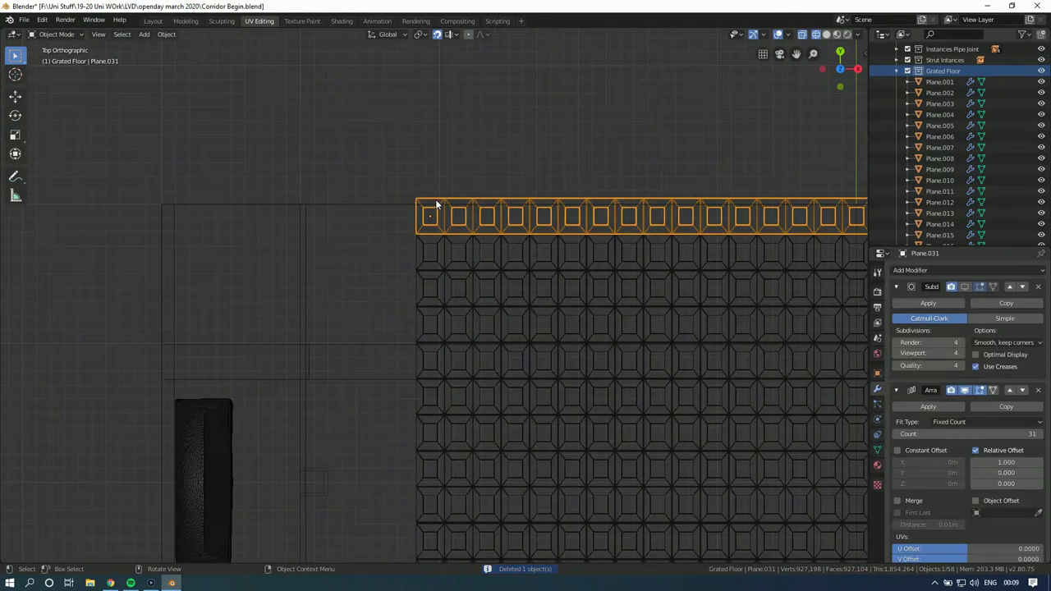
pyautogui.keyDown('shift'); pyautogui.scroll(5, 434, 206); pyautogui.keyUp('shift')
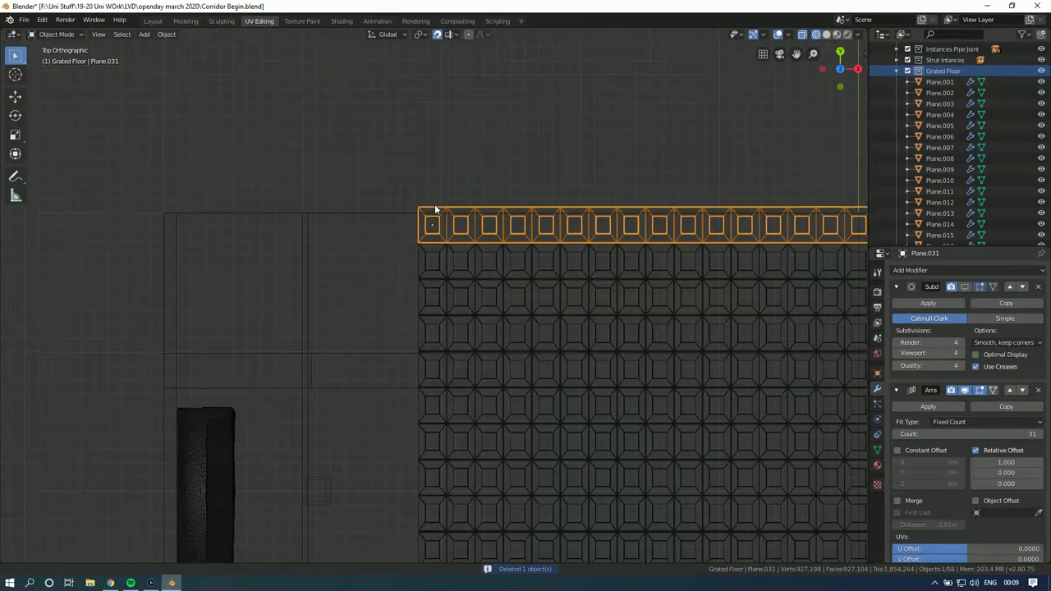
pyautogui.keyDown('shift'); pyautogui.scroll(1, 437, 308); pyautogui.keyUp('shift')
pyautogui.scroll(3, 437, 311)
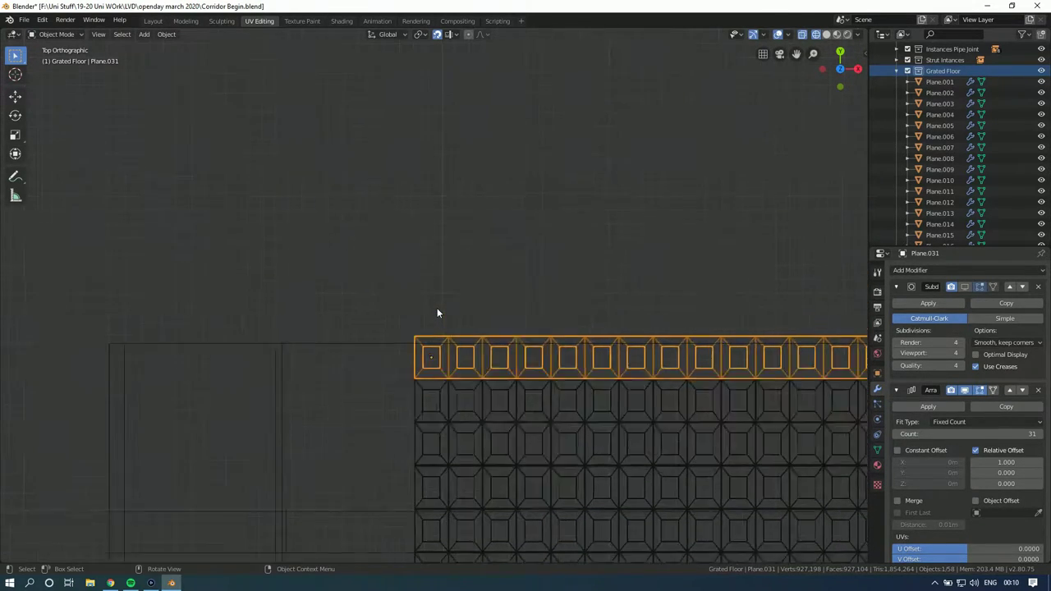
pyautogui.keyDown('shift'); pyautogui.moveTo(448, 323); pyautogui.dragTo(448, 251, button='middle'); pyautogui.keyUp('shift')
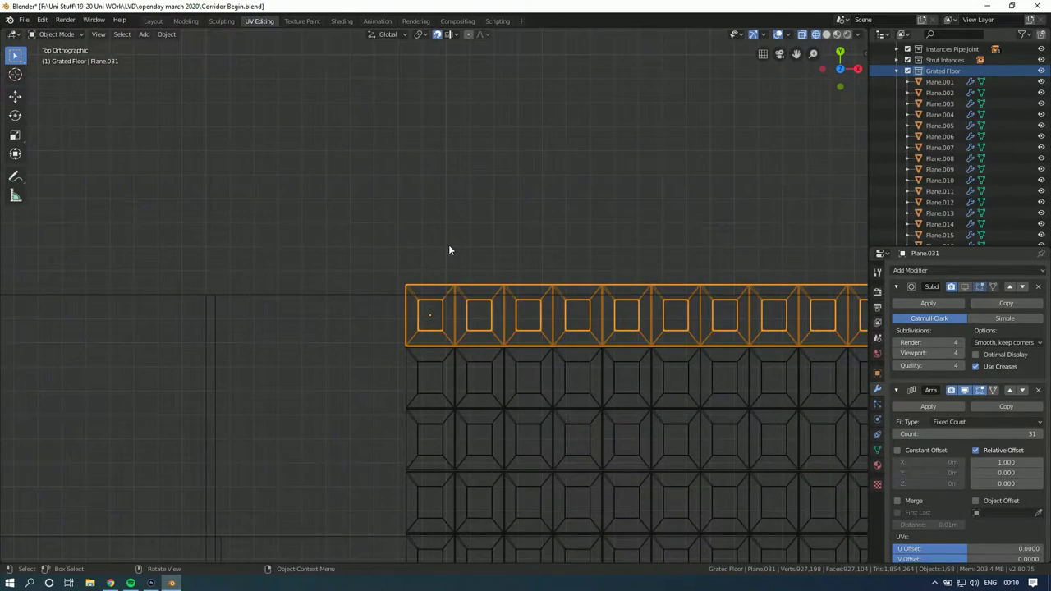
pyautogui.press('s')
pyautogui.press('y')
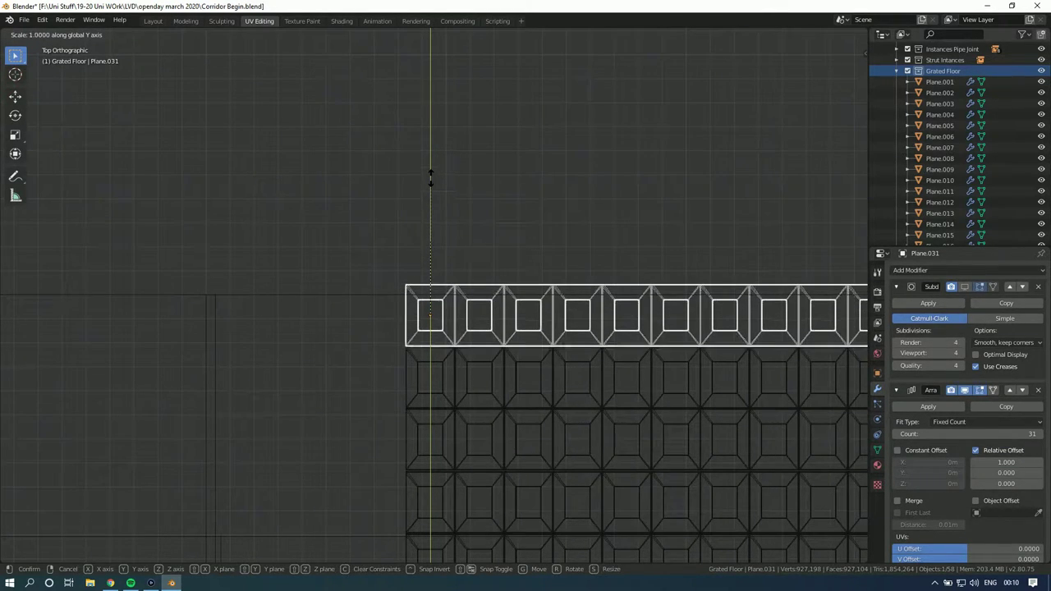
pyautogui.click(430, 195)
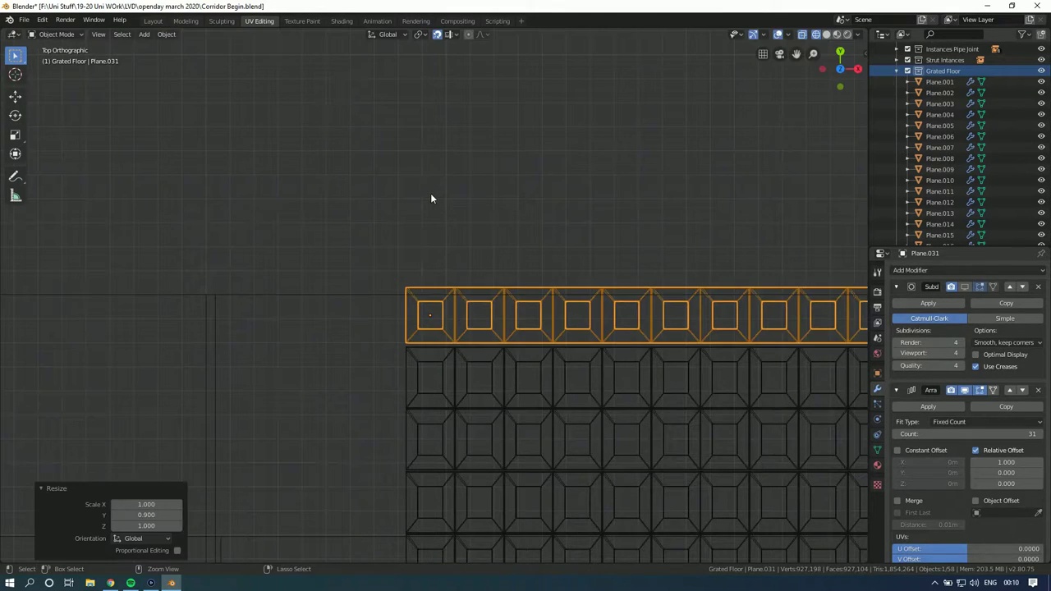
pyautogui.scroll(2, 430, 201)
pyautogui.press('g')
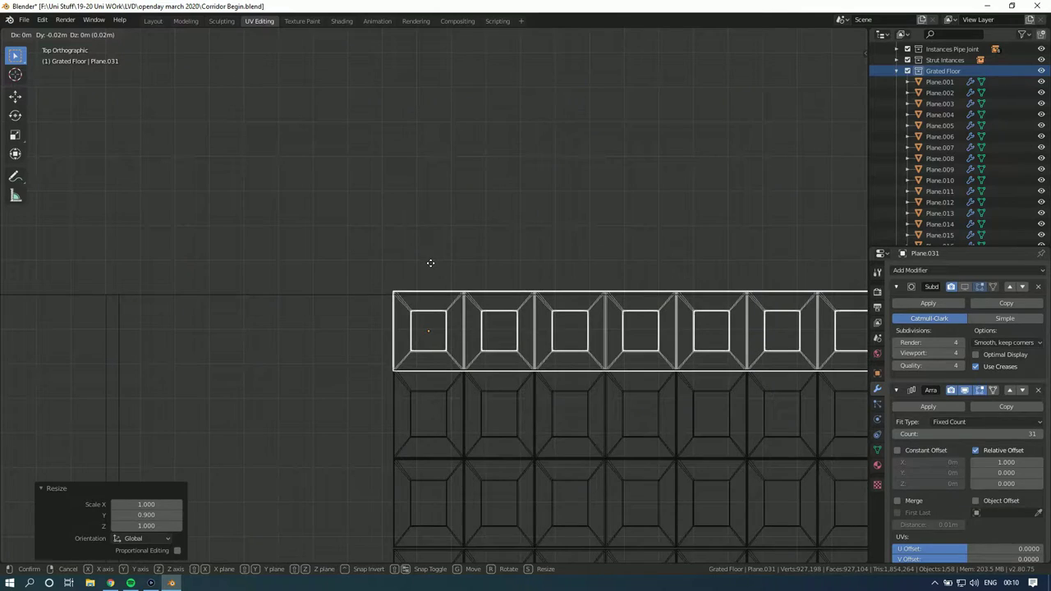
pyautogui.click(431, 242)
# Step: Scale the uppermost row along Y by 0.900 once more and move it -0.02 m along Y to fit inside the corridor edge
pyautogui.press('s')
pyautogui.press('y')
pyautogui.click(430, 209)
pyautogui.press('g')
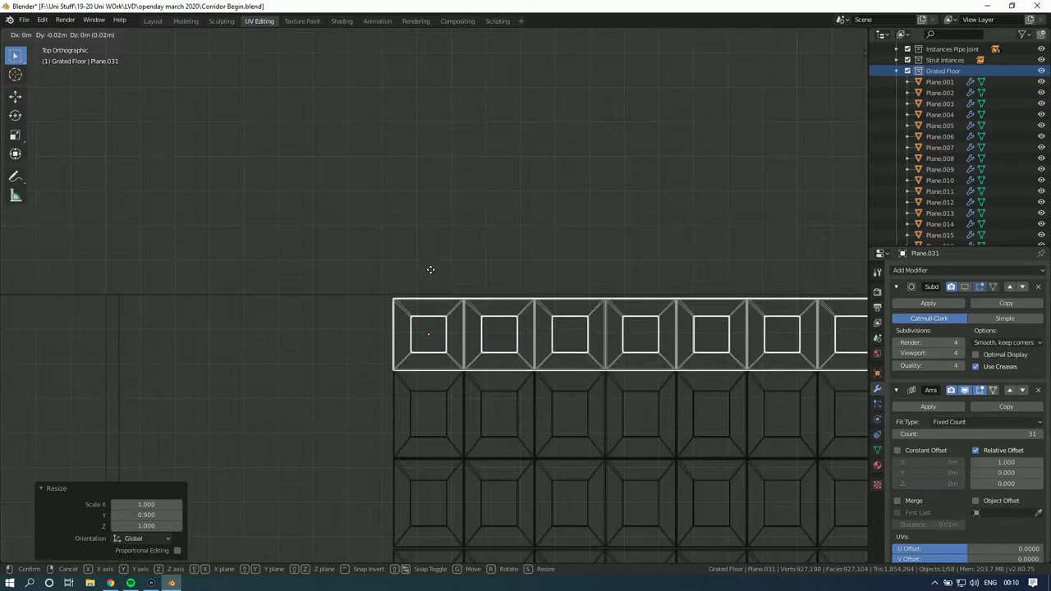
pyautogui.click(430, 271)
pyautogui.scroll(5, 431, 274)
pyautogui.keyDown('shift'); pyautogui.moveTo(431, 282); pyautogui.dragTo(433, 194, button='middle'); pyautogui.keyUp('shift')
pyautogui.scroll(2, 433, 274)
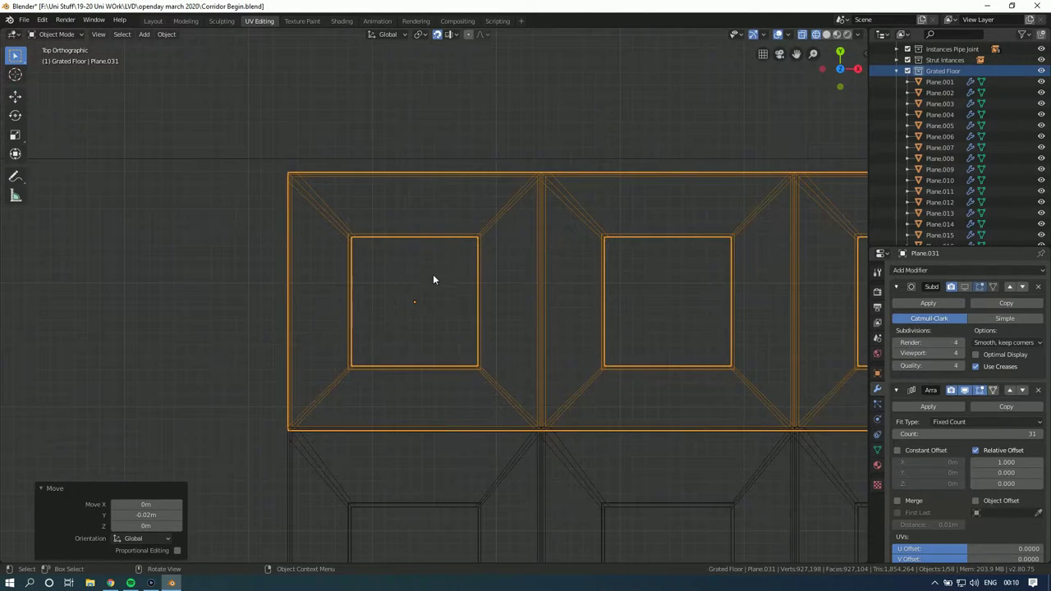
# Step: Move the uppermost row, Plane.031, about 0.003 m along Y towards the corridor edge and deselect it
pyautogui.press('g')
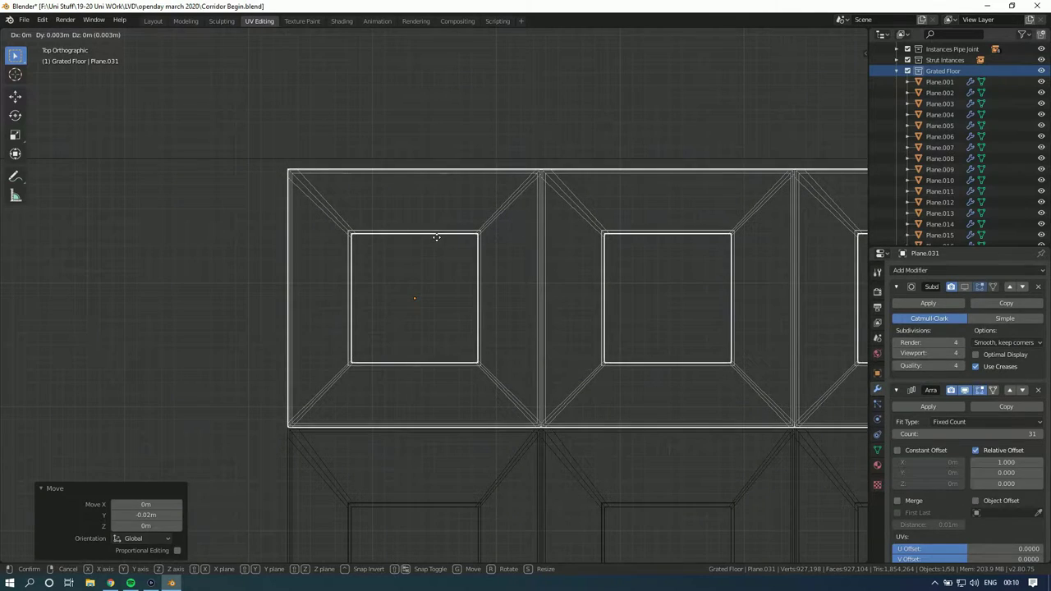
pyautogui.click(436, 235)
pyautogui.click(269, 252)
pyautogui.scroll(-6, 269, 251)
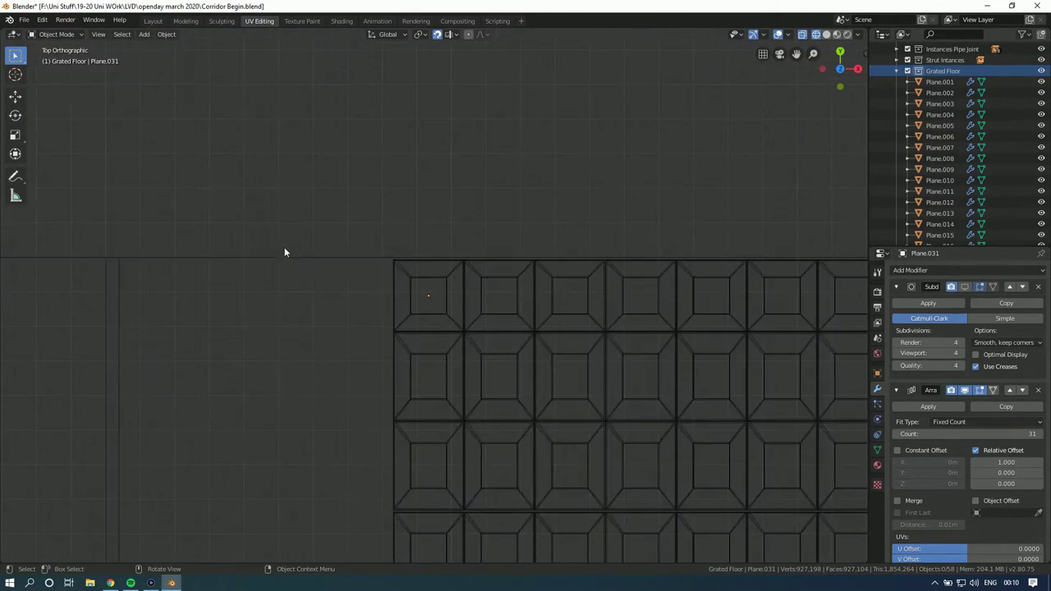
# Step: Examine the completed grated floor inside the corridor in solid shading from a perspective view
pyautogui.moveTo(376, 274)
pyautogui.mouseDown(button='middle')
pyautogui.moveTo(485, 298)
pyautogui.moveTo(399, 284)
pyautogui.moveTo(420, 260)
pyautogui.moveTo(484, 231)
pyautogui.moveTo(491, 244)
pyautogui.moveTo(509, 191)
pyautogui.mouseUp(button='middle')
pyautogui.click(826, 34)
pyautogui.scroll(5, 493, 221)
pyautogui.moveTo(486, 235); pyautogui.dragTo(446, 222, button='middle')
pyautogui.scroll(-4, 526, 221)
pyautogui.moveTo(516, 222); pyautogui.dragTo(520, 220, button='middle')
pyautogui.moveTo(477, 248)
pyautogui.mouseDown(button='middle')
pyautogui.moveTo(474, 257)
pyautogui.moveTo(479, 238)
pyautogui.mouseUp(button='middle')
pyautogui.scroll(2, 474, 261)
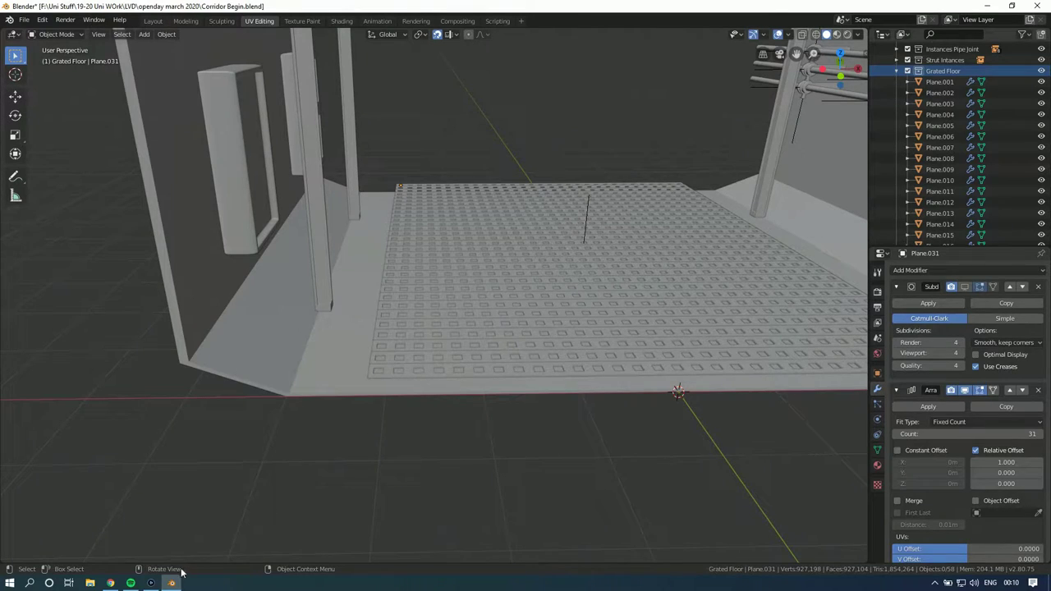
pyautogui.click(146, 584)
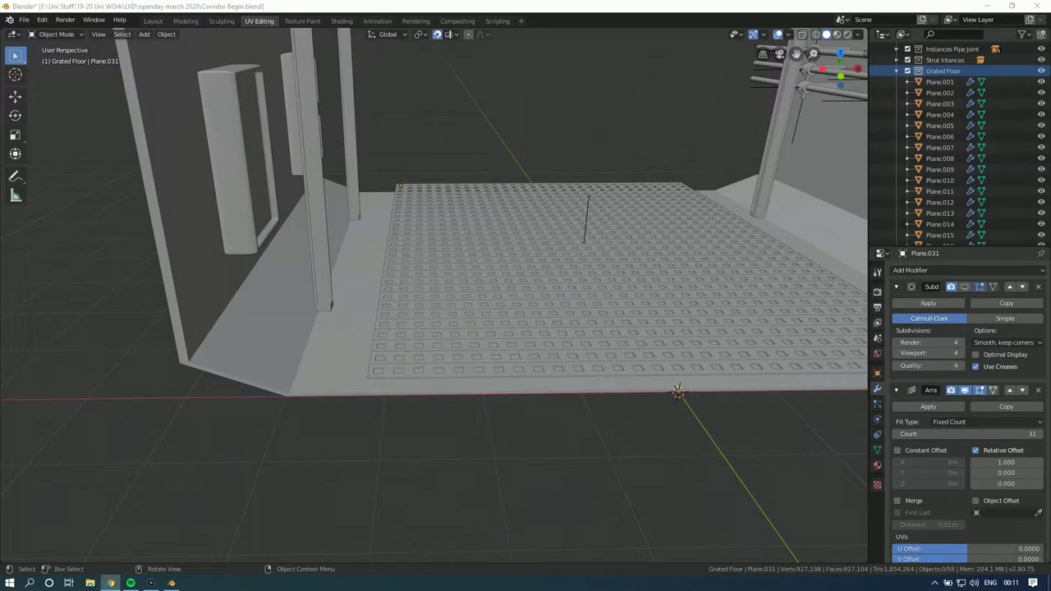
# Step: Enable viewport display of the Subdivision modifier on Plane.003 and the tile row directly behind it at the corridor's front edge
pyautogui.moveTo(464, 259); pyautogui.dragTo(361, 326, button='middle')
pyautogui.click(340, 327)
pyautogui.scroll(6, 415, 316)
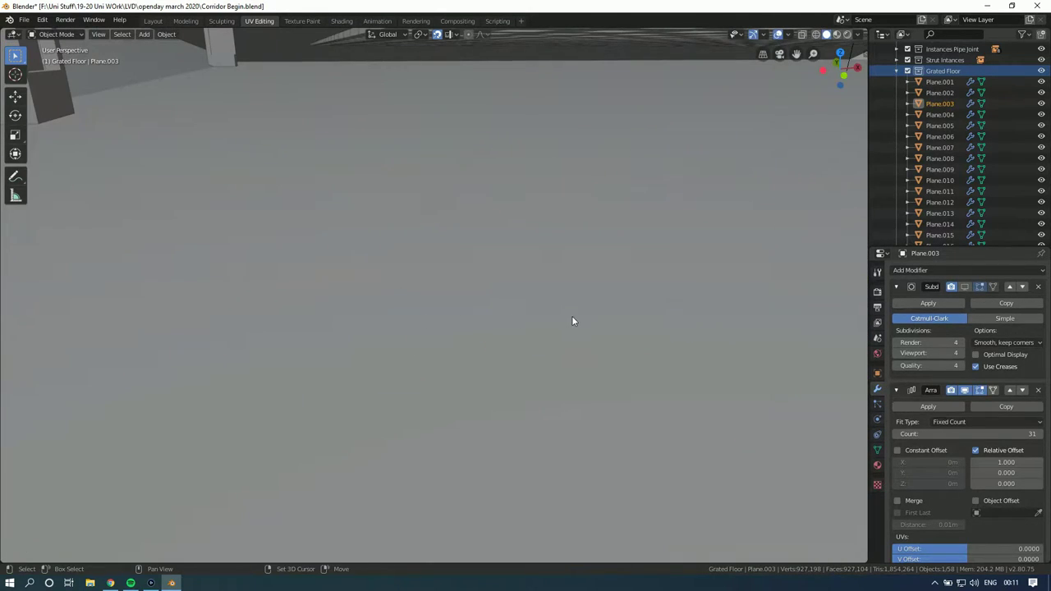
pyautogui.scroll(-5, 518, 321)
pyautogui.moveTo(518, 319); pyautogui.dragTo(525, 321, button='middle')
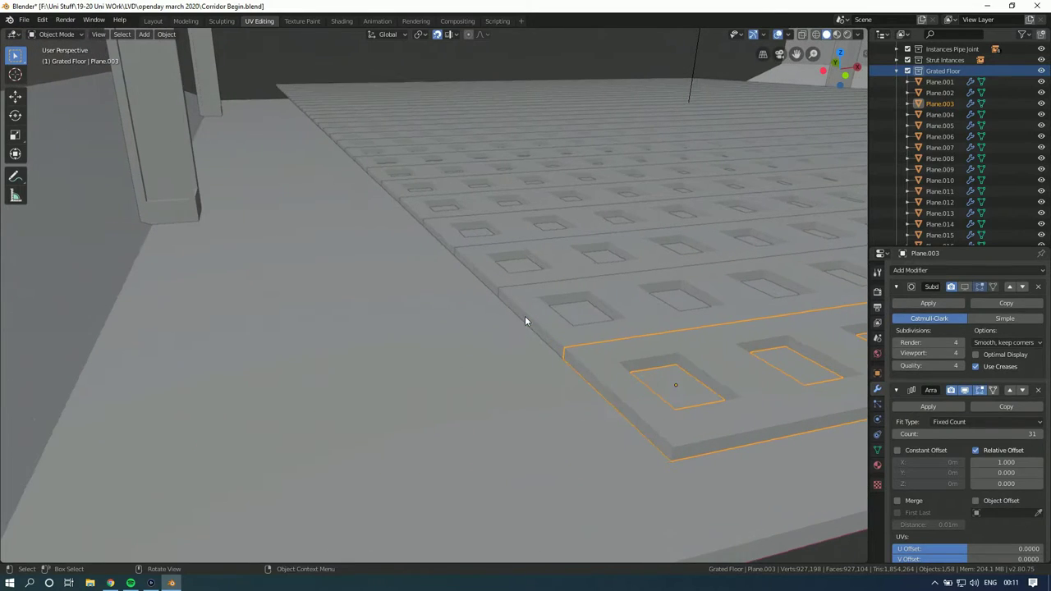
pyautogui.click(965, 287)
pyautogui.moveTo(783, 289); pyautogui.dragTo(718, 293, button='middle')
pyautogui.click(493, 306)
pyautogui.click(966, 287)
# Step: Enable viewport display of the Subdivision modifier on rows Plane.001, Plane.002 and Plane.005, switching to a wireframe top view
pyautogui.click(436, 260)
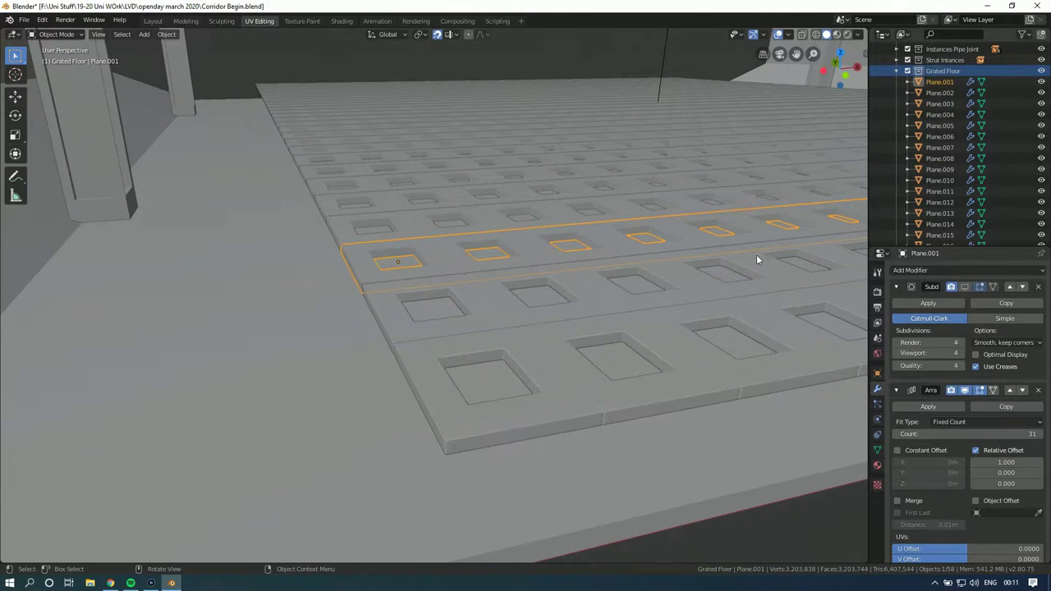
pyautogui.click(392, 226)
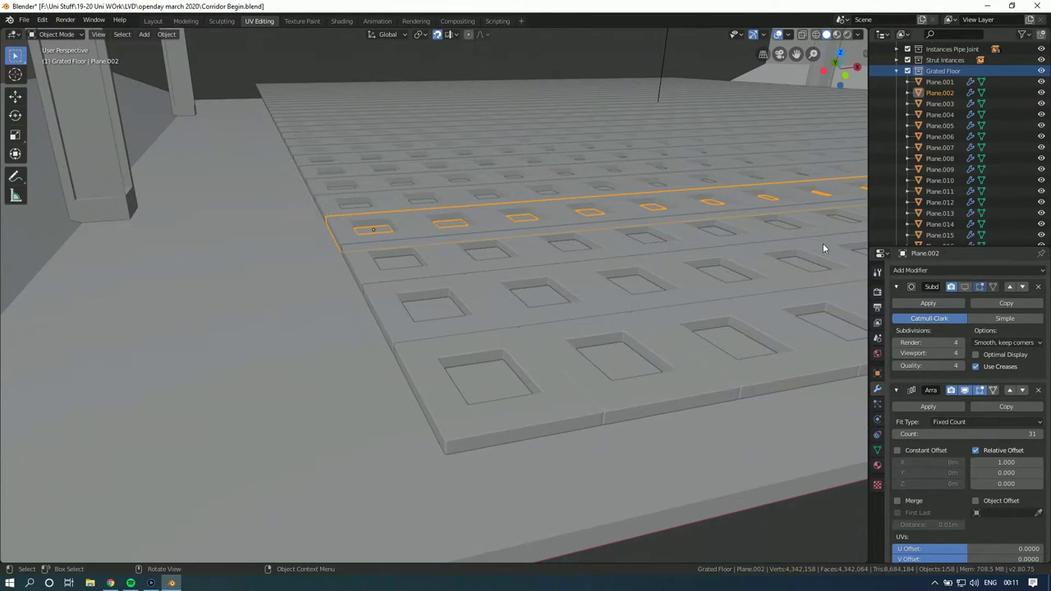
pyautogui.click(332, 211)
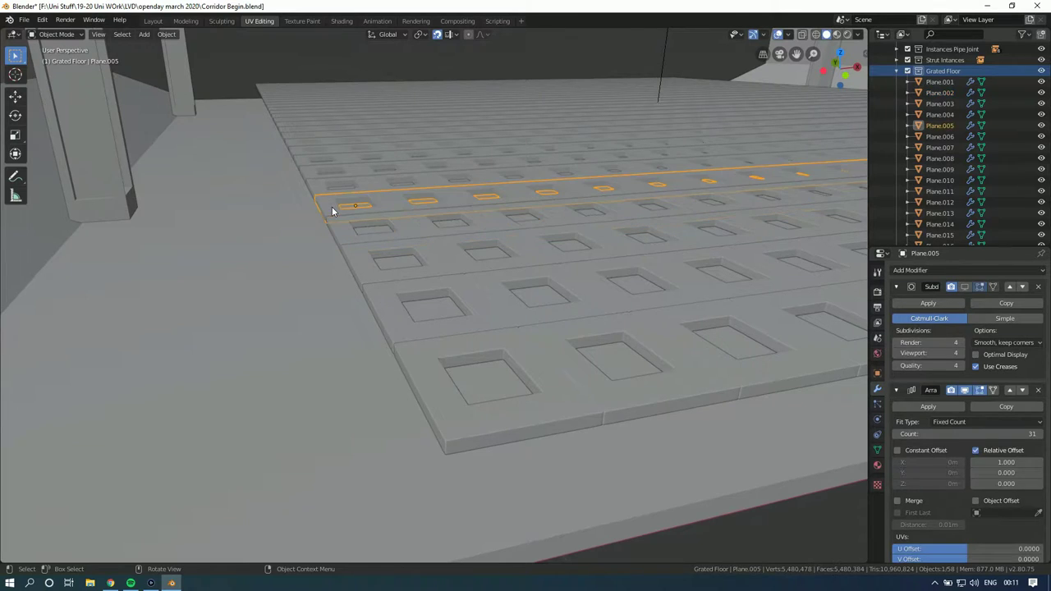
pyautogui.press('KP_7')
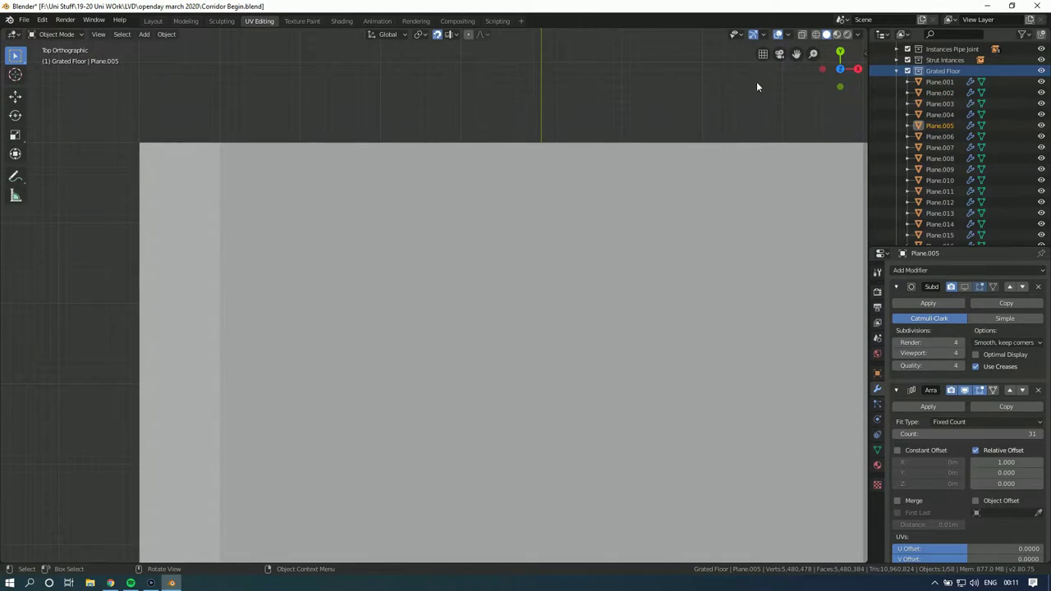
pyautogui.scroll(-2, 489, 336)
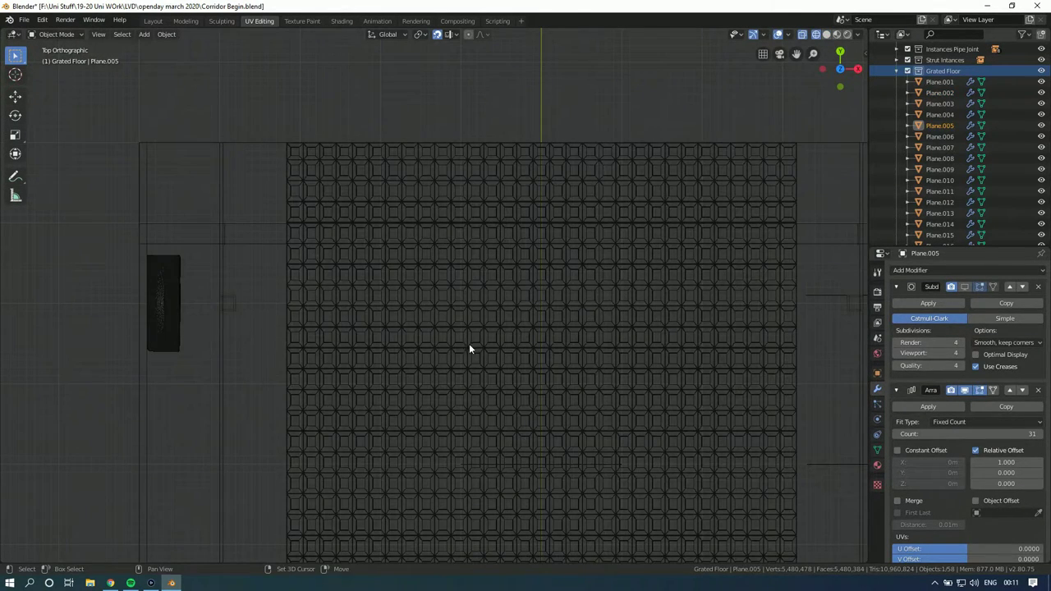
pyautogui.keyDown('shift'); pyautogui.scroll(-5, 469, 343); pyautogui.keyUp('shift')
pyautogui.scroll(4, 474, 325)
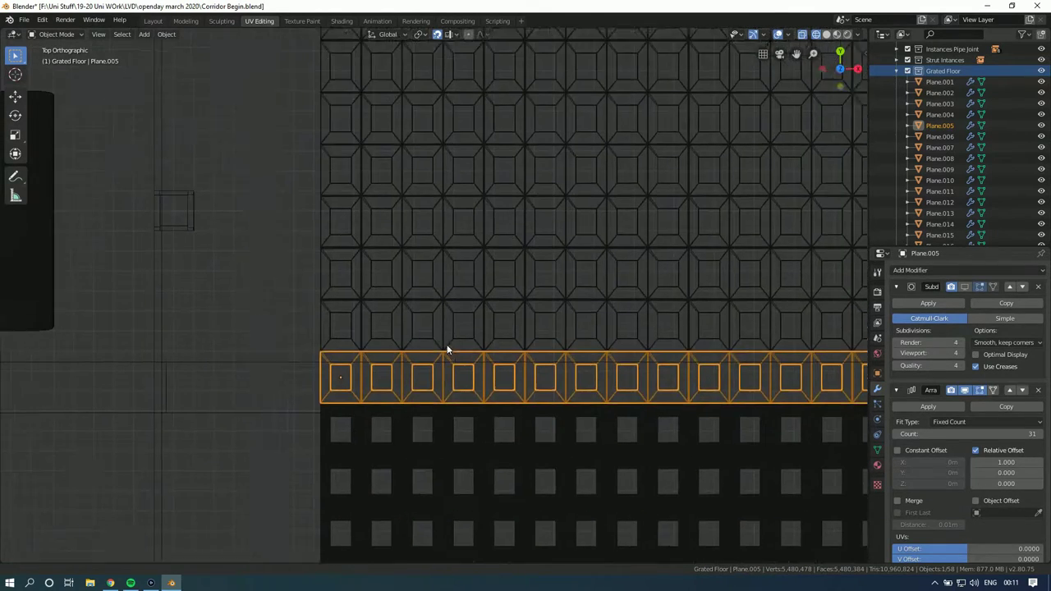
pyautogui.scroll(-2, 443, 345)
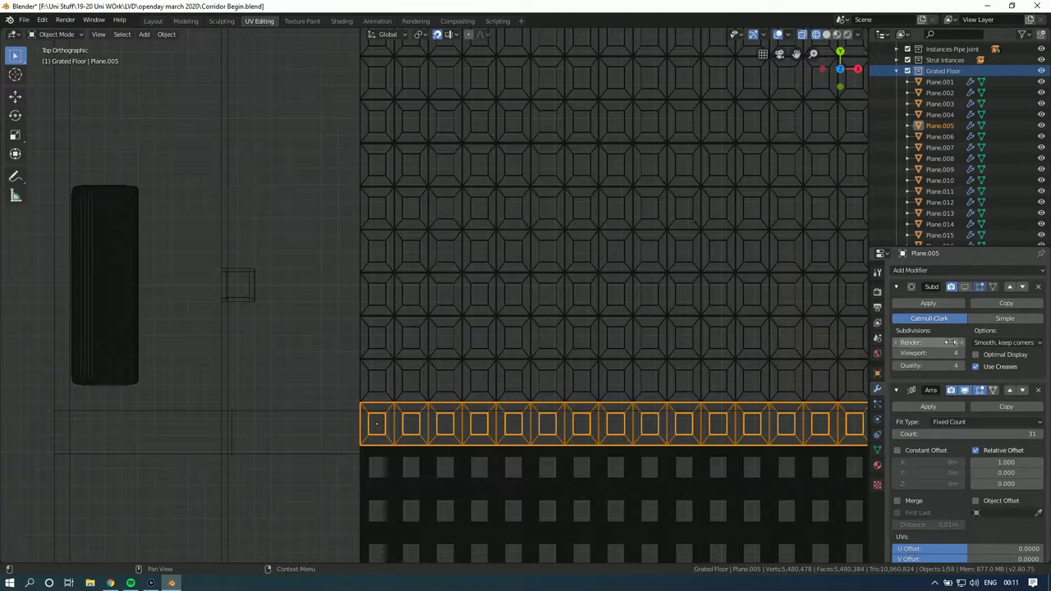
# Step: Enable viewport display of the Subdivision modifier on rows Plane.006, Plane.007 and Plane.008
pyautogui.click(386, 395)
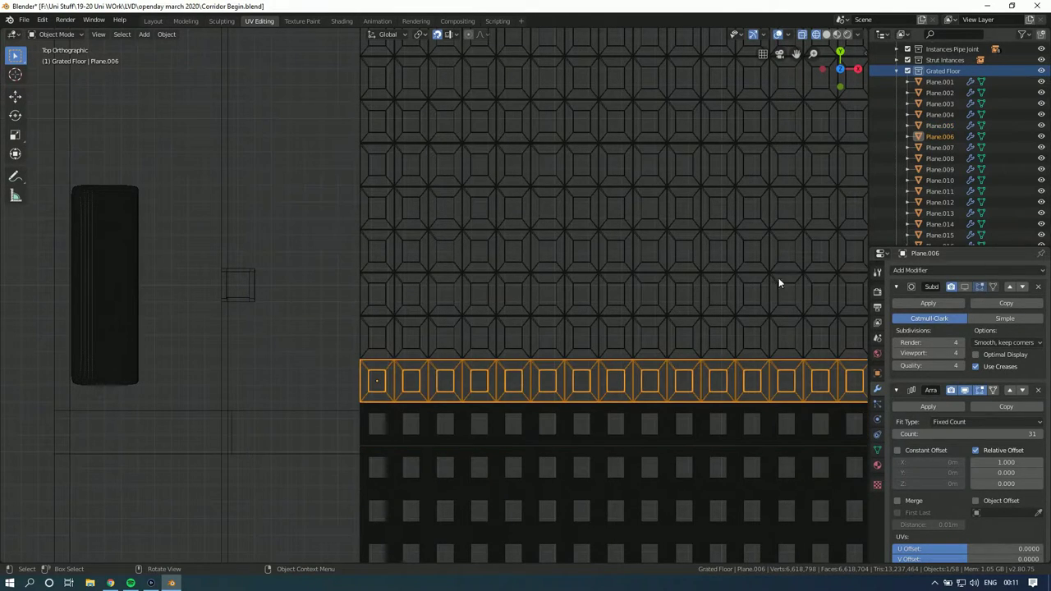
pyautogui.click(383, 336)
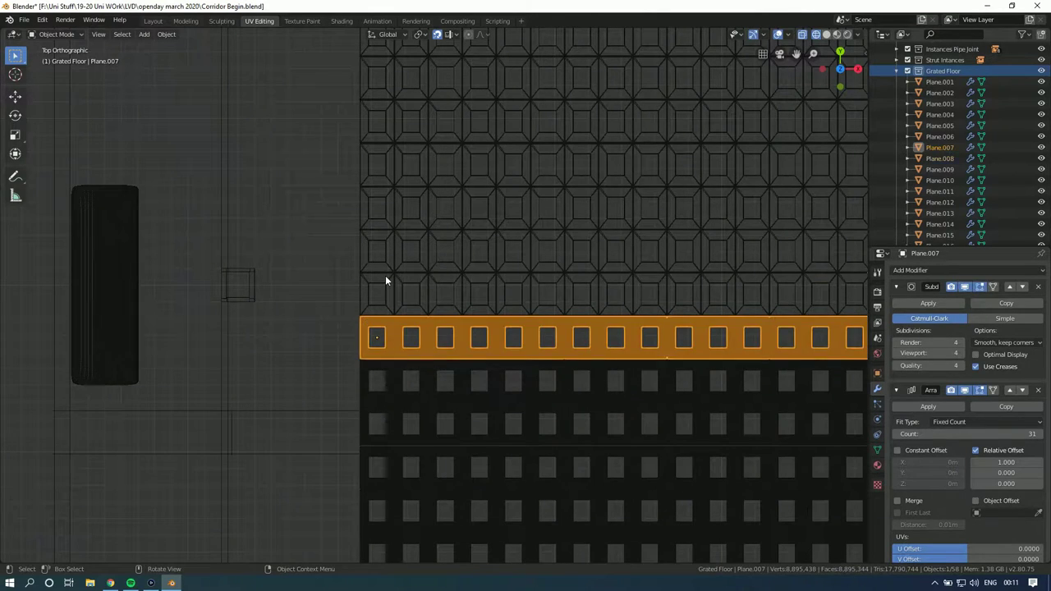
pyautogui.click(385, 279)
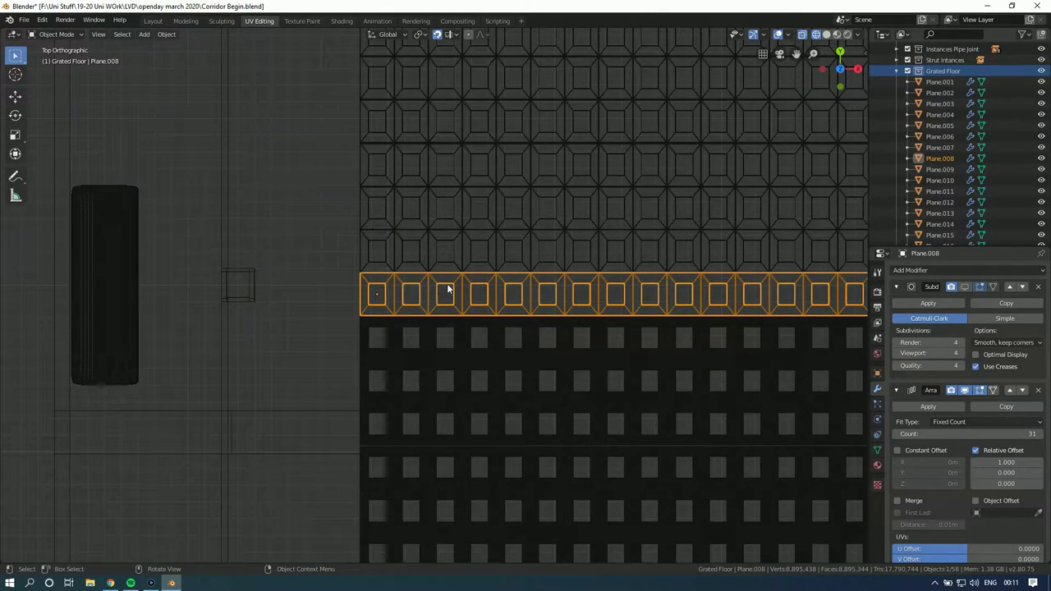
pyautogui.click(966, 287)
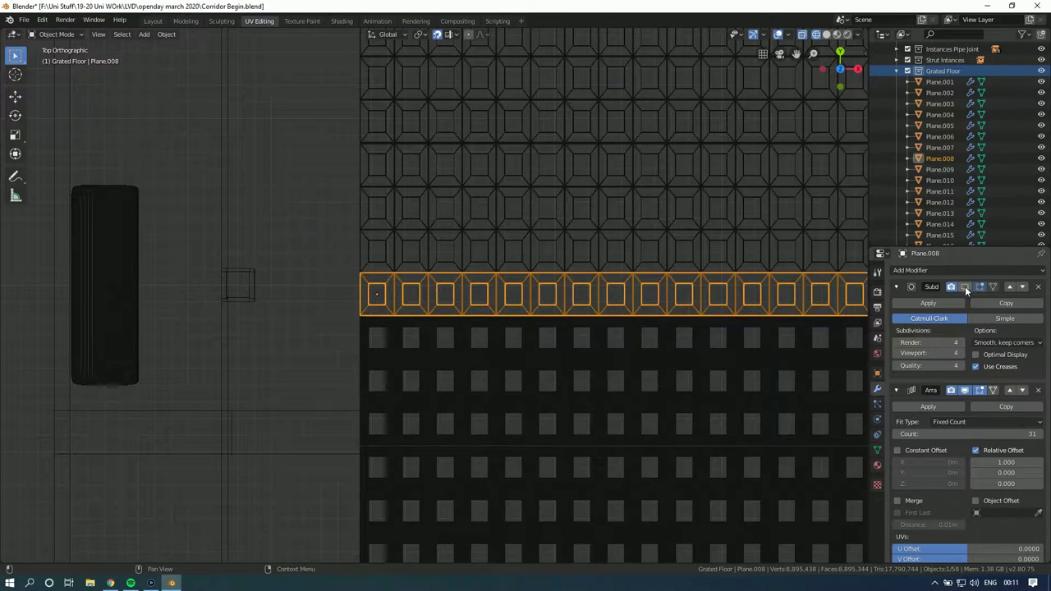
# Step: Enable viewport display of the Subdivision modifier on rows Plane.009, Plane.010 and Plane.011
pyautogui.click(380, 236)
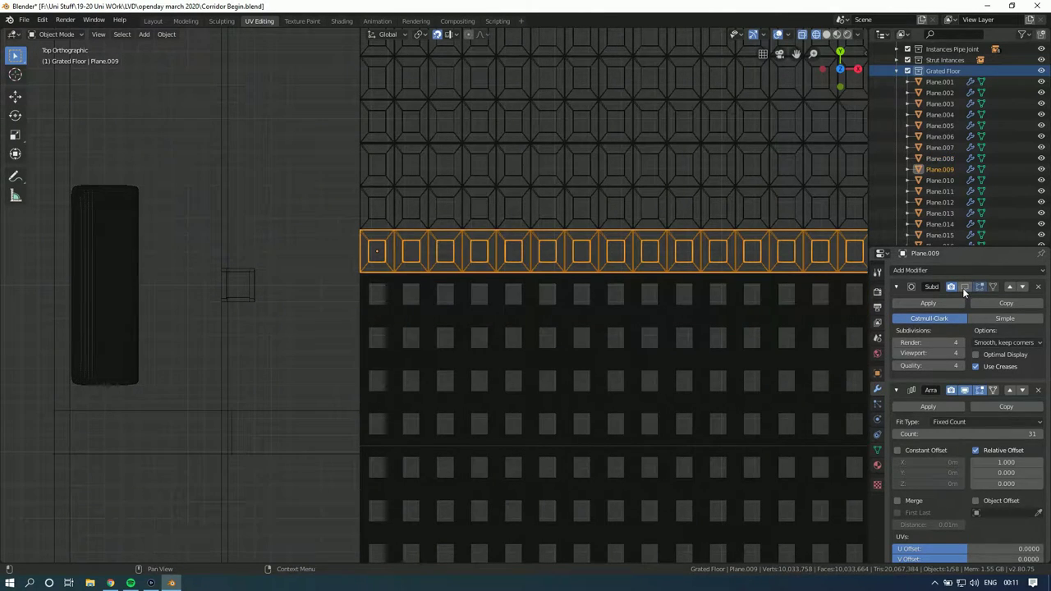
pyautogui.click(371, 196)
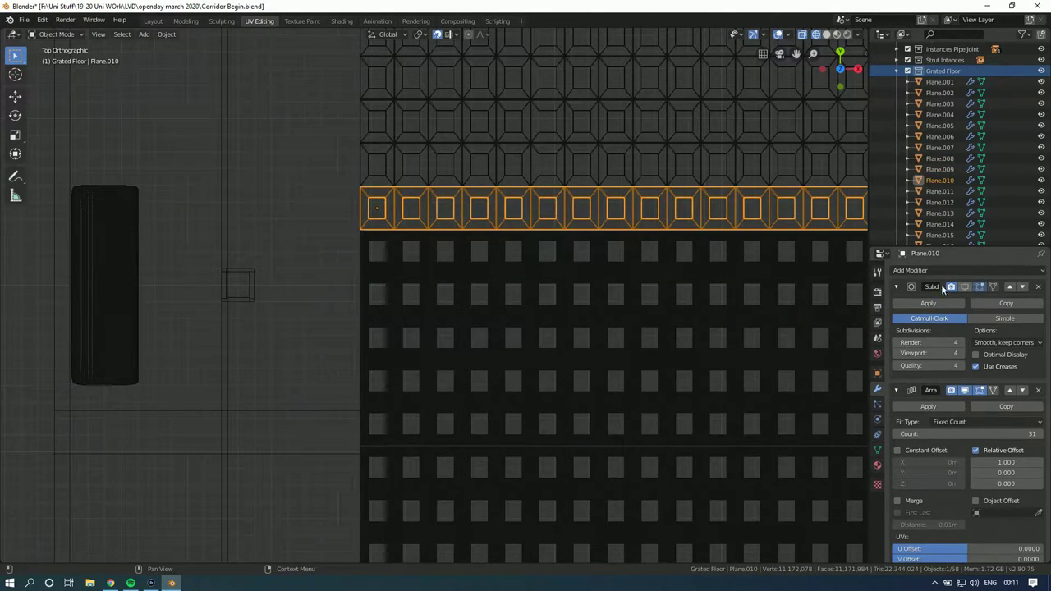
pyautogui.click(965, 286)
pyautogui.click(376, 167)
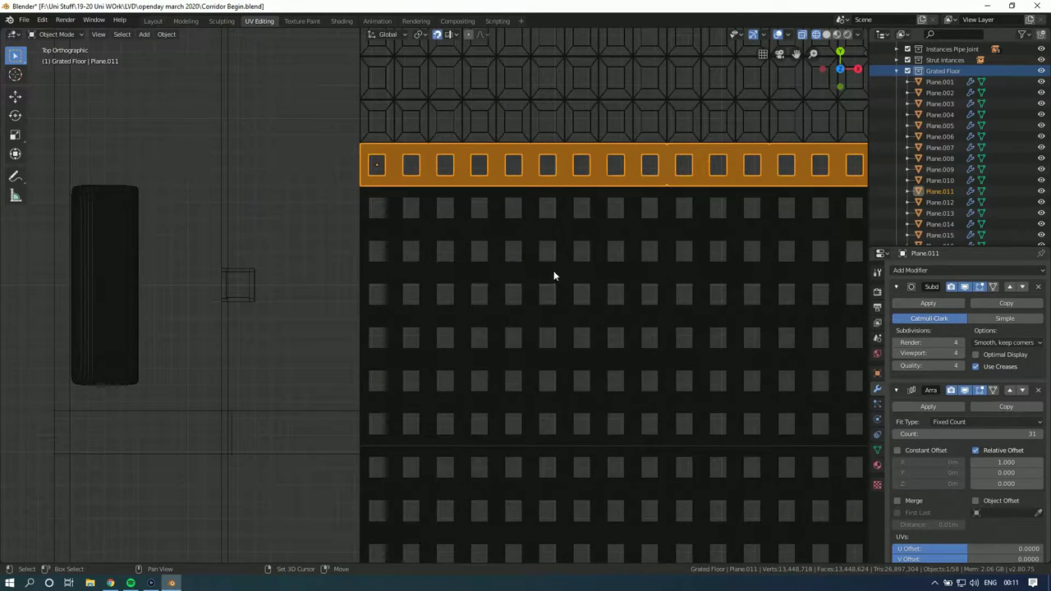
# Step: Enable viewport display of the Subdivision modifier on rows Plane.012, Plane.013 and Plane.014
pyautogui.keyDown('shift'); pyautogui.scroll(5, 491, 300); pyautogui.keyUp('shift')
pyautogui.click(474, 321)
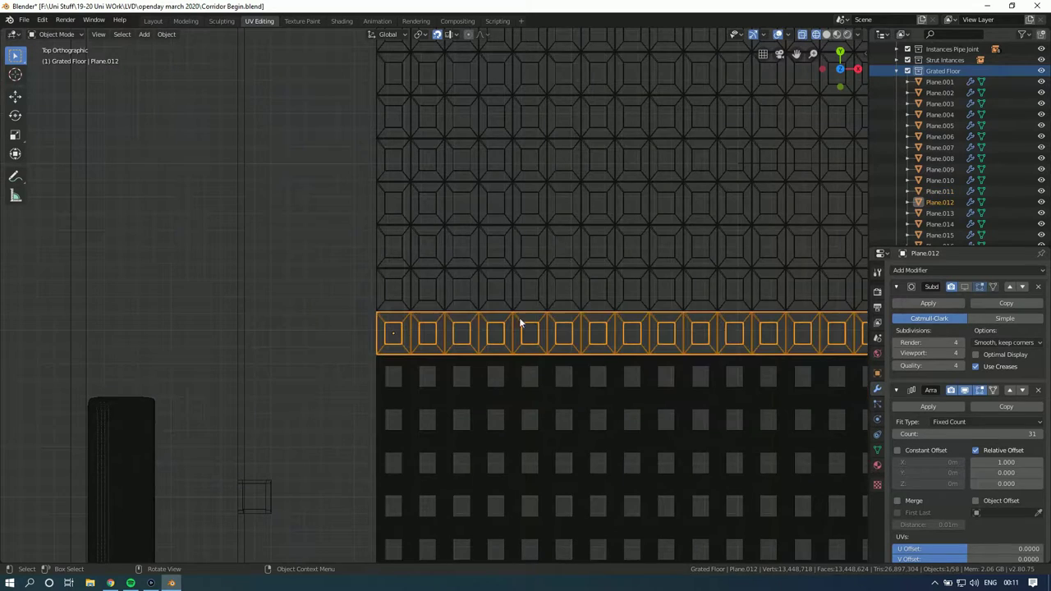
pyautogui.click(406, 274)
pyautogui.click(426, 230)
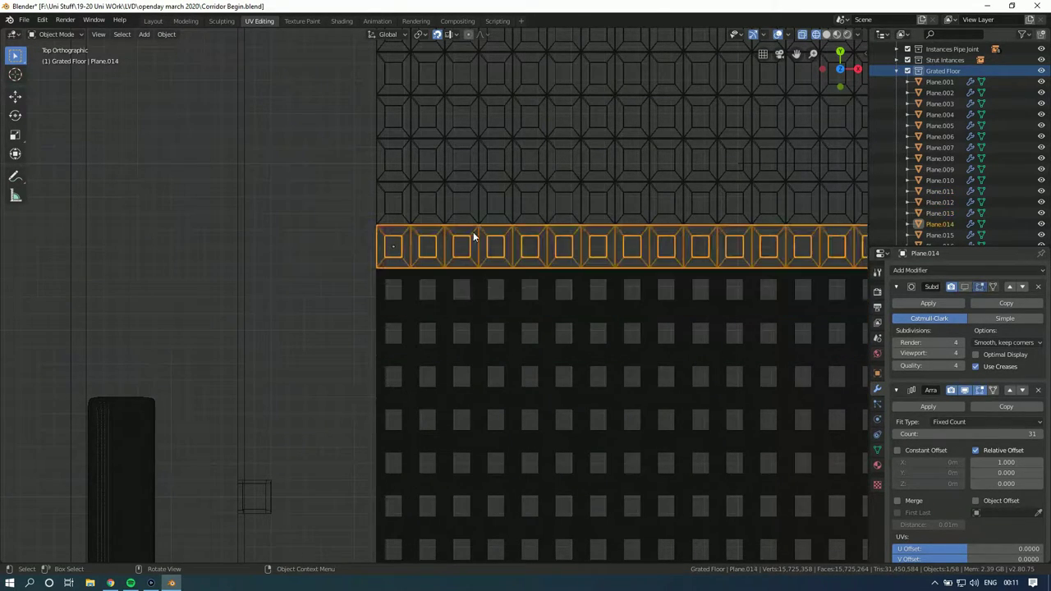
pyautogui.keyDown('shift'); pyautogui.moveTo(474, 258); pyautogui.dragTo(484, 336, button='middle'); pyautogui.keyUp('shift')
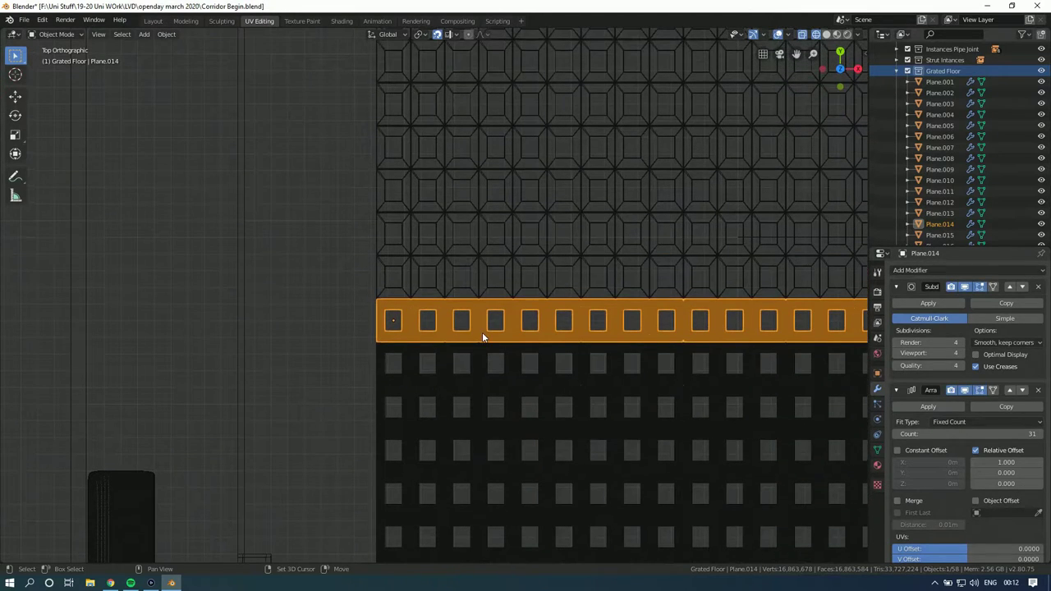
# Step: Enable viewport display of the Subdivision modifier on rows Plane.015, Plane.016 and Plane.017
pyautogui.click(399, 265)
pyautogui.click(962, 287)
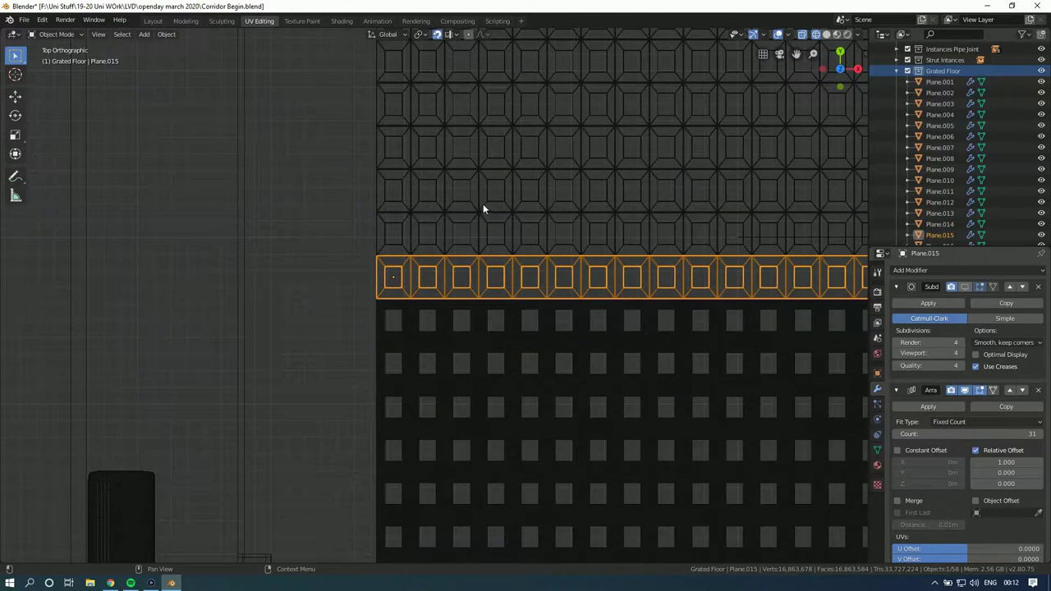
pyautogui.keyDown('shift'); pyautogui.moveTo(484, 203); pyautogui.dragTo(519, 280, button='middle'); pyautogui.keyUp('shift')
pyautogui.click(411, 279)
pyautogui.click(964, 287)
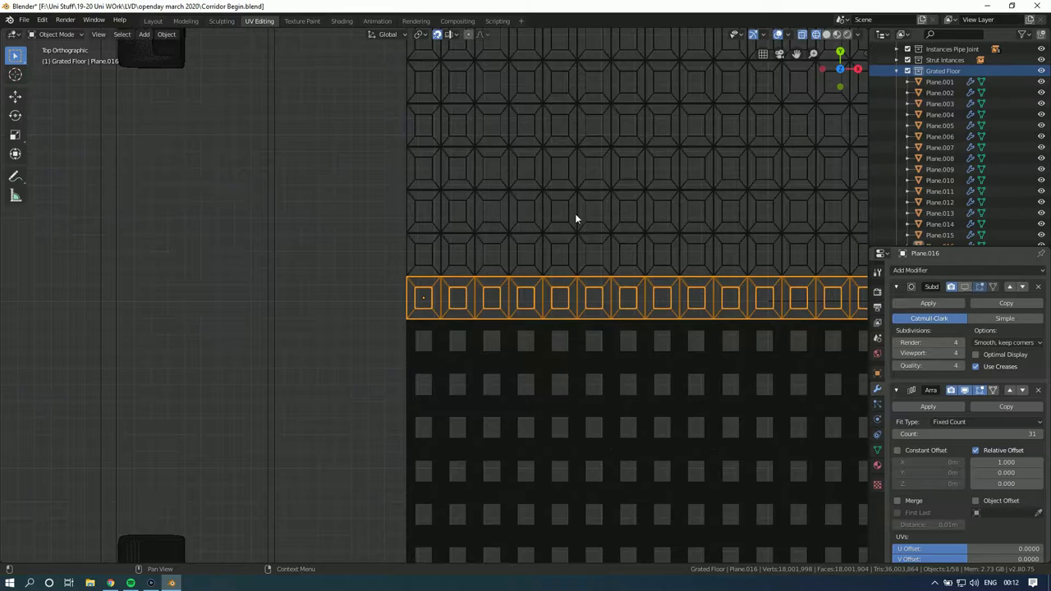
pyautogui.click(430, 237)
pyautogui.click(964, 287)
# Step: Enable viewport display of the Subdivision modifier on rows Plane.018 and Plane.019
pyautogui.keyDown('shift'); pyautogui.moveTo(664, 238); pyautogui.dragTo(426, 303, button='middle'); pyautogui.keyUp('shift')
pyautogui.click(612, 314)
pyautogui.click(965, 286)
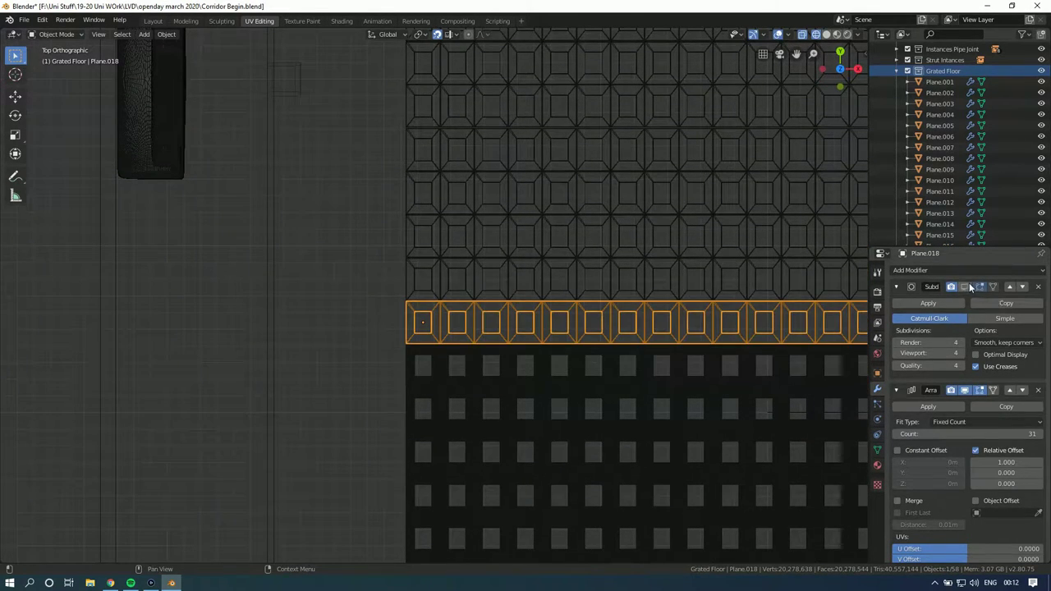
pyautogui.click(427, 267)
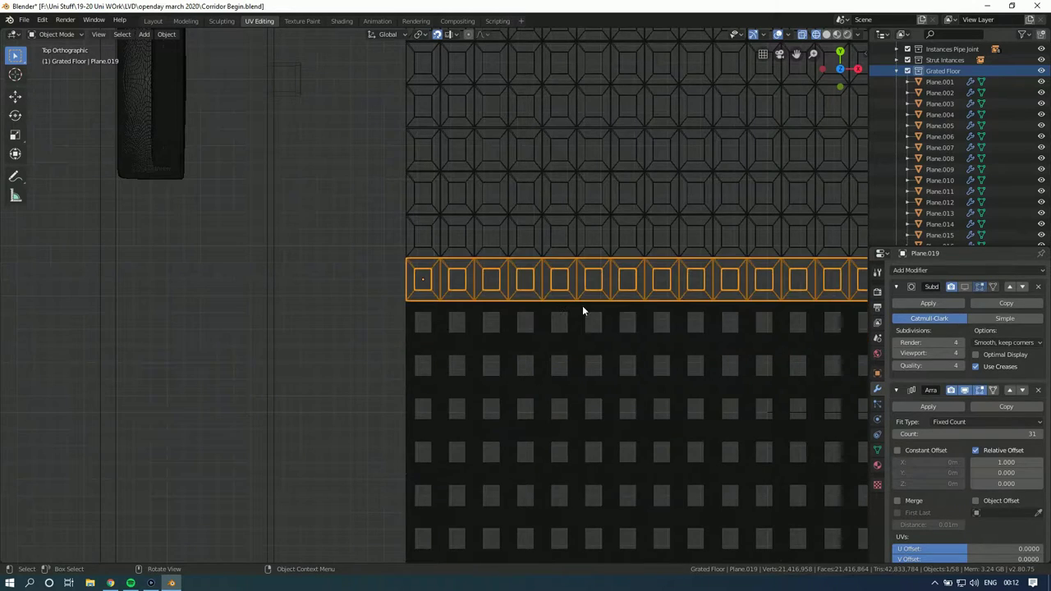
# Step: Enable viewport display of the Subdivision modifier on rows Plane.020 and Plane.021
pyautogui.keyDown('shift'); pyautogui.moveTo(515, 190); pyautogui.dragTo(524, 260, button='middle'); pyautogui.keyUp('shift')
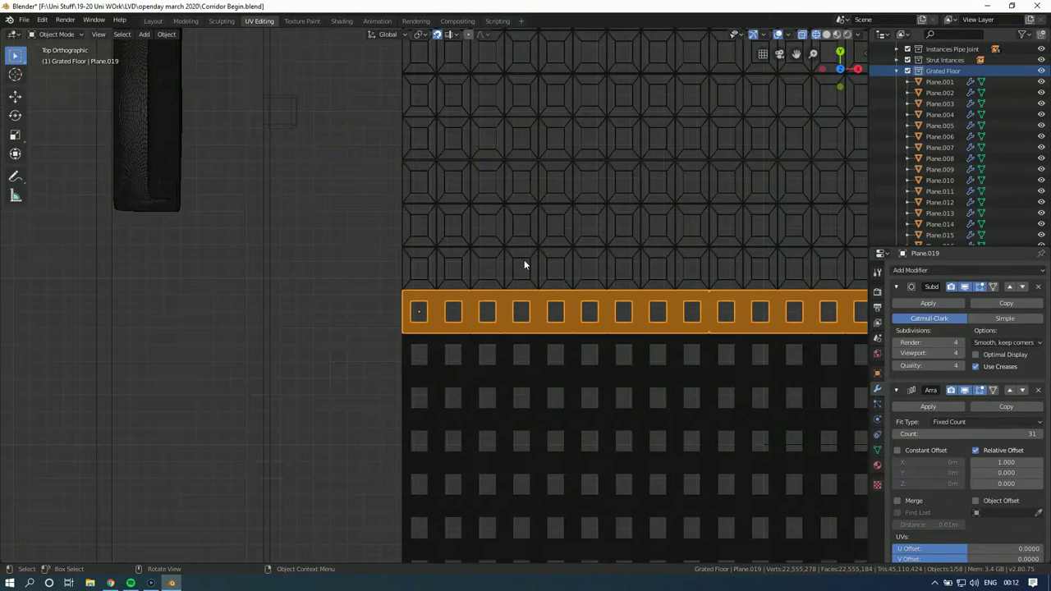
pyautogui.click(422, 260)
pyautogui.click(965, 286)
pyautogui.click(433, 210)
pyautogui.click(965, 286)
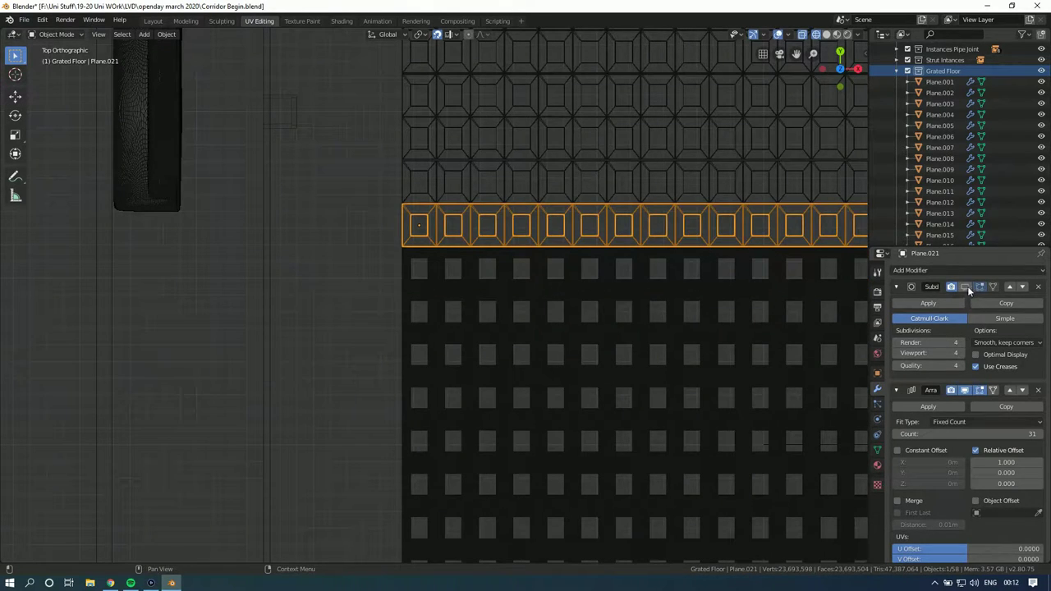
# Step: Enable viewport display of the Subdivision modifier on rows Plane.022, Plane.023 and Plane.024
pyautogui.click(422, 169)
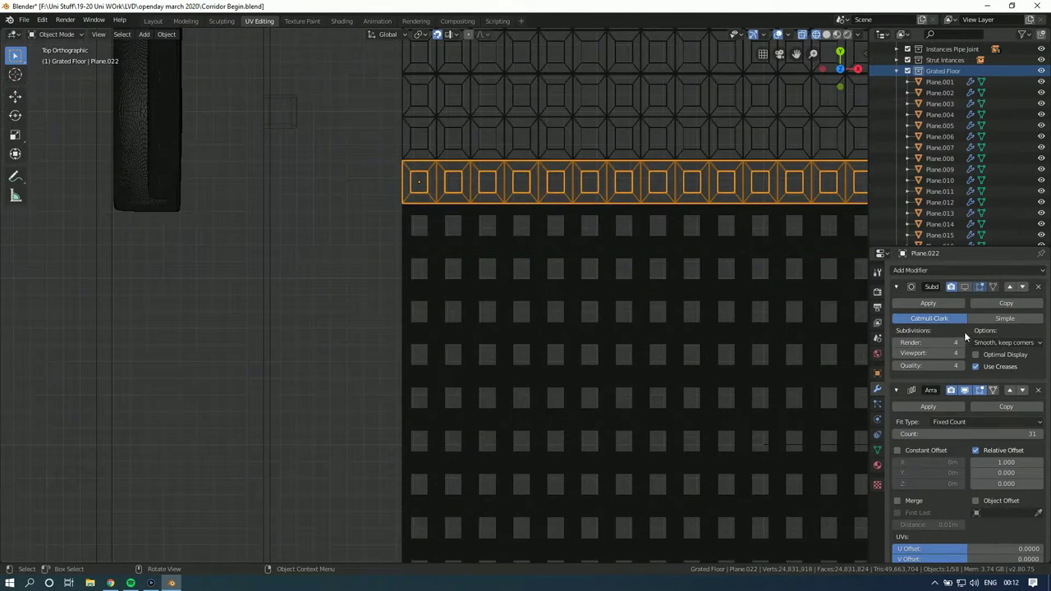
pyautogui.click(417, 122)
pyautogui.click(964, 286)
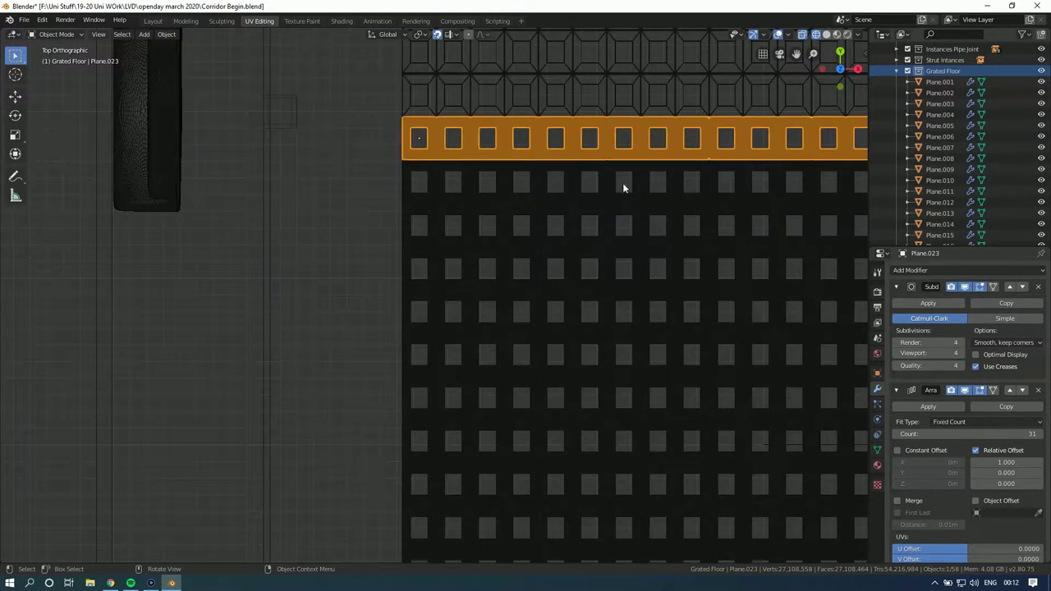
pyautogui.click(424, 82)
pyautogui.click(964, 286)
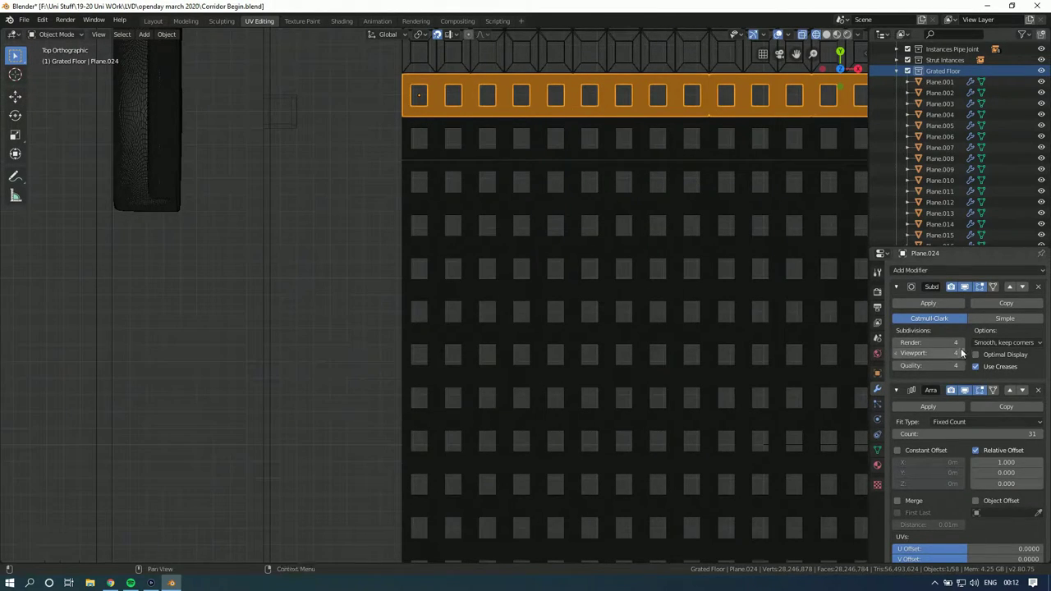
# Step: Examine the subdivided grated floor in perspective with solid shading and with rendered shading, selecting Main Room 1
pyautogui.scroll(8, 377, 193)
pyautogui.moveTo(364, 211); pyautogui.dragTo(442, 221, button='middle')
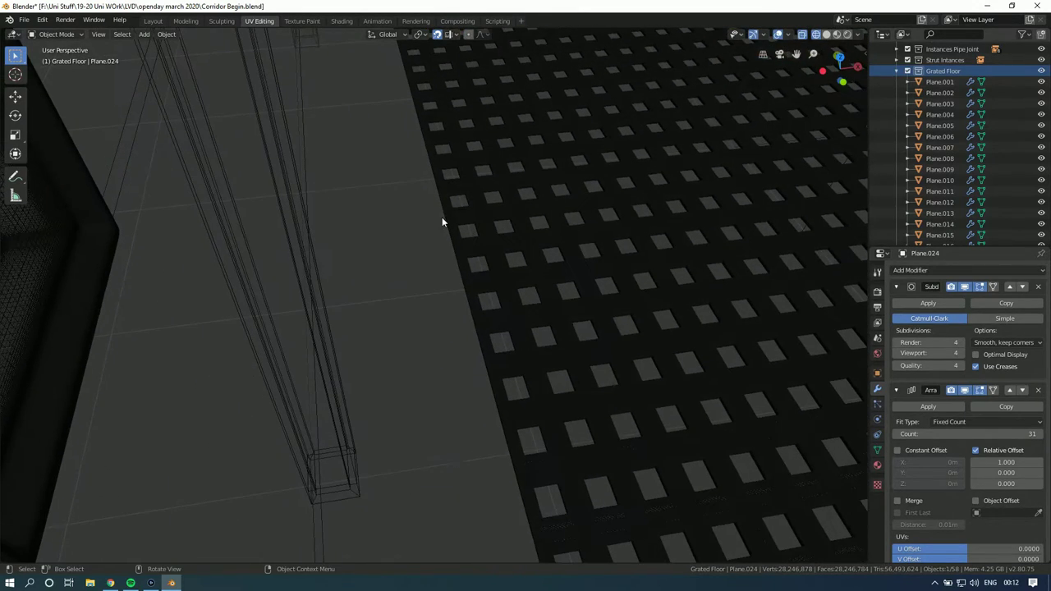
pyautogui.click(826, 34)
pyautogui.click(402, 204)
pyautogui.moveTo(467, 172)
pyautogui.mouseDown(button='middle')
pyautogui.moveTo(555, 164)
pyautogui.moveTo(471, 211)
pyautogui.mouseUp(button='middle')
pyautogui.scroll(-5, 476, 201)
pyautogui.click(845, 35)
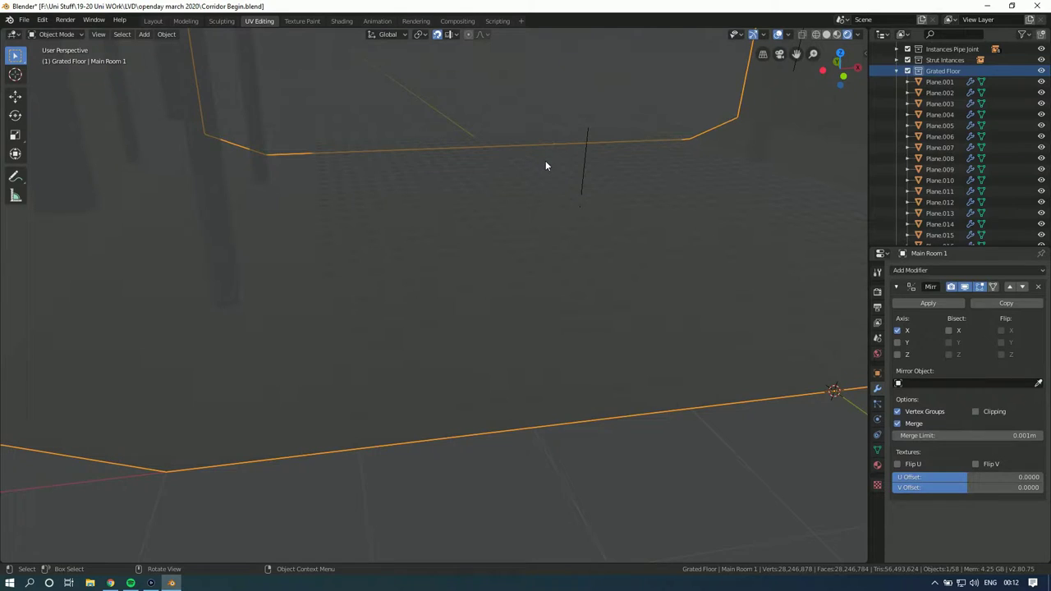
pyautogui.moveTo(462, 197)
pyautogui.mouseDown(button='middle')
pyautogui.moveTo(462, 175)
pyautogui.moveTo(459, 197)
pyautogui.mouseUp(button='middle')
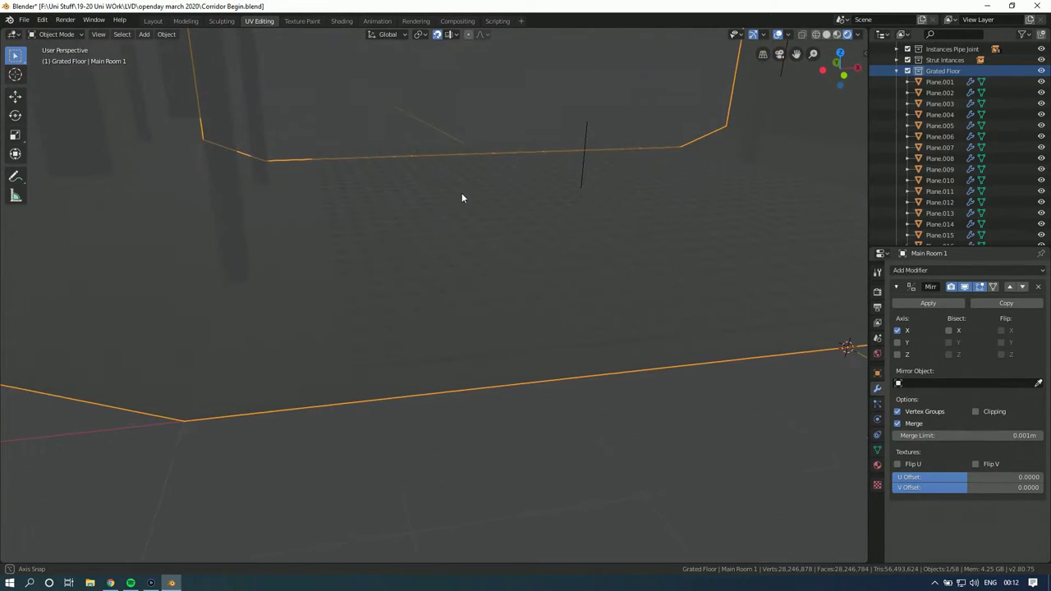
# Step: Switch to solid shading, then select all the grated floor tile rows in the front view and delete them
pyautogui.click(826, 34)
pyautogui.moveTo(564, 156); pyautogui.dragTo(452, 113, button='middle')
pyautogui.scroll(-3, 452, 113)
pyautogui.click(841, 80)
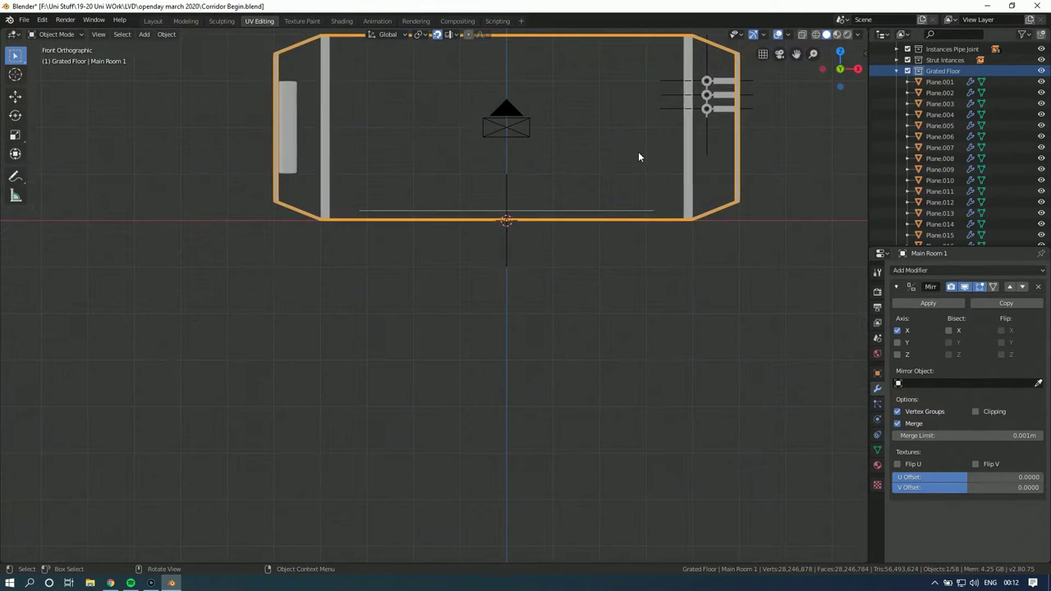
pyautogui.click(374, 207)
pyautogui.moveTo(374, 205); pyautogui.dragTo(358, 216)
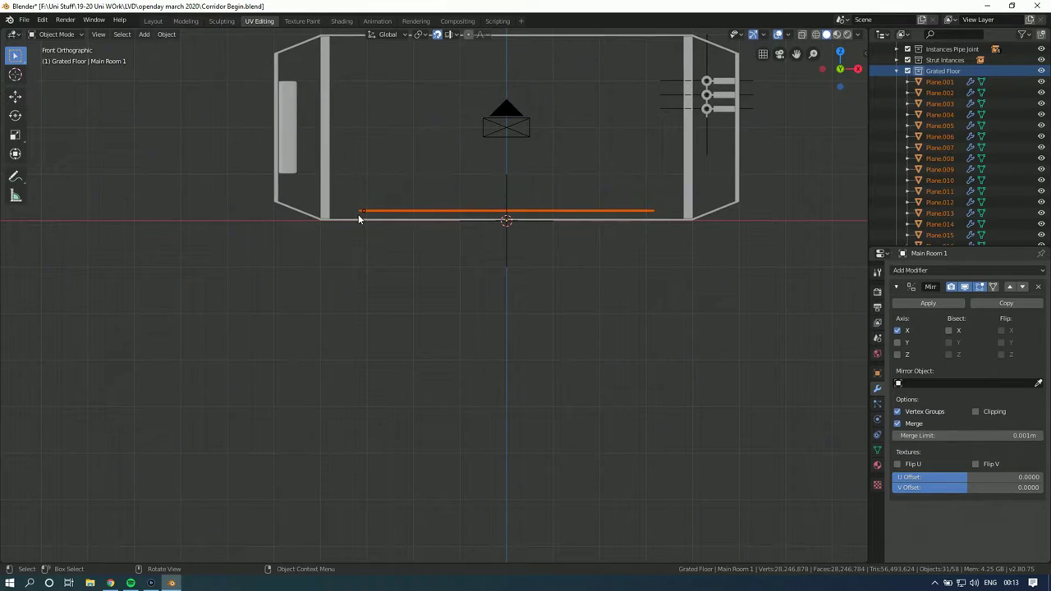
pyautogui.press('Delete')
pyautogui.moveTo(427, 192); pyautogui.dragTo(442, 218, button='middle')
pyautogui.scroll(5, 444, 217)
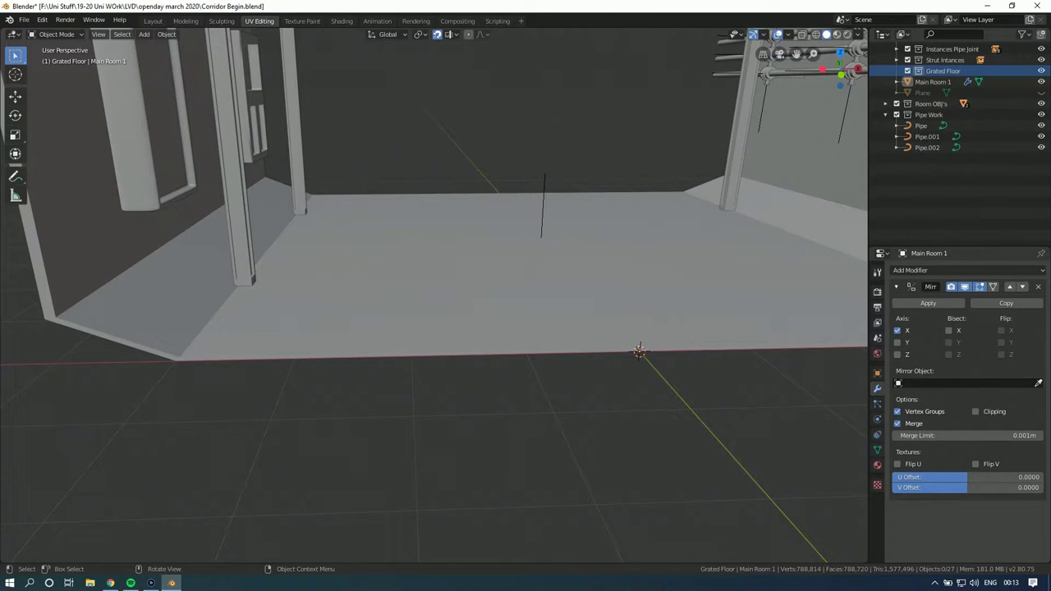
# Step: Save the corridor scene under its existing file name
pyautogui.hotkey('alt', 'Tab')
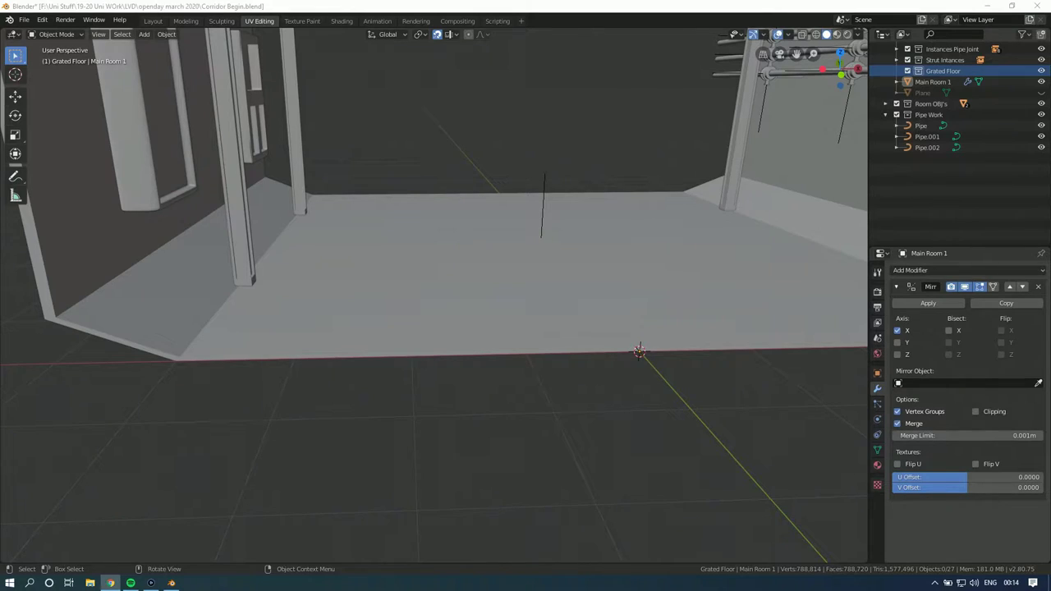
pyautogui.hotkey('ctrl', 's')
pyautogui.click(333, 424)
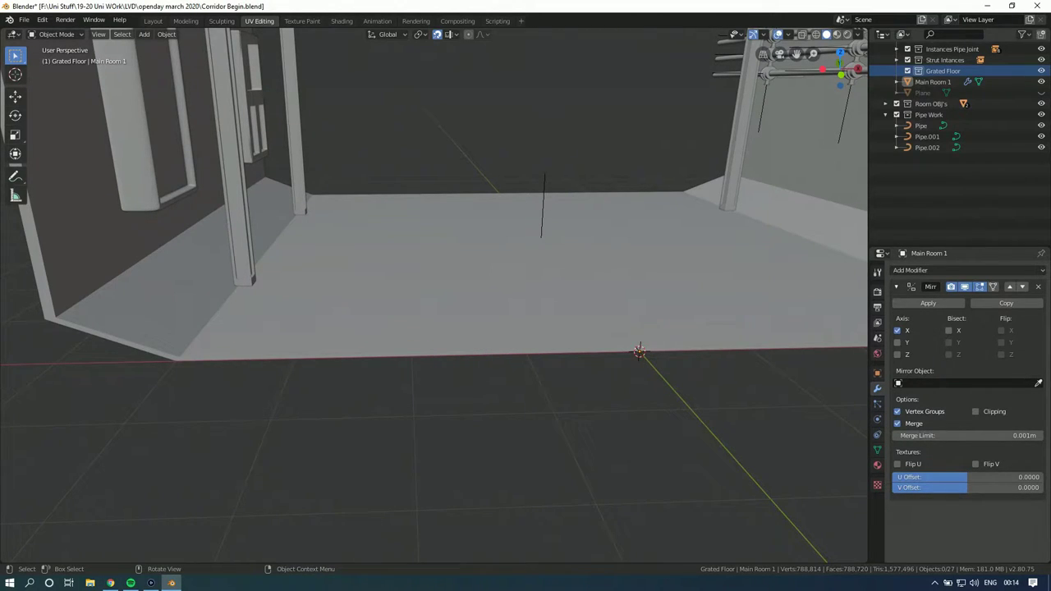
pyautogui.hotkey('alt', 'Tab')
pyautogui.click(373, 420)
pyautogui.moveTo(364, 422); pyautogui.dragTo(381, 434, button='middle')
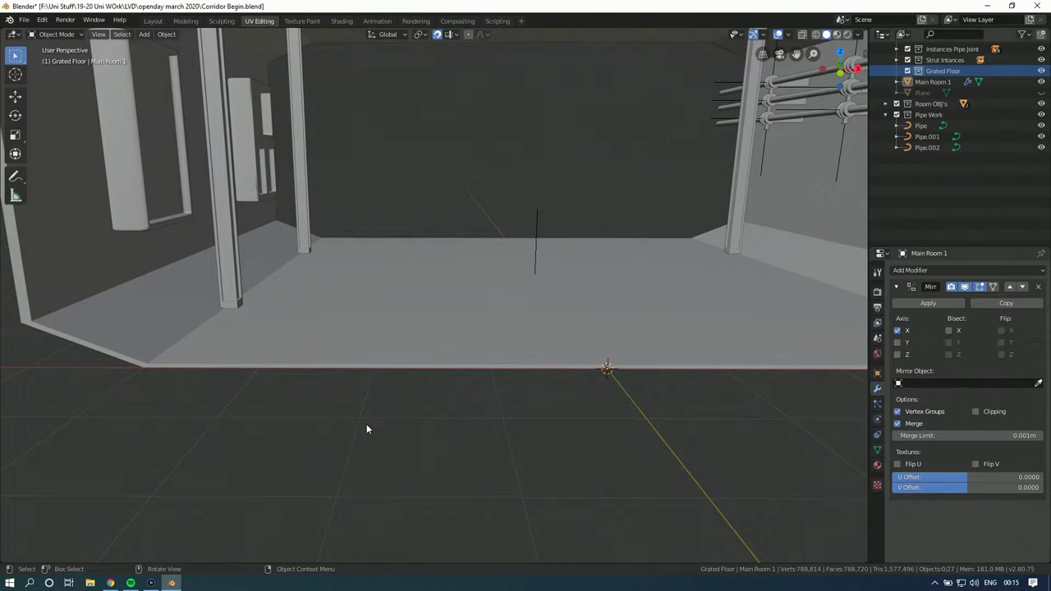
# Step: Add a 2 m cube at the world origin in the Grated Floor collection and show its object properties
pyautogui.hotkey('shift', 'a')
pyautogui.moveTo(350, 361)
pyautogui.click(408, 372)
pyautogui.moveTo(453, 366); pyautogui.dragTo(411, 352, button='middle')
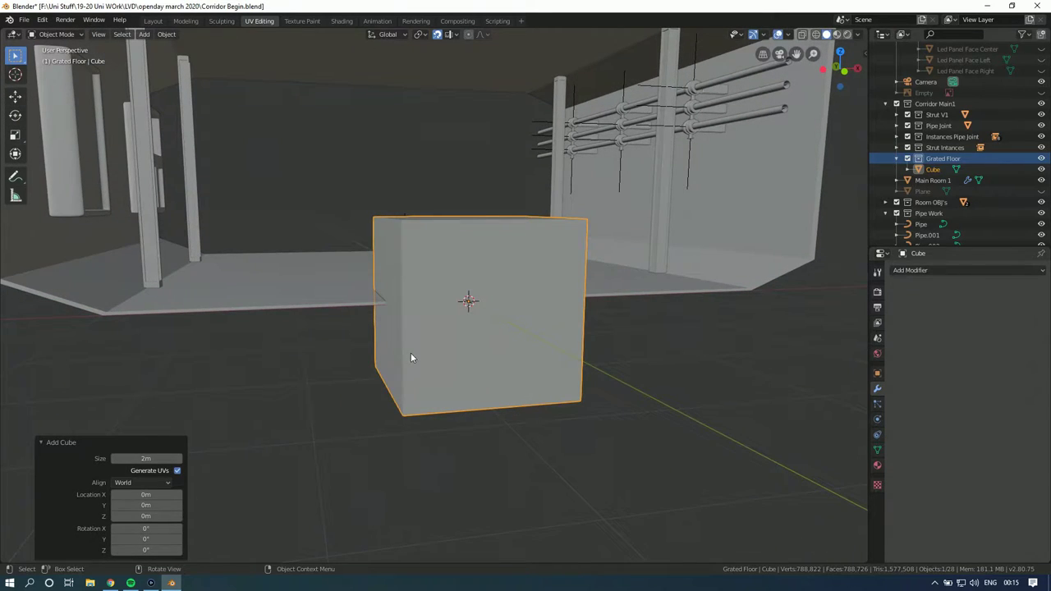
pyautogui.click(876, 372)
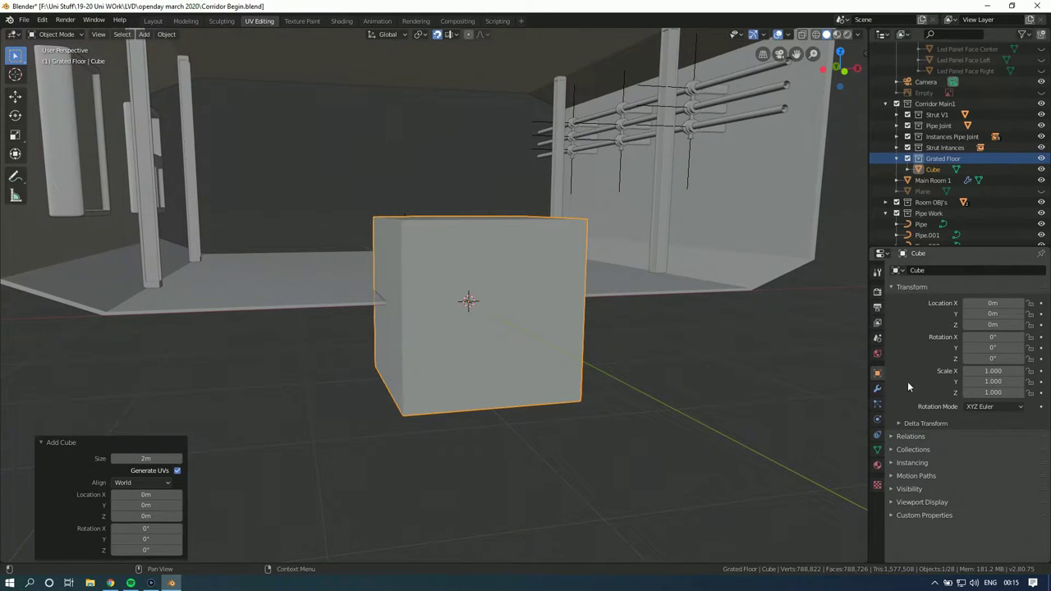
pyautogui.click(923, 422)
pyautogui.click(924, 422)
# Step: Raise the cube 1.1 m along Z in the front view and enter Edit Mode on it
pyautogui.click(842, 70)
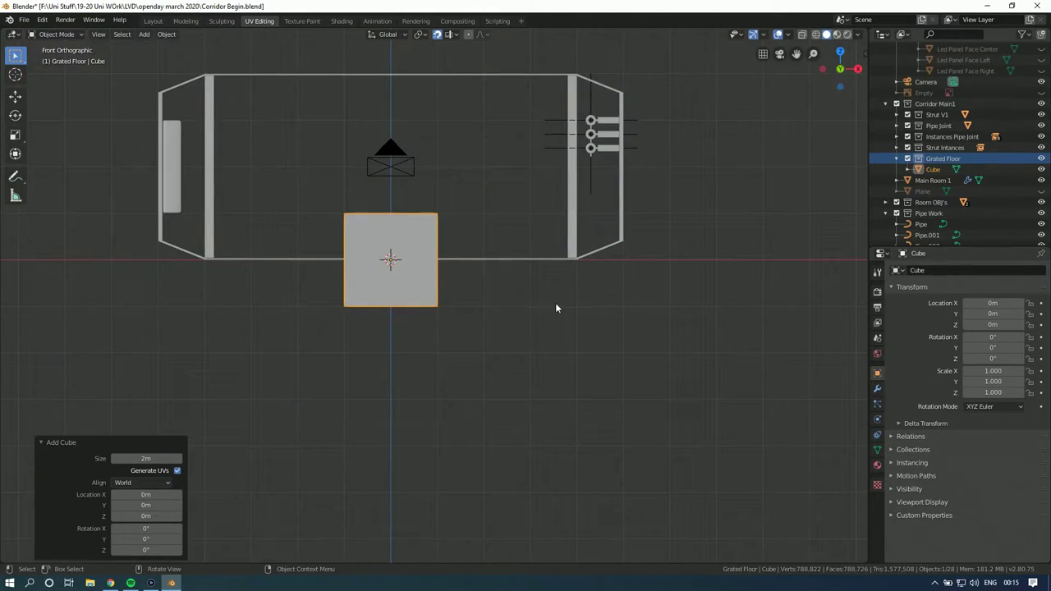
pyautogui.press('g')
pyautogui.press('z')
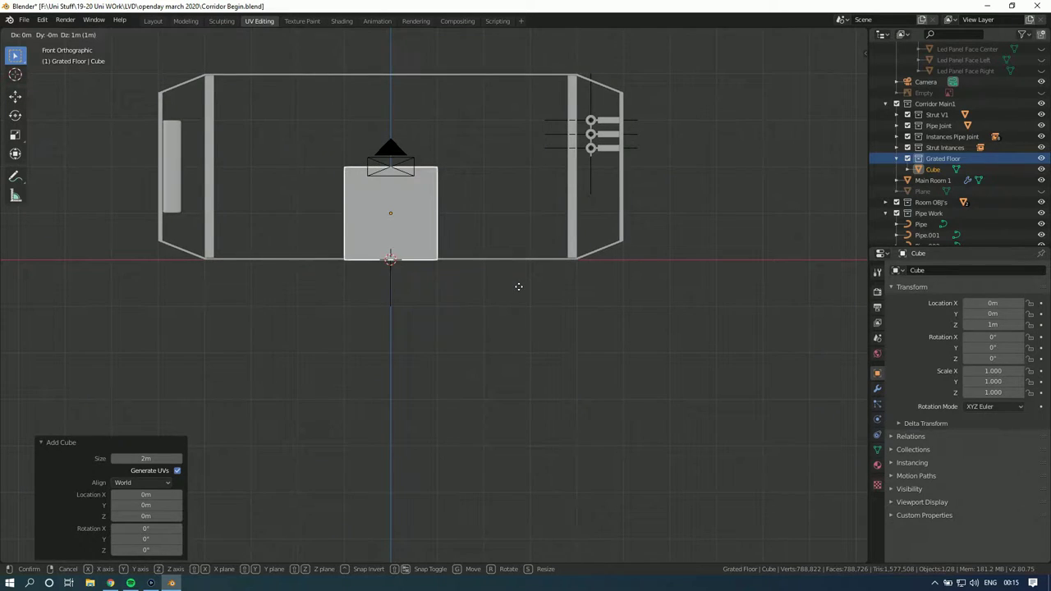
pyautogui.click(477, 283)
pyautogui.scroll(2, 478, 283)
pyautogui.keyDown('shift'); pyautogui.moveTo(492, 290); pyautogui.dragTo(511, 345, button='middle'); pyautogui.keyUp('shift')
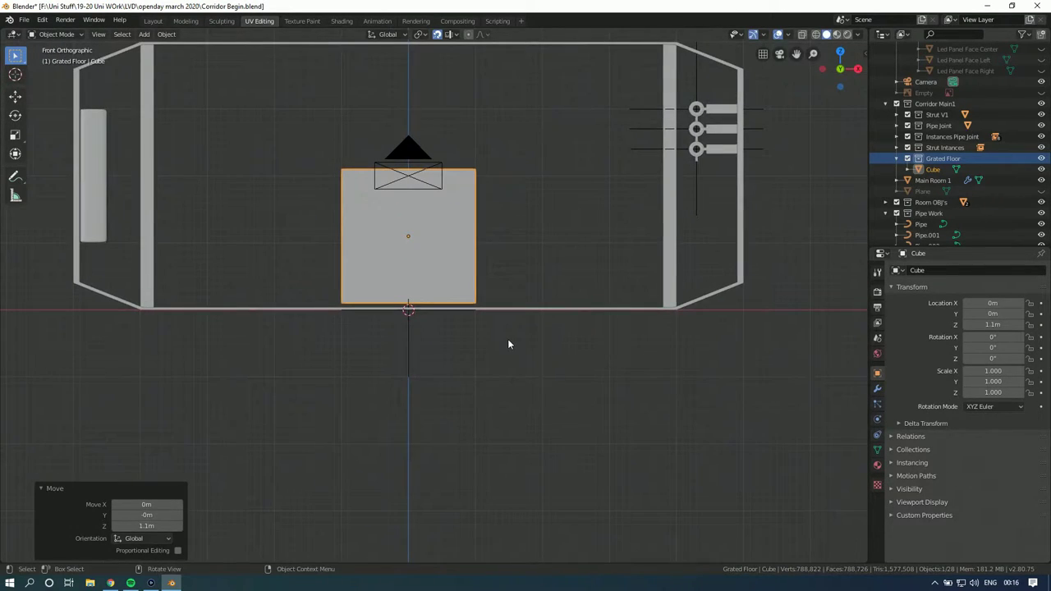
pyautogui.press('Tab')
pyautogui.scroll(2, 492, 303)
pyautogui.moveTo(591, 110); pyautogui.dragTo(251, 211)
pyautogui.press('g')
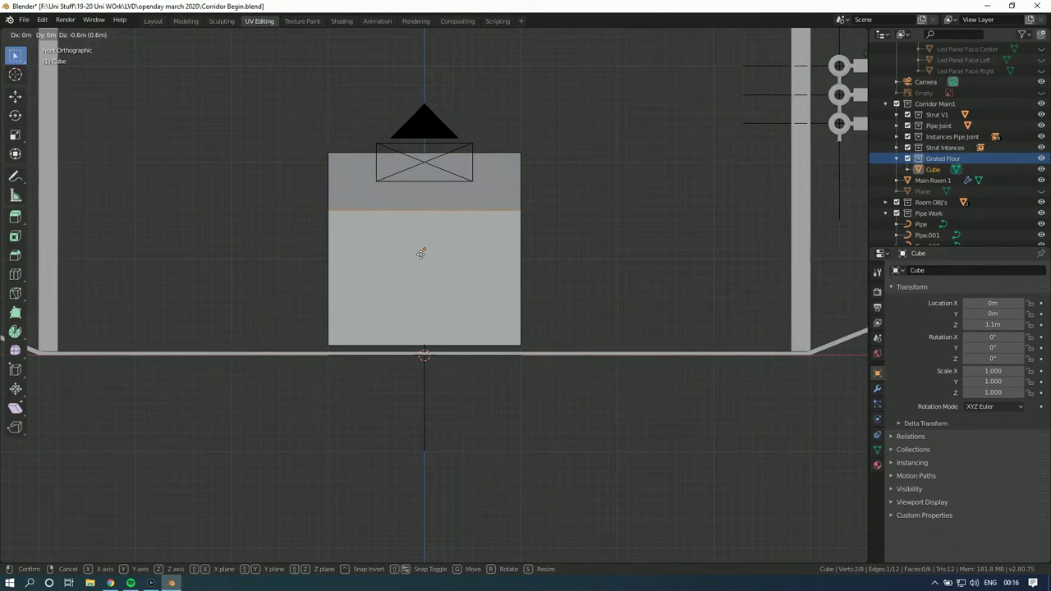
pyautogui.rightClick(422, 251)
# Step: With X-ray on, select the cube's four top vertices and lower them 1.9 m along Z to make a thin slab
pyautogui.moveTo(558, 141); pyautogui.dragTo(305, 215)
pyautogui.press('g')
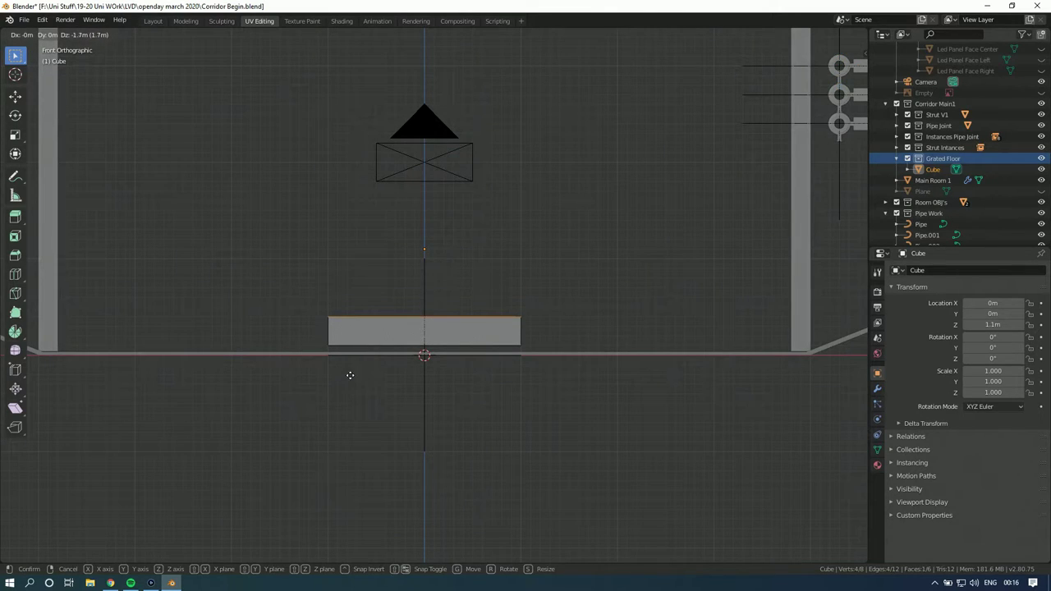
pyautogui.click(350, 392)
pyautogui.scroll(2, 369, 342)
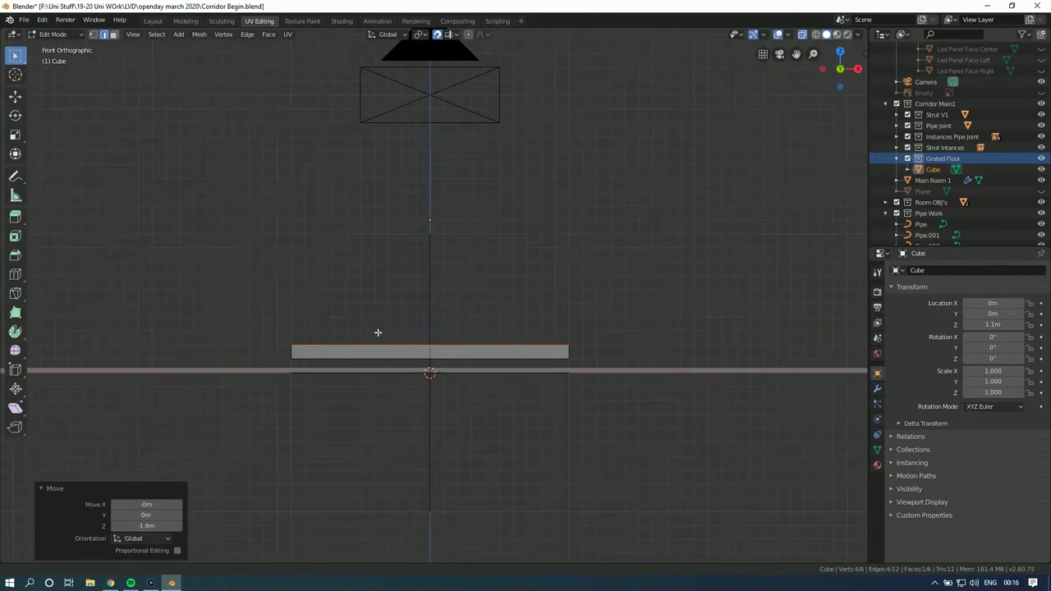
# Step: Switch to wireframe shading and, in Object Mode from the top view, move the slab 4 m along Y into the room
pyautogui.click(111, 583)
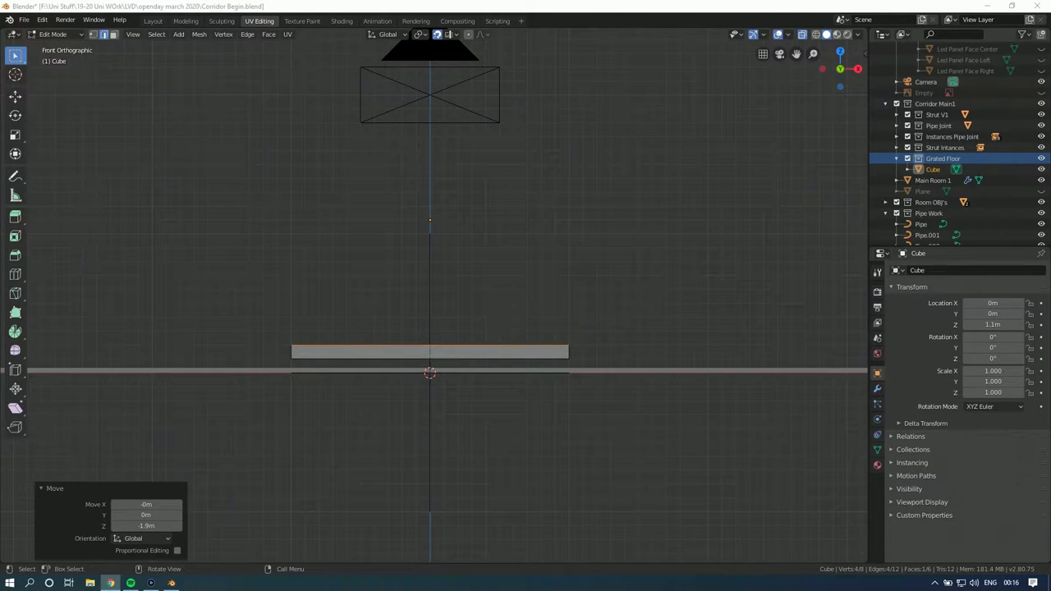
pyautogui.moveTo(403, 345); pyautogui.dragTo(493, 336, button='middle')
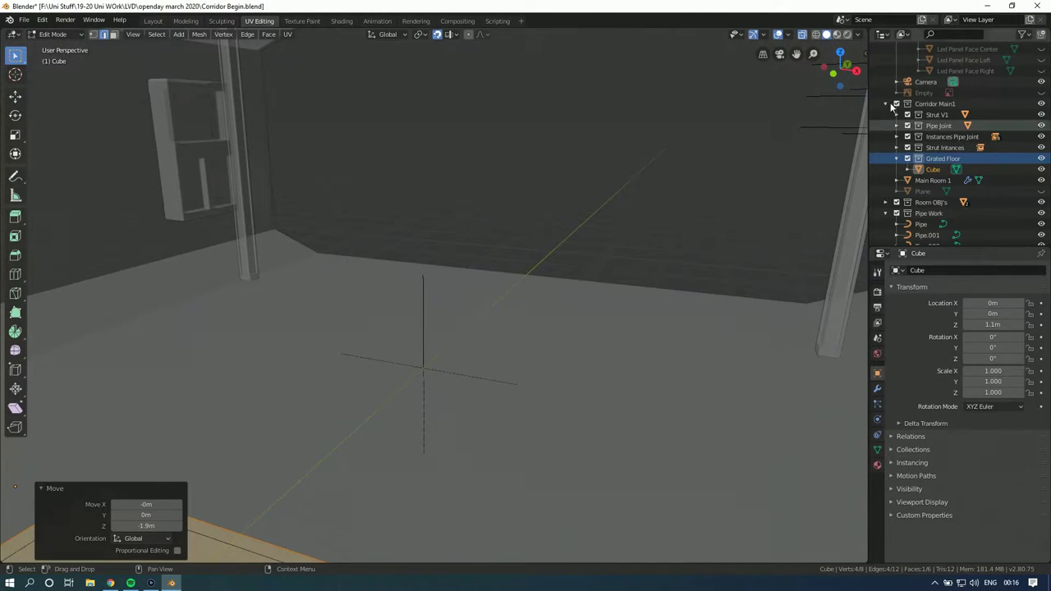
pyautogui.click(840, 52)
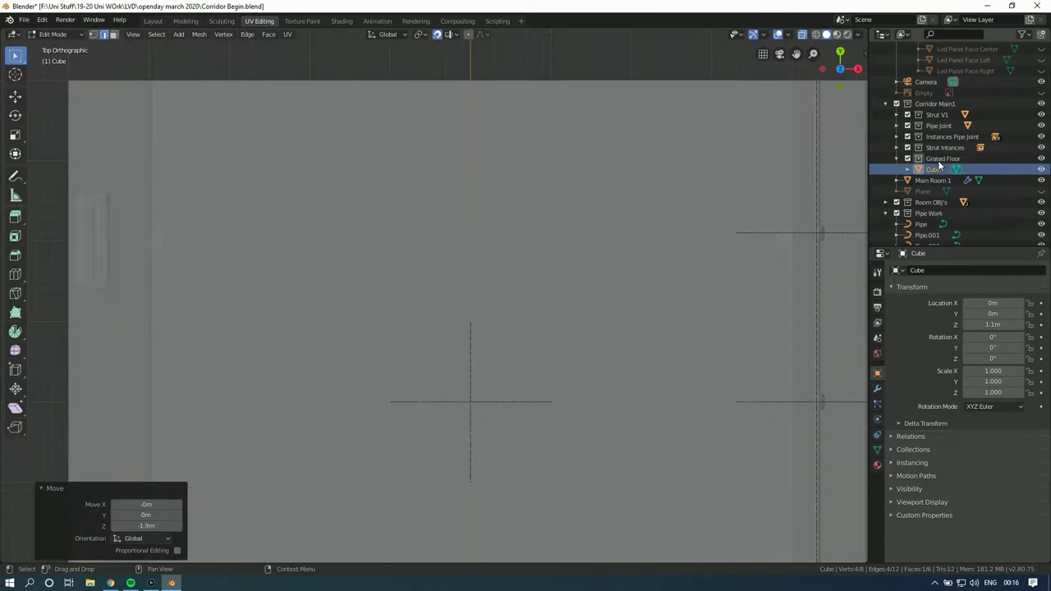
pyautogui.click(817, 34)
pyautogui.scroll(-3, 584, 268)
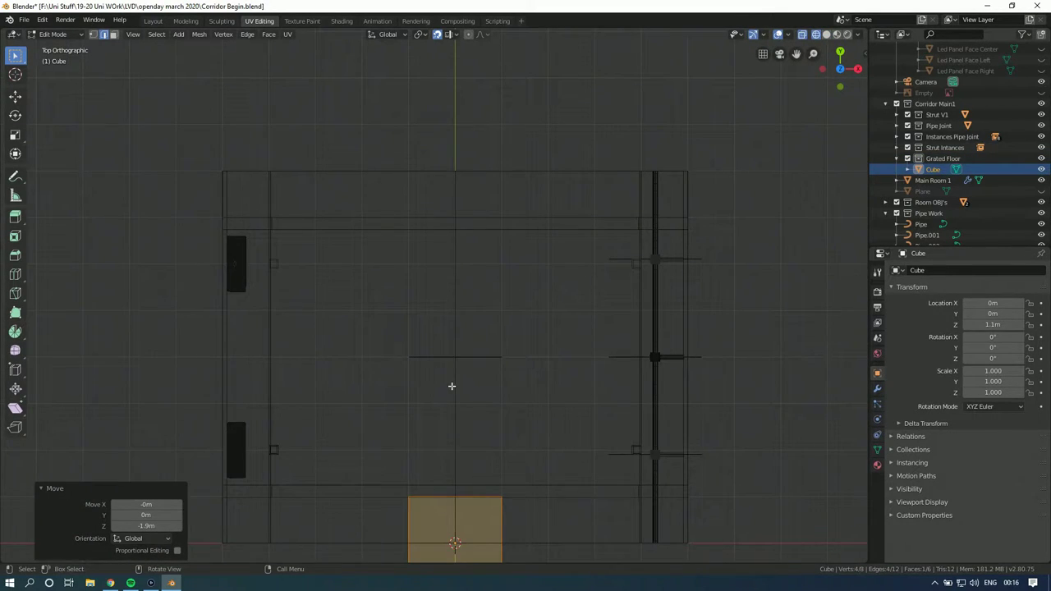
pyautogui.press('Tab')
pyautogui.press('g')
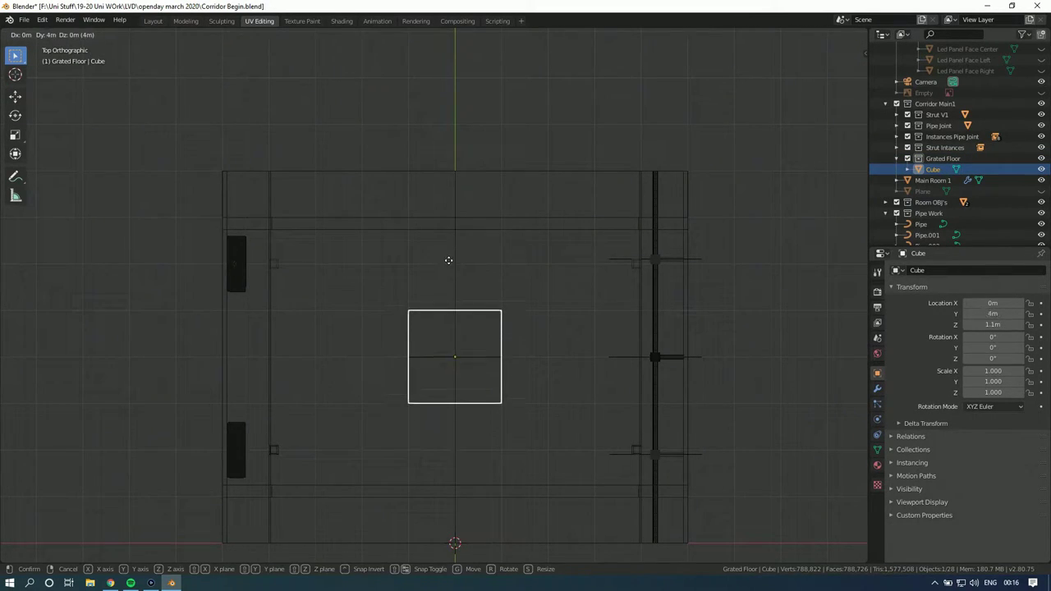
pyautogui.click(448, 265)
pyautogui.scroll(5, 460, 320)
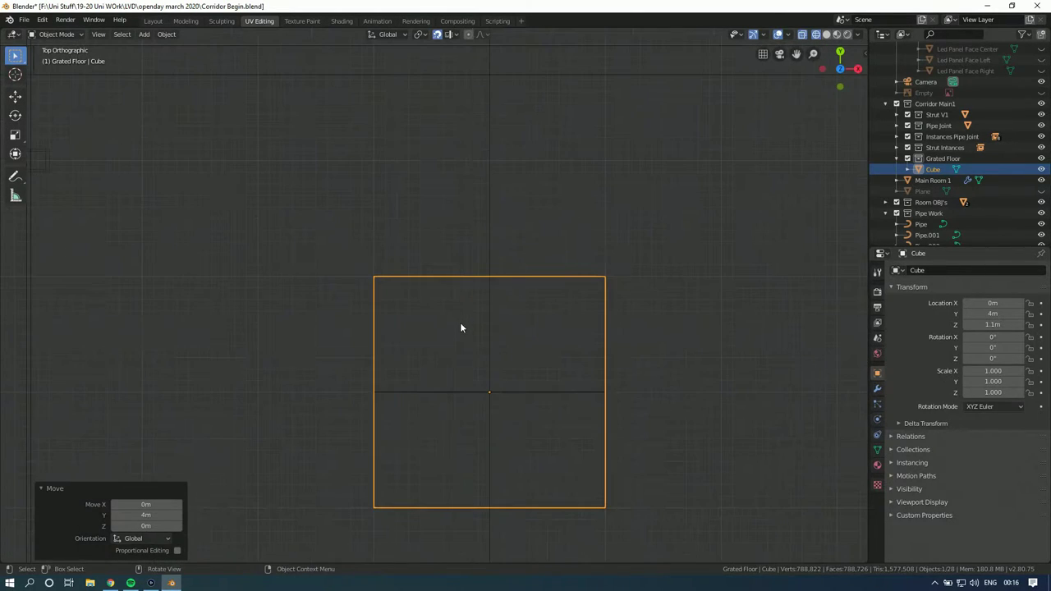
# Step: Enter Edit Mode on the slab, switch to face selection and select its bottom face
pyautogui.press('Tab')
pyautogui.moveTo(486, 362); pyautogui.dragTo(487, 328, button='middle')
pyautogui.click(488, 335)
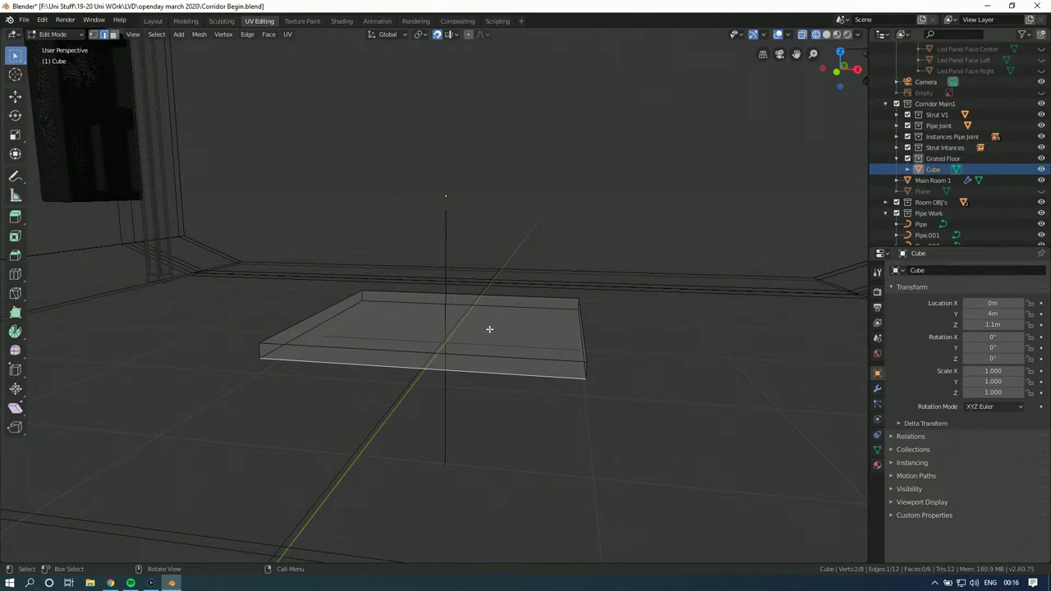
pyautogui.click(470, 315)
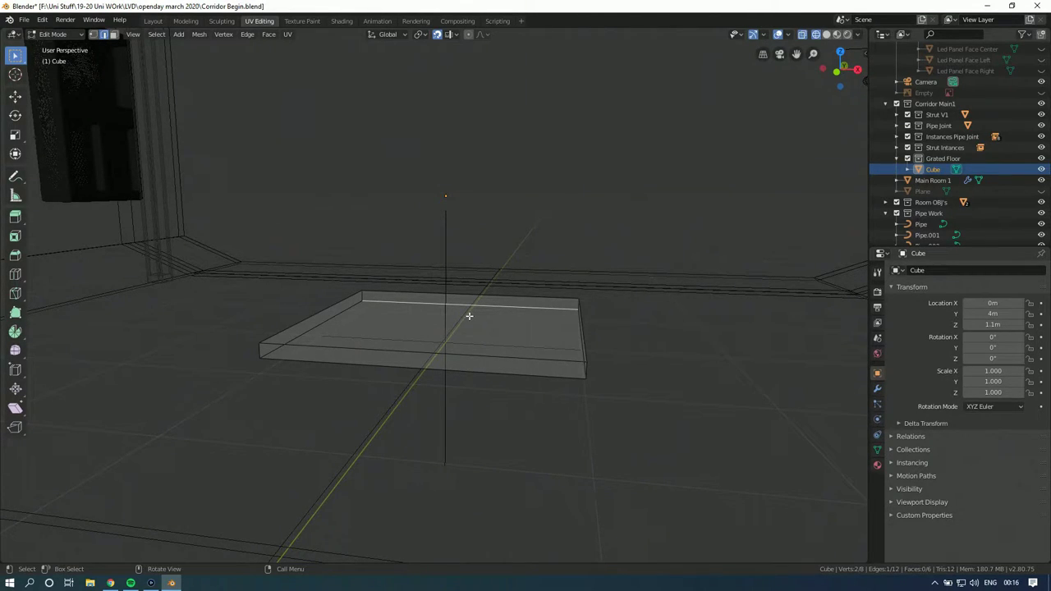
pyautogui.click(113, 33)
pyautogui.click(445, 326)
pyautogui.press('Tab')
pyautogui.click(451, 322)
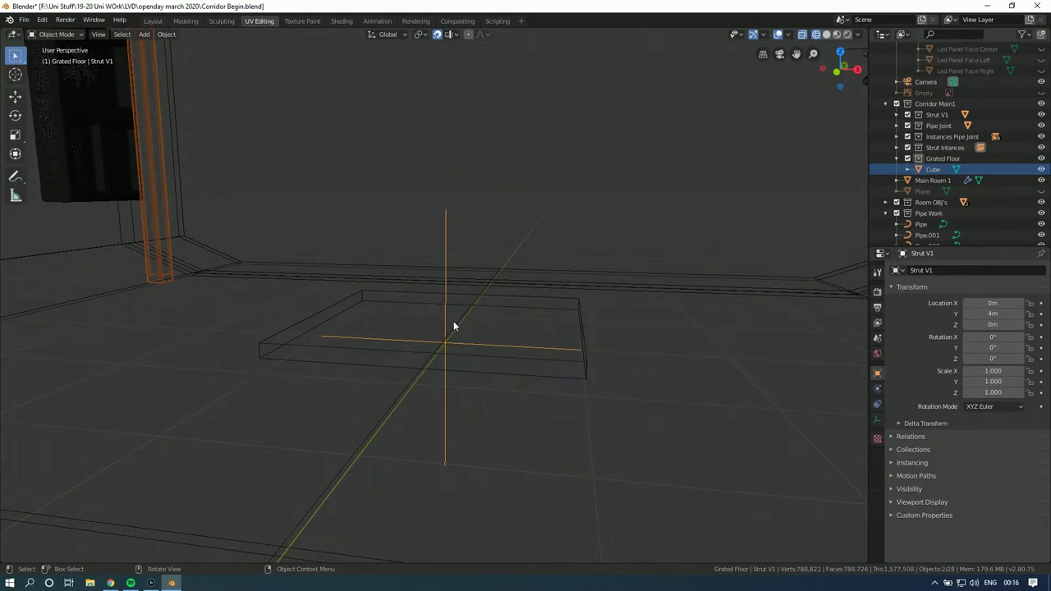
pyautogui.click(466, 322)
pyautogui.click(507, 361)
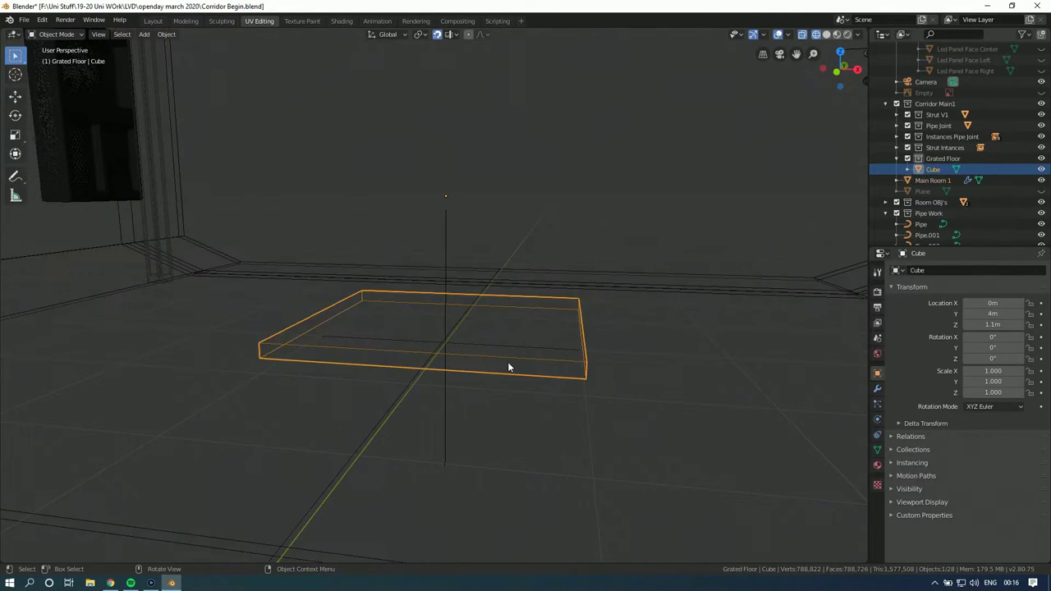
pyautogui.press('Tab')
# Step: Add the slab's top face to the selection and inset both faces by about 0.17 m
pyautogui.keyDown('shift'); pyautogui.click(470, 322); pyautogui.keyUp('shift')
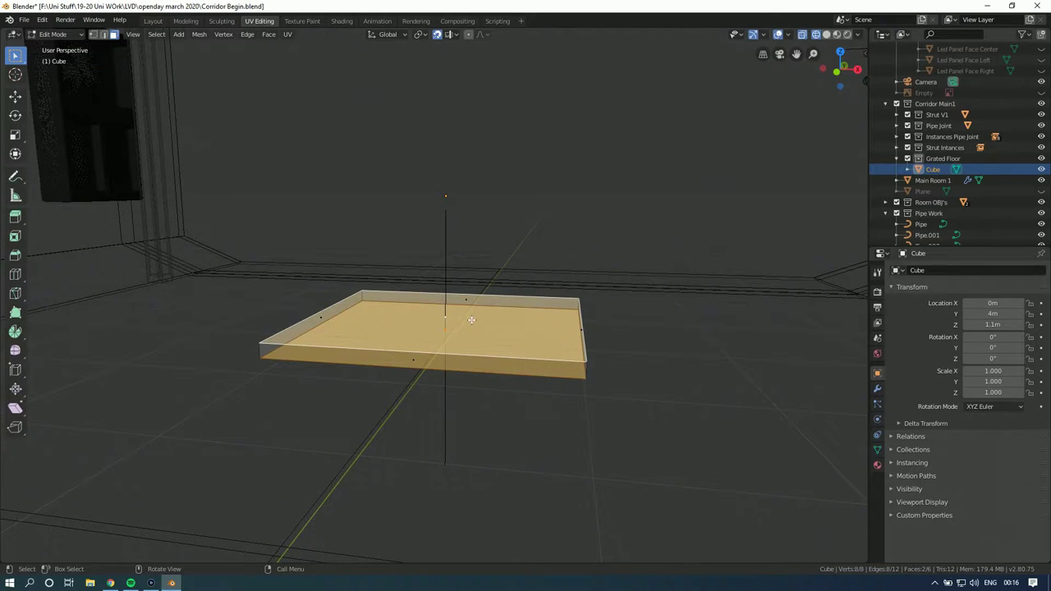
pyautogui.press('i')
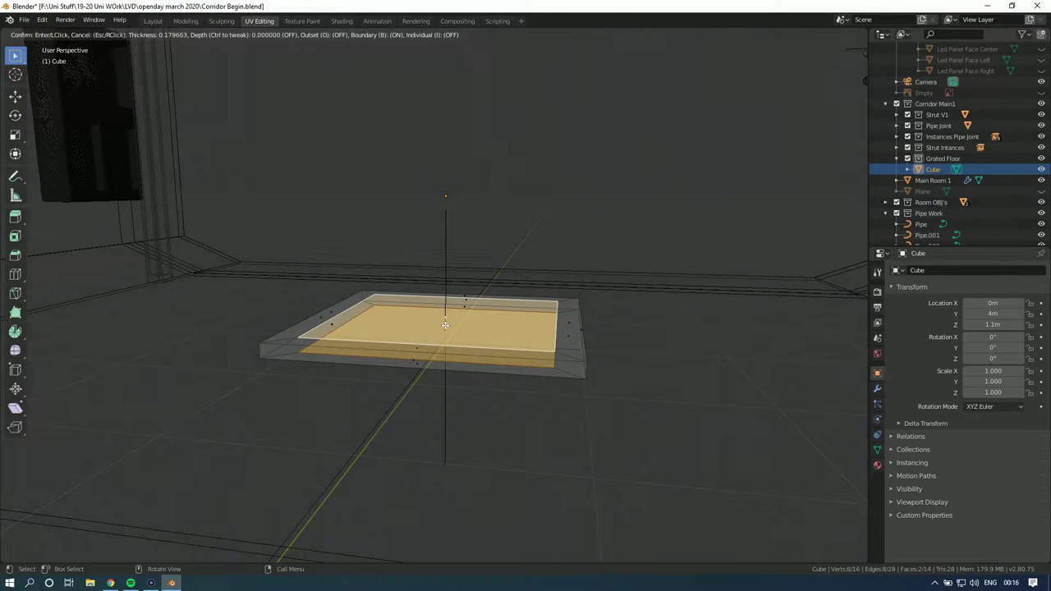
pyautogui.click(444, 326)
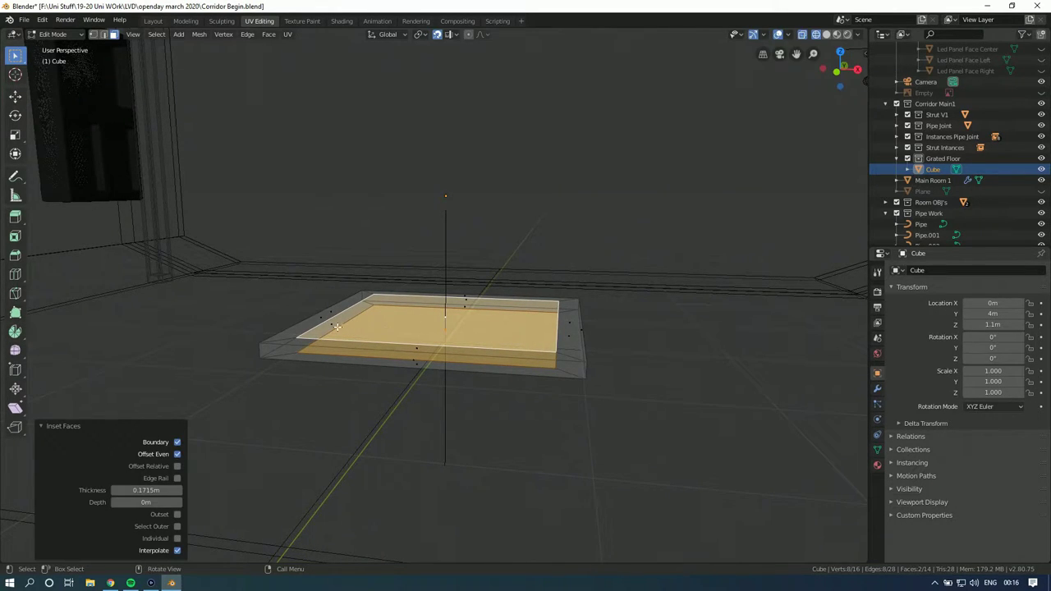
# Step: Select only the inset top and bottom faces of the slab and delete them to open the centre
pyautogui.click(110, 583)
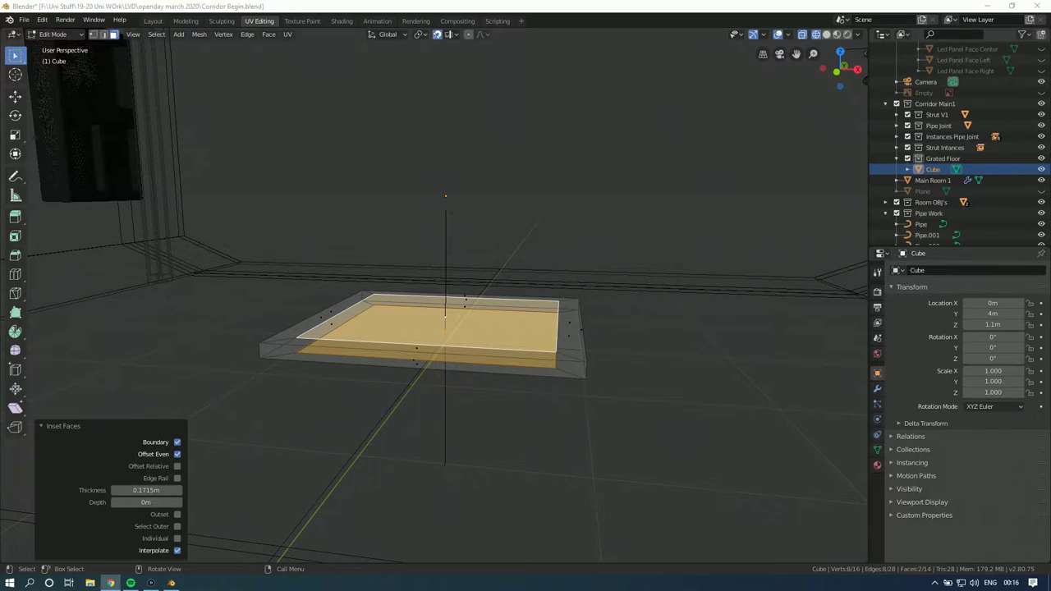
pyautogui.moveTo(402, 301); pyautogui.dragTo(437, 289, button='middle')
pyautogui.scroll(2, 438, 289)
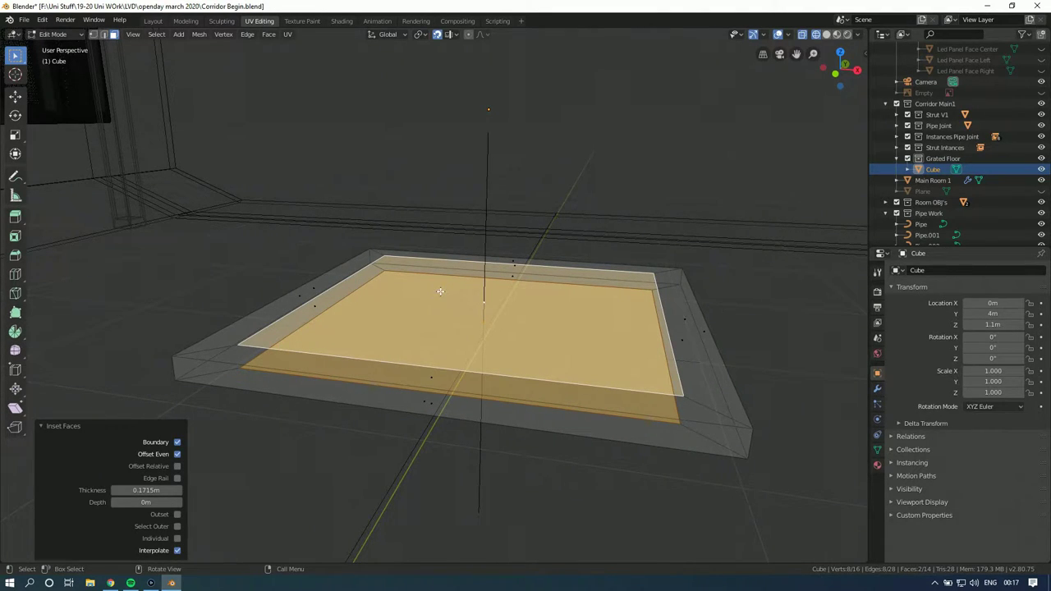
pyautogui.hotkey('alt', 'a')
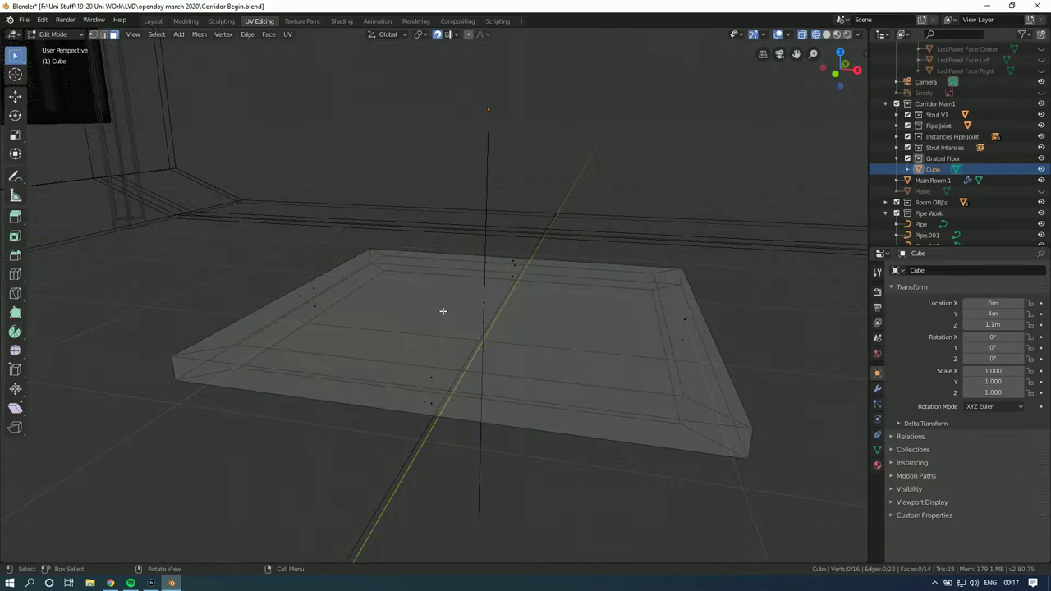
pyautogui.click(494, 309)
pyautogui.keyDown('shift'); pyautogui.click(489, 321); pyautogui.keyUp('shift')
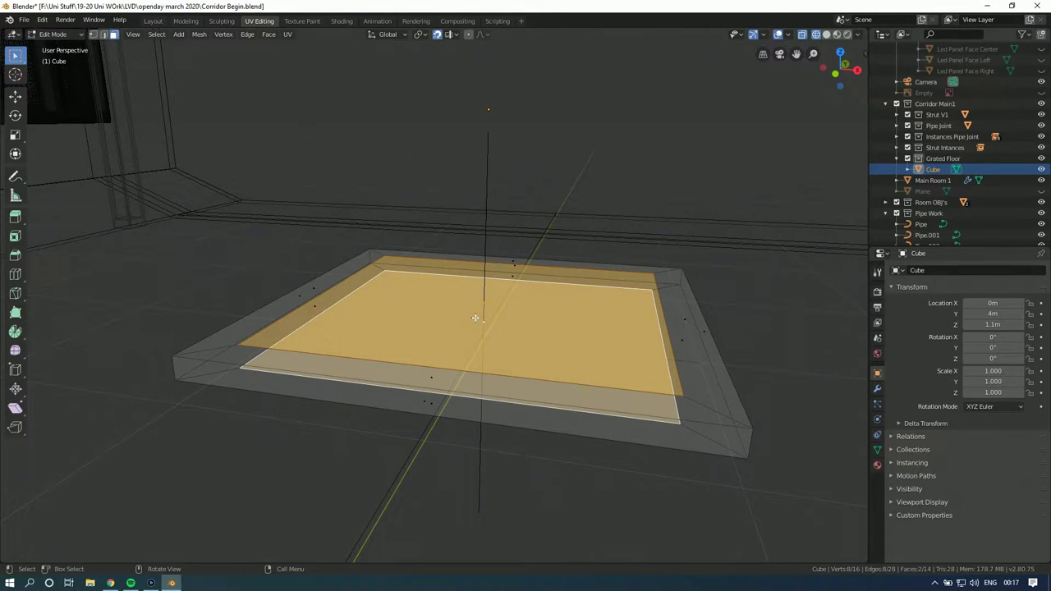
pyautogui.press('x')
pyautogui.click(444, 344)
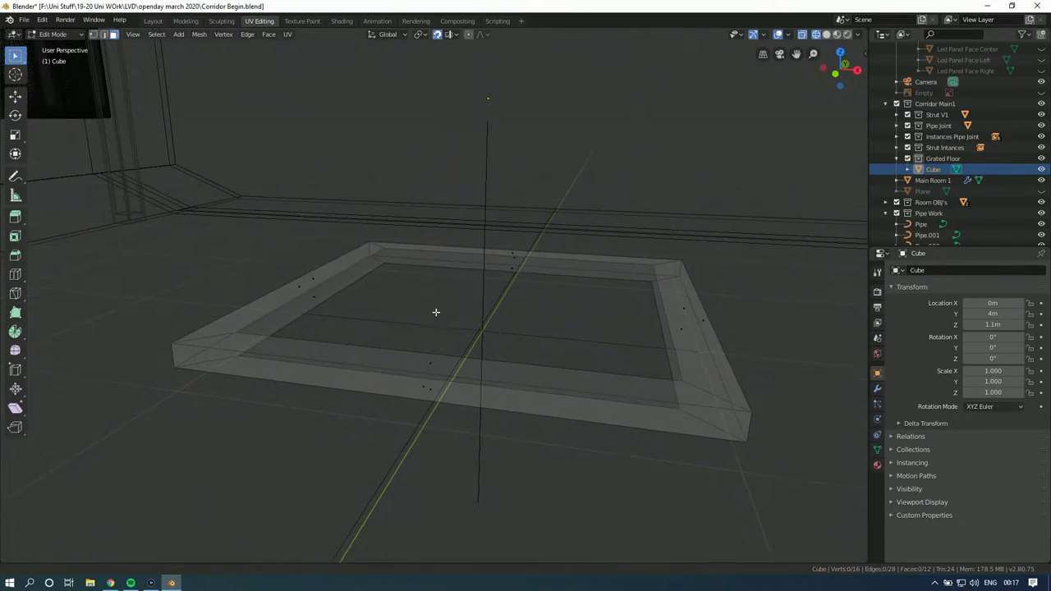
# Step: In edge selection, bridge the edge loops around the upper and lower openings to form the frame's inner walls, and return to Object Mode
pyautogui.scroll(4, 436, 312)
pyautogui.moveTo(419, 319); pyautogui.dragTo(428, 306, button='middle')
pyautogui.click(103, 34)
pyautogui.keyDown('alt'); pyautogui.click(448, 249); pyautogui.keyUp('alt')
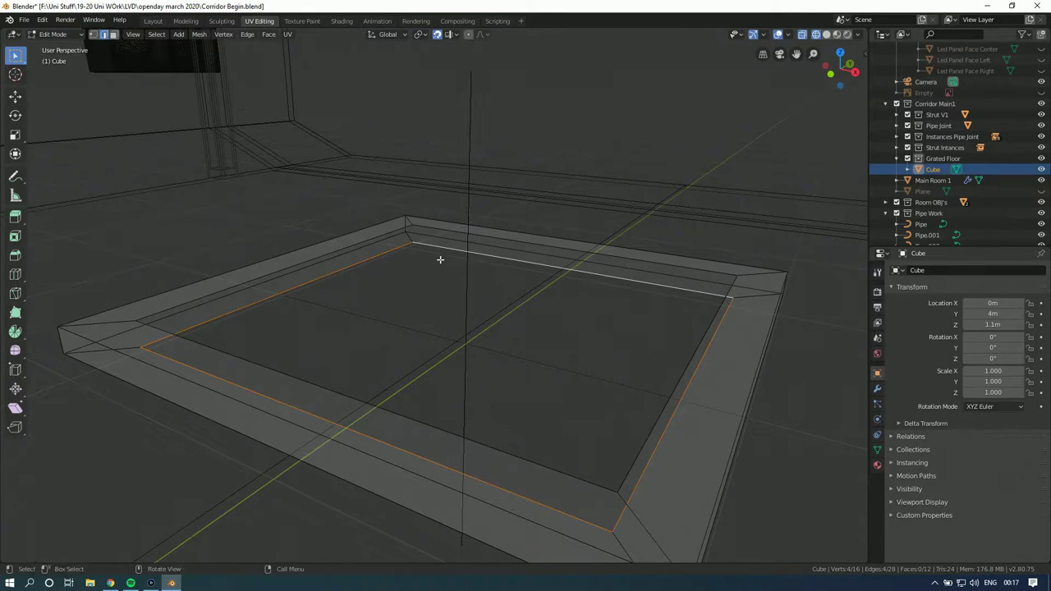
pyautogui.keyDown('alt'); pyautogui.click(453, 233); pyautogui.keyUp('alt')
pyautogui.rightClick(439, 248)
pyautogui.keyDown('alt'); pyautogui.keyDown('shift'); pyautogui.click(497, 253); pyautogui.keyUp('shift'); pyautogui.keyUp('alt')
pyautogui.keyDown('alt'); pyautogui.keyDown('shift'); pyautogui.click(494, 238); pyautogui.keyUp('shift'); pyautogui.keyUp('alt')
pyautogui.rightClick(458, 241)
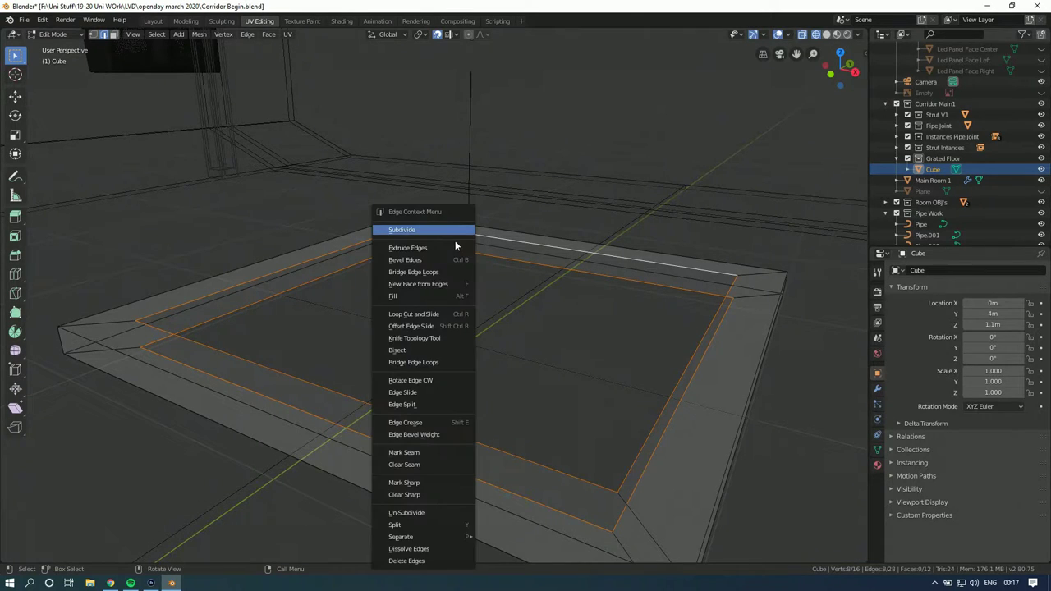
pyautogui.click(423, 277)
pyautogui.moveTo(424, 287); pyautogui.dragTo(424, 309, button='middle')
pyautogui.press('Tab')
pyautogui.click(427, 319)
pyautogui.scroll(-3, 428, 322)
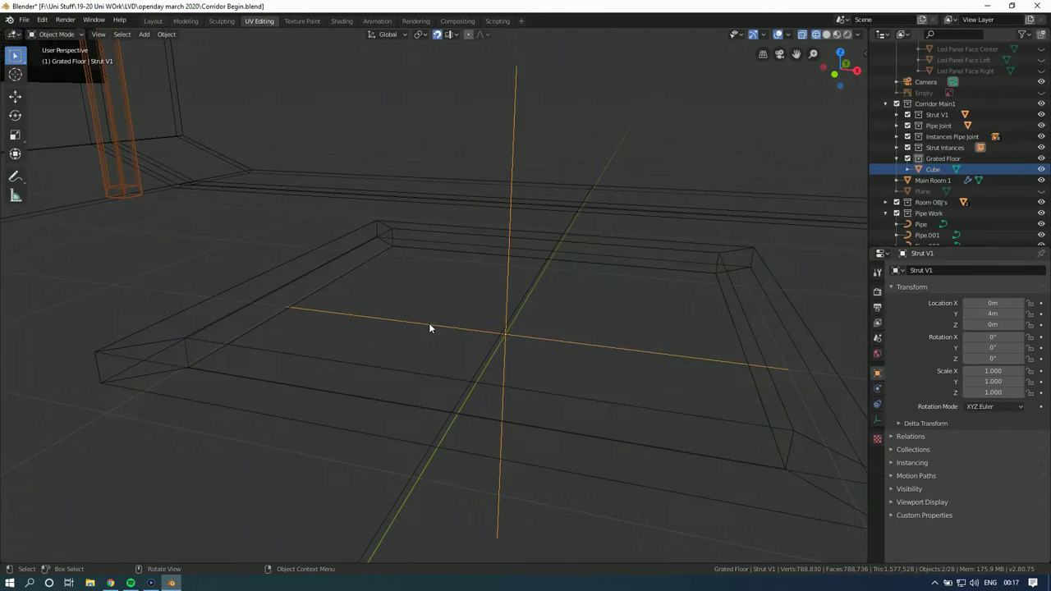
# Step: Show the viewport in solid shading with X-ray off and select the hollow frame tile
pyautogui.click(412, 352)
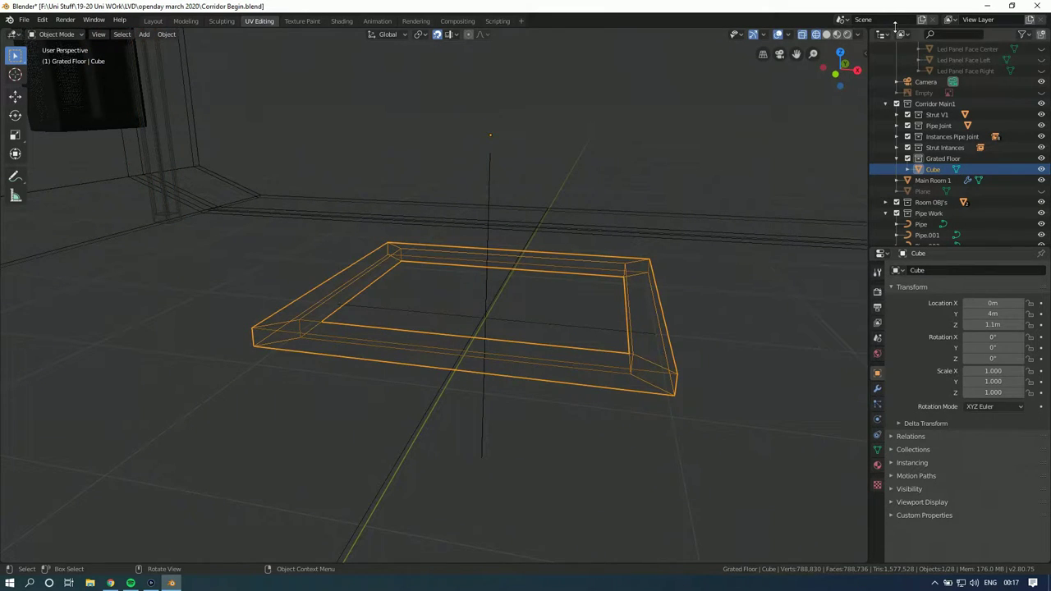
pyautogui.click(826, 35)
pyautogui.click(436, 216)
pyautogui.moveTo(436, 215); pyautogui.dragTo(451, 220, button='middle')
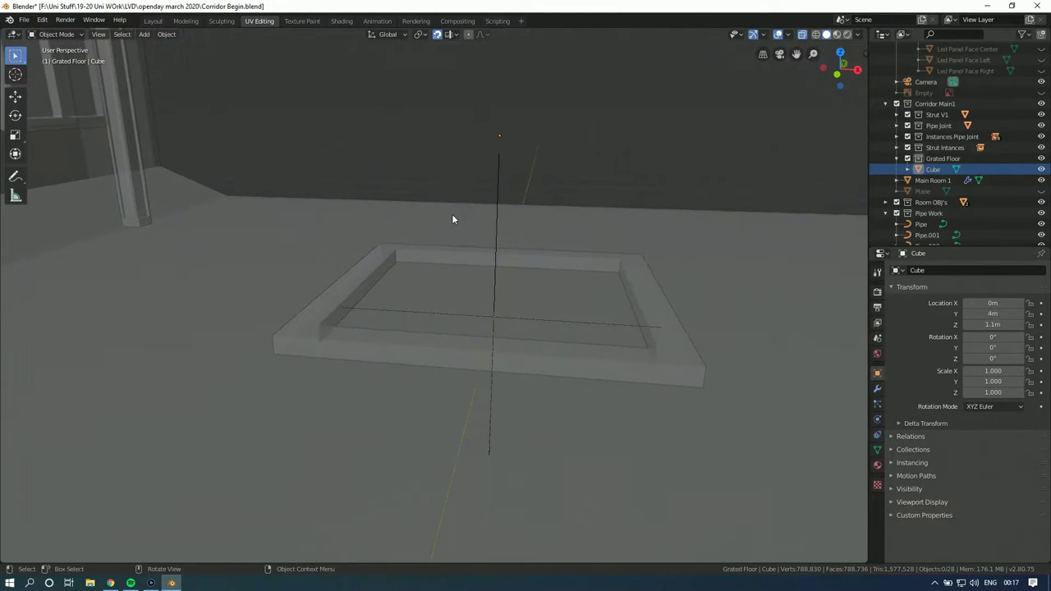
pyautogui.click(802, 34)
pyautogui.click(412, 257)
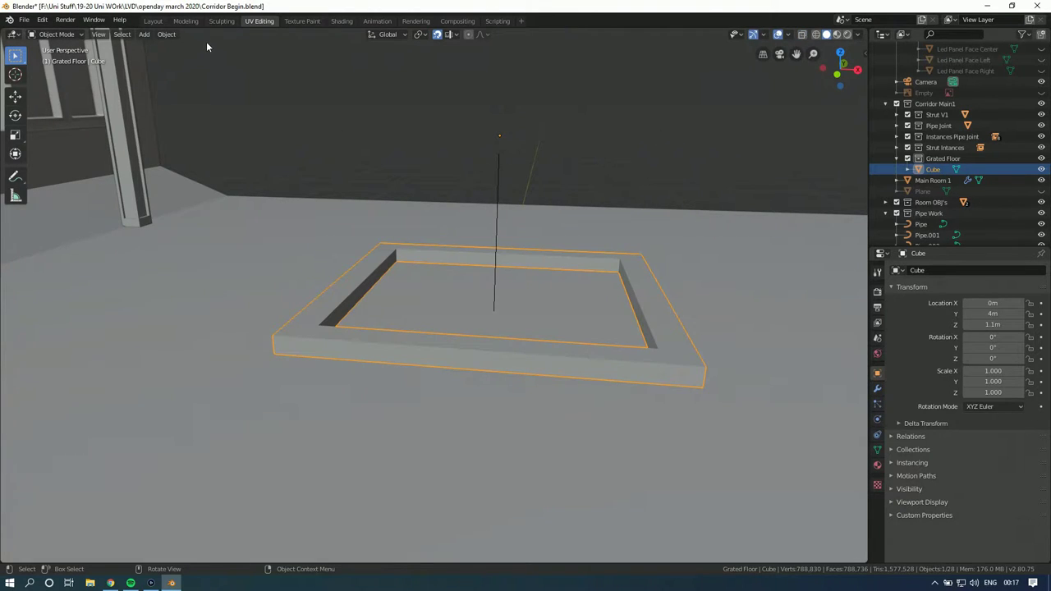
# Step: Set the frame tile's origin to its geometry
pyautogui.click(165, 33)
pyautogui.moveTo(189, 65)
pyautogui.click(300, 71)
pyautogui.moveTo(497, 193); pyautogui.dragTo(437, 213, button='middle')
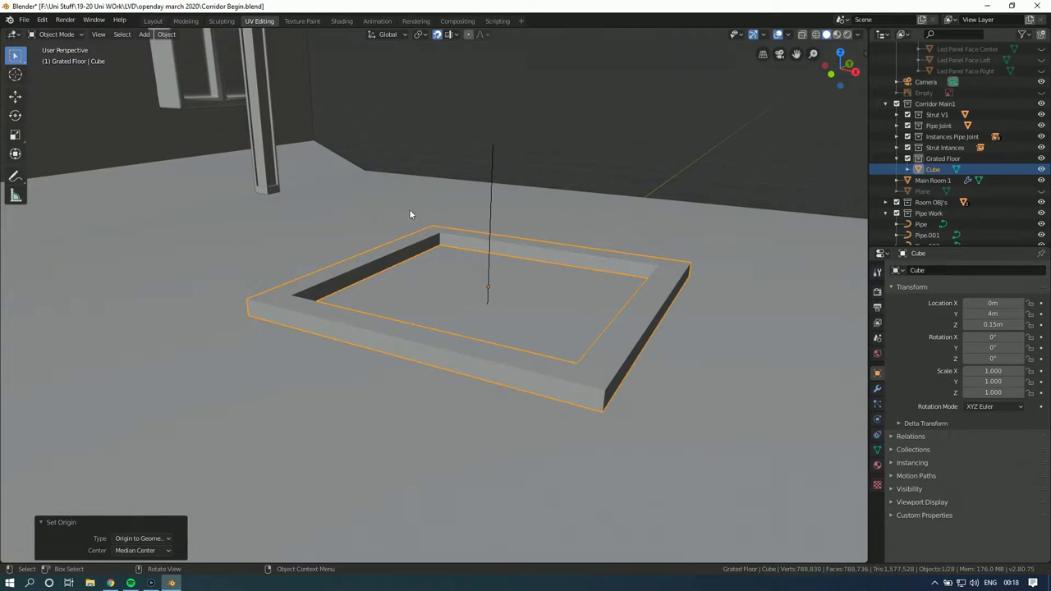
# Step: Open the Preferences at the Add-ons section
pyautogui.hotkey('alt', 'Tab')
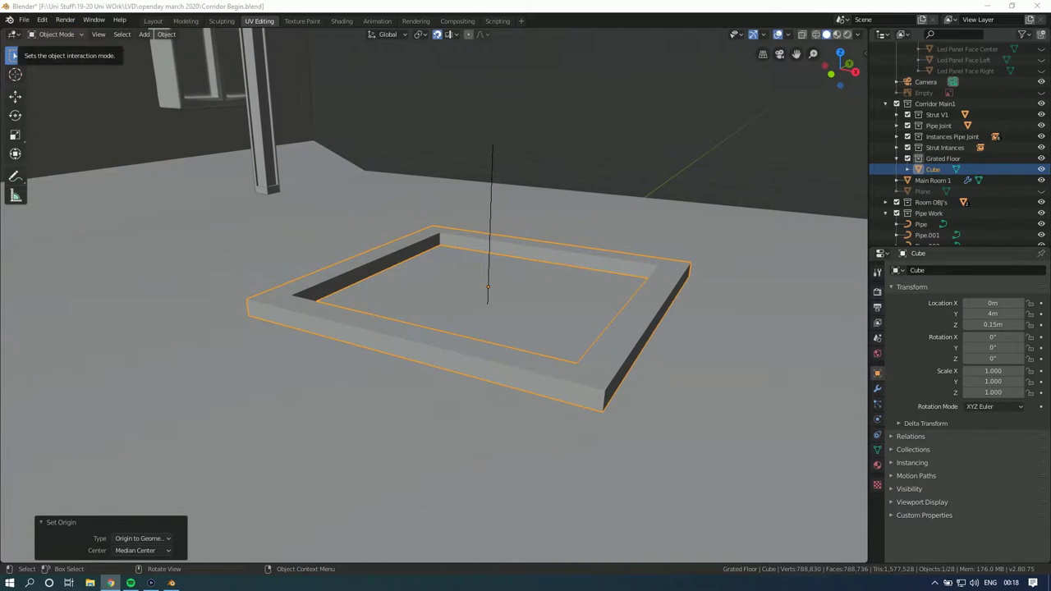
pyautogui.click(42, 19)
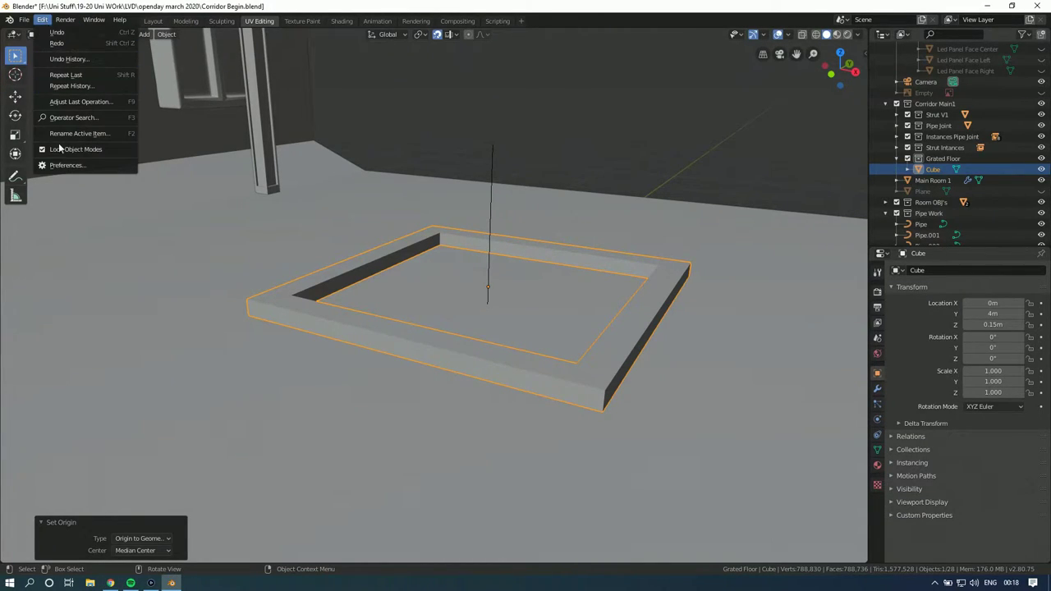
pyautogui.click(71, 165)
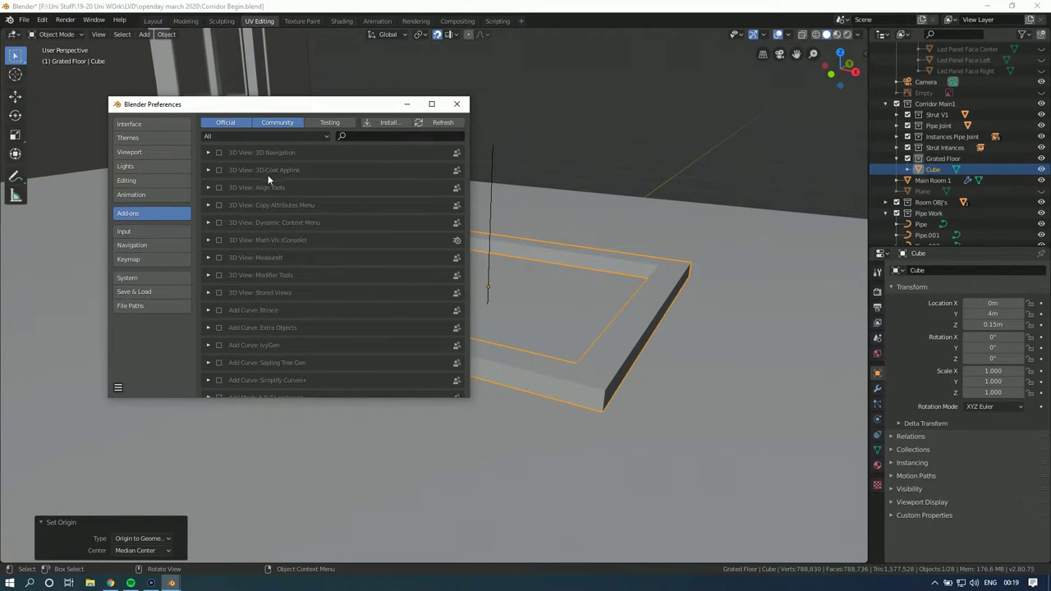
pyautogui.hotkey('alt', 'Tab')
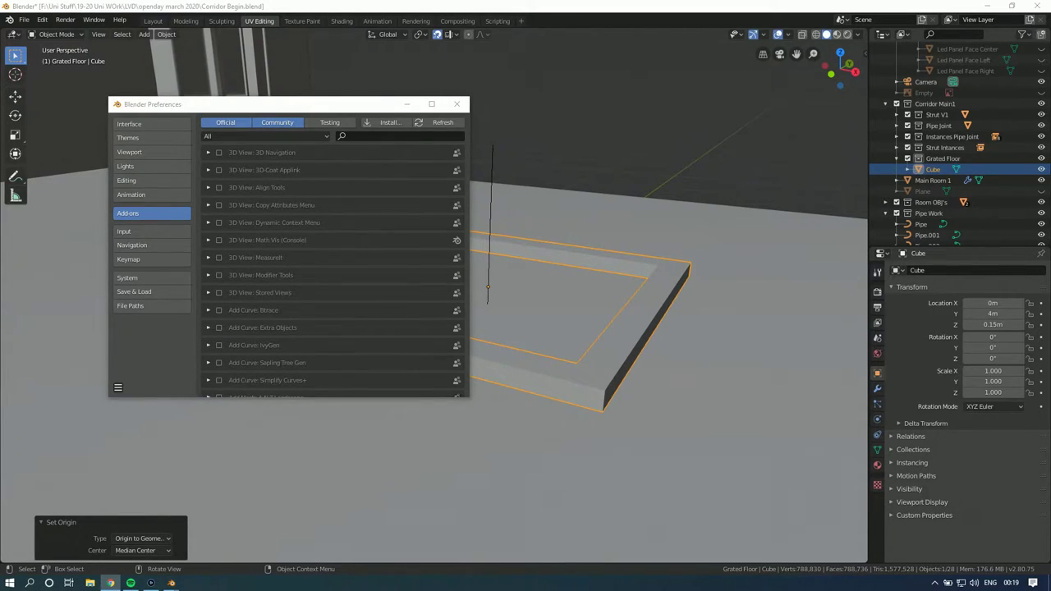
pyautogui.click(162, 210)
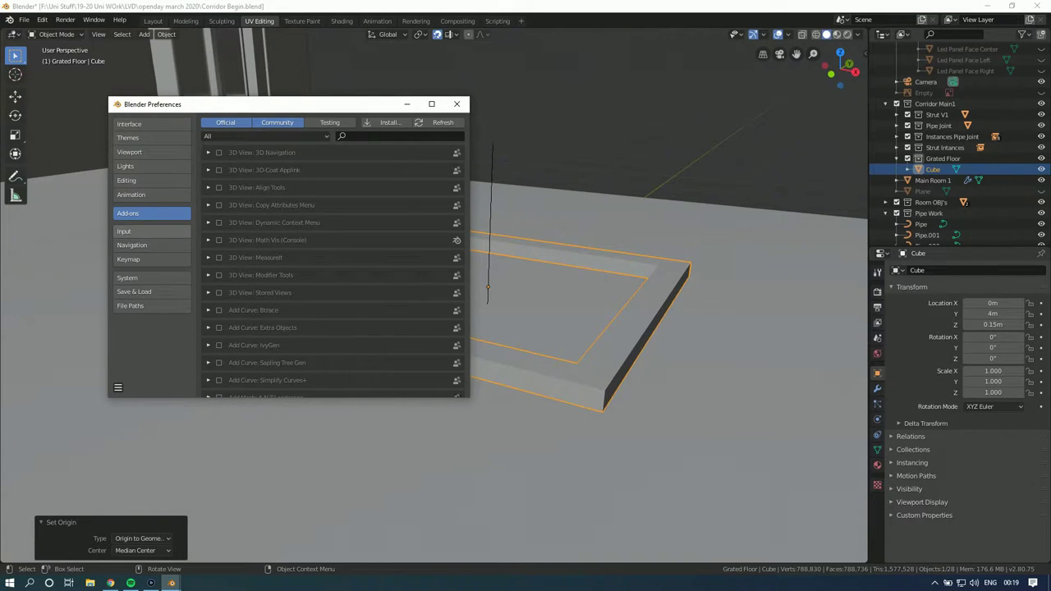
pyautogui.hotkey('alt', 'Tab')
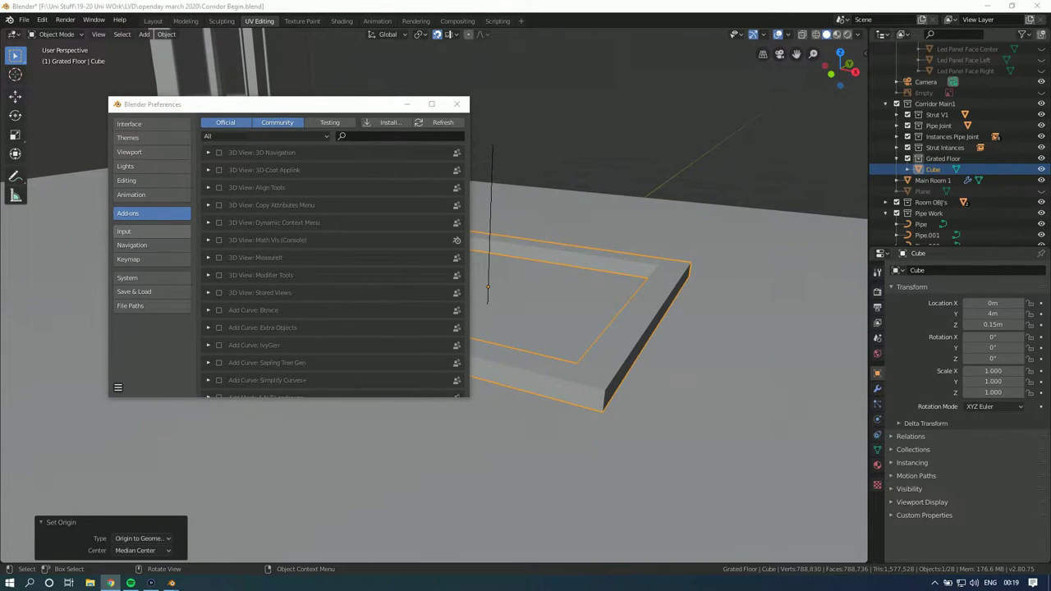
# Step: Search the add-ons for "add" and clear the search
pyautogui.click(396, 136)
pyautogui.write('add')
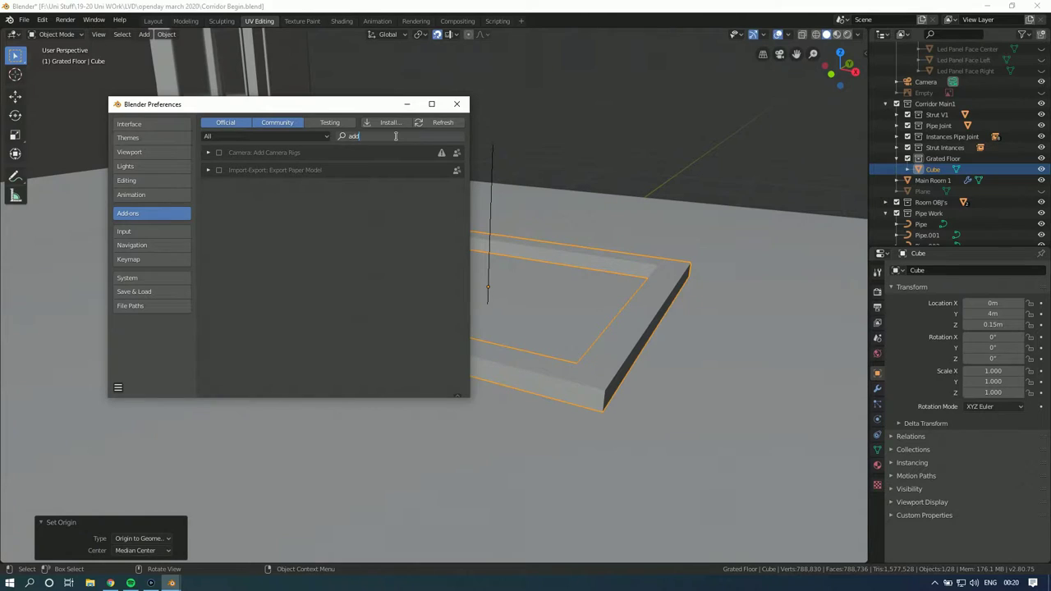
pyautogui.press('BackSpace')
pyautogui.press('BackSpace')
pyautogui.press('BackSpace')
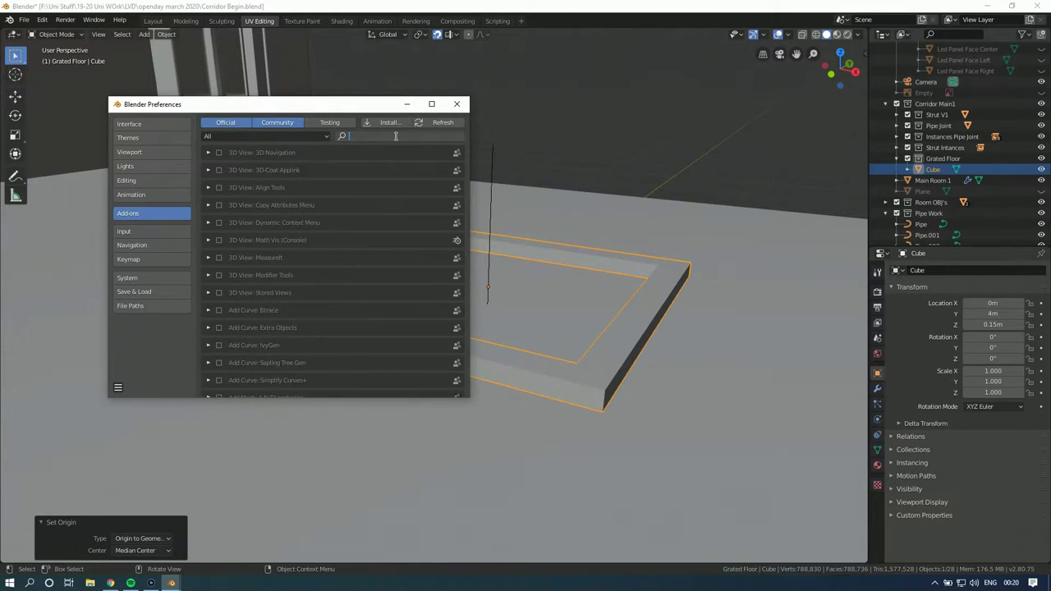
# Step: Filter the add-ons by "mes" and enable Add Mesh: Archimesh and Add Mesh: Geodesic Domes2
pyautogui.write('mes')
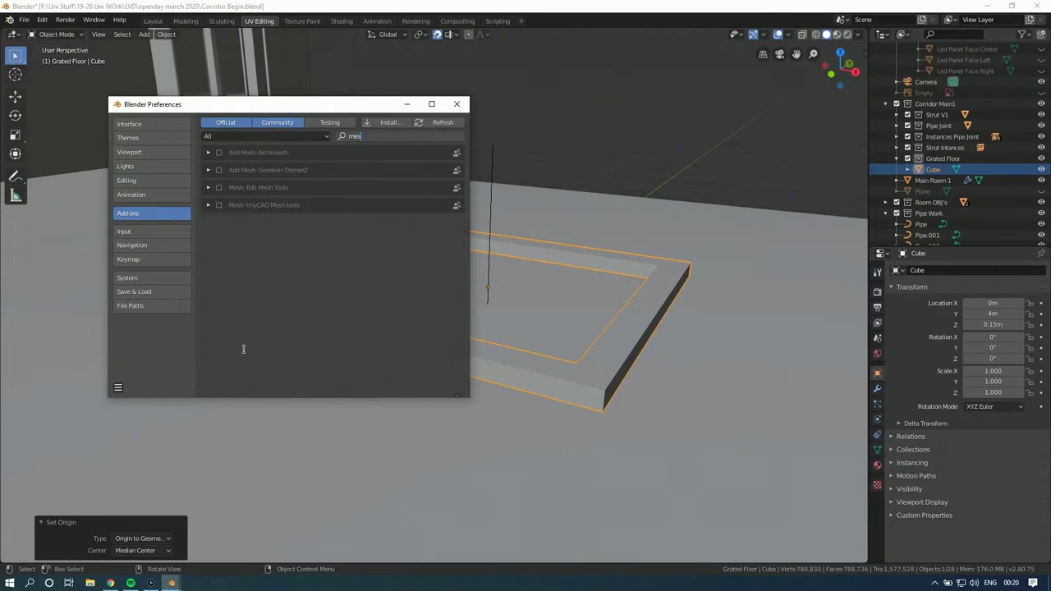
pyautogui.click(109, 583)
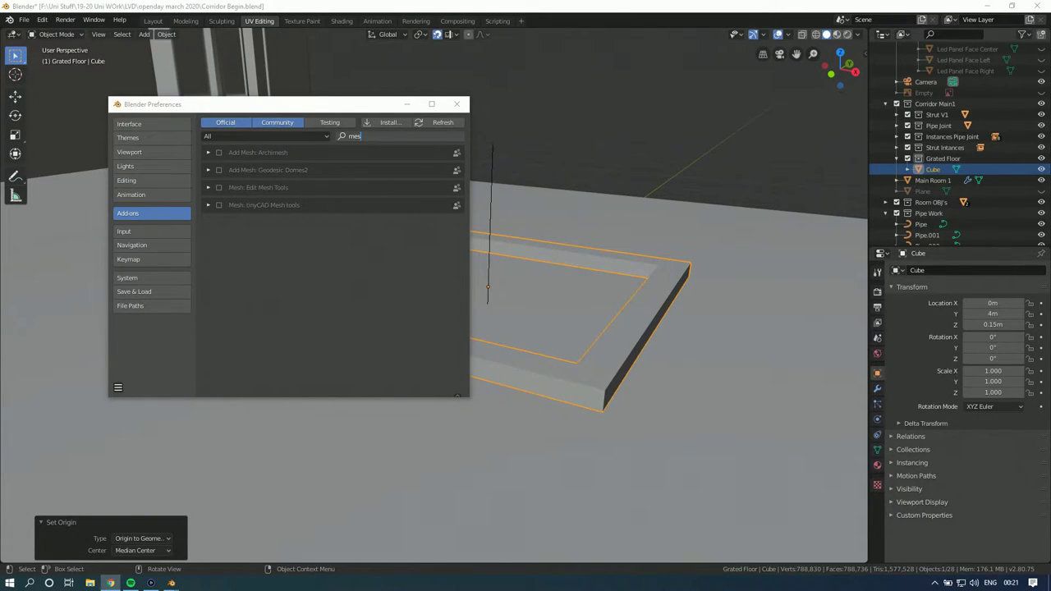
pyautogui.click(383, 138)
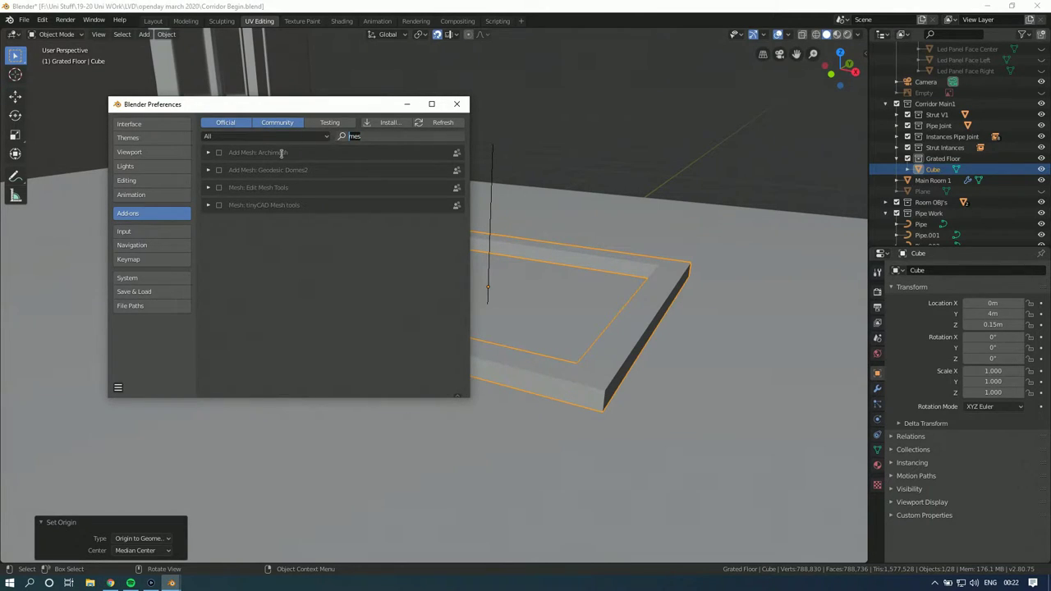
pyautogui.press('Return')
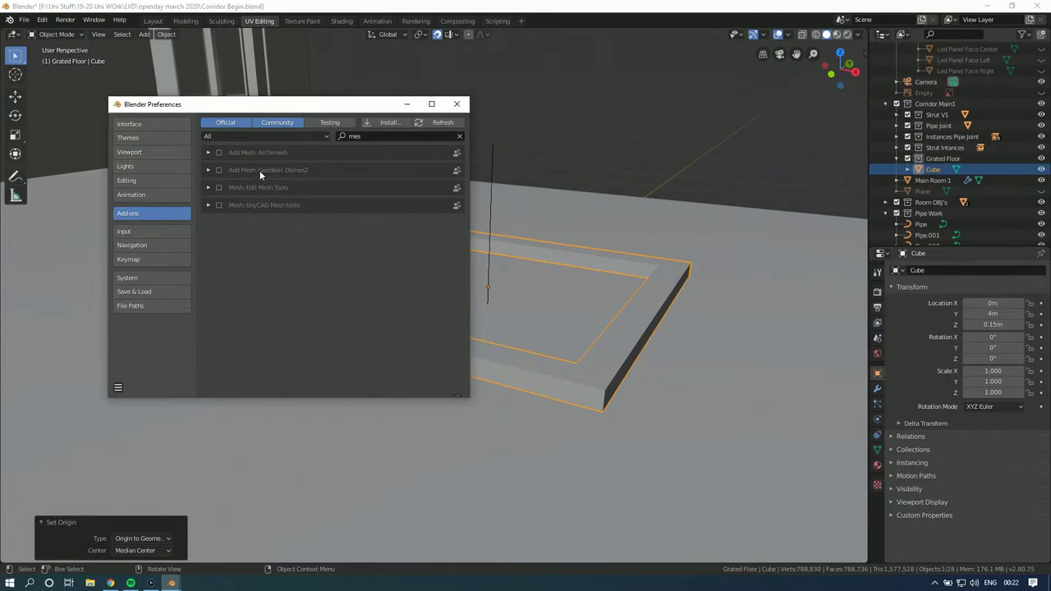
pyautogui.click(219, 170)
# Step: Search the add-ons for "add" once more and close the Preferences
pyautogui.click(357, 137)
pyautogui.write('ad')
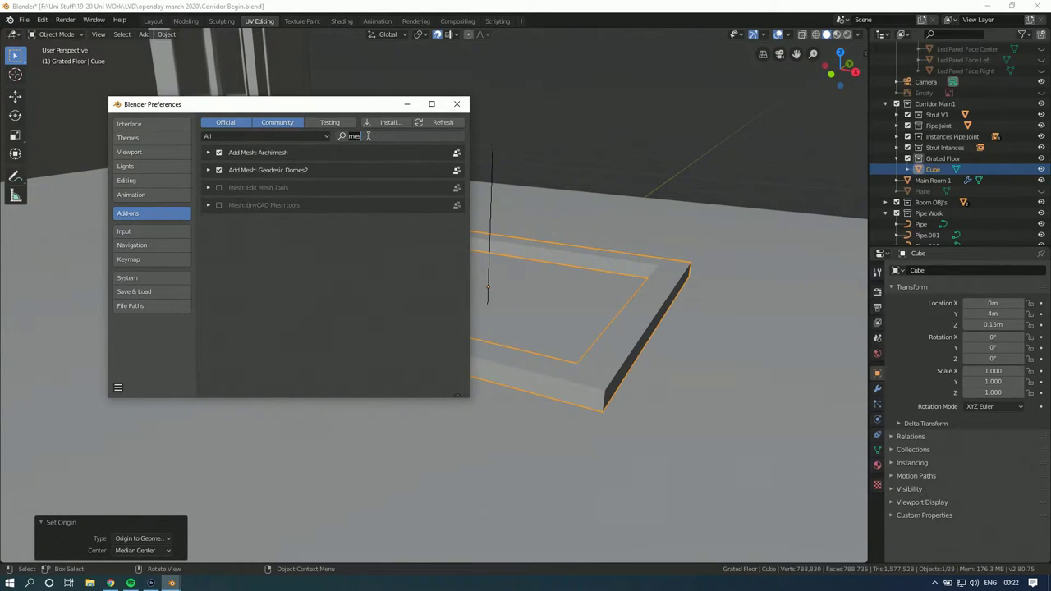
pyautogui.write('d')
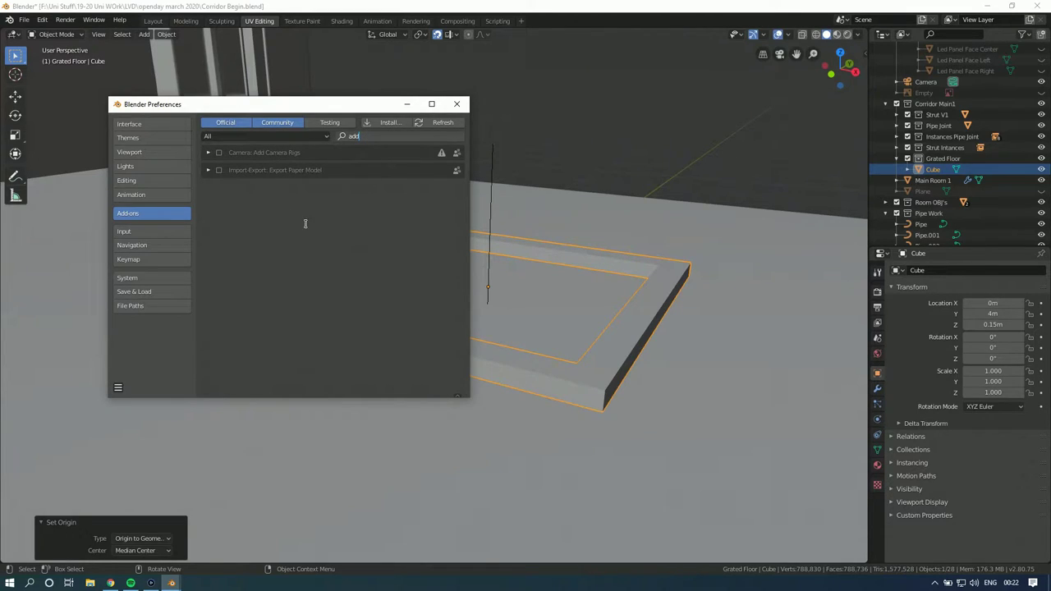
pyautogui.press('Return')
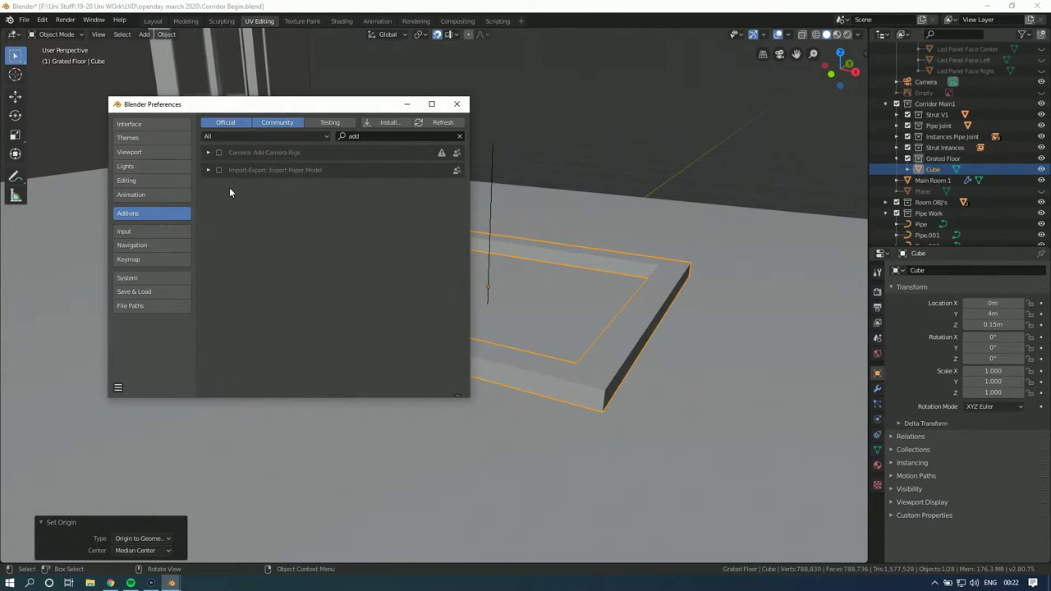
pyautogui.click(458, 105)
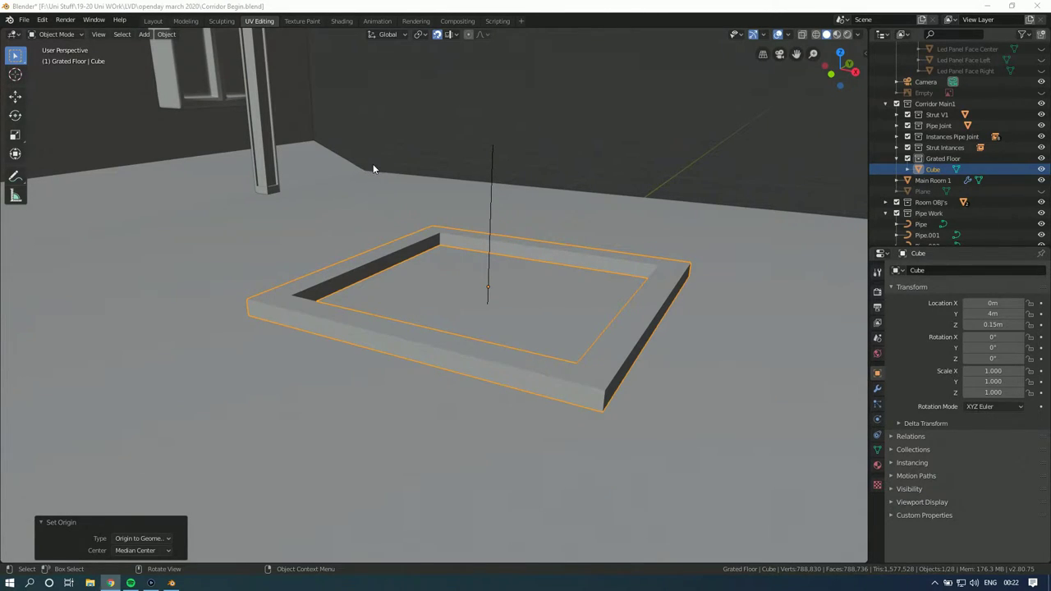
# Step: Deselect everything and add a 2 m grid mesh with 10 by 10 subdivisions at the world origin
pyautogui.hotkey('alt', 'a')
pyautogui.hotkey('shift', 'a')
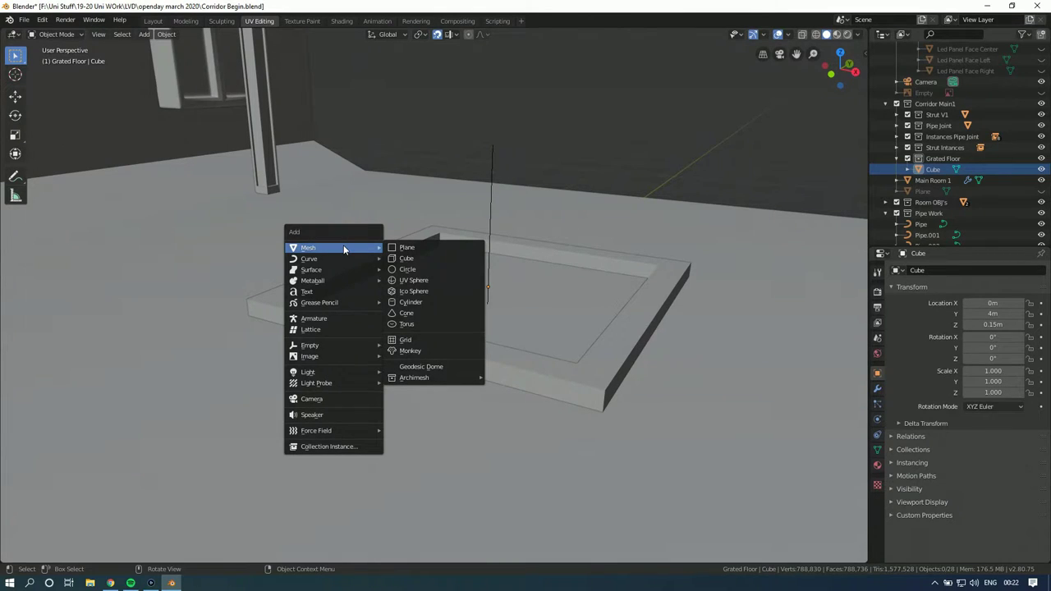
pyautogui.moveTo(447, 379)
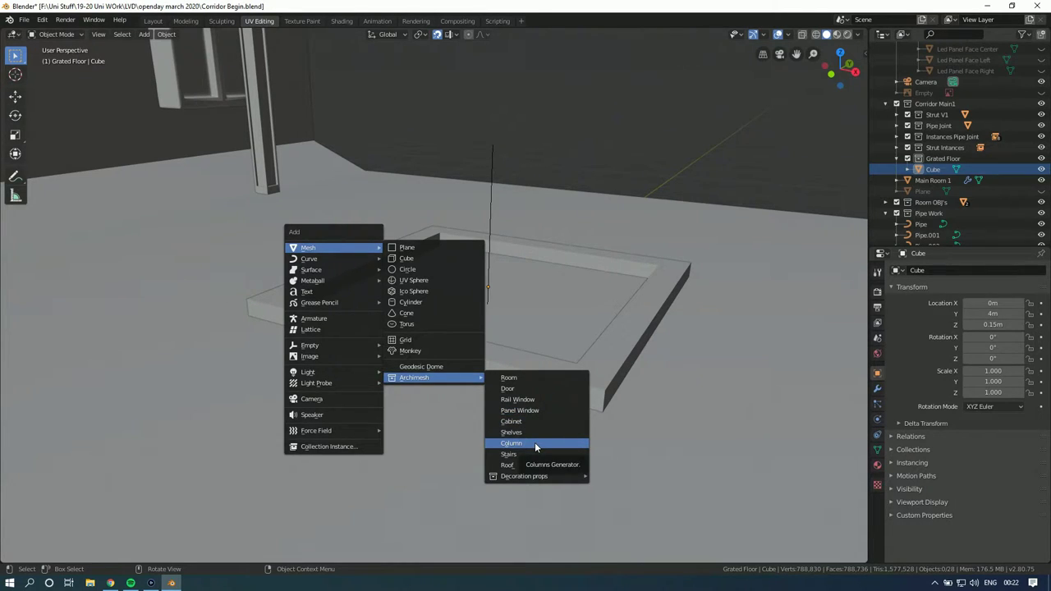
pyautogui.moveTo(541, 481)
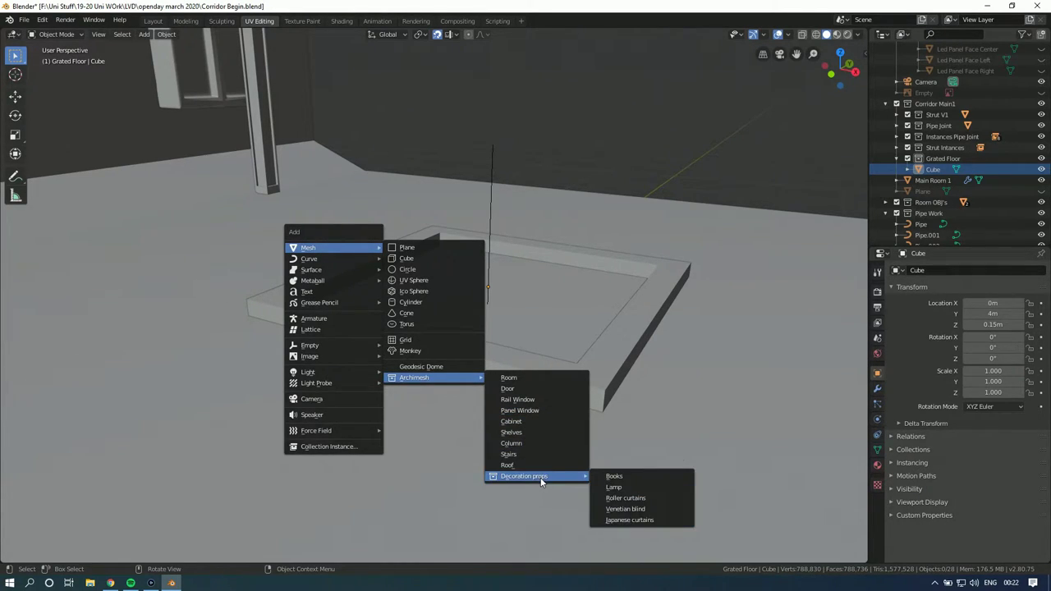
pyautogui.click(434, 339)
pyautogui.scroll(-5, 443, 339)
pyautogui.scroll(-3, 406, 345)
pyautogui.scroll(4, 402, 353)
pyautogui.moveTo(399, 356); pyautogui.dragTo(420, 347, button='middle')
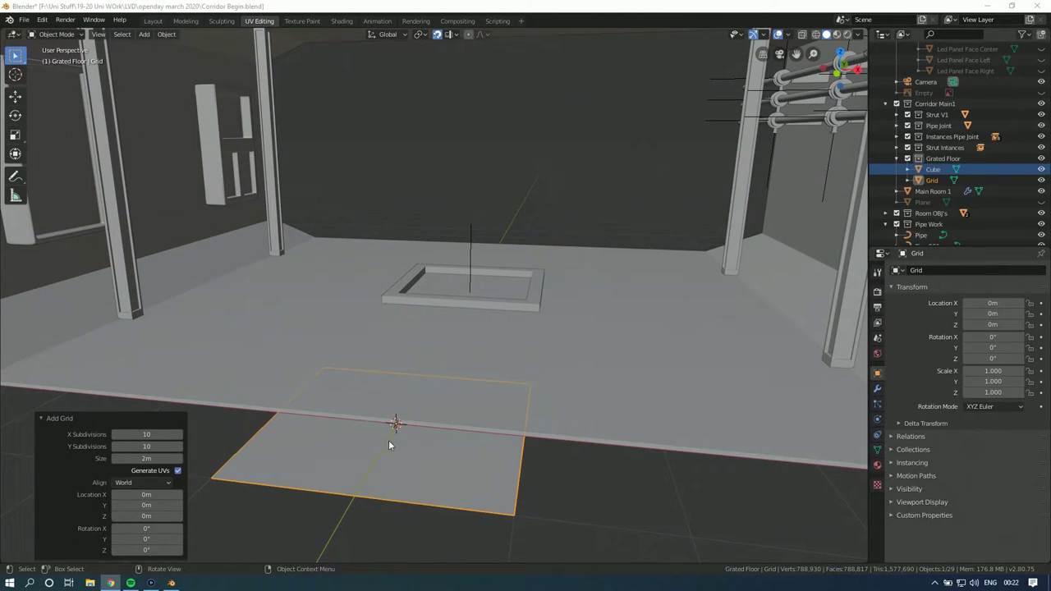
# Step: Enter Edit Mode on the grid to examine its subdivisions
pyautogui.press('Tab')
pyautogui.press('Tab')
pyautogui.moveTo(400, 467); pyautogui.dragTo(434, 422, button='middle')
pyautogui.scroll(5, 393, 431)
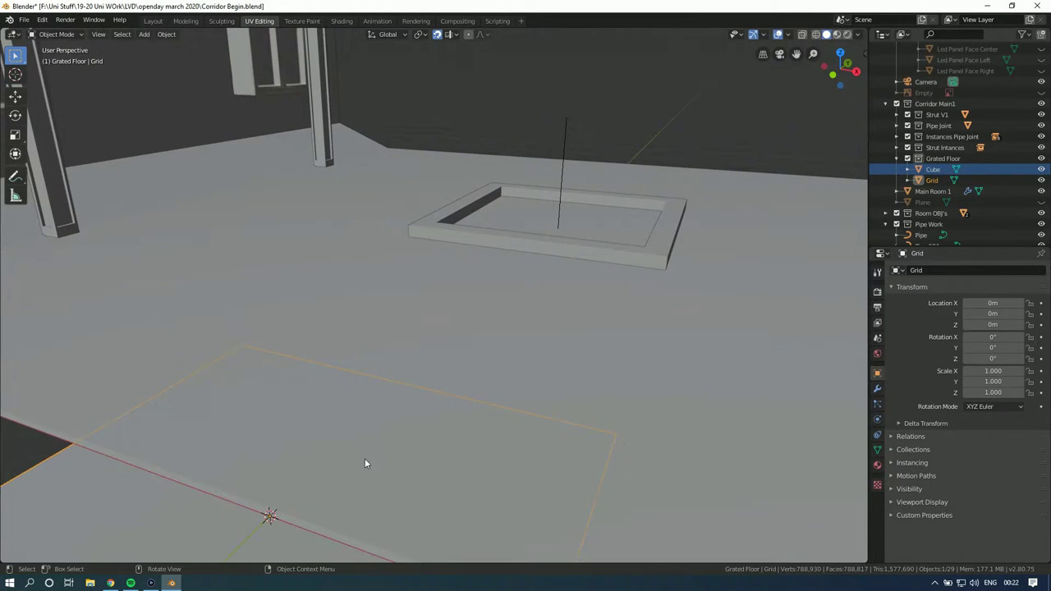
pyautogui.moveTo(338, 469); pyautogui.dragTo(388, 400, button='middle')
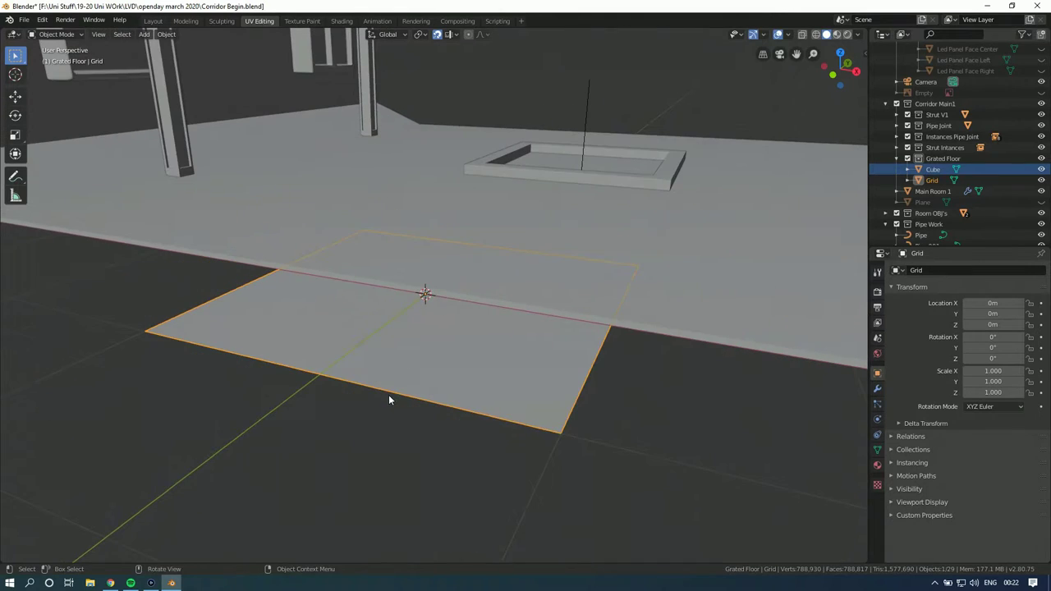
pyautogui.press('Tab')
pyautogui.press('Tab')
pyautogui.press('Tab')
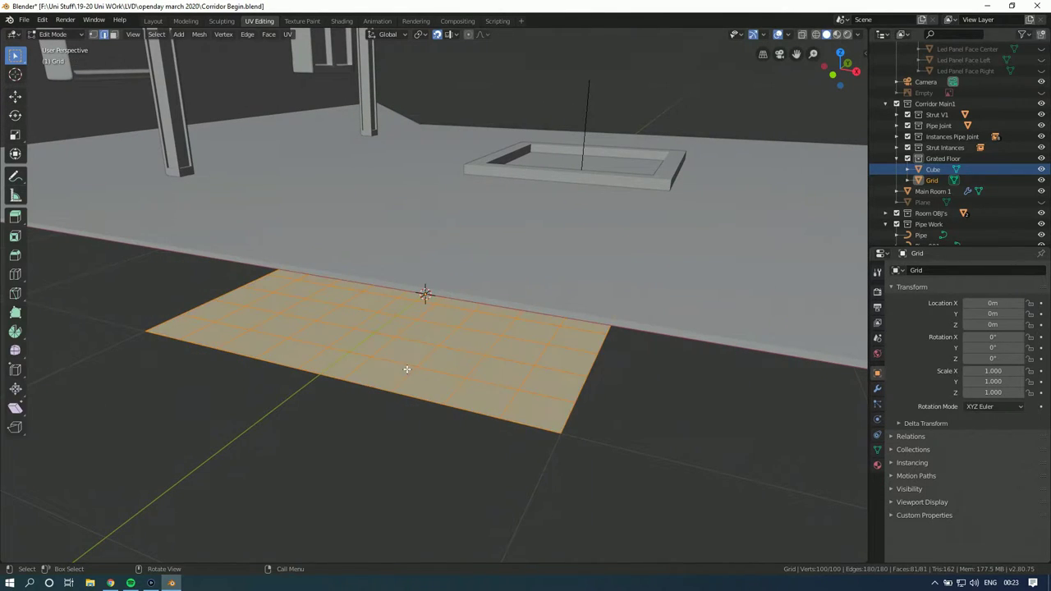
pyautogui.scroll(3, 415, 374)
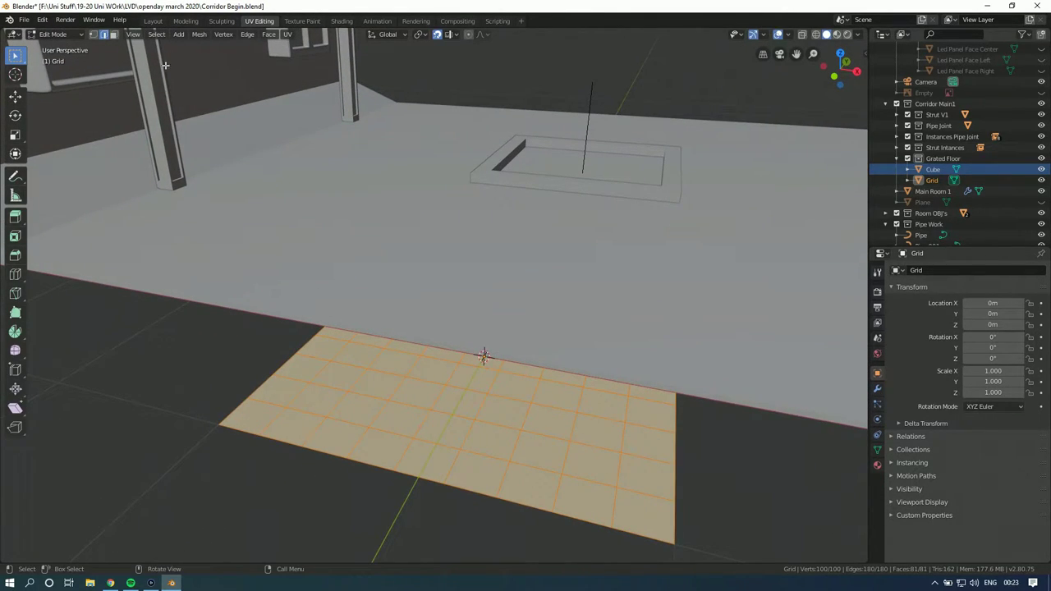
# Step: Try to inset all of the grid's faces in face selection, and switch to edge selection
pyautogui.click(113, 34)
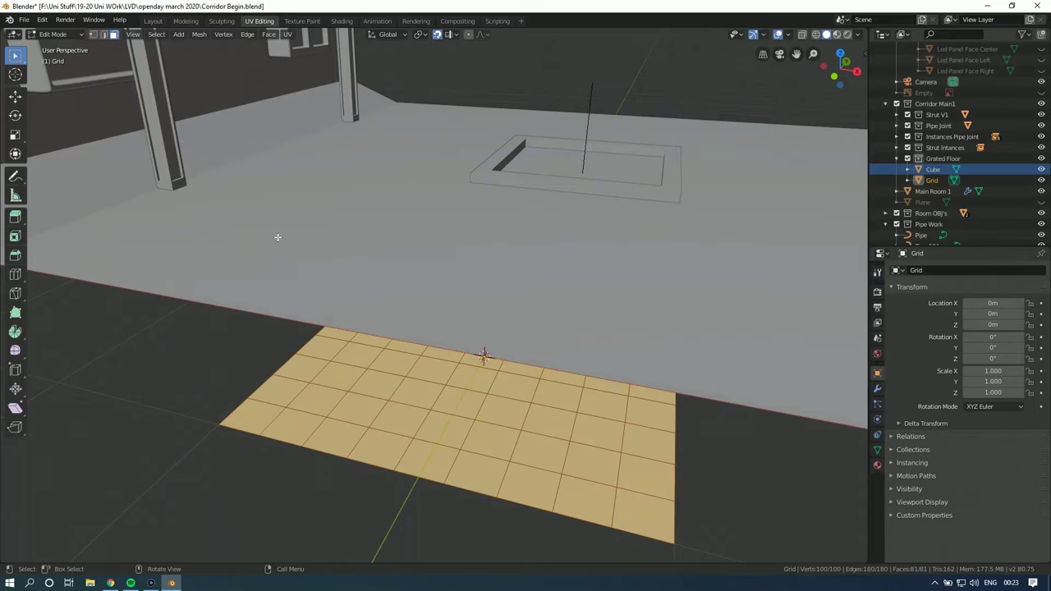
pyautogui.click(15, 237)
pyautogui.moveTo(228, 473)
pyautogui.mouseDown()
pyautogui.moveTo(274, 445)
pyautogui.moveTo(237, 466)
pyautogui.mouseUp()
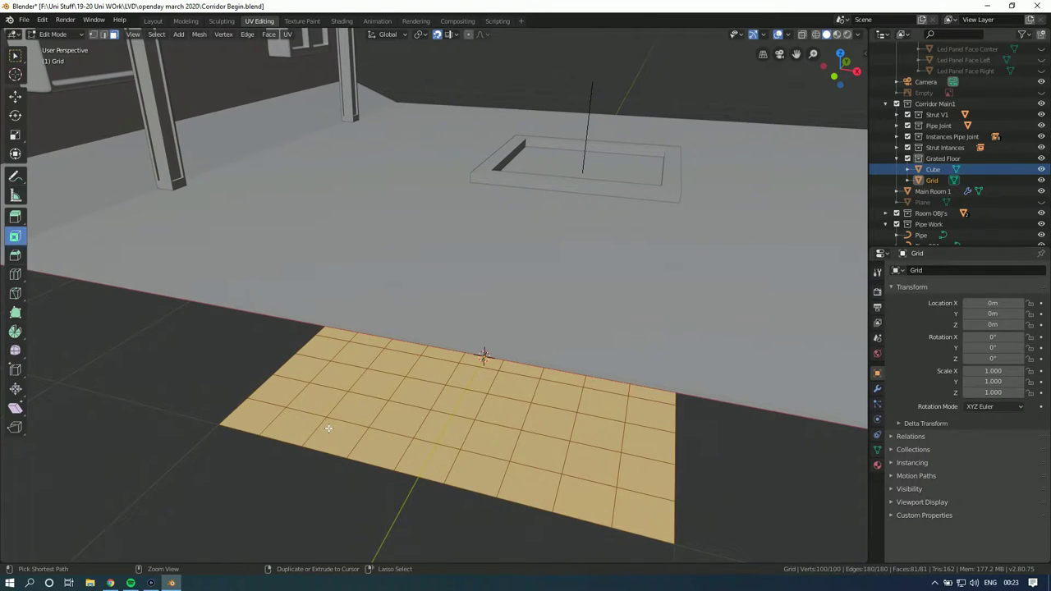
pyautogui.press('2')
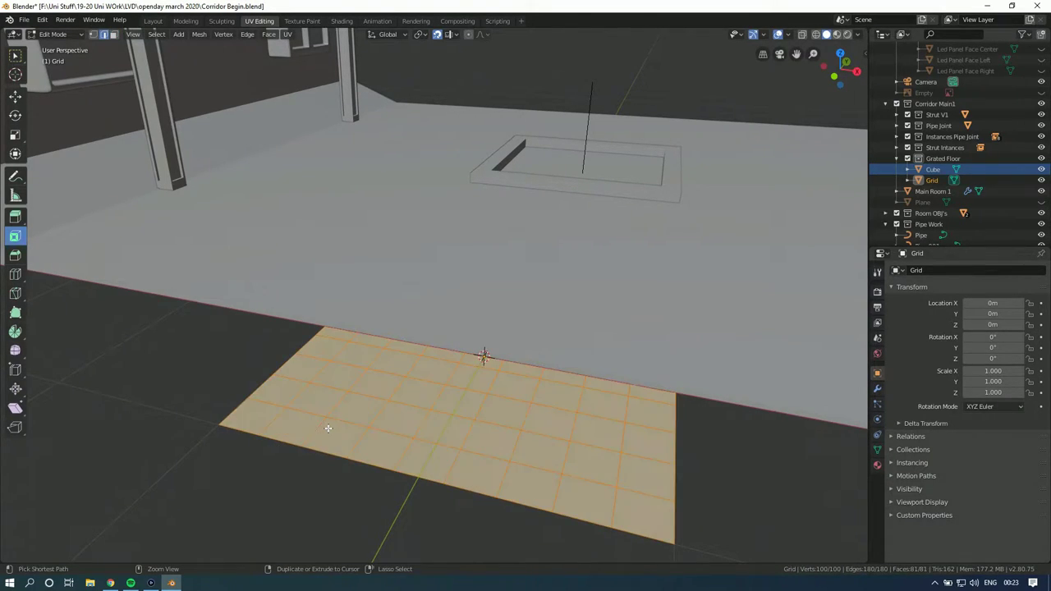
pyautogui.press('x')
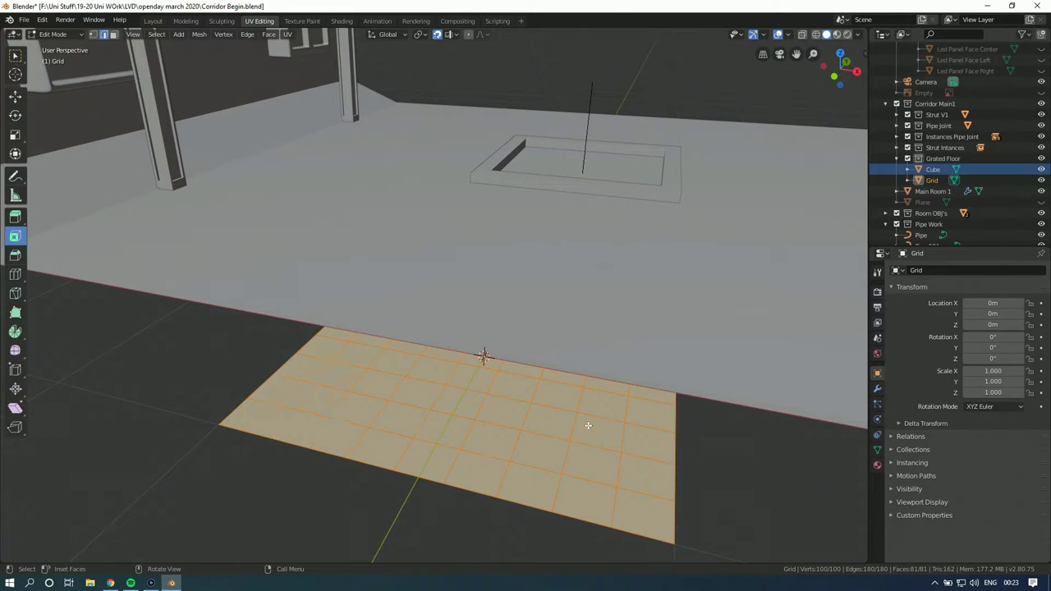
# Step: Return to Object Mode and delete the grid
pyautogui.press('Tab')
pyautogui.press('Tab')
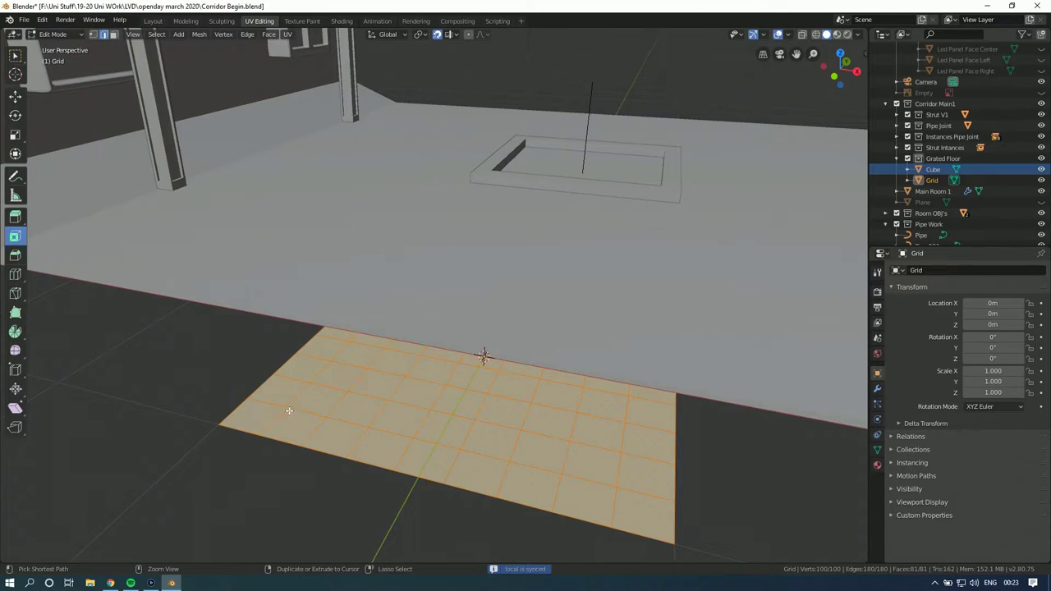
pyautogui.press('Tab')
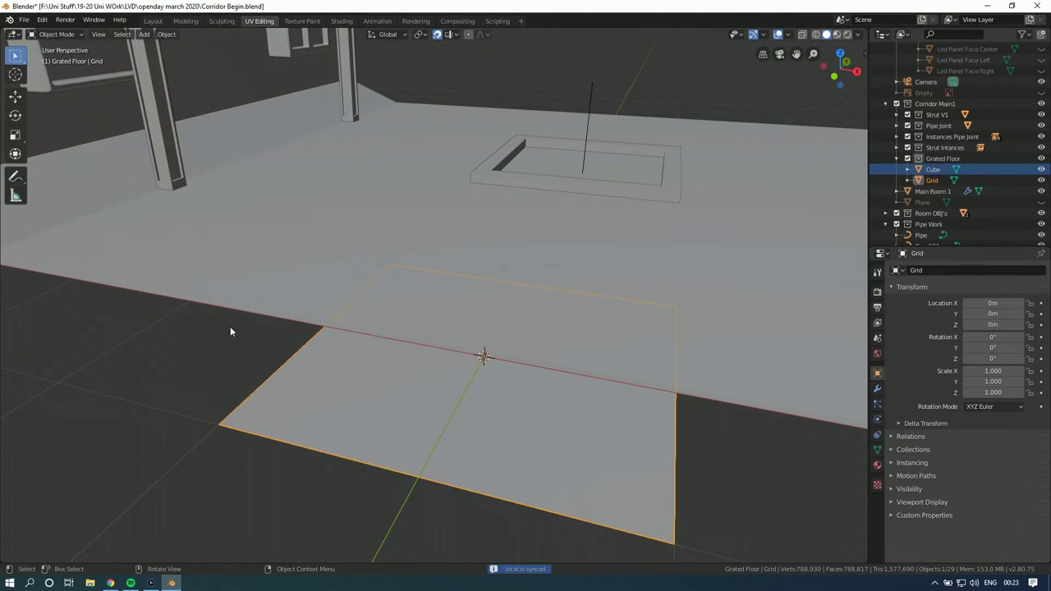
pyautogui.press('Delete')
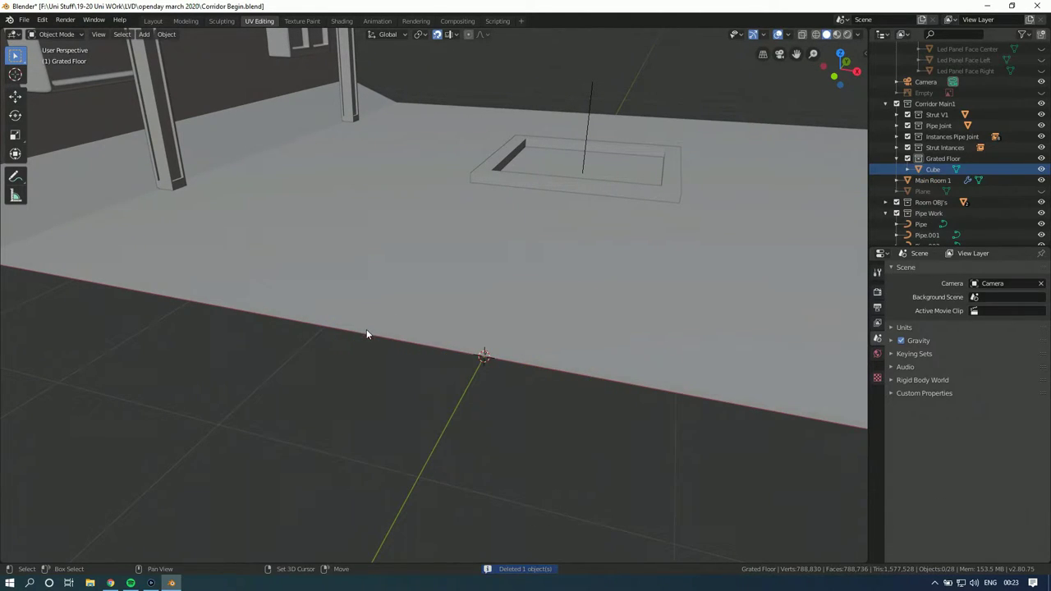
# Step: Try adding a lattice with a 1 m radius at the world origin, and delete it
pyautogui.hotkey('shift', 'a')
pyautogui.moveTo(367, 333)
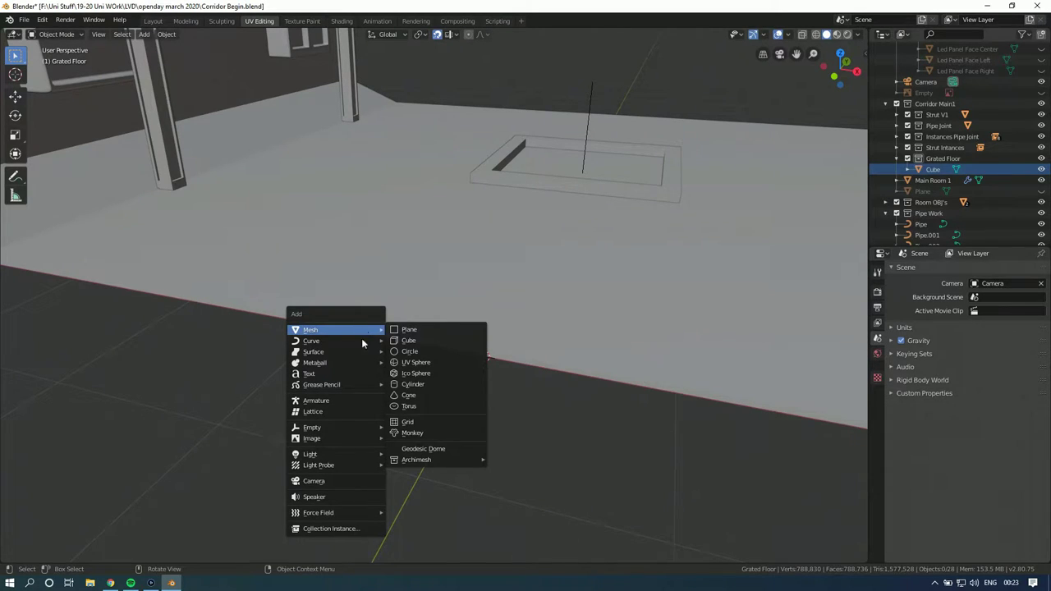
pyautogui.moveTo(345, 512)
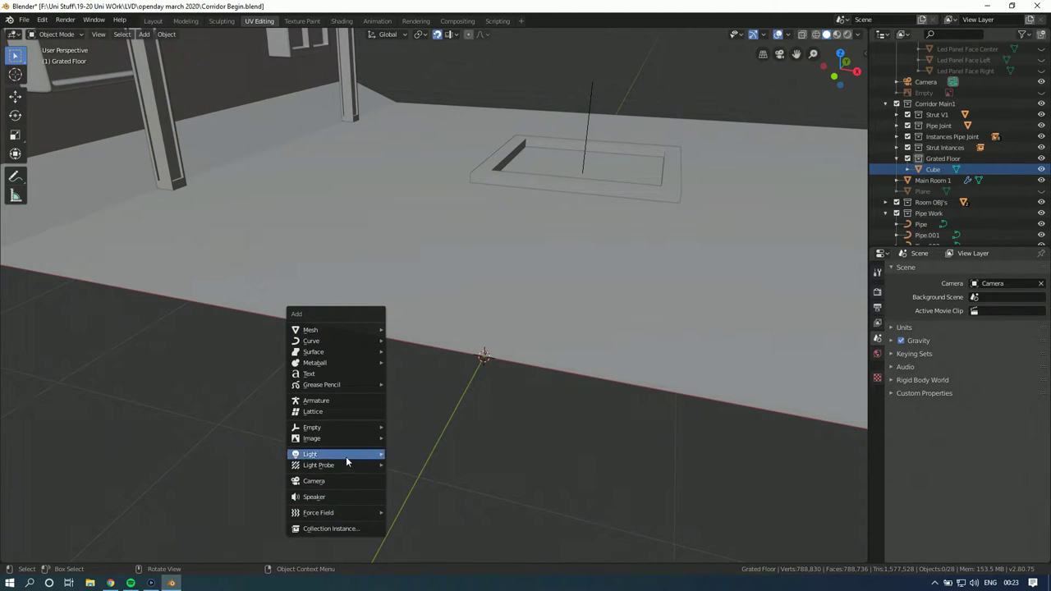
pyautogui.moveTo(337, 439)
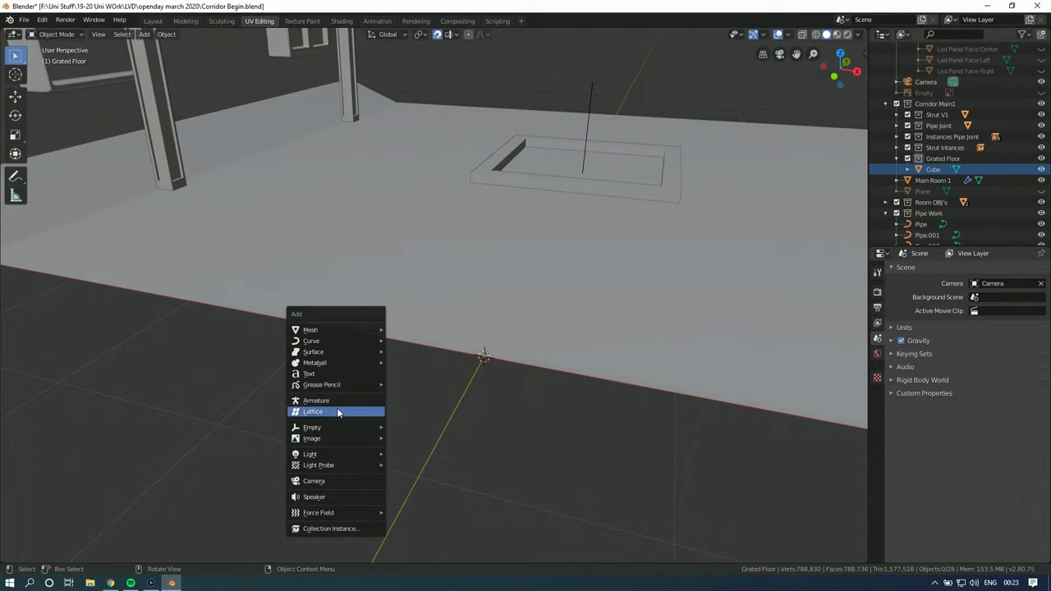
pyautogui.click(337, 412)
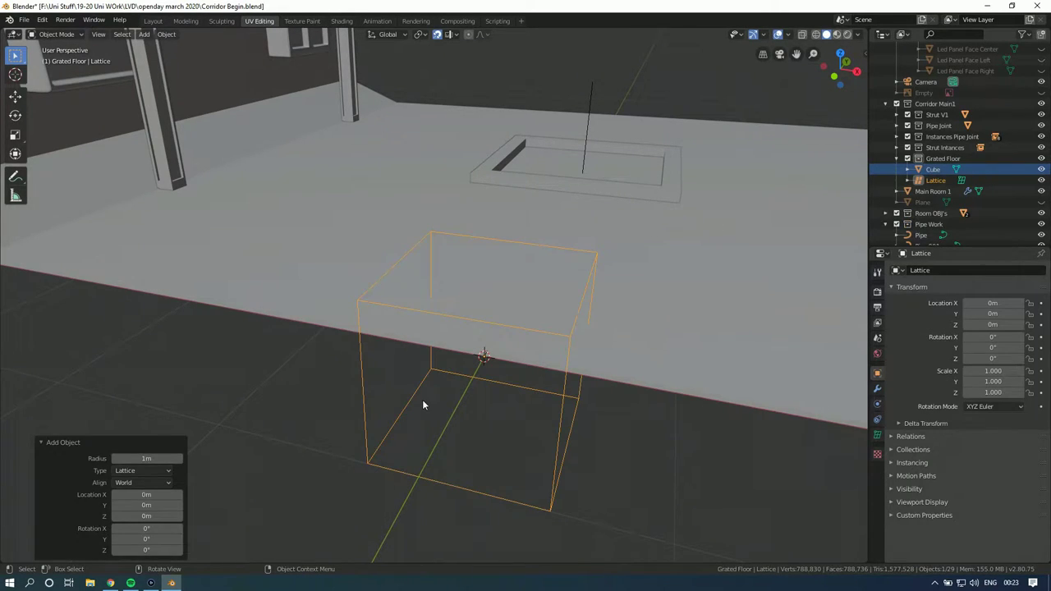
pyautogui.scroll(-2, 422, 399)
pyautogui.press('Delete')
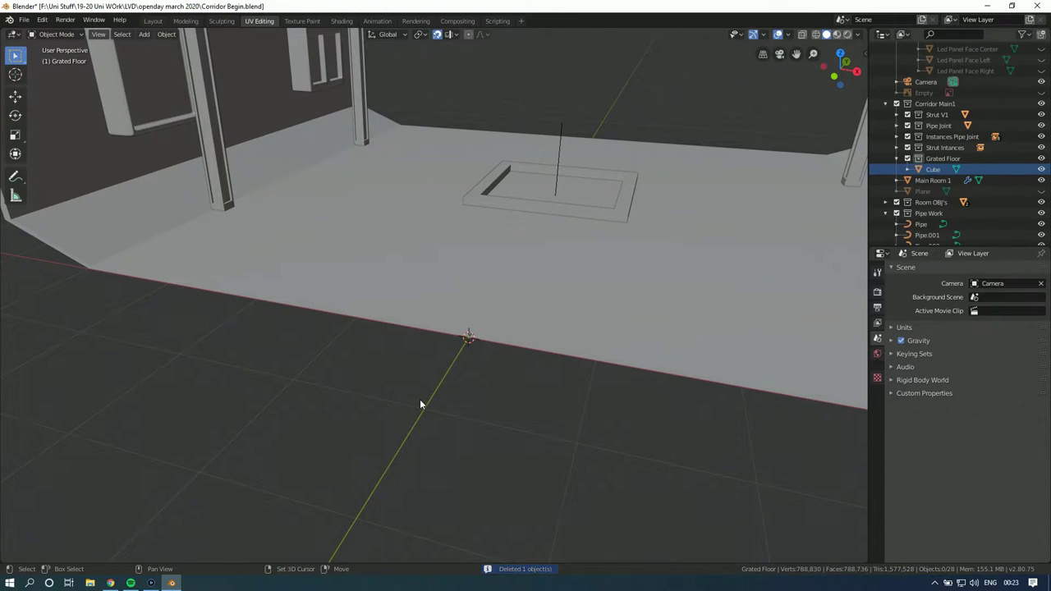
pyautogui.hotkey('shift', 'a')
pyautogui.moveTo(408, 377)
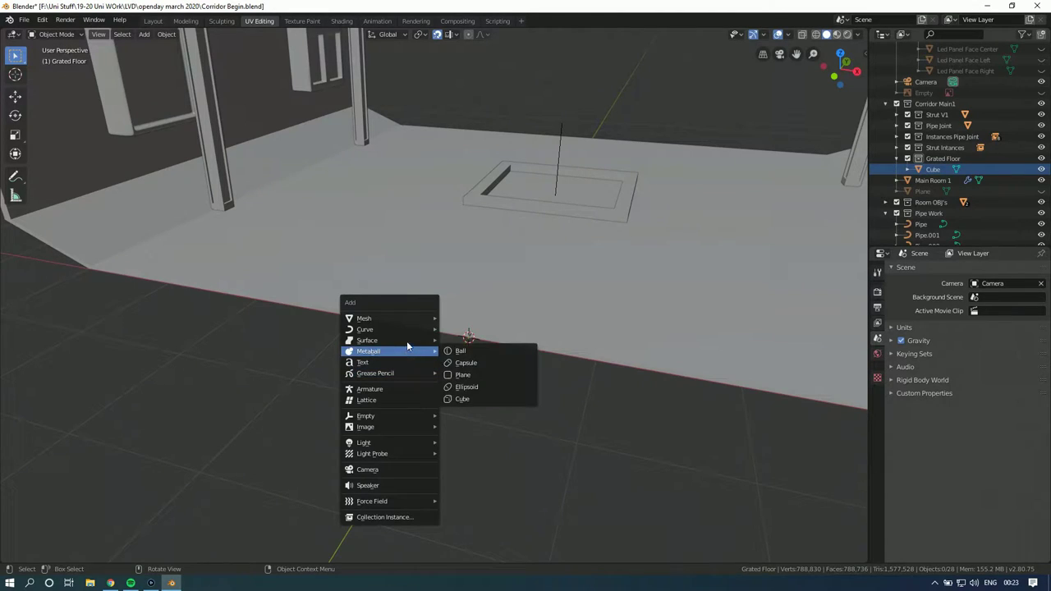
pyautogui.moveTo(406, 342)
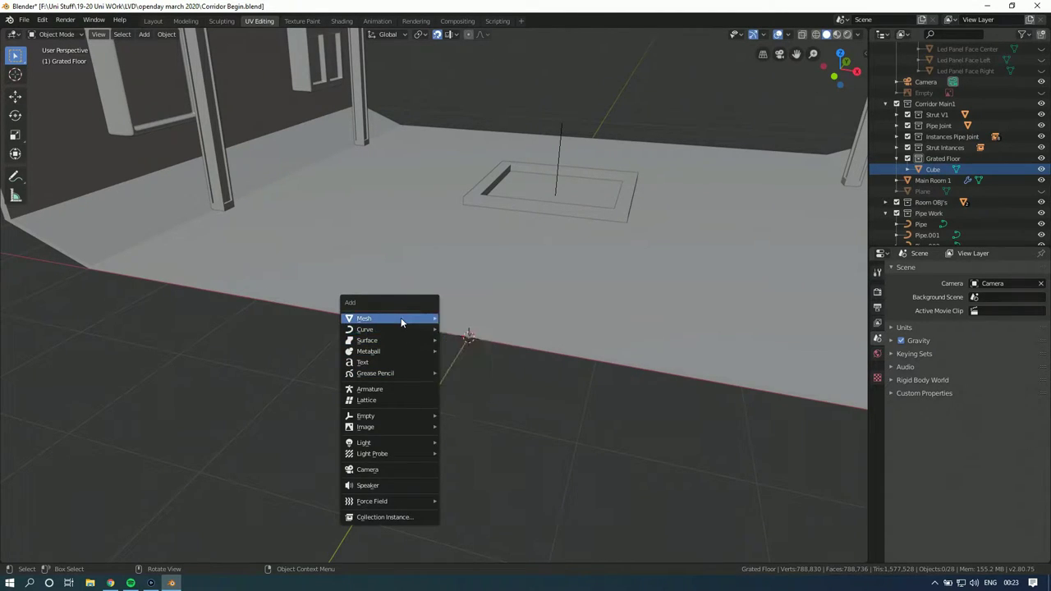
pyautogui.moveTo(401, 318)
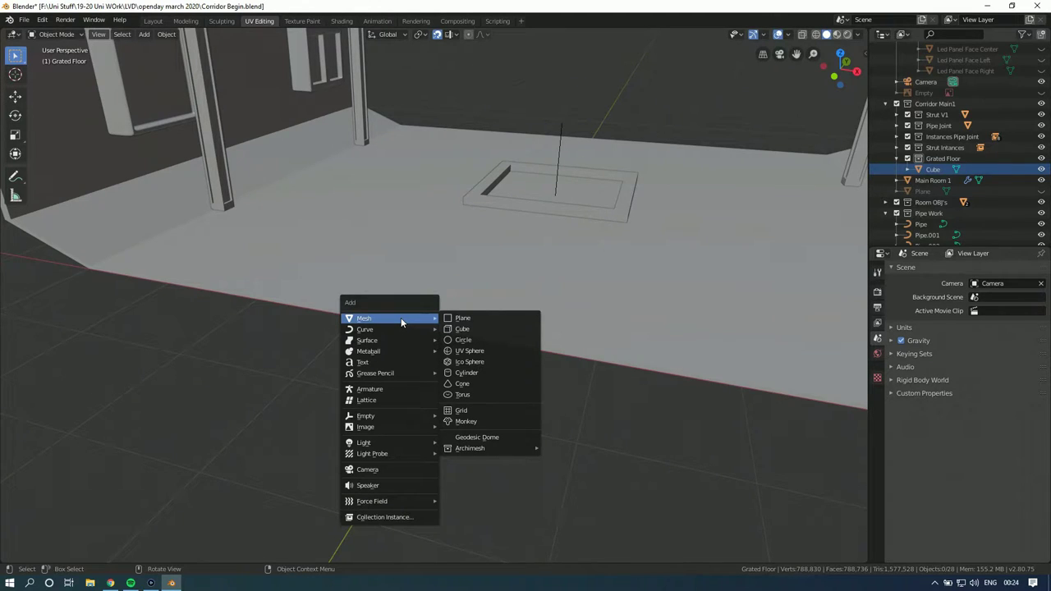
pyautogui.moveTo(484, 448)
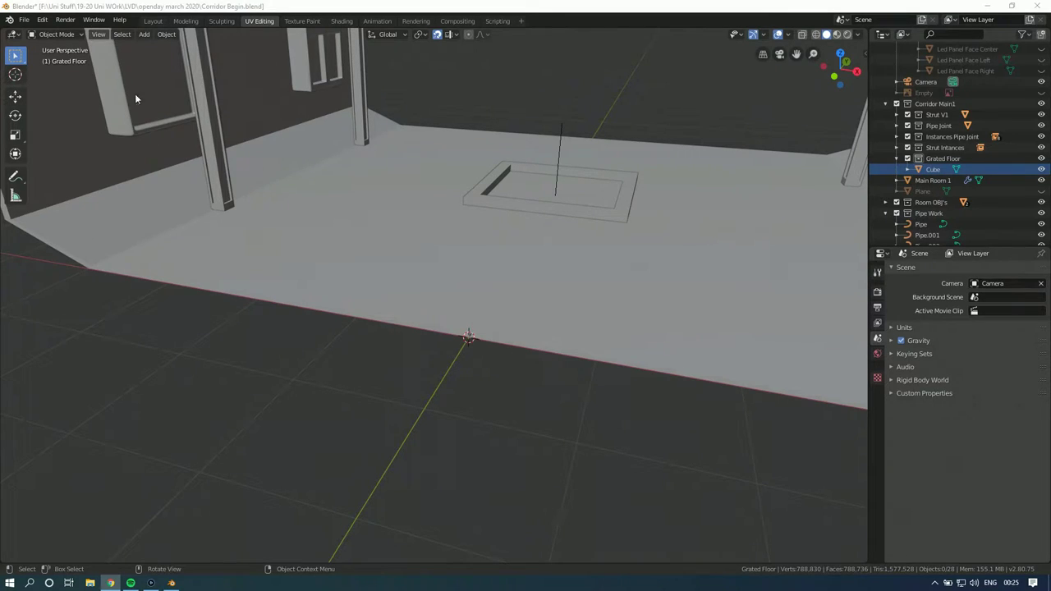
# Step: Search the add-on preferences for "extr", enable the Add Mesh: Extra Objects add-on and close the preferences
pyautogui.click(23, 20)
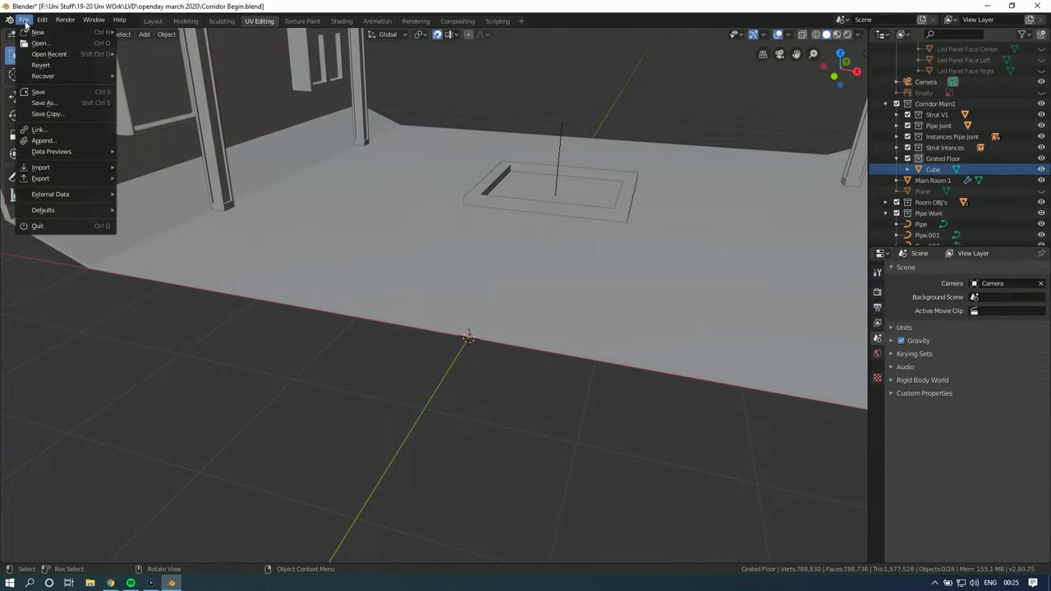
pyautogui.moveTo(41, 19)
pyautogui.click(64, 182)
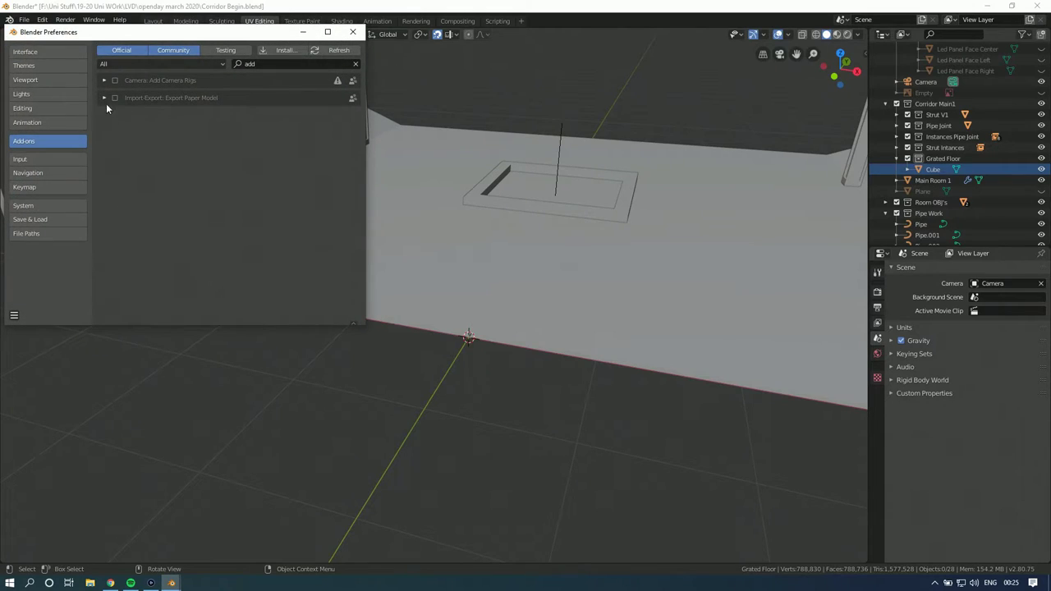
pyautogui.moveTo(131, 37); pyautogui.dragTo(258, 121)
pyautogui.click(405, 149)
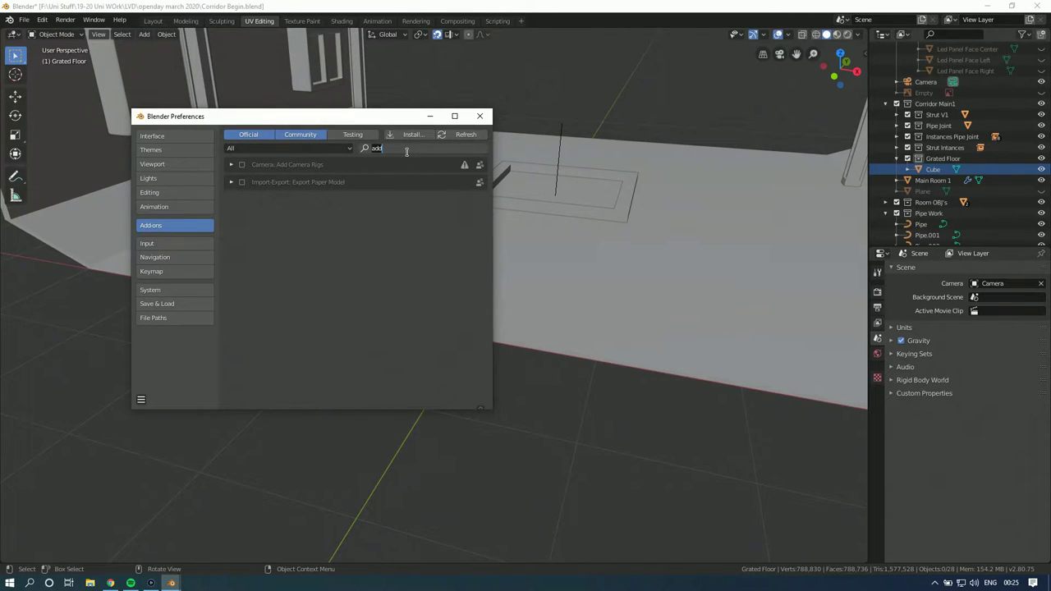
pyautogui.write('extr')
pyautogui.press('Return')
pyautogui.click(241, 182)
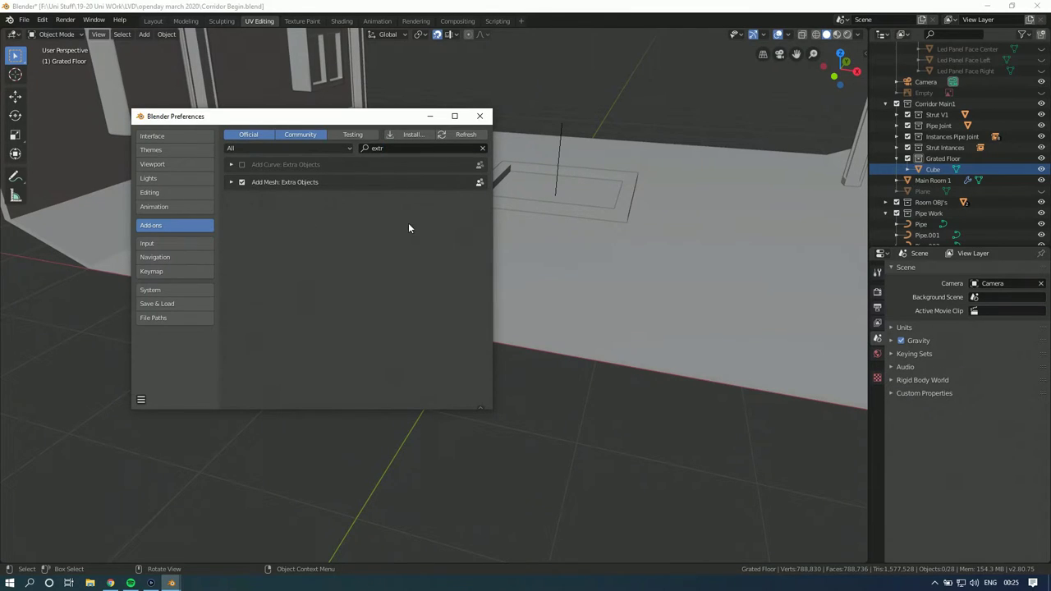
pyautogui.click(479, 116)
pyautogui.moveTo(470, 242); pyautogui.dragTo(519, 179, button='middle')
pyautogui.scroll(3, 500, 206)
pyautogui.moveTo(479, 236); pyautogui.dragTo(390, 177, button='middle')
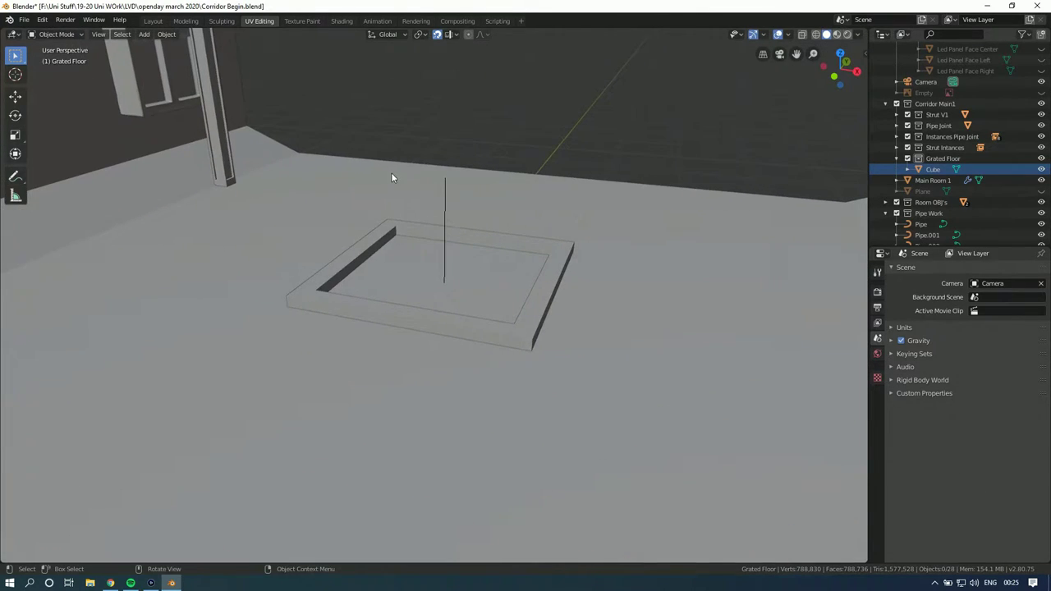
pyautogui.hotkey('shift', 'a')
pyautogui.moveTo(382, 88)
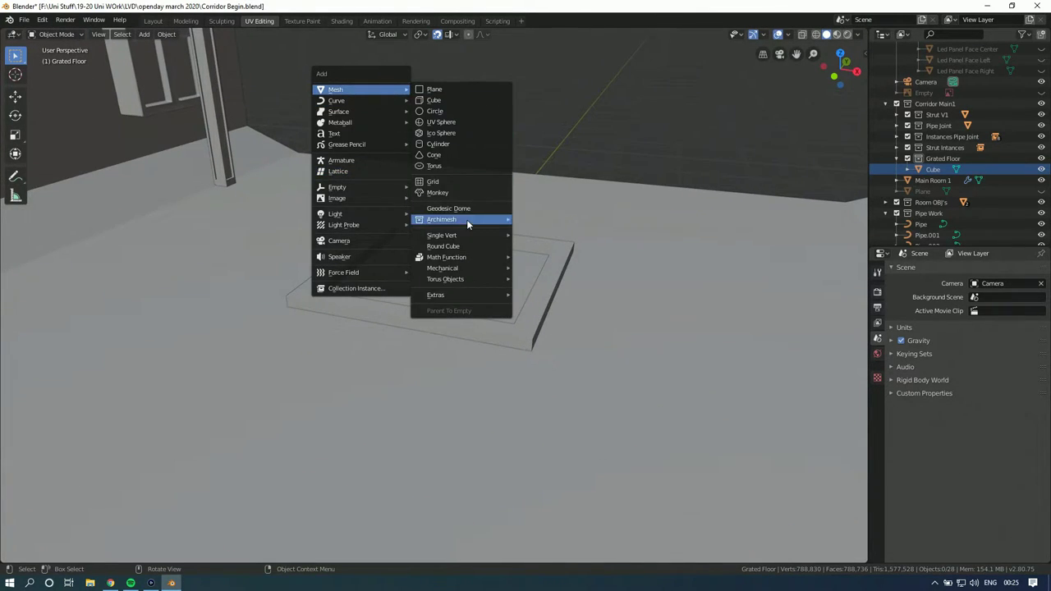
pyautogui.moveTo(467, 297)
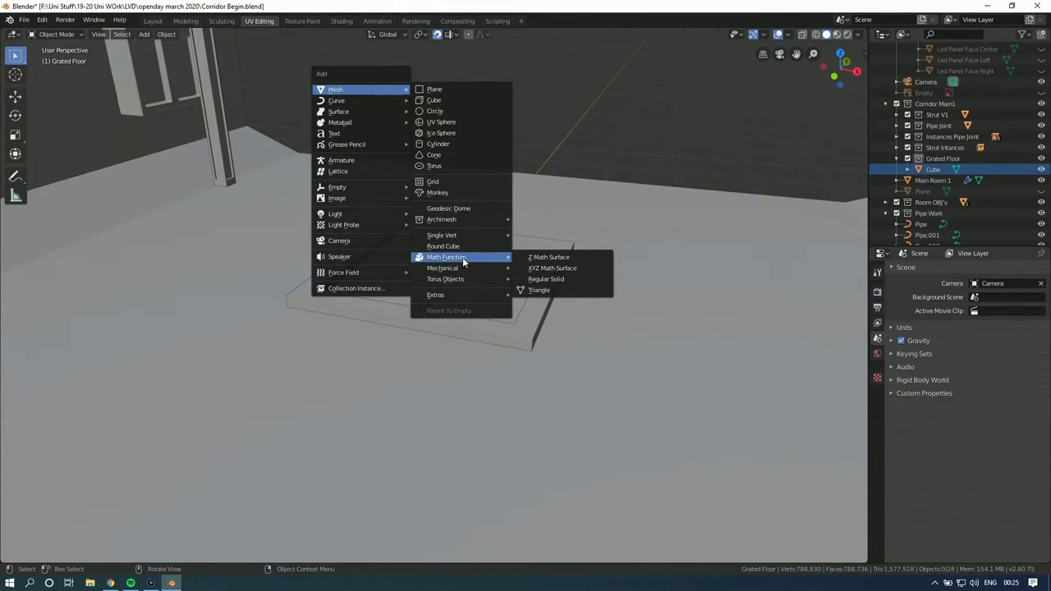
pyautogui.moveTo(462, 237)
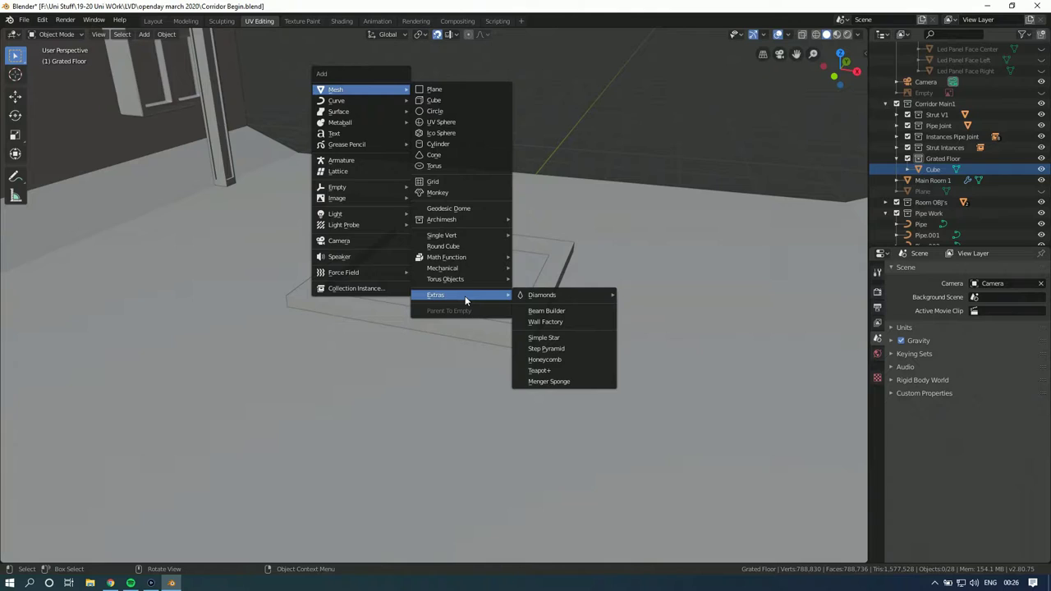
pyautogui.click(110, 583)
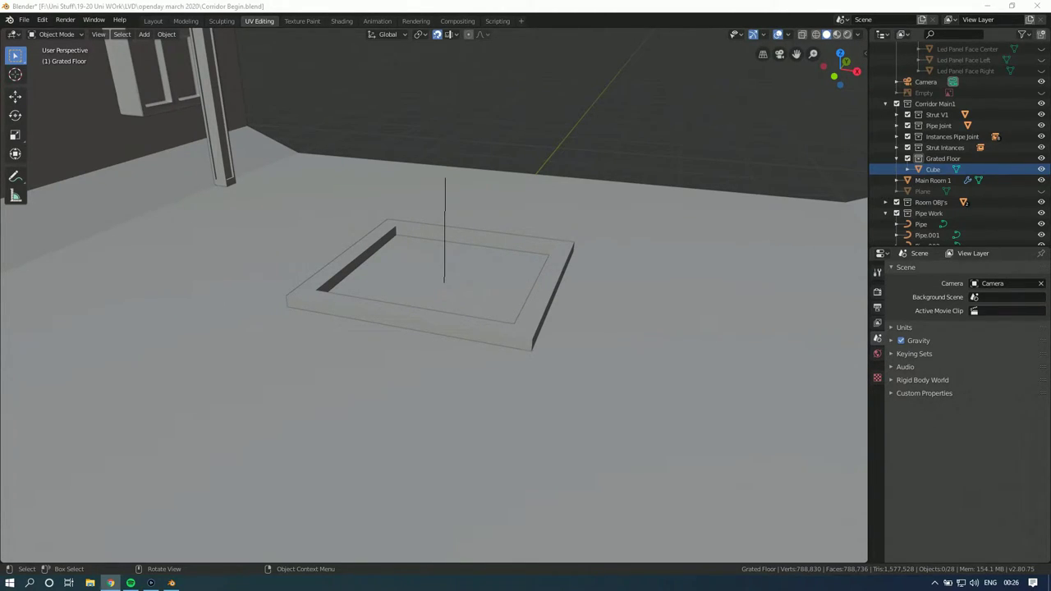
# Step: Add a Honeycomb extra mesh with 2 rows and 2 columns at the world origin
pyautogui.moveTo(402, 179); pyautogui.dragTo(438, 206, button='middle')
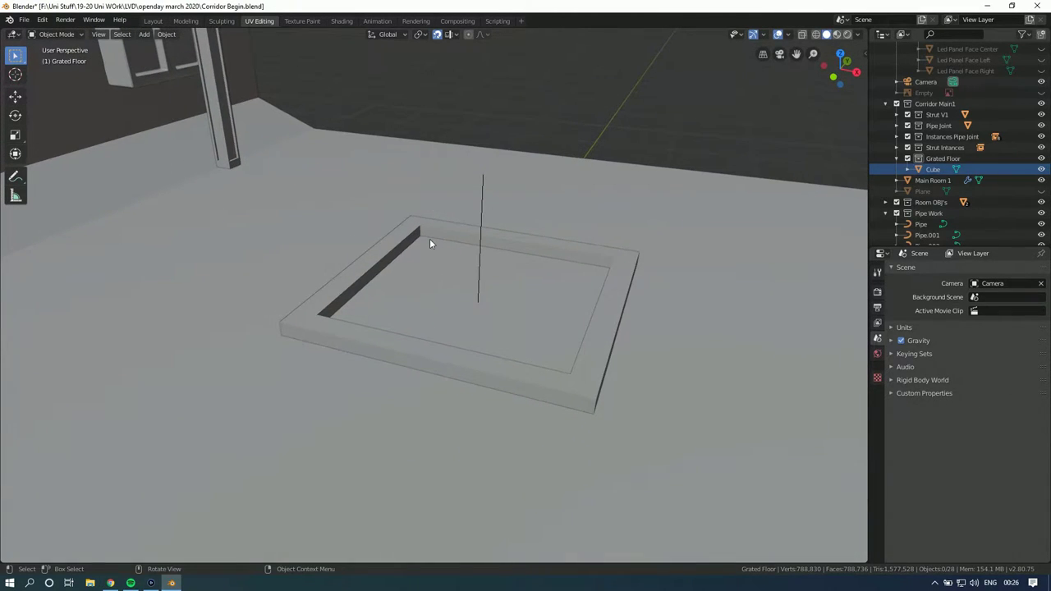
pyautogui.click(427, 233)
pyautogui.hotkey('shift', 'a')
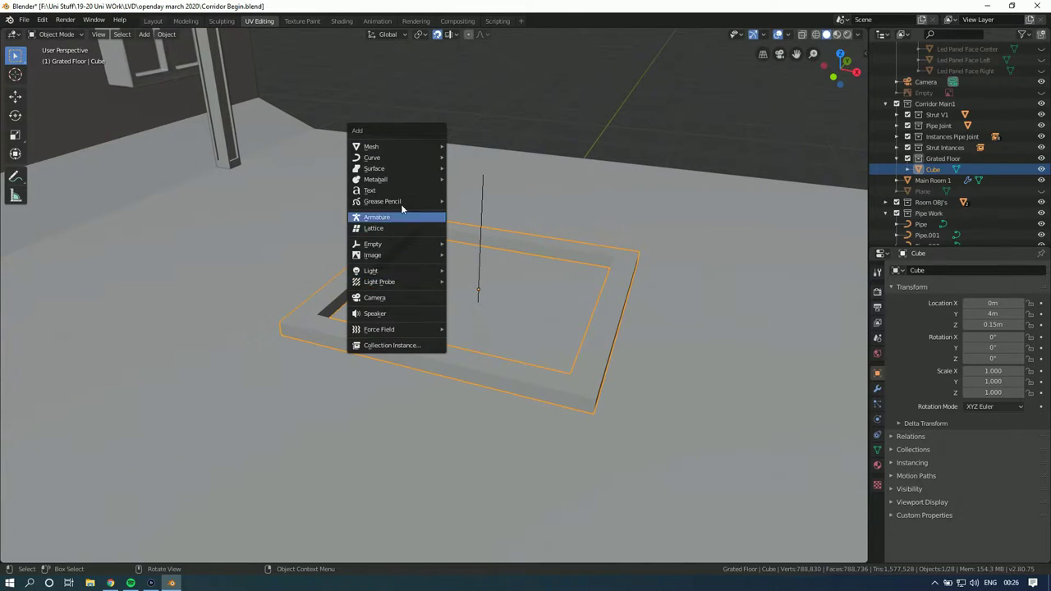
pyautogui.moveTo(398, 148)
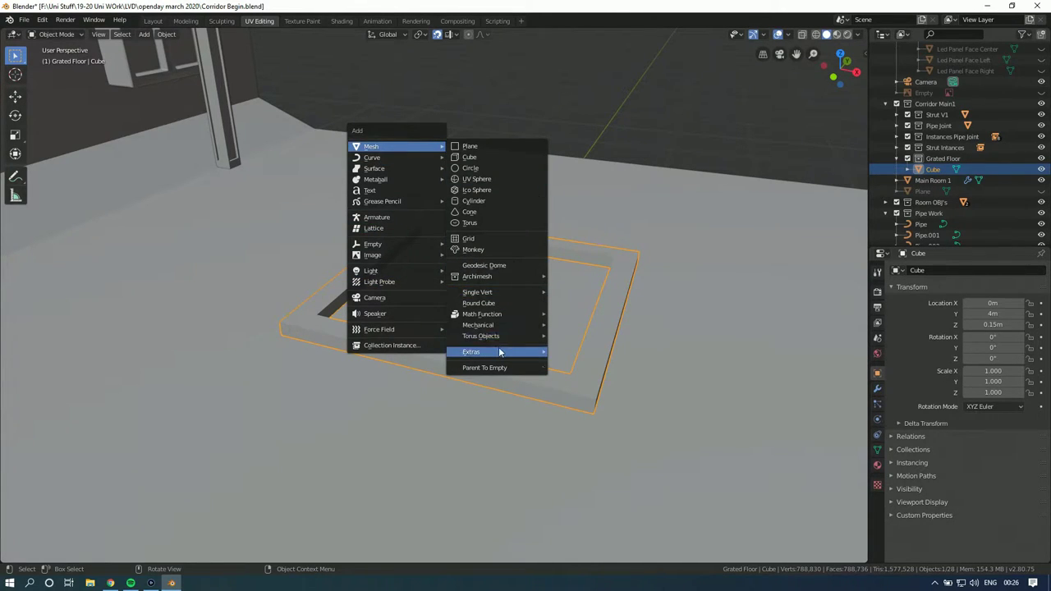
pyautogui.moveTo(499, 351)
pyautogui.moveTo(599, 355)
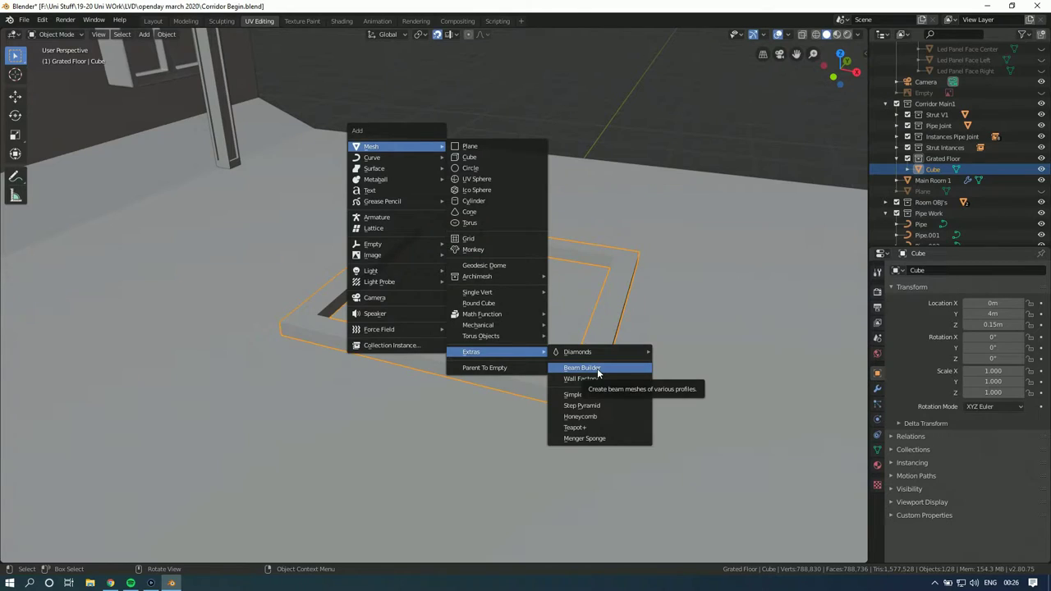
pyautogui.click(603, 417)
# Step: In a wireframe top view, move the honeycomb along Y to 4 m so it is centred on the frame tile
pyautogui.scroll(-8, 450, 358)
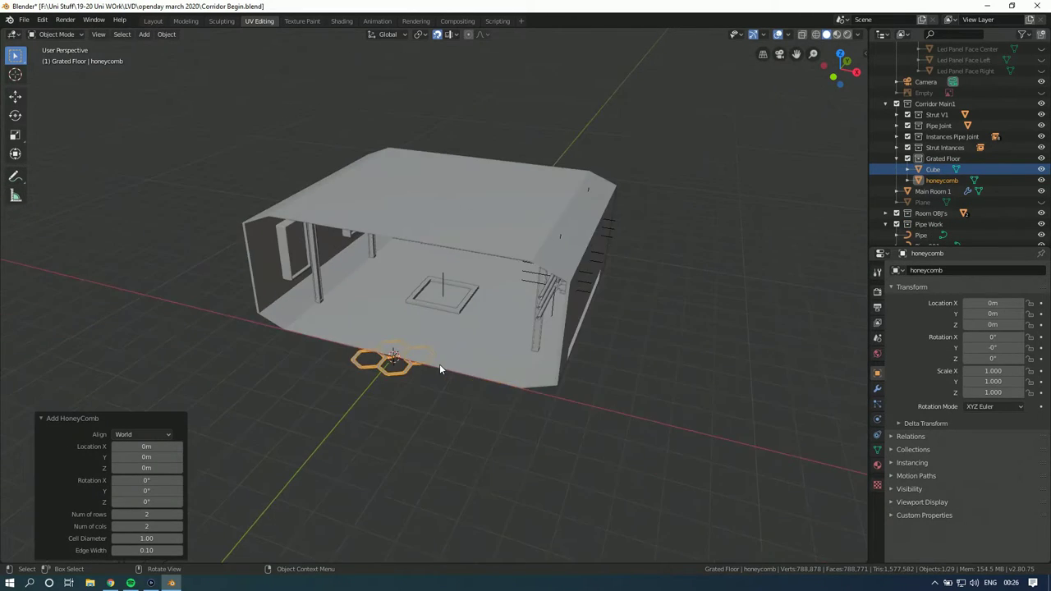
pyautogui.scroll(6, 439, 369)
pyautogui.moveTo(434, 365); pyautogui.dragTo(418, 350, button='middle')
pyautogui.press('KP_7')
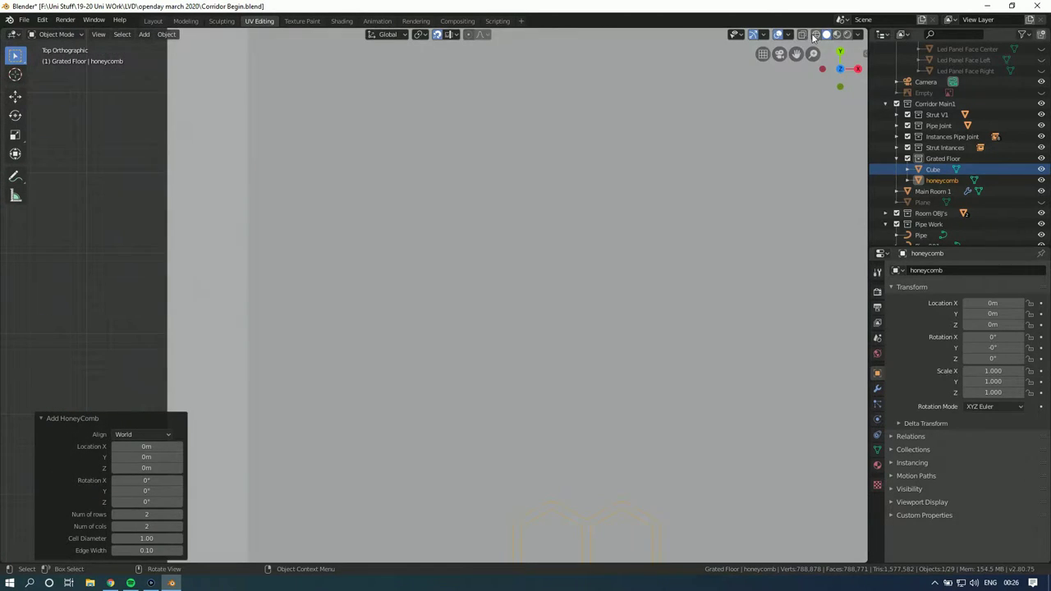
pyautogui.press('g')
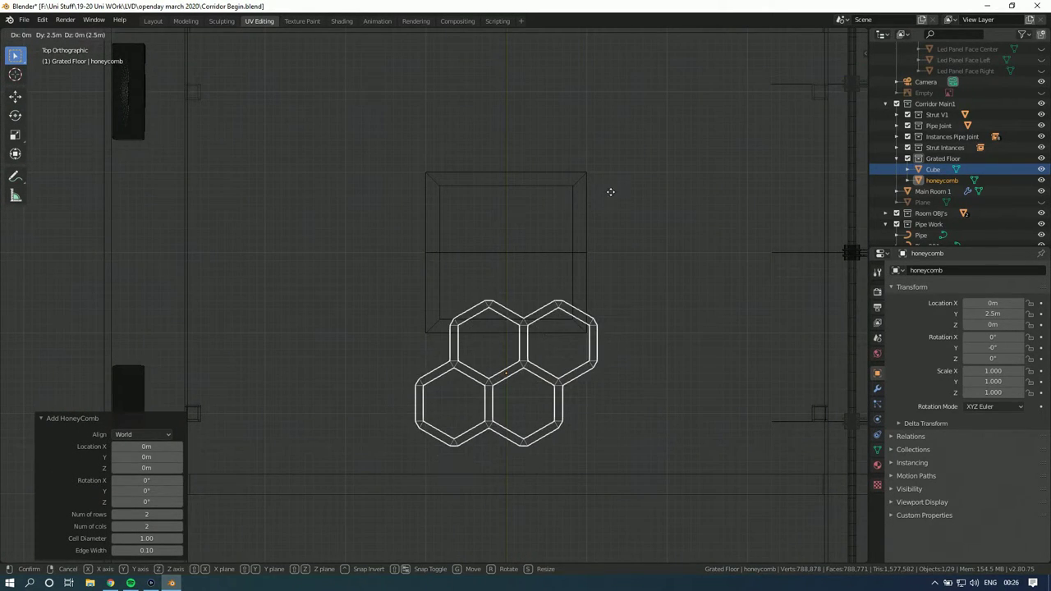
pyautogui.click(610, 204)
pyautogui.press('g')
pyautogui.click(610, 310)
pyautogui.scroll(3, 594, 322)
pyautogui.keyDown('shift'); pyautogui.moveTo(594, 330); pyautogui.dragTo(557, 353, button='middle'); pyautogui.keyUp('shift')
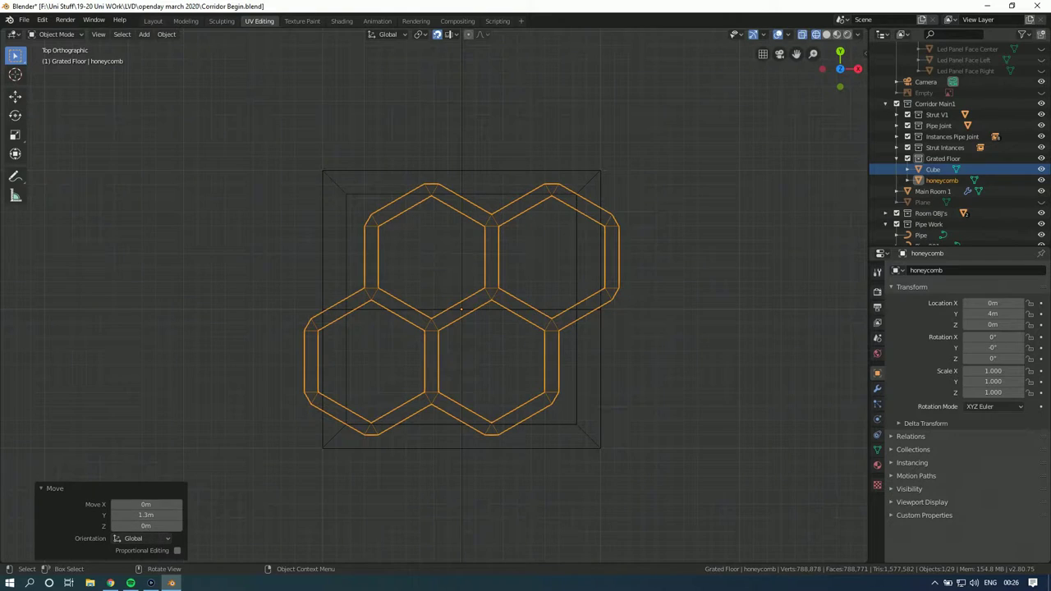
pyautogui.click(111, 583)
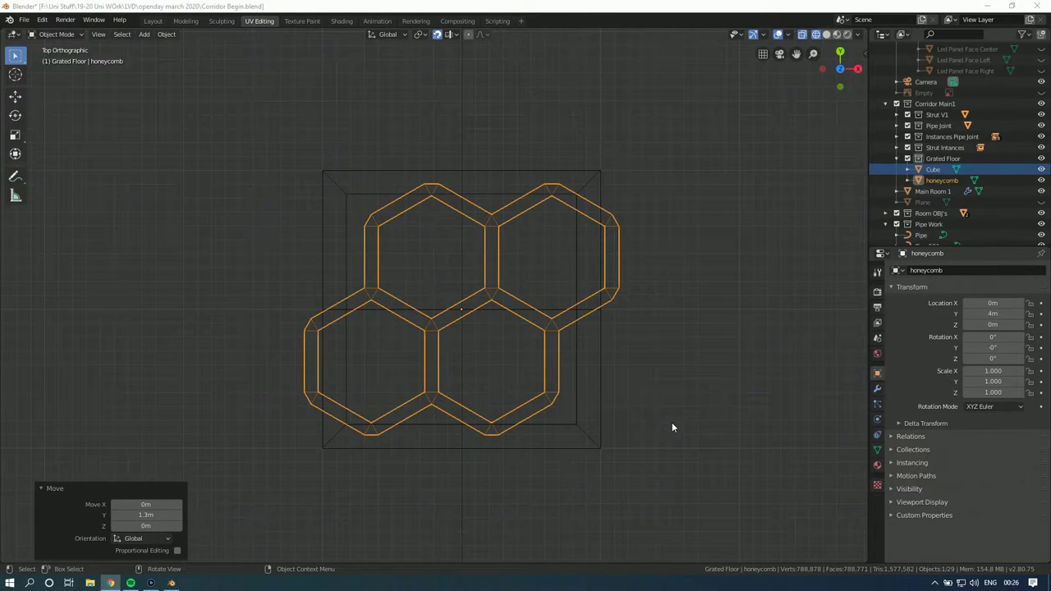
pyautogui.click(877, 403)
pyautogui.click(877, 420)
pyautogui.click(877, 435)
pyautogui.click(877, 450)
pyautogui.click(876, 465)
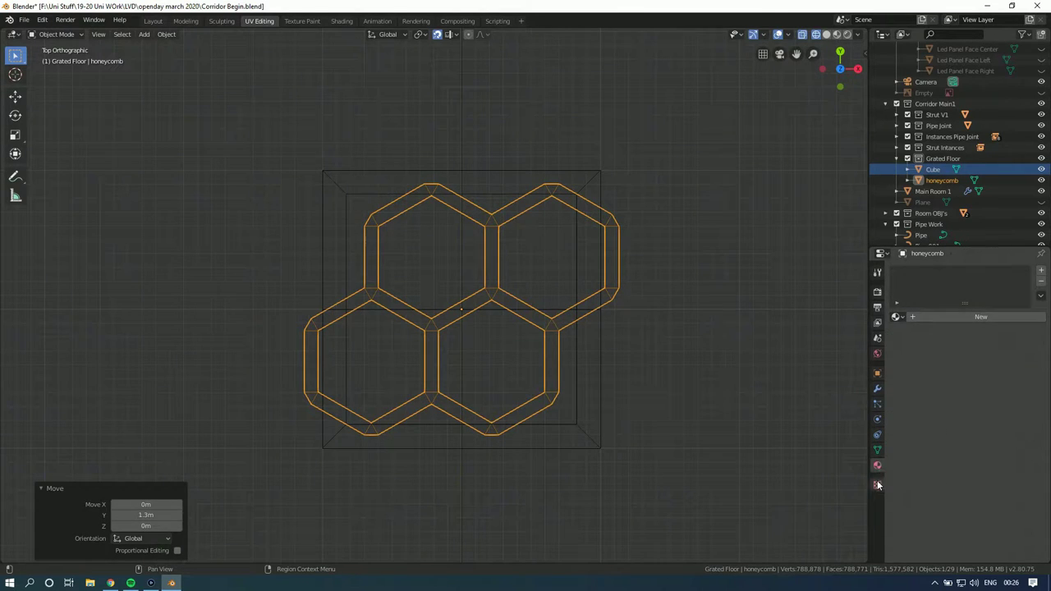
pyautogui.click(876, 373)
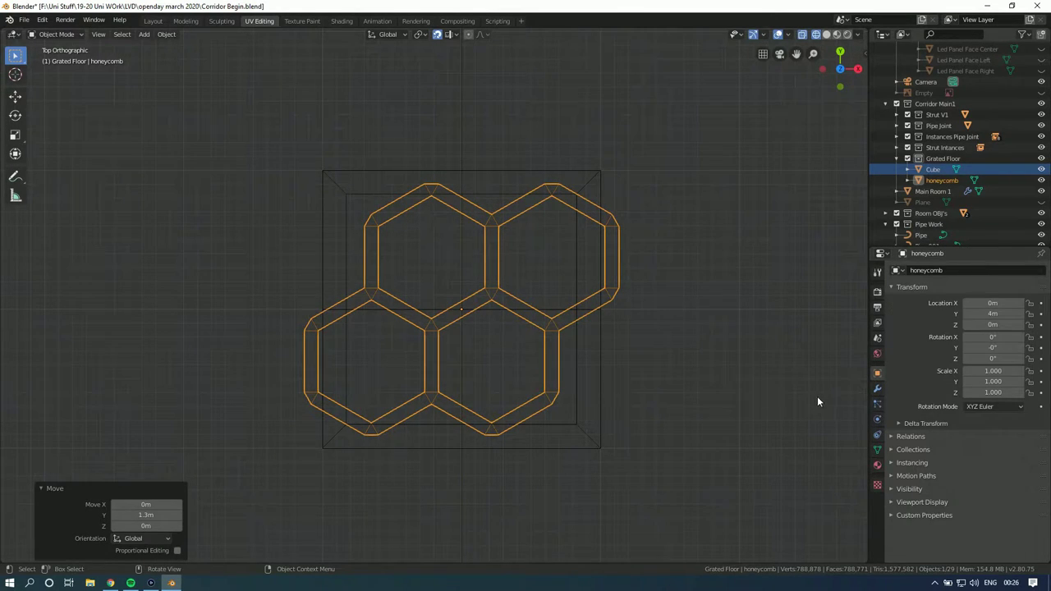
# Step: Scale the honeycomb down uniformly to a scale of about 0.108 at the centre of the frame tile
pyautogui.press('s')
pyautogui.click(585, 397)
pyautogui.scroll(3, 584, 396)
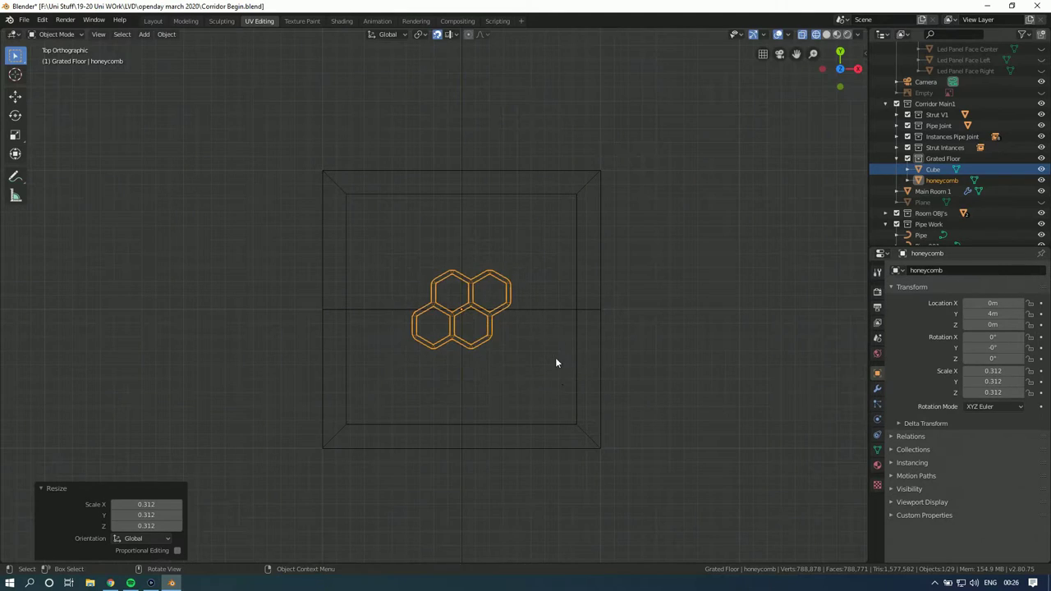
pyautogui.scroll(-2, 585, 396)
pyautogui.press('s')
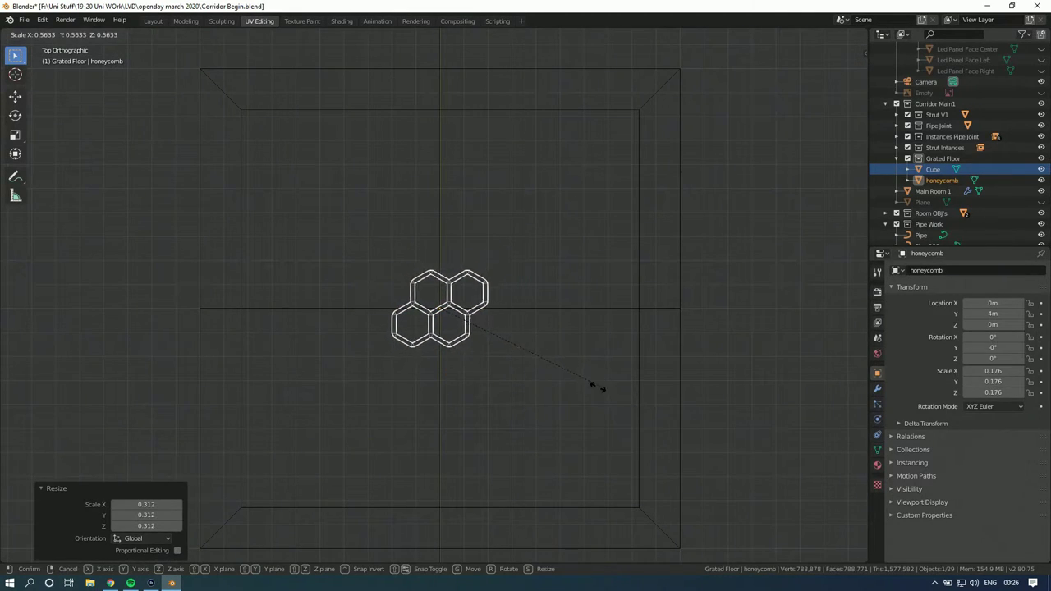
pyautogui.click(534, 370)
# Step: In a solid-shaded front view, raise the honeycomb to Z 0.198 m so it sits just below the frame tile's upper surface
pyautogui.moveTo(512, 403); pyautogui.dragTo(496, 367, button='middle')
pyautogui.press('KP_Decimal')
pyautogui.scroll(-4, 504, 369)
pyautogui.scroll(-4, 496, 361)
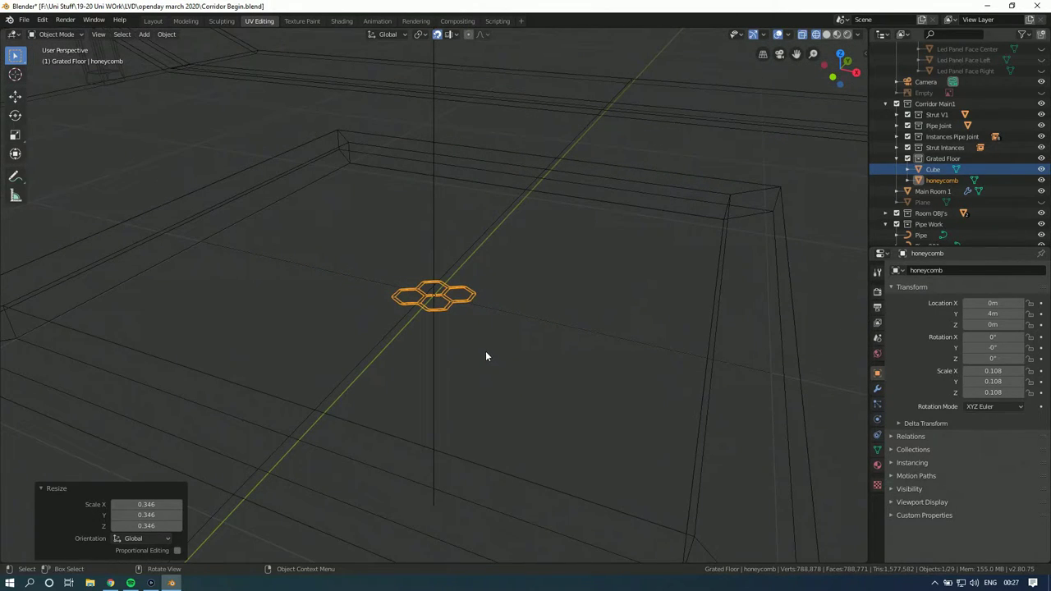
pyautogui.click(826, 33)
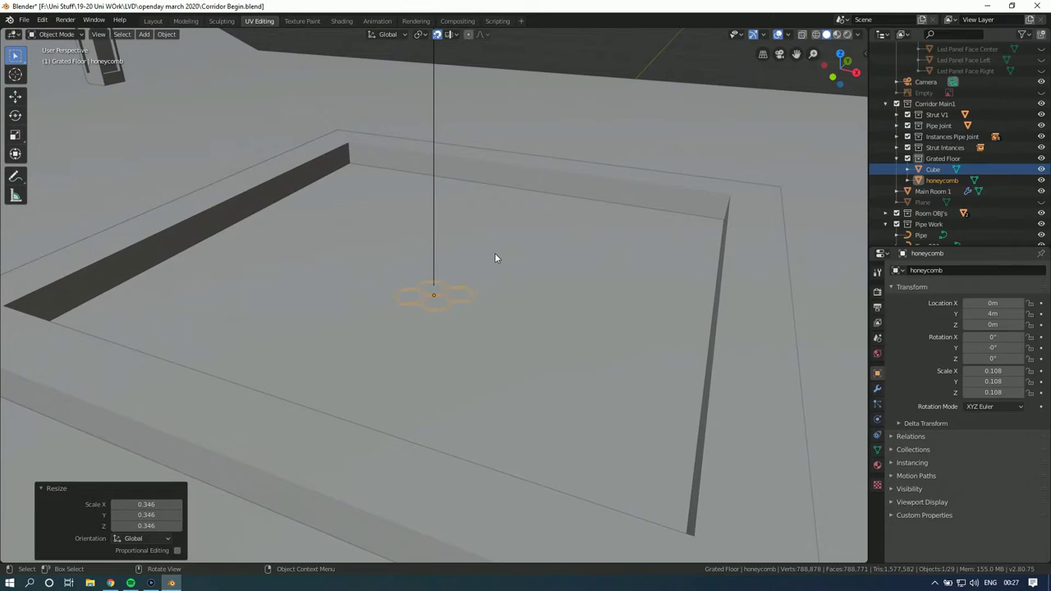
pyautogui.press('KP_1')
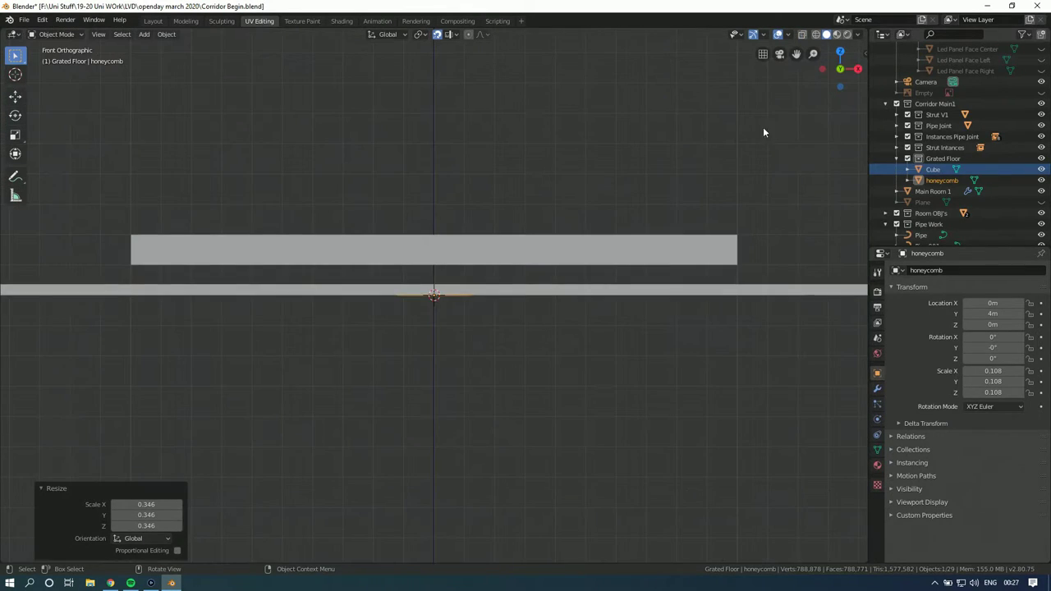
pyautogui.press('g')
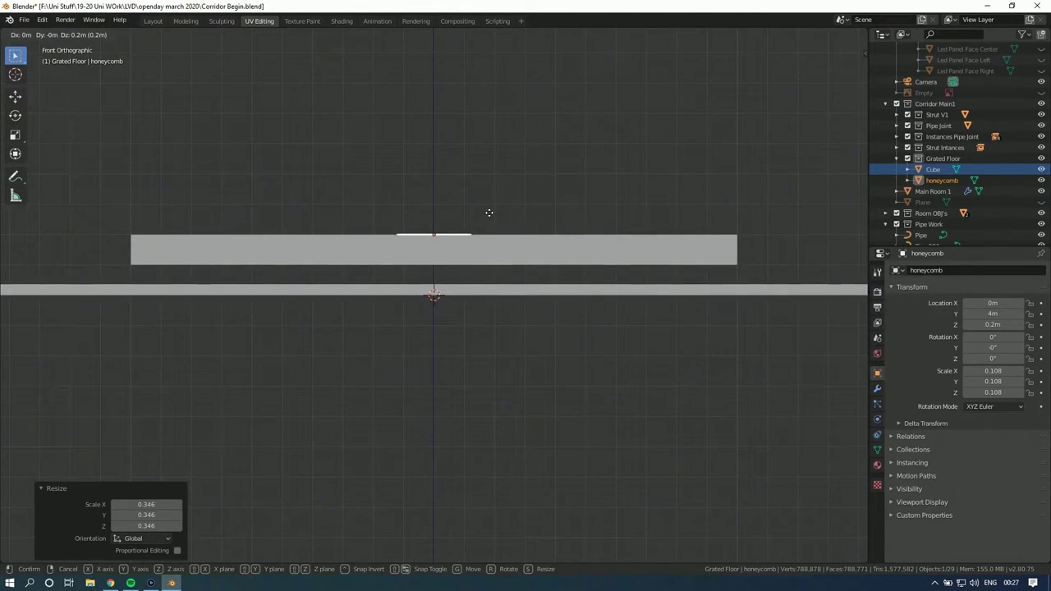
pyautogui.click(488, 212)
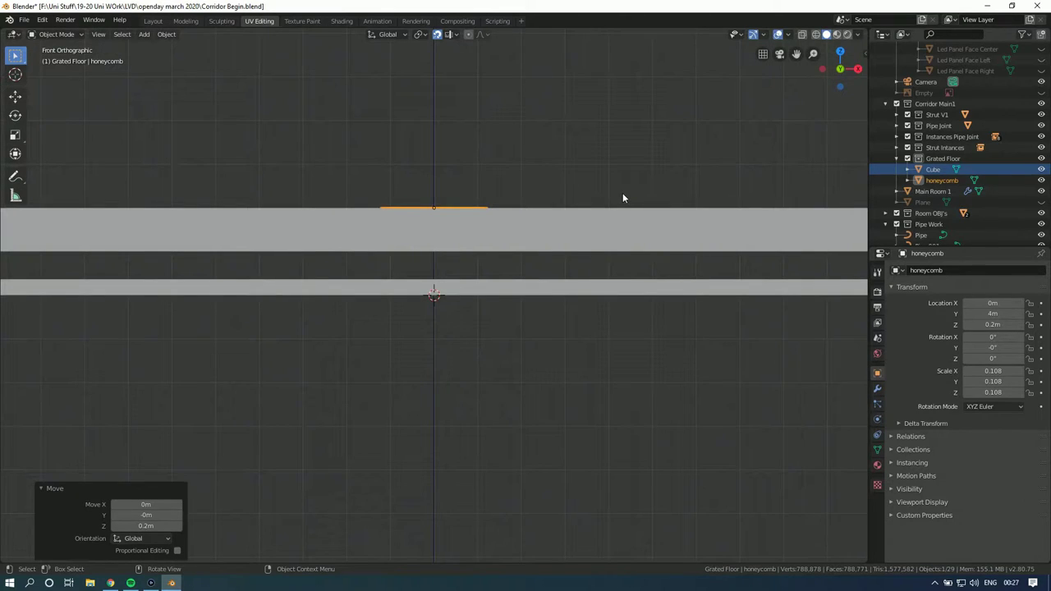
pyautogui.press('g')
pyautogui.click(563, 208)
pyautogui.moveTo(563, 209); pyautogui.dragTo(494, 246, button='middle')
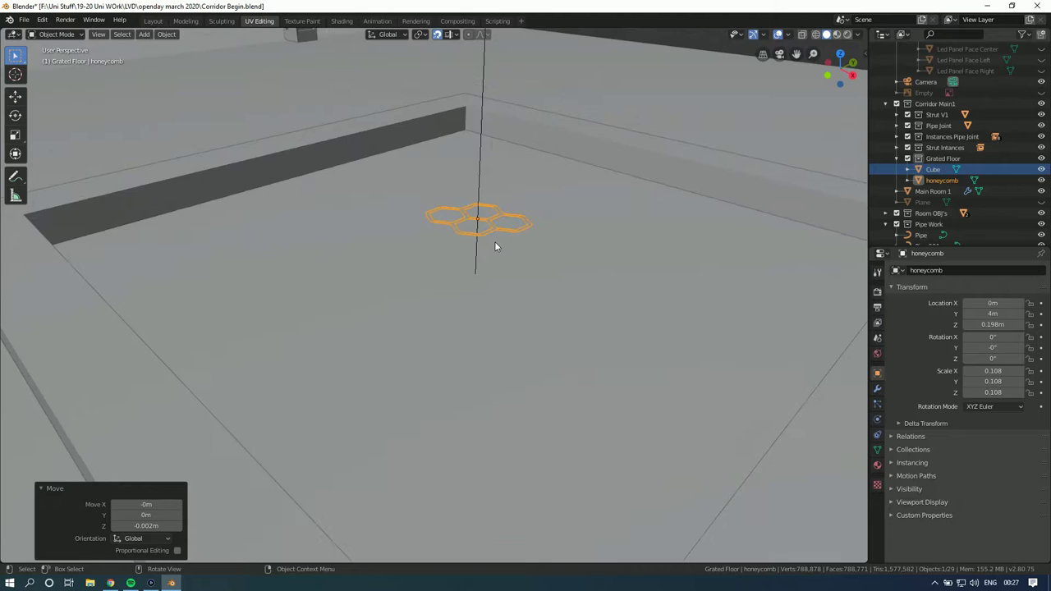
pyautogui.scroll(-2, 496, 246)
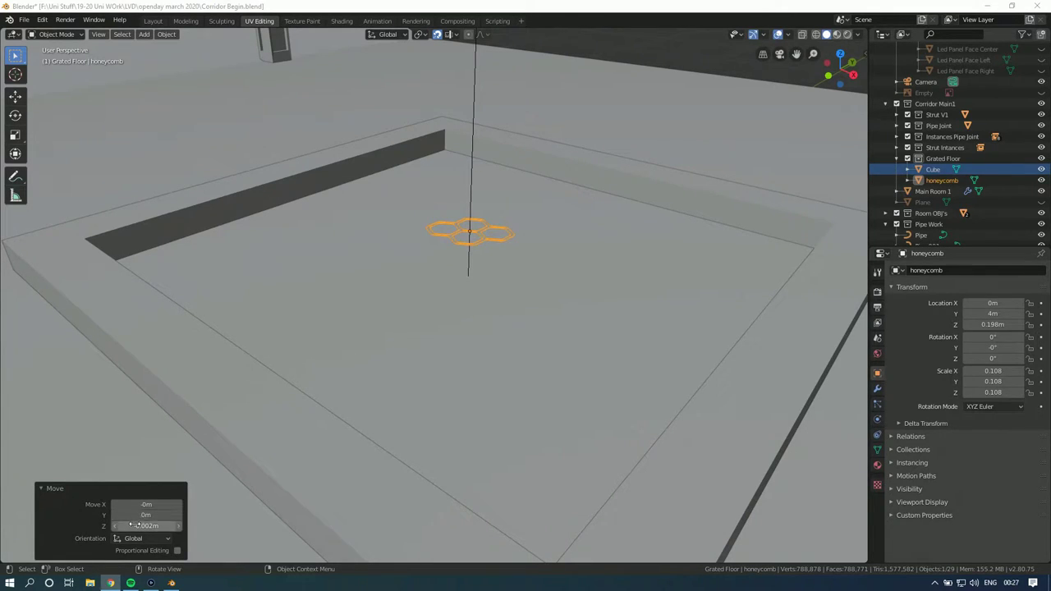
# Step: Examine the honeycomb's mesh data, constraint, physics, particle and object properties for its original row and column settings
pyautogui.click(941, 180)
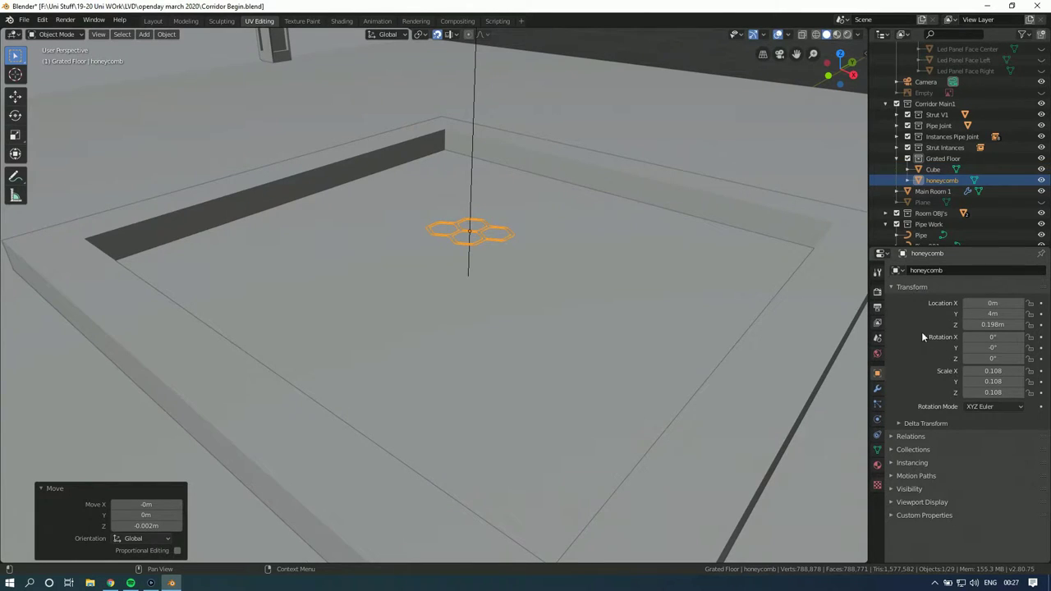
pyautogui.click(876, 465)
pyautogui.click(877, 449)
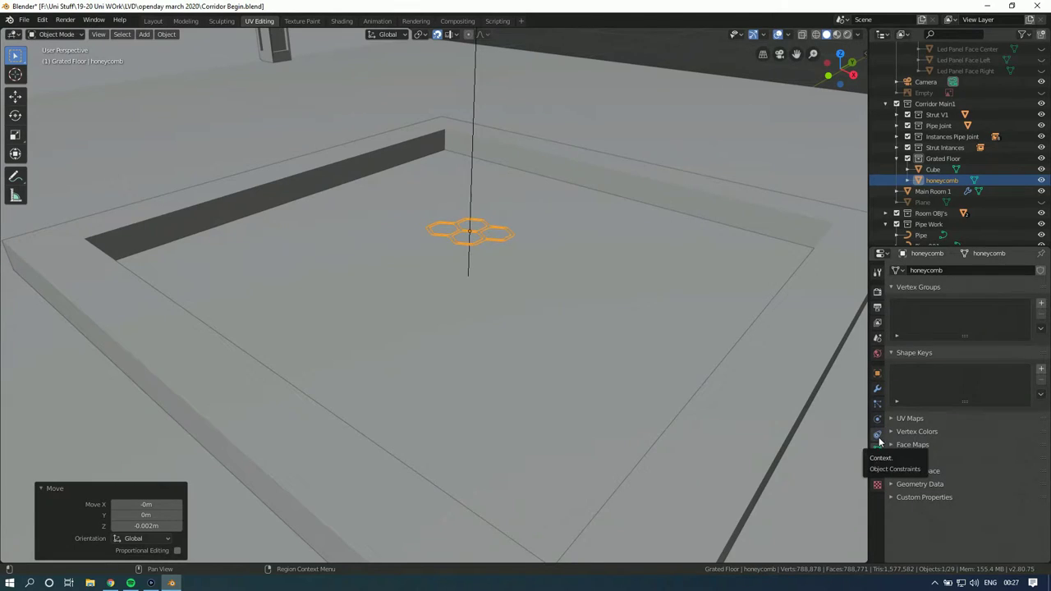
pyautogui.click(926, 484)
pyautogui.click(930, 473)
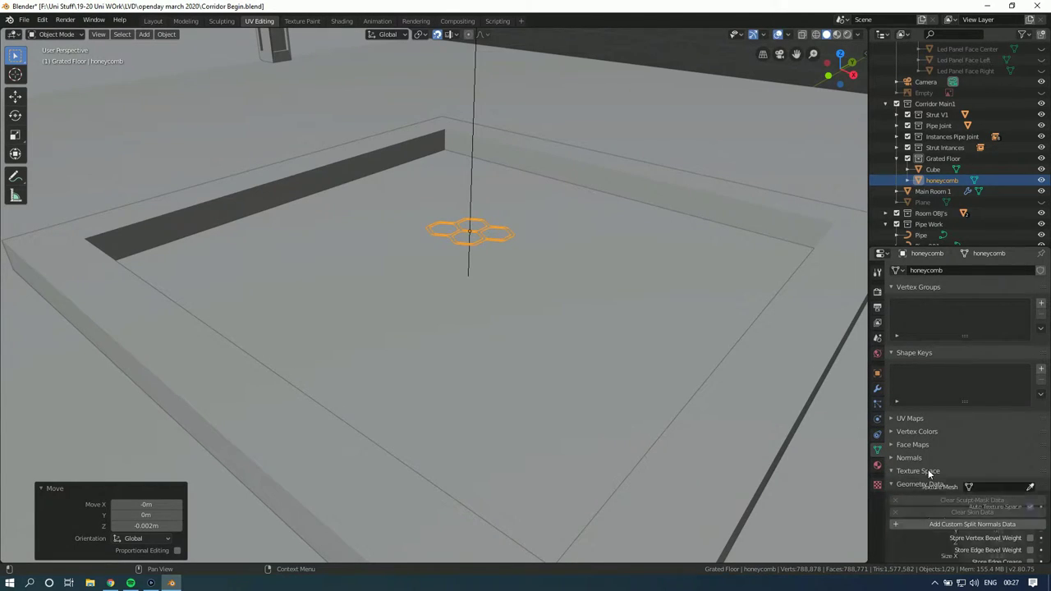
pyautogui.click(919, 457)
pyautogui.click(876, 434)
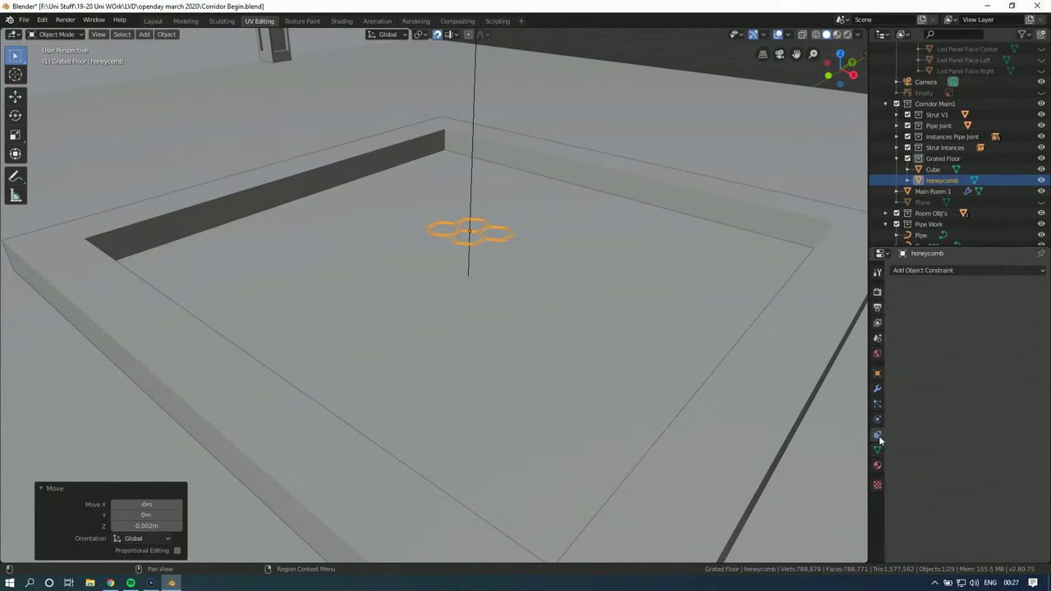
pyautogui.click(877, 419)
pyautogui.click(878, 404)
pyautogui.click(877, 372)
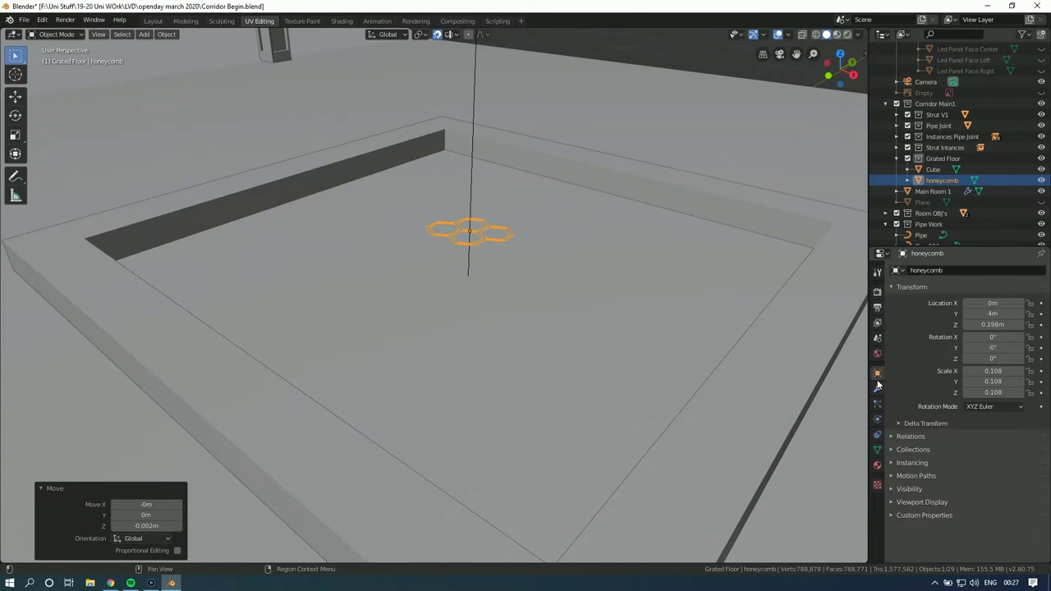
pyautogui.click(917, 461)
pyautogui.click(916, 462)
pyautogui.click(917, 450)
pyautogui.click(917, 450)
pyautogui.click(916, 438)
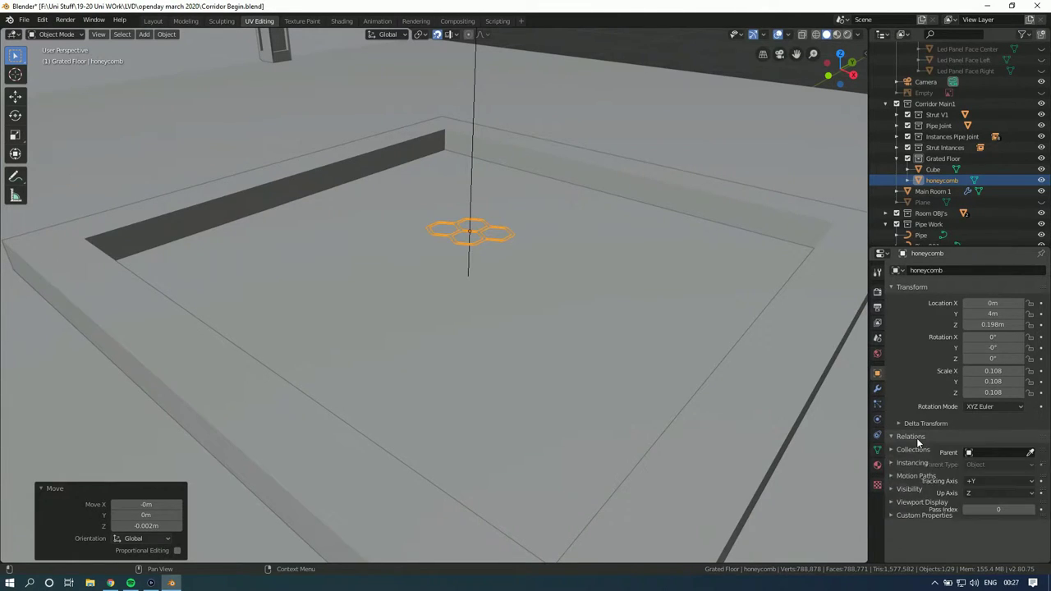
pyautogui.click(916, 438)
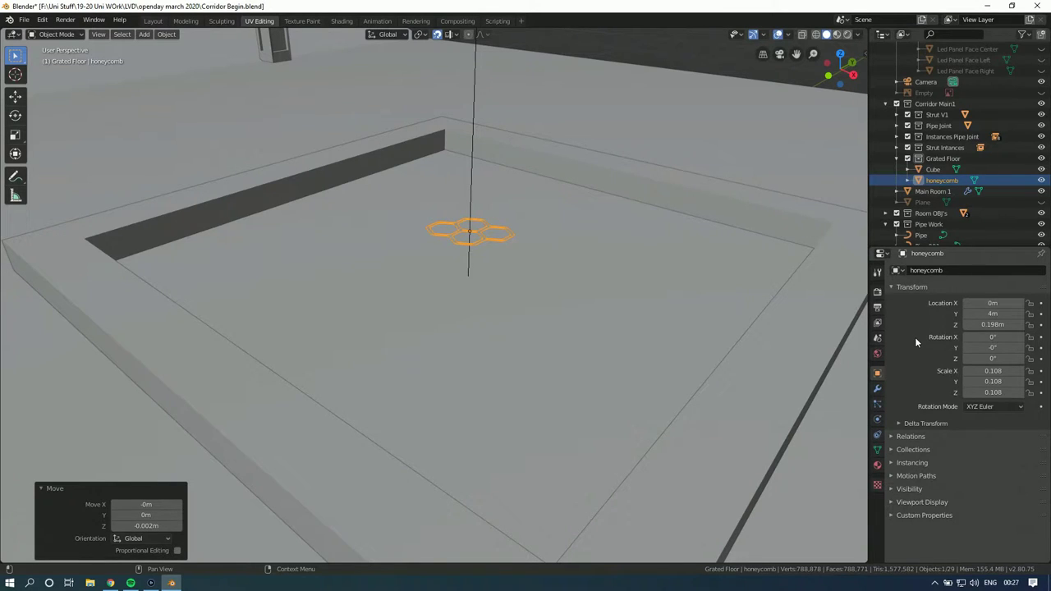
# Step: Enter Edit Mode on the honeycomb and check its mesh data, modifier and object properties again for generation settings
pyautogui.press('Tab')
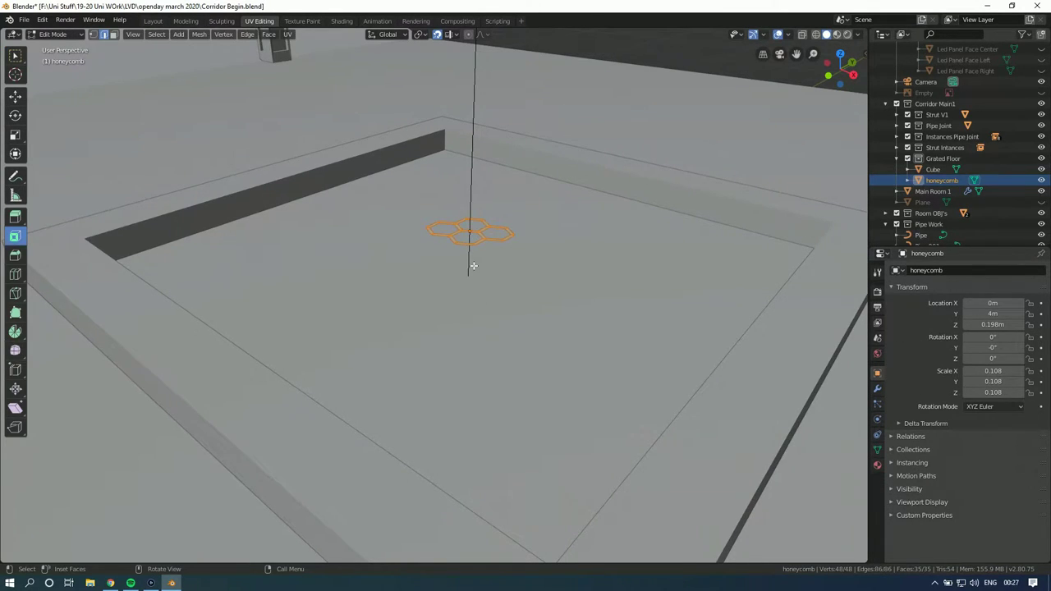
pyautogui.scroll(3, 471, 270)
pyautogui.moveTo(483, 273); pyautogui.dragTo(503, 252, button='middle')
pyautogui.scroll(-2, 495, 258)
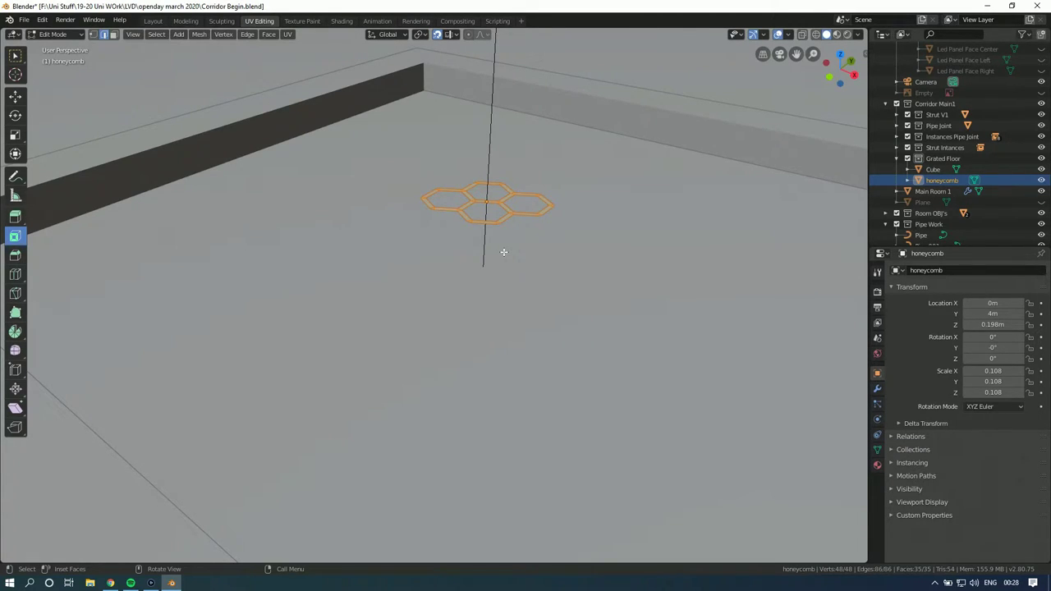
pyautogui.click(877, 450)
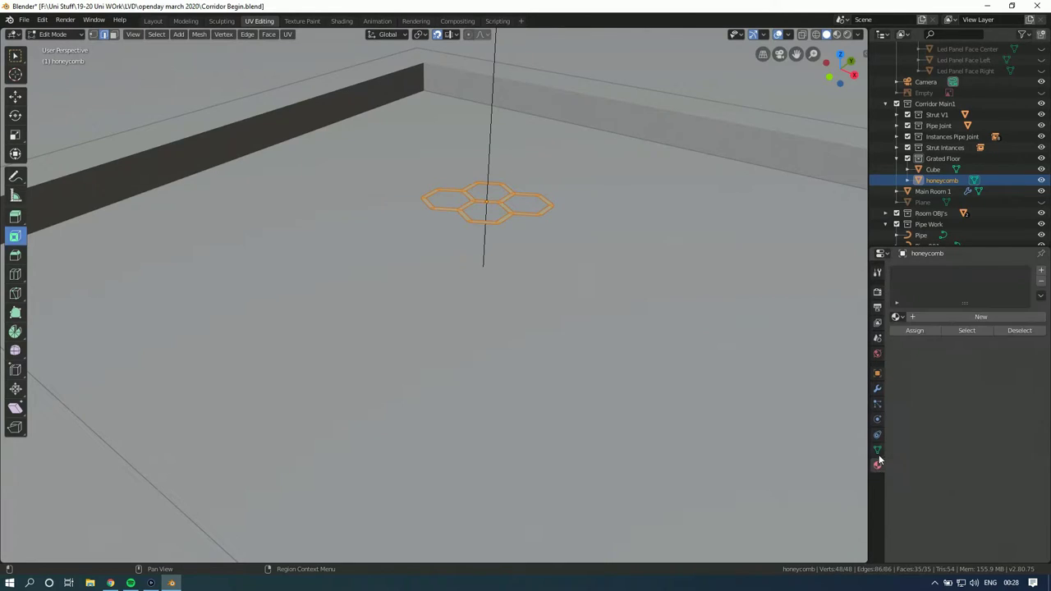
pyautogui.scroll(-5, 971, 428)
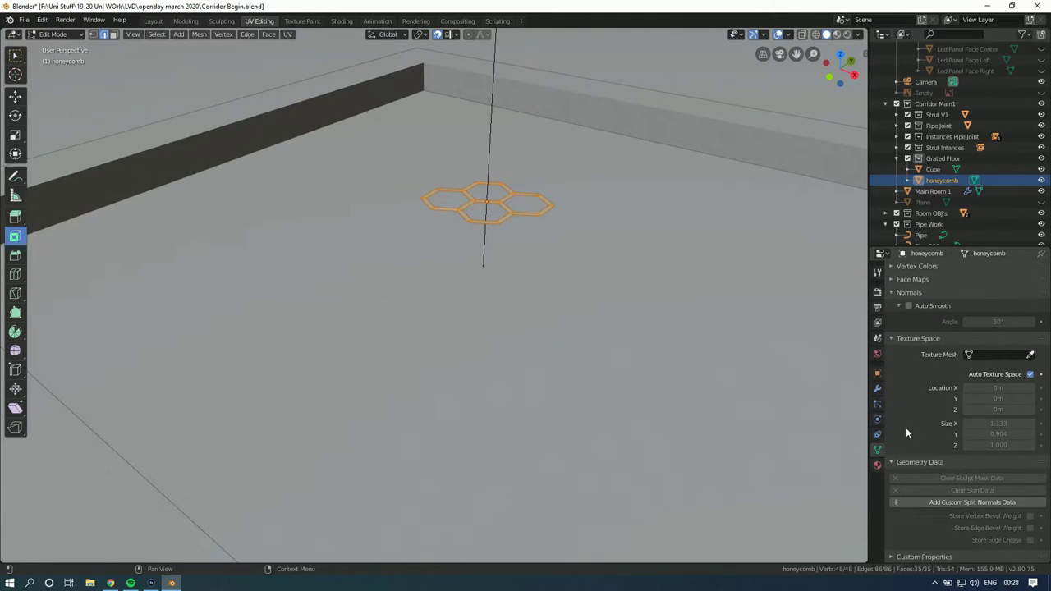
pyautogui.scroll(3, 924, 427)
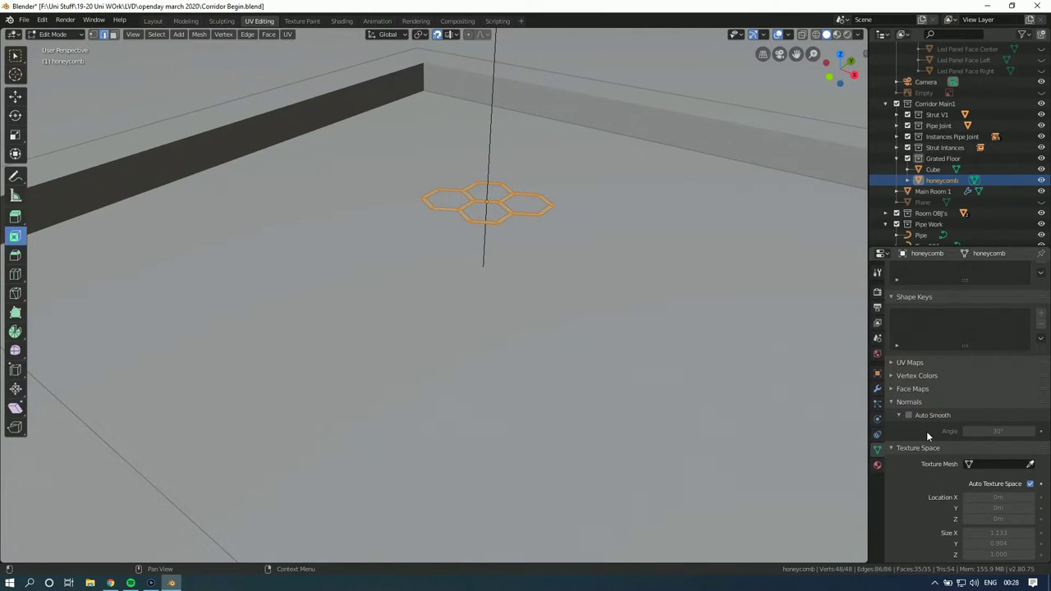
pyautogui.click(877, 420)
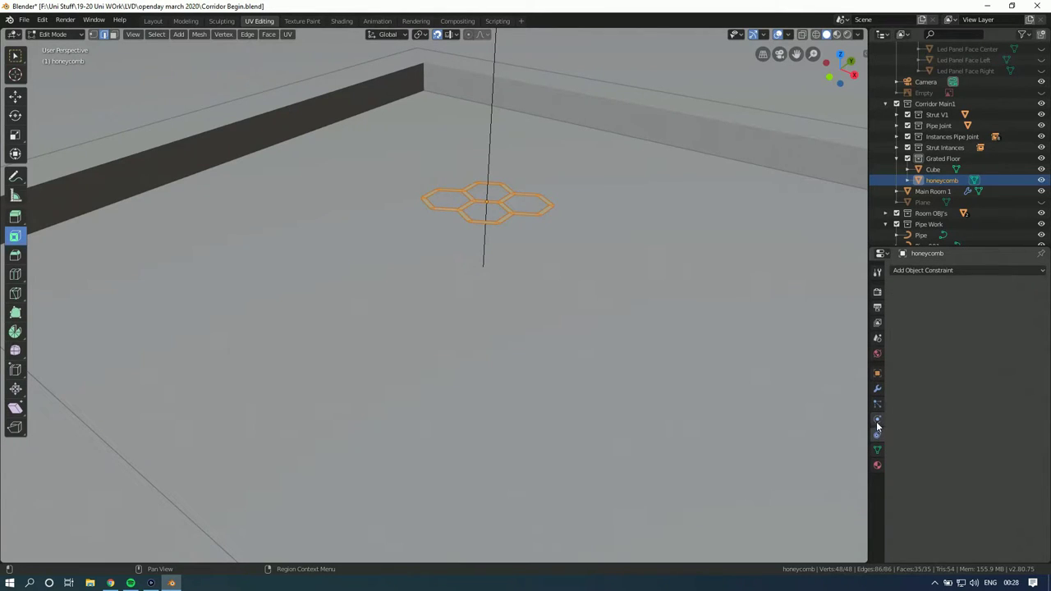
pyautogui.click(877, 420)
pyautogui.click(877, 404)
pyautogui.click(878, 392)
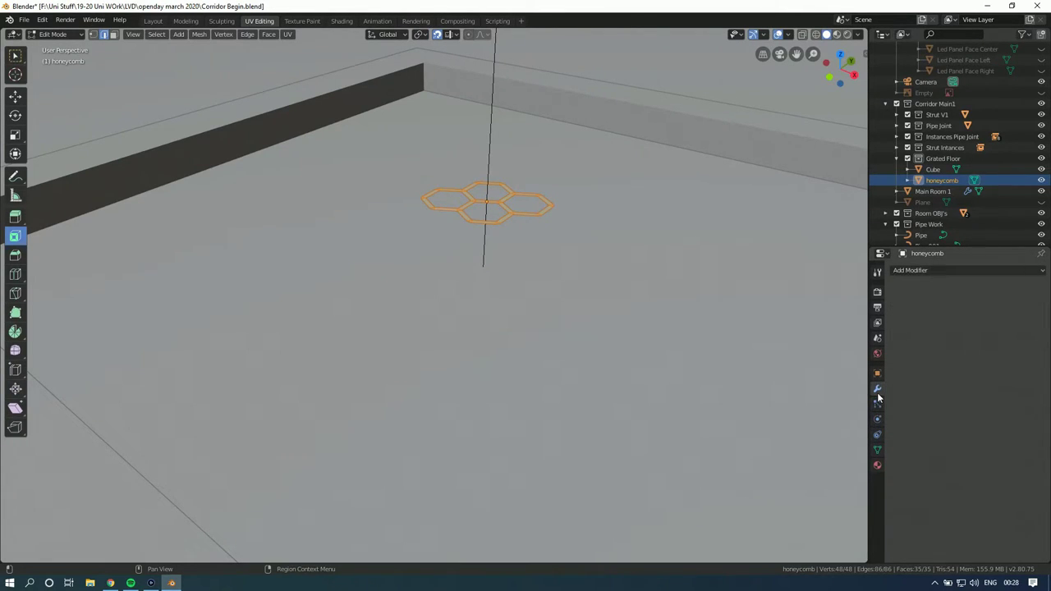
pyautogui.click(877, 373)
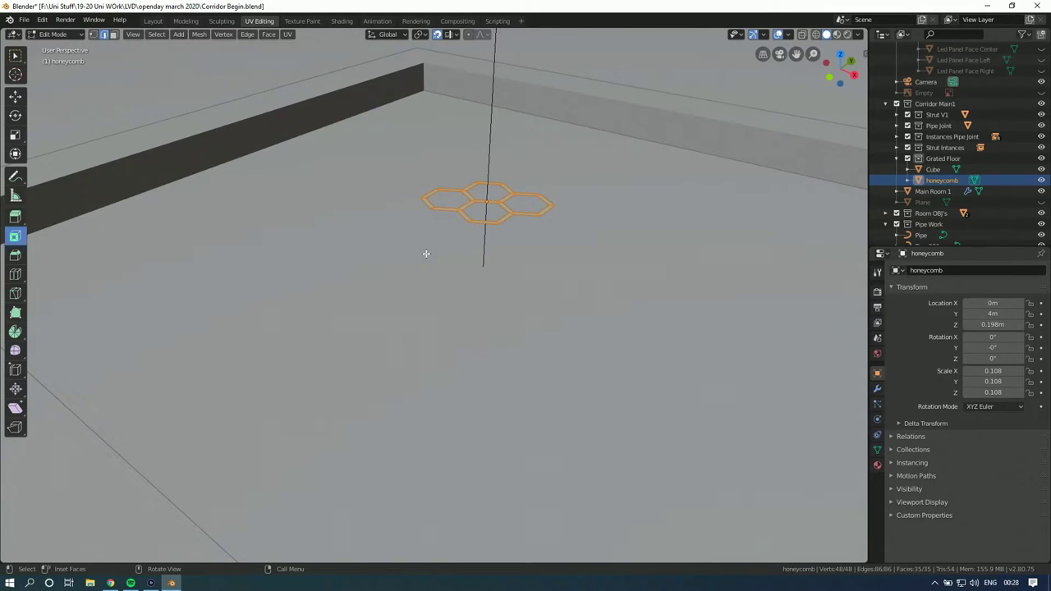
# Step: Try to extend the honeycomb by duplicating all of its cells sideways along X in Edit Mode
pyautogui.moveTo(426, 246); pyautogui.dragTo(434, 272, button='middle')
pyautogui.scroll(5, 434, 271)
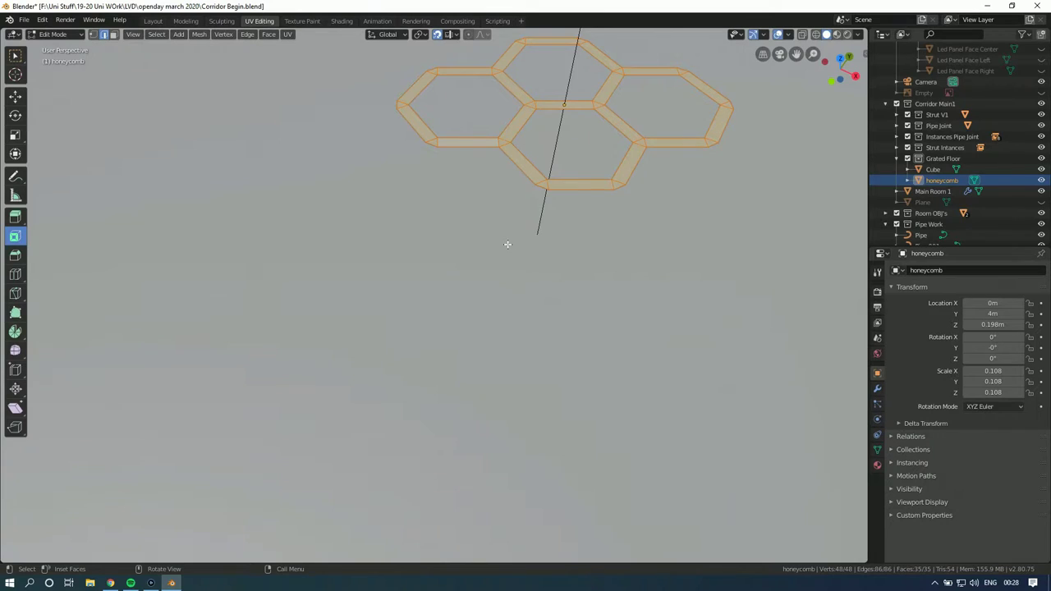
pyautogui.scroll(-1, 507, 243)
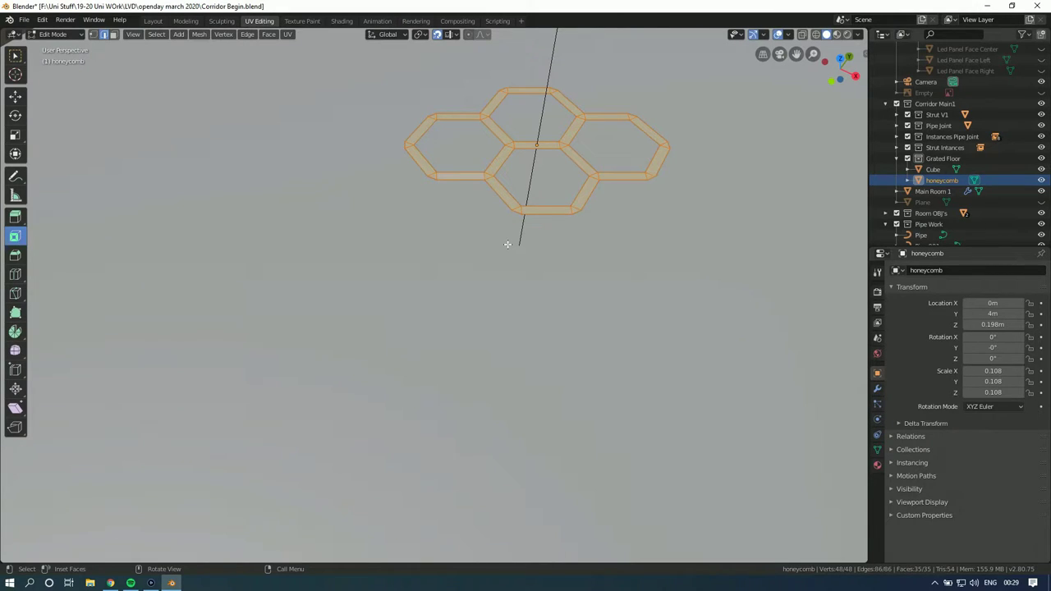
pyautogui.scroll(-4, 507, 244)
pyautogui.hotkey('alt', 'a')
pyautogui.press('a')
pyautogui.scroll(2, 461, 224)
pyautogui.scroll(-3, 474, 222)
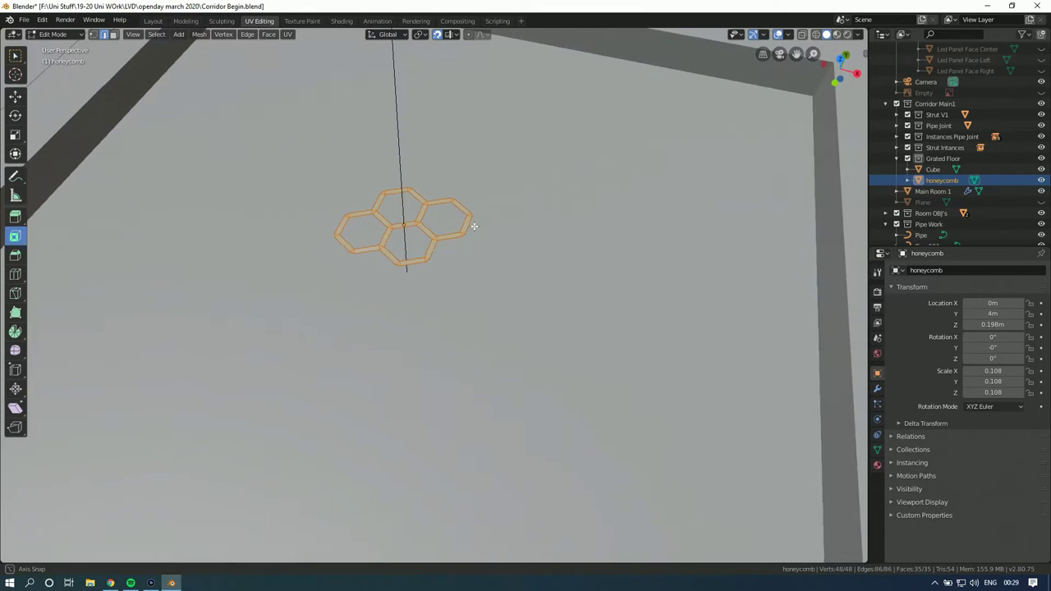
pyautogui.moveTo(428, 227); pyautogui.dragTo(450, 250, button='middle')
pyautogui.scroll(3, 436, 239)
pyautogui.scroll(4, 444, 240)
pyautogui.hotkey('shift', 'd')
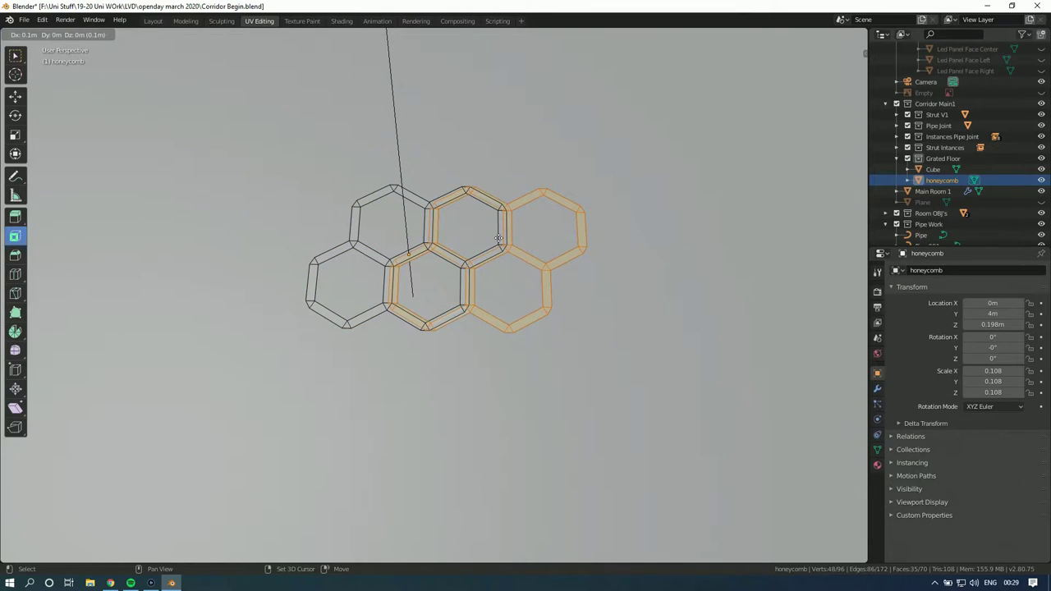
pyautogui.press('Escape')
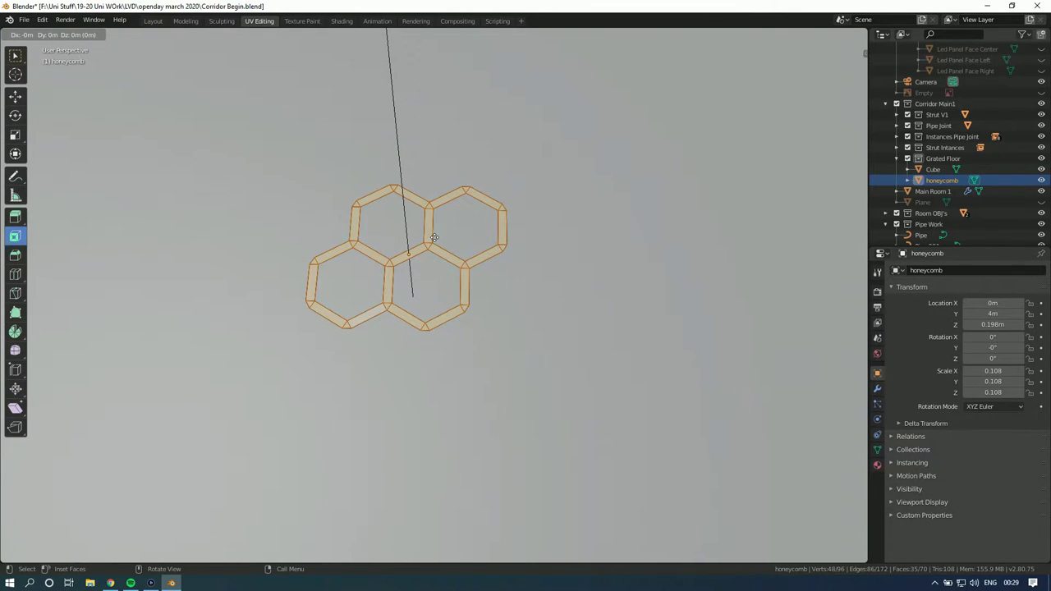
# Step: Leave Edit Mode and delete the whole honeycomb object from the Grated Floor collection
pyautogui.press('x')
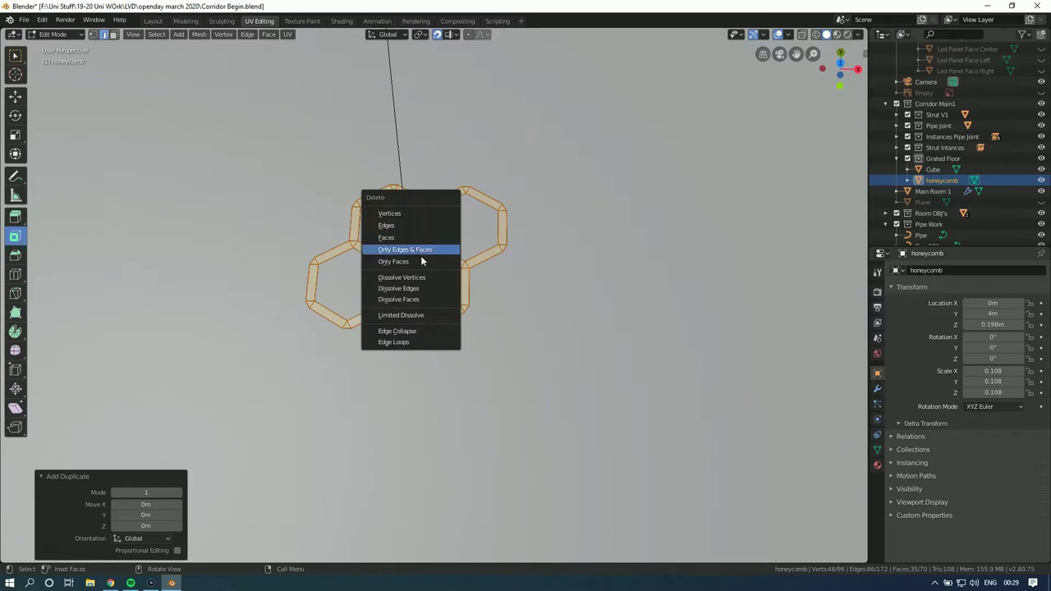
pyautogui.press('Tab')
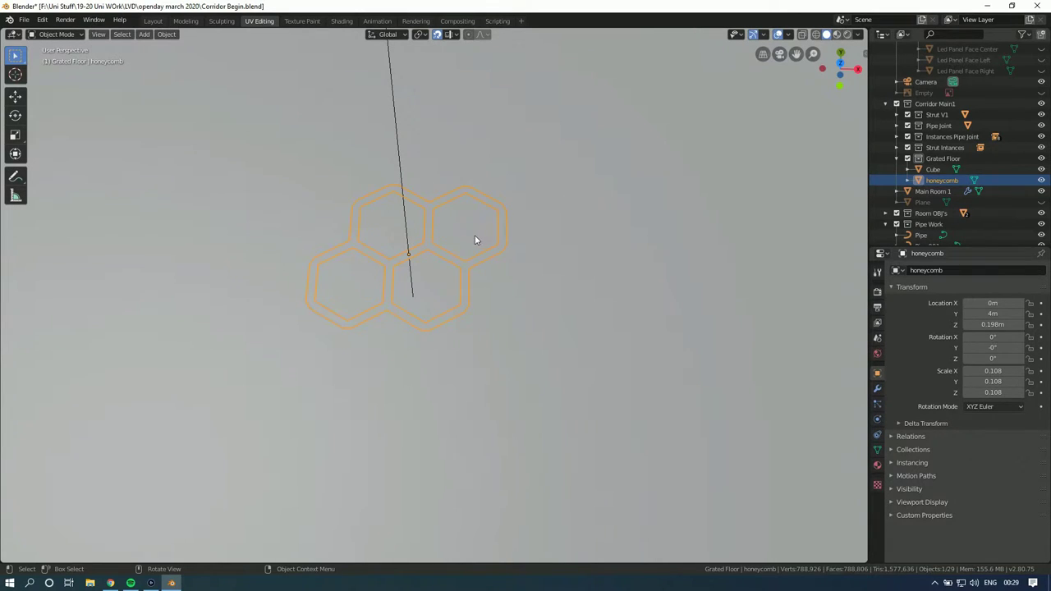
pyautogui.press('Delete')
pyautogui.scroll(-4, 468, 247)
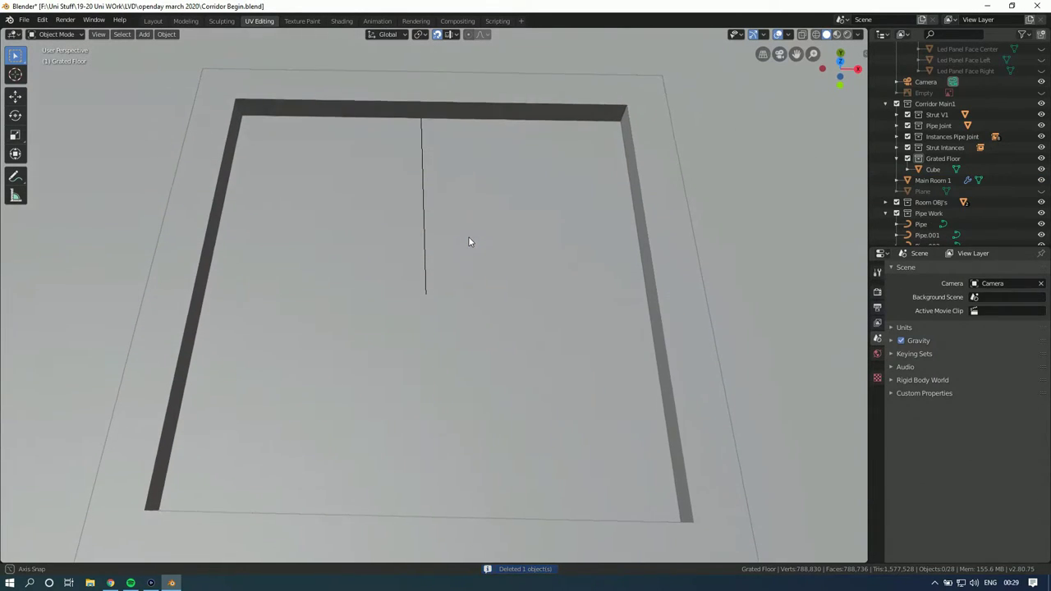
pyautogui.scroll(-3, 465, 243)
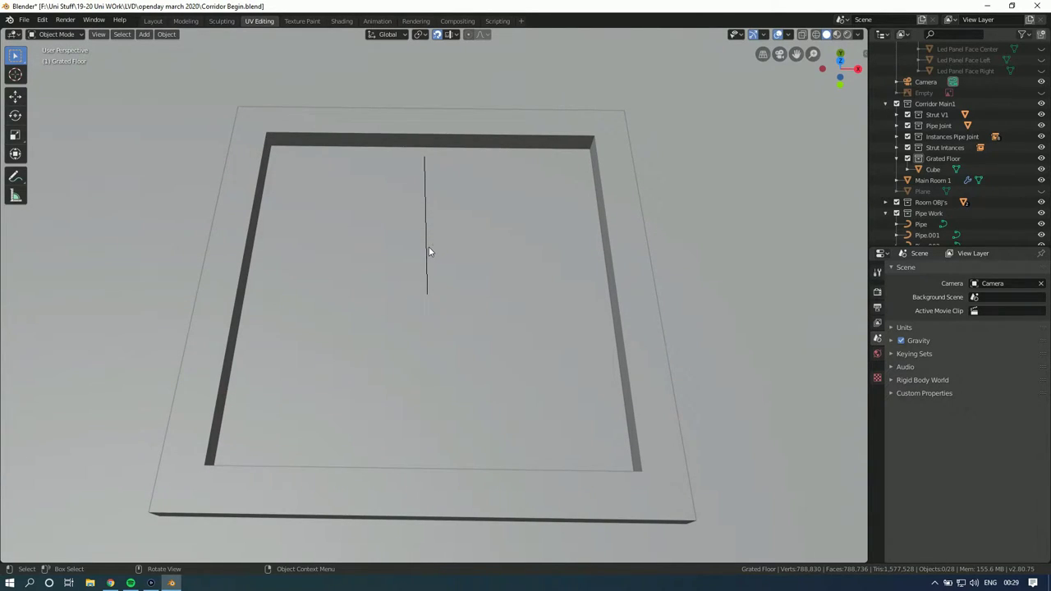
# Step: Add a fresh Honeycomb mesh from the extra objects at the world origin
pyautogui.hotkey('shift', 'a')
pyautogui.moveTo(429, 248)
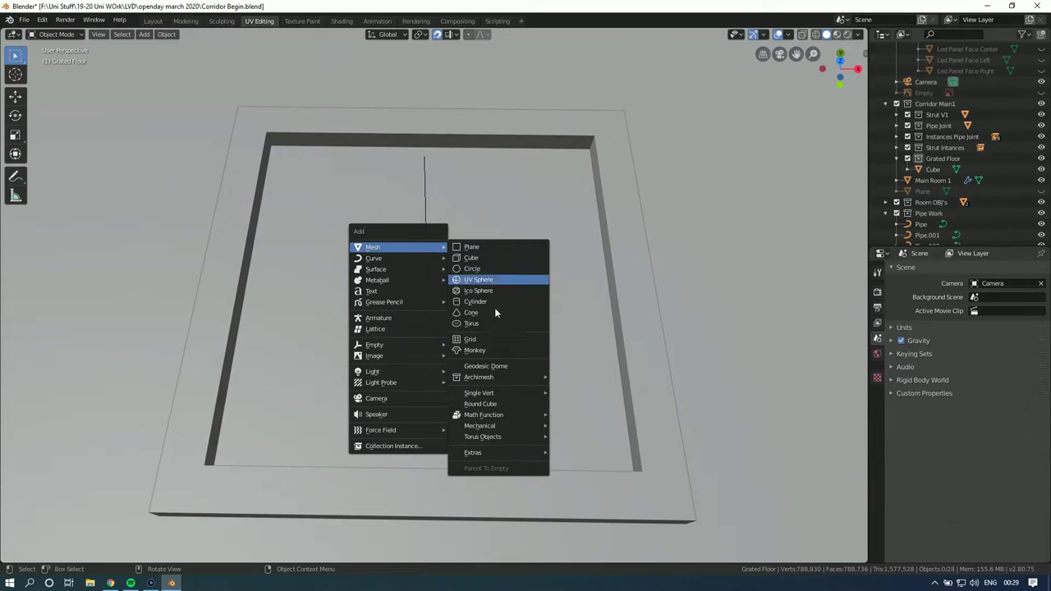
pyautogui.moveTo(498, 439)
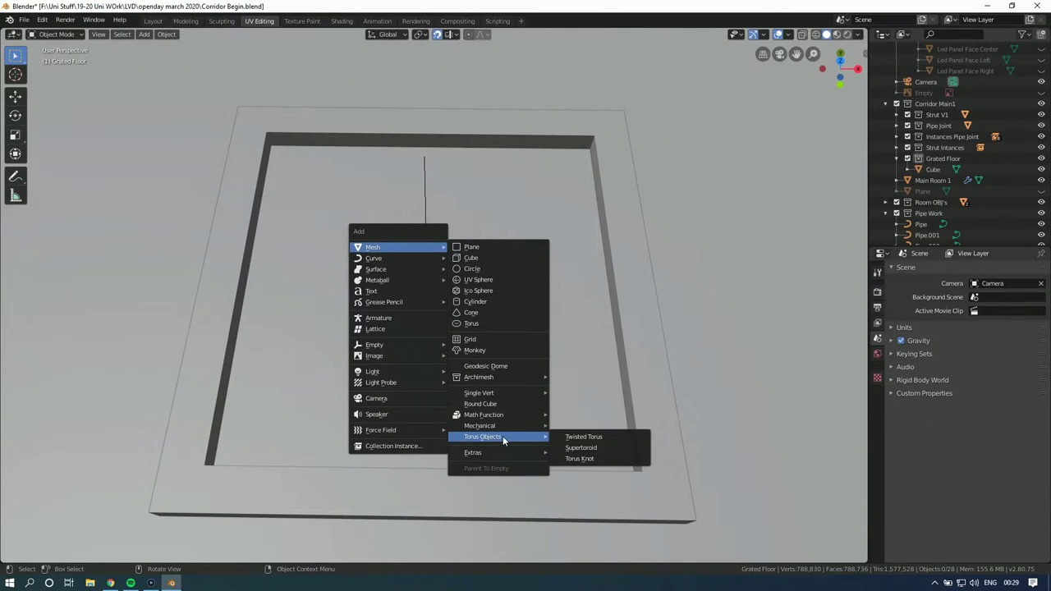
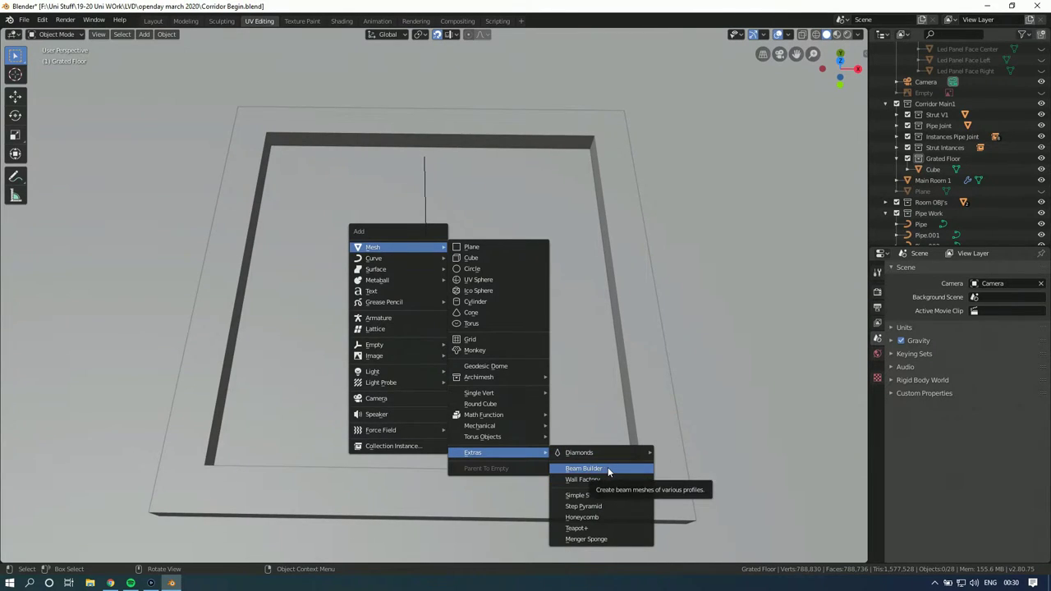
pyautogui.click(607, 518)
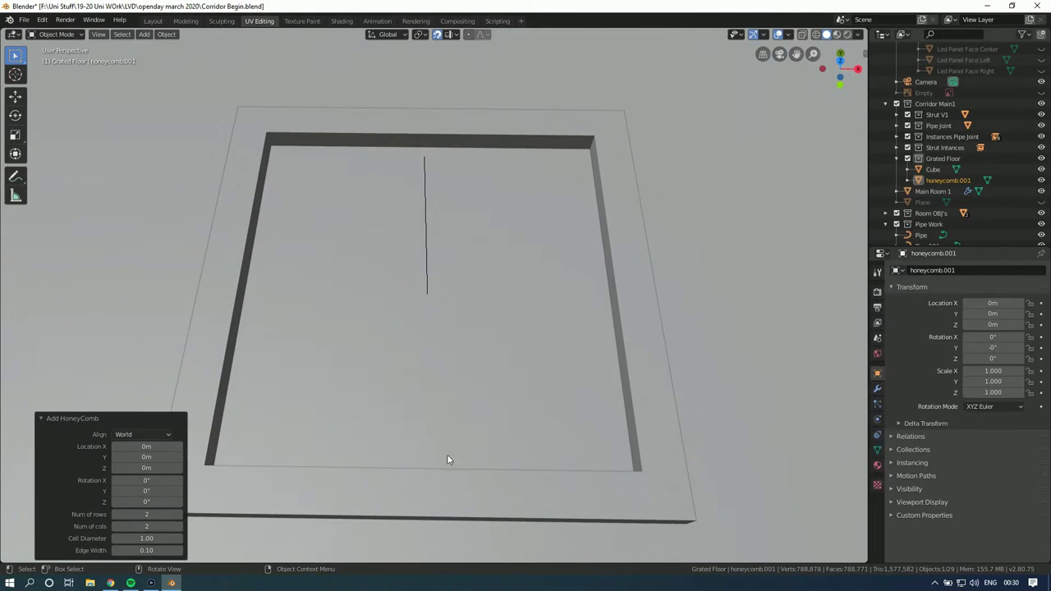
# Step: Try scaling the new honeycomb uniformly to about 0.3, then undo the resize
pyautogui.press('KP_Decimal')
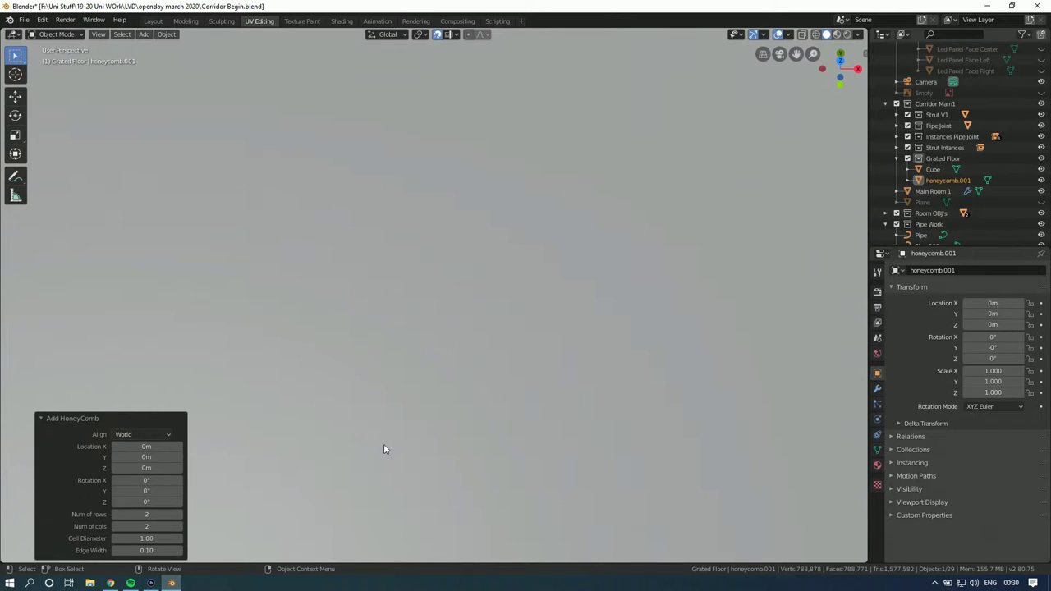
pyautogui.scroll(-6, 401, 366)
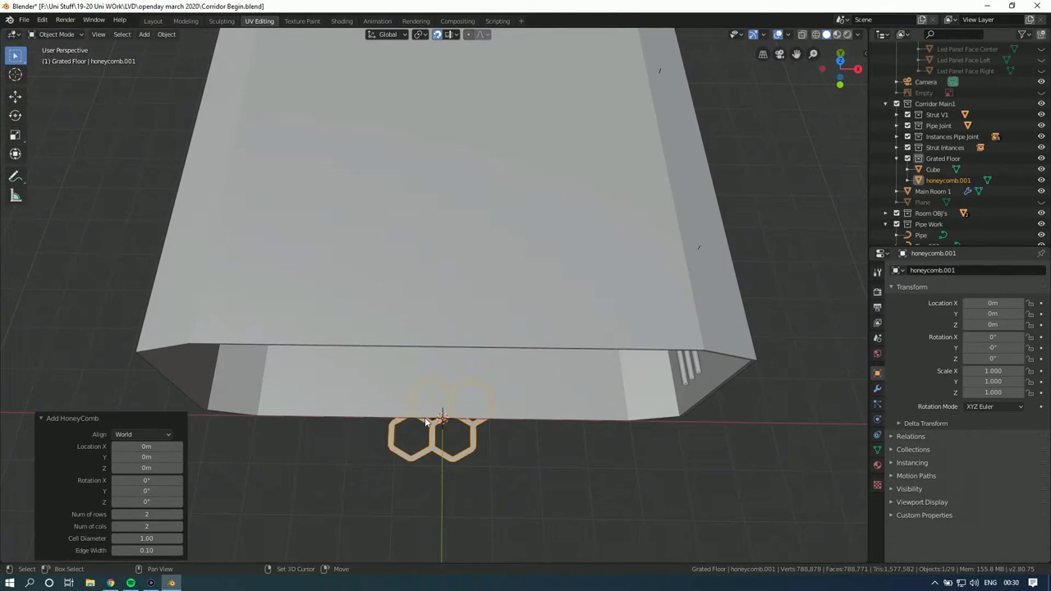
pyautogui.scroll(5, 426, 421)
pyautogui.press('s')
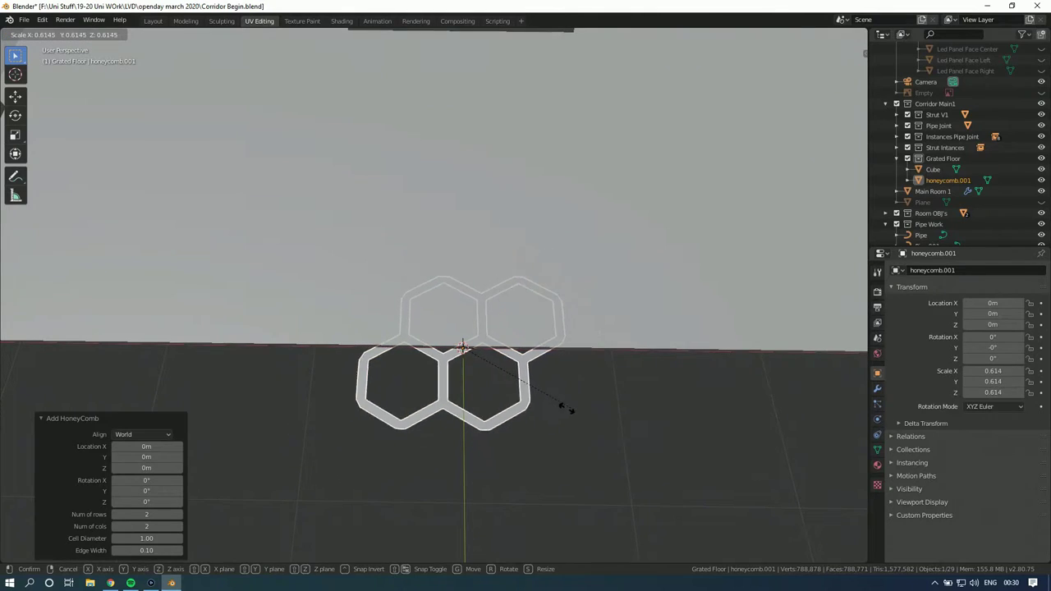
pyautogui.click(514, 381)
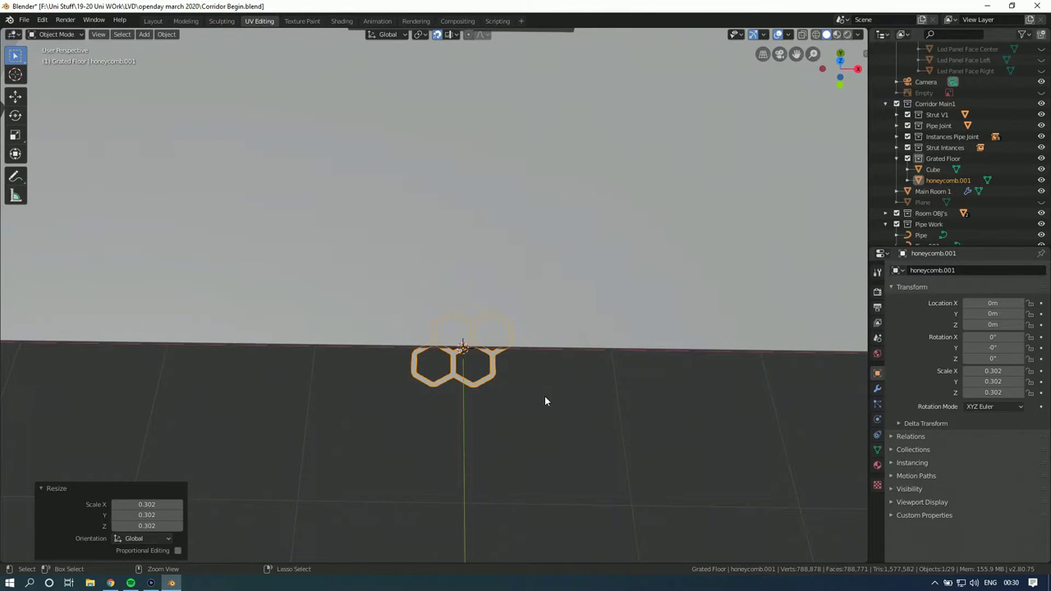
pyautogui.hotkey('ctrl', 'z')
# Step: In top wireframe view, move the hollow frame tile 4 m along negative Y to the world origin, around the honeycomb
pyautogui.scroll(-3, 545, 401)
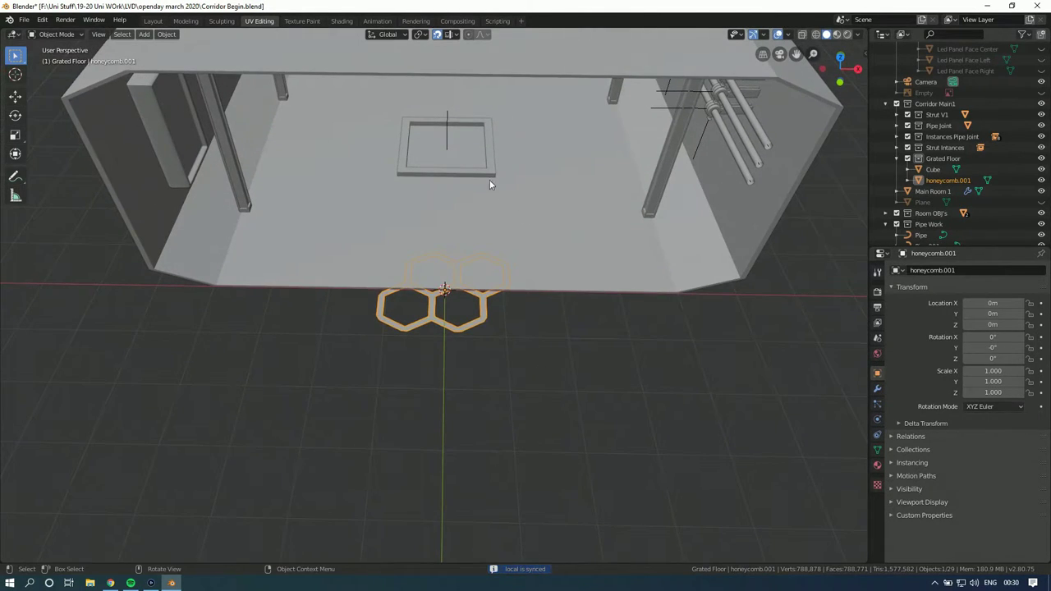
pyautogui.click(458, 174)
pyautogui.moveTo(457, 174)
pyautogui.mouseDown(button='middle')
pyautogui.moveTo(525, 270)
pyautogui.moveTo(454, 270)
pyautogui.moveTo(526, 164)
pyautogui.mouseUp(button='middle')
pyautogui.hotkey('shift', 'z')
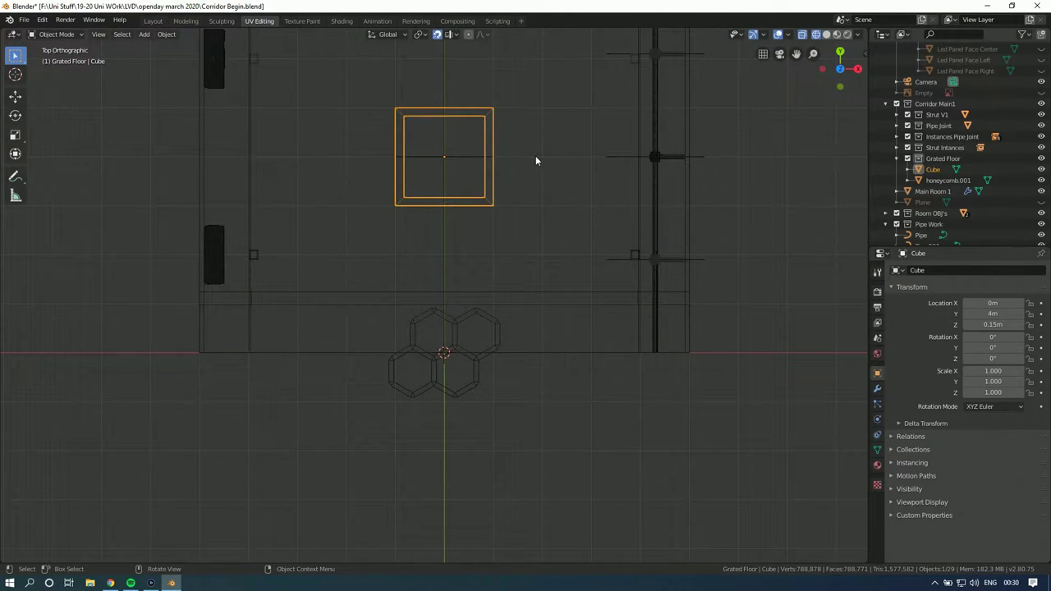
pyautogui.press('g')
pyautogui.click(534, 356)
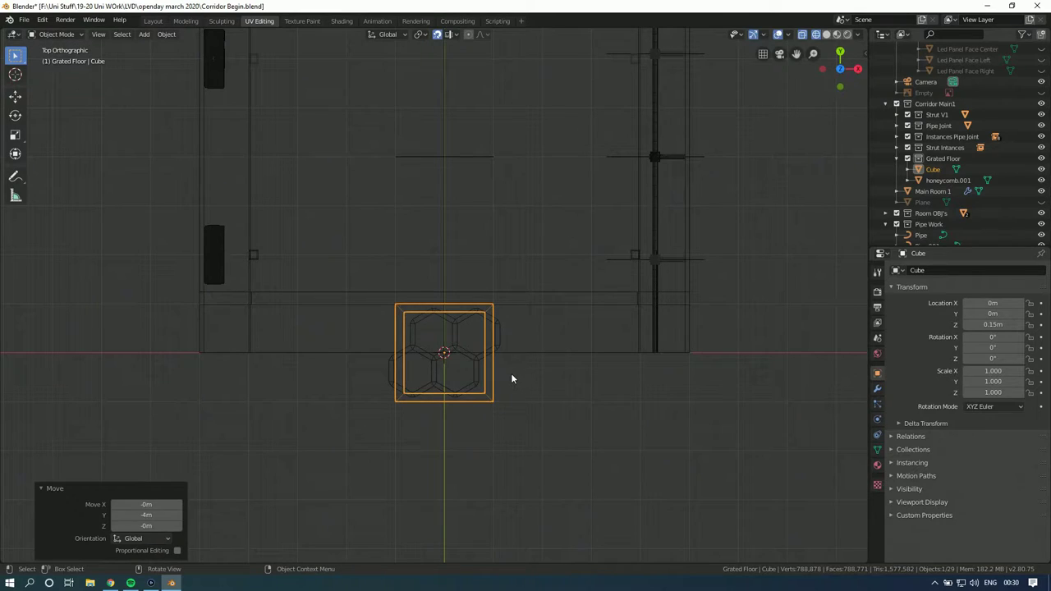
# Step: Delete the existing two-by-two honeycomb, leaving the frame tile at the origin
pyautogui.click(510, 379)
pyautogui.click(472, 359)
pyautogui.press('Delete')
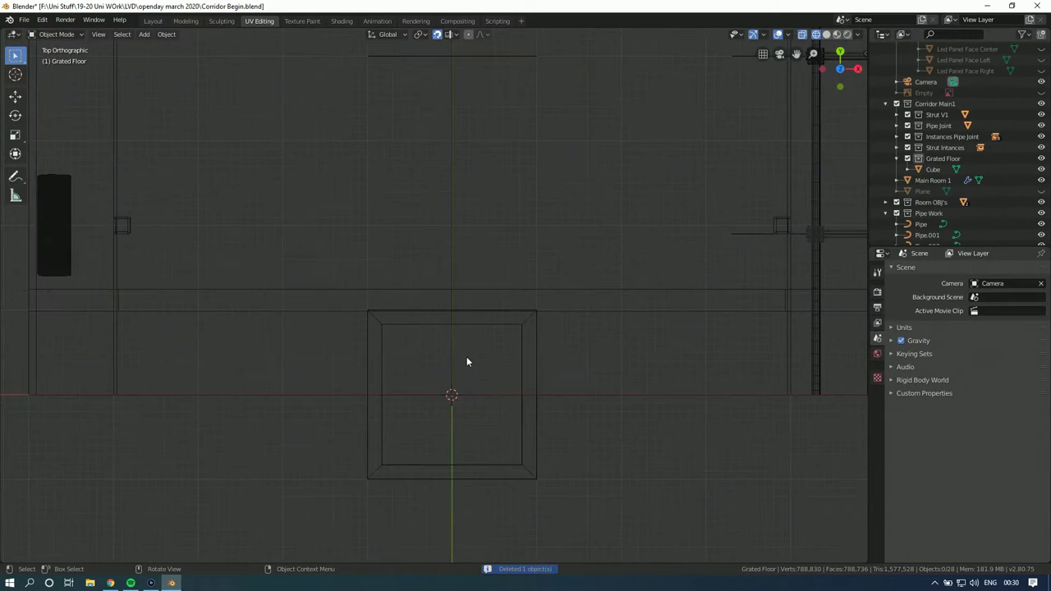
# Step: Add a new Honeycomb mesh from the extra objects at the world origin inside the frame
pyautogui.scroll(2, 454, 332)
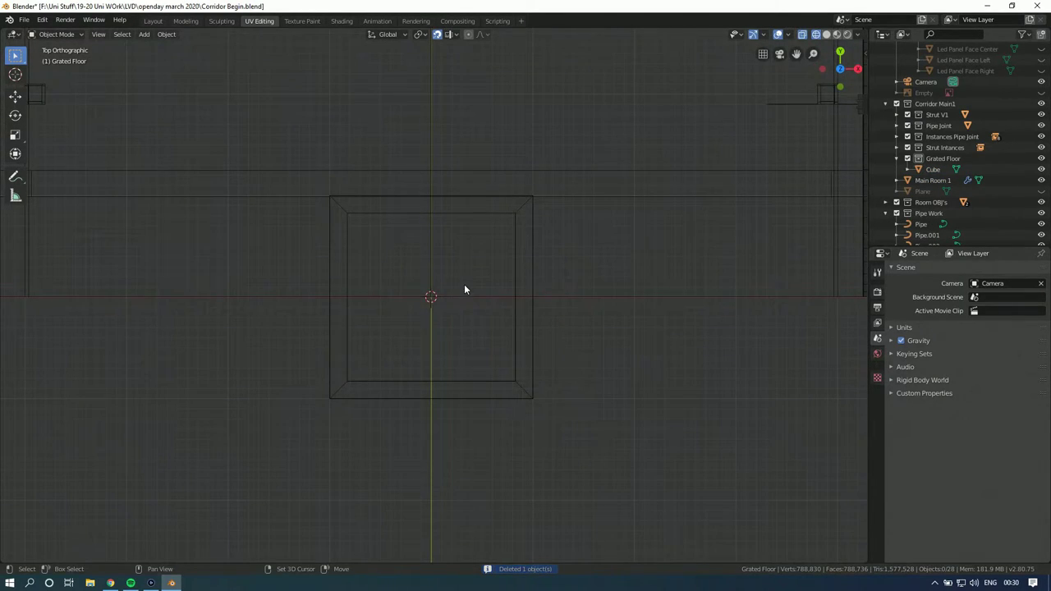
pyautogui.hotkey('shift', 'a')
pyautogui.moveTo(448, 285)
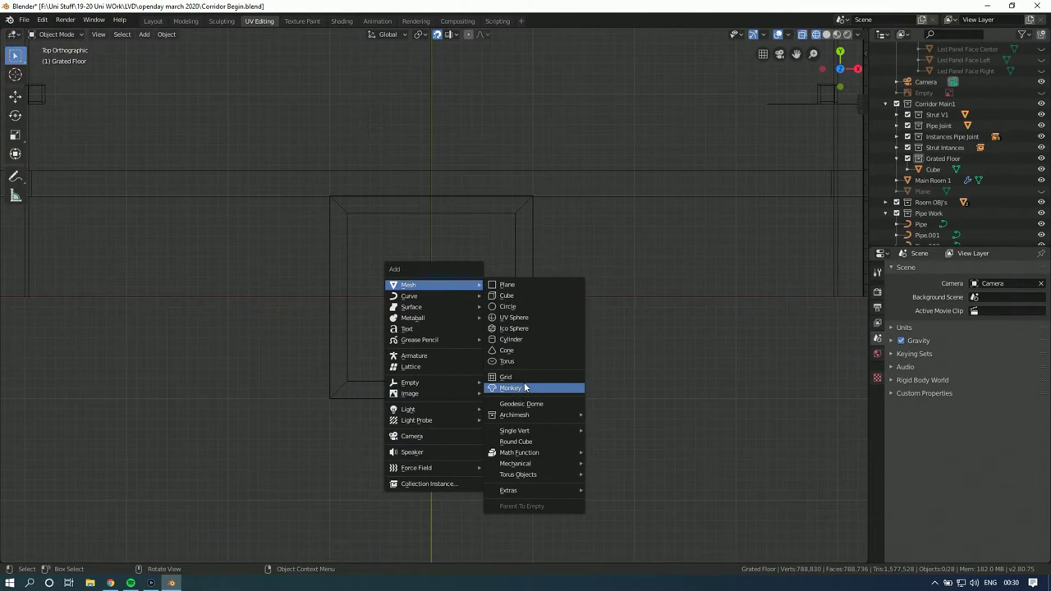
pyautogui.moveTo(539, 490)
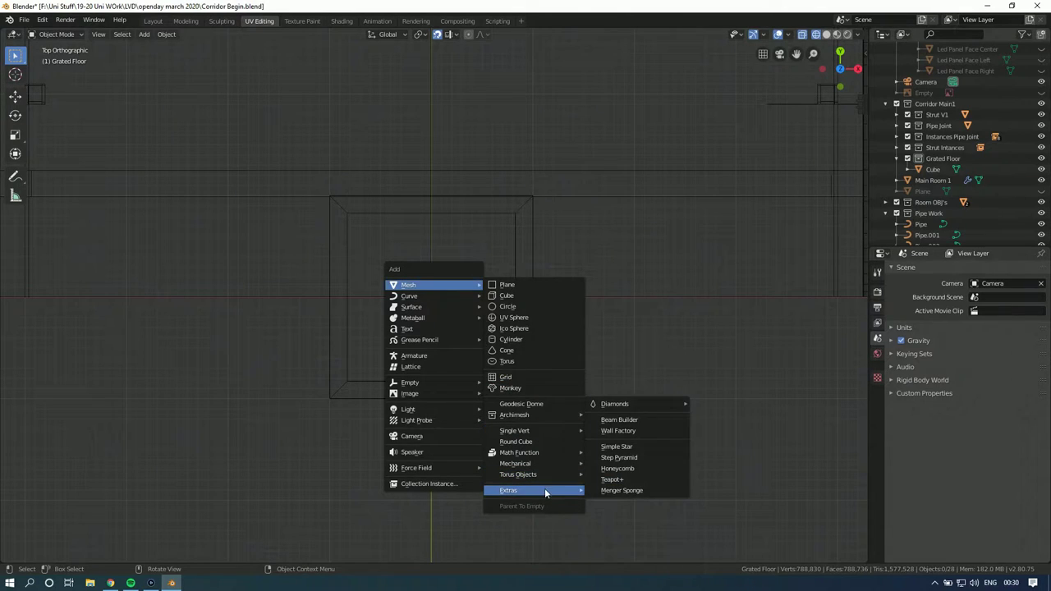
pyautogui.click(630, 468)
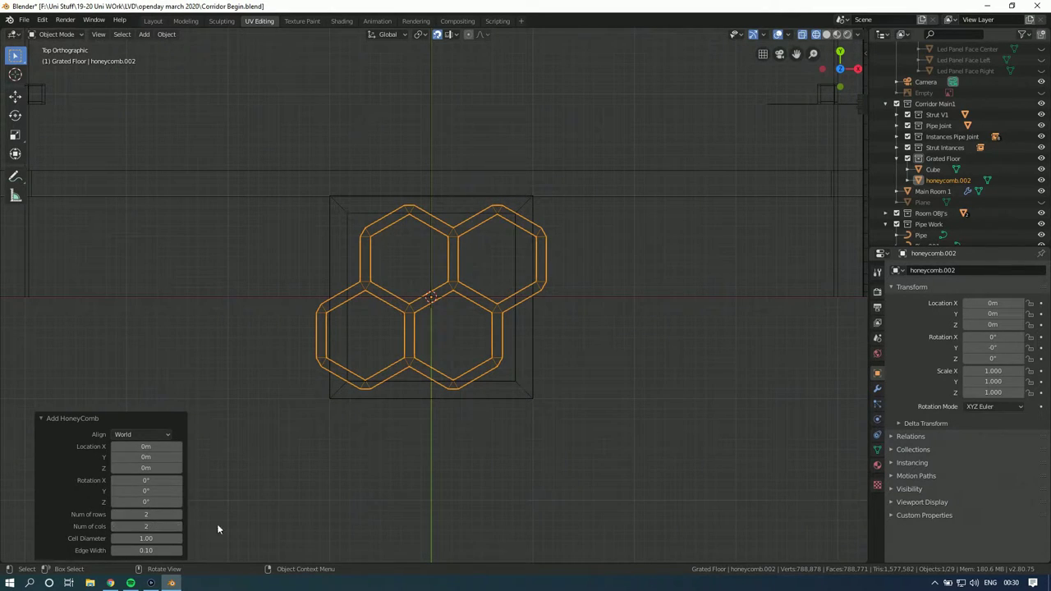
# Step: Set the new honeycomb's cell diameter to 0.5 and its edge width to 0.05
pyautogui.click(146, 538)
pyautogui.write('.5')
pyautogui.press('Return')
pyautogui.scroll(4, 381, 439)
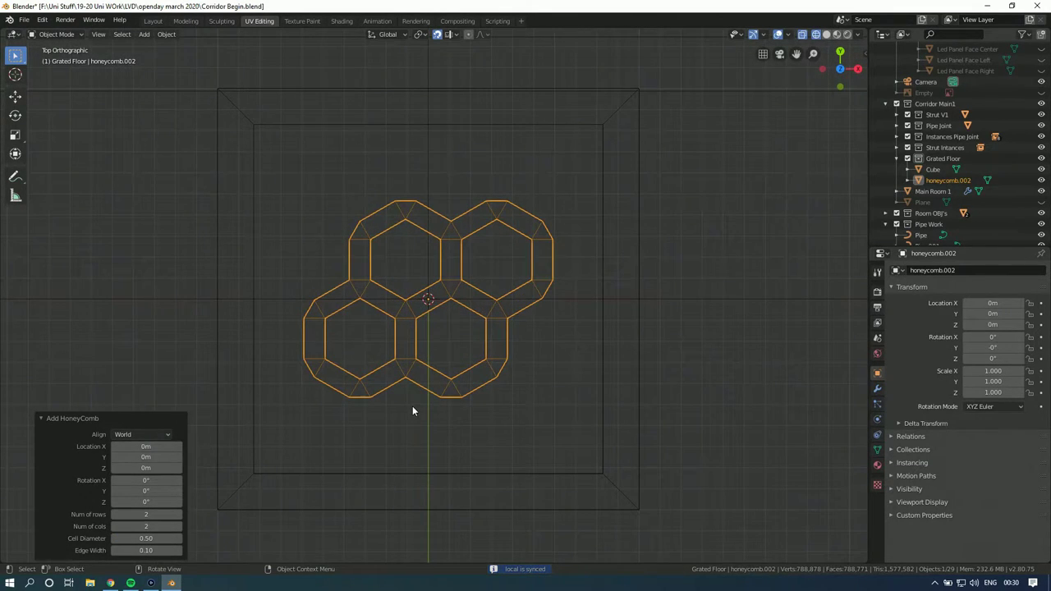
pyautogui.click(148, 551)
pyautogui.write('.05')
pyautogui.press('Return')
# Step: Reduce the honeycomb's cell diameter to 0.3 and on to 0.1, and shrink its edge width to nearly zero
pyautogui.click(153, 538)
pyautogui.press('BackSpace')
pyautogui.write('.3')
pyautogui.press('Return')
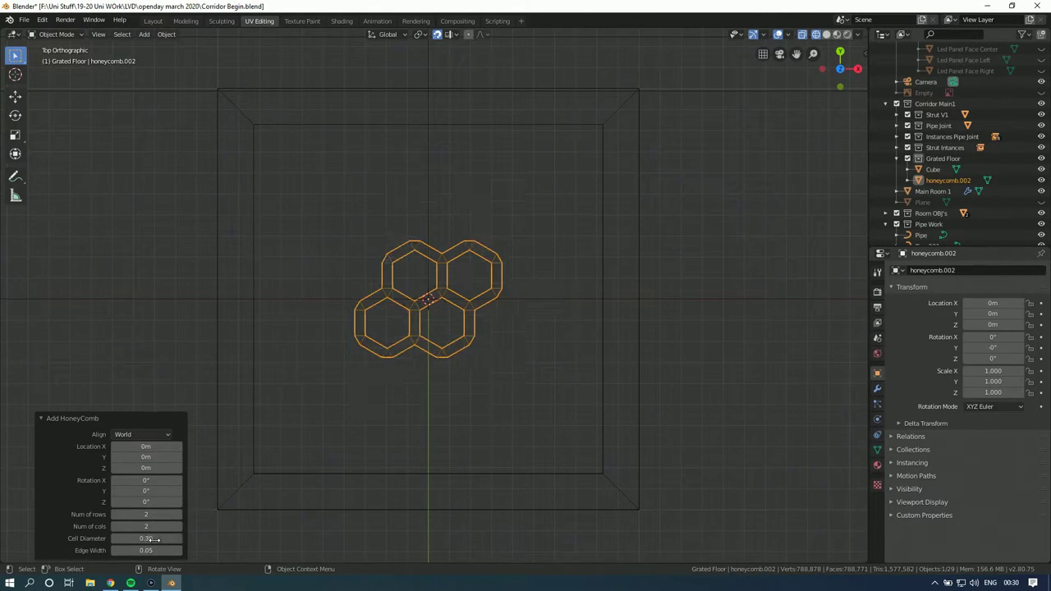
pyautogui.click(149, 540)
pyautogui.press('BackSpace')
pyautogui.write('.1')
pyautogui.press('Return')
pyautogui.click(154, 550)
pyautogui.write('.02')
pyautogui.press('Return')
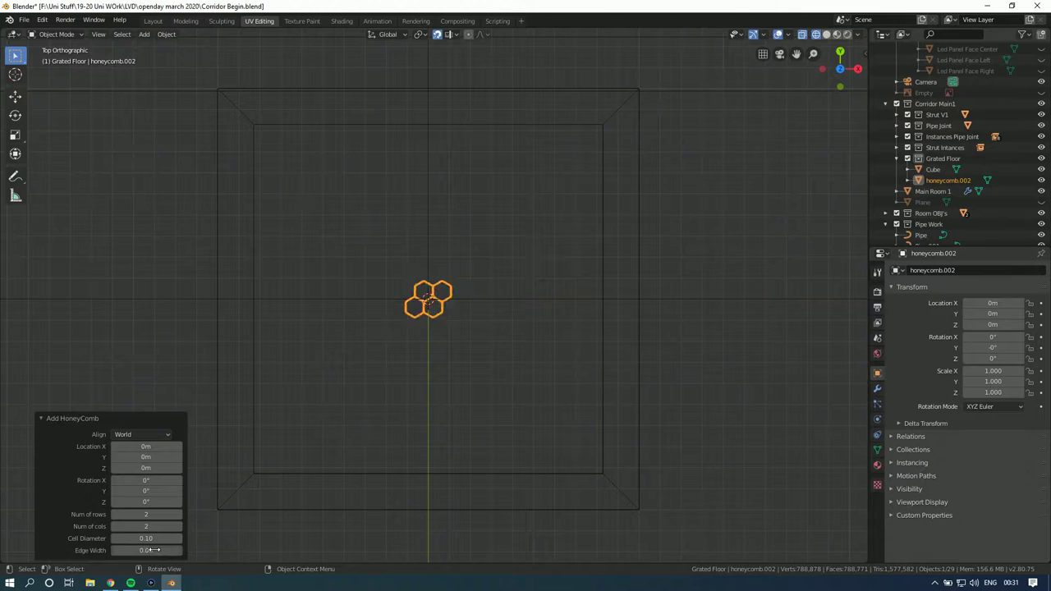
# Step: Set the honeycomb's cell diameter to 0.2 after checking its size against the frame
pyautogui.scroll(5, 413, 352)
pyautogui.moveTo(413, 352); pyautogui.dragTo(427, 305, button='middle')
pyautogui.scroll(-6, 387, 322)
pyautogui.scroll(-5, 408, 324)
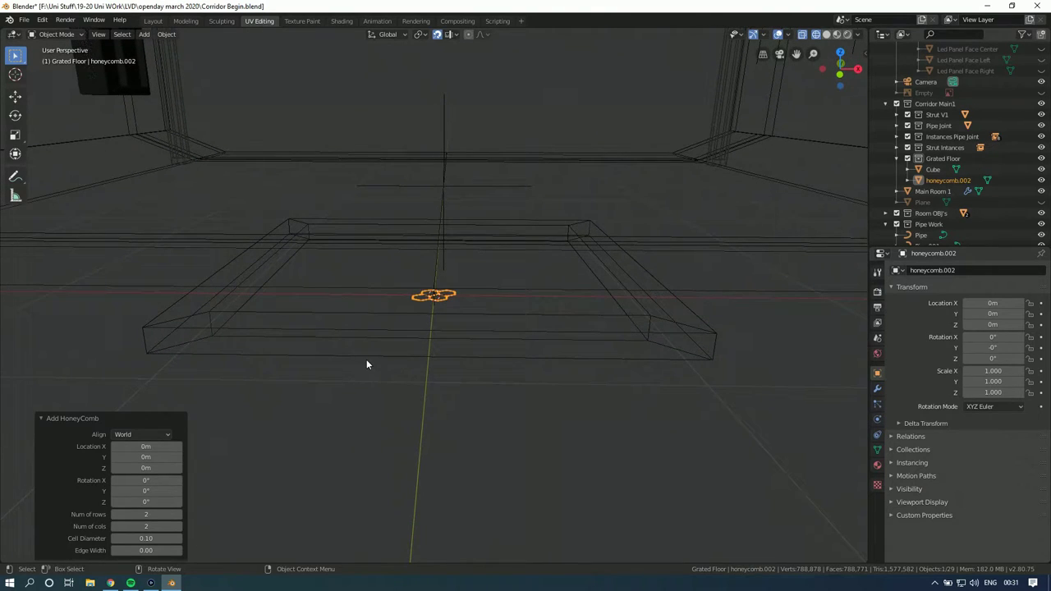
pyautogui.click(154, 538)
pyautogui.write('2')
pyautogui.press('Return')
pyautogui.scroll(3, 433, 394)
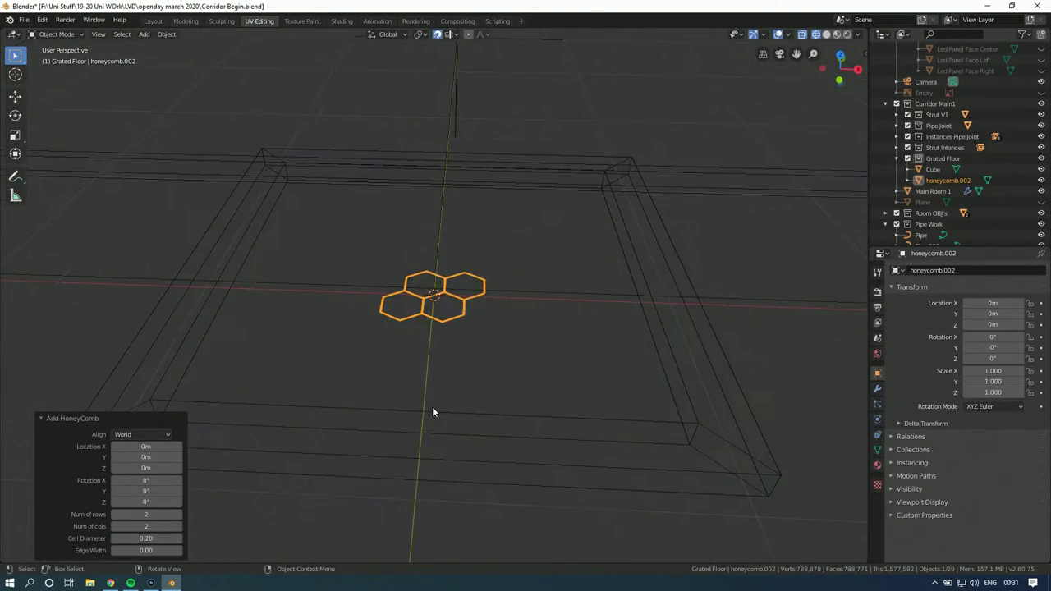
# Step: Try an edge width of 0.1 on the honeycomb, then reduce it to a narrower value
pyautogui.click(147, 550)
pyautogui.write('.1')
pyautogui.press('Return')
pyautogui.click(145, 550)
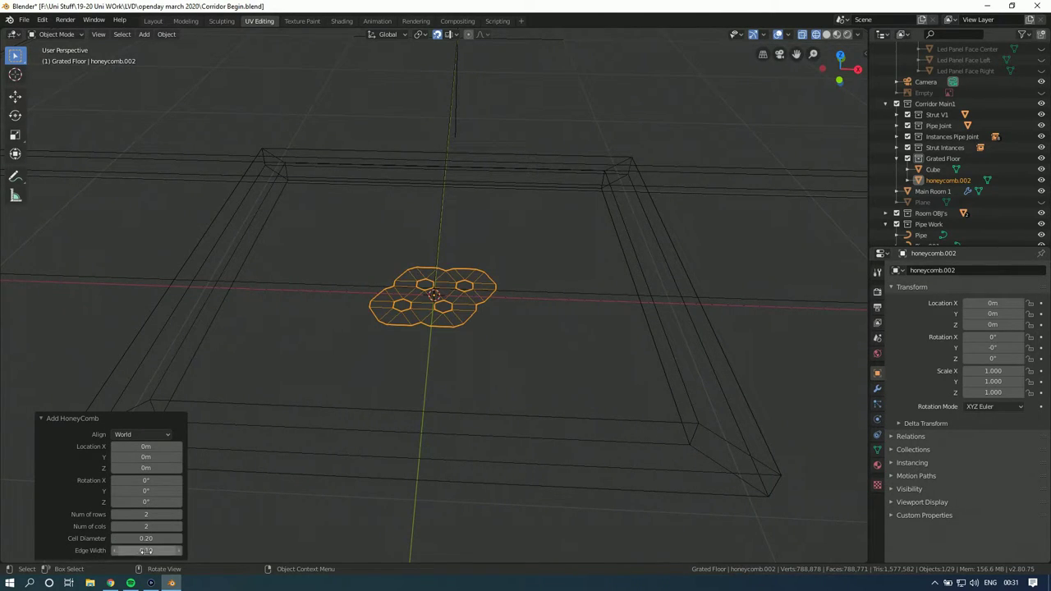
pyautogui.write('.02')
pyautogui.press('Return')
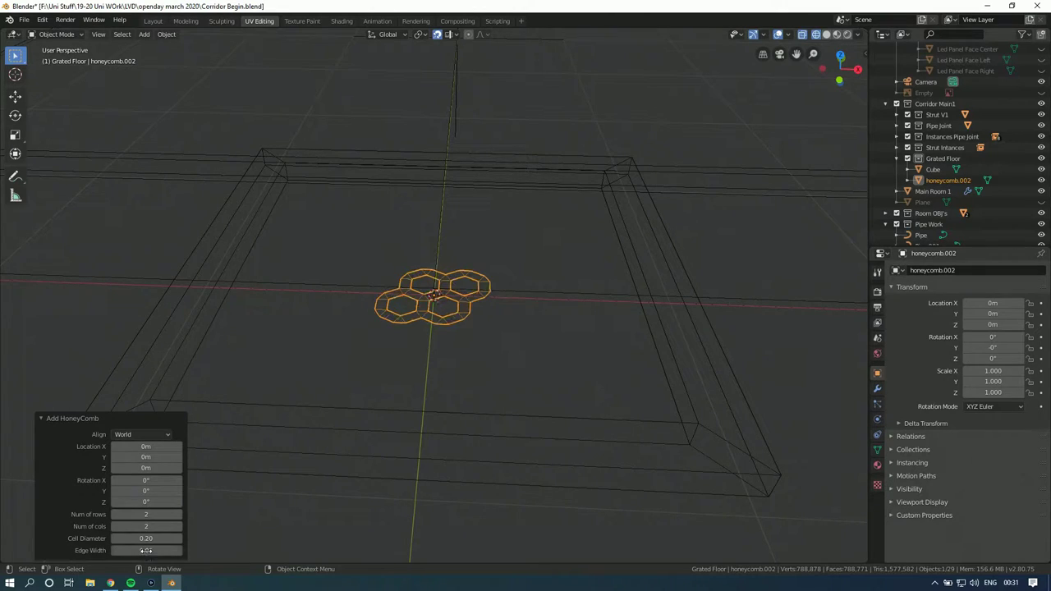
# Step: Thin the honeycomb's edge width to 0.001, then set it to 0.005
pyautogui.click(152, 550)
pyautogui.write('.001')
pyautogui.press('Return')
pyautogui.click(154, 550)
pyautogui.write('.005')
pyautogui.press('Return')
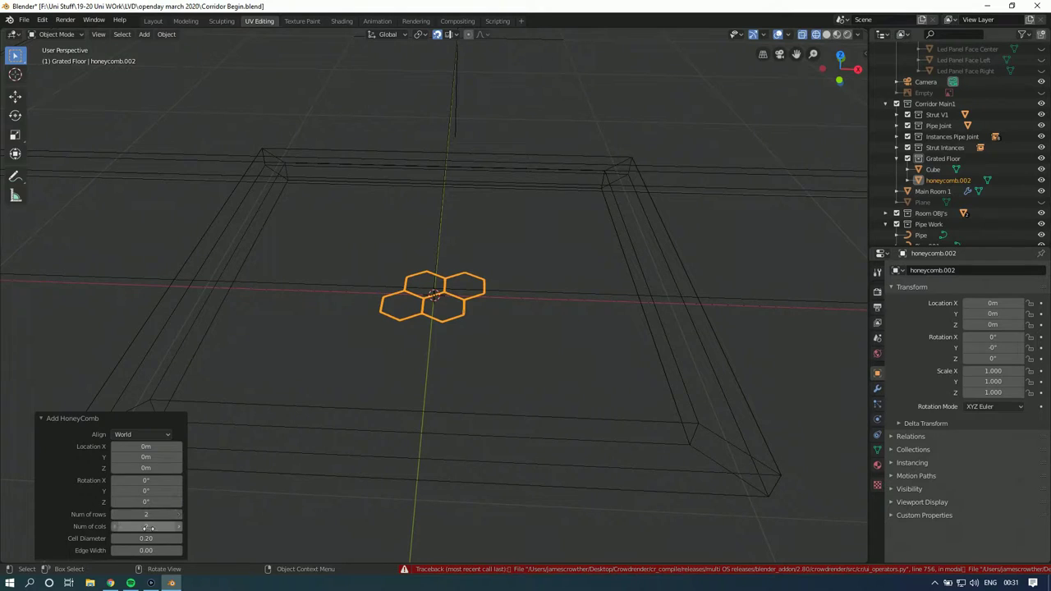
# Step: Try 3 and then 5 rows for the honeycomb, comparing it with the frame from the top
pyautogui.click(148, 514)
pyautogui.write('3')
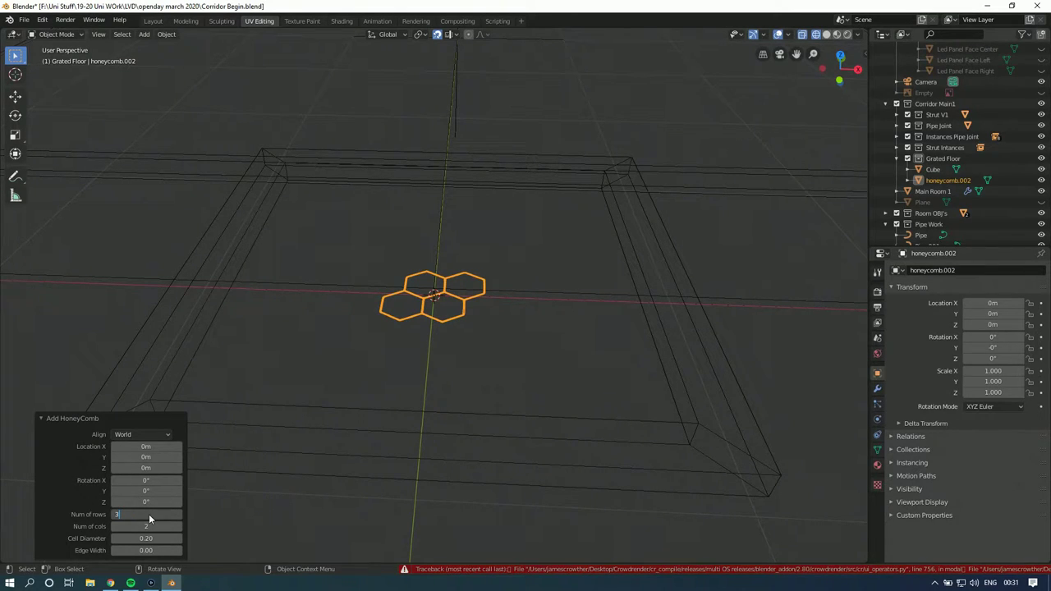
pyautogui.press('Return')
pyautogui.press('KP_7')
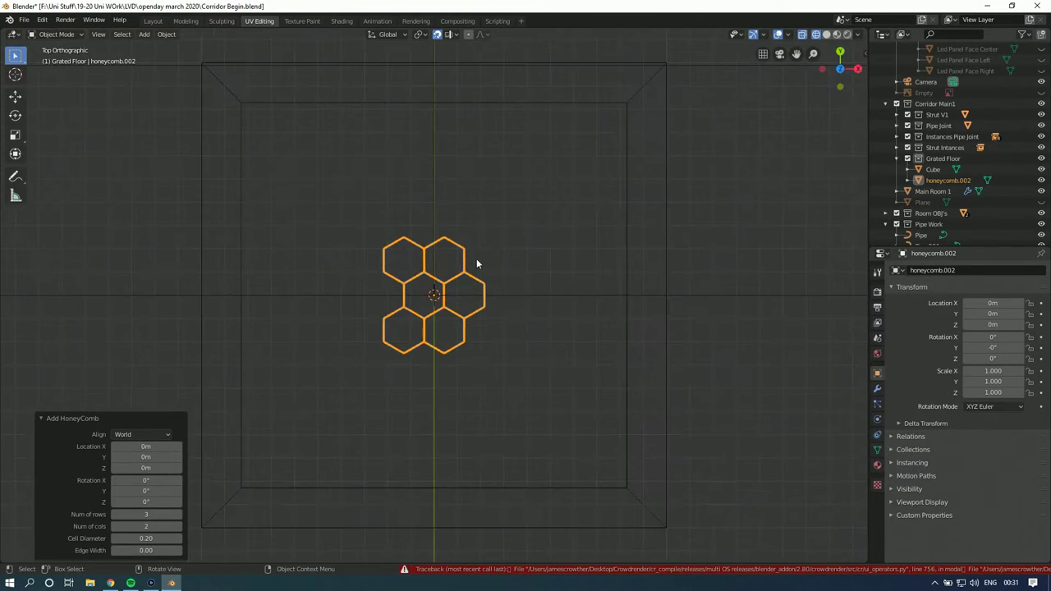
pyautogui.click(147, 513)
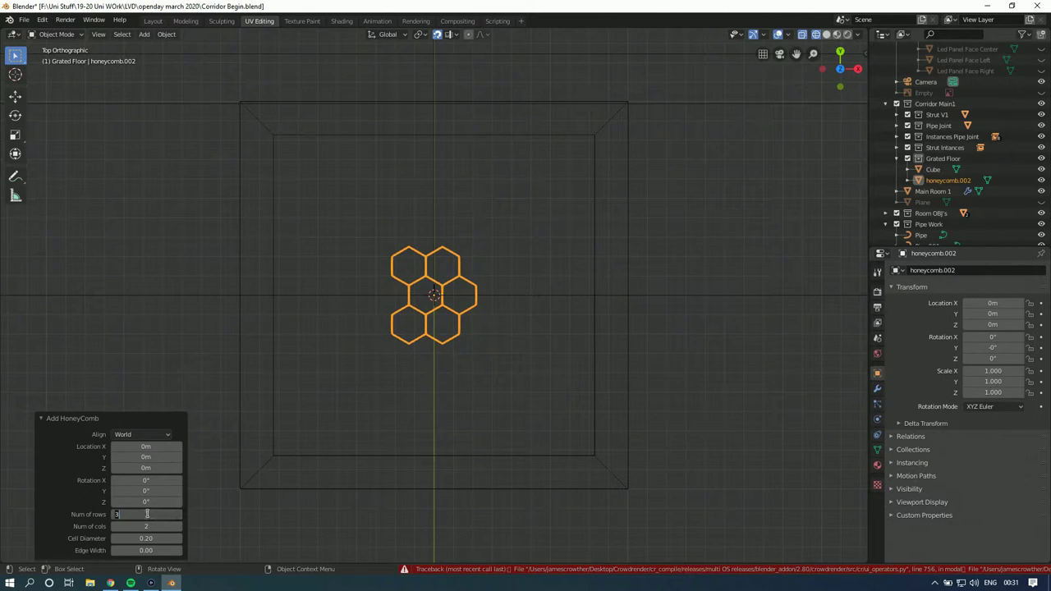
pyautogui.write('5')
pyautogui.press('Return')
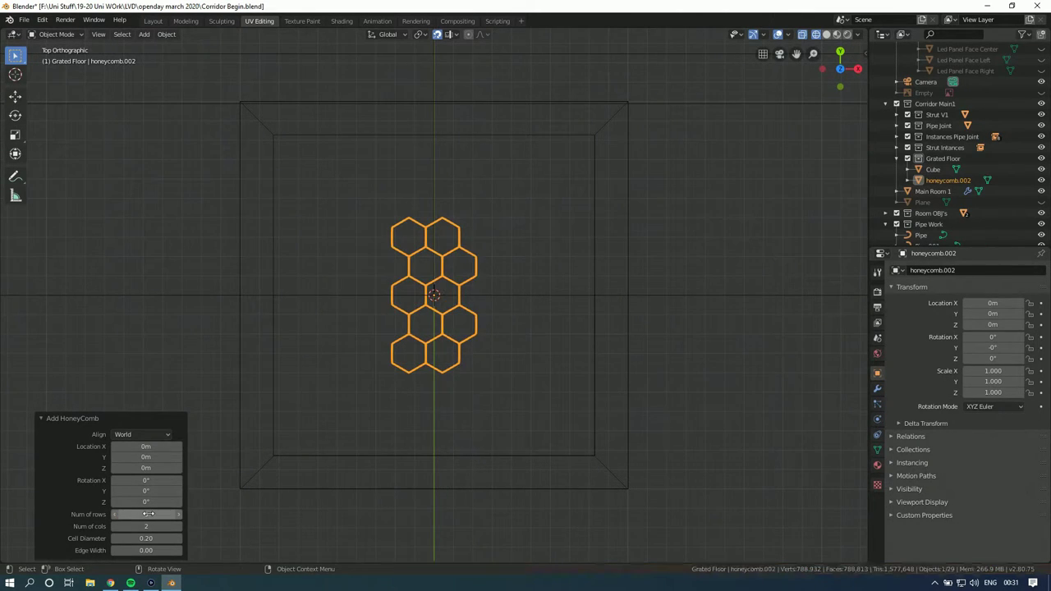
# Step: Increase the honeycomb's number of rows to 10, then to 11, to span the frame opening in Y
pyautogui.click(147, 514)
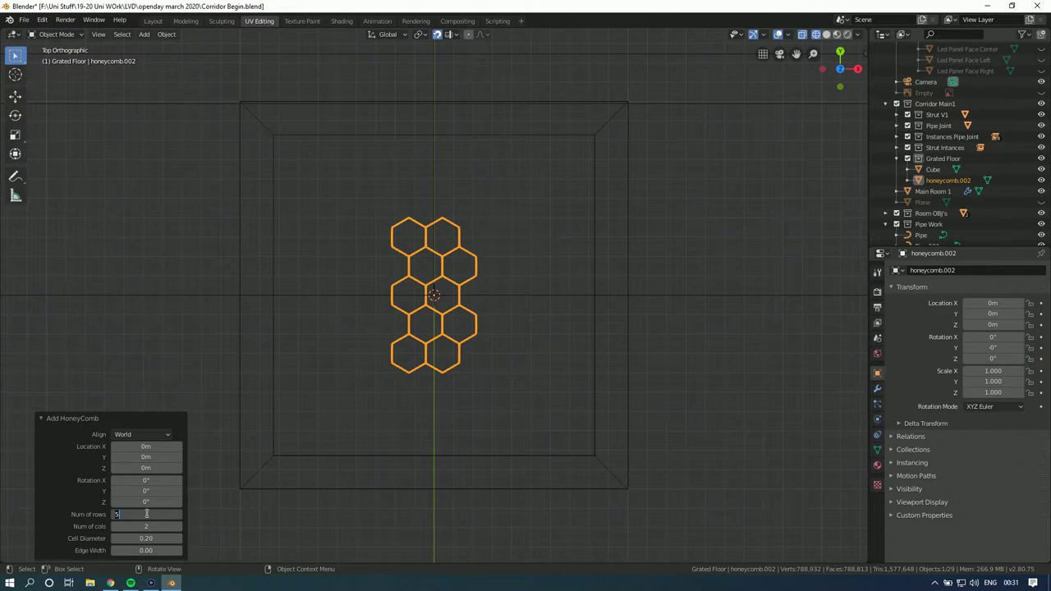
pyautogui.write('10')
pyautogui.press('Return')
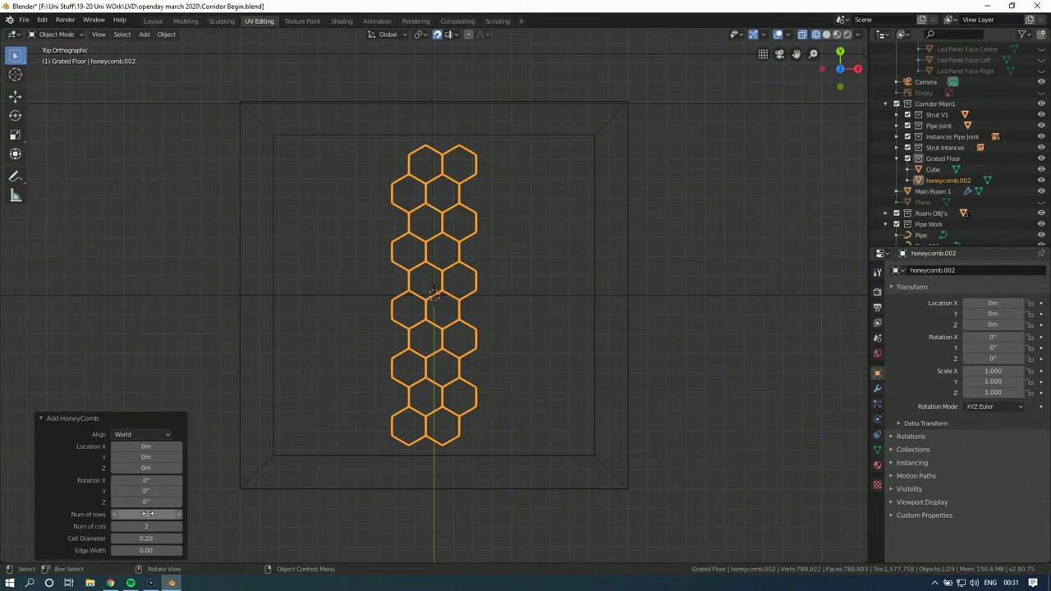
pyautogui.click(151, 513)
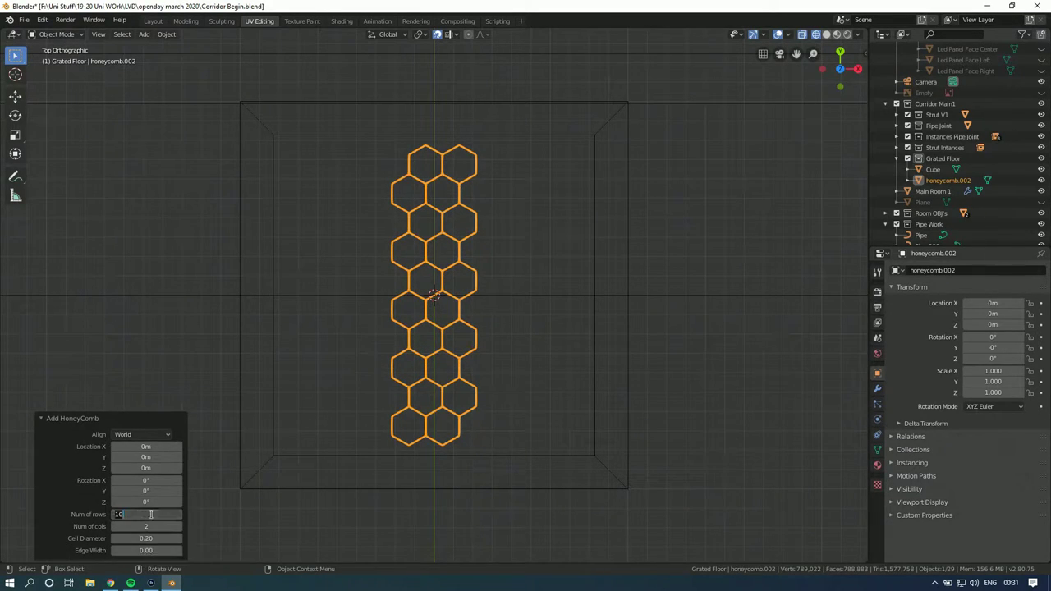
pyautogui.write('11')
pyautogui.press('Return')
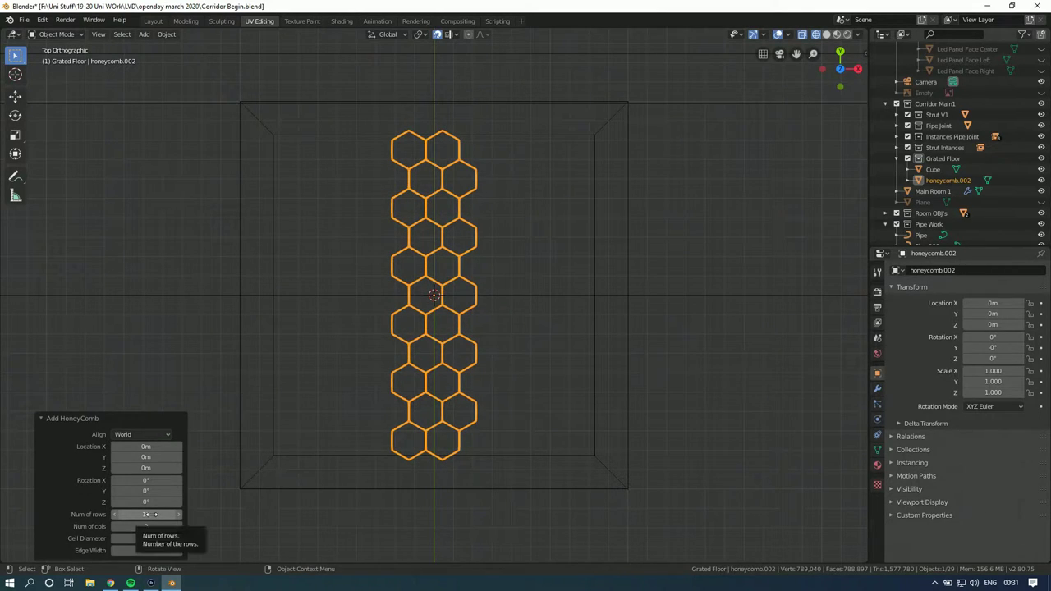
# Step: Widen the honeycomb across the frame by raising its number of columns to 5, then to 10
pyautogui.moveTo(146, 526)
pyautogui.mouseDown()
pyautogui.moveTo(168, 527)
pyautogui.moveTo(150, 527)
pyautogui.mouseUp()
pyautogui.click(149, 527)
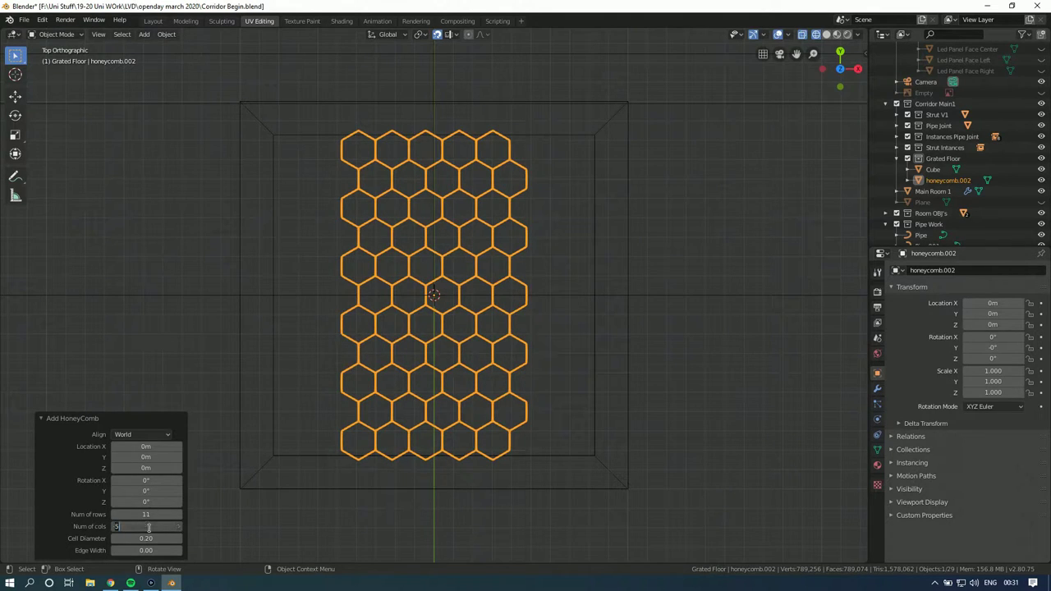
pyautogui.write('10')
pyautogui.press('Return')
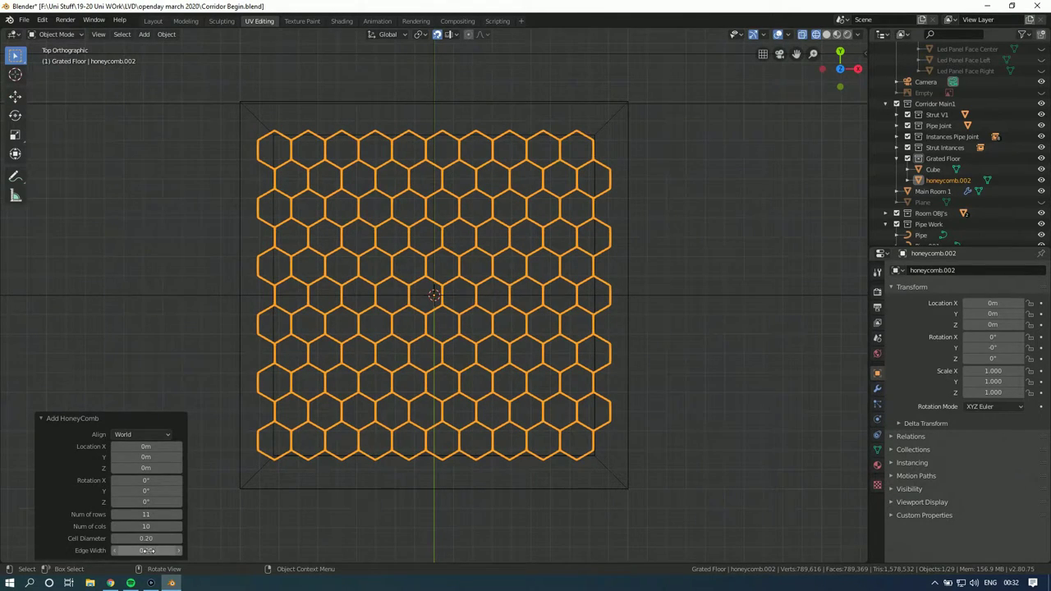
# Step: Keep the honeycomb's cell diameter at 0.2 and try edge widths of 0.1 and 0.05
pyautogui.click(156, 540)
pyautogui.write('0.2')
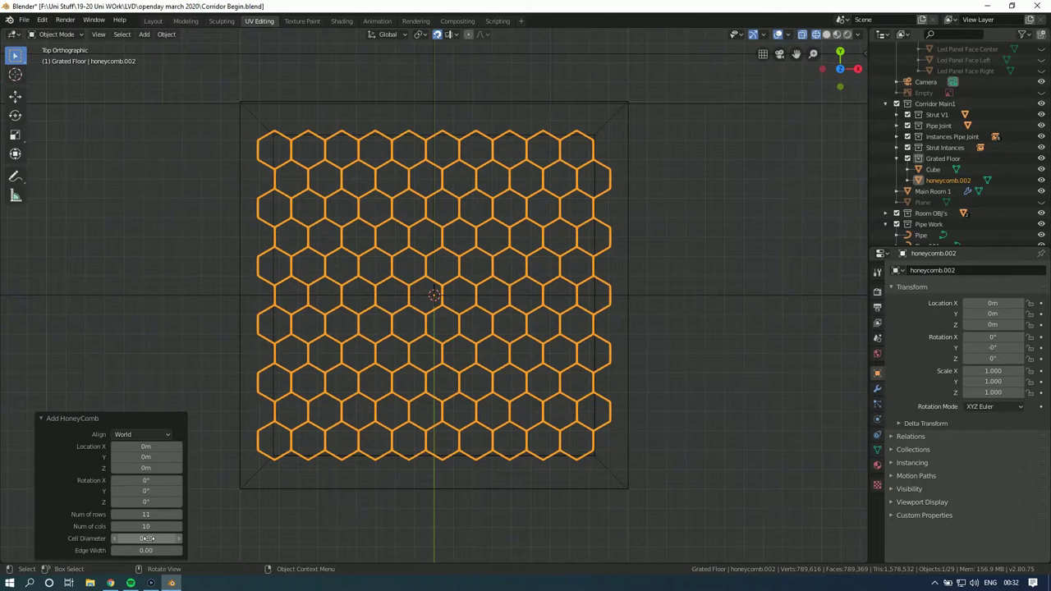
pyautogui.press('Tab')
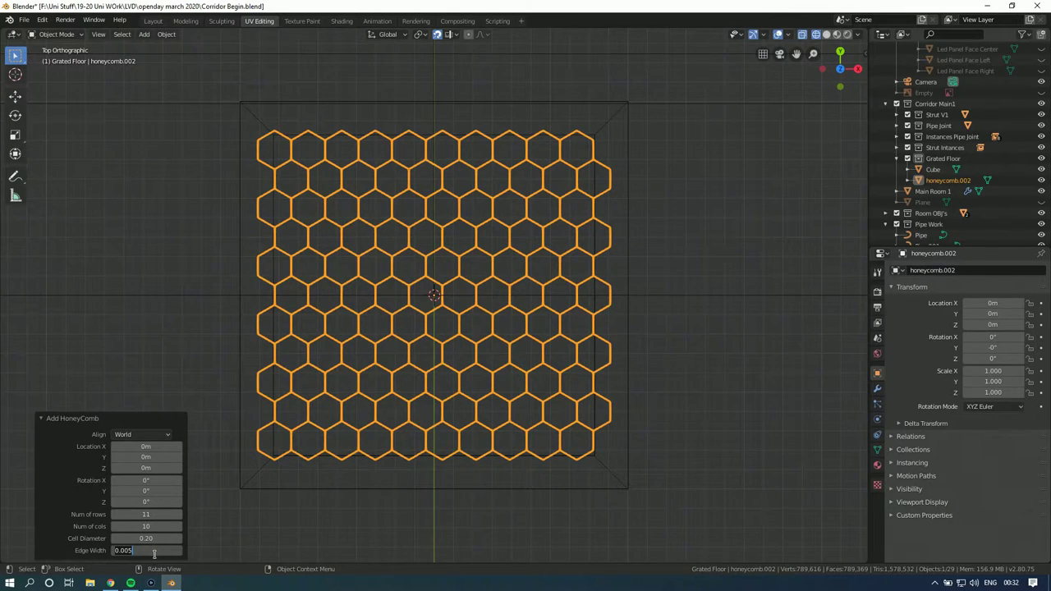
pyautogui.write('0.1')
pyautogui.press('Return')
pyautogui.click(136, 552)
pyautogui.write('.05')
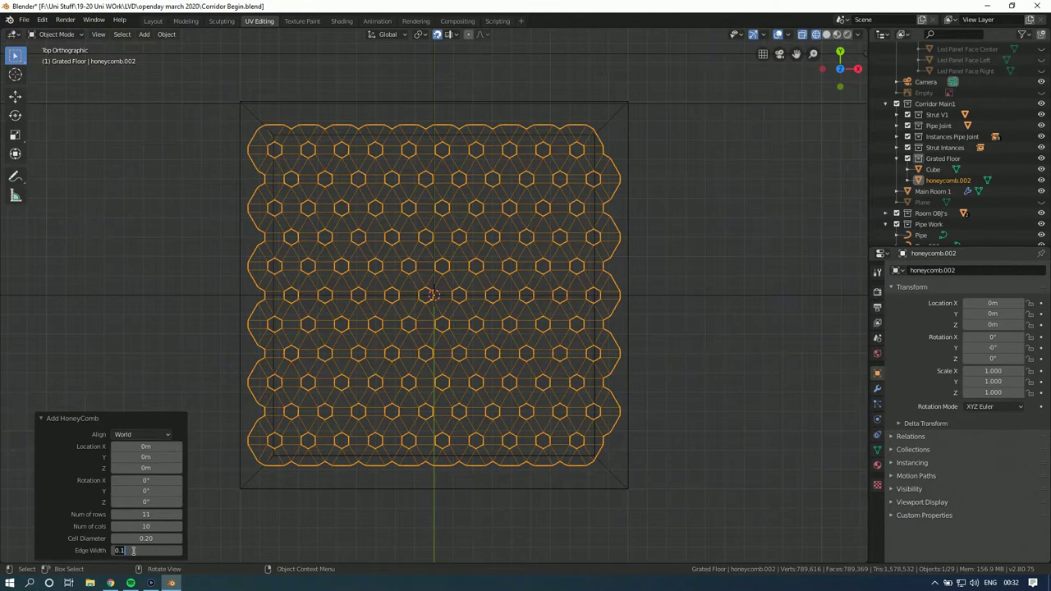
pyautogui.press('Return')
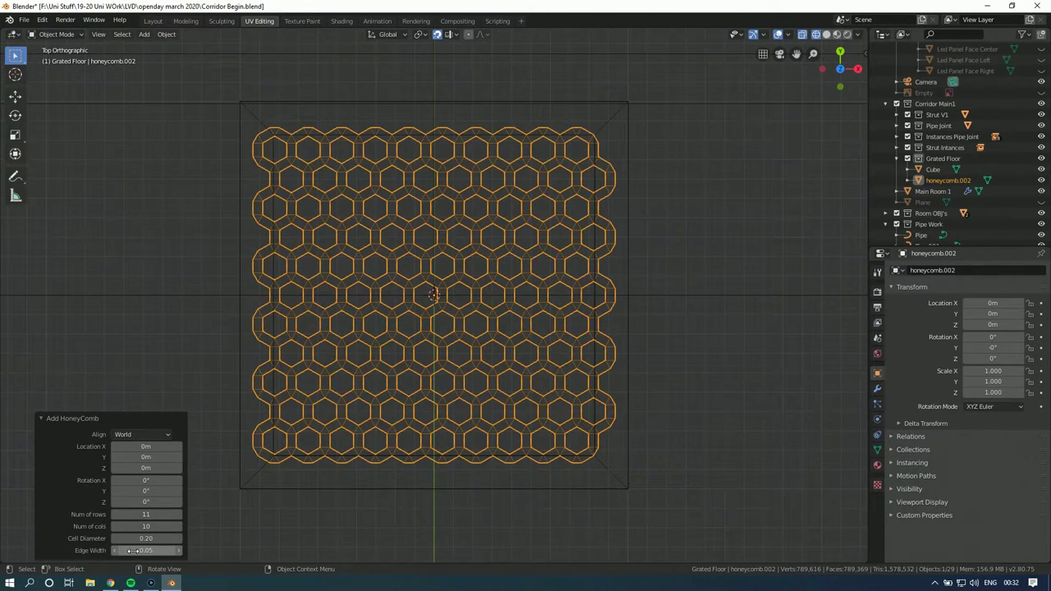
# Step: Try an edge width of 0.1 again and settle the honeycomb's edge width at 0.02
pyautogui.click(131, 551)
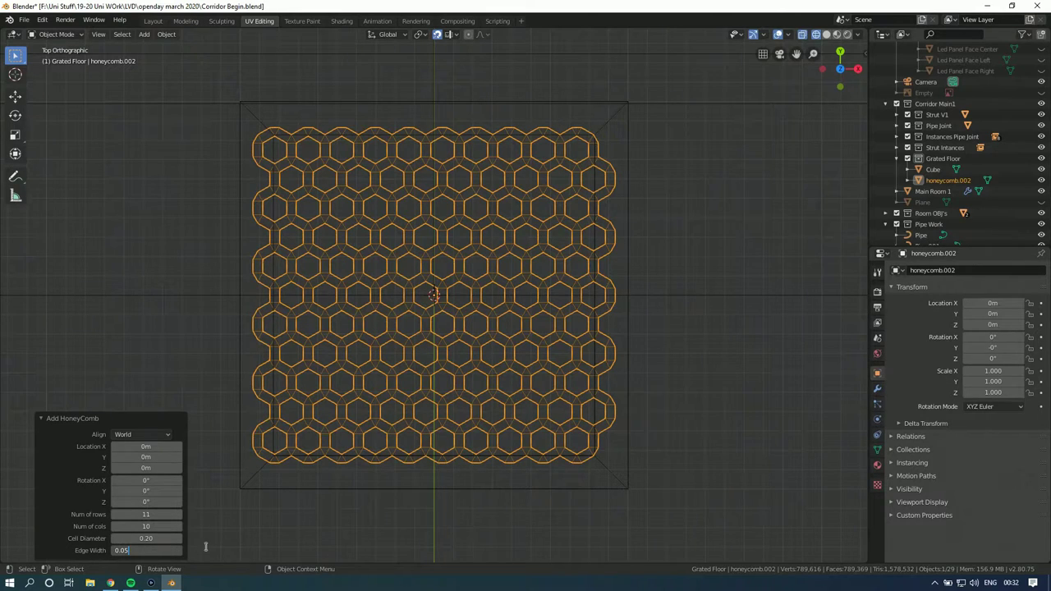
pyautogui.press('BackSpace')
pyautogui.press('BackSpace')
pyautogui.write('1')
pyautogui.press('Return')
pyautogui.click(146, 550)
pyautogui.write('0.3')
pyautogui.press('Return')
pyautogui.click(145, 550)
pyautogui.write('0.05')
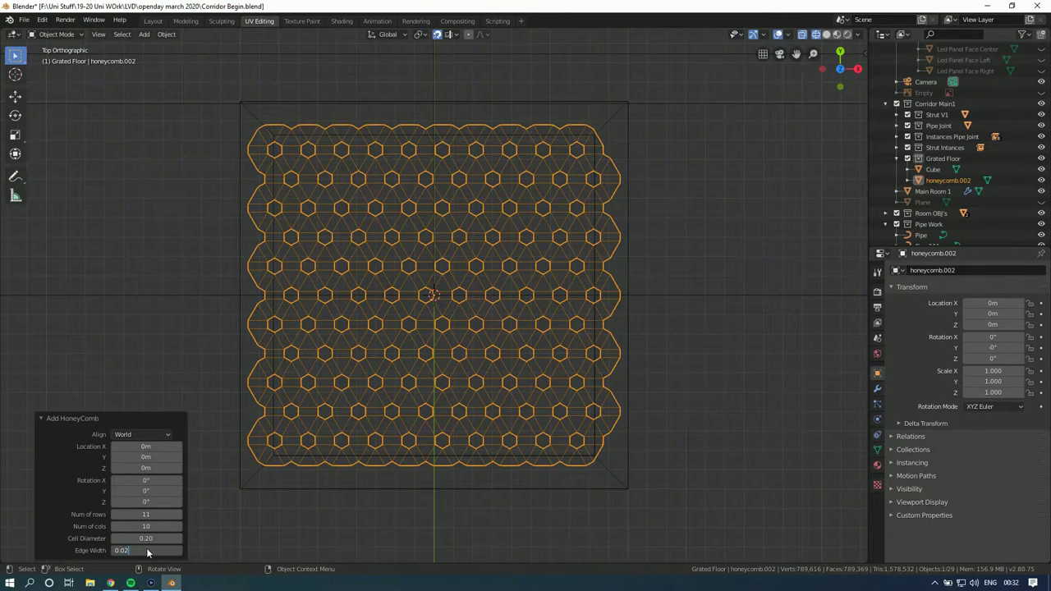
pyautogui.press('Return')
# Step: Examine how the honeycomb fits the frame opening, in solid shading at an angle and in wireframe from the top
pyautogui.moveTo(344, 410); pyautogui.dragTo(333, 307, button='middle')
pyautogui.click(826, 34)
pyautogui.moveTo(503, 197)
pyautogui.mouseDown(button='middle')
pyautogui.moveTo(487, 267)
pyautogui.moveTo(444, 231)
pyautogui.moveTo(432, 238)
pyautogui.moveTo(433, 228)
pyautogui.mouseUp(button='middle')
pyautogui.scroll(1, 444, 233)
pyautogui.moveTo(840, 52); pyautogui.dragTo(839, 74)
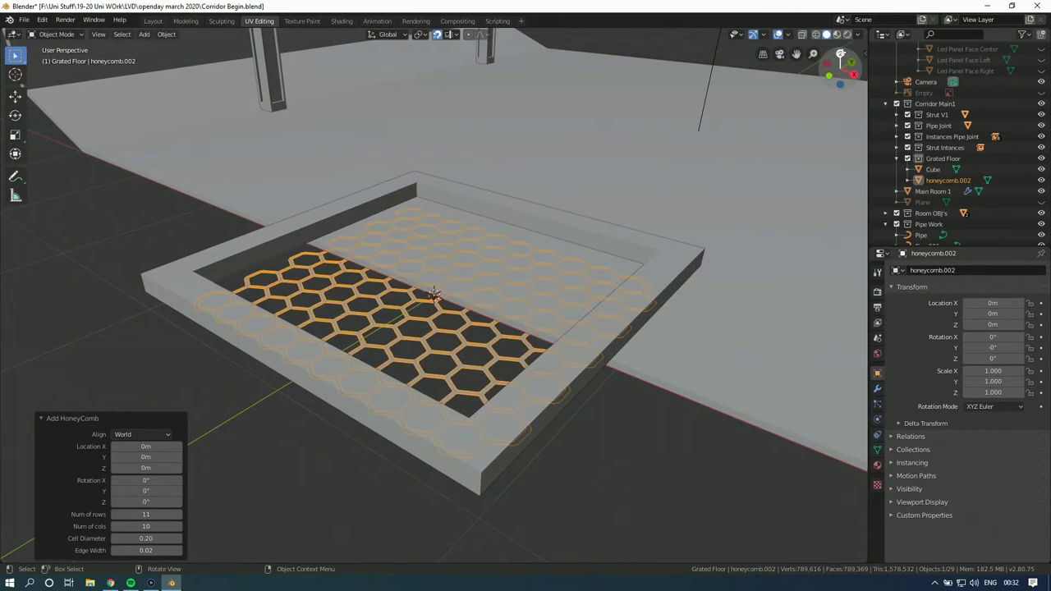
pyautogui.click(840, 62)
pyautogui.click(815, 33)
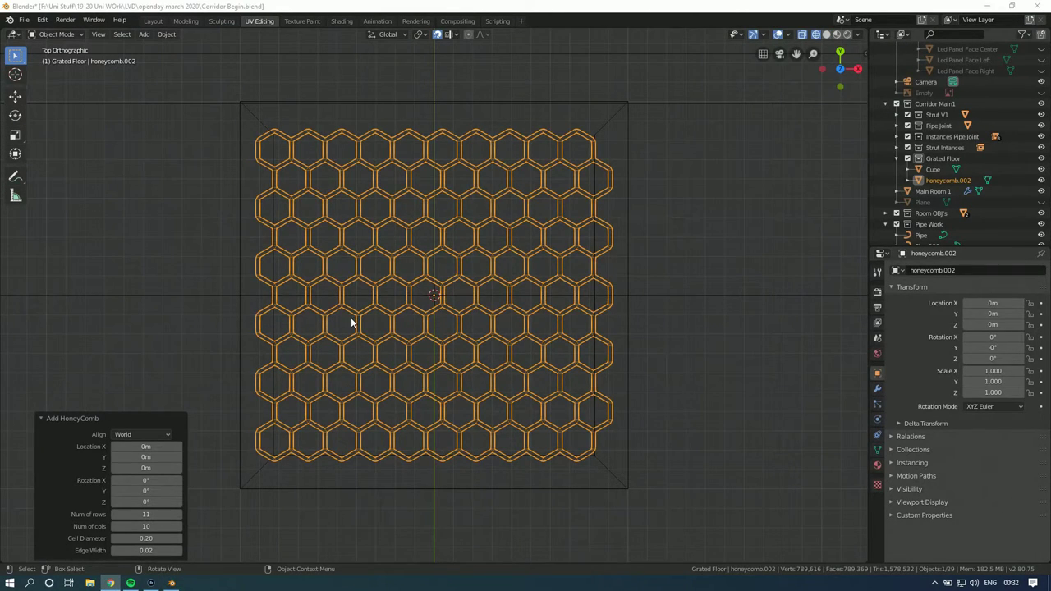
pyautogui.moveTo(351, 321); pyautogui.dragTo(370, 328, button='middle')
pyautogui.click(840, 68)
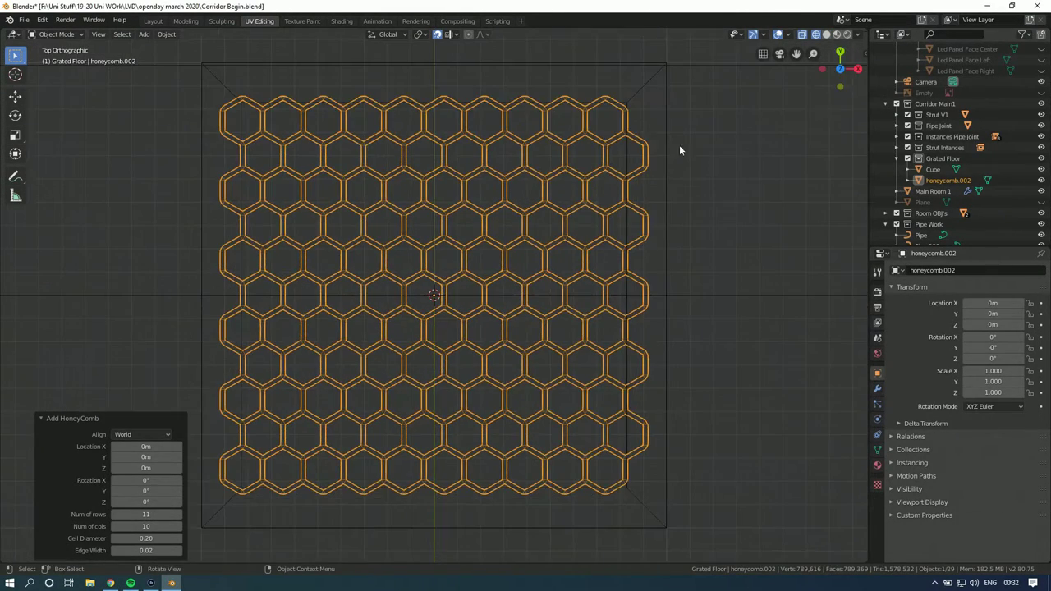
pyautogui.scroll(-1, 431, 273)
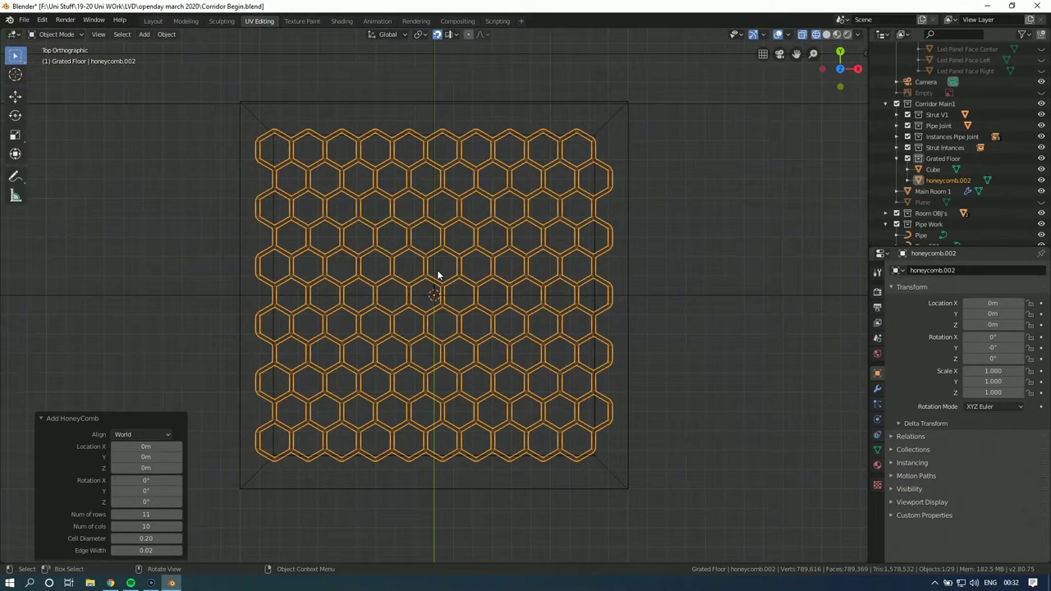
# Step: Raise the honeycomb 0.19 m along Z in the front view so it sits within the frame's height
pyautogui.click(839, 86)
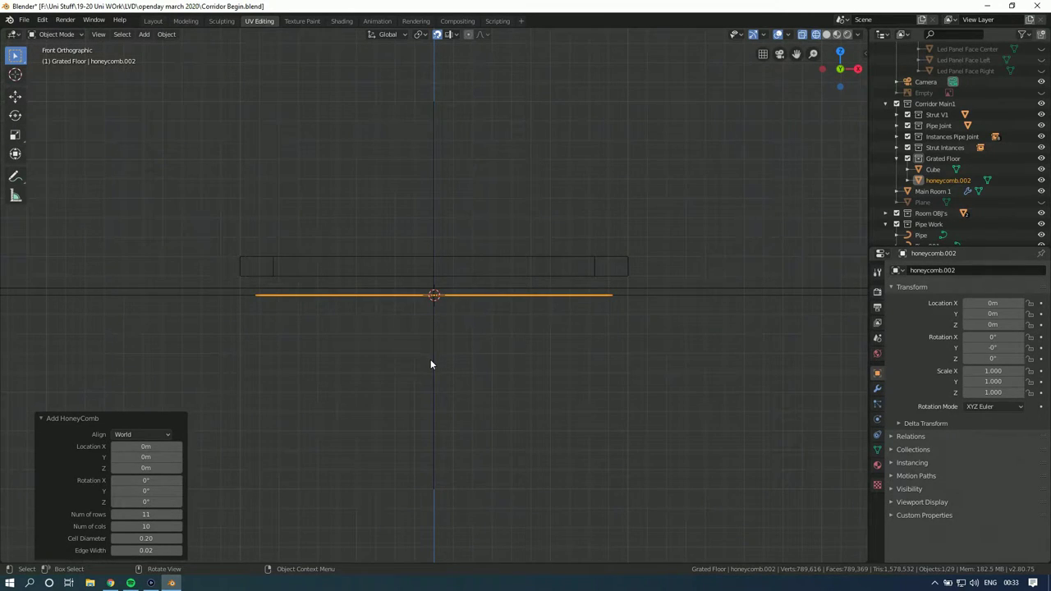
pyautogui.press('g')
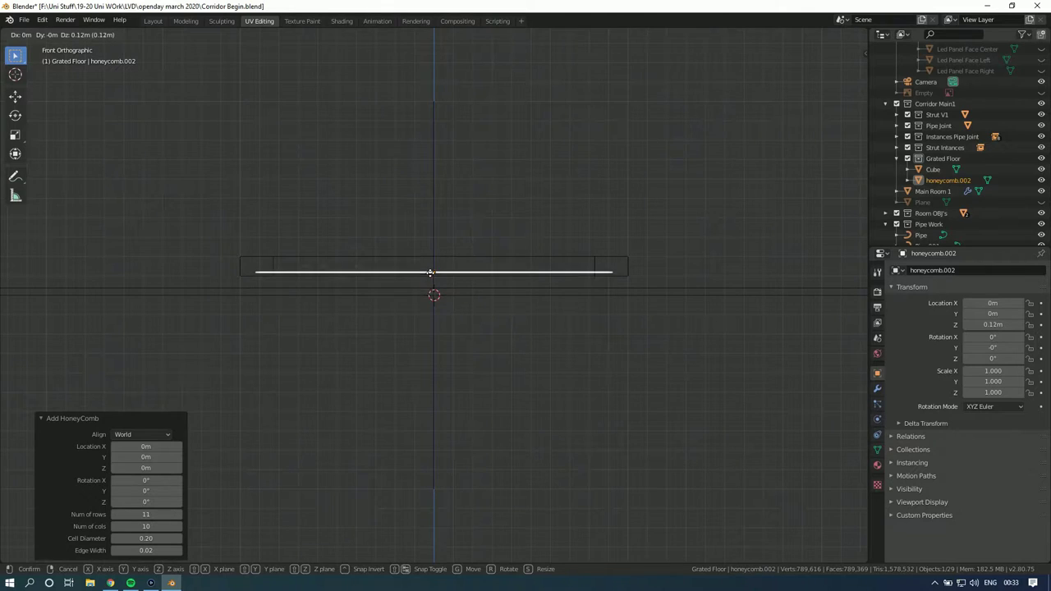
pyautogui.click(428, 127)
# Step: Add a Solidify modifier to the honeycomb with a thickness of 0.03 m, viewed in solid shading
pyautogui.moveTo(427, 128); pyautogui.dragTo(426, 218, button='middle')
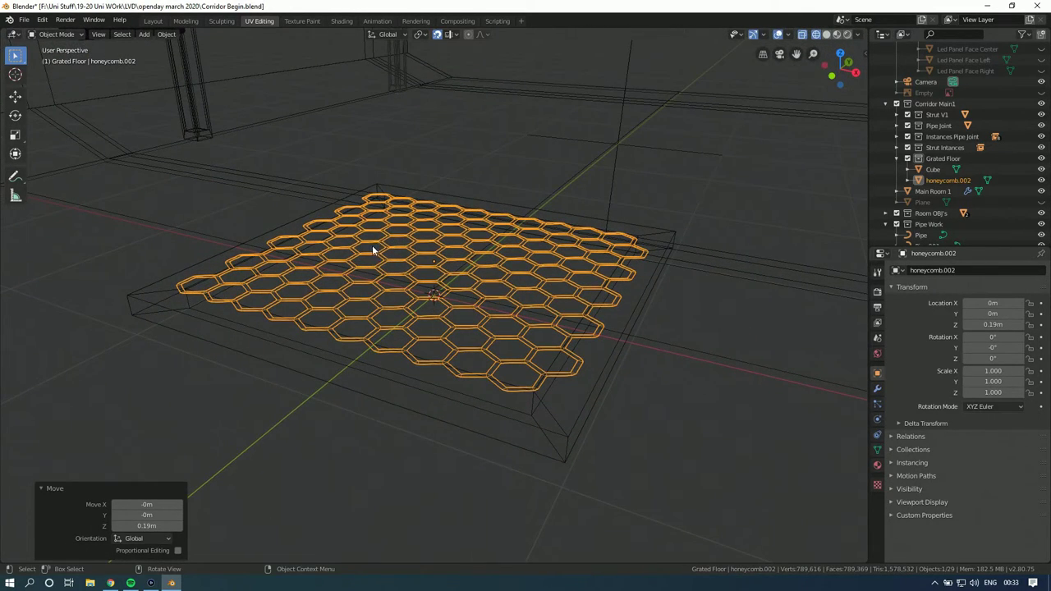
pyautogui.scroll(4, 390, 240)
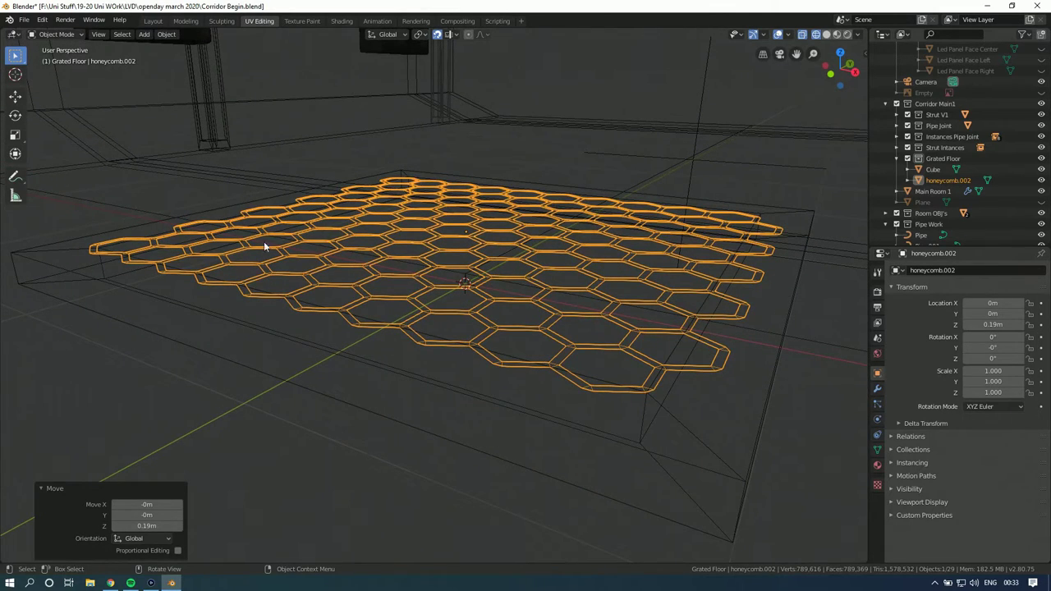
pyautogui.click(826, 35)
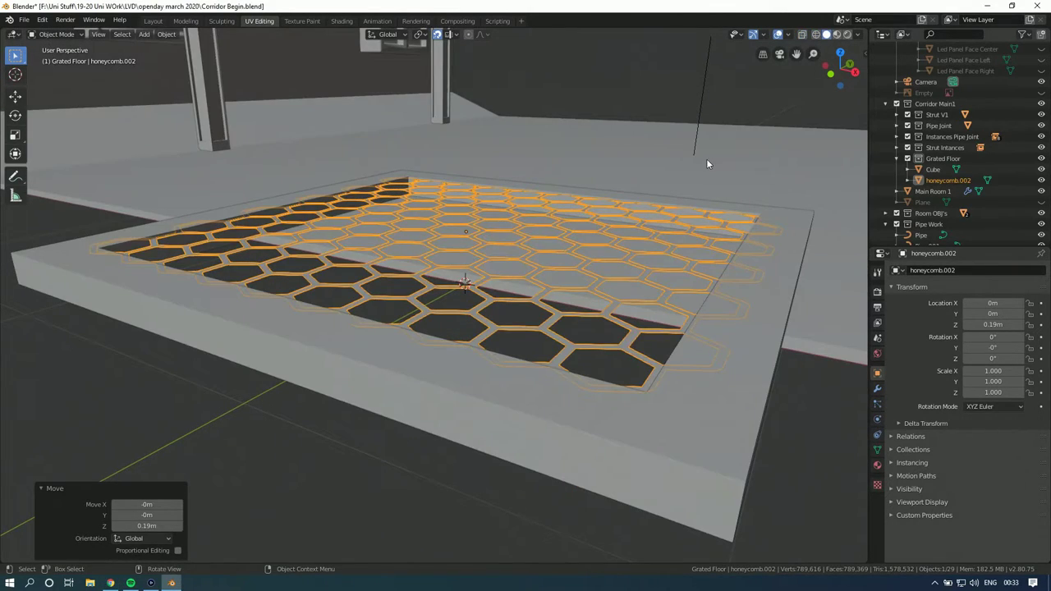
pyautogui.click(877, 389)
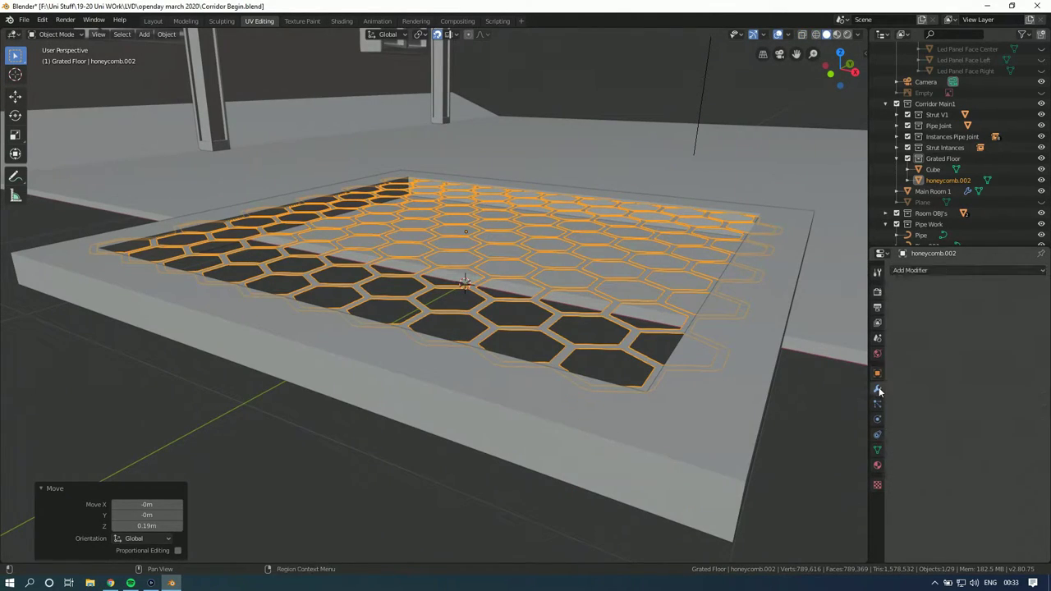
pyautogui.click(911, 271)
pyautogui.click(800, 435)
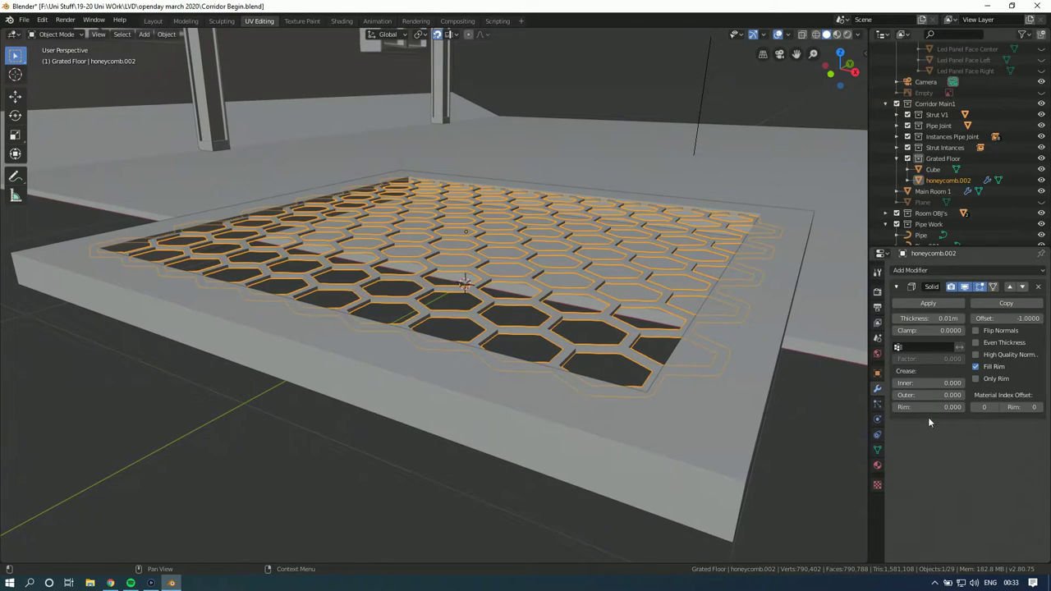
pyautogui.click(962, 319)
pyautogui.click(962, 319)
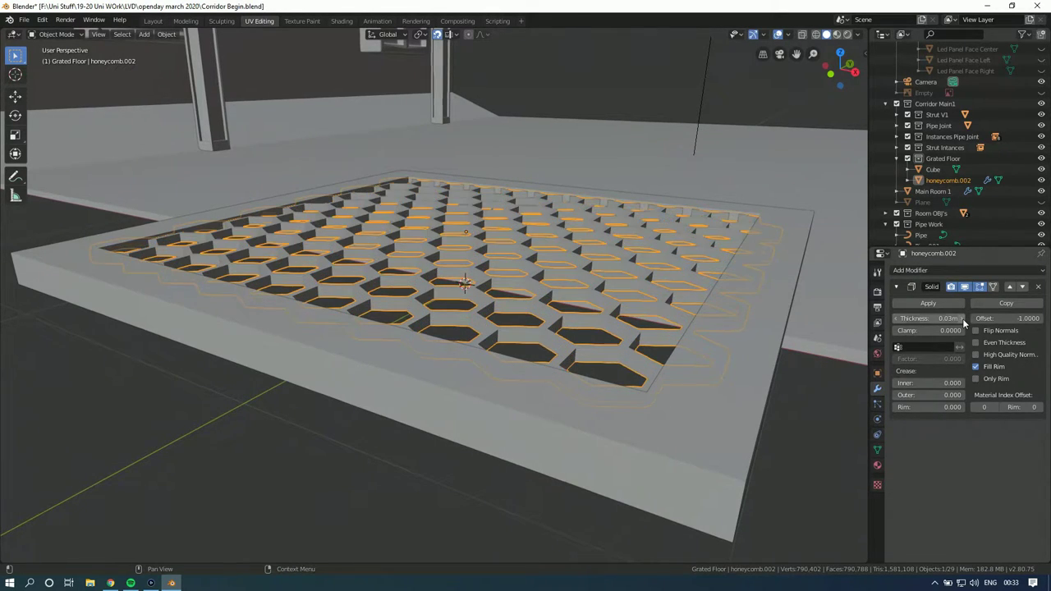
pyautogui.moveTo(433, 306)
pyautogui.mouseDown(button='middle')
pyautogui.moveTo(438, 317)
pyautogui.moveTo(496, 310)
pyautogui.moveTo(452, 315)
pyautogui.mouseUp(button='middle')
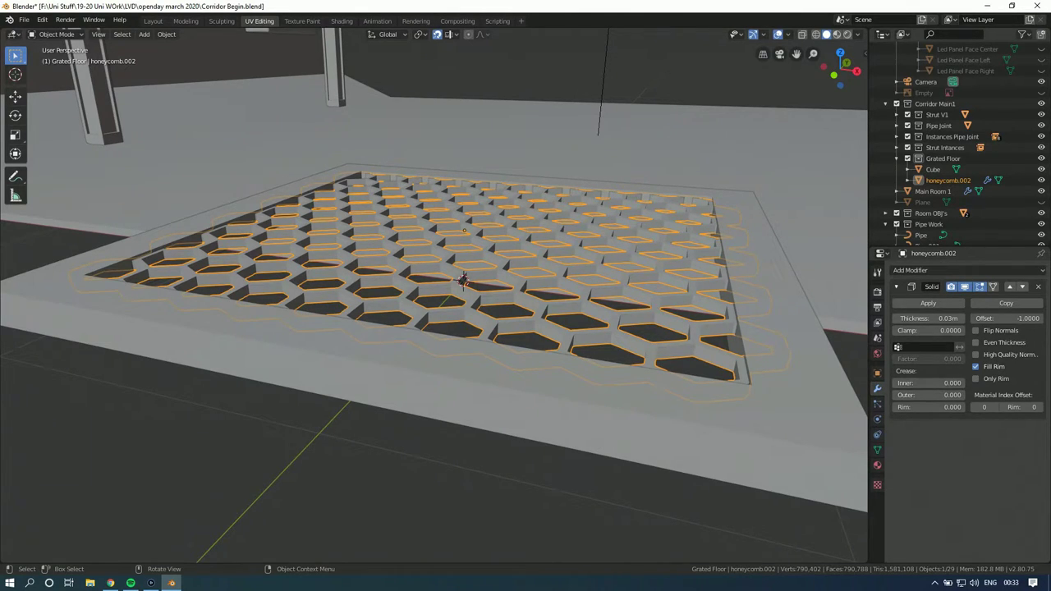
pyautogui.hotkey('alt', 'Tab')
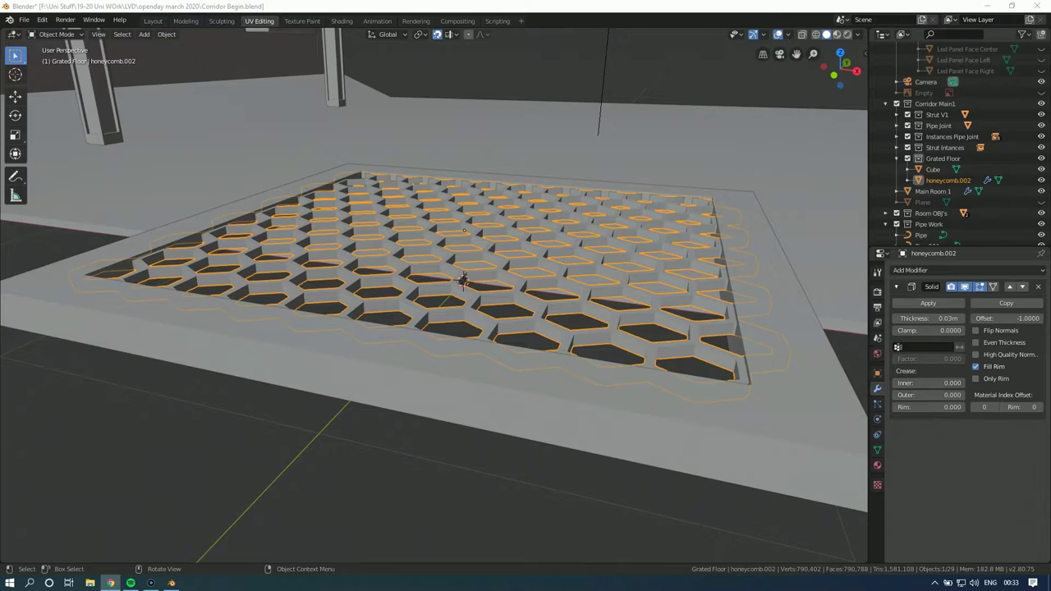
pyautogui.scroll(-2, 492, 271)
pyautogui.scroll(-3, 513, 264)
pyautogui.scroll(3, 493, 263)
pyautogui.moveTo(493, 263)
pyautogui.mouseDown(button='middle')
pyautogui.moveTo(459, 284)
pyautogui.moveTo(515, 244)
pyautogui.moveTo(495, 261)
pyautogui.mouseUp(button='middle')
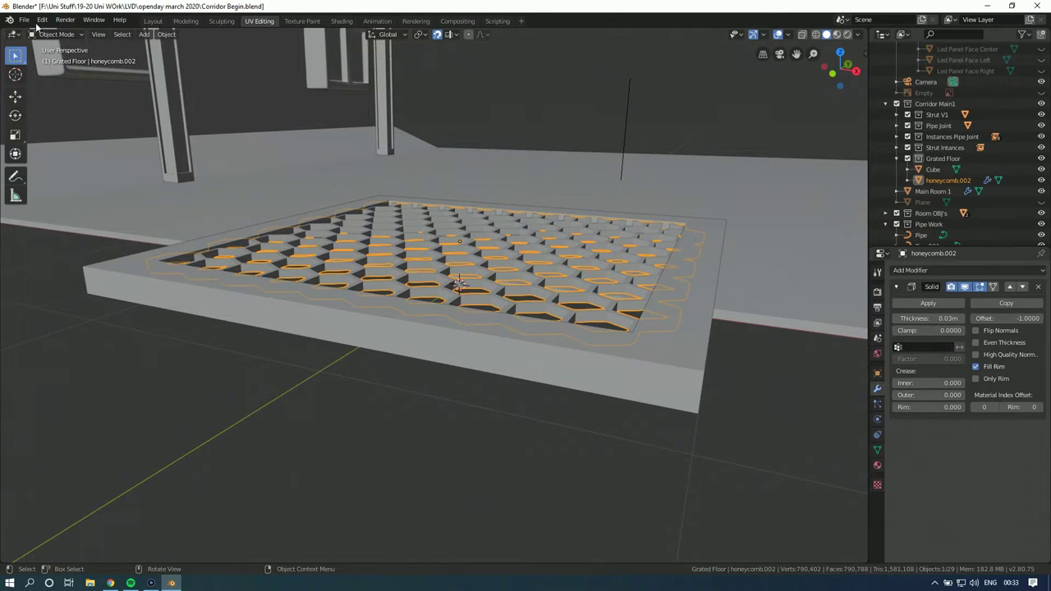
# Step: Select the frame and the honeycomb together and move them 4 m along Y into the room
pyautogui.click(25, 19)
pyautogui.hotkey('alt', 'a')
pyautogui.click(840, 51)
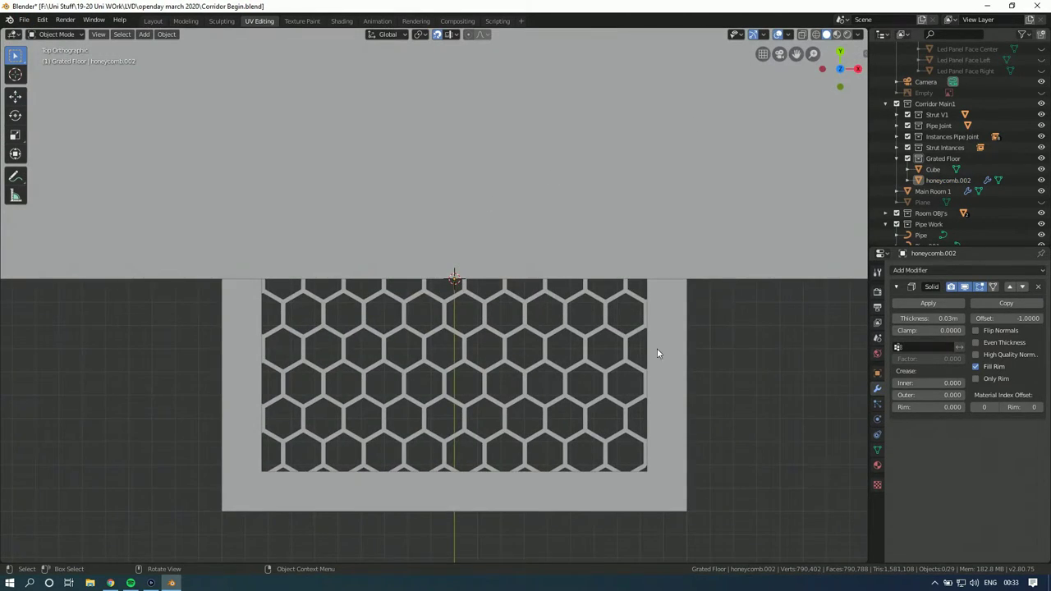
pyautogui.click(678, 374)
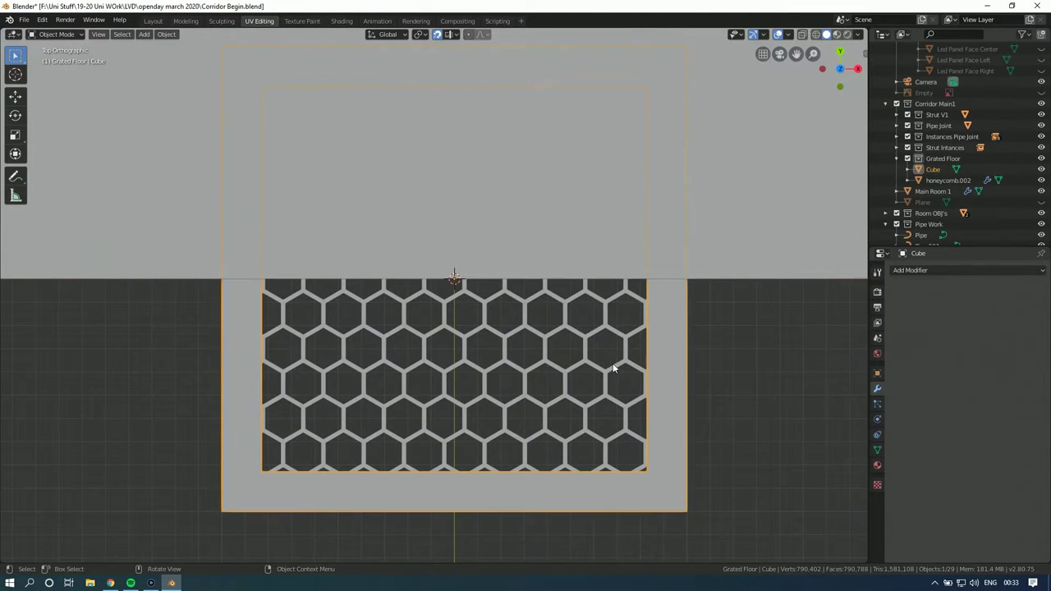
pyautogui.keyDown('shift'); pyautogui.click(620, 369); pyautogui.keyUp('shift')
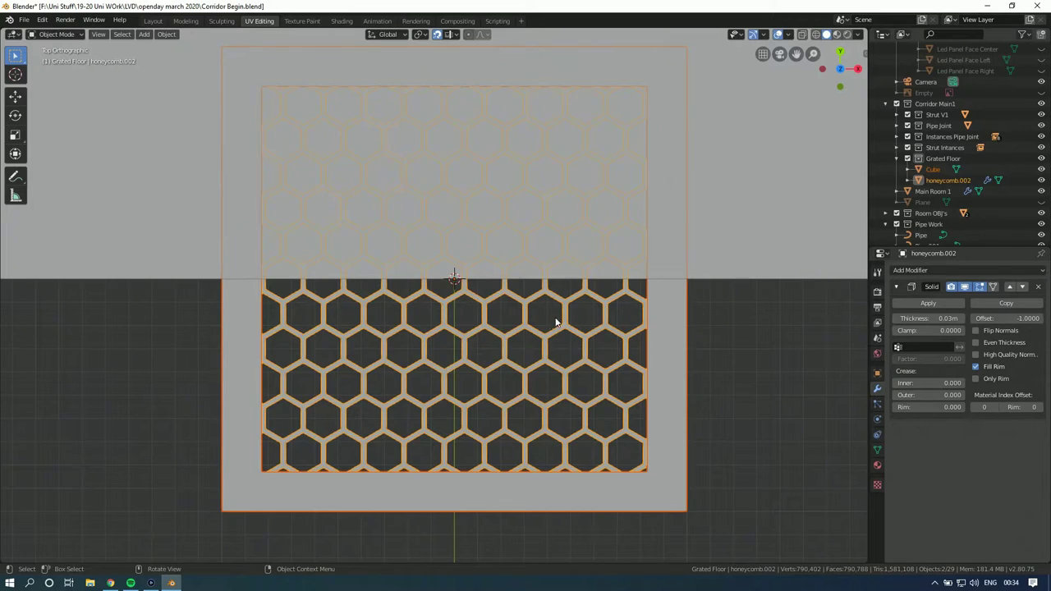
pyautogui.click(815, 34)
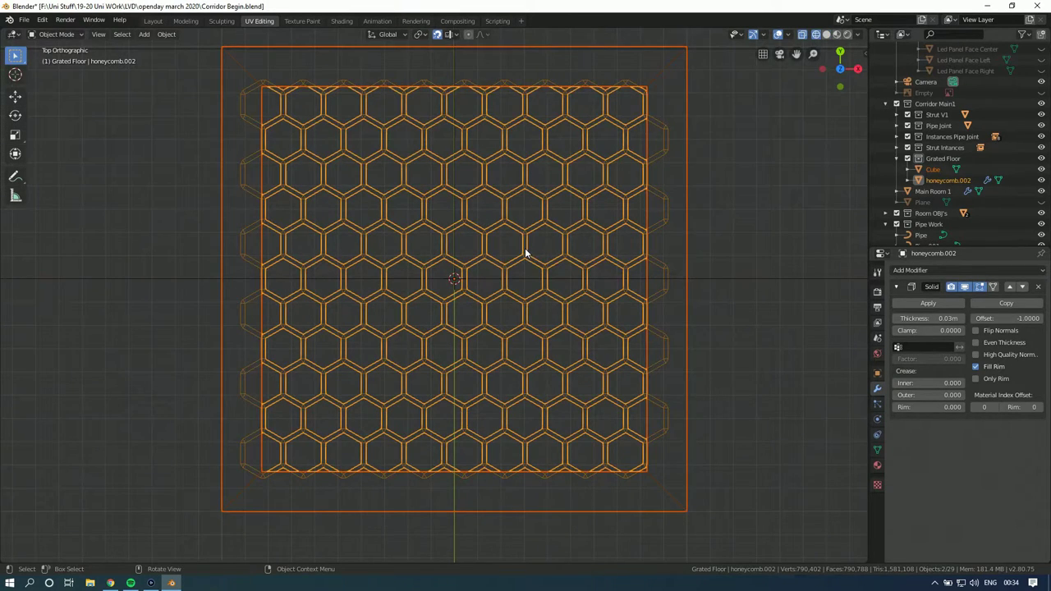
pyautogui.scroll(-8, 526, 246)
pyautogui.scroll(-2, 522, 302)
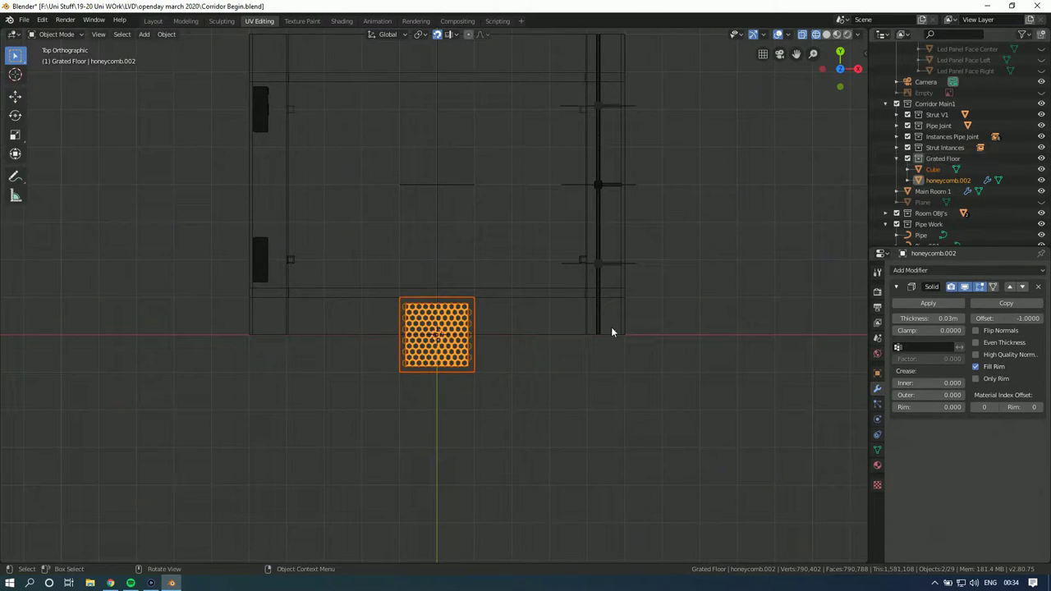
pyautogui.press('g')
pyautogui.click(598, 194)
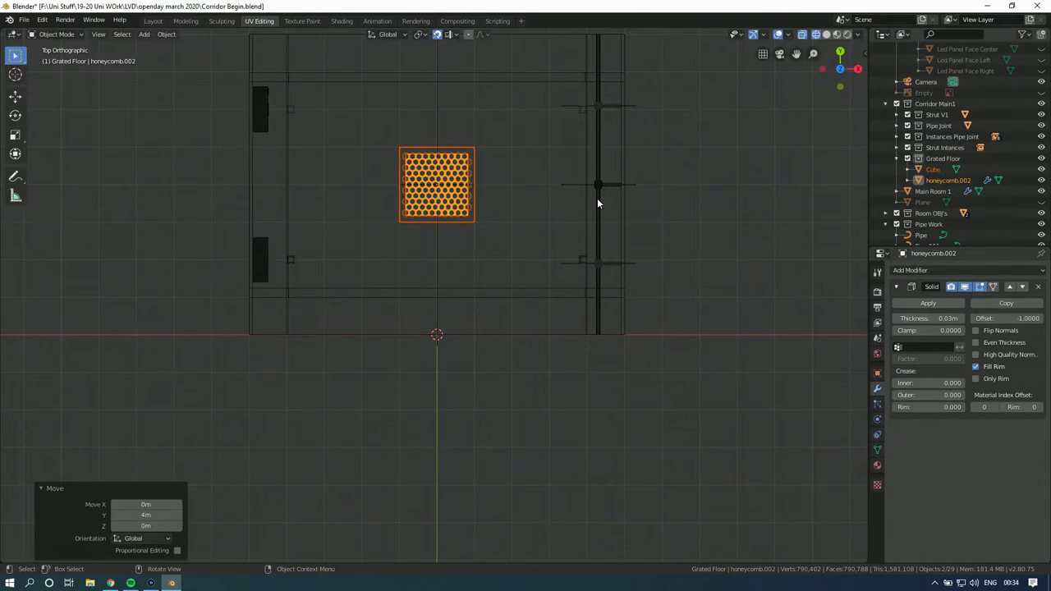
# Step: Set the origins of the frame and the honeycomb to their geometry
pyautogui.click(167, 34)
pyautogui.moveTo(196, 58)
pyautogui.click(320, 70)
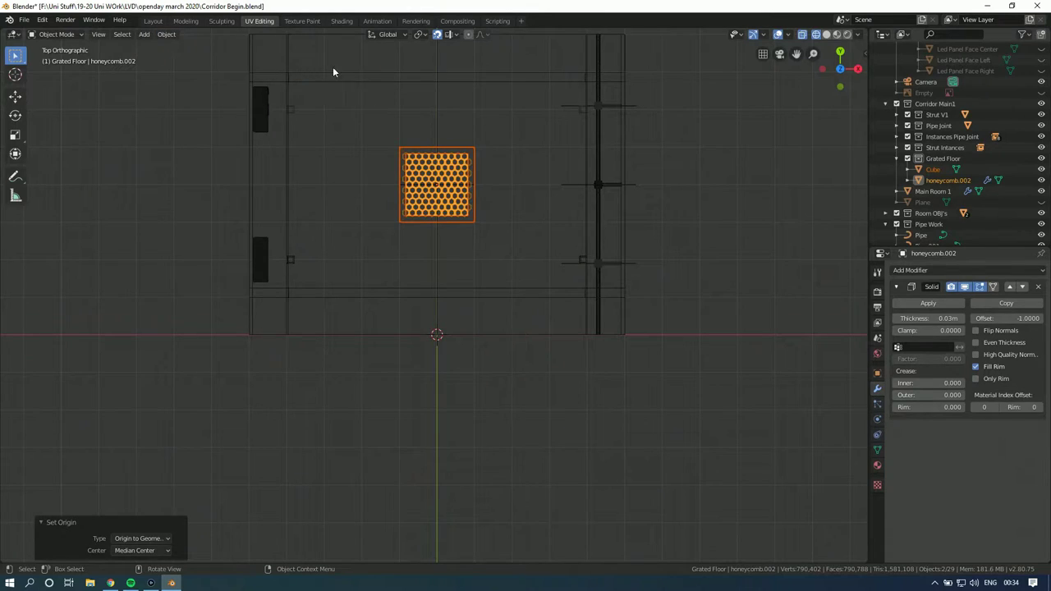
# Step: Select all objects in the Grated Floor collection, working in the top view
pyautogui.click(841, 88)
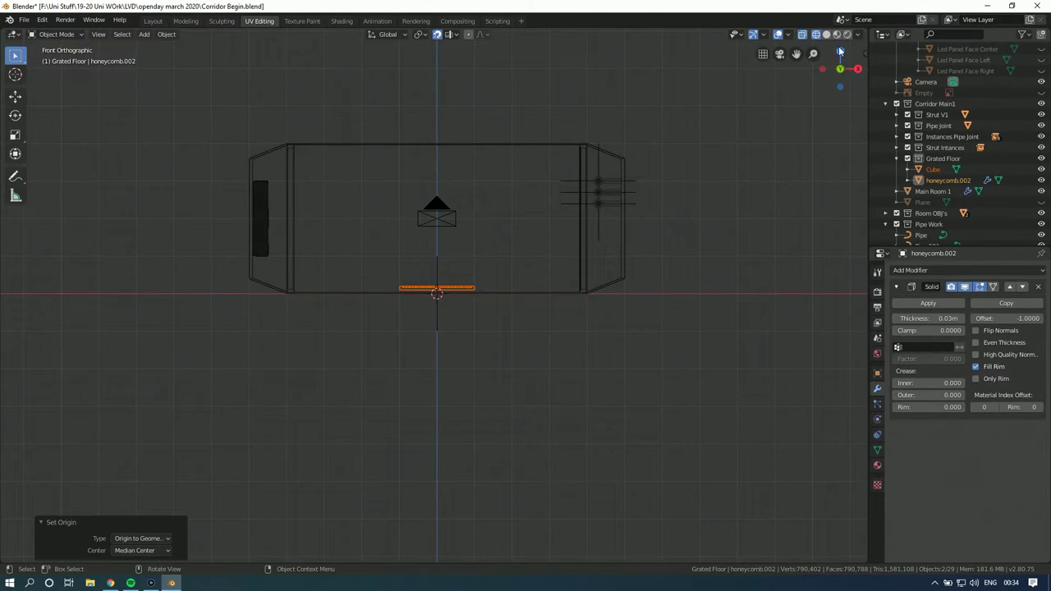
pyautogui.click(839, 46)
pyautogui.click(840, 50)
pyautogui.scroll(1, 485, 160)
pyautogui.keyDown('shift'); pyautogui.moveTo(484, 160); pyautogui.dragTo(485, 256, button='middle'); pyautogui.keyUp('shift')
pyautogui.scroll(1, 485, 256)
pyautogui.scroll(1, 485, 256)
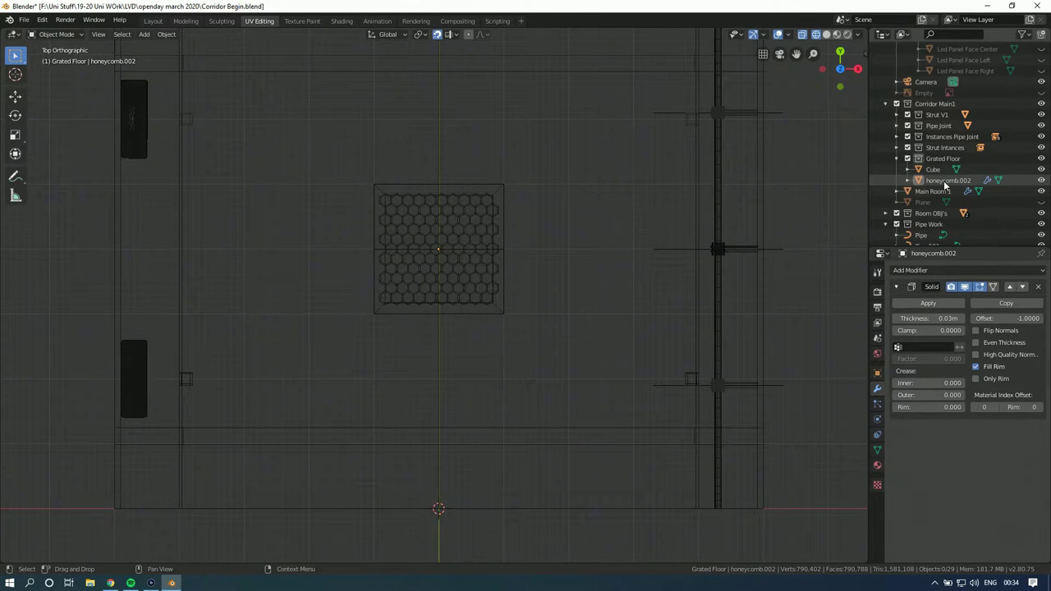
pyautogui.rightClick(943, 158)
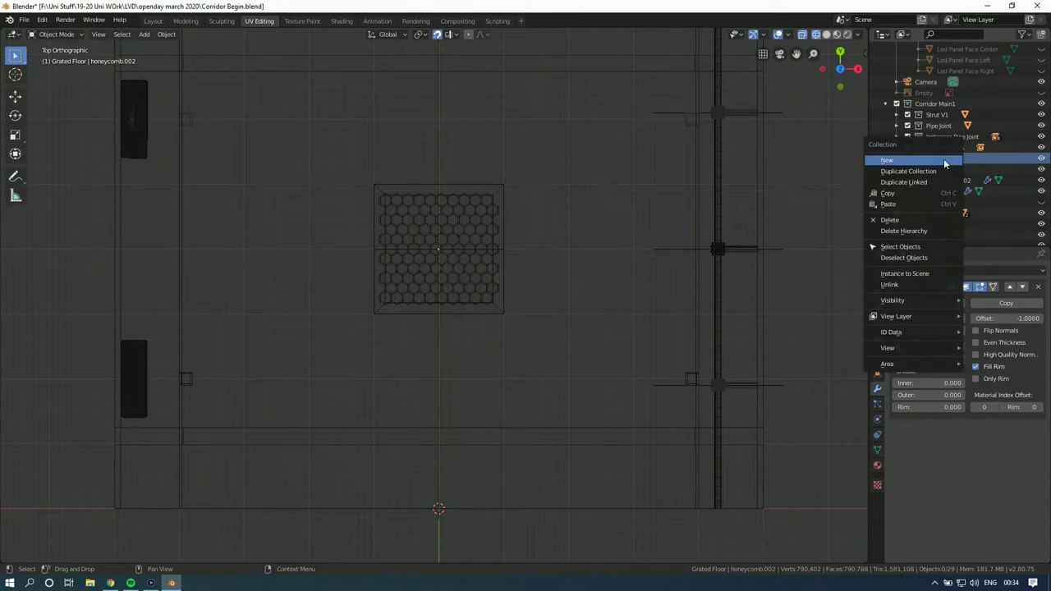
pyautogui.click(903, 249)
# Step: Try duplicating the grate tile 2 m in the negative X direction and undo the copy
pyautogui.scroll(1, 468, 248)
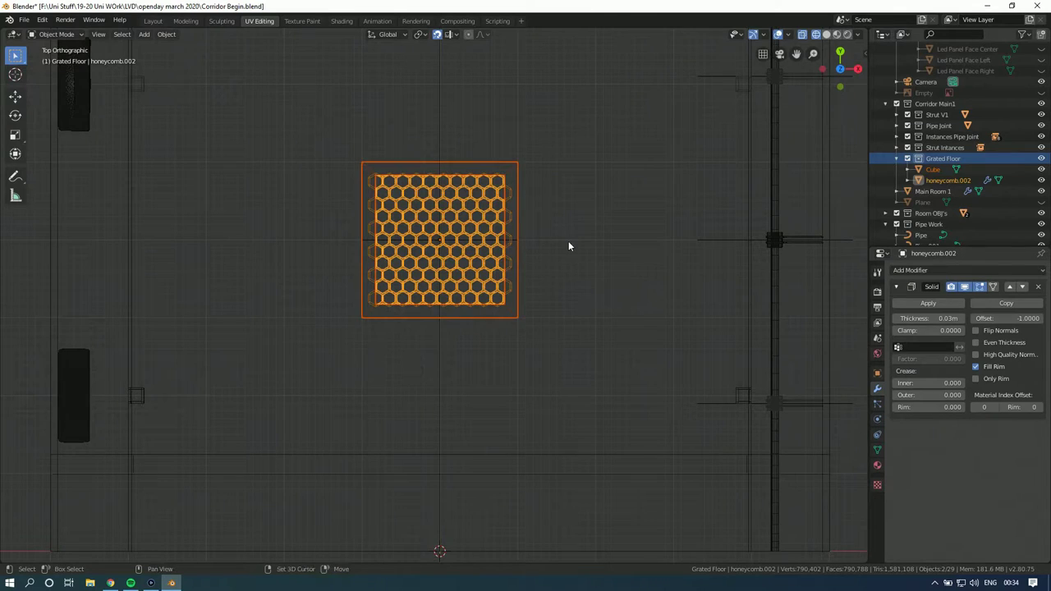
pyautogui.hotkey('shift', 'd')
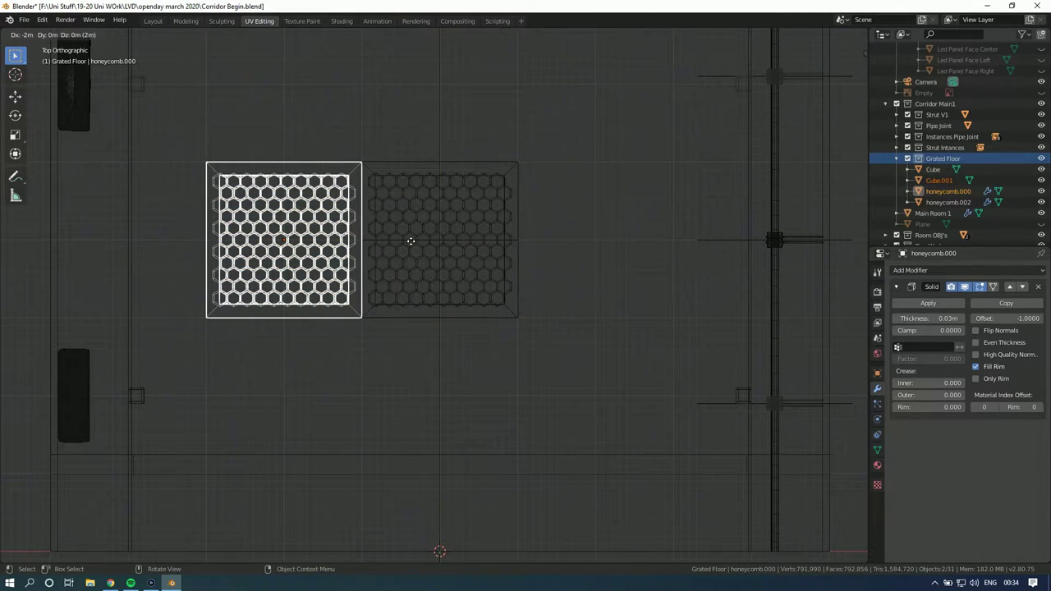
pyautogui.click(411, 240)
pyautogui.hotkey('ctrl', 'z')
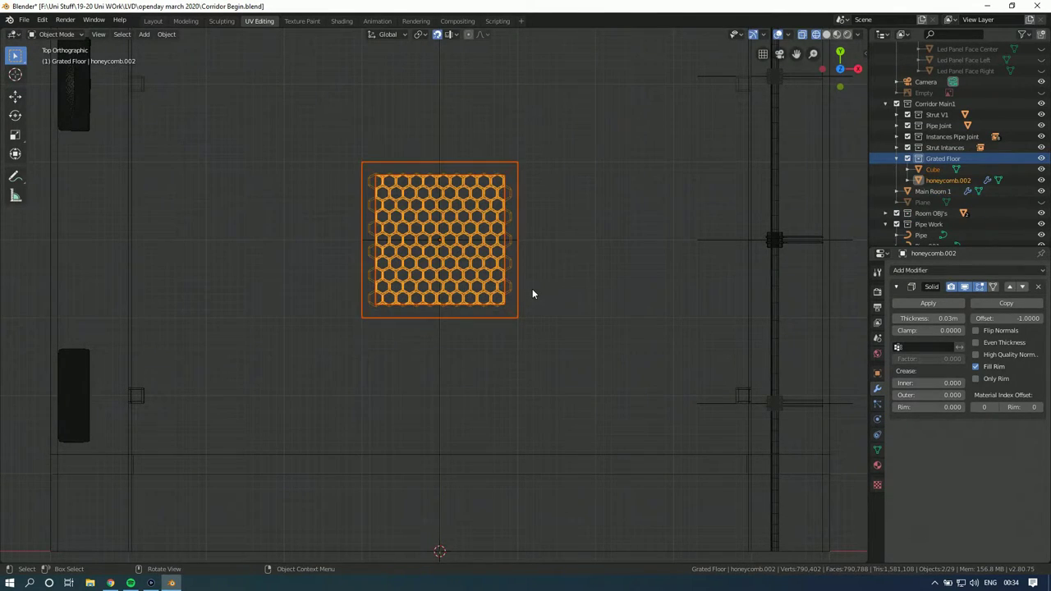
pyautogui.hotkey('alt', 'Tab')
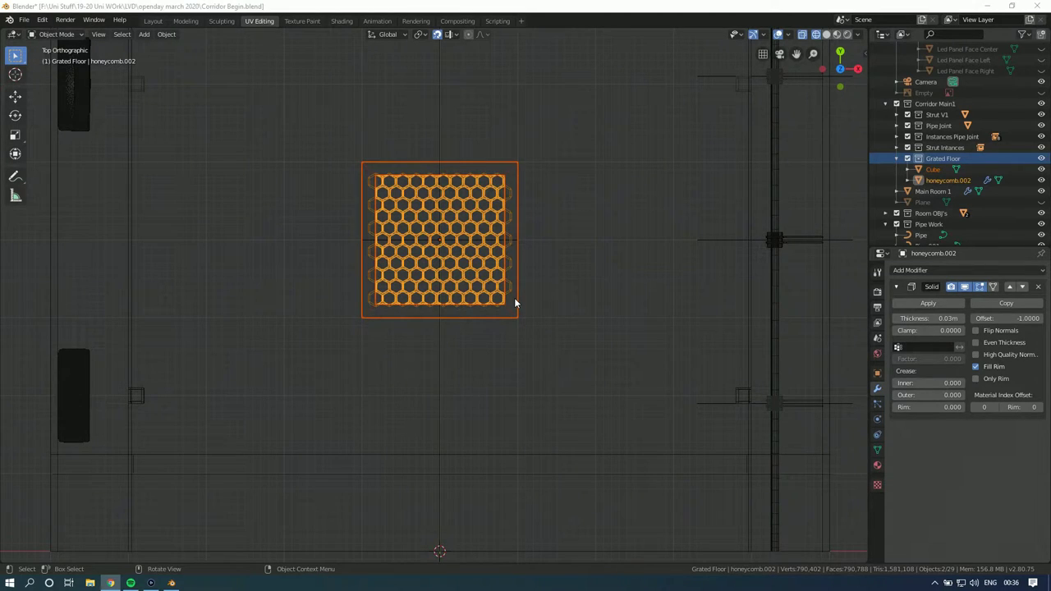
# Step: Deselect everything and add a 2 m mesh plane to the Grated Floor collection
pyautogui.scroll(5, 480, 306)
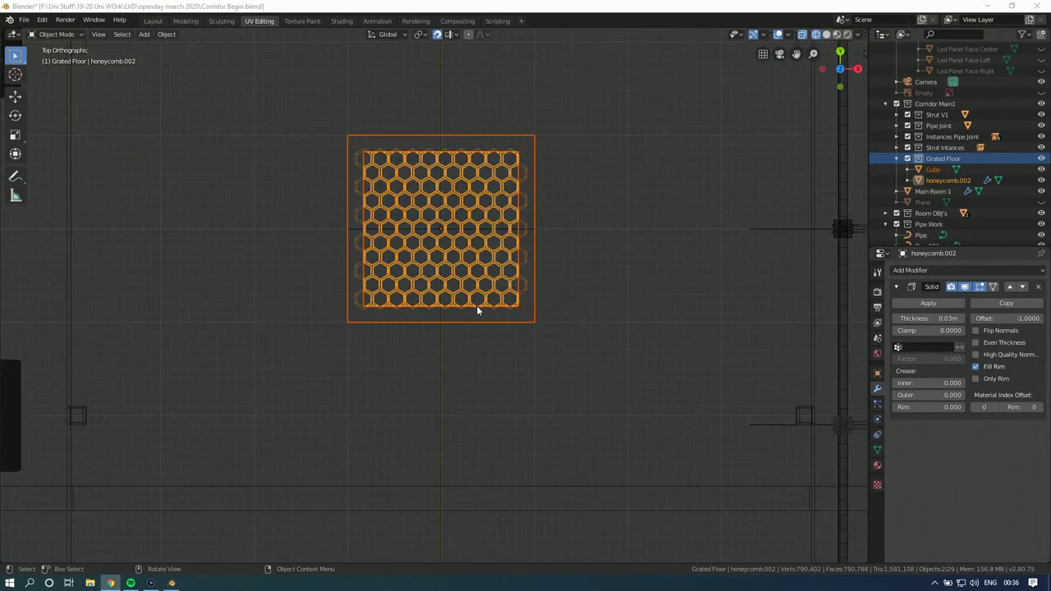
pyautogui.scroll(-4, 477, 311)
pyautogui.scroll(1, 477, 310)
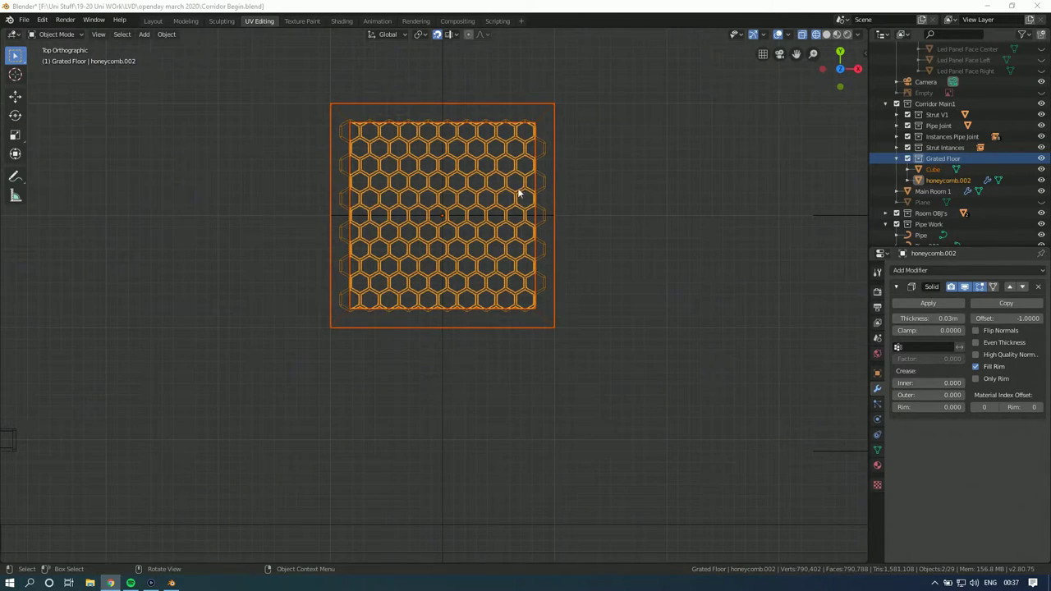
pyautogui.hotkey('alt', 'a')
pyautogui.hotkey('shift', 'a')
pyautogui.moveTo(368, 197)
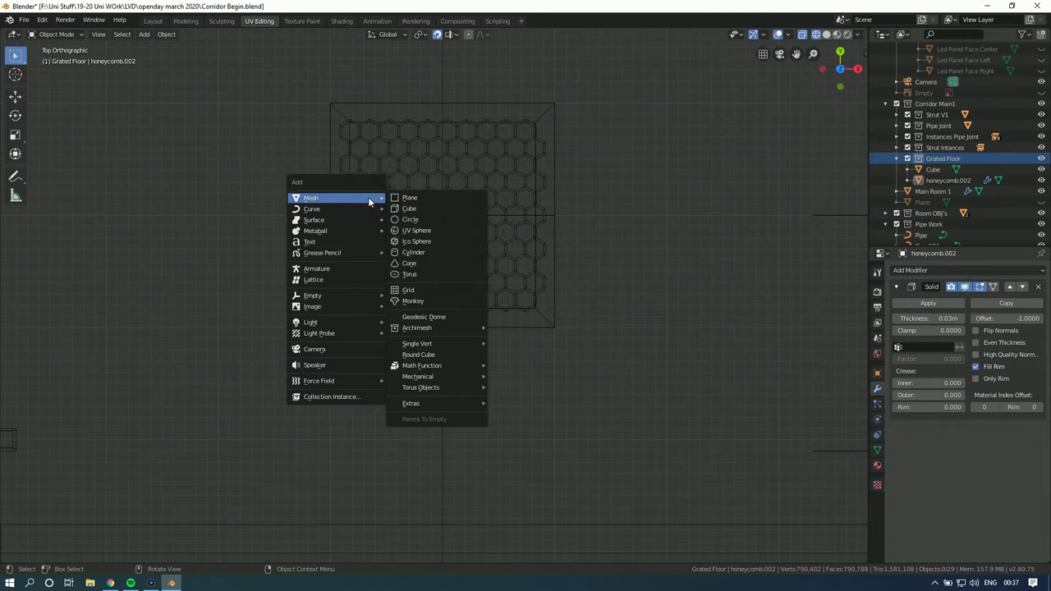
pyautogui.click(440, 197)
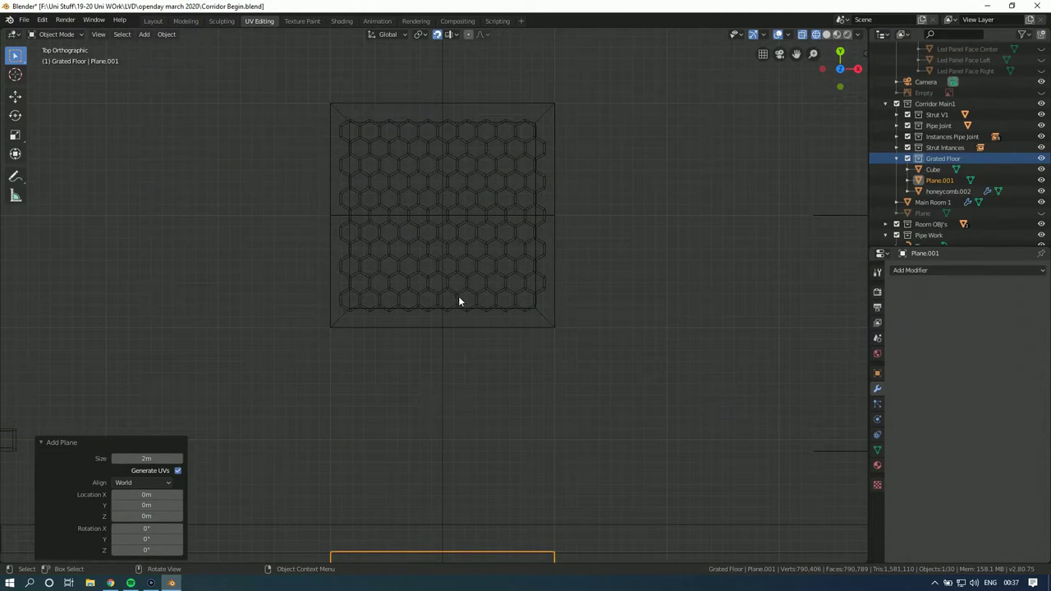
# Step: Move the plane along Y to a location of 4 m so it is centred over the grate tile
pyautogui.scroll(-1, 459, 332)
pyautogui.press('g')
pyautogui.click(459, 176)
pyautogui.press('g')
pyautogui.click(458, 218)
pyautogui.scroll(-2, 461, 226)
pyautogui.moveTo(465, 233)
pyautogui.mouseDown(button='middle')
pyautogui.moveTo(459, 246)
pyautogui.moveTo(467, 239)
pyautogui.mouseUp(button='middle')
pyautogui.click(839, 69)
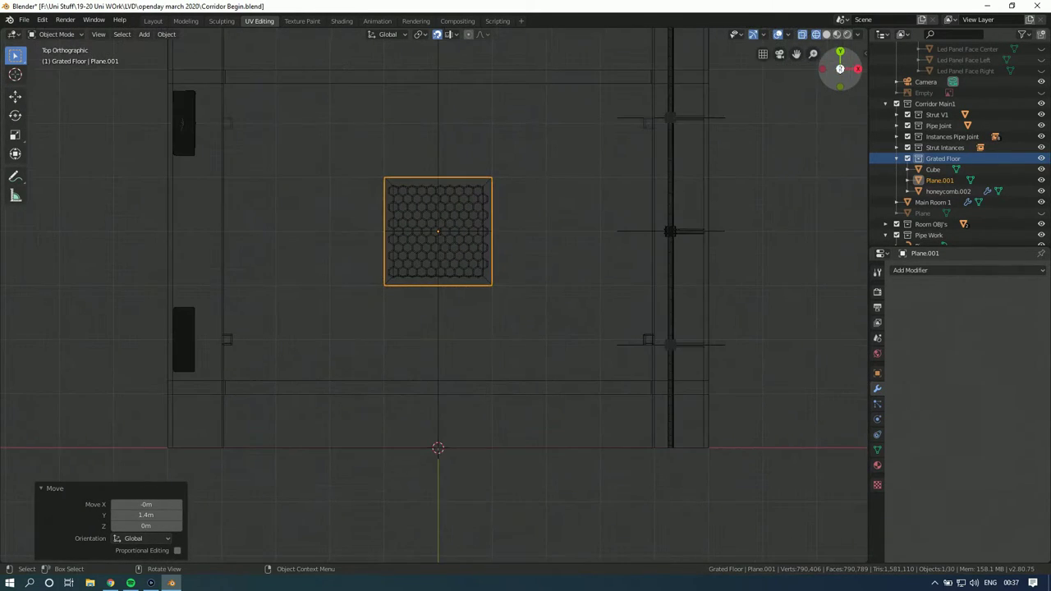
# Step: Scale the plane up by about 4.07 and trim it by about 0.979 to match the room's length
pyautogui.keyDown('shift'); pyautogui.moveTo(504, 206); pyautogui.dragTo(490, 241, button='middle'); pyautogui.keyUp('shift')
pyautogui.scroll(-4, 497, 230)
pyautogui.press('s')
pyautogui.click(604, 232)
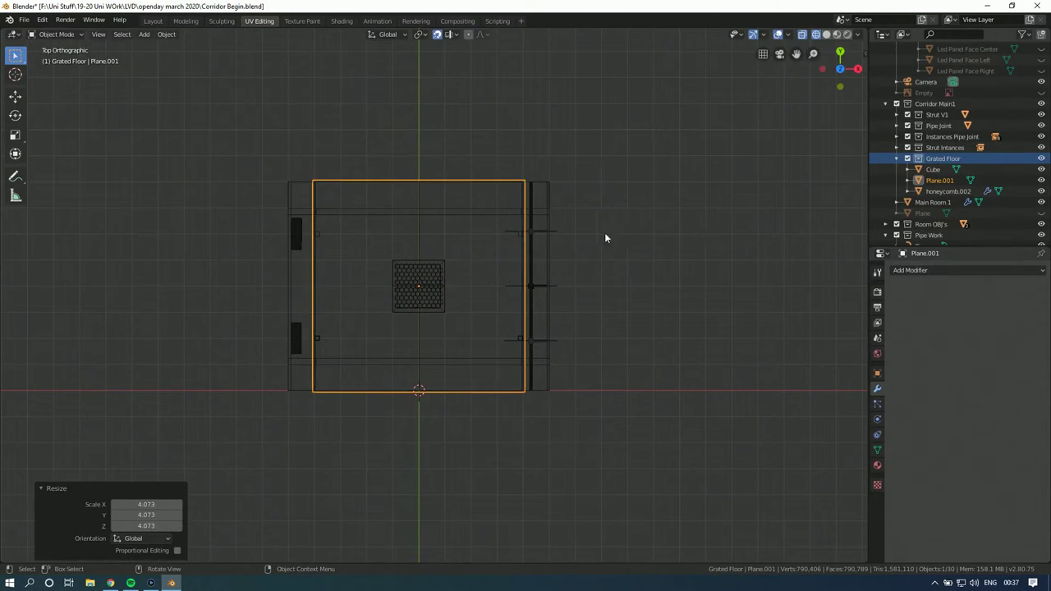
pyautogui.press('s')
pyautogui.click(507, 251)
pyautogui.scroll(5, 508, 254)
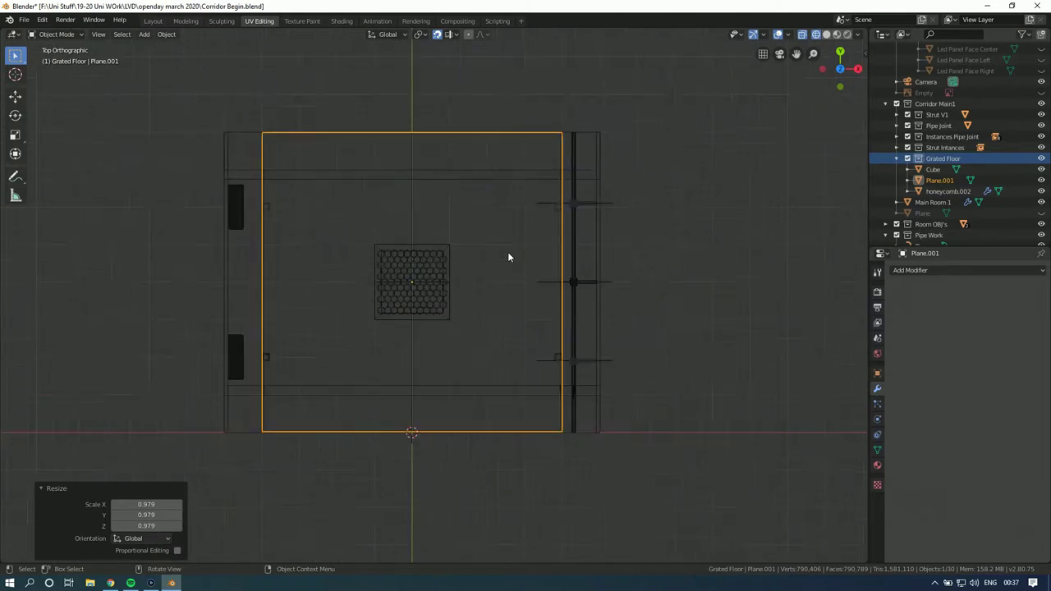
# Step: Shrink the plane uniformly by about 0.924 and again by about 0.812 so it spans three tile widths
pyautogui.moveTo(510, 261); pyautogui.dragTo(528, 159, button='middle')
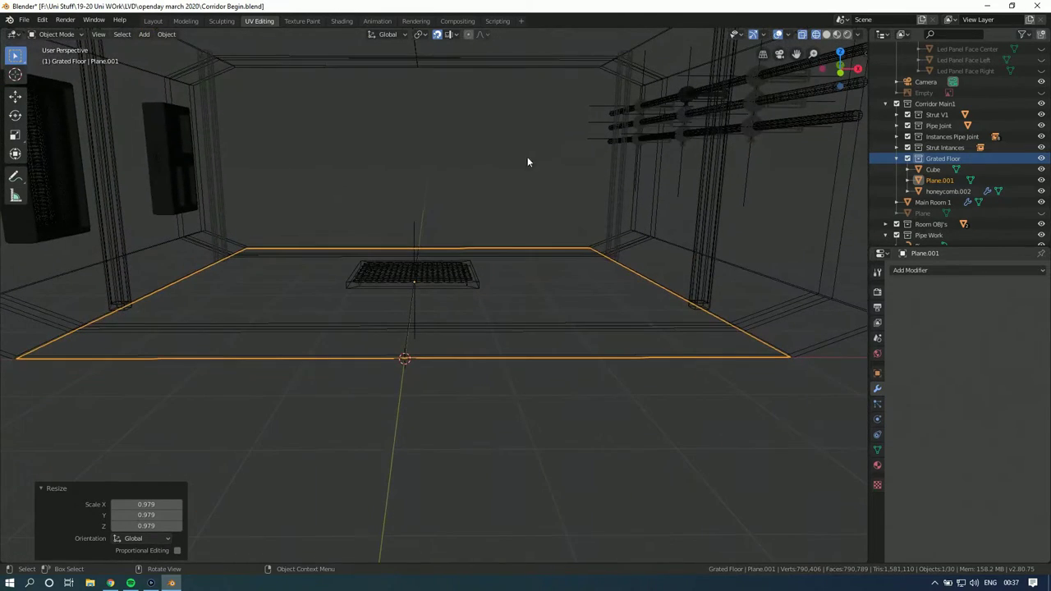
pyautogui.click(850, 72)
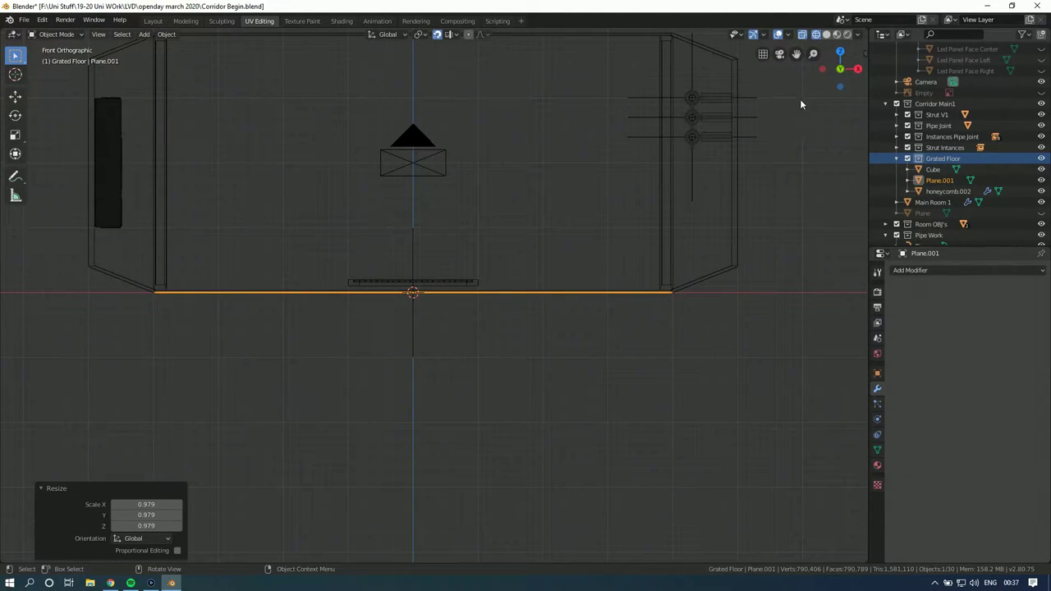
pyautogui.press('s')
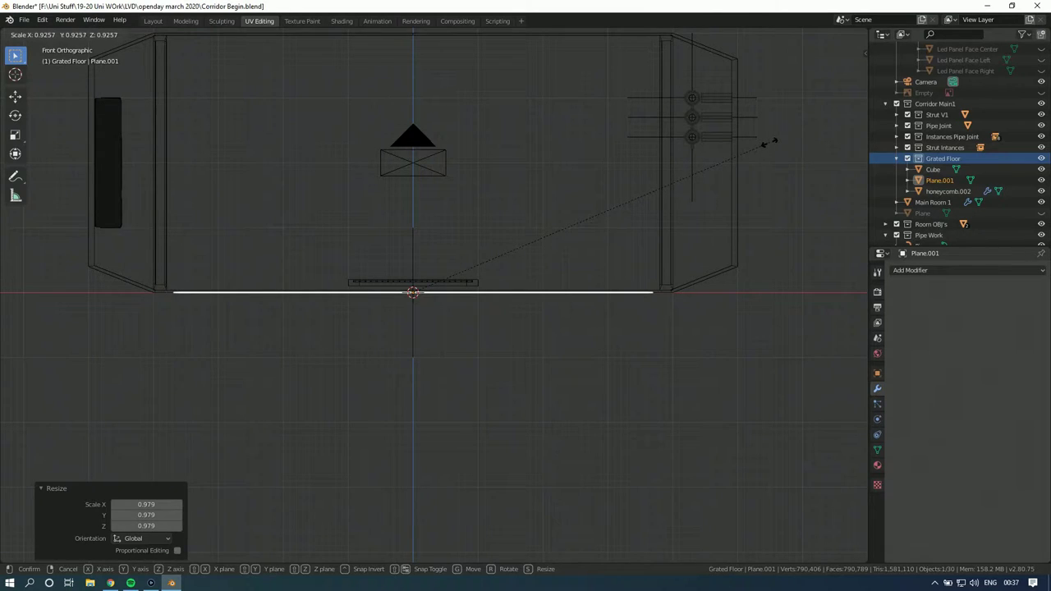
pyautogui.click(765, 140)
pyautogui.moveTo(838, 45); pyautogui.dragTo(734, 136)
pyautogui.press('KP_7')
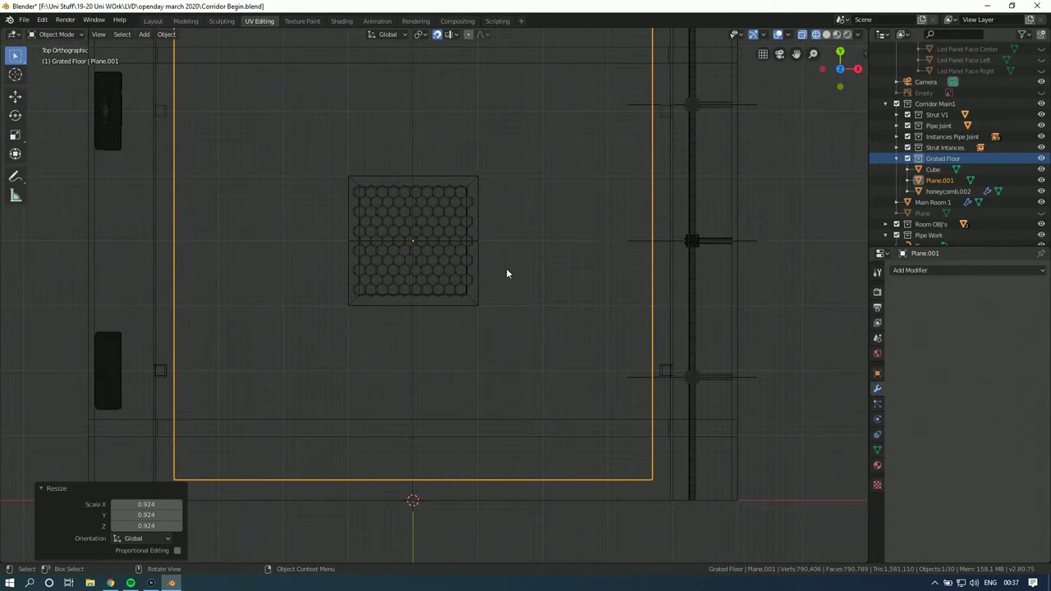
pyautogui.press('s')
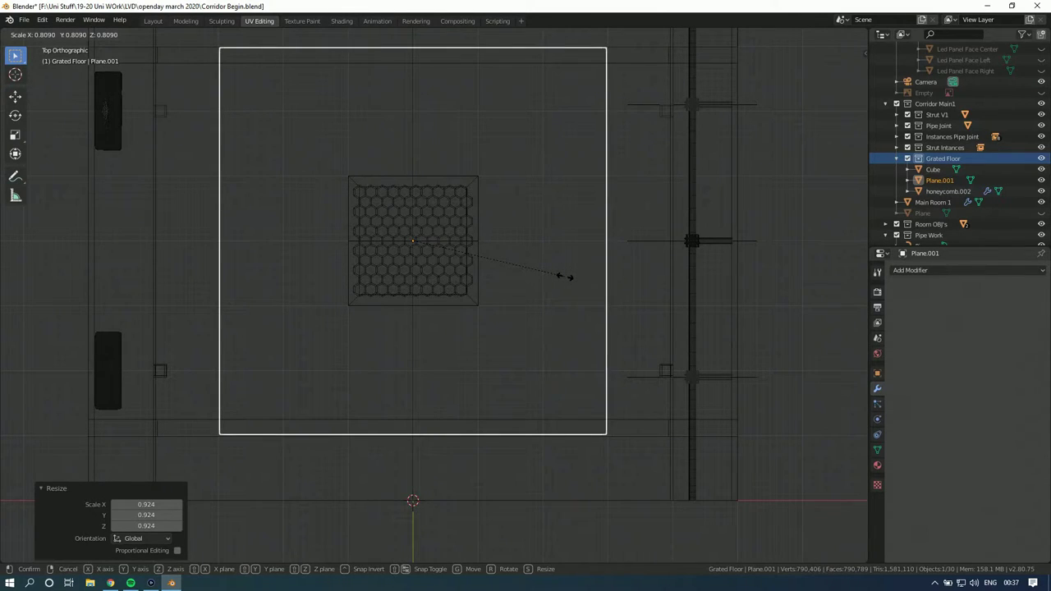
pyautogui.click(566, 277)
pyautogui.scroll(-2, 519, 279)
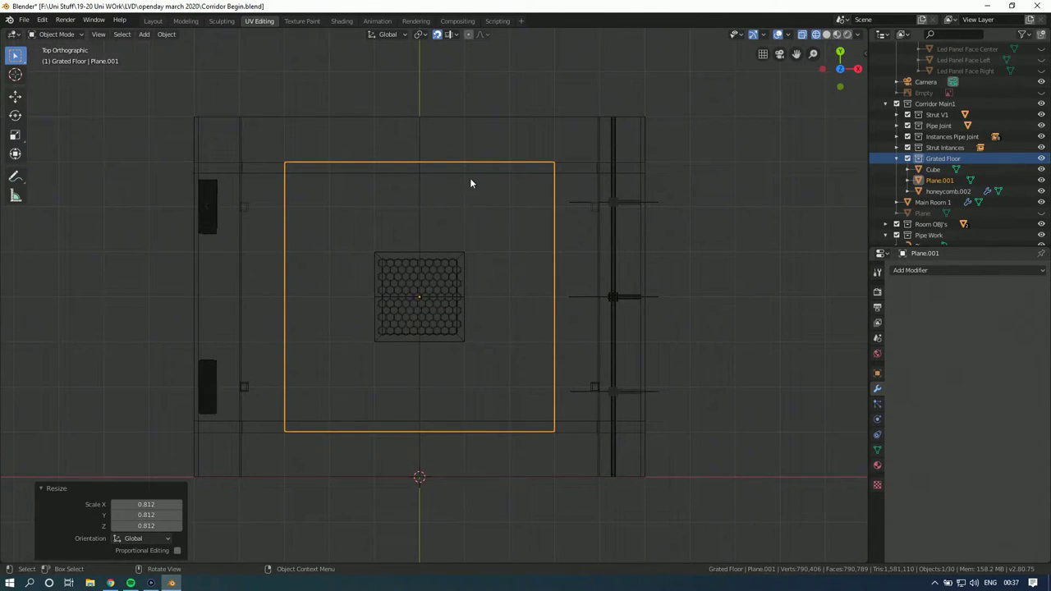
# Step: Stretch the plane along Y by about 1.33 so it covers the full length of the room
pyautogui.press('s')
pyautogui.press('y')
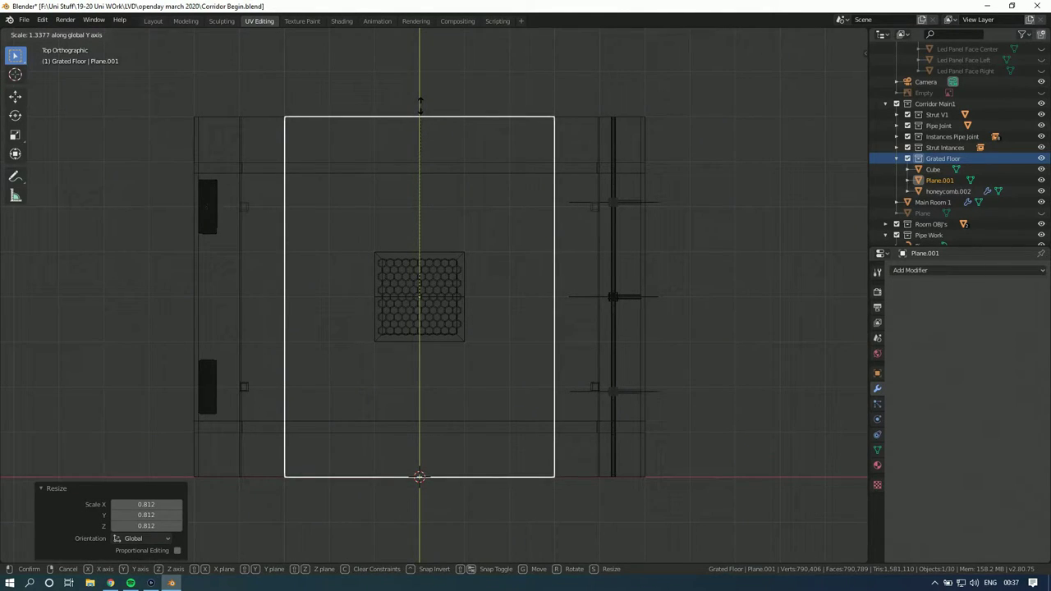
pyautogui.click(420, 107)
pyautogui.scroll(2, 435, 194)
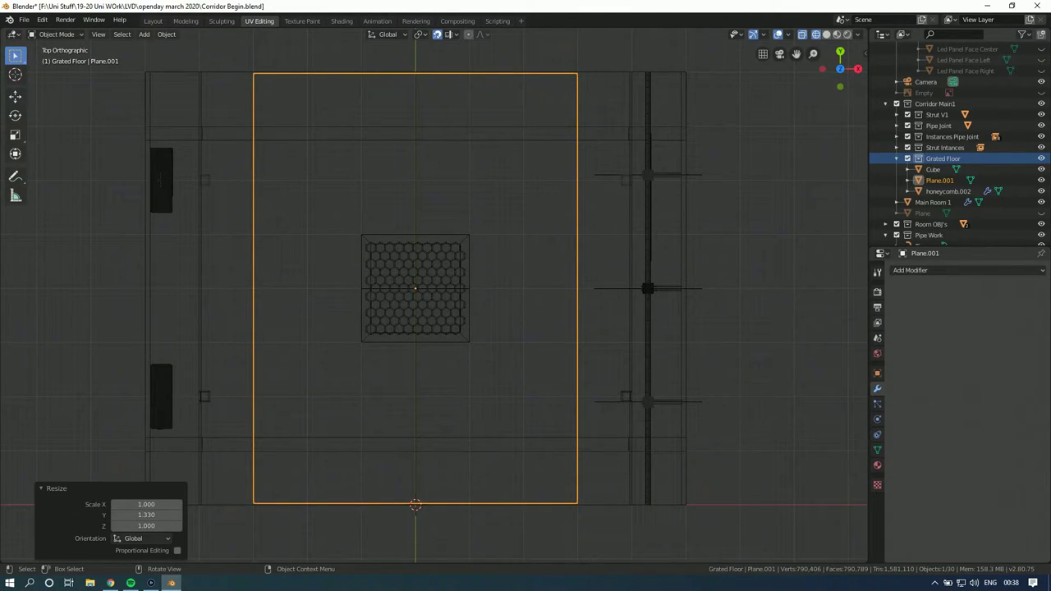
pyautogui.hotkey('alt', 'Tab')
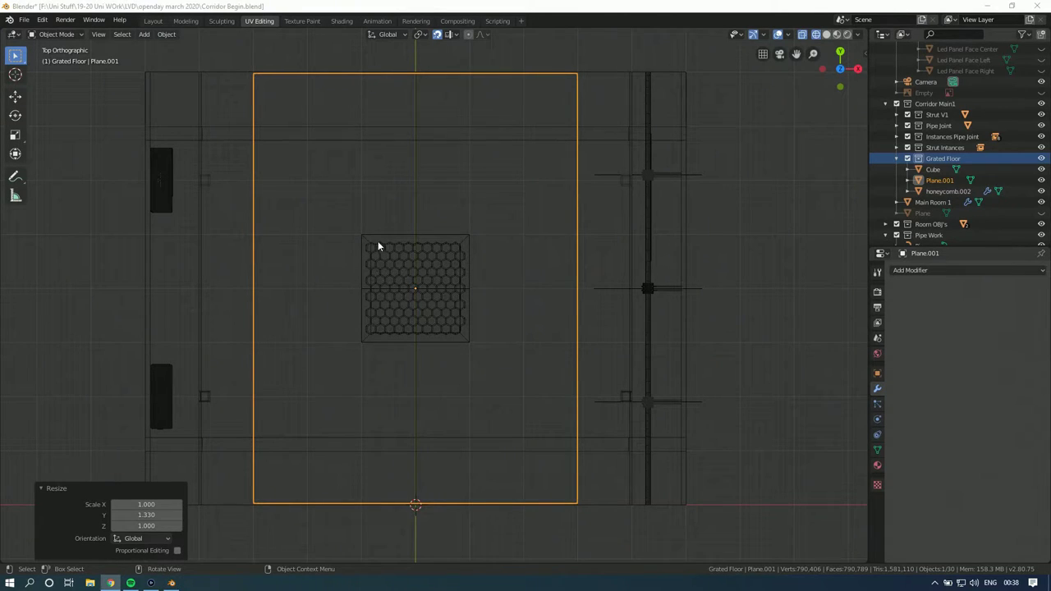
pyautogui.click(257, 111)
pyautogui.click(255, 107)
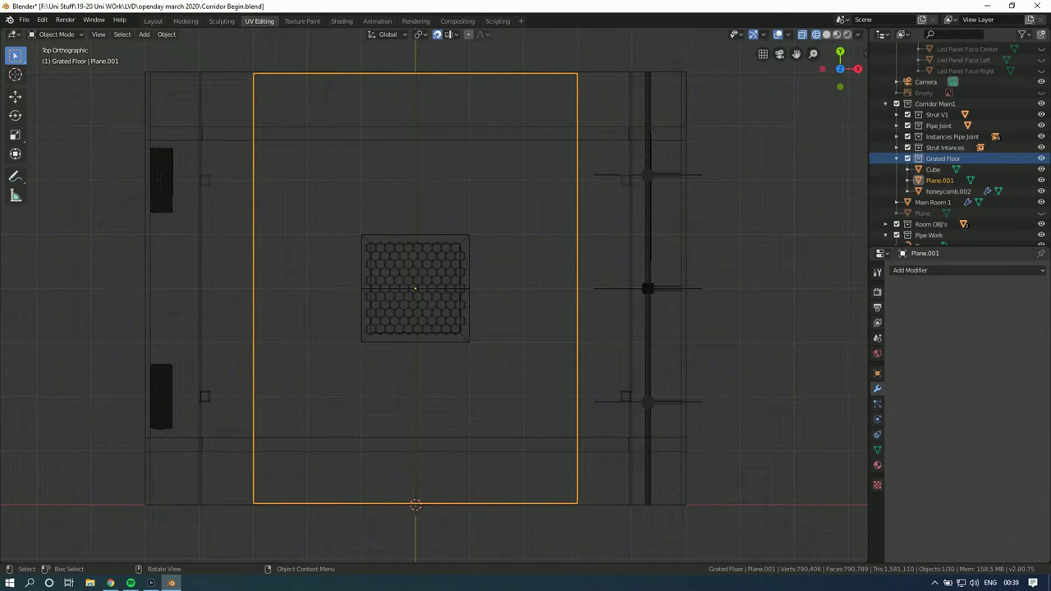
pyautogui.hotkey('alt', 'Tab')
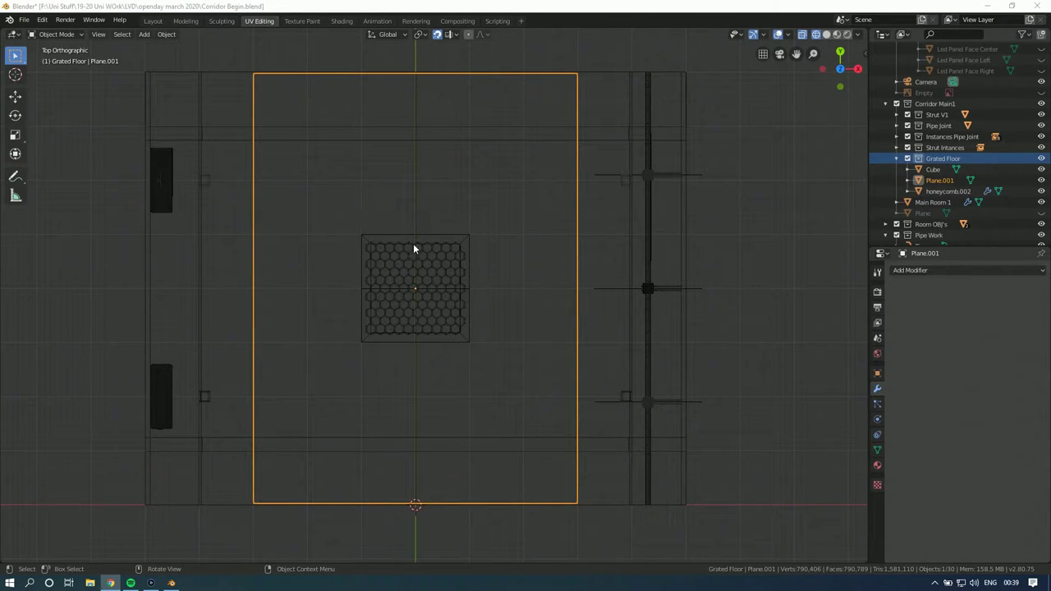
pyautogui.click(932, 169)
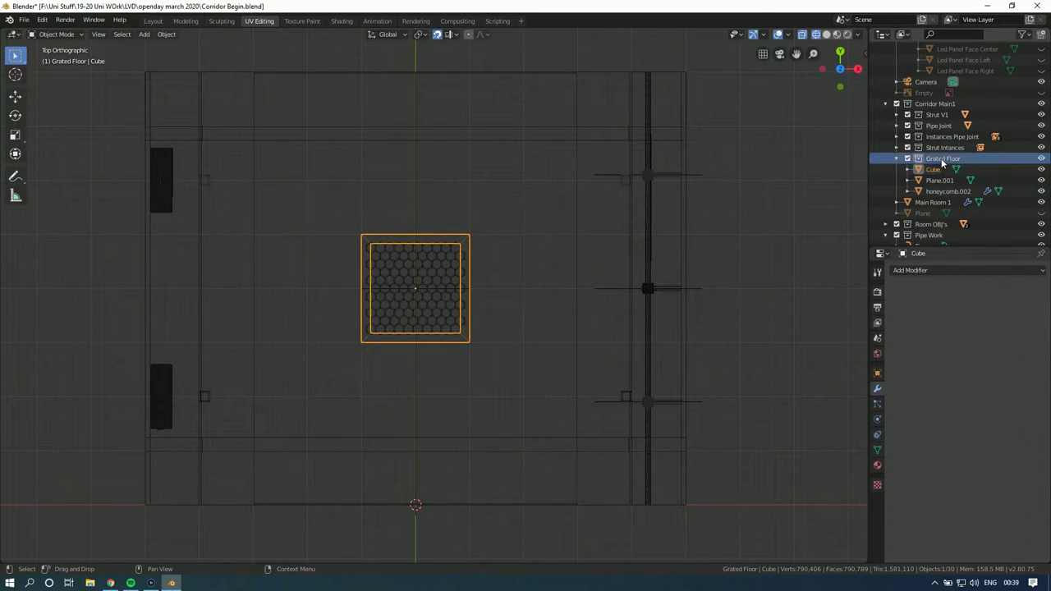
pyautogui.rightClick(927, 160)
pyautogui.click(921, 161)
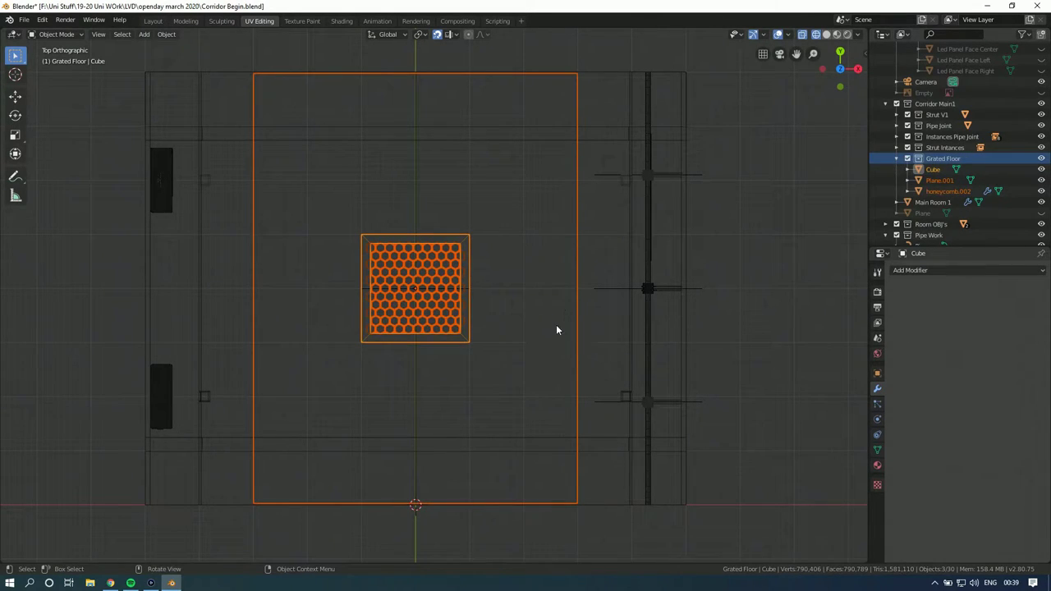
pyautogui.click(939, 180)
# Step: Select the frame and the honeycomb together and move them -3 m along Y to the plane's front edge
pyautogui.click(933, 169)
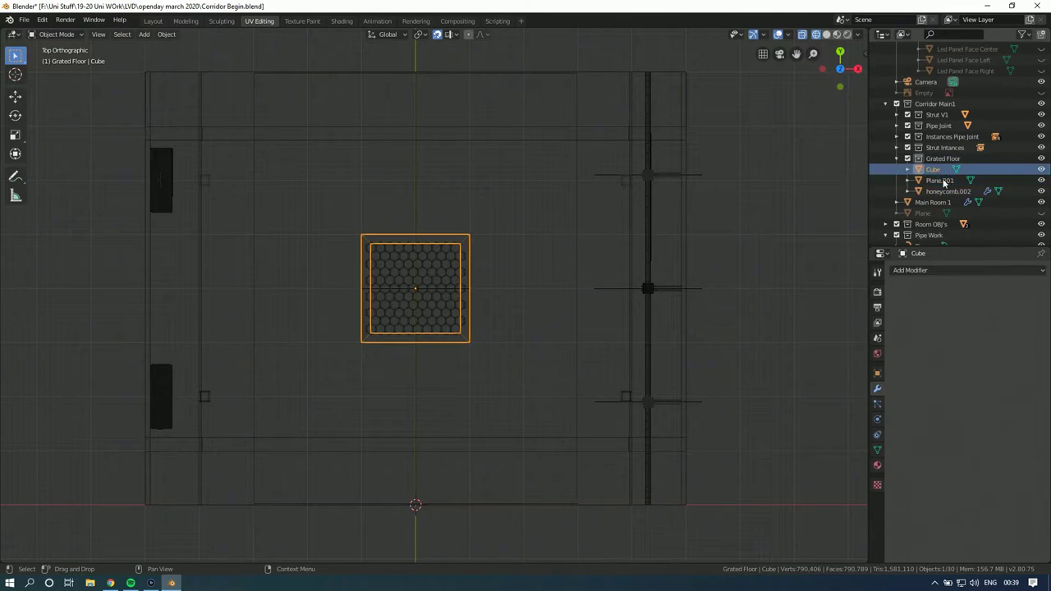
pyautogui.keyDown('ctrl'); pyautogui.click(947, 192); pyautogui.keyUp('ctrl')
pyautogui.press('g')
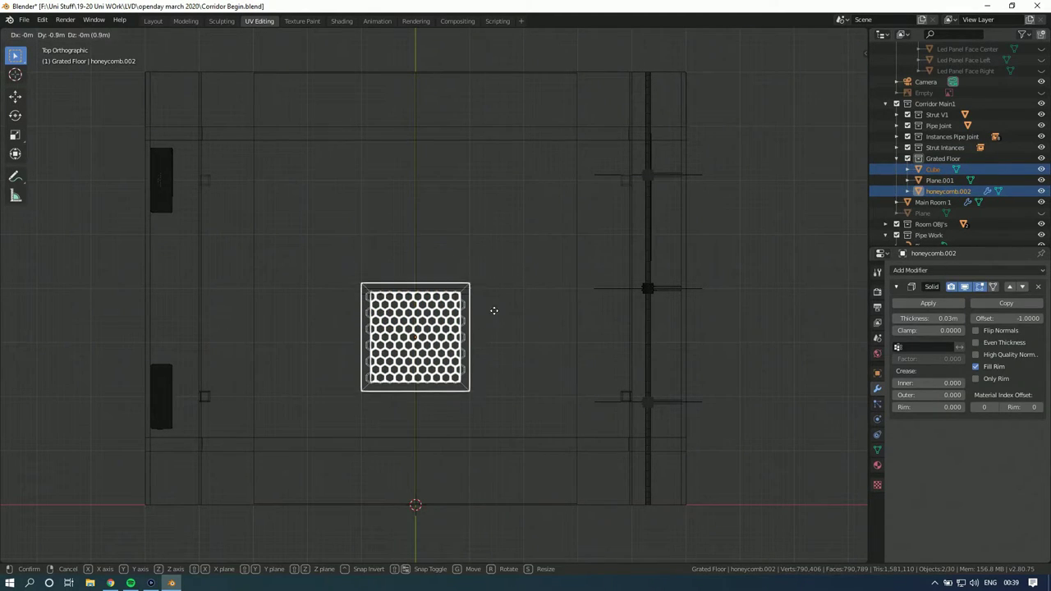
pyautogui.click(494, 425)
pyautogui.keyDown('shift'); pyautogui.scroll(-1, 494, 396); pyautogui.keyUp('shift')
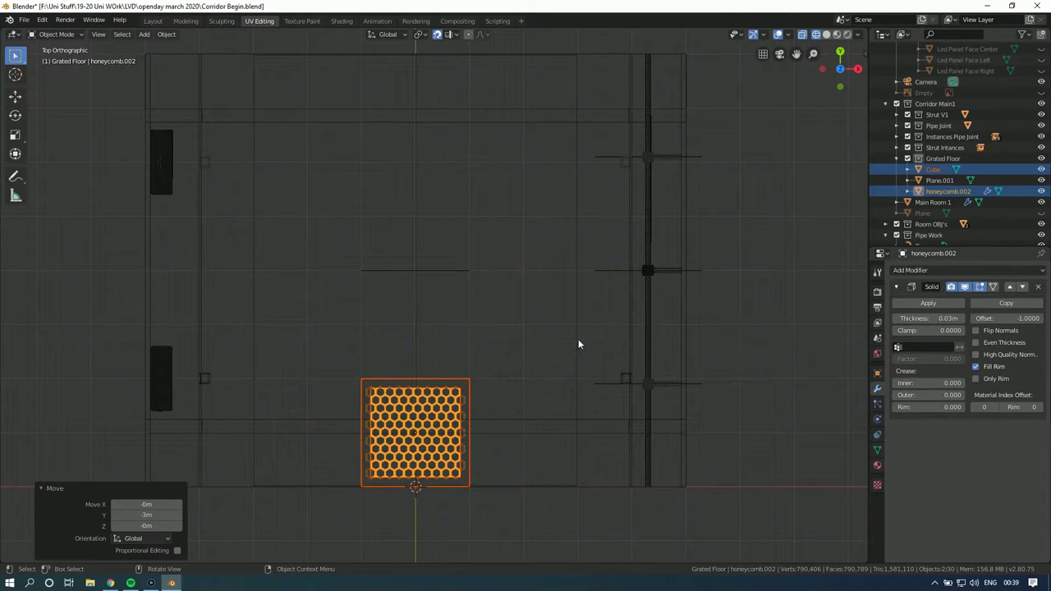
# Step: Edit the floor plane and divide it into four equal rows with three crosswise loop cuts
pyautogui.click(545, 348)
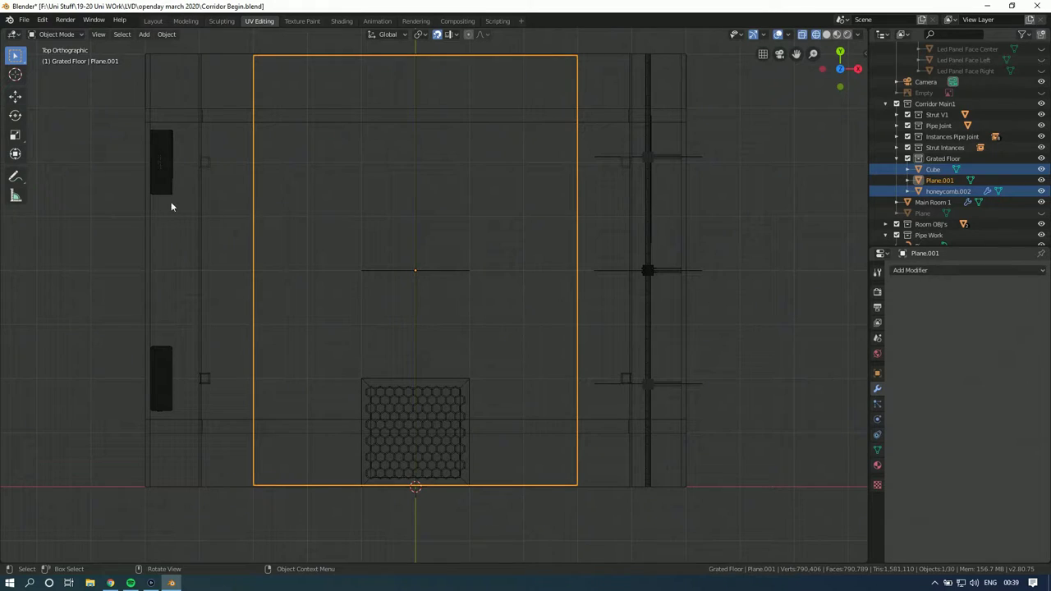
pyautogui.press('Tab')
pyautogui.click(15, 274)
pyautogui.scroll(1, 257, 267)
pyautogui.scroll(-1, 256, 266)
pyautogui.hotkey('ctrl', 'z')
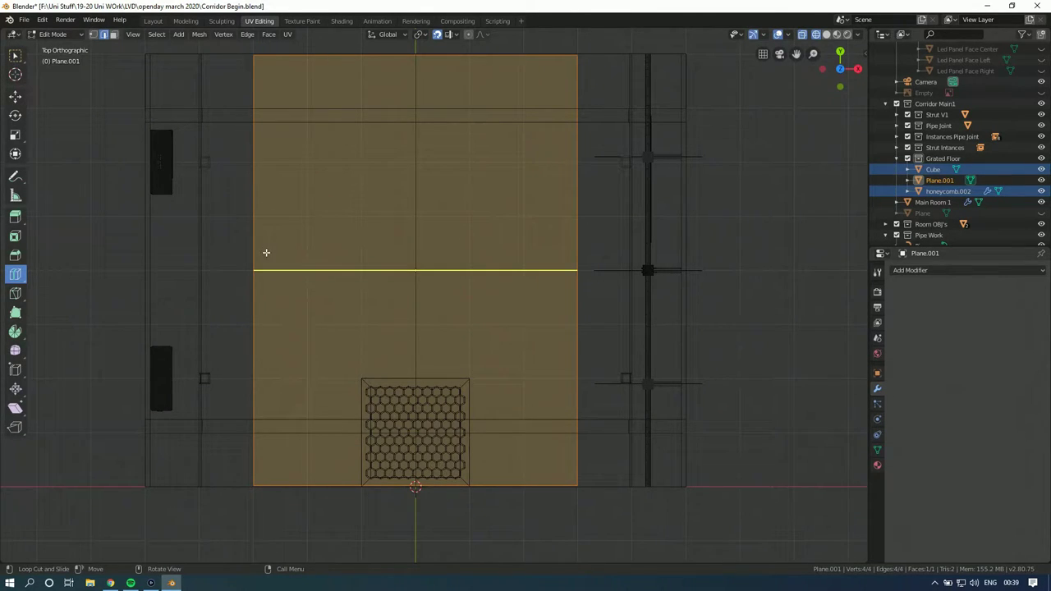
pyautogui.click(266, 252)
pyautogui.click(263, 336)
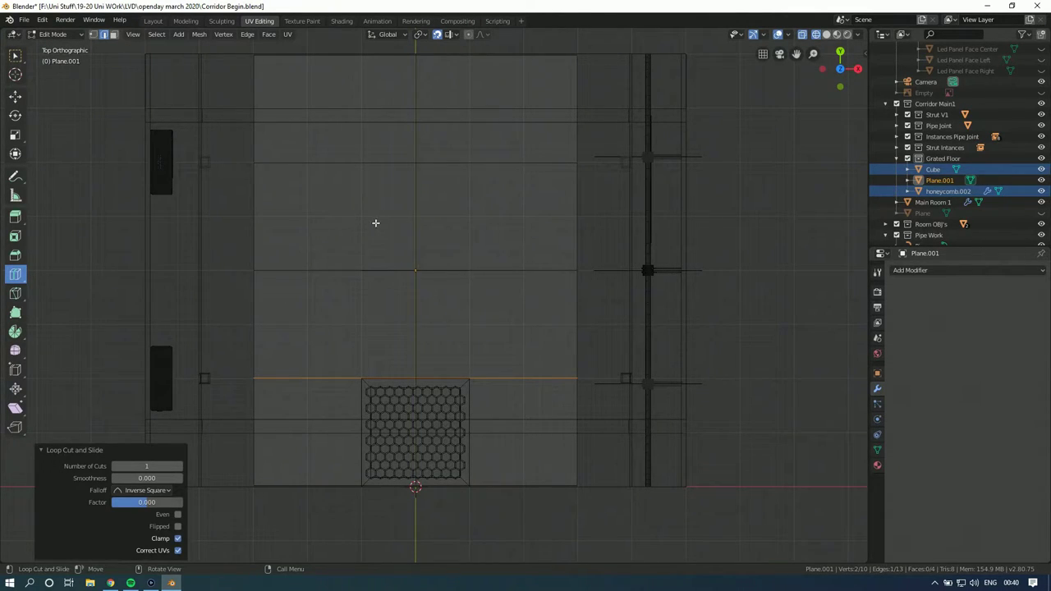
# Step: Add two lengthwise loop cuts in line with the tile's sides, forming three equal columns, and leave Edit Mode
pyautogui.moveTo(415, 236); pyautogui.dragTo(334, 236)
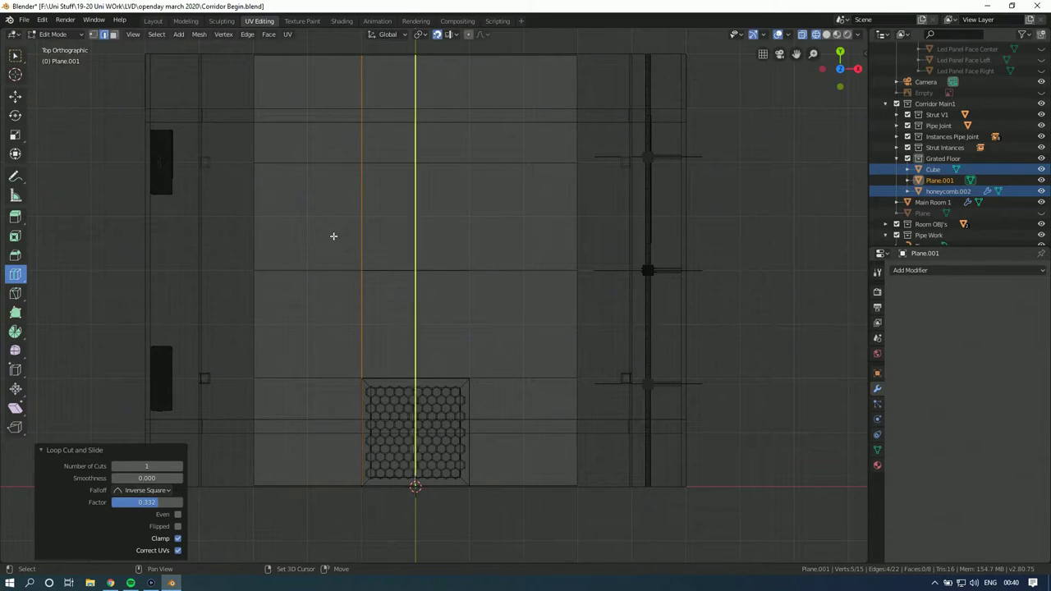
pyautogui.click(470, 283)
pyautogui.press('Tab')
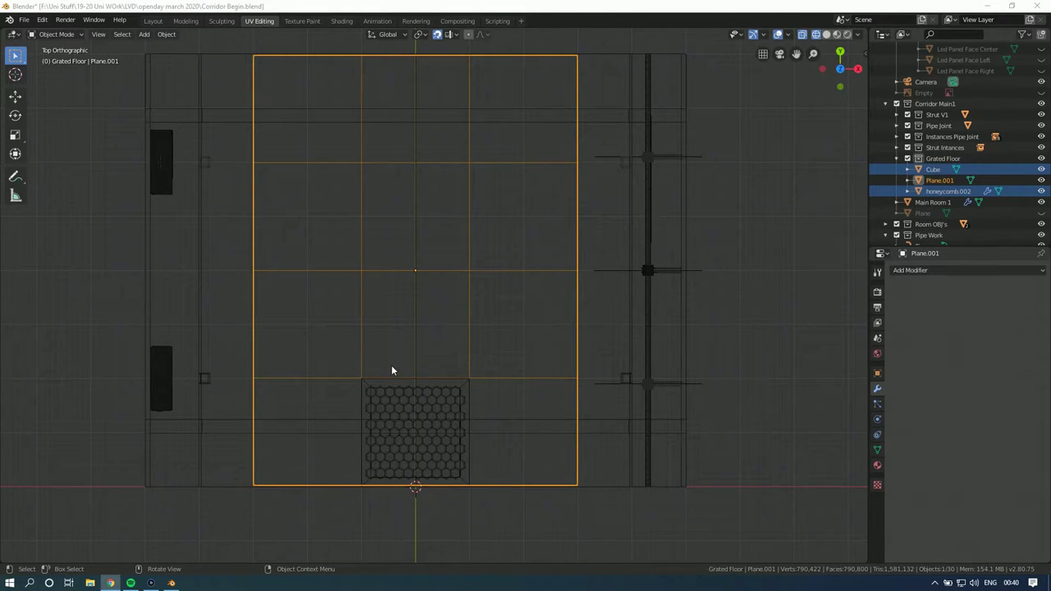
# Step: Rename the subdivided floor plane as Floor Tile launcher
pyautogui.click(936, 170)
pyautogui.click(948, 181)
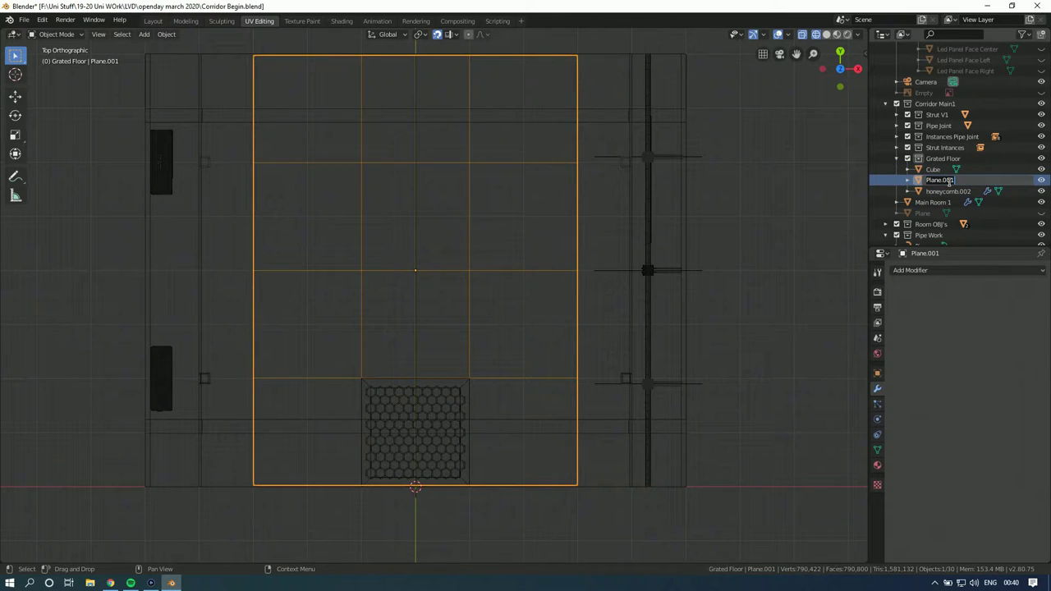
pyautogui.write('Floor Tile launcher')
pyautogui.press('Return')
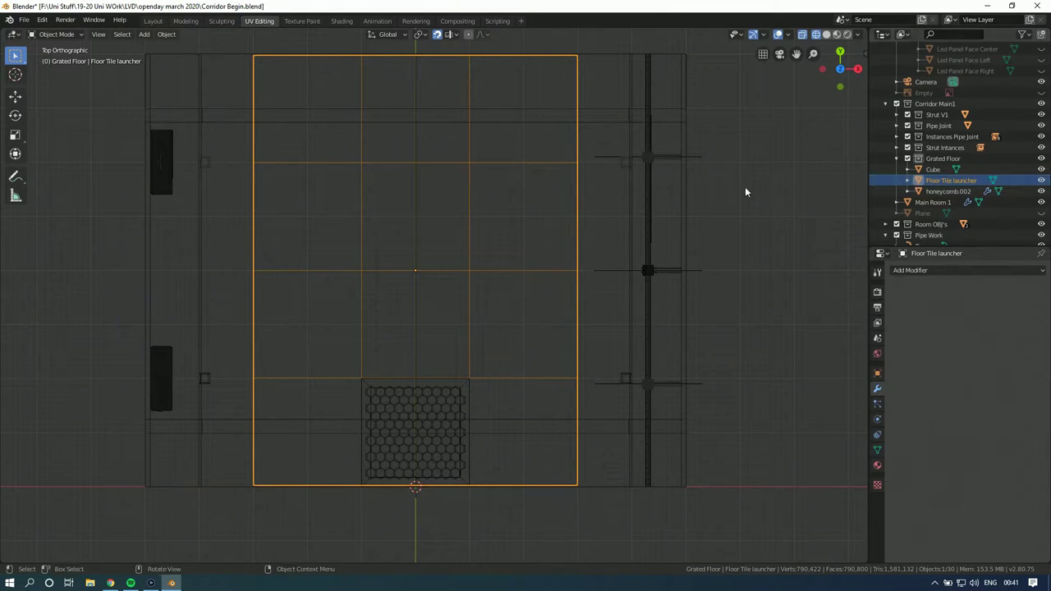
# Step: Set the Floor Tile launcher's object instancing to Faces
pyautogui.hotkey('alt', 'Tab')
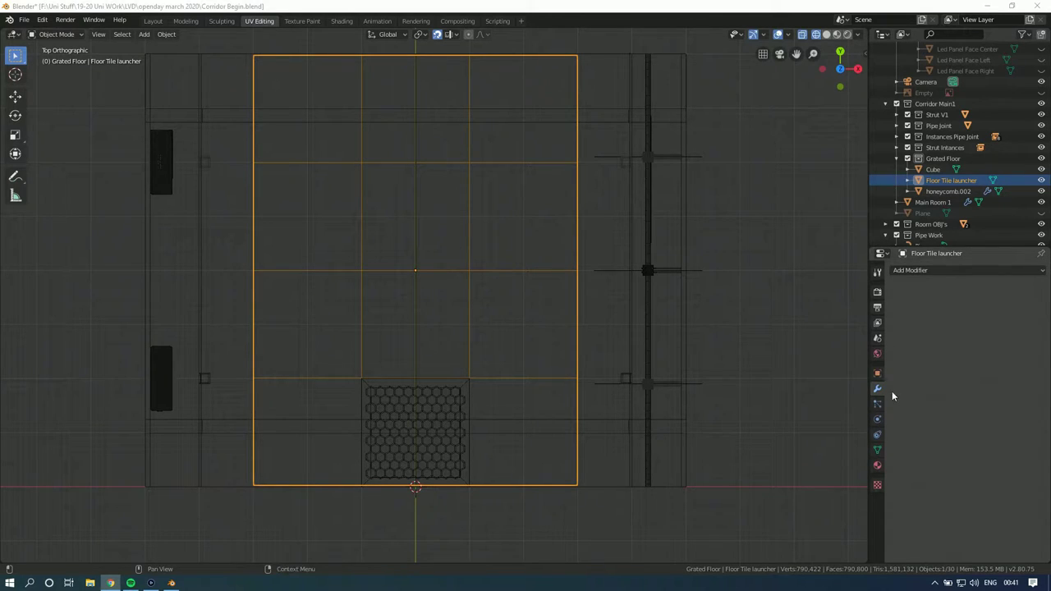
pyautogui.click(876, 372)
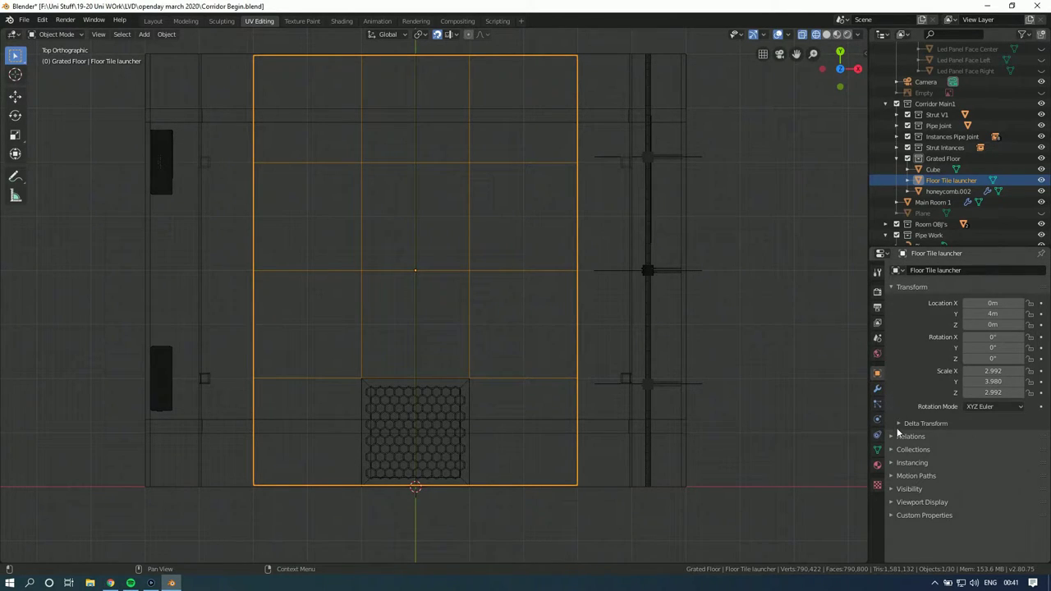
pyautogui.click(918, 463)
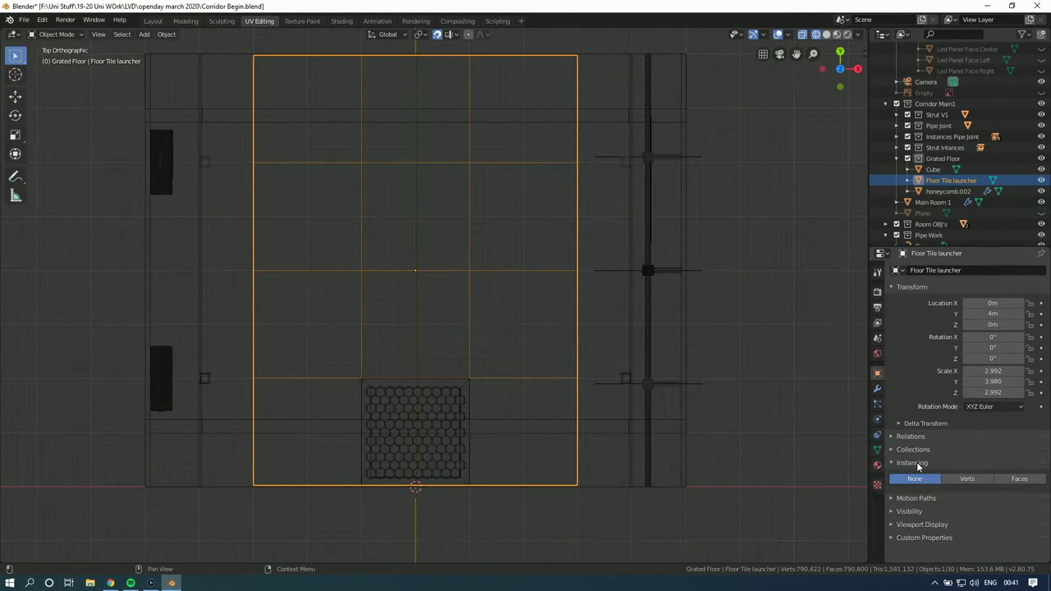
pyautogui.click(1019, 479)
pyautogui.scroll(-1, 925, 465)
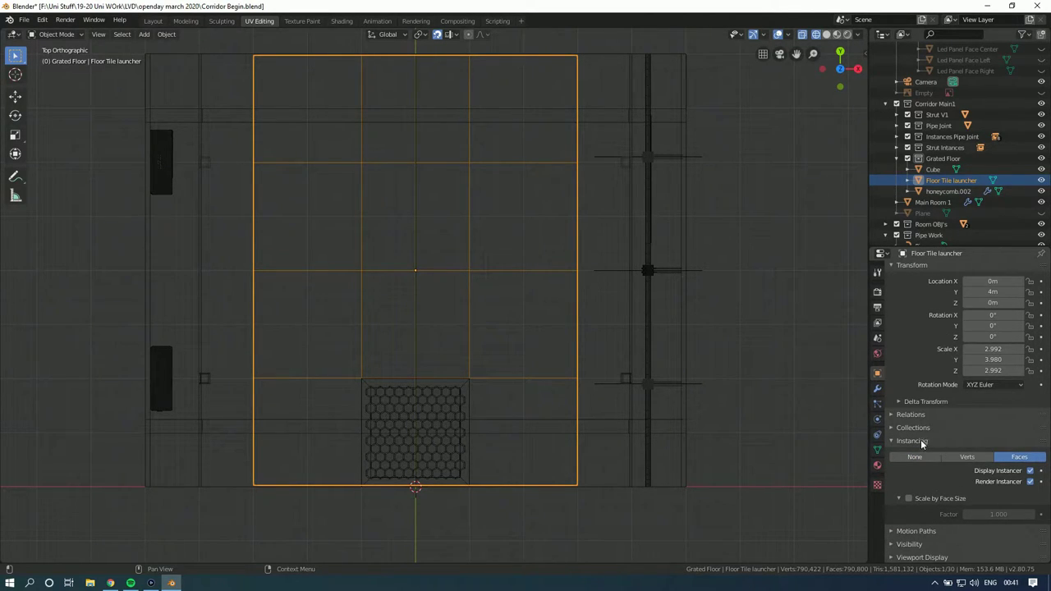
pyautogui.scroll(-1, 935, 474)
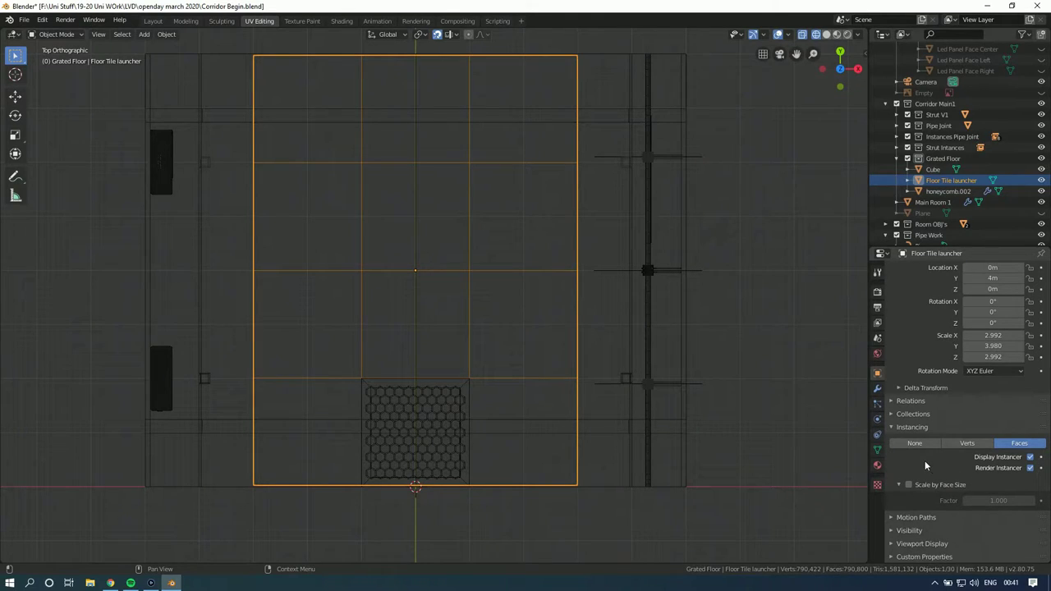
# Step: Look through the Floor Tile launcher's material, mesh data, physics, particle and modifier properties for instancing options
pyautogui.click(878, 467)
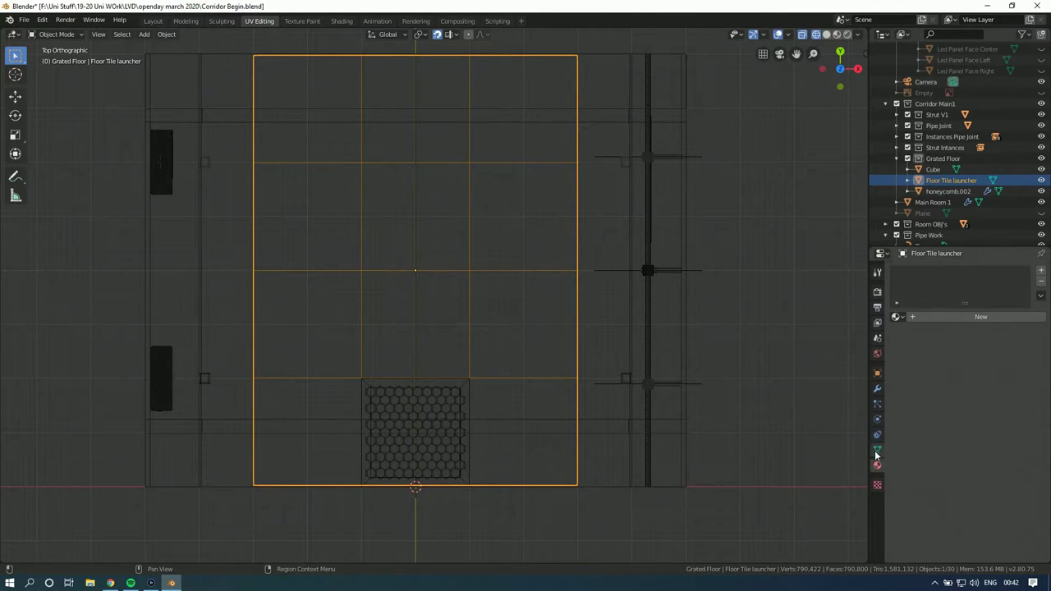
pyautogui.click(877, 449)
pyautogui.click(900, 402)
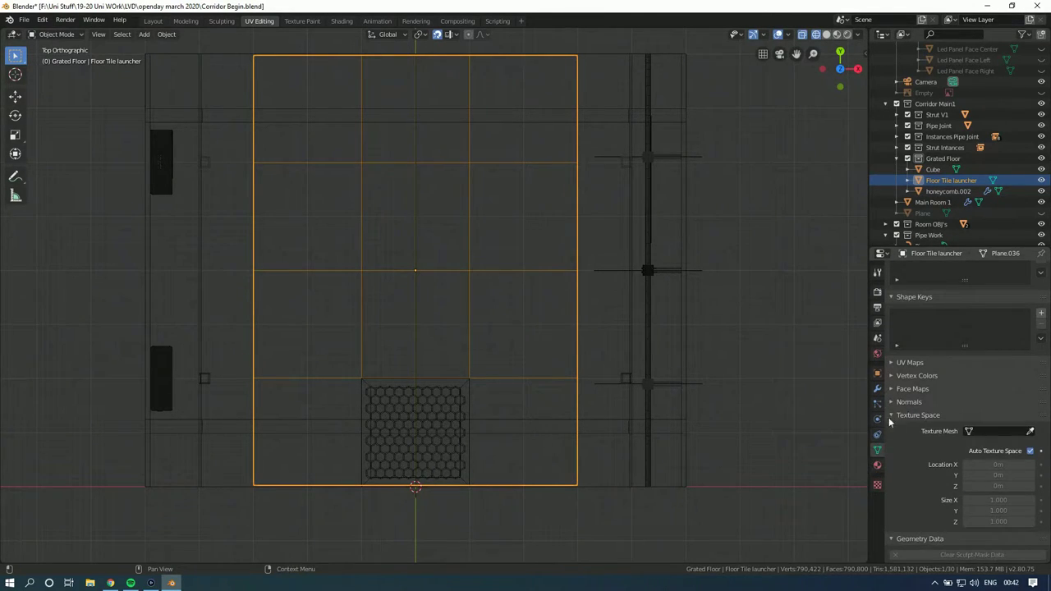
pyautogui.click(893, 415)
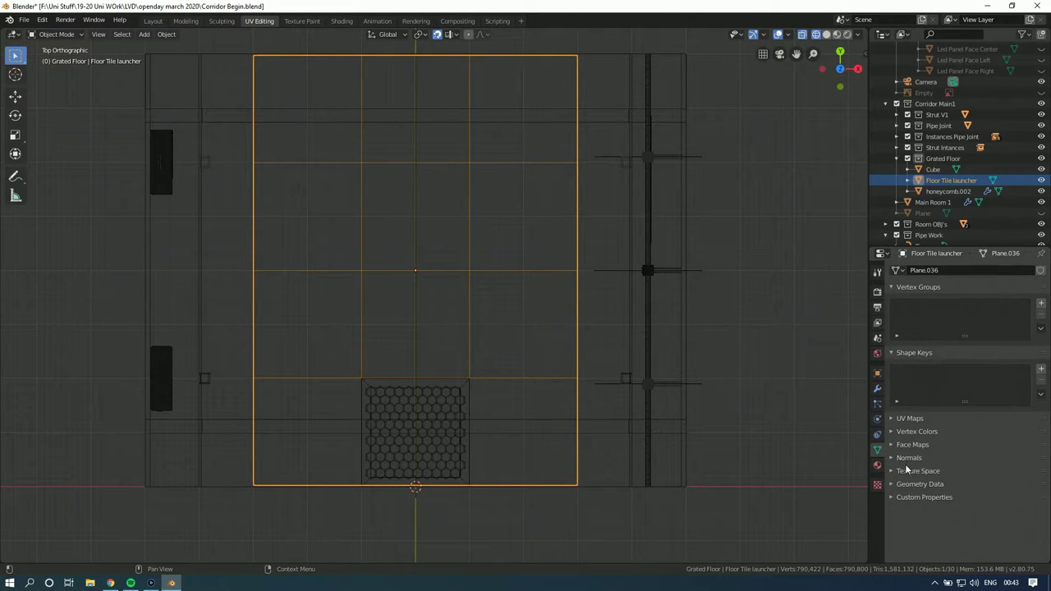
pyautogui.click(878, 436)
pyautogui.click(877, 420)
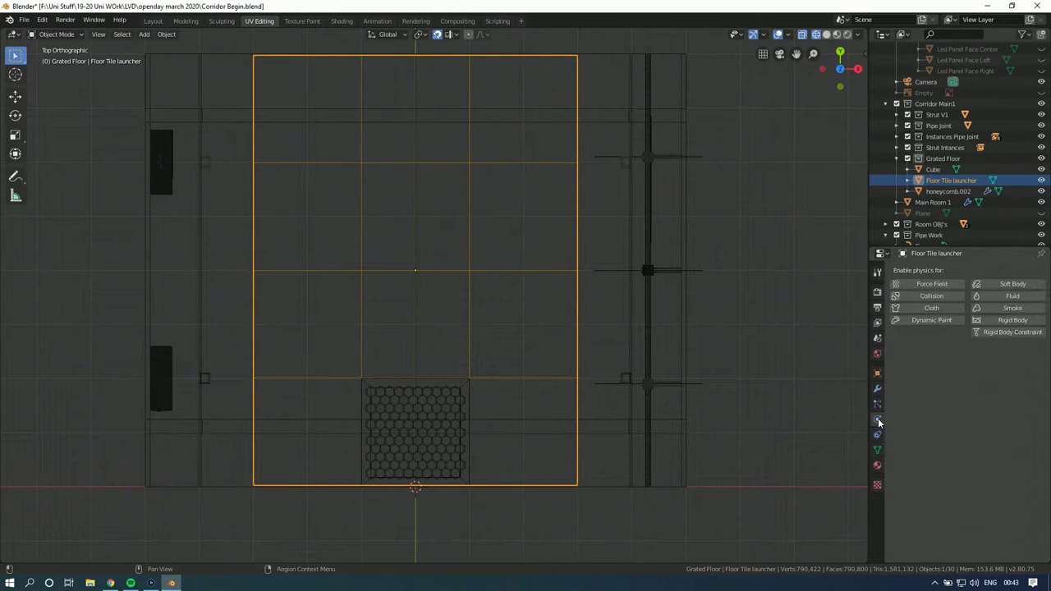
pyautogui.click(877, 407)
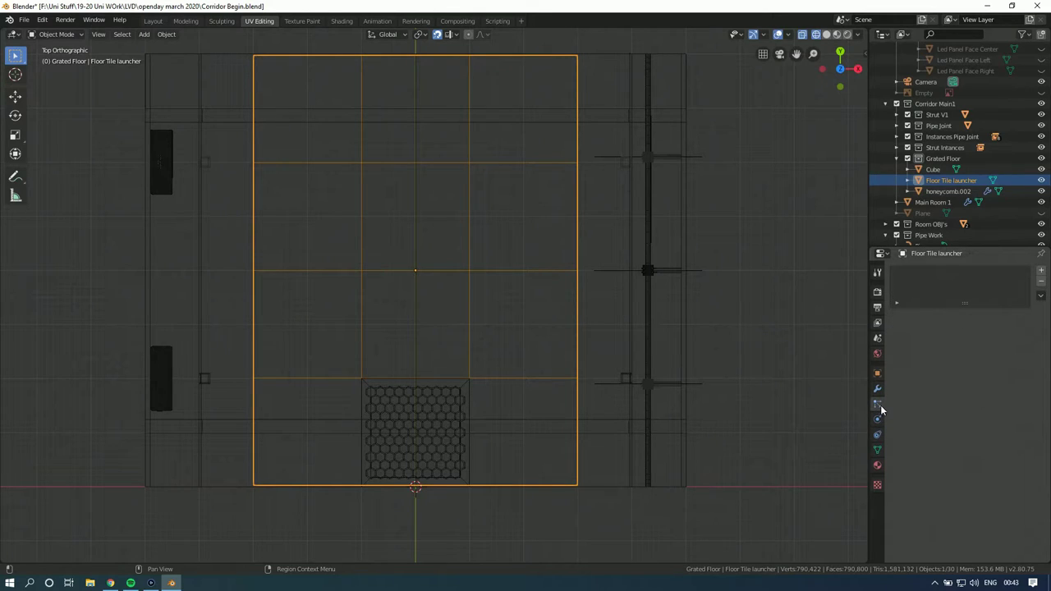
pyautogui.click(877, 388)
pyautogui.click(928, 269)
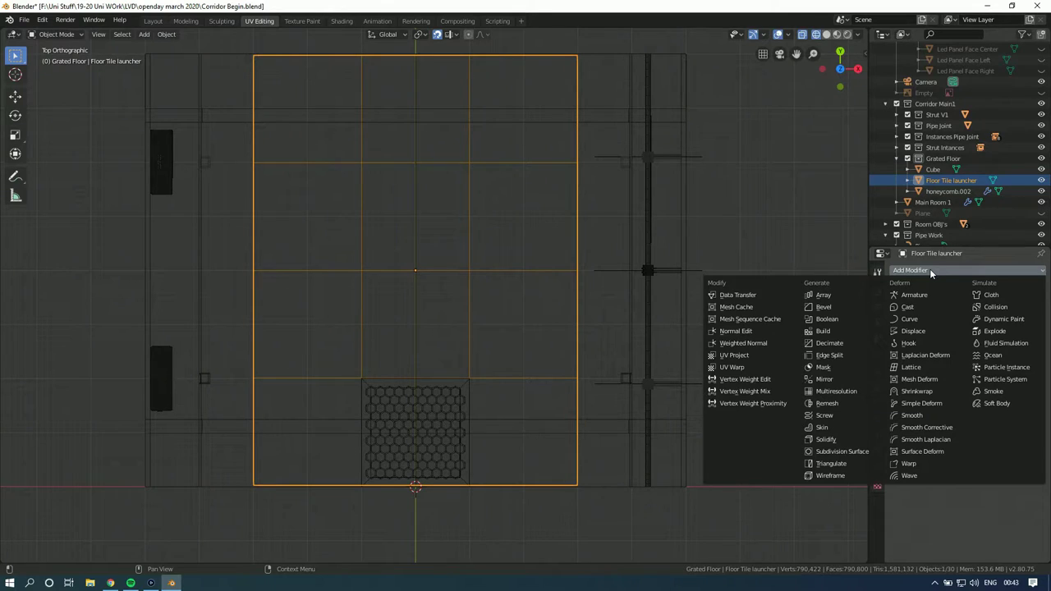
pyautogui.click(929, 269)
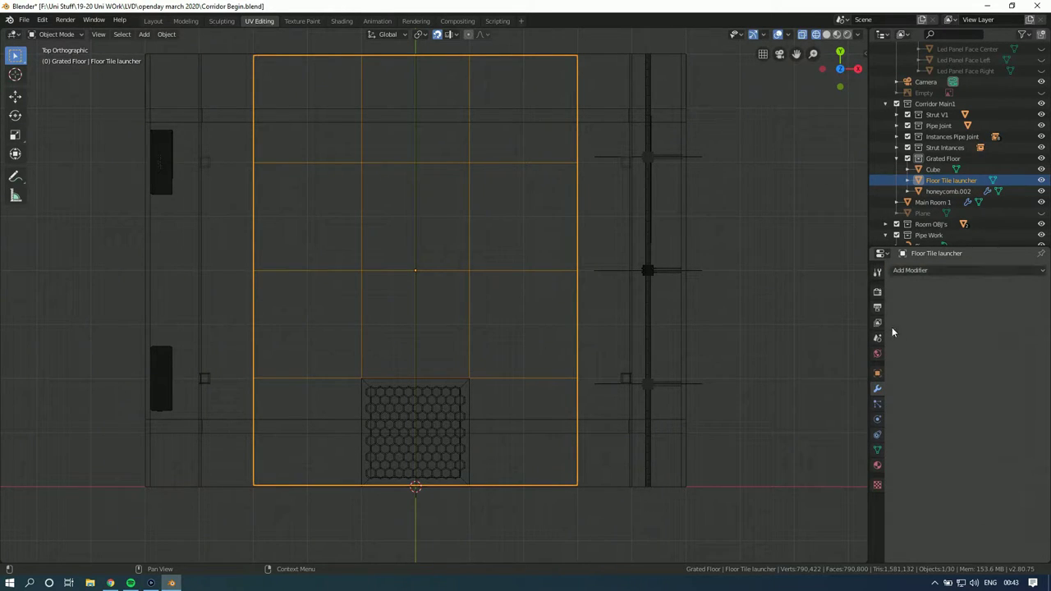
pyautogui.click(876, 373)
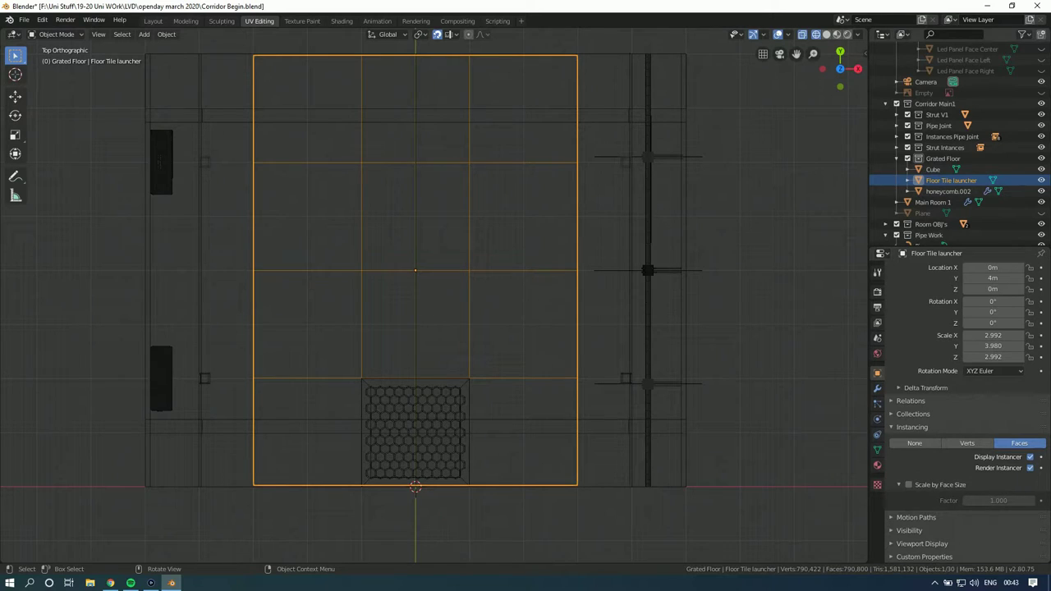
pyautogui.hotkey('alt', 'Tab')
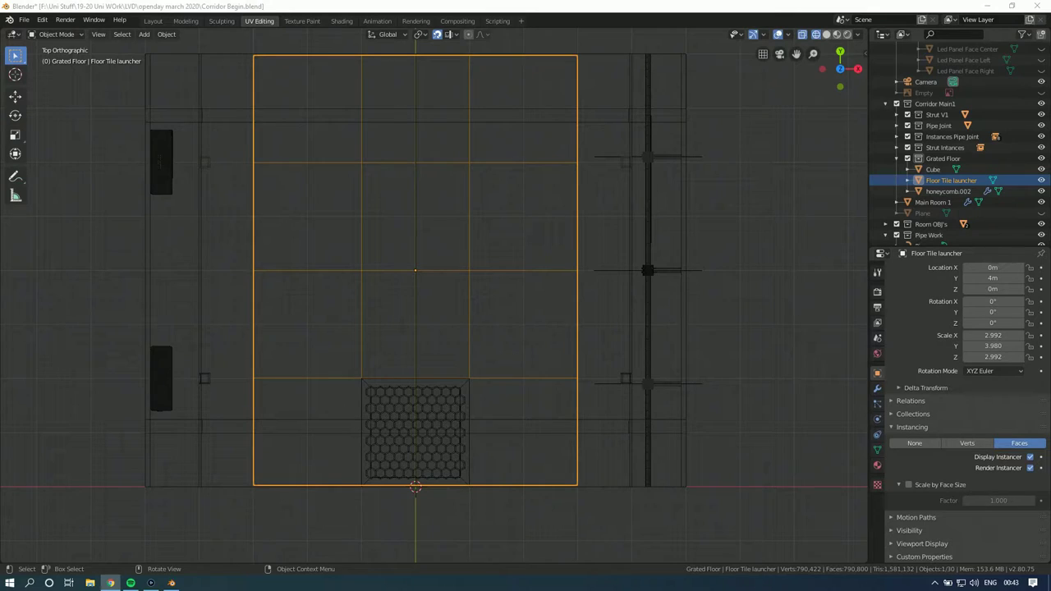
# Step: Parent the Floor Tile launcher to the honeycomb grate using the Object parent type
pyautogui.keyDown('shift'); pyautogui.click(394, 409); pyautogui.keyUp('shift')
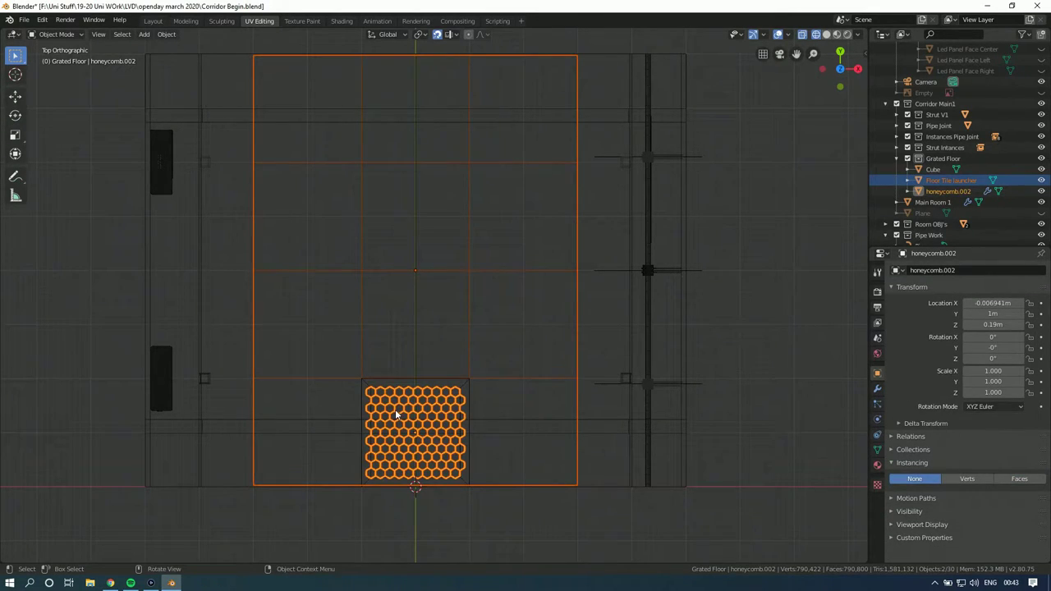
pyautogui.hotkey('ctrl', 'p')
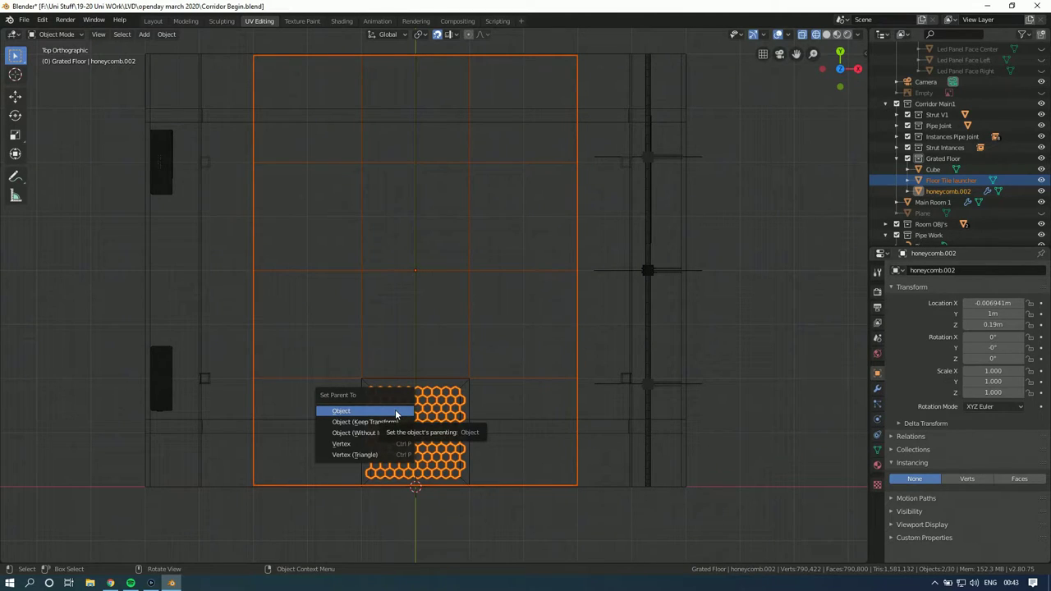
pyautogui.click(395, 408)
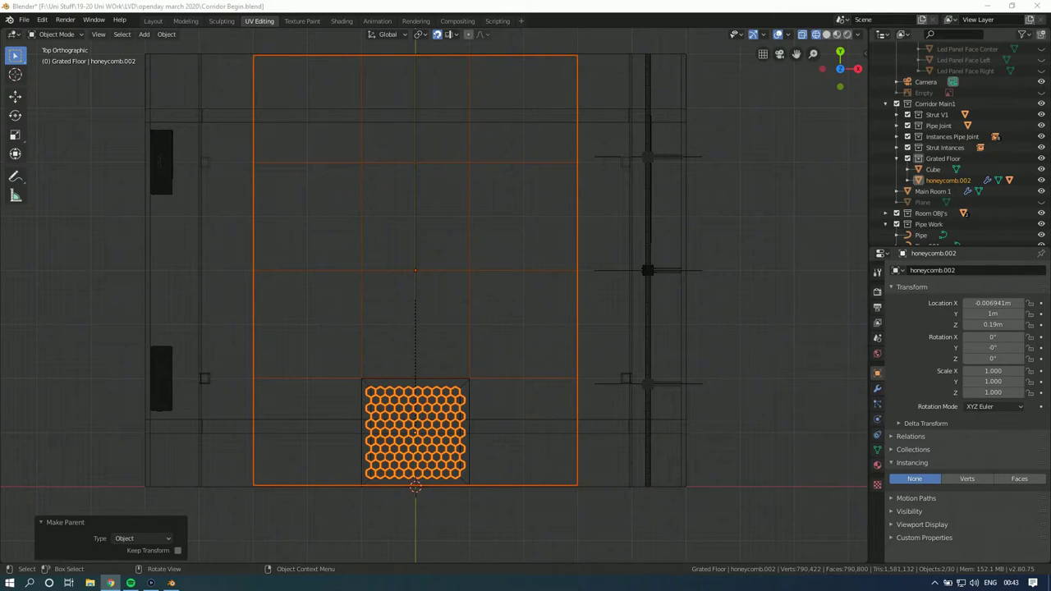
pyautogui.scroll(3, 516, 410)
pyautogui.moveTo(516, 411); pyautogui.dragTo(525, 330, button='middle')
# Step: Parent the Floor Tile launcher to the tile's Cube frame using the Object parent type
pyautogui.click(550, 339)
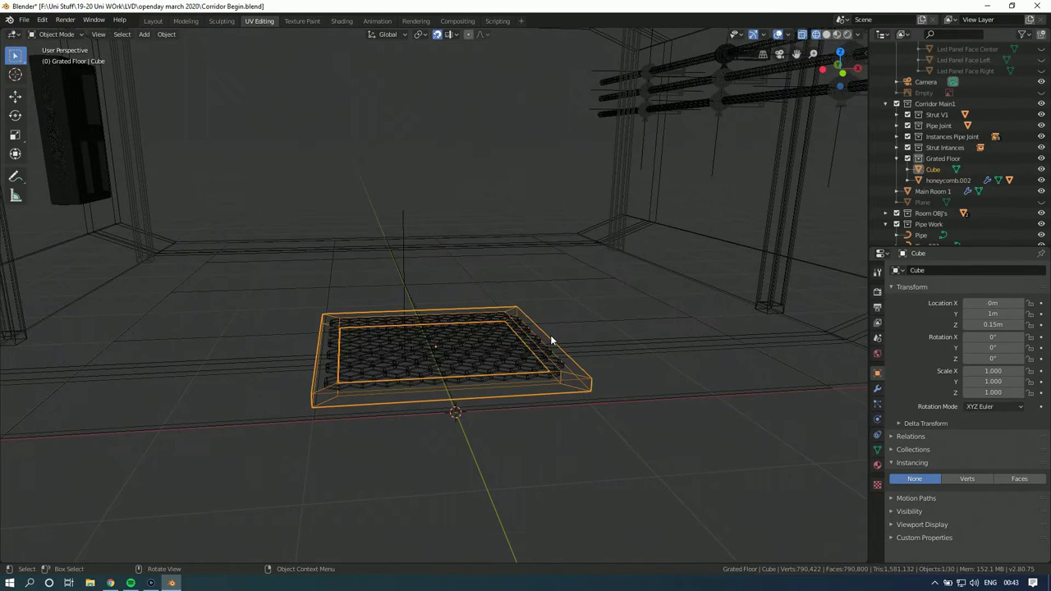
pyautogui.hotkey('ctrl', 'p')
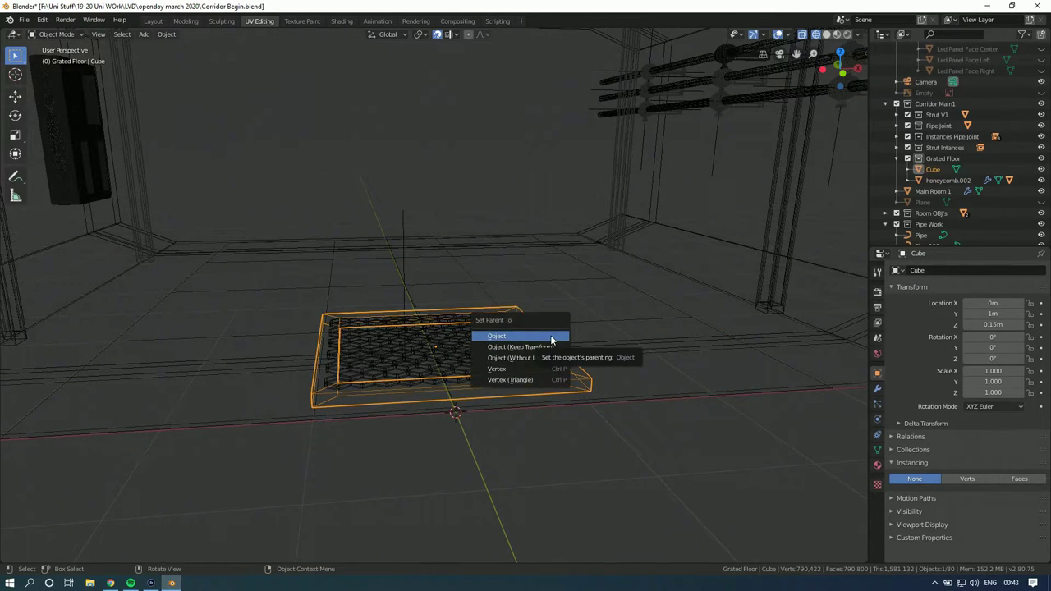
pyautogui.click(550, 336)
pyautogui.moveTo(629, 427); pyautogui.dragTo(566, 293, button='middle')
pyautogui.click(571, 273)
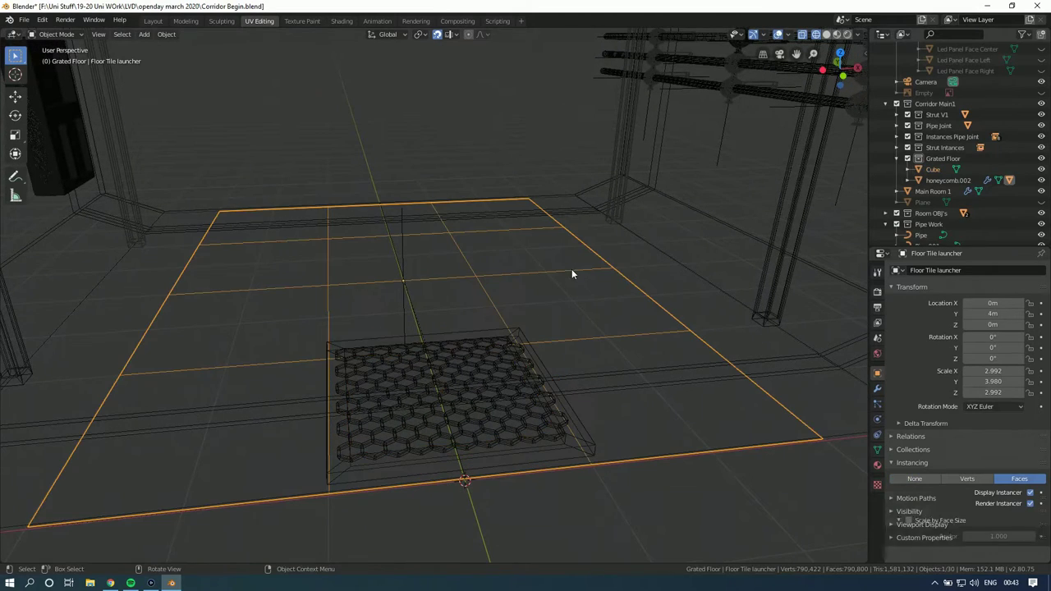
pyautogui.keyDown('shift'); pyautogui.click(535, 355); pyautogui.keyUp('shift')
pyautogui.hotkey('ctrl', 'p')
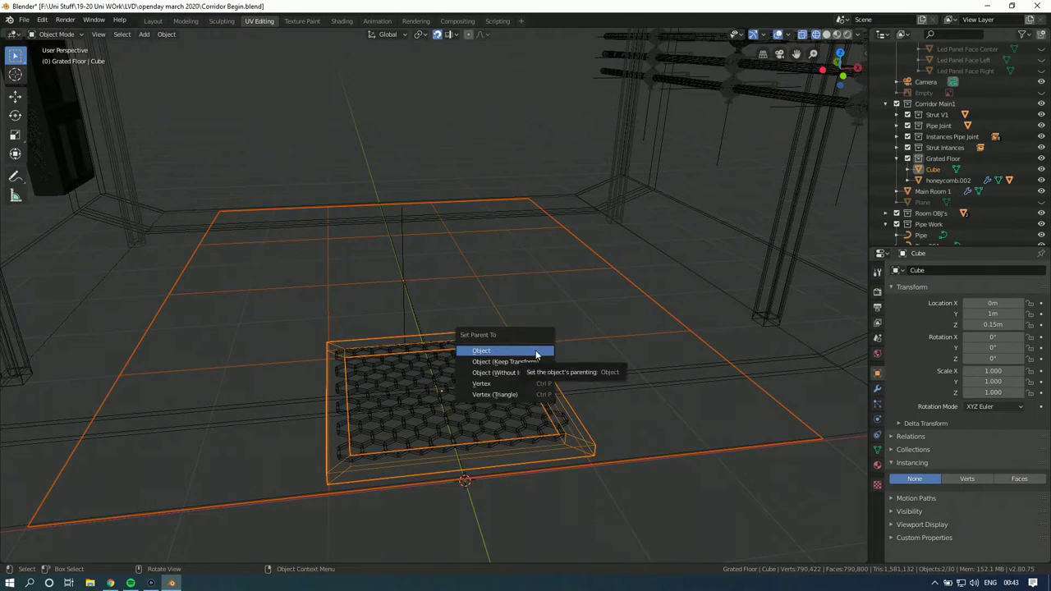
pyautogui.click(535, 353)
pyautogui.moveTo(535, 355); pyautogui.dragTo(450, 334, button='middle')
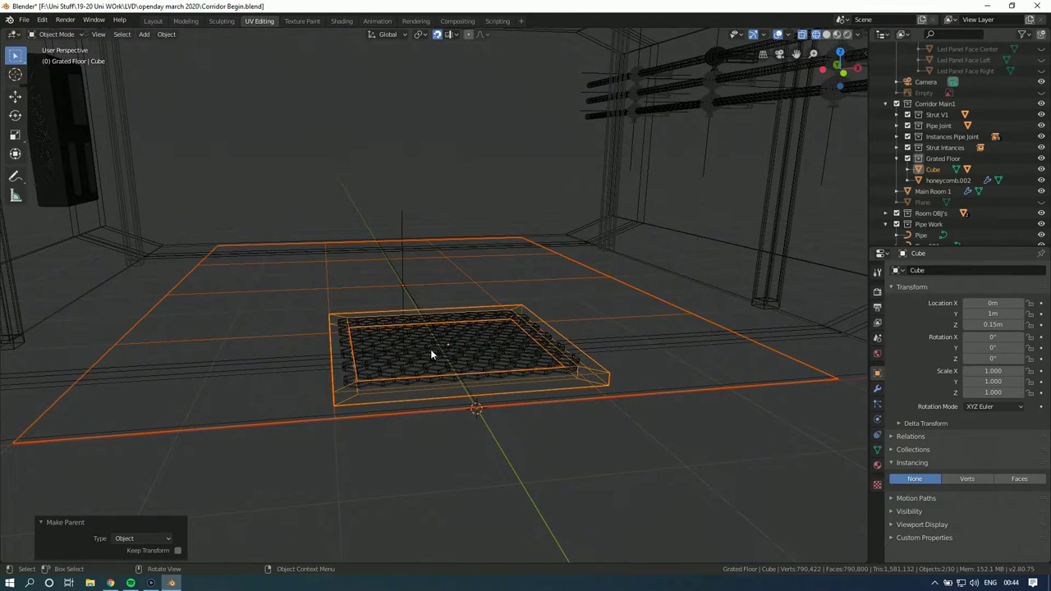
# Step: Try Faces and Verts instancing on the Cube frame and return it to None
pyautogui.click(692, 437)
pyautogui.click(597, 374)
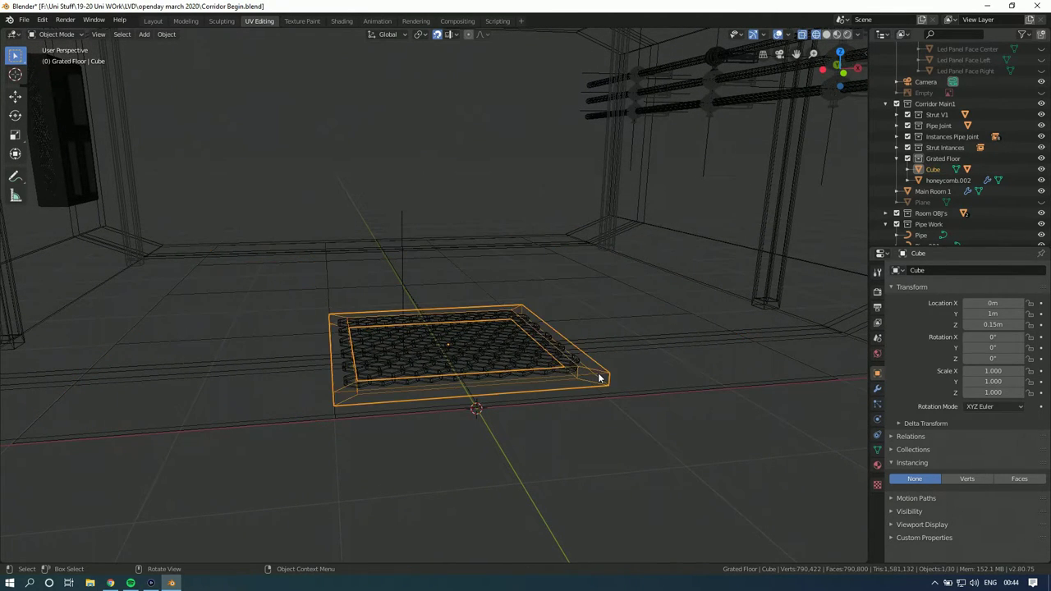
pyautogui.click(1002, 479)
pyautogui.moveTo(699, 411); pyautogui.dragTo(624, 423, button='middle')
pyautogui.click(976, 479)
pyautogui.click(917, 480)
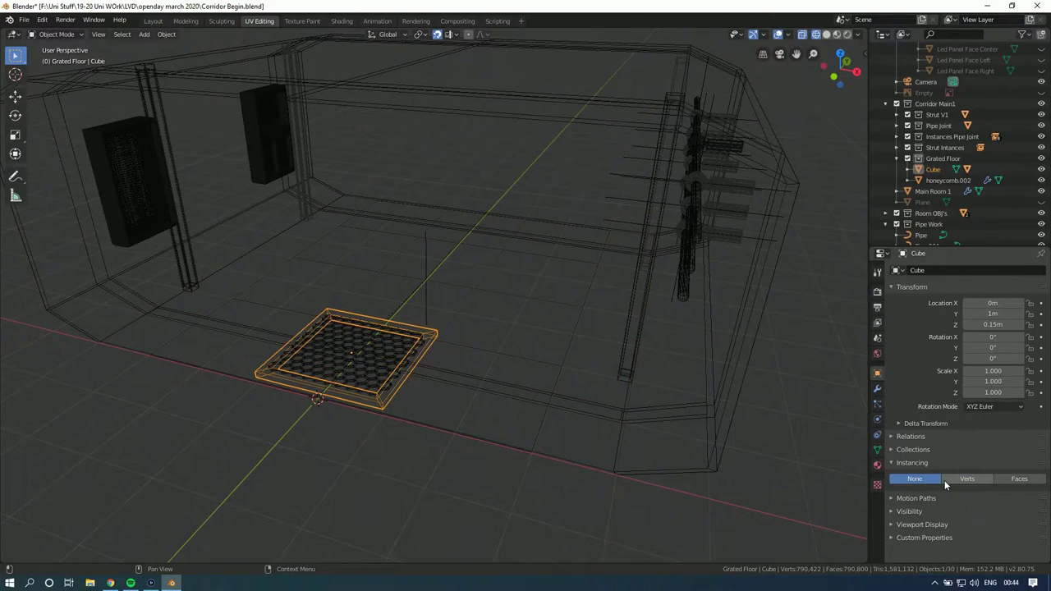
# Step: Try Verts and Faces instancing on honeycomb.002
pyautogui.click(395, 340)
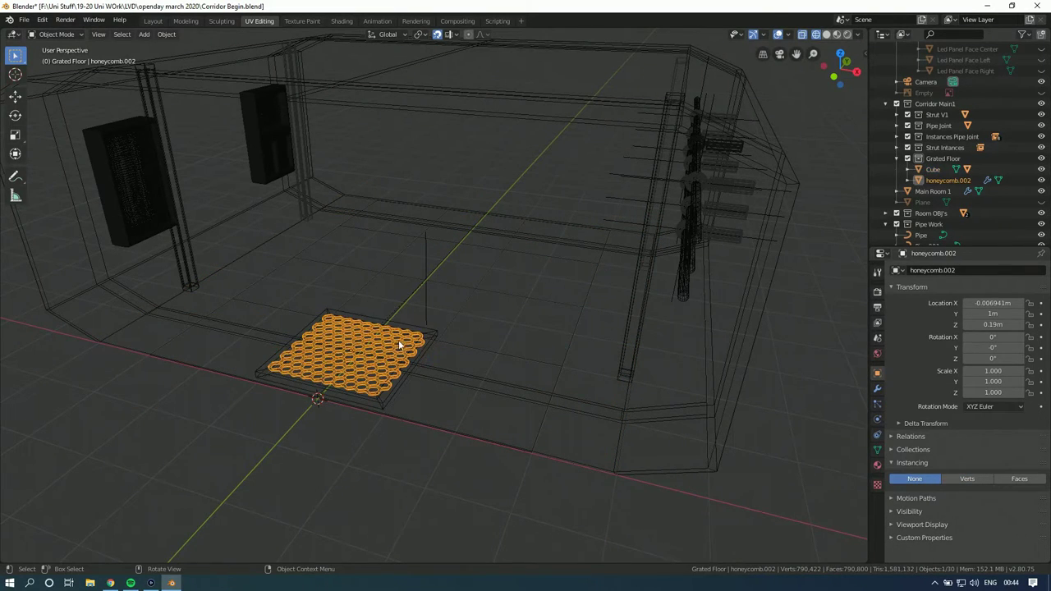
pyautogui.click(977, 479)
pyautogui.click(1018, 479)
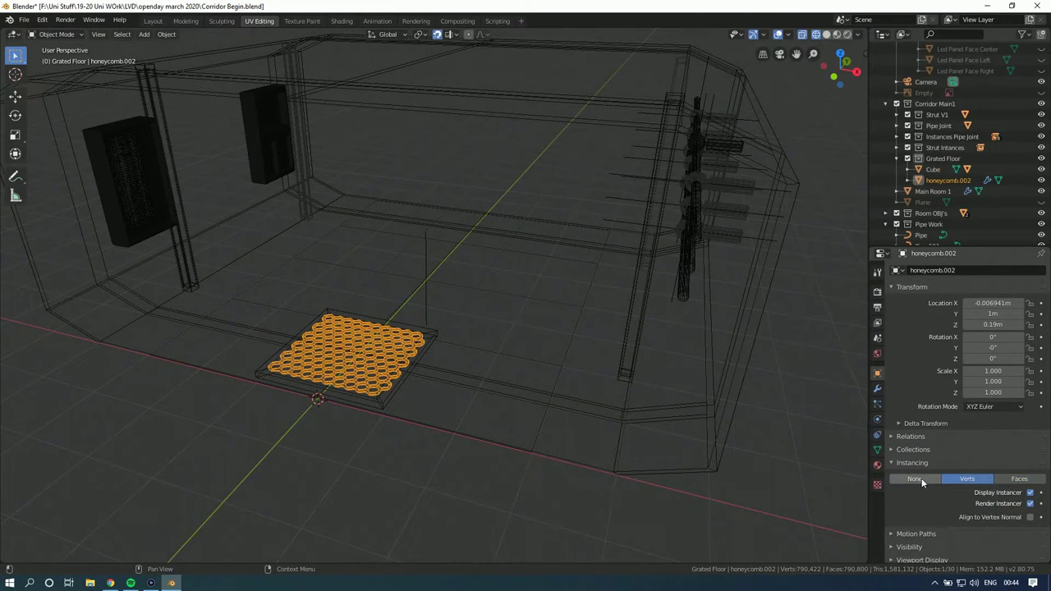
# Step: Try Faces and Verts instancing on the Cube frame, toggling Align to Vertex Normal on and off
pyautogui.click(428, 336)
pyautogui.click(972, 479)
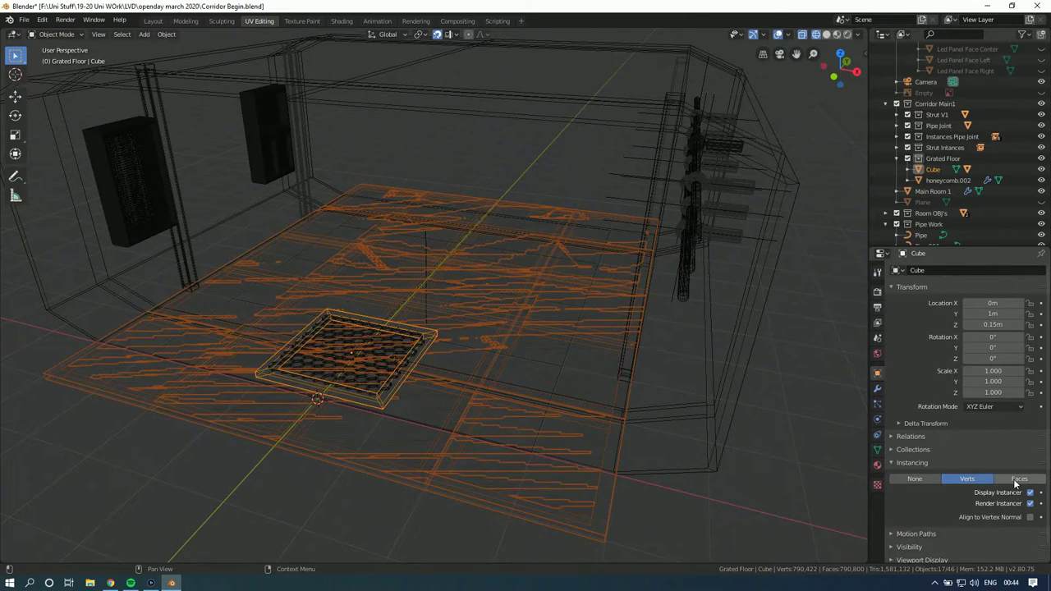
pyautogui.click(1016, 479)
pyautogui.click(987, 479)
pyautogui.click(1030, 517)
pyautogui.click(1030, 517)
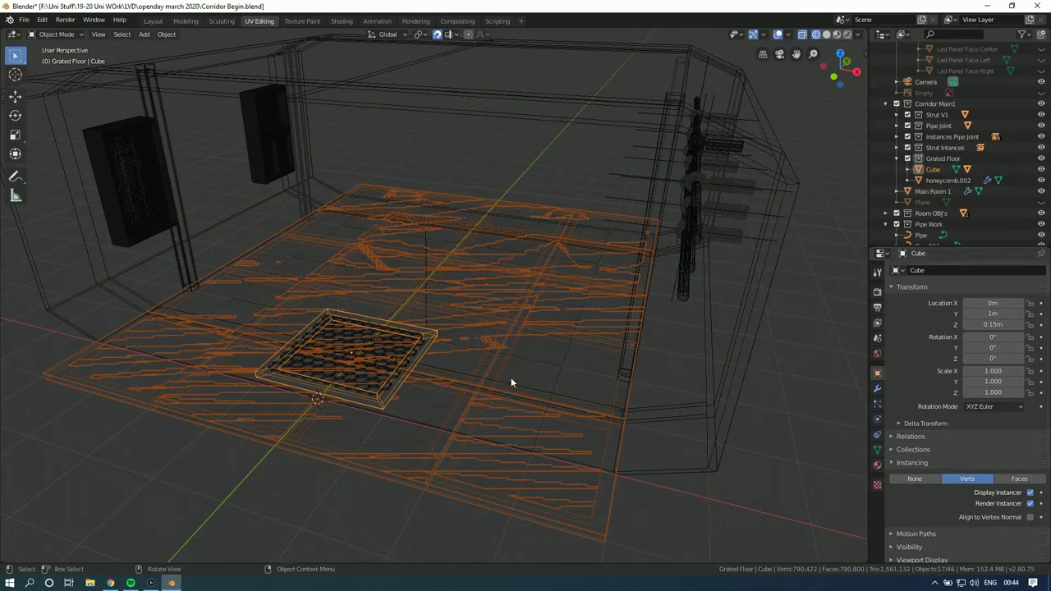
# Step: Switch the viewport to solid shading and inspect the instanced floor around the honeycomb tile
pyautogui.click(384, 336)
pyautogui.scroll(4, 542, 358)
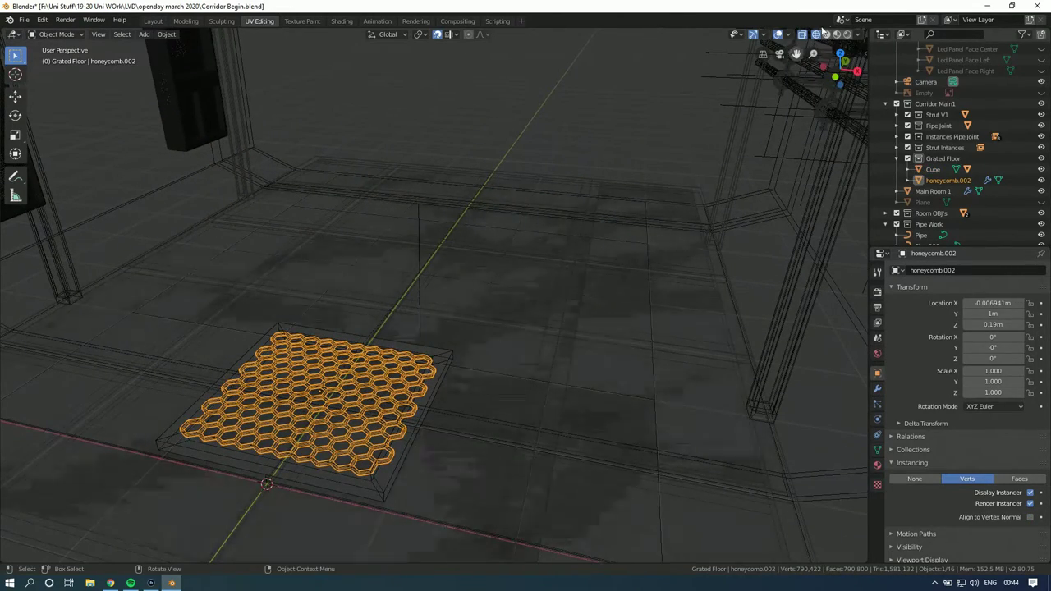
pyautogui.click(826, 35)
pyautogui.scroll(-5, 486, 221)
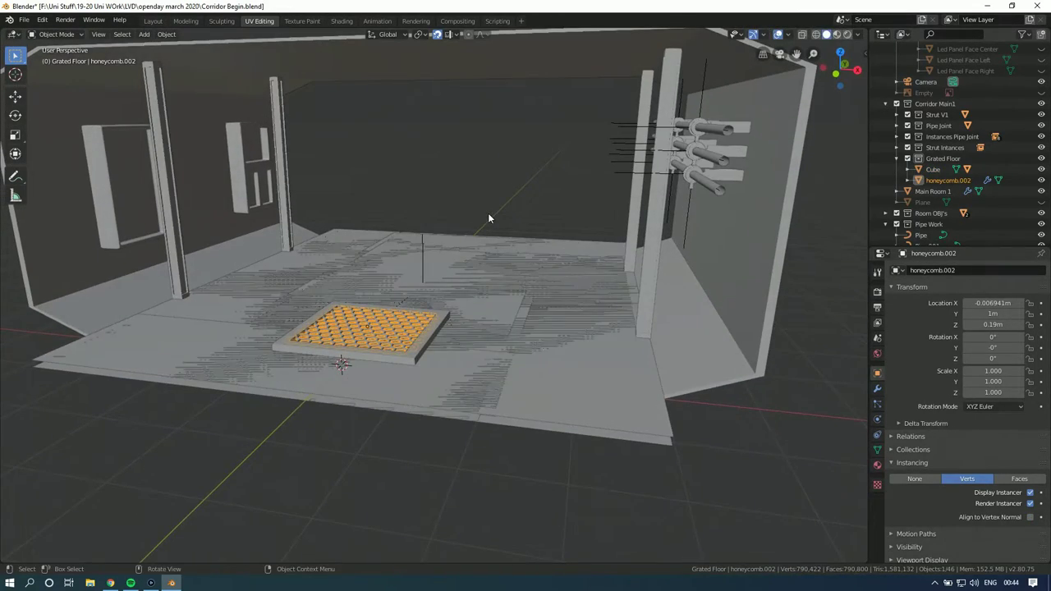
pyautogui.moveTo(495, 228)
pyautogui.mouseDown(button='middle')
pyautogui.moveTo(493, 214)
pyautogui.moveTo(486, 250)
pyautogui.moveTo(487, 228)
pyautogui.mouseUp(button='middle')
pyautogui.click(485, 235)
pyautogui.scroll(3, 485, 235)
pyautogui.scroll(-4, 485, 234)
pyautogui.scroll(3, 485, 234)
pyautogui.scroll(-2, 486, 235)
pyautogui.click(485, 235)
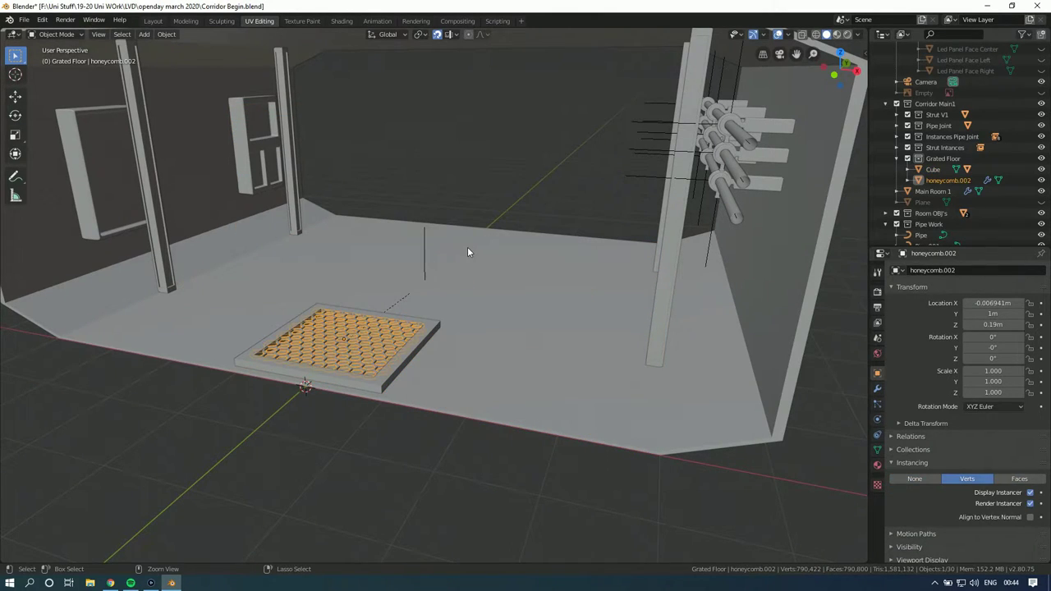
# Step: Look through honeycomb.002's constraint, mesh data, physics, particle and modifier properties, and expand its object Relations settings
pyautogui.click(876, 434)
pyautogui.click(876, 450)
pyautogui.click(878, 421)
pyautogui.click(877, 419)
pyautogui.click(876, 404)
pyautogui.click(876, 388)
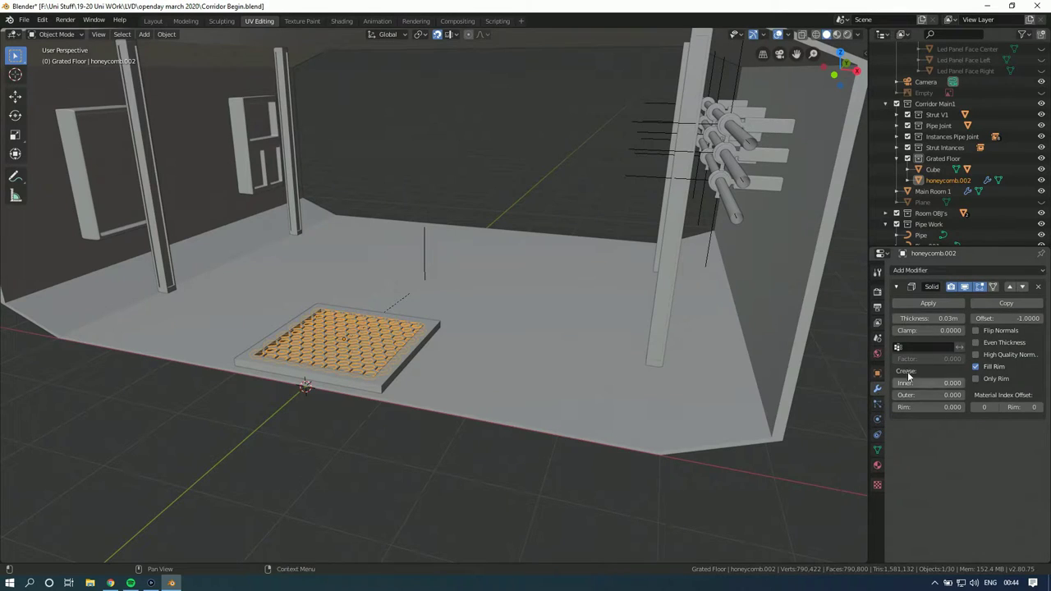
pyautogui.click(877, 373)
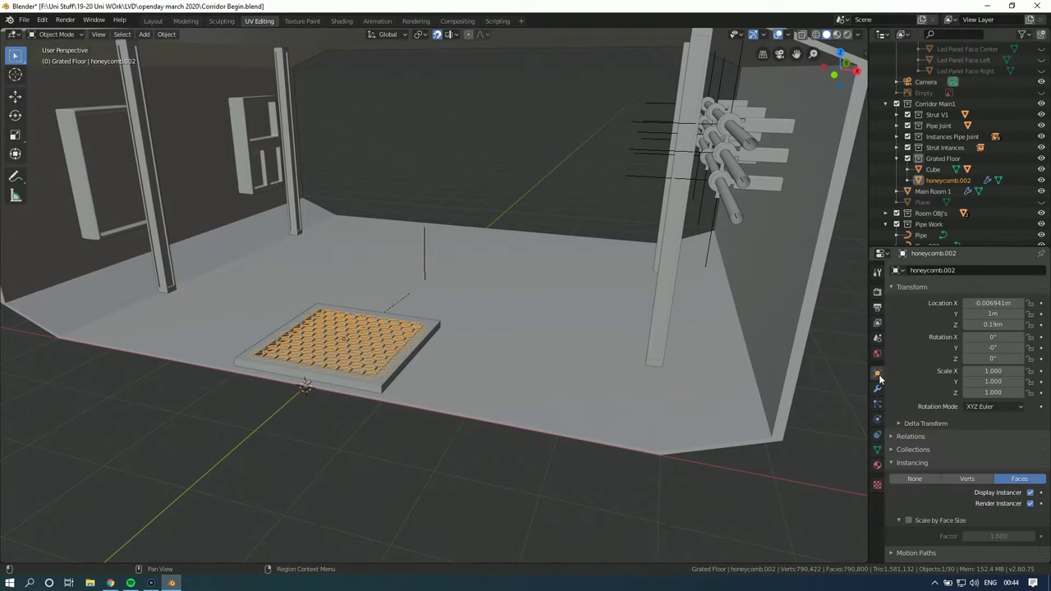
pyautogui.scroll(-2, 931, 379)
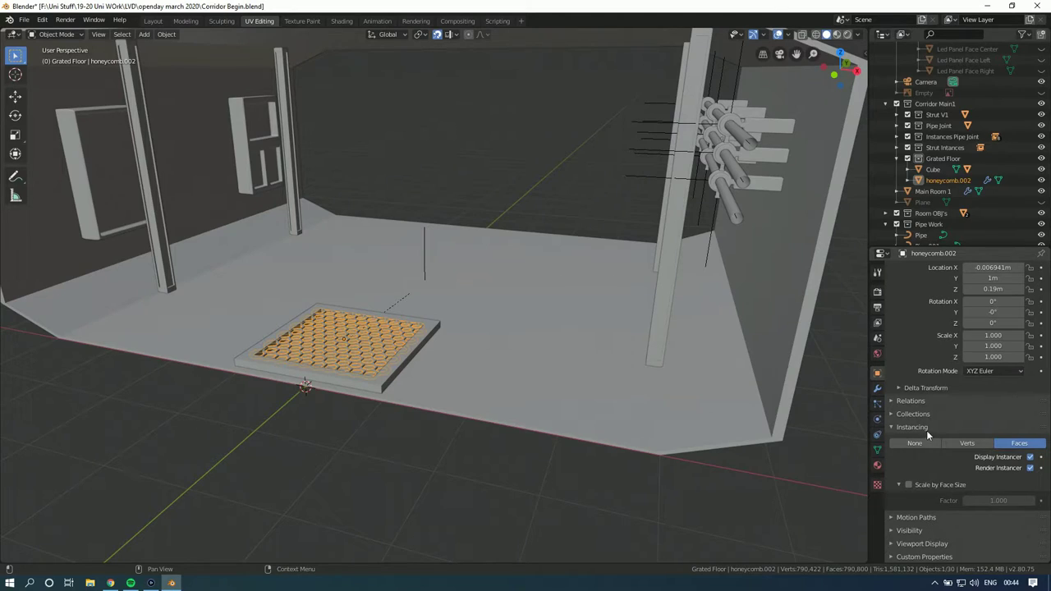
pyautogui.click(911, 401)
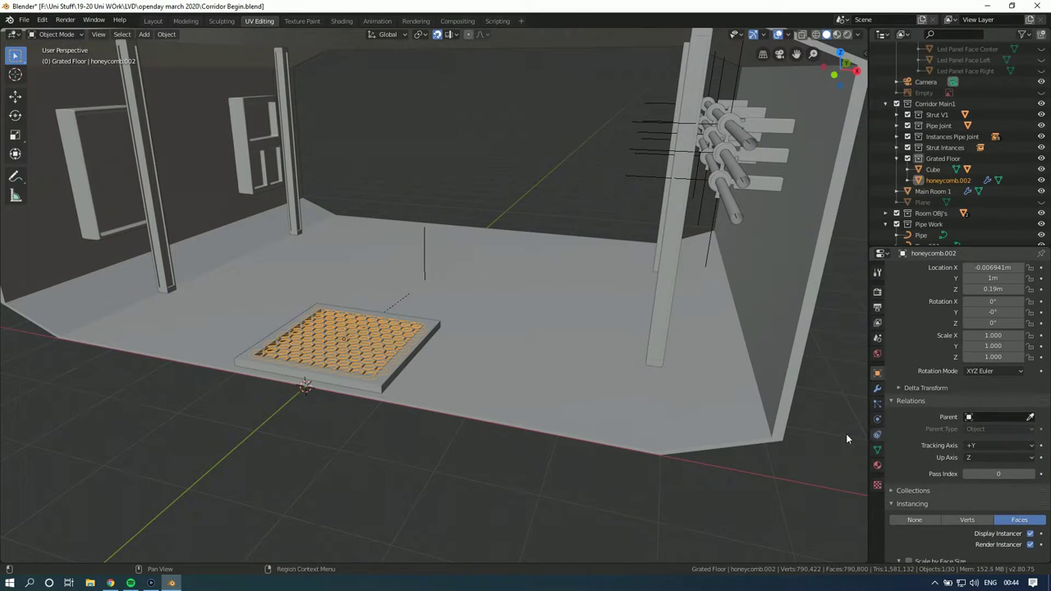
# Step: Set honeycomb.002's object instancing to None
pyautogui.click(437, 332)
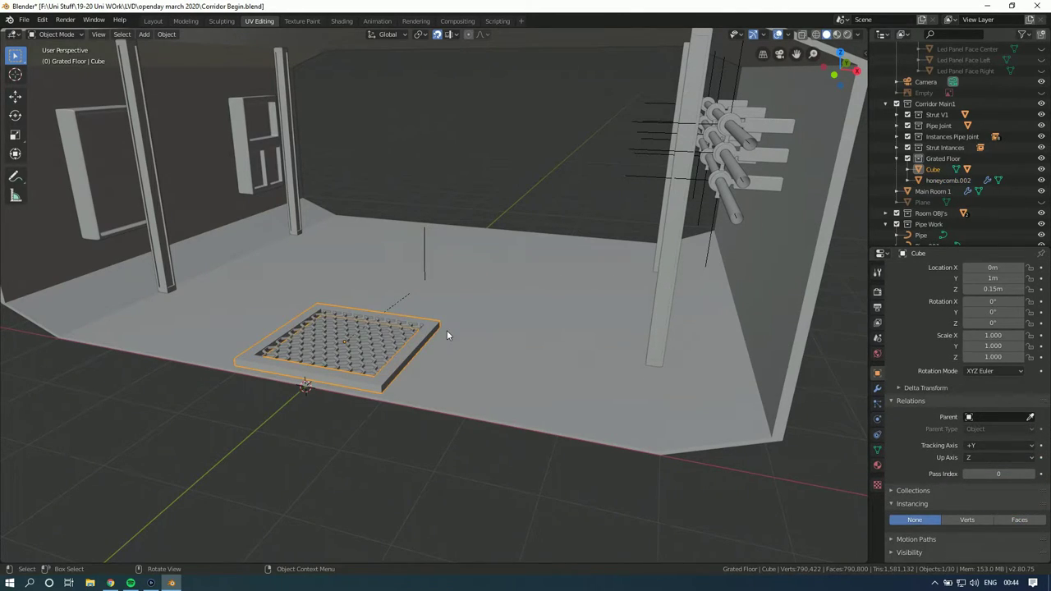
pyautogui.click(411, 334)
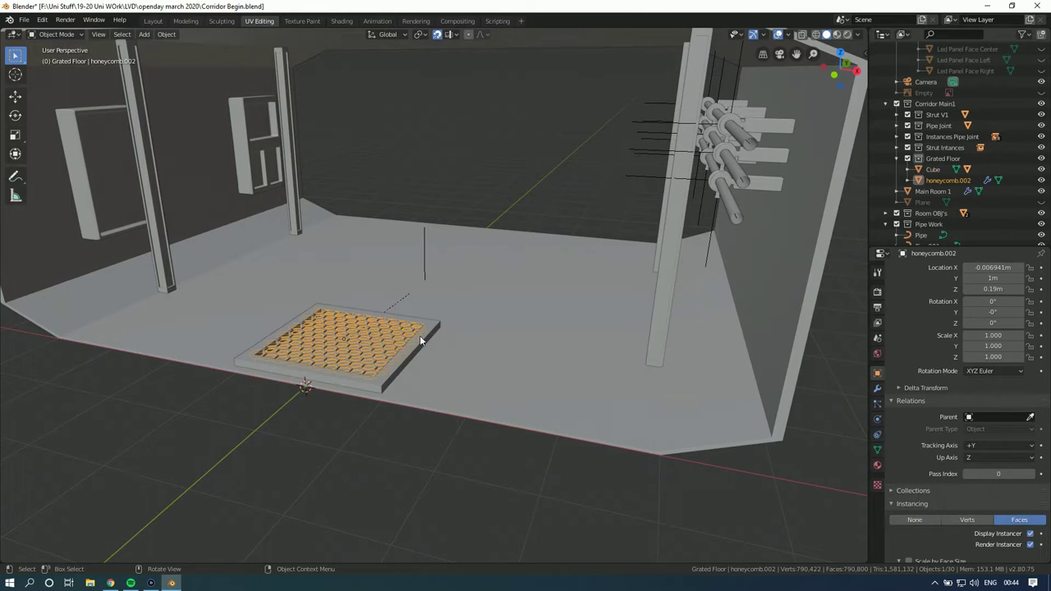
pyautogui.click(921, 523)
# Step: Examine honeycomb.002's modifier, particle, mesh data, material and object properties for instancing options
pyautogui.click(467, 305)
pyautogui.moveTo(475, 372)
pyautogui.mouseDown(button='middle')
pyautogui.moveTo(485, 333)
pyautogui.moveTo(490, 383)
pyautogui.moveTo(493, 374)
pyautogui.mouseUp(button='middle')
pyautogui.click(931, 190)
pyautogui.moveTo(538, 323); pyautogui.dragTo(428, 325, button='middle')
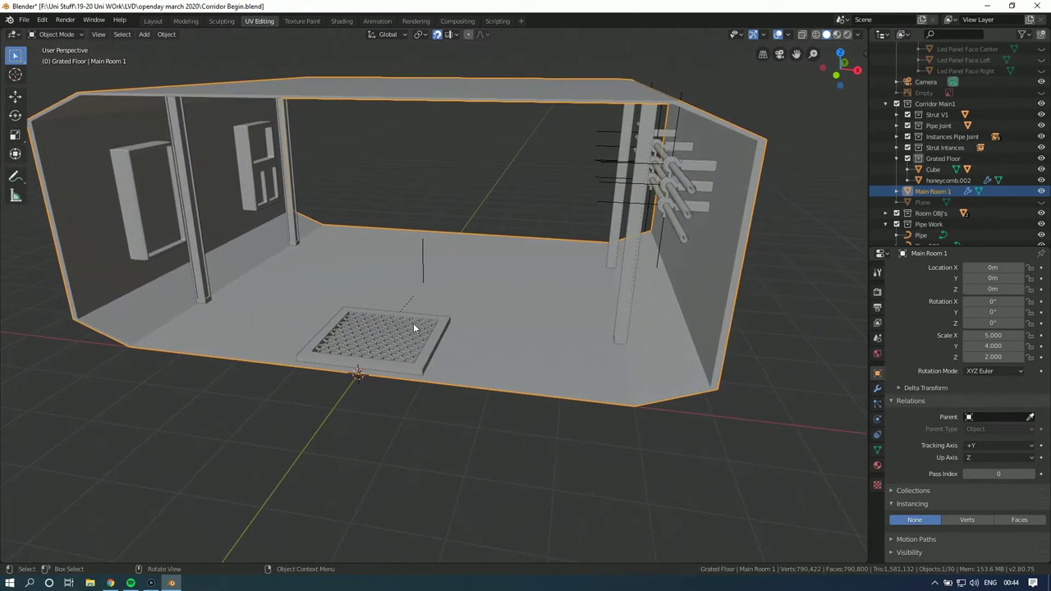
pyautogui.click(392, 332)
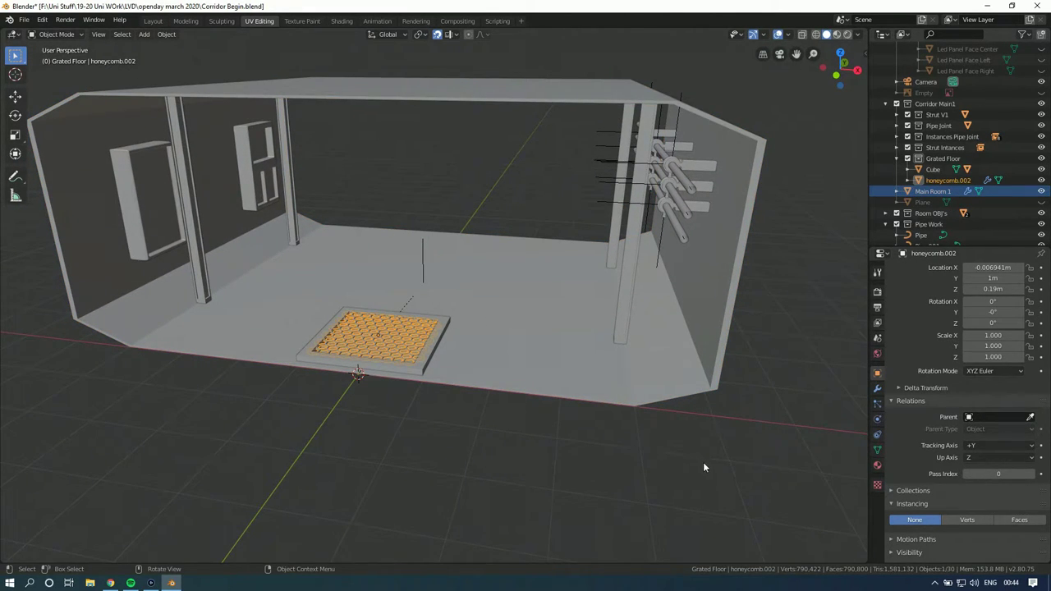
pyautogui.scroll(-1, 961, 431)
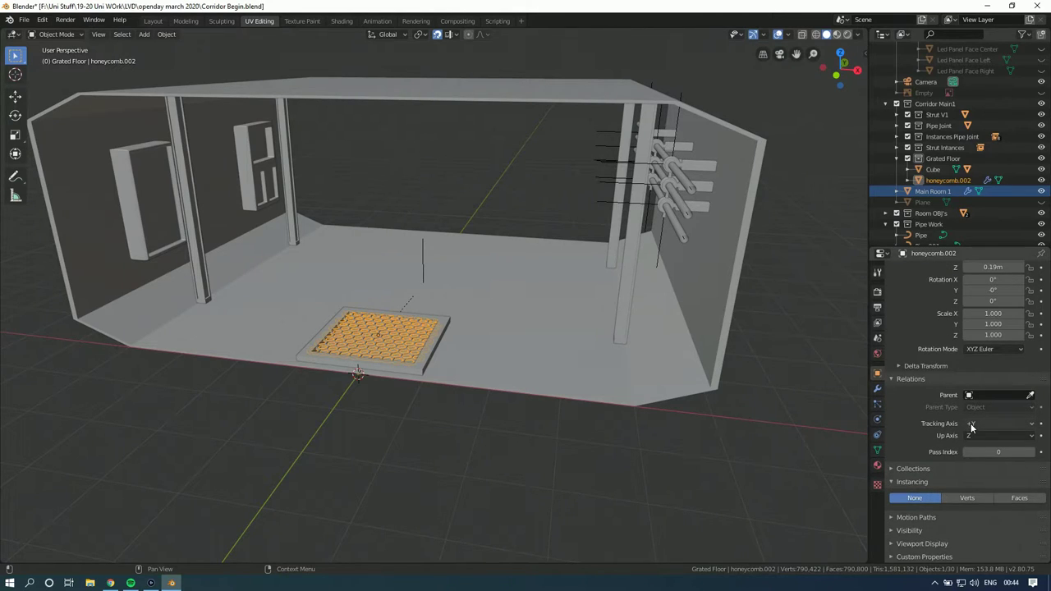
pyautogui.click(876, 387)
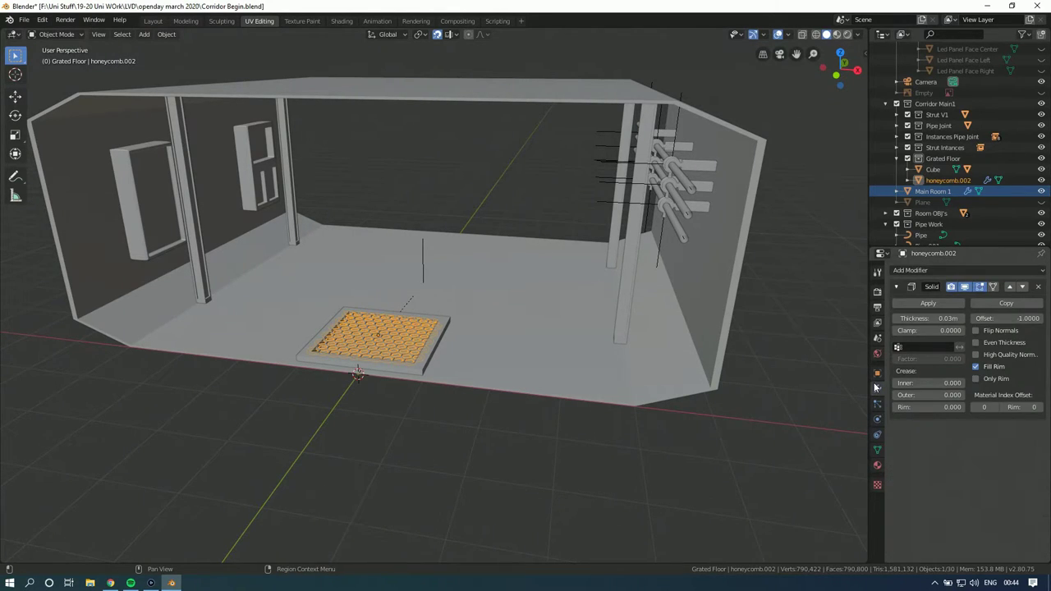
pyautogui.click(878, 419)
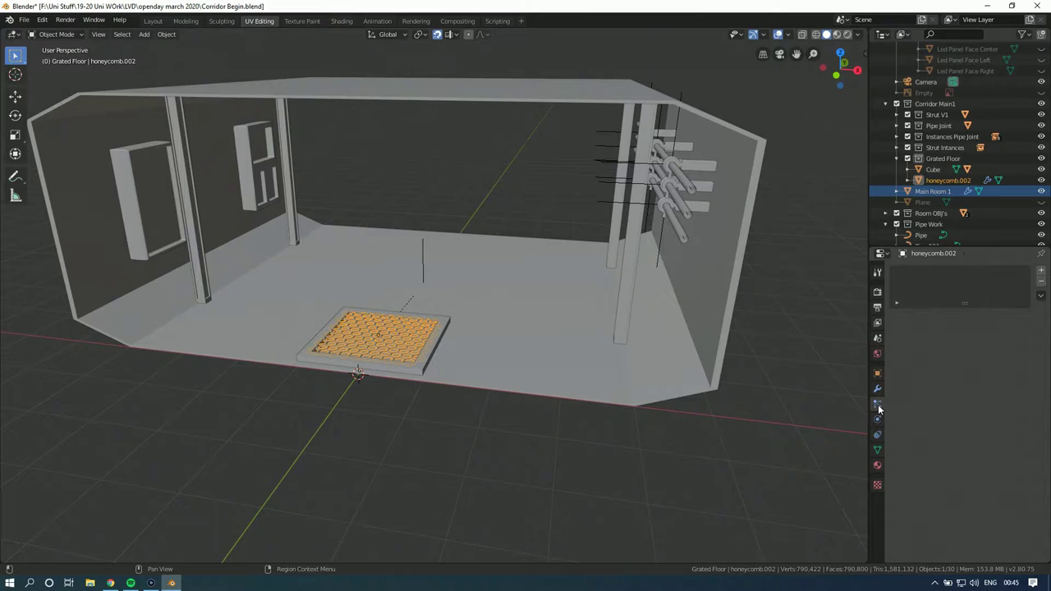
pyautogui.click(878, 451)
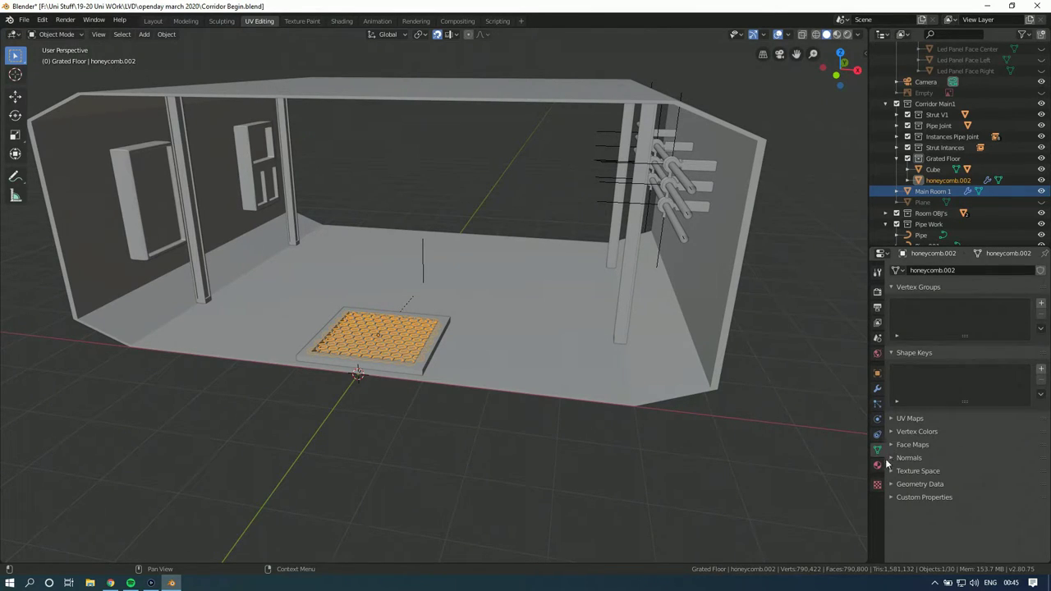
pyautogui.click(877, 464)
pyautogui.click(877, 373)
# Step: Delete the Floor Tile launcher object above the room's floor
pyautogui.moveTo(402, 386); pyautogui.dragTo(411, 343, button='middle')
pyautogui.scroll(5, 429, 385)
pyautogui.click(382, 341)
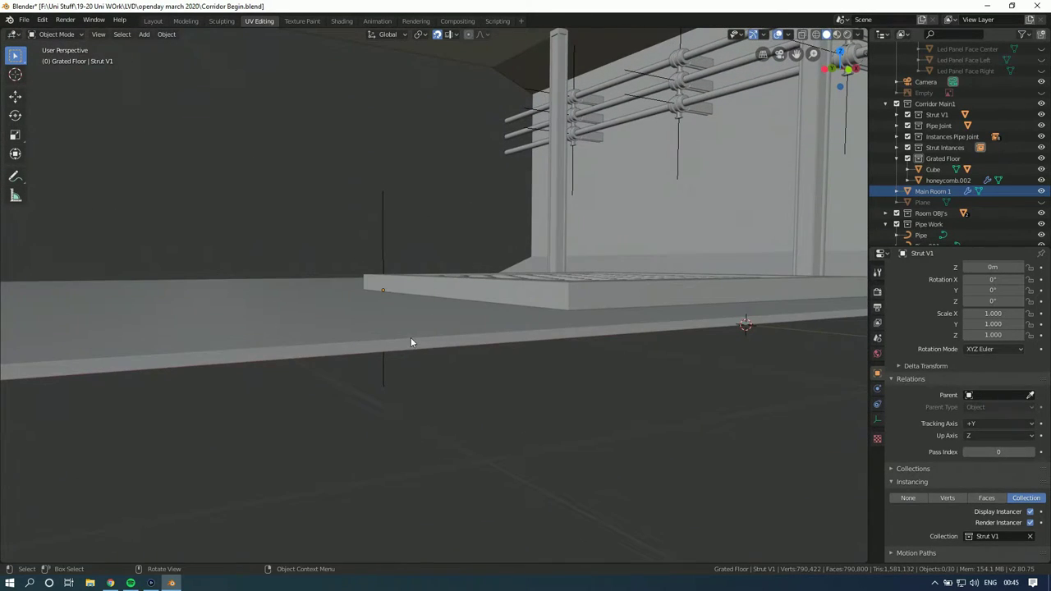
pyautogui.click(412, 342)
pyautogui.moveTo(457, 389); pyautogui.dragTo(493, 415, button='middle')
pyautogui.press('g')
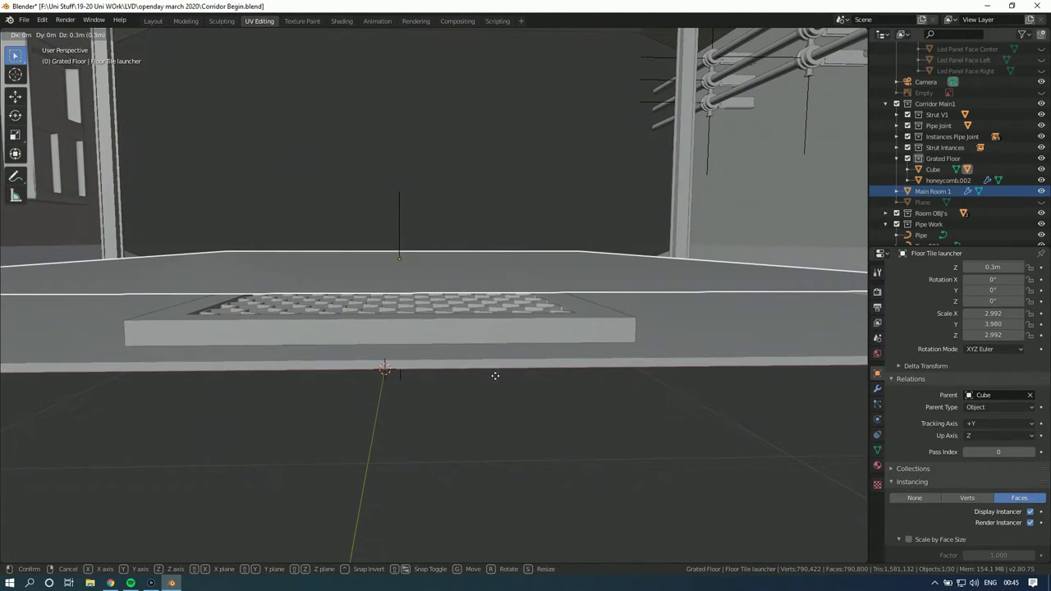
pyautogui.rightClick(495, 391)
pyautogui.press('g')
pyautogui.click(496, 416)
pyautogui.press('Delete')
pyautogui.moveTo(492, 405); pyautogui.dragTo(507, 421, button='middle')
pyautogui.click(506, 426)
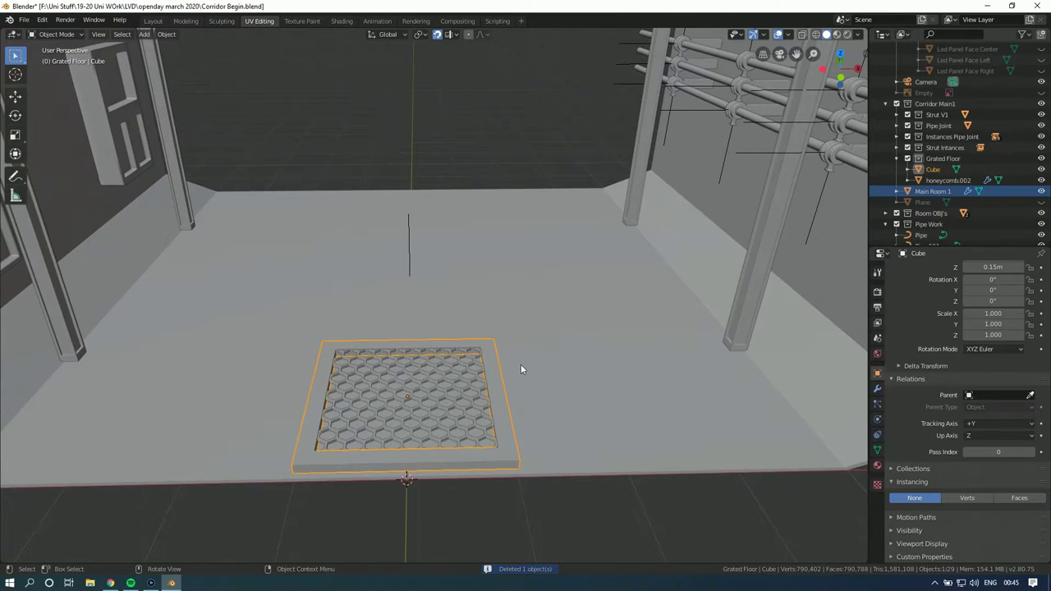
# Step: Collapse the Grated Floor collection, clear the selection, and display the scene from above in wireframe
pyautogui.click(940, 159)
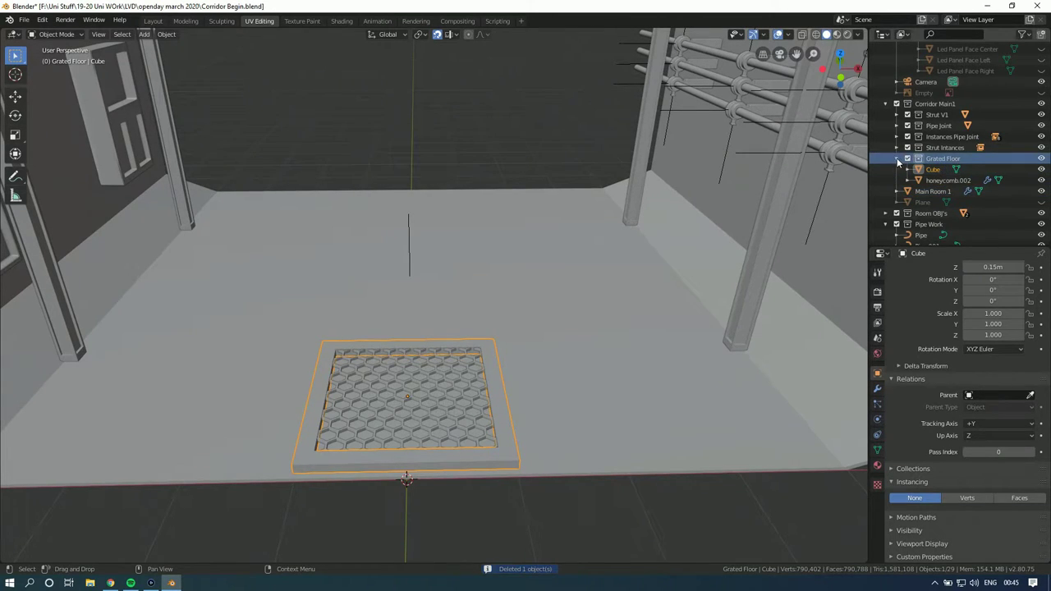
pyautogui.click(896, 159)
pyautogui.hotkey('alt', 'a')
pyautogui.moveTo(843, 57); pyautogui.dragTo(842, 75)
pyautogui.click(840, 54)
pyautogui.click(815, 33)
pyautogui.keyDown('shift'); pyautogui.moveTo(484, 276); pyautogui.dragTo(488, 220, button='middle'); pyautogui.keyUp('shift')
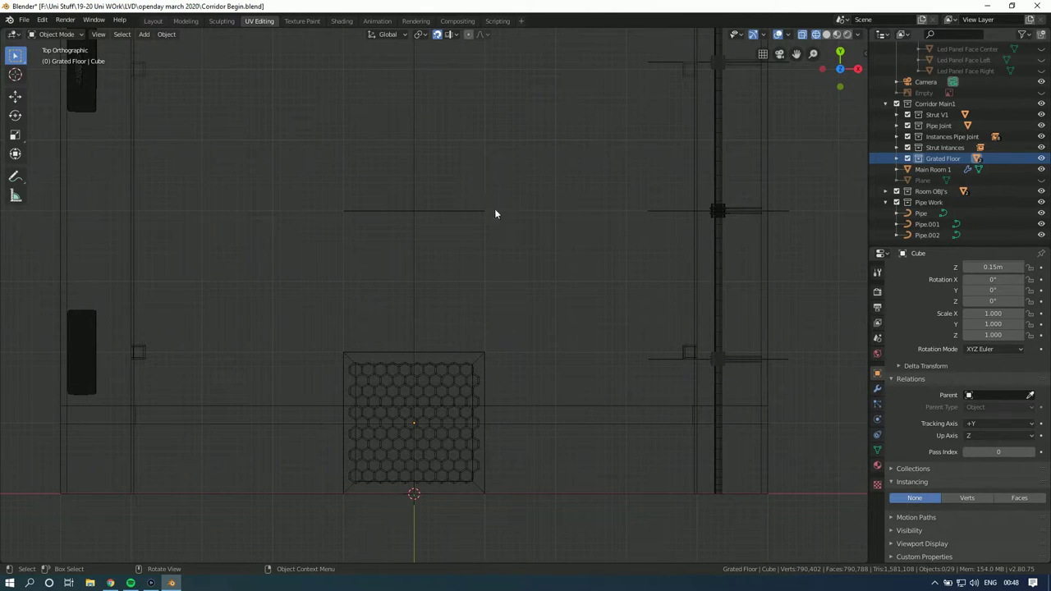
pyautogui.hotkey('alt', 'Tab')
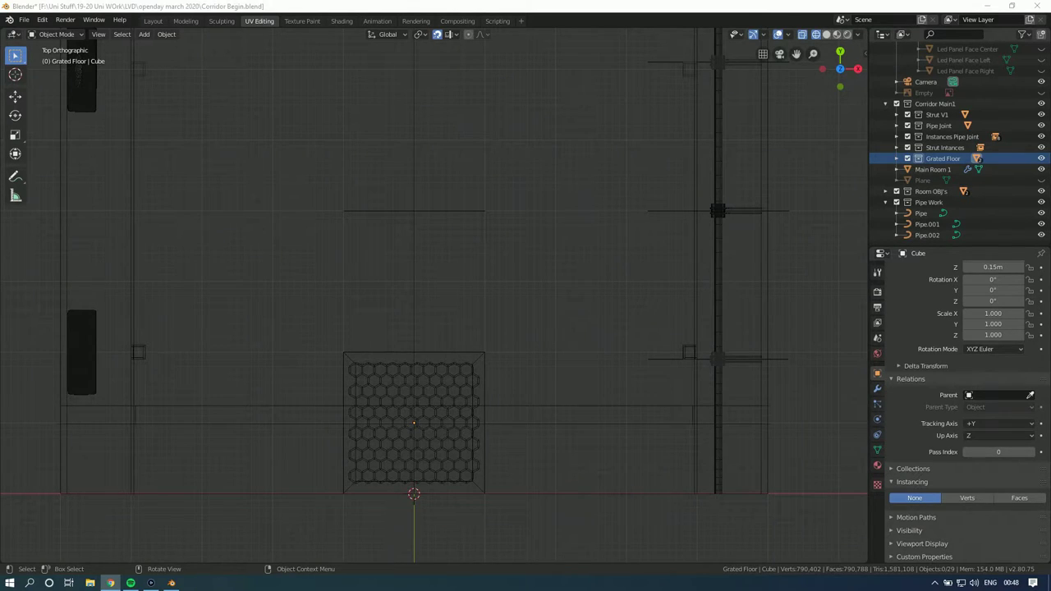
pyautogui.hotkey('alt', 'Tab')
pyautogui.hotkey('alt', 'Tab')
# Step: Instance the Grated Floor collection to the scene and set the instance's origin to its geometry
pyautogui.rightClick(940, 159)
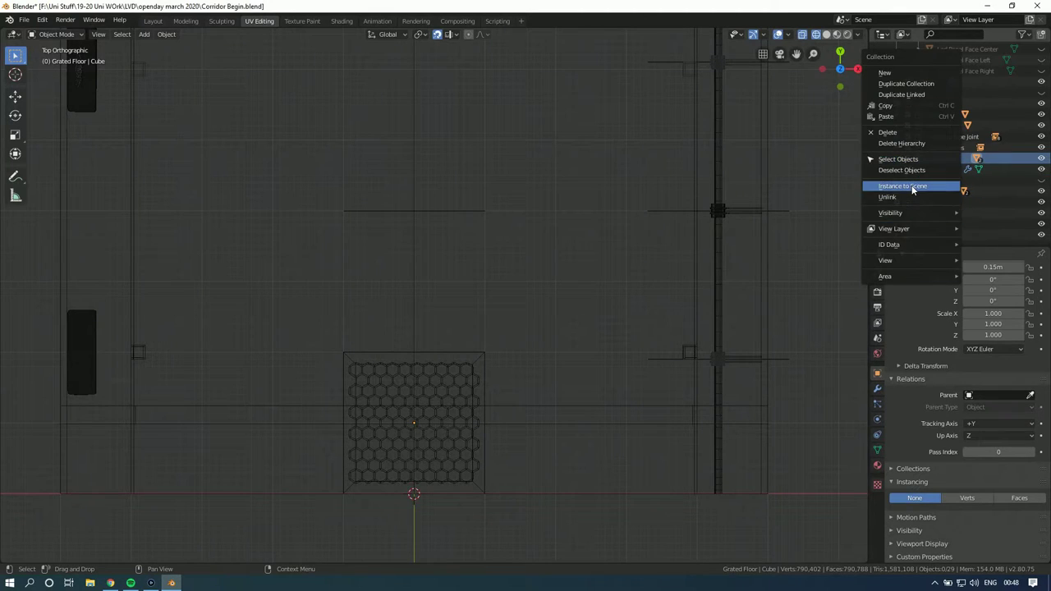
pyautogui.click(915, 188)
pyautogui.click(165, 34)
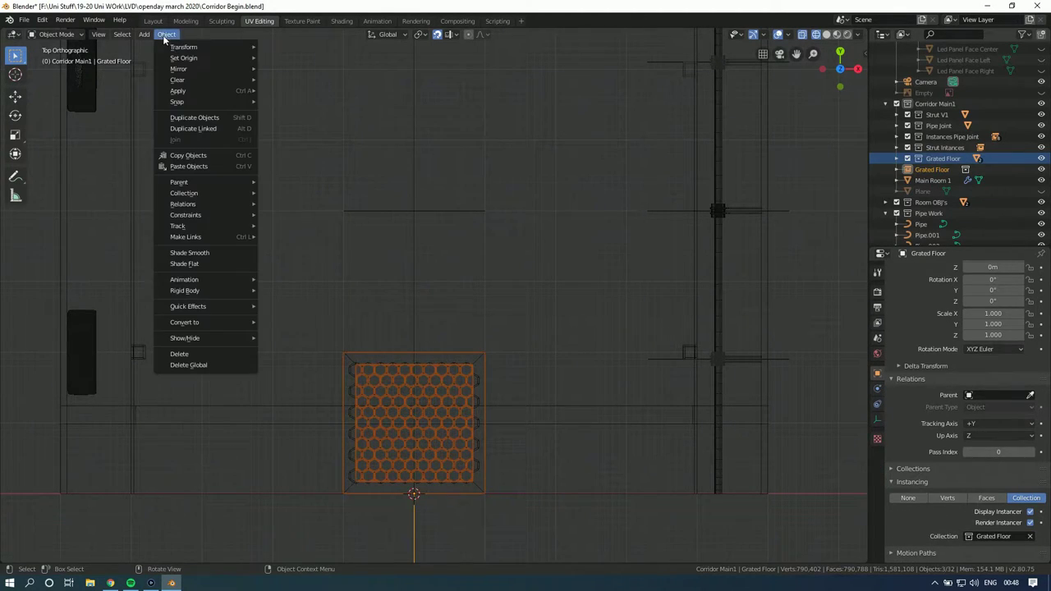
pyautogui.moveTo(205, 59)
pyautogui.click(303, 68)
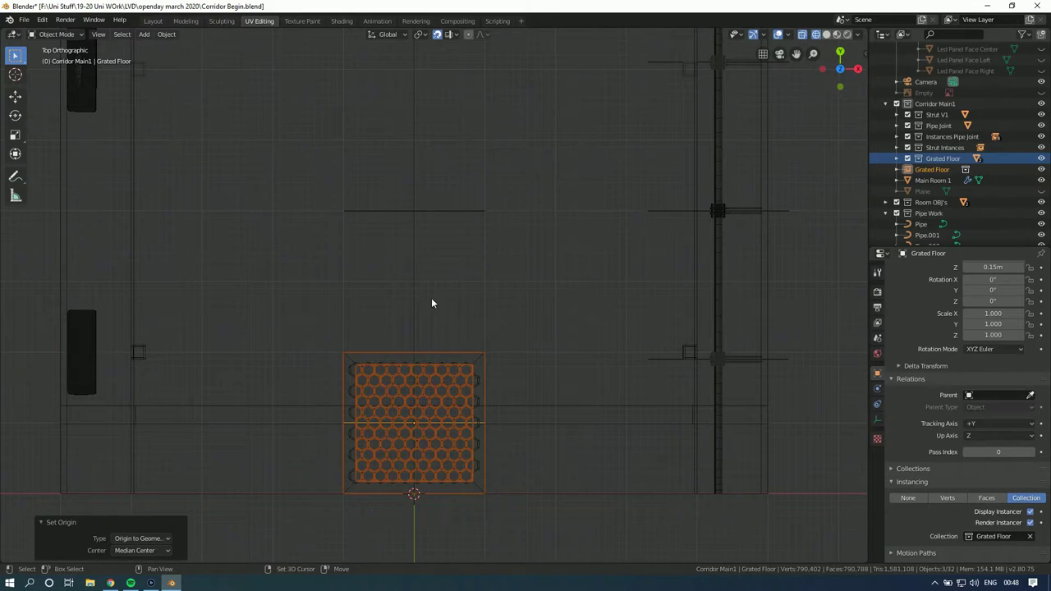
# Step: Move the Grated Floor instance -2 m along X so it sits beside the original tile
pyautogui.scroll(2, 431, 306)
pyautogui.hotkey('shift', 'd')
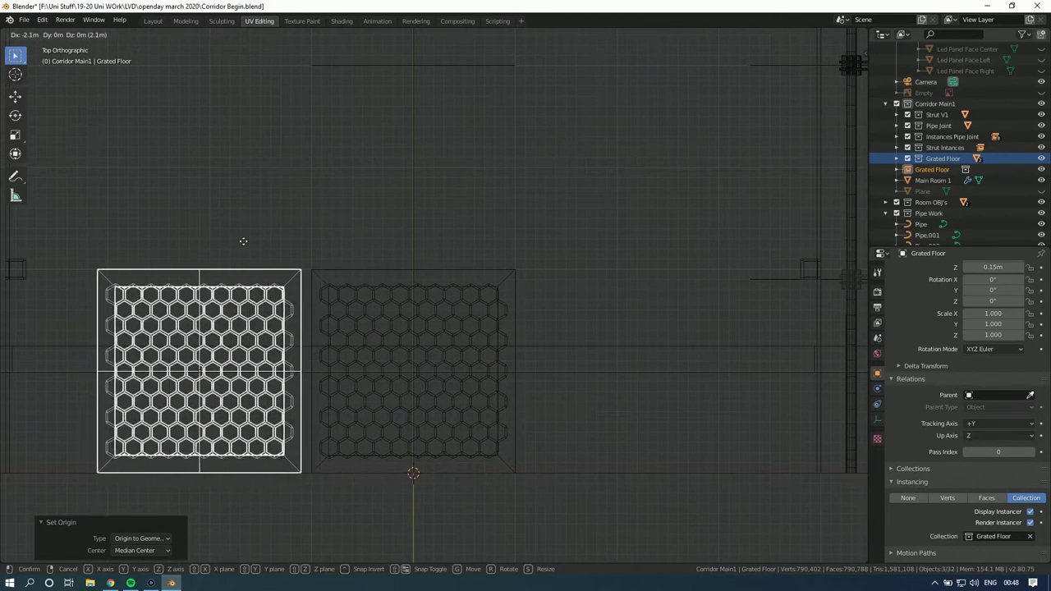
pyautogui.click(264, 242)
pyautogui.scroll(-1, 360, 237)
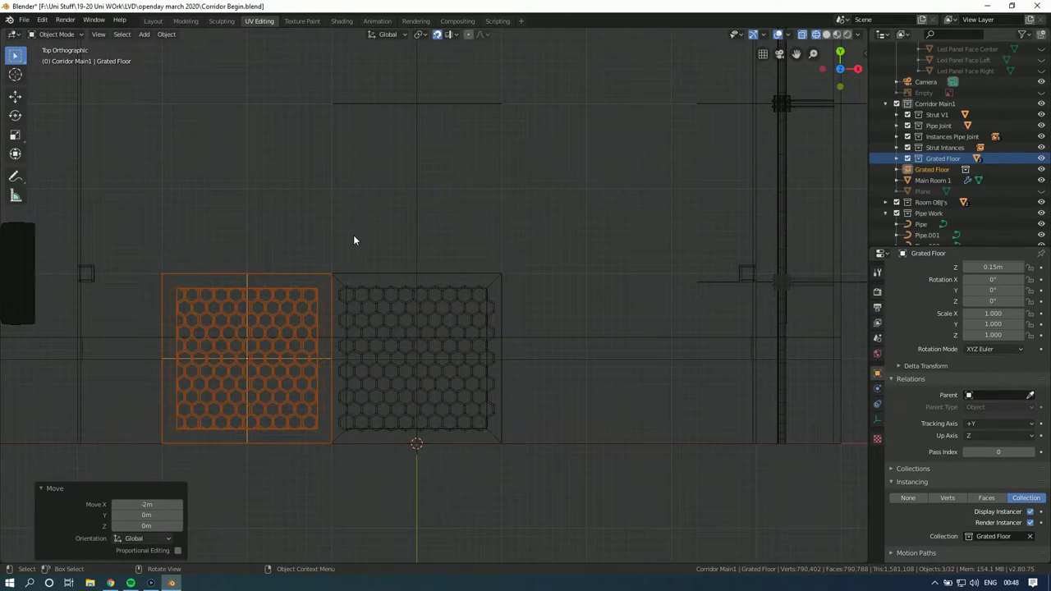
# Step: Duplicate the grated floor instance 4 m along X, and fill a second row behind with three copies spaced 2 m apart
pyautogui.hotkey('shift', 'd')
pyautogui.click(679, 238)
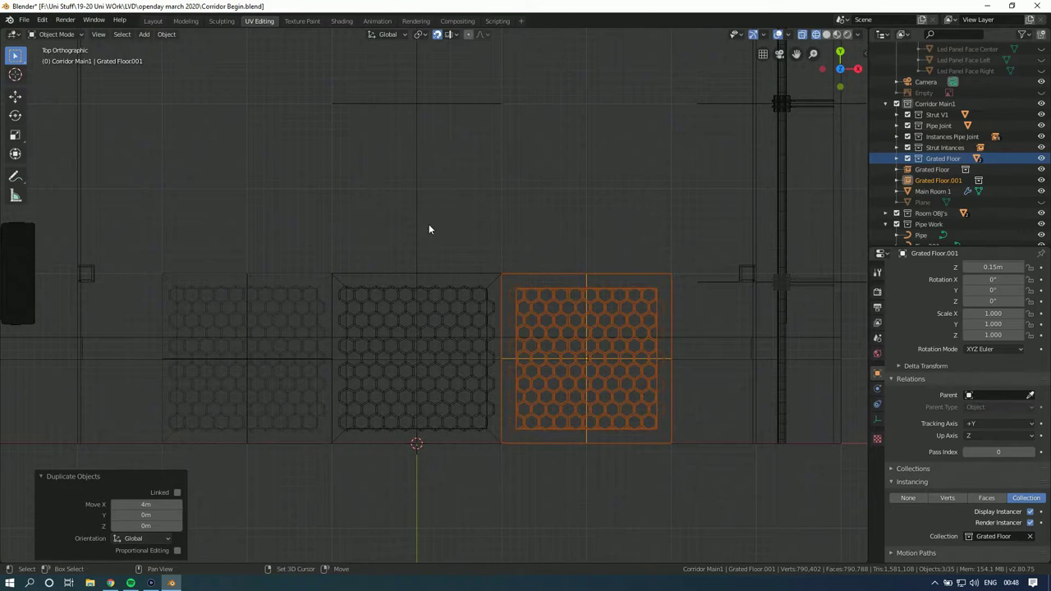
pyautogui.keyDown('shift'); pyautogui.moveTo(432, 233); pyautogui.dragTo(429, 260, button='middle'); pyautogui.keyUp('shift')
pyautogui.hotkey('shift', 'd')
pyautogui.click(467, 209)
pyautogui.hotkey('shift', 'd')
pyautogui.click(398, 246)
pyautogui.hotkey('shift', 'd')
pyautogui.click(300, 270)
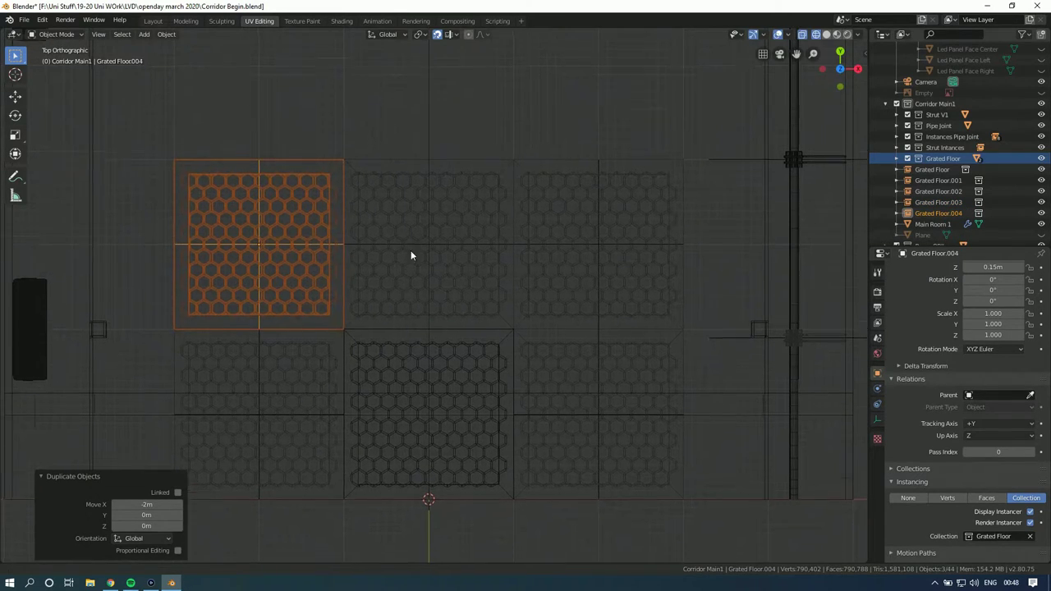
# Step: Duplicate the grated floor instance 2 m along Y and fill the third row with two more copies spaced 2 m along X
pyautogui.keyDown('shift'); pyautogui.moveTo(410, 241); pyautogui.dragTo(417, 307, button='middle'); pyautogui.keyUp('shift')
pyautogui.hotkey('shift', 'd')
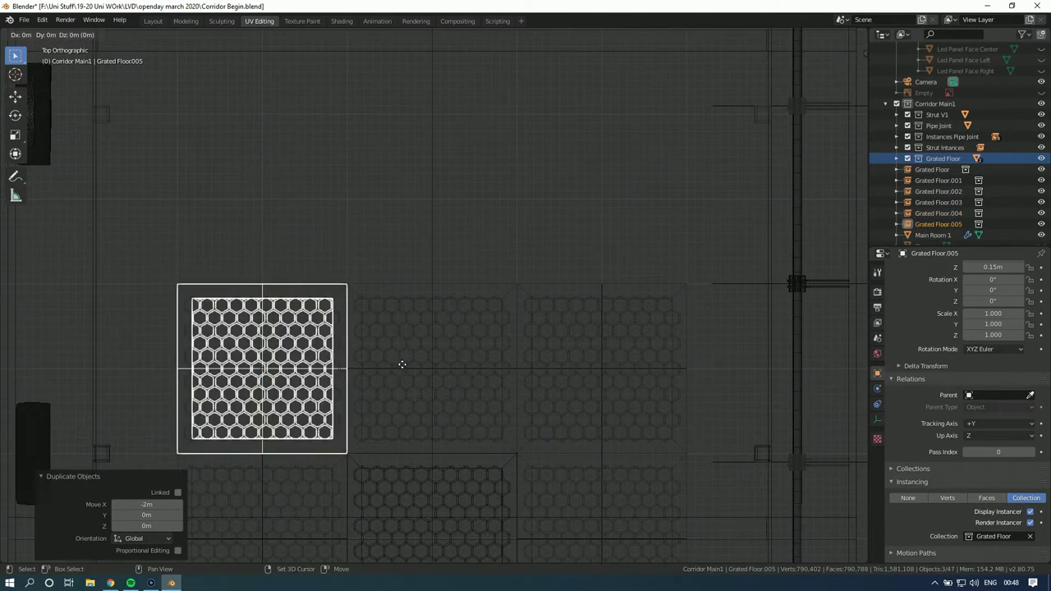
pyautogui.click(402, 253)
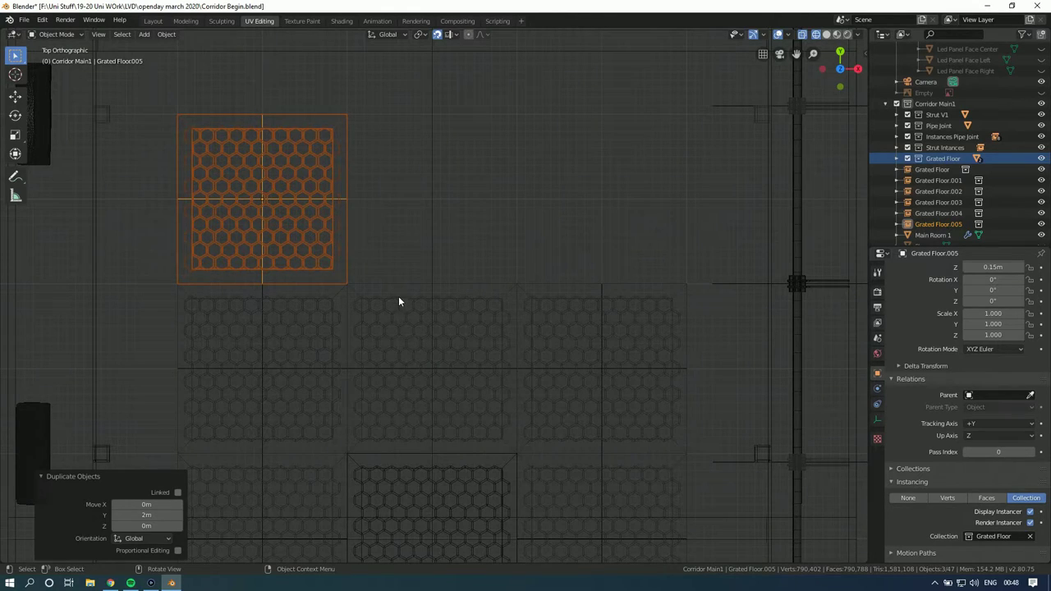
pyautogui.hotkey('shift', 'd')
pyautogui.click(567, 293)
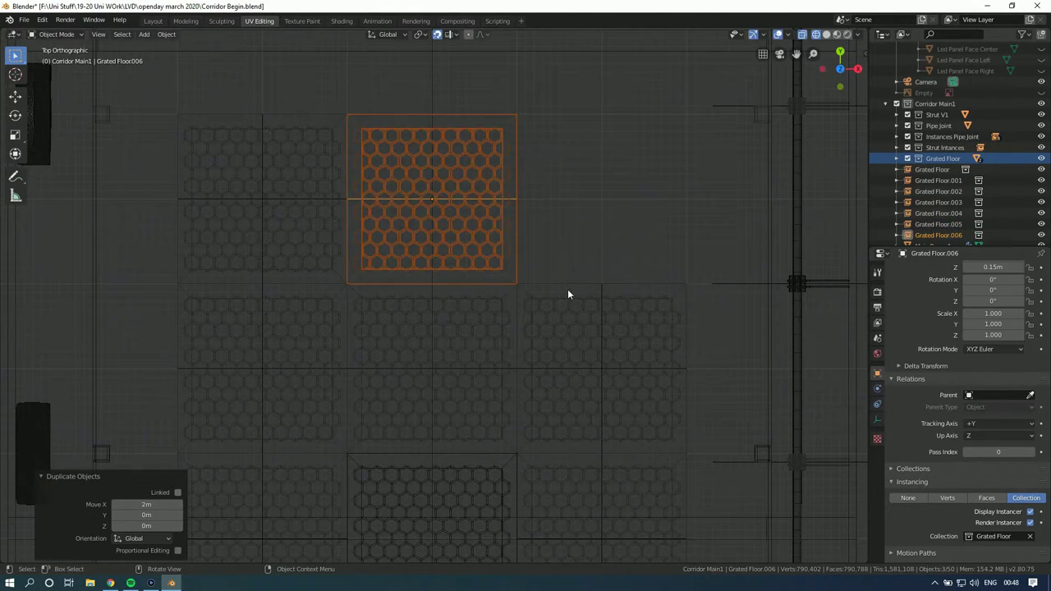
pyautogui.hotkey('shift', 'd')
pyautogui.click(558, 312)
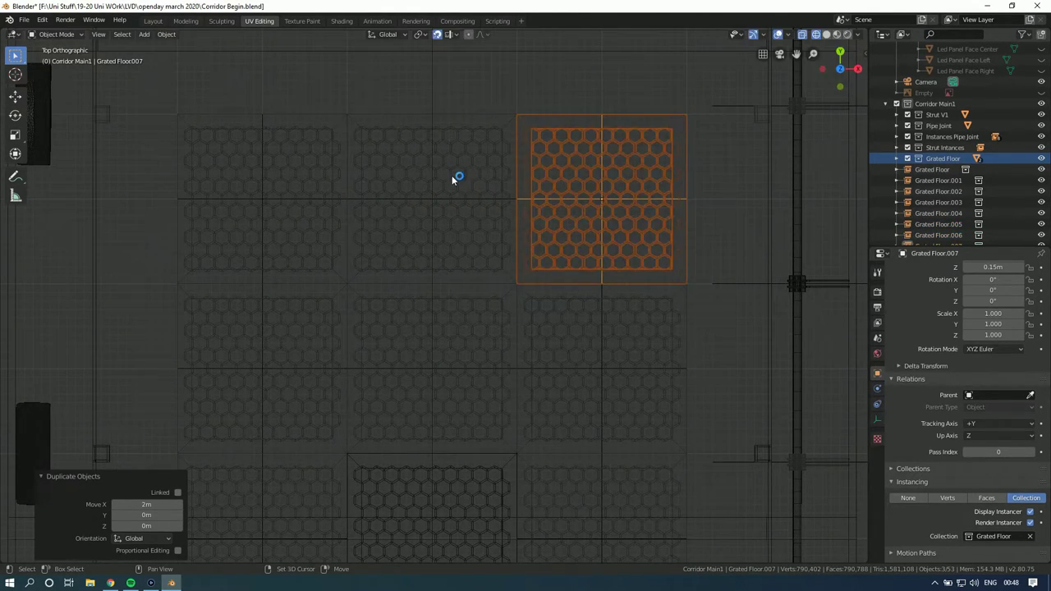
# Step: Fill the fourth row with three duplicated grated floor instances, offsetting the last two copies successively by -2 m along X
pyautogui.keyDown('shift'); pyautogui.moveTo(451, 176); pyautogui.dragTo(457, 321, button='middle'); pyautogui.keyUp('shift')
pyautogui.hotkey('shift', 'd')
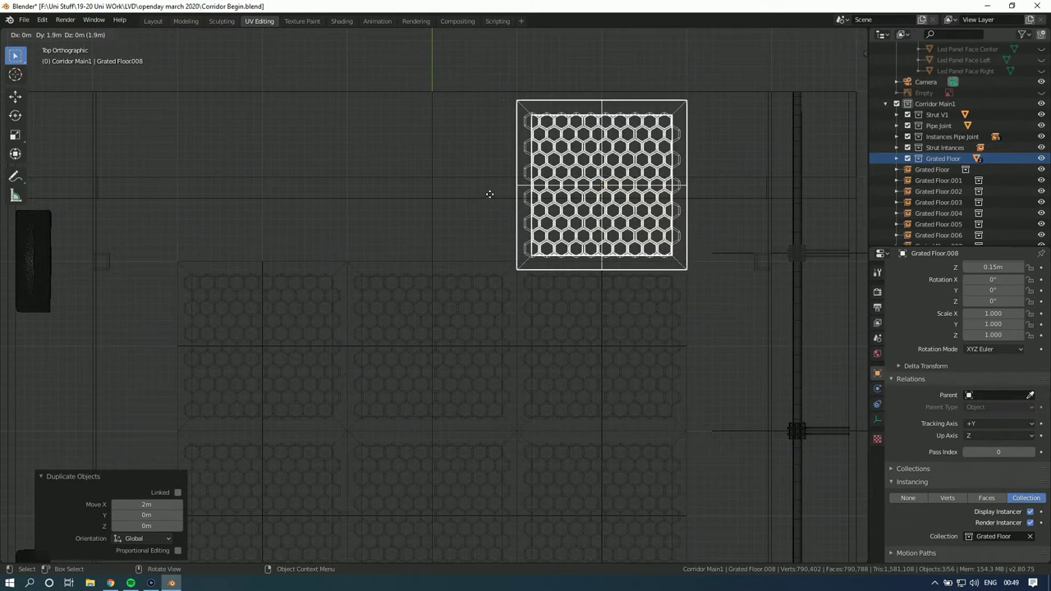
pyautogui.click(488, 185)
pyautogui.hotkey('shift', 'd')
pyautogui.click(371, 326)
pyautogui.hotkey('shift', 'd')
pyautogui.click(258, 329)
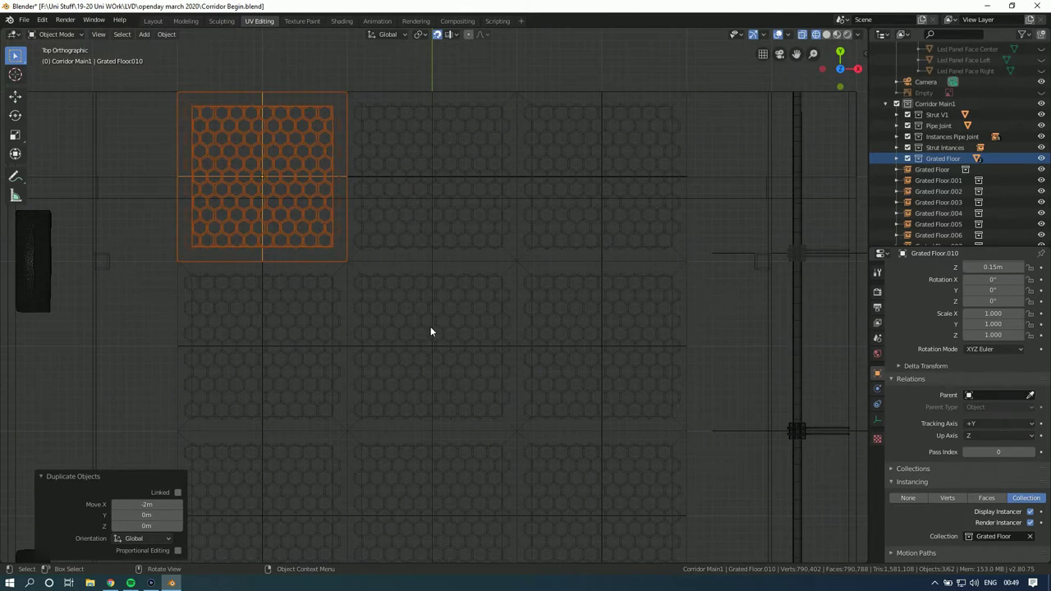
# Step: Switch the viewport to solid shading and view the corridor from the front
pyautogui.scroll(-2, 430, 331)
pyautogui.moveTo(433, 329); pyautogui.dragTo(441, 194, button='middle')
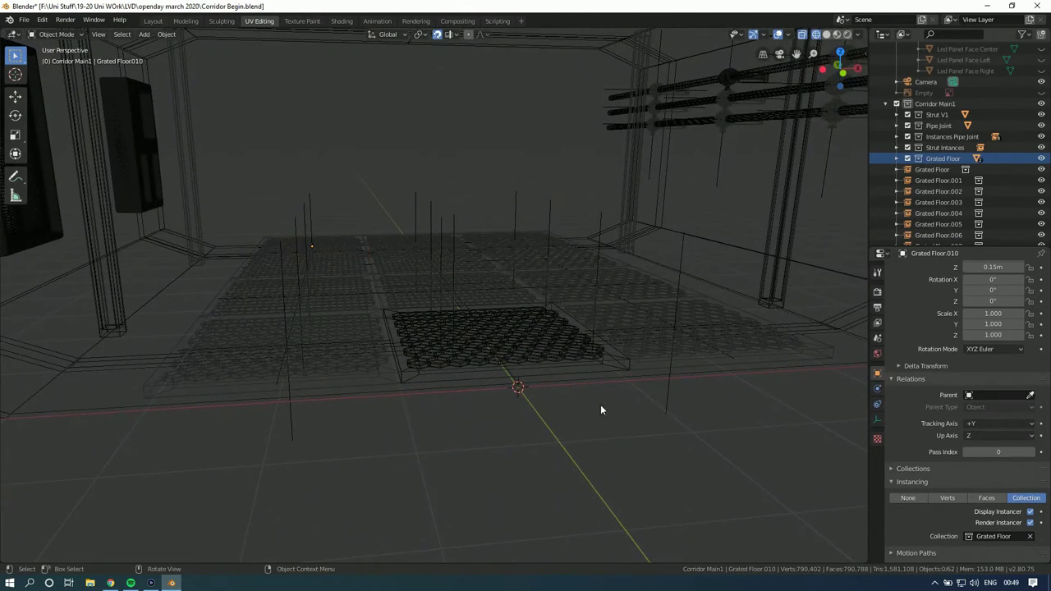
pyautogui.click(825, 35)
pyautogui.moveTo(758, 136)
pyautogui.mouseDown(button='middle')
pyautogui.moveTo(568, 263)
pyautogui.moveTo(709, 187)
pyautogui.moveTo(641, 267)
pyautogui.mouseUp(button='middle')
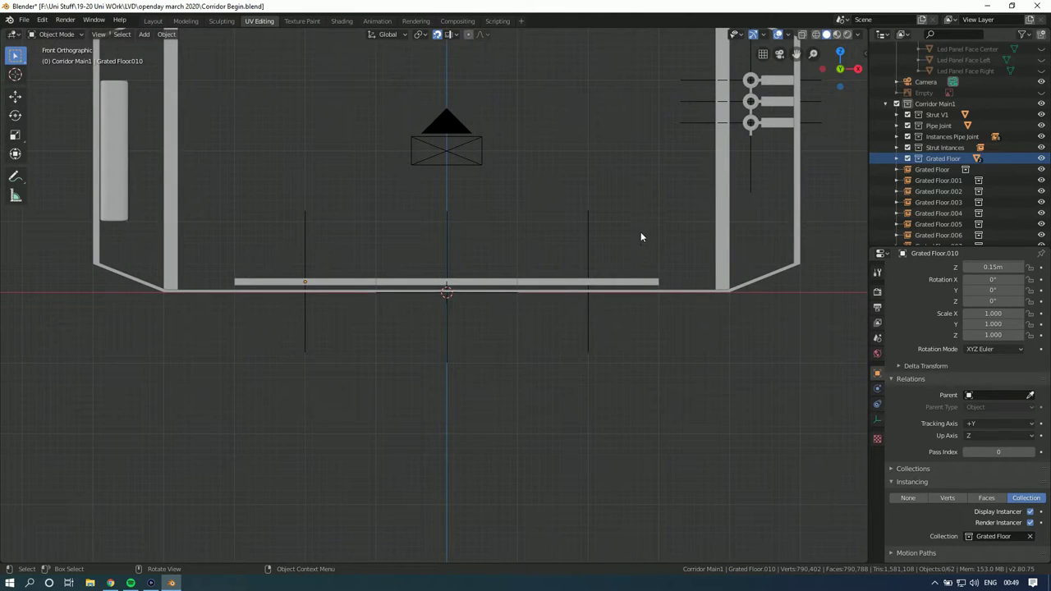
# Step: Select the objects in the Grated Floor collection and raise them along Z
pyautogui.rightClick(949, 158)
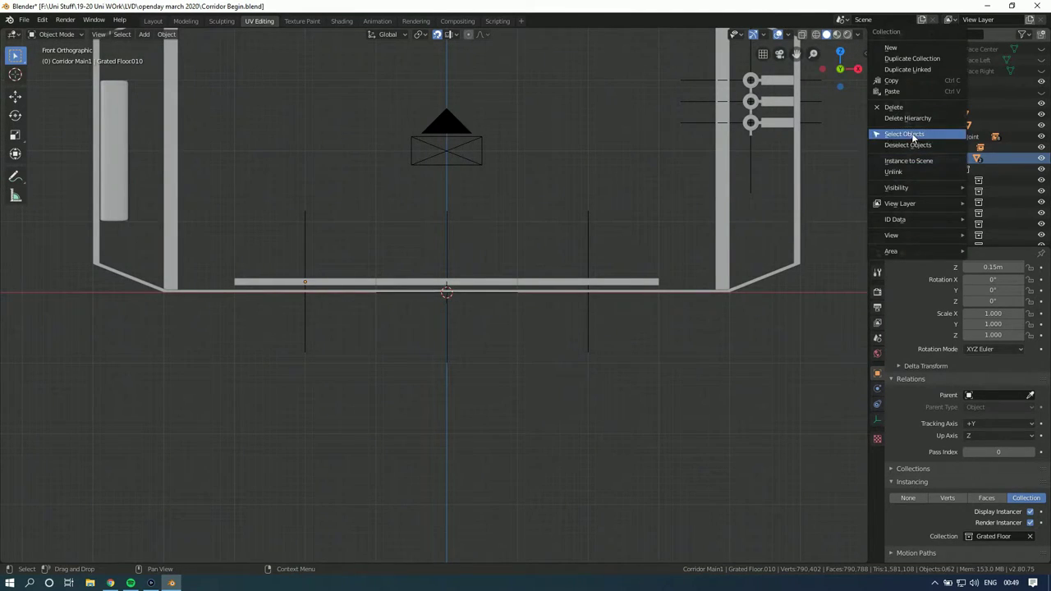
pyautogui.click(944, 136)
pyautogui.scroll(1, 515, 295)
pyautogui.press('g')
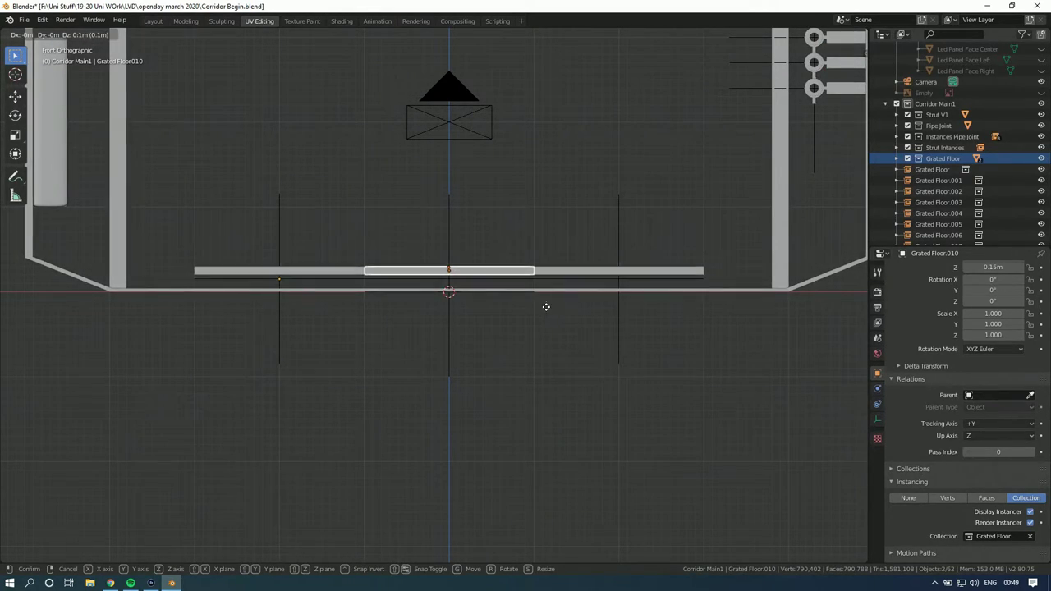
pyautogui.click(546, 303)
# Step: Inspect the raised floor tiles from below and undo the move of the Grated Floor source objects
pyautogui.moveTo(547, 302); pyautogui.dragTo(577, 359, button='middle')
pyautogui.click(715, 433)
pyautogui.click(231, 268)
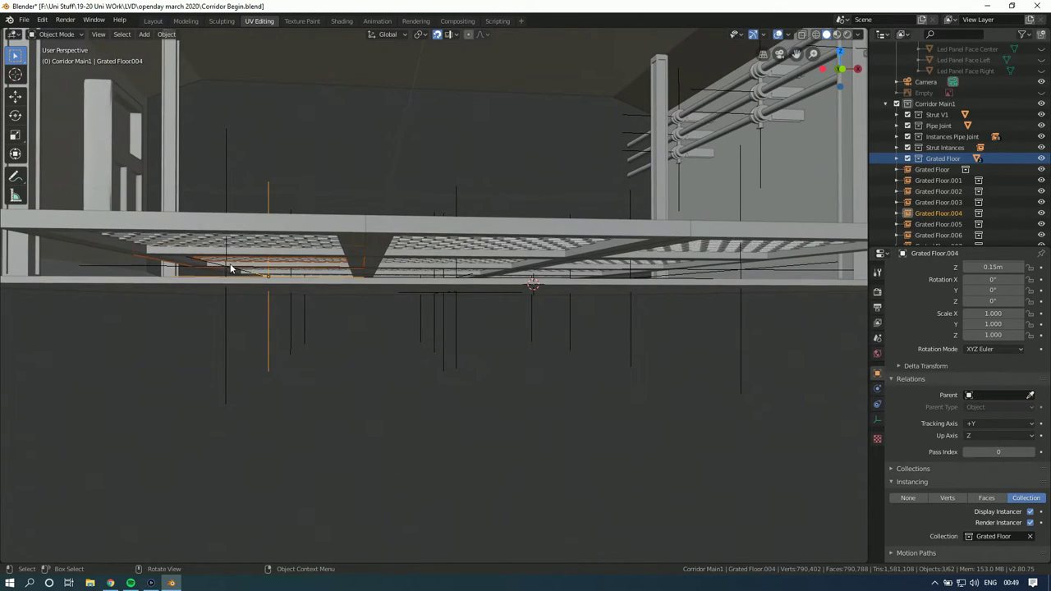
pyautogui.click(479, 378)
pyautogui.click(478, 377)
pyautogui.press('h')
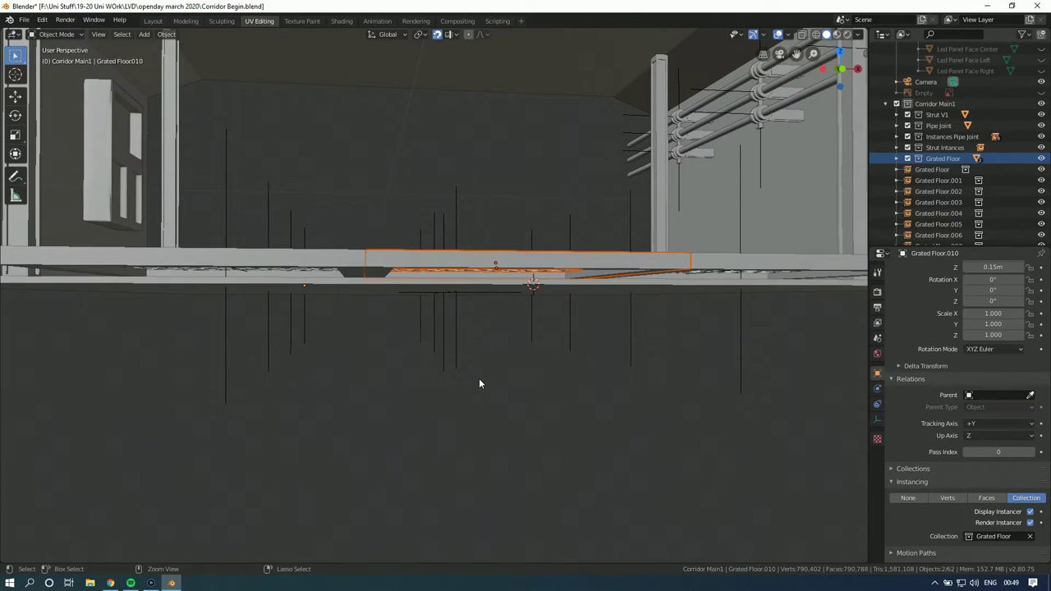
pyautogui.moveTo(511, 360); pyautogui.dragTo(654, 243, button='middle')
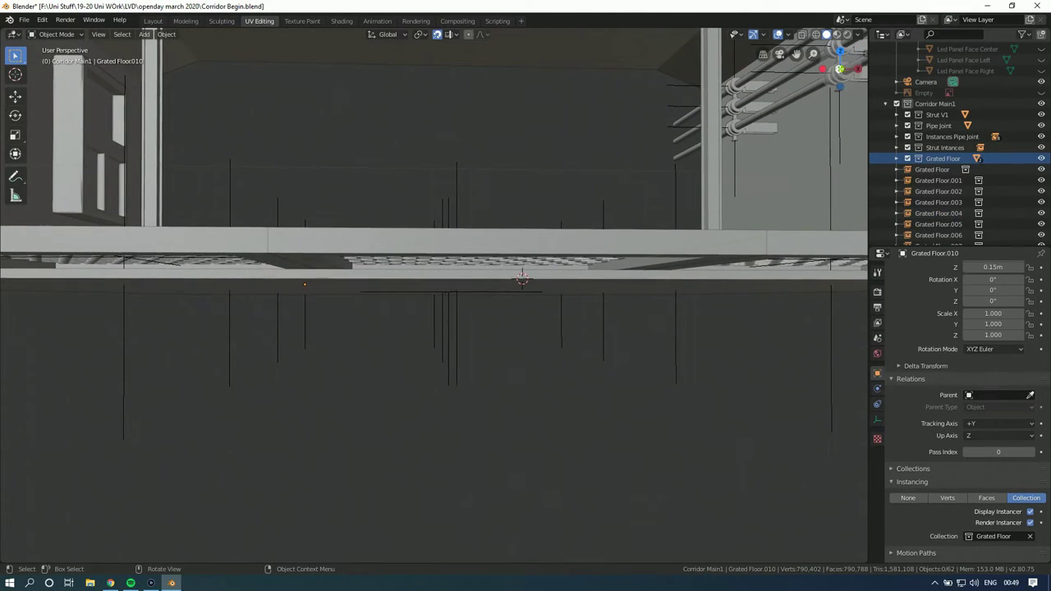
# Step: Select all the grated floor instances in the front view and raise them 0.2 m along Z
pyautogui.click(831, 78)
pyautogui.click(935, 169)
pyautogui.click(943, 158)
pyautogui.click(595, 210)
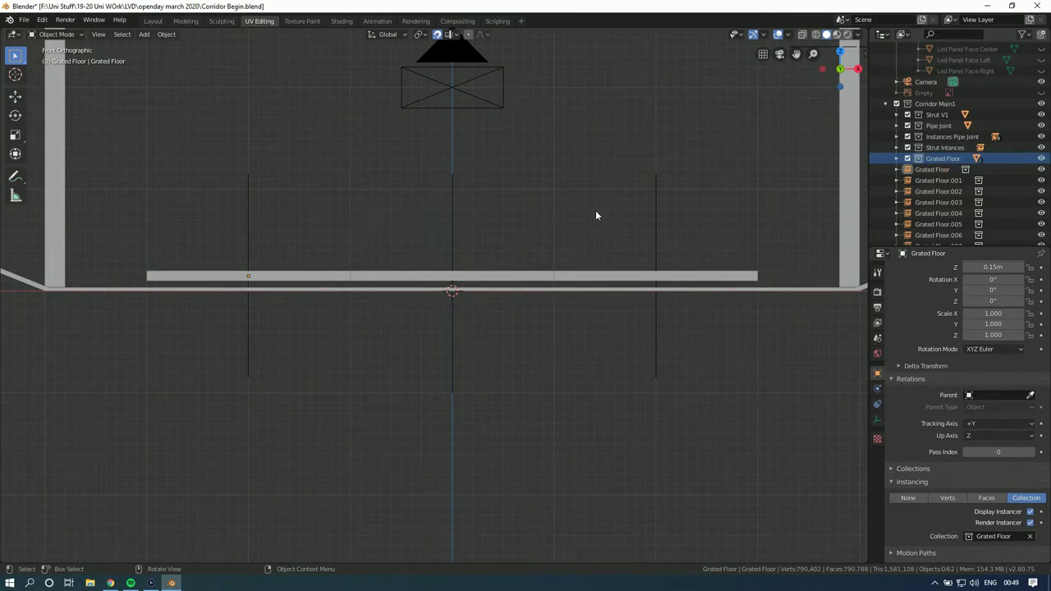
pyautogui.moveTo(704, 326); pyautogui.dragTo(179, 452)
pyautogui.press('g')
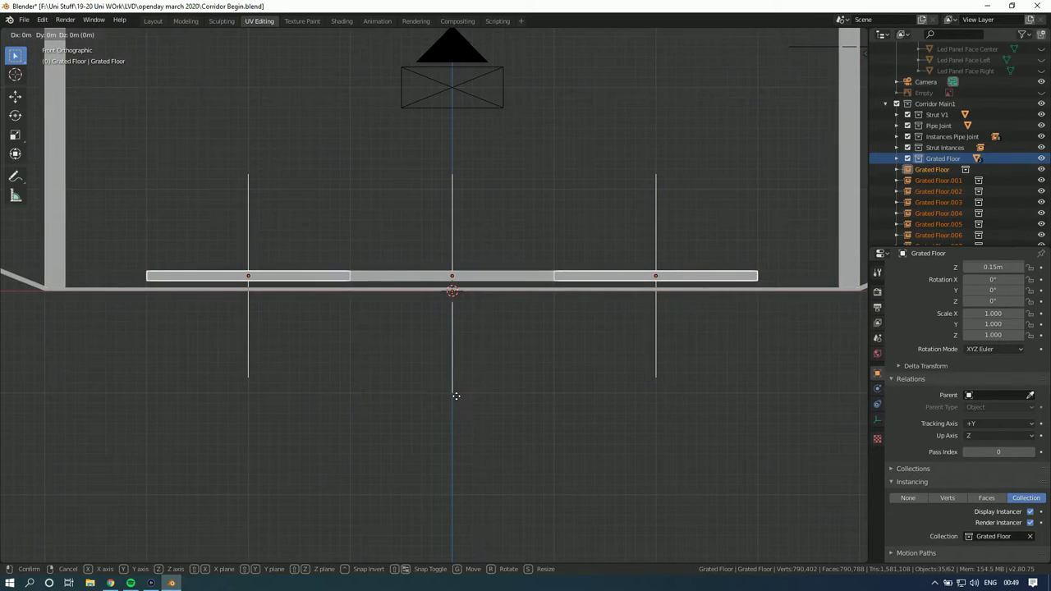
pyautogui.click(459, 377)
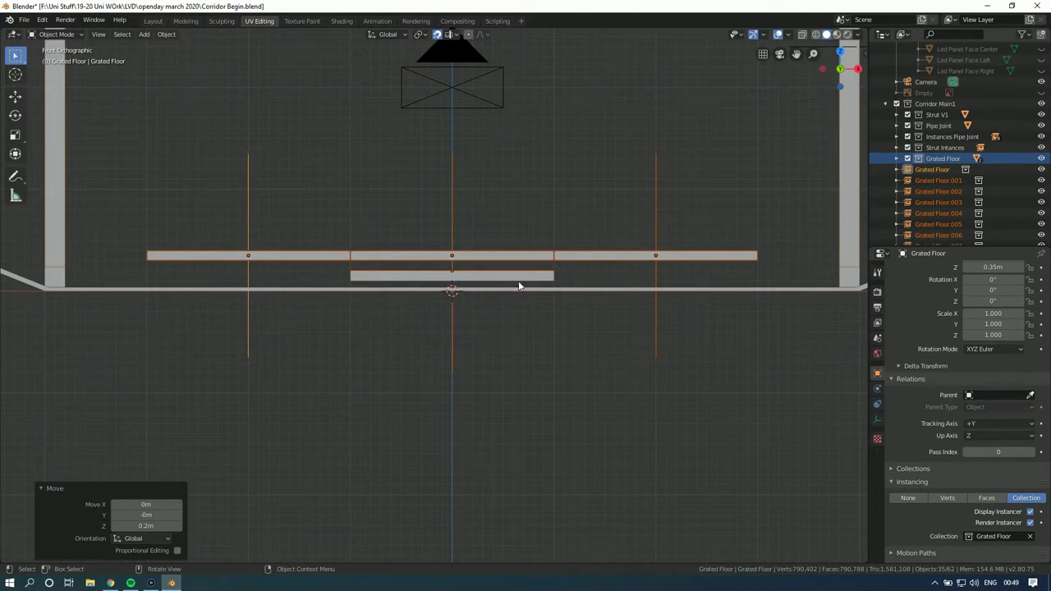
pyautogui.click(533, 321)
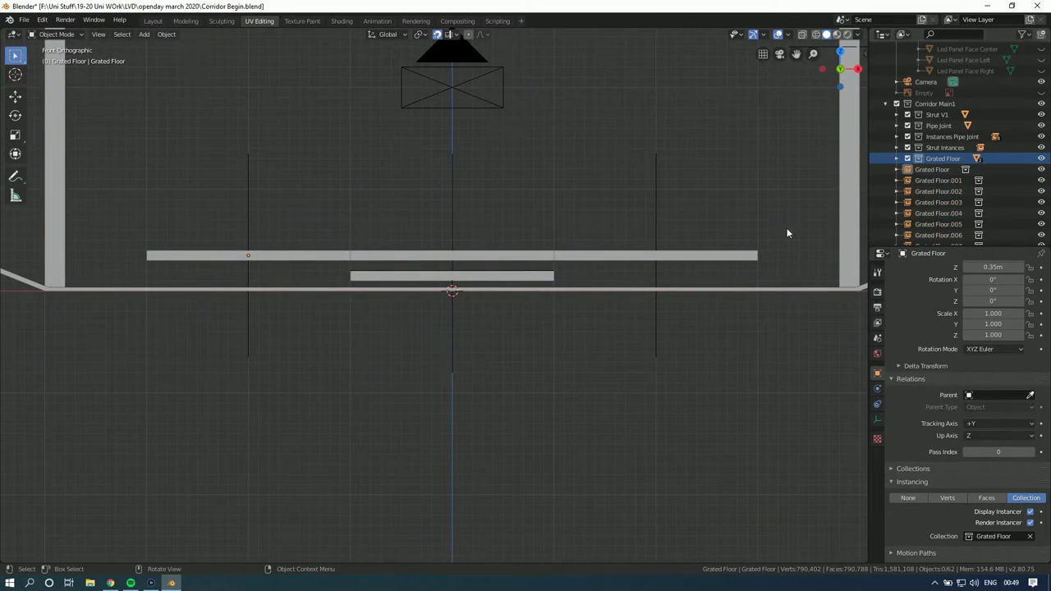
# Step: Raise the original grated tile, both frame and honeycomb, 0.2 m along Z in the front view
pyautogui.click(550, 276)
pyautogui.press('KP_Decimal')
pyautogui.moveTo(511, 275); pyautogui.dragTo(504, 305, button='middle')
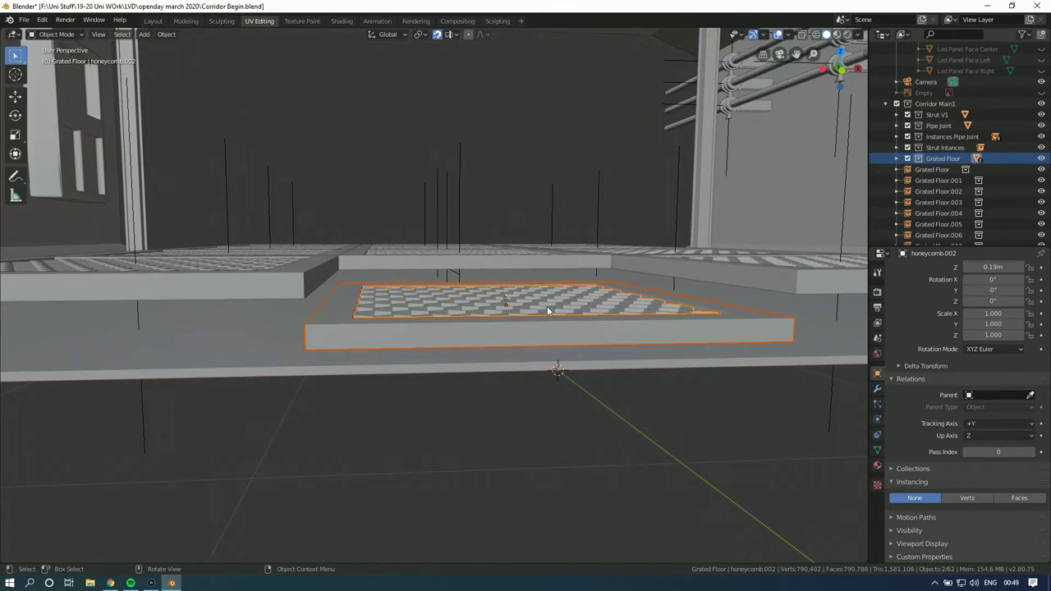
pyautogui.press('KP_1')
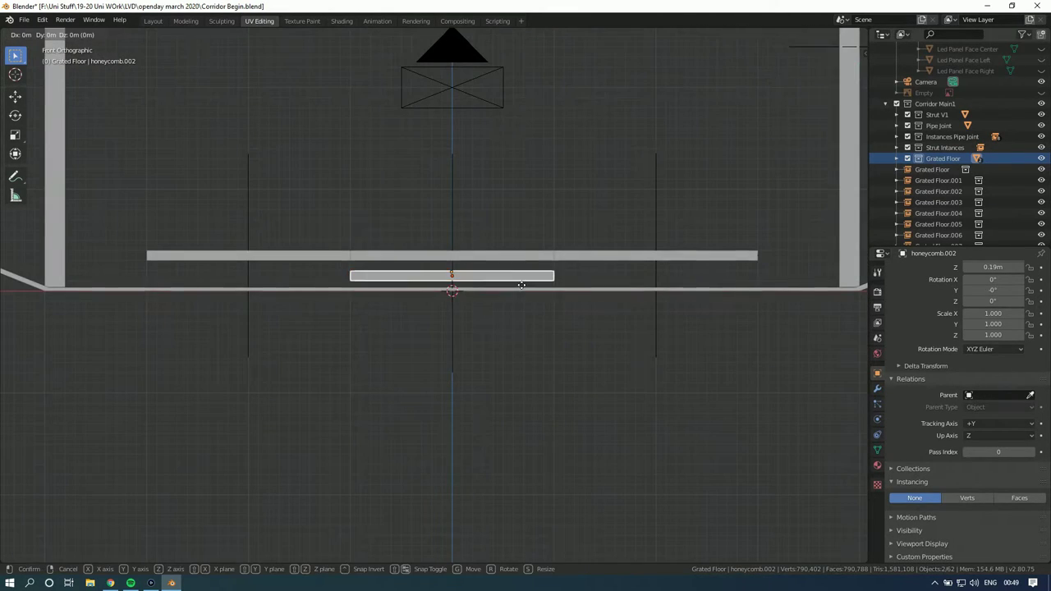
pyautogui.press('g')
pyautogui.click(522, 267)
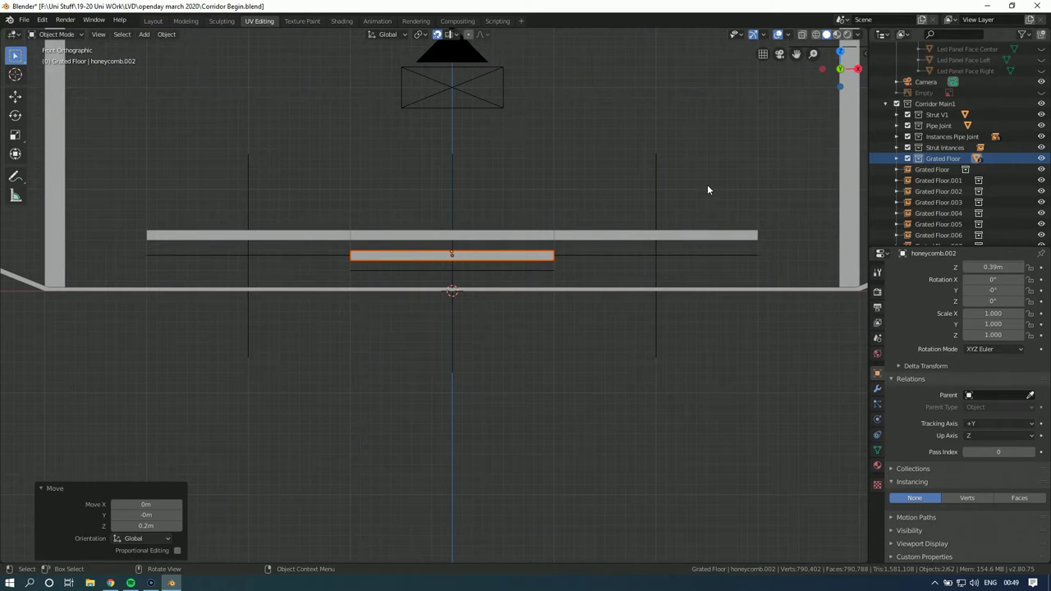
# Step: Inspect the tile heights in perspective and undo the Z moves of the original tile and the grated floor instances
pyautogui.moveTo(505, 309); pyautogui.dragTo(532, 325, button='middle')
pyautogui.click(540, 310)
pyautogui.scroll(6, 534, 319)
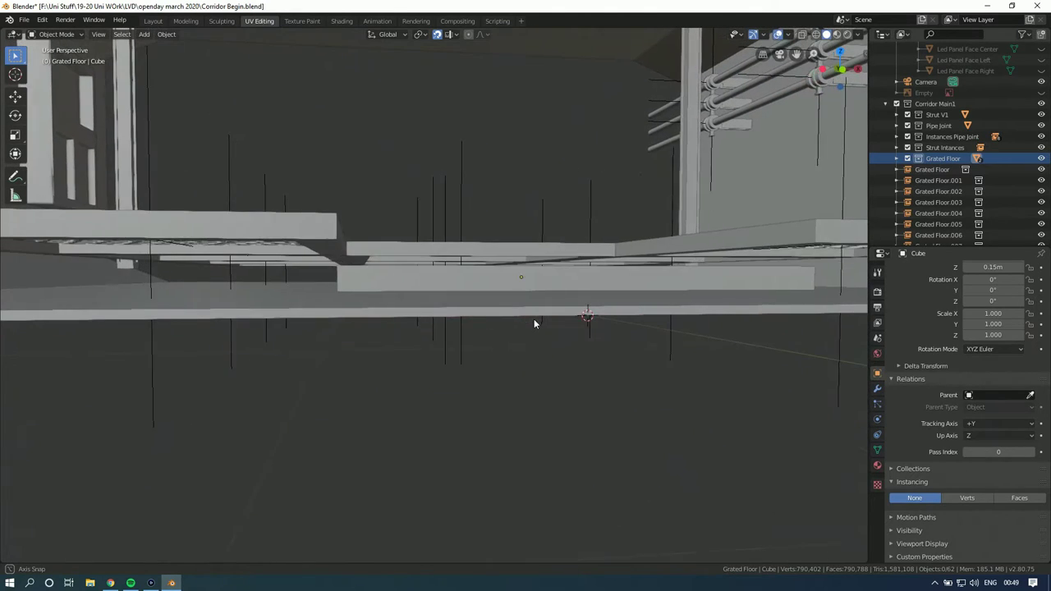
pyautogui.click(928, 159)
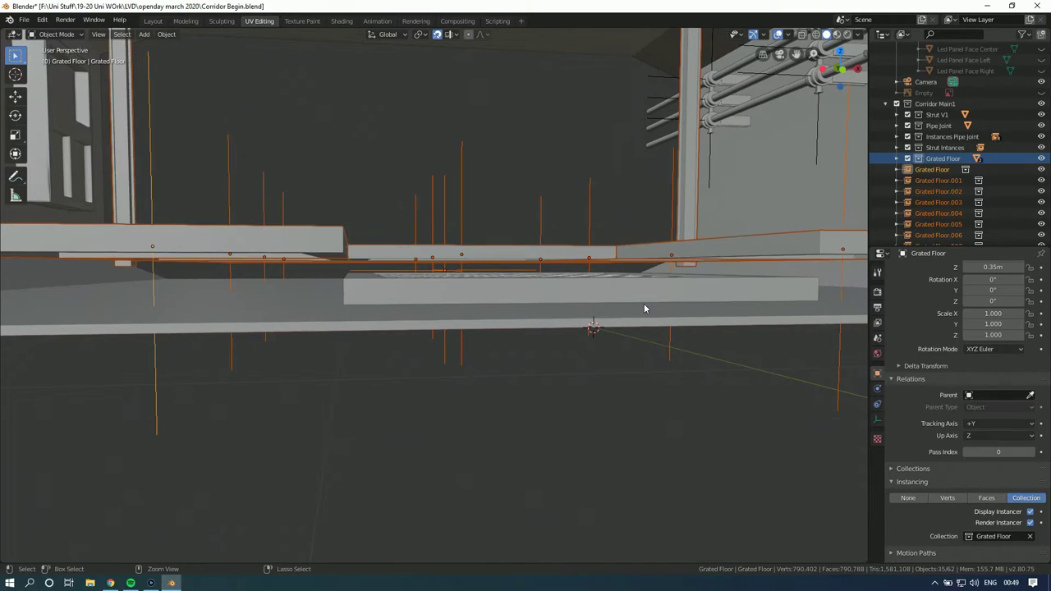
pyautogui.hotkey('ctrl', 'z')
pyautogui.hotkey('ctrl', 'z')
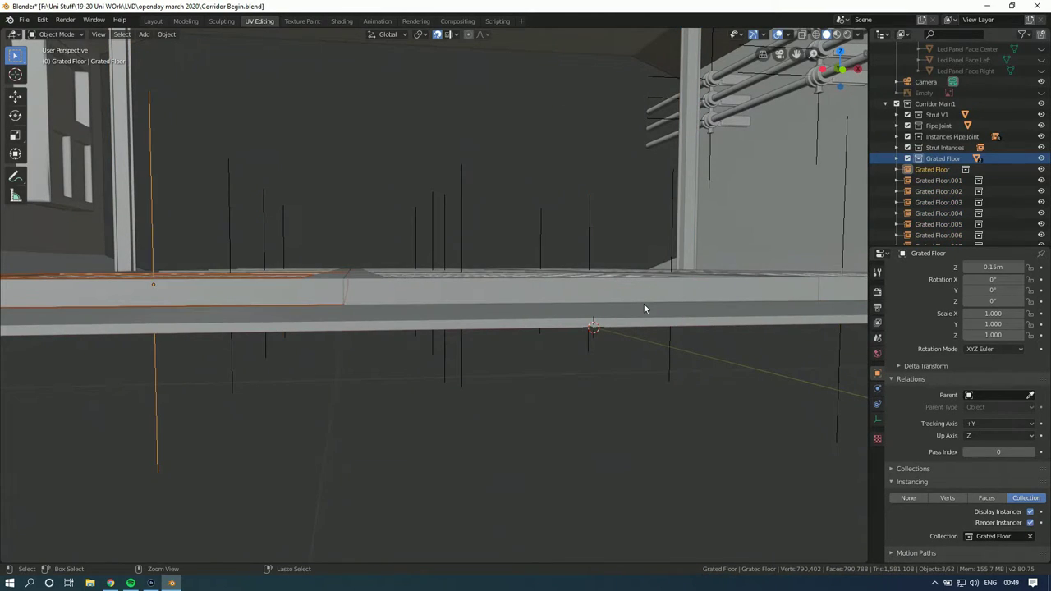
pyautogui.hotkey('ctrl', 'z')
pyautogui.hotkey('ctrl', 'z')
pyautogui.hotkey('ctrl', 'z')
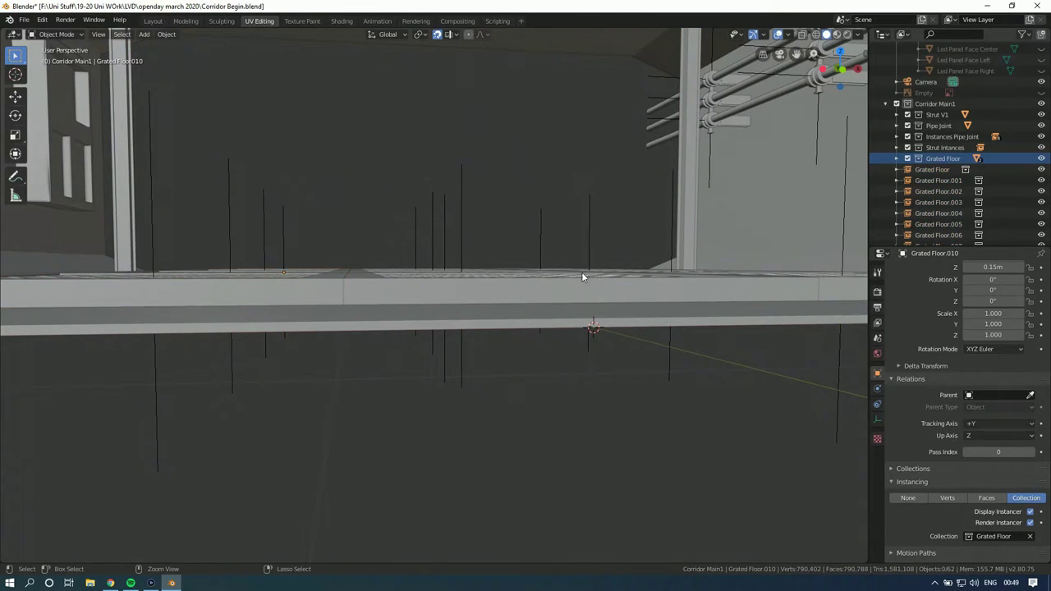
# Step: Try deleting the grated floor instances with a box selection in the front view, and undo the deletion
pyautogui.moveTo(597, 229); pyautogui.dragTo(587, 229, button='middle')
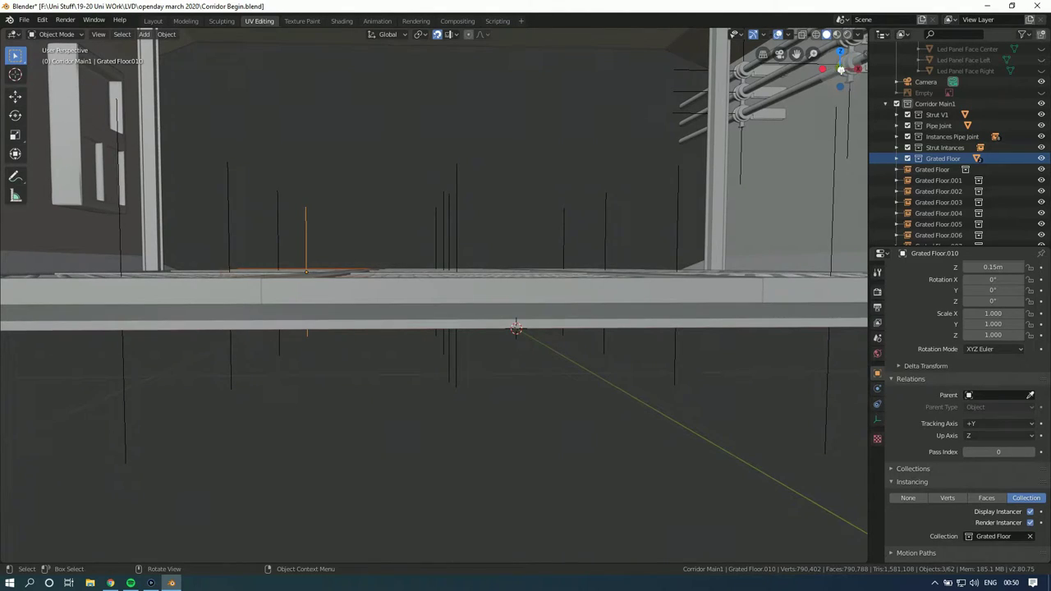
pyautogui.click(841, 70)
pyautogui.moveTo(719, 315); pyautogui.dragTo(254, 410)
pyautogui.press('Delete')
pyautogui.moveTo(254, 415); pyautogui.dragTo(446, 319, button='middle')
pyautogui.scroll(-3, 488, 316)
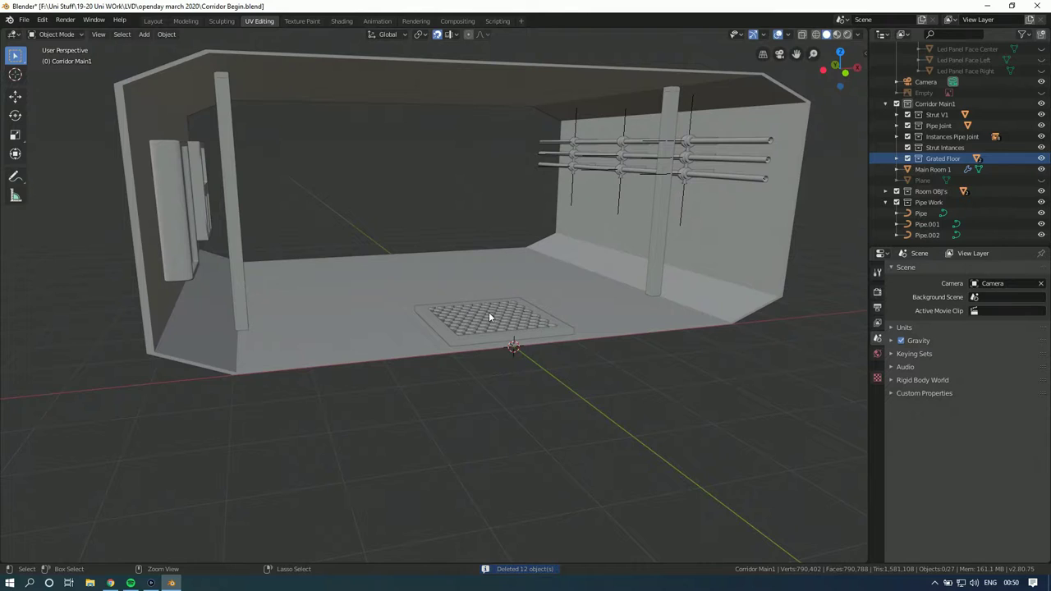
pyautogui.hotkey('ctrl', 'z')
pyautogui.hotkey('ctrl', 'z')
# Step: Delete all the grated floor instances, keeping the original tile and the strut instances
pyautogui.moveTo(509, 312); pyautogui.dragTo(494, 230, button='middle')
pyautogui.click(841, 68)
pyautogui.moveTo(556, 212); pyautogui.dragTo(326, 244)
pyautogui.press('Delete')
pyautogui.moveTo(326, 244); pyautogui.dragTo(472, 211, button='middle')
# Step: Turn off Selectable in the Strut V1 instance's visibility settings and clear the selection
pyautogui.click(434, 255)
pyautogui.click(434, 256)
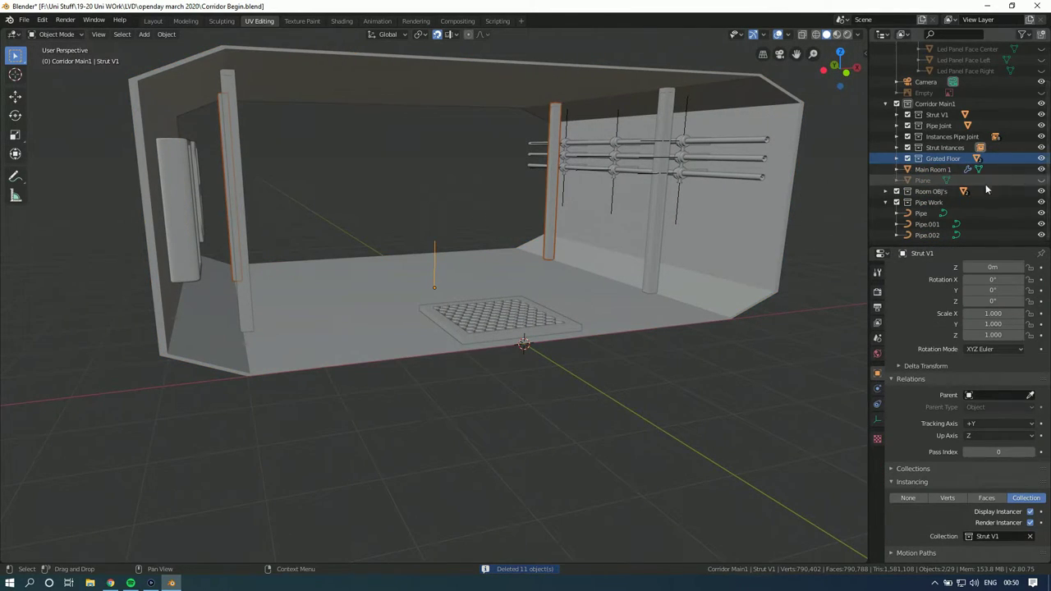
pyautogui.click(878, 419)
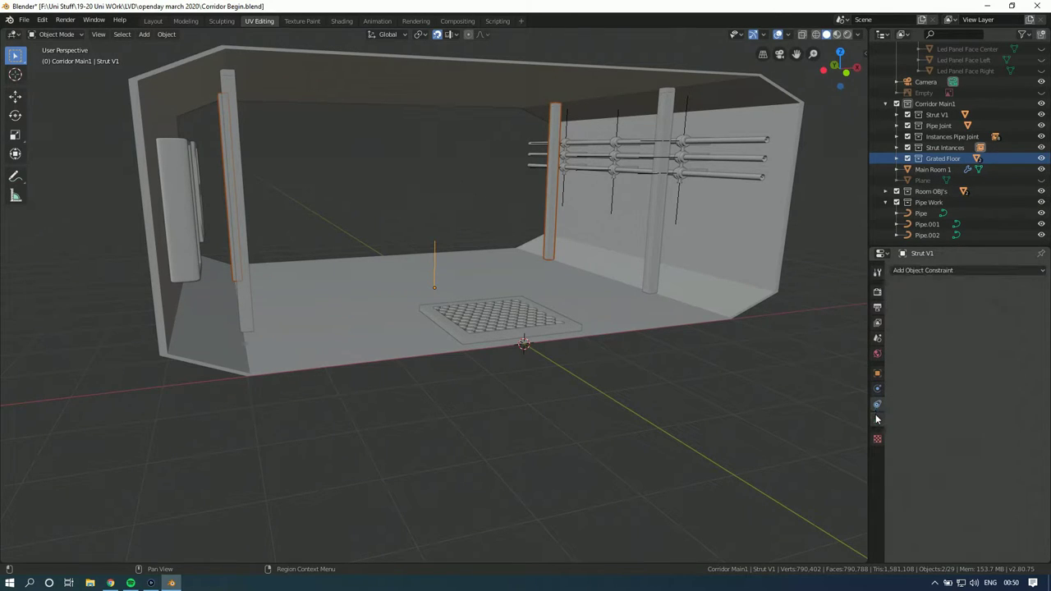
pyautogui.click(878, 373)
pyautogui.scroll(-2, 909, 468)
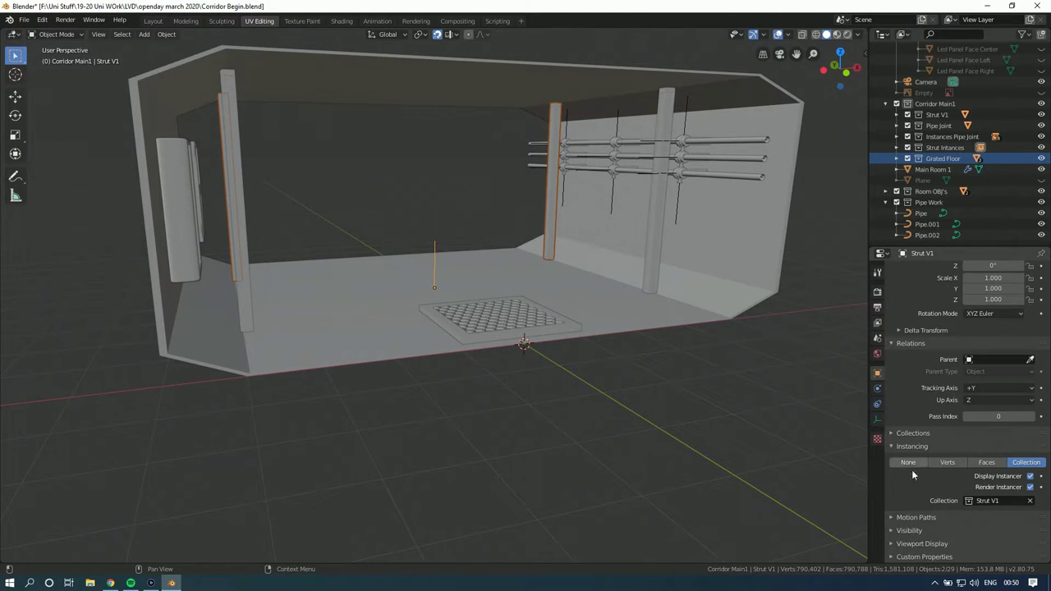
pyautogui.click(909, 530)
pyautogui.scroll(-1, 915, 530)
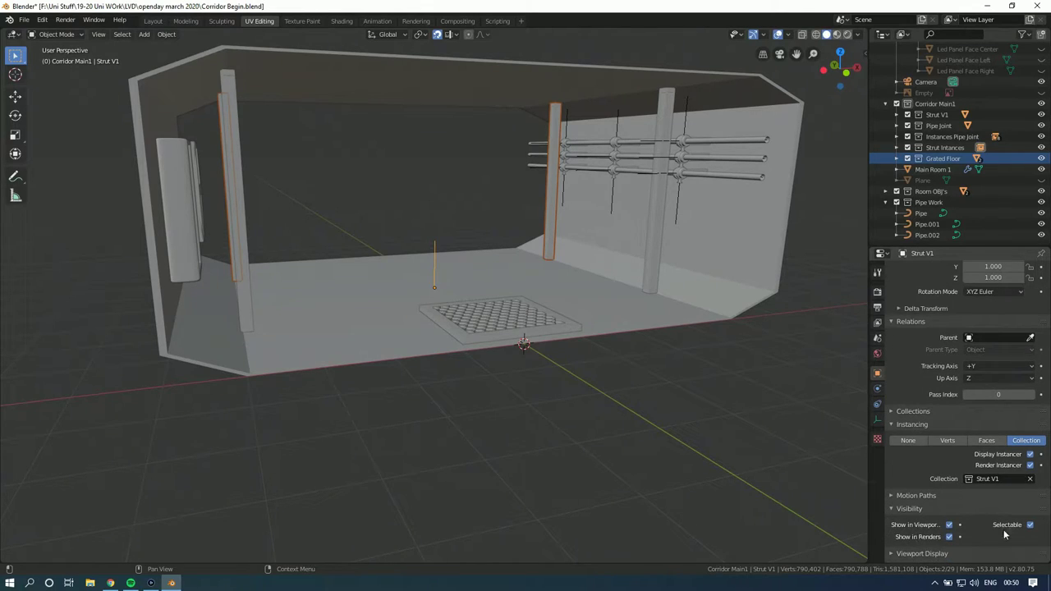
pyautogui.click(919, 554)
pyautogui.scroll(-4, 925, 525)
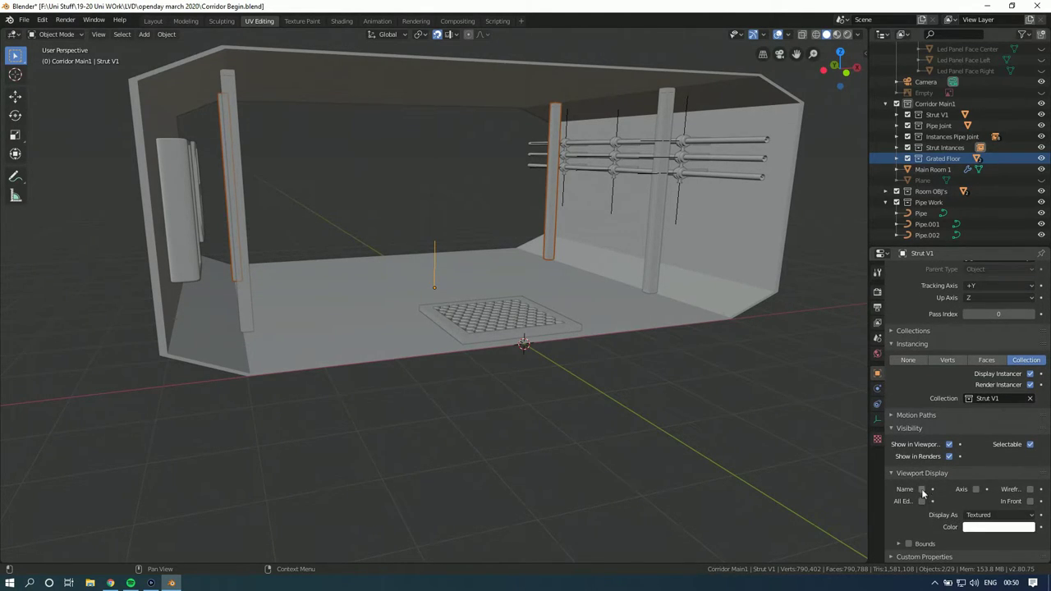
pyautogui.click(1029, 445)
pyautogui.click(907, 474)
pyautogui.click(434, 247)
pyautogui.hotkey('alt', 'a')
# Step: Select the original grated floor tile and its frame, and raise it 0.2 m along Z in the front view
pyautogui.moveTo(471, 227); pyautogui.dragTo(461, 231, button='middle')
pyautogui.scroll(3, 461, 231)
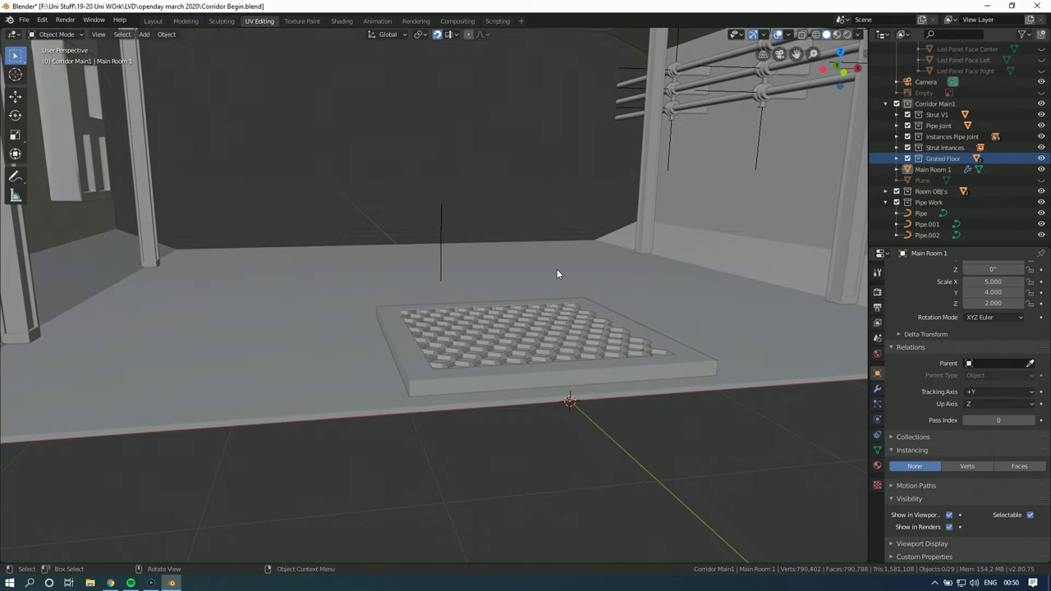
pyautogui.click(552, 355)
pyautogui.click(588, 374)
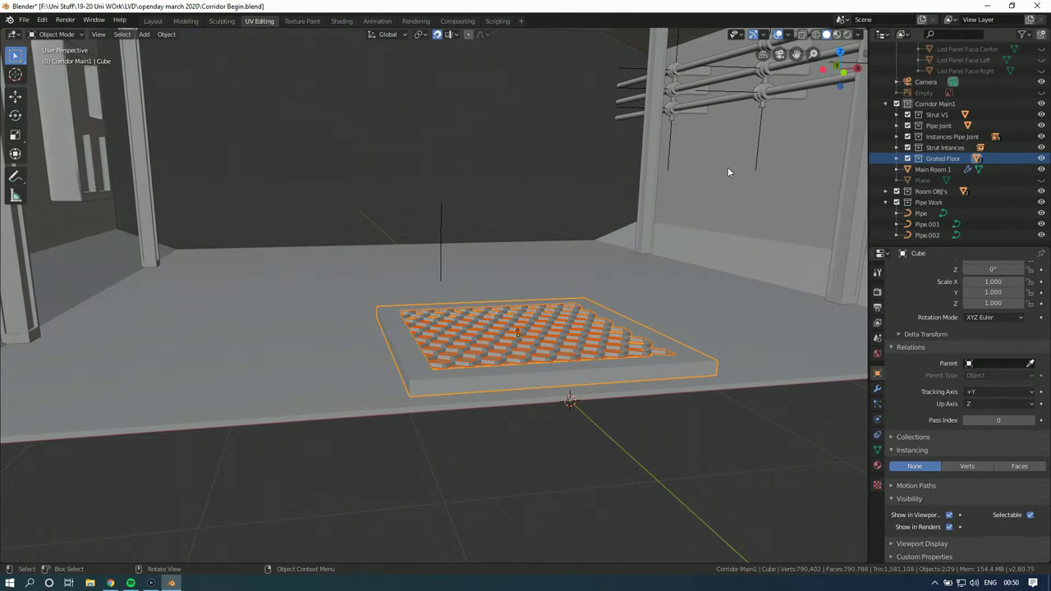
pyautogui.click(846, 72)
pyautogui.write('gz0.2')
pyautogui.press('Return')
# Step: Nest the Room OBJ's and Pipe Work collections inside the Corridor Main1 collection
pyautogui.click(940, 147)
pyautogui.click(942, 158)
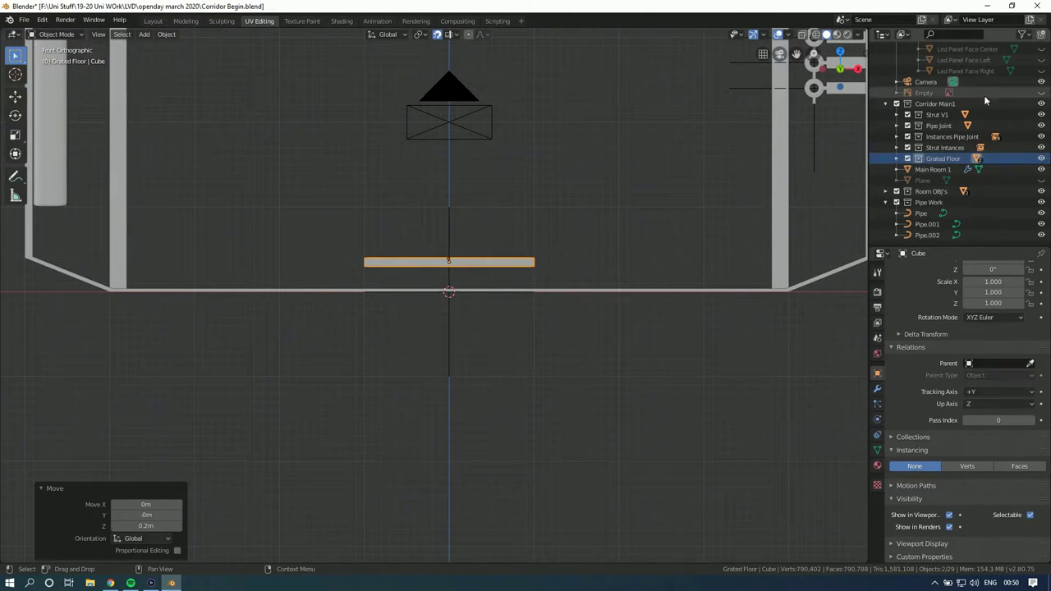
pyautogui.click(933, 169)
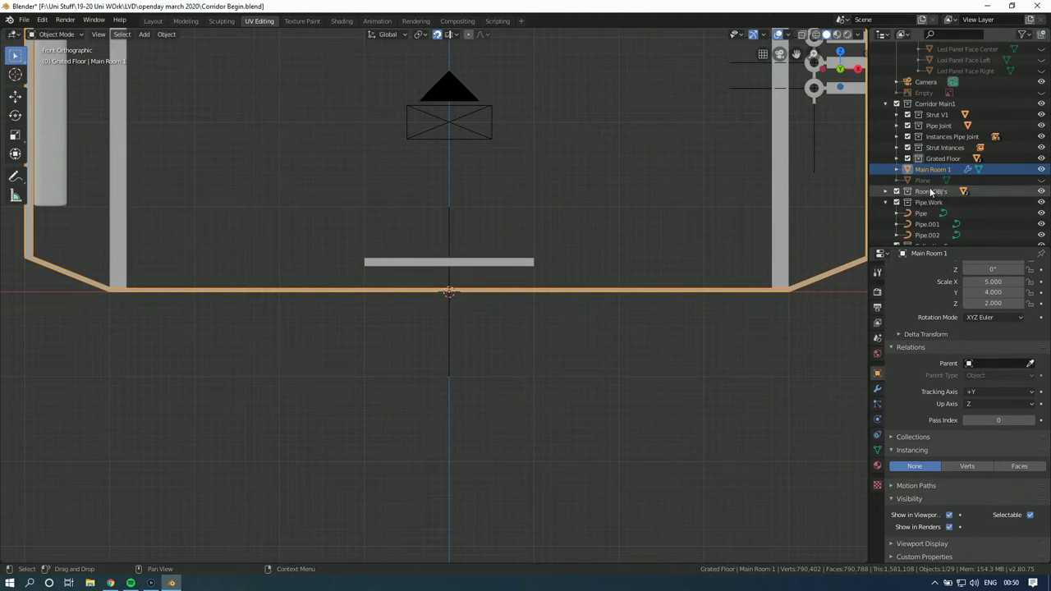
pyautogui.moveTo(928, 192); pyautogui.dragTo(933, 104)
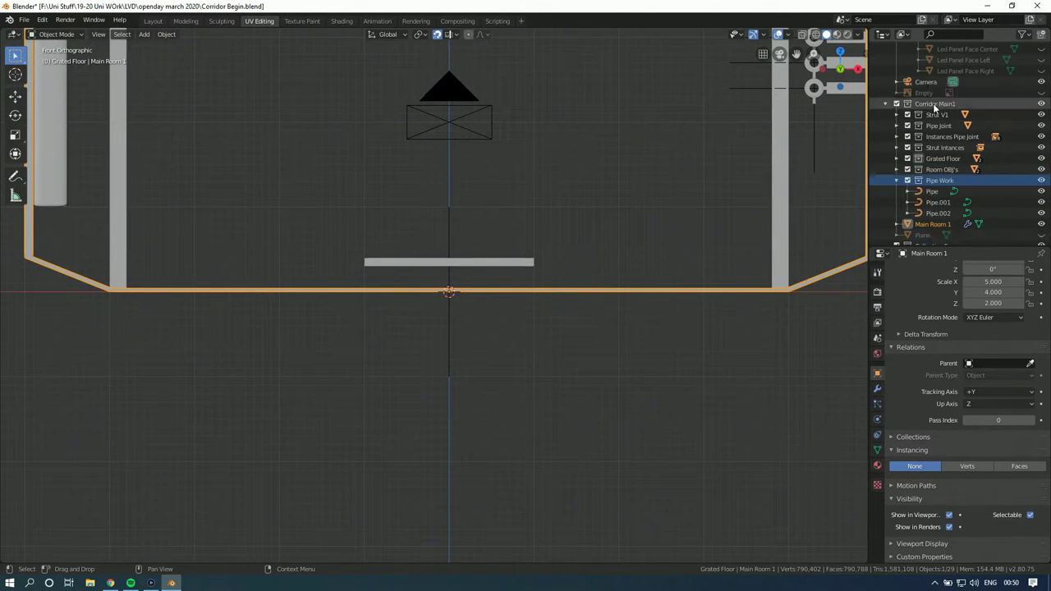
# Step: Add a collection named Grated Floor Instances inside Corridor Main1, placed below the Grated Floor collection
pyautogui.scroll(-1, 933, 176)
pyautogui.moveTo(930, 235); pyautogui.dragTo(947, 160)
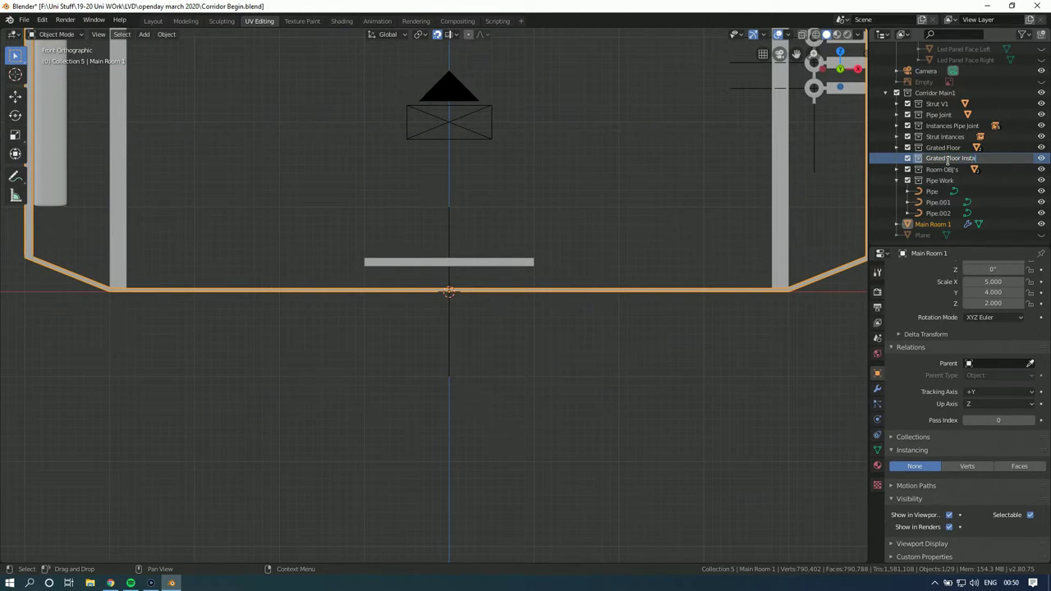
pyautogui.write('s')
pyautogui.press('Return')
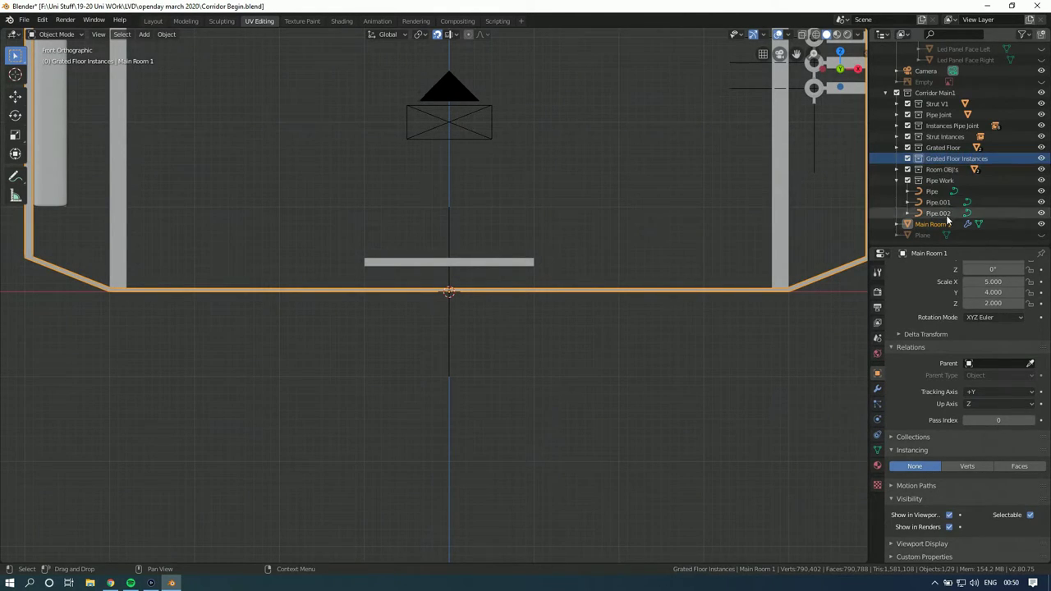
# Step: Instance the Grated Floor collection to the scene and put the instance in the Grated Floor Instances collection
pyautogui.click(591, 223)
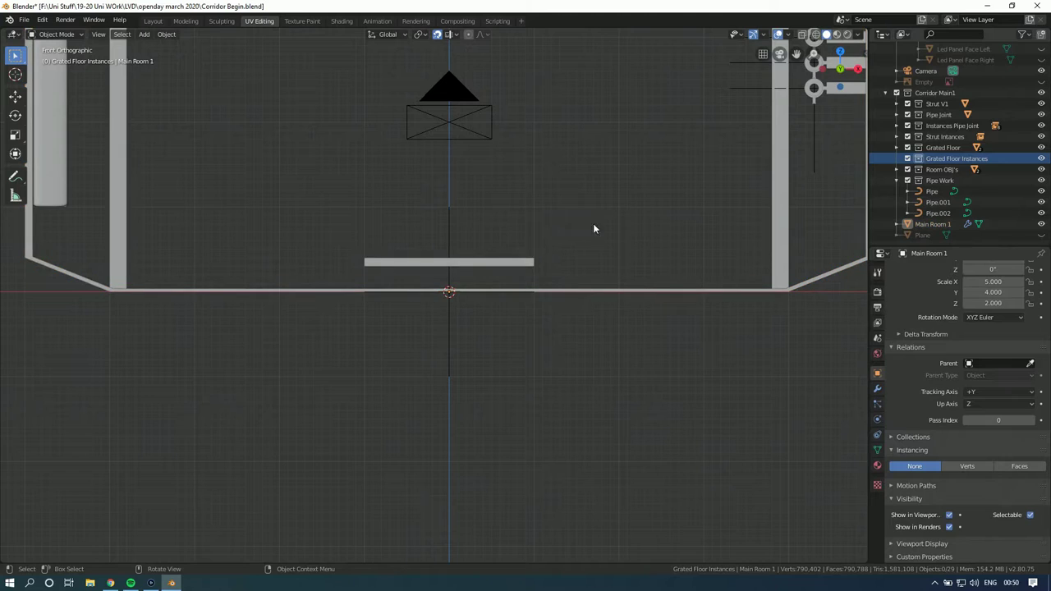
pyautogui.rightClick(942, 148)
pyautogui.click(927, 172)
pyautogui.moveTo(932, 223); pyautogui.dragTo(944, 159)
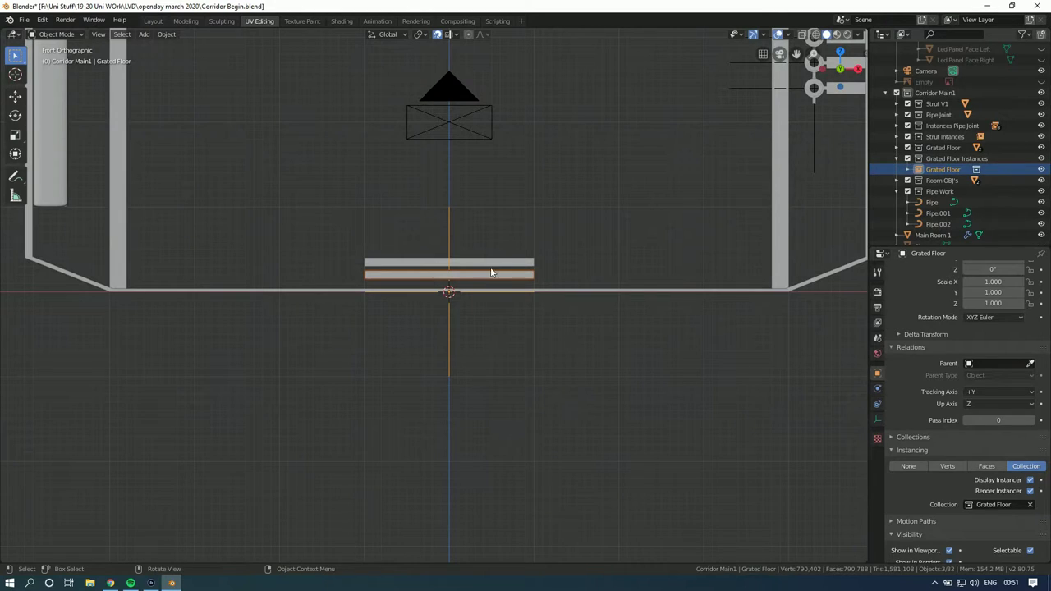
# Step: Set the Grated Floor instance's origin to its geometry and raise it 0.15 m along Z, level with the original tile
pyautogui.press('g')
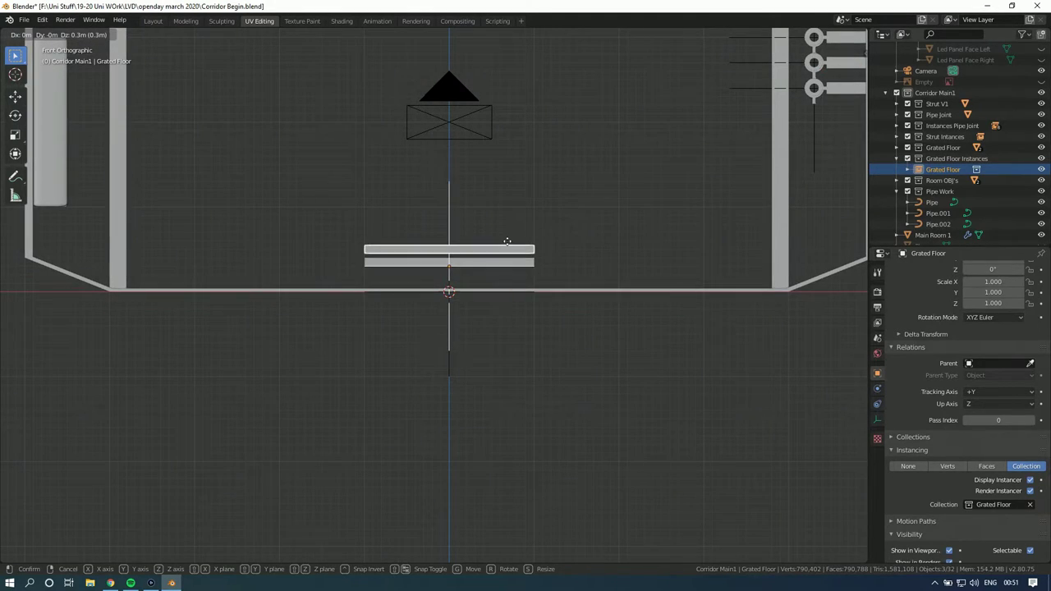
pyautogui.rightClick(510, 257)
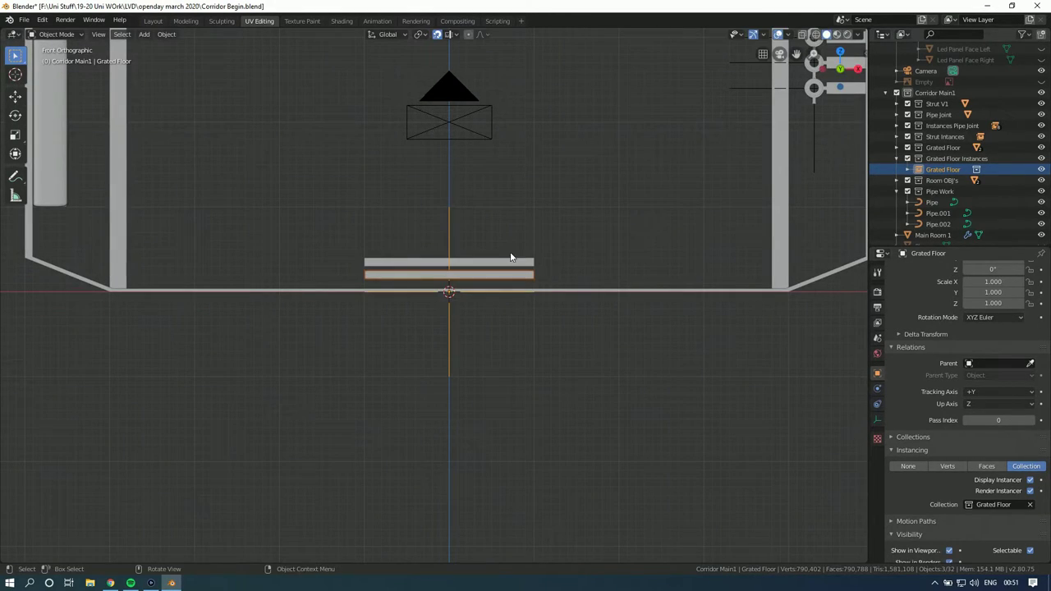
pyautogui.click(167, 34)
pyautogui.moveTo(200, 56)
pyautogui.click(296, 71)
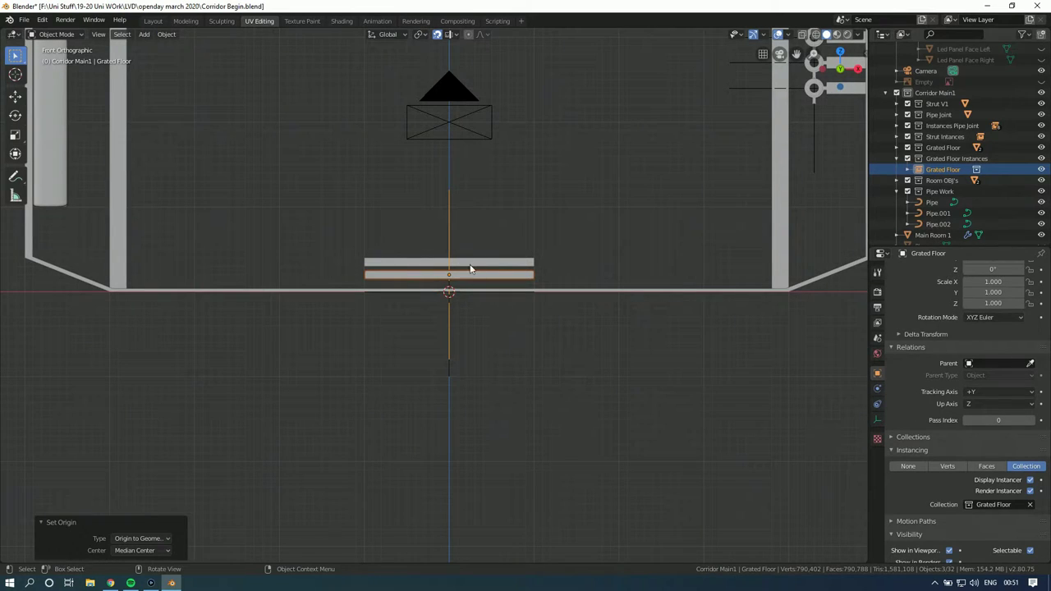
pyautogui.scroll(2, 488, 316)
pyautogui.press('g')
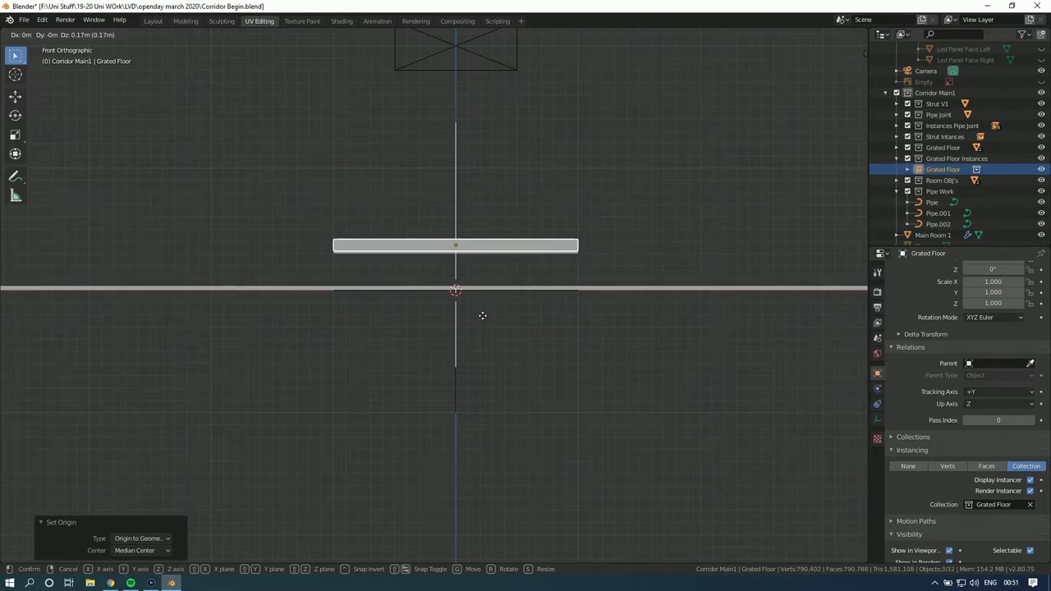
pyautogui.click(482, 334)
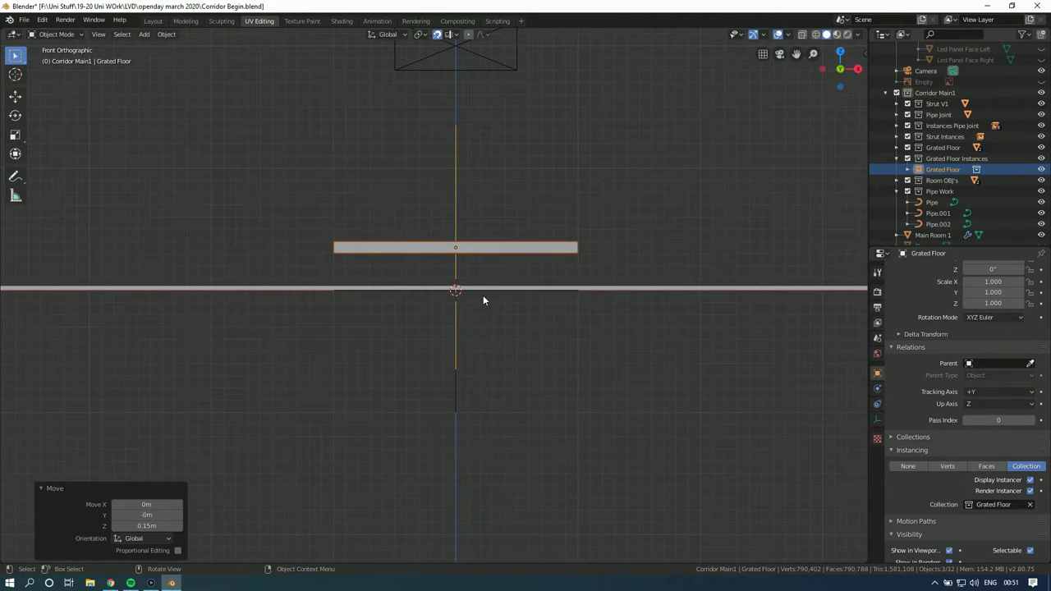
# Step: In the top wireframe view, move the Grated Floor instance -2 m in X and 1 m in Y, beside the original tile
pyautogui.moveTo(513, 298); pyautogui.dragTo(513, 316, button='middle')
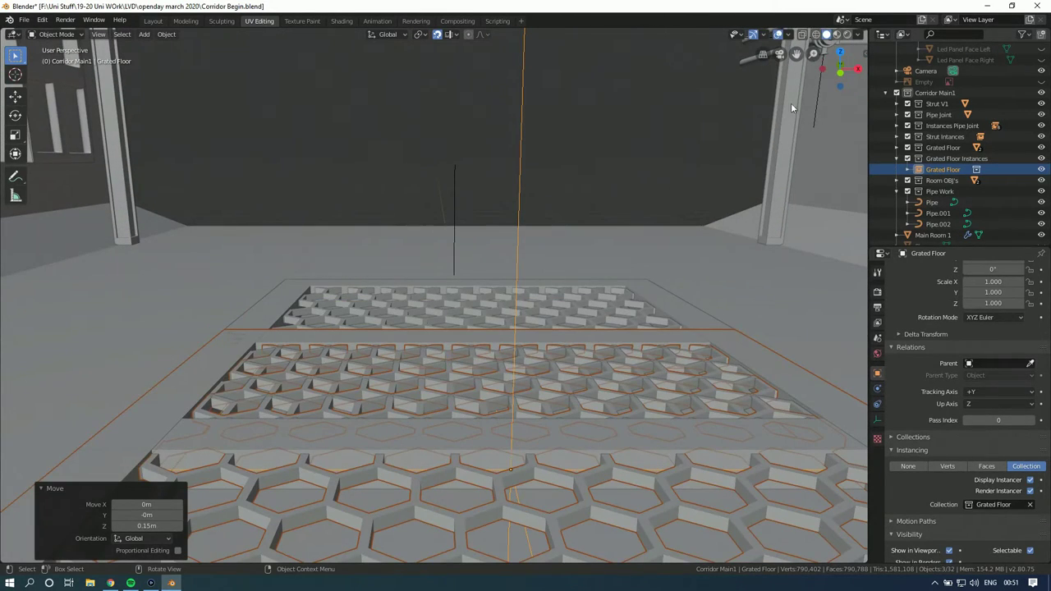
pyautogui.press('KP_7')
pyautogui.scroll(-5, 496, 267)
pyautogui.scroll(2, 487, 237)
pyautogui.scroll(4, 497, 255)
pyautogui.press('g')
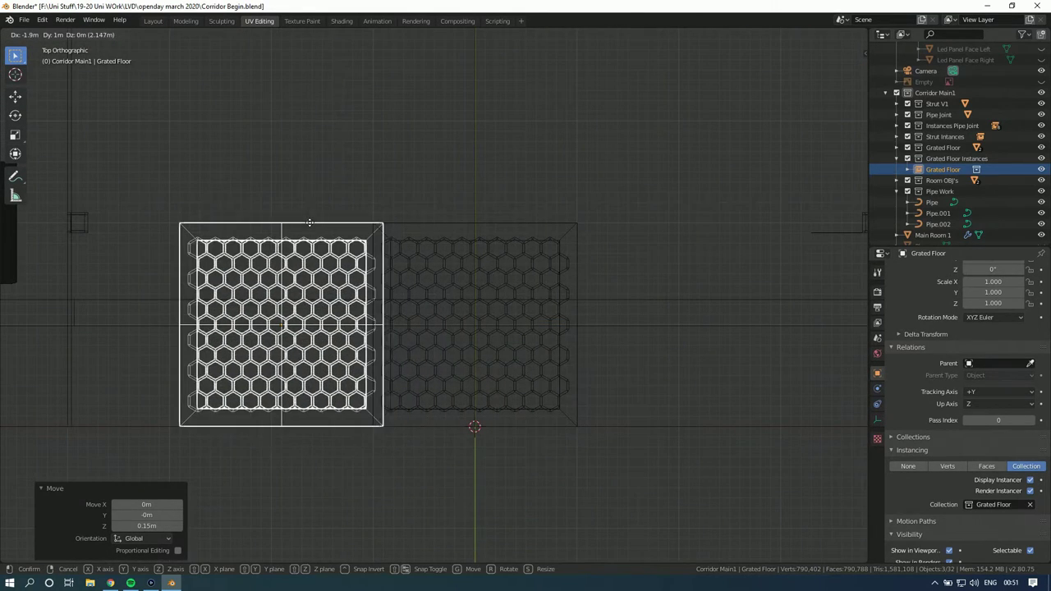
pyautogui.click(303, 224)
# Step: Duplicate the instance 4 m along X past the original tile, and duplicate that copy 2 m along Y to start the second row
pyautogui.scroll(-3, 423, 266)
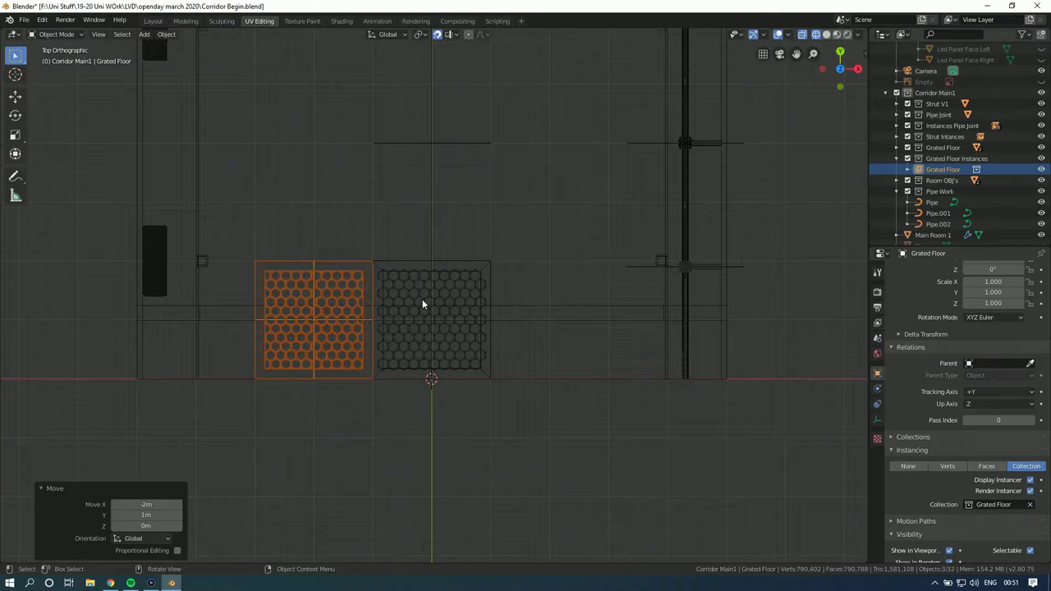
pyautogui.scroll(1, 423, 299)
pyautogui.hotkey('shift', 'd')
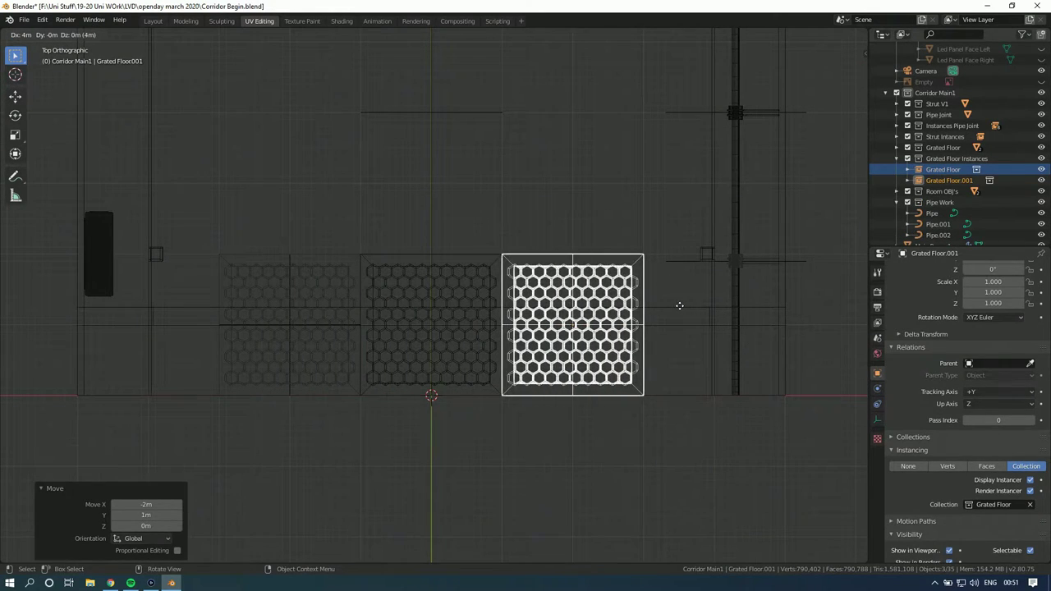
pyautogui.click(678, 305)
pyautogui.keyDown('shift'); pyautogui.moveTo(529, 243); pyautogui.dragTo(483, 298, button='middle'); pyautogui.keyUp('shift')
pyautogui.hotkey('shift', 'd')
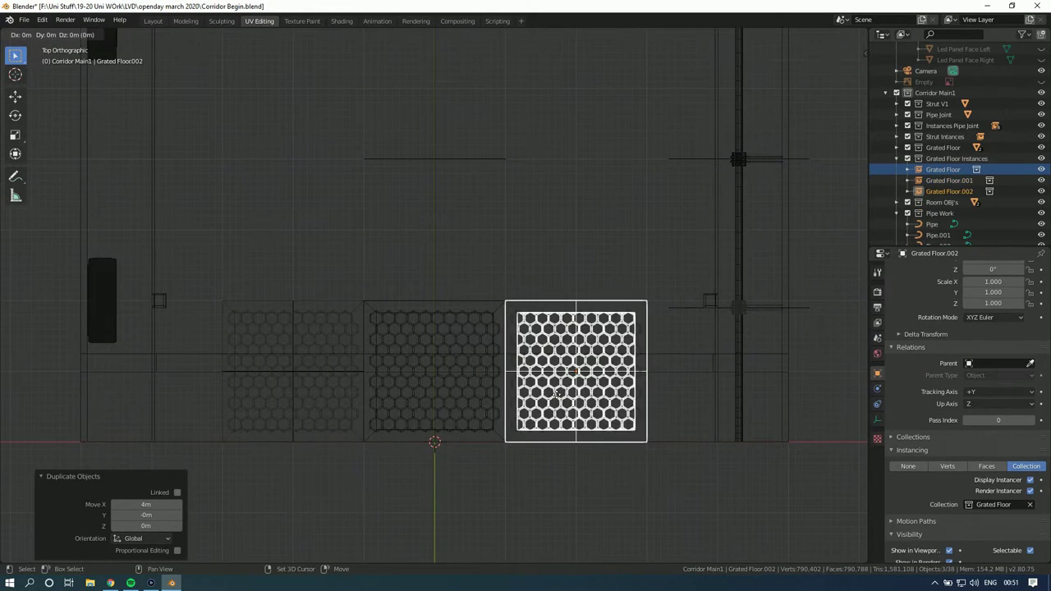
pyautogui.click(558, 243)
# Step: Complete the second row with two successive duplicates of the instance, each offset -2 m along X
pyautogui.hotkey('shift', 'd')
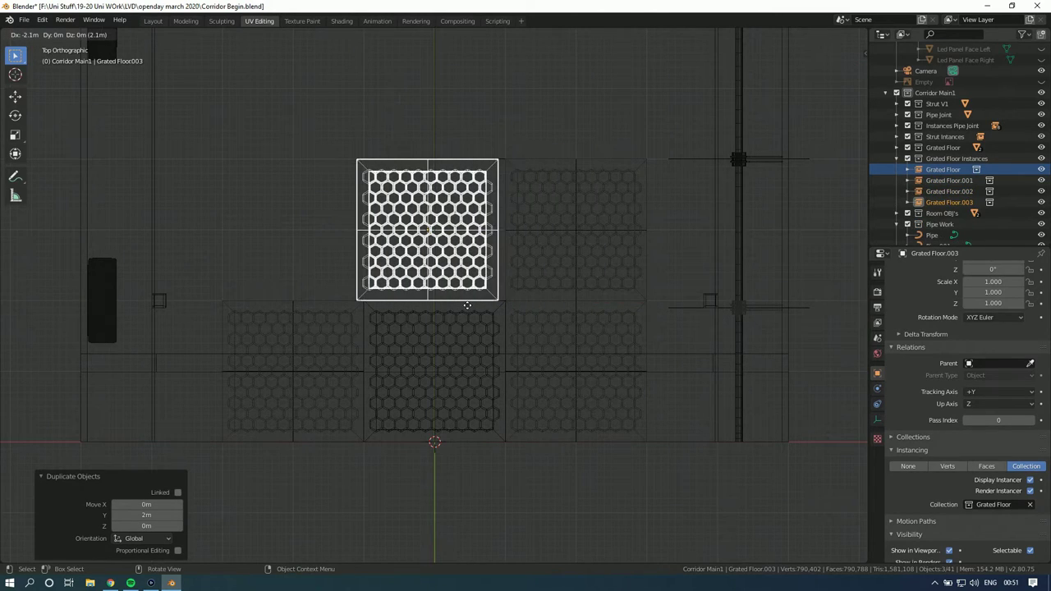
pyautogui.click(474, 305)
pyautogui.hotkey('shift', 'd')
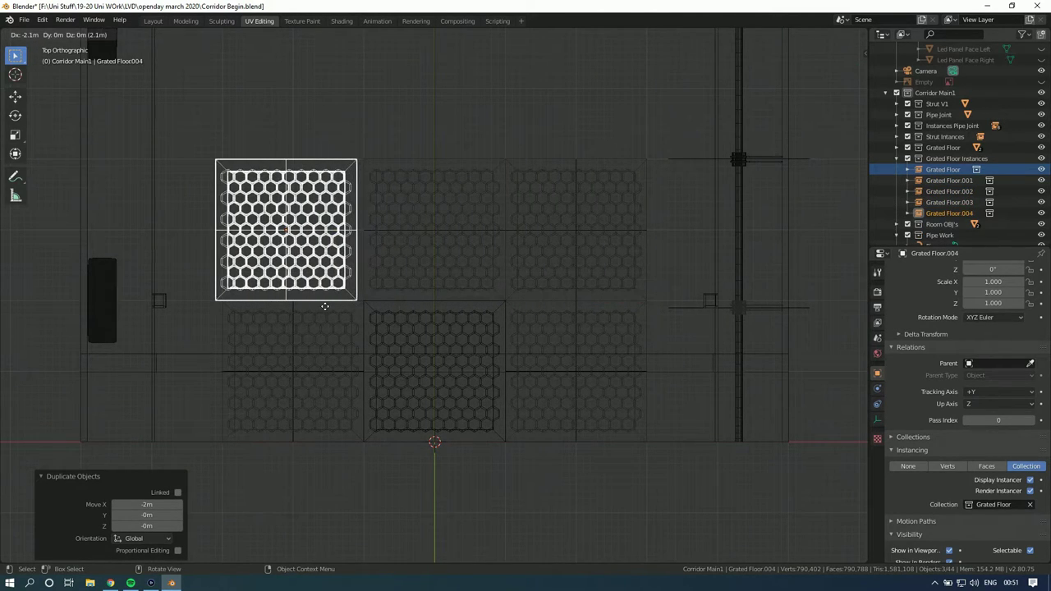
pyautogui.click(329, 305)
# Step: Select the three second-row instances, Grated Floor.002 to .004, and duplicate them 2 m along Y as a third row
pyautogui.keyDown('shift'); pyautogui.scroll(5, 581, 258); pyautogui.keyUp('shift')
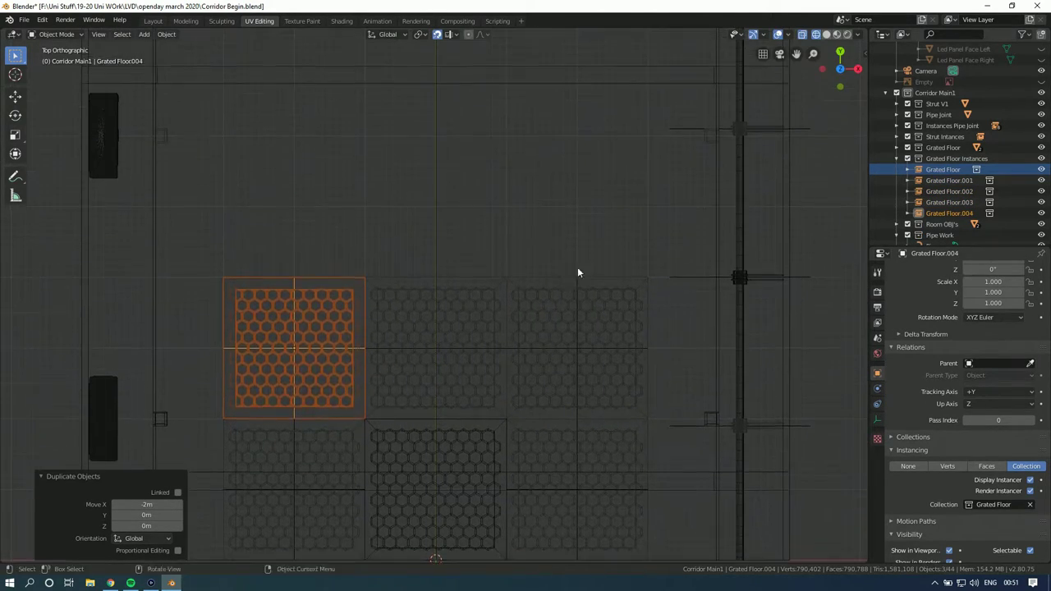
pyautogui.click(969, 191)
pyautogui.keyDown('ctrl'); pyautogui.click(960, 202); pyautogui.keyUp('ctrl')
pyautogui.keyDown('ctrl'); pyautogui.click(957, 213); pyautogui.keyUp('ctrl')
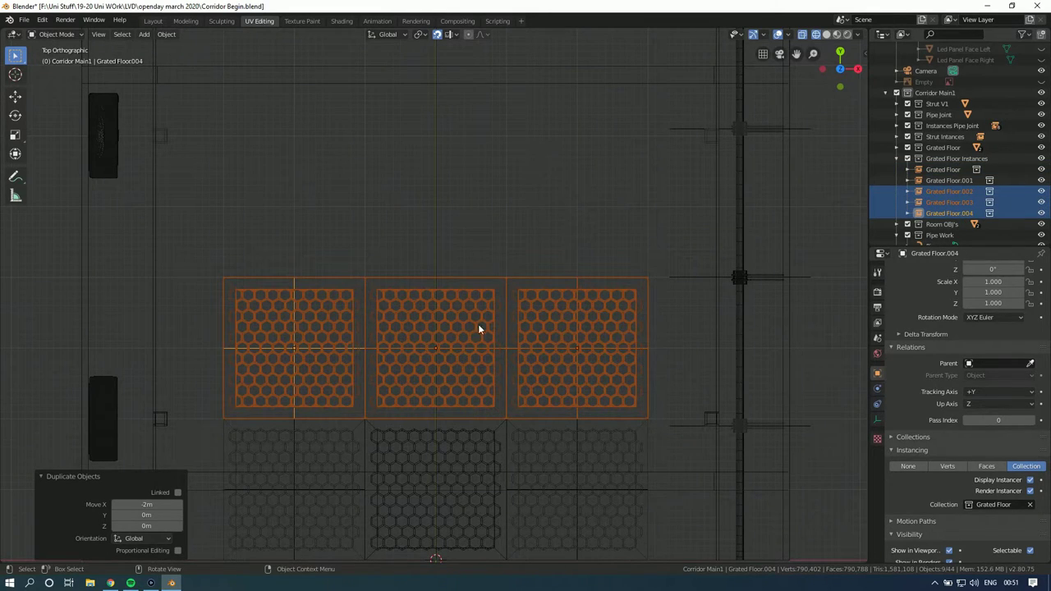
pyautogui.hotkey('shift', 'd')
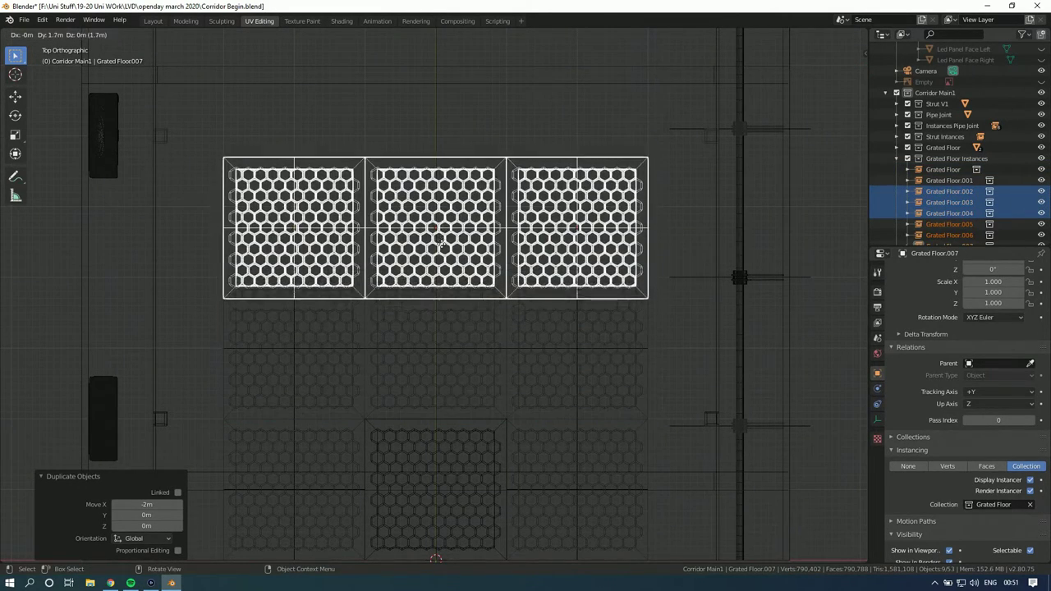
pyautogui.click(444, 221)
# Step: Duplicate the third row of tiles 2 m along Y to form a fourth row, and clear the selection
pyautogui.keyDown('shift'); pyautogui.moveTo(446, 218); pyautogui.dragTo(446, 364, button='middle'); pyautogui.keyUp('shift')
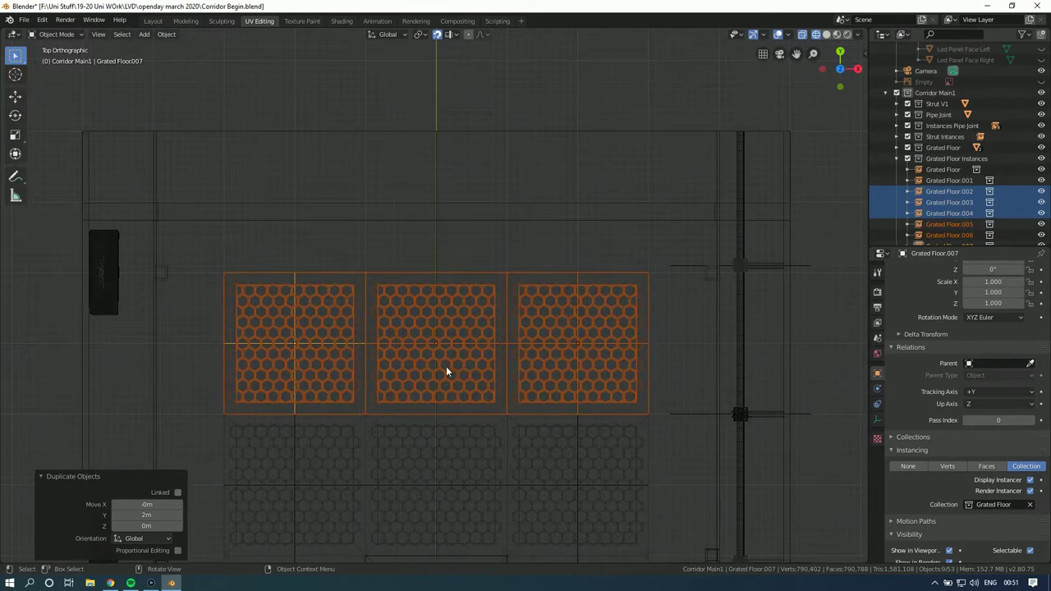
pyautogui.hotkey('shift', 'd')
pyautogui.click(439, 252)
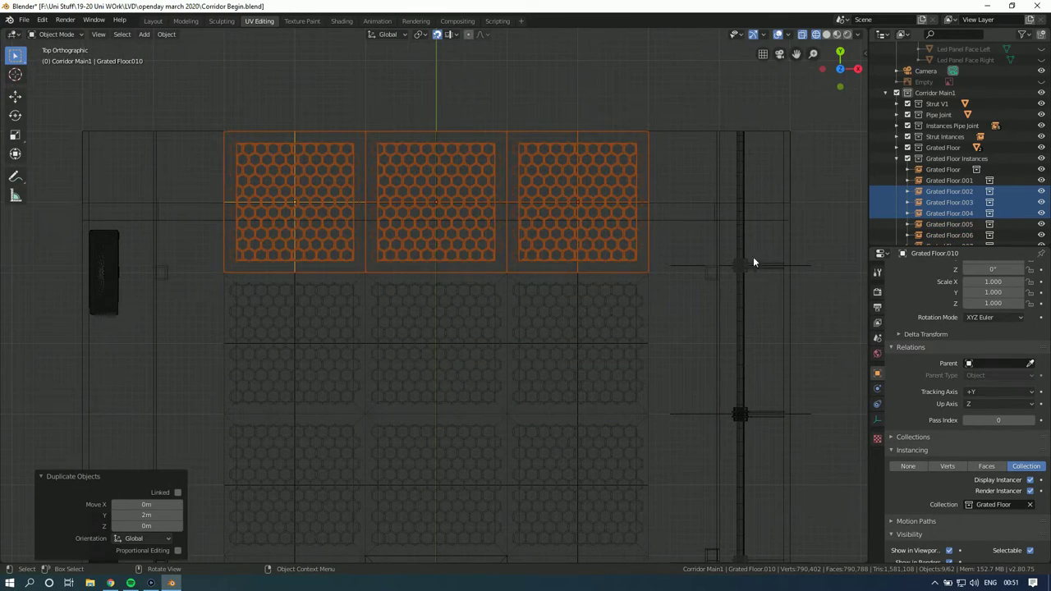
pyautogui.click(799, 260)
# Step: Inspect the tiled corridor floor in perspective with solid shading
pyautogui.keyDown('shift'); pyautogui.moveTo(465, 435); pyautogui.dragTo(504, 309, button='middle'); pyautogui.keyUp('shift')
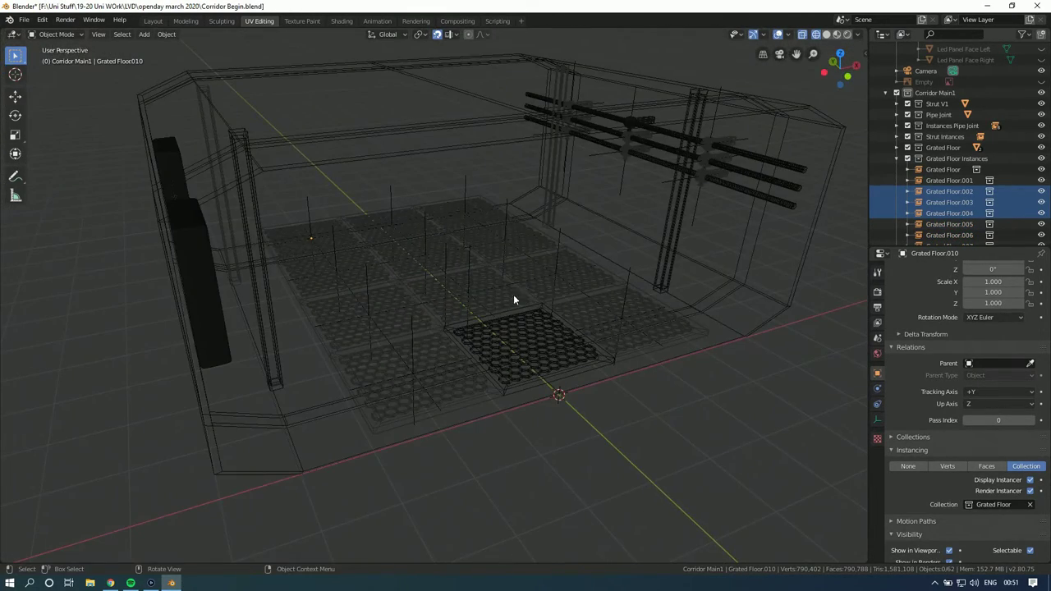
pyautogui.click(825, 35)
pyautogui.moveTo(822, 363)
pyautogui.mouseDown(button='middle')
pyautogui.moveTo(563, 257)
pyautogui.moveTo(593, 271)
pyautogui.moveTo(586, 261)
pyautogui.moveTo(525, 270)
pyautogui.moveTo(607, 204)
pyautogui.mouseUp(button='middle')
pyautogui.scroll(5, 612, 271)
pyautogui.moveTo(436, 92); pyautogui.dragTo(506, 180, button='middle')
pyautogui.scroll(-2, 558, 188)
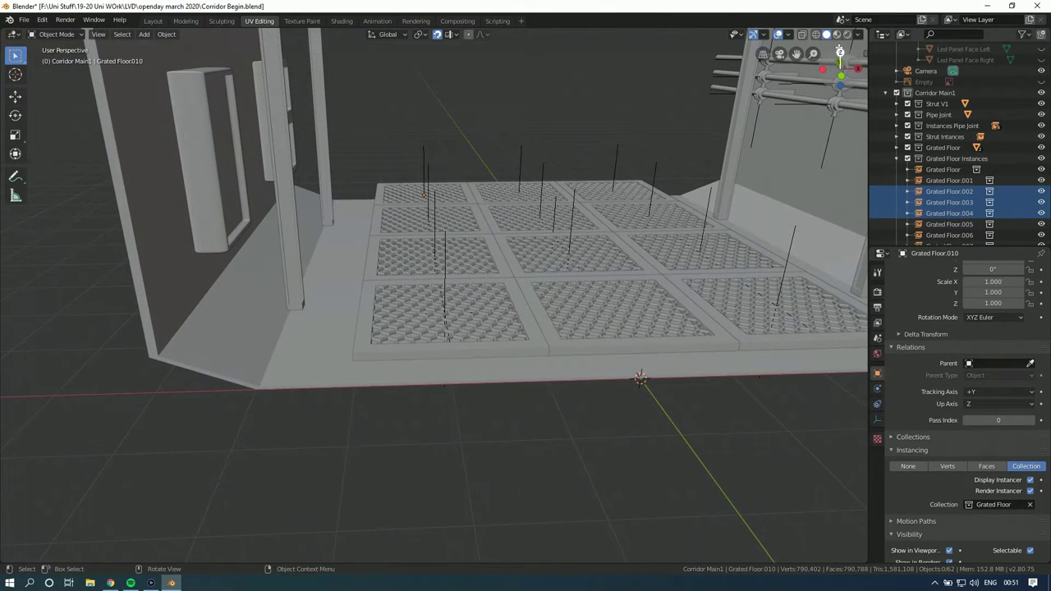
# Step: Add a cube in the top wireframe view and move it -2.8 m in X and 4 m in Y, over the floor tiles' edge
pyautogui.click(840, 52)
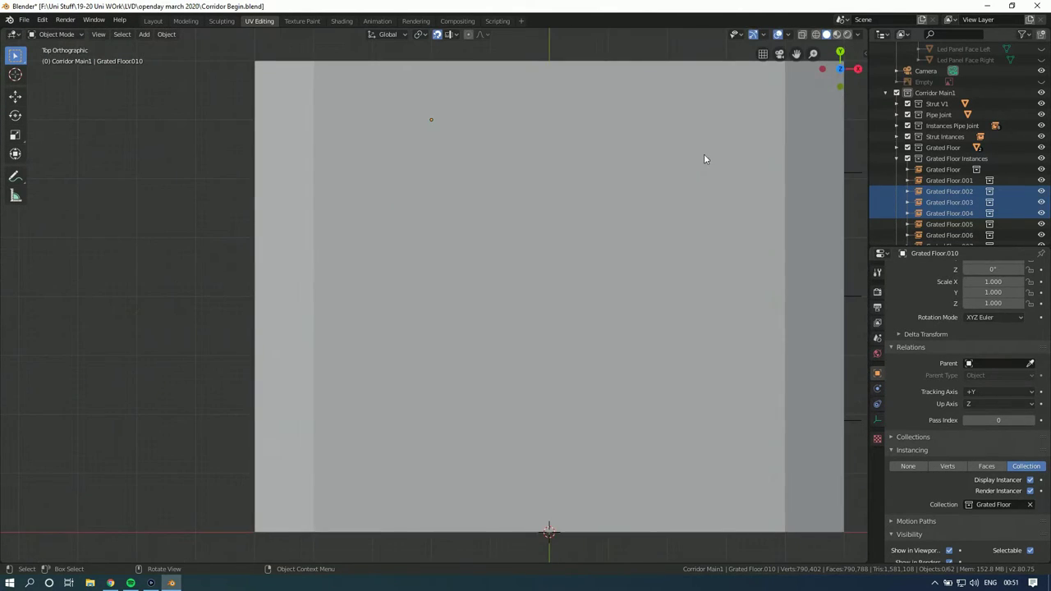
pyautogui.click(815, 34)
pyautogui.scroll(2, 552, 265)
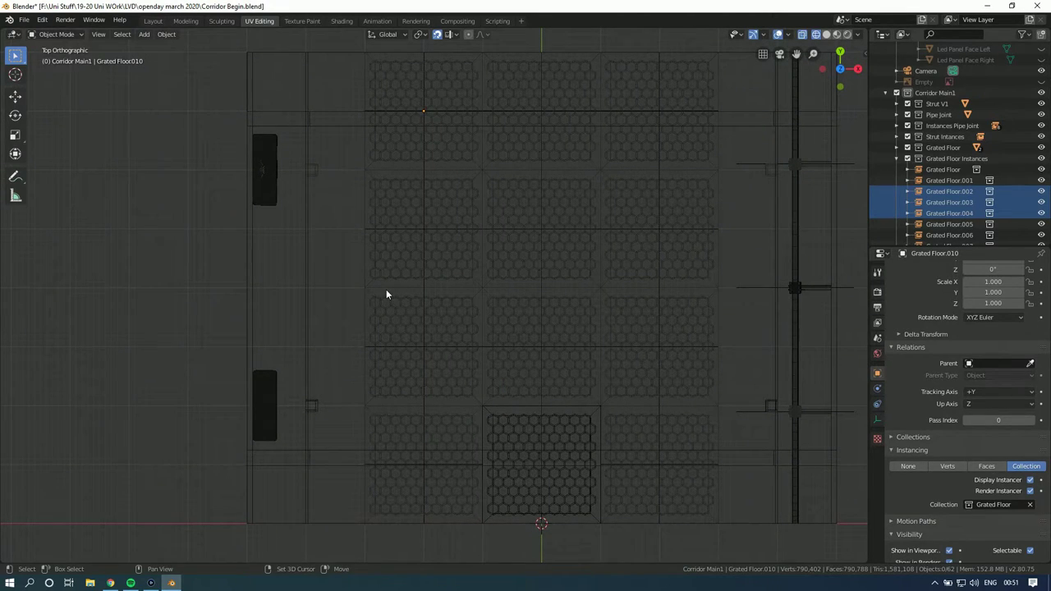
pyautogui.hotkey('shift', 'a')
pyautogui.moveTo(388, 288)
pyautogui.click(448, 299)
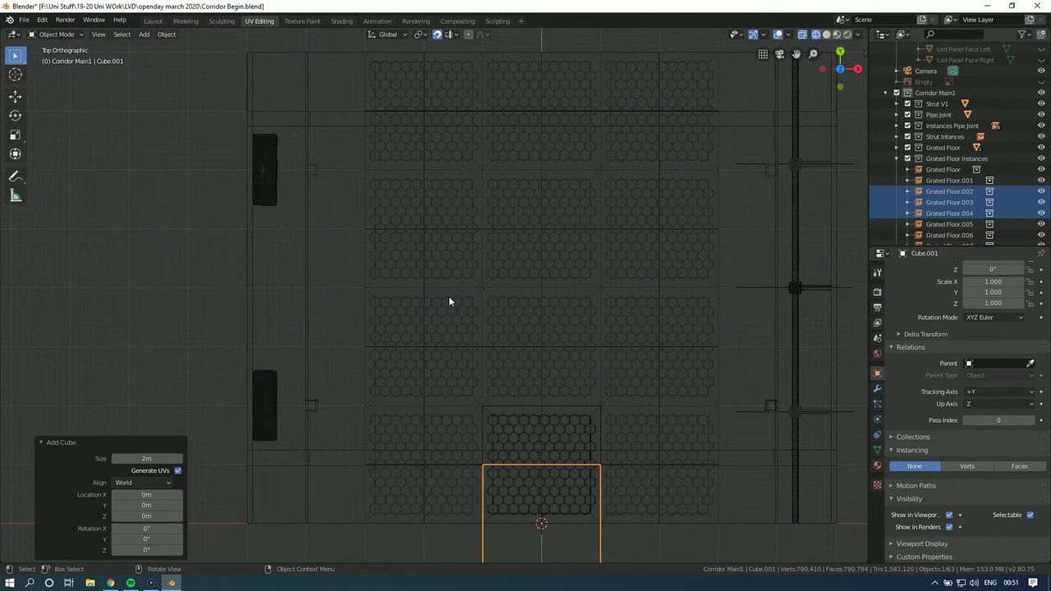
pyautogui.press('g')
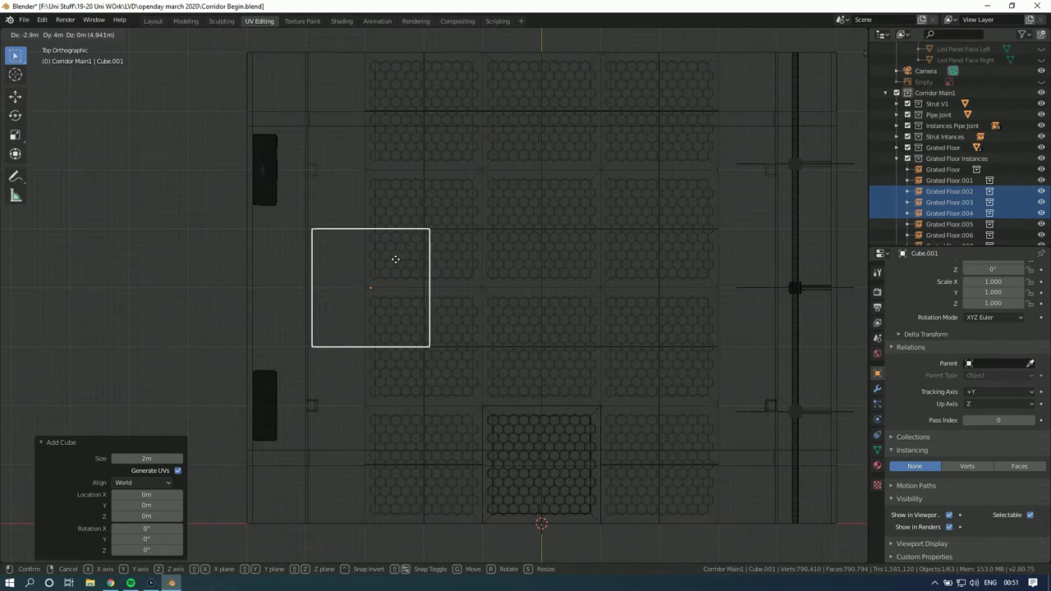
pyautogui.click(403, 258)
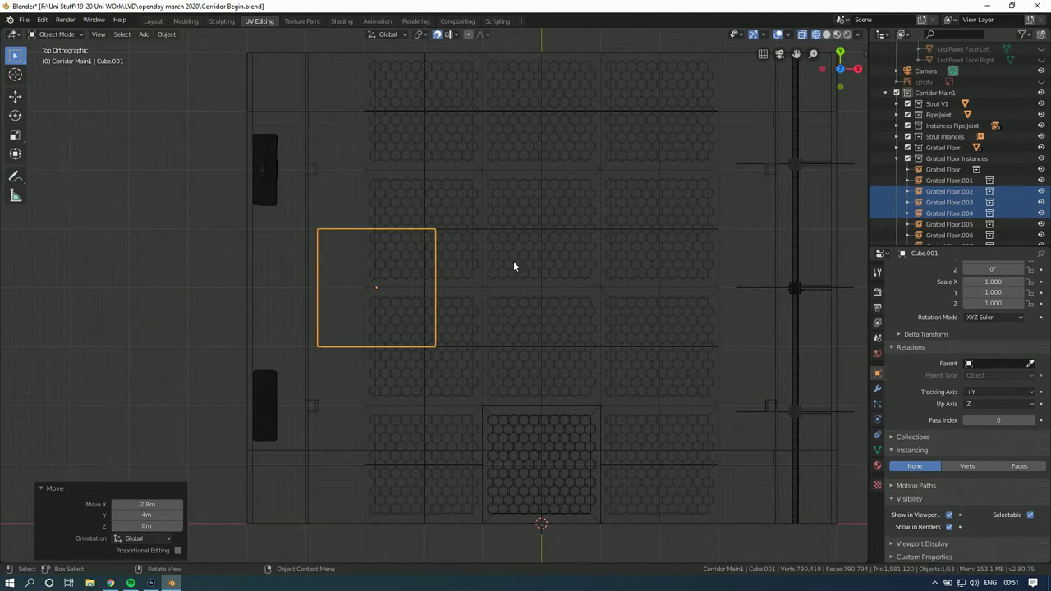
# Step: Collapse the Grated Floor Instances collection in the outliner and select the new cube
pyautogui.click(952, 158)
pyautogui.click(897, 159)
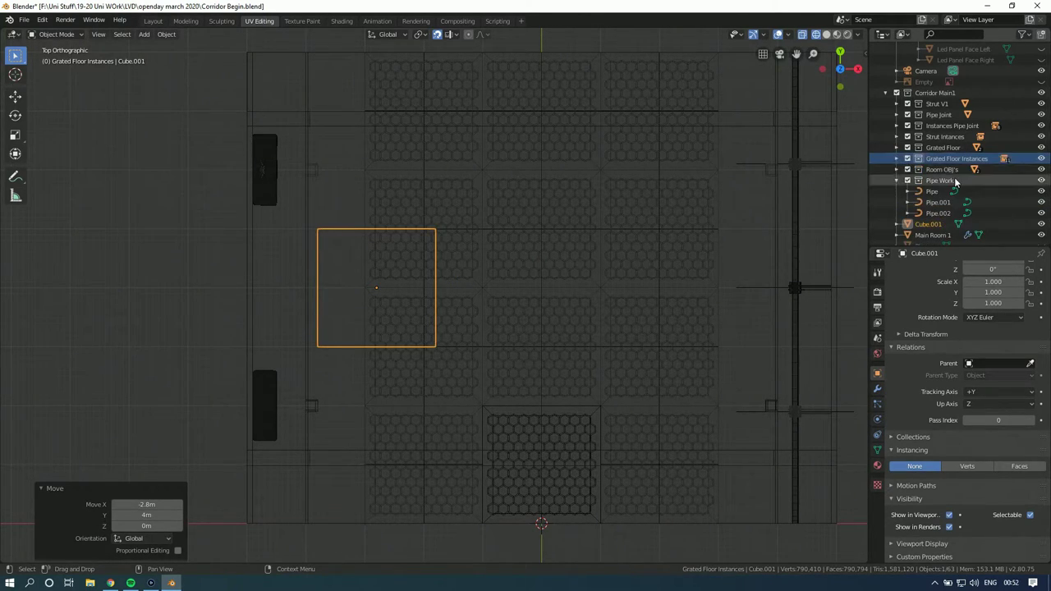
pyautogui.scroll(-1, 955, 181)
pyautogui.click(944, 214)
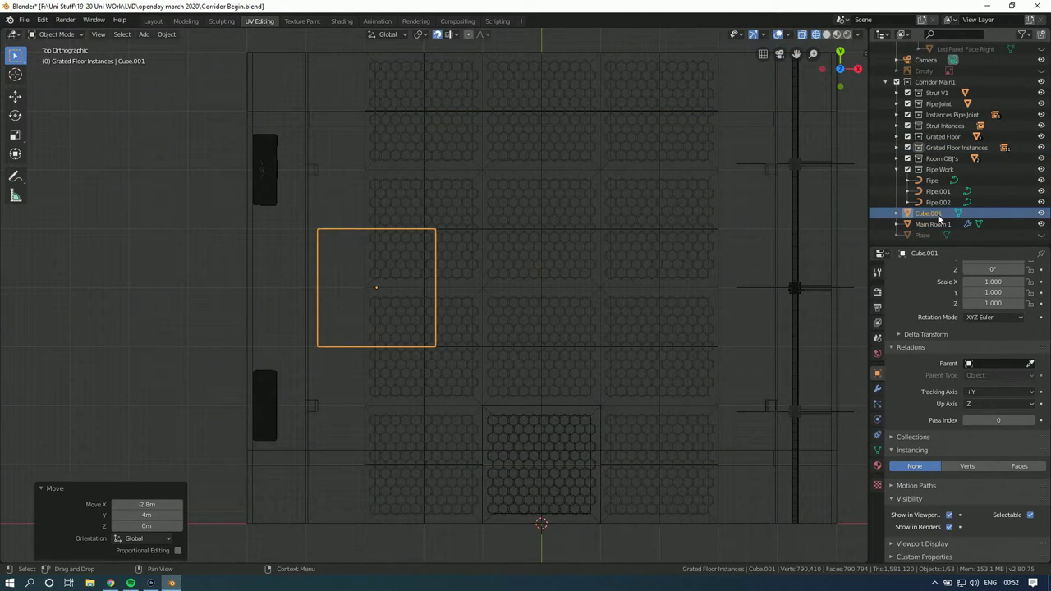
pyautogui.moveTo(934, 218); pyautogui.dragTo(950, 82)
pyautogui.click(951, 82)
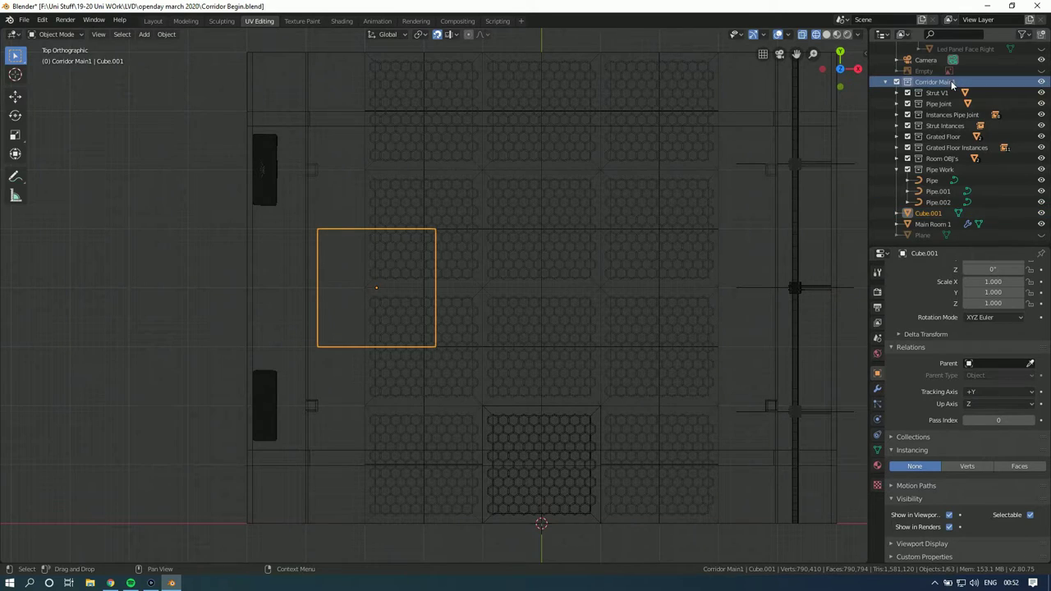
pyautogui.click(946, 94)
pyautogui.click(944, 214)
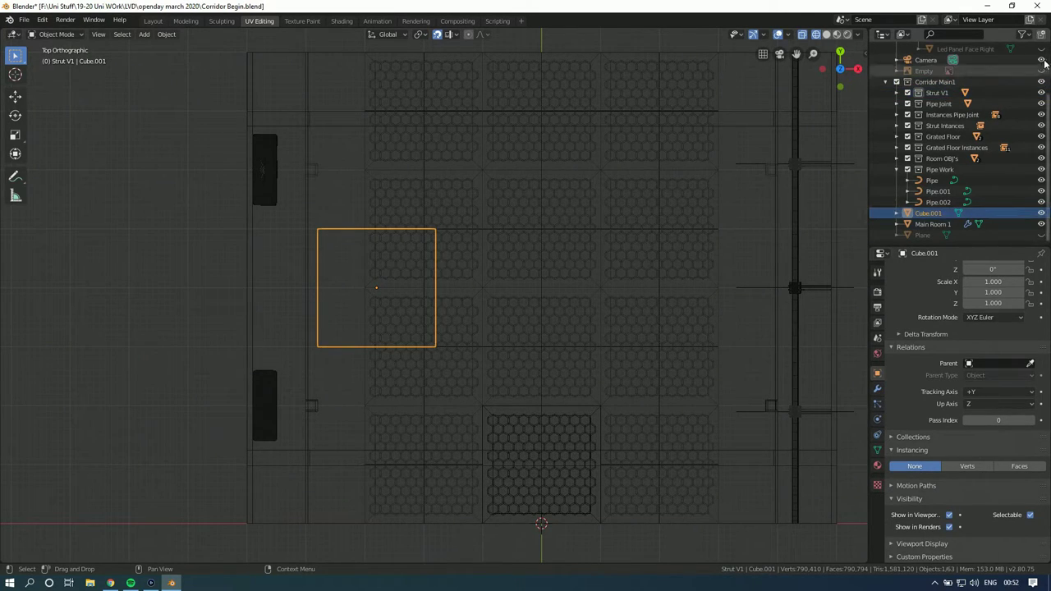
# Step: Create a collection named Walkway OBJ's under Corridor Main1 and put the new cube in it, with the Pipe Work collection collapsed
pyautogui.click(1042, 35)
pyautogui.click(896, 169)
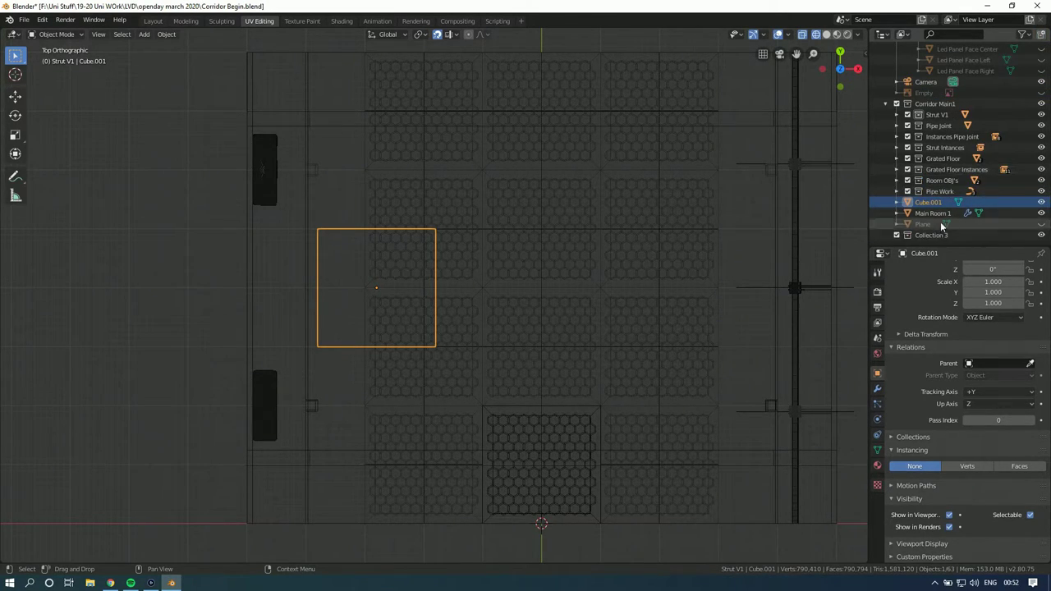
pyautogui.doubleClick(949, 235)
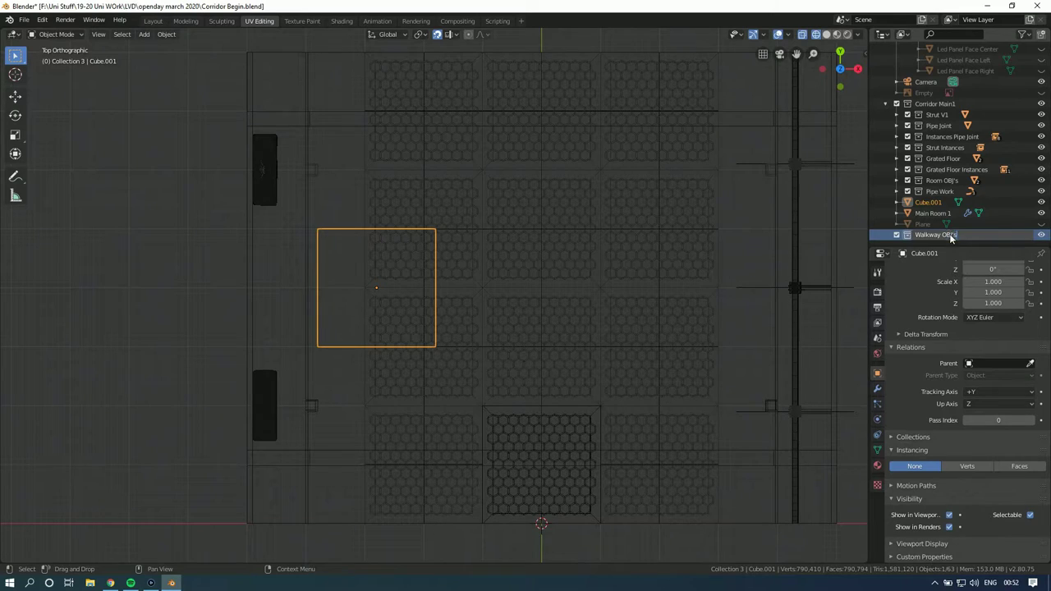
pyautogui.write("Walkway OBJ's")
pyautogui.press('Return')
pyautogui.moveTo(946, 237); pyautogui.dragTo(939, 202)
# Step: Scale the cube by 3.992 along Y and 0.267 along X, and move it -0.1 m in X over the tiles' edge
pyautogui.press('s')
pyautogui.press('y')
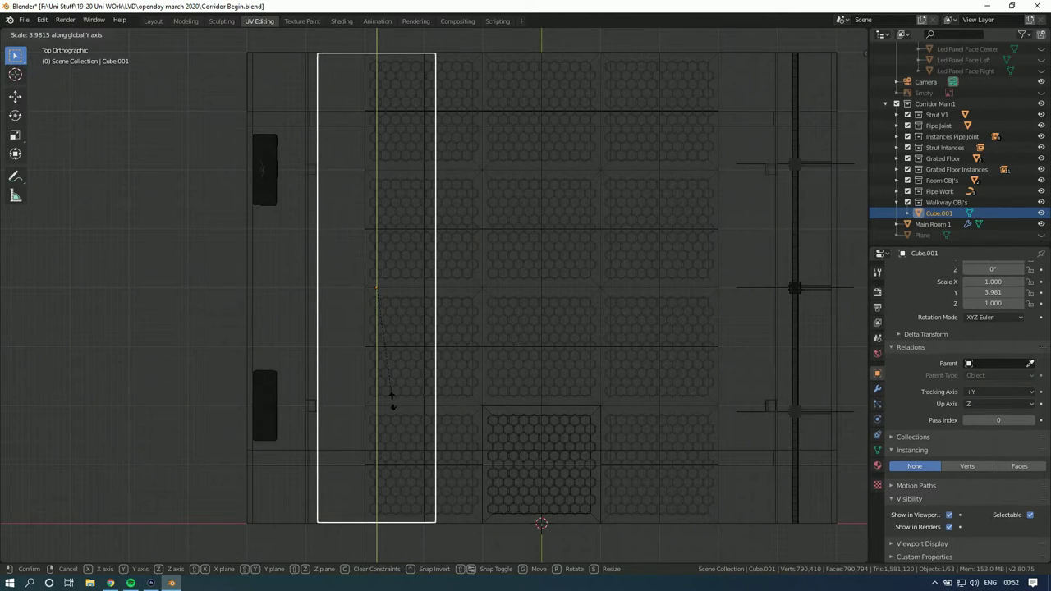
pyautogui.click(421, 408)
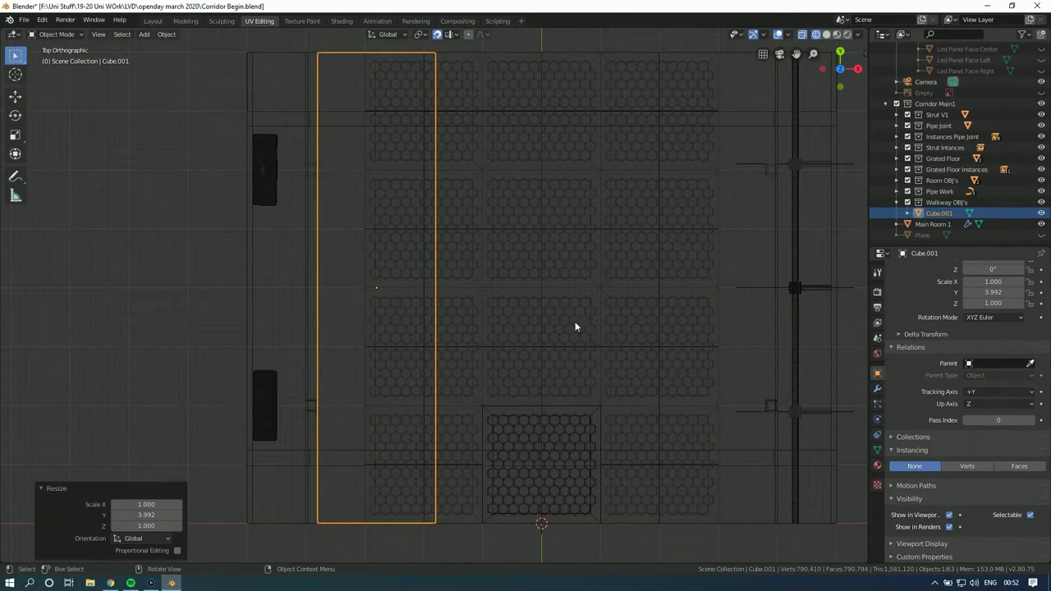
pyautogui.press('s')
pyautogui.press('x')
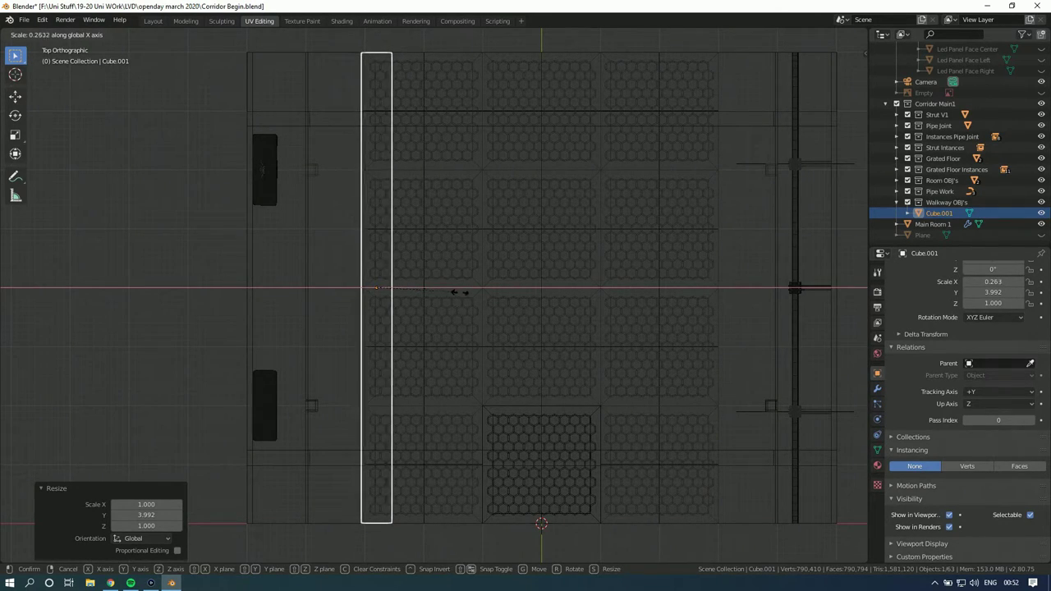
pyautogui.click(472, 297)
pyautogui.press('g')
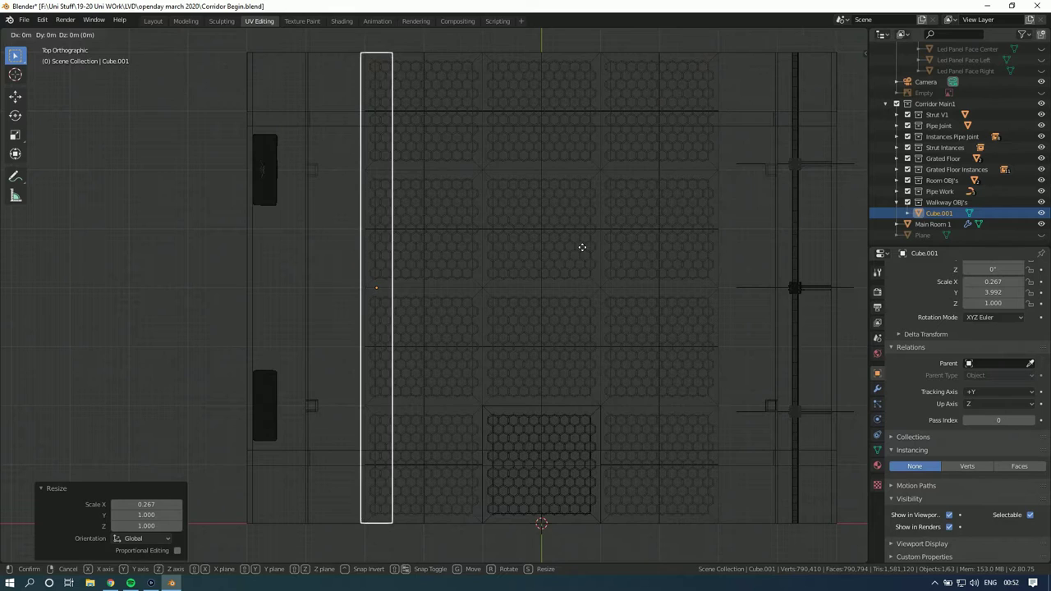
pyautogui.click(577, 250)
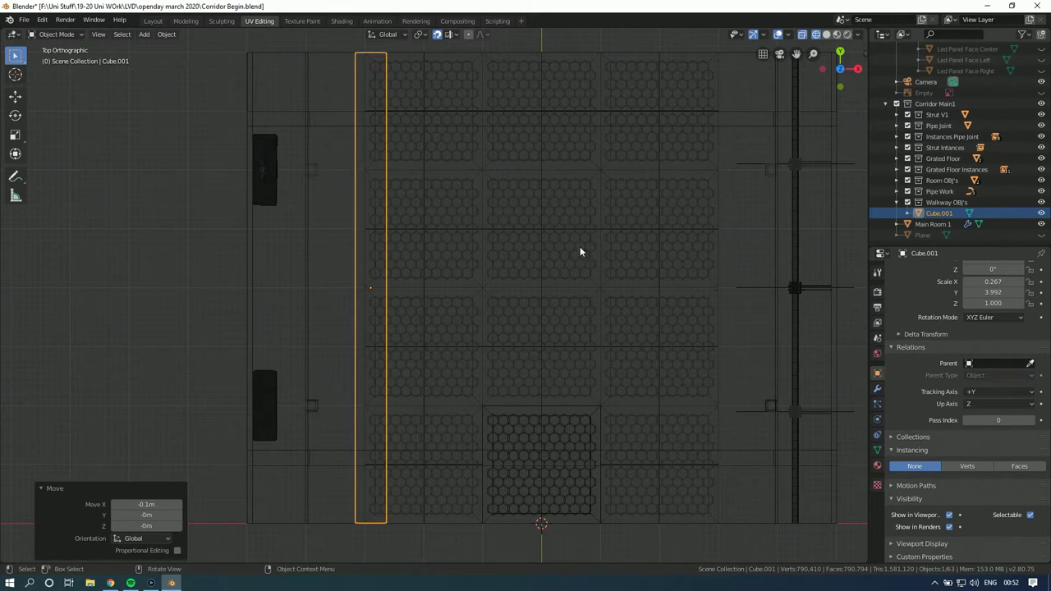
# Step: Flatten the cube by a factor of 0.201 along Z in the front view
pyautogui.click(839, 86)
pyautogui.press('s')
pyautogui.press('z')
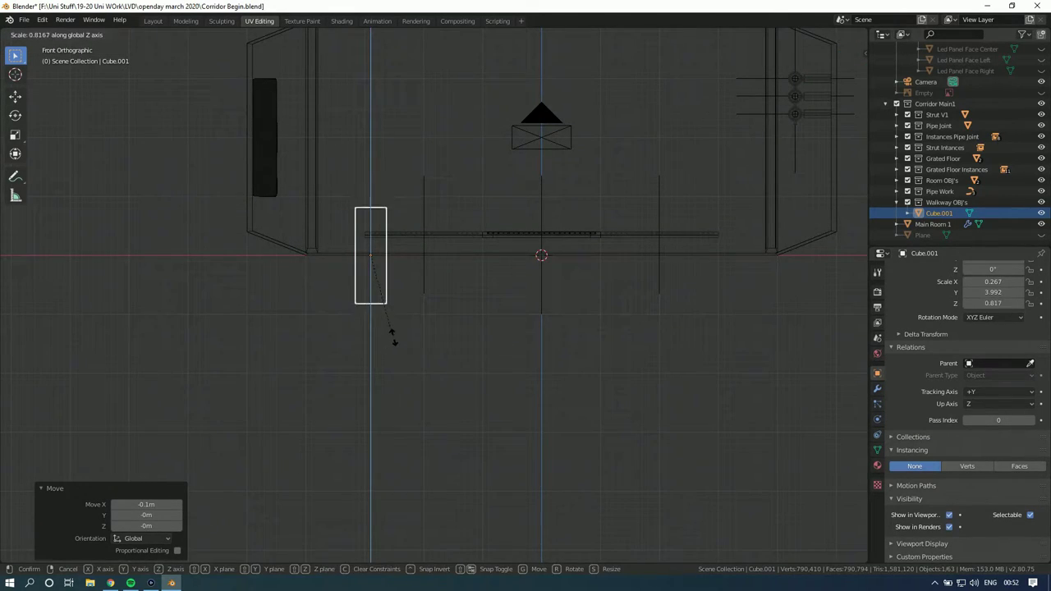
pyautogui.click(384, 249)
# Step: Shrink the cube uniformly in stages by 0.734, 0.700 and 0.963 to reduce its cross-section
pyautogui.scroll(5, 445, 274)
pyautogui.keyDown('shift'); pyautogui.moveTo(445, 274); pyautogui.dragTo(527, 347, button='middle'); pyautogui.keyUp('shift')
pyautogui.scroll(2, 527, 347)
pyautogui.scroll(1, 527, 353)
pyautogui.press('s')
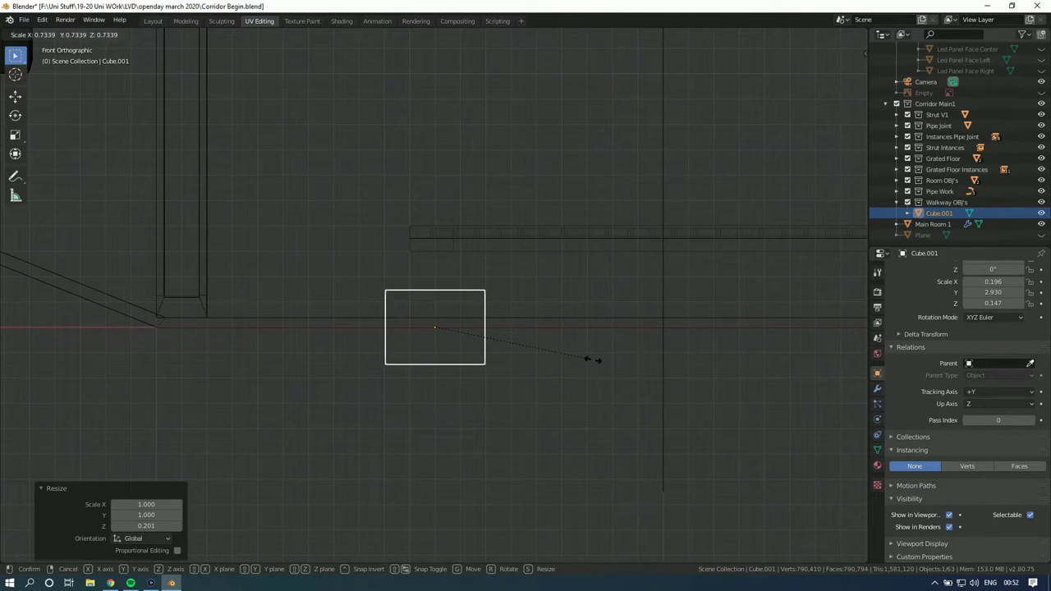
pyautogui.click(591, 359)
pyautogui.scroll(3, 932, 359)
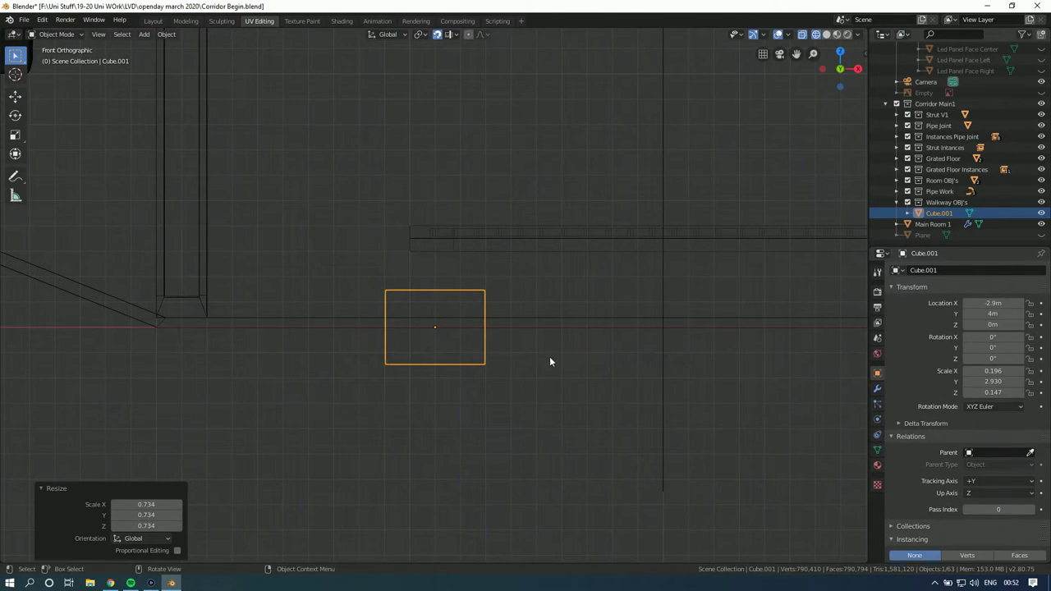
pyautogui.press('s')
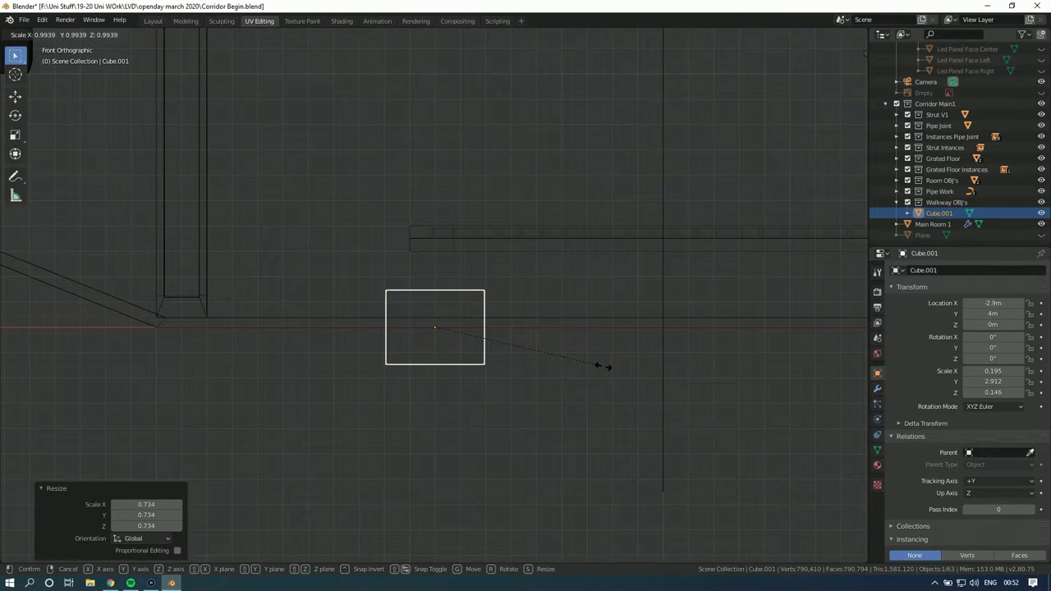
pyautogui.click(440, 329)
pyautogui.scroll(2, 571, 370)
pyautogui.press('s')
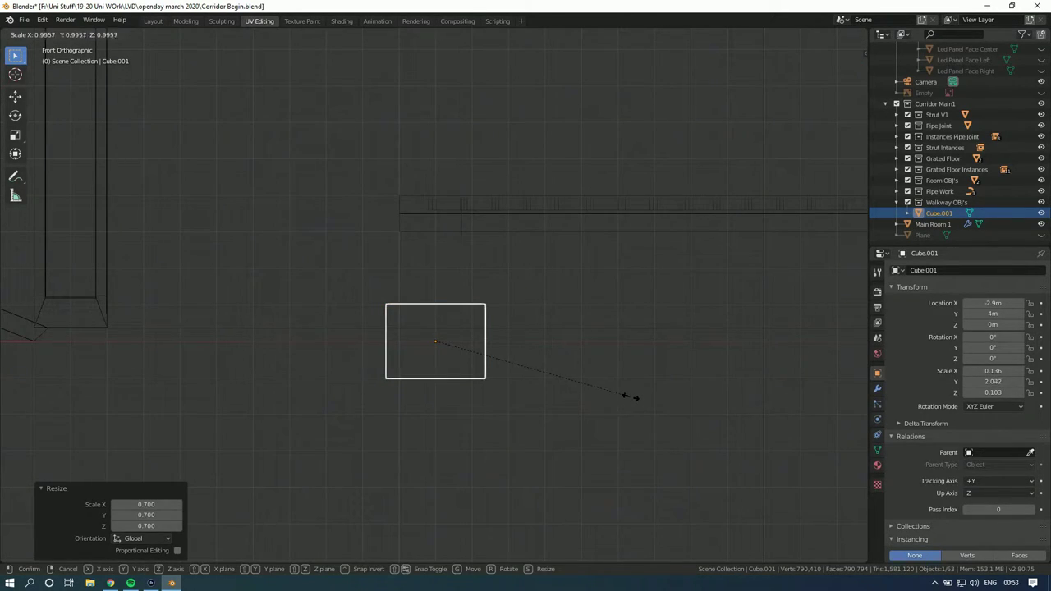
pyautogui.click(565, 377)
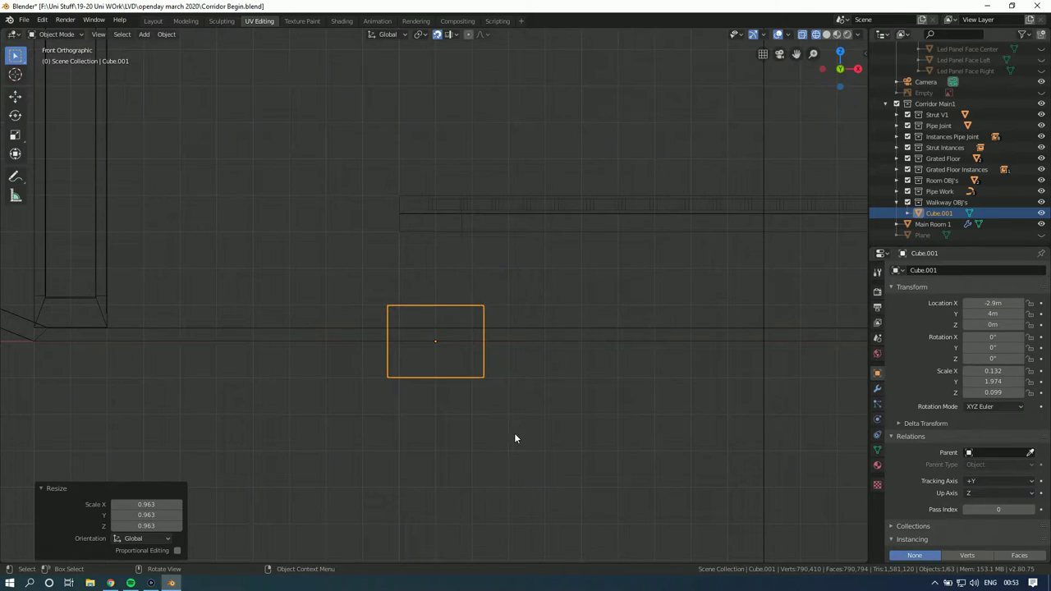
# Step: Move the beam up 0.2 m in Z so it sits directly beneath the floor tiles
pyautogui.press('g')
pyautogui.click(513, 359)
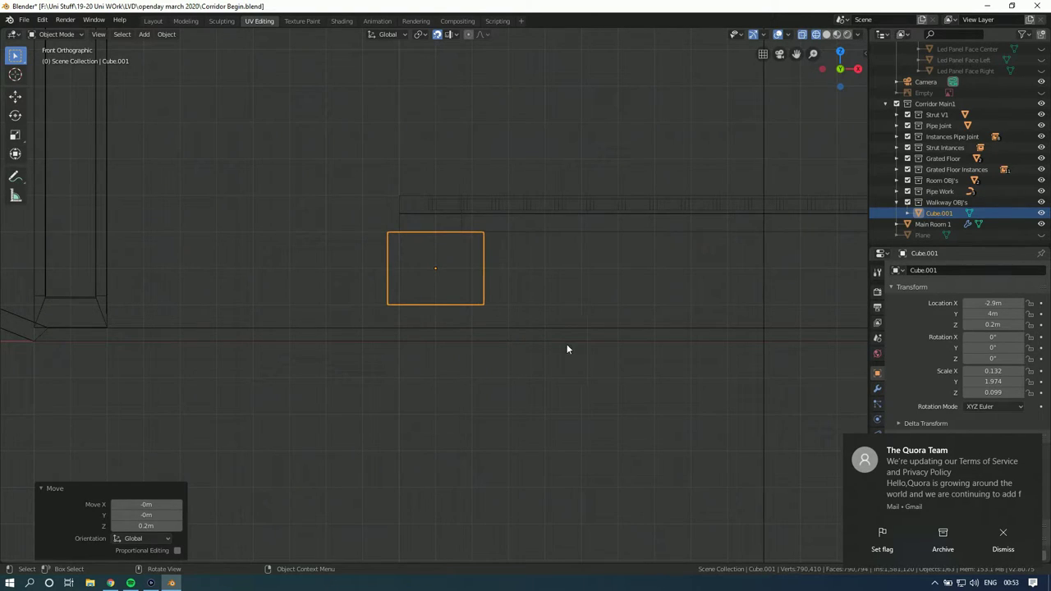
pyautogui.keyDown('shift'); pyautogui.scroll(2, 523, 373); pyautogui.keyUp('shift')
pyautogui.moveTo(542, 373); pyautogui.dragTo(563, 369, button='middle')
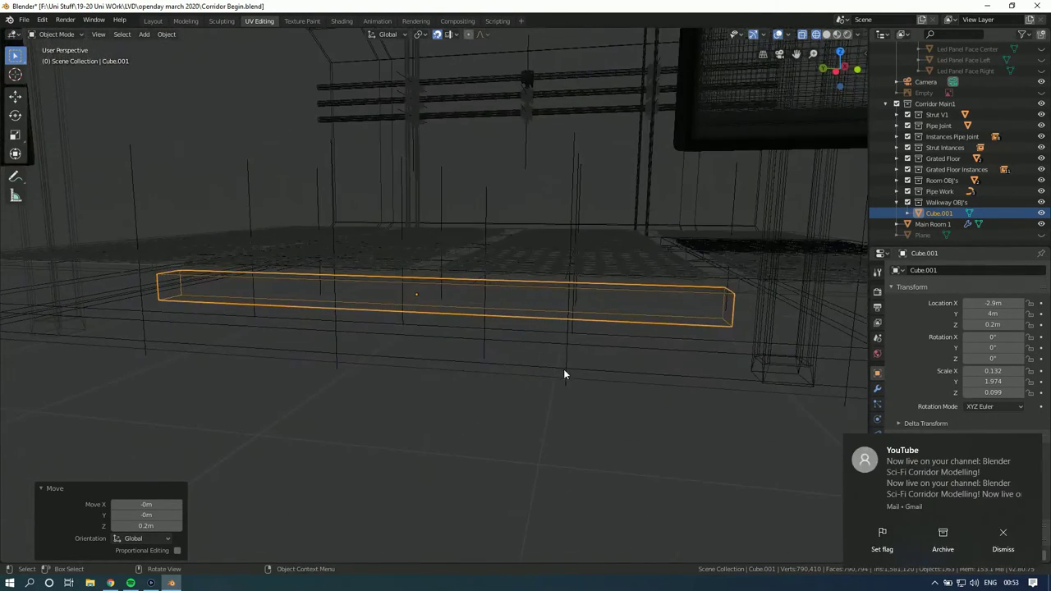
# Step: Stretch the beam by 2.023 along Y in the left view so it spans the floor's full length
pyautogui.click(836, 72)
pyautogui.scroll(-1, 645, 275)
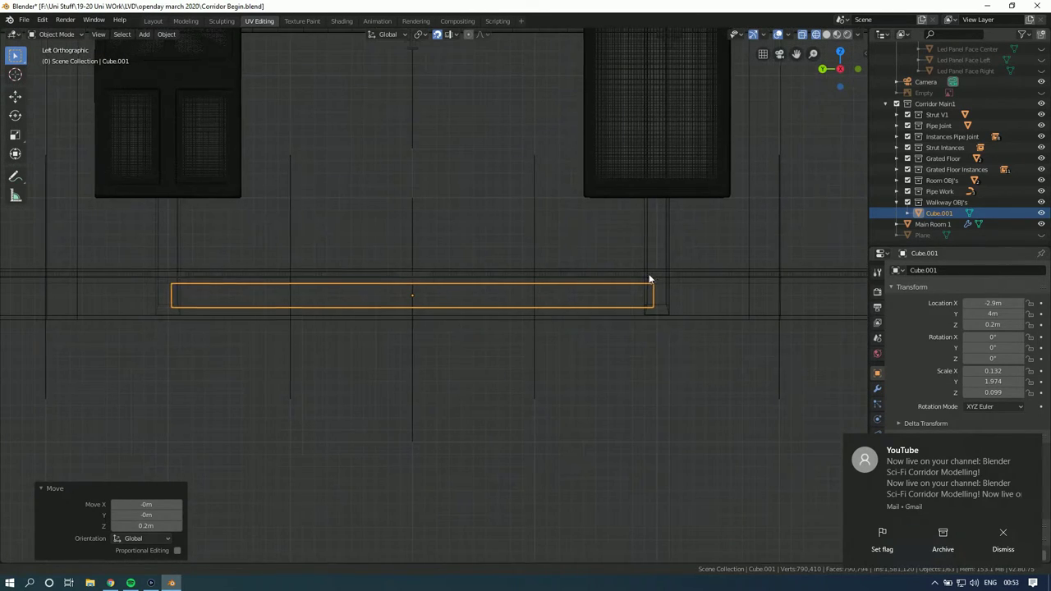
pyautogui.scroll(-1, 656, 280)
pyautogui.press('s')
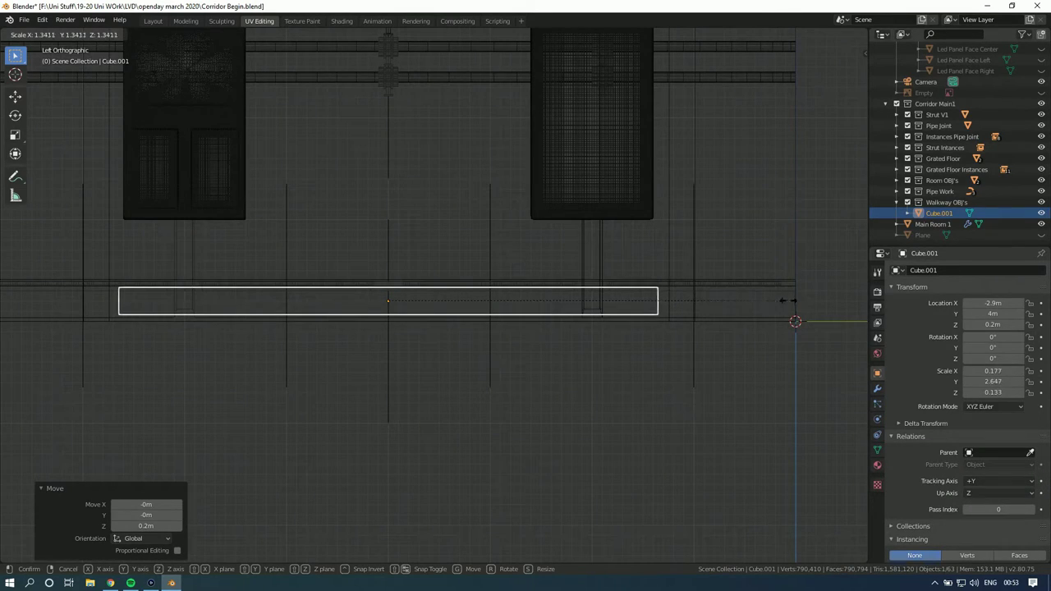
pyautogui.press('y')
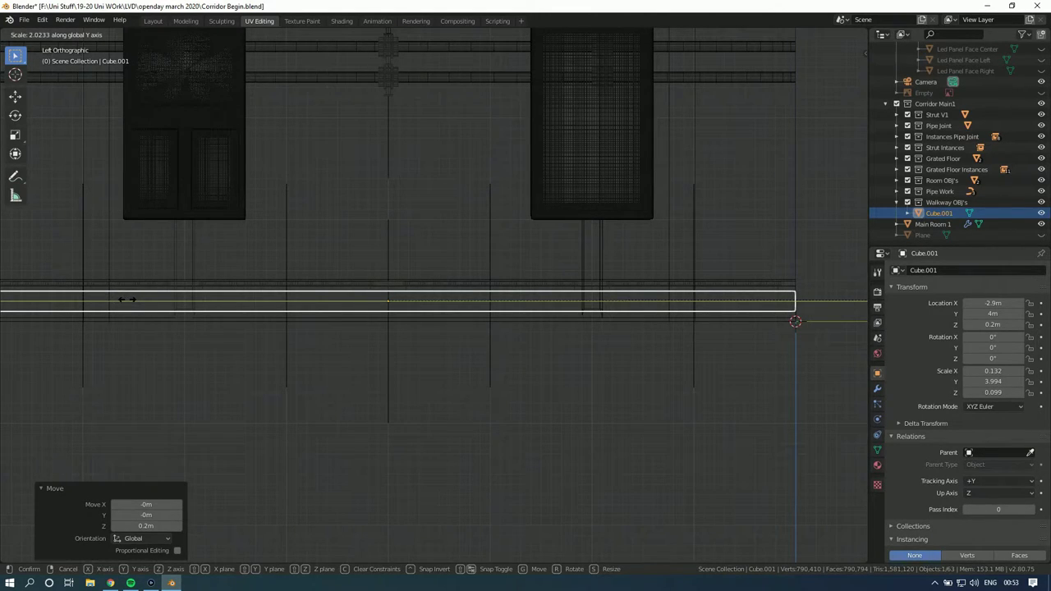
pyautogui.click(127, 300)
pyautogui.moveTo(238, 293)
pyautogui.mouseDown(button='middle')
pyautogui.moveTo(230, 302)
pyautogui.moveTo(258, 294)
pyautogui.mouseUp(button='middle')
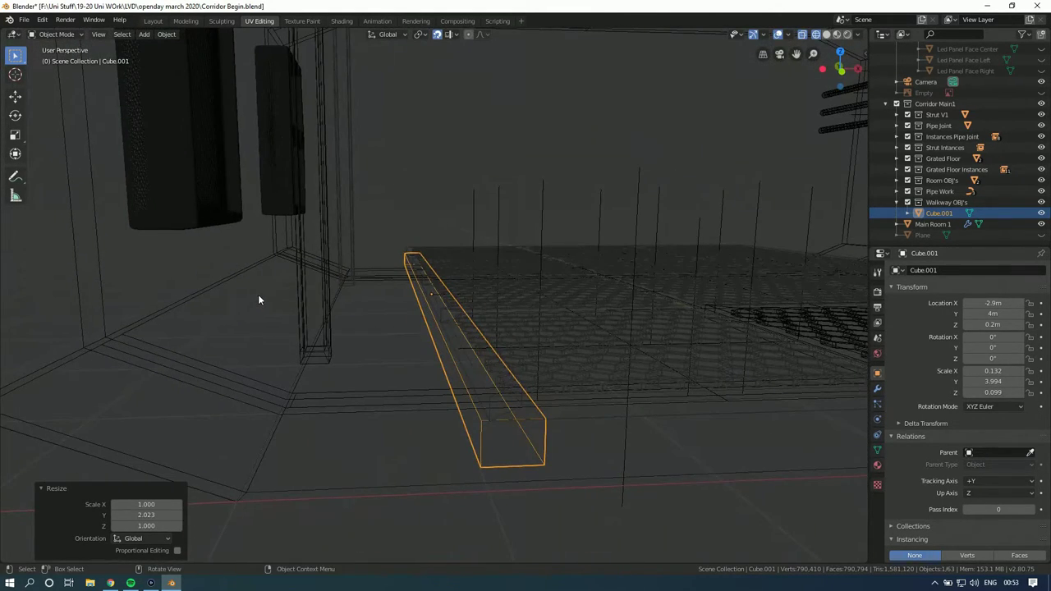
# Step: Reselect the beam under the floor tiles and open its mesh for editing in solid shading
pyautogui.click(430, 234)
pyautogui.click(444, 344)
pyautogui.moveTo(469, 325); pyautogui.dragTo(486, 285, button='middle')
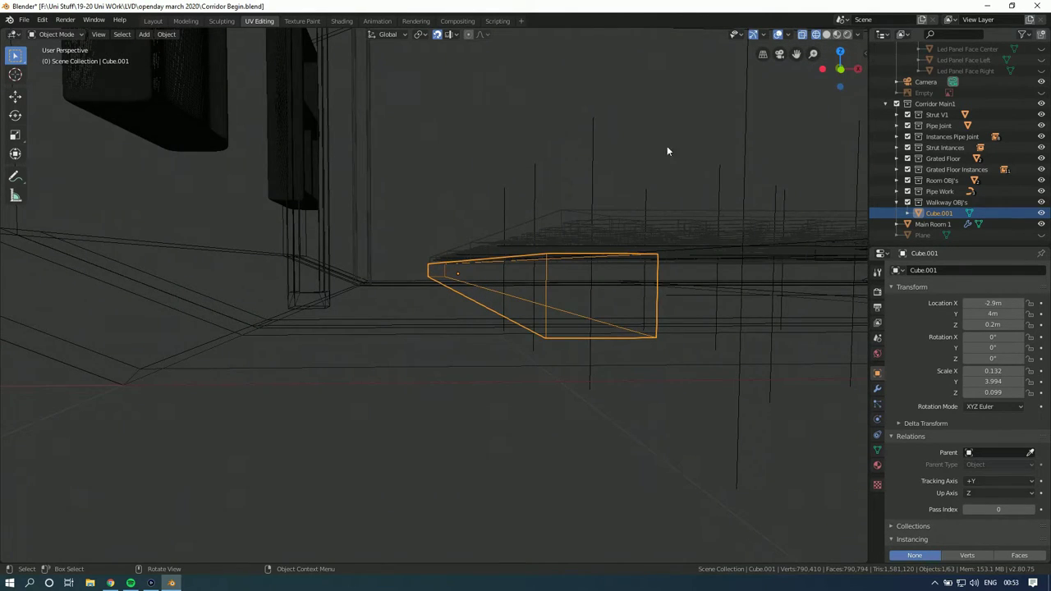
pyautogui.press('Tab')
pyautogui.moveTo(718, 128); pyautogui.dragTo(534, 206, button='middle')
pyautogui.click(827, 35)
pyautogui.moveTo(296, 98); pyautogui.dragTo(270, 85, button='middle')
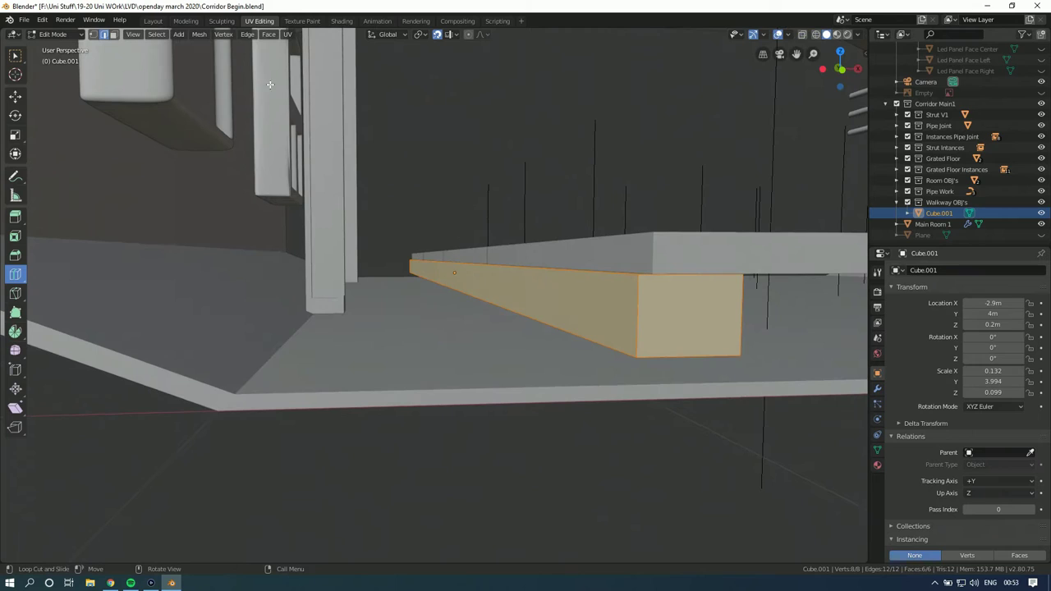
# Step: Undo the stray loop cut and select the beam's long faces in face select mode
pyautogui.click(113, 34)
pyautogui.click(497, 278)
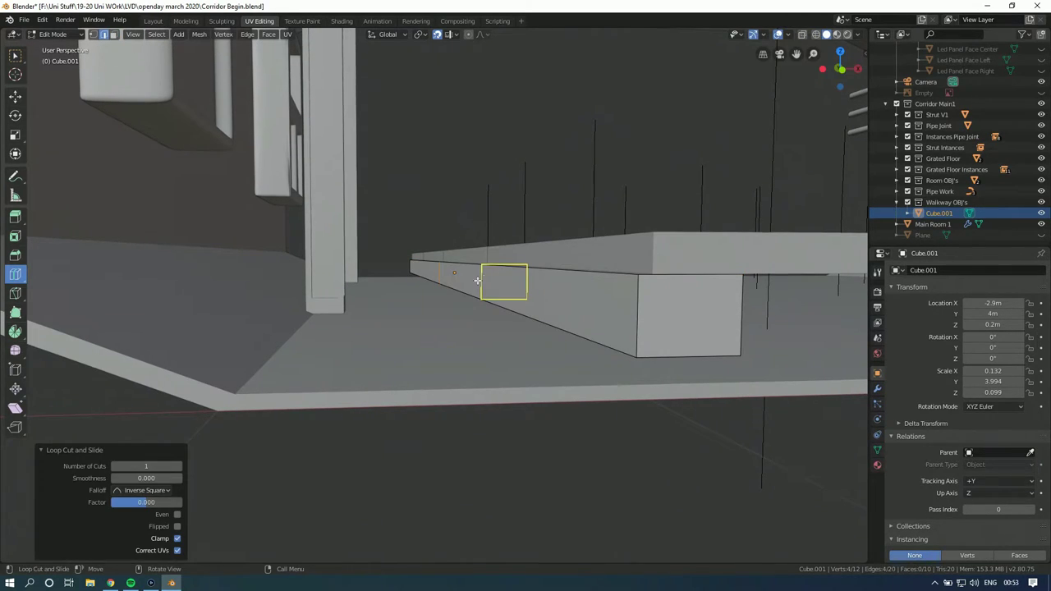
pyautogui.hotkey('ctrl', 'z')
pyautogui.click(14, 54)
pyautogui.click(510, 289)
pyautogui.moveTo(510, 290); pyautogui.dragTo(391, 288, button='middle')
pyautogui.keyDown('shift'); pyautogui.click(330, 265); pyautogui.keyUp('shift')
pyautogui.keyDown('shift'); pyautogui.click(548, 182); pyautogui.keyUp('shift')
pyautogui.moveTo(548, 183); pyautogui.dragTo(507, 249, button='middle')
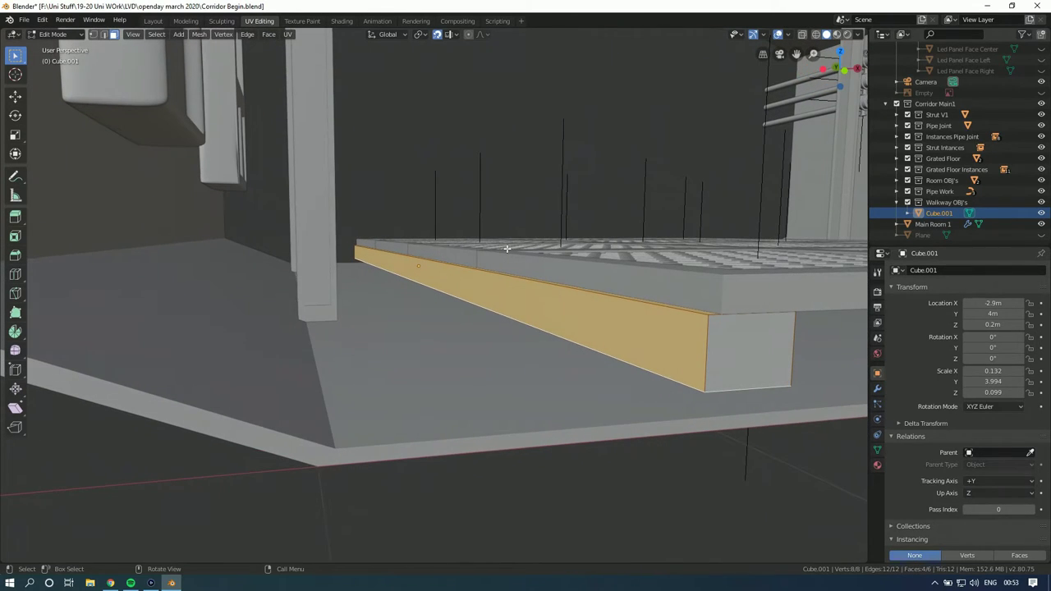
# Step: Try to inset the beam's selected faces by about 0.018 m in the left wireframe view
pyautogui.click(14, 236)
pyautogui.moveTo(531, 424); pyautogui.dragTo(487, 394)
pyautogui.rightClick(487, 394)
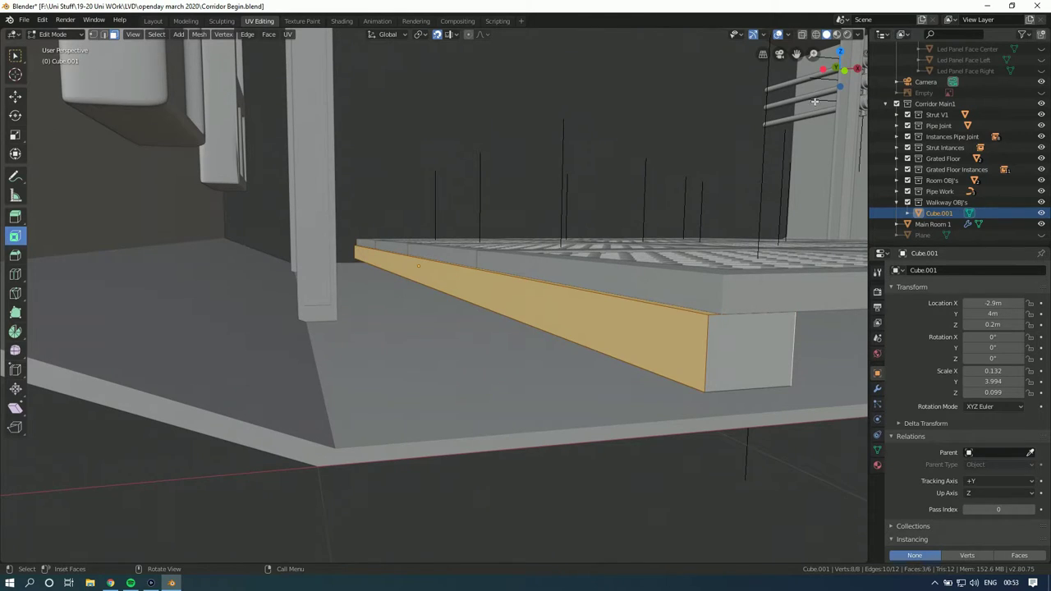
pyautogui.click(819, 69)
pyautogui.click(815, 35)
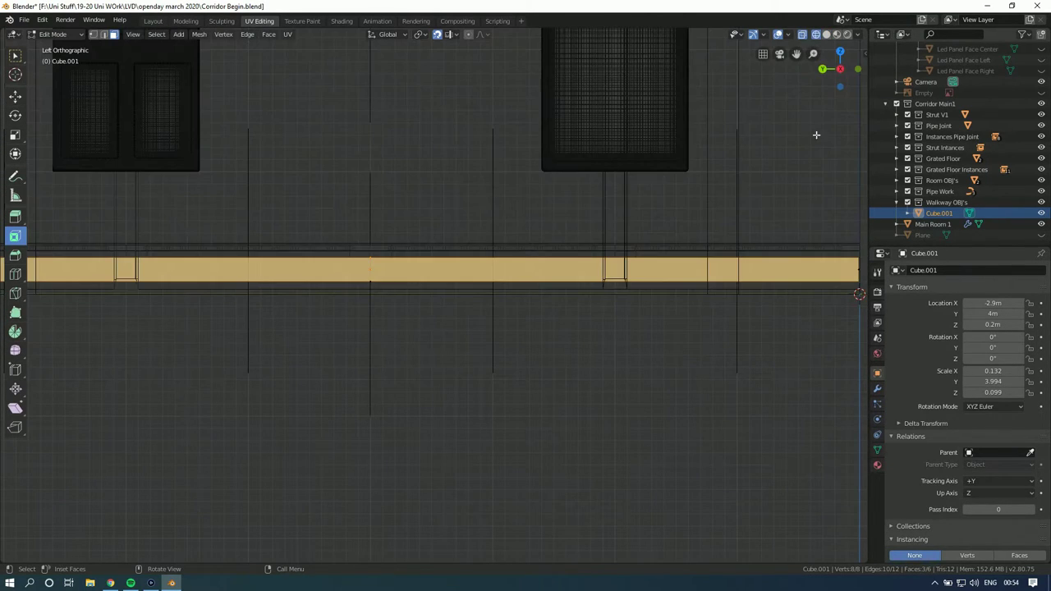
pyautogui.scroll(-1, 701, 264)
pyautogui.press('i')
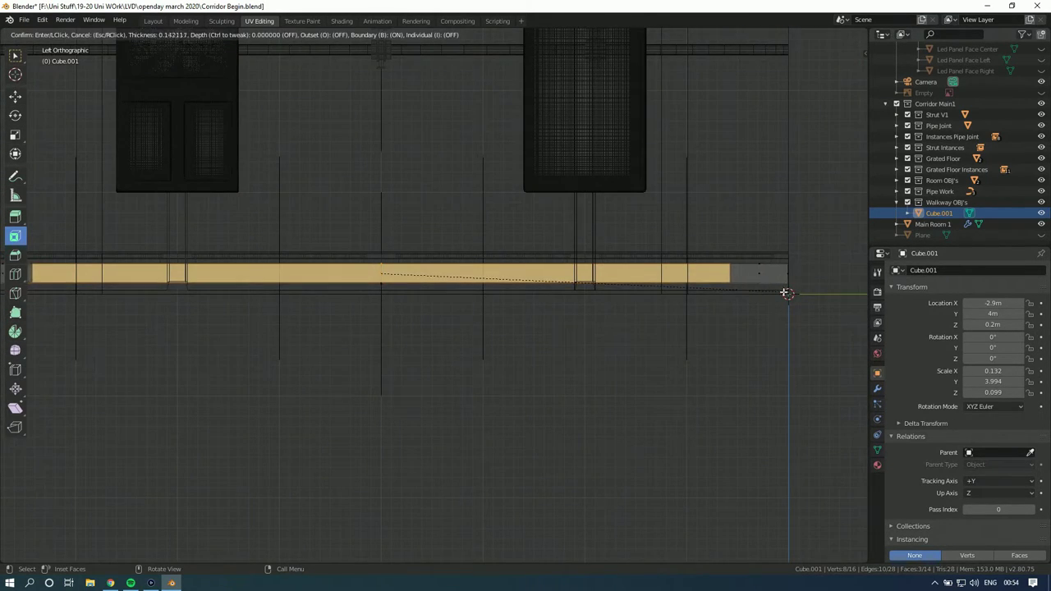
pyautogui.click(812, 295)
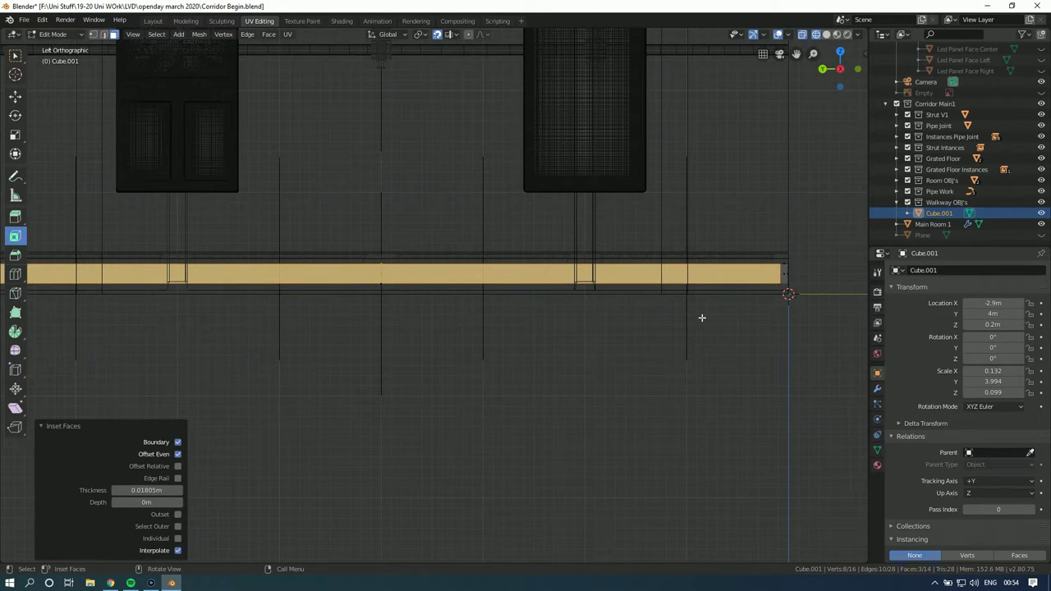
# Step: Try to narrow the inset faces by scaling them along Z
pyautogui.press('s')
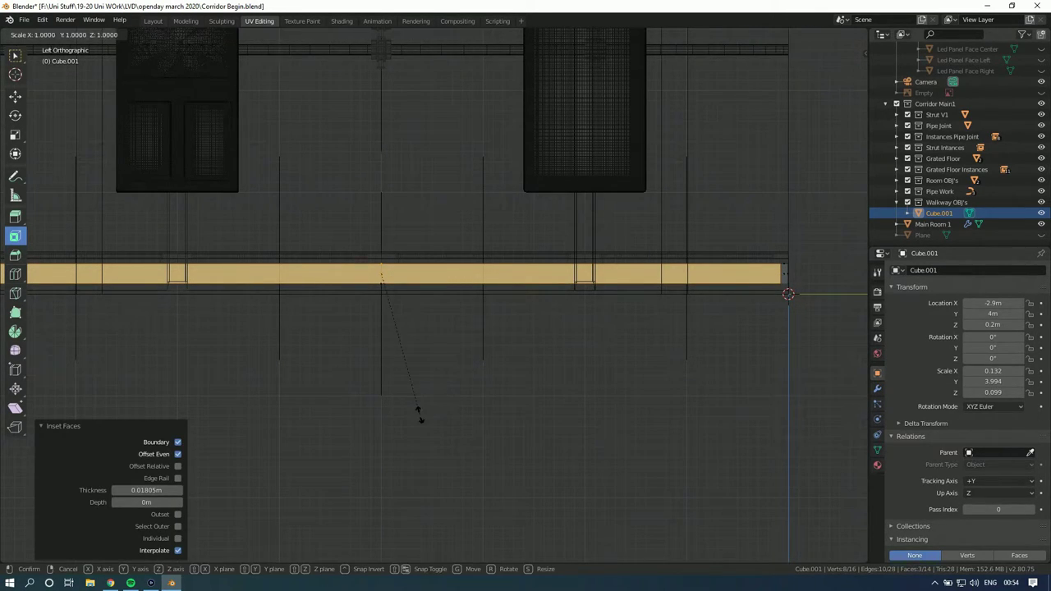
pyautogui.press('z')
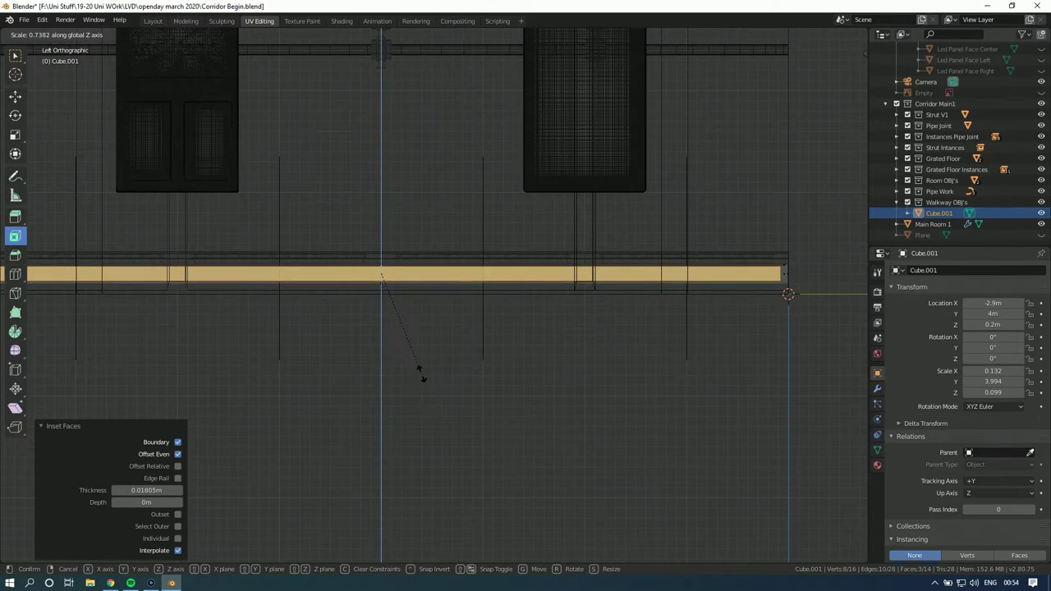
pyautogui.click(421, 366)
pyautogui.moveTo(425, 366); pyautogui.dragTo(397, 352, button='middle')
pyautogui.scroll(10, 389, 366)
# Step: Undo the Z scaling, the inset and the face selection on the beam
pyautogui.hotkey('ctrl', 'z')
pyautogui.hotkey('ctrl', 'z')
pyautogui.hotkey('ctrl', 'z')
pyautogui.hotkey('ctrl', 'z')
# Step: Cancel the pending scale and select the beam's long side face in face select mode
pyautogui.click(15, 55)
pyautogui.click(564, 269)
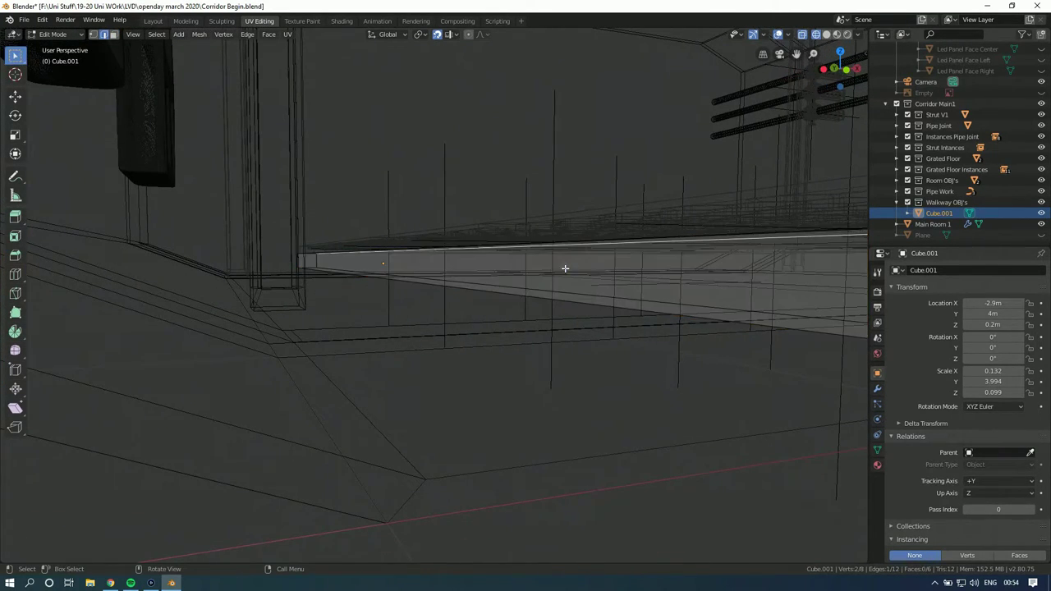
pyautogui.press('KP_Decimal')
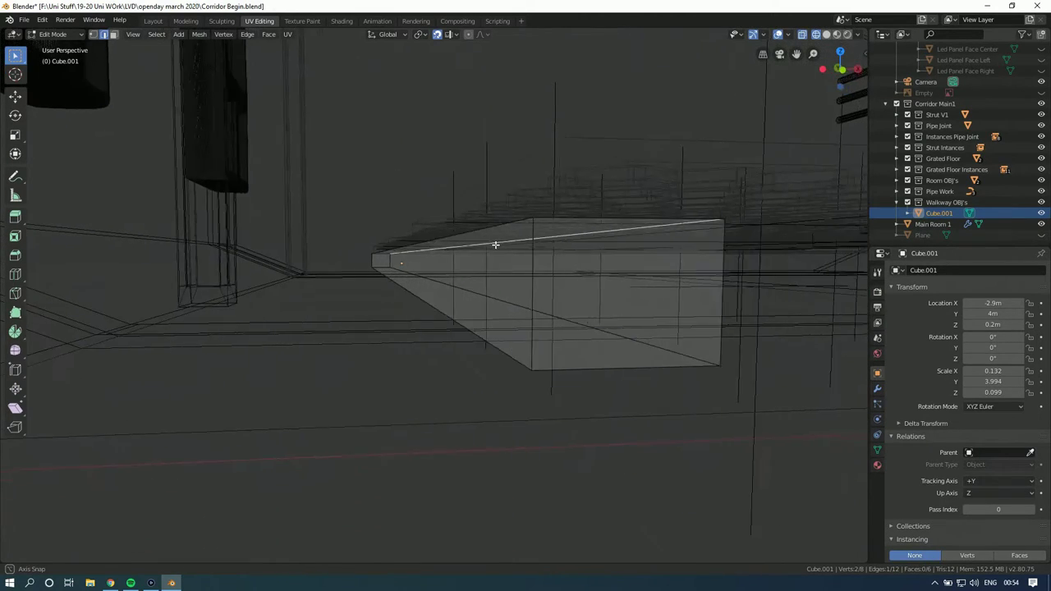
pyautogui.moveTo(494, 244); pyautogui.dragTo(476, 293, button='middle')
pyautogui.click(113, 35)
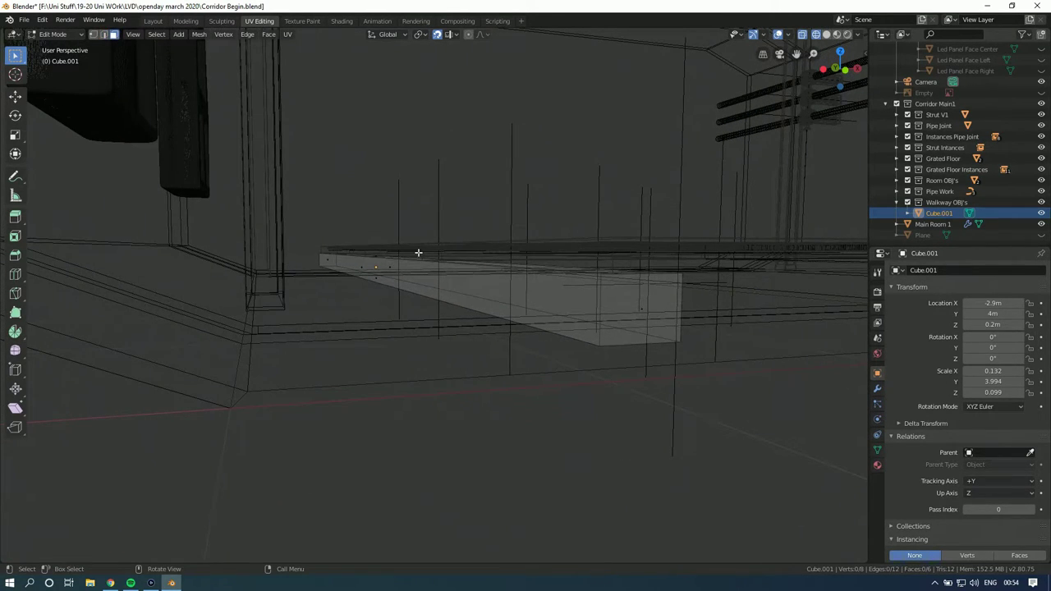
pyautogui.click(394, 266)
pyautogui.moveTo(358, 267); pyautogui.dragTo(402, 271, button='middle')
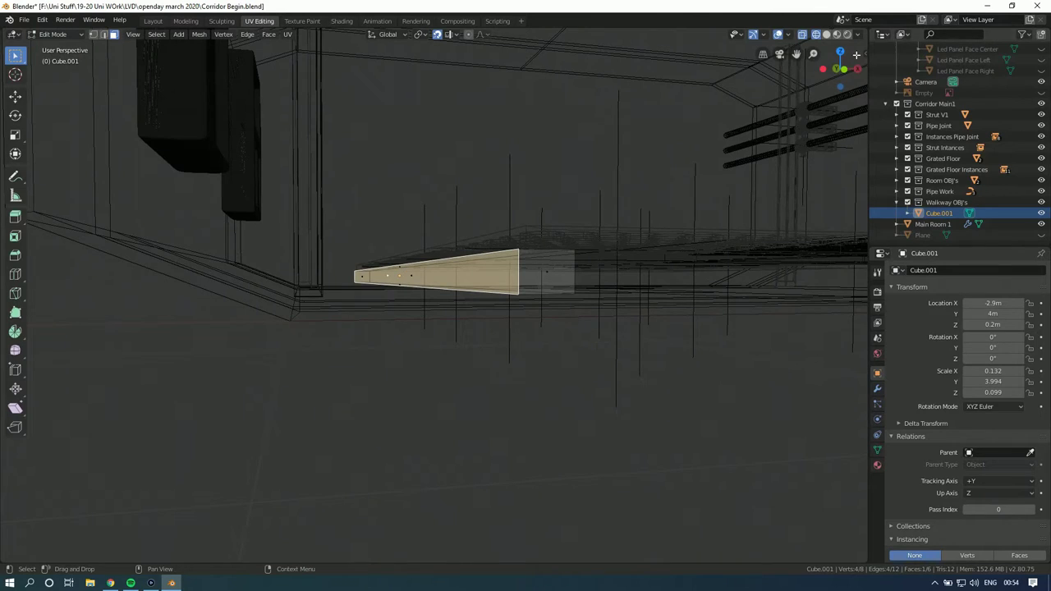
# Step: Divide the beam lengthwise into eight equal segments with centred loop cuts in the left wireframe view
pyautogui.click(823, 68)
pyautogui.scroll(-2, 471, 228)
pyautogui.keyDown('shift'); pyautogui.moveTo(478, 223); pyautogui.dragTo(506, 225, button='middle'); pyautogui.keyUp('shift')
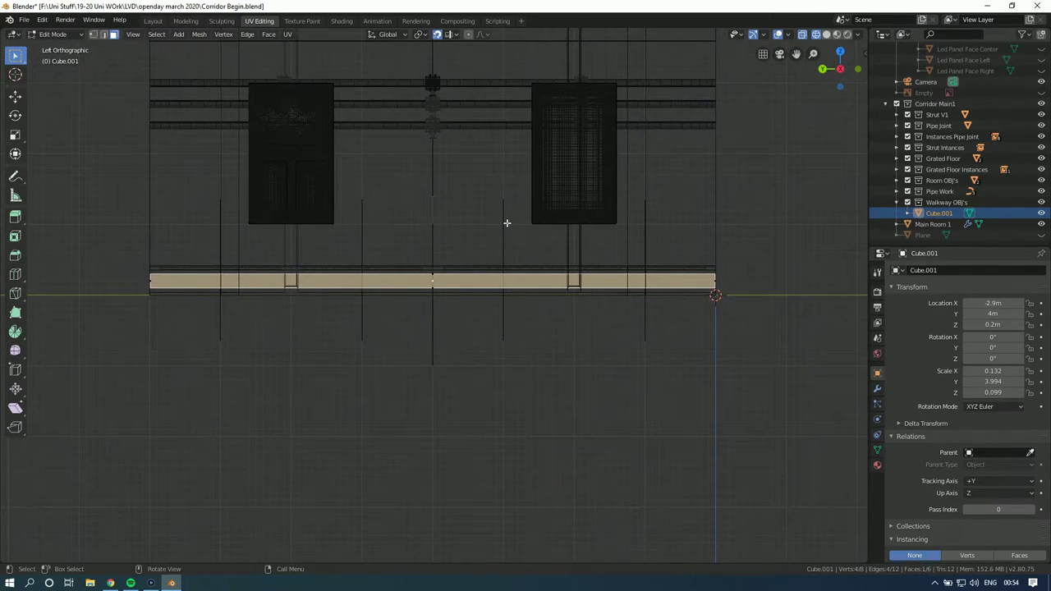
pyautogui.scroll(1, 453, 267)
pyautogui.keyDown('shift'); pyautogui.moveTo(452, 267); pyautogui.dragTo(460, 267, button='middle'); pyautogui.keyUp('shift')
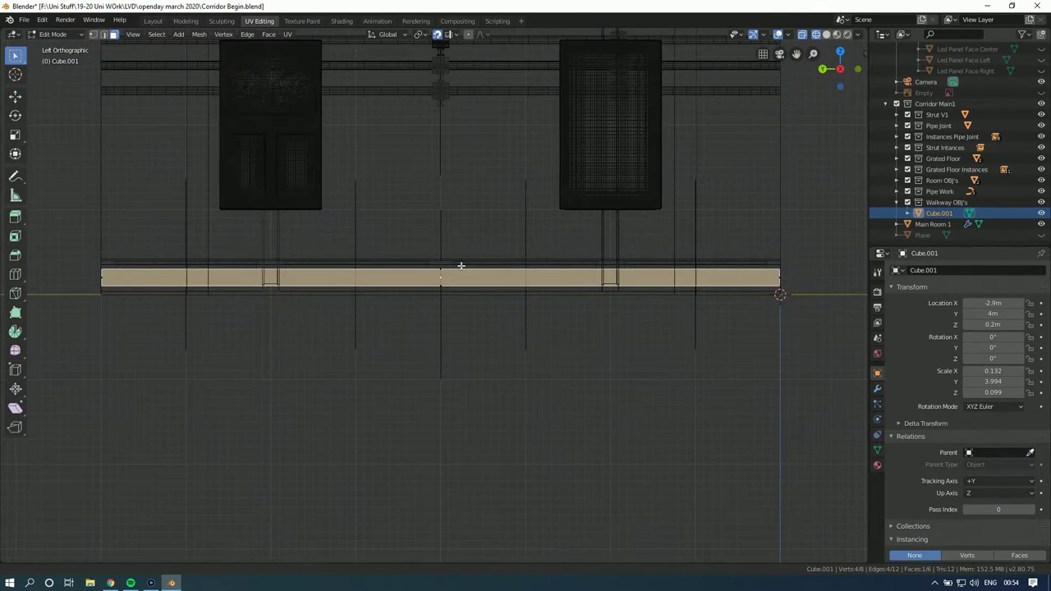
pyautogui.click(17, 273)
pyautogui.click(405, 266)
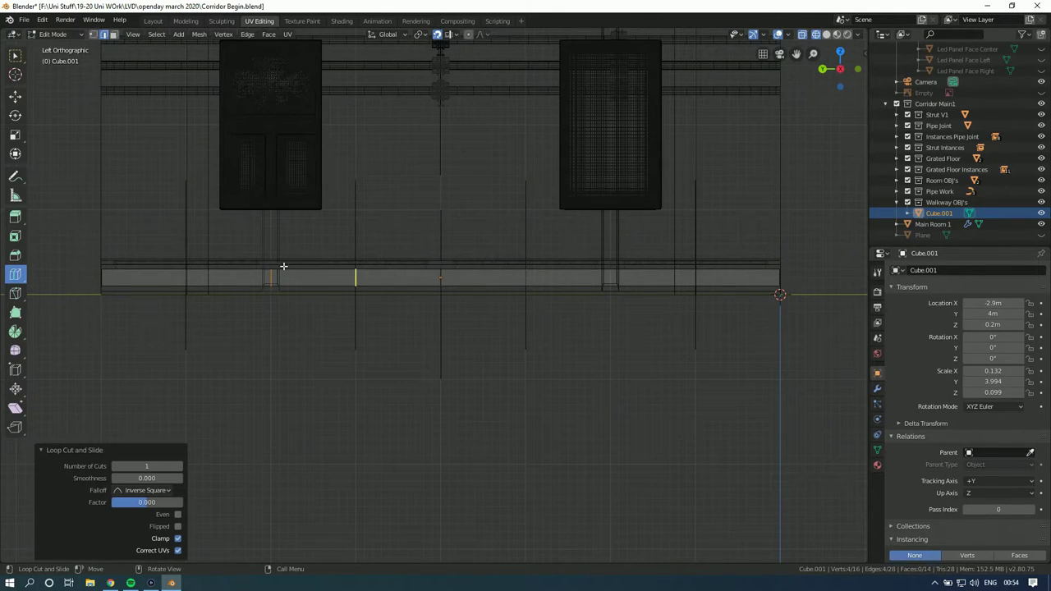
pyautogui.click(251, 266)
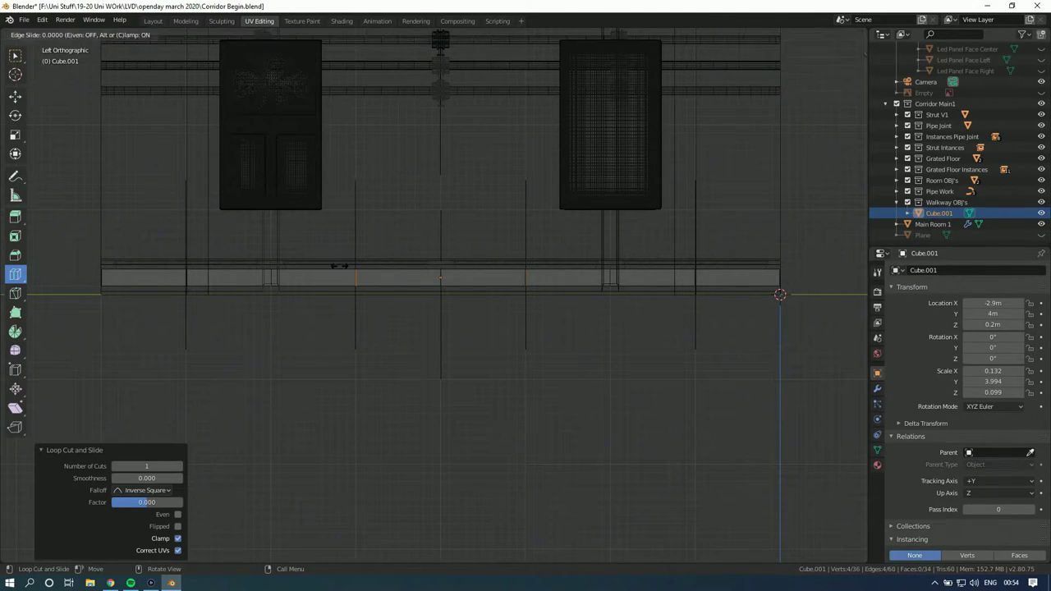
# Step: Select the loops one eighth and one quarter from the beam's +Y end and scale them together along Y to about 0.197
pyautogui.press('w')
pyautogui.scroll(4, 446, 192)
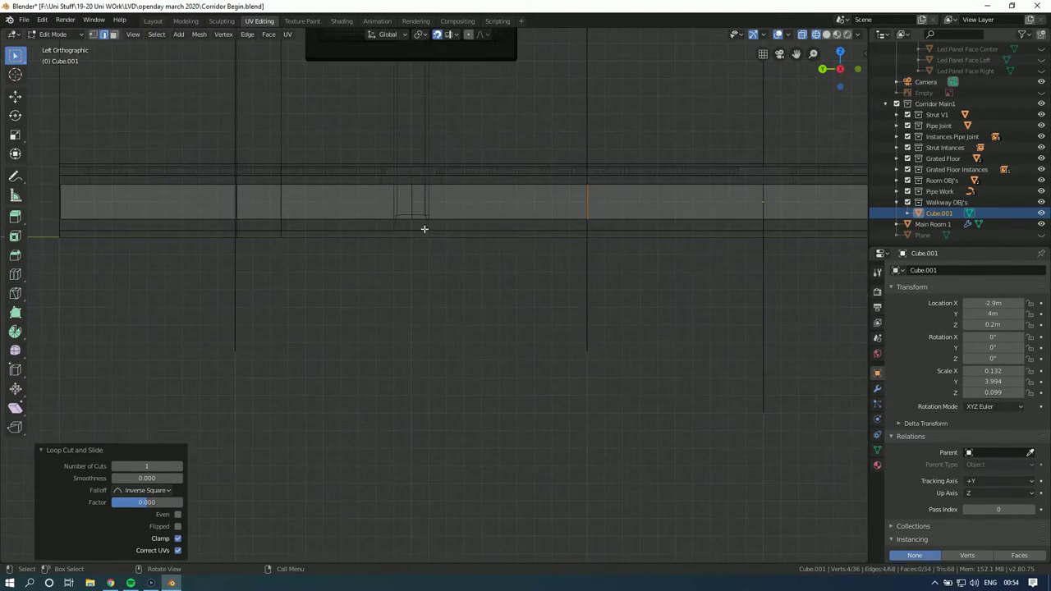
pyautogui.moveTo(397, 274)
pyautogui.mouseDown(button='middle')
pyautogui.moveTo(352, 260)
pyautogui.moveTo(385, 260)
pyautogui.mouseUp(button='middle')
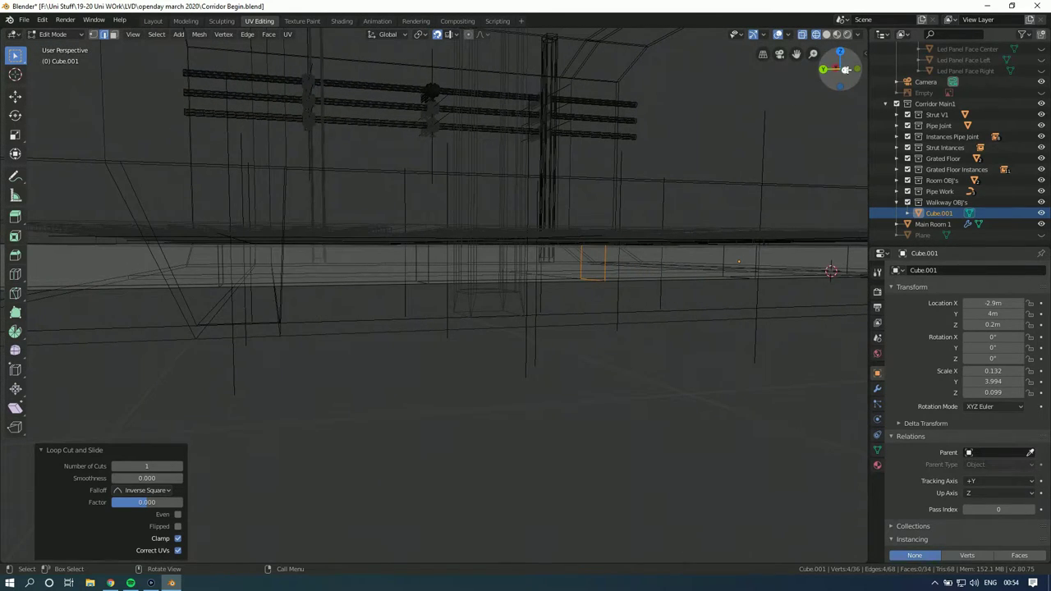
pyautogui.click(847, 71)
pyautogui.scroll(1, 495, 235)
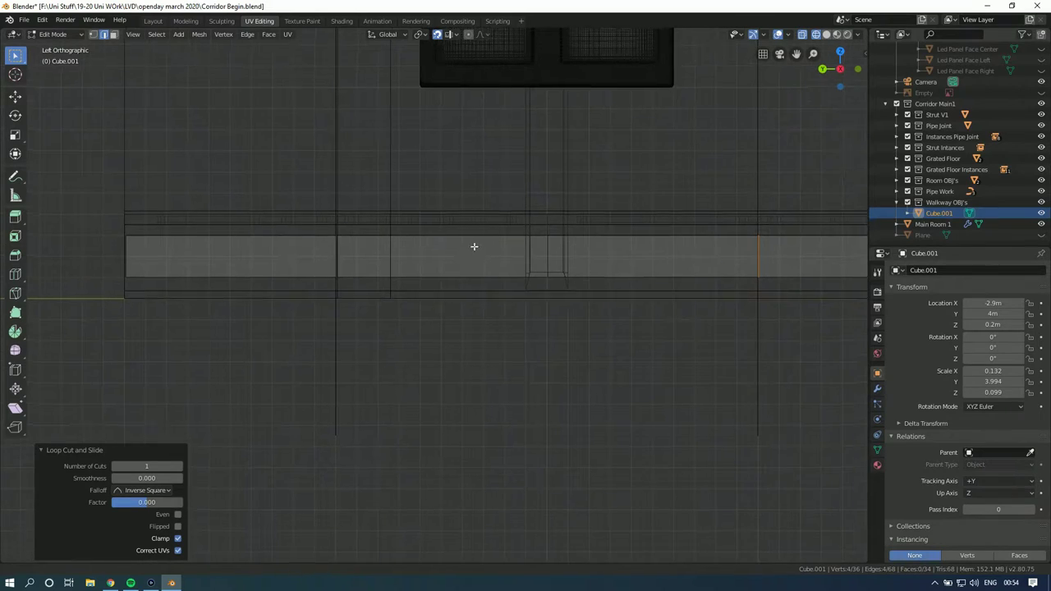
pyautogui.moveTo(570, 242); pyautogui.dragTo(504, 317)
pyautogui.keyDown('shift'); pyautogui.moveTo(395, 222); pyautogui.dragTo(320, 279); pyautogui.keyUp('shift')
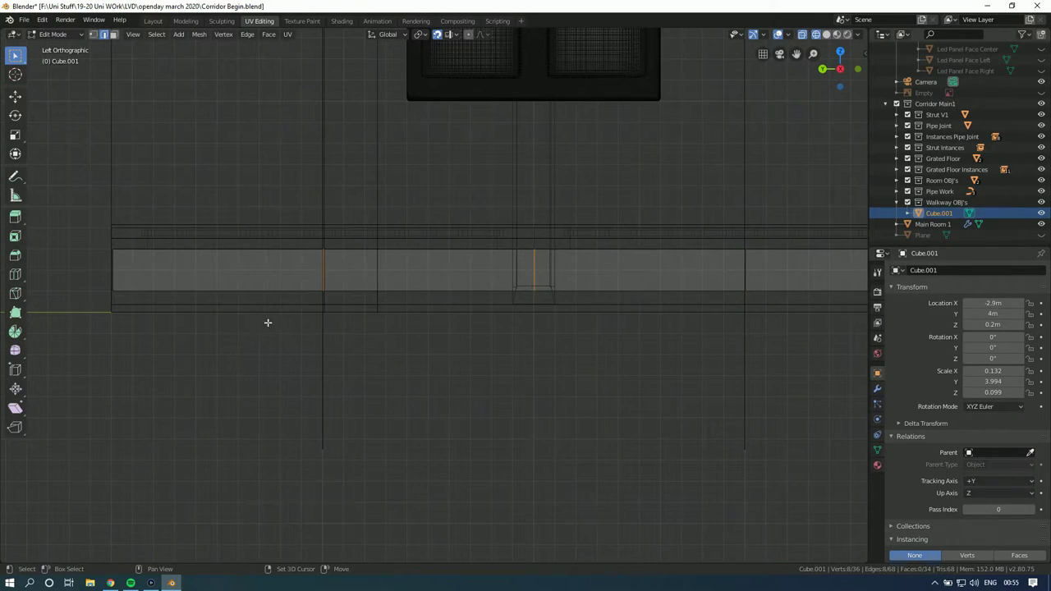
pyautogui.keyDown('ctrl'); pyautogui.scroll(-1, 755, 260); pyautogui.keyUp('ctrl')
pyautogui.press('s')
pyautogui.press('y')
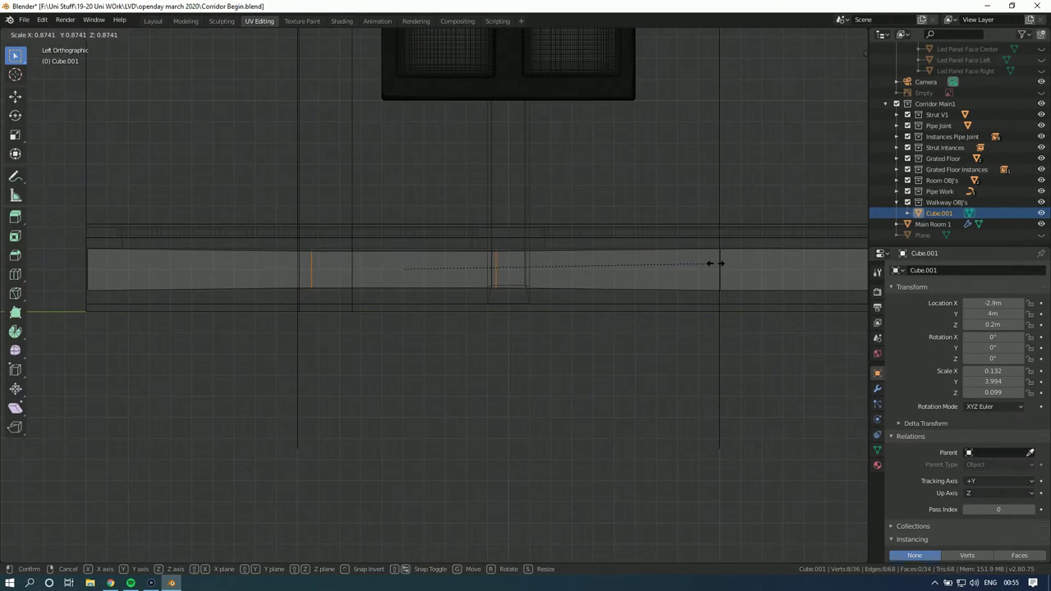
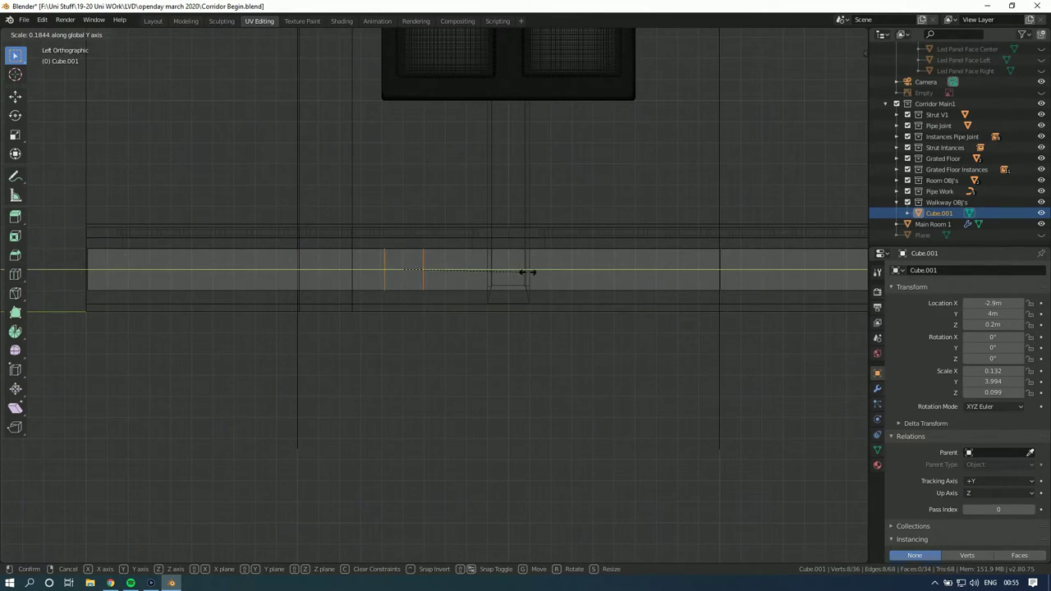
pyautogui.click(530, 272)
# Step: Move the selected pair of edge loops about 0.004 m along Y
pyautogui.scroll(4, 476, 272)
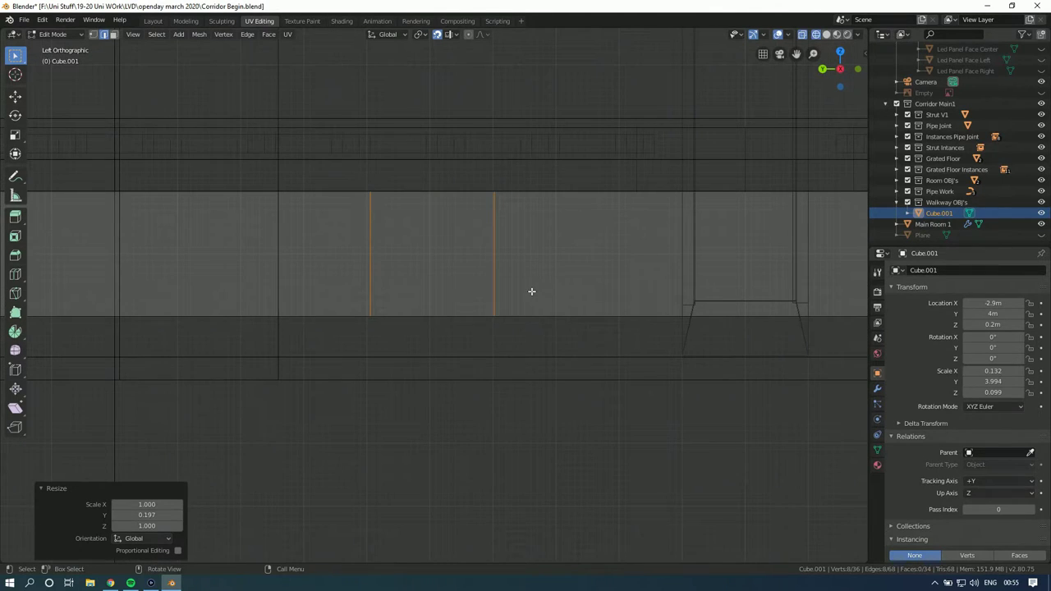
pyautogui.press('g')
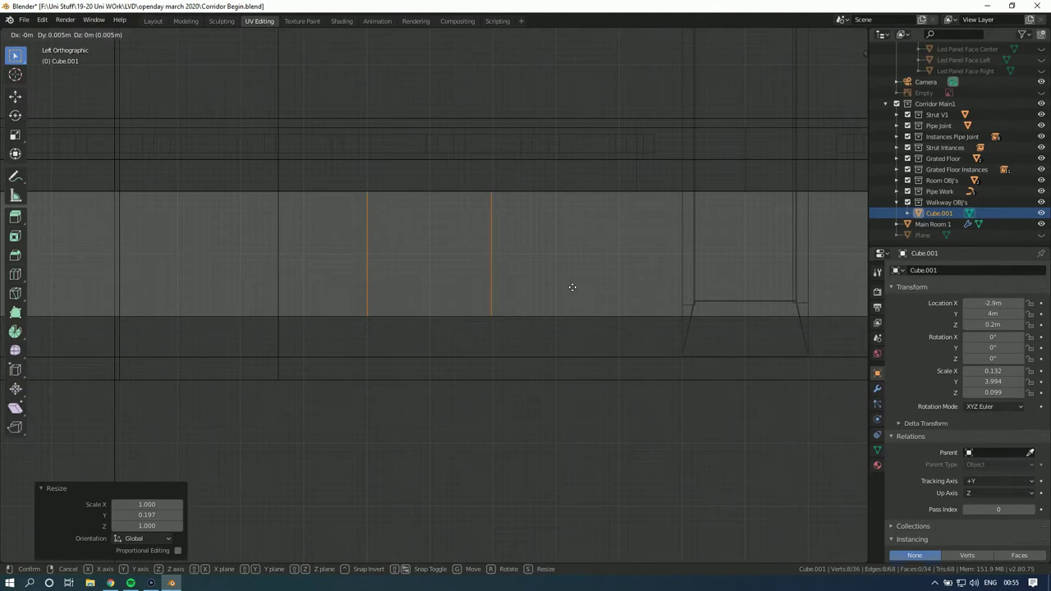
pyautogui.click(578, 287)
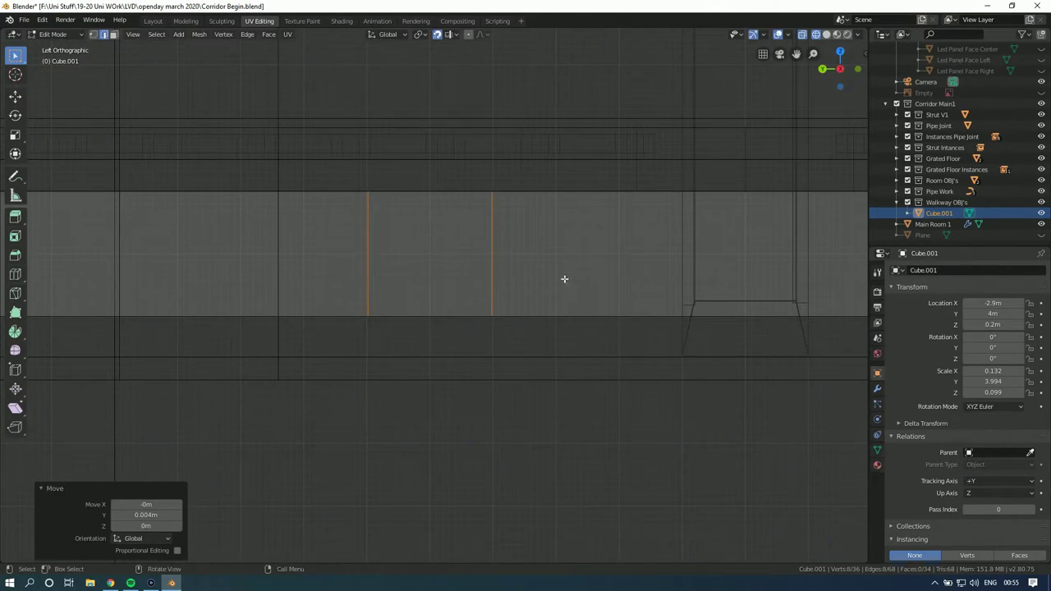
pyautogui.press('s')
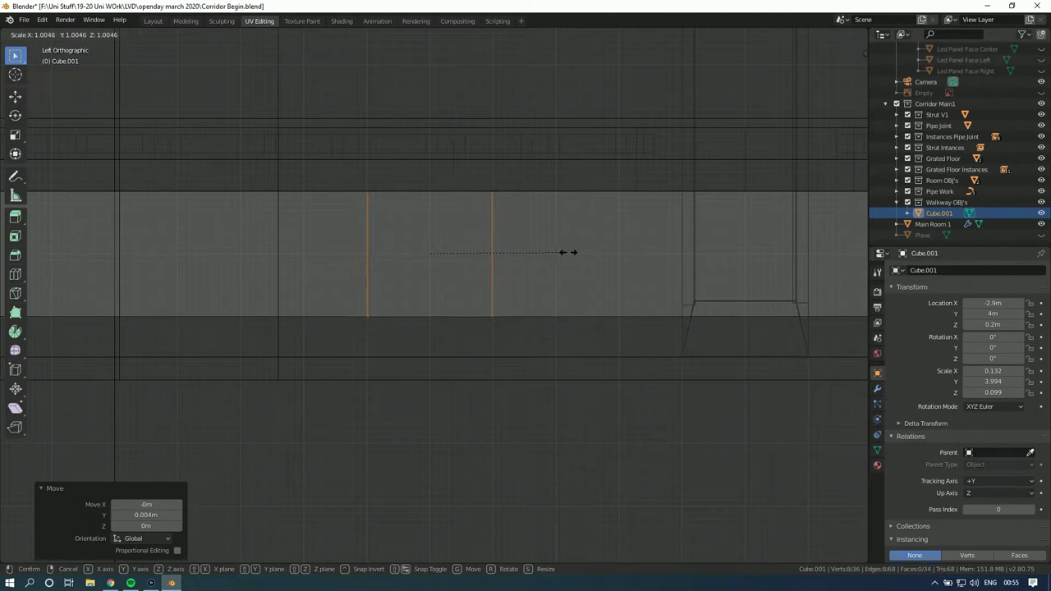
pyautogui.press('z')
pyautogui.press('z')
pyautogui.press('z')
pyautogui.press('z')
pyautogui.press('y')
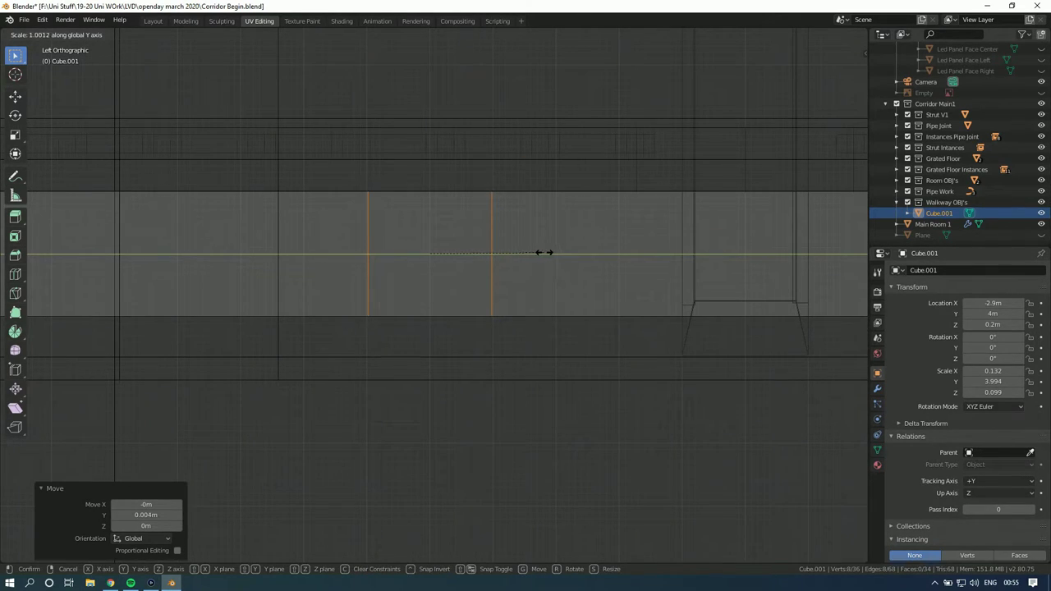
pyautogui.rightClick(568, 252)
# Step: Return to object mode and add a Mirror modifier to the beam
pyautogui.moveTo(568, 251); pyautogui.dragTo(462, 273, button='middle')
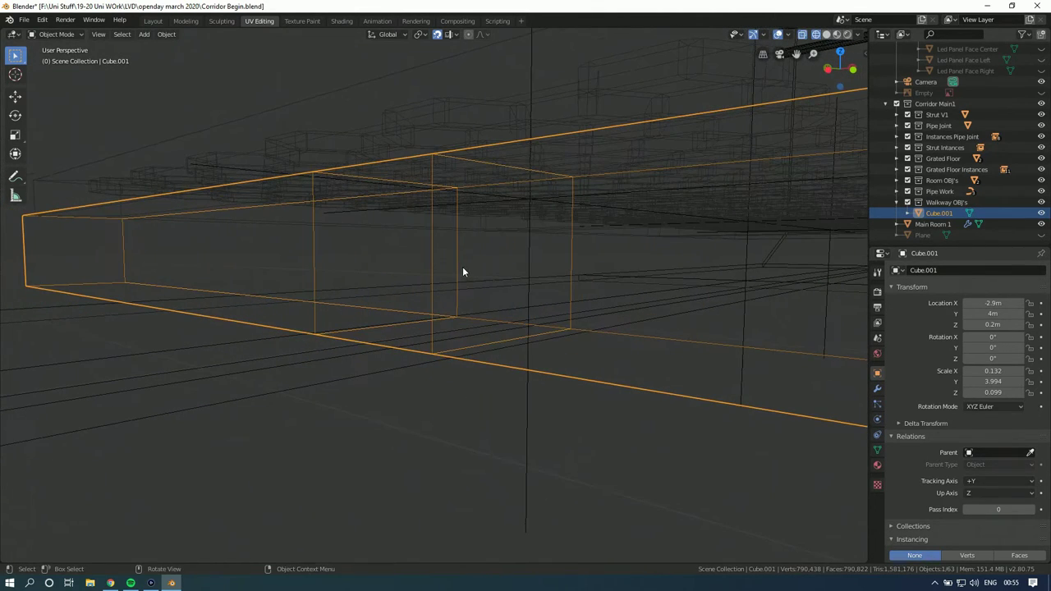
pyautogui.moveTo(373, 144)
pyautogui.mouseDown(button='middle')
pyautogui.moveTo(353, 137)
pyautogui.moveTo(380, 143)
pyautogui.mouseUp(button='middle')
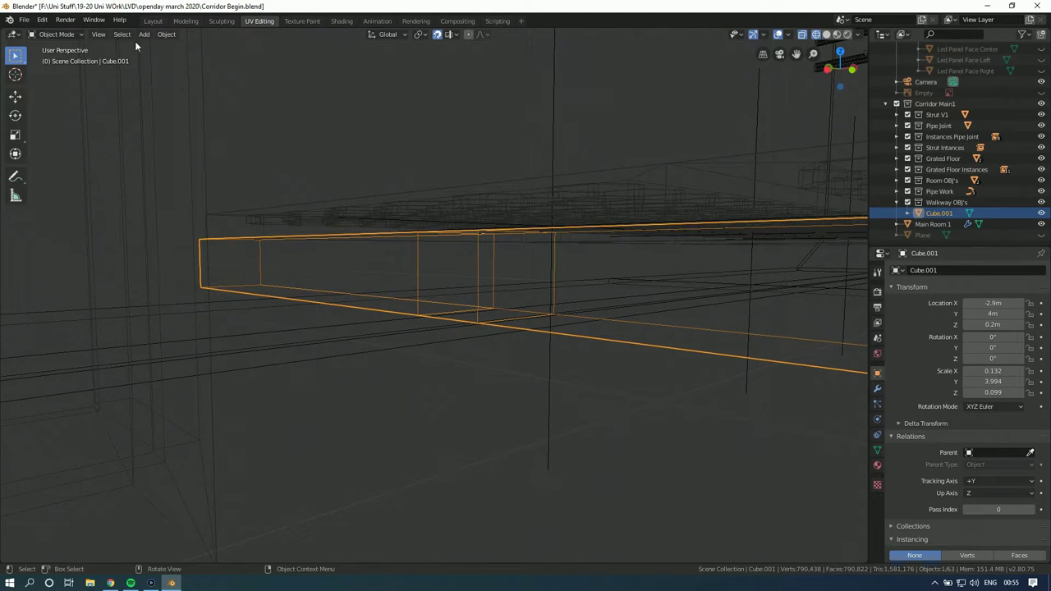
pyautogui.click(877, 389)
pyautogui.click(946, 271)
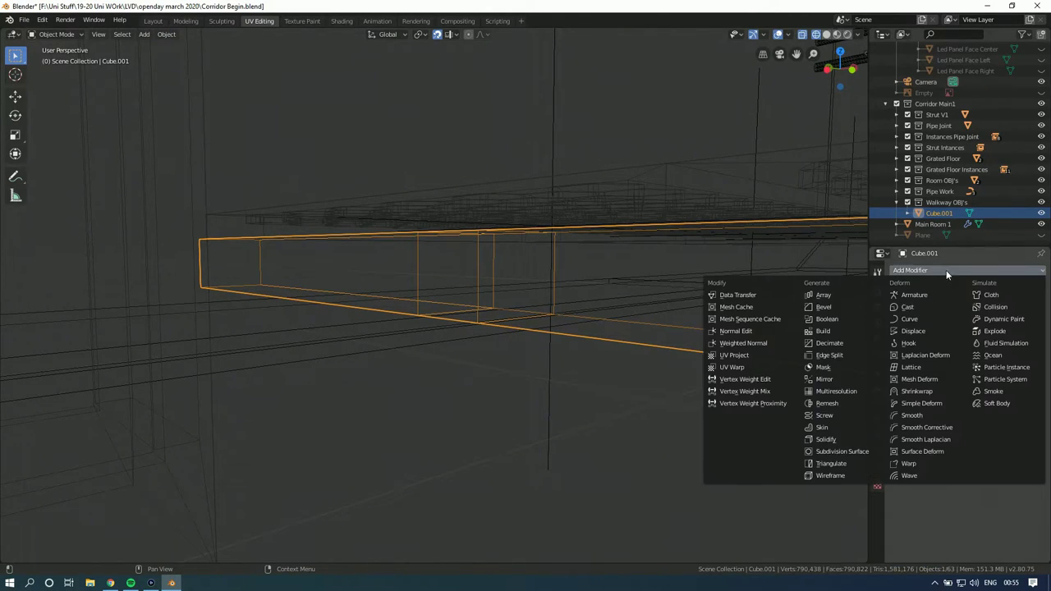
pyautogui.click(837, 382)
pyautogui.moveTo(550, 325); pyautogui.dragTo(661, 327, button='middle')
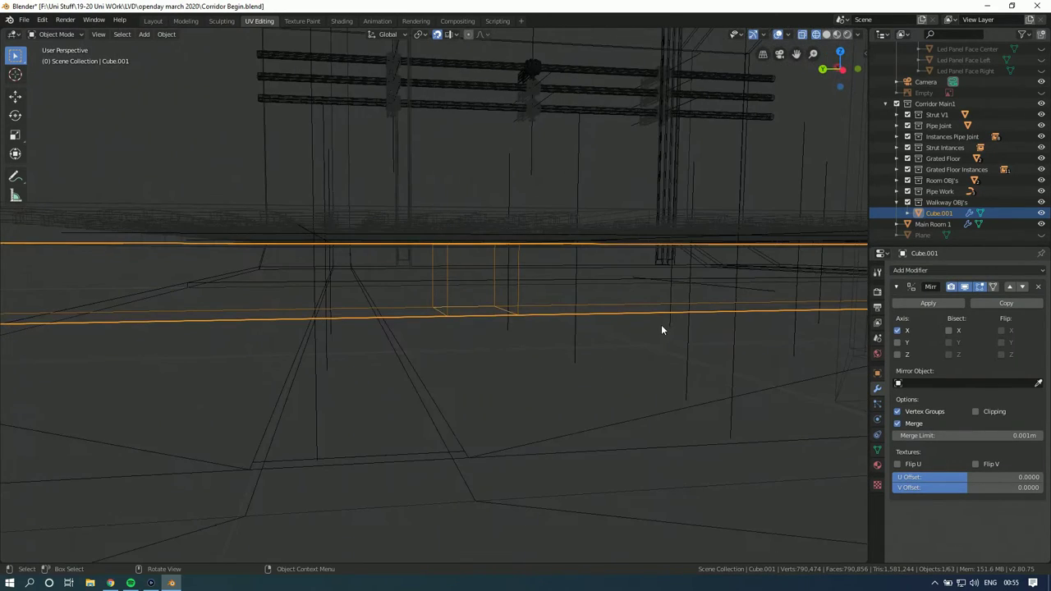
# Step: Turn off the Mirror modifier's X axis and try out its Y and Z axes
pyautogui.click(897, 330)
pyautogui.click(898, 341)
pyautogui.click(898, 341)
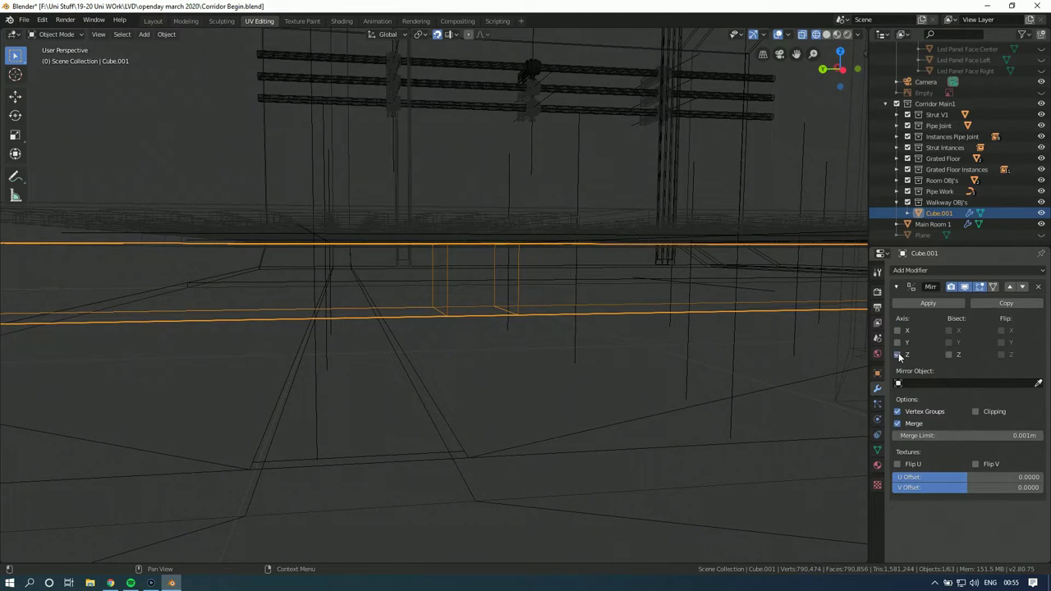
pyautogui.click(912, 383)
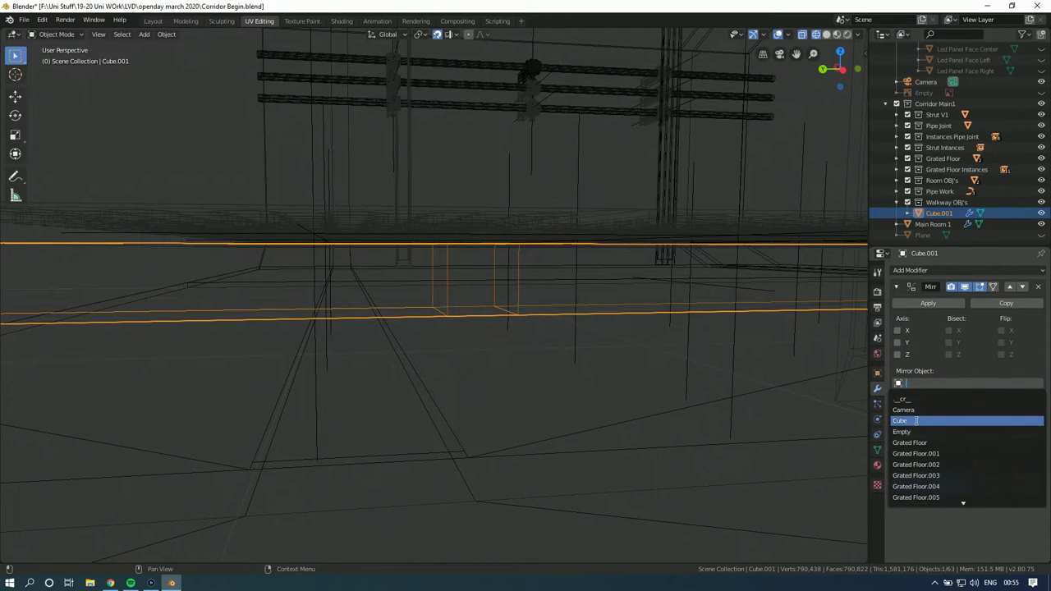
# Step: Rename the beam object as Walkway support
pyautogui.doubleClick(939, 212)
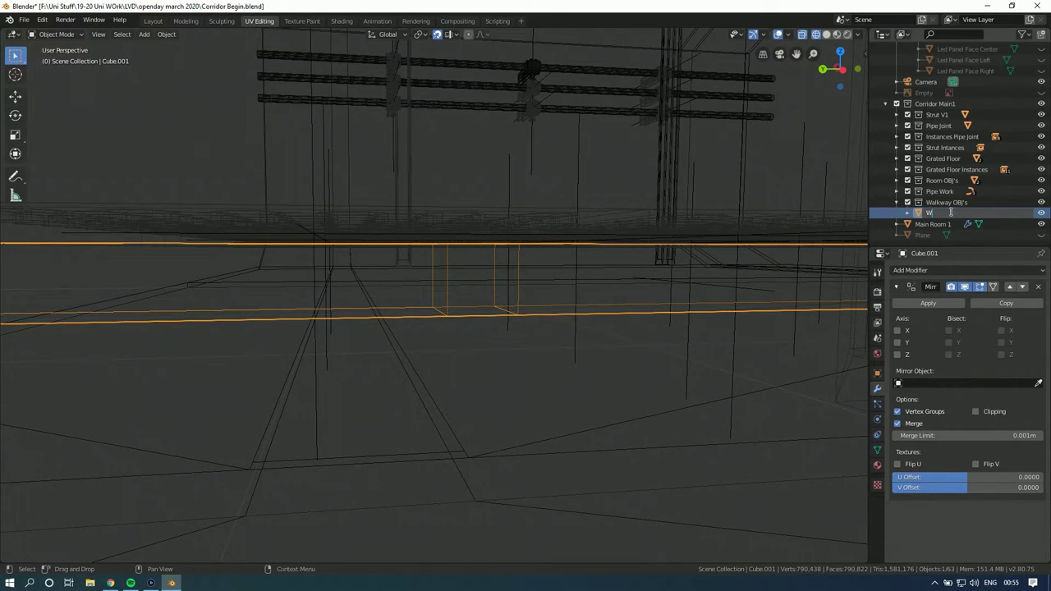
pyautogui.write('Walkway support')
pyautogui.press('Return')
pyautogui.click(962, 383)
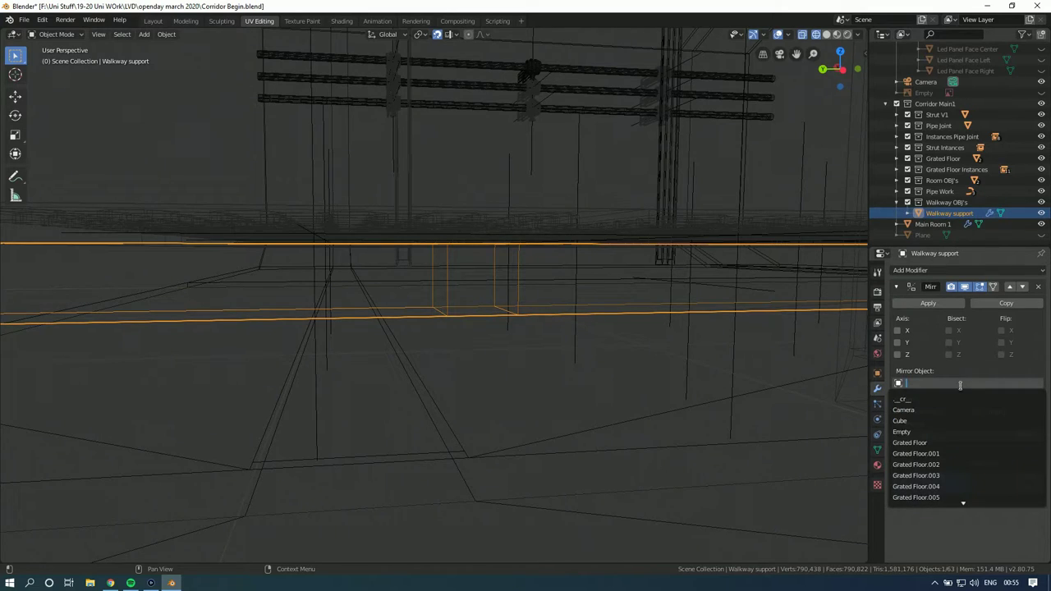
pyautogui.write('g')
pyautogui.press('BackSpace')
pyautogui.write('walk')
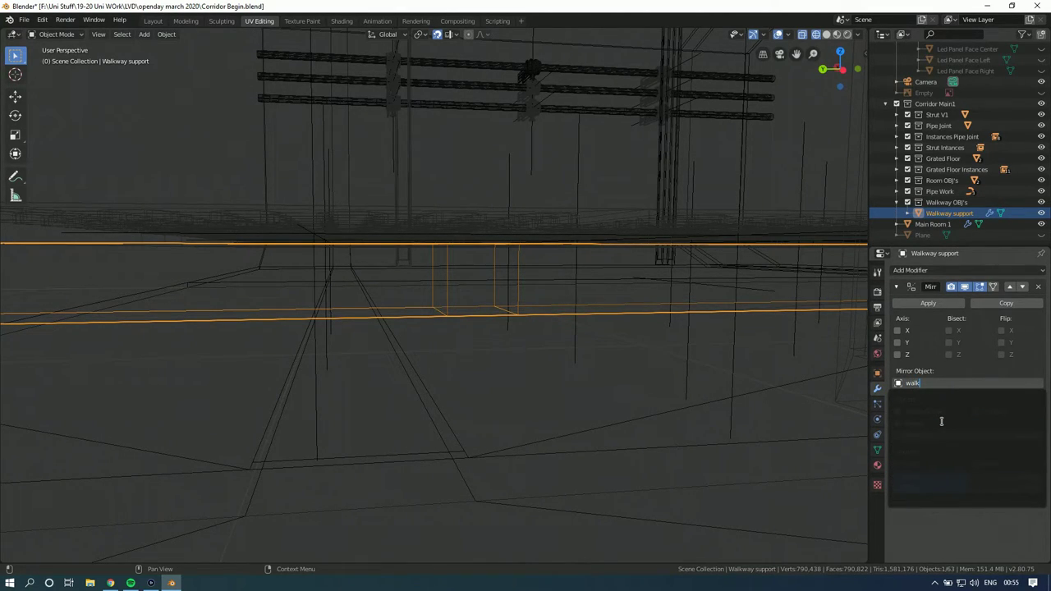
pyautogui.press('Escape')
# Step: Set the Mirror modifier's mirror object to Empty and enable mirroring on the X axis
pyautogui.click(952, 383)
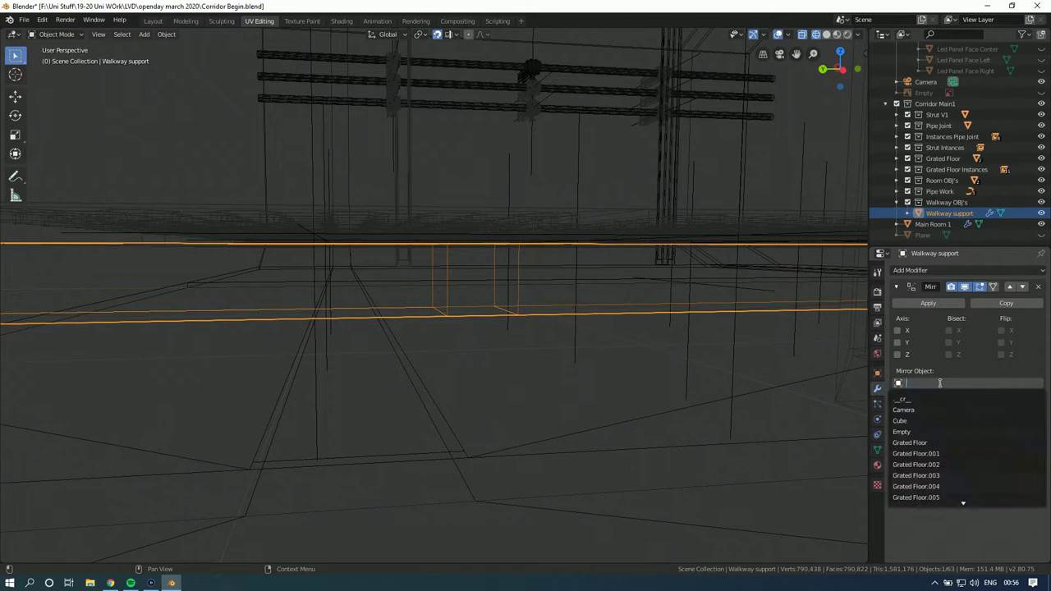
pyautogui.click(913, 431)
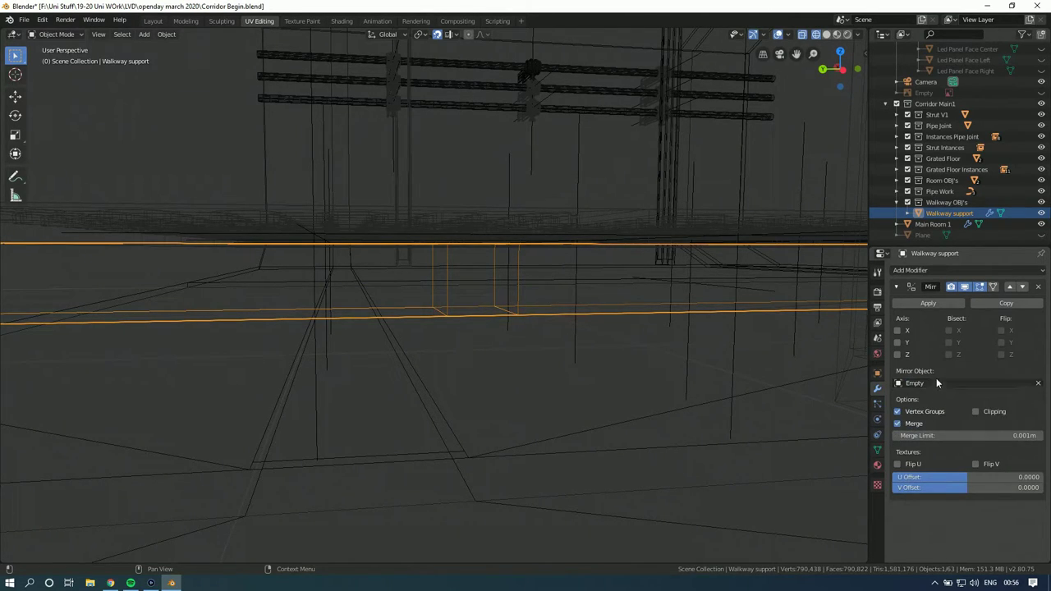
pyautogui.click(897, 330)
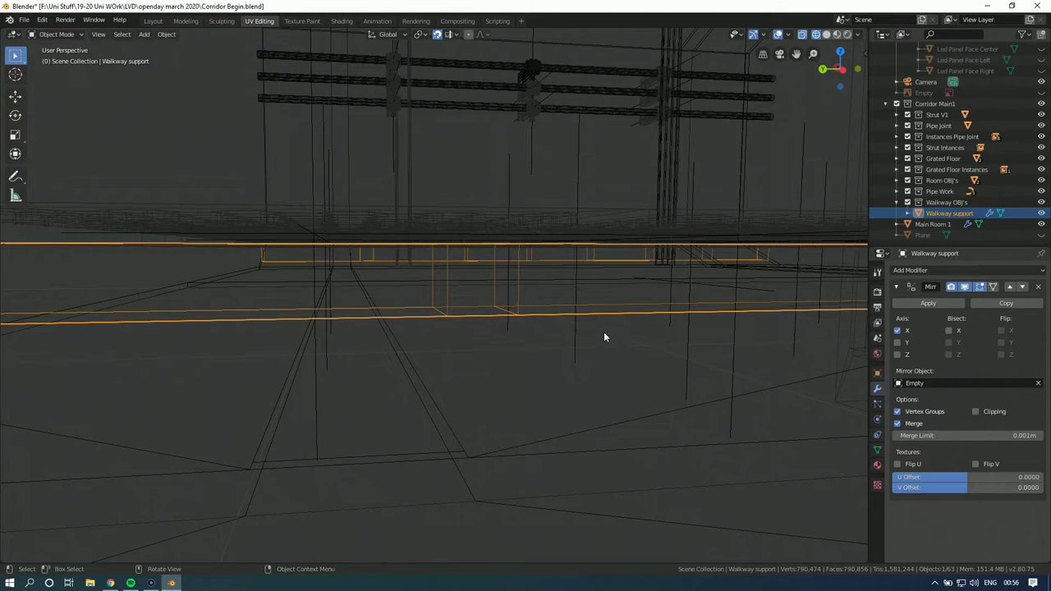
pyautogui.moveTo(574, 321); pyautogui.dragTo(520, 301, button='middle')
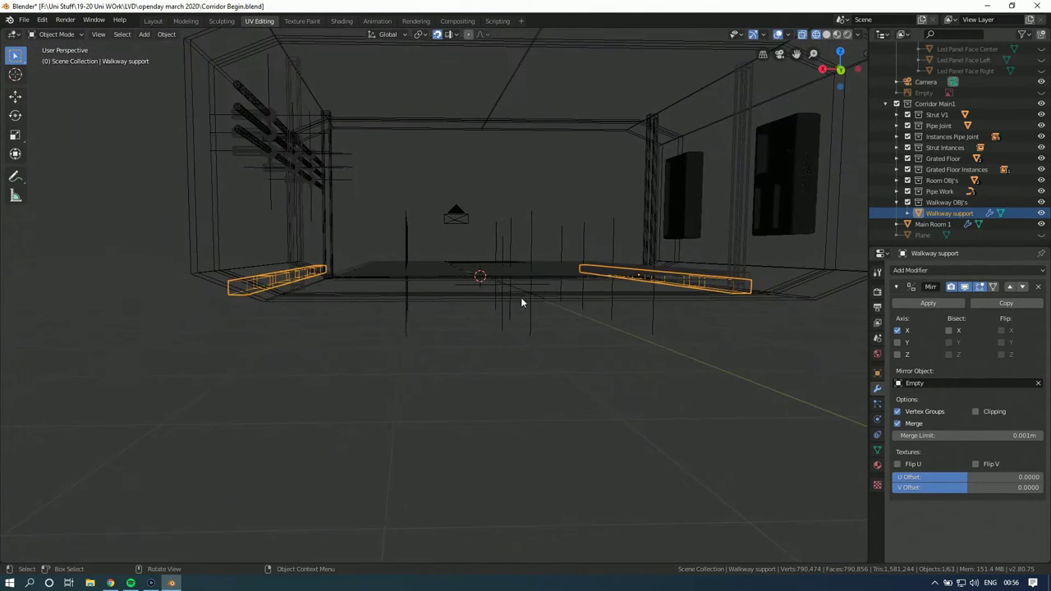
# Step: Change the Mirror modifier's mirror object to Cube and check the mirrored beam's position
pyautogui.click(952, 382)
pyautogui.click(926, 417)
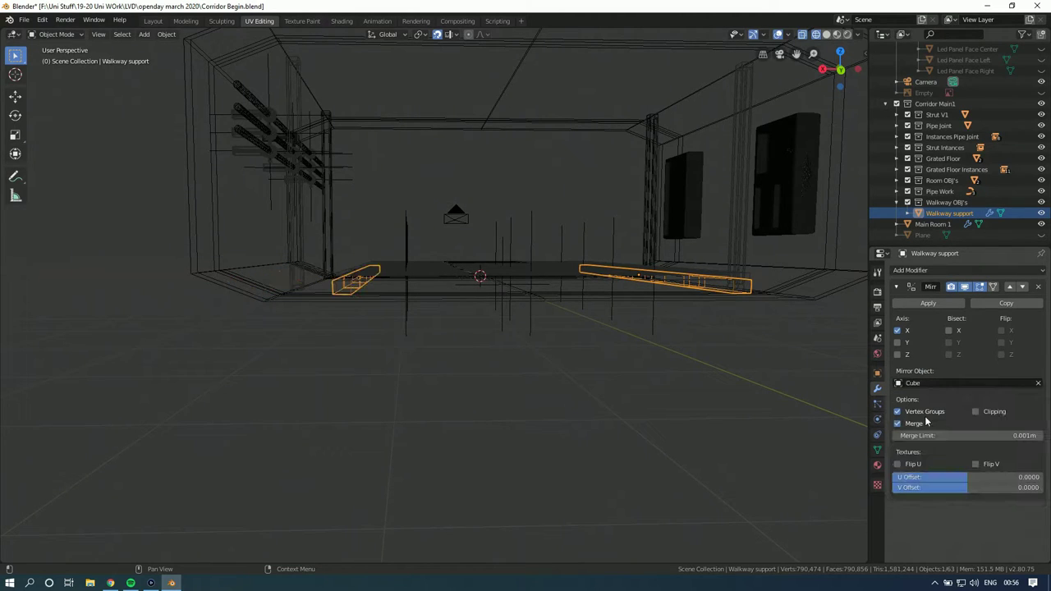
pyautogui.moveTo(657, 336); pyautogui.dragTo(628, 338, button='middle')
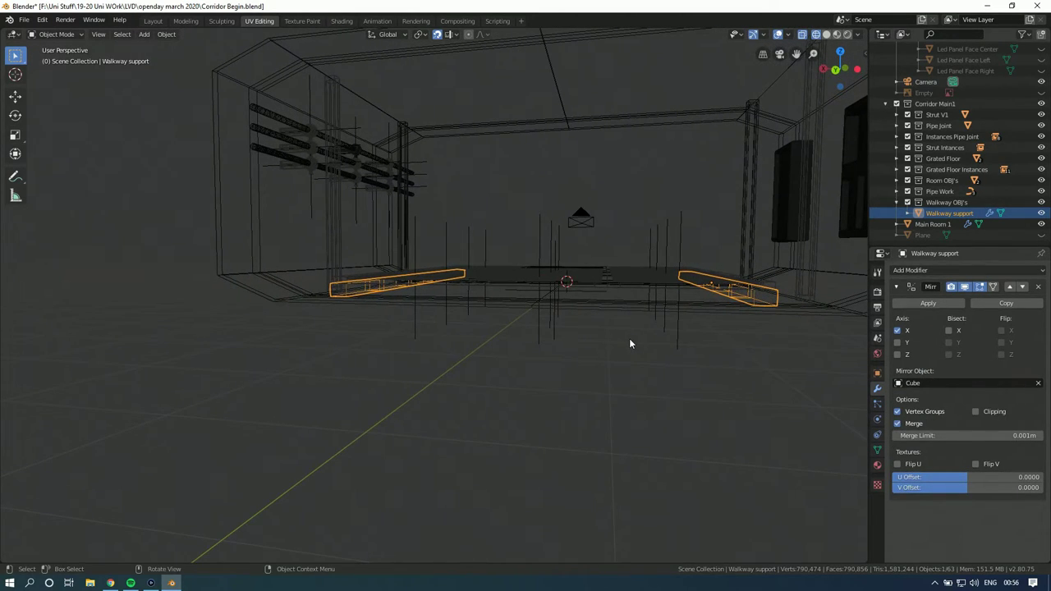
# Step: Change the Mirror modifier's mirror object to Main Room 1
pyautogui.click(928, 382)
pyautogui.scroll(-8, 951, 422)
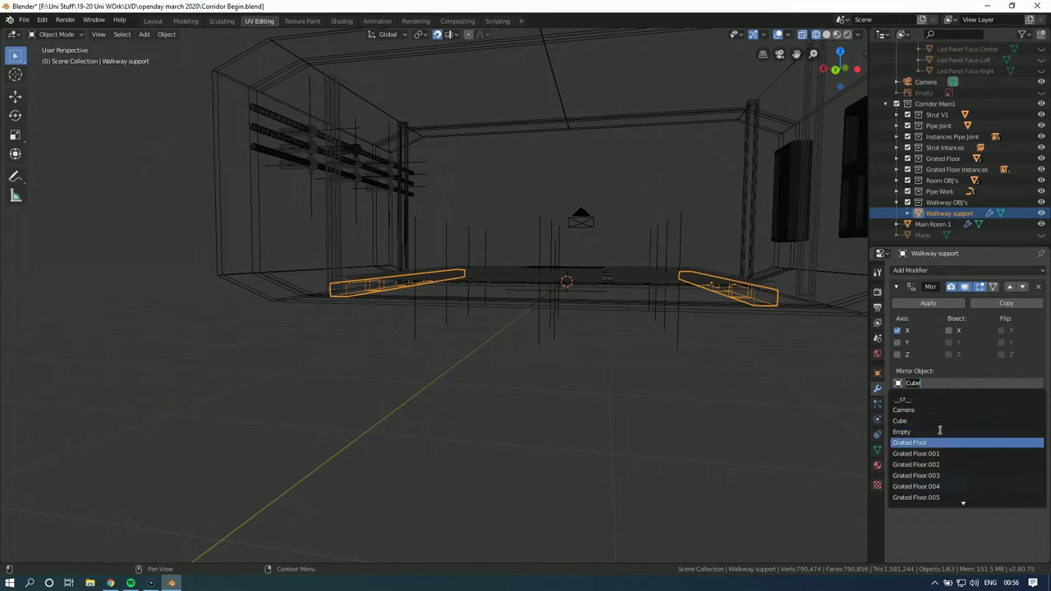
pyautogui.write('m')
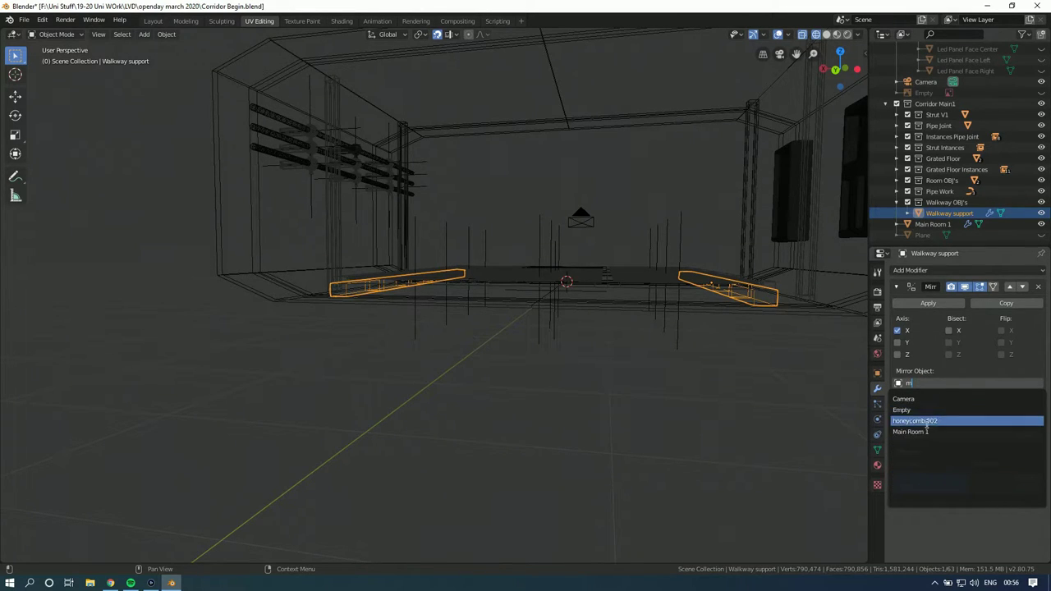
pyautogui.click(935, 431)
# Step: Extrude the small wall-side face between the support beam's loop cuts outward, away from the grated floor
pyautogui.moveTo(632, 336); pyautogui.dragTo(528, 343, button='middle')
pyautogui.scroll(5, 493, 340)
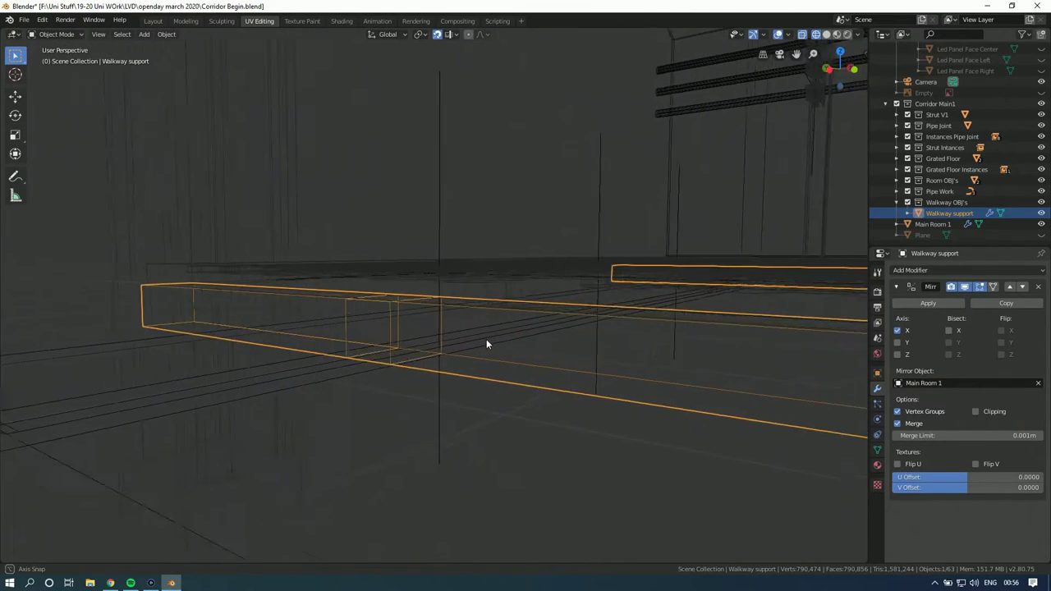
pyautogui.press('Tab')
pyautogui.scroll(4, 492, 336)
pyautogui.scroll(1, 501, 335)
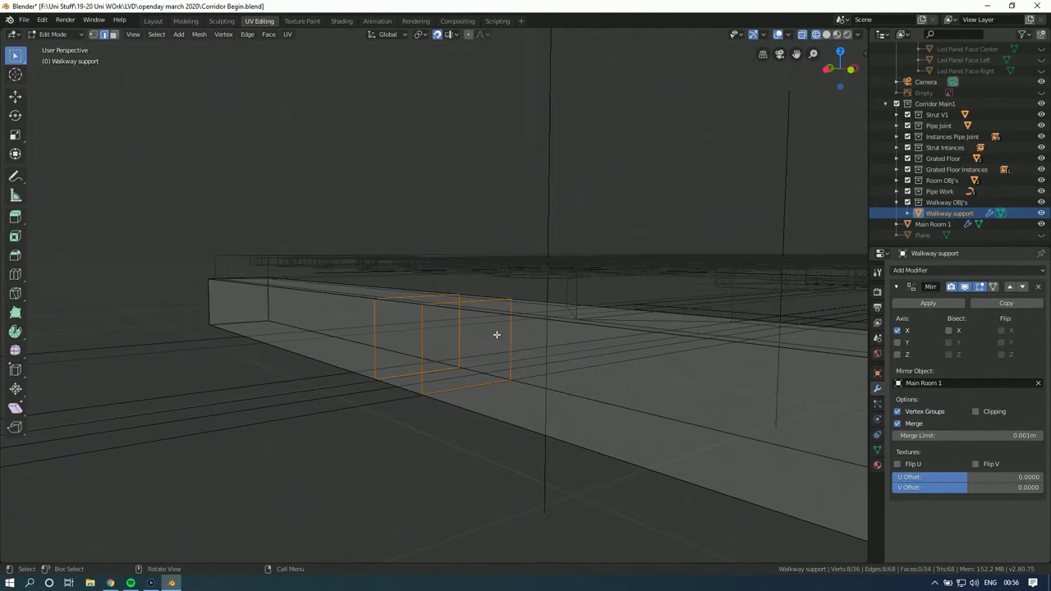
pyautogui.click(113, 33)
pyautogui.click(395, 350)
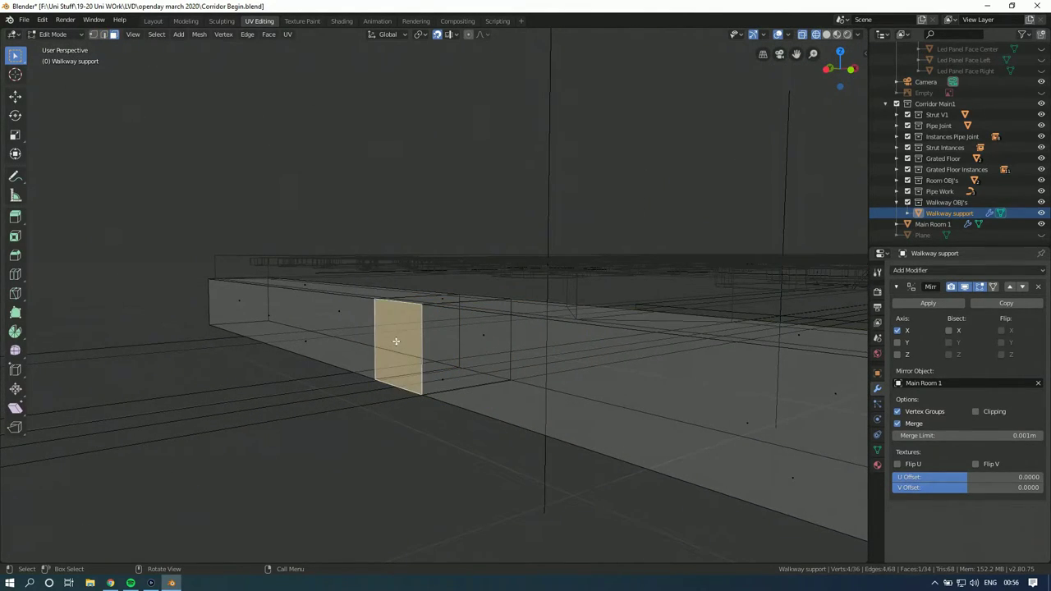
pyautogui.click(850, 69)
pyautogui.keyDown('shift'); pyautogui.moveTo(394, 258); pyautogui.dragTo(497, 255, button='middle'); pyautogui.keyUp('shift')
pyautogui.scroll(2, 427, 255)
pyautogui.keyDown('shift'); pyautogui.moveTo(363, 255); pyautogui.dragTo(515, 265, button='middle'); pyautogui.keyUp('shift')
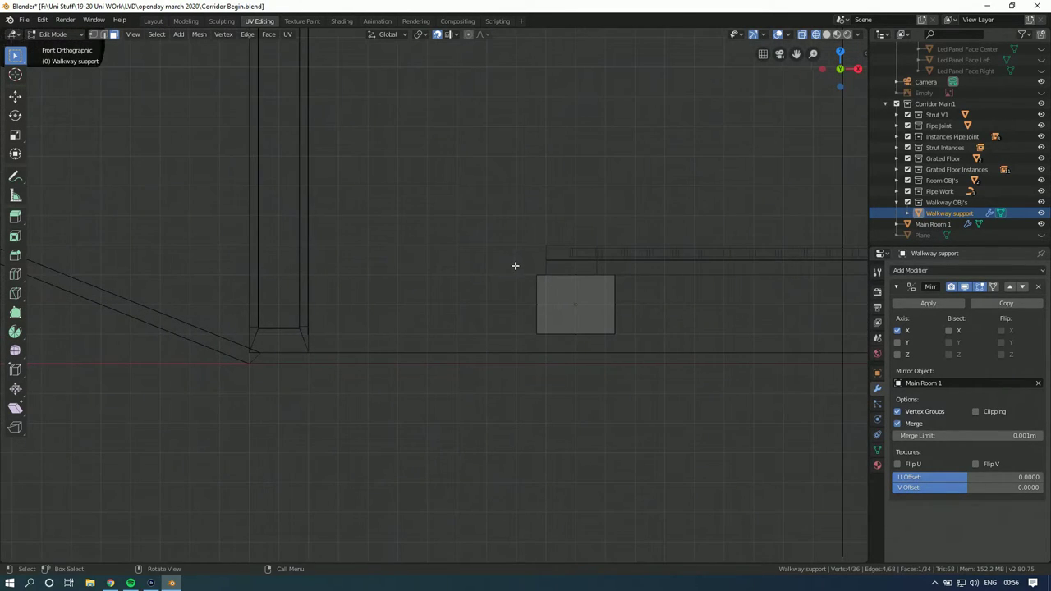
pyautogui.click(14, 216)
pyautogui.moveTo(473, 304); pyautogui.dragTo(413, 303)
# Step: Extrude the new side block's top face upward by 0.1 m and then by another 0.05 m
pyautogui.moveTo(413, 303); pyautogui.dragTo(434, 284, button='middle')
pyautogui.click(460, 358)
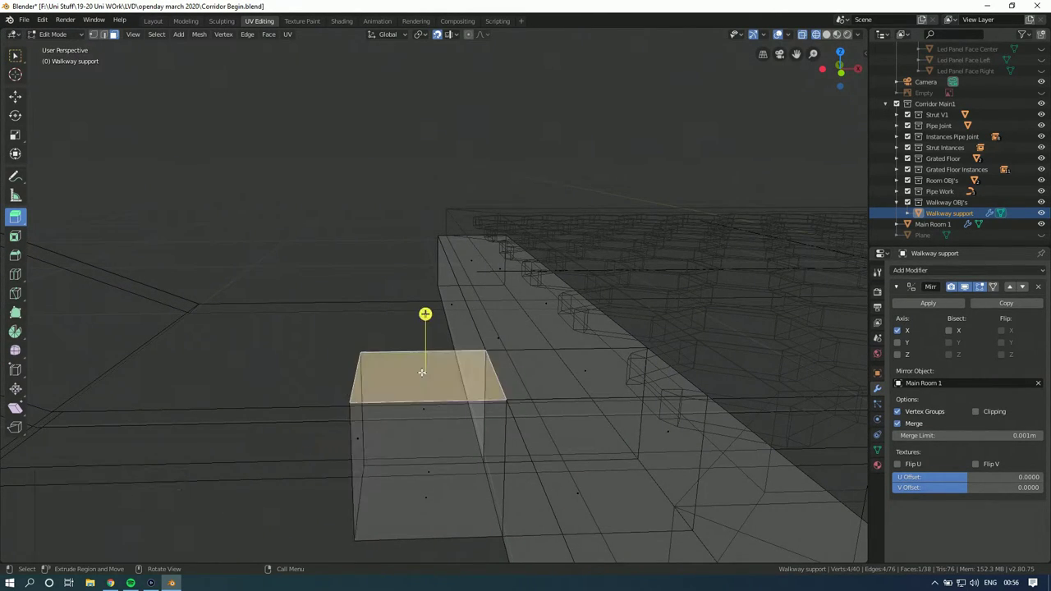
pyautogui.click(840, 74)
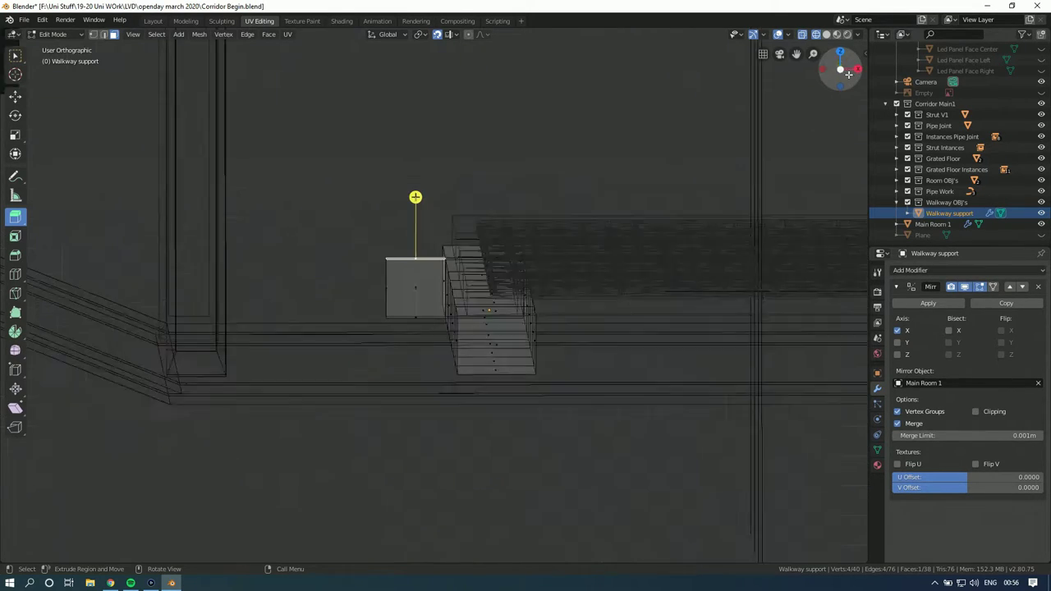
pyautogui.moveTo(412, 187); pyautogui.dragTo(413, 156)
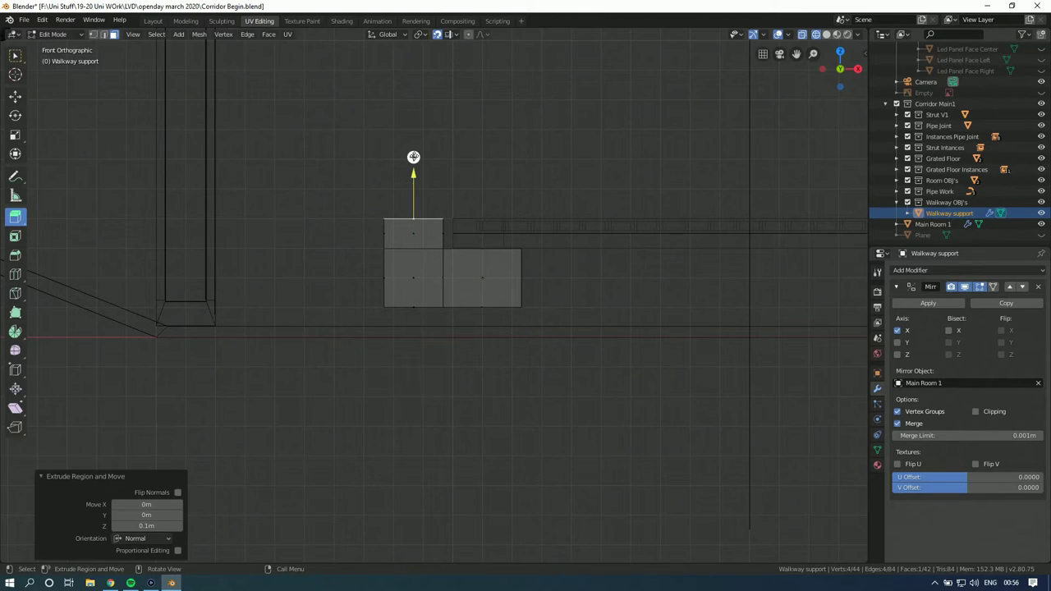
pyautogui.scroll(3, 455, 164)
pyautogui.moveTo(398, 202); pyautogui.dragTo(402, 479)
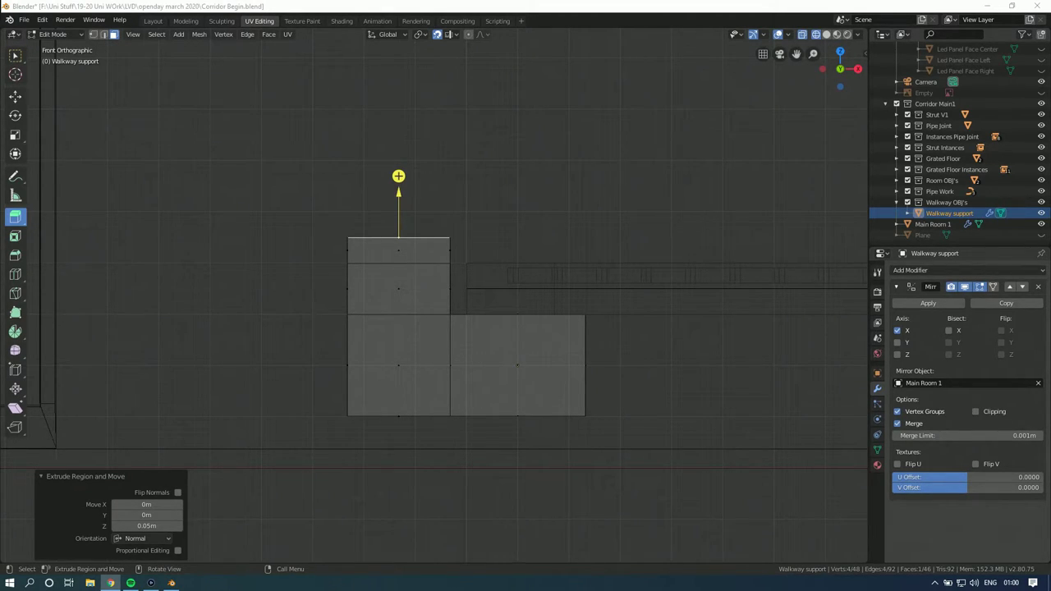
# Step: In front view, move the raised block's floor-side top edge 0.03 m along X and -0.03 m along Z
pyautogui.moveTo(474, 194)
pyautogui.mouseDown(button='middle')
pyautogui.moveTo(440, 206)
pyautogui.moveTo(460, 201)
pyautogui.mouseUp(button='middle')
pyautogui.click(838, 65)
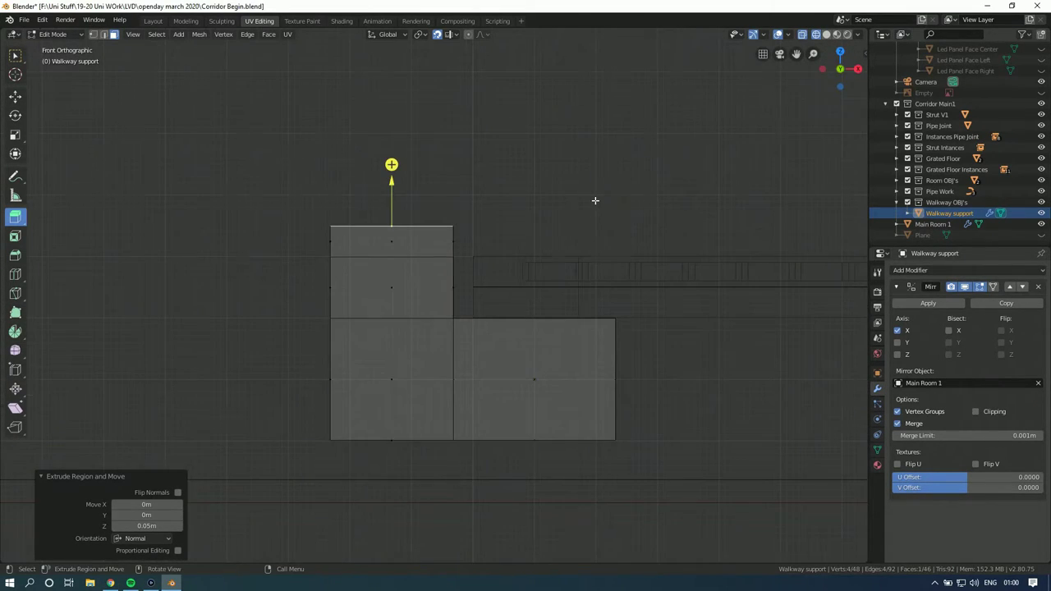
pyautogui.scroll(-6, 688, 198)
pyautogui.keyDown('shift'); pyautogui.moveTo(688, 198); pyautogui.dragTo(475, 198, button='middle'); pyautogui.keyUp('shift')
pyautogui.keyDown('shift'); pyautogui.moveTo(328, 210); pyautogui.dragTo(574, 204, button='middle'); pyautogui.keyUp('shift')
pyautogui.scroll(7, 537, 261)
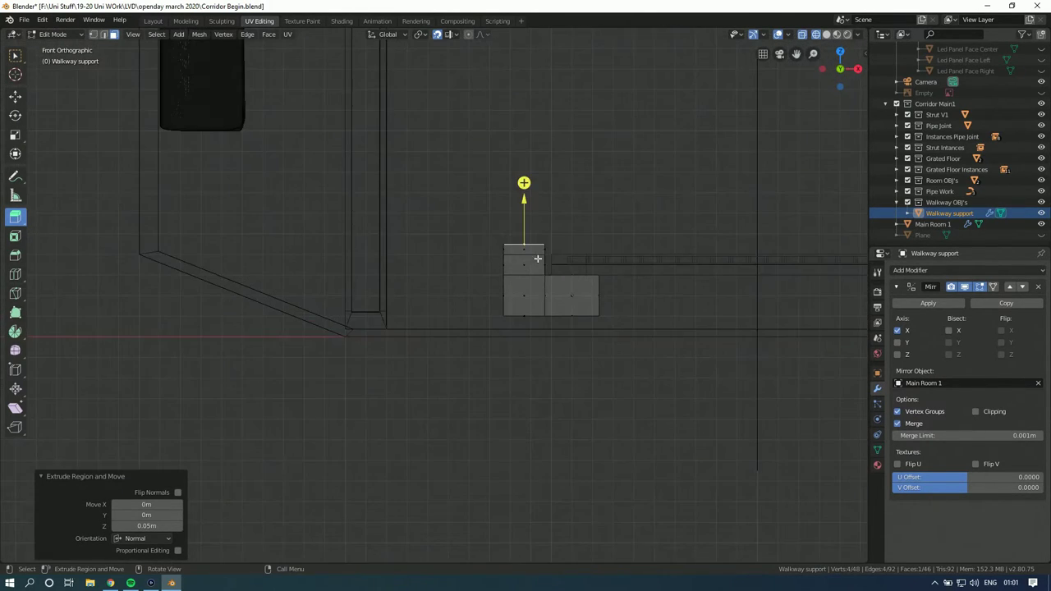
pyautogui.scroll(6, 484, 246)
pyautogui.press('w')
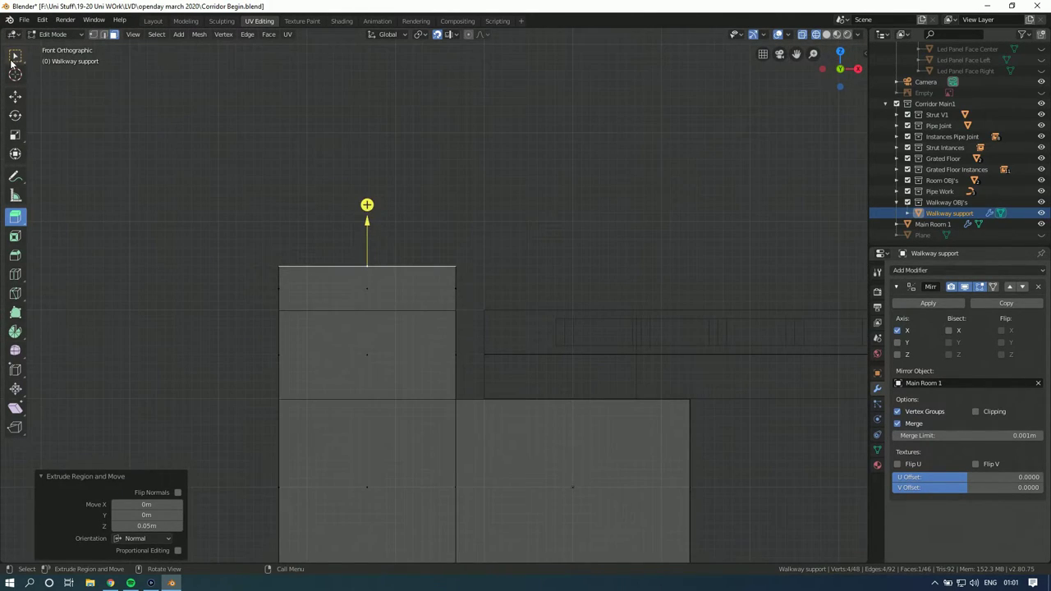
pyautogui.keyDown('shift'); pyautogui.moveTo(452, 192); pyautogui.dragTo(389, 195, button='middle'); pyautogui.keyUp('shift')
pyautogui.click(103, 35)
pyautogui.click(439, 223)
pyautogui.moveTo(453, 224); pyautogui.dragTo(370, 272)
pyautogui.moveTo(528, 172); pyautogui.dragTo(403, 211, button='middle')
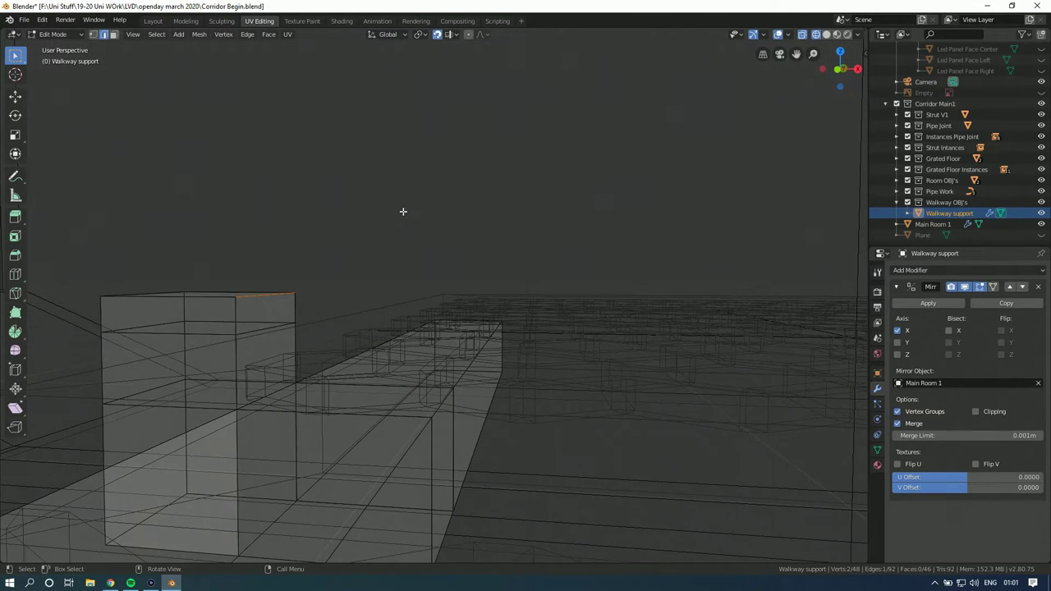
pyautogui.press('KP_1')
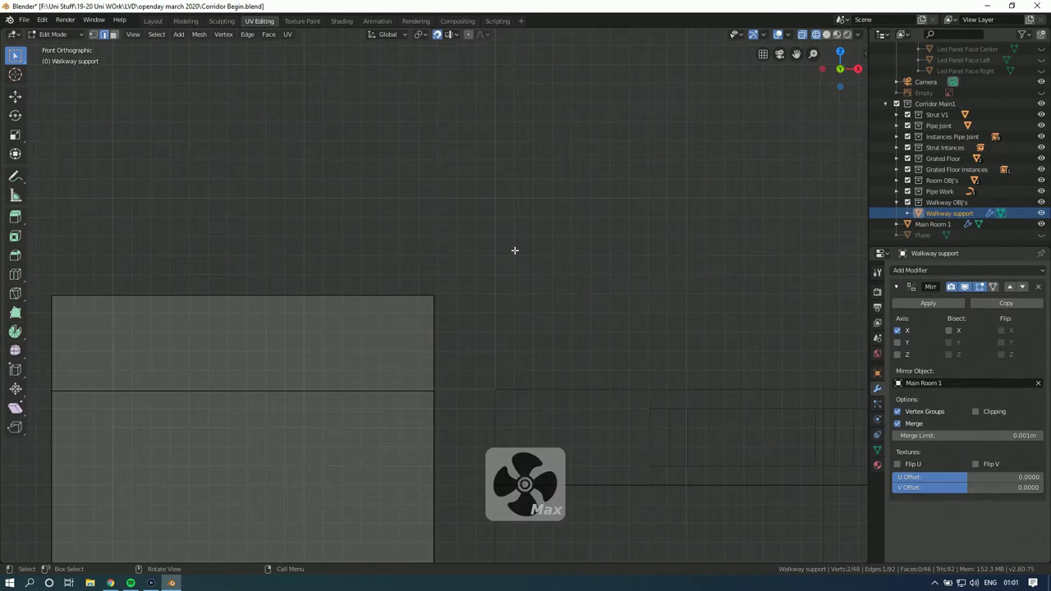
pyautogui.scroll(1, 514, 250)
pyautogui.keyDown('shift'); pyautogui.moveTo(505, 266); pyautogui.dragTo(485, 256, button='middle'); pyautogui.keyUp('shift')
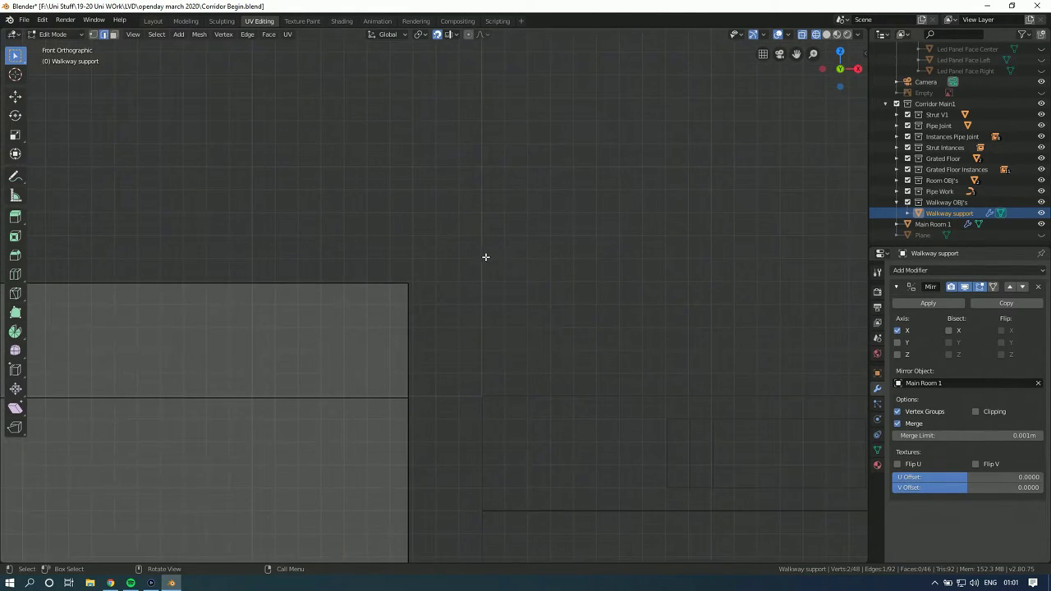
pyautogui.scroll(-3, 484, 256)
pyautogui.press('g')
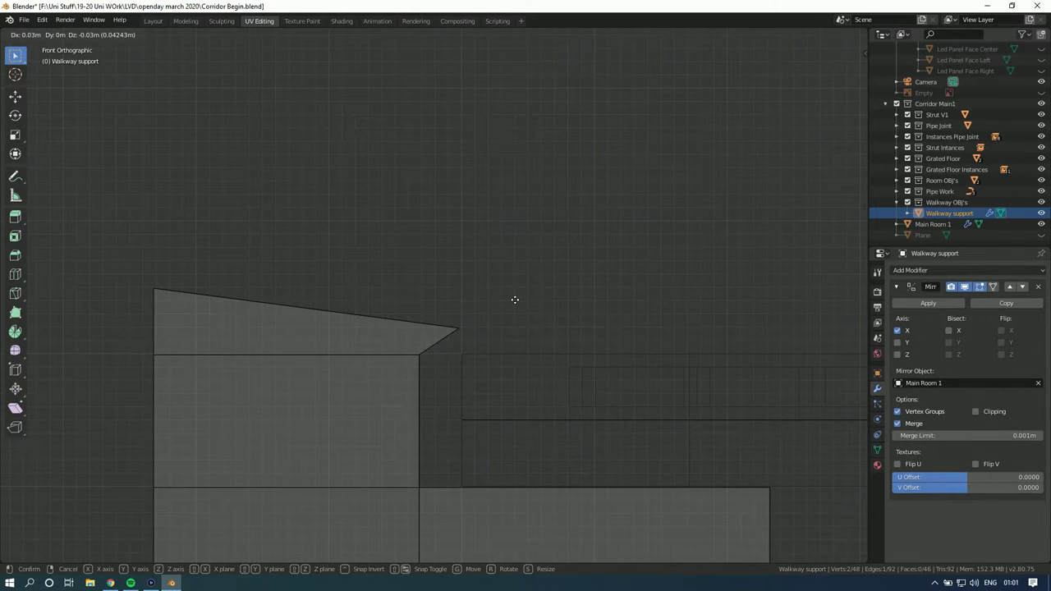
pyautogui.click(514, 299)
# Step: Move the raised block's wall-side top edge 0.06 m along X and -0.01 m along Z
pyautogui.moveTo(197, 264); pyautogui.dragTo(127, 295)
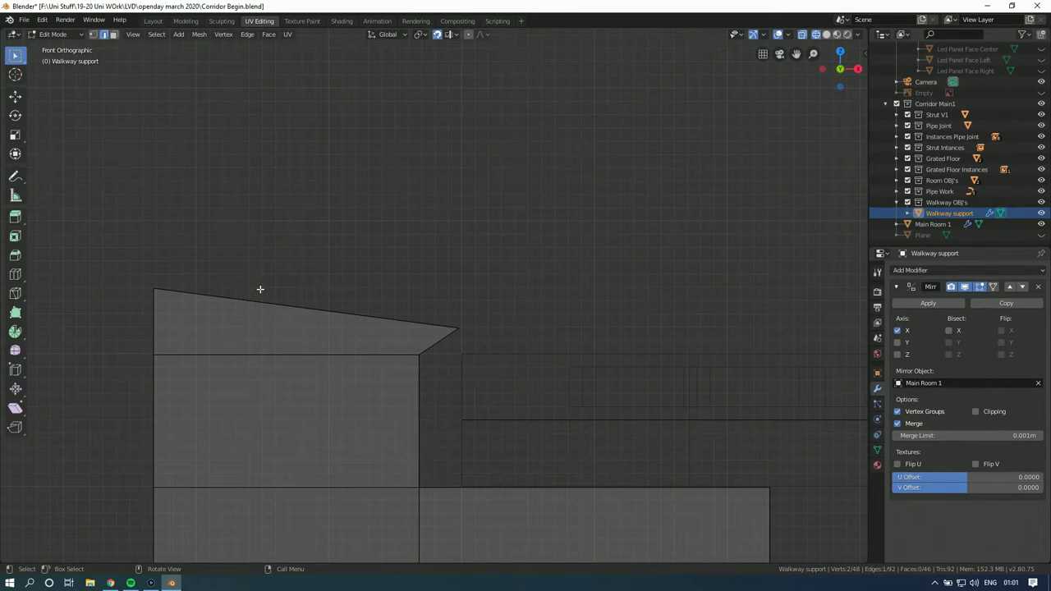
pyautogui.press('g')
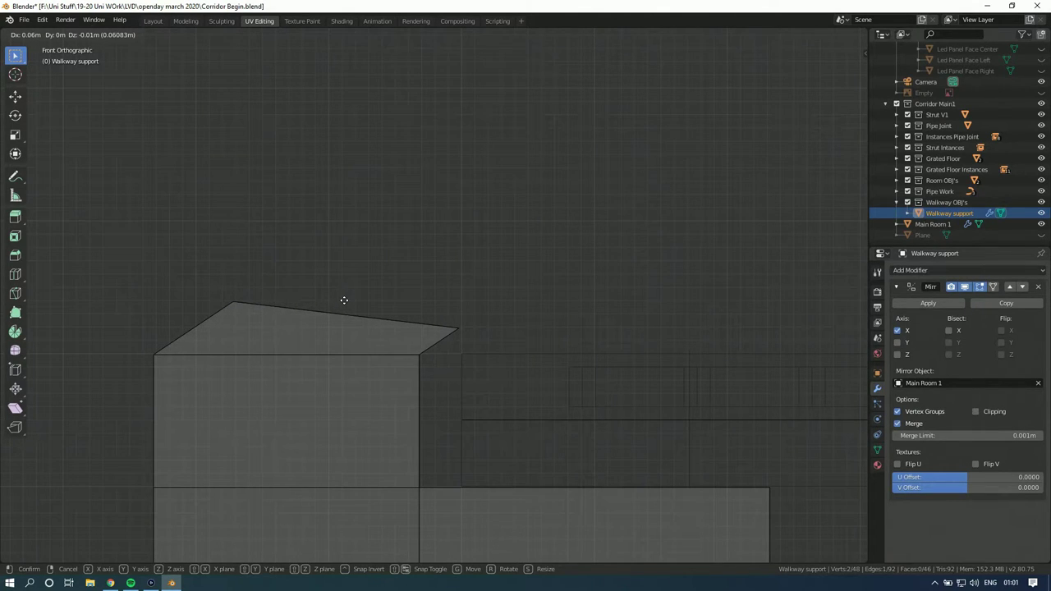
pyautogui.click(344, 301)
# Step: Extrude the block's slanted top face by 0.04 m along its normal
pyautogui.moveTo(358, 317); pyautogui.dragTo(355, 348, button='middle')
pyautogui.click(114, 34)
pyautogui.click(357, 314)
pyautogui.click(351, 317)
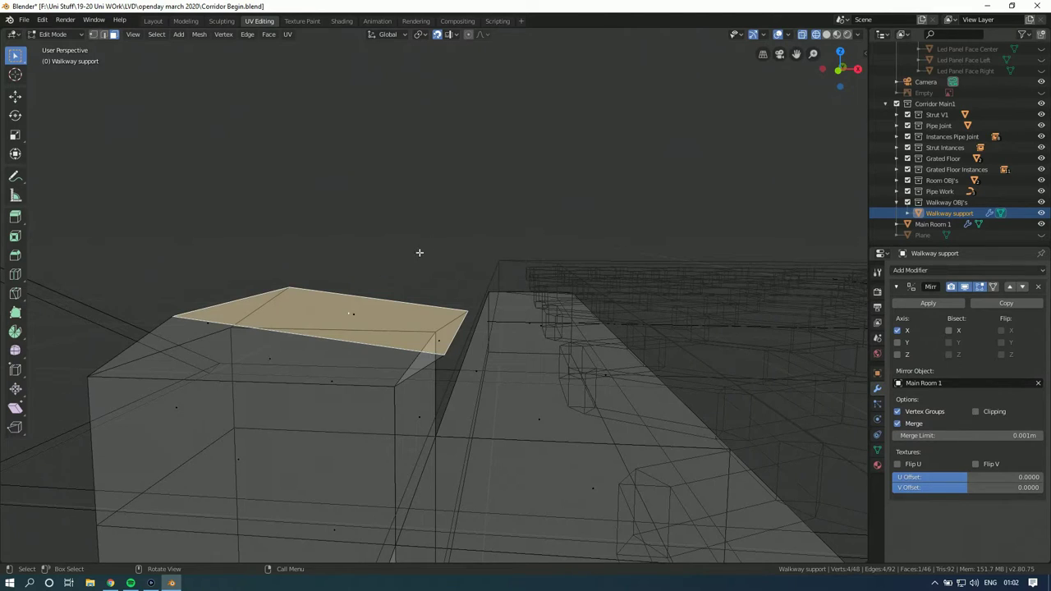
pyautogui.click(838, 71)
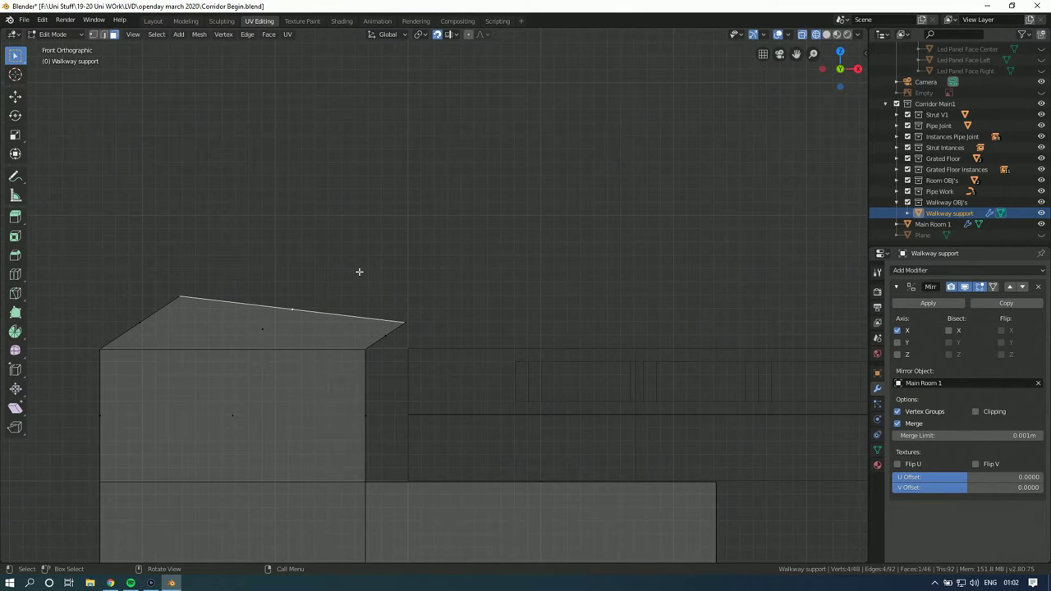
pyautogui.click(130, 583)
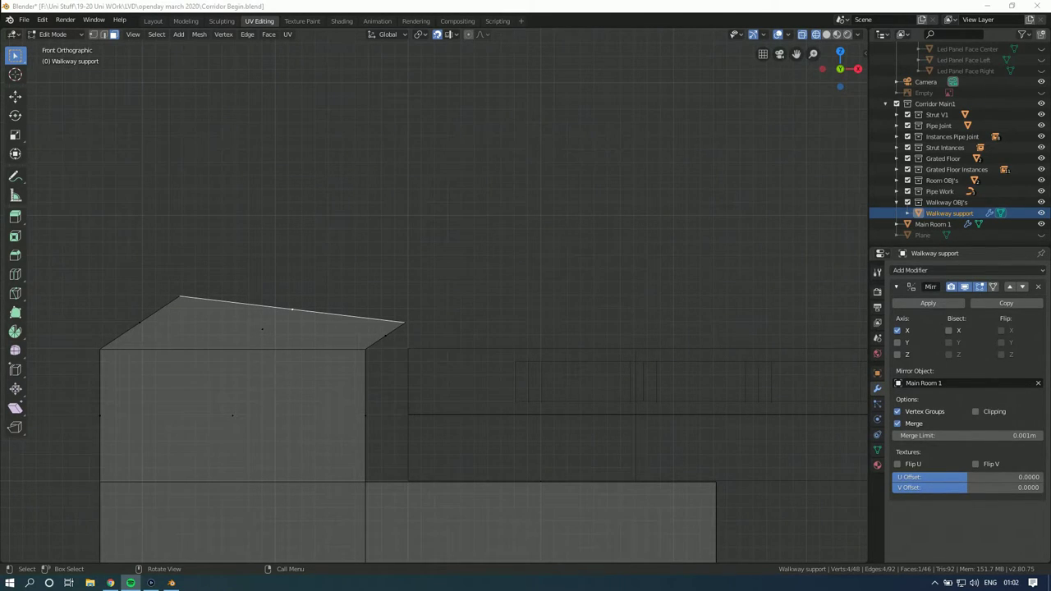
pyautogui.hotkey('alt', 'Tab')
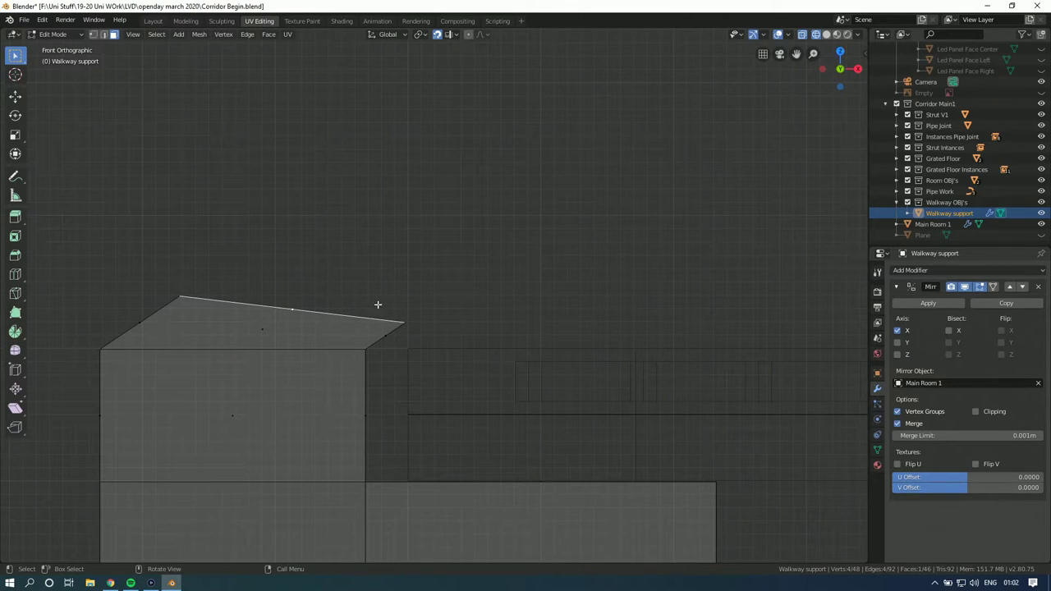
pyautogui.moveTo(357, 289); pyautogui.dragTo(403, 275, button='middle')
pyautogui.click(854, 69)
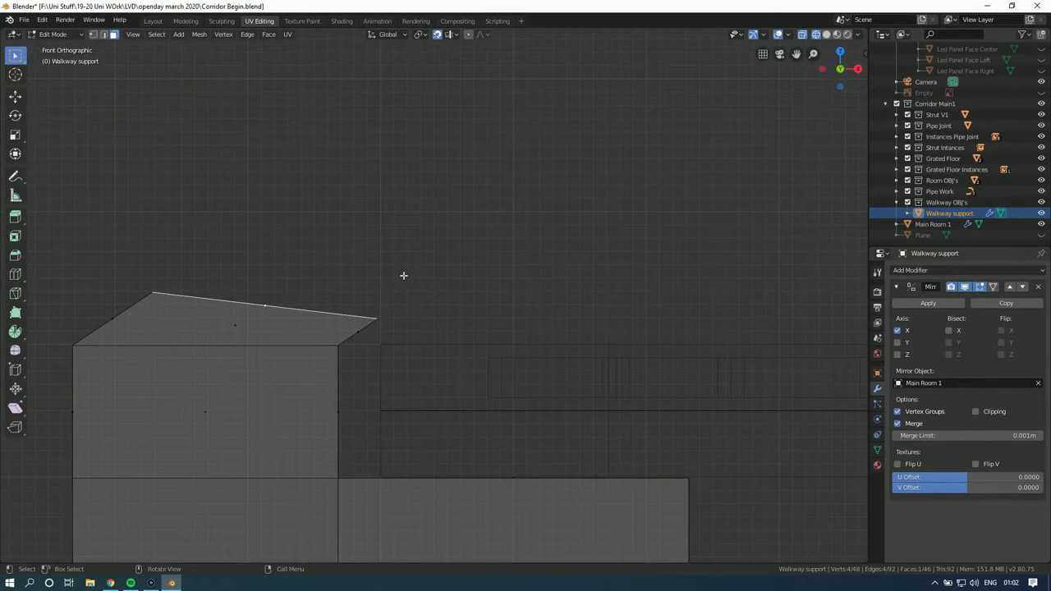
pyautogui.click(15, 216)
pyautogui.moveTo(273, 244); pyautogui.dragTo(291, 191)
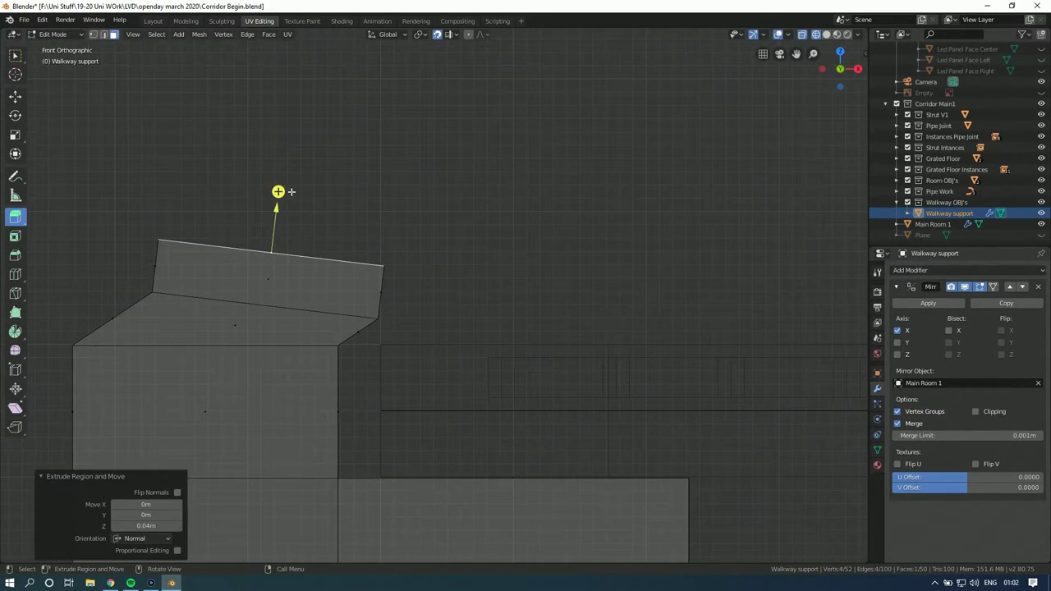
pyautogui.click(15, 55)
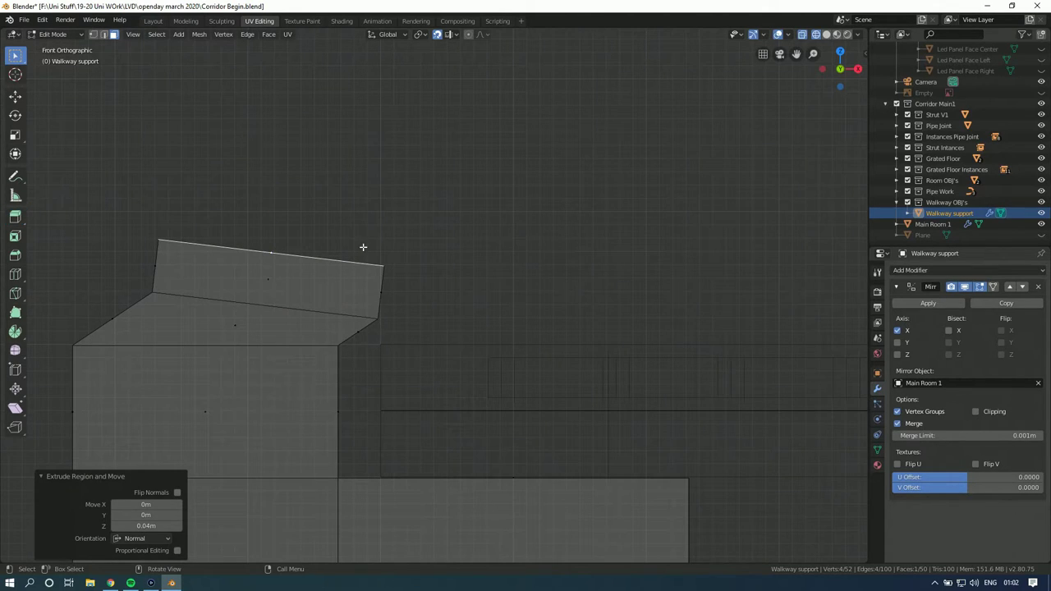
# Step: Move the extruded face's floor-side edge down and toward the grated floor
pyautogui.press('r')
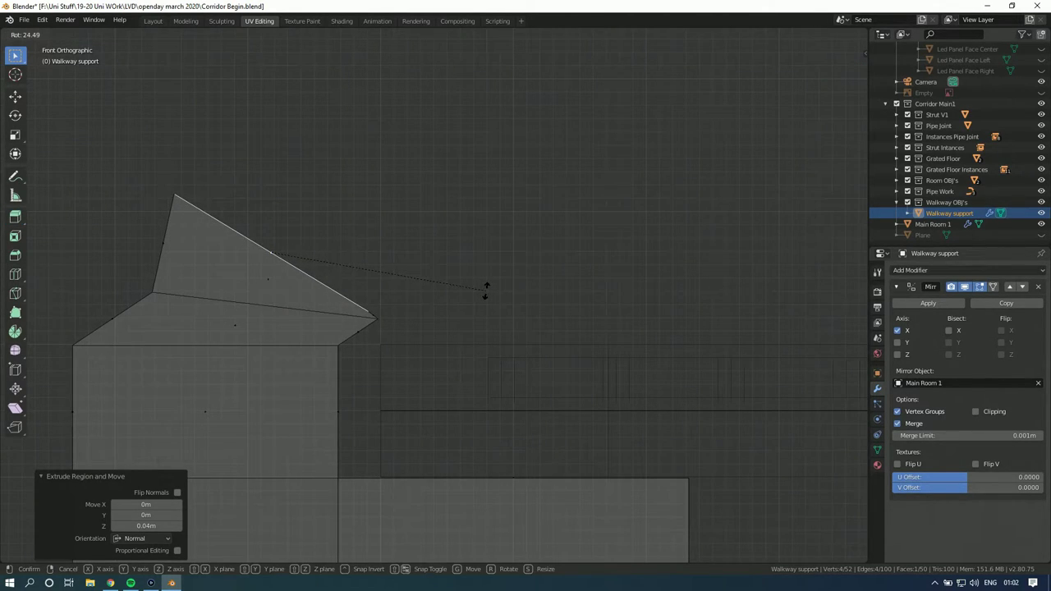
pyautogui.press('Escape')
pyautogui.press('2')
pyautogui.moveTo(429, 236); pyautogui.dragTo(380, 276)
pyautogui.press('g')
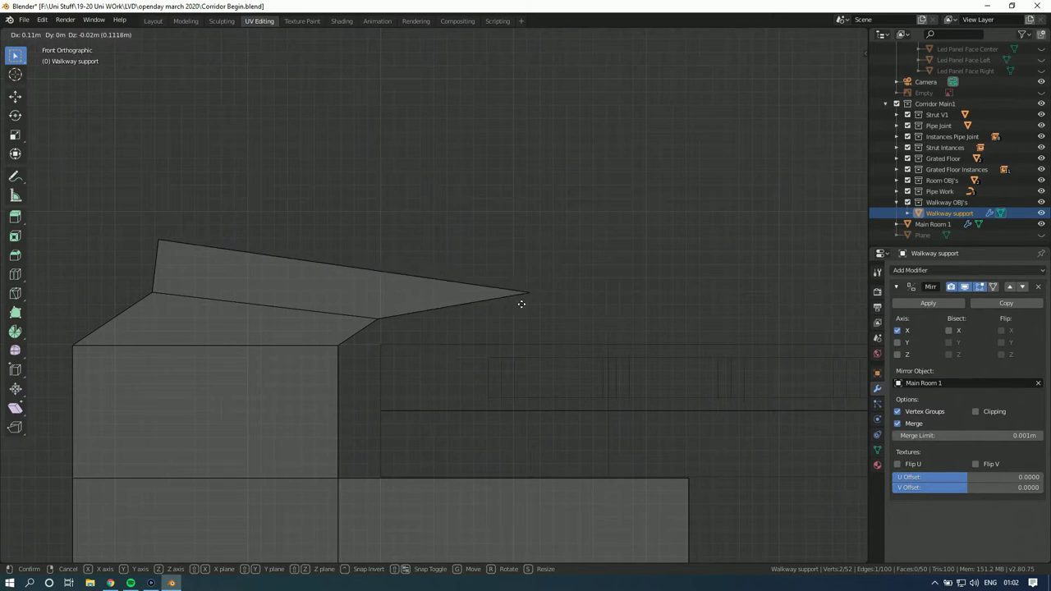
pyautogui.click(430, 344)
# Step: Move the extruded face's wall-side edge 0.27 m along X and -0.04 m along Z to form an overhanging arm
pyautogui.moveTo(181, 217); pyautogui.dragTo(140, 254)
pyautogui.press('g')
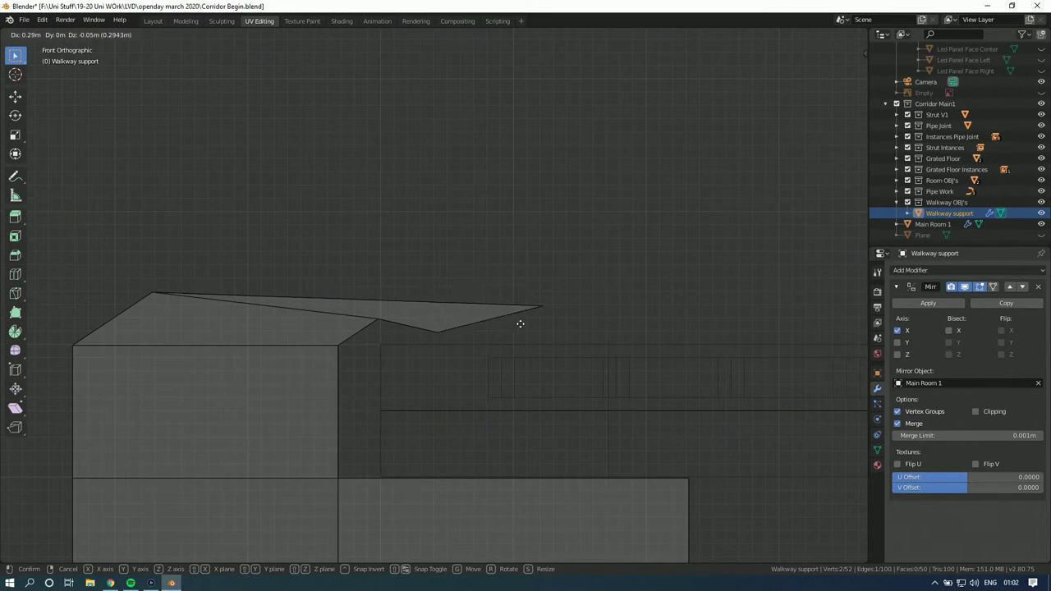
pyautogui.click(502, 307)
# Step: Set the transform orientation to Local and extrude the overhanging arm's angled end face by 0.01 m
pyautogui.keyDown('shift'); pyautogui.moveTo(502, 307); pyautogui.dragTo(416, 293, button='middle'); pyautogui.keyUp('shift')
pyautogui.scroll(1, 443, 308)
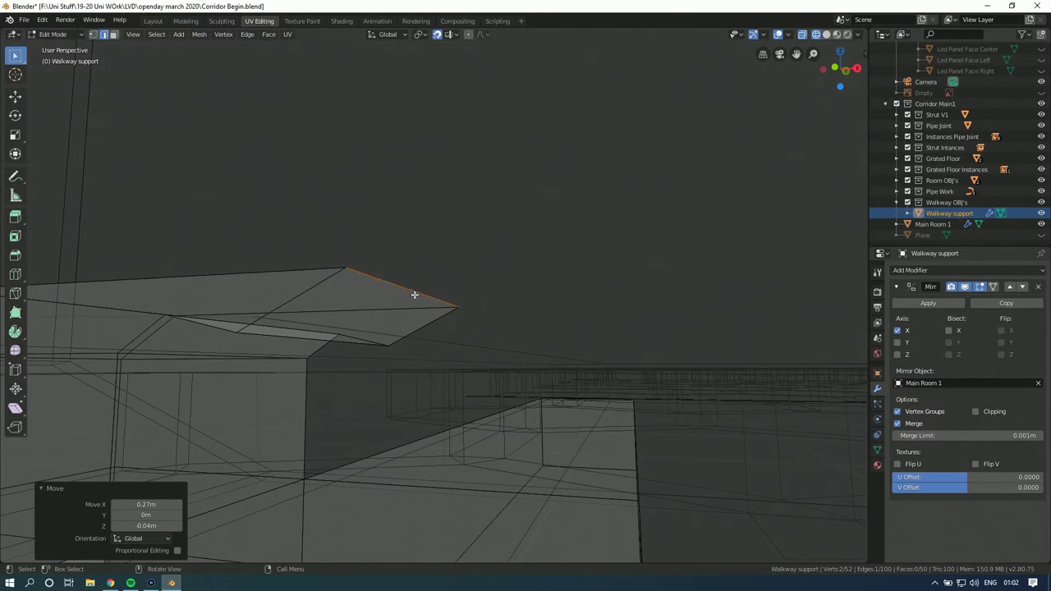
pyautogui.click(378, 314)
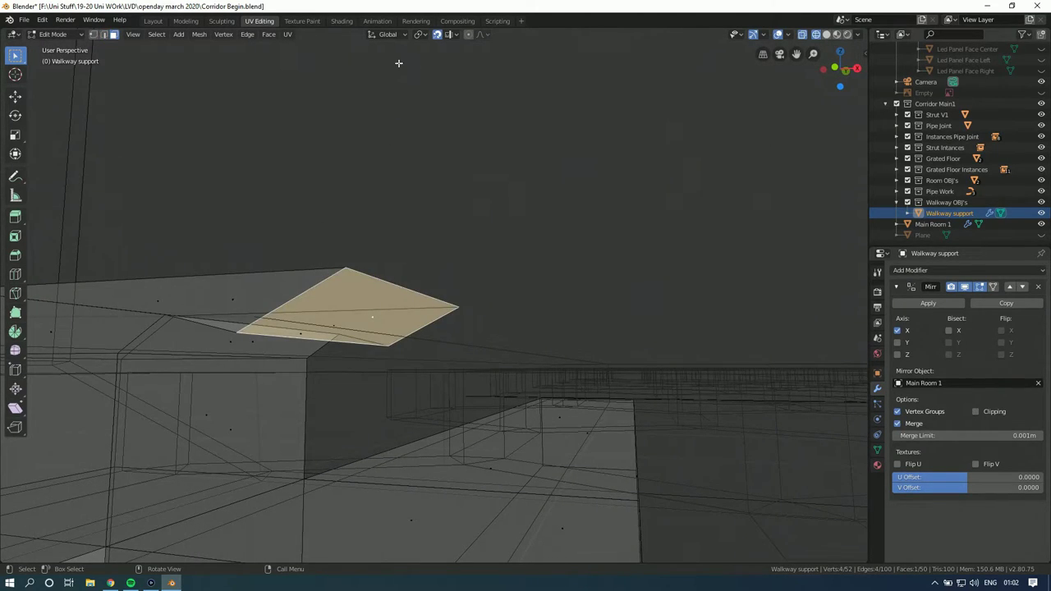
pyautogui.click(836, 73)
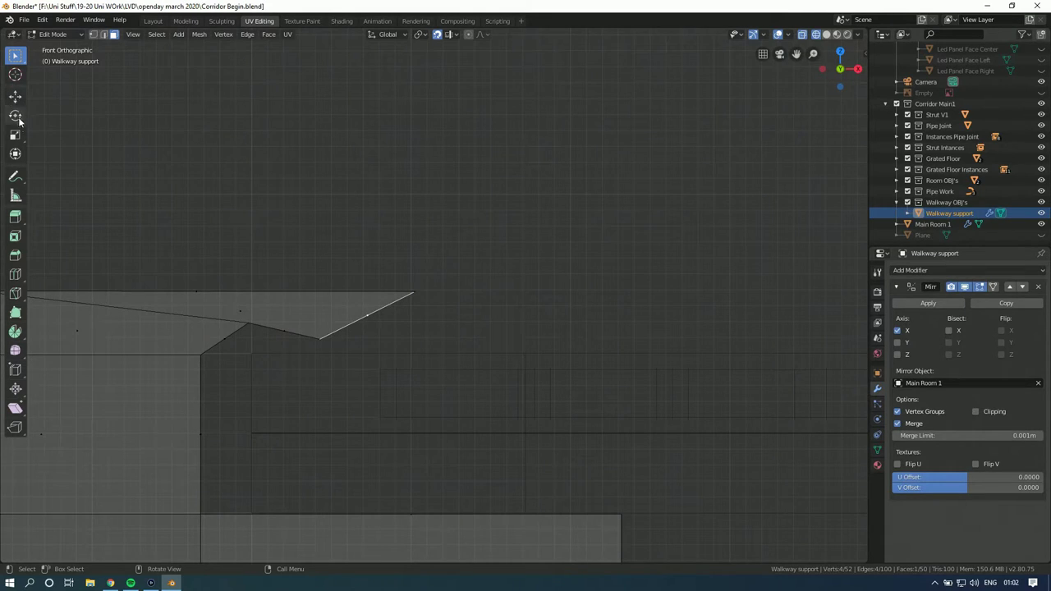
pyautogui.click(402, 34)
pyautogui.click(387, 79)
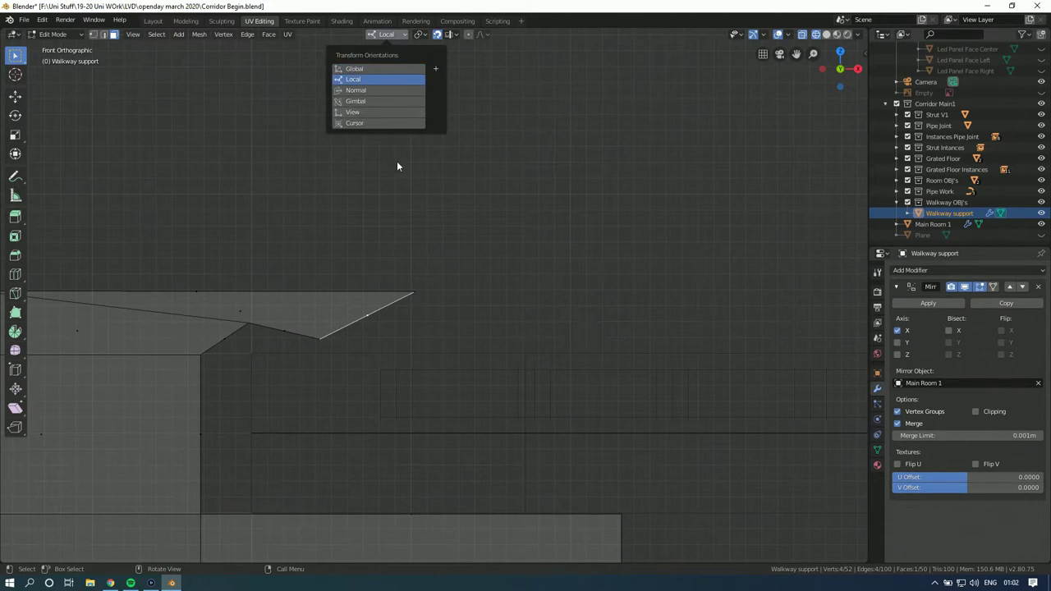
pyautogui.keyDown('shift'); pyautogui.moveTo(412, 182); pyautogui.dragTo(377, 132, button='middle'); pyautogui.keyUp('shift')
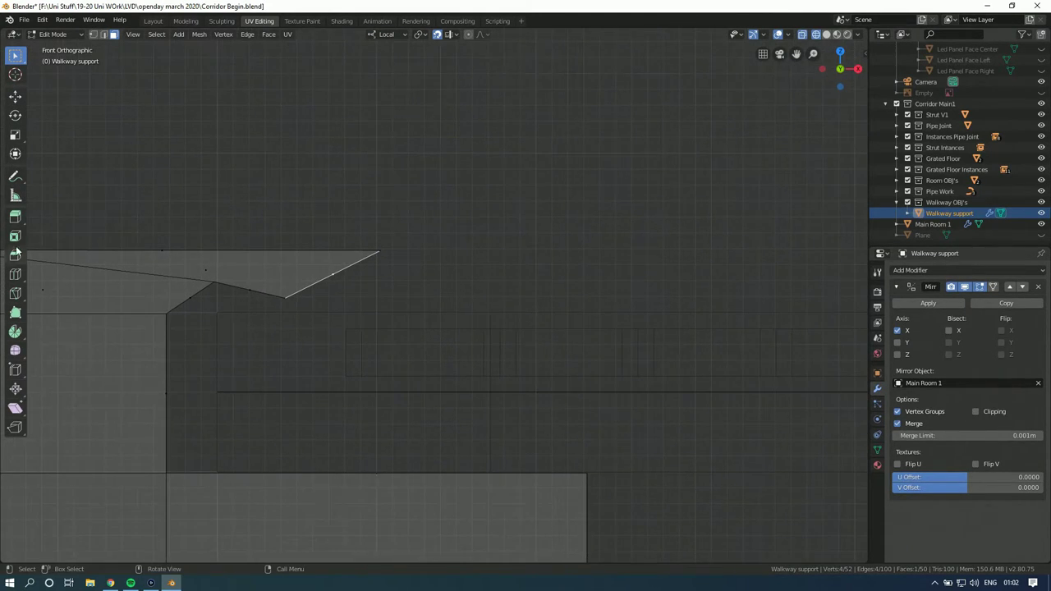
pyautogui.click(15, 216)
pyautogui.moveTo(359, 329); pyautogui.dragTo(367, 343)
pyautogui.click(15, 54)
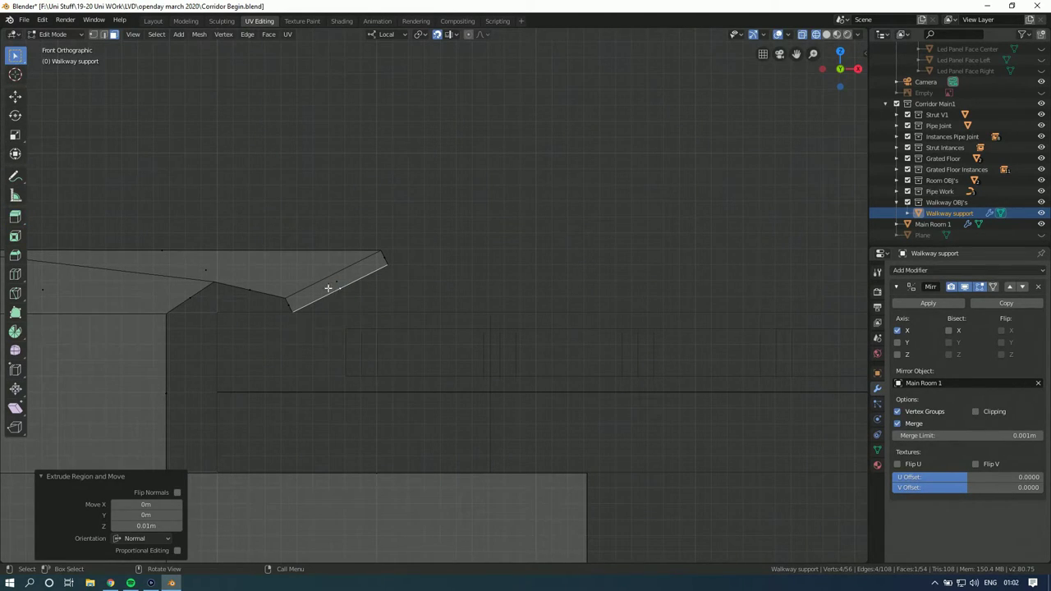
# Step: Move the overhanging arm tip's inner lower edge -0.005 m along X and 0.002 m along Z
pyautogui.click(104, 34)
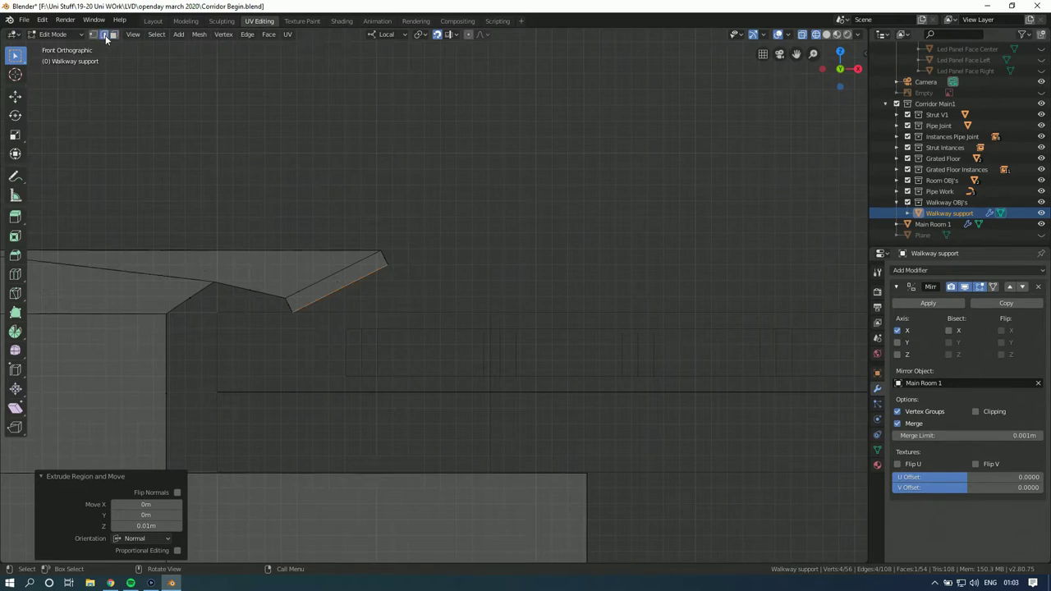
pyautogui.click(298, 302)
pyautogui.press('g')
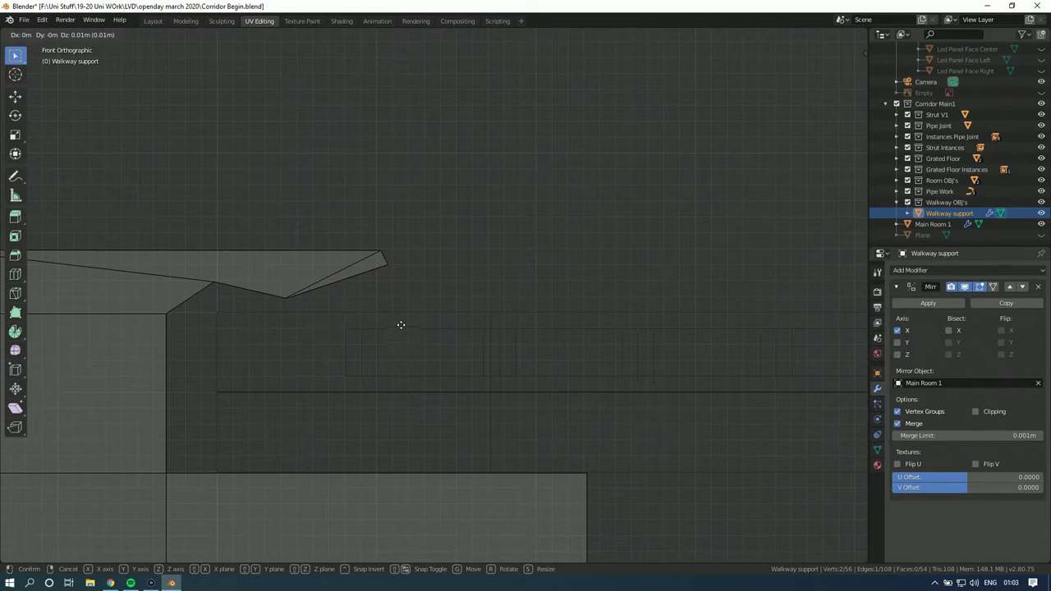
pyautogui.click(327, 410)
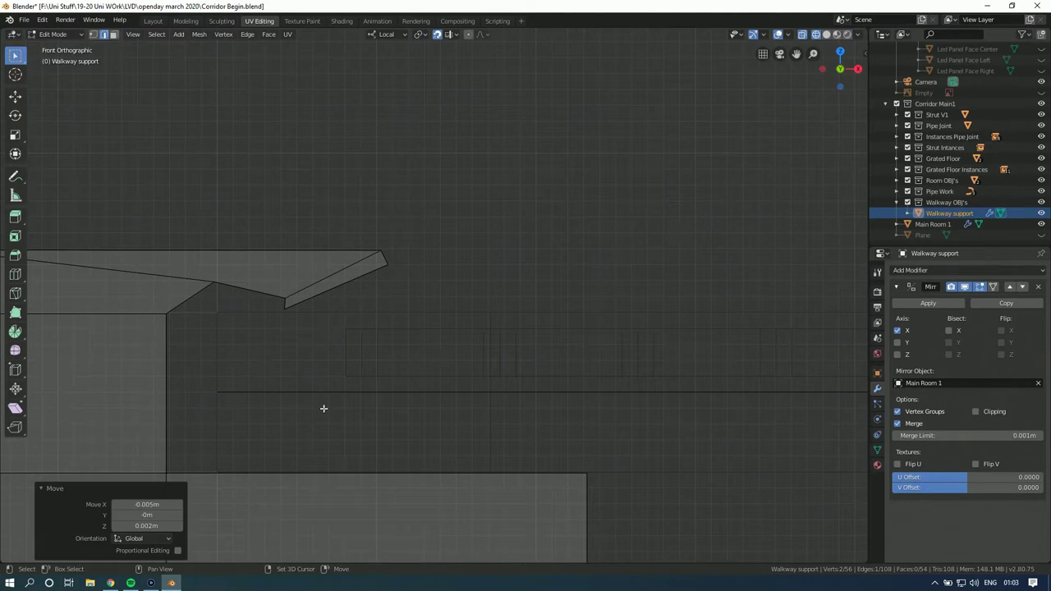
# Step: Move the arm tip's outer lower edge 0.023 m along X and -0.028 m along Z to level its underside
pyautogui.click(373, 276)
pyautogui.press('g')
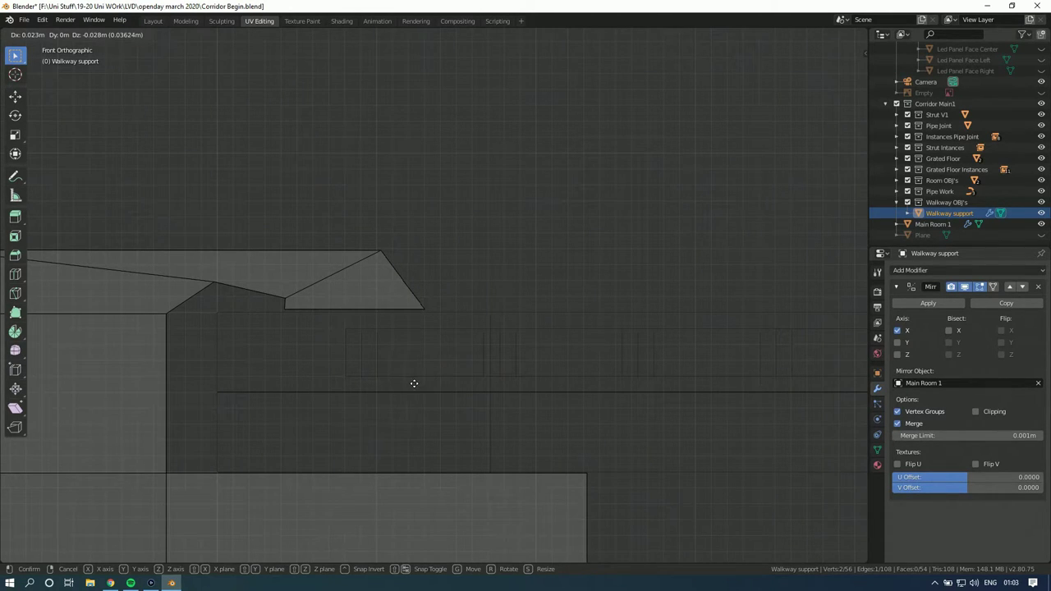
pyautogui.click(414, 384)
# Step: Set the viewport to solid shading and reopen the Walkway support mesh for editing in the front view
pyautogui.moveTo(414, 383); pyautogui.dragTo(406, 309, button='middle')
pyautogui.press('Tab')
pyautogui.click(791, 67)
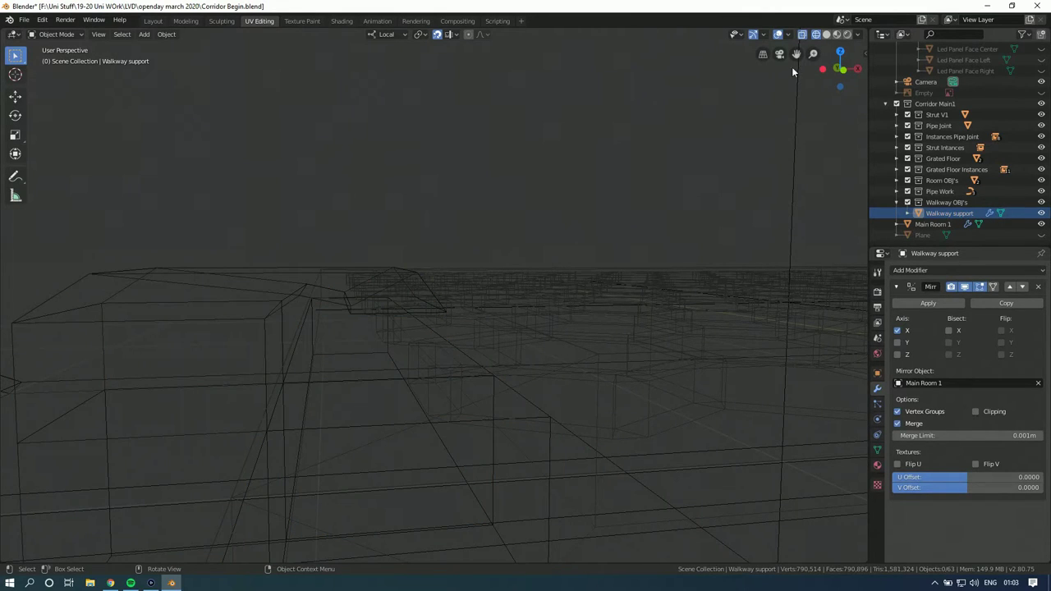
pyautogui.click(826, 33)
pyautogui.moveTo(451, 244); pyautogui.dragTo(549, 205, button='middle')
pyautogui.click(414, 285)
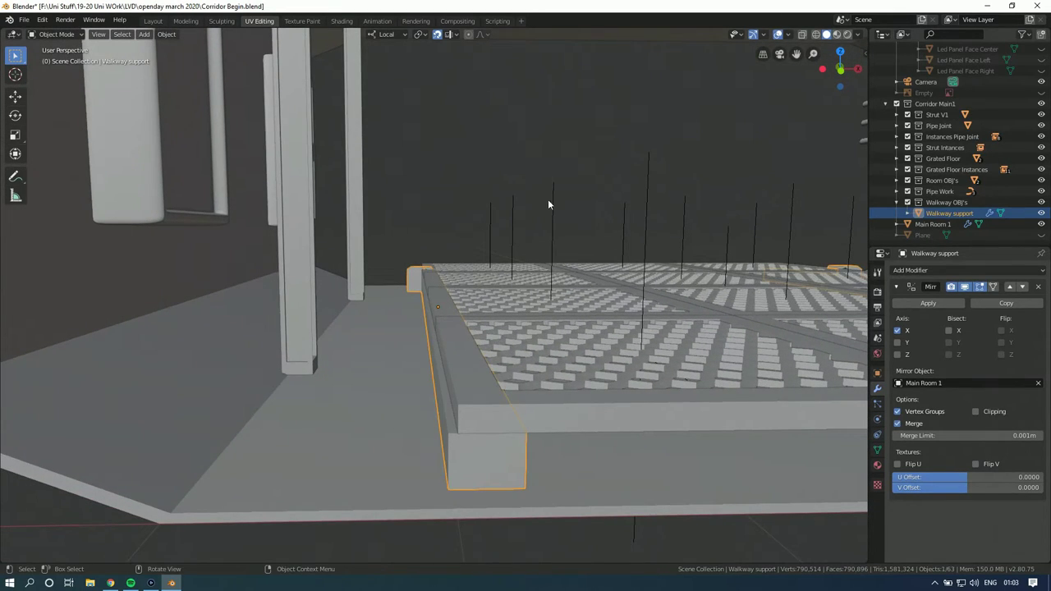
pyautogui.click(831, 68)
pyautogui.scroll(3, 484, 226)
pyautogui.press('Tab')
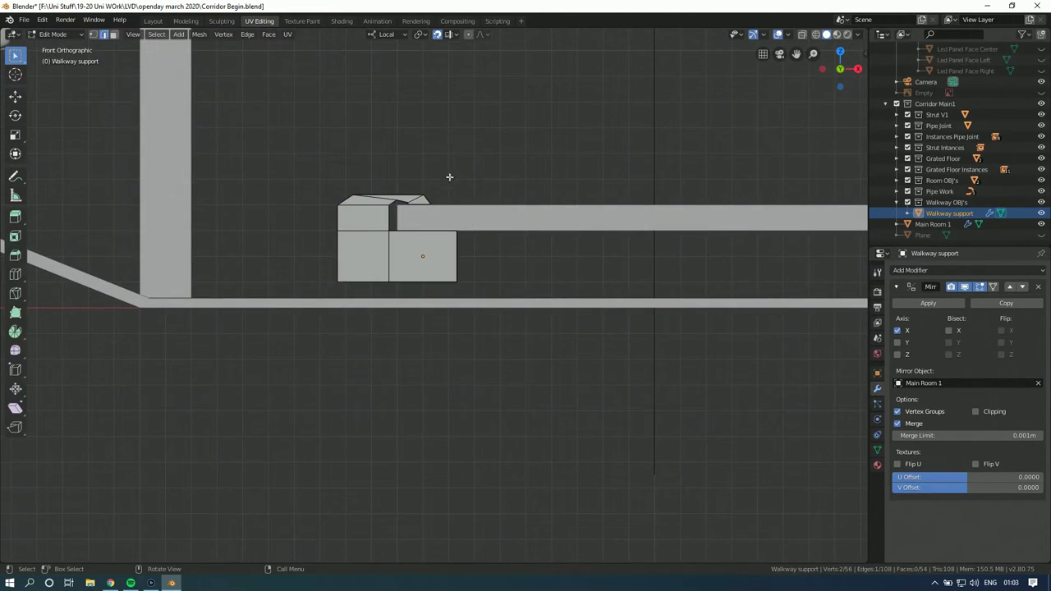
pyautogui.scroll(3, 493, 193)
# Step: Try to select the whole bracket from the front with X-ray off
pyautogui.moveTo(533, 179); pyautogui.dragTo(322, 263)
pyautogui.keyDown('shift'); pyautogui.moveTo(446, 230); pyautogui.dragTo(328, 376); pyautogui.keyUp('shift')
pyautogui.moveTo(444, 247); pyautogui.dragTo(506, 220, button='middle')
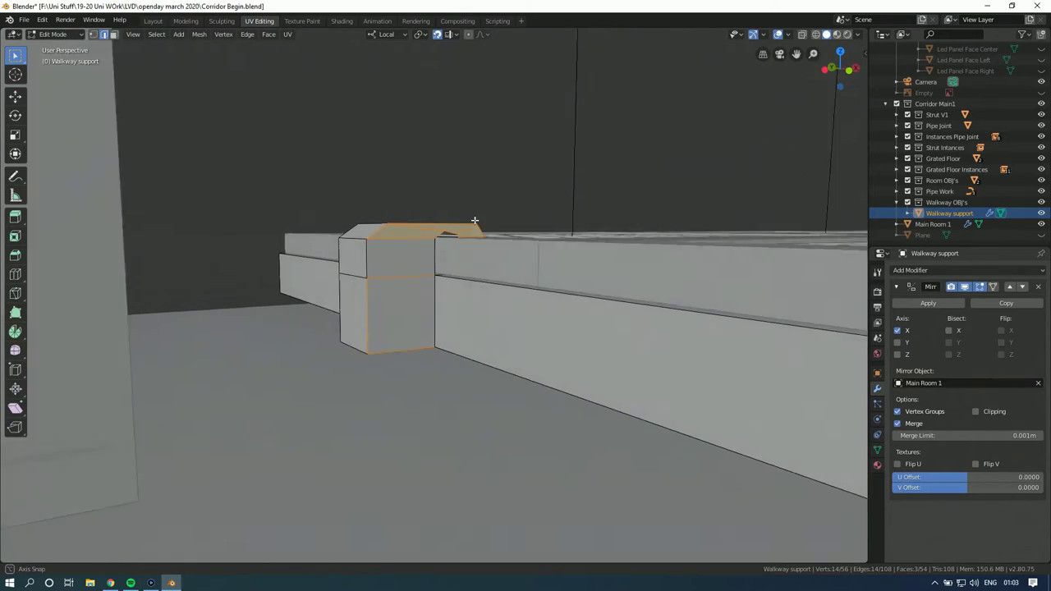
# Step: Turn on X-ray, select the whole bracket from the front view and duplicate it in place
pyautogui.hotkey('alt', 'z')
pyautogui.press('KP_1')
pyautogui.moveTo(536, 183); pyautogui.dragTo(342, 265)
pyautogui.keyDown('shift'); pyautogui.moveTo(458, 219); pyautogui.dragTo(327, 355); pyautogui.keyUp('shift')
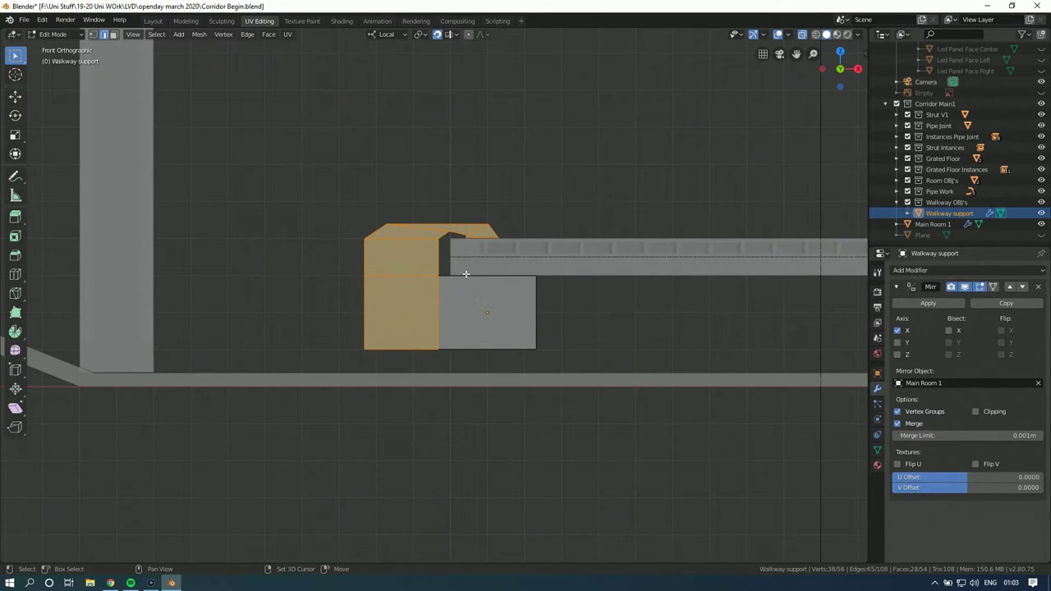
pyautogui.hotkey('shift', 'd')
pyautogui.rightClick(383, 253)
pyautogui.moveTo(382, 254); pyautogui.dragTo(444, 284, button='middle')
pyautogui.press('g')
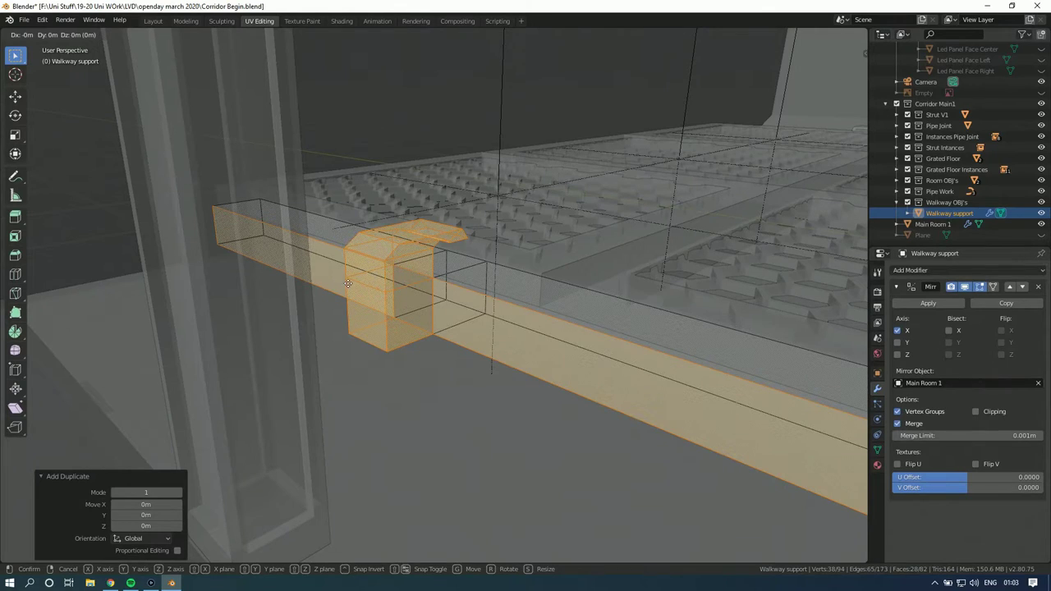
pyautogui.rightClick(480, 282)
pyautogui.moveTo(480, 282); pyautogui.dragTo(469, 252, button='middle')
pyautogui.press('g')
pyautogui.rightClick(490, 281)
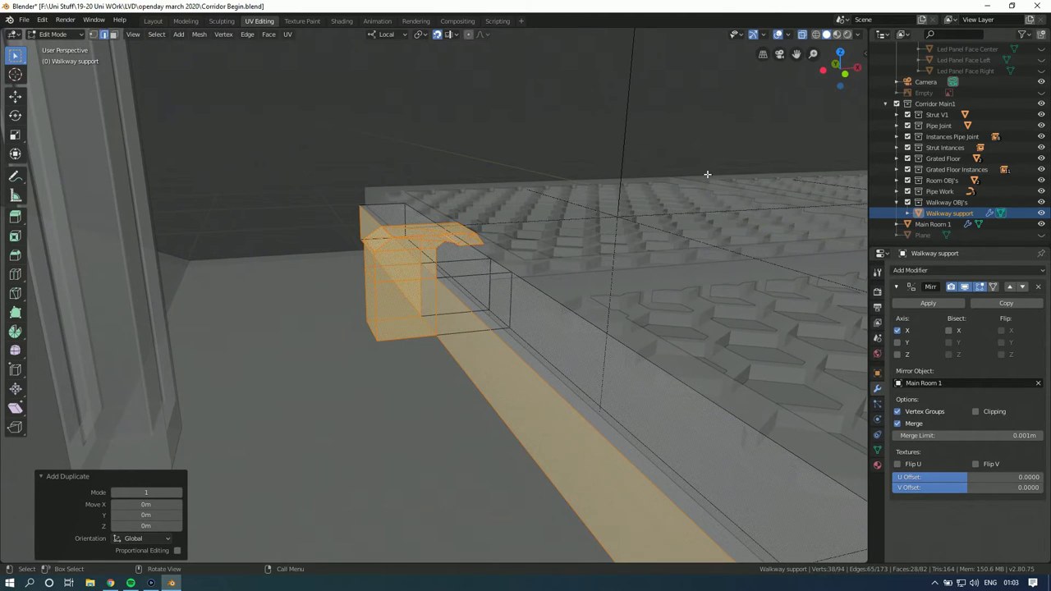
# Step: Move the duplicated geometry in the top view along the beam and outward toward the wall, clear of the original bracket
pyautogui.click(839, 51)
pyautogui.scroll(-4, 509, 226)
pyautogui.press('g')
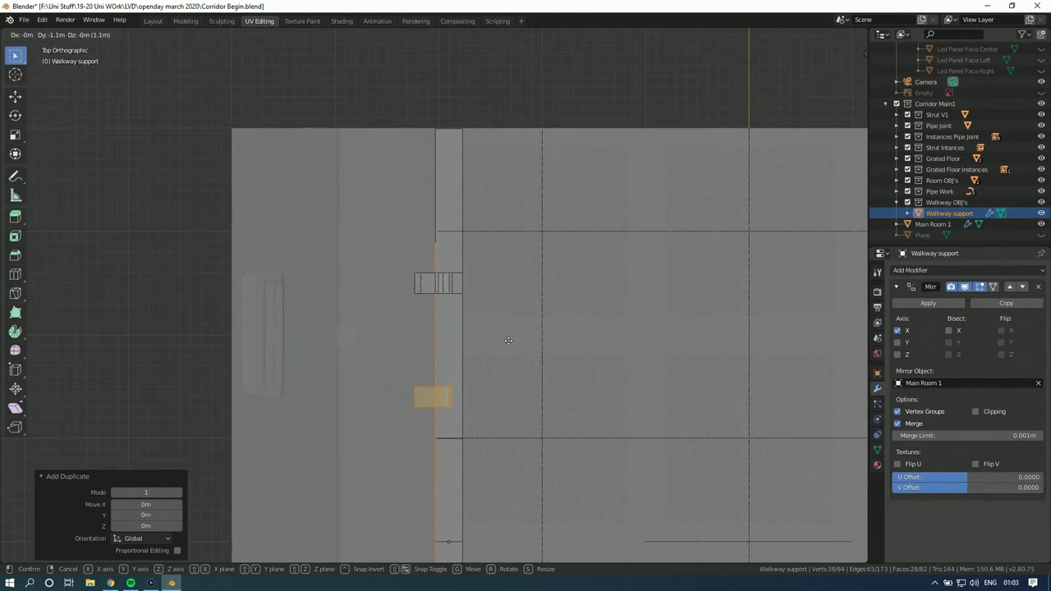
pyautogui.click(509, 359)
pyautogui.keyDown('shift'); pyautogui.scroll(-4, 517, 300); pyautogui.keyUp('shift')
pyautogui.press('g')
pyautogui.click(493, 294)
# Step: Delete the duplicated beam side face that runs between the two brackets
pyautogui.moveTo(467, 312); pyautogui.dragTo(413, 292, button='middle')
pyautogui.press('Tab')
pyautogui.press('Tab')
pyautogui.click(413, 293)
pyautogui.click(114, 35)
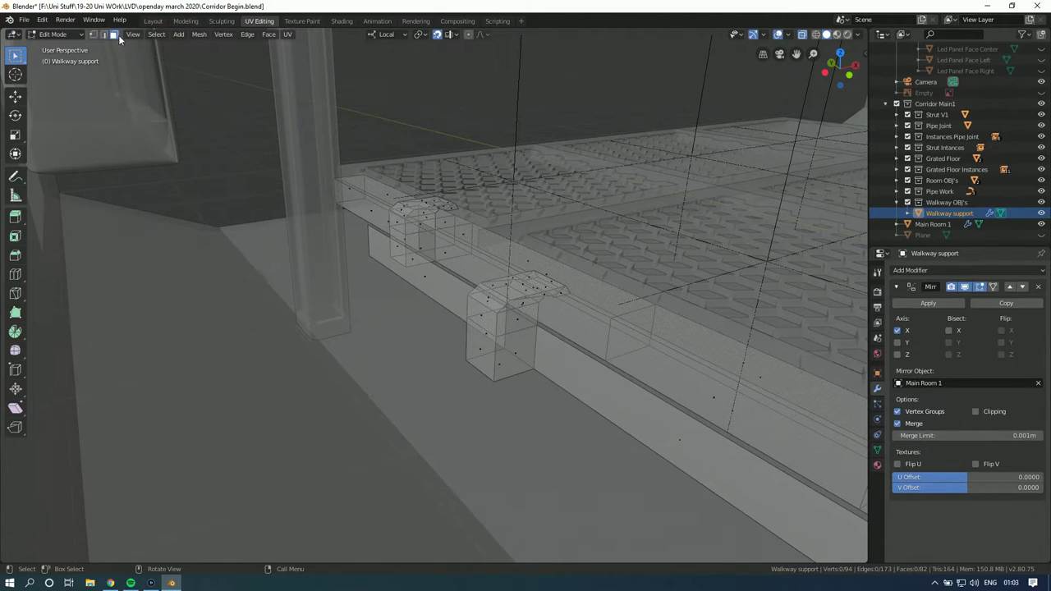
pyautogui.click(428, 281)
pyautogui.rightClick(428, 280)
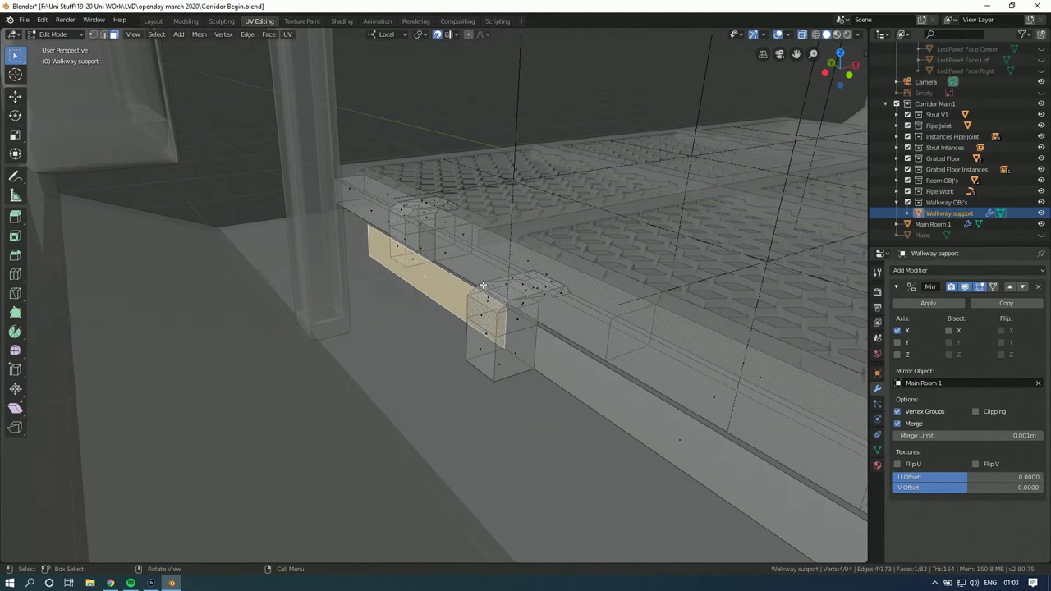
pyautogui.press('x')
pyautogui.click(420, 281)
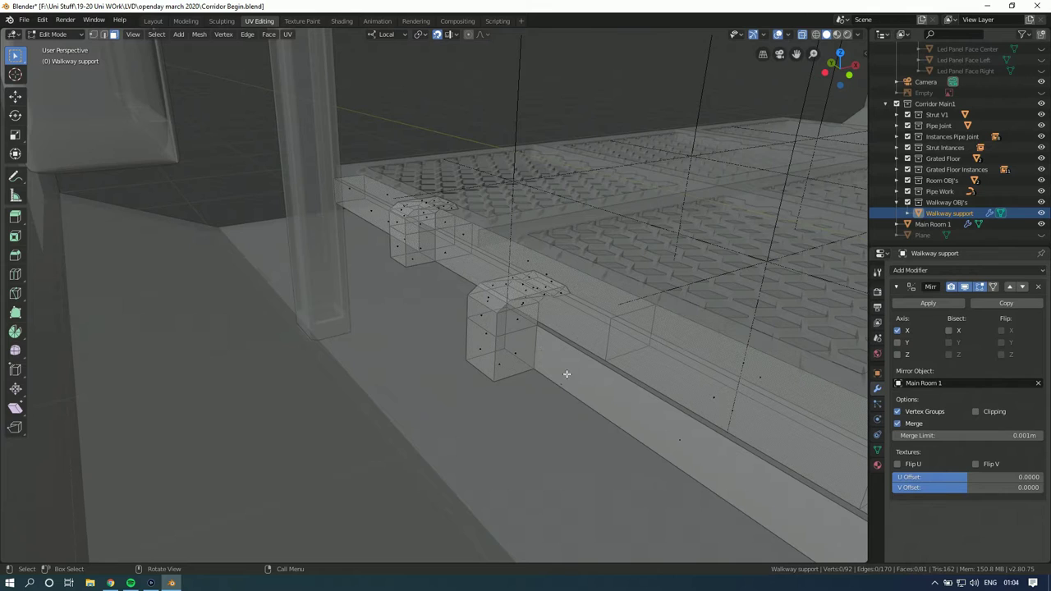
# Step: Select the four consecutive duplicated beam side faces beyond the copied bracket and delete them
pyautogui.moveTo(616, 390); pyautogui.dragTo(390, 281, button='middle')
pyautogui.click(391, 281)
pyautogui.moveTo(555, 369); pyautogui.dragTo(410, 298, button='middle')
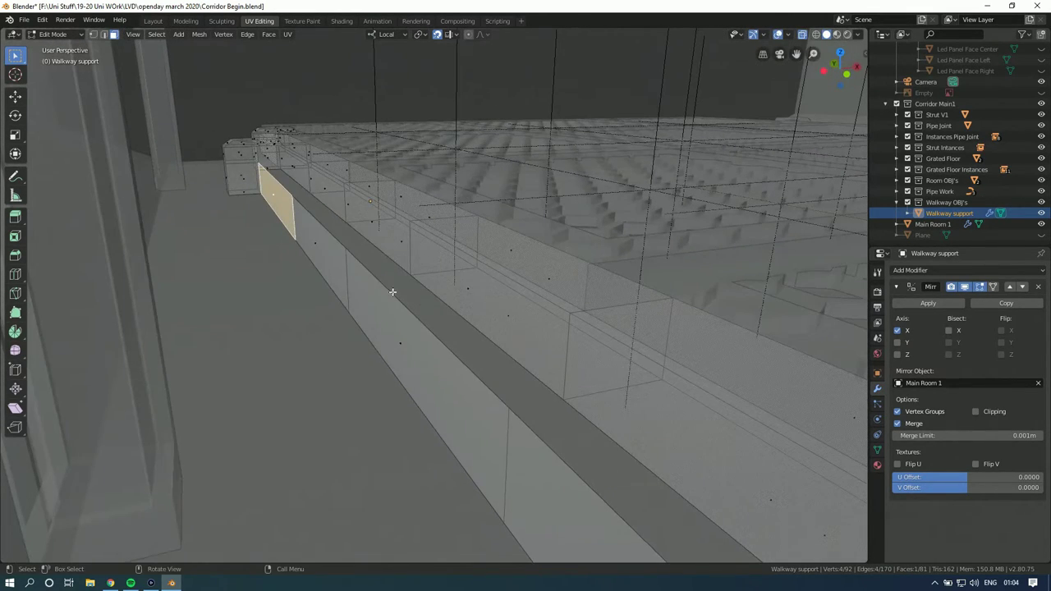
pyautogui.keyDown('shift'); pyautogui.click(315, 240); pyautogui.keyUp('shift')
pyautogui.keyDown('shift'); pyautogui.click(415, 357); pyautogui.keyUp('shift')
pyautogui.moveTo(415, 357); pyautogui.dragTo(449, 363, button='middle')
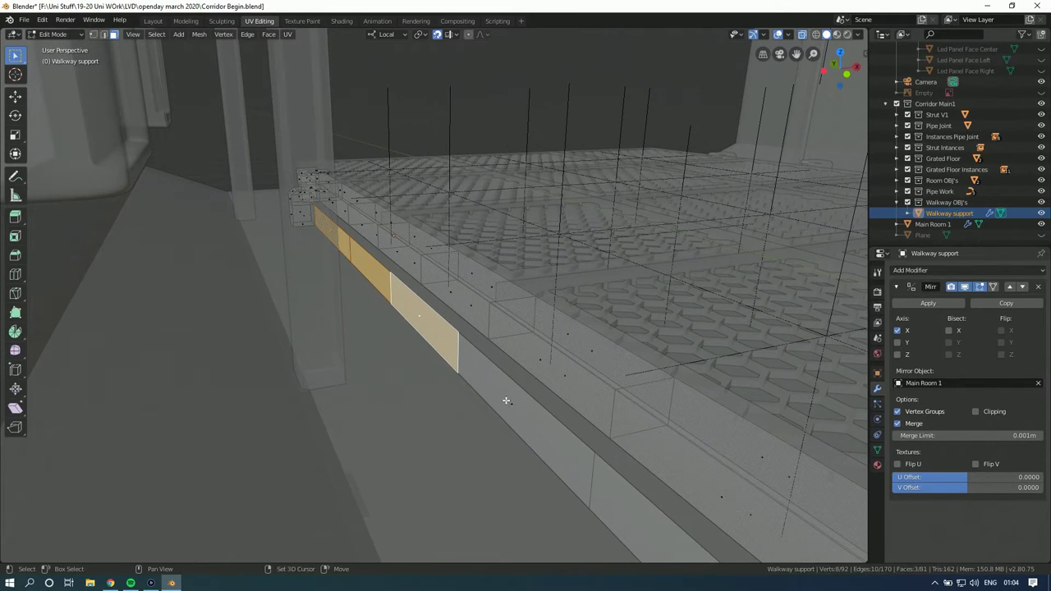
pyautogui.keyDown('shift'); pyautogui.click(504, 400); pyautogui.keyUp('shift')
pyautogui.press('x')
pyautogui.click(526, 395)
# Step: Delete the last two leftover duplicated beam side faces
pyautogui.moveTo(526, 395); pyautogui.dragTo(495, 269, button='middle')
pyautogui.click(463, 316)
pyautogui.keyDown('shift'); pyautogui.click(496, 329); pyautogui.keyUp('shift')
pyautogui.press('x')
pyautogui.click(496, 329)
# Step: Select the whole duplicated bracket and move it 0.3 m along X, in line with the original bracket
pyautogui.scroll(3, 404, 265)
pyautogui.scroll(2, 495, 269)
pyautogui.moveTo(447, 339); pyautogui.dragTo(399, 352)
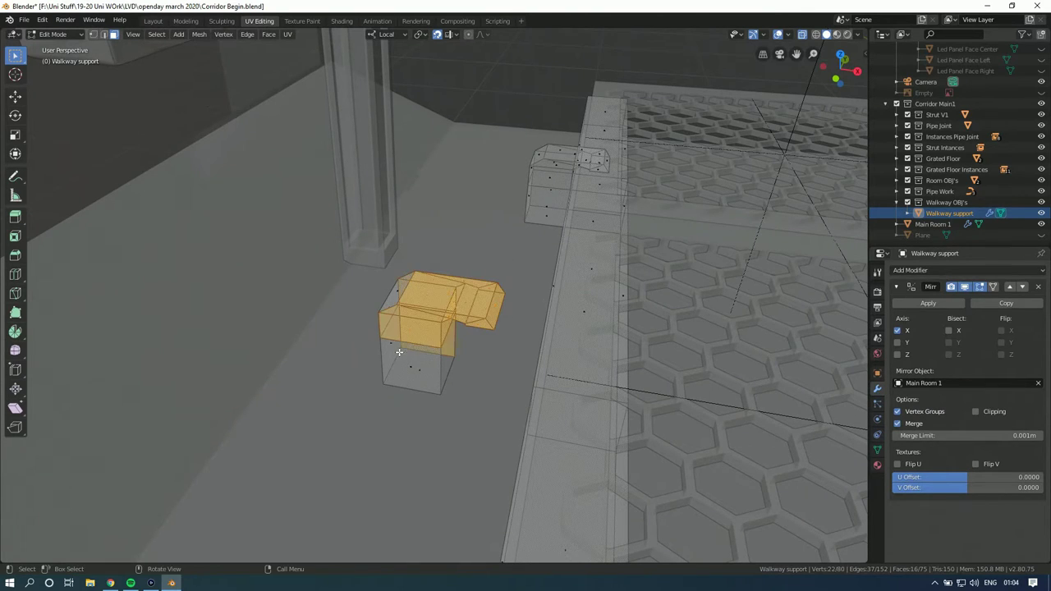
pyautogui.keyDown('shift'); pyautogui.moveTo(449, 252); pyautogui.dragTo(369, 386); pyautogui.keyUp('shift')
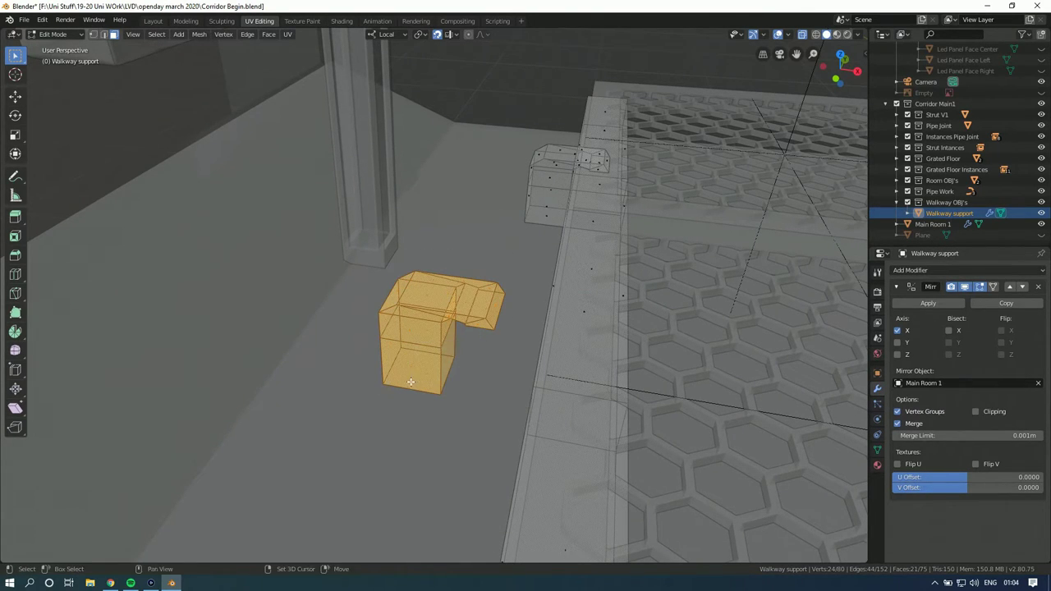
pyautogui.moveTo(410, 370); pyautogui.dragTo(427, 353, button='middle')
pyautogui.click(839, 78)
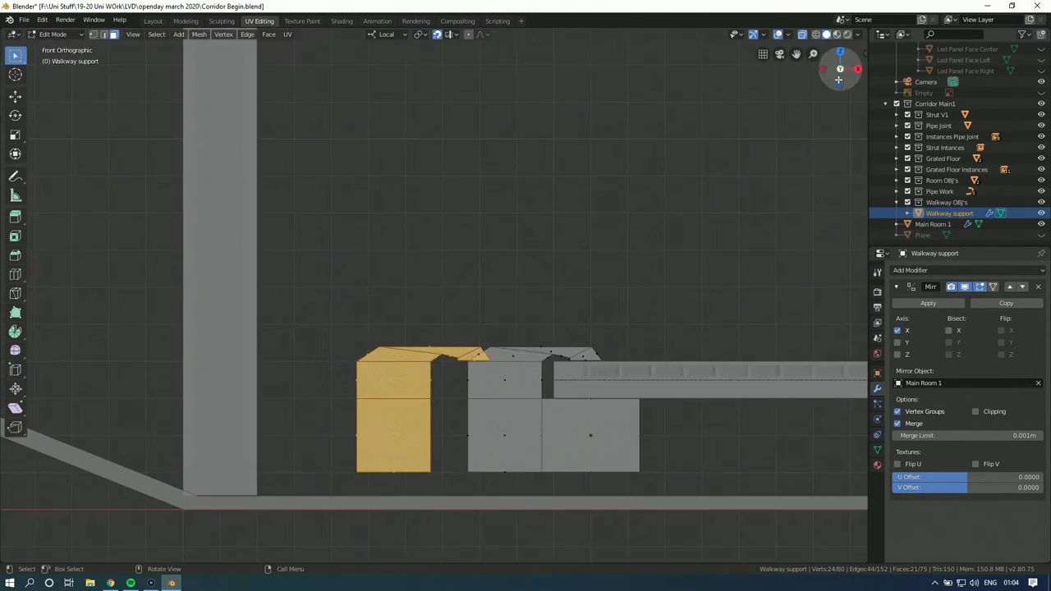
pyautogui.press('g')
pyautogui.press('x')
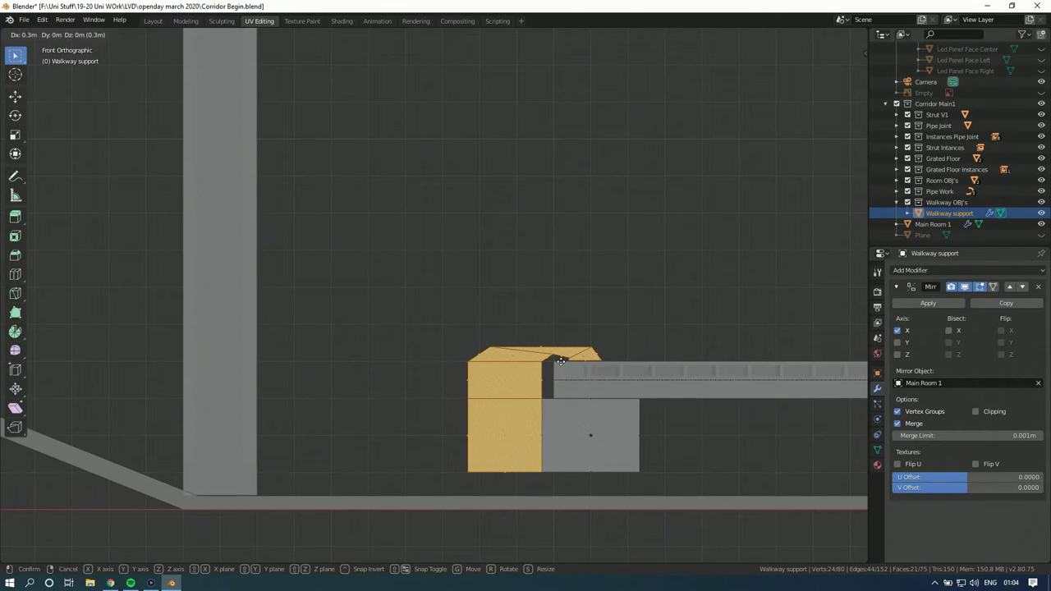
pyautogui.click(579, 290)
# Step: Move the duplicated bracket 1.3 m along Y in the top view, onto the original bracket's position
pyautogui.click(839, 53)
pyautogui.scroll(3, 535, 326)
pyautogui.press('g')
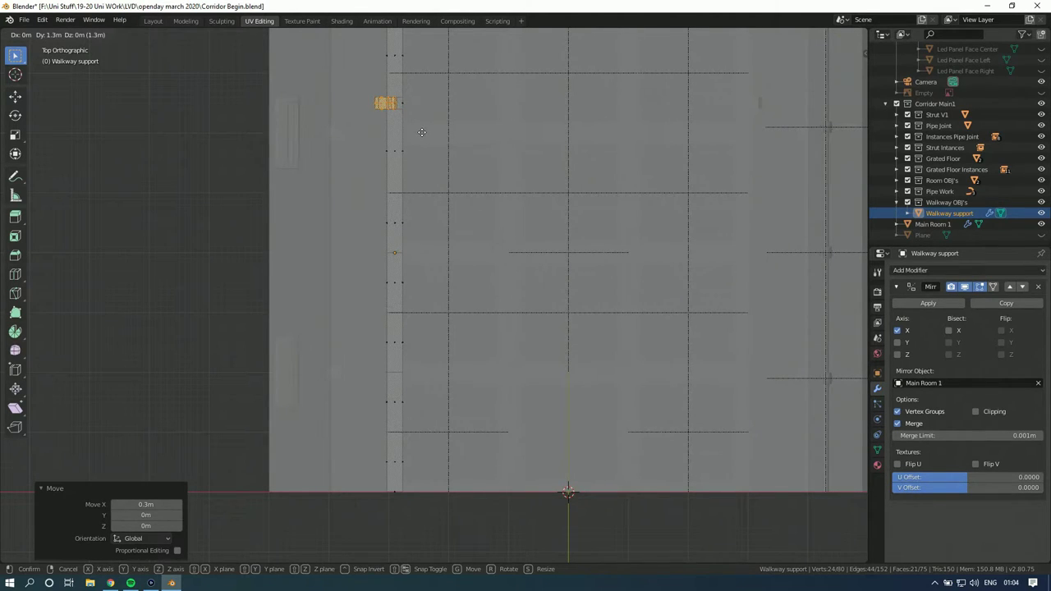
pyautogui.click(421, 133)
pyautogui.scroll(3, 417, 189)
pyautogui.moveTo(417, 244); pyautogui.dragTo(441, 270, button='middle')
pyautogui.click(840, 60)
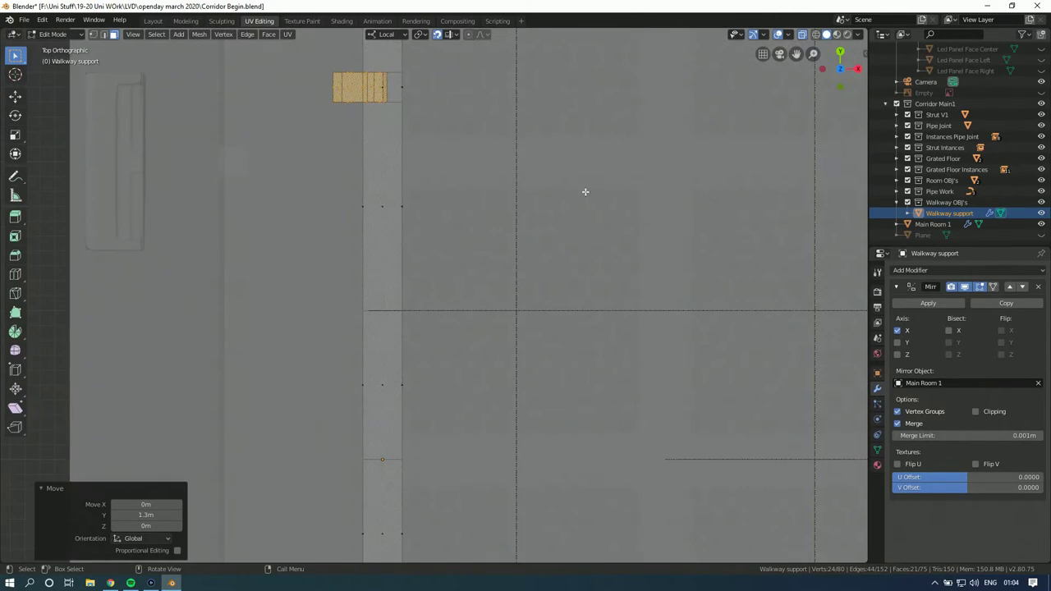
# Step: Move the duplicated bracket -3.6 m along Y down the beam
pyautogui.scroll(-2, 652, 159)
pyautogui.keyDown('shift'); pyautogui.moveTo(417, 206); pyautogui.dragTo(448, 162, button='middle'); pyautogui.keyUp('shift')
pyautogui.press('g')
pyautogui.press('y')
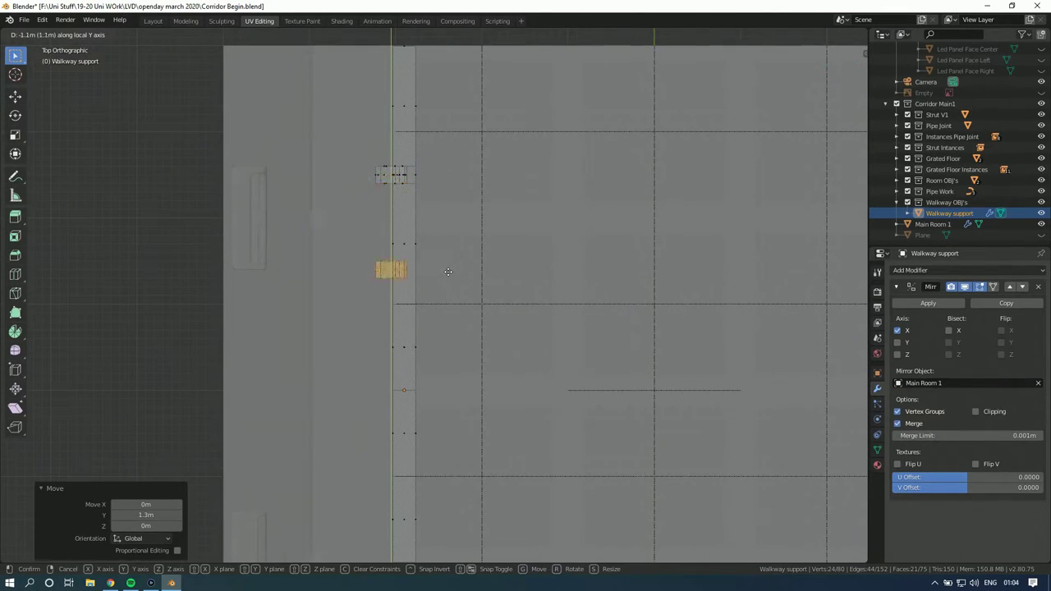
pyautogui.click(460, 467)
# Step: Move the duplicated bracket a further -1.4 m along Y toward the beam's near end
pyautogui.keyDown('shift'); pyautogui.moveTo(459, 467); pyautogui.dragTo(461, 415, button='middle'); pyautogui.keyUp('shift')
pyautogui.scroll(-4, 461, 415)
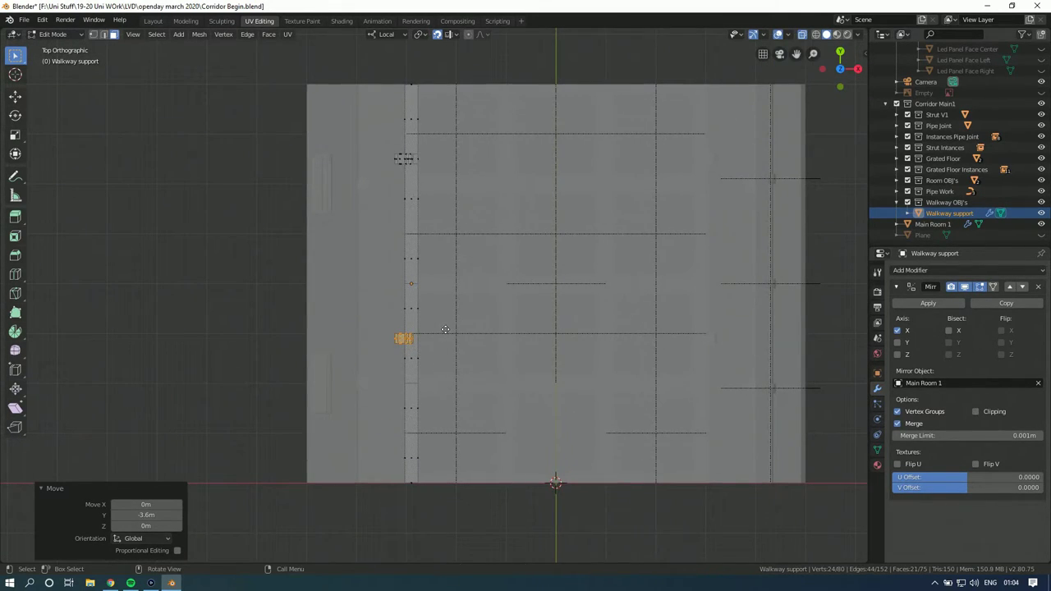
pyautogui.press('g')
pyautogui.press('y')
pyautogui.press('y')
pyautogui.click(445, 401)
pyautogui.moveTo(444, 400); pyautogui.dragTo(463, 325, button='middle')
pyautogui.scroll(5, 469, 327)
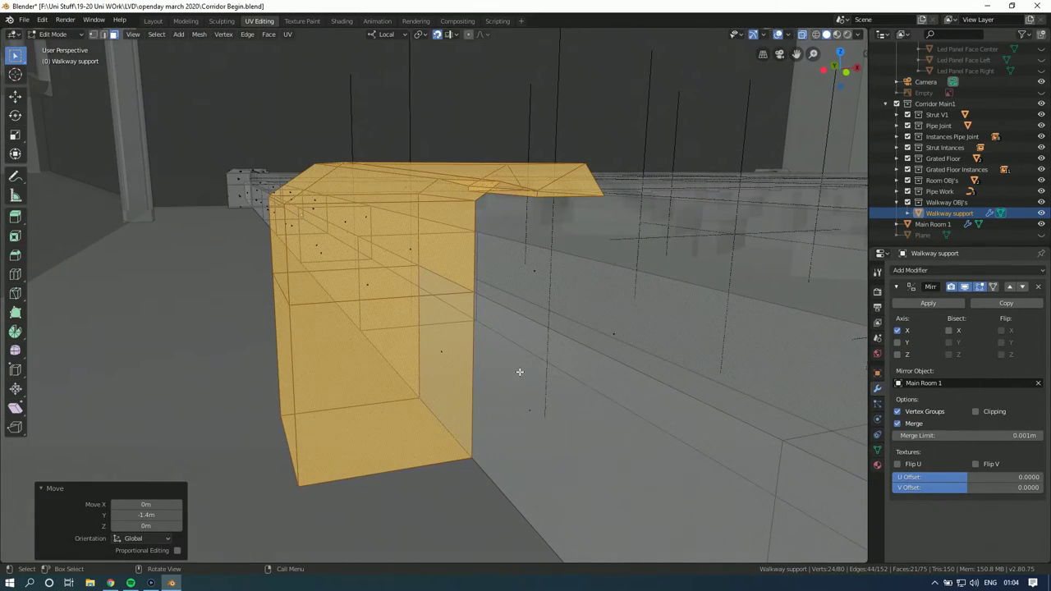
# Step: Move the beam's edge loop behind the duplicated bracket -0.403 m along Y to meet the bracket's side in the left view
pyautogui.scroll(5, 521, 383)
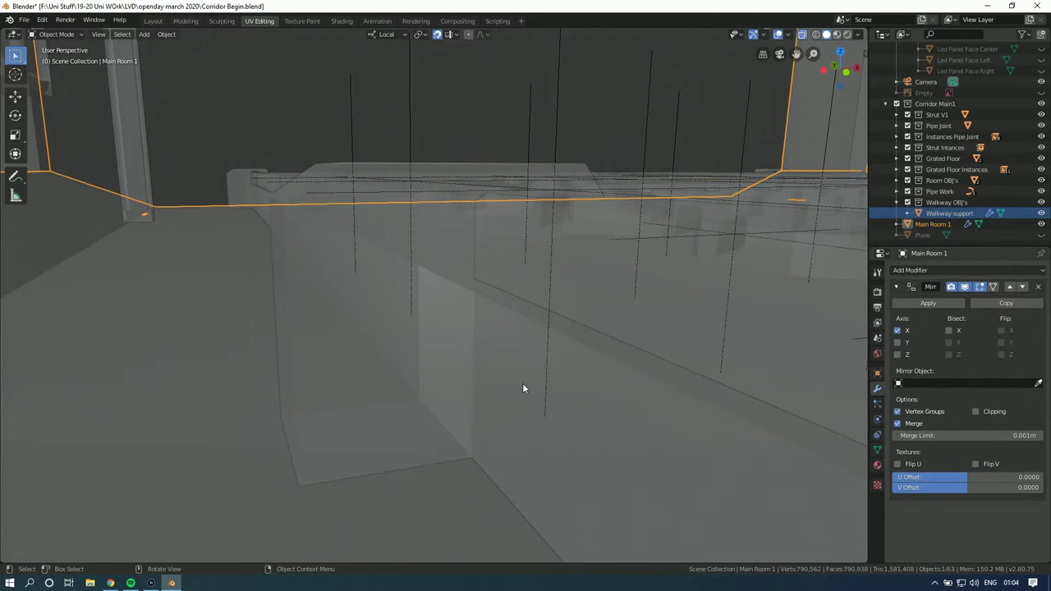
pyautogui.scroll(-5, 522, 383)
pyautogui.click(493, 398)
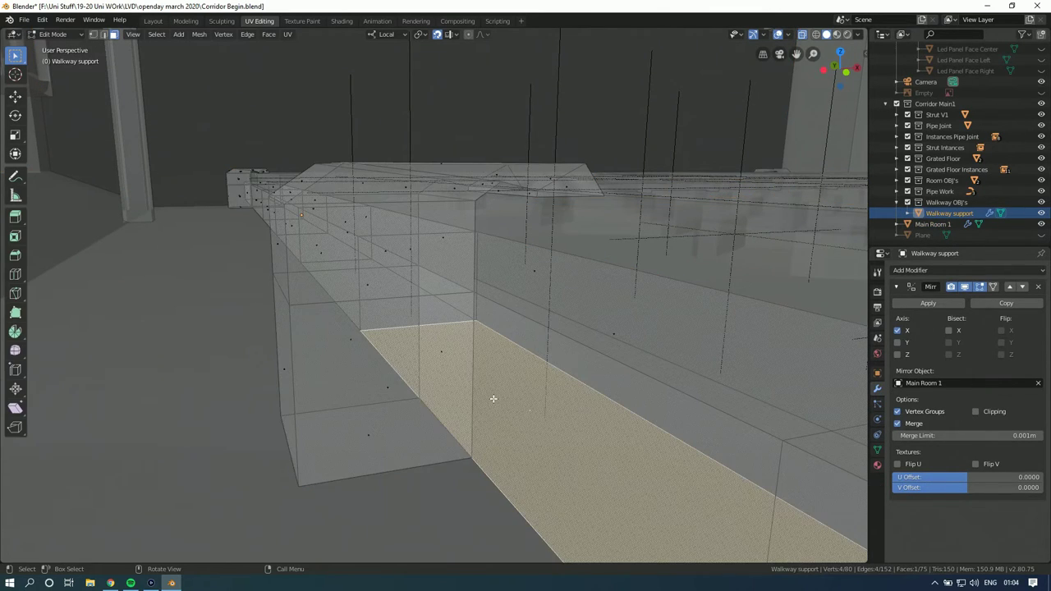
pyautogui.click(821, 70)
pyautogui.scroll(2, 291, 263)
pyautogui.scroll(1, 471, 300)
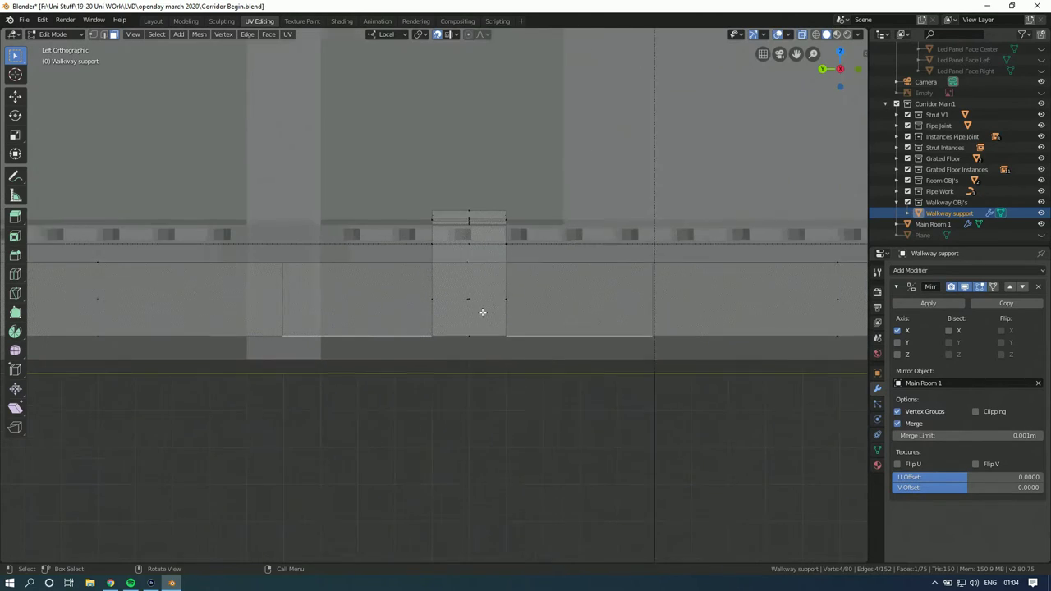
pyautogui.click(106, 35)
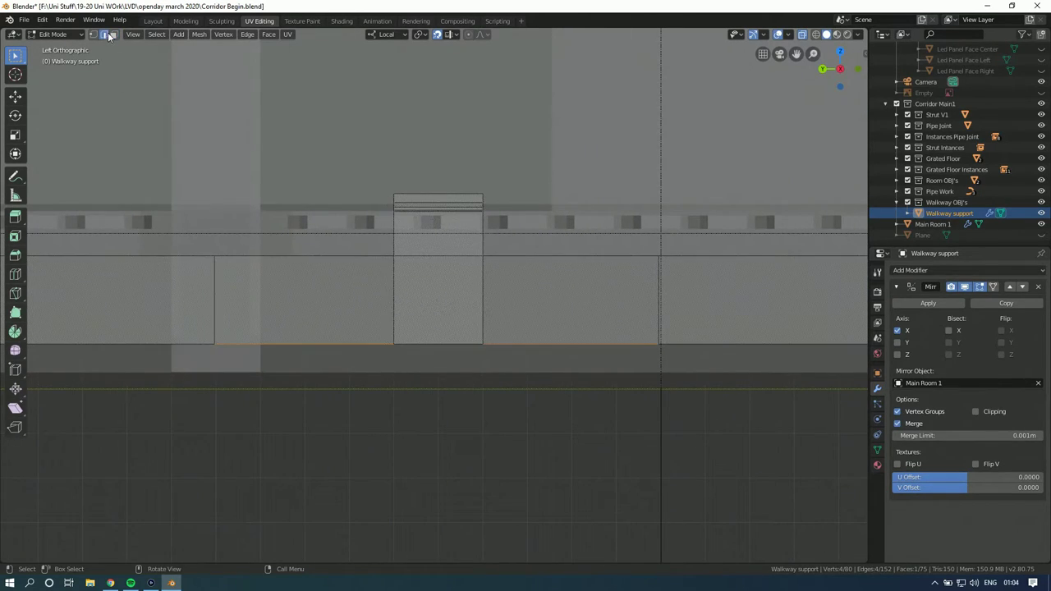
pyautogui.click(204, 383)
pyautogui.press('g')
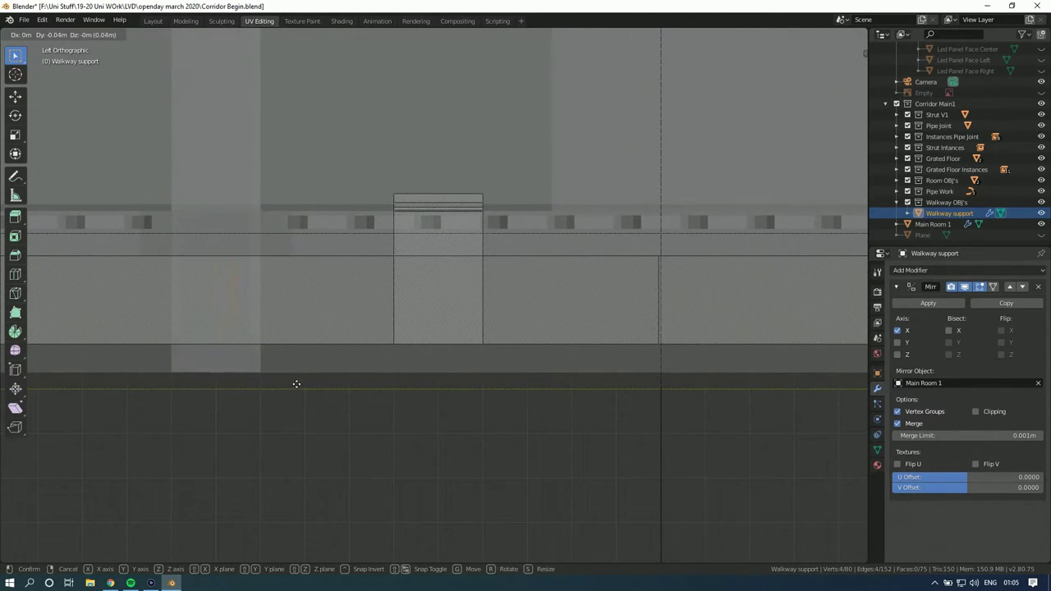
pyautogui.press('y')
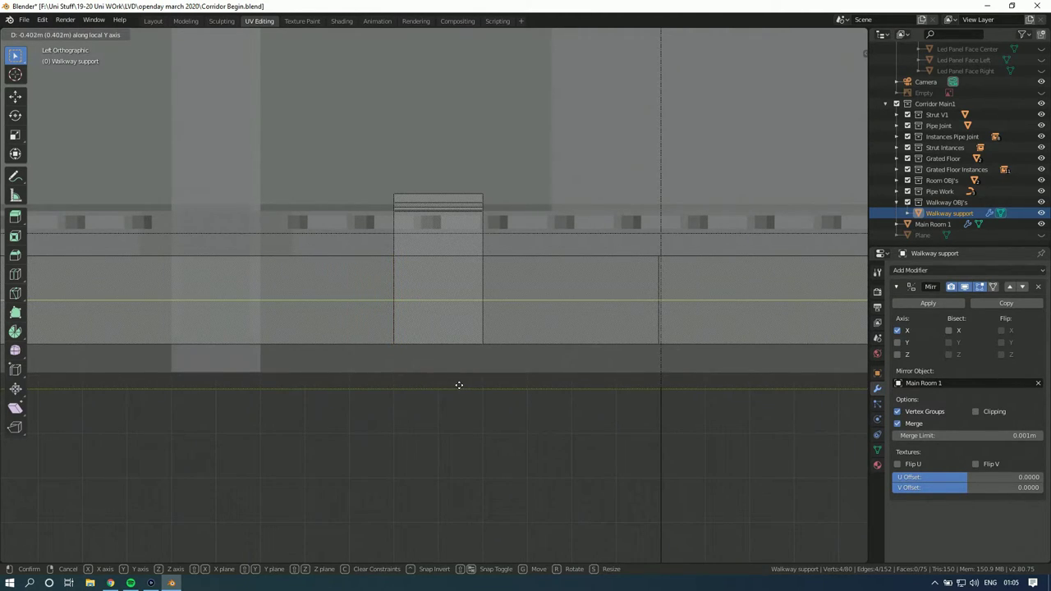
pyautogui.click(459, 385)
# Step: Move the beam's edge loop on the bracket's other side 0.395 m along Y to meet the bracket
pyautogui.keyDown('ctrl'); pyautogui.scroll(-2, 595, 347); pyautogui.keyUp('ctrl')
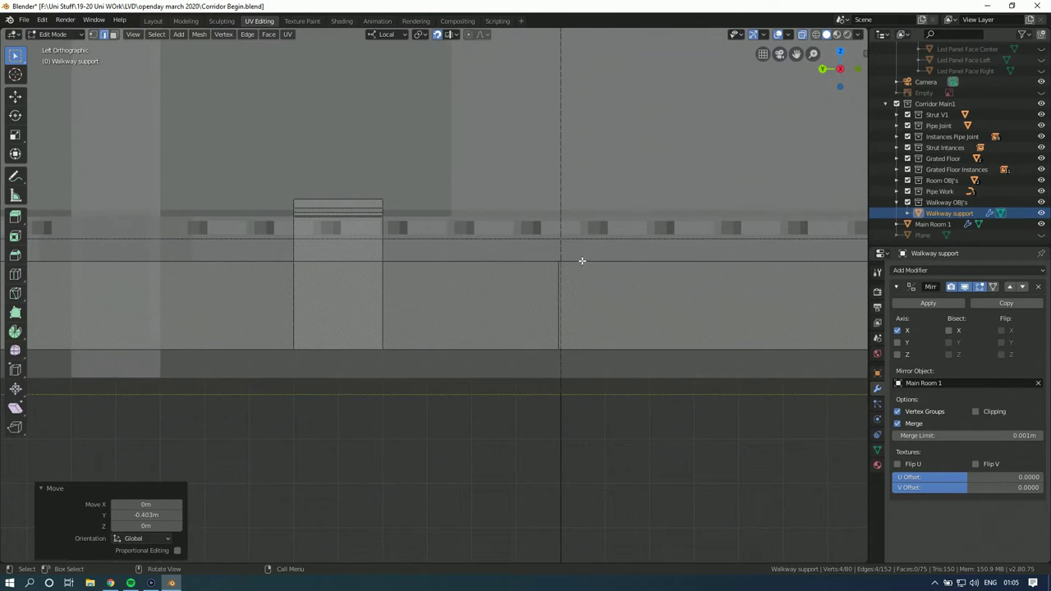
pyautogui.keyDown('ctrl'); pyautogui.scroll(1, 530, 385); pyautogui.keyUp('ctrl')
pyautogui.press('g')
pyautogui.press('y')
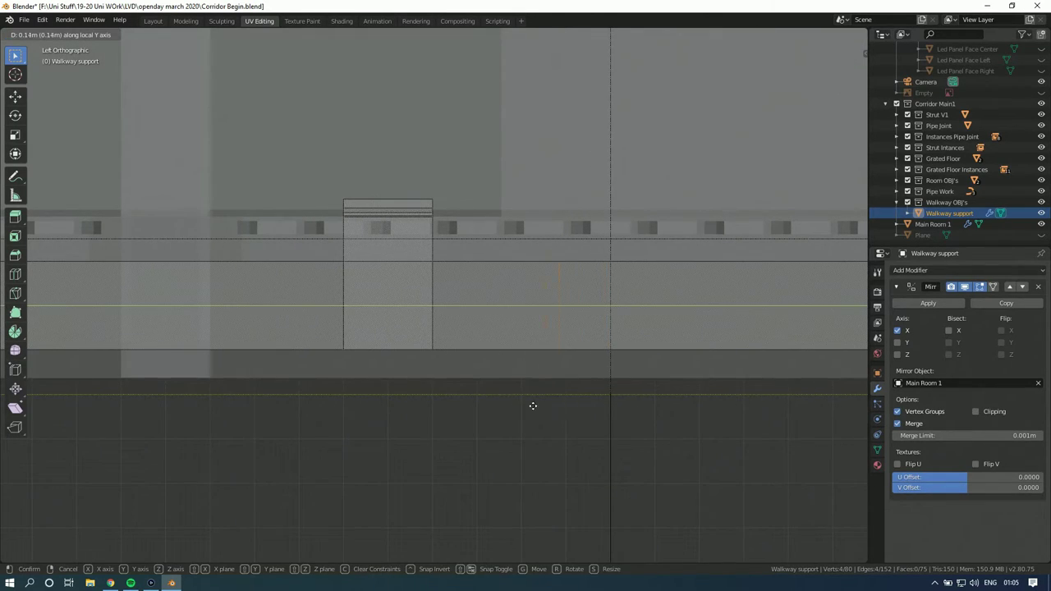
pyautogui.click(321, 402)
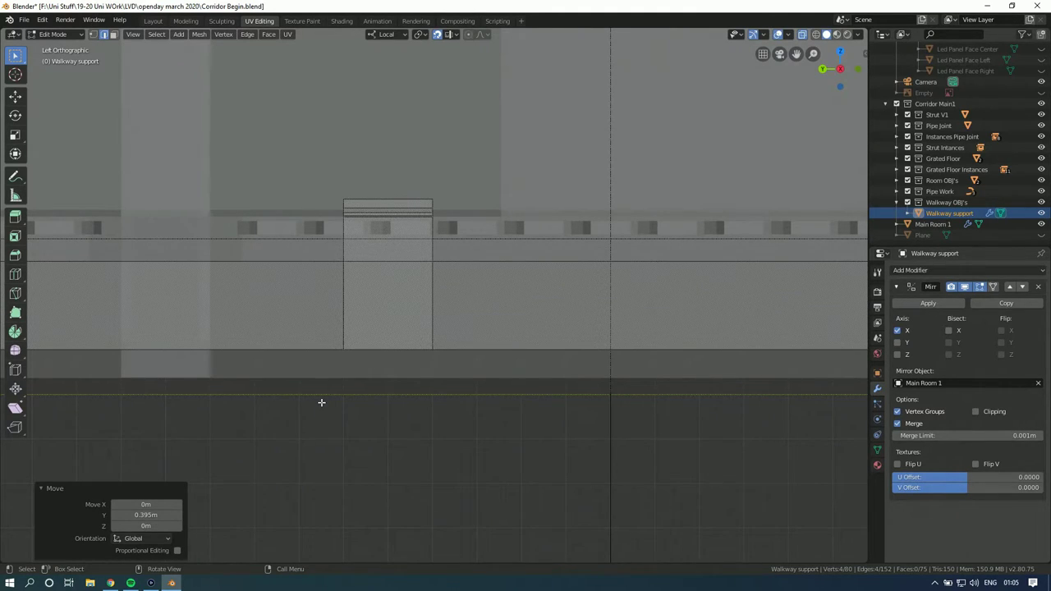
# Step: Select all of the duplicated bracket's faces and move it -0.3 m along X away from the beam
pyautogui.press('KP_1')
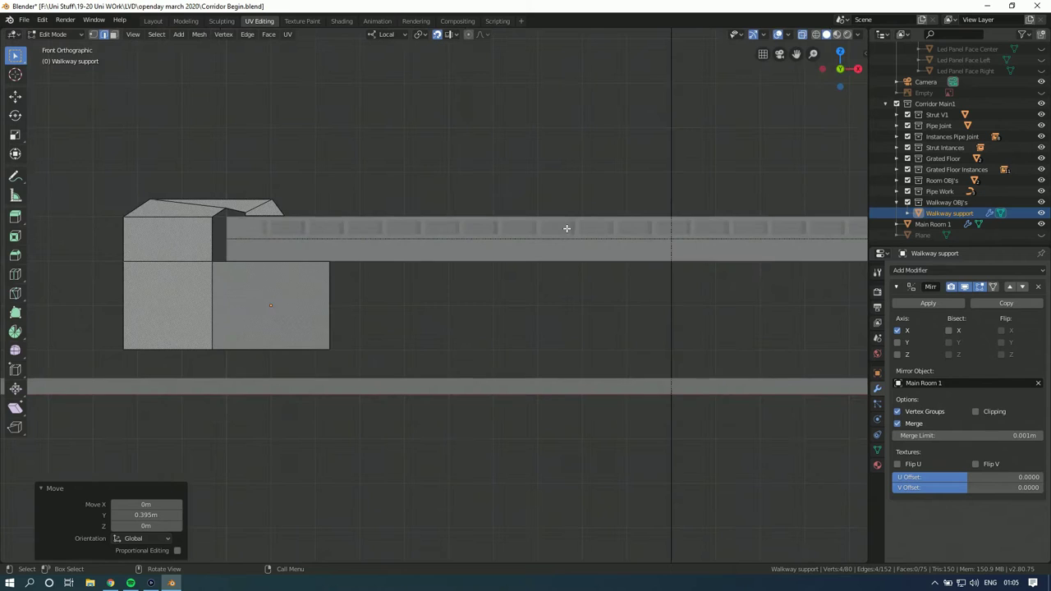
pyautogui.keyDown('ctrl'); pyautogui.scroll(3, 288, 148); pyautogui.keyUp('ctrl')
pyautogui.click(115, 35)
pyautogui.keyDown('shift'); pyautogui.moveTo(375, 177); pyautogui.dragTo(430, 161, button='middle'); pyautogui.keyUp('shift')
pyautogui.moveTo(527, 160); pyautogui.dragTo(309, 250)
pyautogui.keyDown('shift'); pyautogui.moveTo(400, 285); pyautogui.dragTo(296, 376); pyautogui.keyUp('shift')
pyautogui.moveTo(296, 375); pyautogui.dragTo(448, 348, button='middle')
pyautogui.press('b')
pyautogui.moveTo(587, 183); pyautogui.dragTo(442, 311, button='middle')
pyautogui.keyDown('shift'); pyautogui.click(472, 256); pyautogui.keyUp('shift')
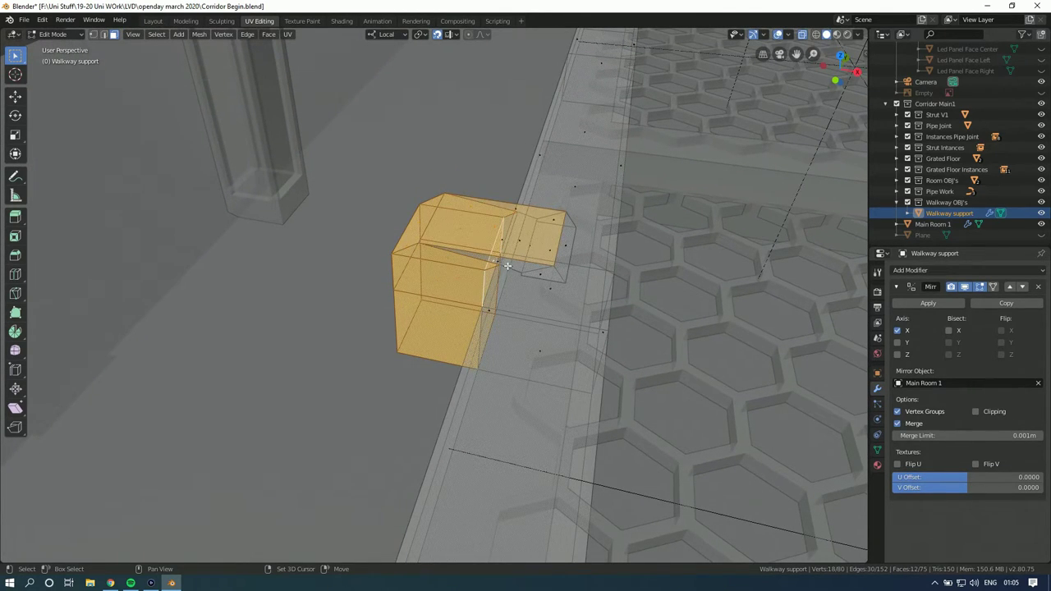
pyautogui.moveTo(487, 262); pyautogui.dragTo(347, 276, button='middle')
pyautogui.moveTo(414, 304); pyautogui.dragTo(422, 265, button='middle')
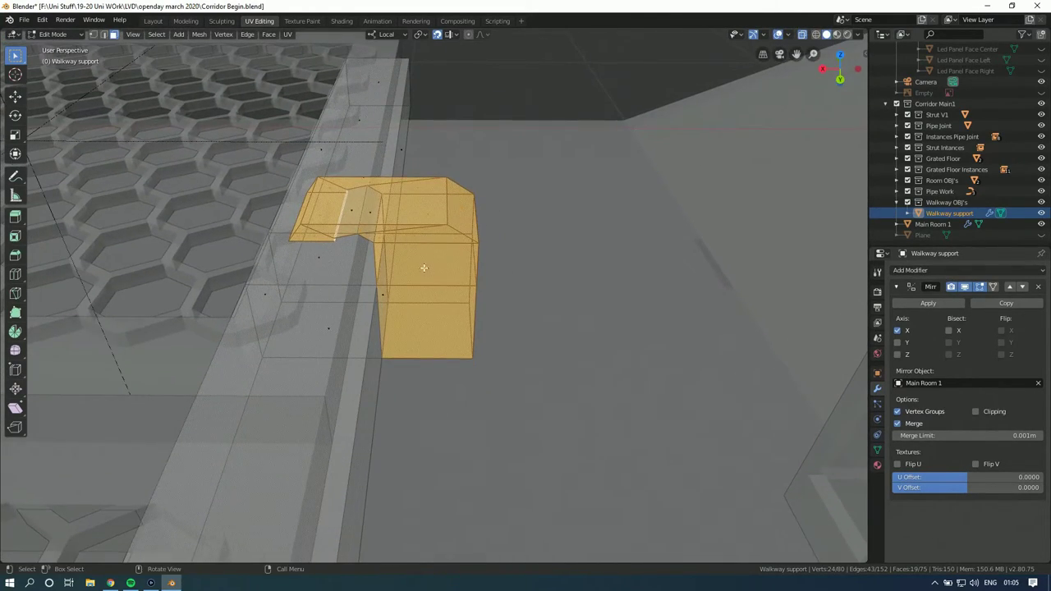
pyautogui.press('g')
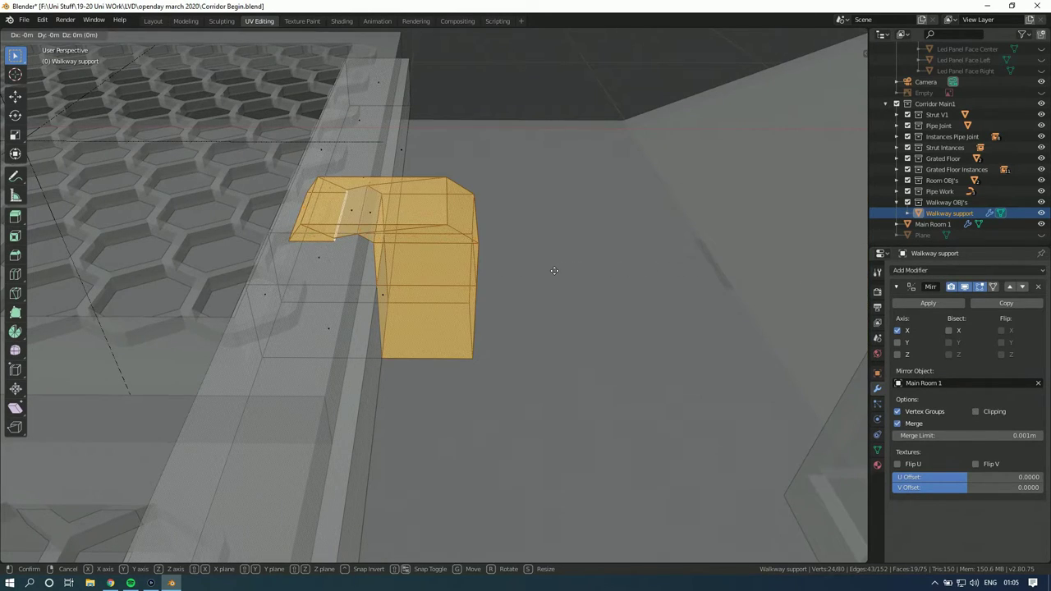
pyautogui.press('x')
pyautogui.click(578, 271)
pyautogui.moveTo(578, 271); pyautogui.dragTo(381, 254, button='middle')
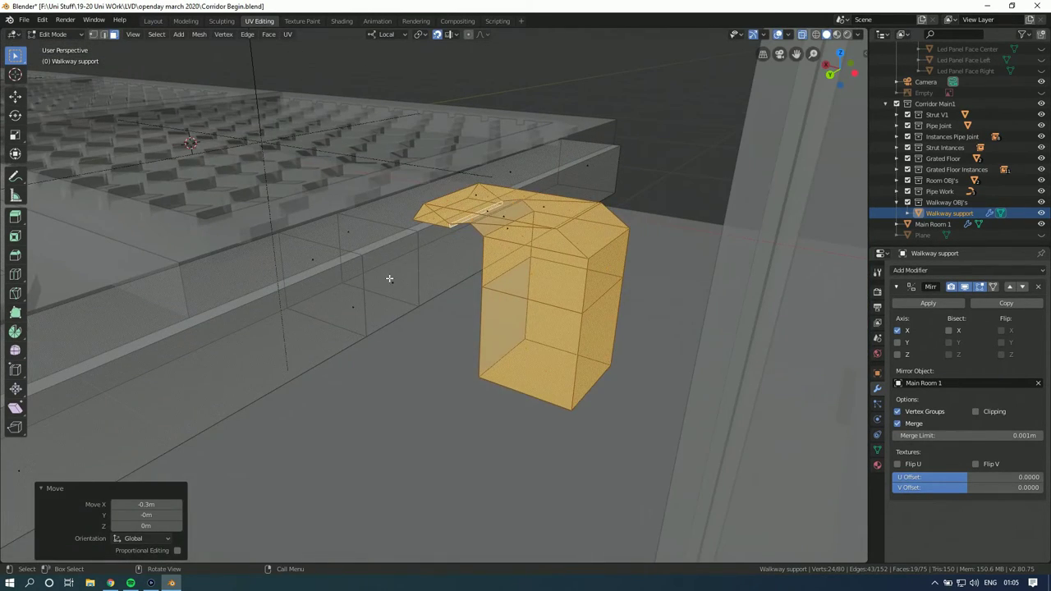
# Step: Delete the single face on the side between the separated bracket and the beam
pyautogui.click(389, 279)
pyautogui.press('x')
pyautogui.click(389, 279)
pyautogui.moveTo(386, 277); pyautogui.dragTo(407, 260, button='middle')
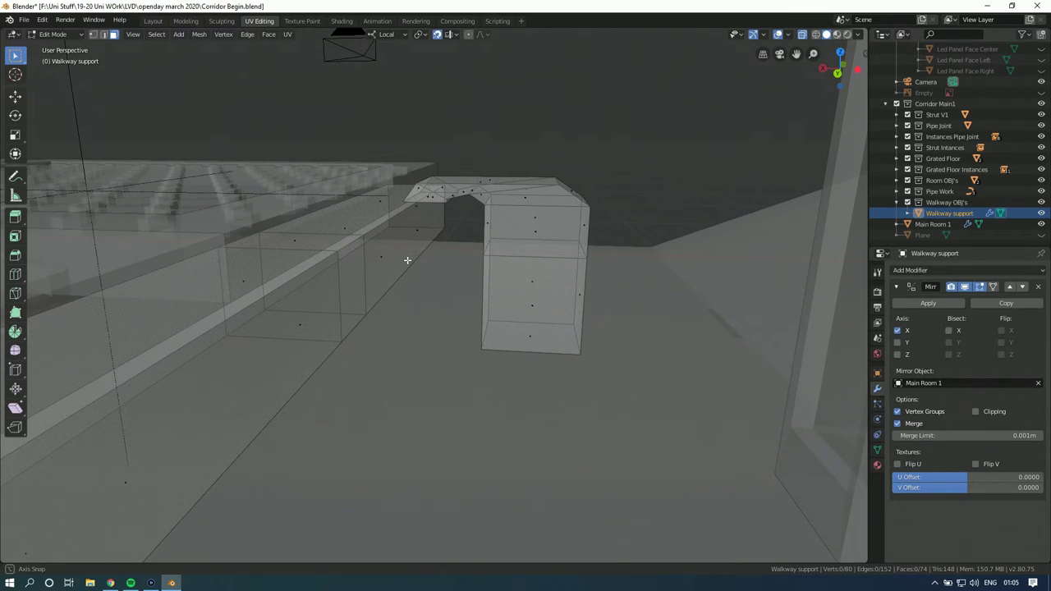
# Step: Select the separated bracket from above and move it 0.4 m along X back onto the beam
pyautogui.click(840, 51)
pyautogui.moveTo(459, 215); pyautogui.dragTo(316, 351)
pyautogui.keyDown('shift'); pyautogui.moveTo(446, 320); pyautogui.dragTo(396, 267, button='middle'); pyautogui.keyUp('shift')
pyautogui.press('g')
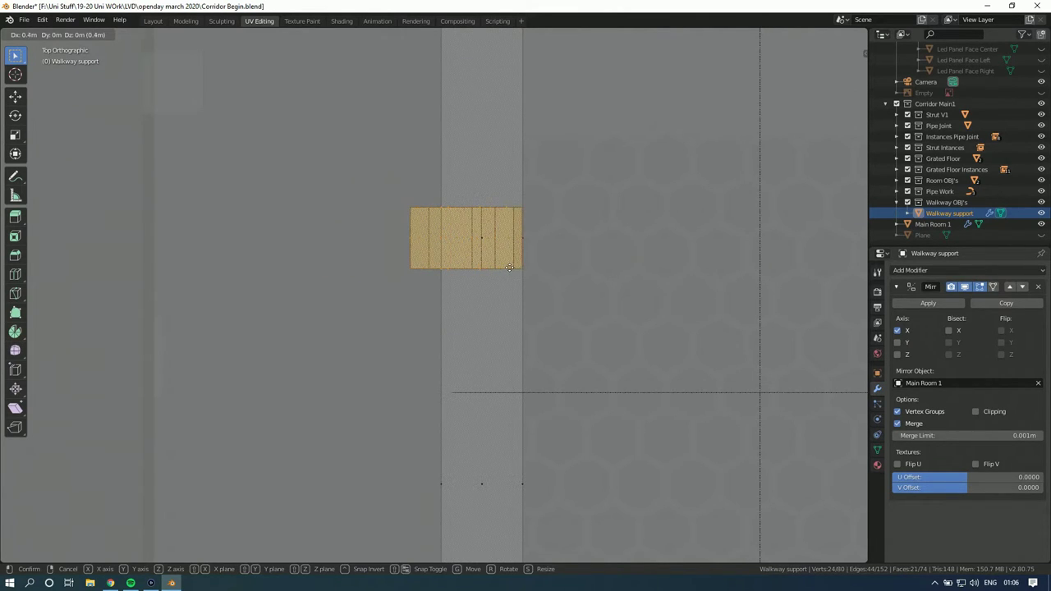
pyautogui.click(500, 274)
pyautogui.moveTo(499, 274); pyautogui.dragTo(510, 217, button='middle')
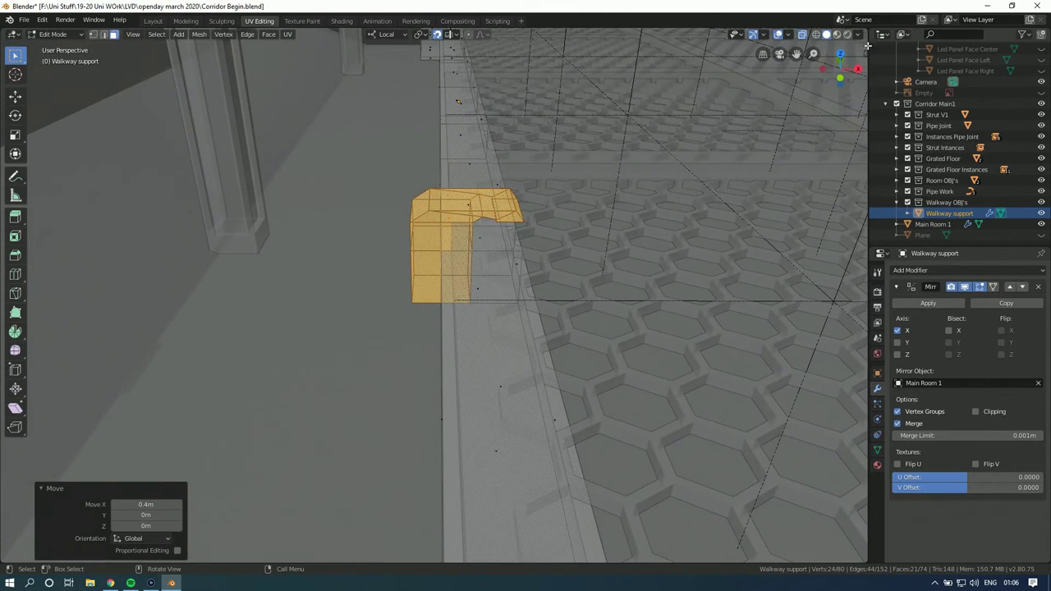
# Step: Shift the bracket -0.1 m along X so its inner side lines up with the beam's outer edge
pyautogui.click(837, 56)
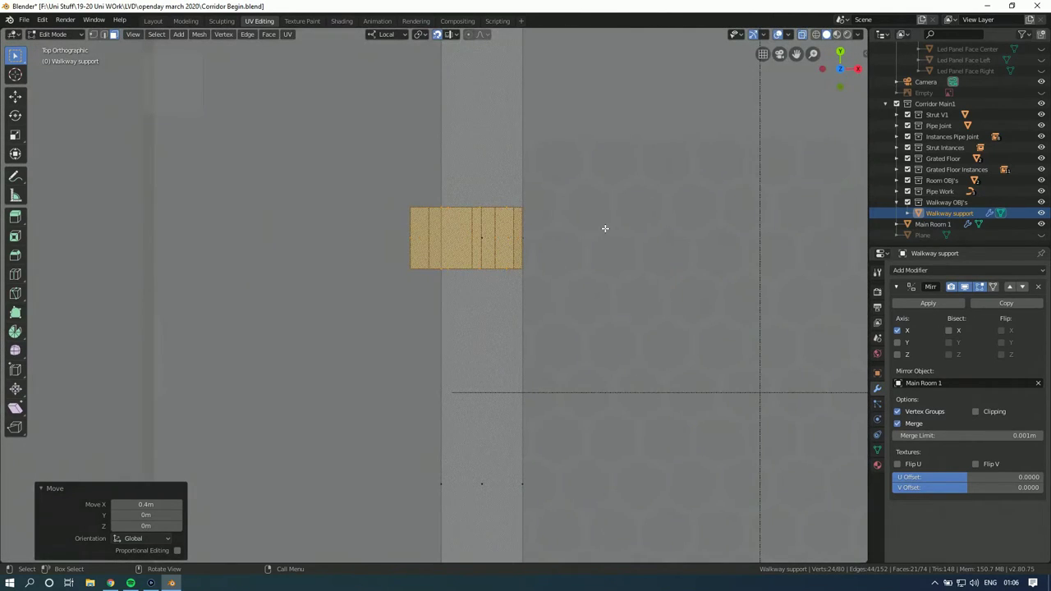
pyautogui.press('g')
pyautogui.click(580, 227)
pyautogui.moveTo(580, 228); pyautogui.dragTo(575, 206, button='middle')
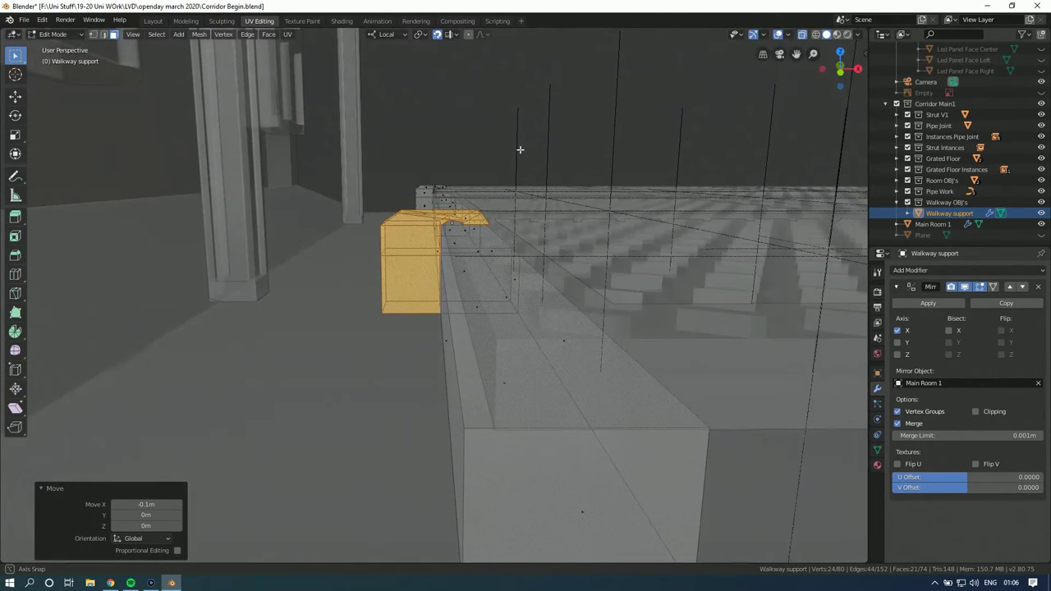
pyautogui.click(840, 72)
pyautogui.moveTo(484, 288); pyautogui.dragTo(477, 257, button='middle')
# Step: Delete the beam's vertical edge at the near side of the bracket where the two meet
pyautogui.scroll(3, 499, 248)
pyautogui.scroll(2, 475, 256)
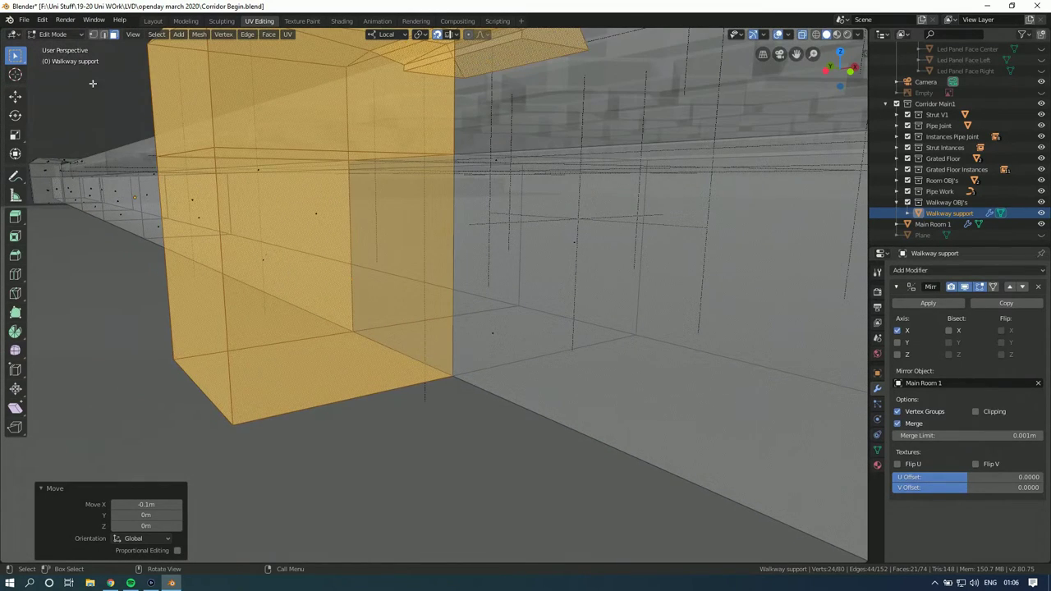
pyautogui.click(105, 34)
pyautogui.hotkey('alt', 'a')
pyautogui.click(442, 265)
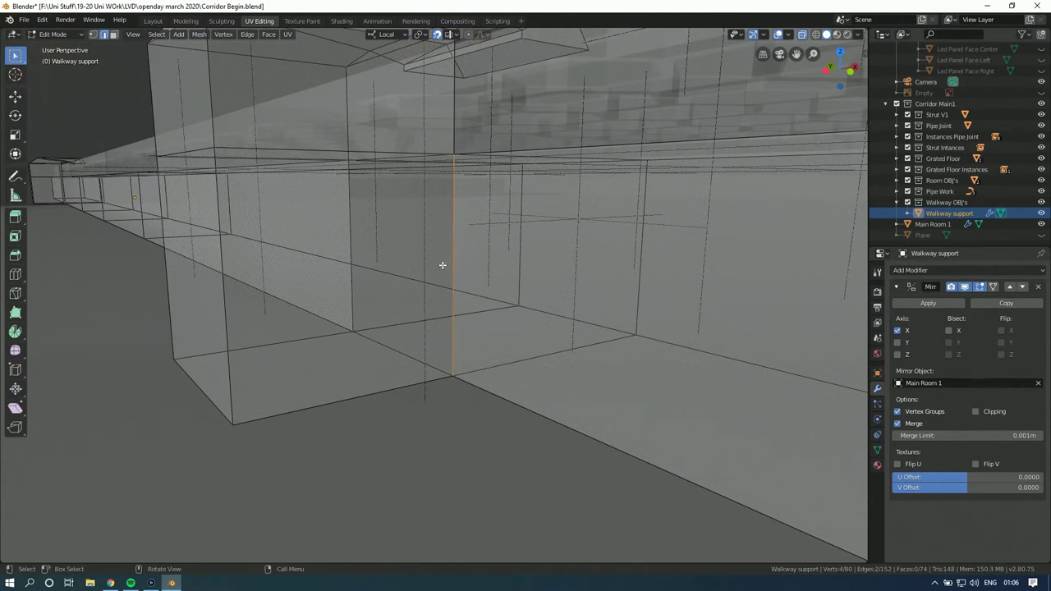
pyautogui.click(247, 35)
pyautogui.scroll(-5, 453, 235)
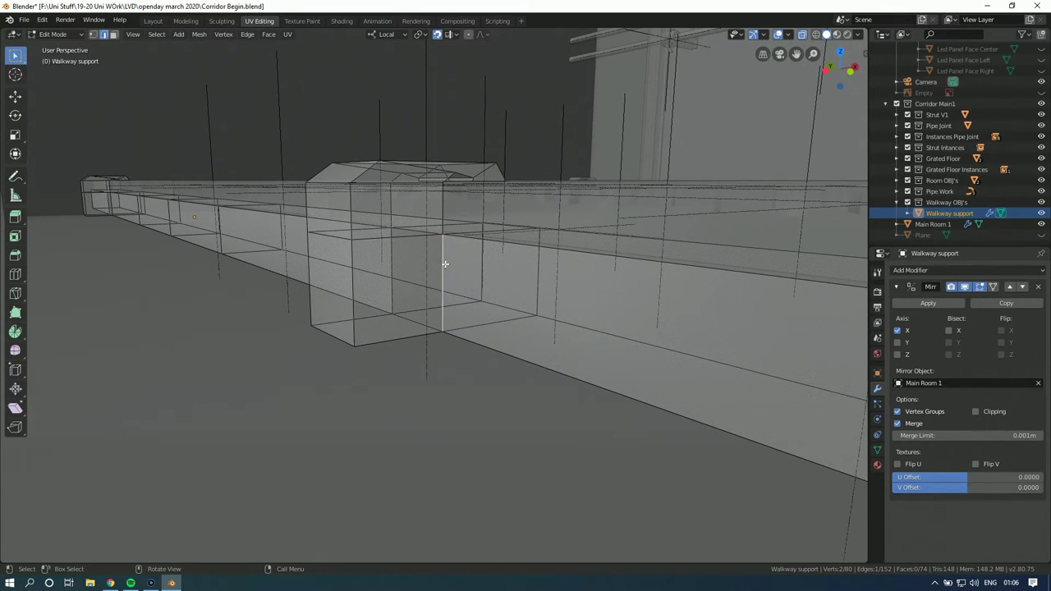
pyautogui.press('x')
pyautogui.click(440, 251)
# Step: Delete the remaining stray vertical edge at the junction of bracket and beam
pyautogui.moveTo(462, 284); pyautogui.dragTo(301, 293, button='middle')
pyautogui.scroll(2, 299, 295)
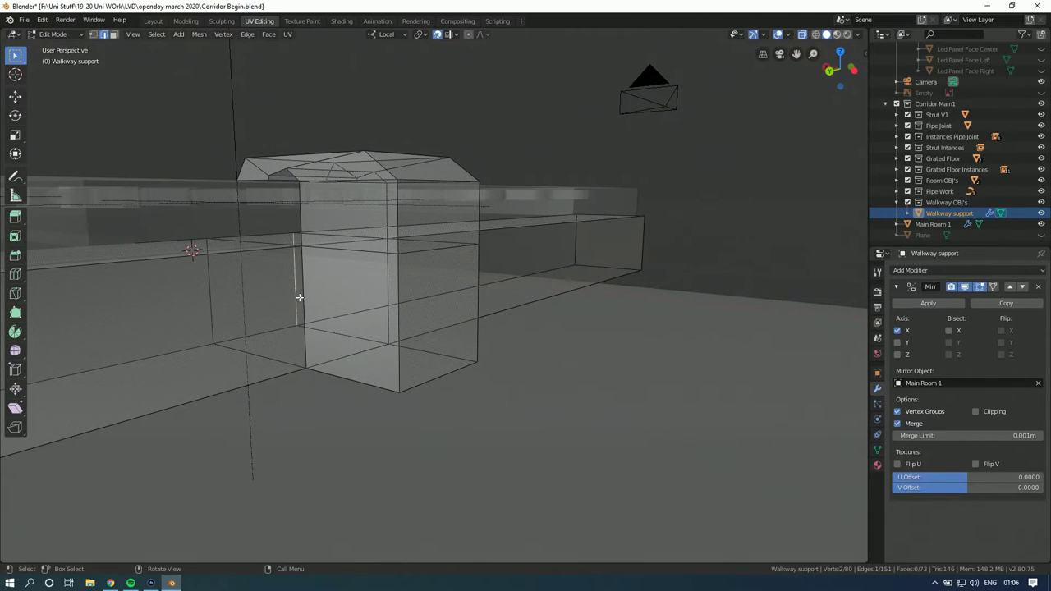
pyautogui.press('x')
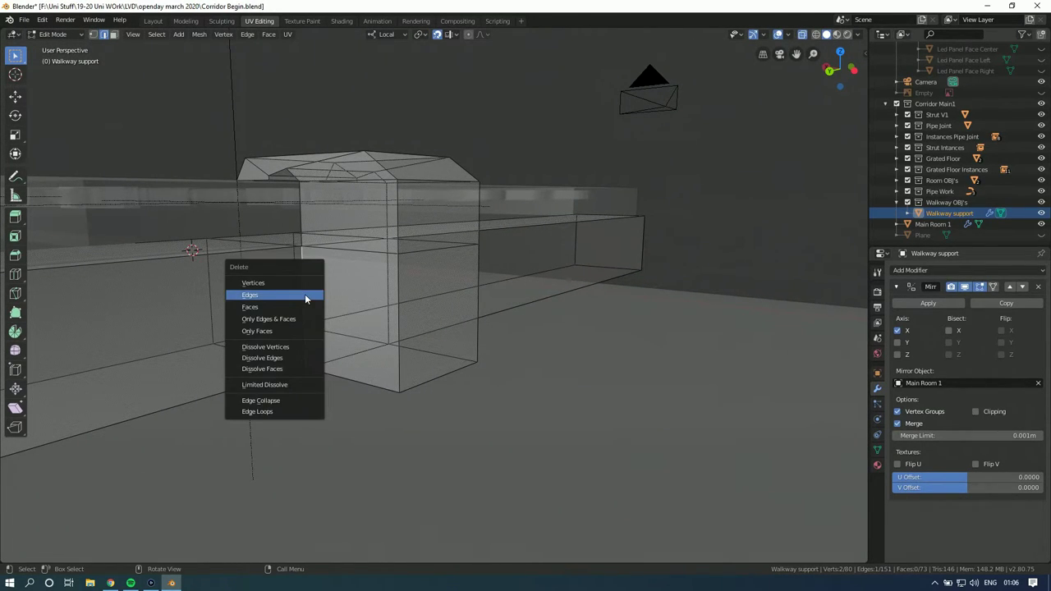
pyautogui.click(305, 294)
# Step: Fill the open beam side beside the bracket with a face between two selected edges
pyautogui.moveTo(307, 290); pyautogui.dragTo(423, 249, button='middle')
pyautogui.scroll(3, 470, 236)
pyautogui.click(425, 250)
pyautogui.keyDown('shift'); pyautogui.click(268, 295); pyautogui.keyUp('shift')
pyautogui.moveTo(268, 295); pyautogui.dragTo(232, 261, button='middle')
pyautogui.press('f')
pyautogui.click(232, 261)
# Step: Fill the beam's outer side between the bracket and the beam's near end, and clear the selection
pyautogui.moveTo(298, 246); pyautogui.dragTo(334, 316, button='middle')
pyautogui.moveTo(442, 326); pyautogui.dragTo(348, 284, button='middle')
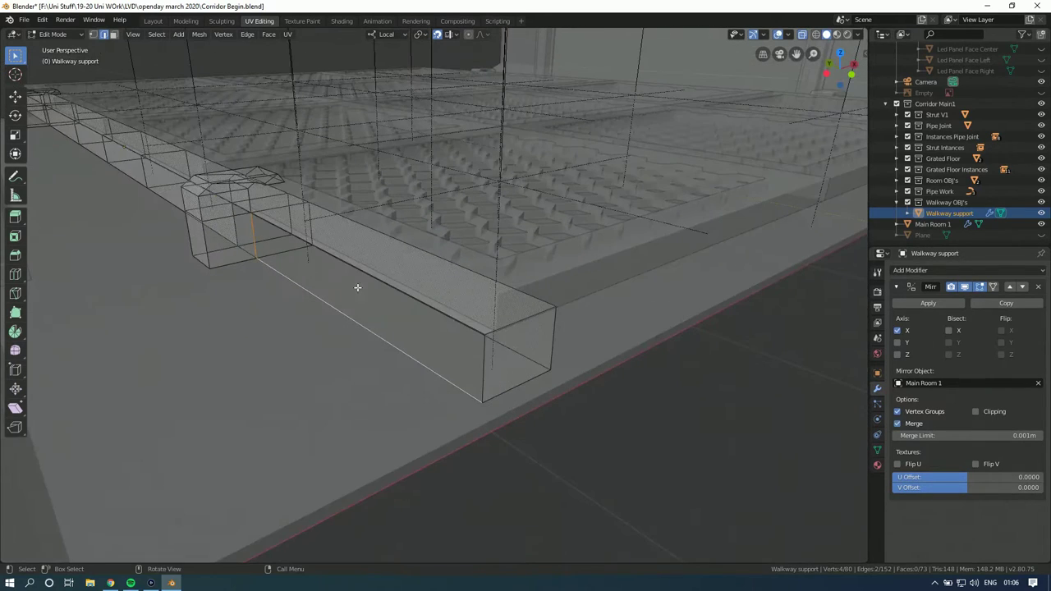
pyautogui.moveTo(459, 344); pyautogui.dragTo(434, 237, button='middle')
pyautogui.keyDown('shift'); pyautogui.click(383, 308); pyautogui.keyUp('shift')
pyautogui.press('Tab')
pyautogui.press('Tab')
pyautogui.hotkey('alt', 'a')
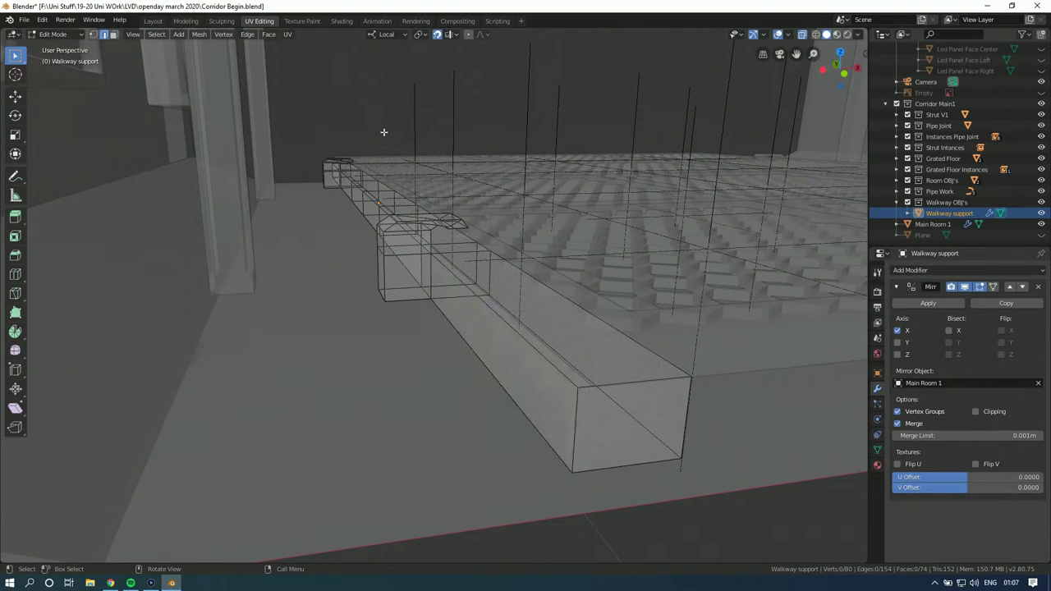
# Step: Hide the collections from Strut V1 to Pipe Work inside Corridor Main1, keeping Walkway OBJ's and Main Room 1 shown
pyautogui.moveTo(362, 126); pyautogui.dragTo(408, 188, button='middle')
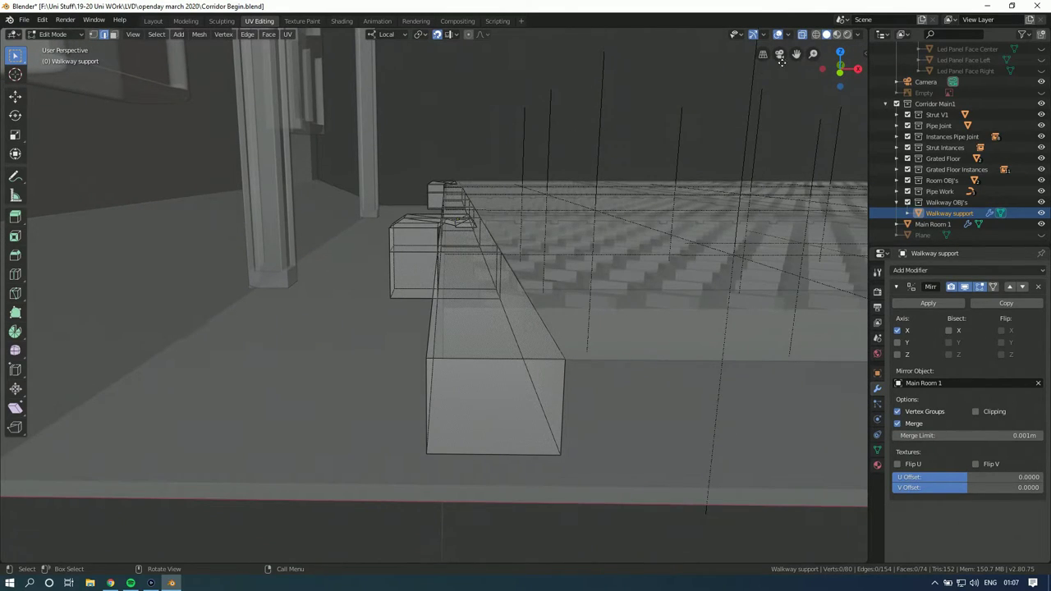
pyautogui.press('Tab')
pyautogui.moveTo(455, 238)
pyautogui.mouseDown(button='middle')
pyautogui.moveTo(459, 221)
pyautogui.moveTo(424, 247)
pyautogui.moveTo(447, 247)
pyautogui.mouseUp(button='middle')
pyautogui.press('Tab')
pyautogui.moveTo(508, 288); pyautogui.dragTo(174, 65, button='middle')
pyautogui.click(113, 35)
pyautogui.moveTo(626, 293); pyautogui.dragTo(609, 277, button='middle')
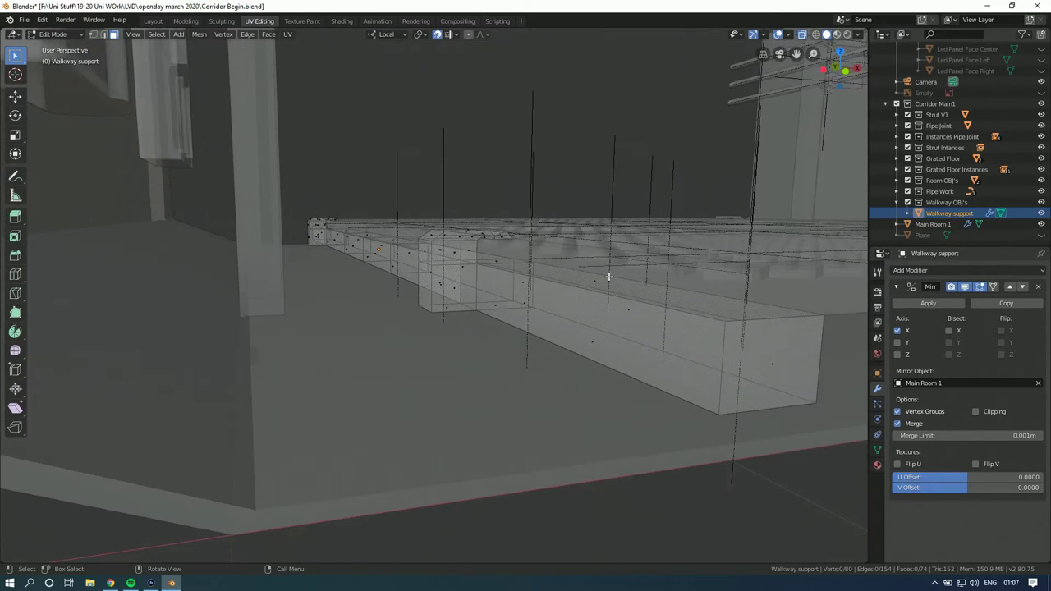
pyautogui.click(598, 335)
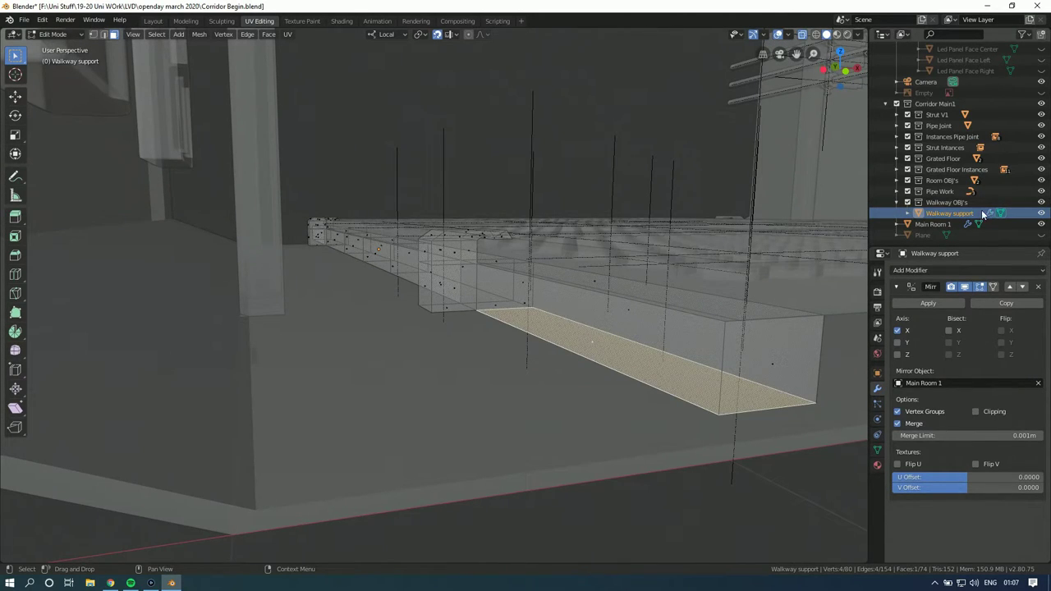
pyautogui.rightClick(948, 214)
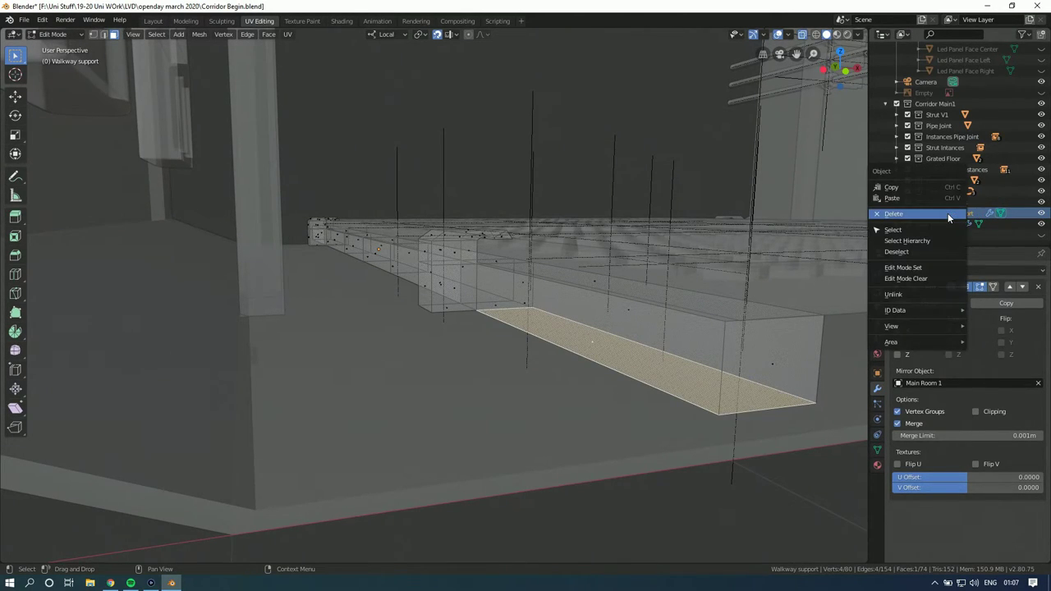
pyautogui.click(962, 214)
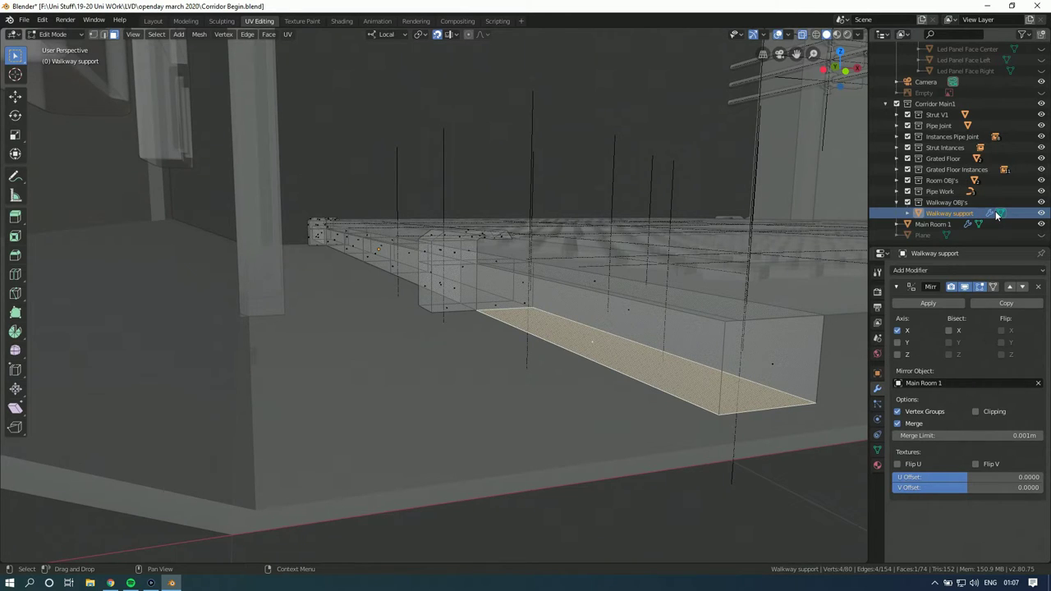
pyautogui.moveTo(1041, 192); pyautogui.dragTo(1040, 117)
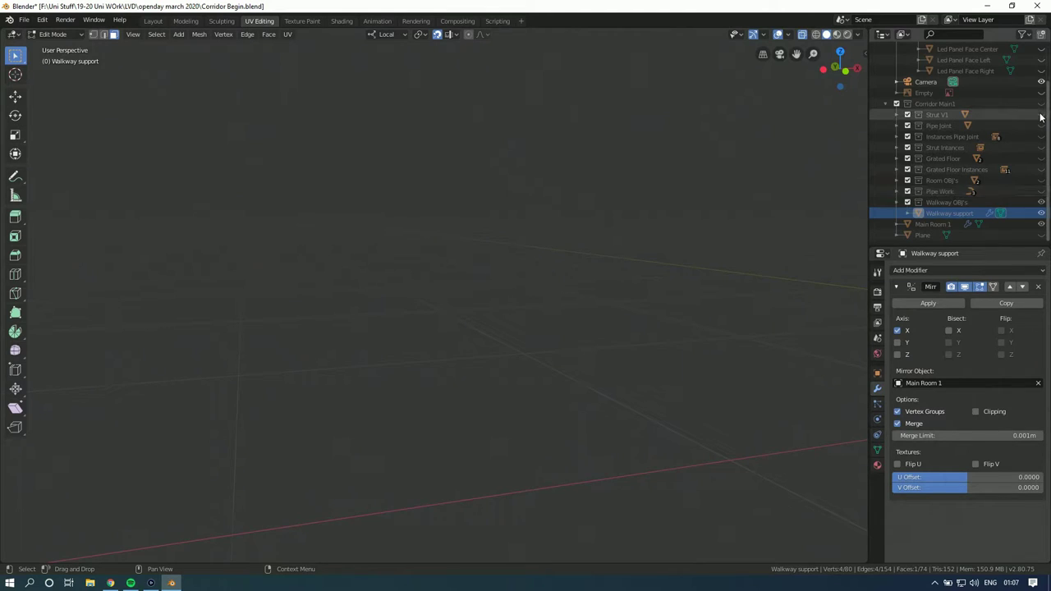
pyautogui.click(1041, 103)
# Step: Select five faces along the beam's outer side around the brackets and delete them
pyautogui.moveTo(411, 283); pyautogui.dragTo(551, 286, button='middle')
pyautogui.scroll(2, 495, 286)
pyautogui.click(578, 286)
pyautogui.moveTo(388, 279); pyautogui.dragTo(479, 260, button='middle')
pyautogui.scroll(4, 462, 284)
pyautogui.keyDown('shift'); pyautogui.click(464, 260); pyautogui.keyUp('shift')
pyautogui.keyDown('shift'); pyautogui.click(478, 262); pyautogui.keyUp('shift')
pyautogui.keyDown('shift'); pyautogui.click(411, 244); pyautogui.keyUp('shift')
pyautogui.keyDown('shift'); pyautogui.click(365, 237); pyautogui.keyUp('shift')
pyautogui.moveTo(365, 236); pyautogui.dragTo(479, 399, button='middle')
pyautogui.press('x')
pyautogui.click(384, 252)
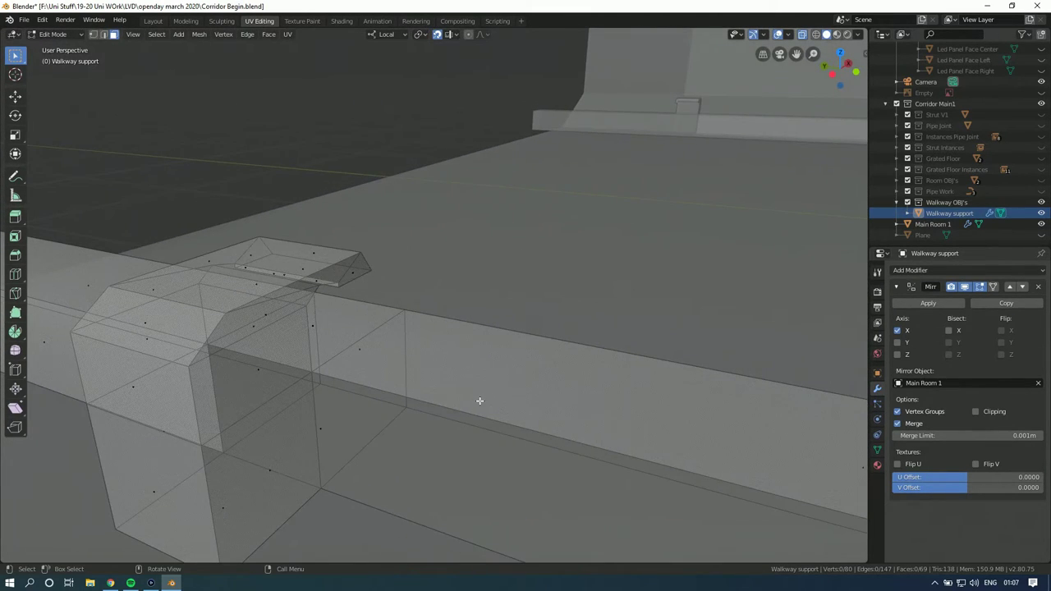
# Step: Examine the beam's bottom face beside the bracket and the junction between the two
pyautogui.click(301, 427)
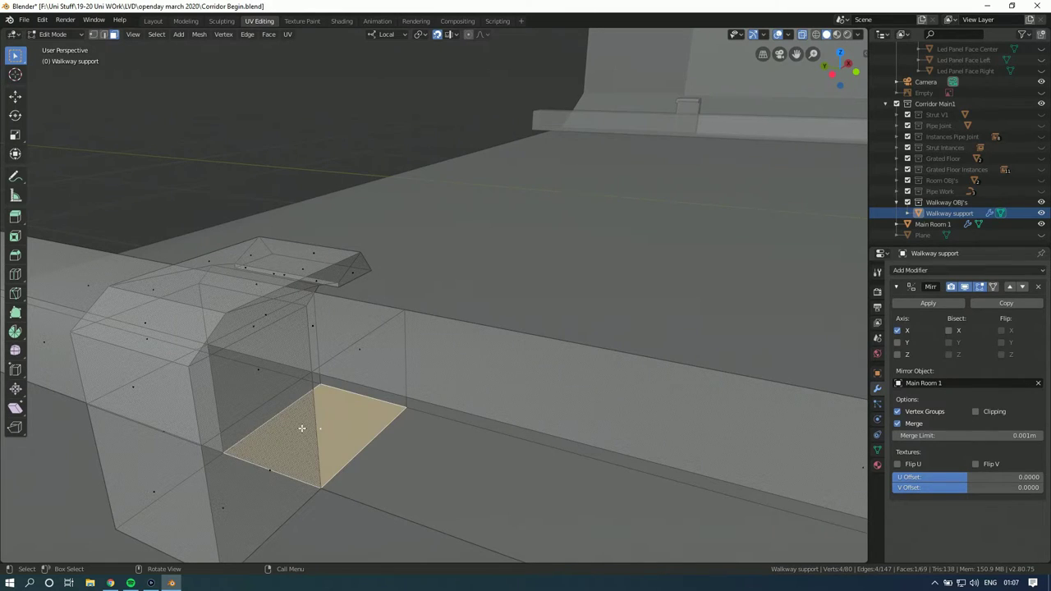
pyautogui.press('KP_Decimal')
pyautogui.scroll(-4, 305, 422)
pyautogui.moveTo(305, 422); pyautogui.dragTo(325, 331, button='middle')
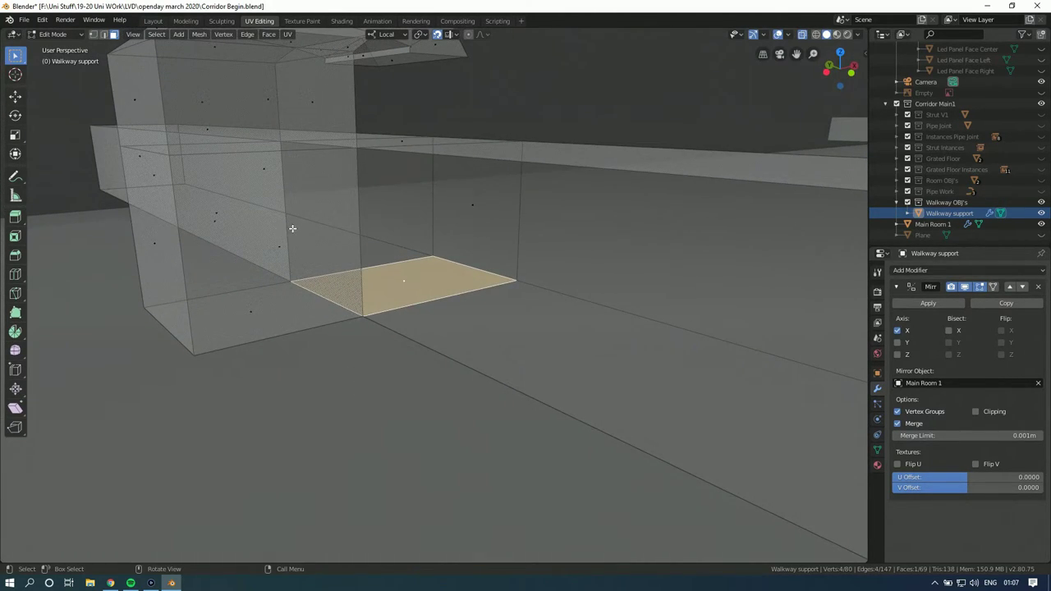
pyautogui.press('Tab')
pyautogui.click(376, 195)
pyautogui.moveTo(376, 195); pyautogui.dragTo(439, 310, button='middle')
pyautogui.press('Tab')
pyautogui.press('Tab')
pyautogui.click(447, 210)
pyautogui.click(445, 309)
pyautogui.moveTo(445, 308); pyautogui.dragTo(430, 236, button='middle')
# Step: Fill one open section of the beam's outer side with a face spanning its top and bottom edges
pyautogui.press('Tab')
pyautogui.click(410, 265)
pyautogui.keyDown('shift'); pyautogui.click(437, 174); pyautogui.keyUp('shift')
pyautogui.moveTo(624, 225); pyautogui.dragTo(569, 298, button='middle')
pyautogui.keyDown('shift'); pyautogui.click(574, 304); pyautogui.keyUp('shift')
pyautogui.press('f')
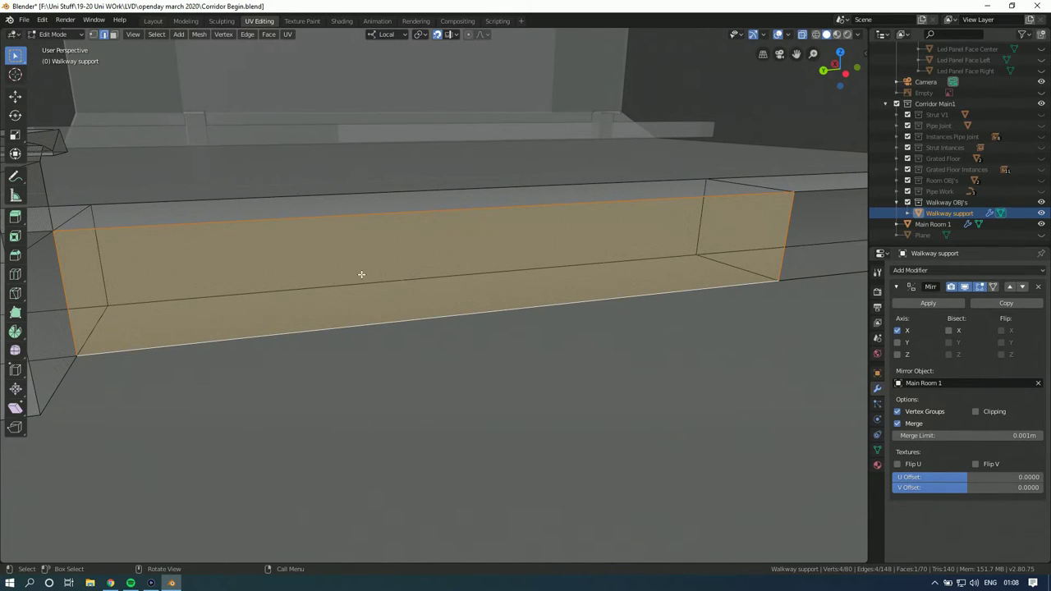
pyautogui.click(68, 285)
pyautogui.press('g')
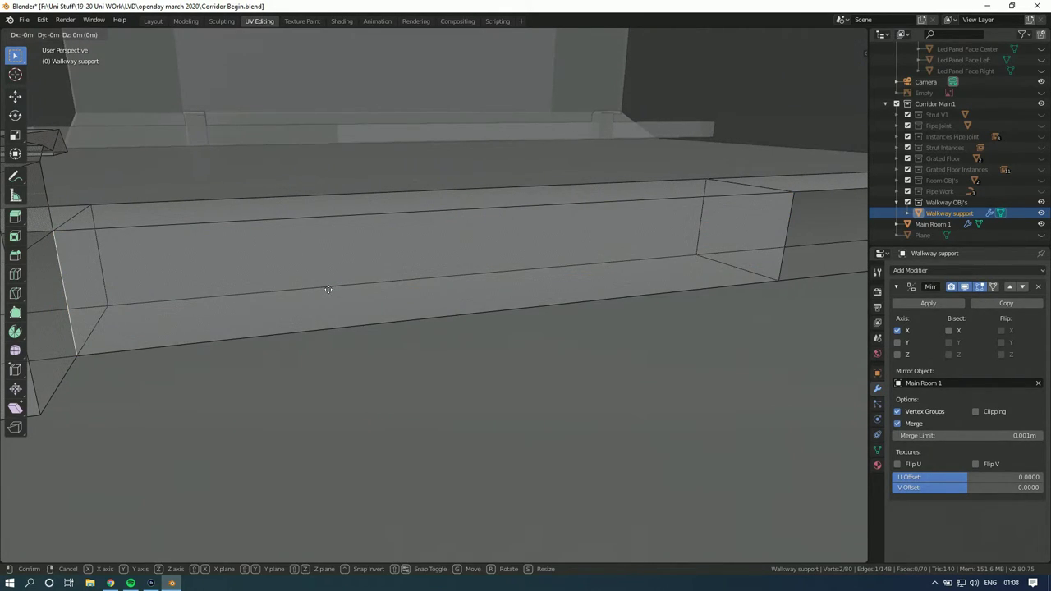
pyautogui.press('Escape')
pyautogui.moveTo(277, 261); pyautogui.dragTo(455, 266, button='middle')
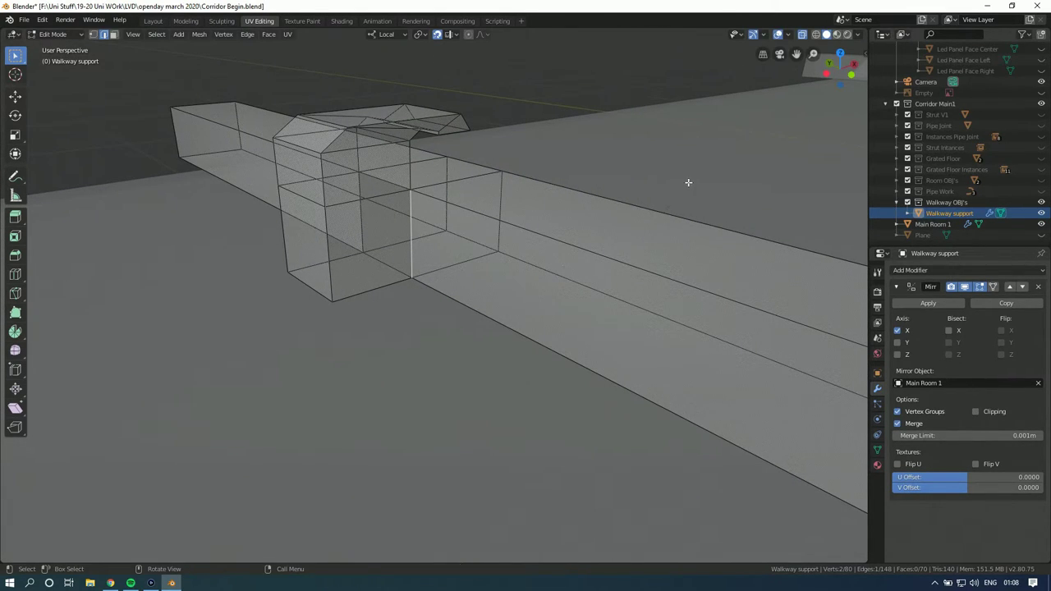
# Step: Turn off snapping and try to move the beam's vertical edge at the bracket freely
pyautogui.click(448, 35)
pyautogui.click(448, 37)
pyautogui.press('g')
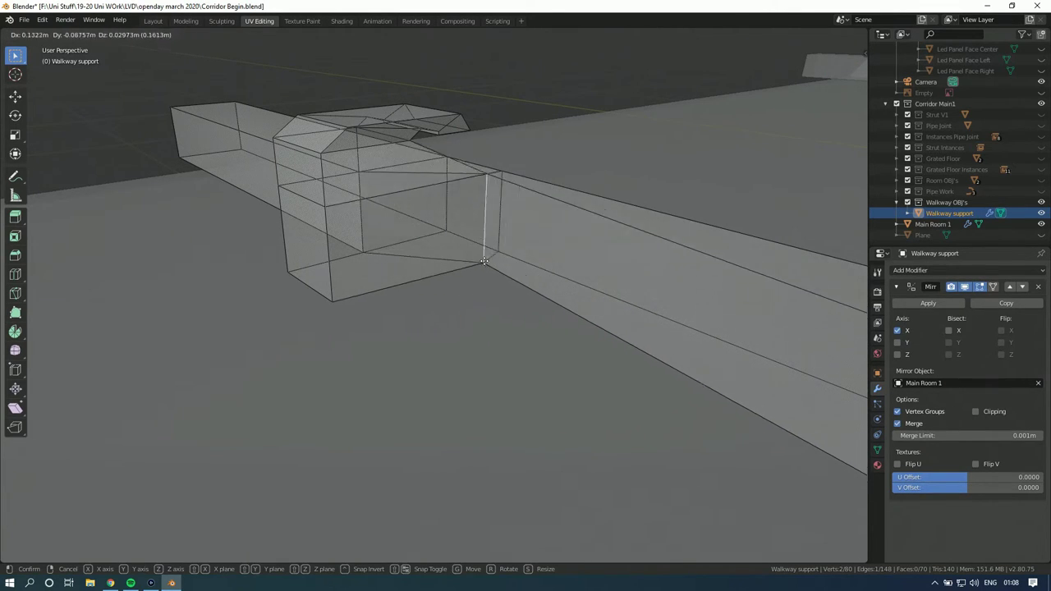
pyautogui.press('Escape')
# Step: Fill the next two open sections of the beam's outer side with faces
pyautogui.moveTo(466, 281); pyautogui.dragTo(340, 248, button='middle')
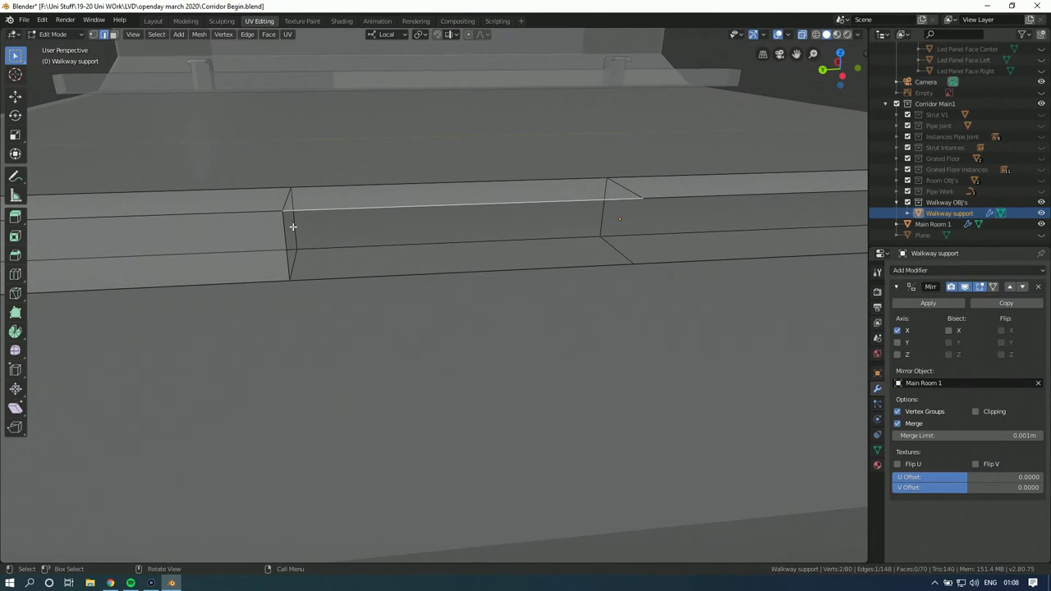
pyautogui.press('f')
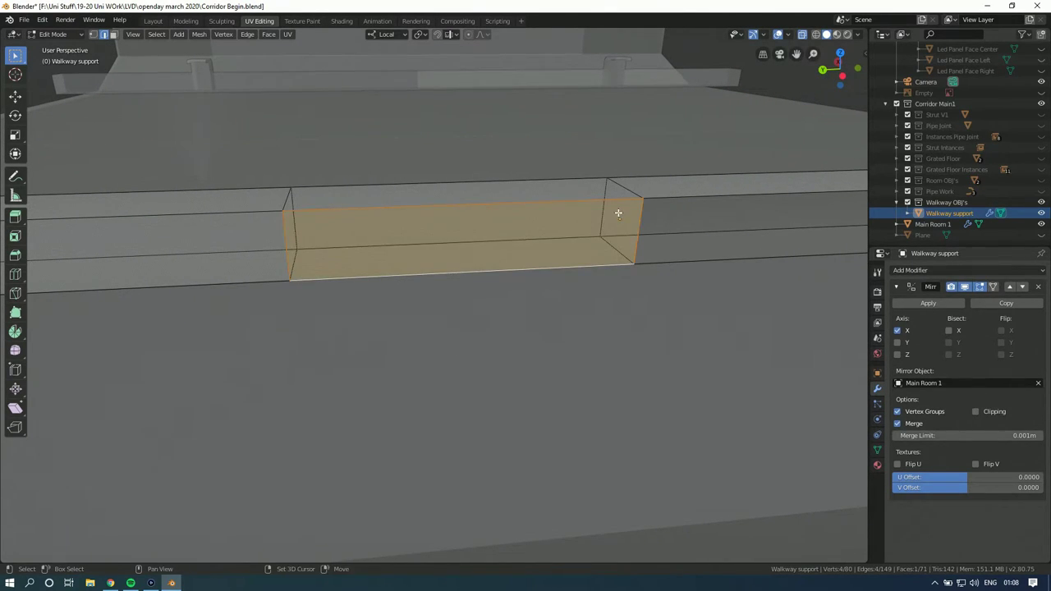
pyautogui.keyDown('shift'); pyautogui.moveTo(617, 211); pyautogui.dragTo(476, 206, button='middle'); pyautogui.keyUp('shift')
pyautogui.click(437, 215)
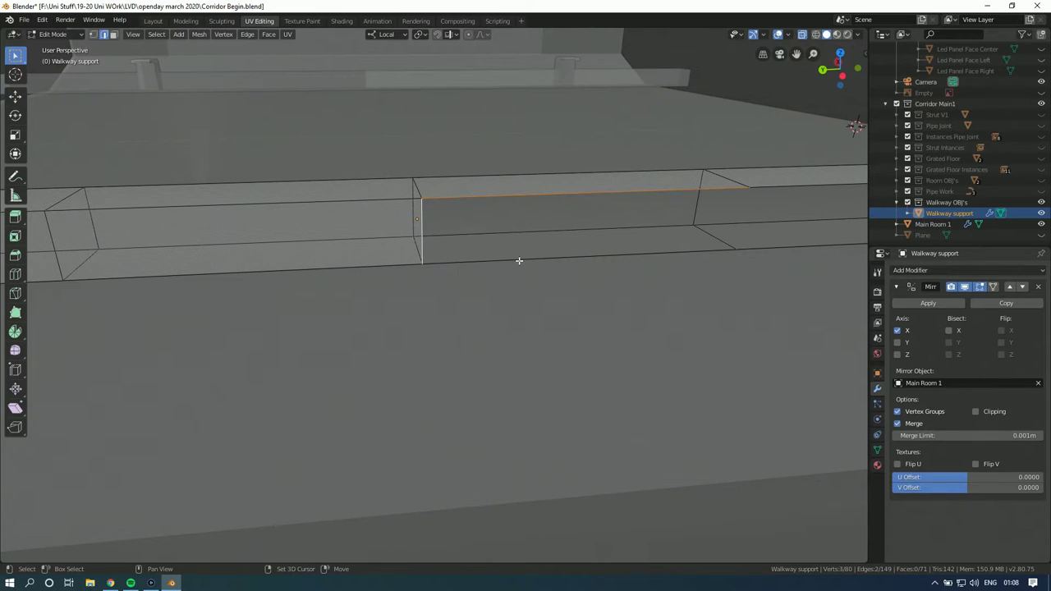
pyautogui.press('f')
# Step: Try to fill the open outer side section that ends at the bracket, and undo the fill
pyautogui.moveTo(528, 188); pyautogui.dragTo(382, 251, button='middle')
pyautogui.click(328, 266)
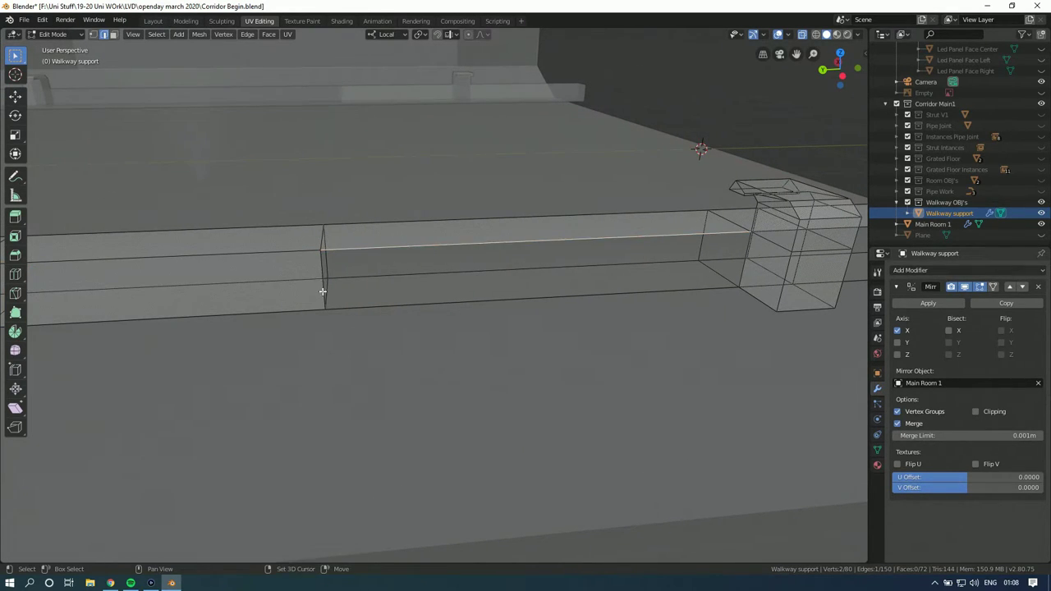
pyautogui.press('f')
pyautogui.moveTo(579, 230); pyautogui.dragTo(402, 235, button='middle')
pyautogui.hotkey('ctrl', 'z')
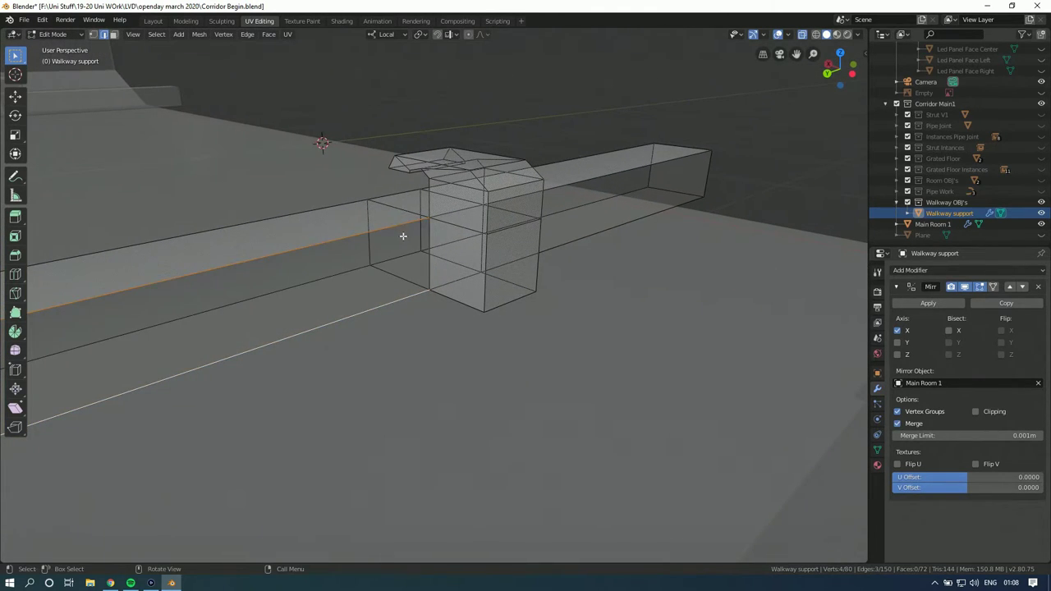
# Step: Try filling the open outer side section that ends at the bracket and moving its vertical edge, and undo both
pyautogui.press('f')
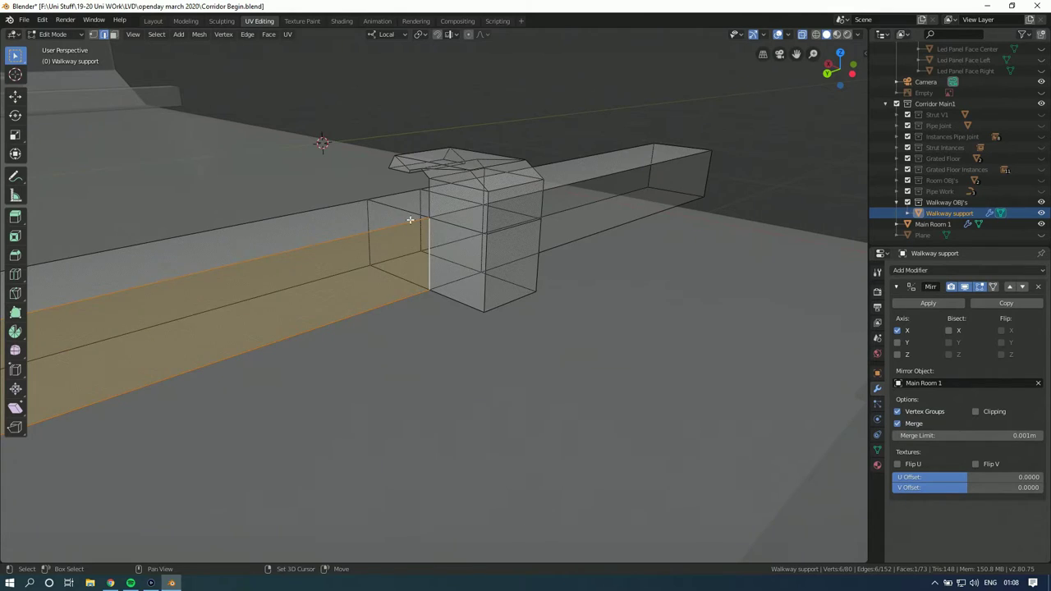
pyautogui.moveTo(432, 239); pyautogui.dragTo(422, 217, button='middle')
pyautogui.click(551, 255)
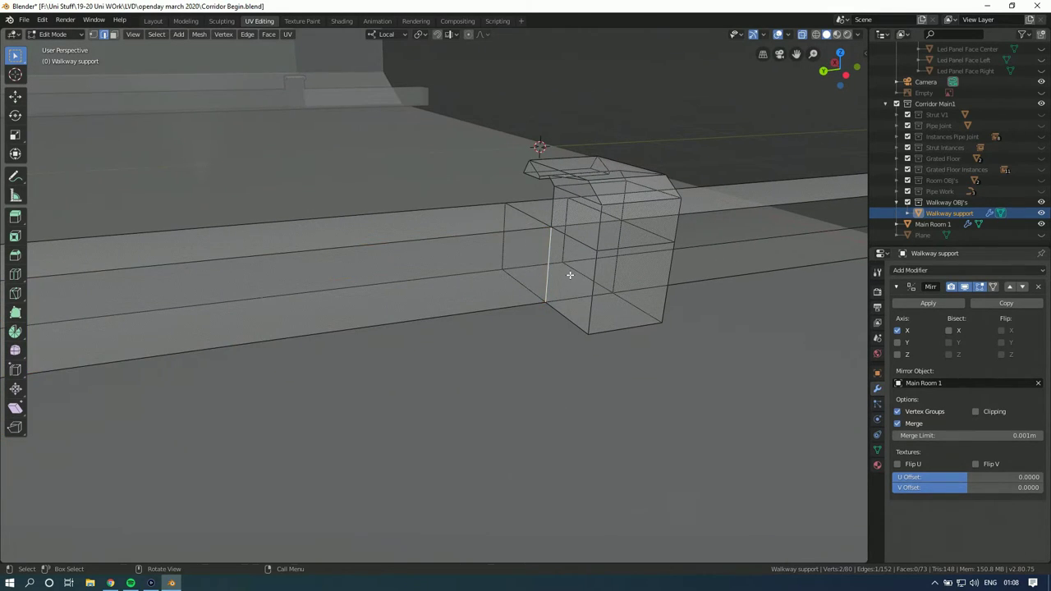
pyautogui.press('g')
pyautogui.click(601, 290)
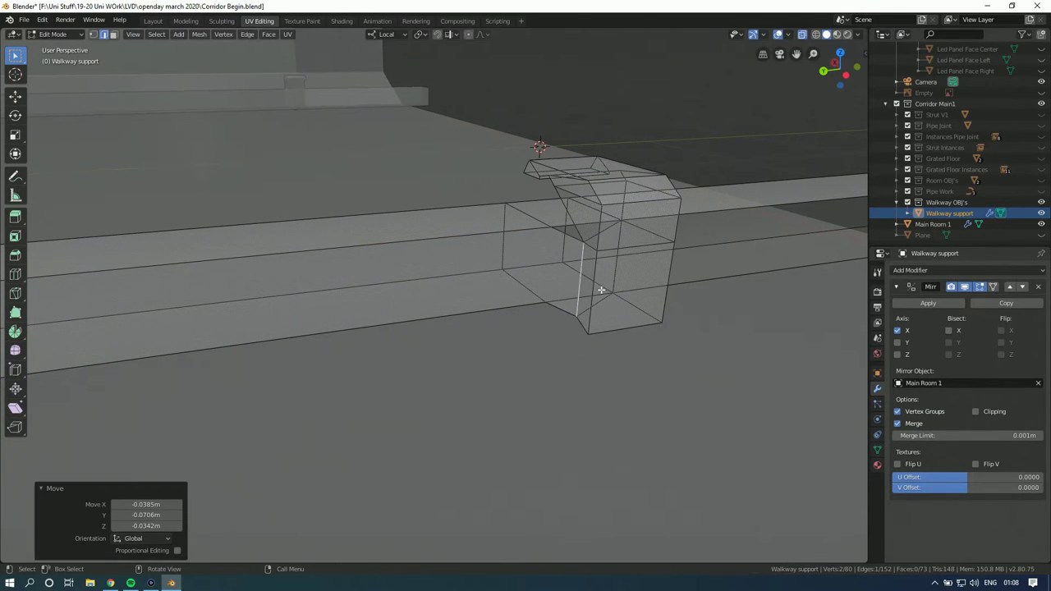
pyautogui.hotkey('ctrl', 'z')
pyautogui.hotkey('ctrl', 'z')
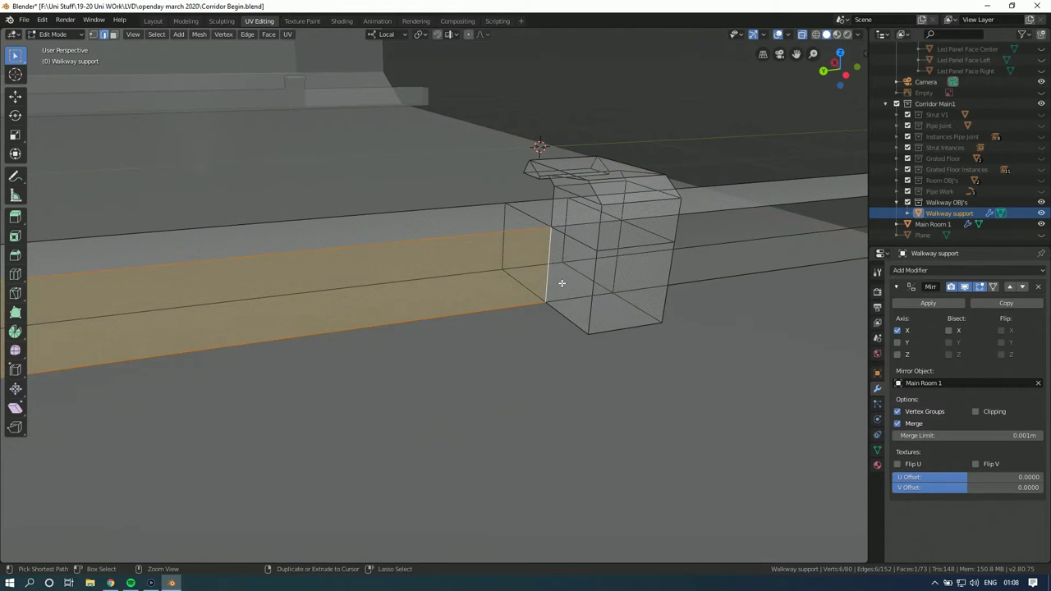
pyautogui.hotkey('ctrl', 'z')
# Step: Try to move the vertical edge at the bracket freely once more, and undo the move
pyautogui.click(549, 280)
pyautogui.press('g')
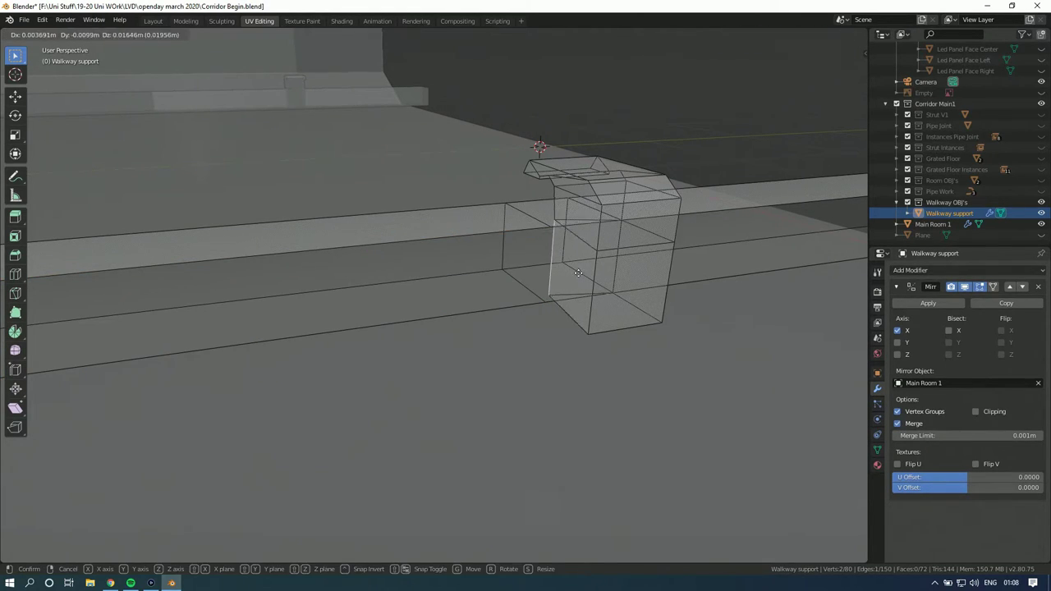
pyautogui.click(588, 292)
pyautogui.scroll(5, 544, 287)
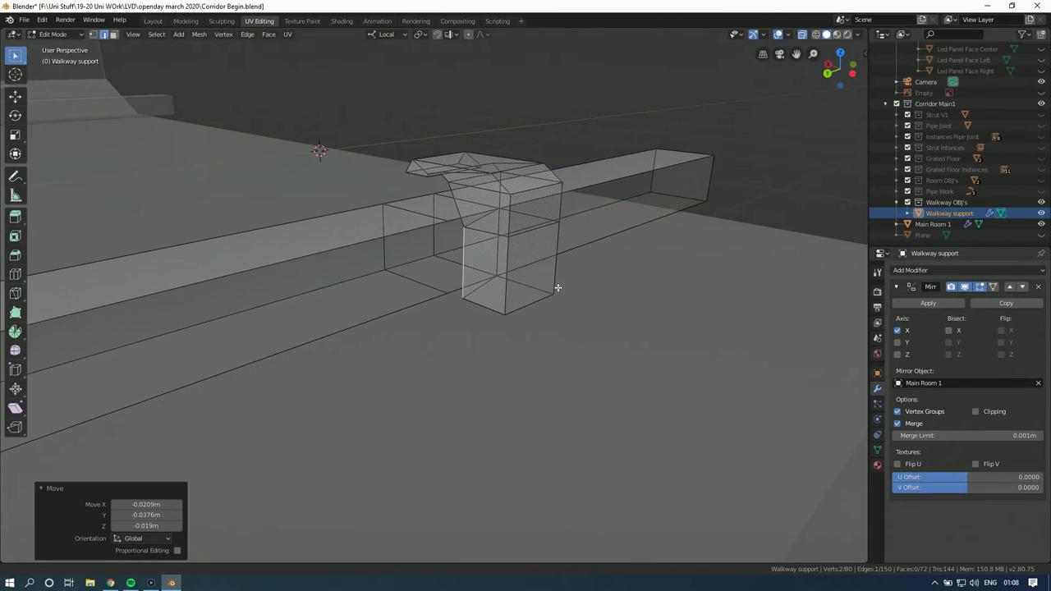
pyautogui.moveTo(444, 276); pyautogui.dragTo(476, 279, button='middle')
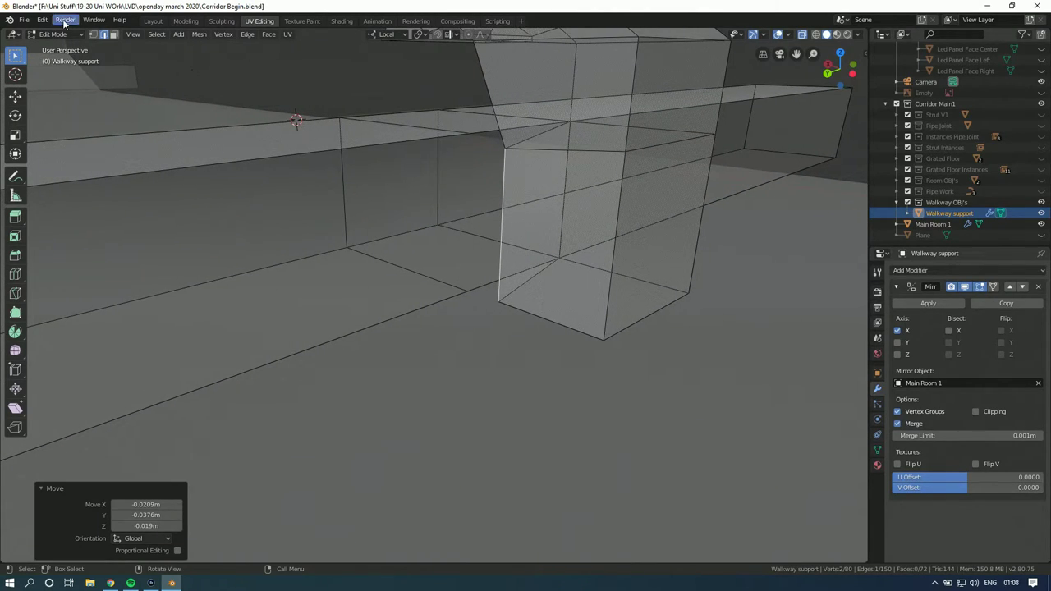
pyautogui.hotkey('ctrl', 'z')
# Step: Delete the beam's bottom and top faces beside the bracket
pyautogui.click(114, 34)
pyautogui.click(443, 247)
pyautogui.press('x')
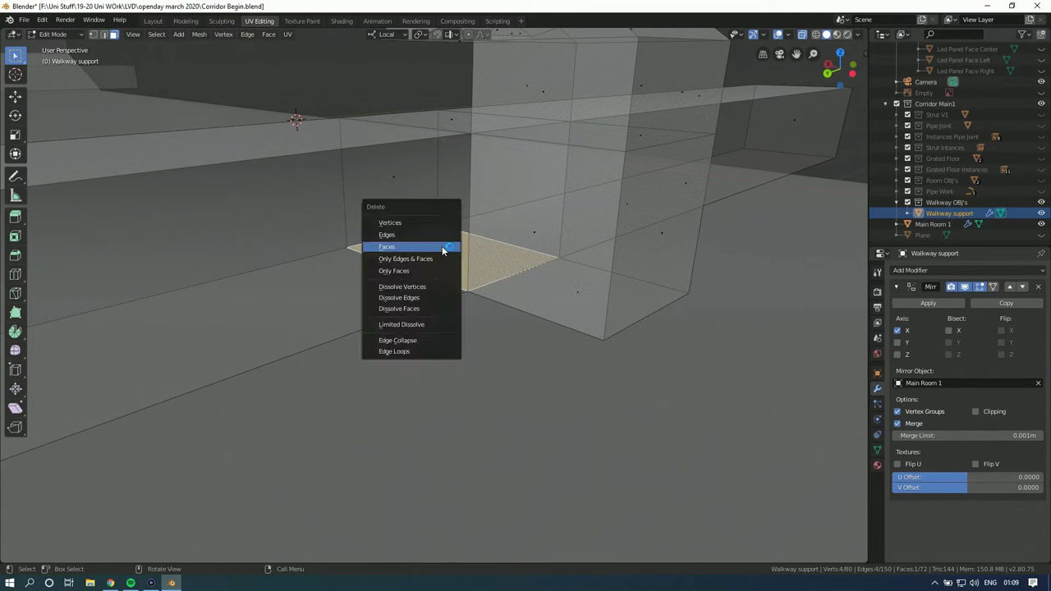
pyautogui.click(443, 245)
pyautogui.click(436, 115)
pyautogui.press('x')
pyautogui.click(443, 122)
pyautogui.moveTo(434, 155)
pyautogui.mouseDown(button='middle')
pyautogui.moveTo(476, 168)
pyautogui.moveTo(370, 155)
pyautogui.moveTo(565, 192)
pyautogui.moveTo(444, 164)
pyautogui.mouseUp(button='middle')
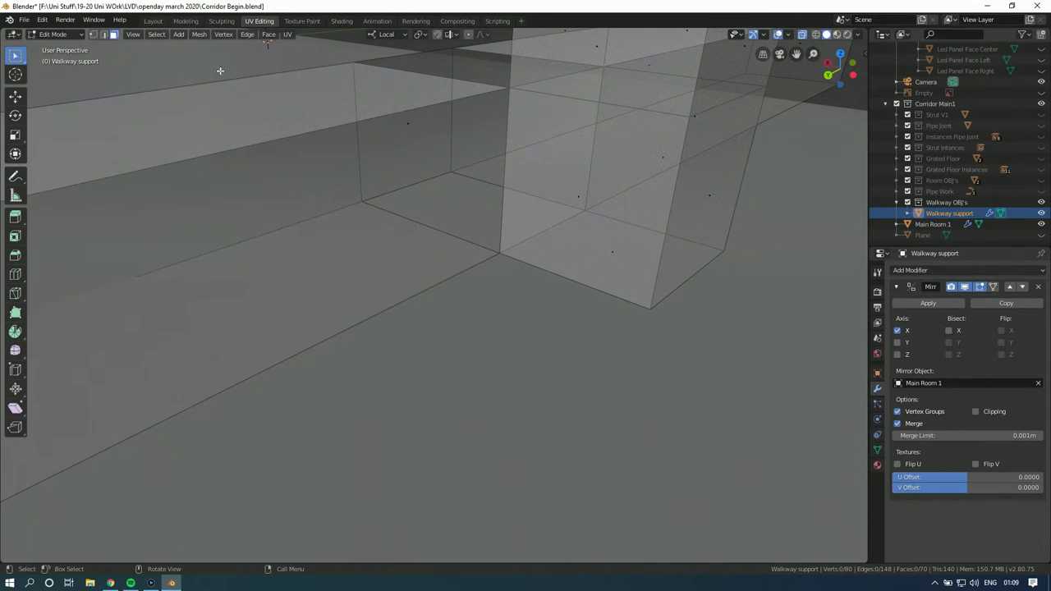
# Step: Fill the gap in the beam's underside beside the bracket with a face, then test-move the adjoining bottom edge and undo the move
pyautogui.click(104, 34)
pyautogui.moveTo(453, 202); pyautogui.dragTo(405, 177, button='middle')
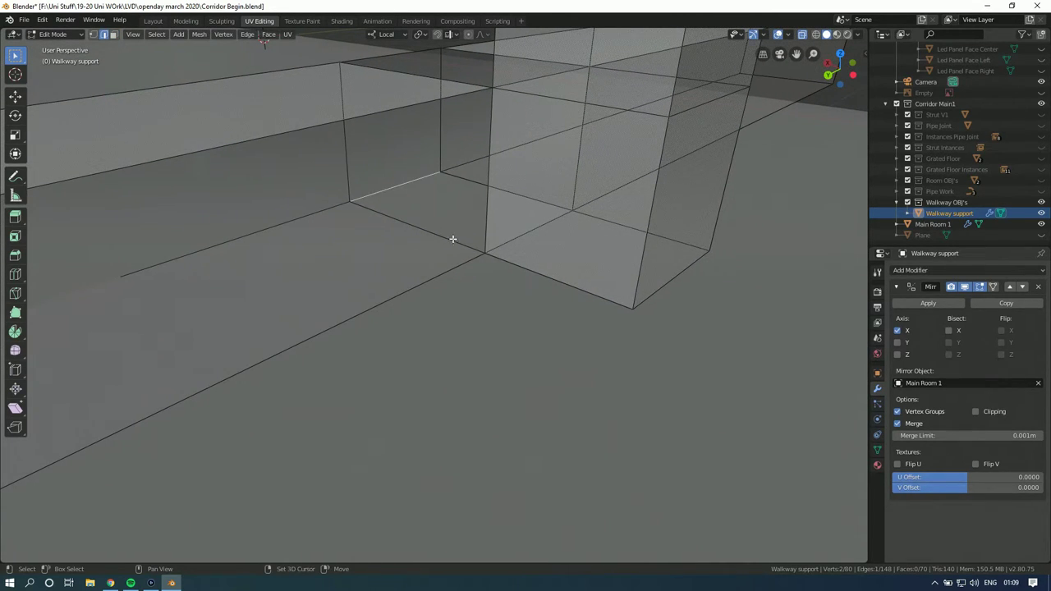
pyautogui.press('f')
pyautogui.click(528, 244)
pyautogui.press('g')
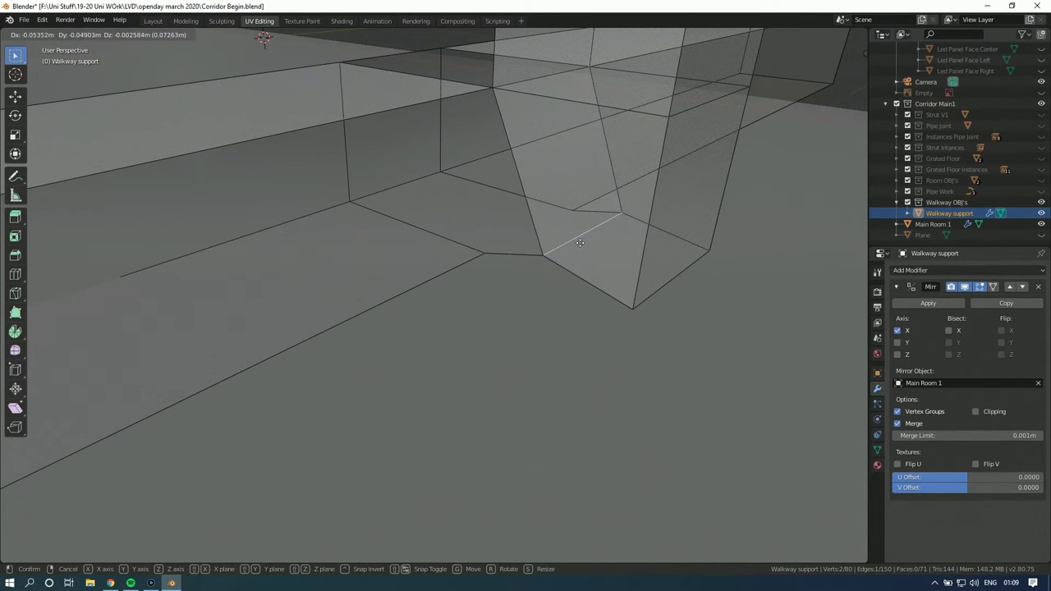
pyautogui.click(591, 248)
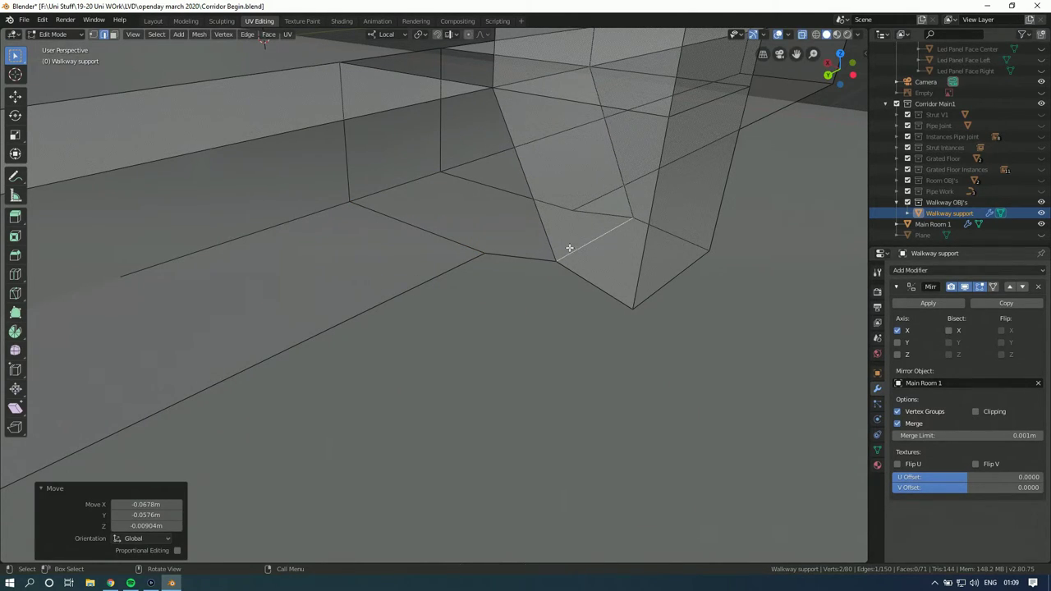
pyautogui.hotkey('ctrl', 'z')
# Step: Fill the gap in the beam's top beside the bracket with a face, then test-move the adjoining top edge and revert it
pyautogui.keyDown('shift'); pyautogui.scroll(5, 451, 234); pyautogui.keyUp('shift')
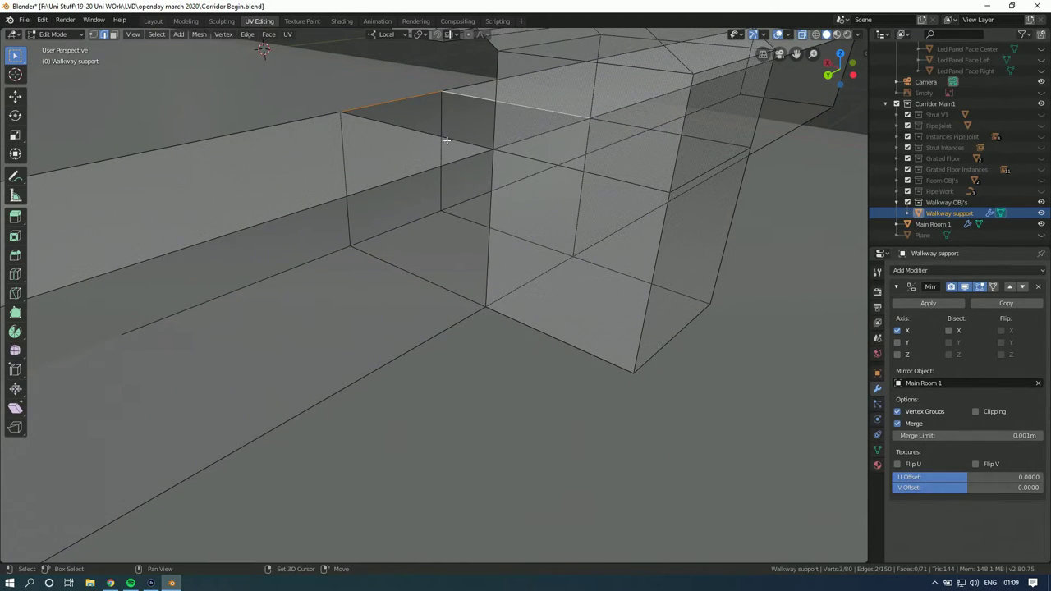
pyautogui.press('f')
pyautogui.moveTo(464, 137); pyautogui.dragTo(455, 188, button='middle')
pyautogui.click(523, 147)
pyautogui.scroll(5, 452, 190)
pyautogui.scroll(-5, 460, 207)
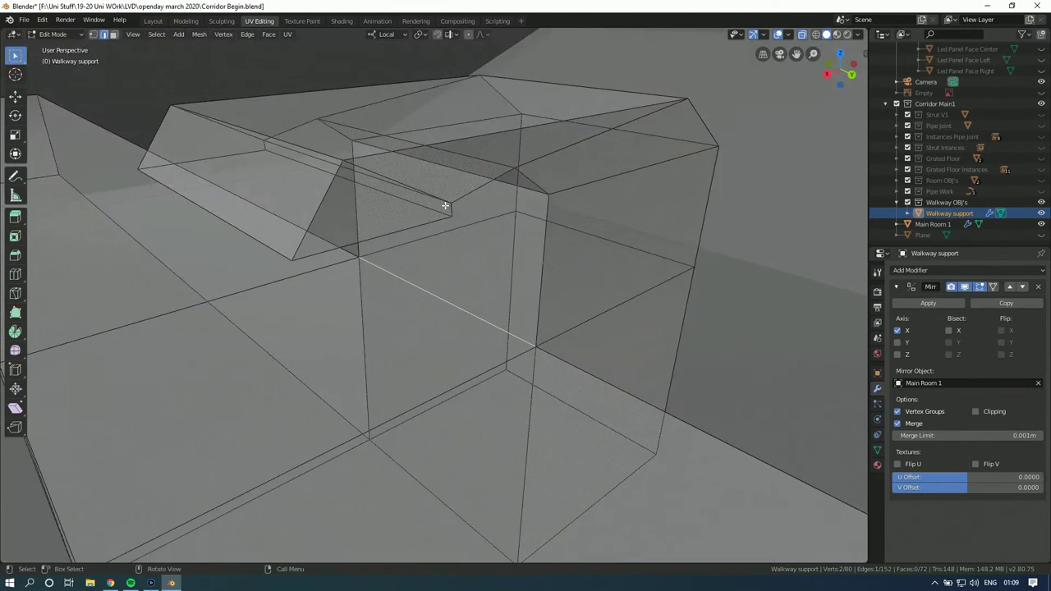
pyautogui.press('g')
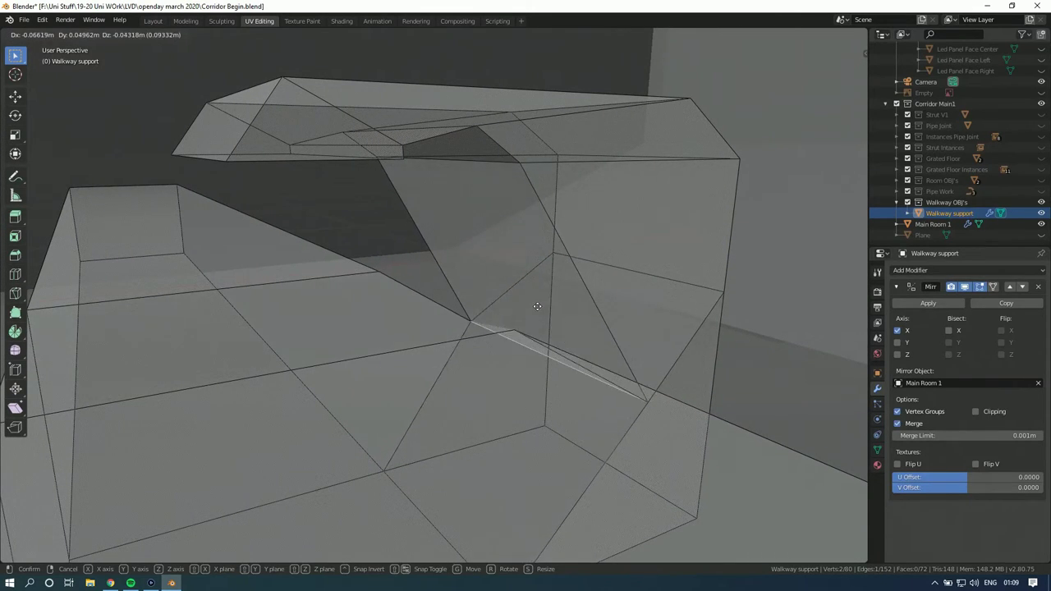
pyautogui.click(371, 208)
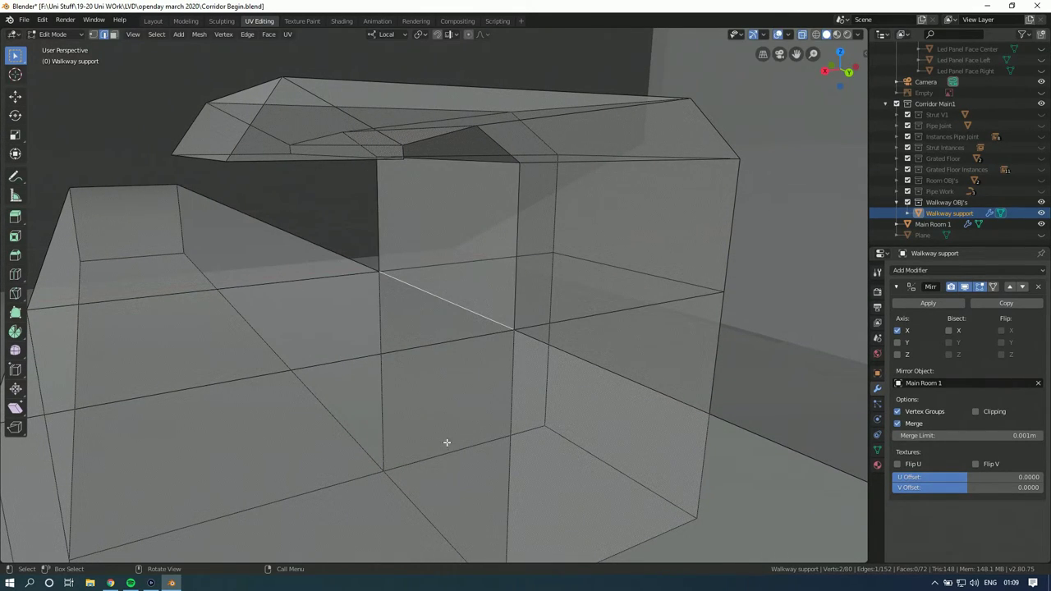
# Step: Test-move the bottom edge and the vertical edge where the beam meets the bracket, and revert both moves
pyautogui.press('g')
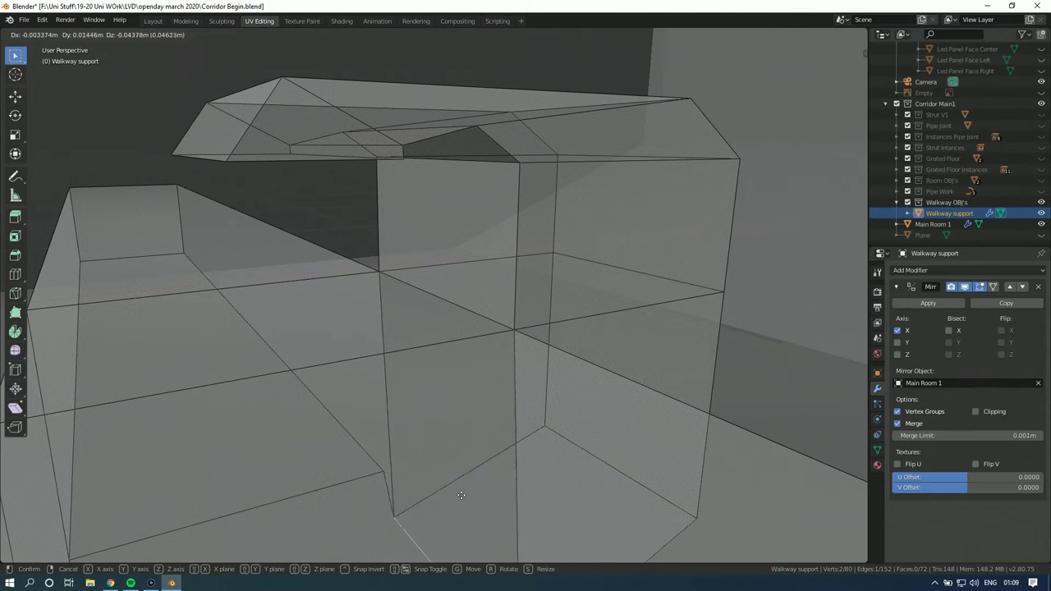
pyautogui.click(382, 496)
pyautogui.click(402, 488)
pyautogui.moveTo(405, 485); pyautogui.dragTo(521, 389, button='middle')
pyautogui.scroll(-4, 449, 415)
pyautogui.moveTo(449, 414)
pyautogui.mouseDown(button='middle')
pyautogui.moveTo(417, 413)
pyautogui.moveTo(500, 413)
pyautogui.moveTo(465, 411)
pyautogui.mouseUp(button='middle')
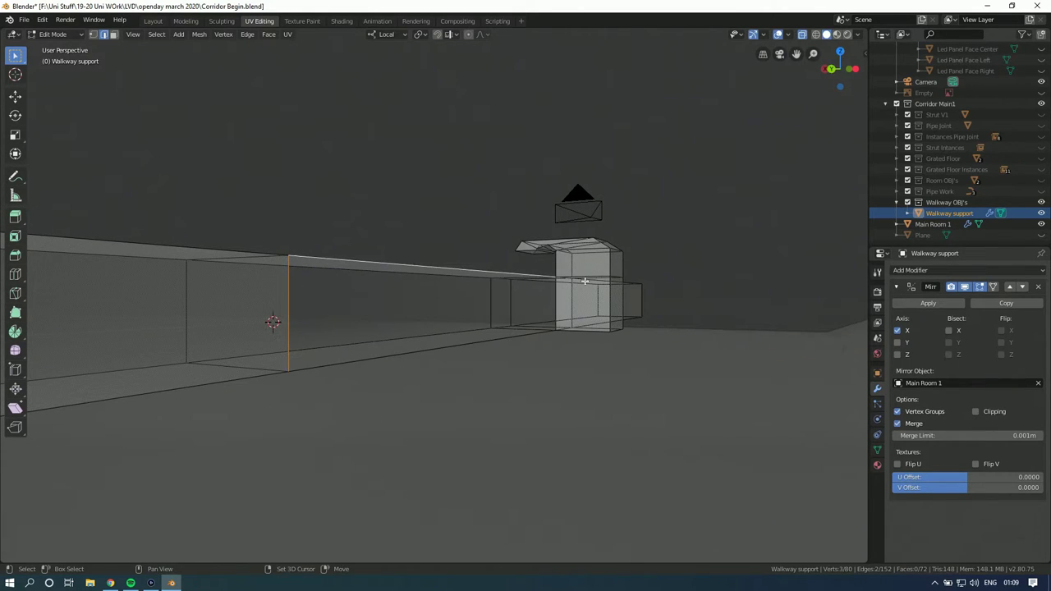
pyautogui.scroll(6, 501, 336)
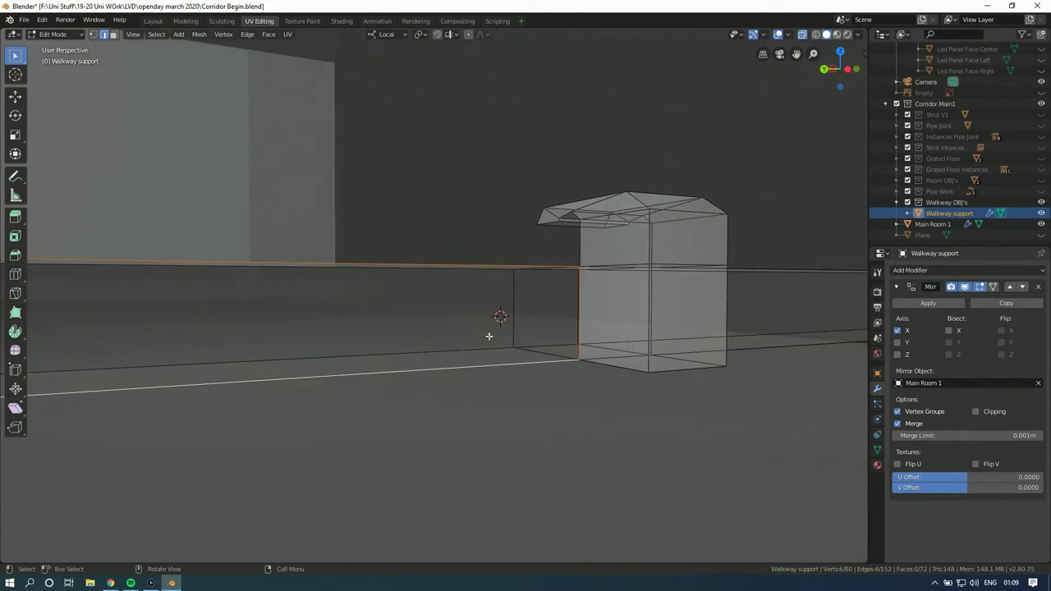
pyautogui.click(614, 330)
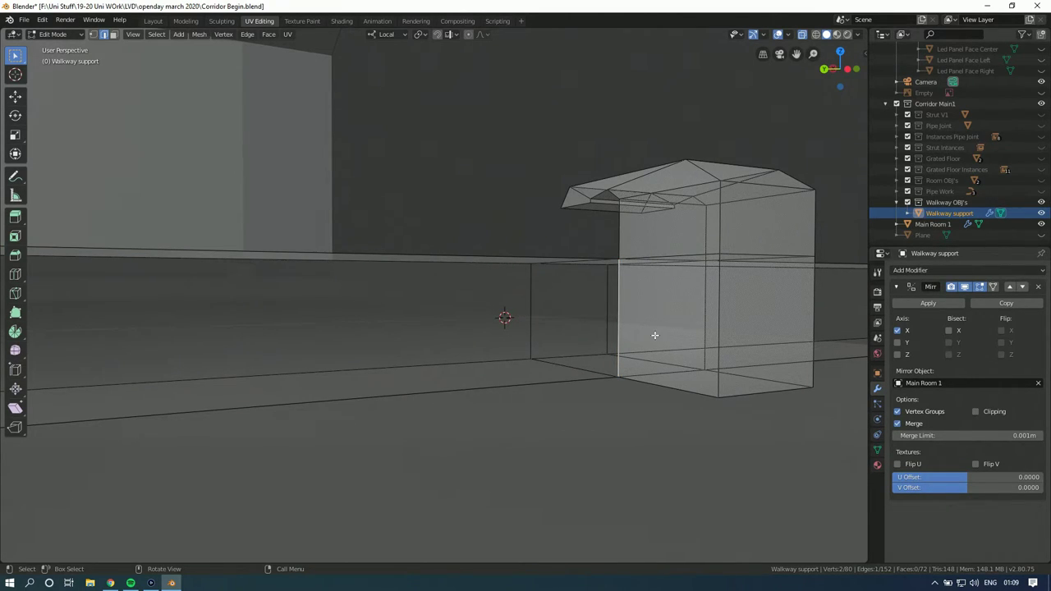
pyautogui.press('g')
pyautogui.rightClick(704, 385)
# Step: Fill the open outer side section of the beam that ends at the bracket's vertical edge with a face
pyautogui.click(619, 338)
pyautogui.keyDown('shift'); pyautogui.click(470, 257); pyautogui.keyUp('shift')
pyautogui.moveTo(512, 286); pyautogui.dragTo(596, 290, button='middle')
pyautogui.moveTo(82, 301); pyautogui.dragTo(99, 300, button='middle')
pyautogui.press('f')
# Step: Fill the remaining open outer side section on the other side of the bracket with a face between its top and bottom edges
pyautogui.moveTo(254, 304); pyautogui.dragTo(316, 356, button='middle')
pyautogui.keyDown('alt'); pyautogui.click(277, 429); pyautogui.keyUp('alt')
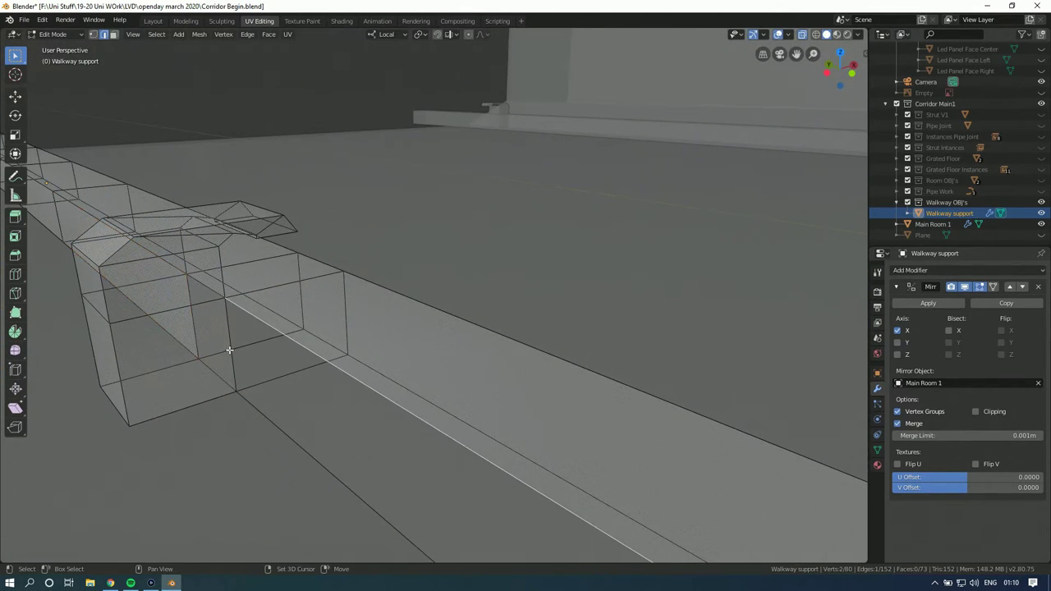
pyautogui.keyDown('shift'); pyautogui.click(292, 430); pyautogui.keyUp('shift')
pyautogui.keyDown('shift'); pyautogui.click(292, 430); pyautogui.keyUp('shift')
pyautogui.click(386, 394)
pyautogui.keyDown('ctrl'); pyautogui.click(233, 367); pyautogui.keyUp('ctrl')
pyautogui.moveTo(347, 427); pyautogui.dragTo(420, 227, button='middle')
pyautogui.press('f')
# Step: Return to Object Mode, deselect everything and unhide the hidden collections of Corridor Main1
pyautogui.press('Tab')
pyautogui.hotkey('alt', 'a')
pyautogui.click(421, 226)
pyautogui.click(532, 286)
pyautogui.moveTo(532, 286); pyautogui.dragTo(428, 199, button='middle')
pyautogui.hotkey('alt', 'a')
pyautogui.scroll(-5, 464, 187)
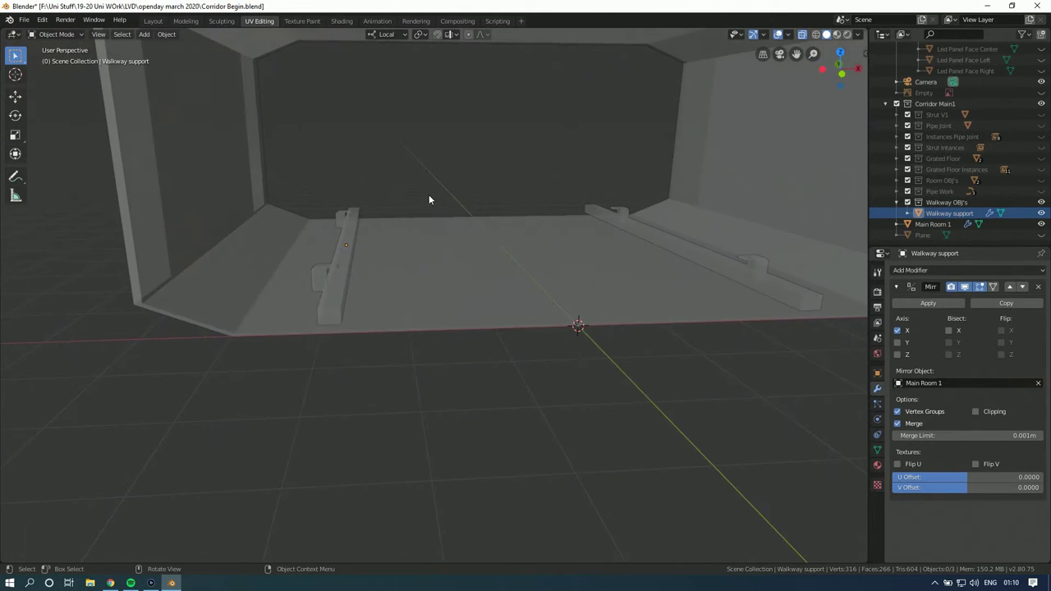
pyautogui.hotkey('alt', 'h')
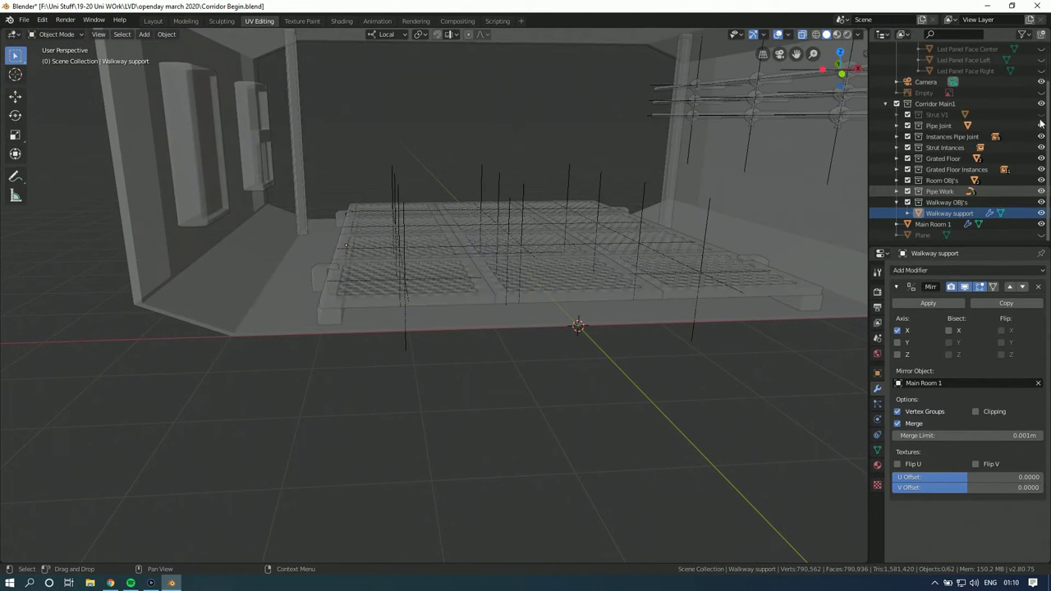
# Step: Keep the viewport in solid shading and turn off X-ray
pyautogui.moveTo(472, 153); pyautogui.dragTo(437, 175, button='middle')
pyautogui.click(815, 34)
pyautogui.click(826, 34)
pyautogui.click(417, 202)
pyautogui.click(803, 35)
# Step: Open the Walkway support mesh for editing and add a 32-vertex cylinder with a 1 m radius and 2 m depth
pyautogui.moveTo(673, 91); pyautogui.dragTo(456, 210, button='middle')
pyautogui.moveTo(460, 147); pyautogui.dragTo(461, 281, button='middle')
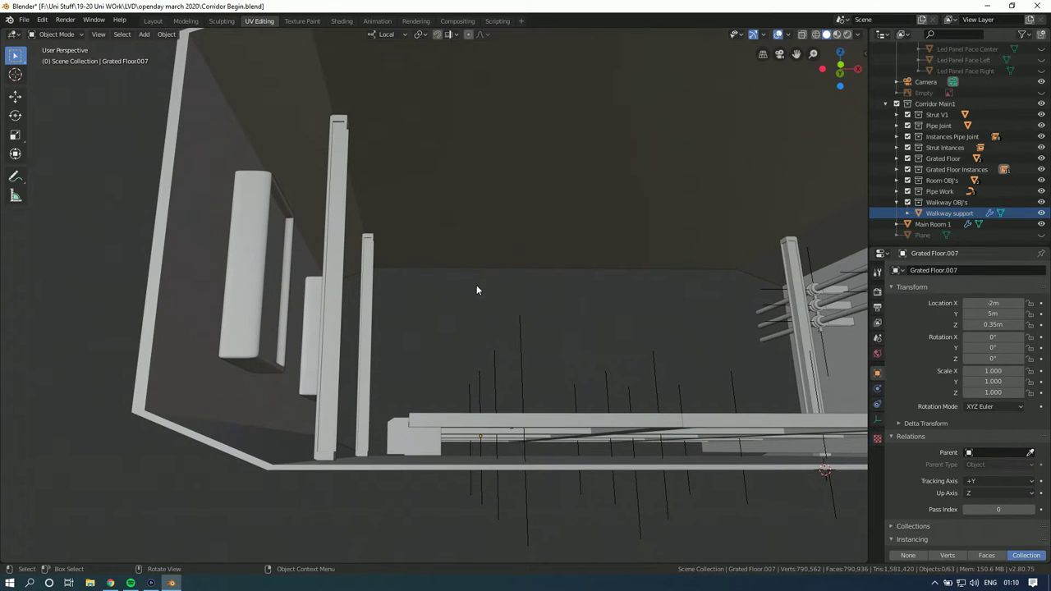
pyautogui.keyDown('shift'); pyautogui.moveTo(463, 352); pyautogui.dragTo(451, 310, button='middle'); pyautogui.keyUp('shift')
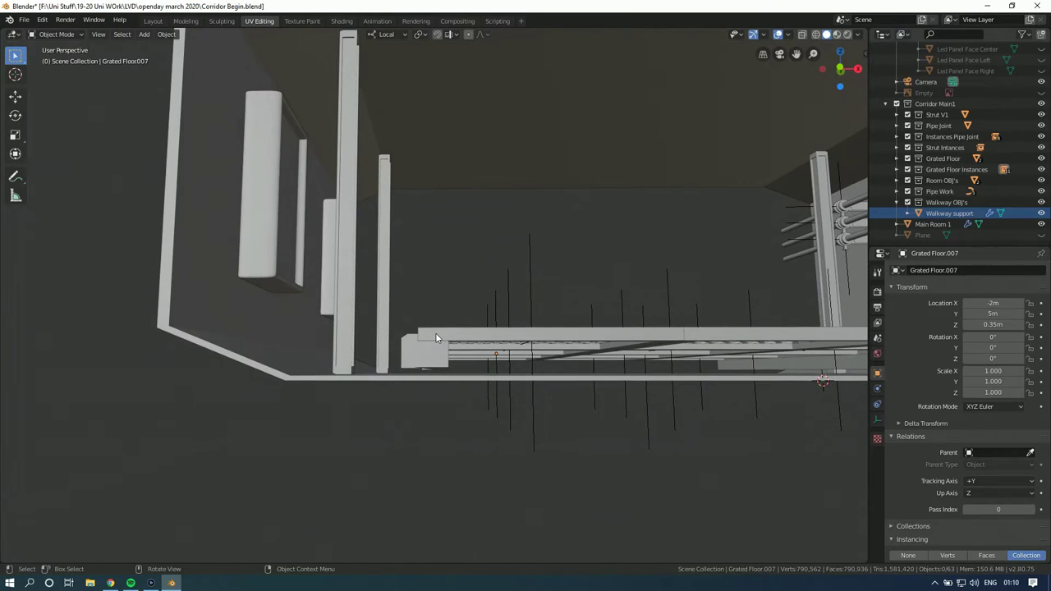
pyautogui.scroll(2, 435, 332)
pyautogui.click(427, 378)
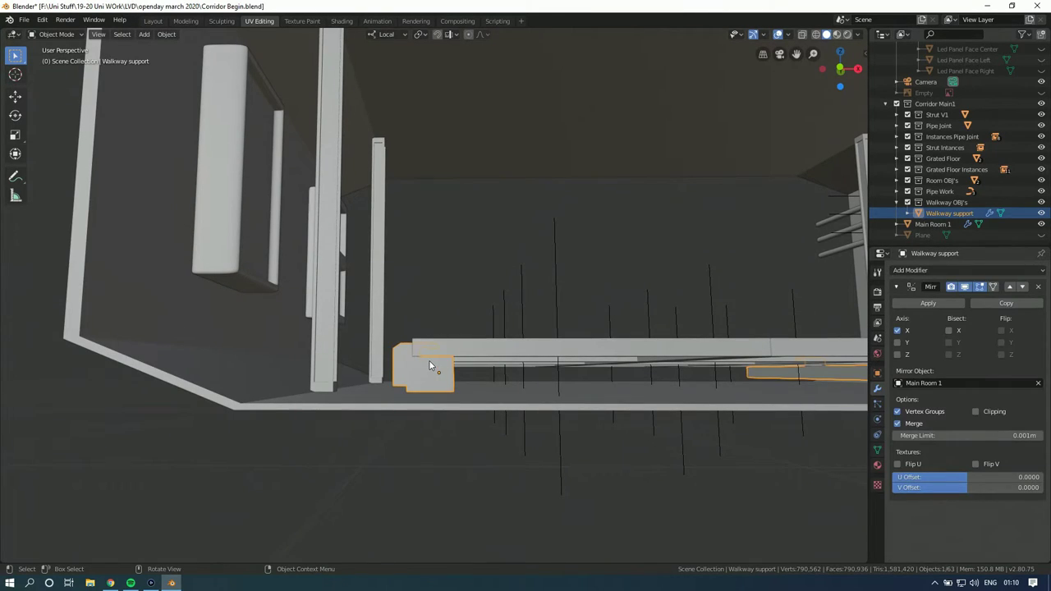
pyautogui.press('Tab')
pyautogui.hotkey('shift', 'a')
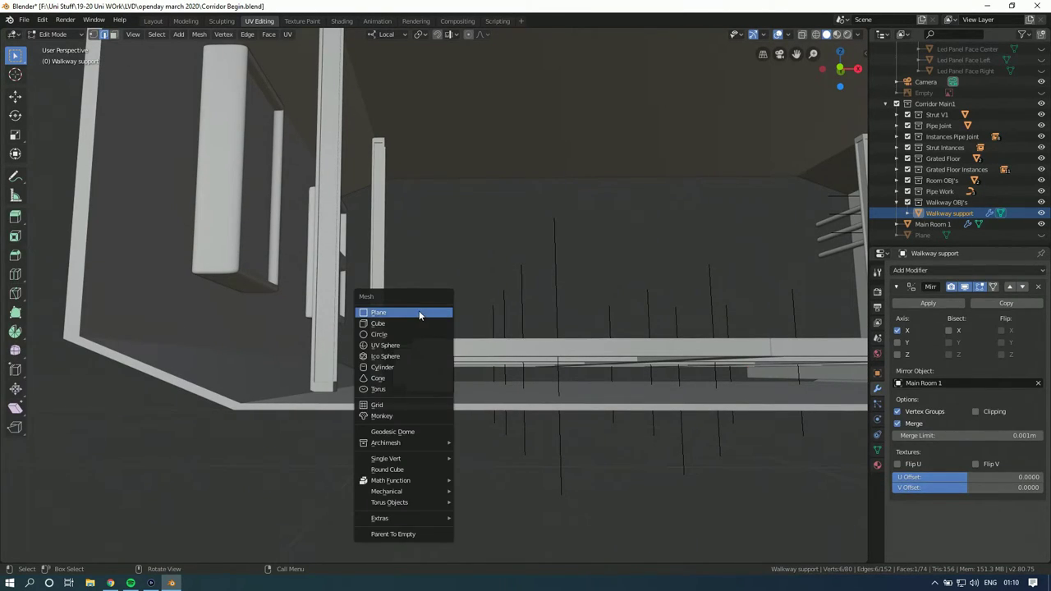
pyautogui.click(419, 310)
pyautogui.hotkey('ctrl', 'z')
pyautogui.hotkey('shift', 'a')
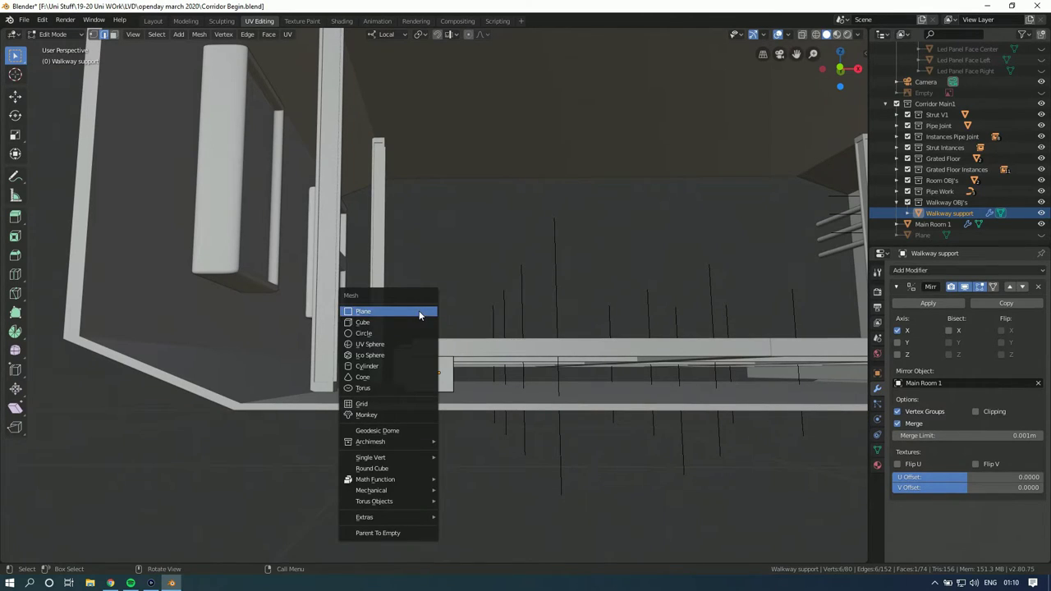
pyautogui.click(385, 366)
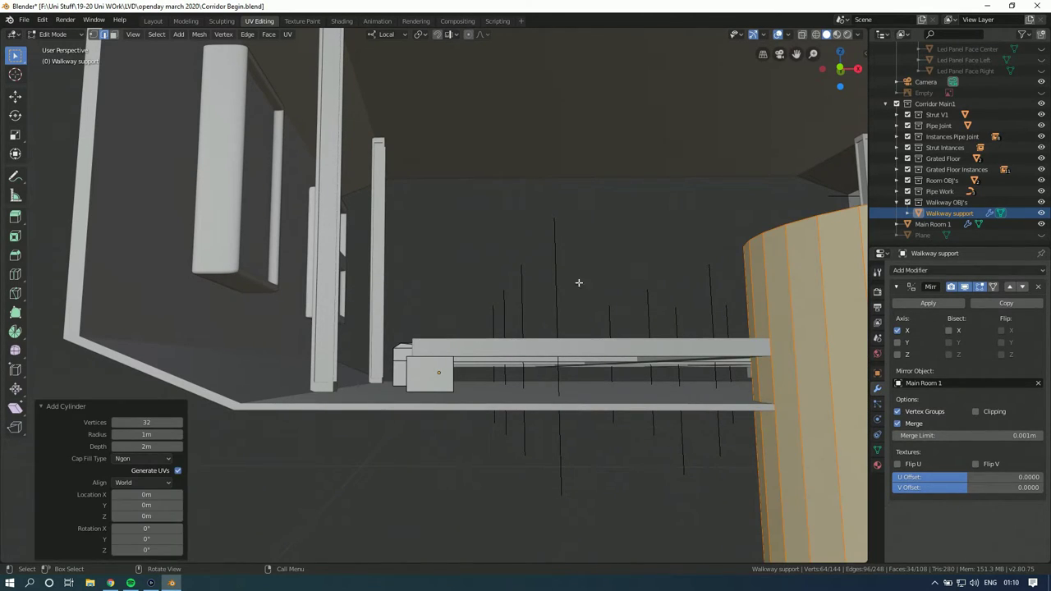
# Step: Scale the cylinder down uniformly to about 0.143 in the front orthographic view
pyautogui.click(839, 69)
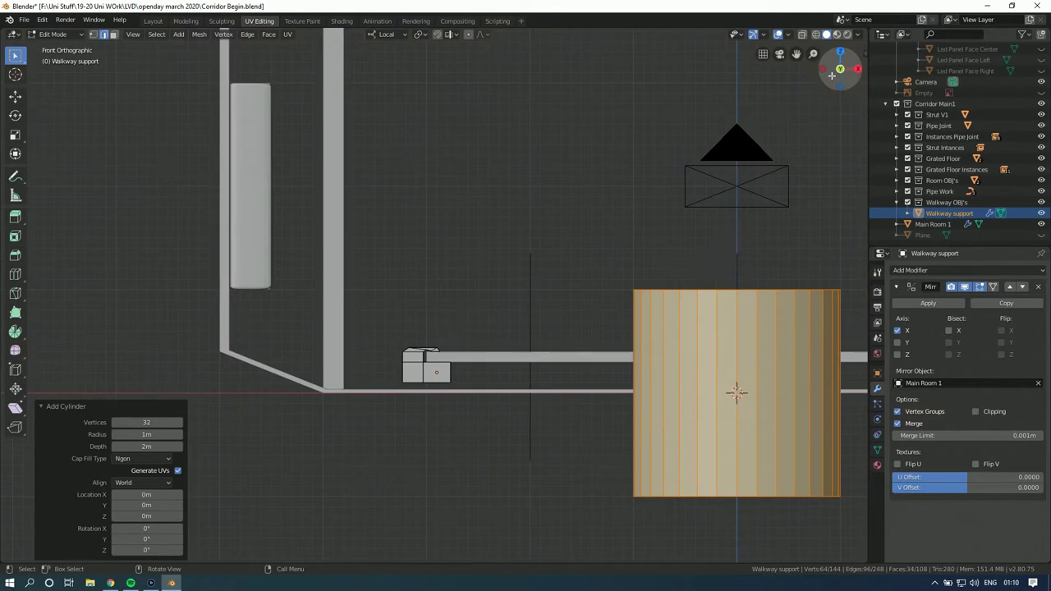
pyautogui.keyDown('shift'); pyautogui.moveTo(701, 311); pyautogui.dragTo(547, 274, button='middle'); pyautogui.keyUp('shift')
pyautogui.press('s')
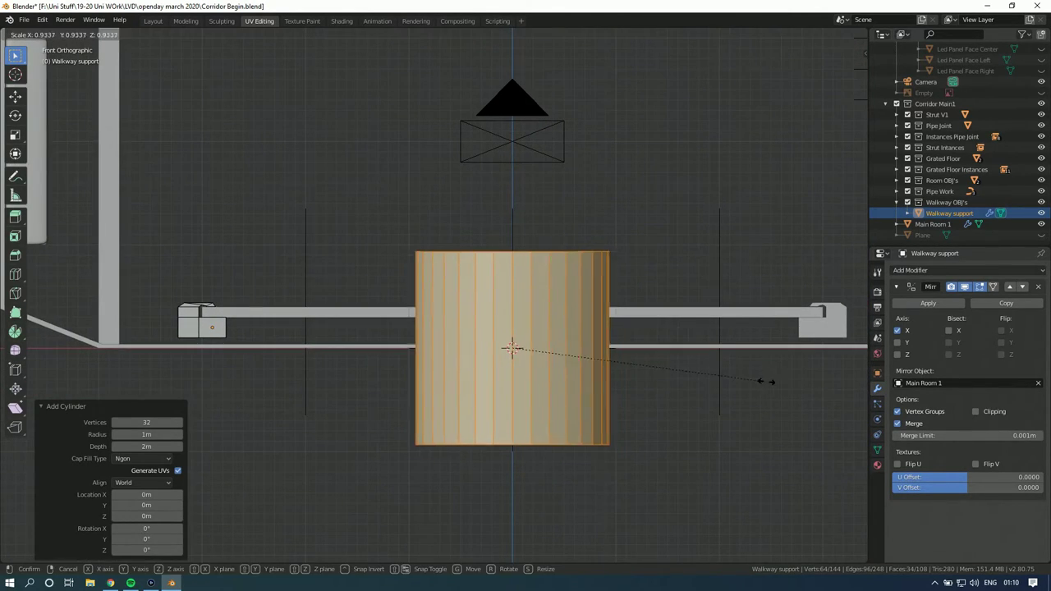
pyautogui.click(551, 353)
# Step: Move the cylinder in the front view over the square end of the support beam beside the bracket
pyautogui.scroll(4, 551, 352)
pyautogui.press('g')
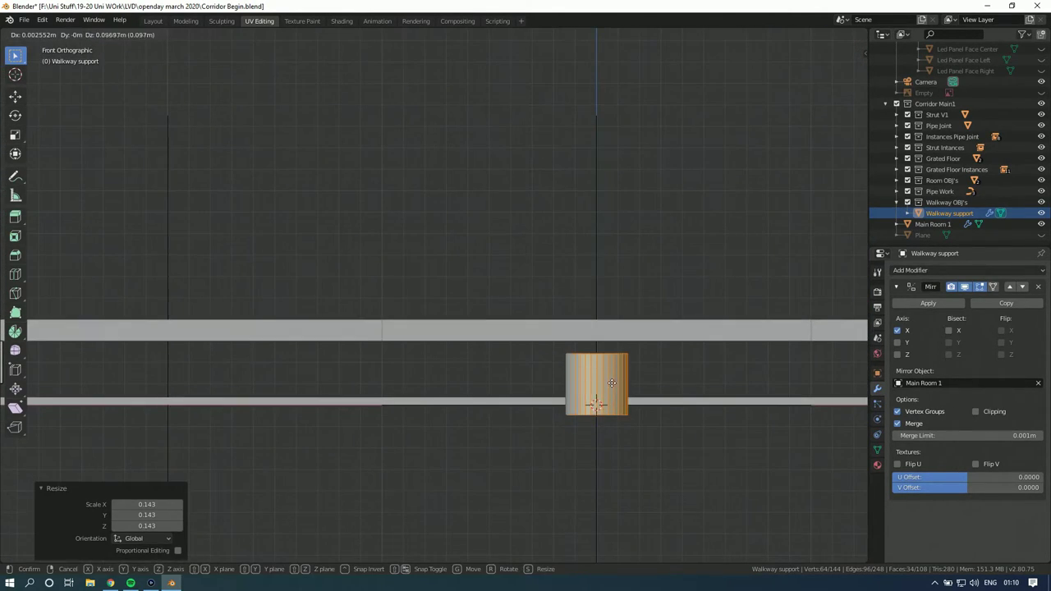
pyautogui.click(457, 371)
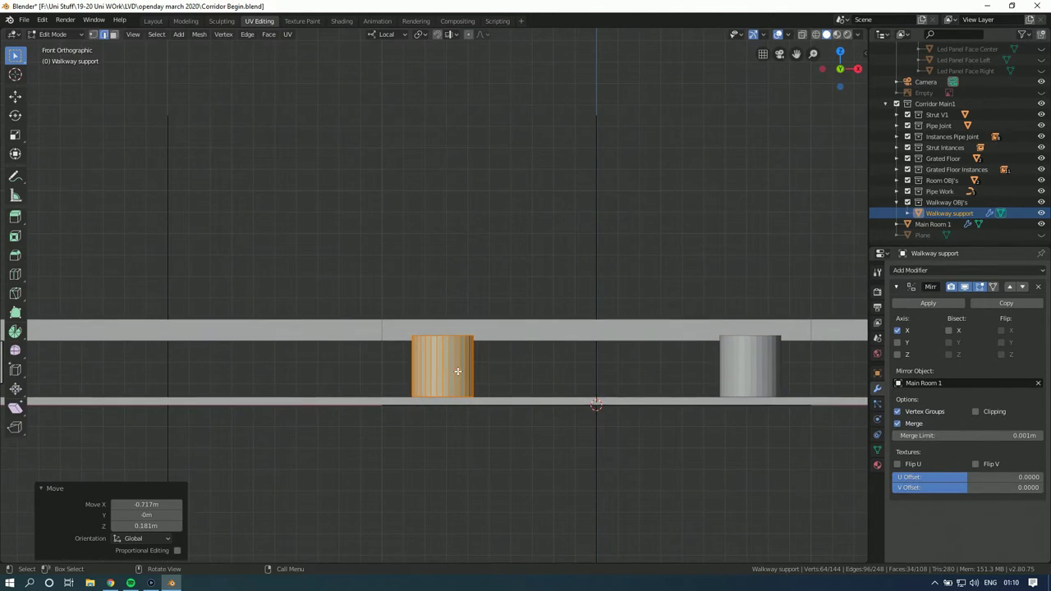
pyautogui.keyDown('ctrl'); pyautogui.scroll(5, 509, 370); pyautogui.keyUp('ctrl')
pyautogui.press('g')
pyautogui.click(192, 375)
pyautogui.keyDown('shift'); pyautogui.moveTo(192, 375); pyautogui.dragTo(534, 322, button='middle'); pyautogui.keyUp('shift')
pyautogui.scroll(4, 423, 332)
pyautogui.press('g')
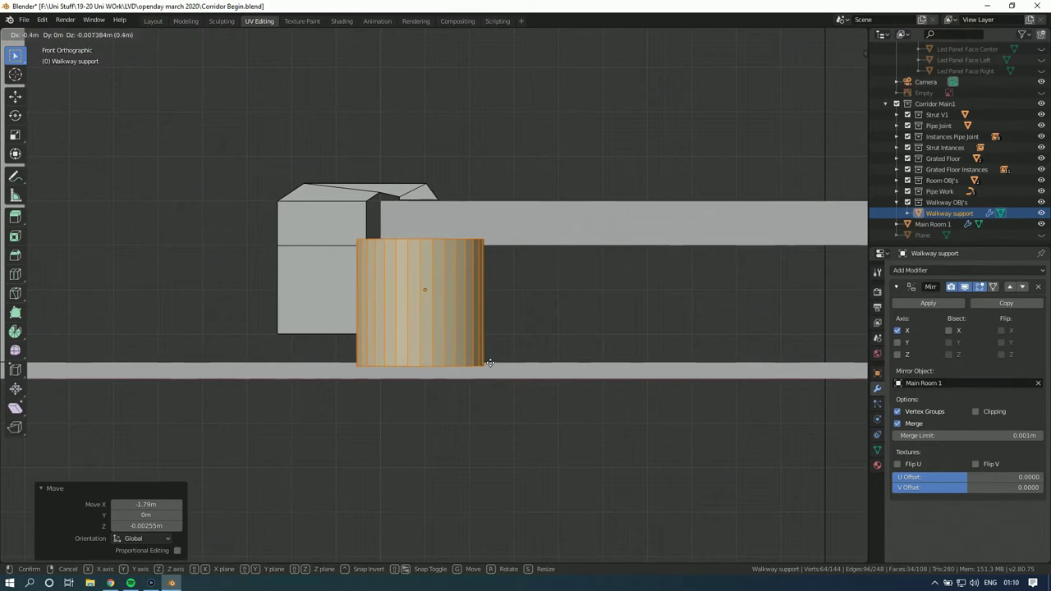
pyautogui.click(493, 363)
# Step: Scale the cylinder uniformly to about 0.508 and move it down about 0.038 m on the beam's end
pyautogui.press('s')
pyautogui.click(535, 348)
pyautogui.press('g')
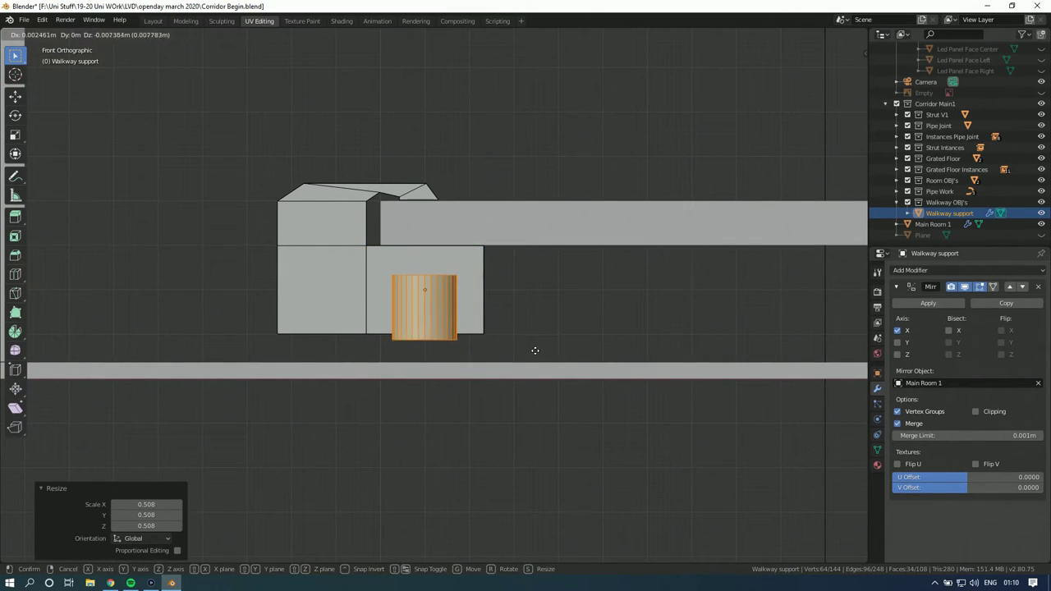
pyautogui.click(529, 366)
# Step: Lower the cylinder along Z and scale it uniformly to about 0.239
pyautogui.scroll(6, 519, 336)
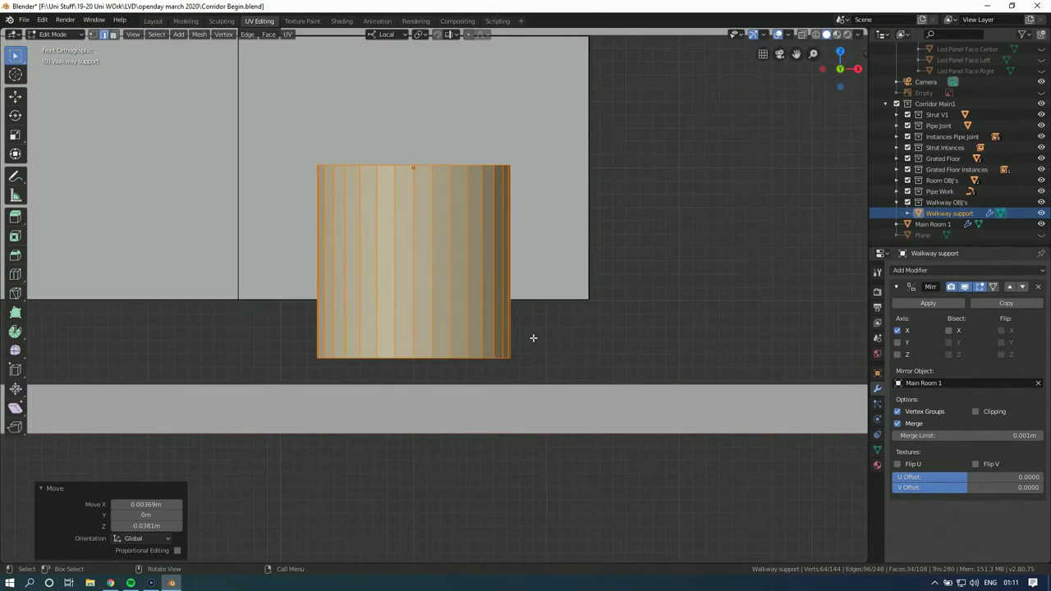
pyautogui.press('g')
pyautogui.press('z')
pyautogui.click(534, 364)
pyautogui.press('s')
pyautogui.click(480, 311)
# Step: Lower the cylinder along its local Z by about 0.011 m and again by 0.012 m, keeping its top just inside the beam's underside
pyautogui.press('g')
pyautogui.press('z')
pyautogui.press('z')
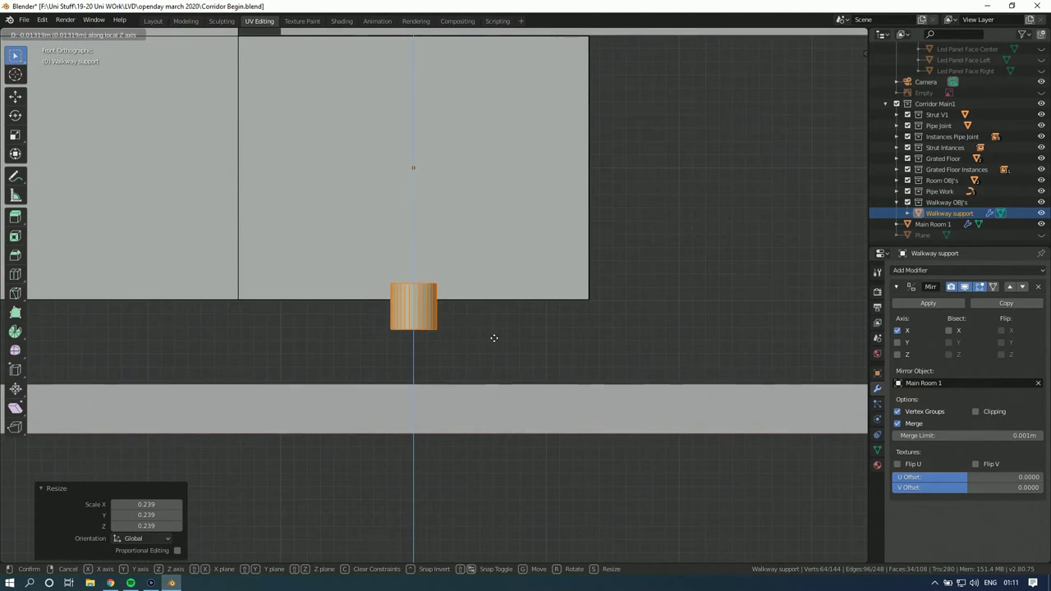
pyautogui.click(493, 342)
pyautogui.scroll(5, 496, 343)
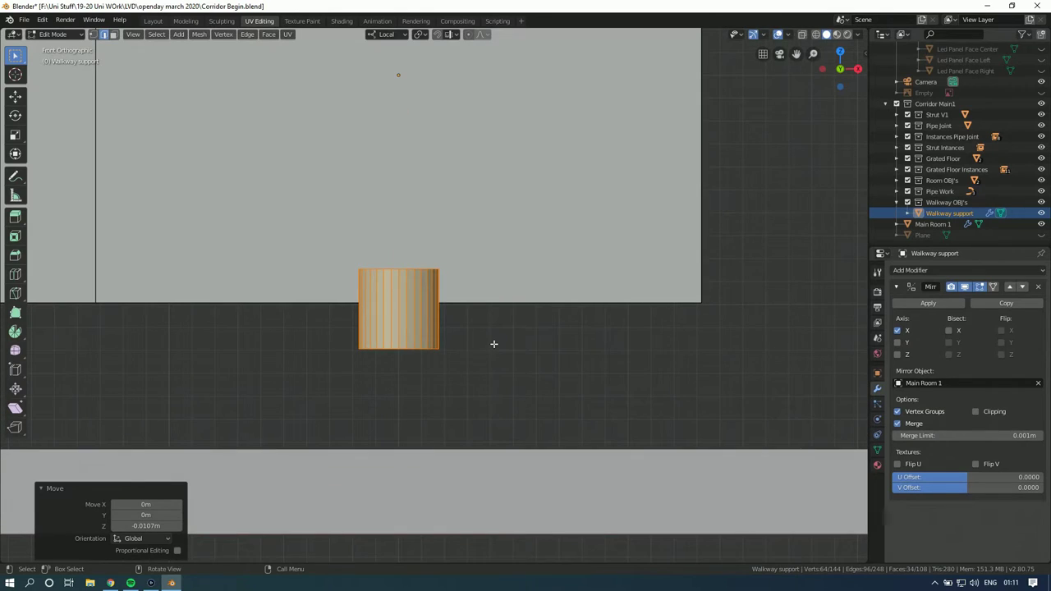
pyautogui.press('g')
pyautogui.press('z')
pyautogui.press('z')
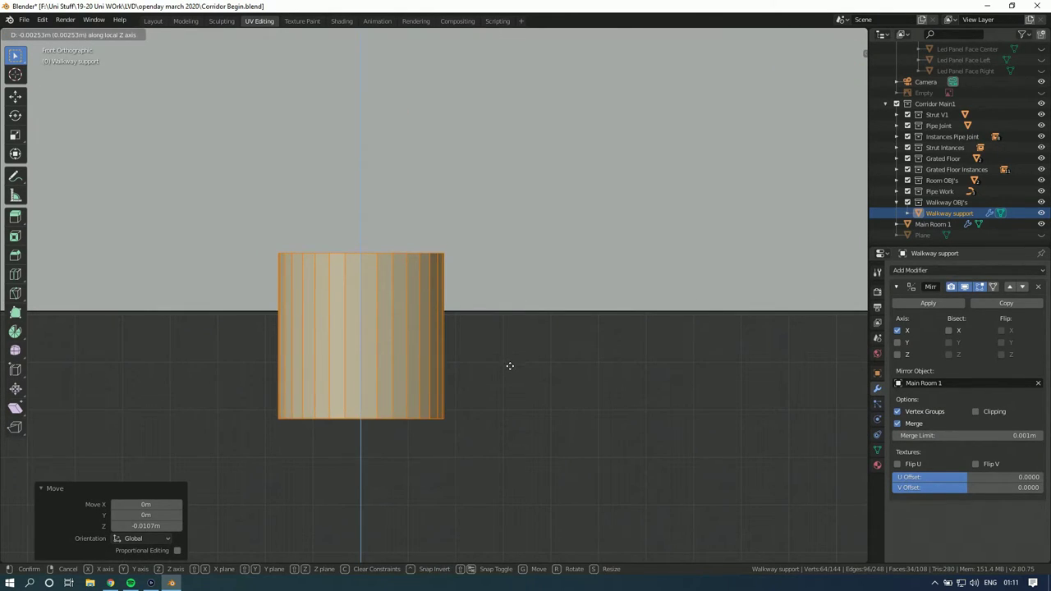
pyautogui.click(511, 411)
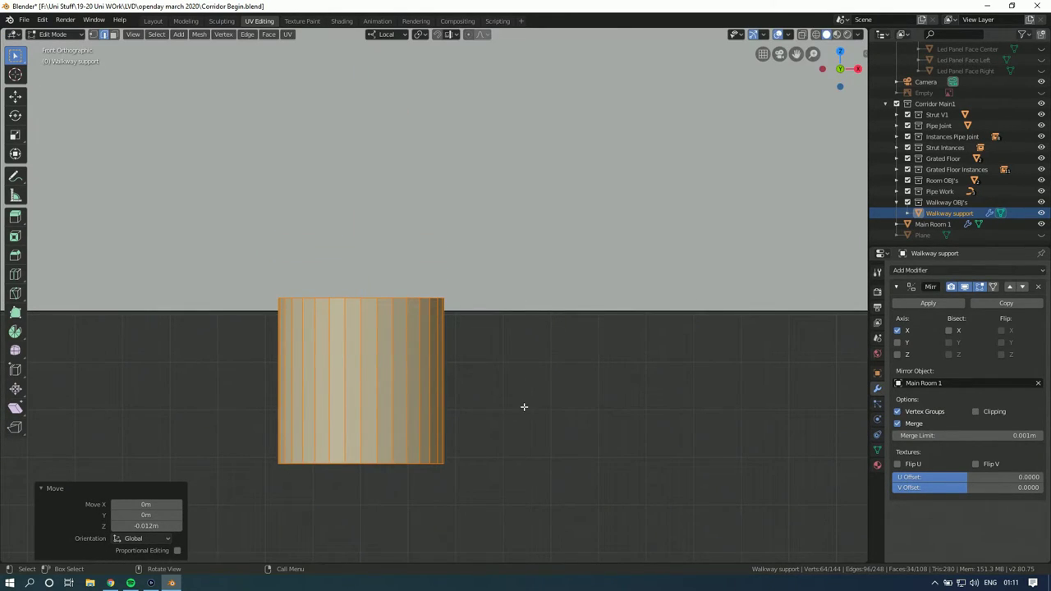
# Step: Turn on X-ray, select the cylinder's whole bottom ring and raise it about 0.0215 m along Z to shorten the cylinder
pyautogui.keyDown('shift'); pyautogui.moveTo(523, 406); pyautogui.dragTo(558, 342, button='middle'); pyautogui.keyUp('shift')
pyautogui.scroll(-3, 550, 343)
pyautogui.moveTo(533, 336); pyautogui.dragTo(292, 365)
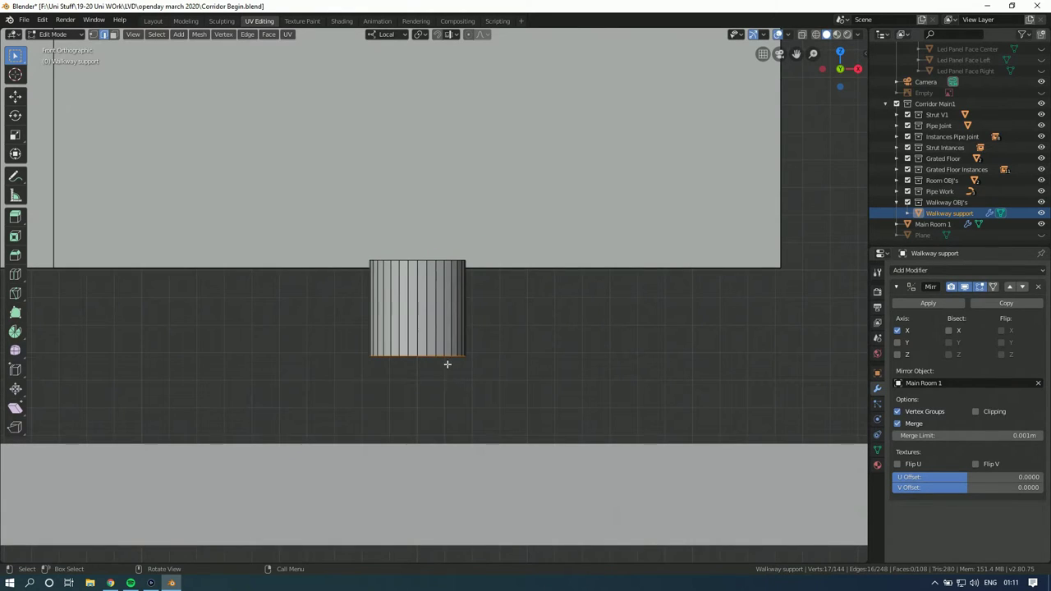
pyautogui.press('g')
pyautogui.rightClick(472, 334)
pyautogui.click(802, 34)
pyautogui.scroll(2, 356, 399)
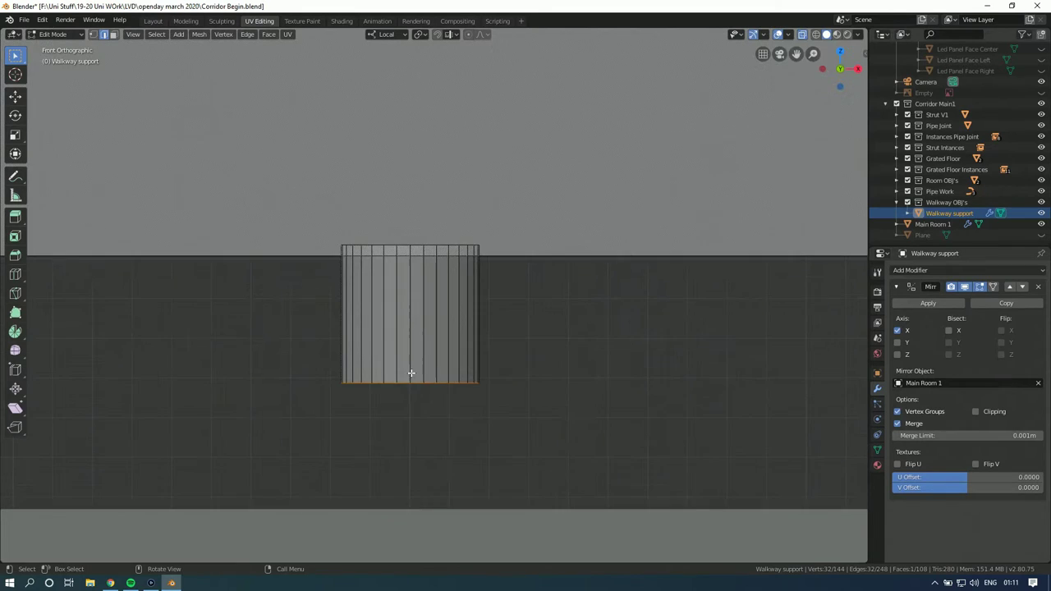
pyautogui.press('g')
pyautogui.press('z')
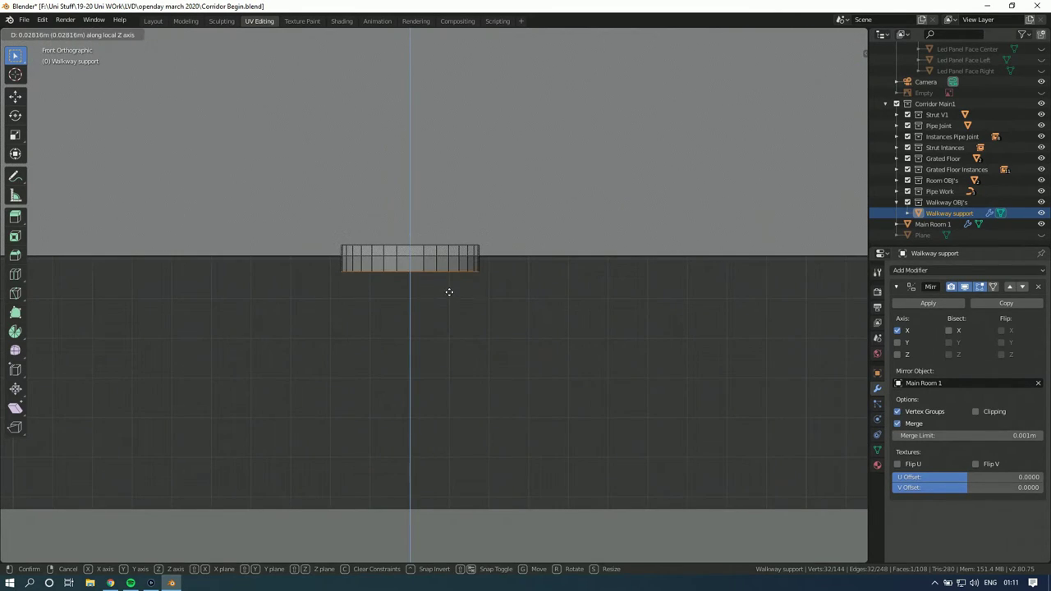
pyautogui.click(450, 319)
pyautogui.scroll(-2, 504, 301)
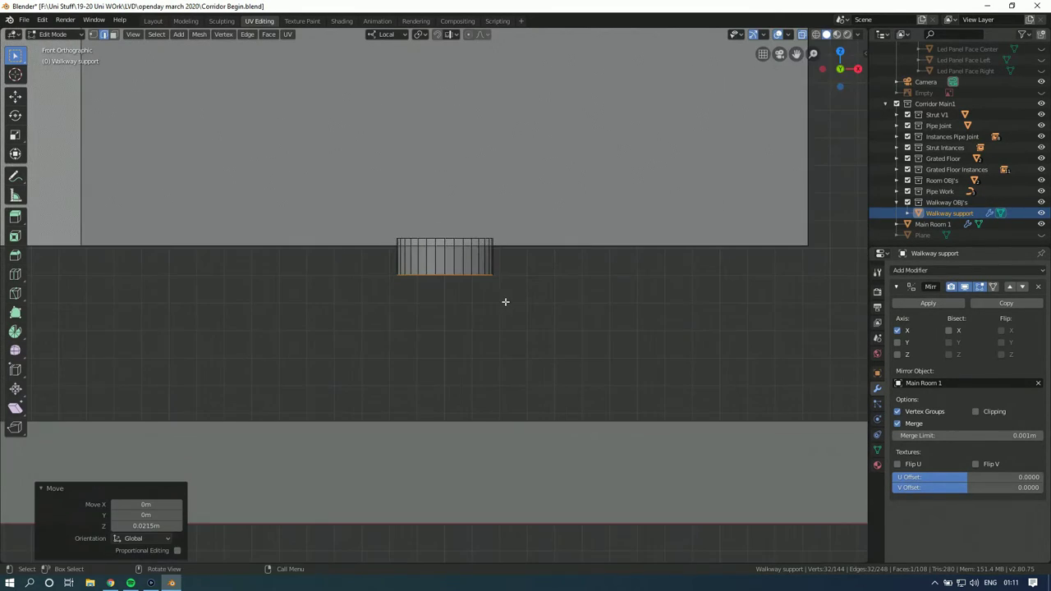
# Step: Extrude the cylinder's bottom face slightly downward, extrude it again in place, and scale the new face to about 0.736
pyautogui.scroll(1, 485, 295)
pyautogui.scroll(1, 484, 295)
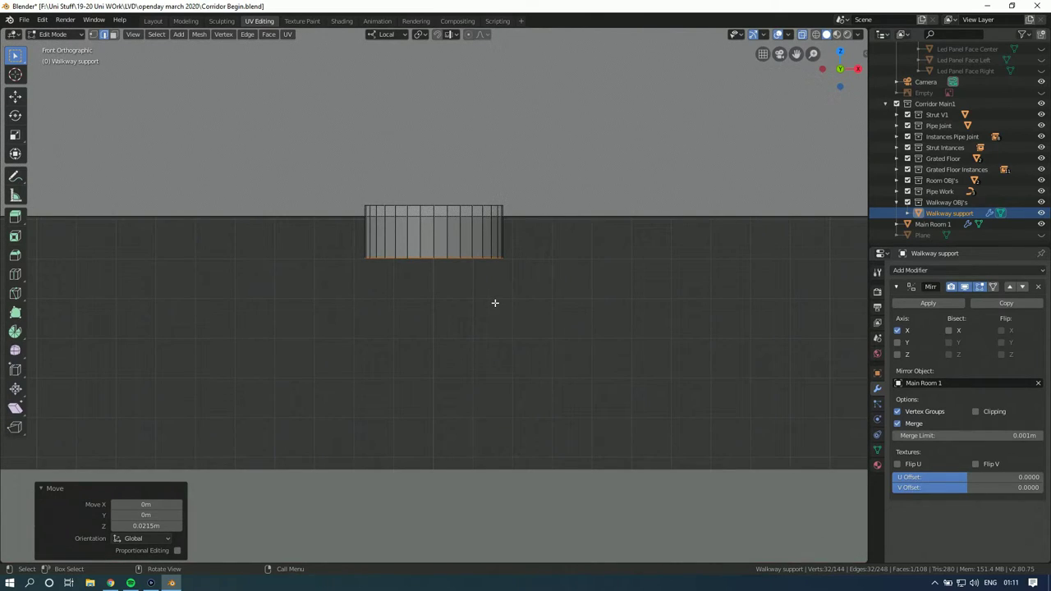
pyautogui.click(15, 216)
pyautogui.moveTo(433, 320); pyautogui.dragTo(521, 338)
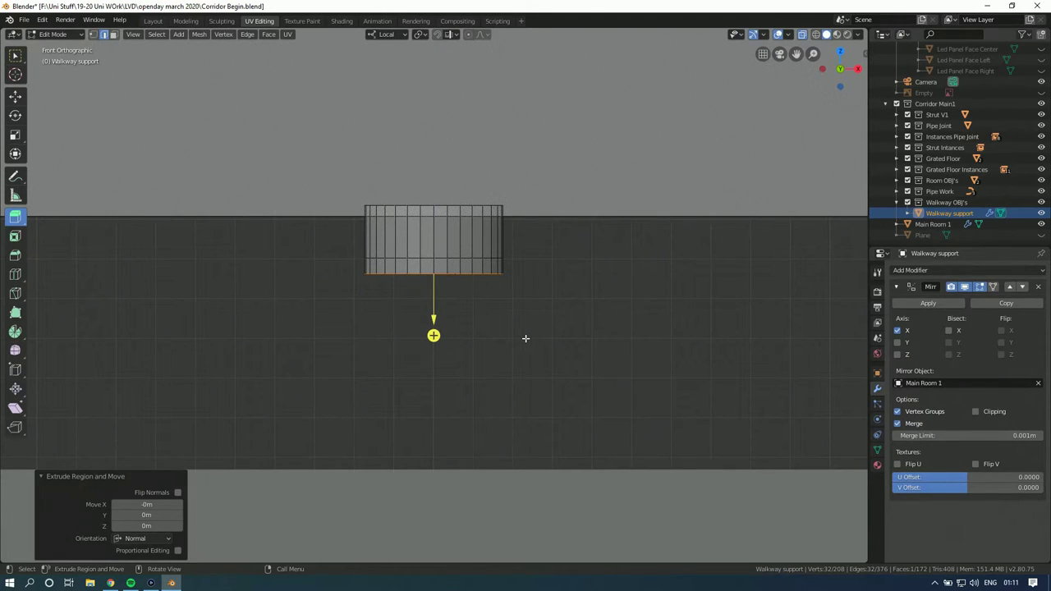
pyautogui.press('s')
pyautogui.click(493, 333)
# Step: Scale the inner bottom face further to about 0.769 and extrude it about 0.0044 m downward as a smaller stub
pyautogui.moveTo(488, 333); pyautogui.dragTo(555, 311, button='middle')
pyautogui.press('KP_Decimal')
pyautogui.press('s')
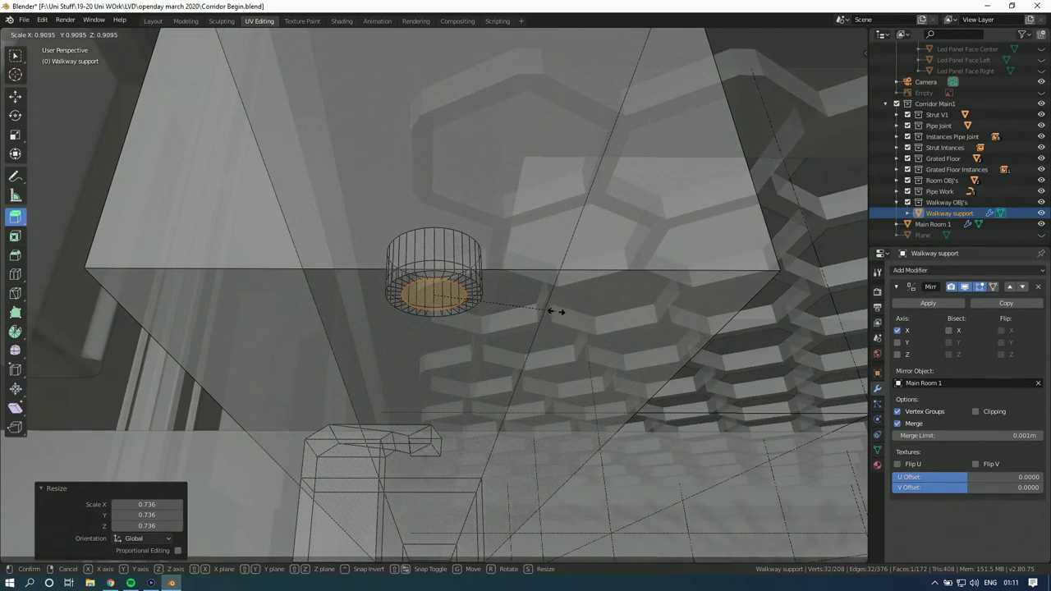
pyautogui.click(534, 310)
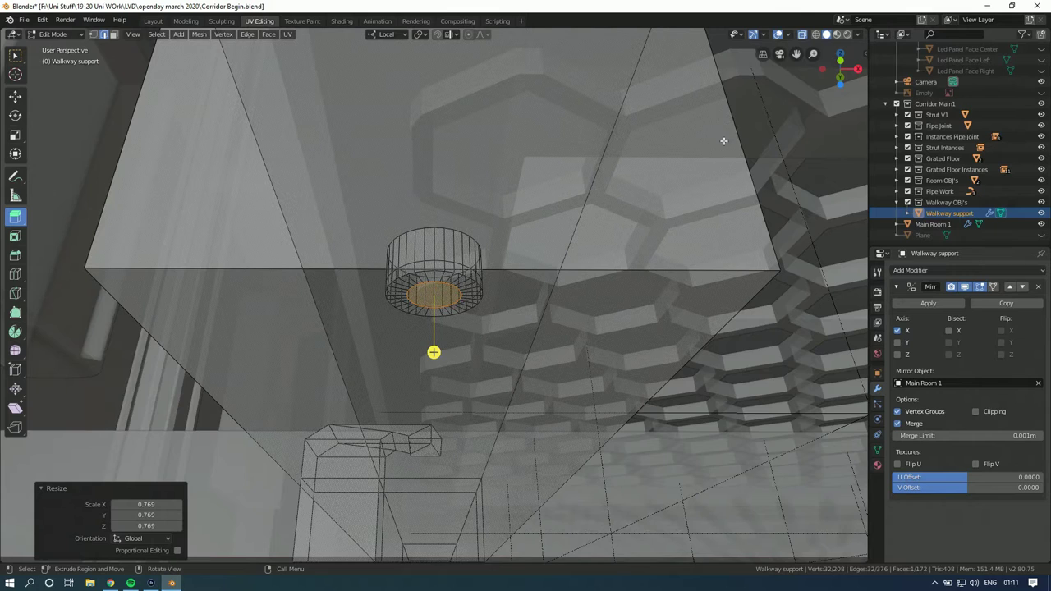
pyautogui.moveTo(433, 351); pyautogui.dragTo(433, 365)
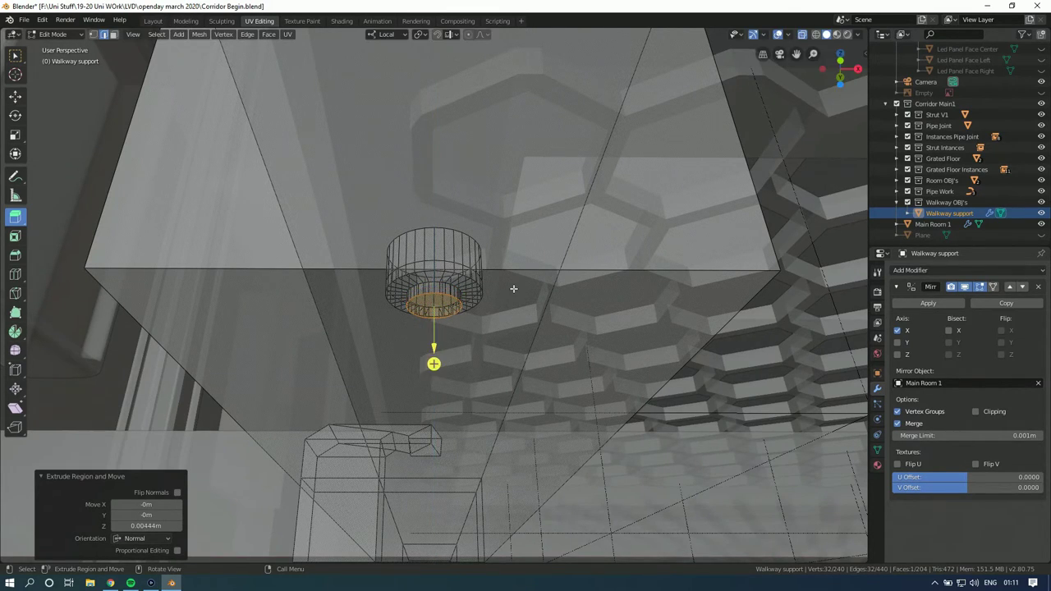
# Step: Add an edge loop around the cylinder's outer wall near its top rim with a slide factor of about -0.849
pyautogui.scroll(-2, 511, 295)
pyautogui.press('Tab')
pyautogui.scroll(2, 510, 302)
pyautogui.press('Tab')
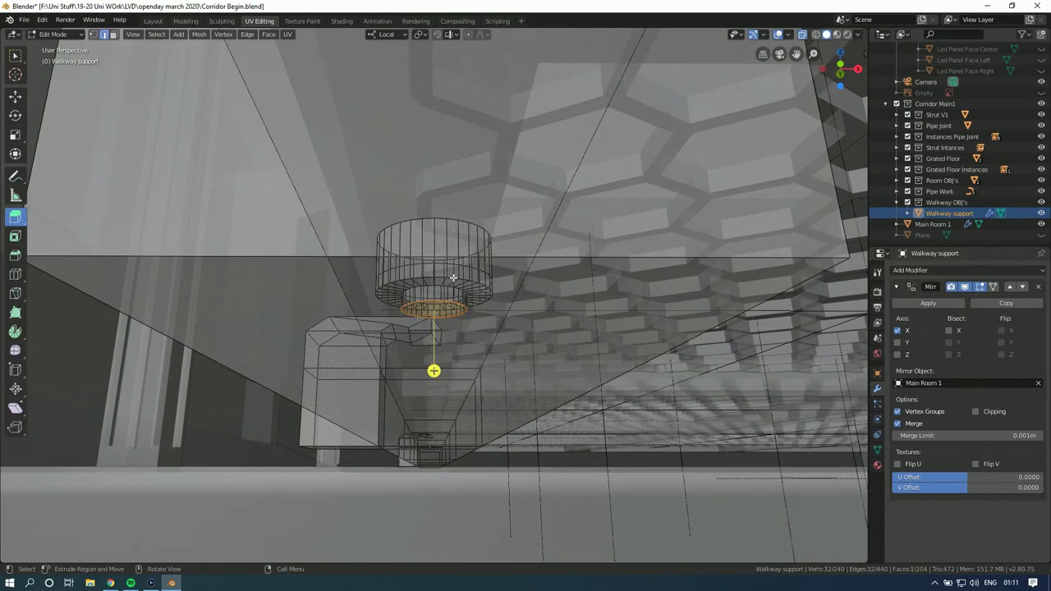
pyautogui.scroll(2, 470, 289)
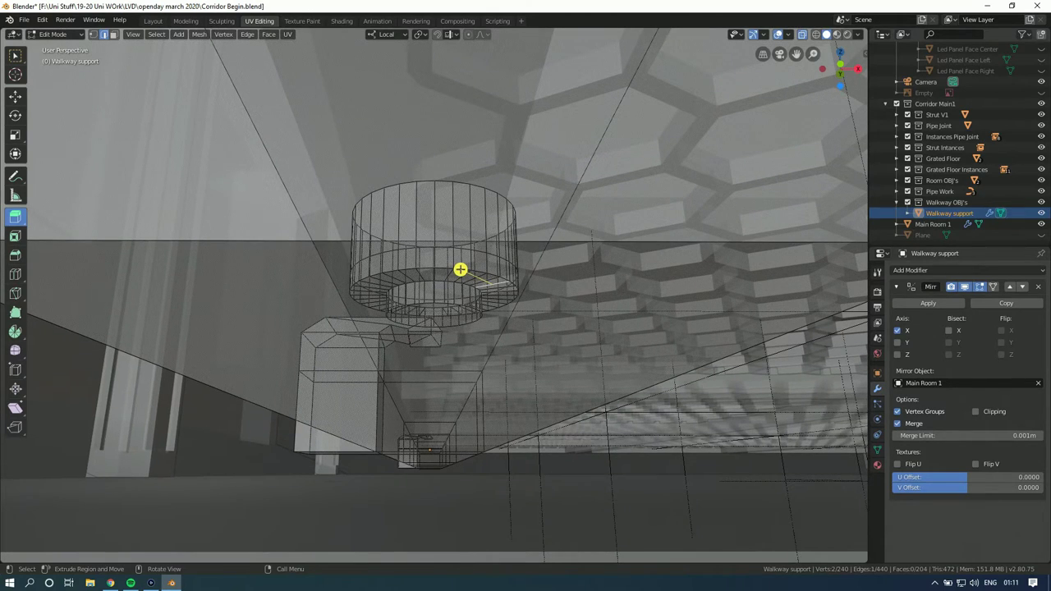
pyautogui.click(14, 274)
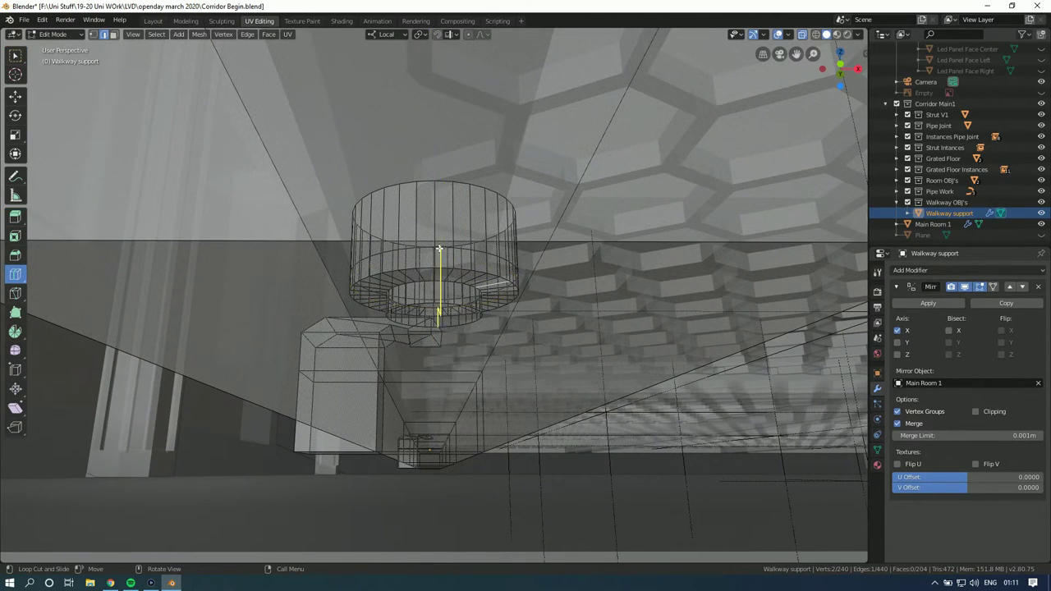
pyautogui.moveTo(456, 234); pyautogui.dragTo(456, 244, button='middle')
pyautogui.moveTo(457, 239); pyautogui.dragTo(456, 208)
pyautogui.press('KP_Decimal')
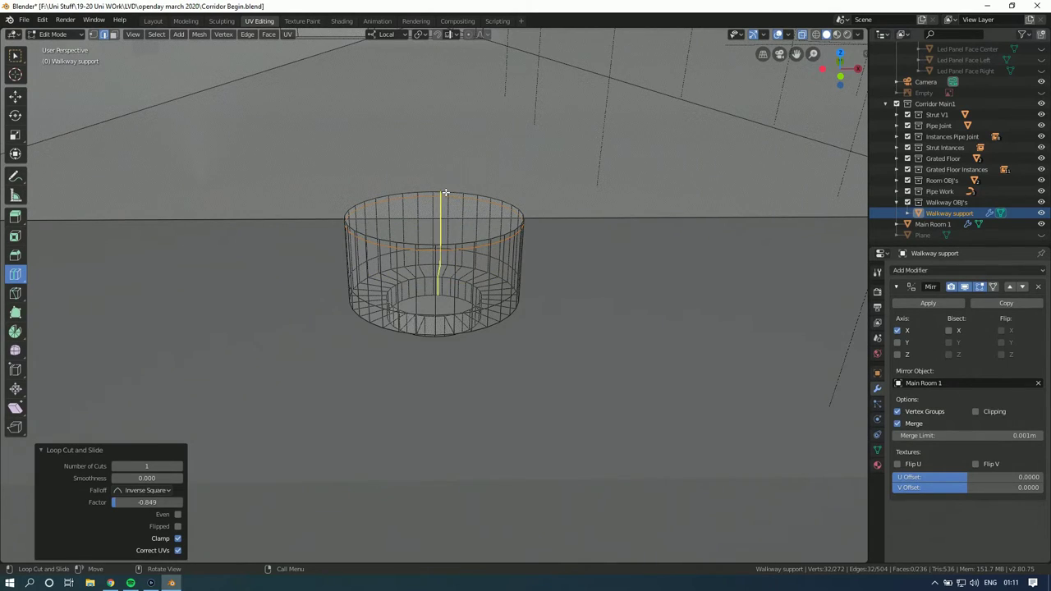
# Step: Add an edge loop near the lower rim of the cylinder's outer wall with a slide factor of about -0.524
pyautogui.moveTo(443, 192); pyautogui.dragTo(402, 205, button='middle')
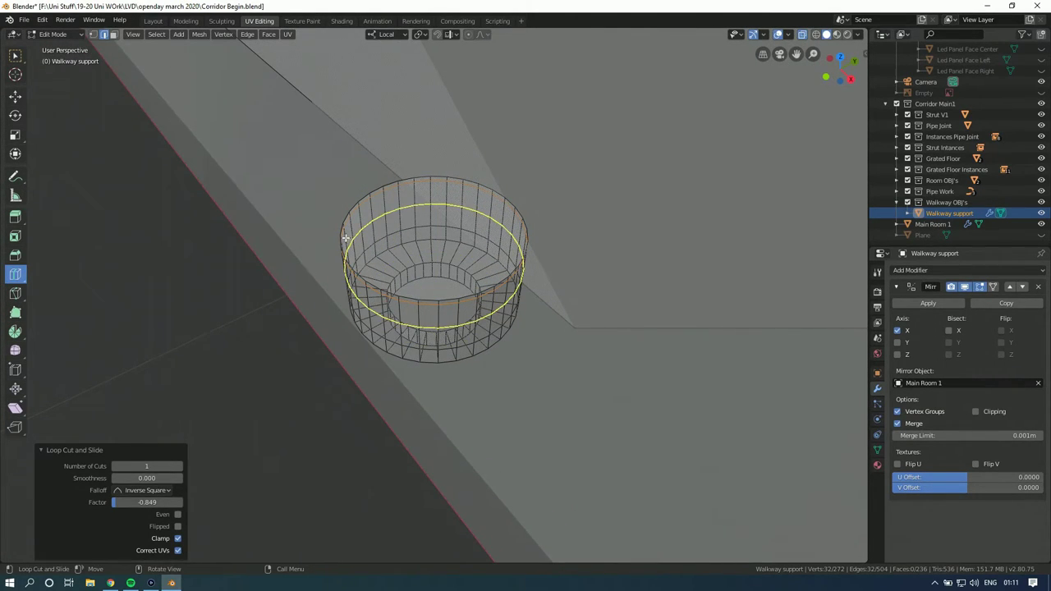
pyautogui.moveTo(345, 239); pyautogui.dragTo(444, 239, button='middle')
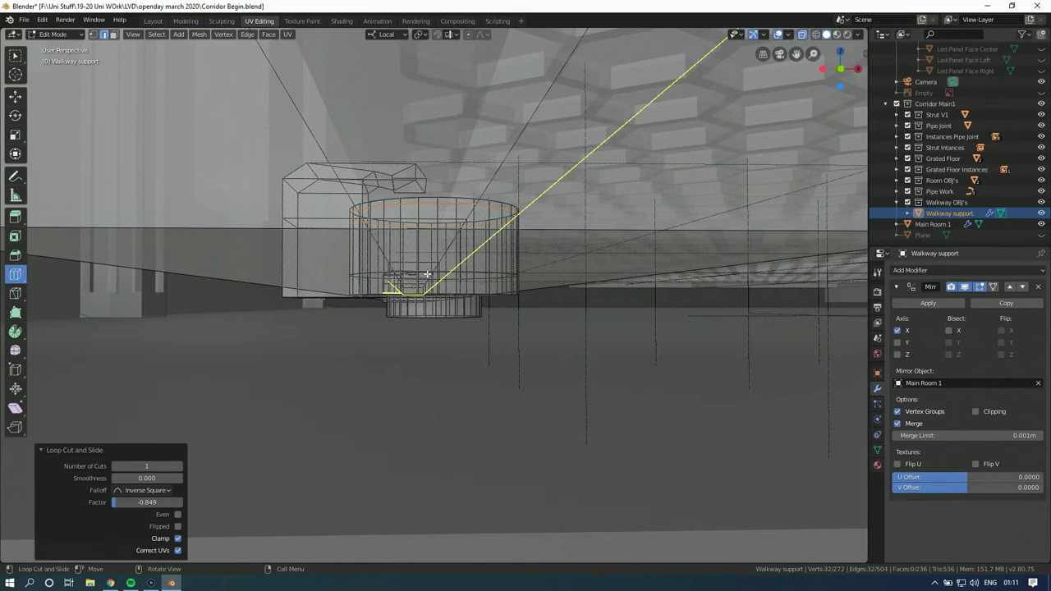
pyautogui.click(435, 273)
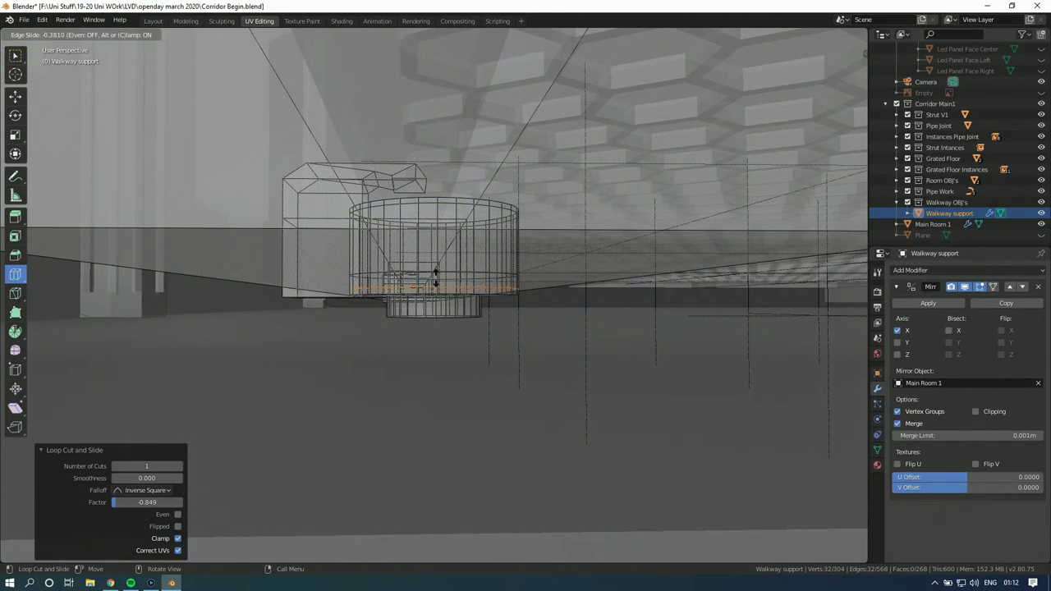
pyautogui.click(435, 278)
# Step: Add two edge loops on the ring-shaped underside, near its outer and inner edges, with slide factors of about 0.767 and -0.747
pyautogui.moveTo(435, 278); pyautogui.dragTo(441, 240, button='middle')
pyautogui.click(427, 246)
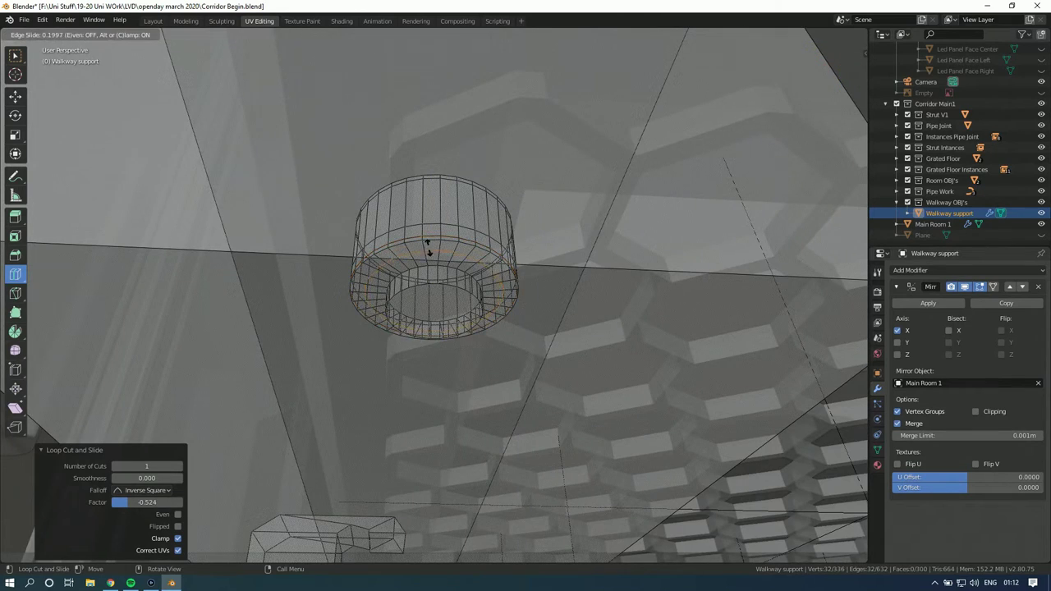
pyautogui.click(427, 241)
pyautogui.click(435, 250)
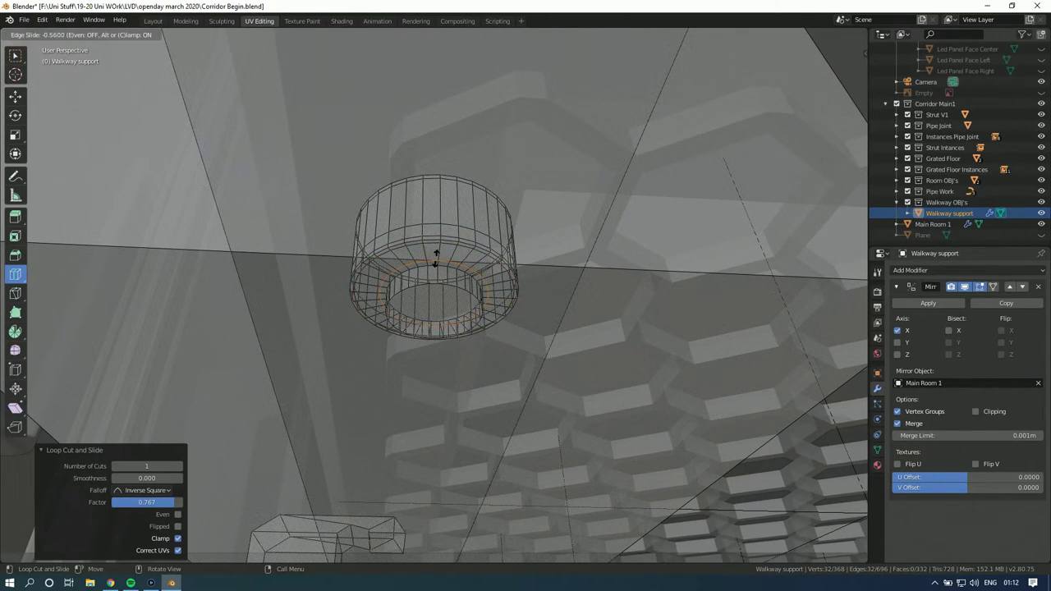
pyautogui.click(435, 256)
# Step: Add two edge loops around the small stub, near its base and lower rim, with slide factors of about 0.647 and -0.643
pyautogui.click(435, 270)
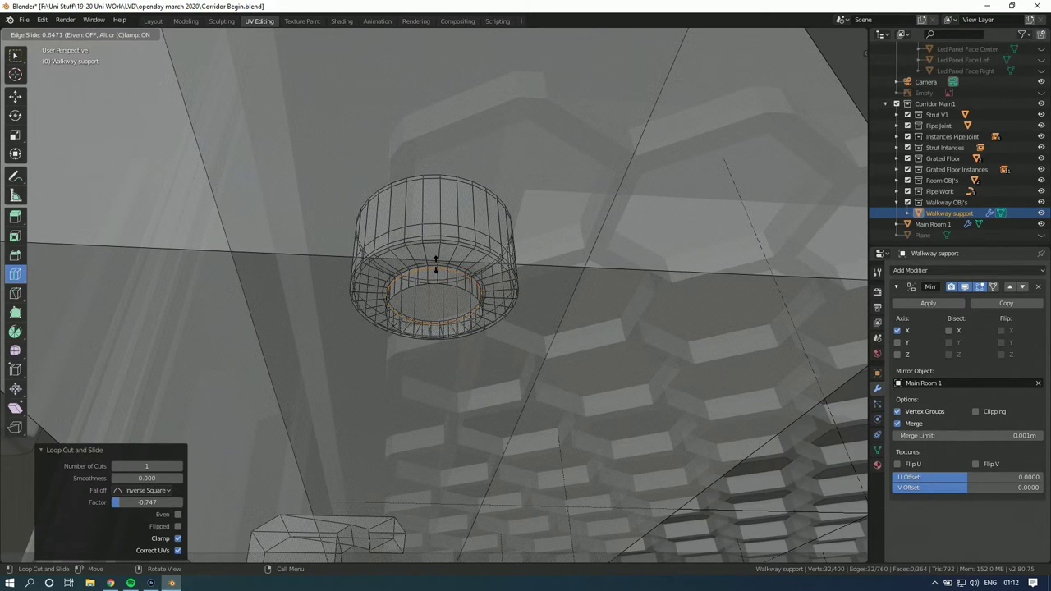
pyautogui.click(435, 263)
pyautogui.click(439, 274)
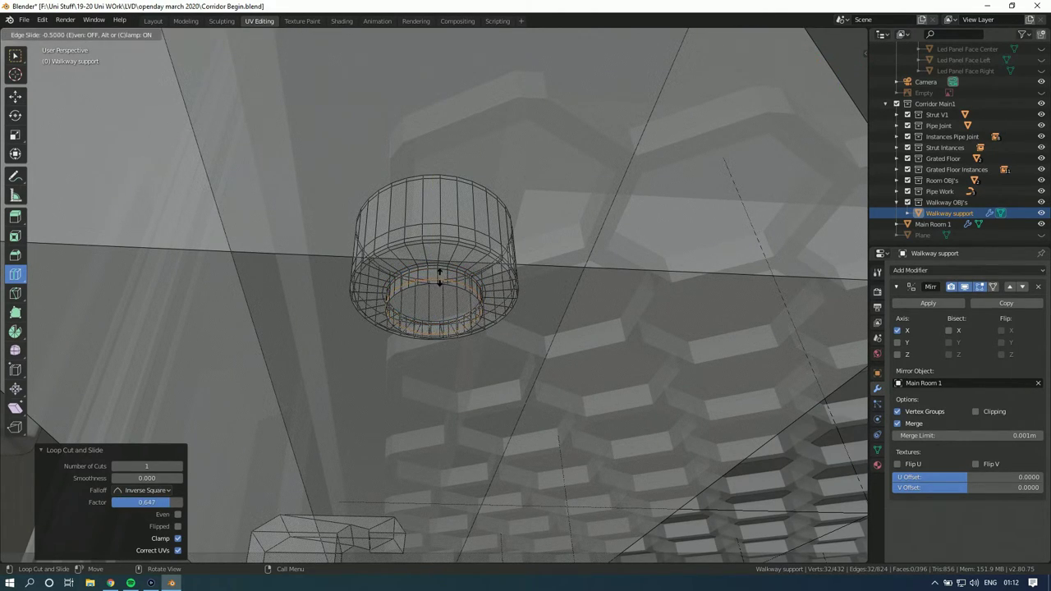
pyautogui.click(437, 279)
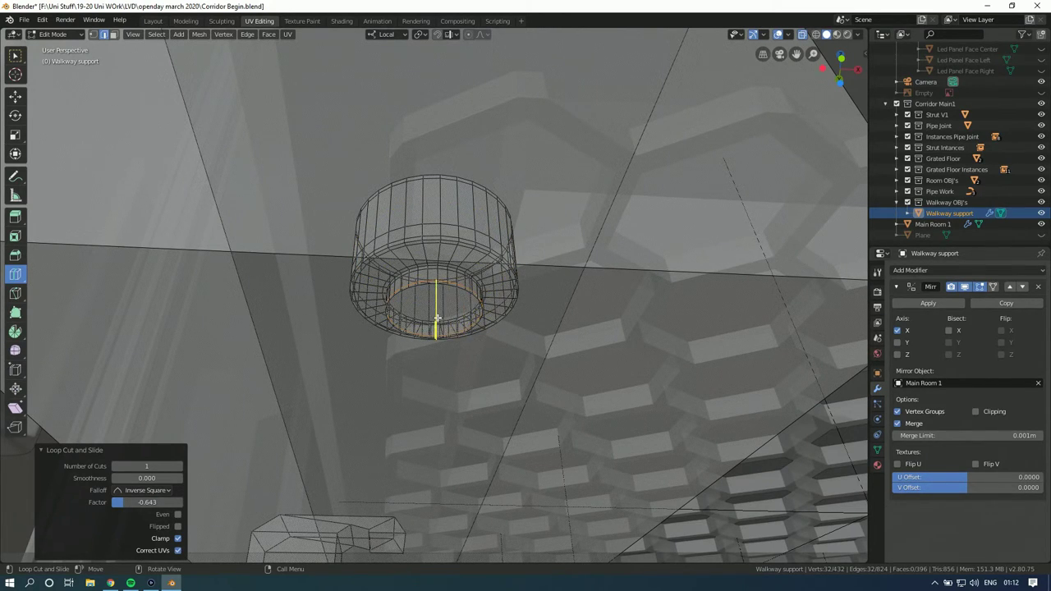
# Step: Apply smooth shading to the Walkway support object in Object Mode and return to editing its mesh
pyautogui.moveTo(438, 319); pyautogui.dragTo(437, 286, button='middle')
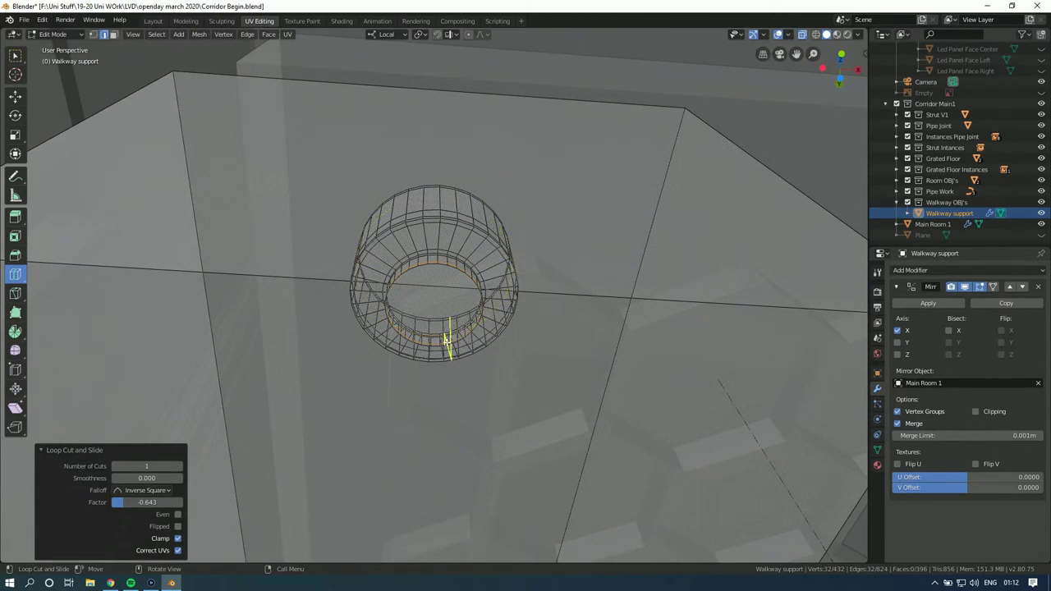
pyautogui.moveTo(446, 292); pyautogui.dragTo(434, 321, button='middle')
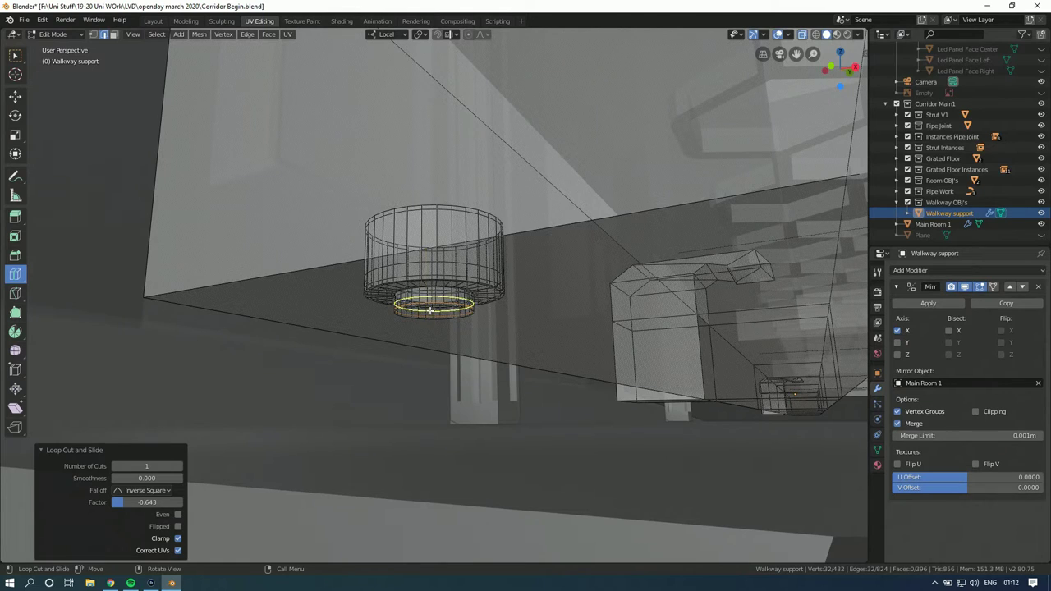
pyautogui.moveTo(438, 317); pyautogui.dragTo(436, 278, button='middle')
pyautogui.press('Tab')
pyautogui.press('Tab')
pyautogui.press('Tab')
pyautogui.rightClick(440, 286)
pyautogui.click(440, 284)
pyautogui.press('Tab')
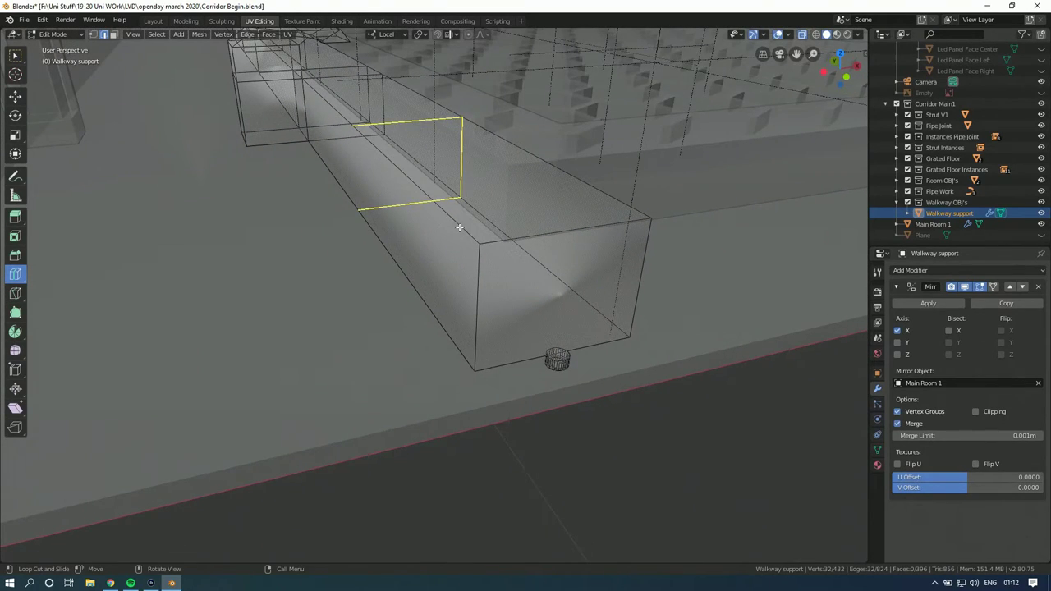
# Step: Add supporting edge loops close to the beam's end face, at a slide factor of about -0.975, and along its long edges
pyautogui.moveTo(458, 227); pyautogui.dragTo(463, 233)
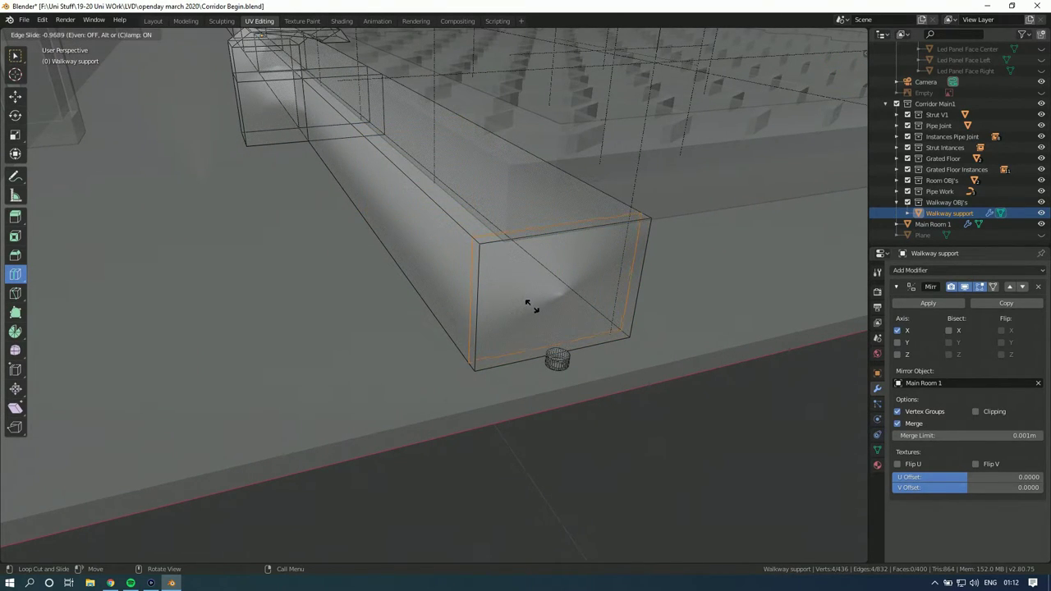
pyautogui.moveTo(530, 305); pyautogui.dragTo(528, 307)
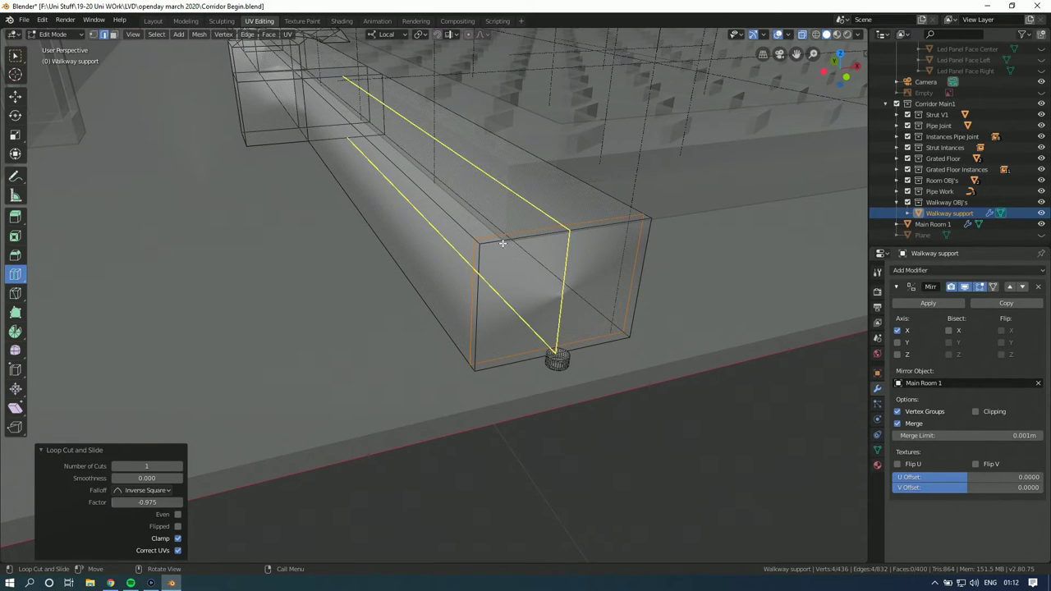
pyautogui.moveTo(490, 316)
pyautogui.mouseDown()
pyautogui.moveTo(490, 257)
pyautogui.moveTo(490, 316)
pyautogui.mouseUp()
pyautogui.moveTo(501, 250); pyautogui.dragTo(457, 257)
pyautogui.click(430, 258)
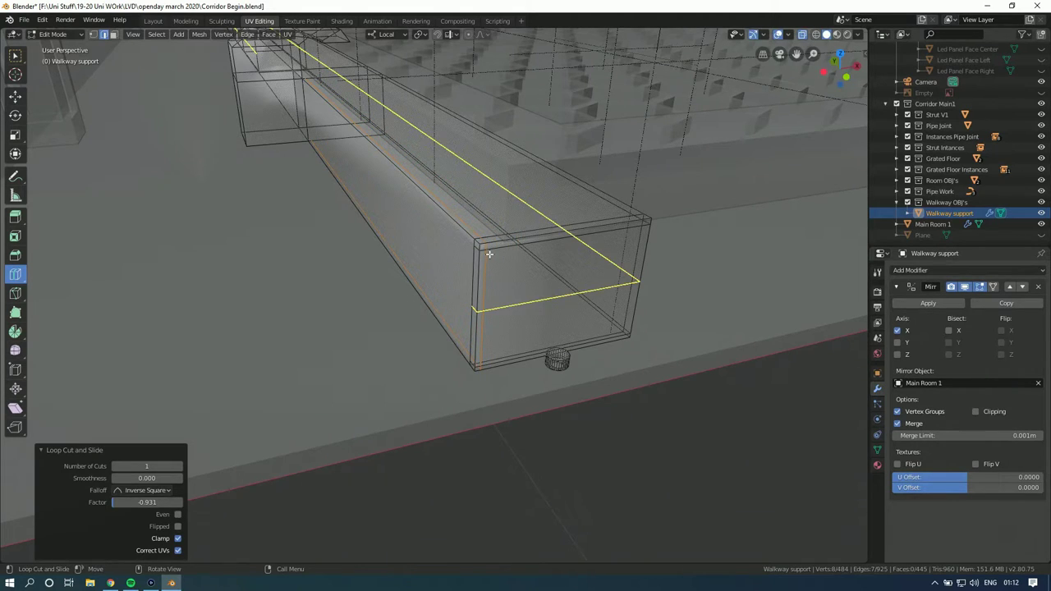
pyautogui.moveTo(518, 238); pyautogui.dragTo(596, 244)
pyautogui.click(596, 244)
# Step: Leave mesh editing, deselect everything, and turn off X-ray to inspect the smooth-shaded support beam
pyautogui.moveTo(596, 244); pyautogui.dragTo(573, 434, button='middle')
pyautogui.press('Tab')
pyautogui.hotkey('alt', 'a')
pyautogui.click(802, 35)
pyautogui.moveTo(508, 226); pyautogui.dragTo(497, 265, button='middle')
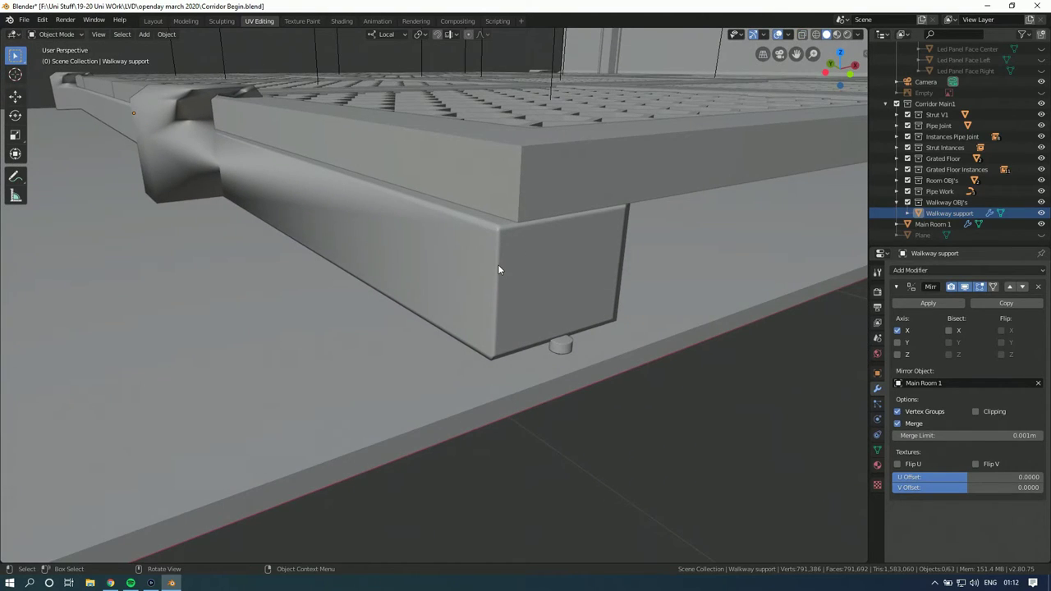
# Step: Reopen the Walkway support mesh and add an edge loop along the bracket's outer corner with a slide factor of about -0.910
pyautogui.click(498, 265)
pyautogui.press('Tab')
pyautogui.moveTo(386, 234); pyautogui.dragTo(385, 202, button='middle')
pyautogui.moveTo(376, 207); pyautogui.dragTo(348, 201)
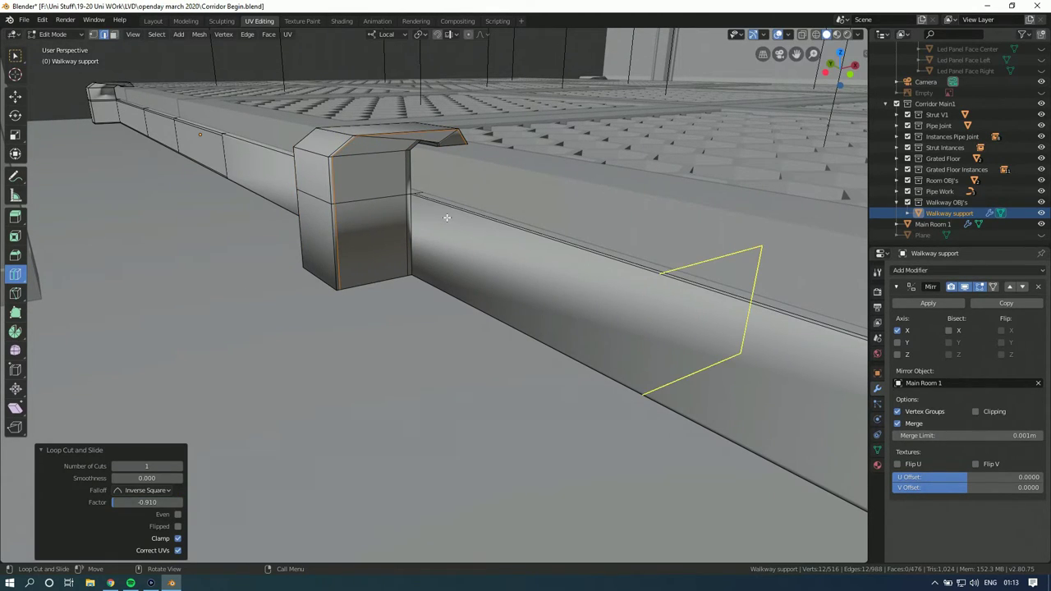
# Step: Add further supporting edge loops around the bracket and where it meets the beam, including one with a slide factor of about 0.973
pyautogui.moveTo(456, 220); pyautogui.dragTo(236, 139)
pyautogui.moveTo(153, 133); pyautogui.dragTo(689, 559)
pyautogui.click(674, 559)
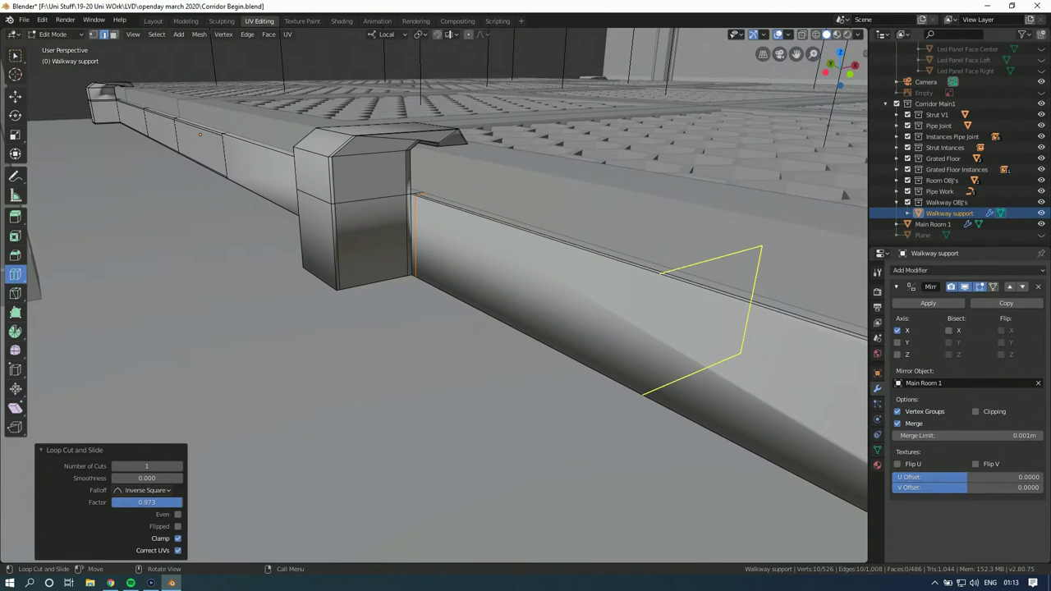
pyautogui.moveTo(504, 399); pyautogui.dragTo(626, 345, button='middle')
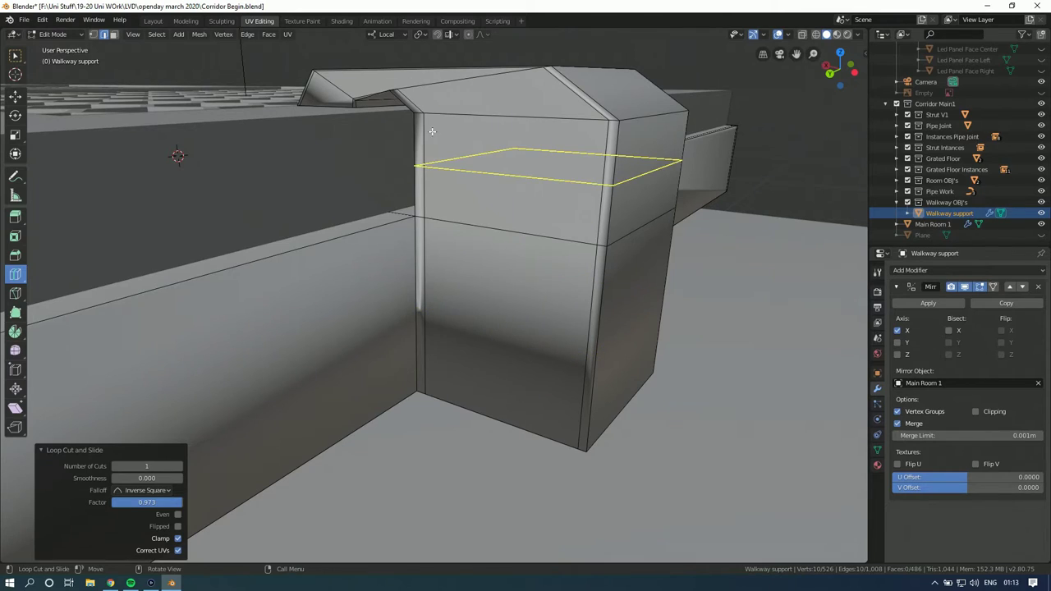
pyautogui.moveTo(498, 99); pyautogui.dragTo(512, 140)
# Step: Undo the supporting edge loops on the bracket and beam, going back to the mesh as it was before they were added
pyautogui.hotkey('ctrl', 'z')
pyautogui.hotkey('ctrl', 'z')
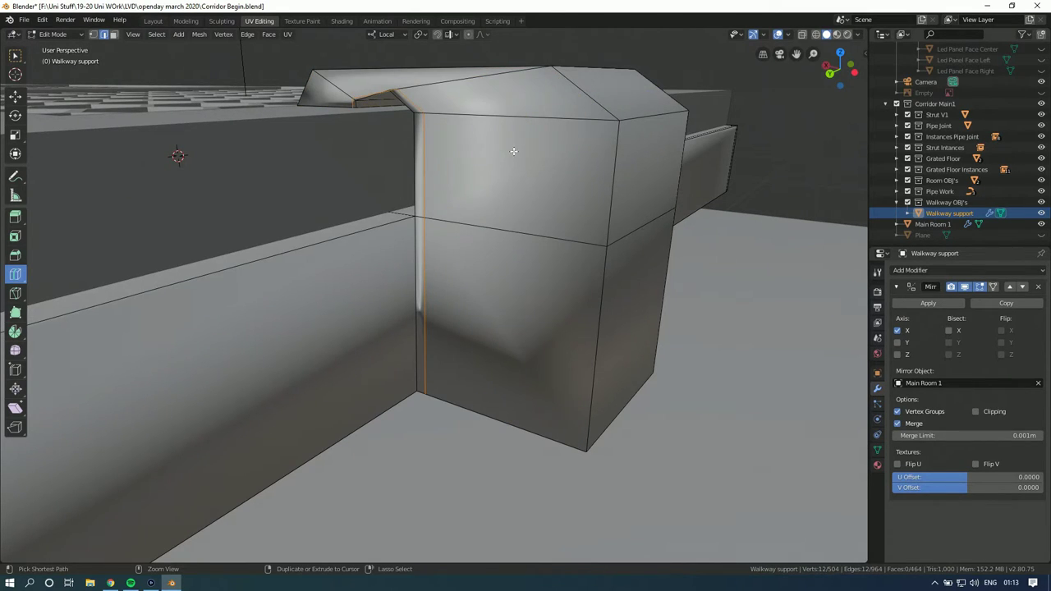
pyautogui.hotkey('ctrl', 'z')
pyautogui.hotkey('ctrl', 'z')
pyautogui.moveTo(553, 174)
pyautogui.mouseDown(button='middle')
pyautogui.moveTo(535, 176)
pyautogui.moveTo(543, 180)
pyautogui.mouseUp(button='middle')
pyautogui.hotkey('ctrl', 'shift', 'z')
pyautogui.moveTo(692, 175); pyautogui.dragTo(513, 237, button='middle')
pyautogui.hotkey('ctrl', 'z')
pyautogui.hotkey('ctrl', 'z')
pyautogui.hotkey('ctrl', 'shift', 'z')
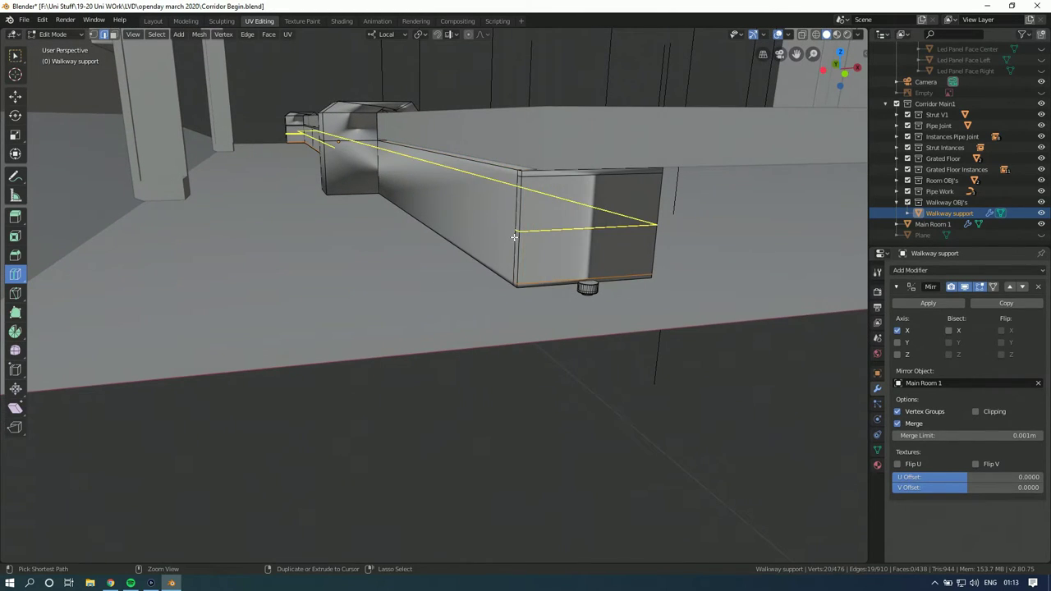
pyautogui.hotkey('ctrl', 'z')
pyautogui.hotkey('ctrl', 'z')
# Step: Turn on X-ray, select the whole cylindrical foot under the beam, and move it about 0.0602 m along the Y axis in top view
pyautogui.moveTo(383, 238); pyautogui.dragTo(432, 225, button='middle')
pyautogui.press('Tab')
pyautogui.press('Tab')
pyautogui.click(801, 34)
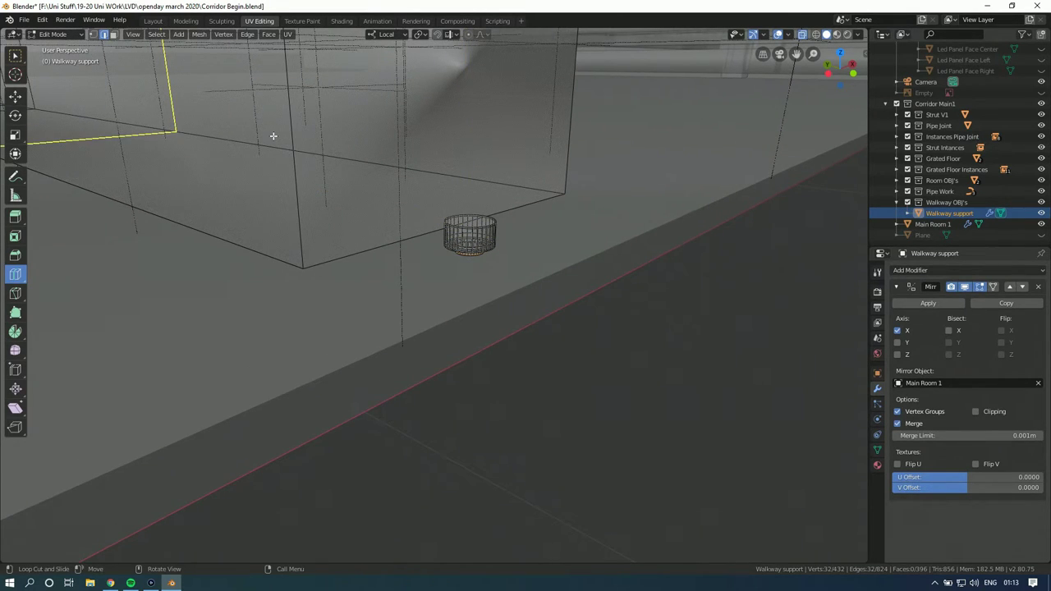
pyautogui.click(15, 55)
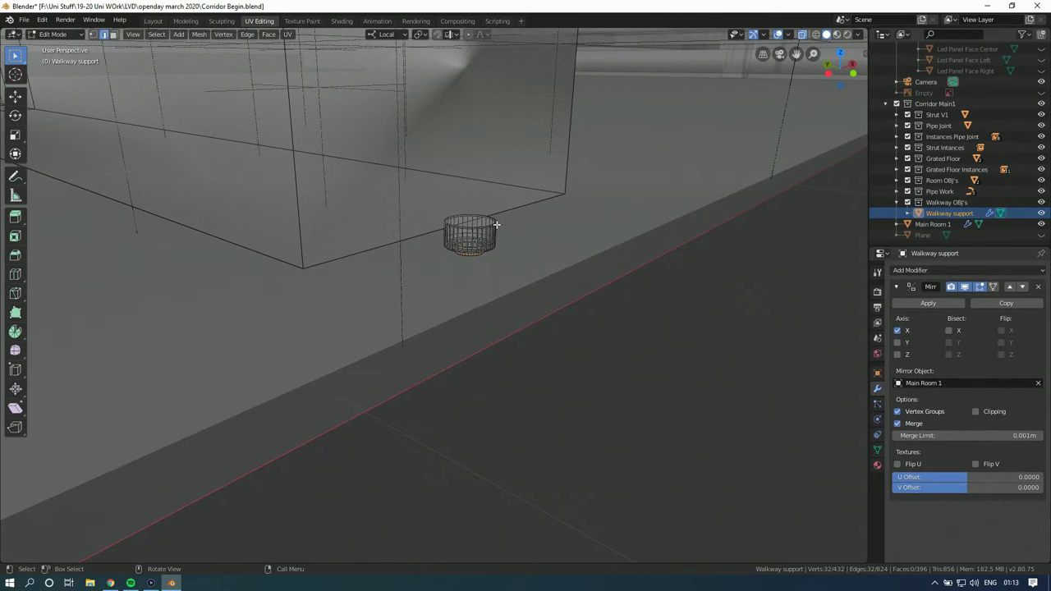
pyautogui.moveTo(498, 214); pyautogui.dragTo(425, 269)
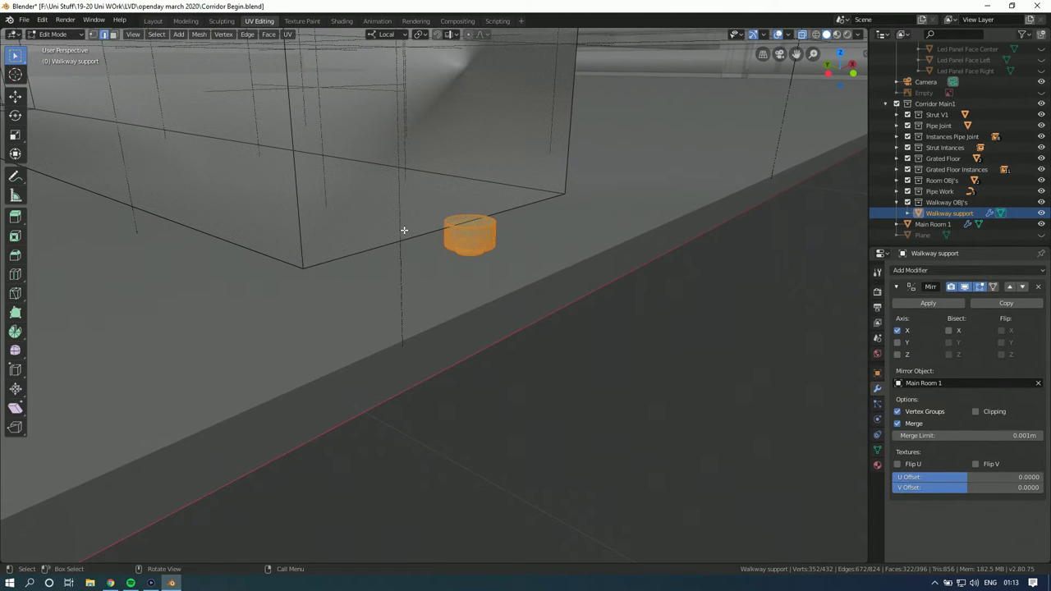
pyautogui.moveTo(403, 230); pyautogui.dragTo(460, 254, button='middle')
pyautogui.press('KP_Decimal')
pyautogui.scroll(-2, 487, 247)
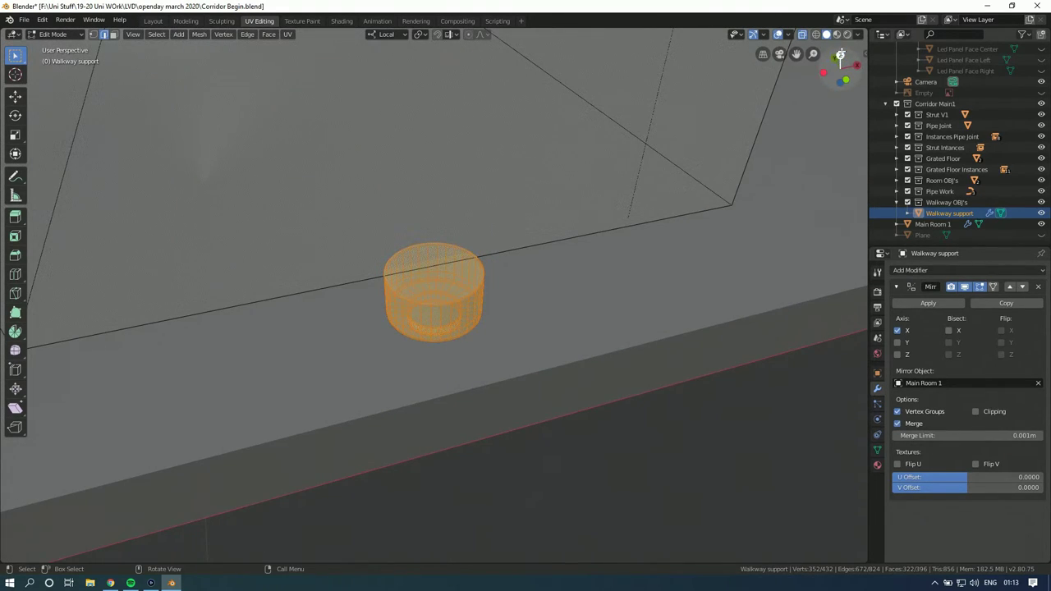
pyautogui.click(840, 55)
pyautogui.press('g')
pyautogui.press('y')
pyautogui.click(511, 131)
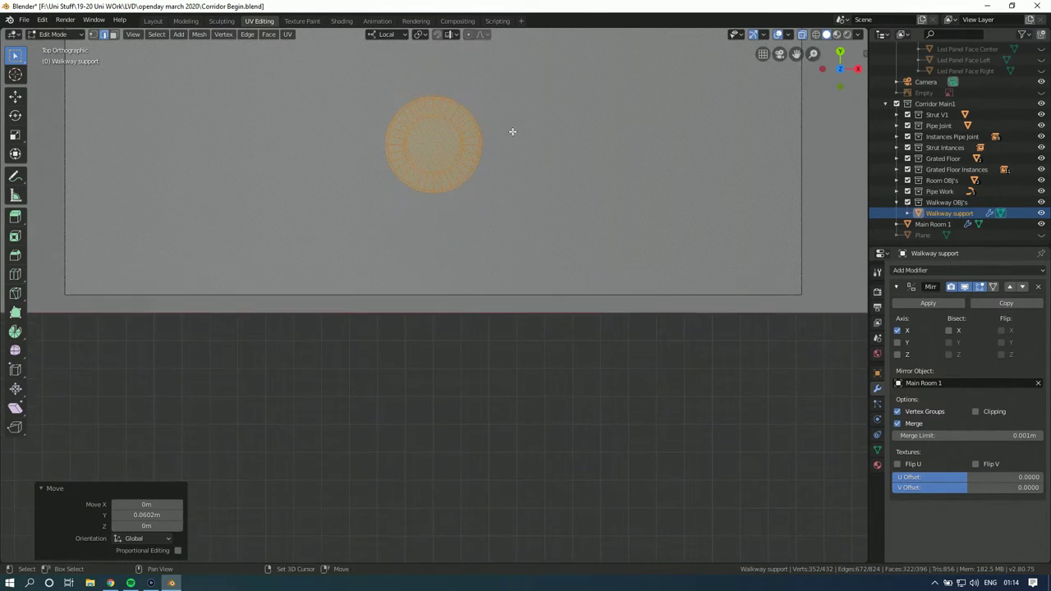
# Step: Return to Object Mode with X-ray off and apply flat shading to the Walkway support
pyautogui.click(840, 85)
pyautogui.keyDown('shift'); pyautogui.moveTo(455, 244); pyautogui.dragTo(411, 240, button='middle'); pyautogui.keyUp('shift')
pyautogui.press('Tab')
pyautogui.scroll(4, 493, 251)
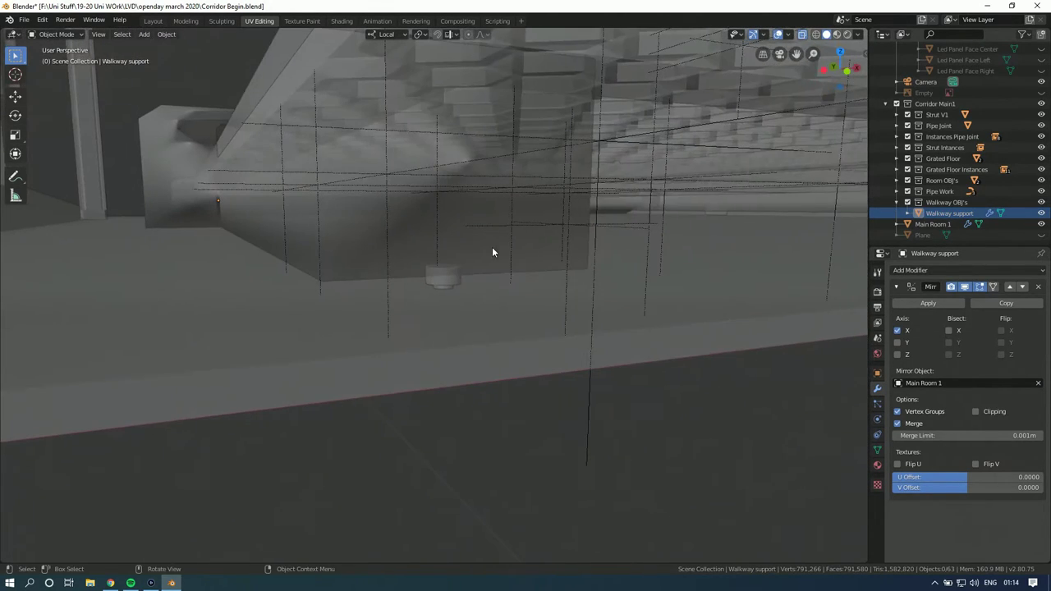
pyautogui.moveTo(492, 251); pyautogui.dragTo(505, 174, button='middle')
pyautogui.click(526, 148)
pyautogui.rightClick(492, 161)
pyautogui.click(475, 171)
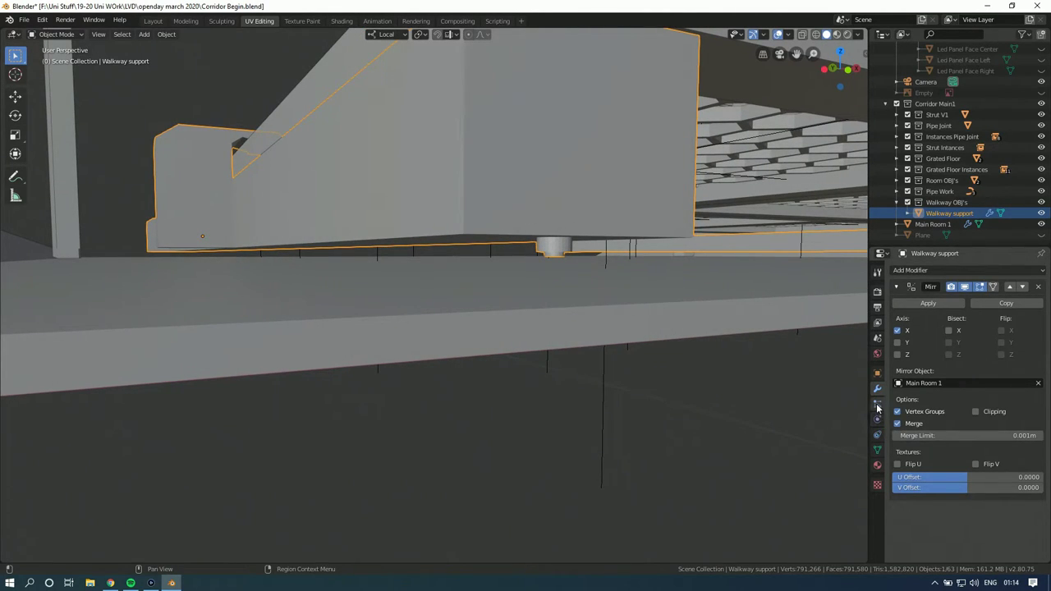
# Step: Add a Subdivision Surface modifier to the Walkway support with render and viewport subdivisions both set to 4
pyautogui.click(923, 270)
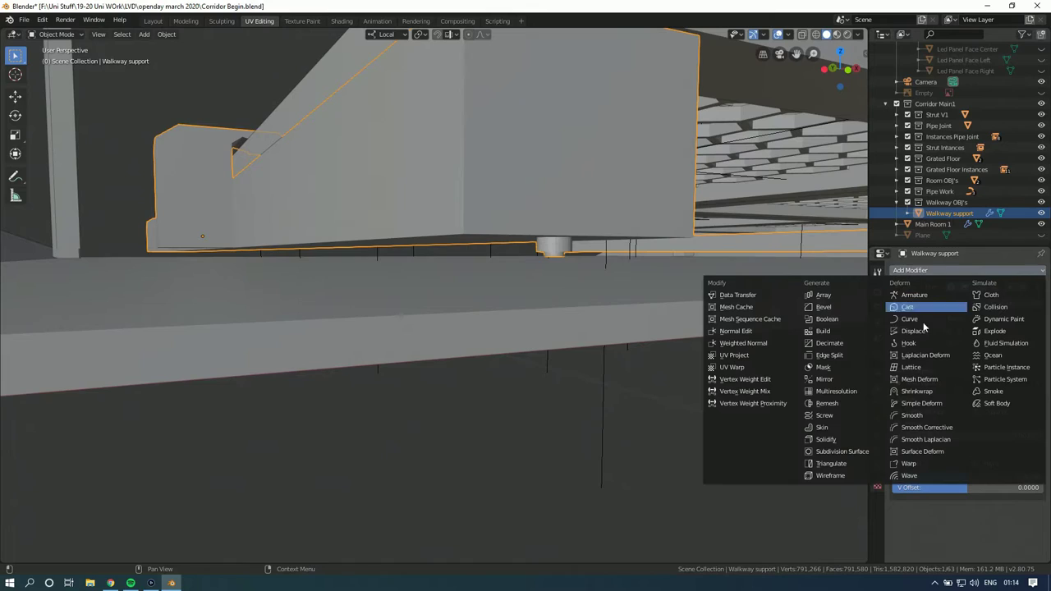
pyautogui.click(838, 451)
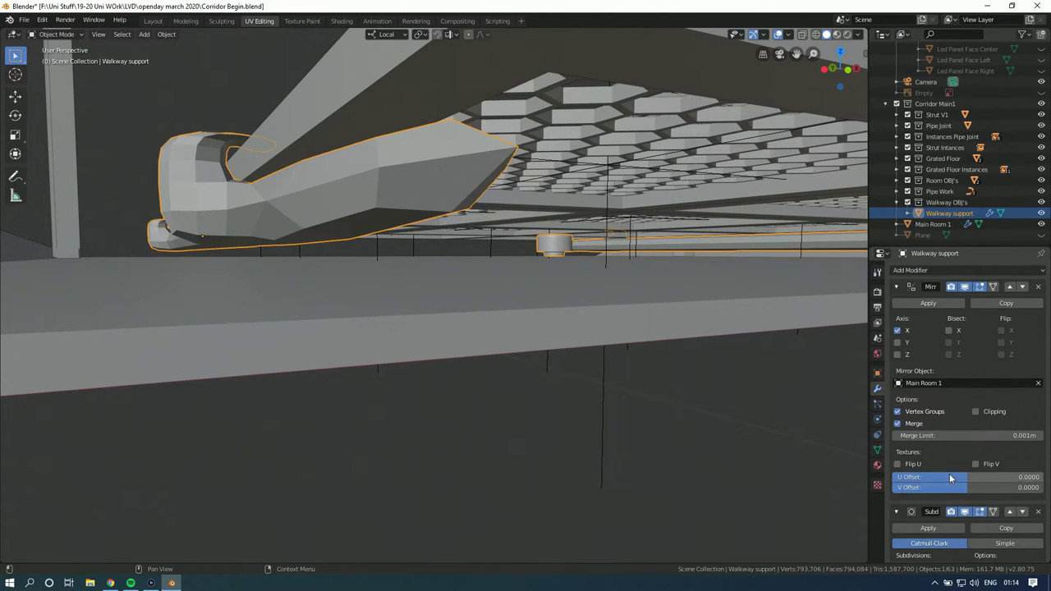
pyautogui.scroll(-2, 945, 384)
pyautogui.click(958, 522)
pyautogui.click(961, 533)
pyautogui.click(961, 533)
pyautogui.click(958, 522)
pyautogui.click(961, 533)
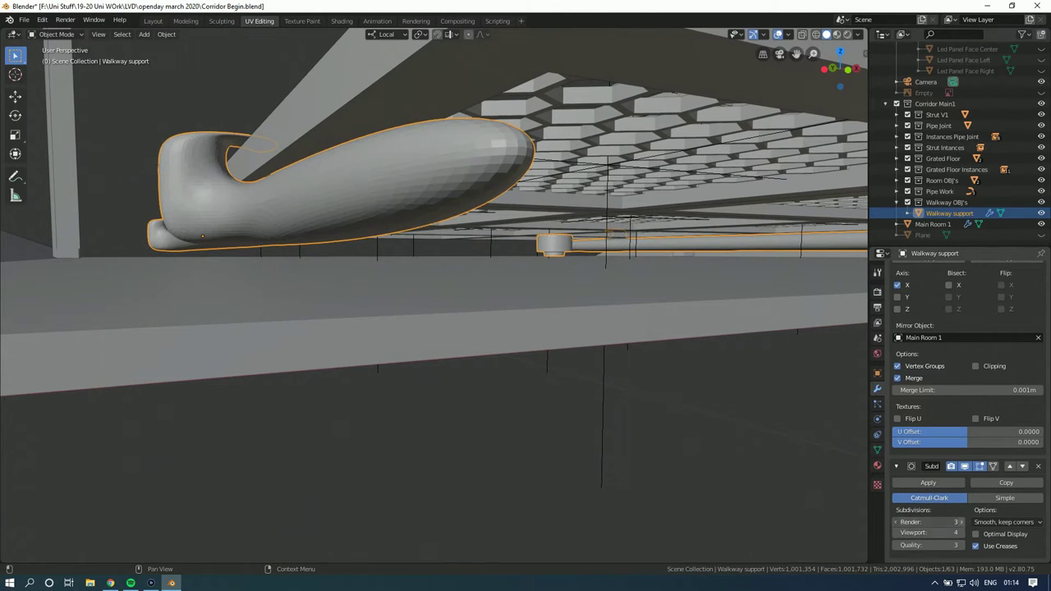
pyautogui.click(962, 545)
pyautogui.moveTo(526, 328); pyautogui.dragTo(485, 308, button='middle')
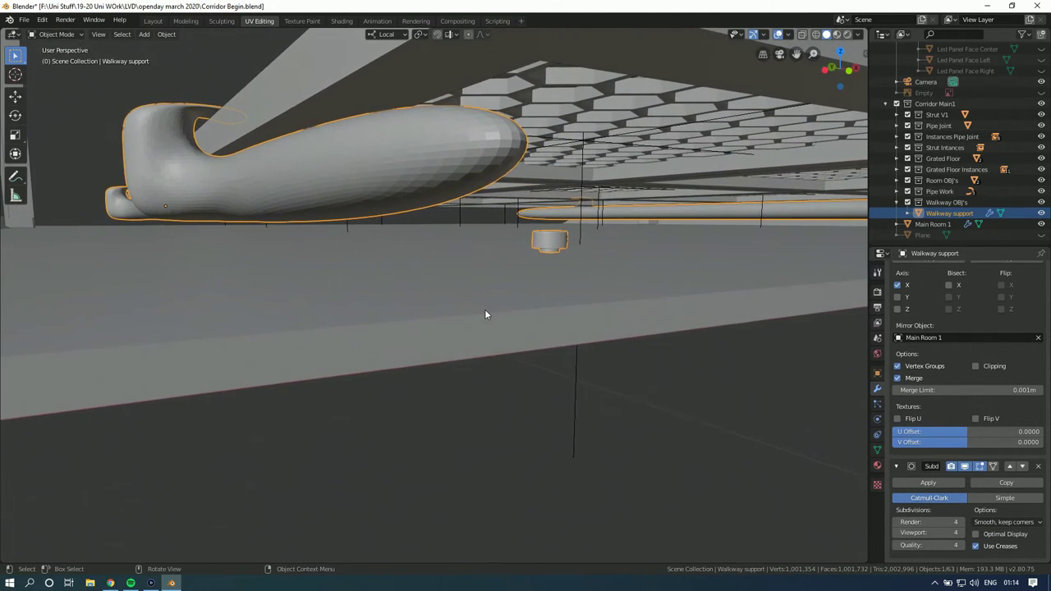
# Step: Edit the support mesh and add a centred loop cut across the beam plus one near its end face with a slide factor of about -0.947
pyautogui.press('Tab')
pyautogui.moveTo(466, 255); pyautogui.dragTo(411, 232, button='middle')
pyautogui.click(15, 274)
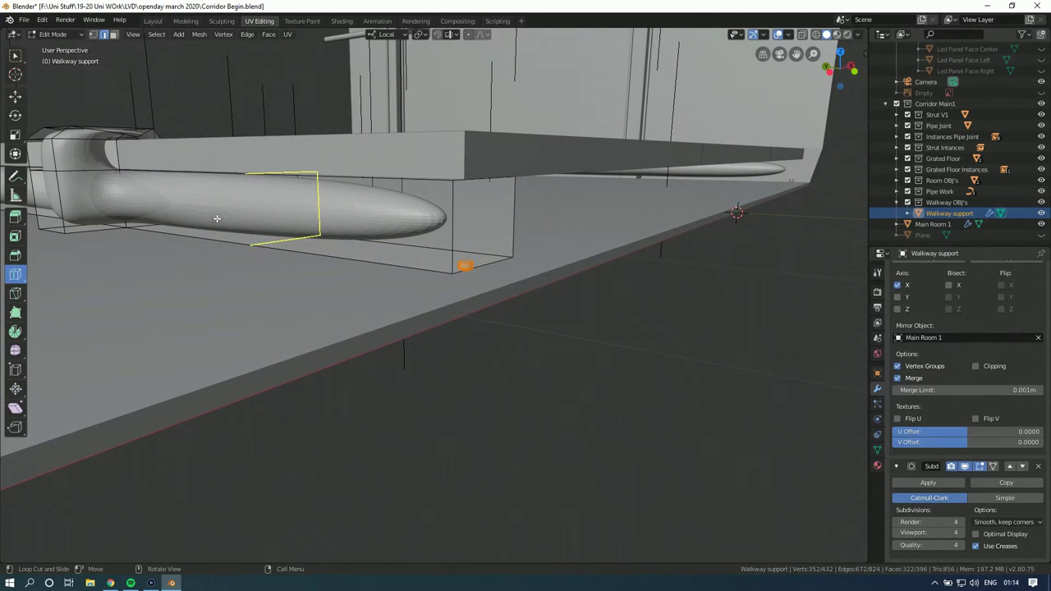
pyautogui.click(216, 218)
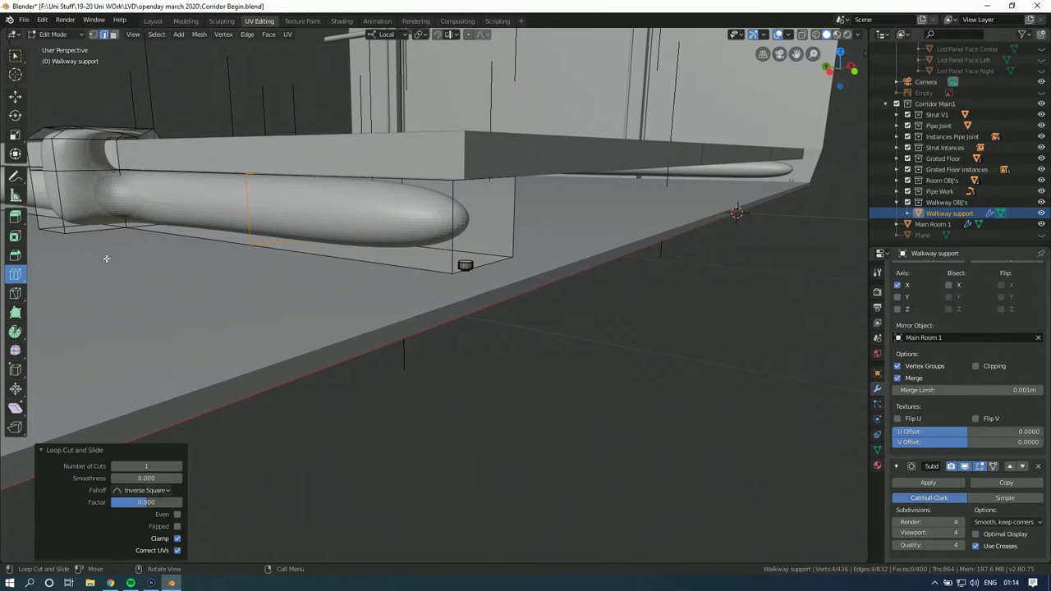
pyautogui.moveTo(369, 215); pyautogui.dragTo(427, 238)
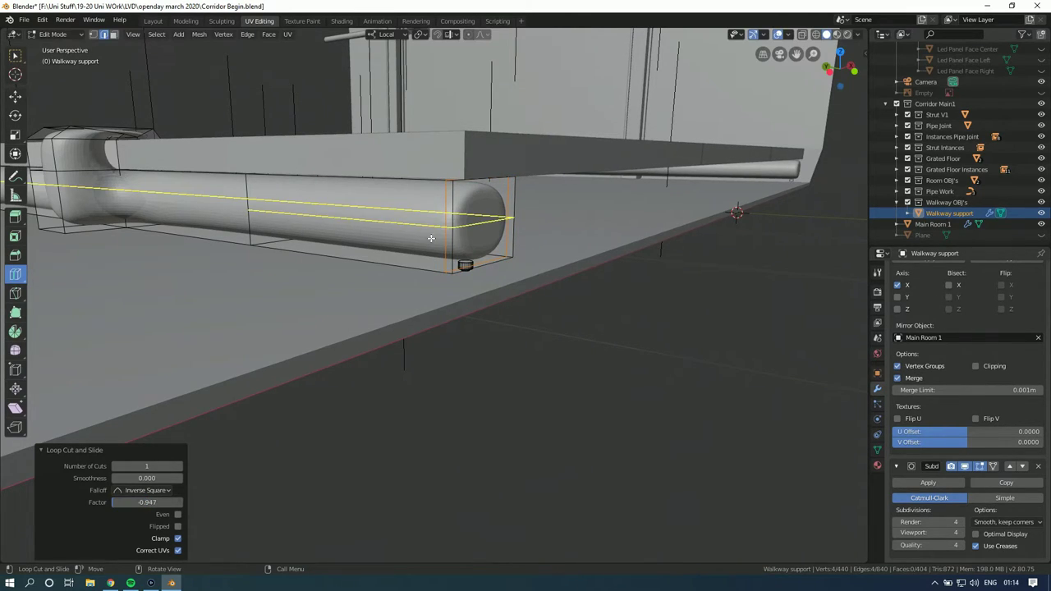
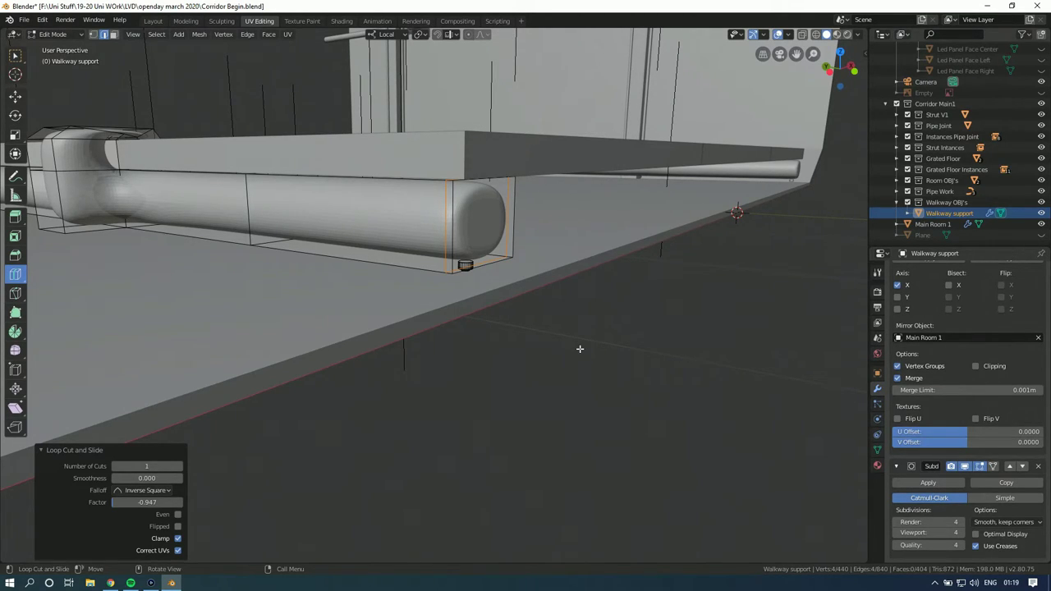
# Step: Hide the Subdivision Surface effect in the viewport and show it again to compare the beam's end with and without smoothing
pyautogui.moveTo(573, 293); pyautogui.dragTo(539, 277, button='middle')
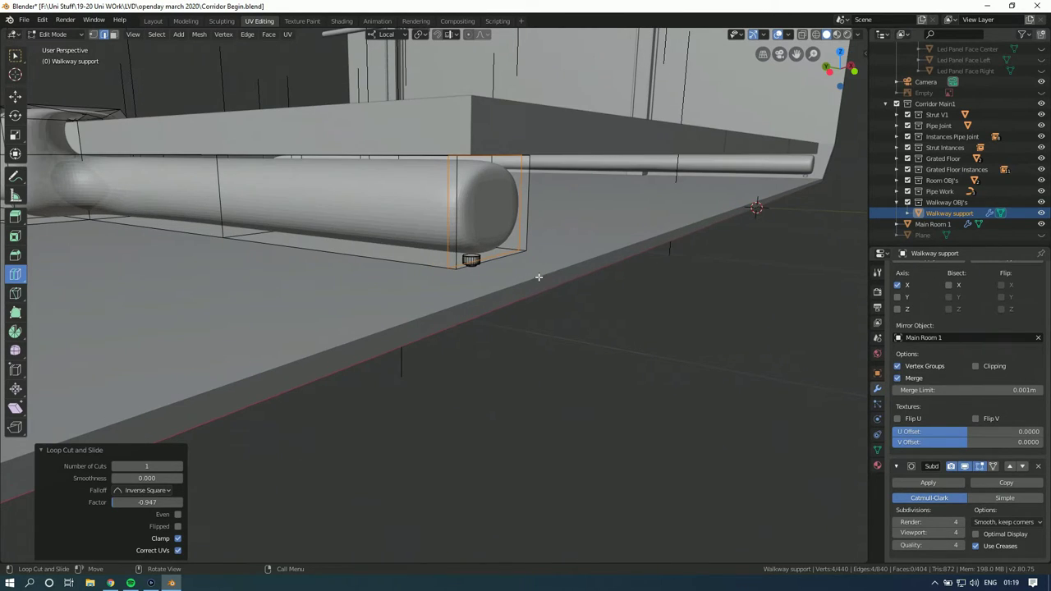
pyautogui.click(964, 465)
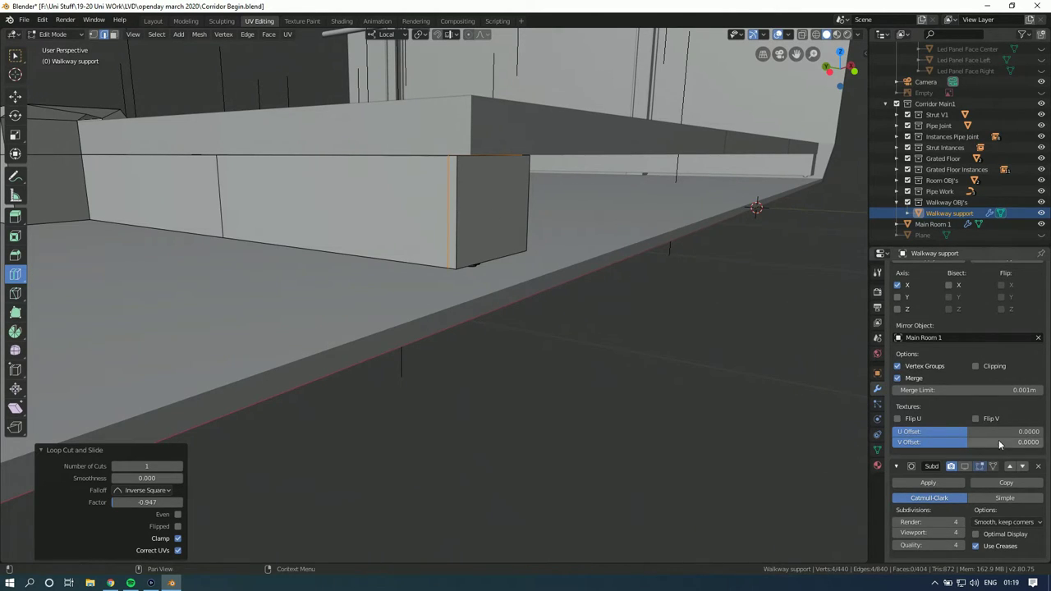
pyautogui.click(965, 466)
# Step: Add edge loops close to the beam's upper and lower edges, with slide factors of about -0.913 and -0.919
pyautogui.moveTo(524, 271); pyautogui.dragTo(492, 264, button='middle')
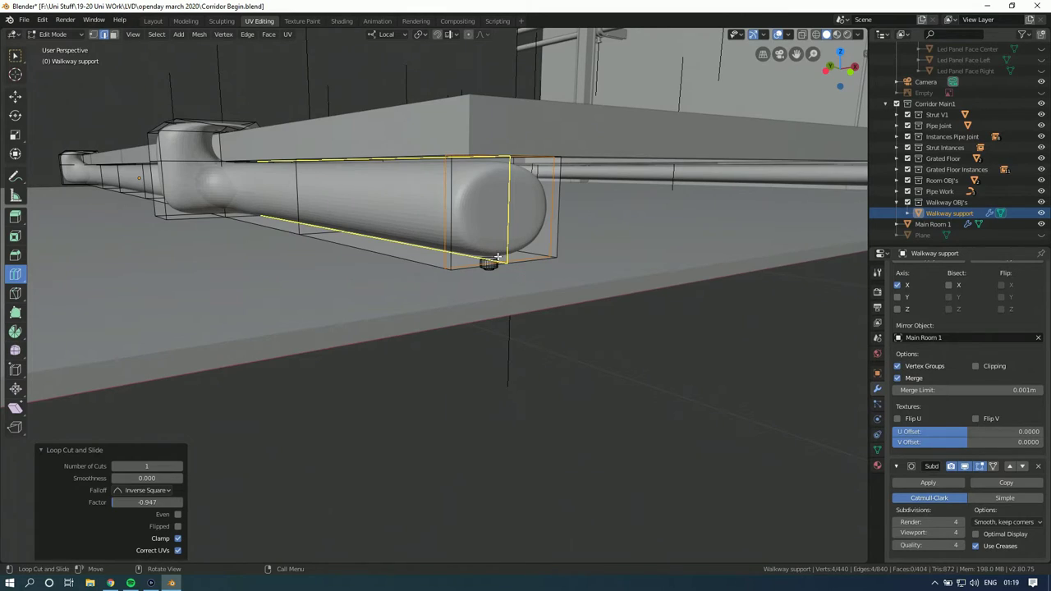
pyautogui.click(445, 232)
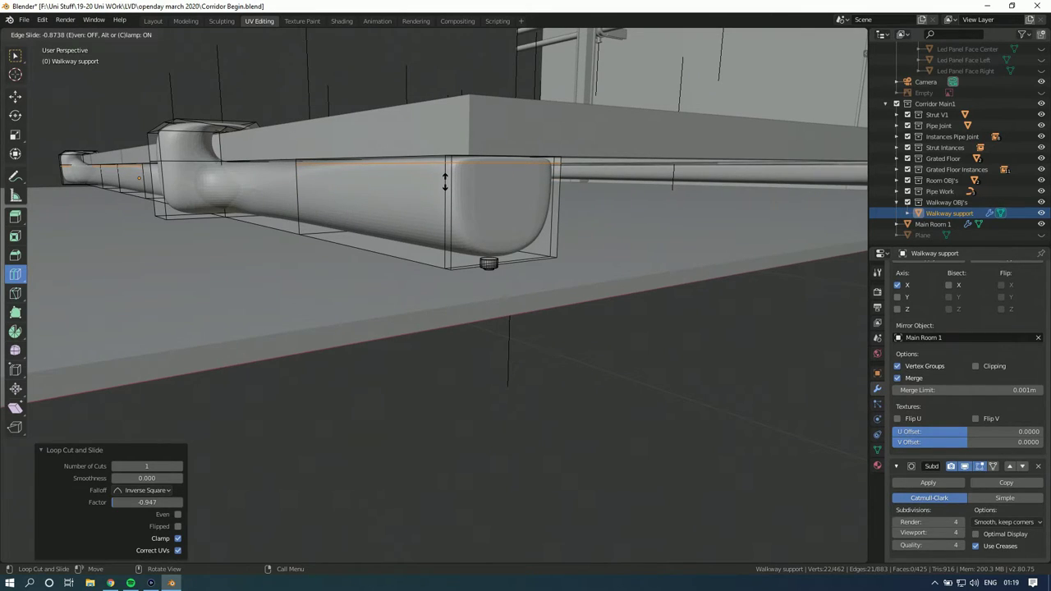
pyautogui.click(445, 179)
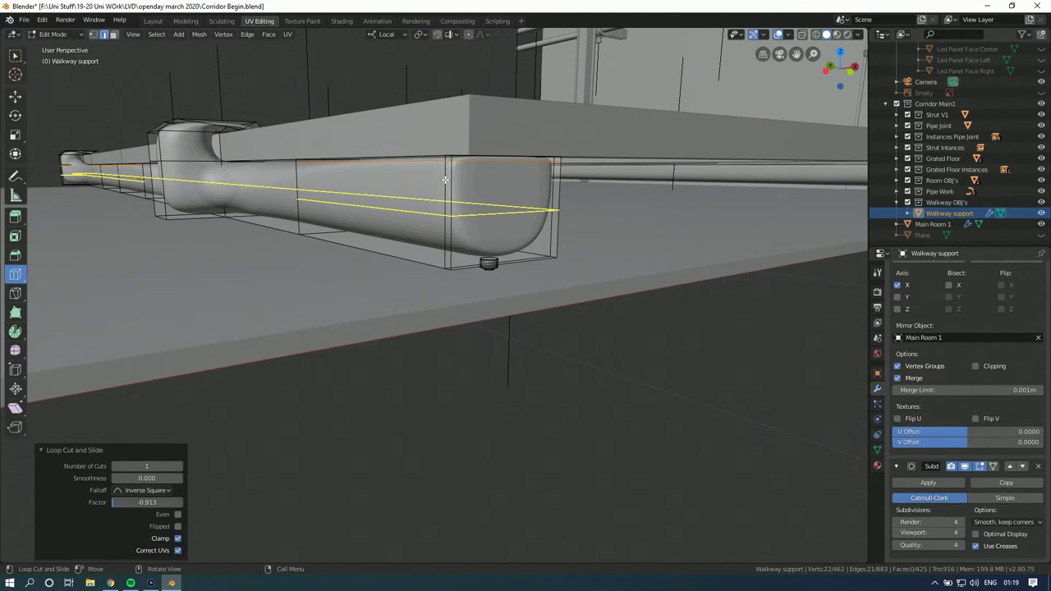
pyautogui.click(445, 209)
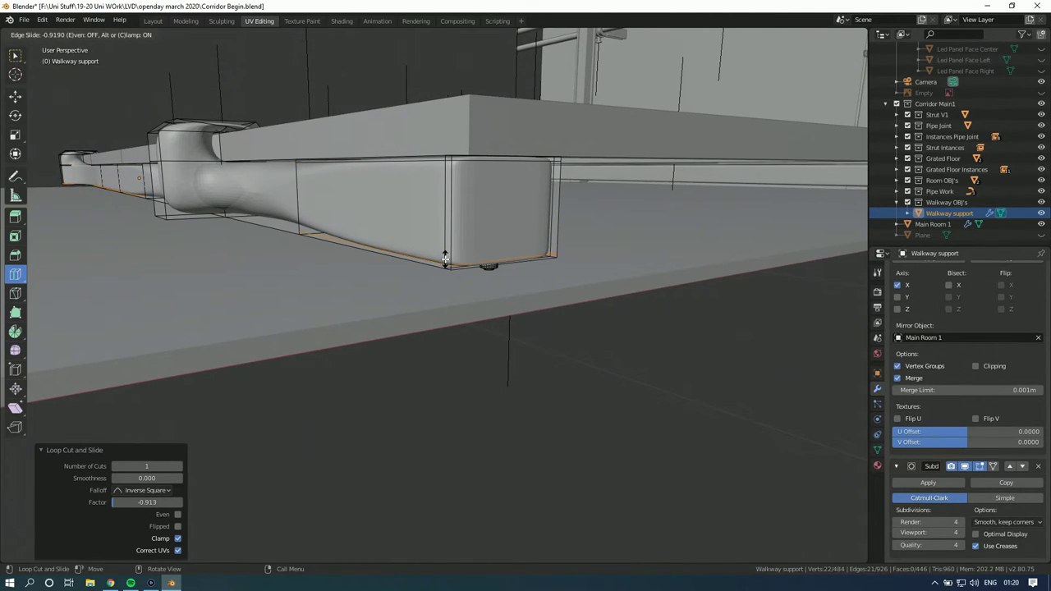
pyautogui.click(444, 257)
# Step: Add lengthwise edge loops near both vertical edges of the beam's end face, the last with a slide factor of about -0.903
pyautogui.moveTo(510, 229); pyautogui.dragTo(501, 181, button='middle')
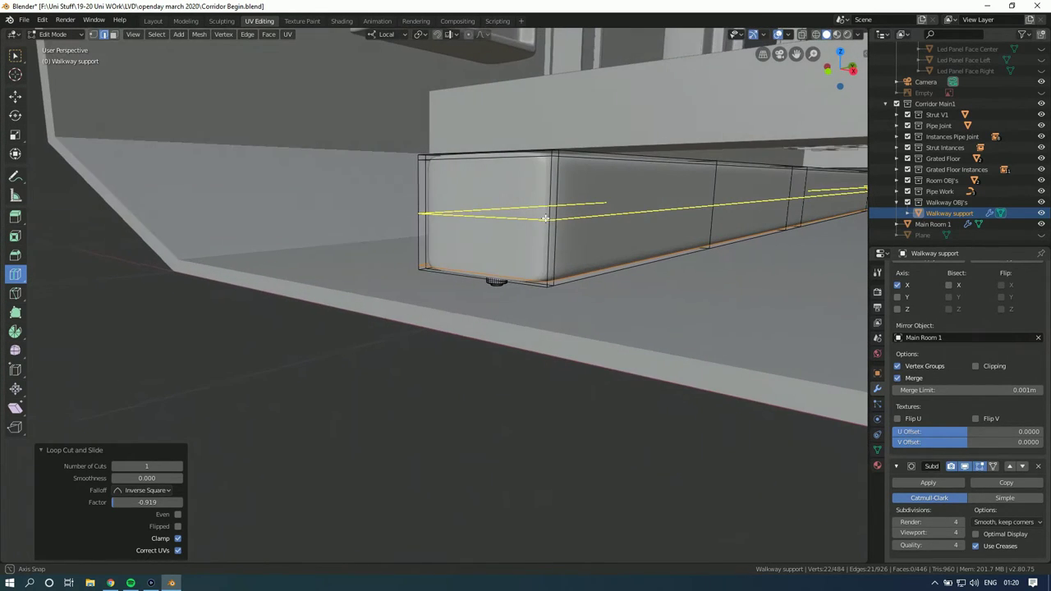
pyautogui.moveTo(480, 155); pyautogui.dragTo(550, 156)
pyautogui.moveTo(550, 156); pyautogui.dragTo(509, 263, button='middle')
pyautogui.moveTo(508, 270); pyautogui.dragTo(453, 168)
# Step: Add supporting edge loops around the bracket, including one just below its horizontal mid edge with a slide factor of about 0.873
pyautogui.moveTo(453, 168); pyautogui.dragTo(284, 185, button='middle')
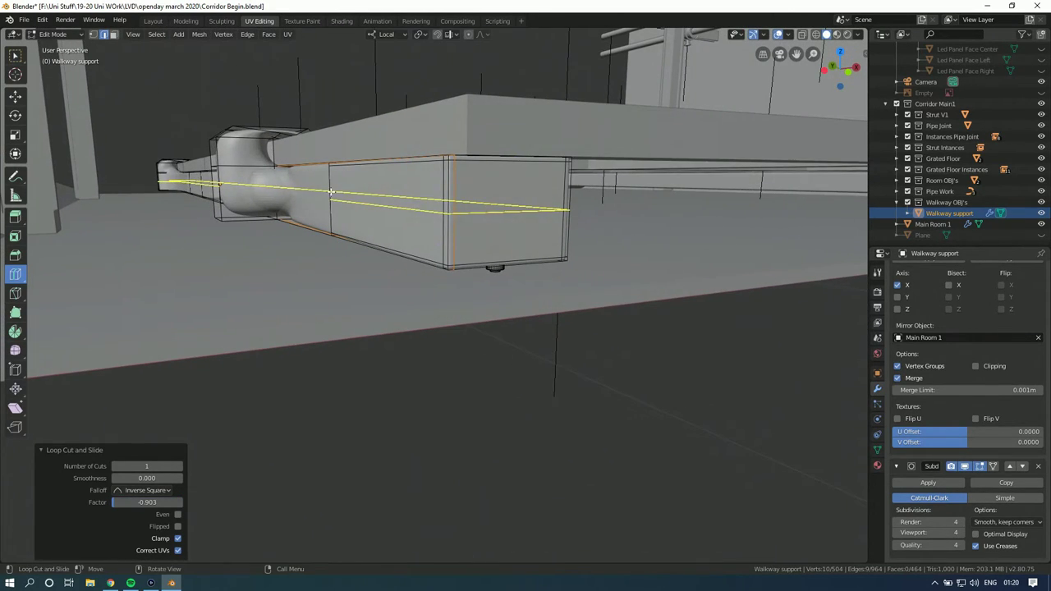
pyautogui.moveTo(295, 168); pyautogui.dragTo(222, 168)
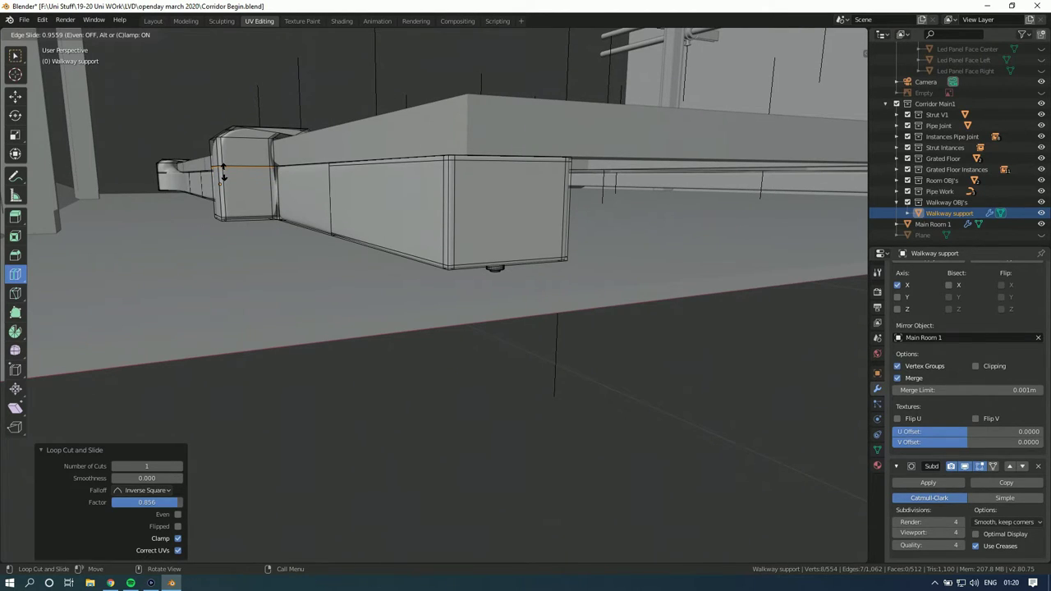
pyautogui.moveTo(222, 172); pyautogui.dragTo(223, 176)
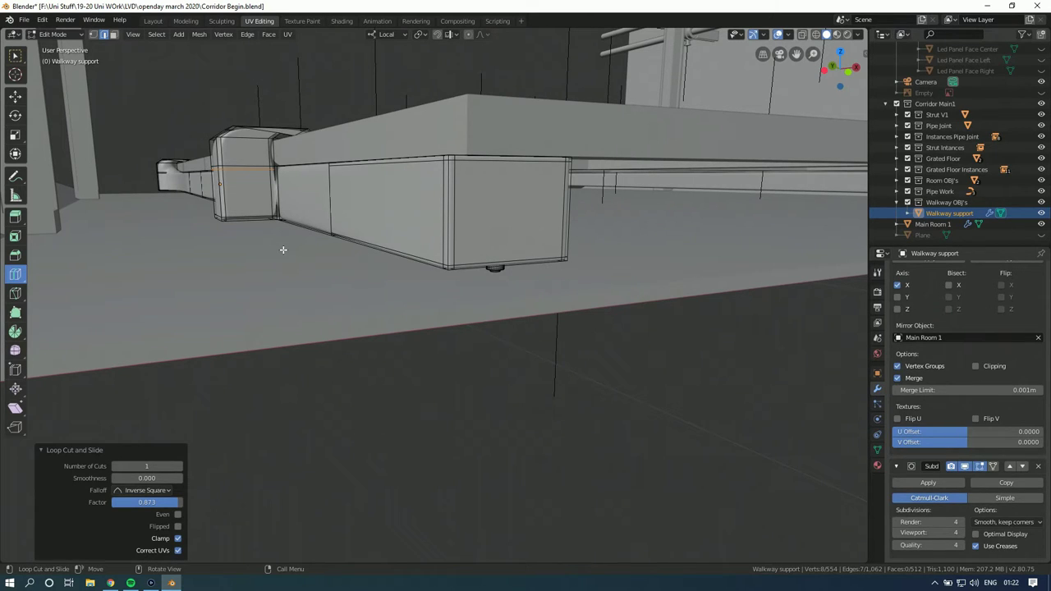
# Step: Add short edge loops toward both sides of the section behind the bracket, the first with a slide factor of about -0.980
pyautogui.moveTo(283, 249); pyautogui.dragTo(371, 251, button='middle')
pyautogui.moveTo(561, 359); pyautogui.dragTo(545, 186, button='middle')
pyautogui.scroll(5, 545, 187)
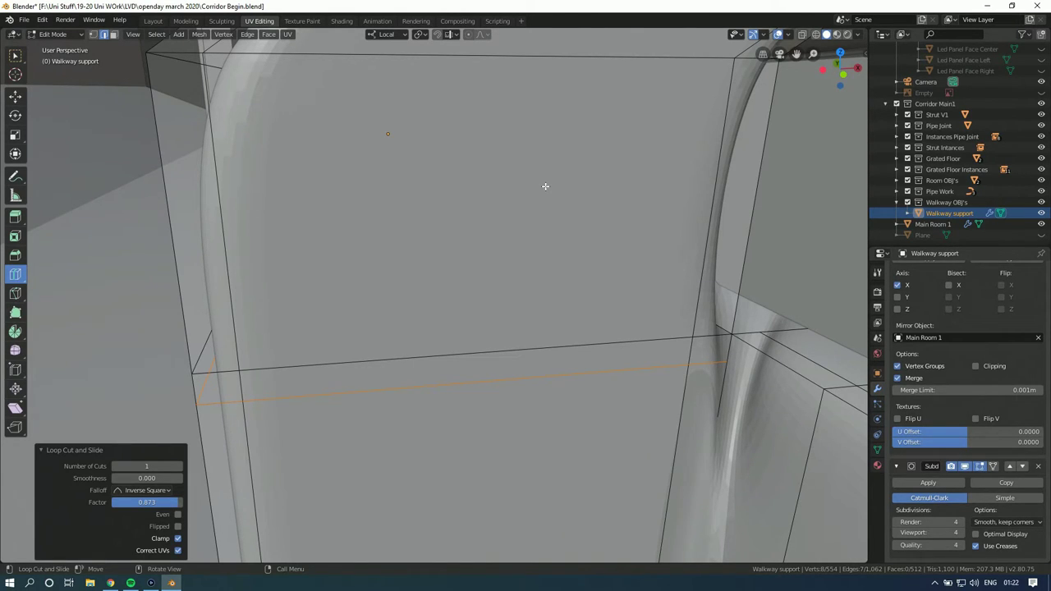
pyautogui.scroll(-6, 546, 197)
pyautogui.moveTo(544, 233); pyautogui.dragTo(452, 258, button='middle')
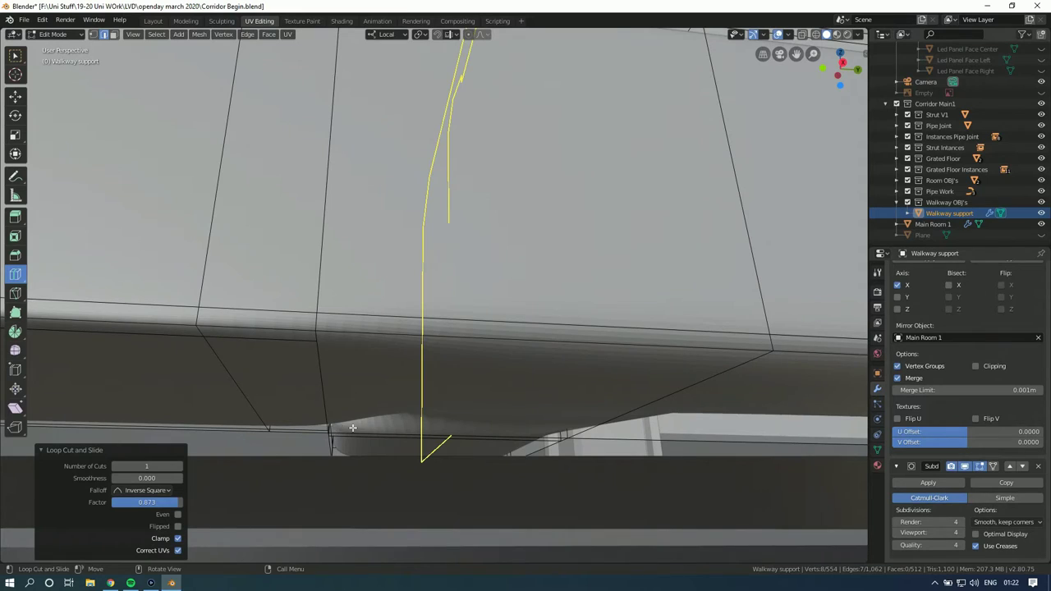
pyautogui.moveTo(555, 332); pyautogui.dragTo(238, 325)
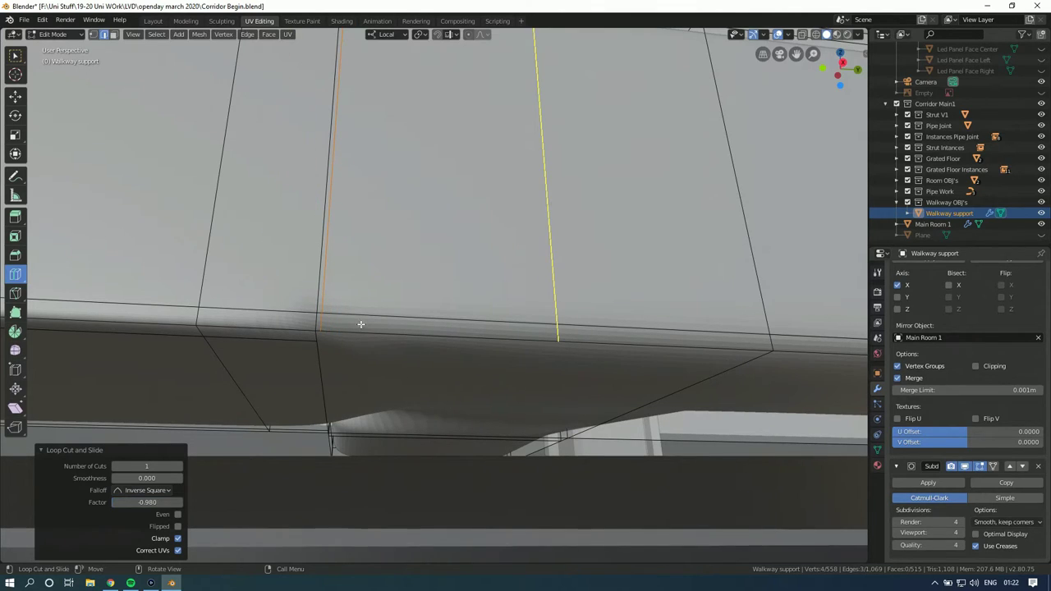
pyautogui.moveTo(550, 325); pyautogui.dragTo(634, 324)
# Step: Add supporting edge loops to the bracket, including its lip's lower edge and side, with slide factors of about 0.714, -0.785 and 0.950
pyautogui.moveTo(634, 324); pyautogui.dragTo(591, 344, button='middle')
pyautogui.moveTo(526, 201); pyautogui.dragTo(514, 200)
pyautogui.moveTo(514, 200); pyautogui.dragTo(475, 237, button='middle')
pyautogui.moveTo(472, 244)
pyautogui.mouseDown(button='middle')
pyautogui.moveTo(471, 222)
pyautogui.moveTo(497, 246)
pyautogui.moveTo(469, 258)
pyautogui.moveTo(476, 251)
pyautogui.mouseUp(button='middle')
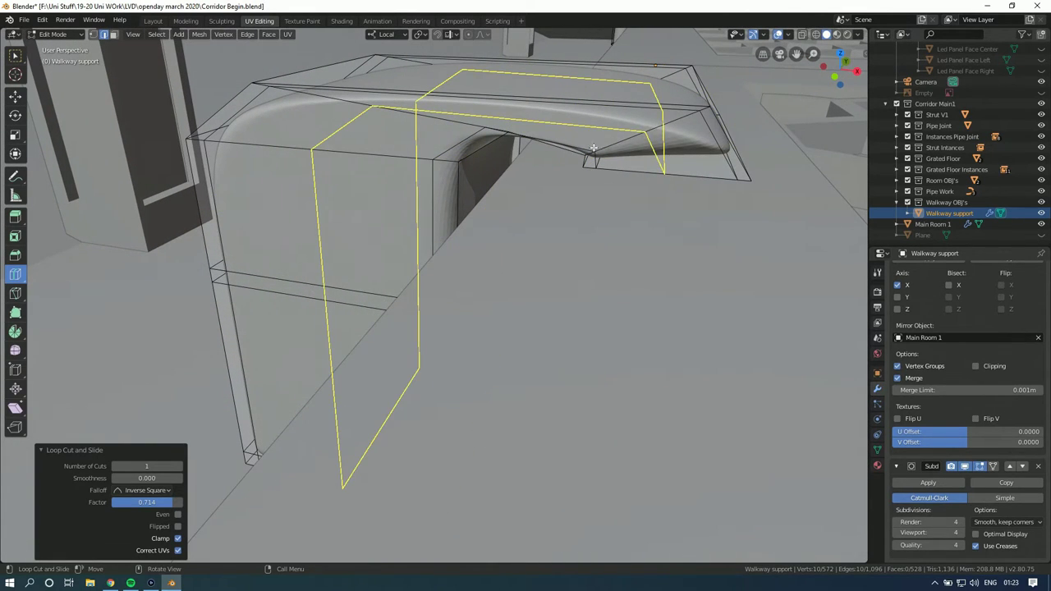
pyautogui.moveTo(708, 131); pyautogui.dragTo(726, 156)
pyautogui.moveTo(726, 156); pyautogui.dragTo(485, 156, button='middle')
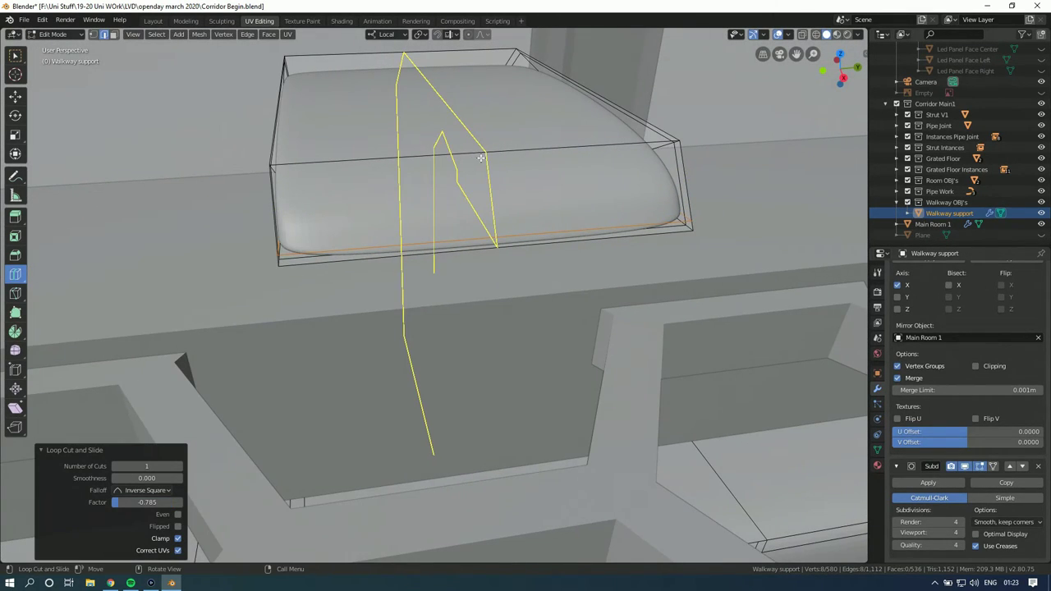
pyautogui.moveTo(484, 156); pyautogui.dragTo(673, 151)
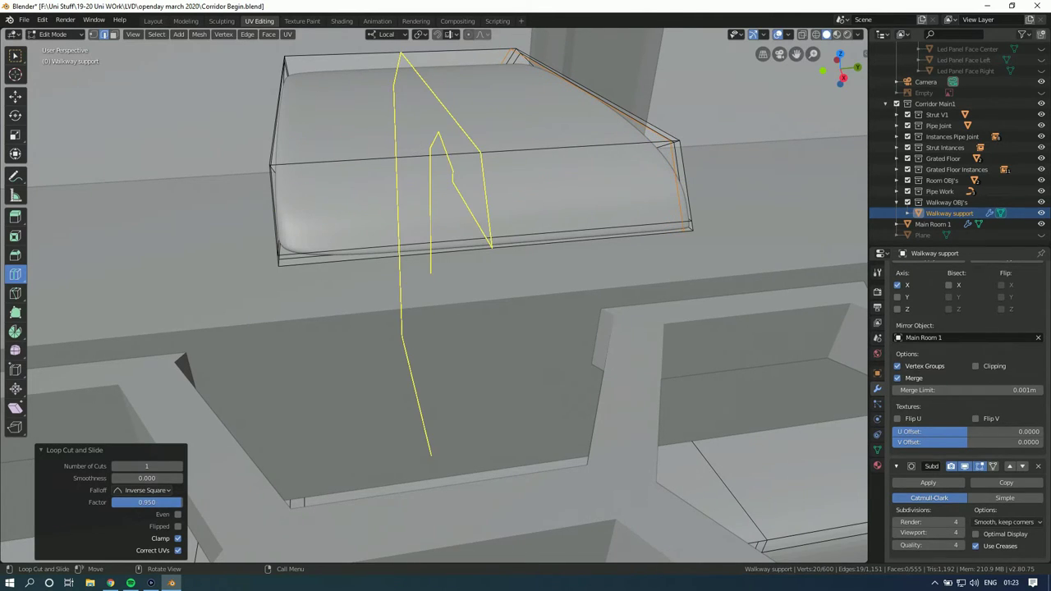
# Step: Add a supporting edge loop down the bracket's side with a slide factor of about -0.945
pyautogui.click(273, 146)
pyautogui.moveTo(273, 146); pyautogui.dragTo(235, 148)
pyautogui.moveTo(235, 148); pyautogui.dragTo(469, 188, button='middle')
pyautogui.scroll(3, 497, 123)
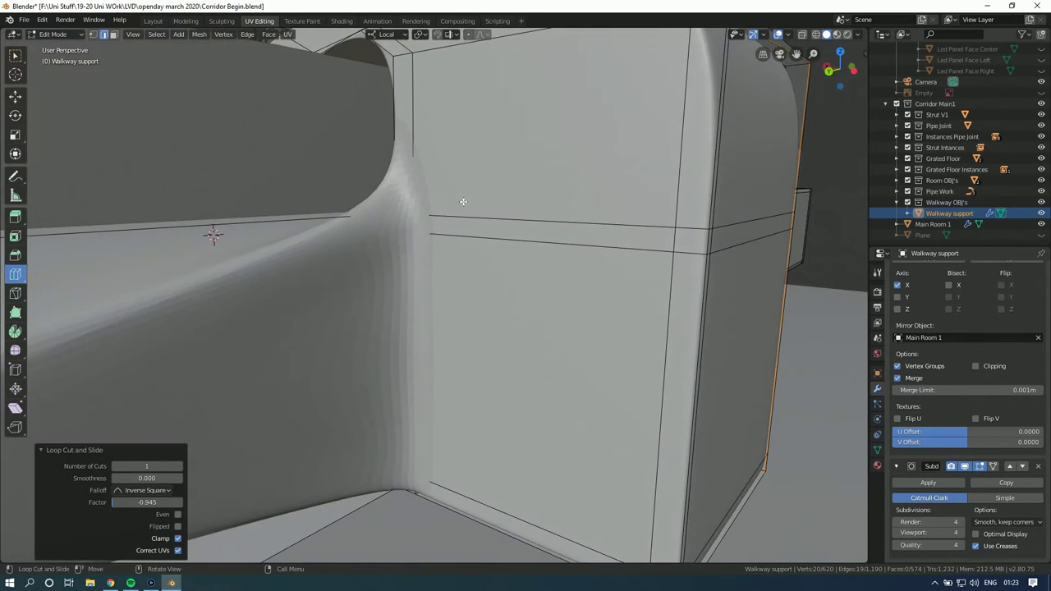
pyautogui.moveTo(269, 238); pyautogui.dragTo(462, 217, button='middle')
pyautogui.scroll(-3, 468, 246)
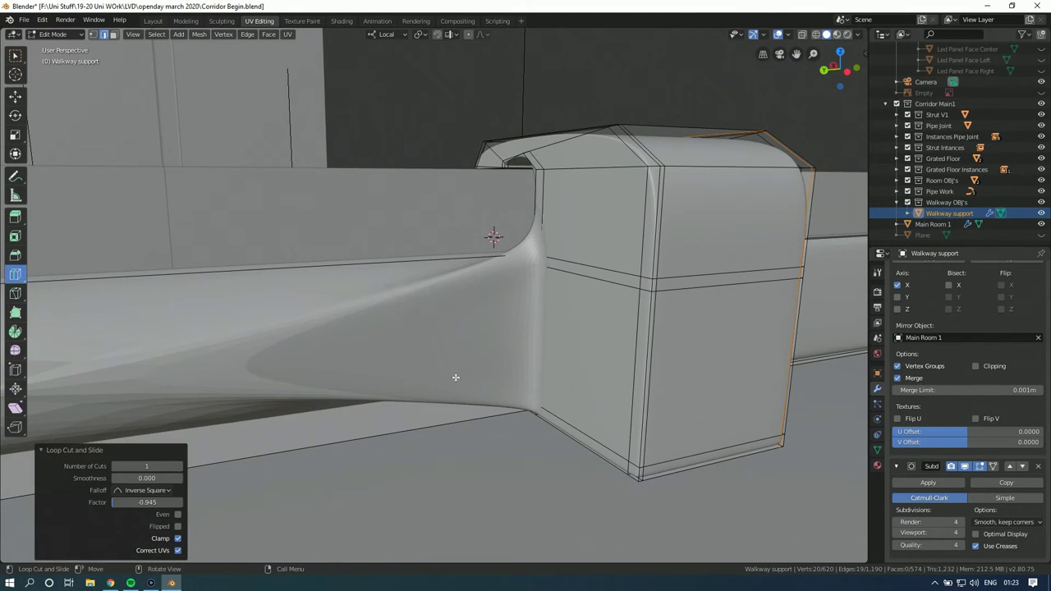
# Step: Add an edge loop on the beam close to the bracket with a slide factor of about -0.991, and try another further along the beam
pyautogui.moveTo(394, 434); pyautogui.dragTo(459, 358, button='middle')
pyautogui.scroll(8, 459, 359)
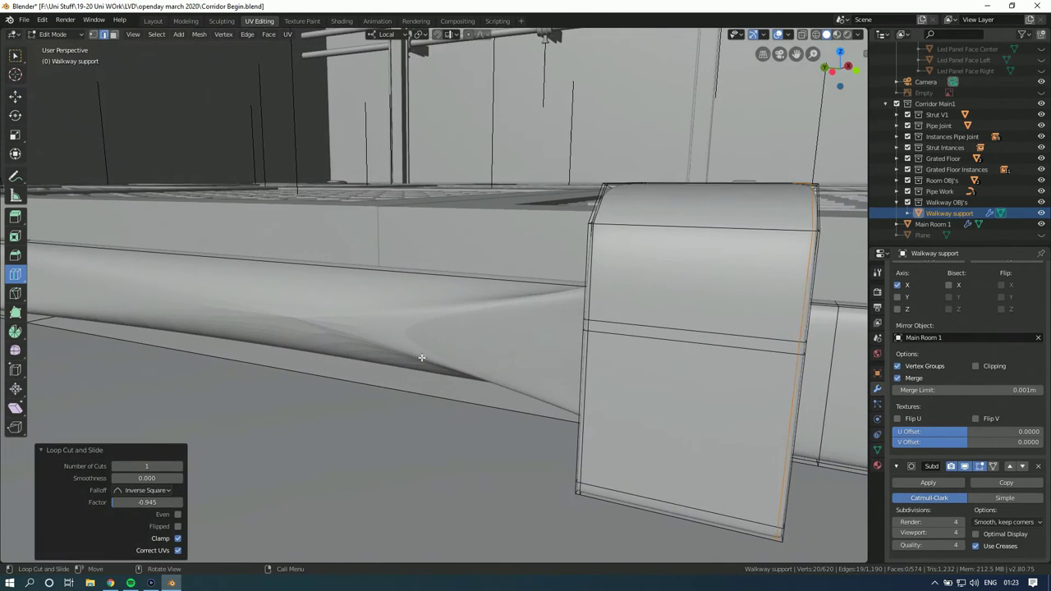
pyautogui.moveTo(284, 353); pyautogui.dragTo(676, 377)
pyautogui.moveTo(479, 354); pyautogui.dragTo(481, 281, button='middle')
pyautogui.moveTo(375, 331); pyautogui.dragTo(389, 330, button='middle')
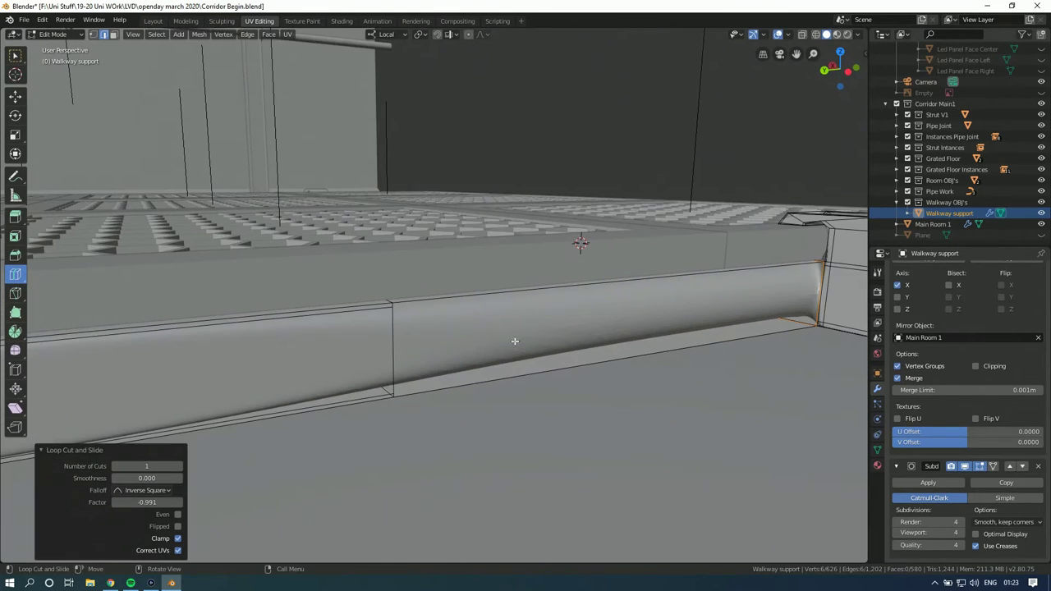
pyautogui.moveTo(399, 317); pyautogui.dragTo(403, 366)
pyautogui.hotkey('ctrl', 'z')
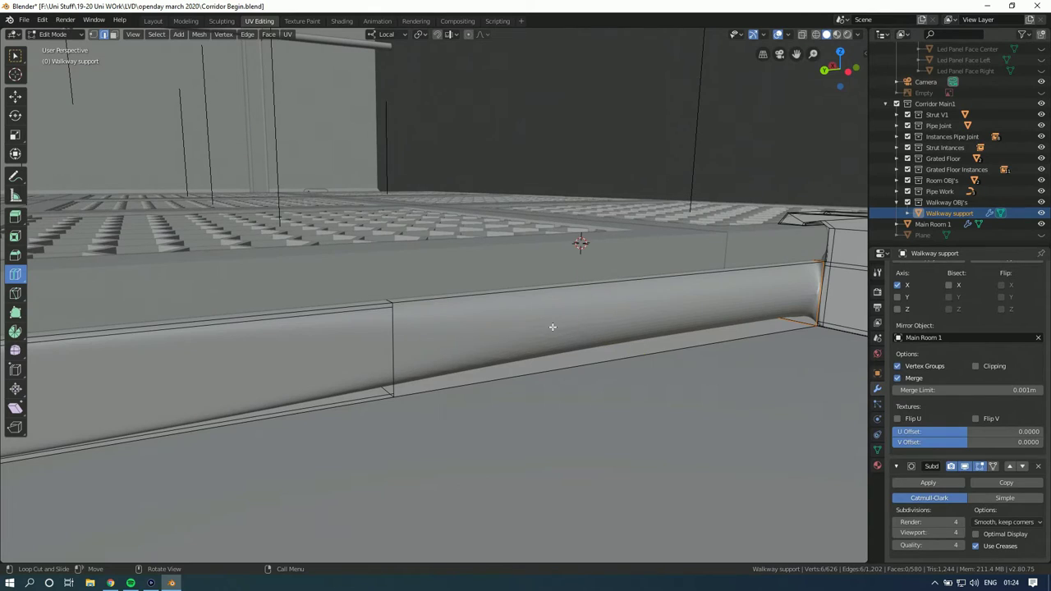
# Step: Undo all the supporting edge loops on the Walkway support and the subdivision quality change, going back to Object Mode
pyautogui.keyDown('shift'); pyautogui.moveTo(697, 352); pyautogui.dragTo(570, 342, button='middle'); pyautogui.keyUp('shift')
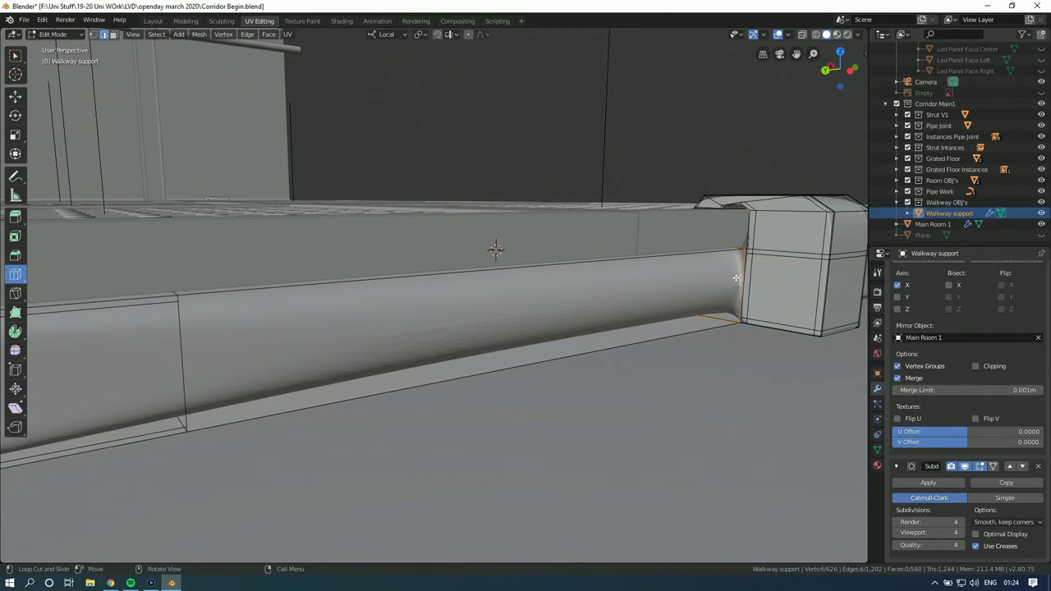
pyautogui.moveTo(774, 279); pyautogui.dragTo(595, 283, button='middle')
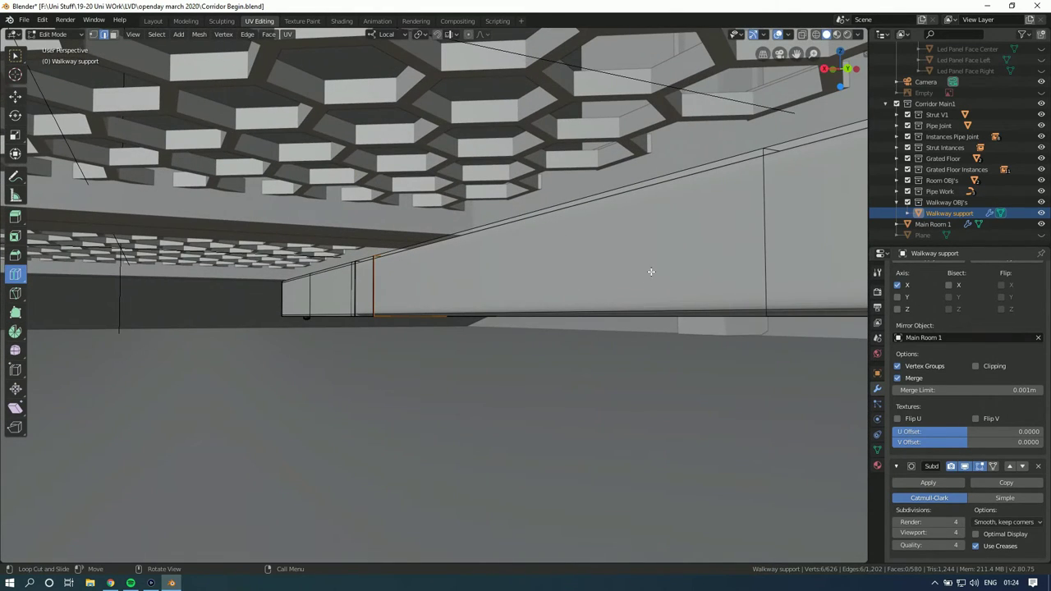
pyautogui.moveTo(774, 239); pyautogui.dragTo(399, 272, button='middle')
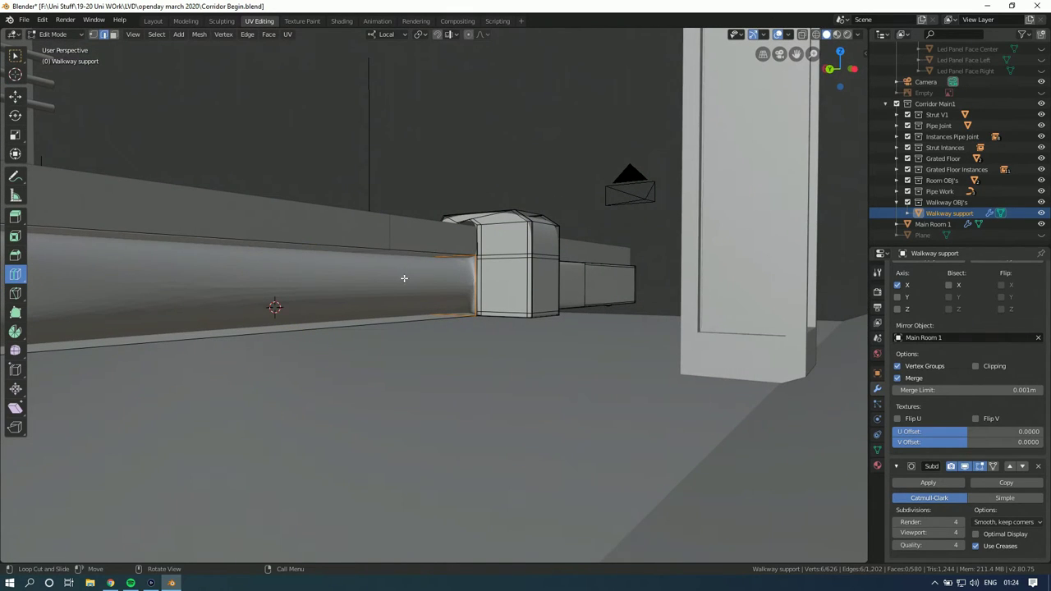
pyautogui.moveTo(739, 361); pyautogui.dragTo(185, 127, button='middle')
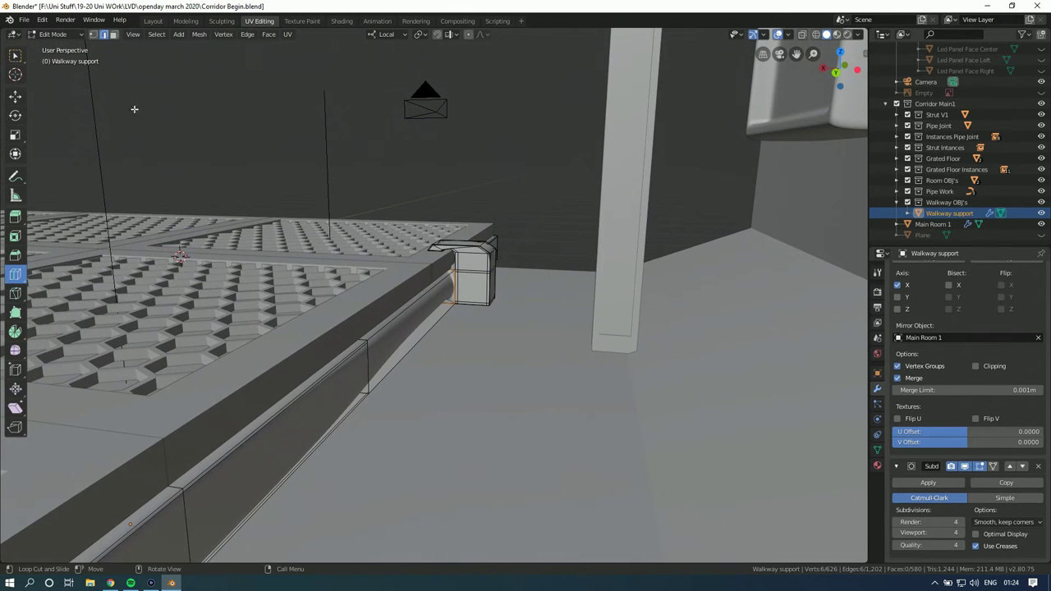
pyautogui.click(15, 55)
pyautogui.moveTo(394, 345); pyautogui.dragTo(428, 254, button='middle')
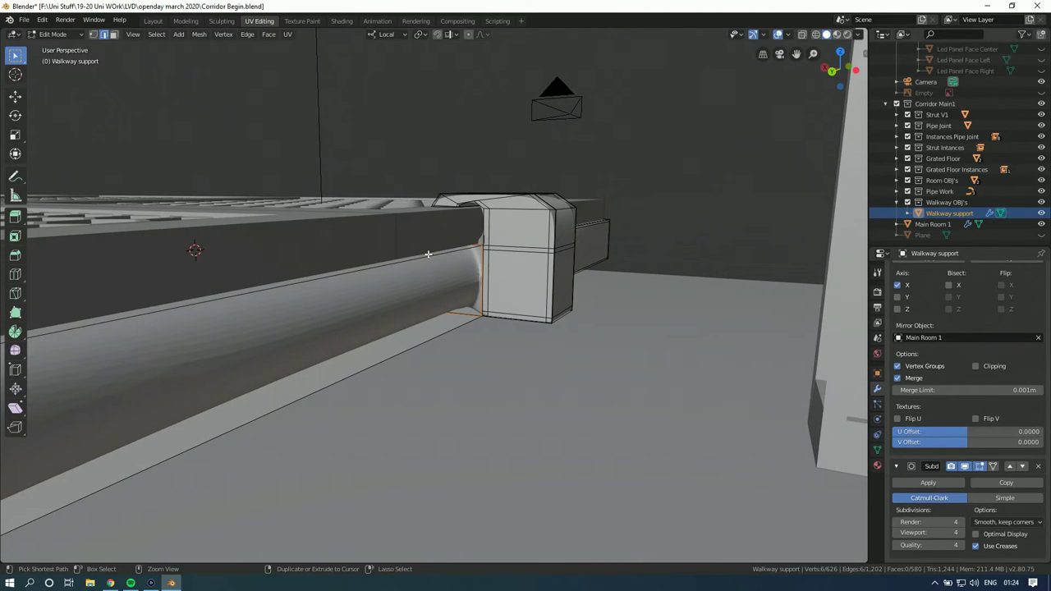
pyautogui.hotkey('ctrl', 'z')
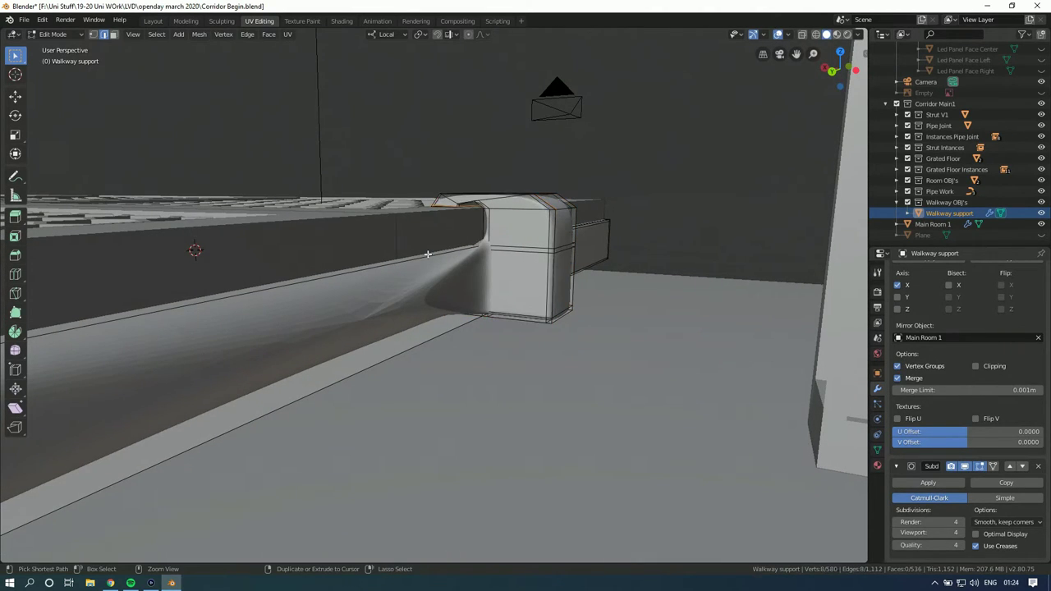
pyautogui.hotkey('ctrl', 'z')
pyautogui.hotkey('ctrl', 'z')
pyautogui.hotkey('ctrl', 'z')
pyautogui.hotkey('ctrl', 'z')
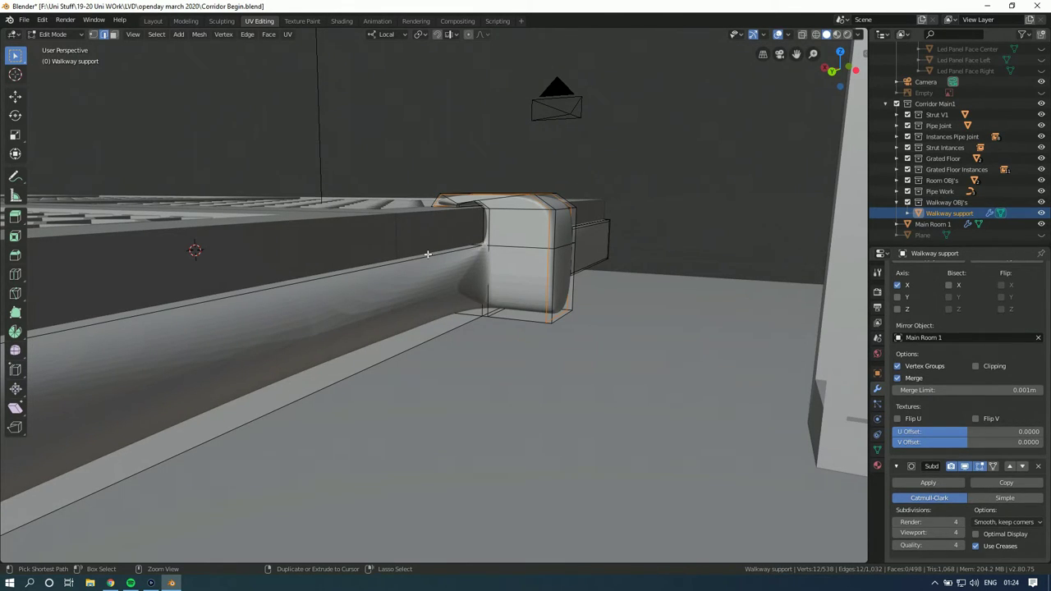
pyautogui.hotkey('ctrl', 'z')
pyautogui.hotkey('ctrl', 'z')
pyautogui.hotkey('ctrl', 'z')
pyautogui.hotkey('ctrl', 'z')
pyautogui.hotkey('ctrl', 'z')
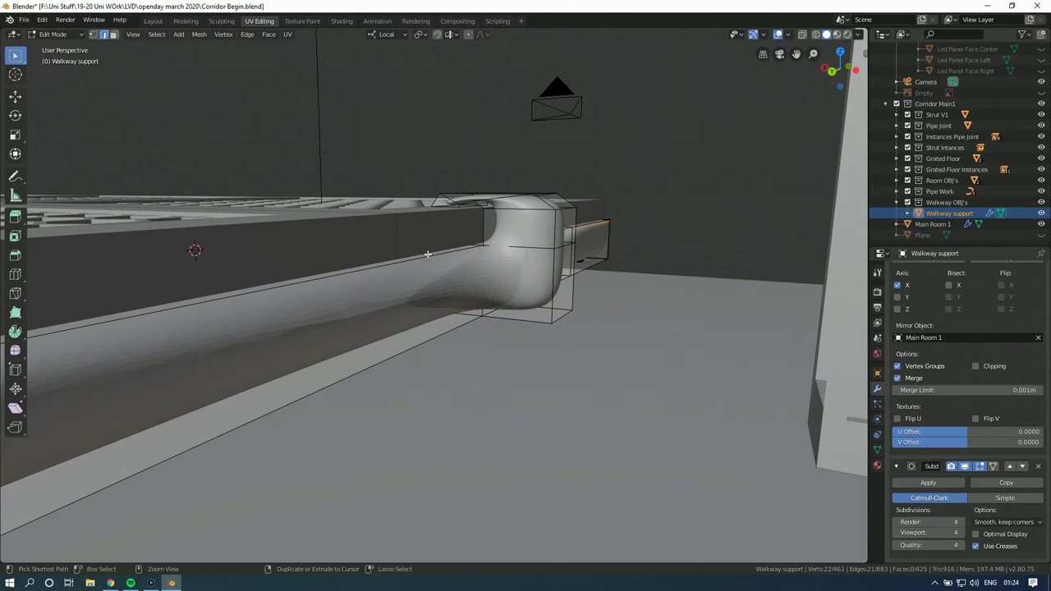
pyautogui.hotkey('ctrl', 'z')
pyautogui.hotkey('ctrl', 'z')
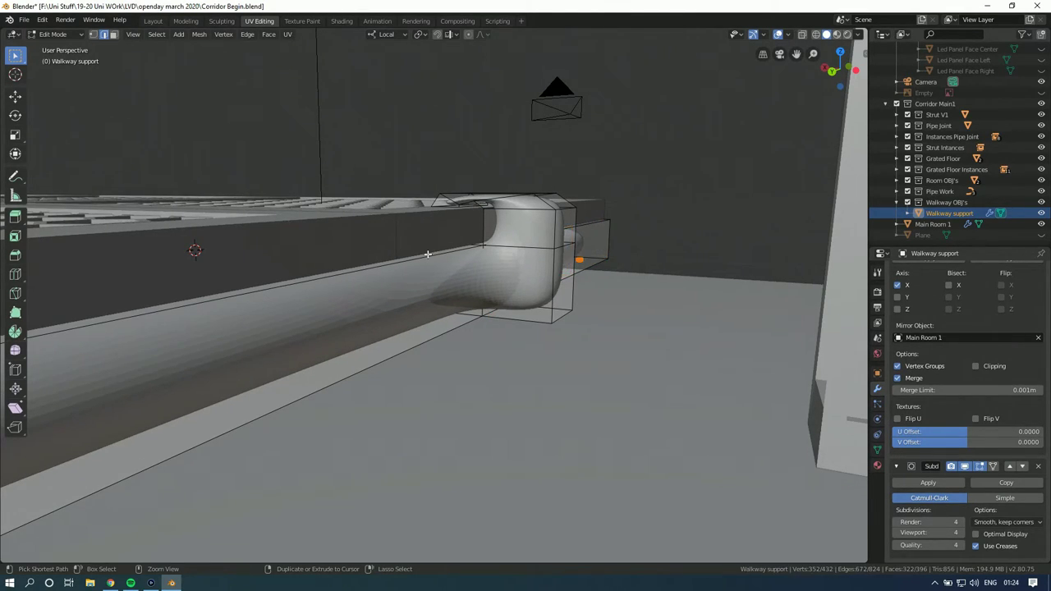
pyautogui.hotkey('ctrl', 'z')
pyautogui.hotkey('ctrl', 'z')
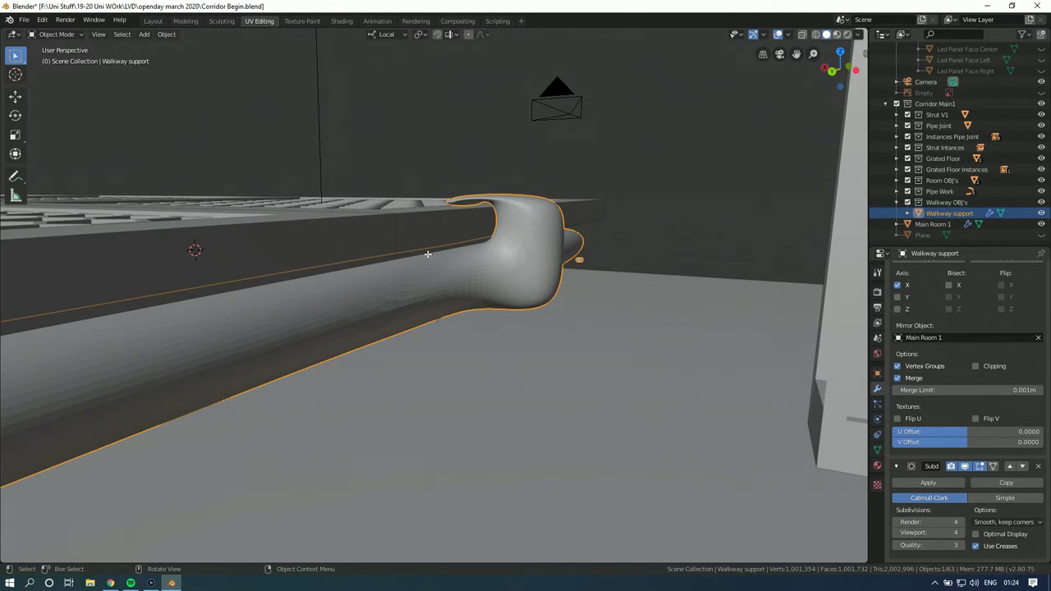
# Step: Turn off the Subdivision Surface modifier's viewport display for the Walkway support and enter Edit Mode
pyautogui.press('Tab')
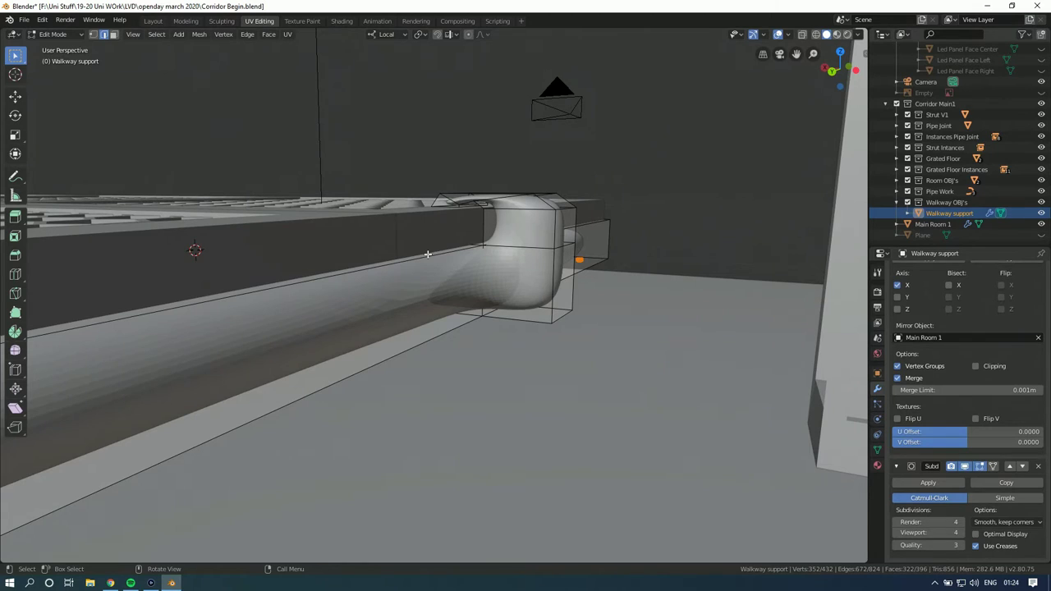
pyautogui.press('Tab')
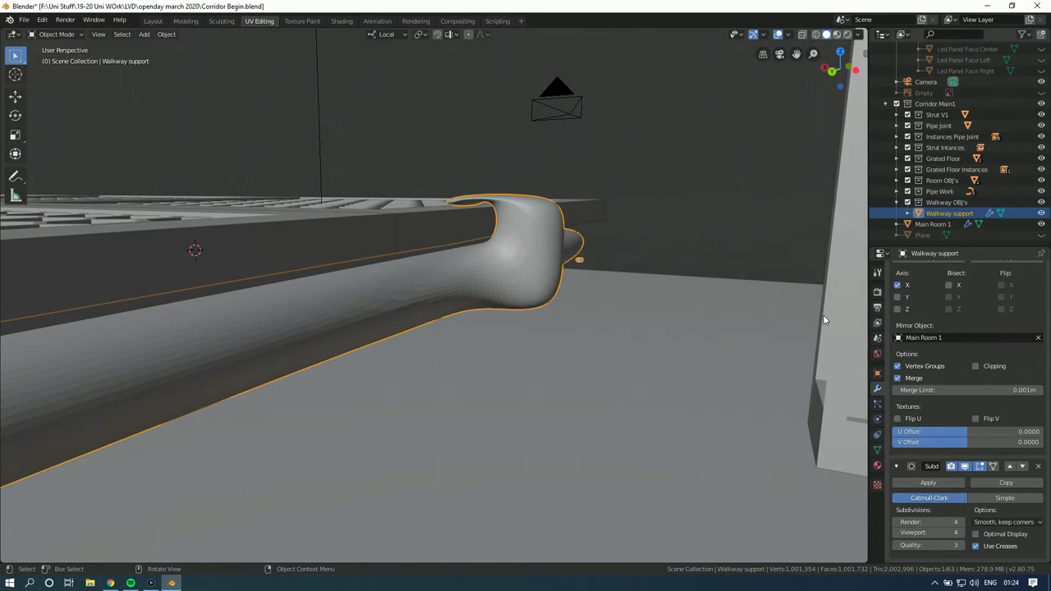
pyautogui.click(962, 465)
pyautogui.moveTo(607, 220); pyautogui.dragTo(476, 281, button='middle')
pyautogui.press('Tab')
pyautogui.scroll(5, 479, 282)
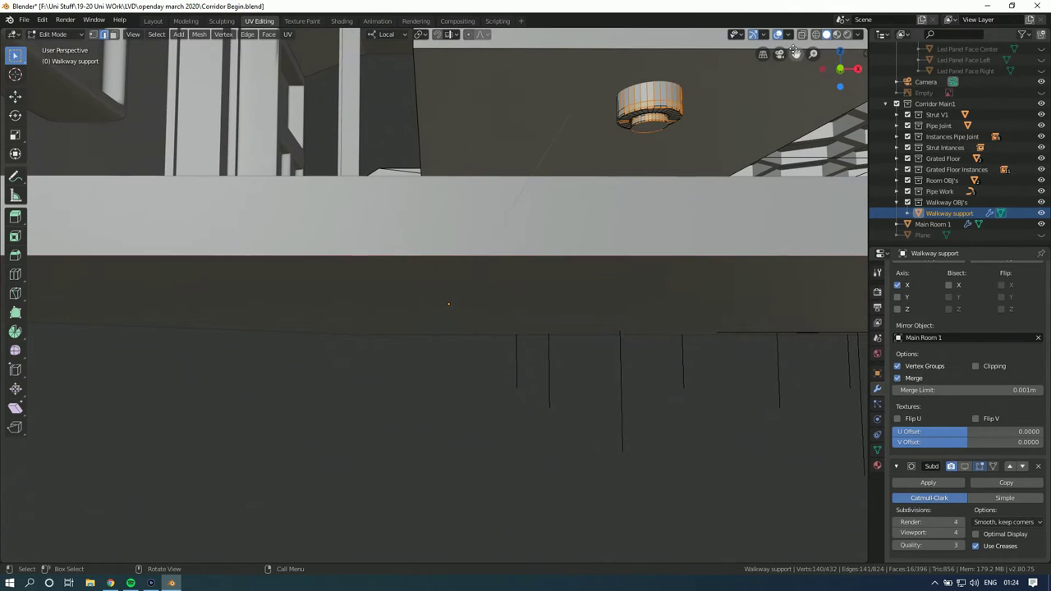
# Step: With X-ray on, select all the small cylinder geometry beneath the beam from the front view and separate the selection into its own object
pyautogui.click(802, 34)
pyautogui.click(841, 69)
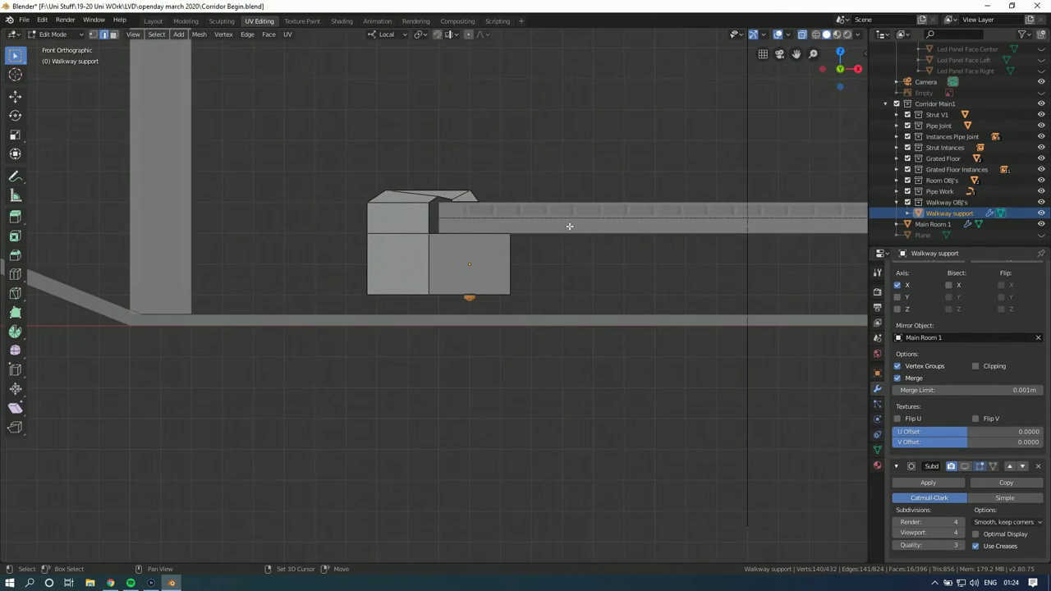
pyautogui.scroll(4, 460, 256)
pyautogui.moveTo(457, 270)
pyautogui.mouseDown(button='middle')
pyautogui.moveTo(452, 288)
pyautogui.moveTo(472, 261)
pyautogui.moveTo(469, 283)
pyautogui.moveTo(460, 260)
pyautogui.moveTo(462, 272)
pyautogui.mouseUp(button='middle')
pyautogui.moveTo(513, 406); pyautogui.dragTo(387, 527)
pyautogui.moveTo(399, 430); pyautogui.dragTo(394, 424, button='middle')
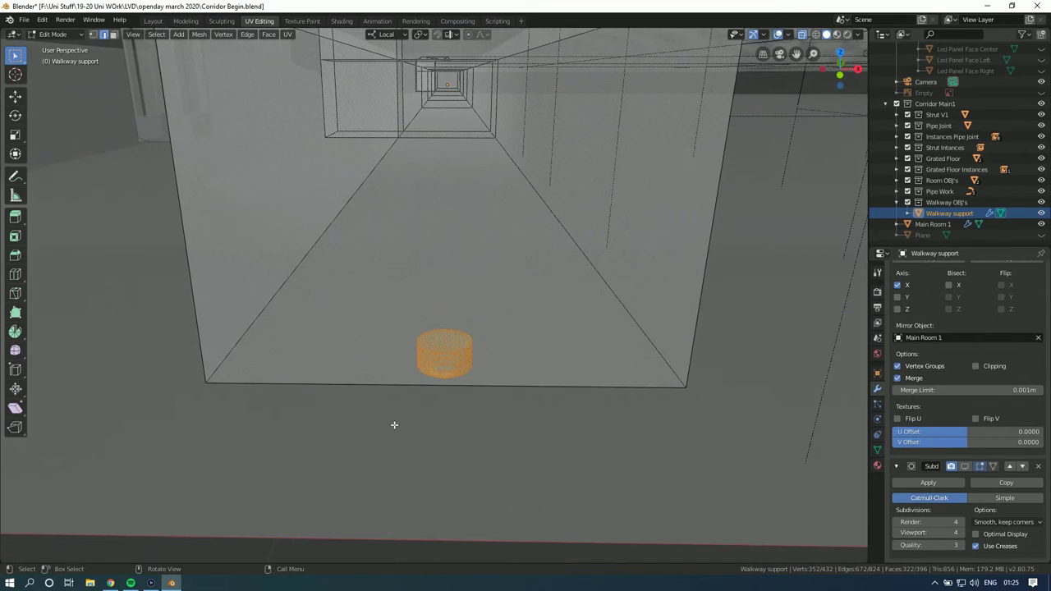
pyautogui.click(834, 67)
pyautogui.press('p')
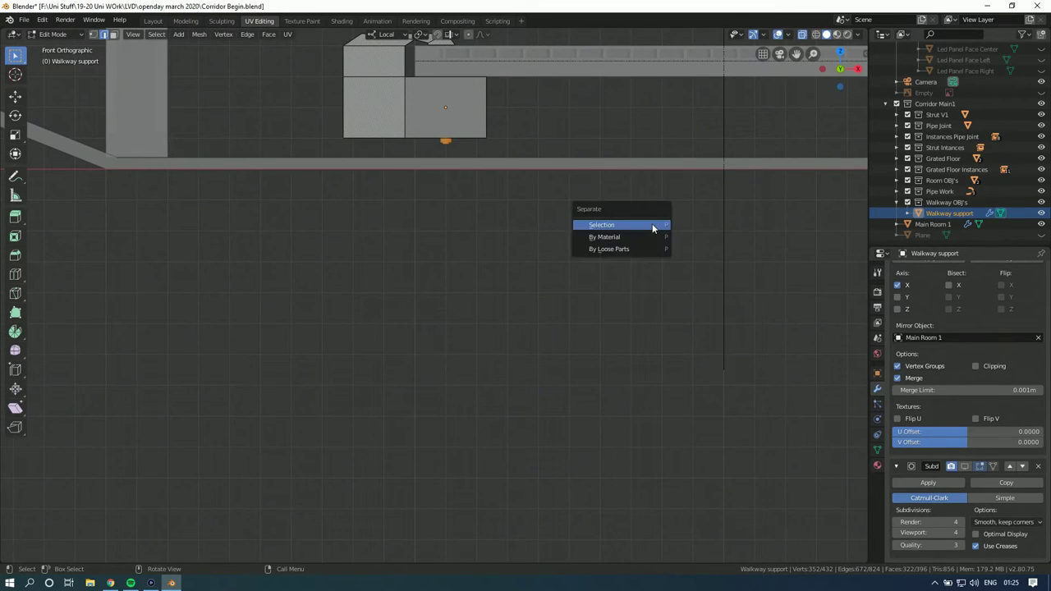
pyautogui.click(652, 223)
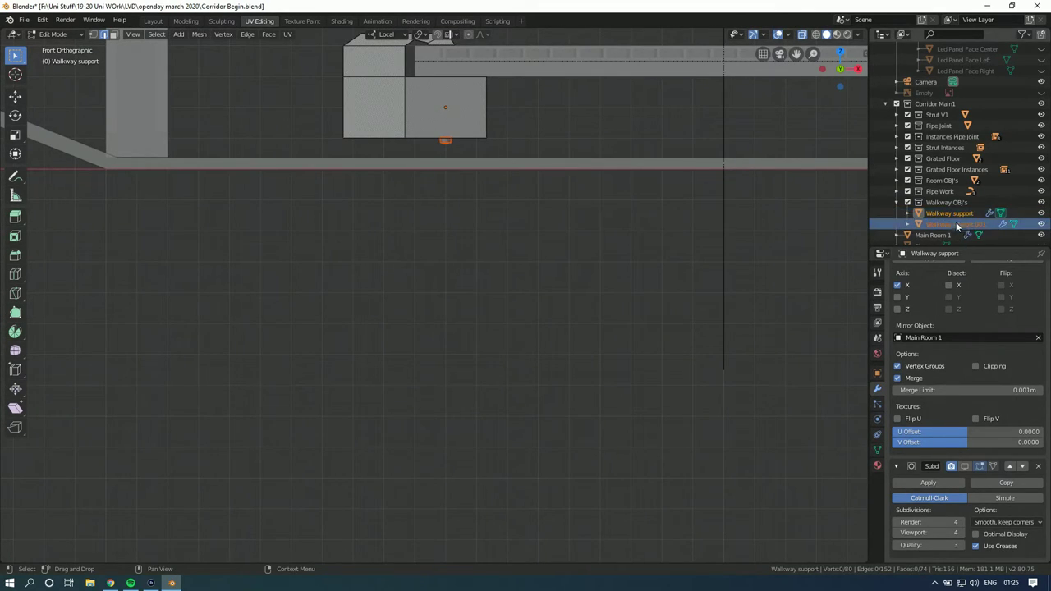
# Step: Return to Object Mode, check the Walkway support and the separated part in turn, and leave Walkway support.001 selected
pyautogui.press('`')
pyautogui.press('Escape')
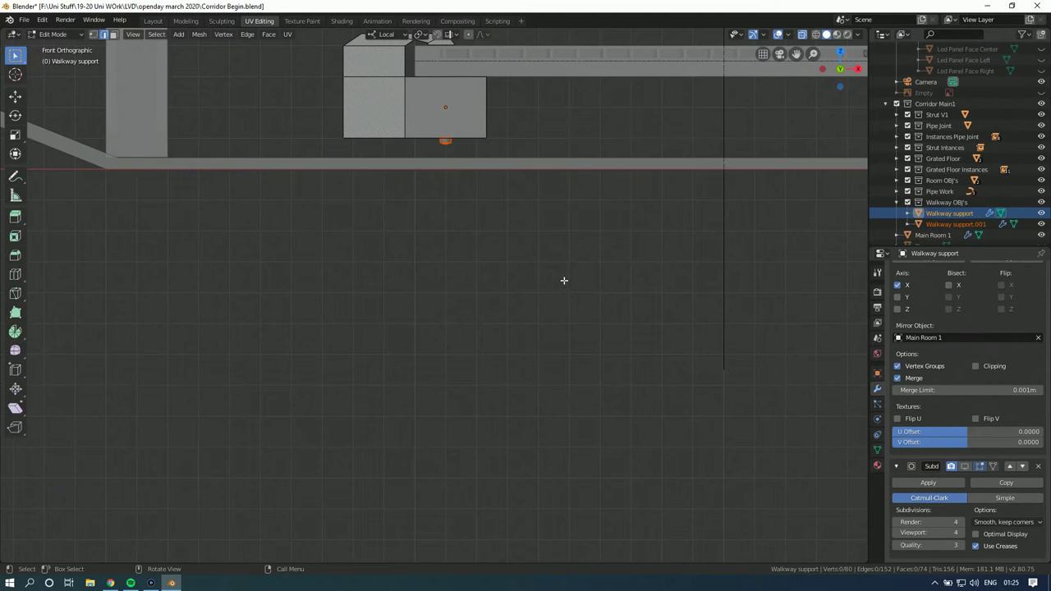
pyautogui.press('Tab')
pyautogui.click(563, 272)
pyautogui.click(949, 213)
pyautogui.click(954, 224)
pyautogui.click(950, 212)
pyautogui.keyDown('shift'); pyautogui.moveTo(621, 212); pyautogui.dragTo(465, 213, button='middle'); pyautogui.keyUp('shift')
pyautogui.scroll(-4, 614, 211)
pyautogui.scroll(-4, 614, 211)
pyautogui.keyDown('shift'); pyautogui.moveTo(614, 211); pyautogui.dragTo(518, 208, button='middle'); pyautogui.keyUp('shift')
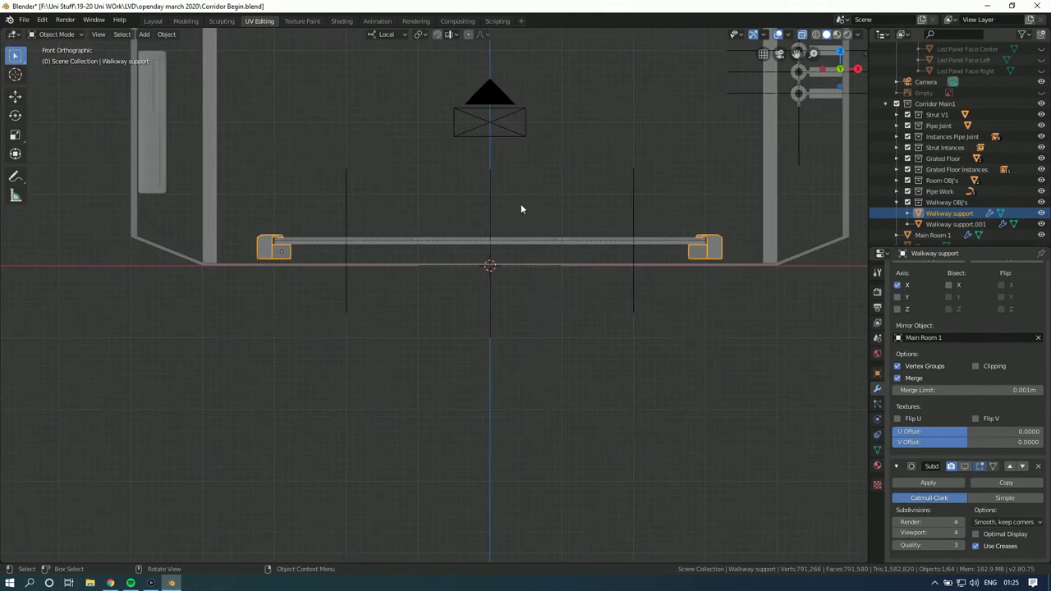
pyautogui.scroll(2, 499, 209)
pyautogui.click(953, 225)
pyautogui.keyDown('shift'); pyautogui.moveTo(390, 222); pyautogui.dragTo(520, 251, button='middle'); pyautogui.keyUp('shift')
pyautogui.scroll(2, 551, 221)
pyautogui.scroll(2, 520, 251)
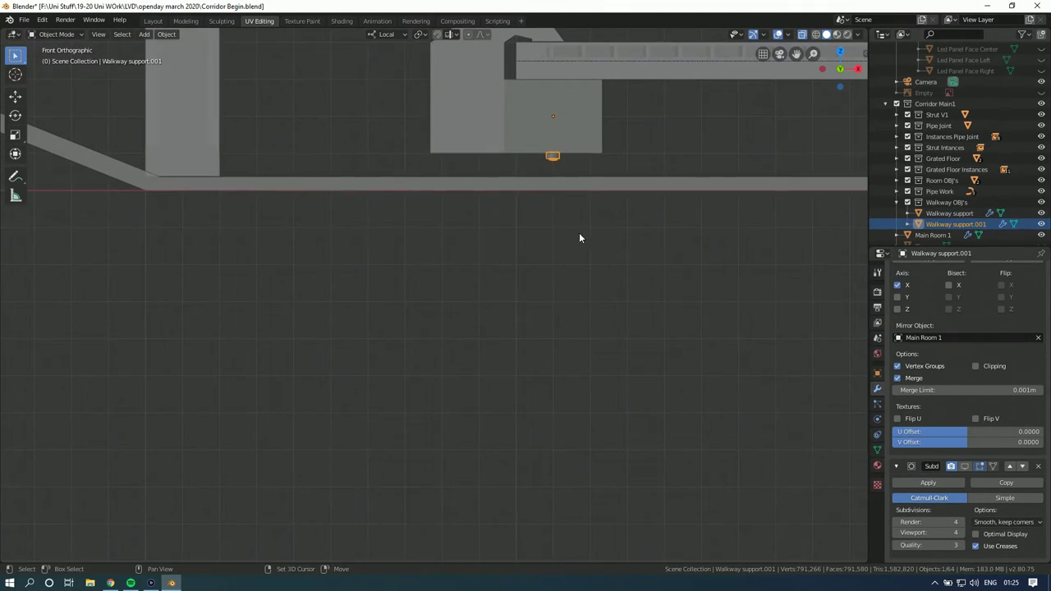
pyautogui.keyDown('shift'); pyautogui.moveTo(580, 235); pyautogui.dragTo(514, 303, button='middle'); pyautogui.keyUp('shift')
pyautogui.doubleClick(977, 225)
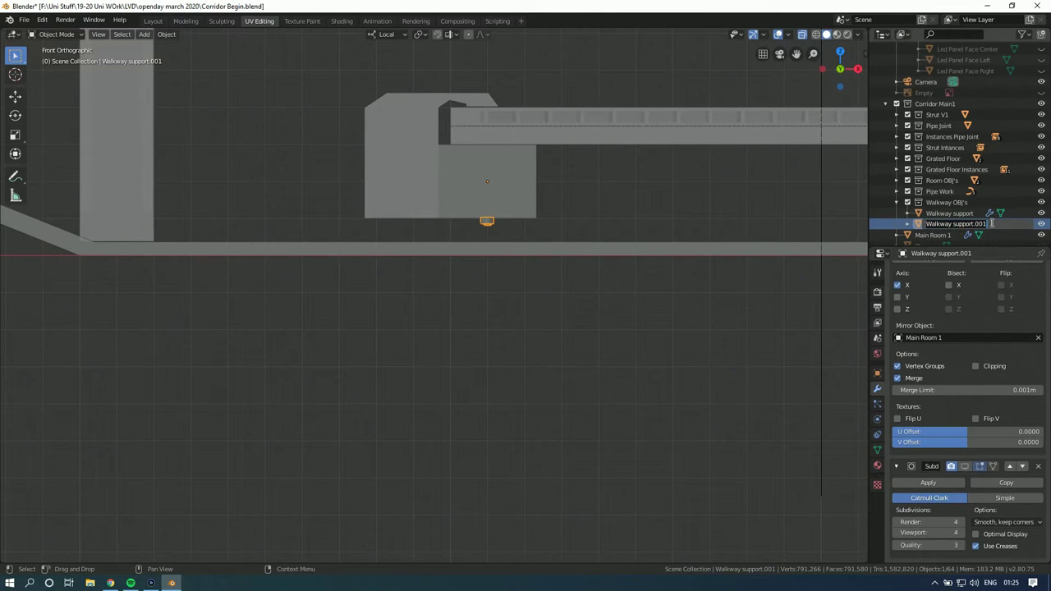
pyautogui.click(926, 224)
pyautogui.click(955, 214)
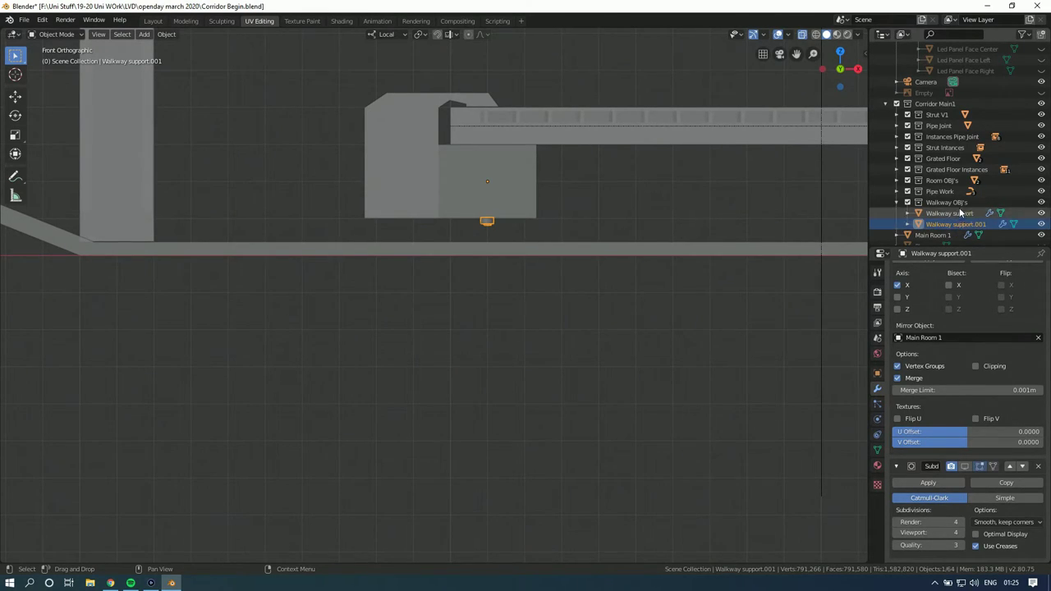
# Step: Show the scene in wireframe from the top view and set the separated cylinder's origin to its geometry
pyautogui.keyDown('ctrl'); pyautogui.hscroll(3, 696, 250); pyautogui.keyUp('ctrl')
pyautogui.keyDown('ctrl'); pyautogui.hscroll(-3, 600, 241); pyautogui.keyUp('ctrl')
pyautogui.scroll(3, 615, 241)
pyautogui.moveTo(617, 268); pyautogui.dragTo(553, 300, button='middle')
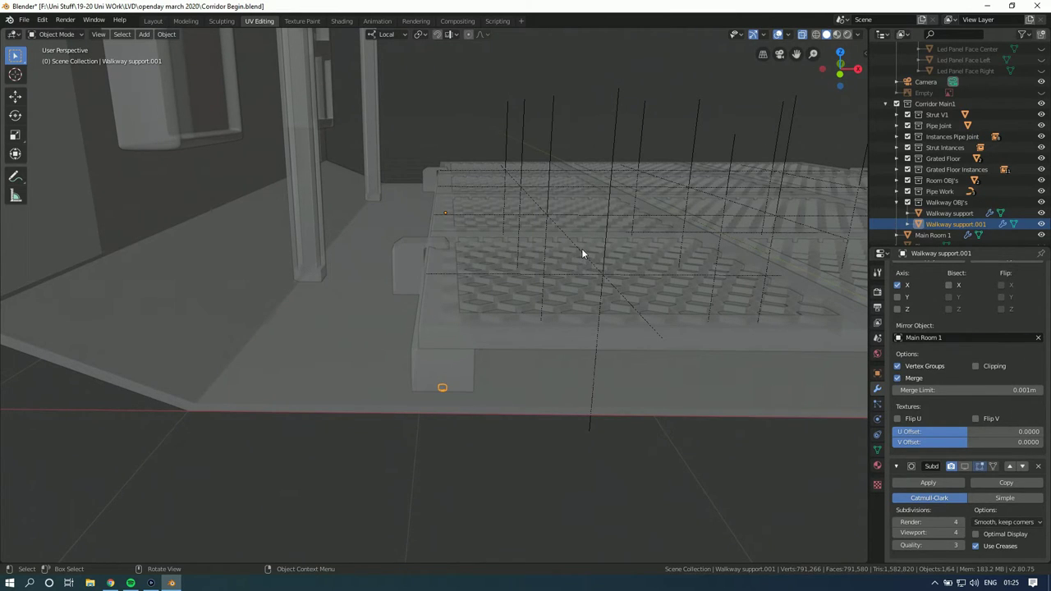
pyautogui.click(840, 51)
pyautogui.keyDown('shift'); pyautogui.scroll(-6, 565, 133); pyautogui.keyUp('shift')
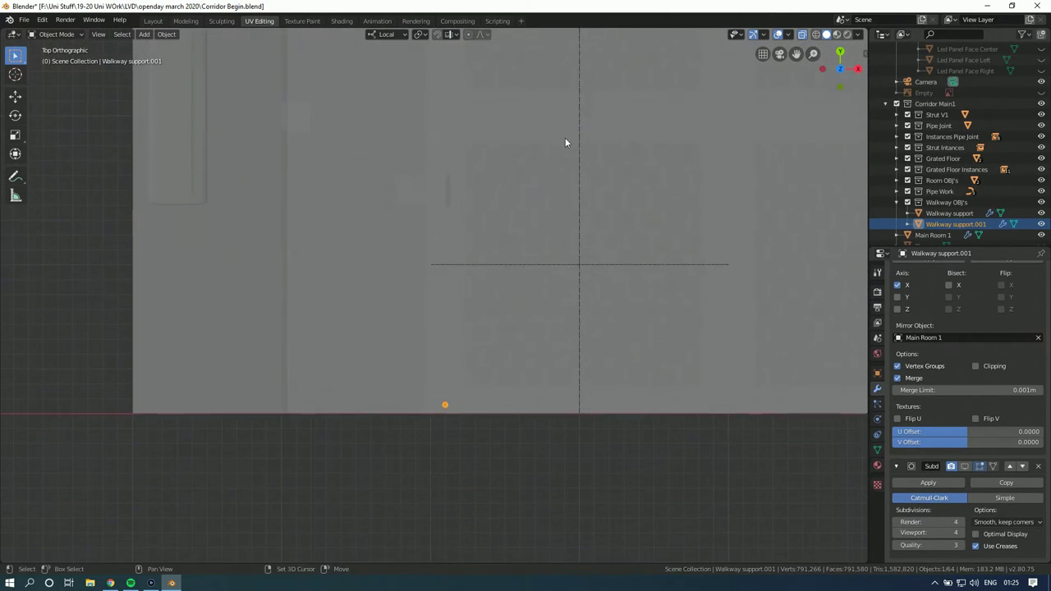
pyautogui.scroll(3, 550, 198)
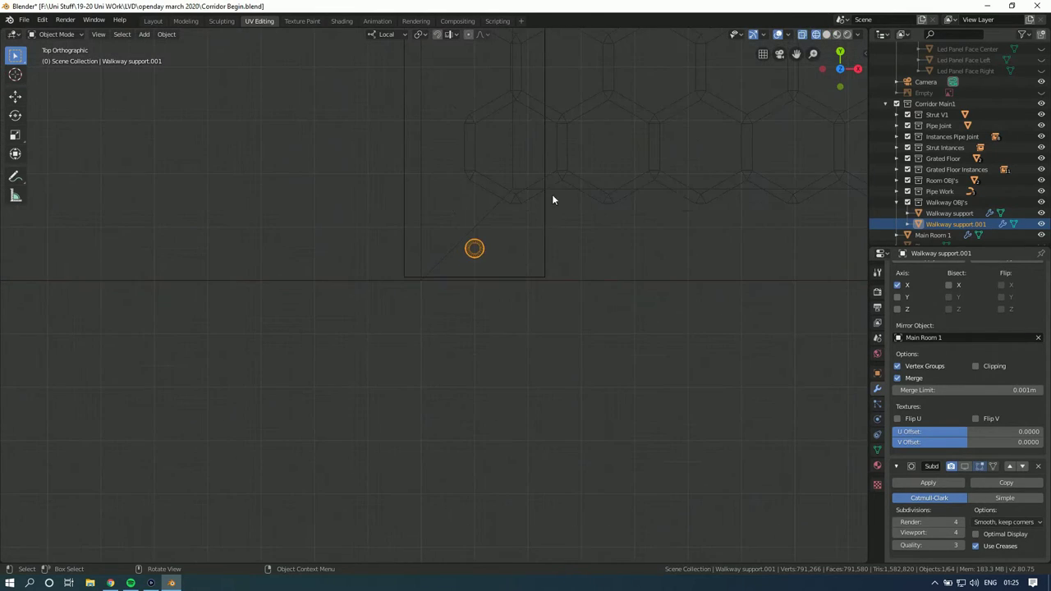
pyautogui.press('s')
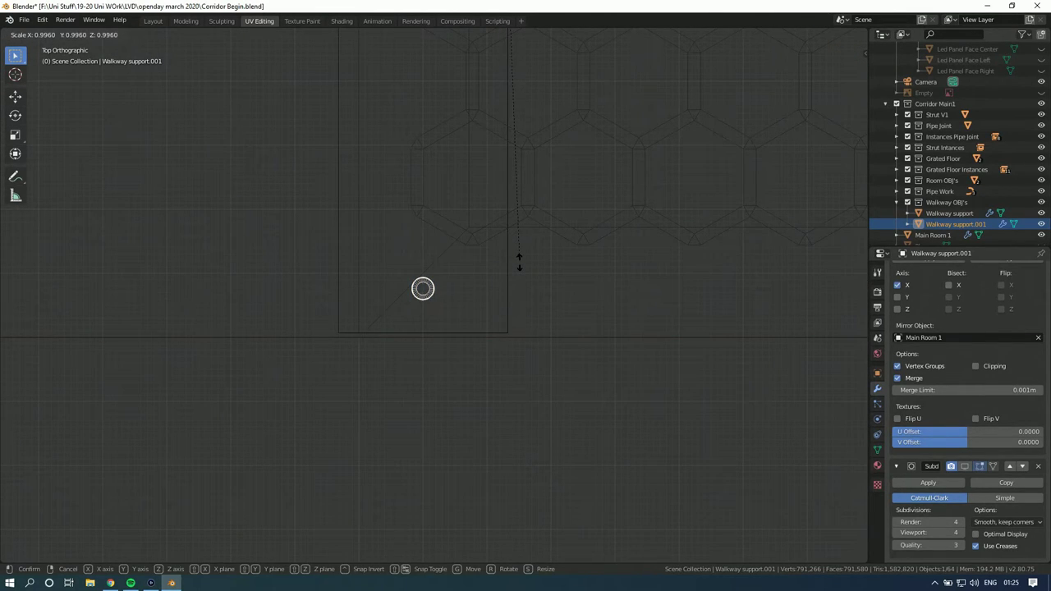
pyautogui.rightClick(519, 261)
pyautogui.click(166, 33)
pyautogui.moveTo(197, 57)
pyautogui.click(302, 69)
pyautogui.scroll(-12, 653, 178)
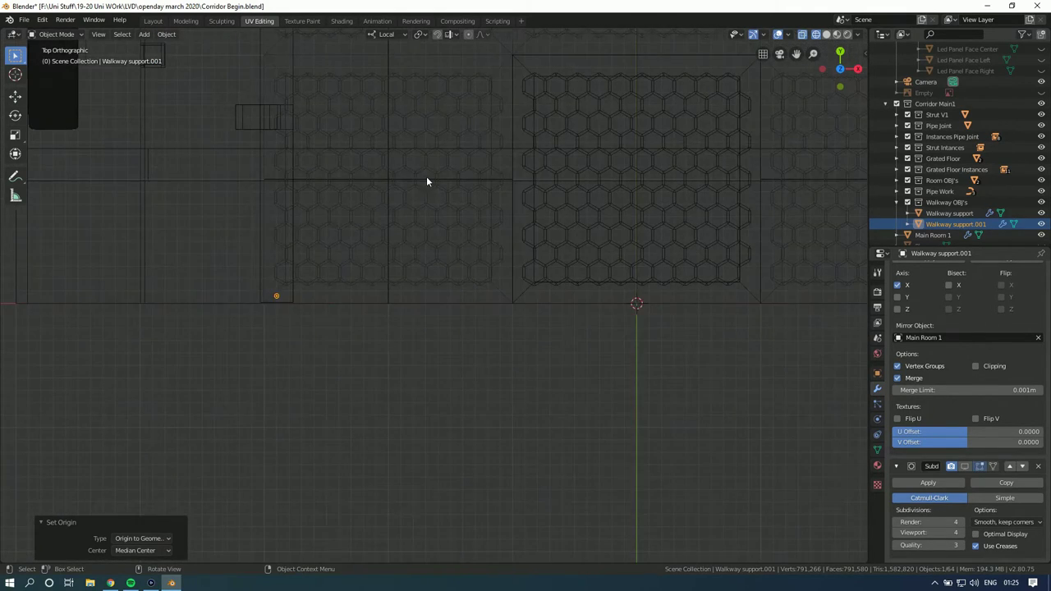
pyautogui.scroll(2, 454, 213)
pyautogui.keyDown('shift'); pyautogui.moveTo(407, 208); pyautogui.dragTo(483, 179, button='middle'); pyautogui.keyUp('shift')
pyautogui.scroll(1, 483, 179)
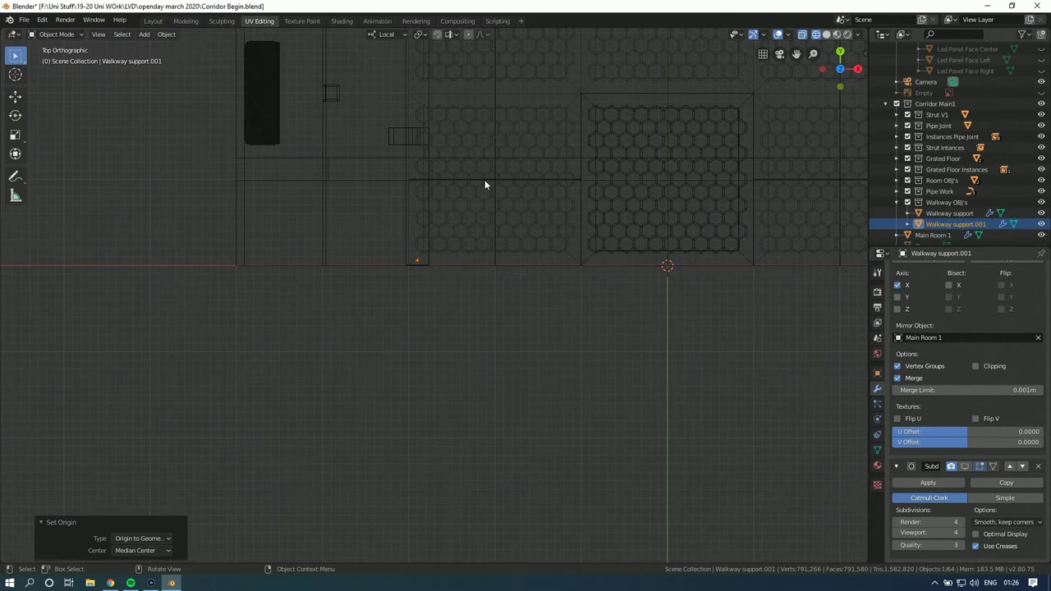
pyautogui.click(110, 583)
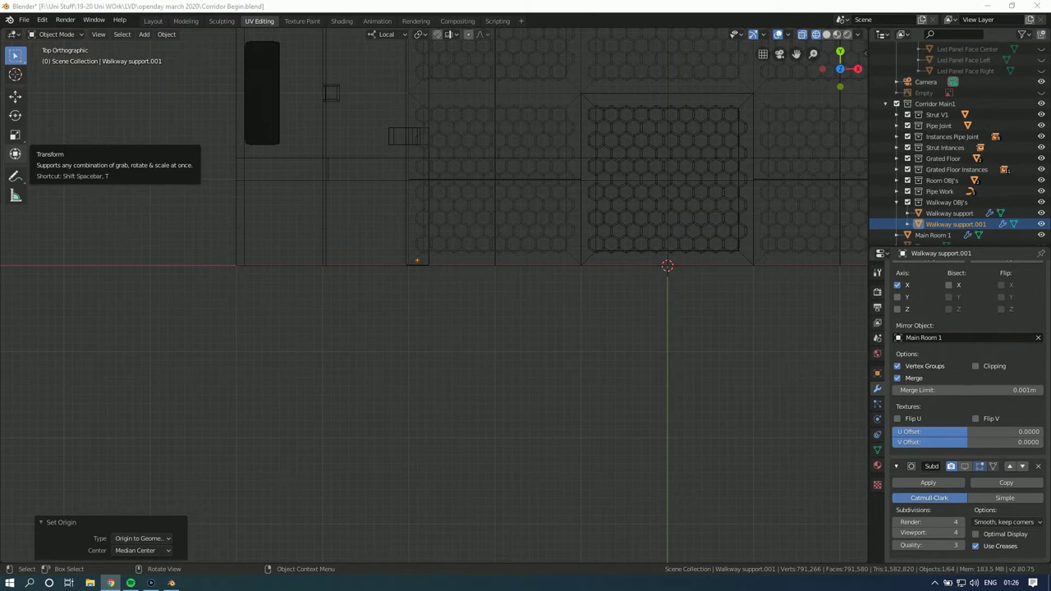
pyautogui.moveTo(249, 200); pyautogui.dragTo(407, 217, button='middle')
pyautogui.scroll(3, 413, 224)
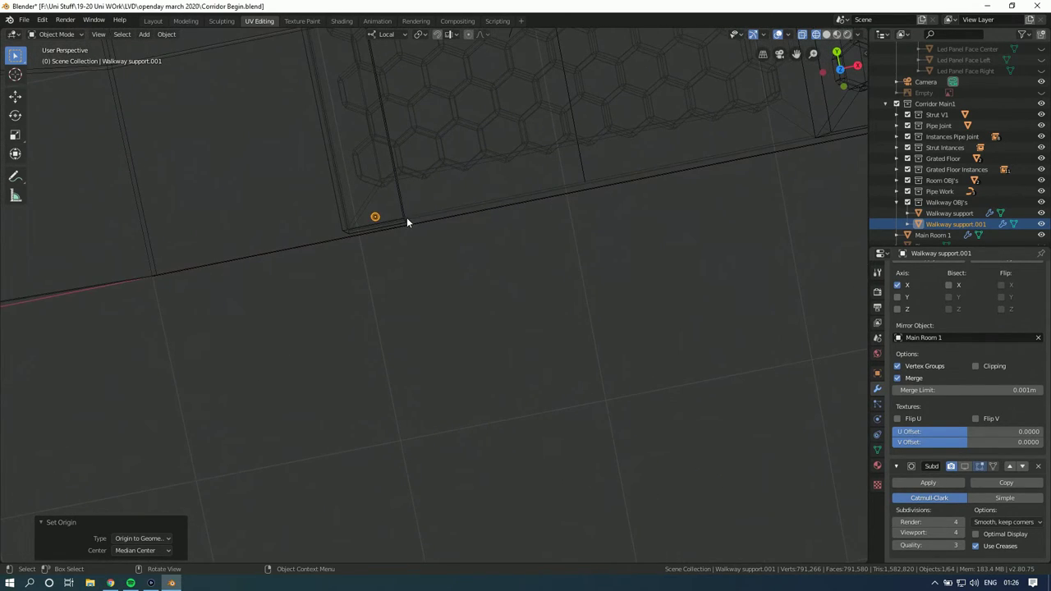
# Step: Enlarge the separated cylinder uniformly from the top view, scaling it by 2.810 and again by 1.593
pyautogui.click(836, 52)
pyautogui.scroll(3, 483, 189)
pyautogui.press('s')
pyautogui.click(552, 201)
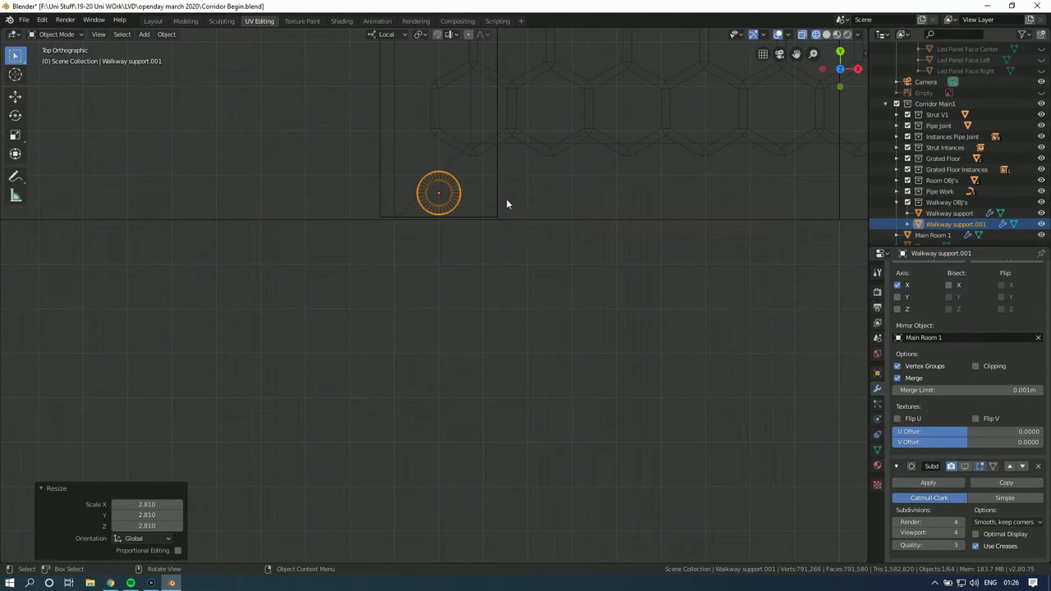
pyautogui.press('s')
pyautogui.click(547, 212)
pyautogui.click(840, 87)
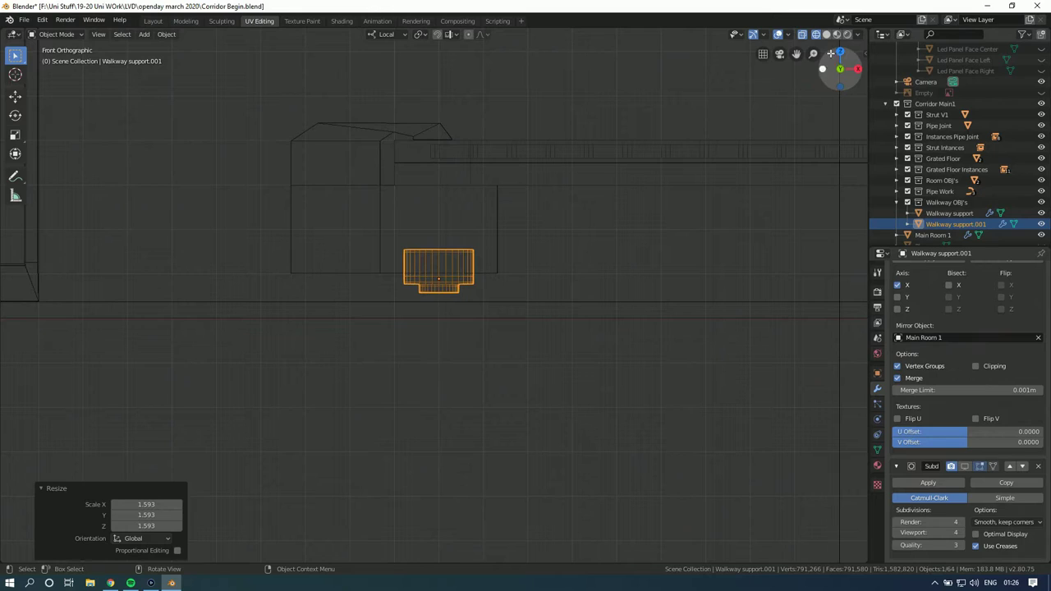
# Step: Move the enlarged cylinder 0.103 m along the Y axis and display its object transform values from the front view
pyautogui.click(838, 51)
pyautogui.press('g')
pyautogui.press('y')
pyautogui.click(473, 231)
pyautogui.click(841, 87)
pyautogui.scroll(2, 525, 234)
pyautogui.keyDown('shift'); pyautogui.scroll(1, 558, 239); pyautogui.keyUp('shift')
pyautogui.click(877, 373)
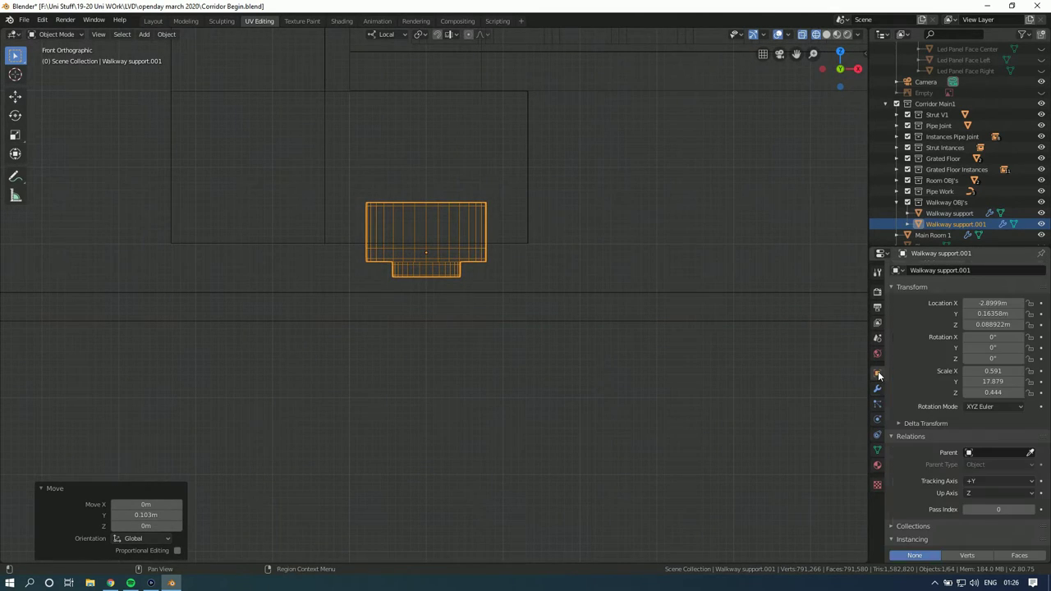
# Step: Try scaling the whole cylinder uniformly by 0.504 and undo that scaling
pyautogui.press('s')
pyautogui.click(583, 240)
pyautogui.moveTo(583, 240); pyautogui.dragTo(556, 257, button='middle')
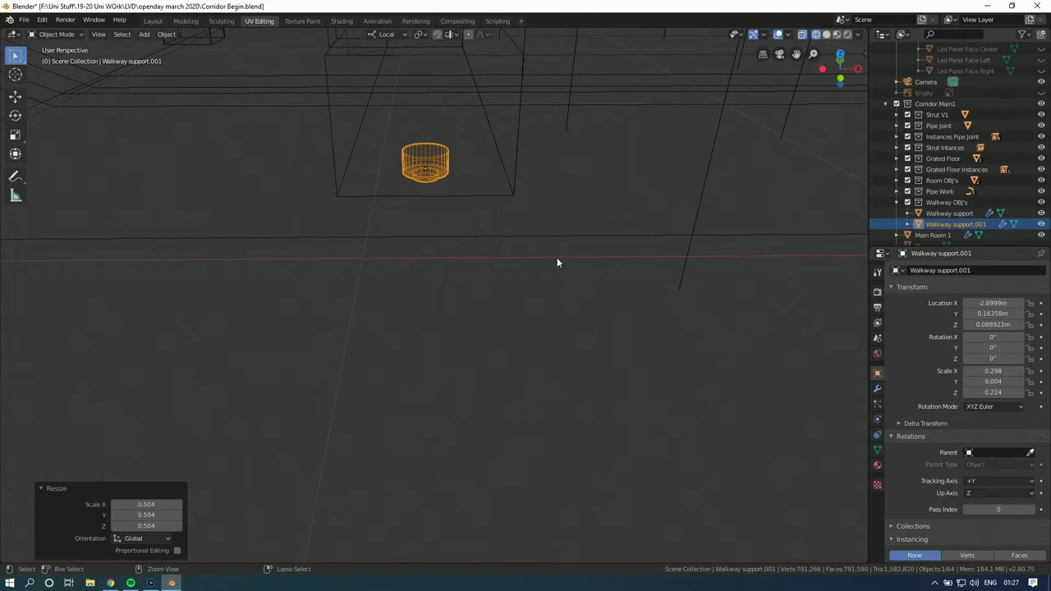
pyautogui.hotkey('ctrl', 'z')
pyautogui.click(841, 76)
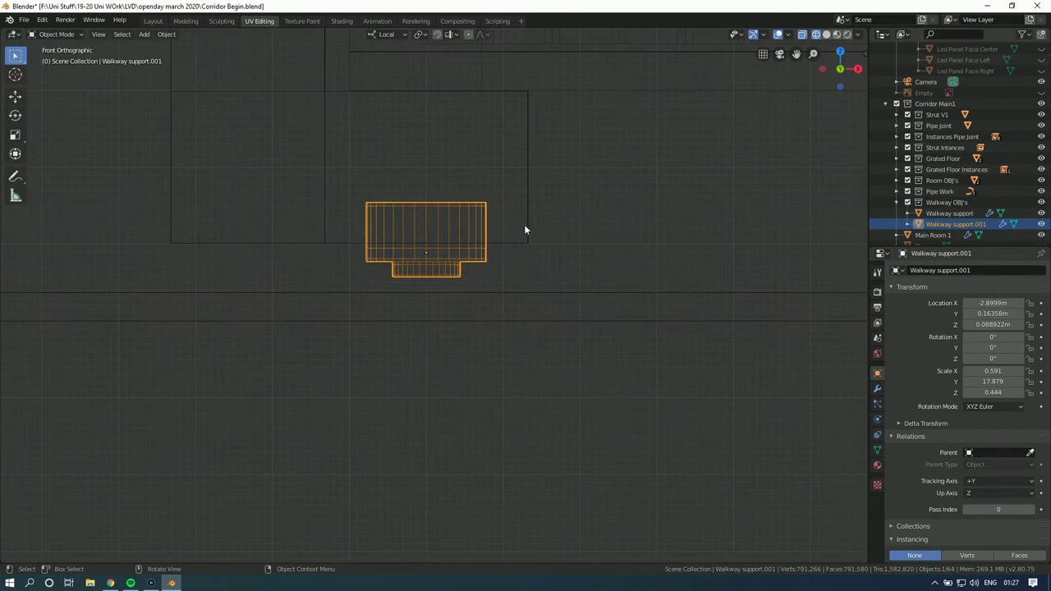
# Step: Flatten the cylinder along its local Z axis to a Z scale of 0.134
pyautogui.press('s')
pyautogui.press('z')
pyautogui.press('z')
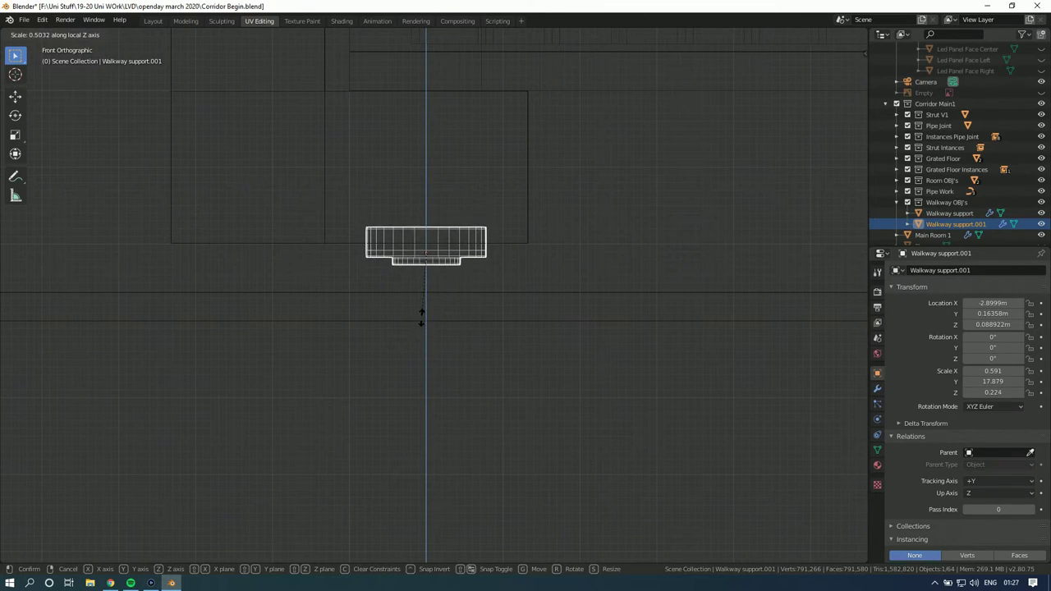
pyautogui.click(422, 292)
# Step: Switch the viewport to Solid shading and check how the flattened cylinder sits beneath the walkway beam, keeping it selected
pyautogui.moveTo(426, 301); pyautogui.dragTo(433, 297, button='middle')
pyautogui.click(436, 448)
pyautogui.hotkey('ctrl', 'z')
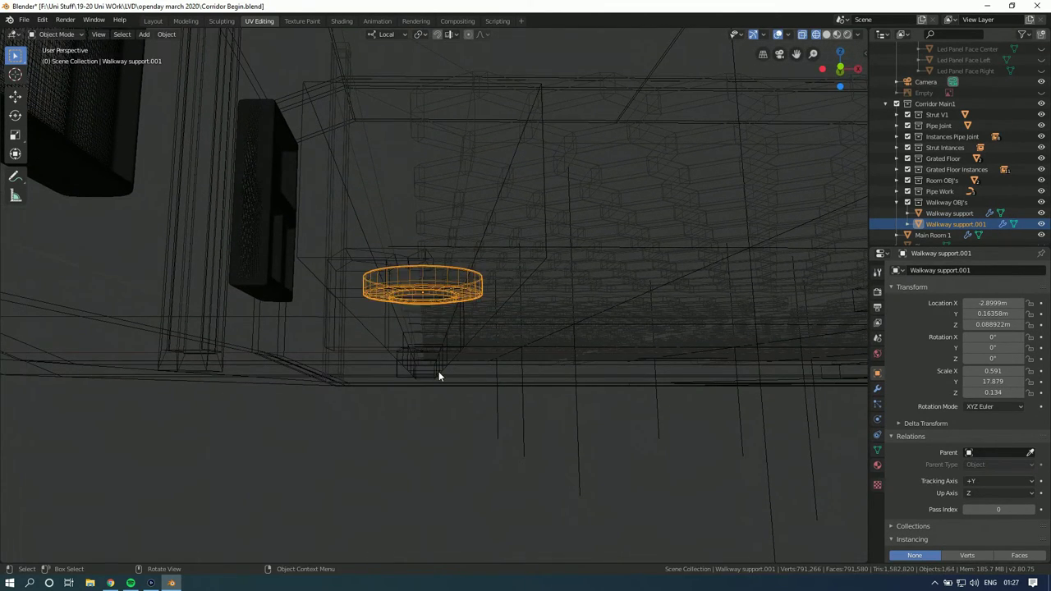
pyautogui.moveTo(438, 371); pyautogui.dragTo(436, 397, button='middle')
pyautogui.click(438, 395)
pyautogui.click(825, 34)
pyautogui.moveTo(575, 172)
pyautogui.mouseDown(button='middle')
pyautogui.moveTo(572, 196)
pyautogui.moveTo(569, 182)
pyautogui.moveTo(551, 193)
pyautogui.mouseUp(button='middle')
pyautogui.click(528, 228)
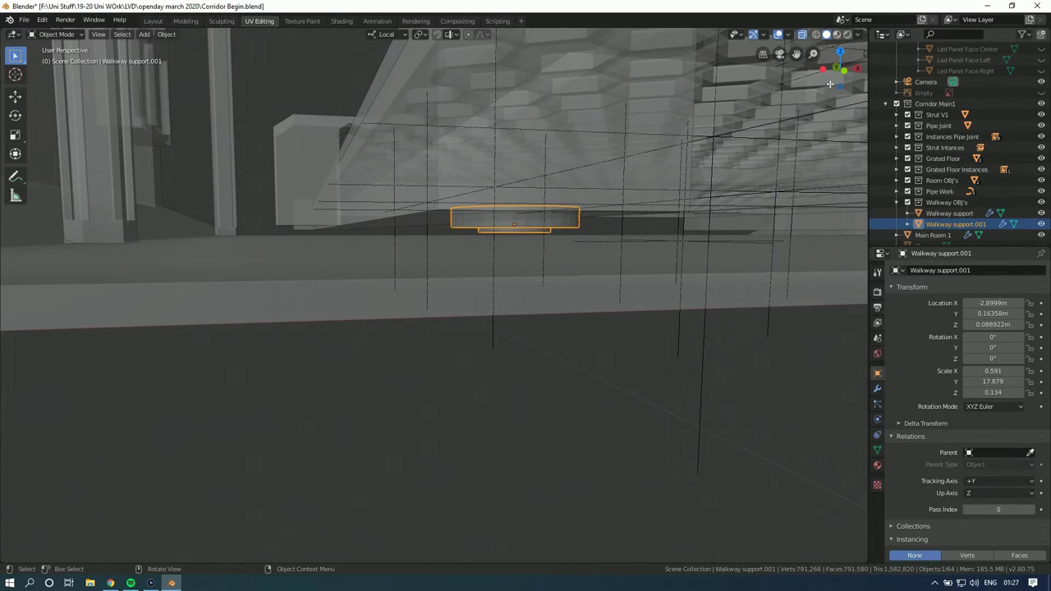
# Step: Lower the cylinder along the Z axis to a Z location of about 0.084 m so it sits against the beam's underside
pyautogui.click(825, 85)
pyautogui.press('Tab')
pyautogui.scroll(-2, 462, 211)
pyautogui.moveTo(461, 210); pyautogui.dragTo(493, 211, button='middle')
pyautogui.moveTo(518, 205); pyautogui.dragTo(393, 228)
pyautogui.press('Tab')
pyautogui.press('g')
pyautogui.press('z')
pyautogui.click(423, 218)
# Step: Inspect the cylinder's mesh in Edit Mode from below, return to Object Mode and reselect Walkway support.001
pyautogui.press('Tab')
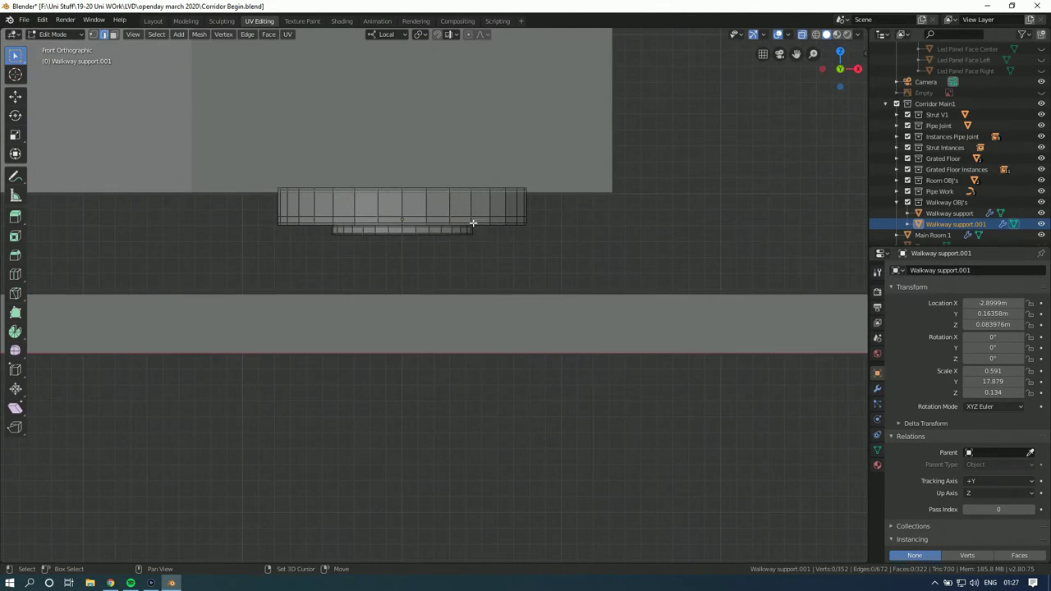
pyautogui.press('KP_5')
pyautogui.moveTo(509, 249)
pyautogui.mouseDown(button='middle')
pyautogui.moveTo(504, 230)
pyautogui.moveTo(488, 253)
pyautogui.mouseUp(button='middle')
pyautogui.scroll(2, 484, 250)
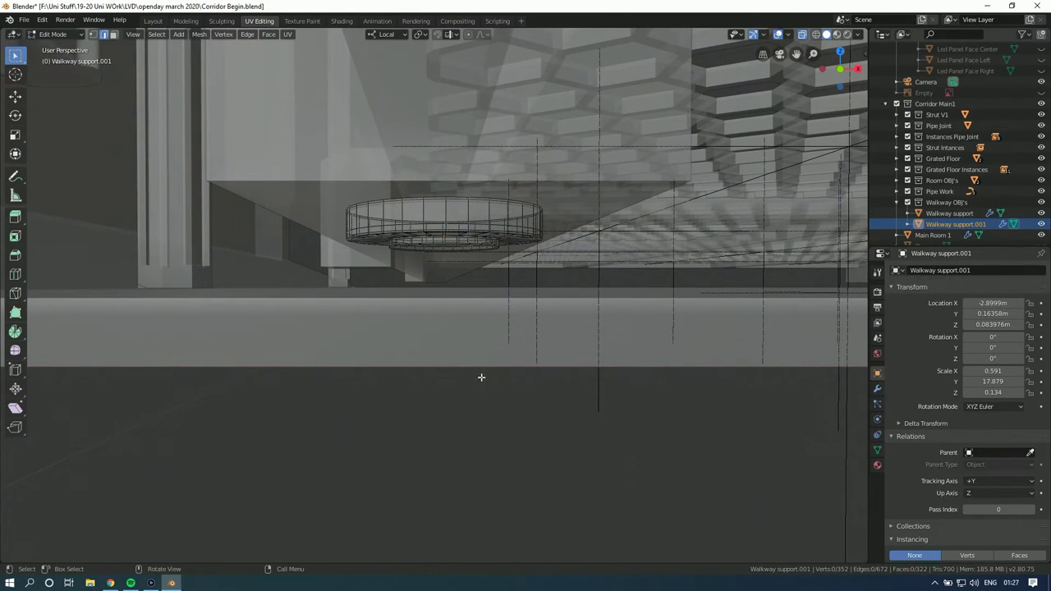
pyautogui.press('Tab')
pyautogui.hotkey('alt', 'a')
pyautogui.click(474, 277)
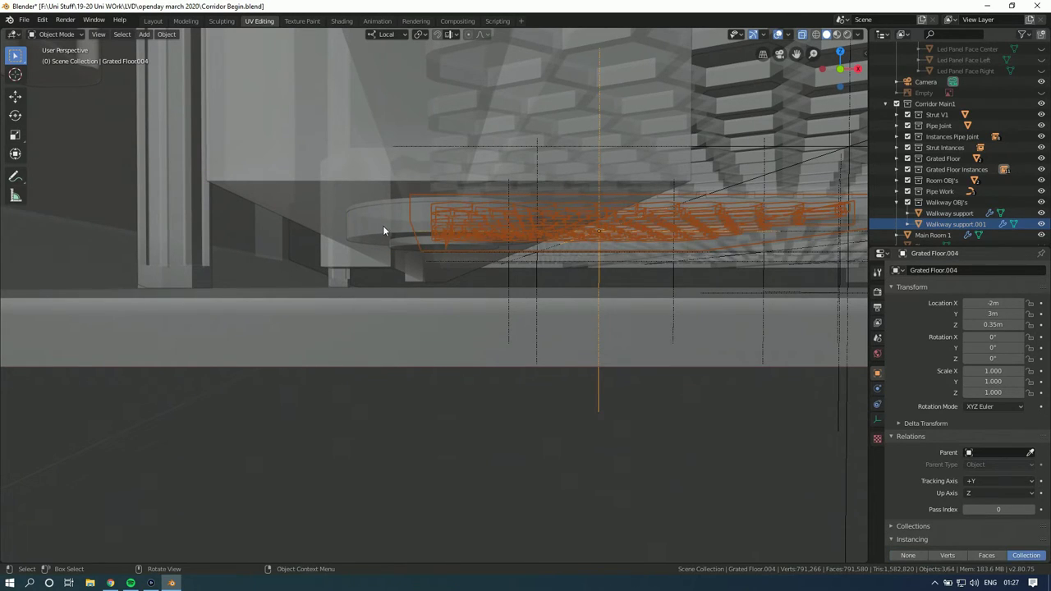
pyautogui.click(381, 224)
pyautogui.click(464, 250)
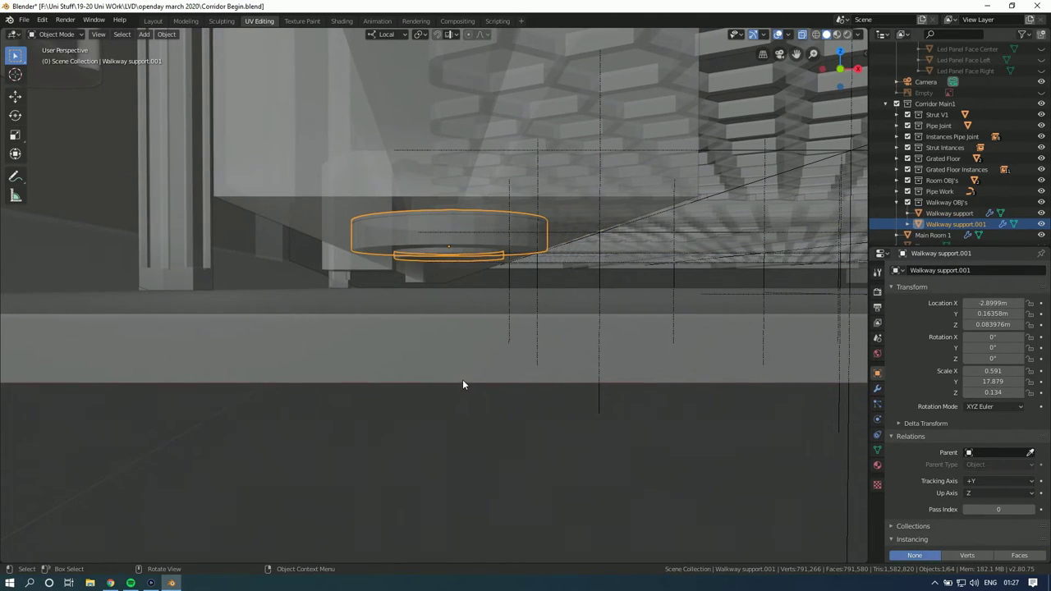
pyautogui.moveTo(462, 385); pyautogui.dragTo(465, 389, button='middle')
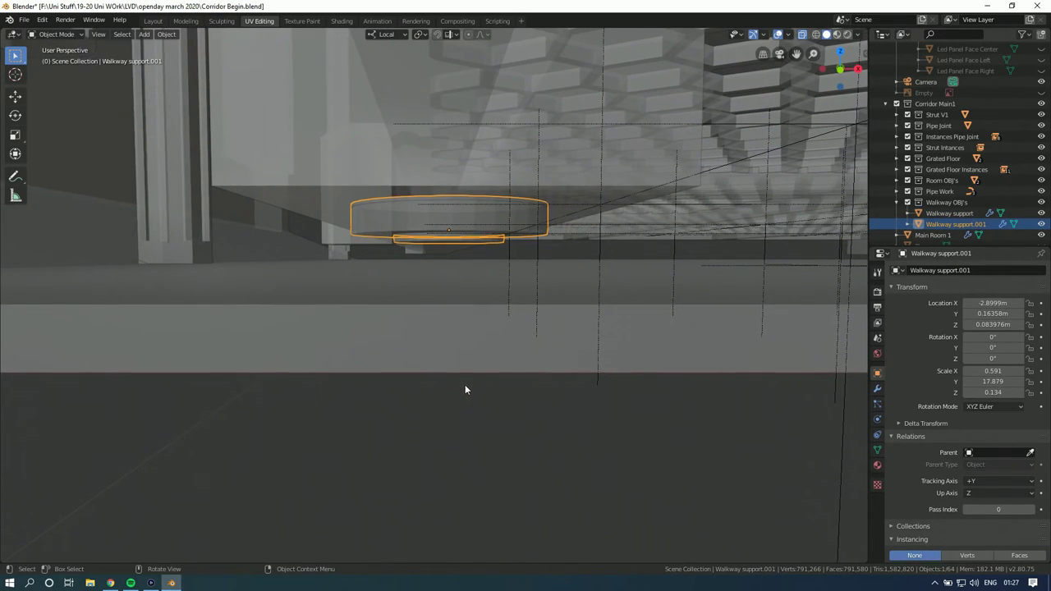
pyautogui.click(840, 70)
pyautogui.keyDown('shift'); pyautogui.moveTo(507, 263); pyautogui.dragTo(466, 258, button='middle'); pyautogui.keyUp('shift')
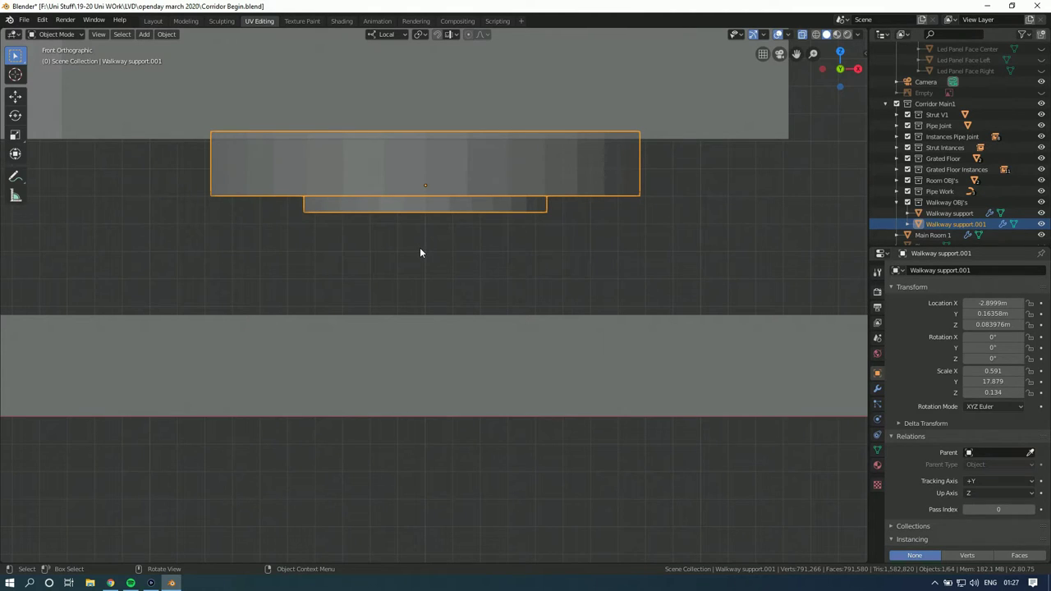
pyautogui.hotkey('shift', 'a')
pyautogui.moveTo(402, 249)
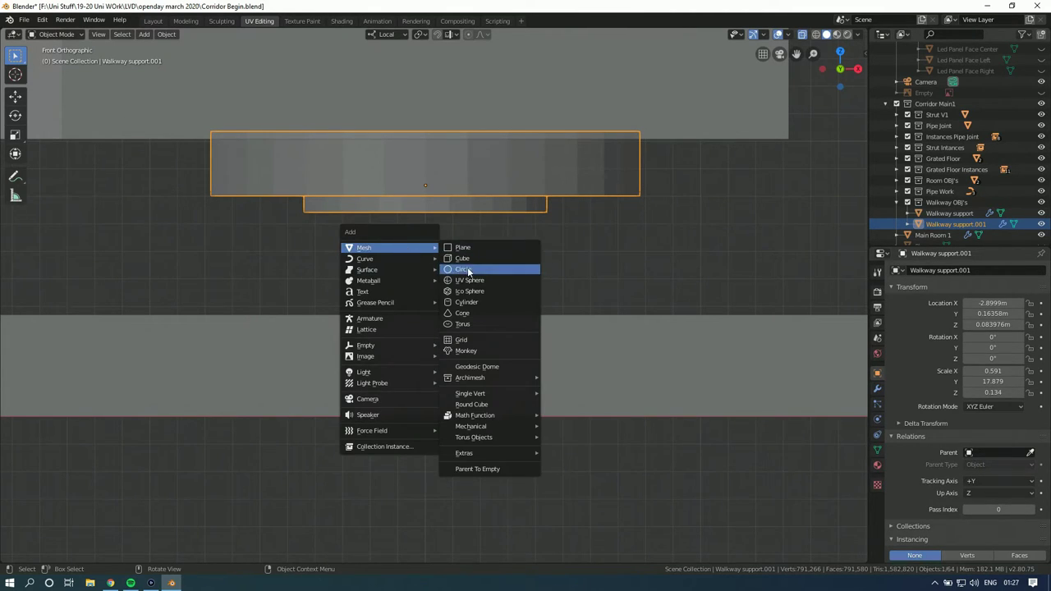
pyautogui.click(478, 302)
pyautogui.scroll(-8, 533, 256)
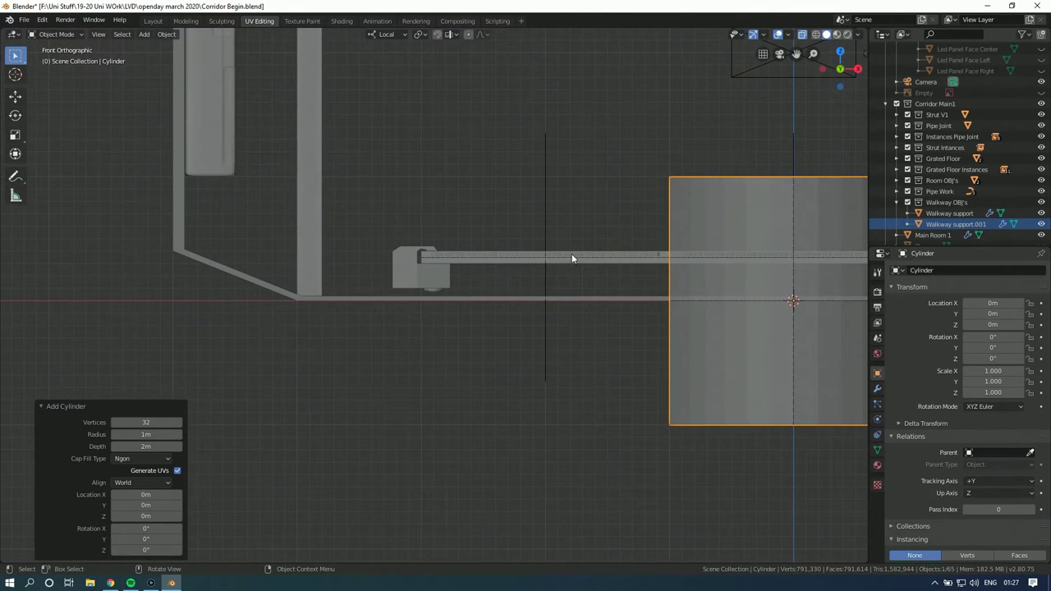
pyautogui.press('g')
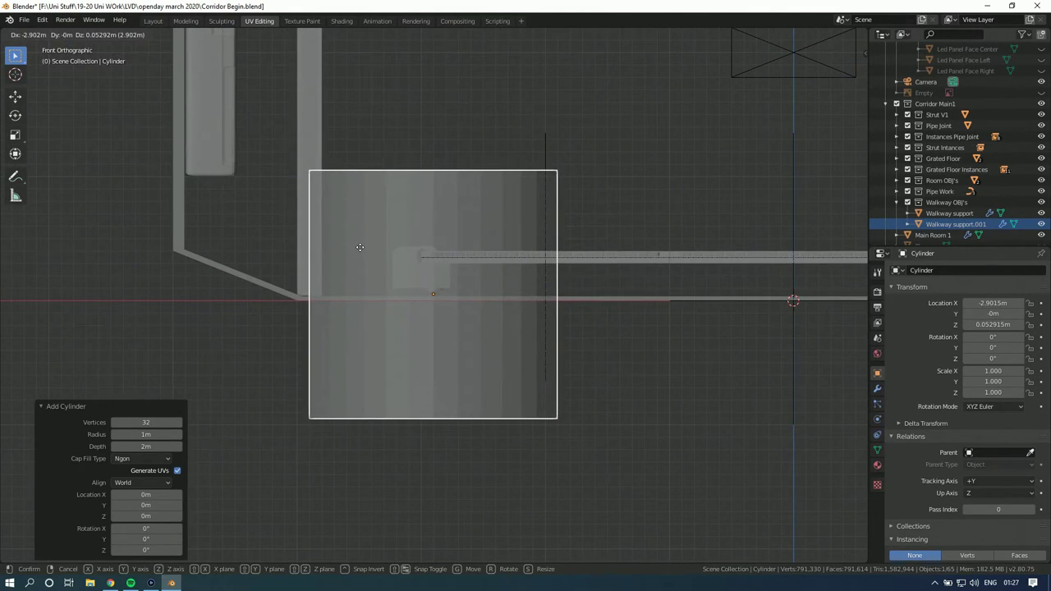
pyautogui.click(361, 250)
pyautogui.scroll(6, 495, 295)
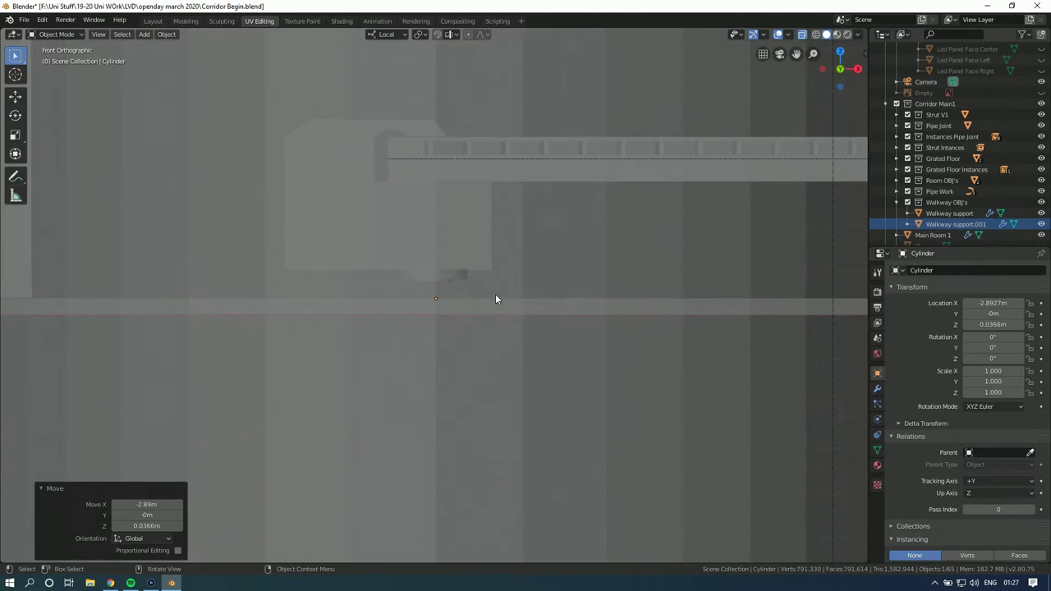
pyautogui.press('g')
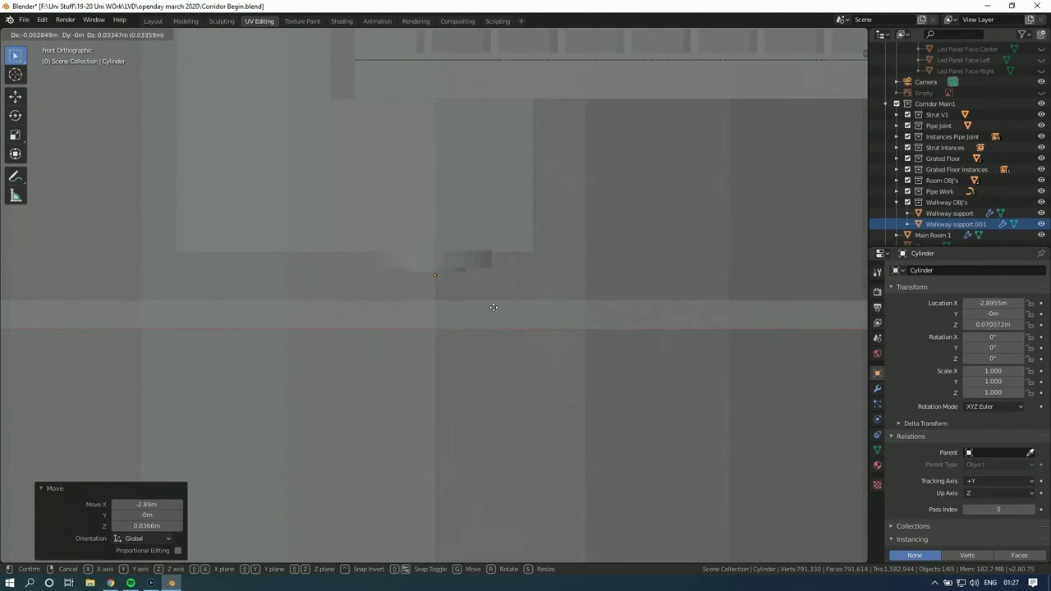
pyautogui.click(495, 292)
pyautogui.press('s')
pyautogui.click(499, 283)
pyautogui.press('s')
pyautogui.click(464, 281)
pyautogui.press('Delete')
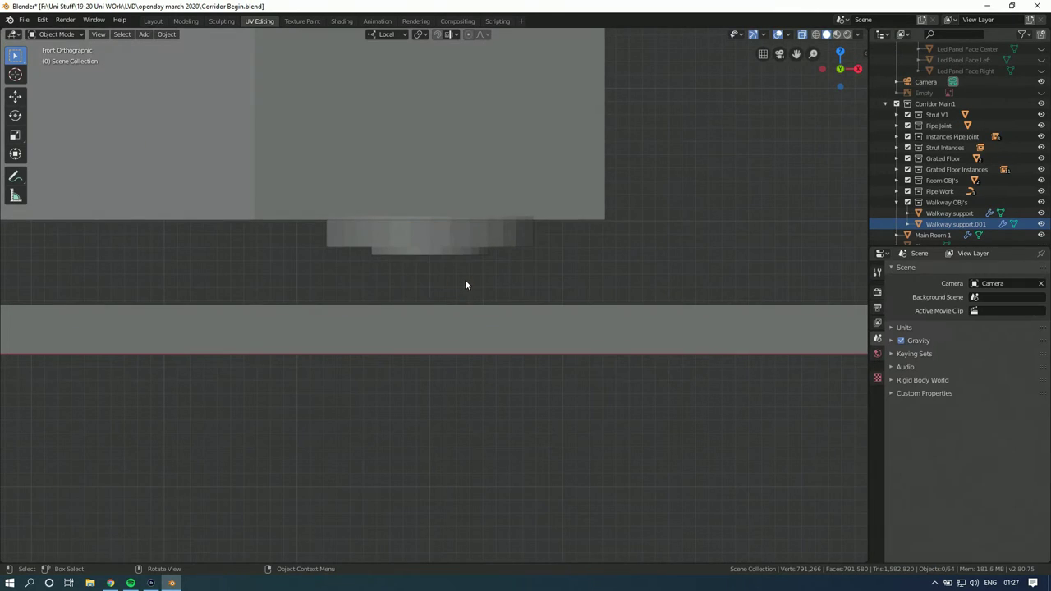
# Step: Enter Edit Mode on Walkway support.001 and select the circular face on the underside of its lower disc
pyautogui.click(444, 252)
pyautogui.press('Tab')
pyautogui.moveTo(444, 250); pyautogui.dragTo(429, 288, button='middle')
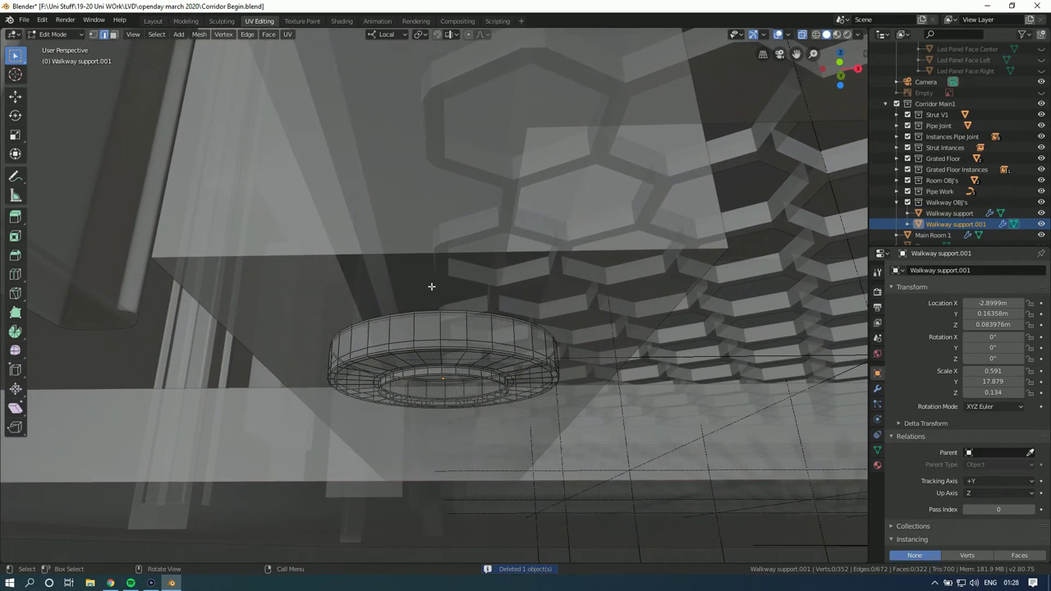
pyautogui.press('3')
pyautogui.scroll(6, 448, 381)
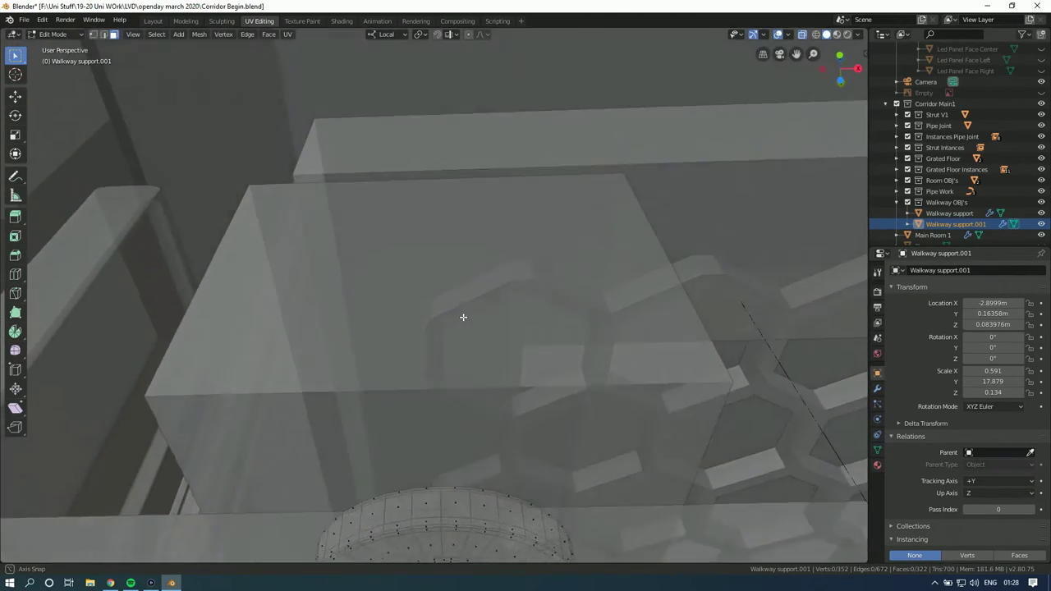
pyautogui.moveTo(409, 209); pyautogui.dragTo(454, 384, button='middle')
pyautogui.click(417, 499)
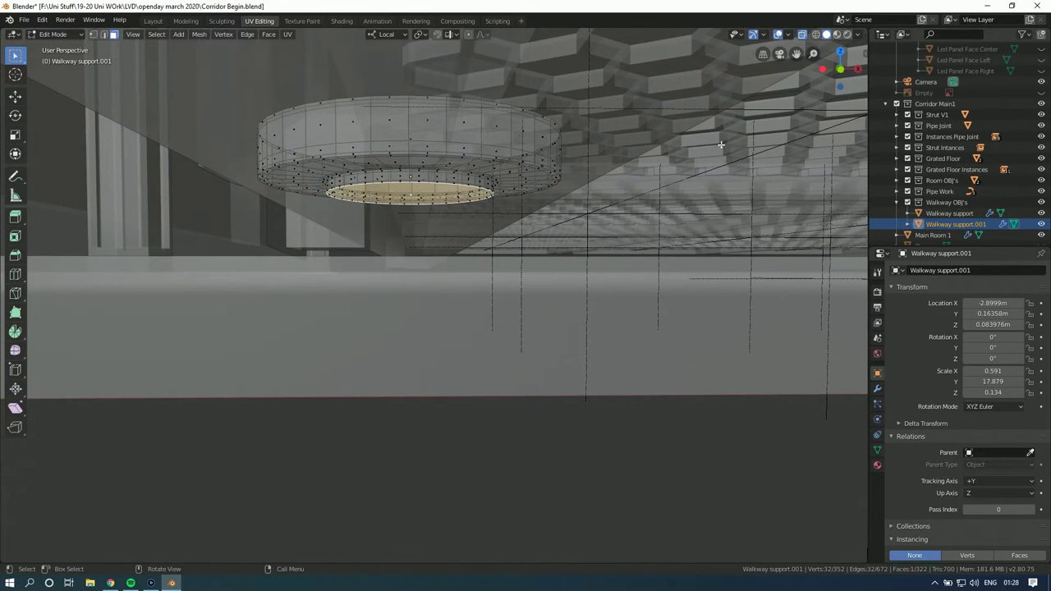
# Step: Scale the selected underside face down to about 0.341 of its size, checking it from below
pyautogui.click(842, 70)
pyautogui.keyDown('shift'); pyautogui.moveTo(433, 176); pyautogui.dragTo(427, 260, button='middle'); pyautogui.keyUp('shift')
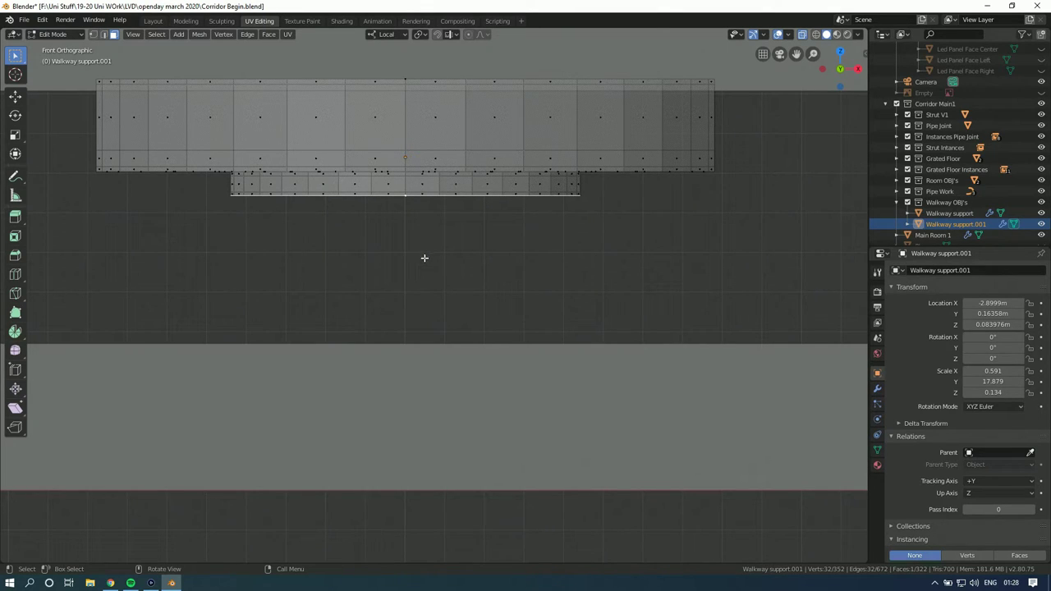
pyautogui.moveTo(438, 255); pyautogui.dragTo(442, 253, button='middle')
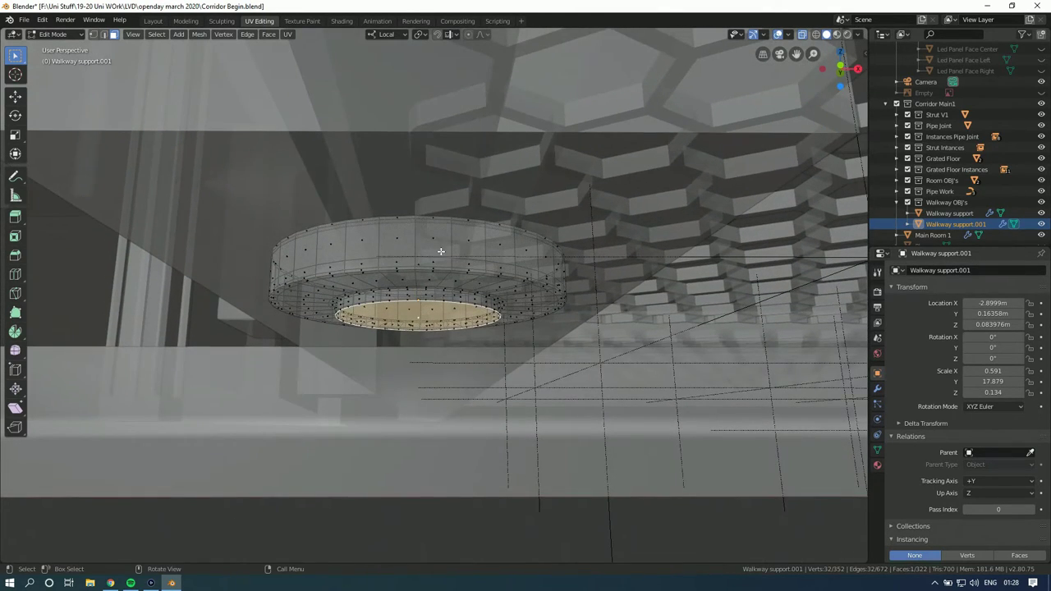
pyautogui.click(841, 84)
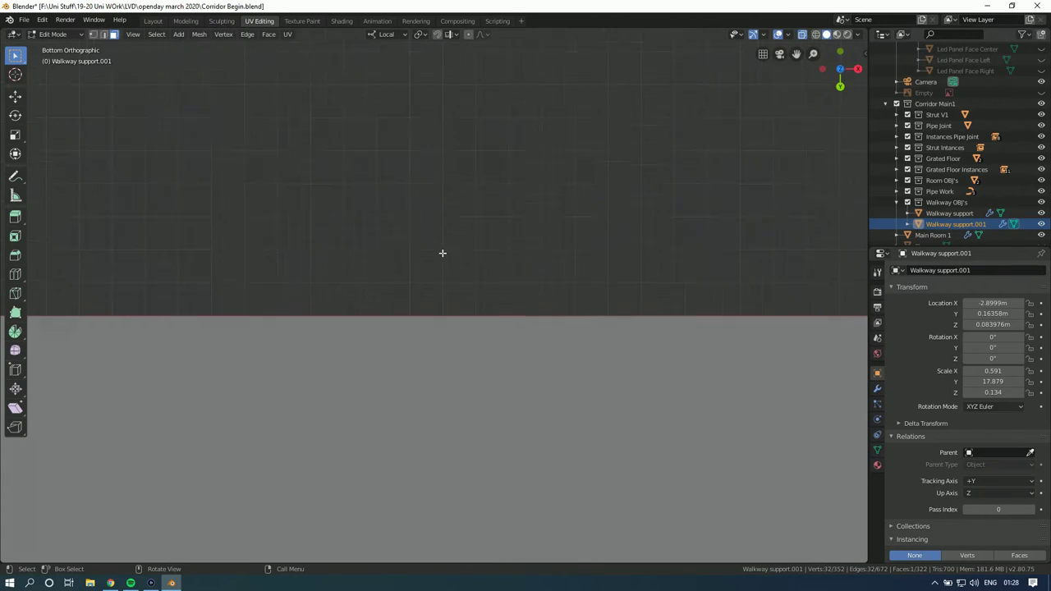
pyautogui.keyDown('shift'); pyautogui.moveTo(446, 251); pyautogui.dragTo(484, 132, button='middle'); pyautogui.keyUp('shift')
pyautogui.scroll(2, 485, 209)
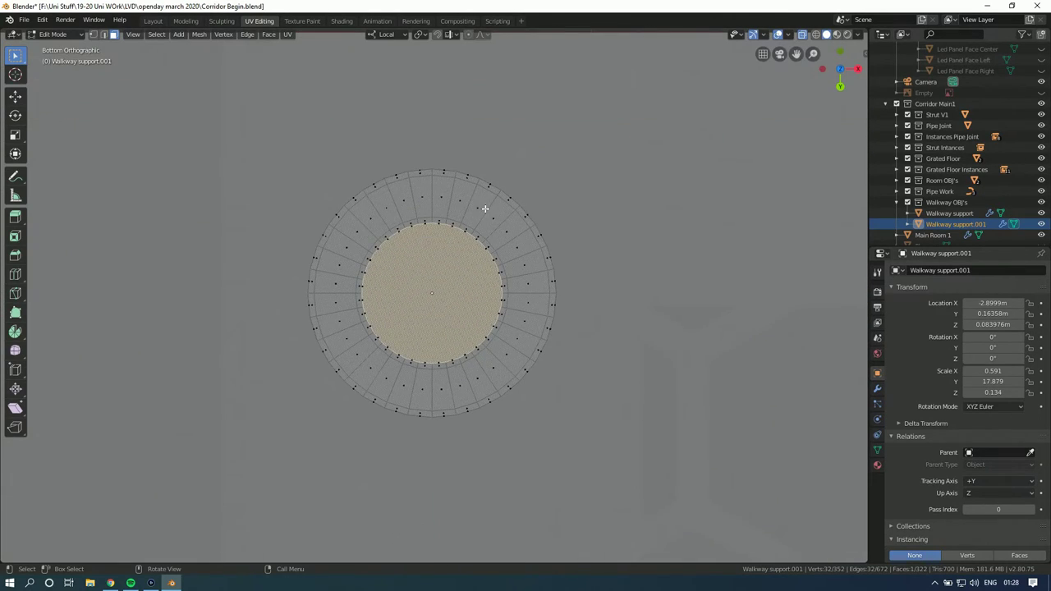
pyautogui.press('s')
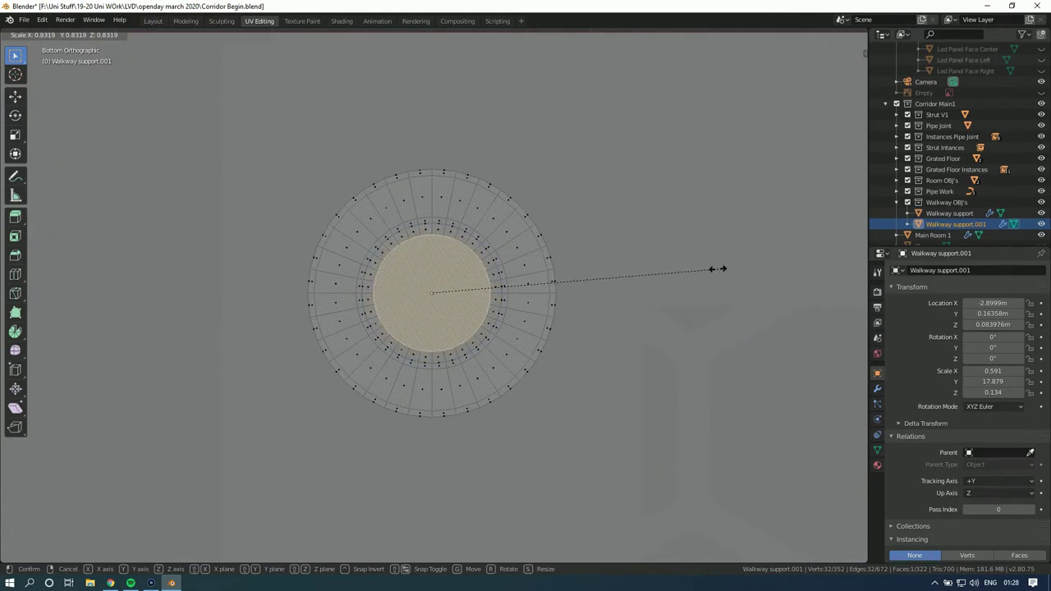
pyautogui.click(550, 276)
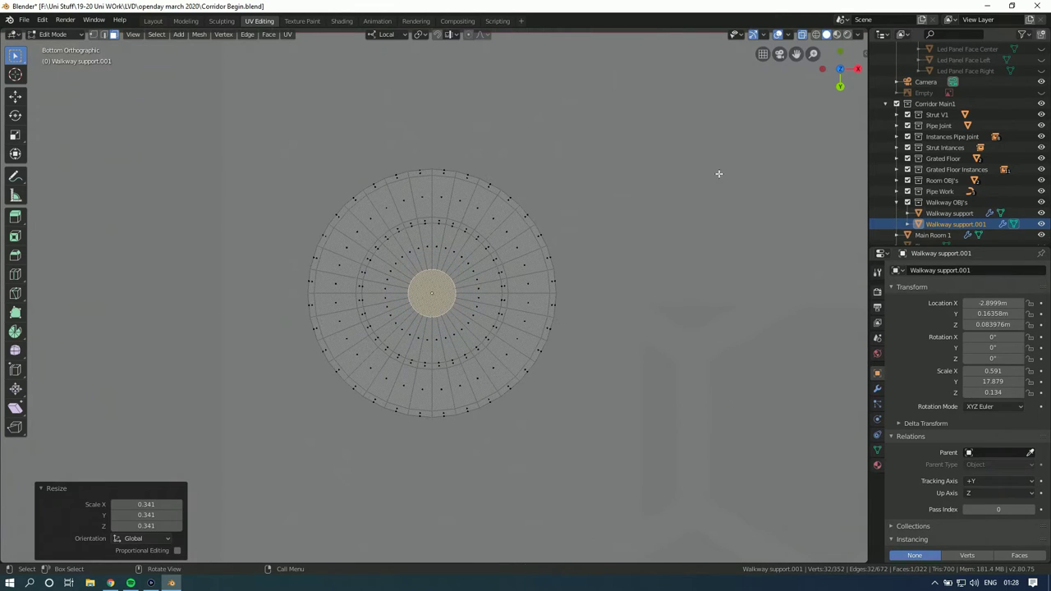
# Step: Enlarge the underside face by about 2.198 and again by about 1.039, keeping it slightly inside the lower disc's rim
pyautogui.click(842, 51)
pyautogui.scroll(4, 506, 241)
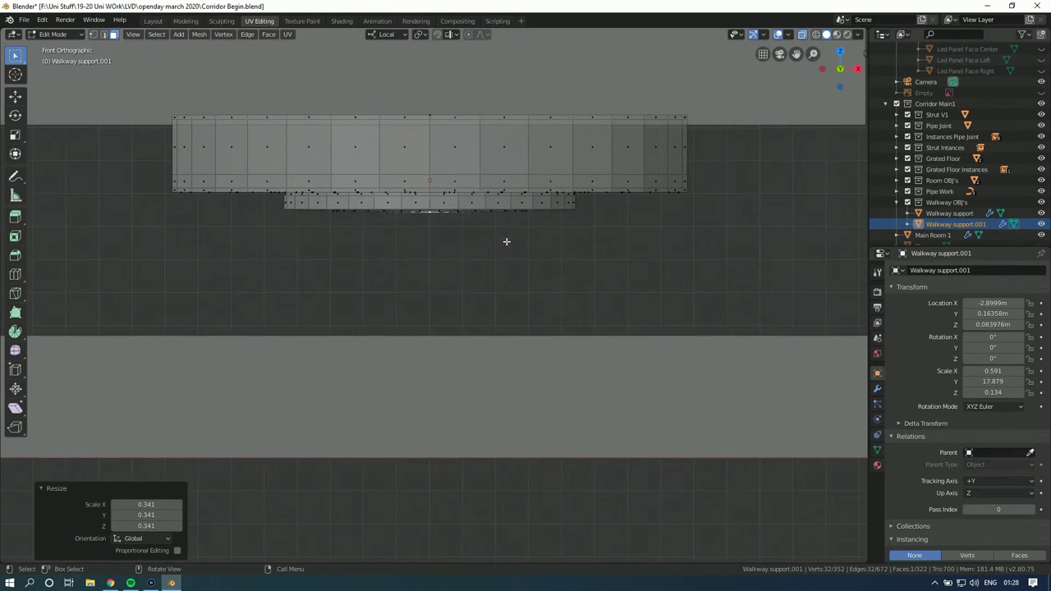
pyautogui.press('s')
pyautogui.click(612, 233)
pyautogui.press('ctrl+KP_1')
pyautogui.press('s')
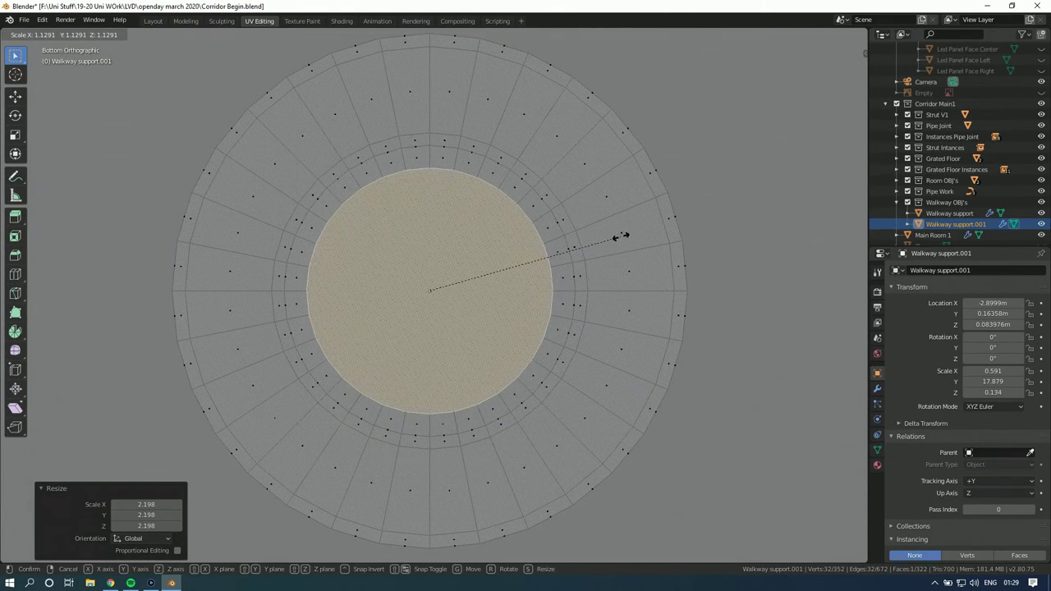
pyautogui.click(605, 238)
# Step: Extrude the underside face downward by about 0.0258 m to form a narrower cylindrical neck
pyautogui.click(841, 58)
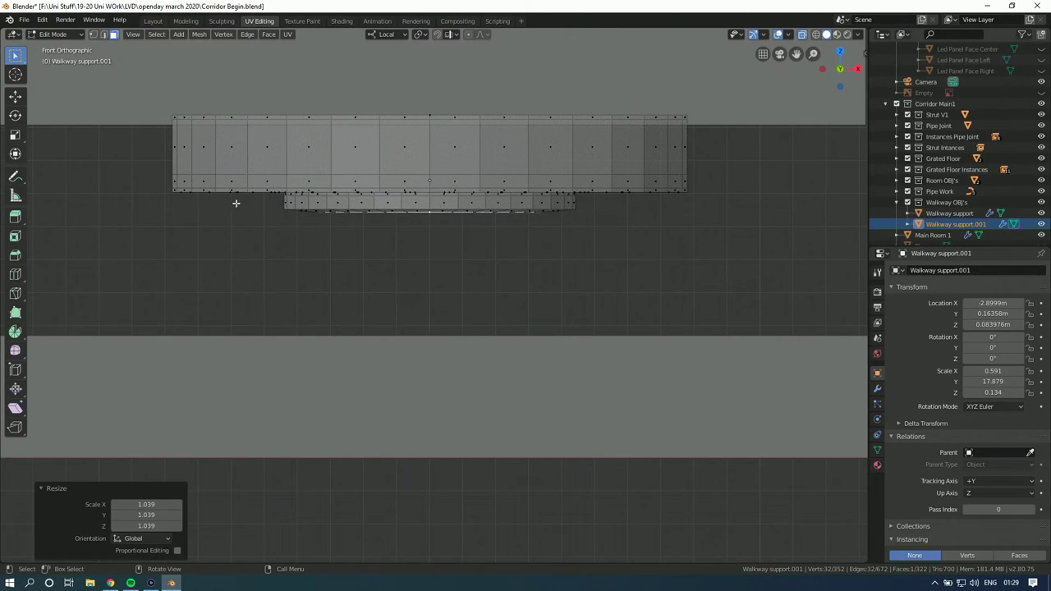
pyautogui.click(15, 216)
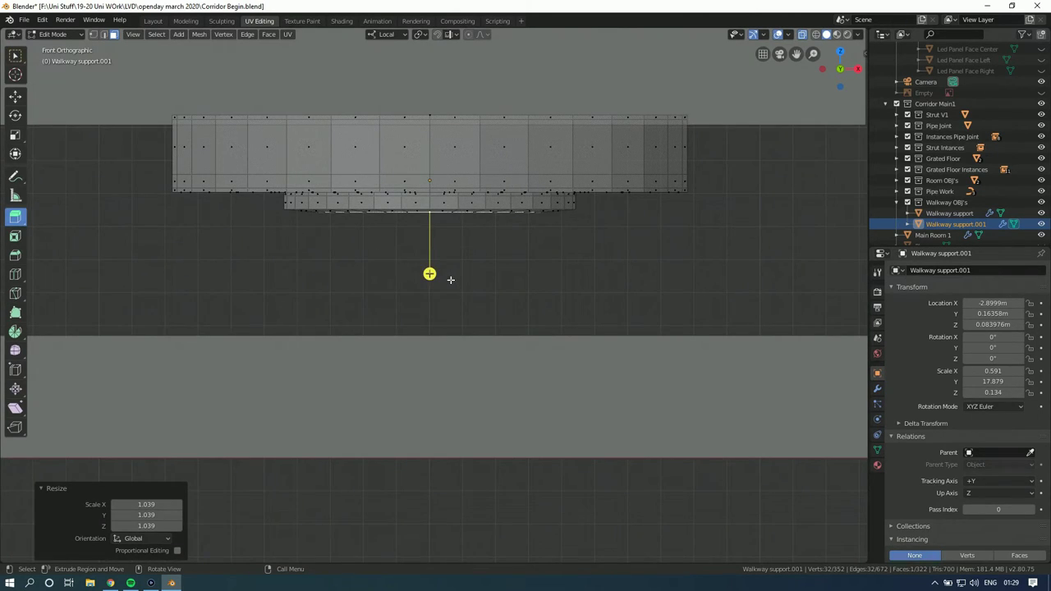
pyautogui.moveTo(429, 273); pyautogui.dragTo(447, 365)
pyautogui.press('w')
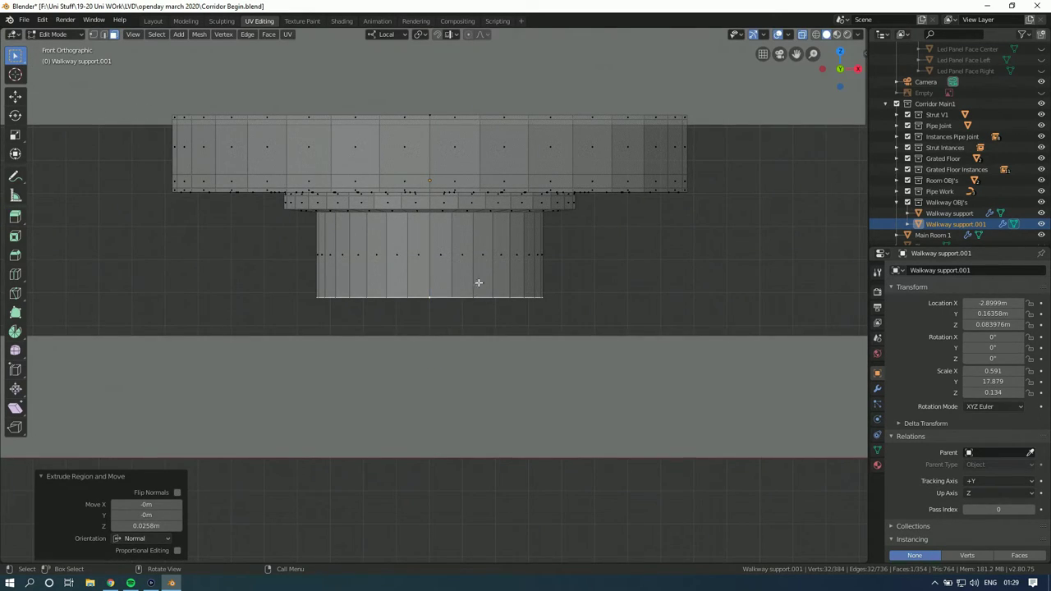
# Step: Duplicate the two stacked discs above the neck in place and rotate the copy by 180°
pyautogui.moveTo(724, 116); pyautogui.dragTo(120, 220)
pyautogui.hotkey('shift', 'd')
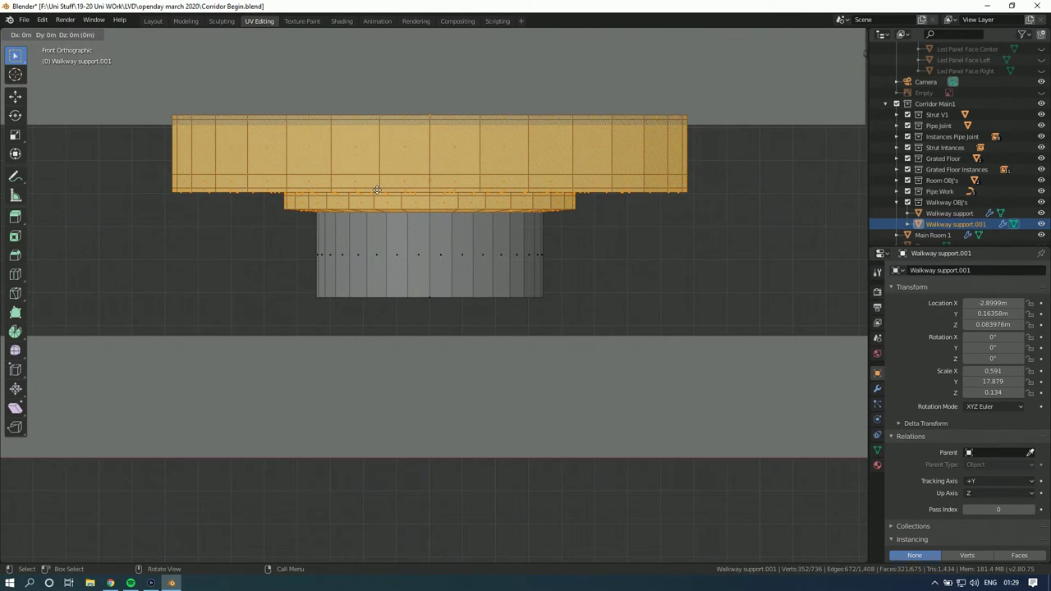
pyautogui.press('Escape')
pyautogui.write('r')
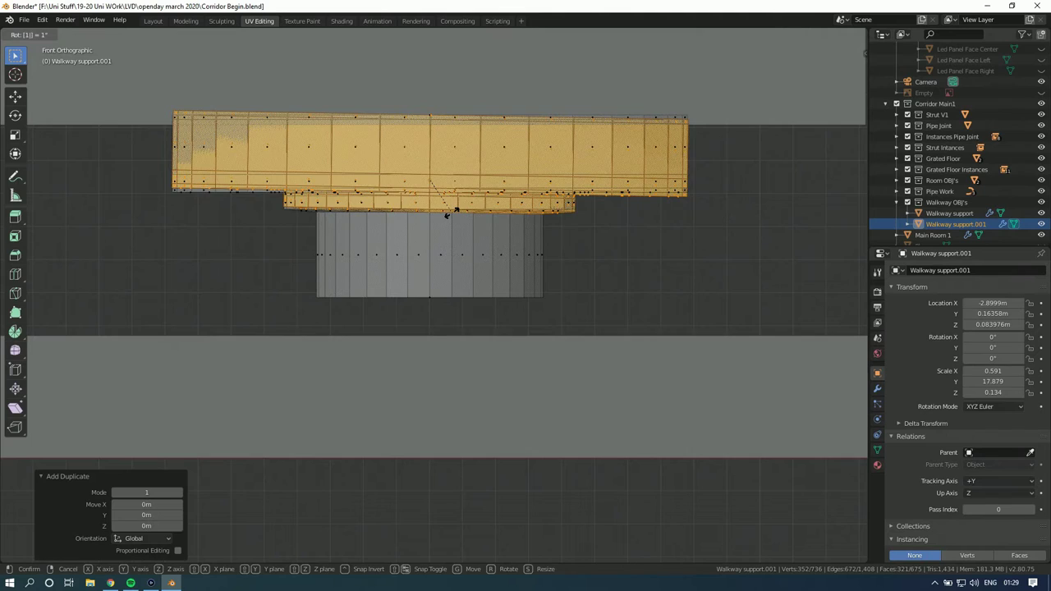
pyautogui.write('180')
pyautogui.press('Return')
# Step: Move the flipped disc copy down along Z by about 0.0283 m so its base meets the floor
pyautogui.press('g')
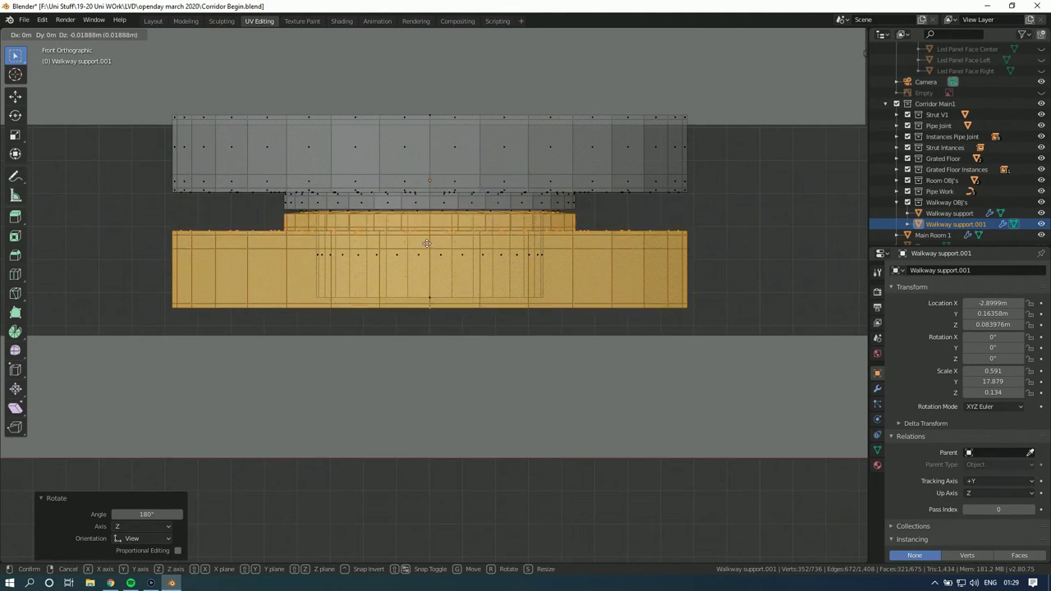
pyautogui.press('z')
pyautogui.press('z')
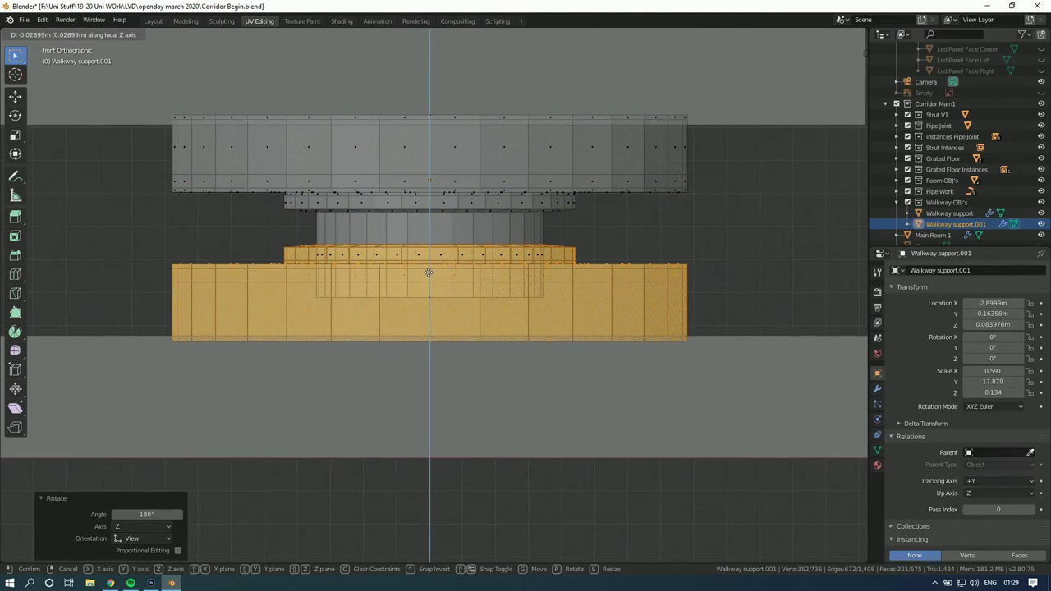
pyautogui.click(429, 270)
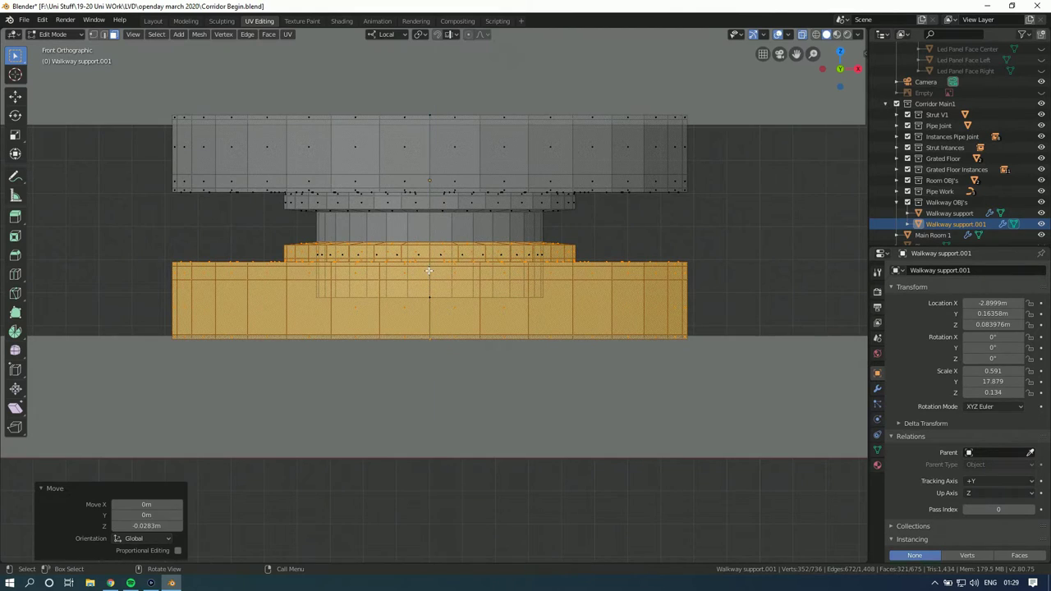
# Step: Select only the neck's bottom face and raise it along Z by about 0.0176 m to the top of the flipped discs
pyautogui.click(556, 298)
pyautogui.click(727, 288)
pyautogui.click(432, 296)
pyautogui.moveTo(435, 303)
pyautogui.mouseDown(button='middle')
pyautogui.moveTo(436, 289)
pyautogui.moveTo(435, 305)
pyautogui.mouseUp(button='middle')
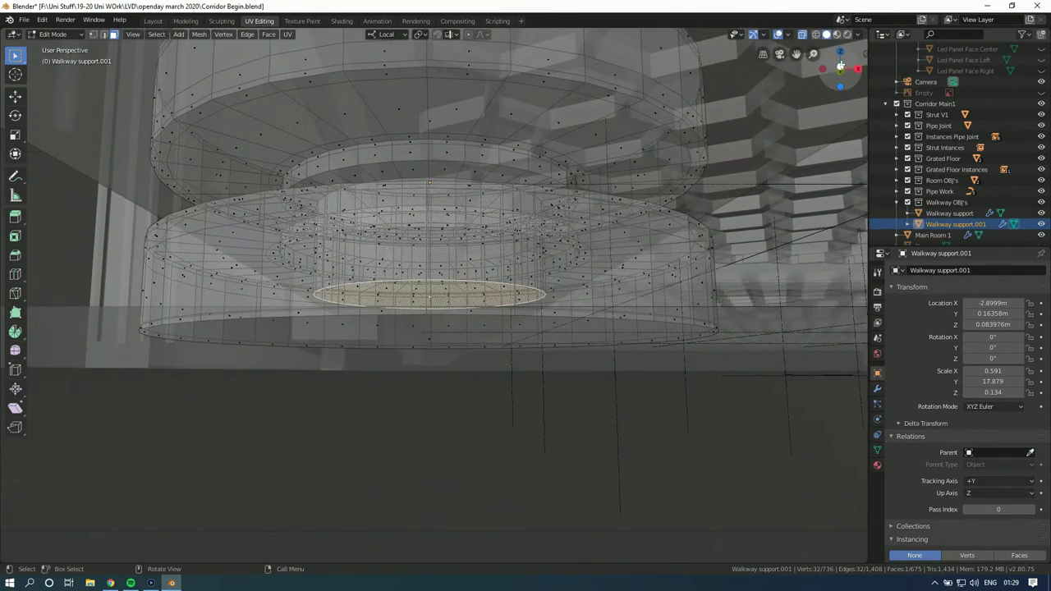
pyautogui.press('KP_1')
pyautogui.press('g')
pyautogui.press('z')
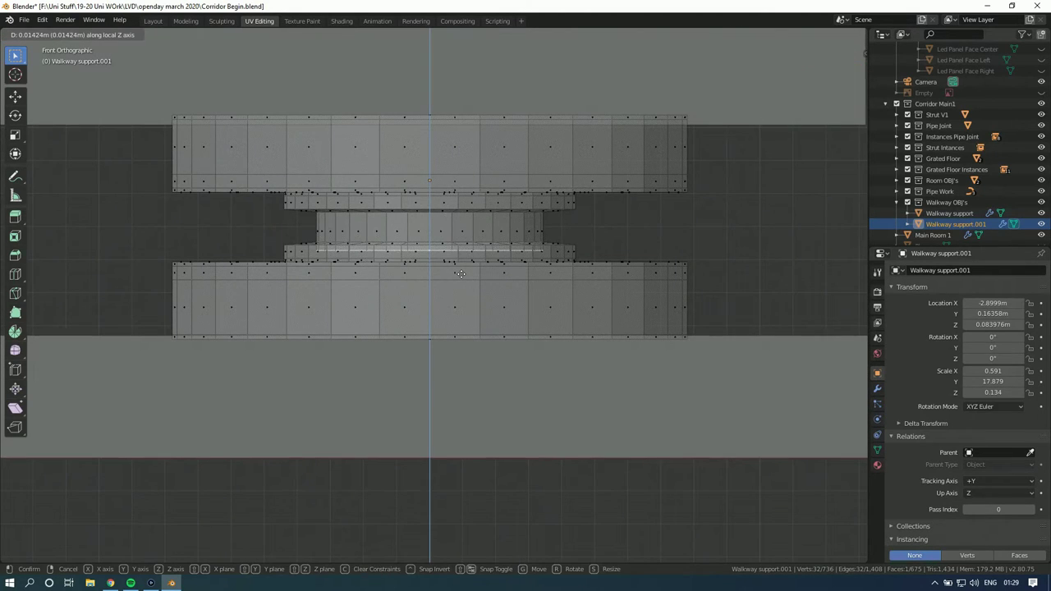
pyautogui.click(461, 262)
pyautogui.moveTo(461, 262); pyautogui.dragTo(447, 294, button='middle')
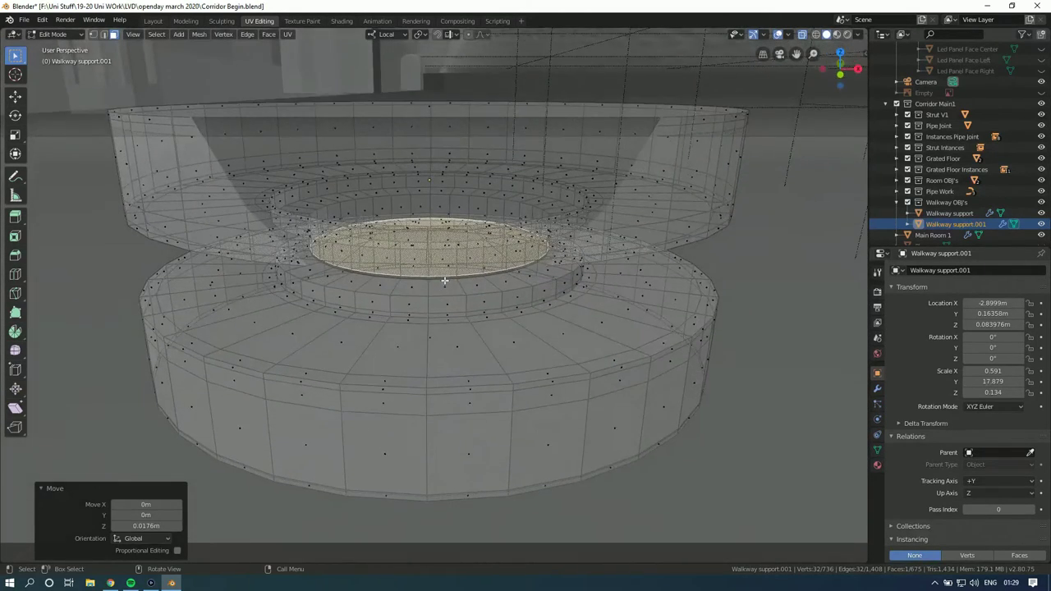
pyautogui.scroll(3, 447, 294)
pyautogui.scroll(-3, 446, 294)
pyautogui.press('Tab')
pyautogui.press('Tab')
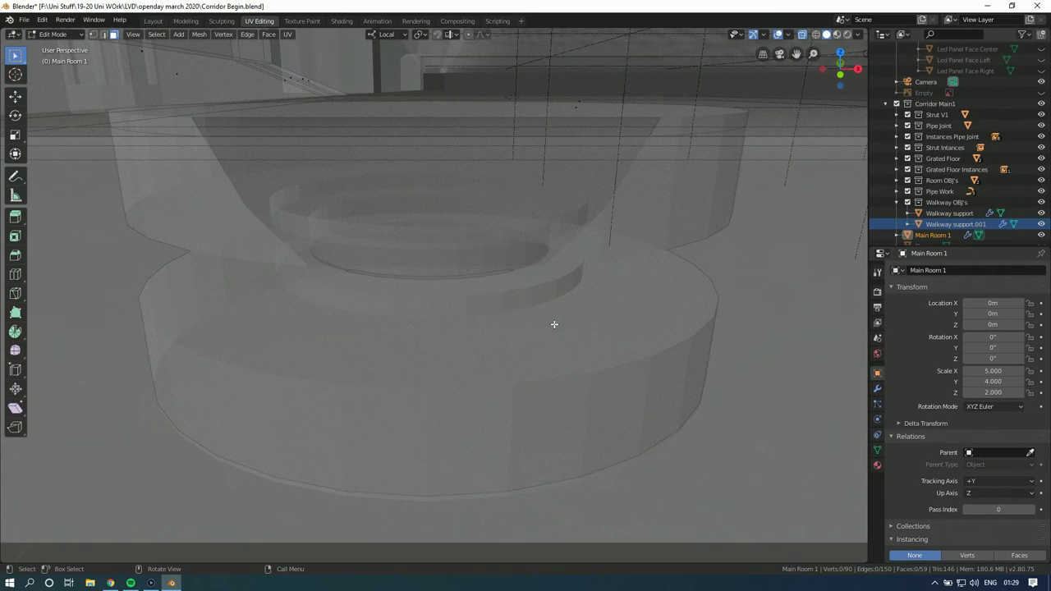
pyautogui.press('Tab')
pyautogui.press('Tab')
# Step: Bridge the edge loop at the neck's bottom with the adjacent loop on the flipped discs, and return to Object Mode
pyautogui.scroll(2, 484, 302)
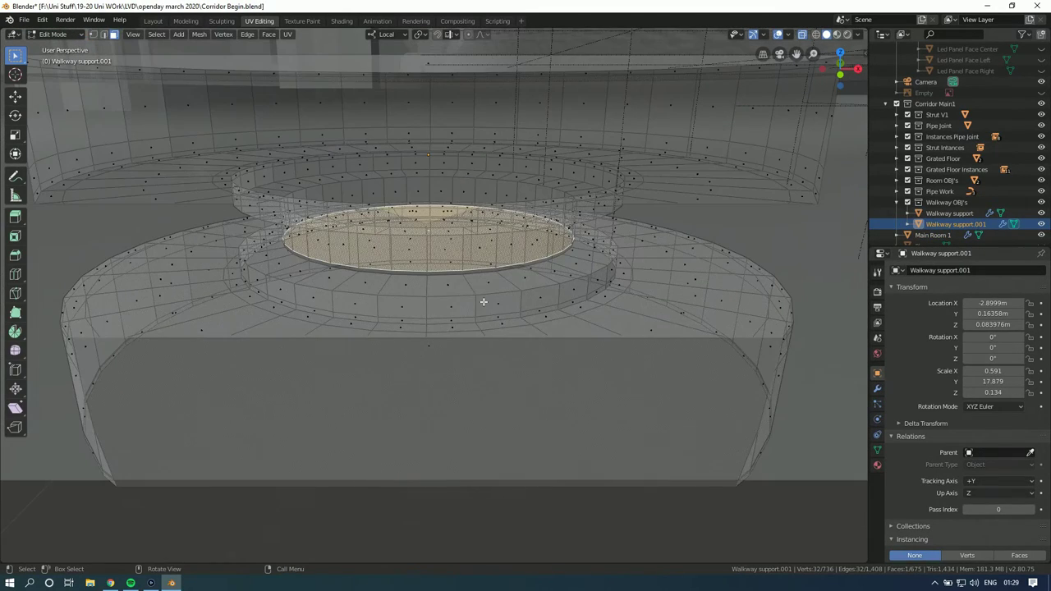
pyautogui.click(457, 277)
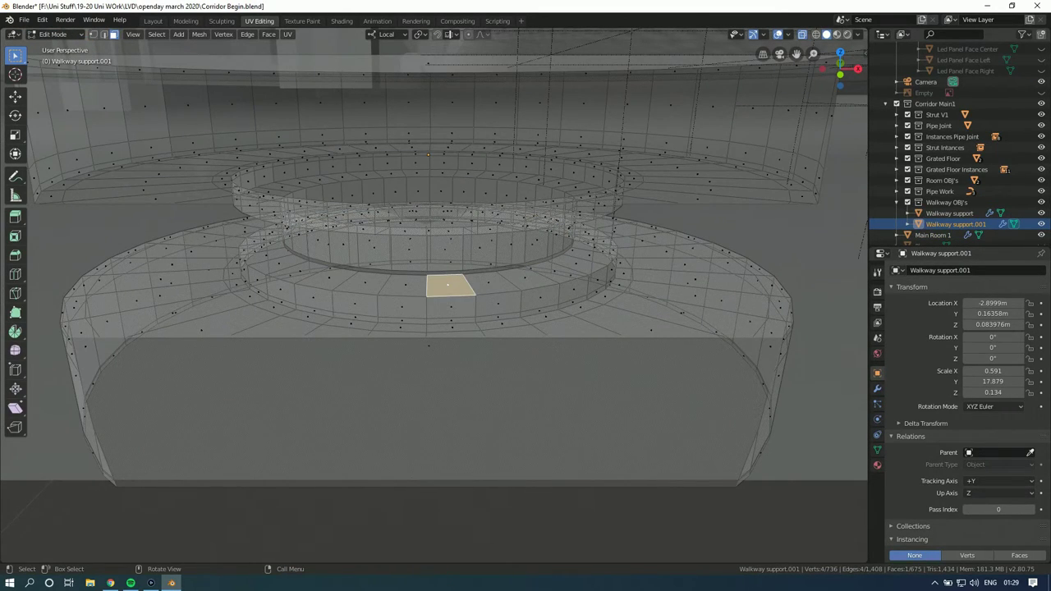
pyautogui.press('2')
pyautogui.keyDown('alt'); pyautogui.click(415, 274); pyautogui.keyUp('alt')
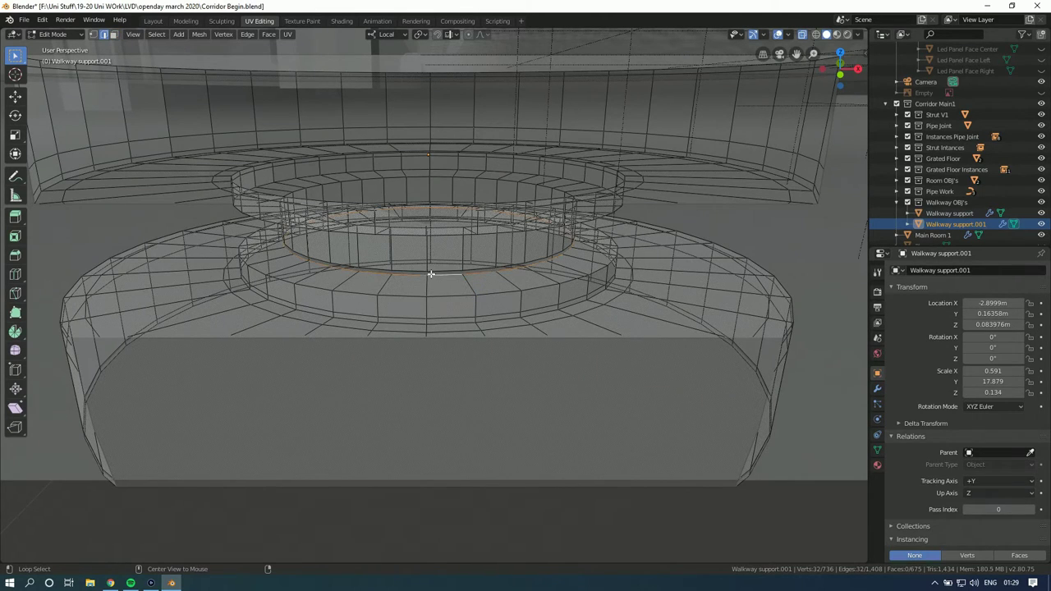
pyautogui.keyDown('alt'); pyautogui.click(436, 270); pyautogui.keyUp('alt')
pyautogui.rightClick(450, 269)
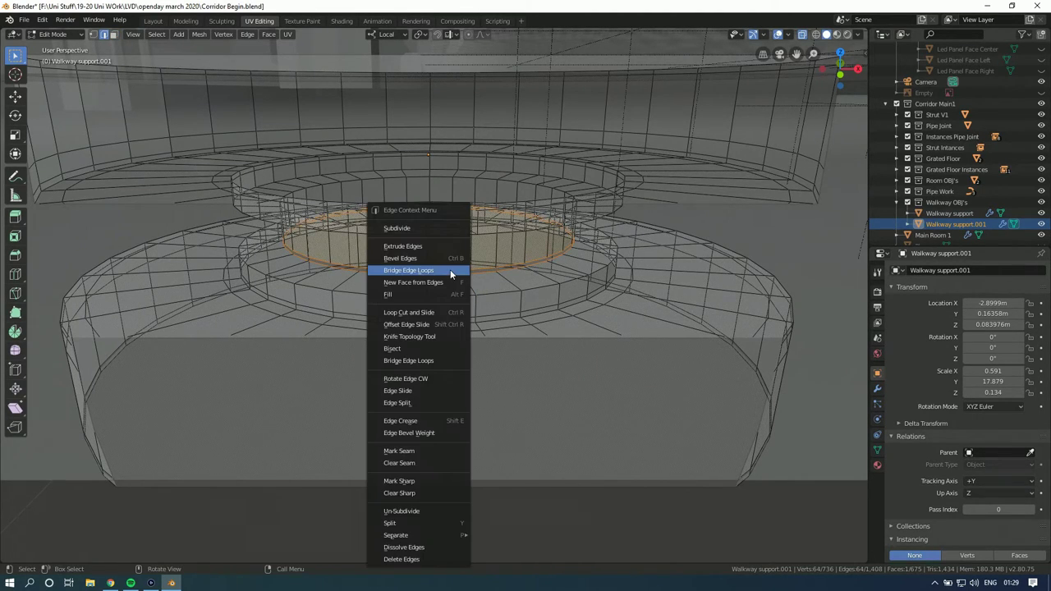
pyautogui.click(439, 270)
pyautogui.press('Tab')
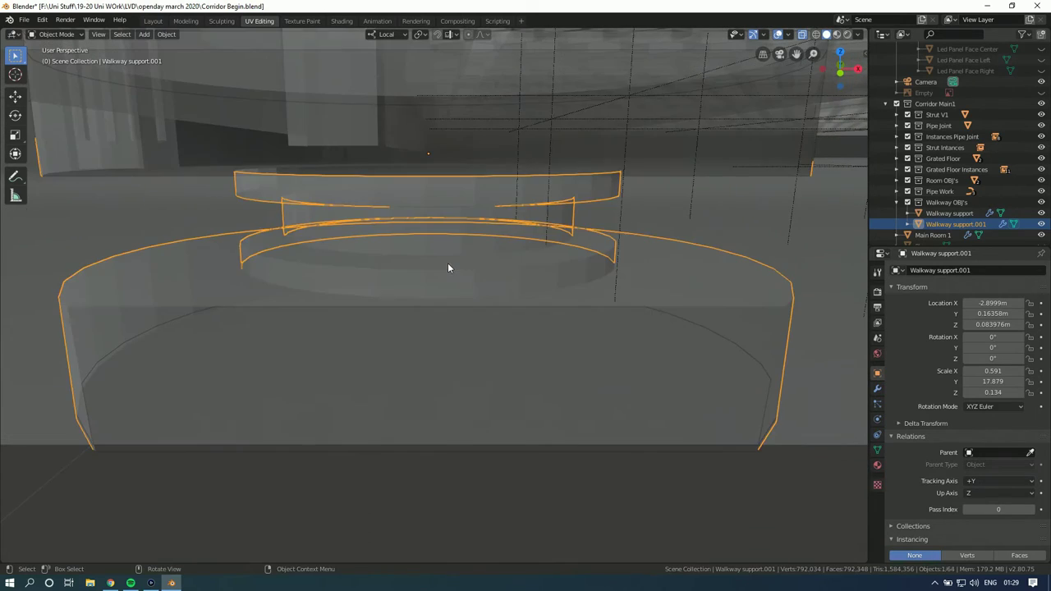
# Step: Select only the edge loop near the neck's bottom, raise it along Z by about 0.00276 m, and return to Object Mode
pyautogui.moveTo(448, 263); pyautogui.dragTo(447, 258, button='middle')
pyautogui.press('Tab')
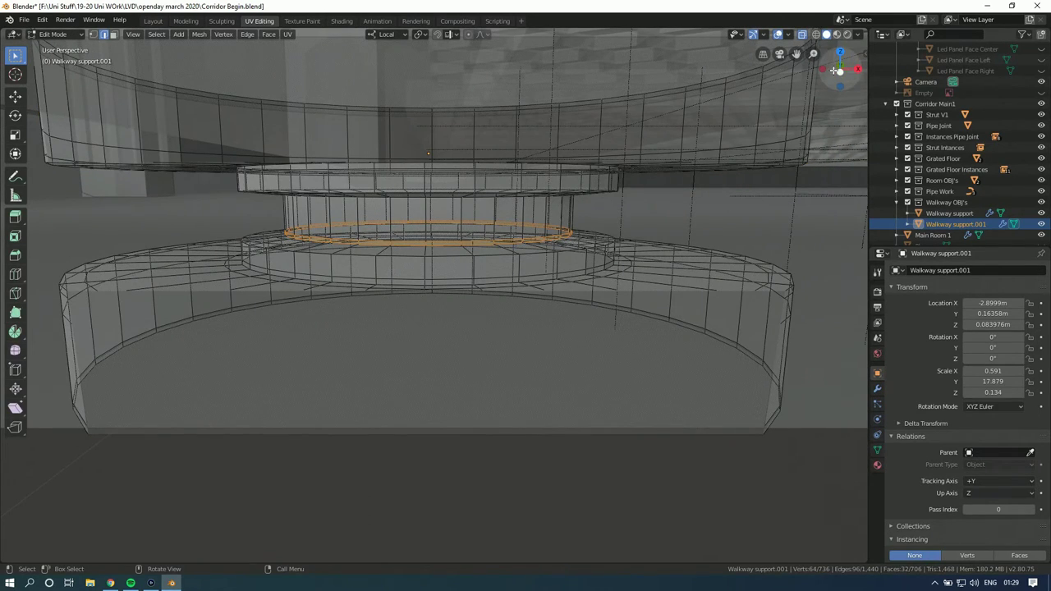
pyautogui.press('KP_1')
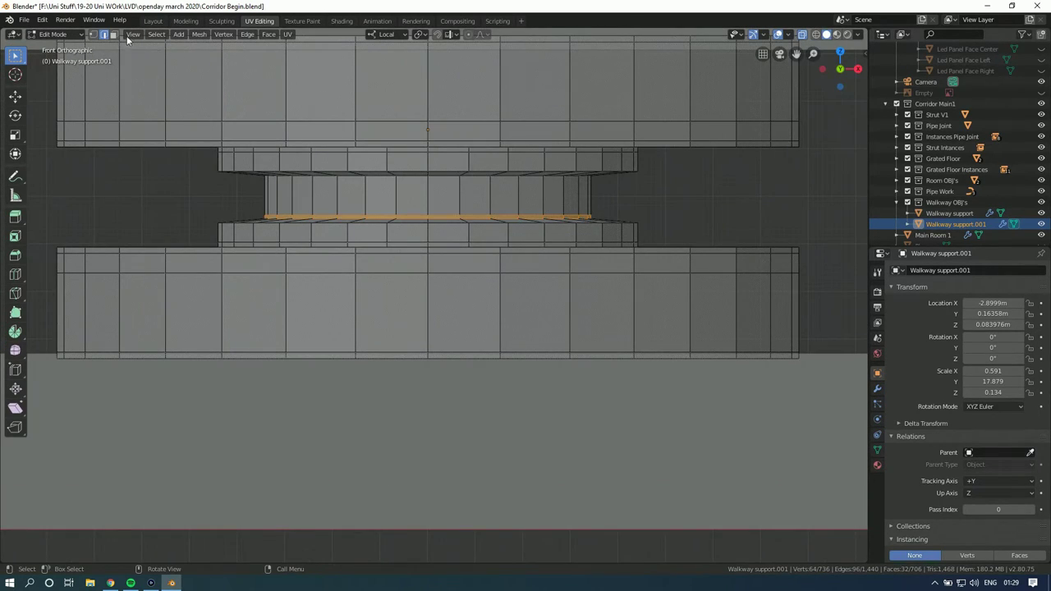
pyautogui.keyDown('alt'); pyautogui.click(587, 212); pyautogui.keyUp('alt')
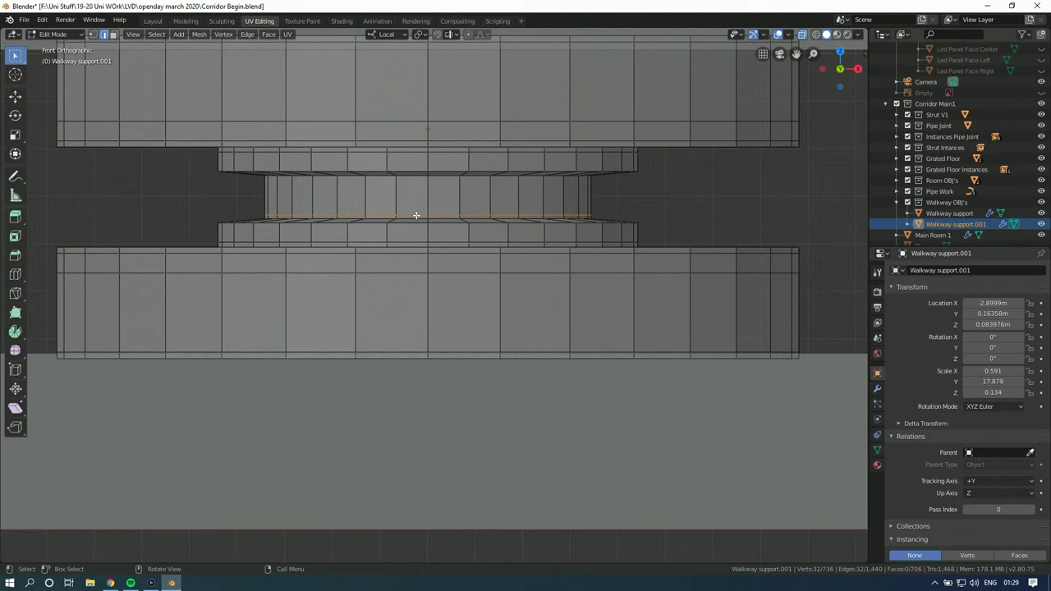
pyautogui.press('g')
pyautogui.press('z')
pyautogui.click(673, 202)
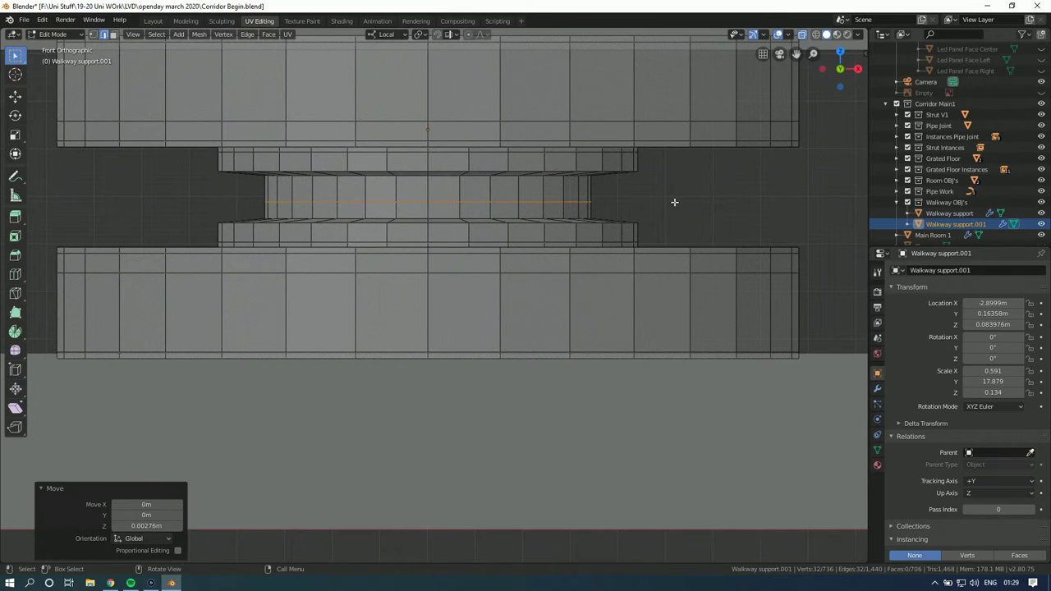
pyautogui.press('Tab')
pyautogui.moveTo(671, 201); pyautogui.dragTo(561, 214, button='middle')
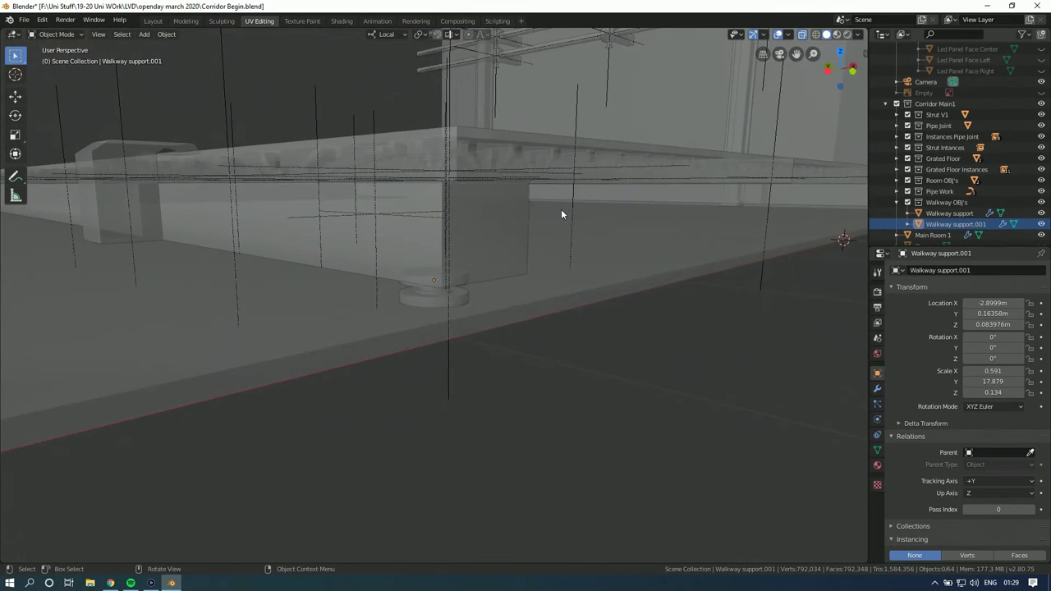
# Step: Apply smooth shading to the walkway support foot beneath the walkway corner
pyautogui.scroll(-3, 541, 208)
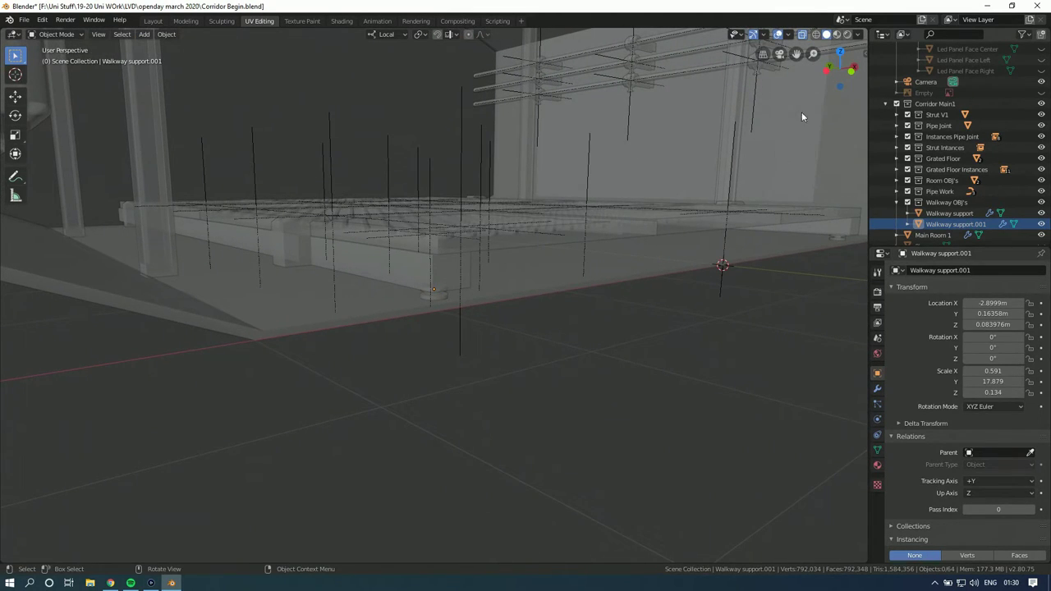
pyautogui.scroll(4, 630, 307)
pyautogui.moveTo(630, 307); pyautogui.dragTo(504, 285, button='middle')
pyautogui.scroll(5, 504, 286)
pyautogui.rightClick(511, 265)
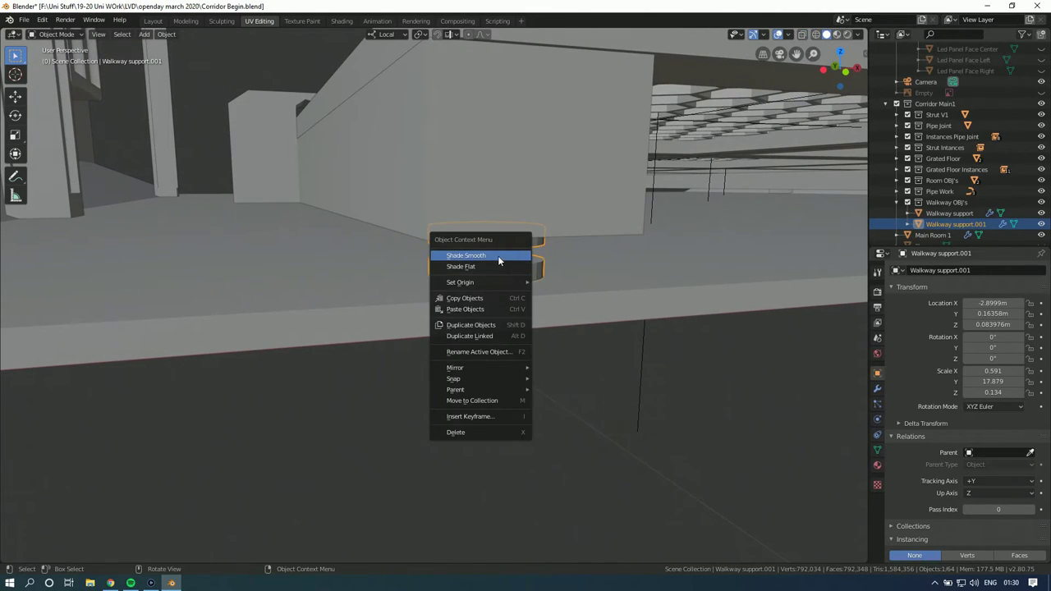
pyautogui.click(497, 255)
pyautogui.moveTo(579, 363); pyautogui.dragTo(556, 323, button='middle')
pyautogui.scroll(3, 473, 288)
pyautogui.click(466, 236)
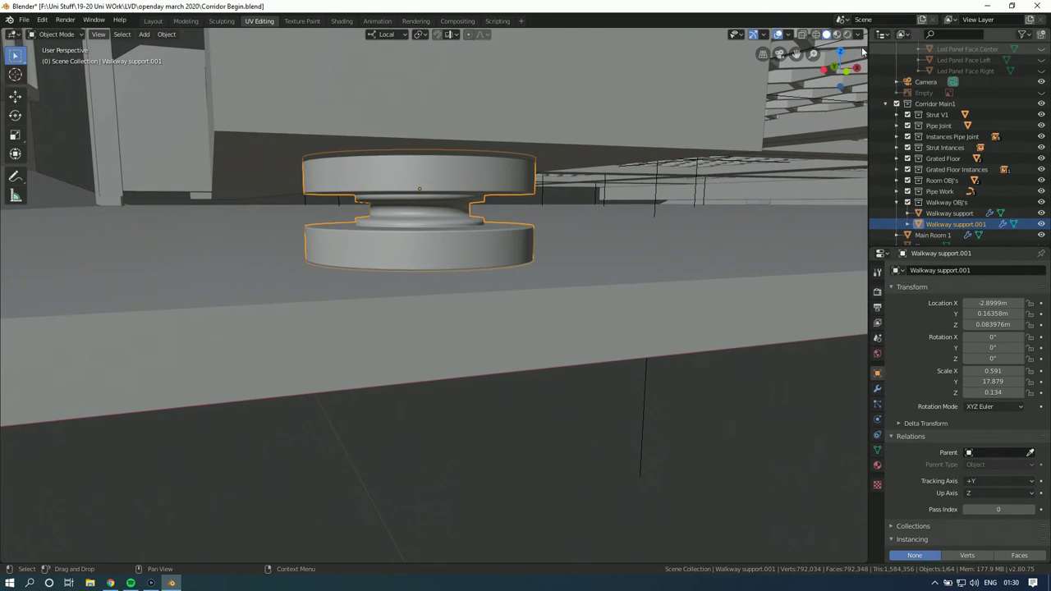
# Step: Bevel the lower edge loop of the small disc above the neck with a width of about 0.0029 m and 3 segments
pyautogui.press('Tab')
pyautogui.moveTo(493, 238); pyautogui.dragTo(480, 251, button='middle')
pyautogui.scroll(2, 480, 253)
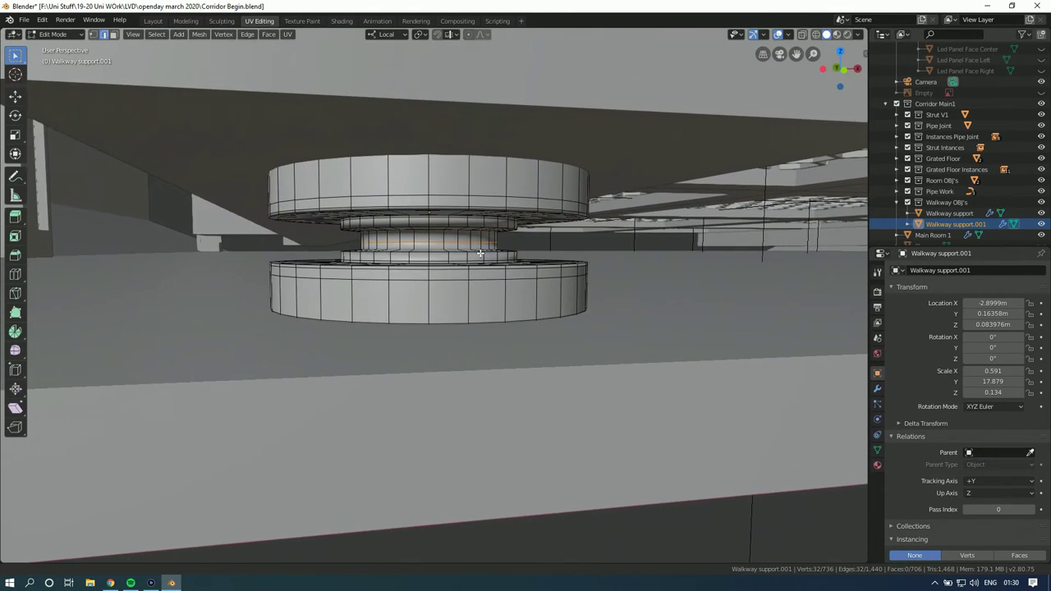
pyautogui.scroll(4, 480, 253)
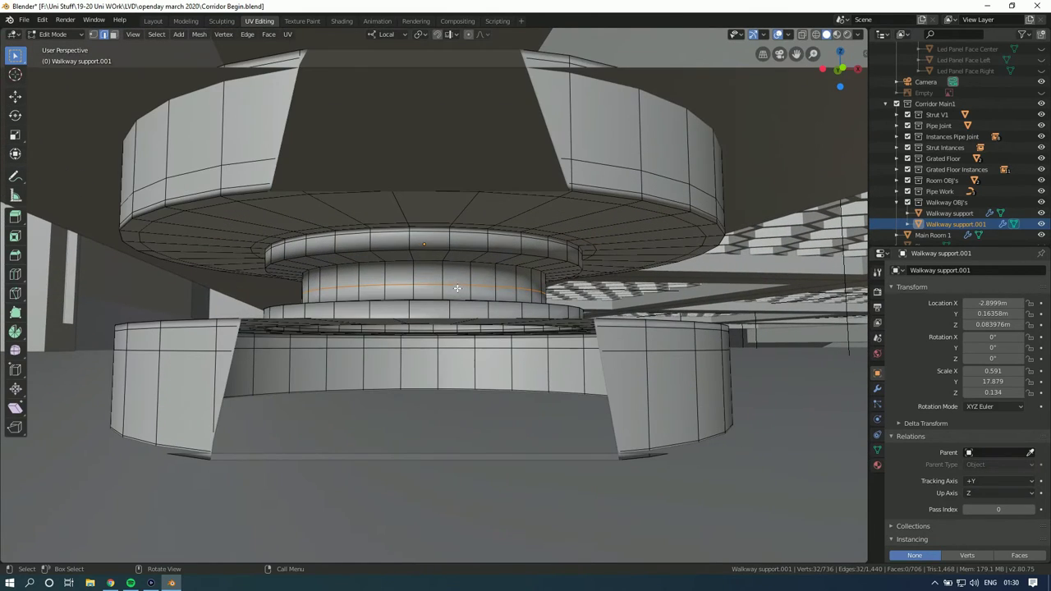
pyautogui.keyDown('alt'); pyautogui.click(431, 250); pyautogui.keyUp('alt')
pyautogui.hotkey('shift', 'space')
pyautogui.hotkey('ctrl', 'b')
pyautogui.moveTo(561, 353); pyautogui.dragTo(646, 420)
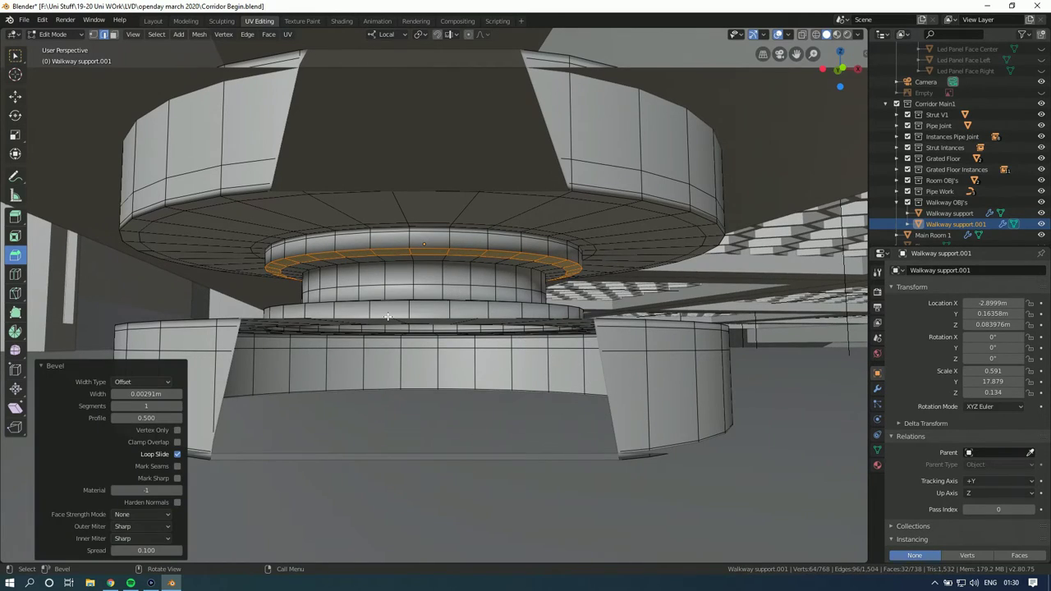
pyautogui.click(146, 405)
pyautogui.write('3')
pyautogui.press('Return')
pyautogui.press('Tab')
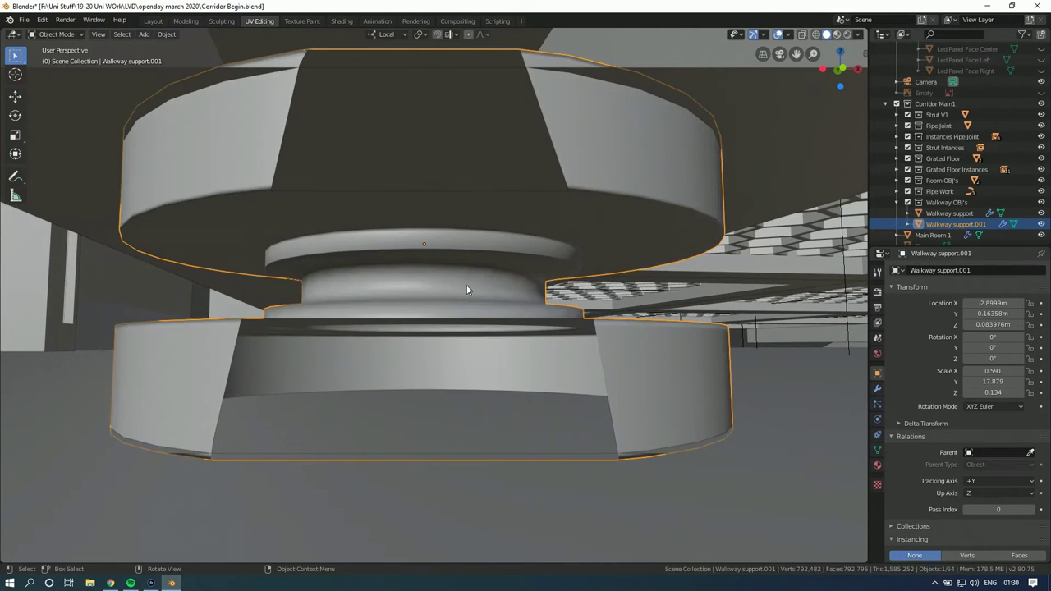
# Step: Add supporting loop cuts on the small discs' ring faces beside the neck, sliding the last by a factor of about -0.538
pyautogui.moveTo(430, 274); pyautogui.dragTo(434, 304, button='middle')
pyautogui.press('Tab')
pyautogui.click(424, 298)
pyautogui.keyDown('alt'); pyautogui.click(459, 298); pyautogui.keyUp('alt')
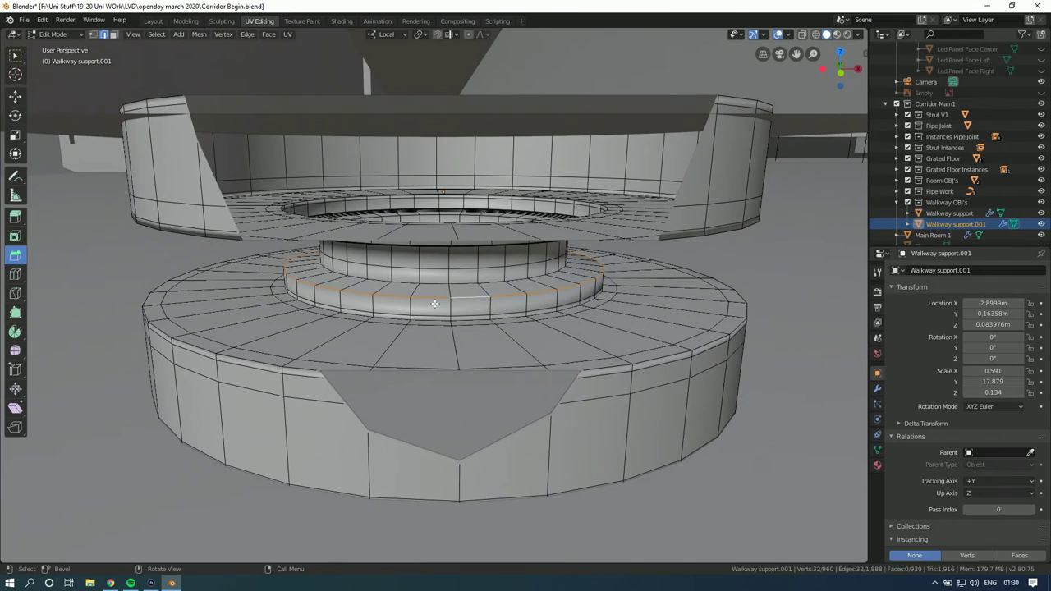
pyautogui.click(15, 274)
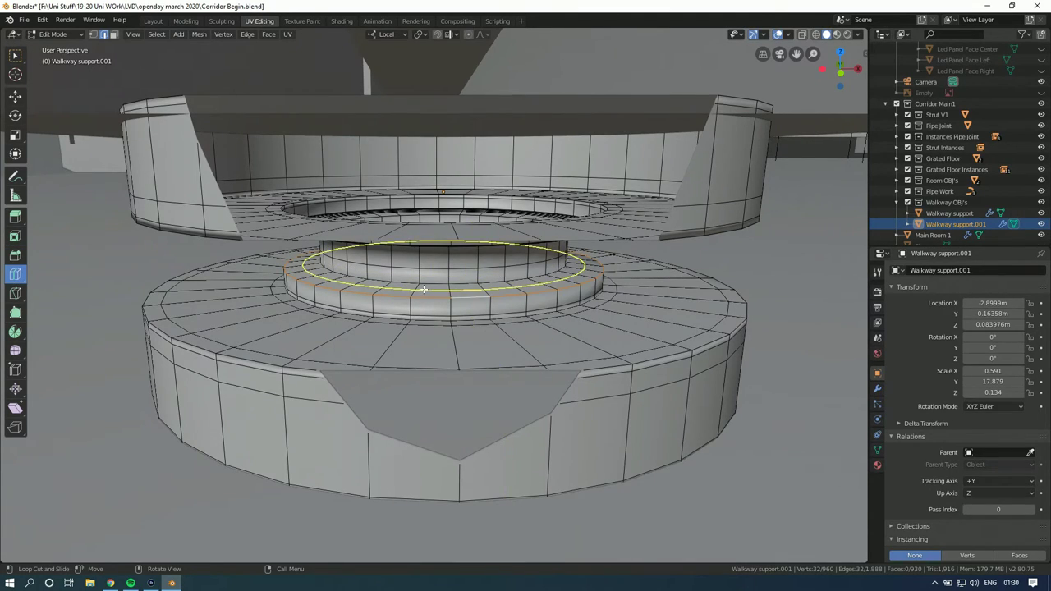
pyautogui.moveTo(424, 288); pyautogui.dragTo(422, 263)
pyautogui.press('KP_8')
pyautogui.press('KP_8')
pyautogui.press('KP_8')
pyautogui.press('KP_8')
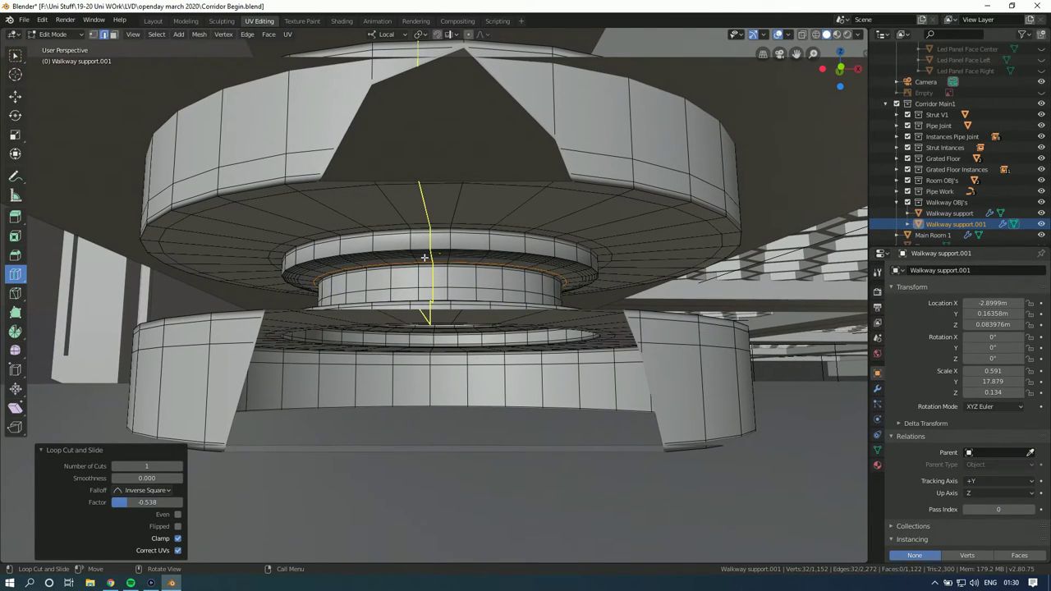
pyautogui.press('Tab')
# Step: Examine the support foot's shading and its fit beneath the walkway from the side, front and top
pyautogui.scroll(-5, 426, 262)
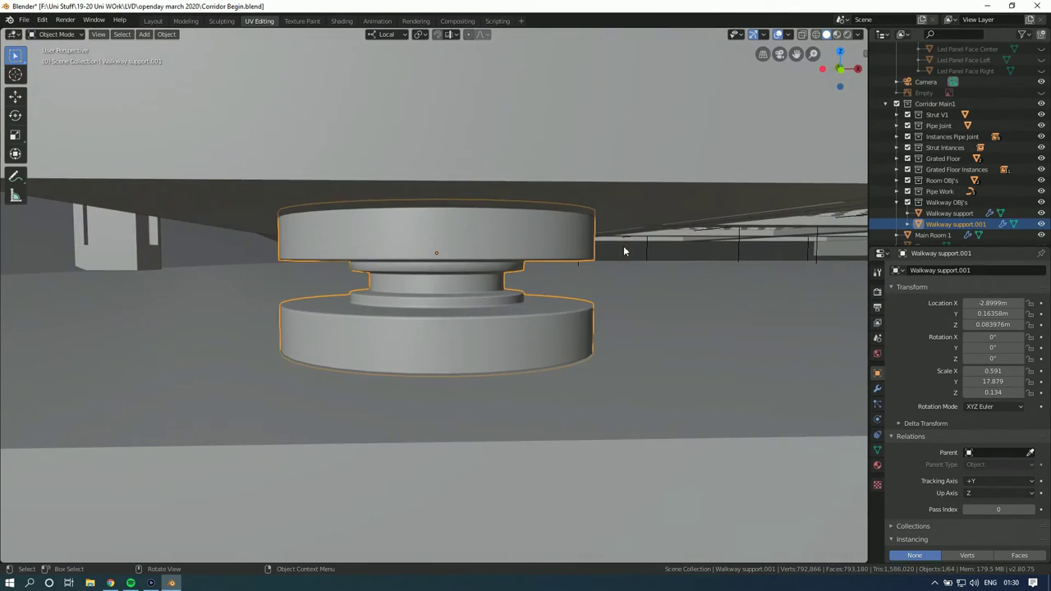
pyautogui.click(574, 265)
pyautogui.scroll(3, 580, 277)
pyautogui.scroll(-3, 542, 275)
pyautogui.click(433, 290)
pyautogui.scroll(2, 439, 292)
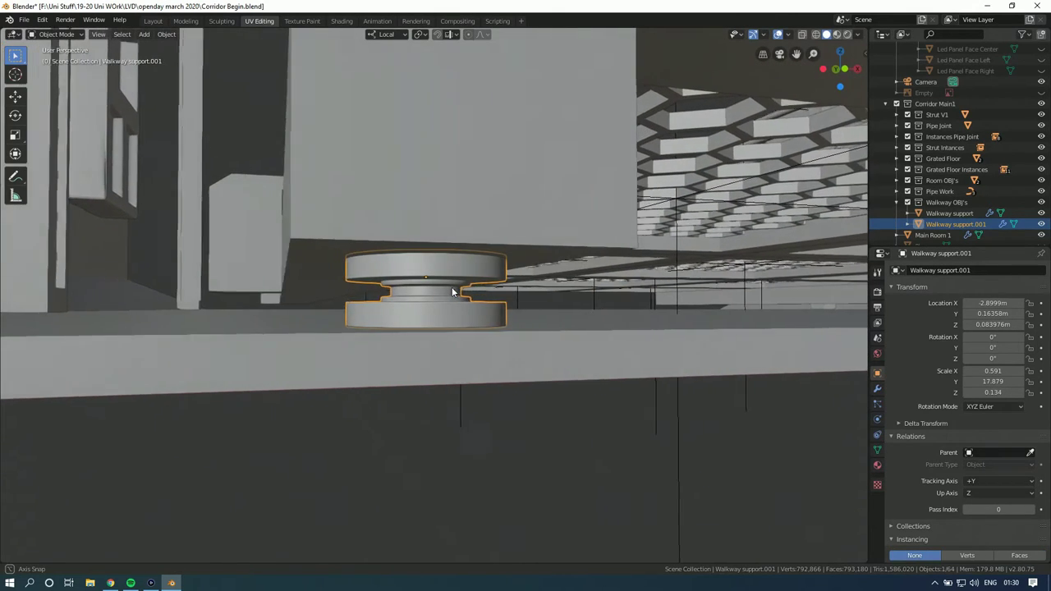
pyautogui.moveTo(444, 293); pyautogui.dragTo(448, 295, button='middle')
pyautogui.press('Tab')
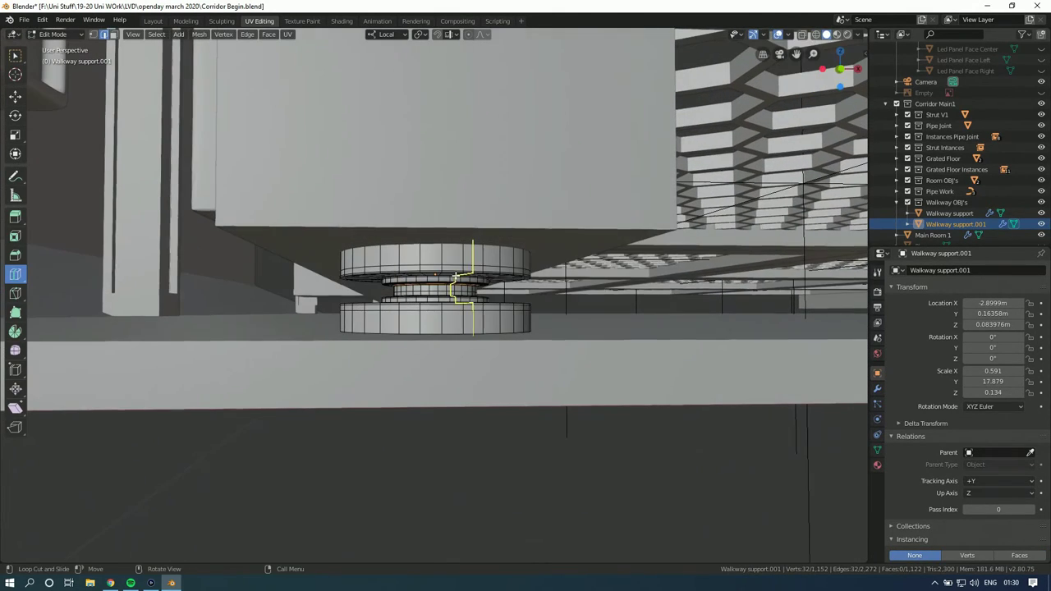
pyautogui.press('KP_1')
pyautogui.press('Tab')
pyautogui.moveTo(470, 238); pyautogui.dragTo(520, 251, button='middle')
pyautogui.moveTo(839, 61); pyautogui.dragTo(535, 221)
pyautogui.press('KP_7')
pyautogui.keyDown('shift'); pyautogui.moveTo(617, 219); pyautogui.dragTo(530, 271, button='middle'); pyautogui.keyUp('shift')
pyautogui.scroll(2, 530, 270)
# Step: Create a new collection inside Walkway OBJ's and move Walkway support.001 into it
pyautogui.click(950, 212)
pyautogui.click(956, 224)
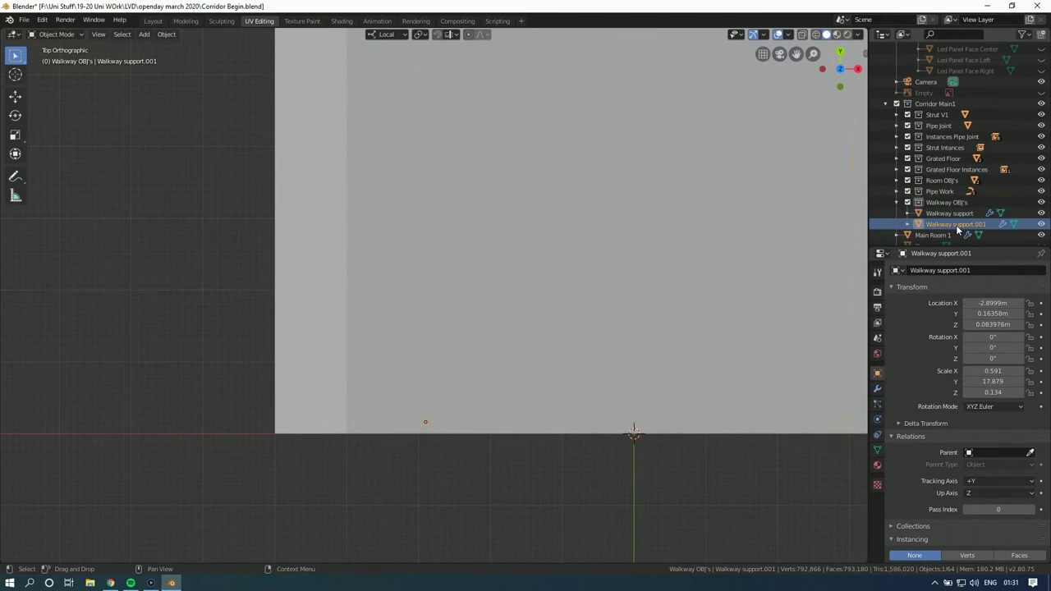
pyautogui.rightClick(957, 225)
pyautogui.scroll(-1, 944, 232)
pyautogui.rightClick(950, 193)
pyautogui.click(955, 199)
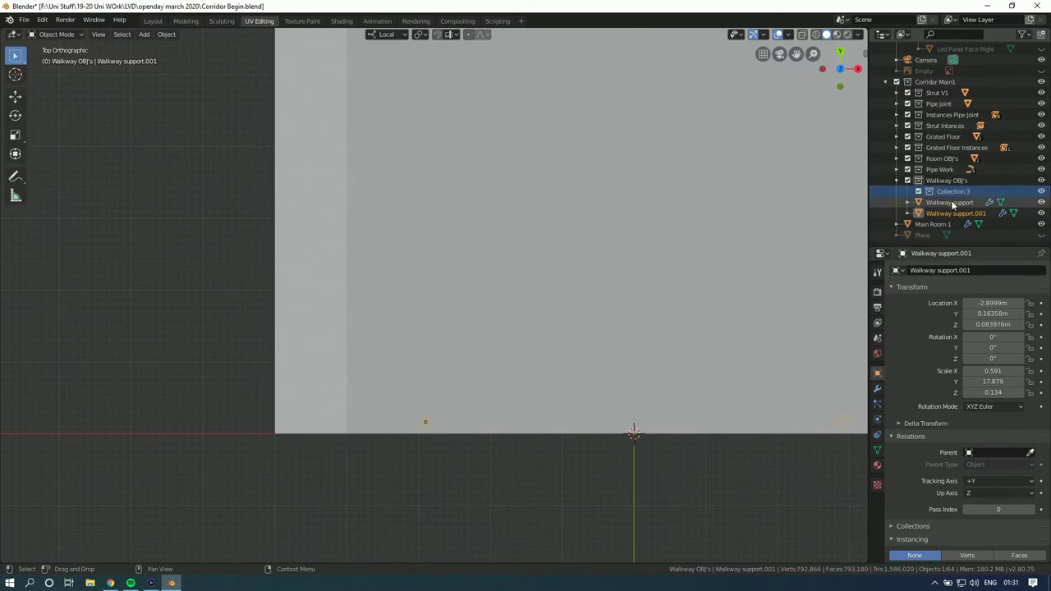
pyautogui.moveTo(959, 210); pyautogui.dragTo(959, 191)
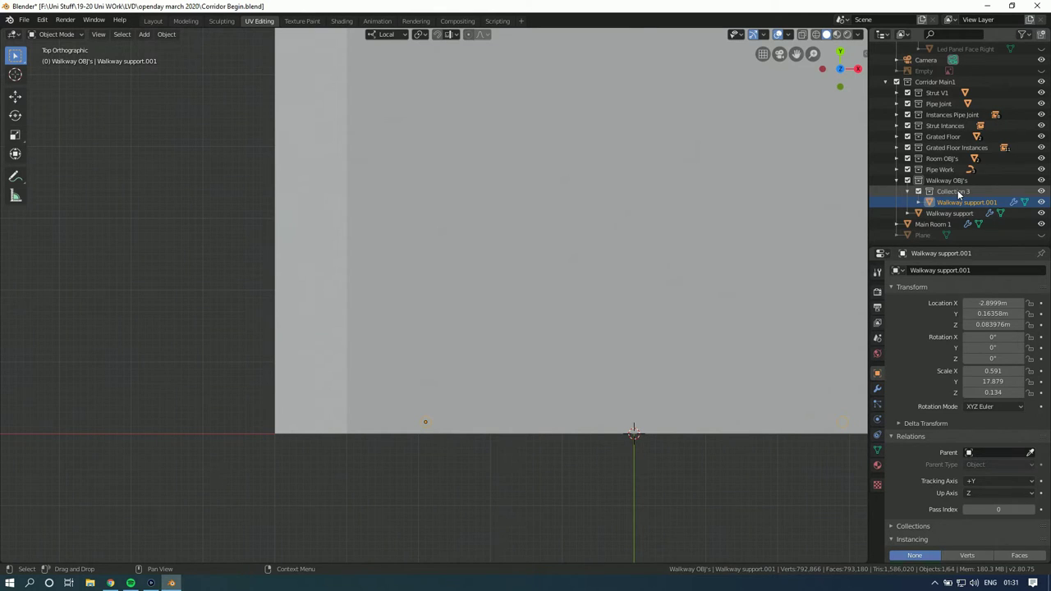
# Step: Show the scene in wireframe from the top, framing both support feet at the walkway's front corners
pyautogui.scroll(-5, 561, 230)
pyautogui.moveTo(560, 230); pyautogui.dragTo(539, 233, button='middle')
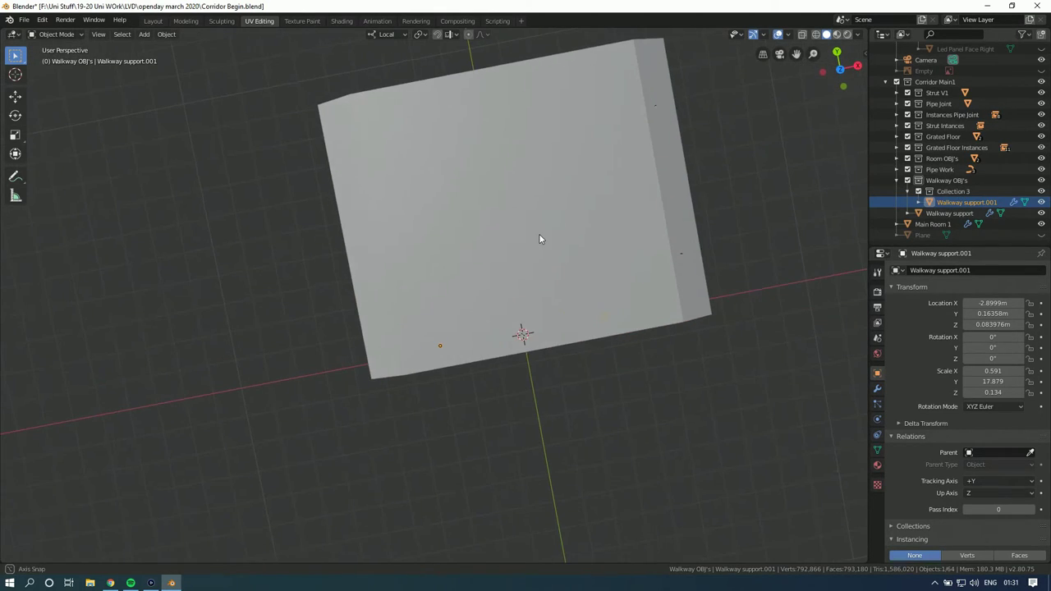
pyautogui.click(817, 35)
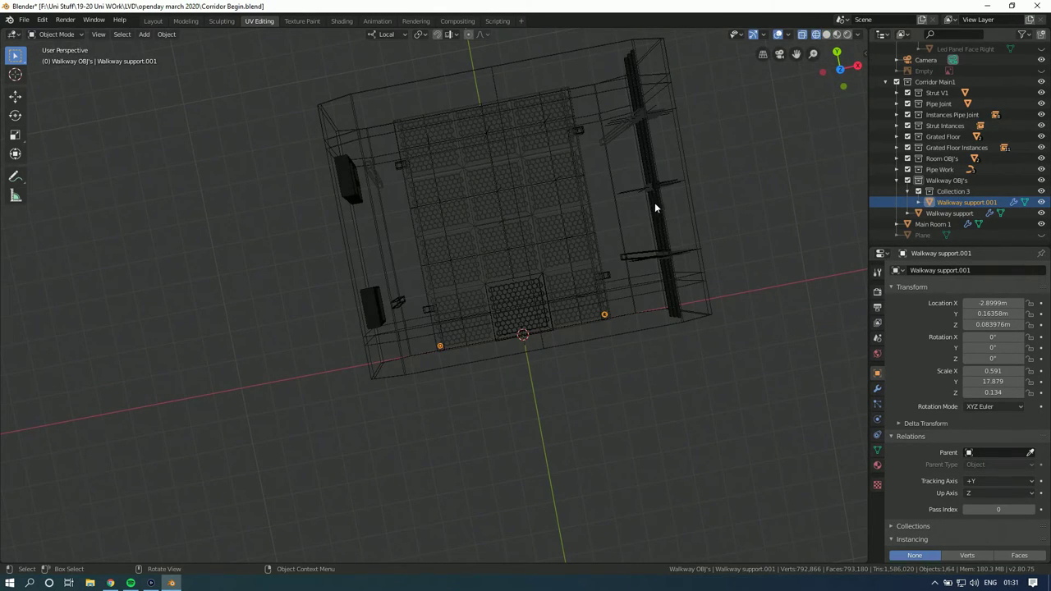
pyautogui.click(840, 69)
pyautogui.click(840, 69)
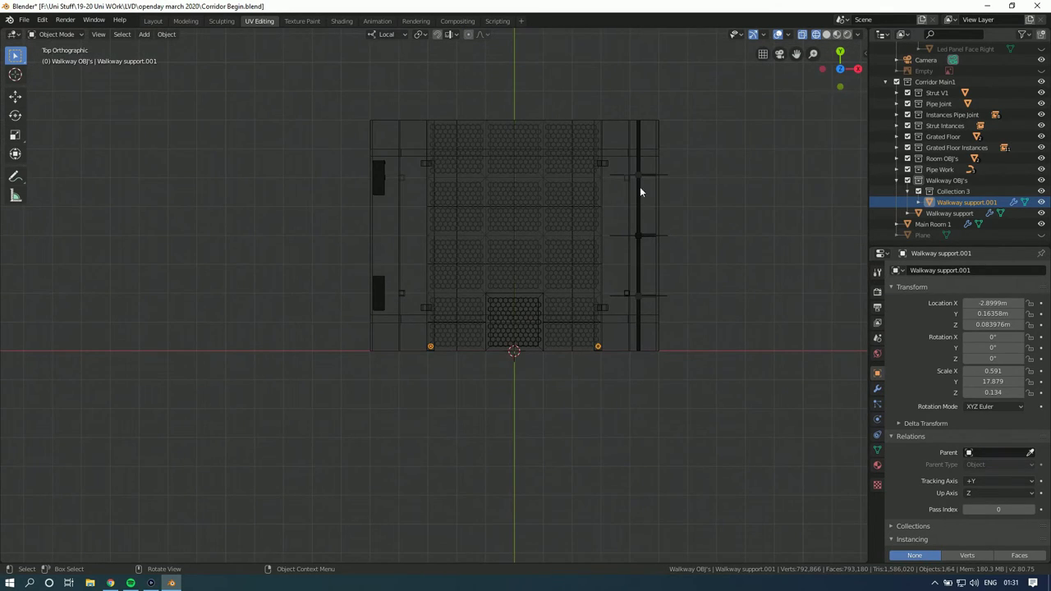
pyautogui.scroll(5, 501, 267)
pyautogui.keyDown('shift'); pyautogui.moveTo(501, 267); pyautogui.dragTo(508, 242, button='middle'); pyautogui.keyUp('shift')
# Step: Rename the new collection holding the foot as Walkway Support Foot
pyautogui.doubleClick(952, 190)
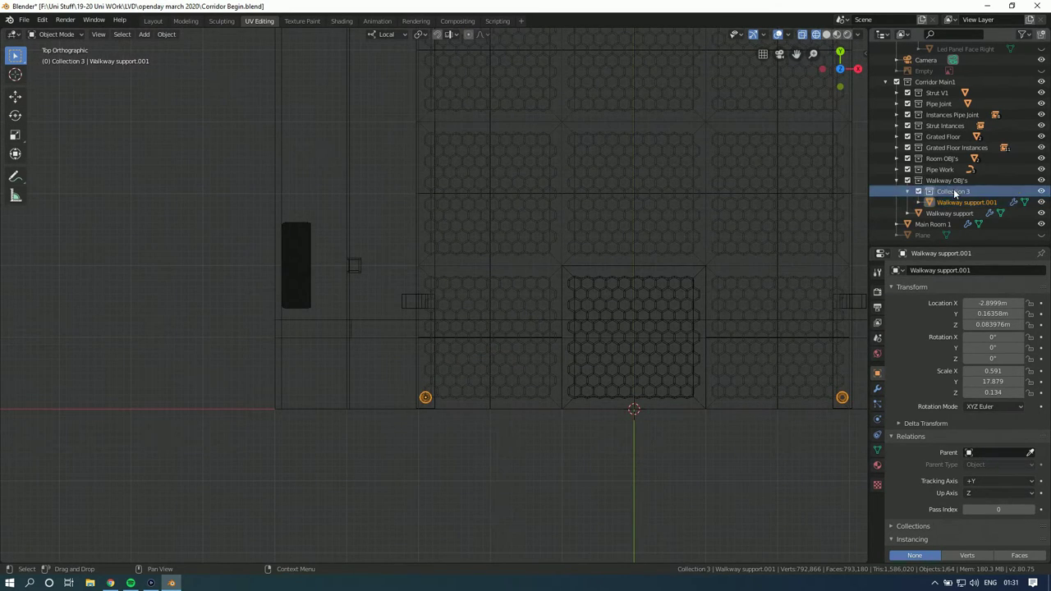
pyautogui.write('Walk')
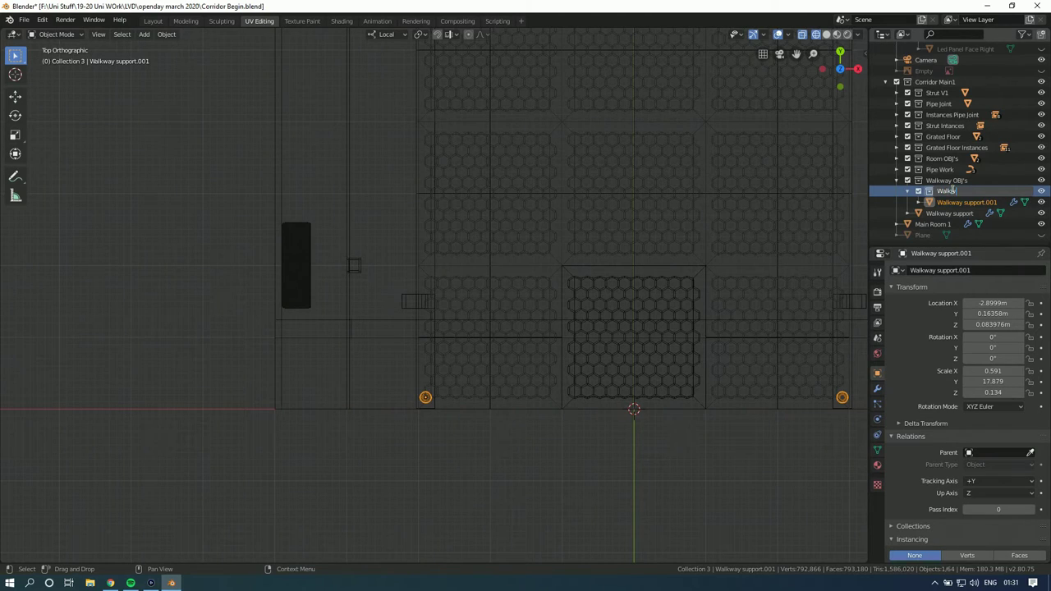
pyautogui.write('way ')
pyautogui.write('Fo')
pyautogui.press('BackSpace')
pyautogui.write('Support Foot')
pyautogui.press('Return')
# Step: Instance the Walkway Support Foot collection to the scene and set the instance's origin to its geometry
pyautogui.rightClick(958, 189)
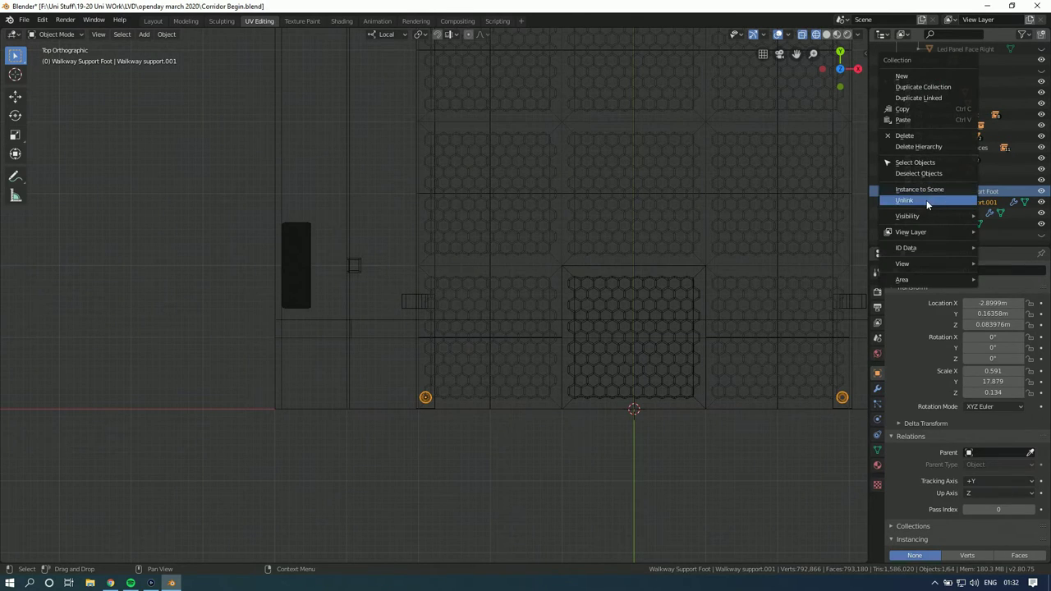
pyautogui.click(926, 200)
pyautogui.scroll(-3, 514, 373)
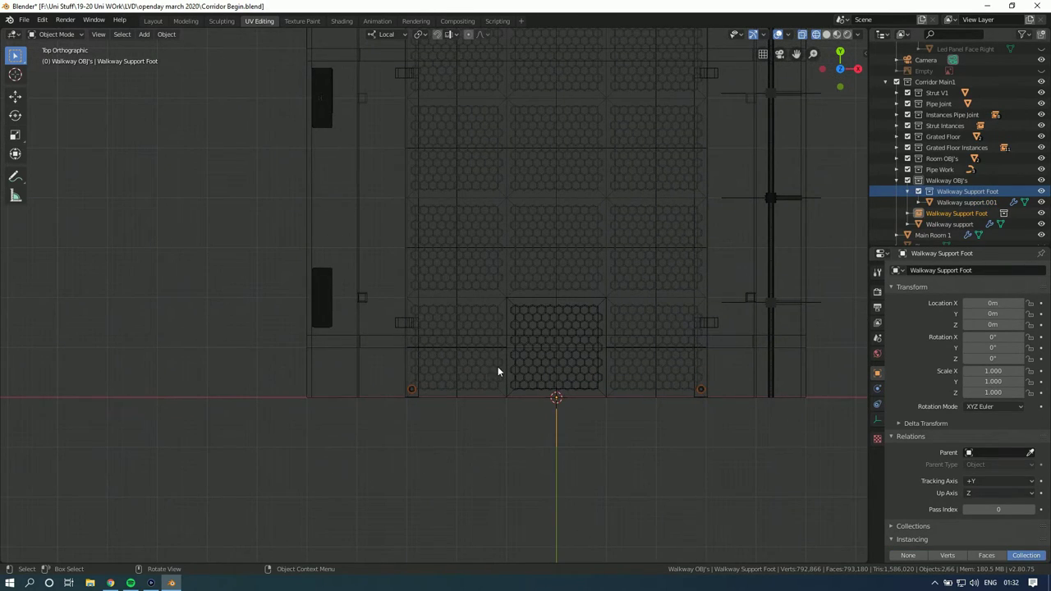
pyautogui.click(184, 34)
pyautogui.moveTo(246, 63)
pyautogui.click(297, 72)
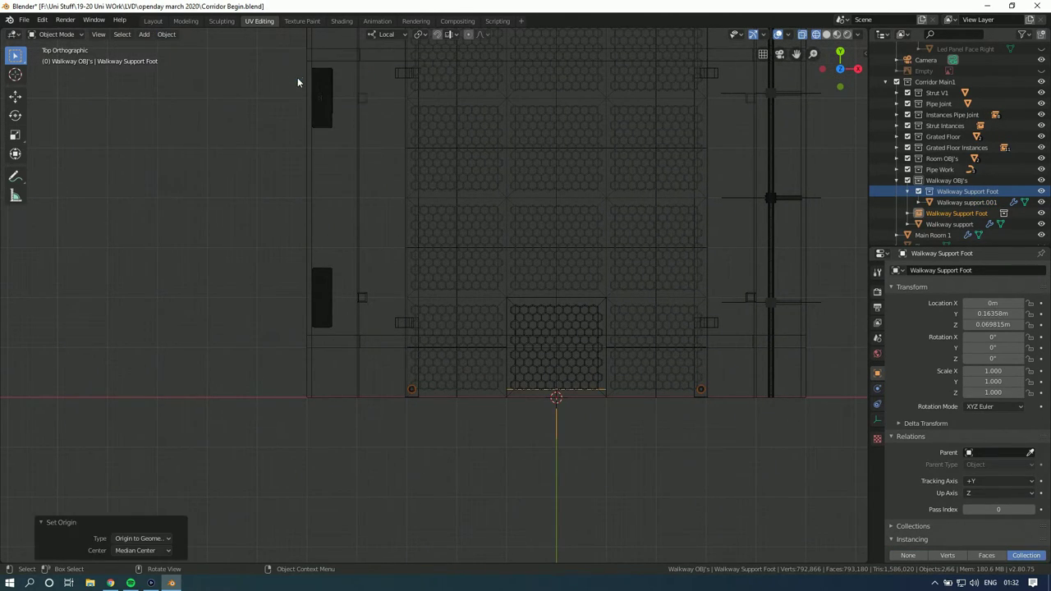
pyautogui.scroll(3, 448, 266)
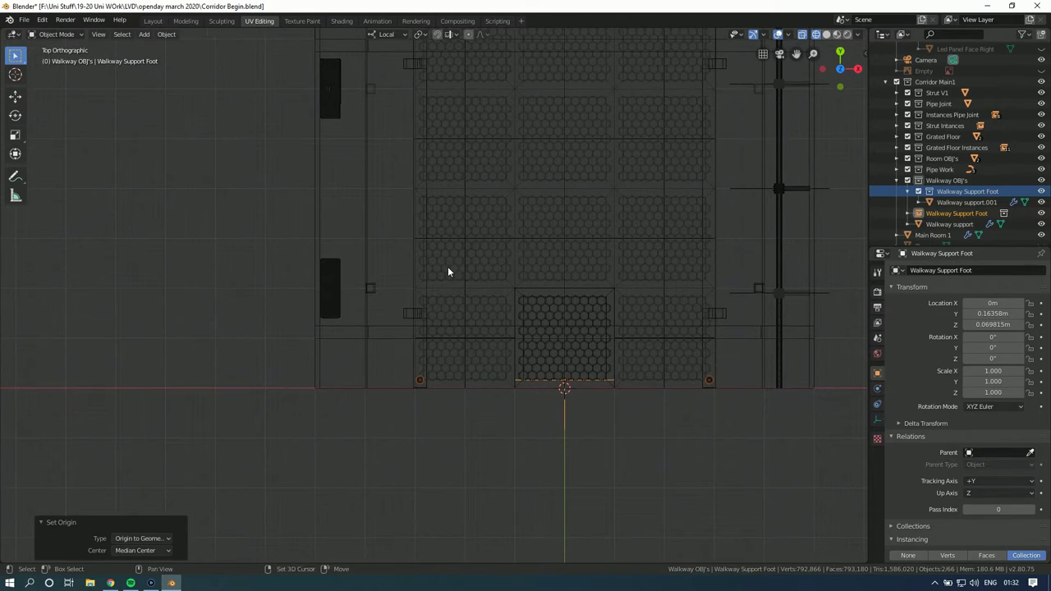
# Step: Cancel a trial move of the Walkway Support Foot instance, reselect only the instance, and set its origin to geometry again
pyautogui.press('g')
pyautogui.rightClick(587, 314)
pyautogui.click(169, 35)
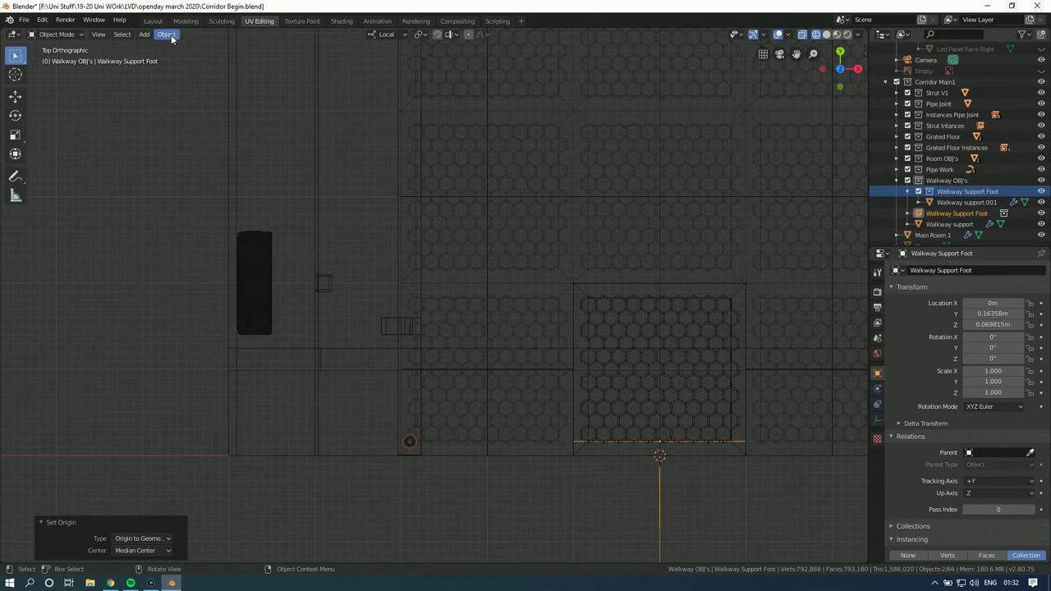
pyautogui.click(944, 212)
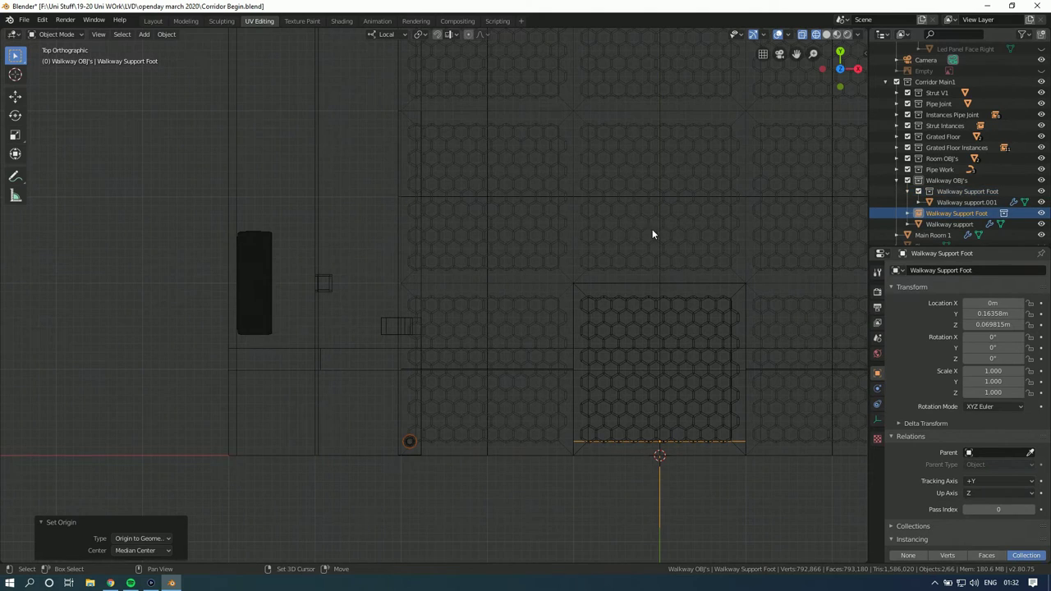
pyautogui.keyDown('shift'); pyautogui.moveTo(652, 228); pyautogui.dragTo(652, 209, button='middle'); pyautogui.keyUp('shift')
pyautogui.click(167, 34)
pyautogui.moveTo(192, 59)
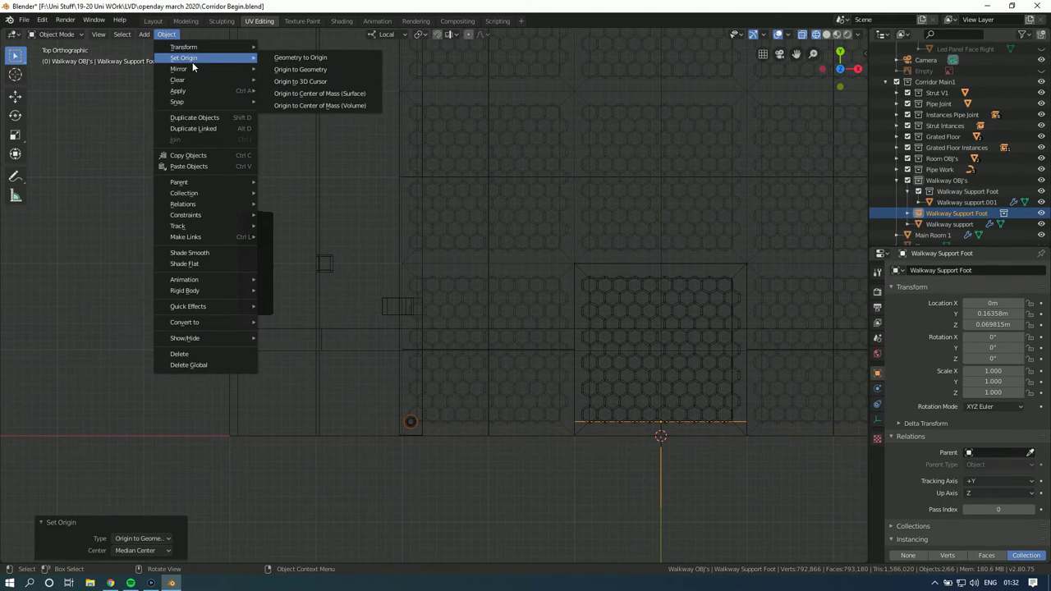
pyautogui.click(313, 73)
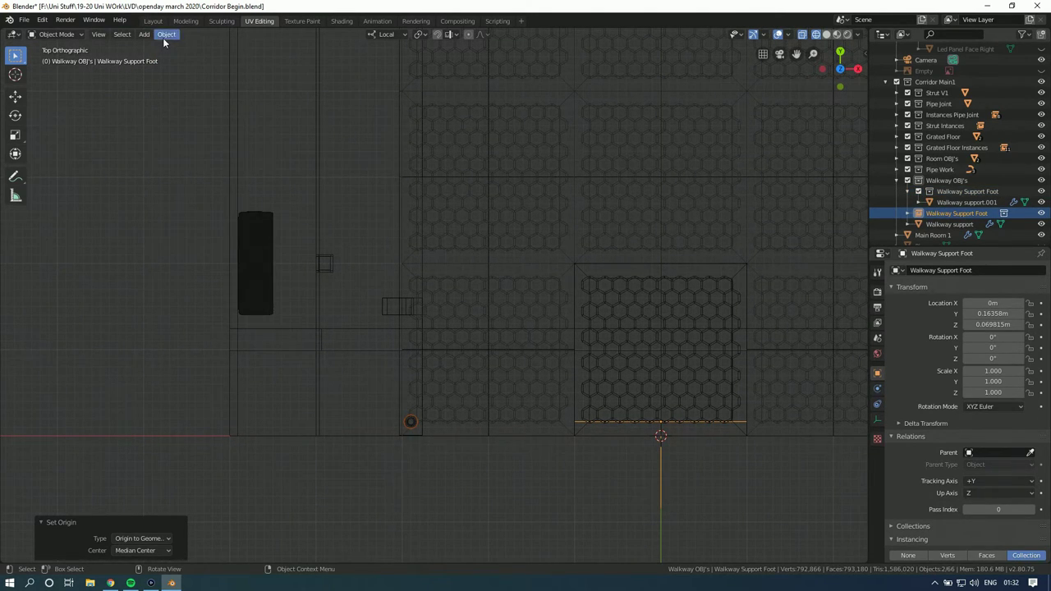
pyautogui.keyDown('ctrl'); pyautogui.scroll(-6, 459, 135); pyautogui.keyUp('ctrl')
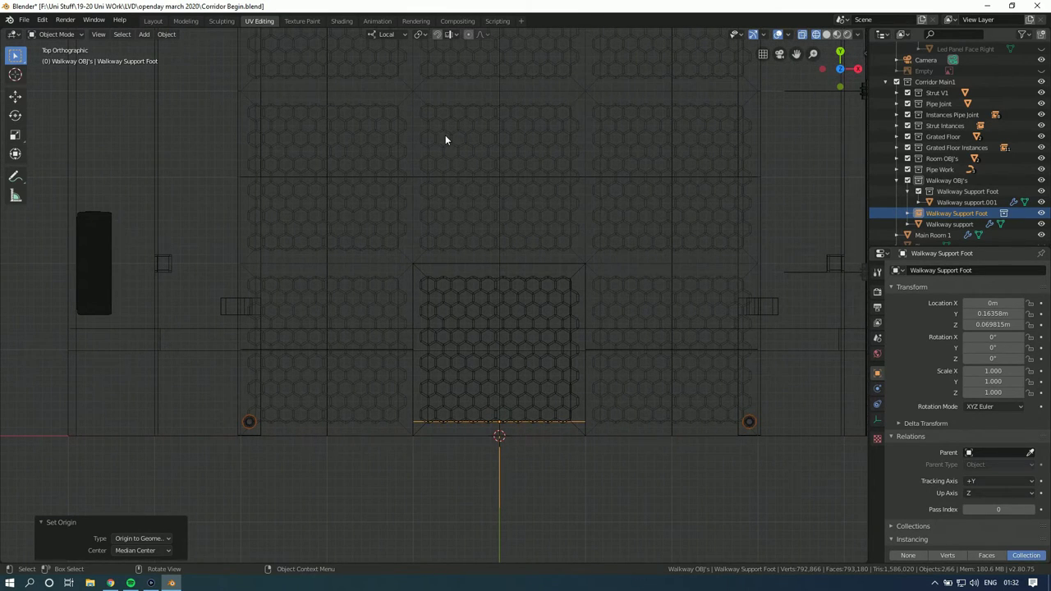
# Step: Move the Walkway Support Foot instance about 1.84 m along Y to the first joint between the floor panels
pyautogui.press('g')
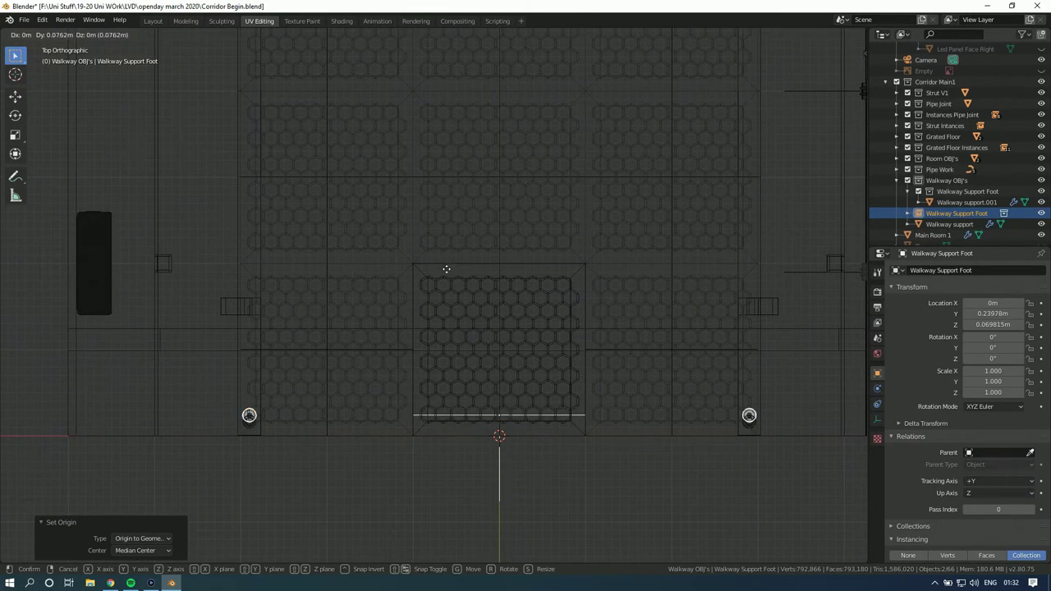
pyautogui.press('y')
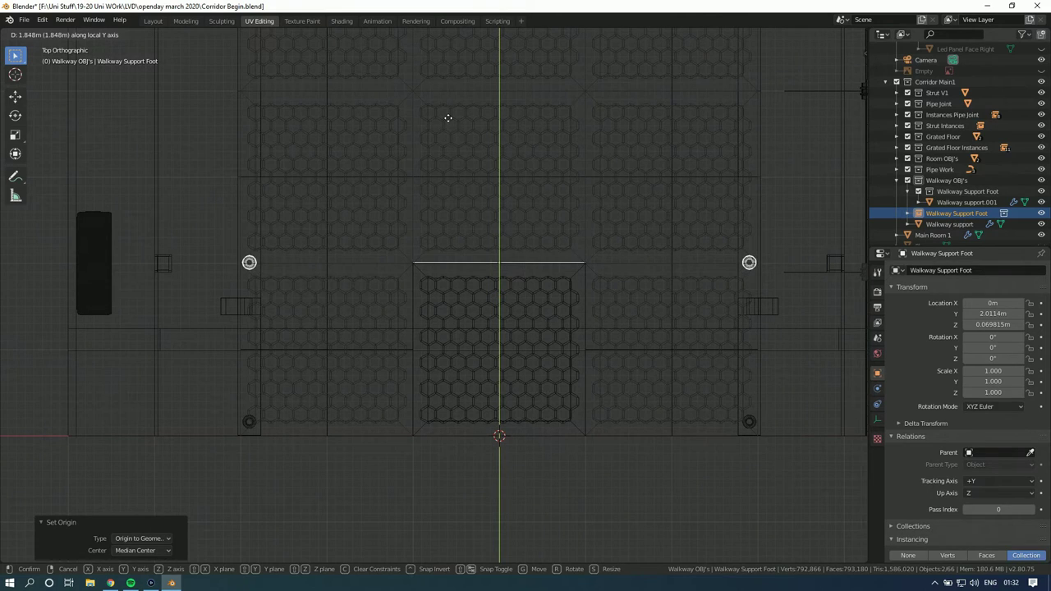
pyautogui.click(448, 118)
# Step: Duplicate the foot instance about 1.99 m further along Y to the second floor panel joint
pyautogui.keyDown('shift'); pyautogui.scroll(5, 447, 181); pyautogui.keyUp('shift')
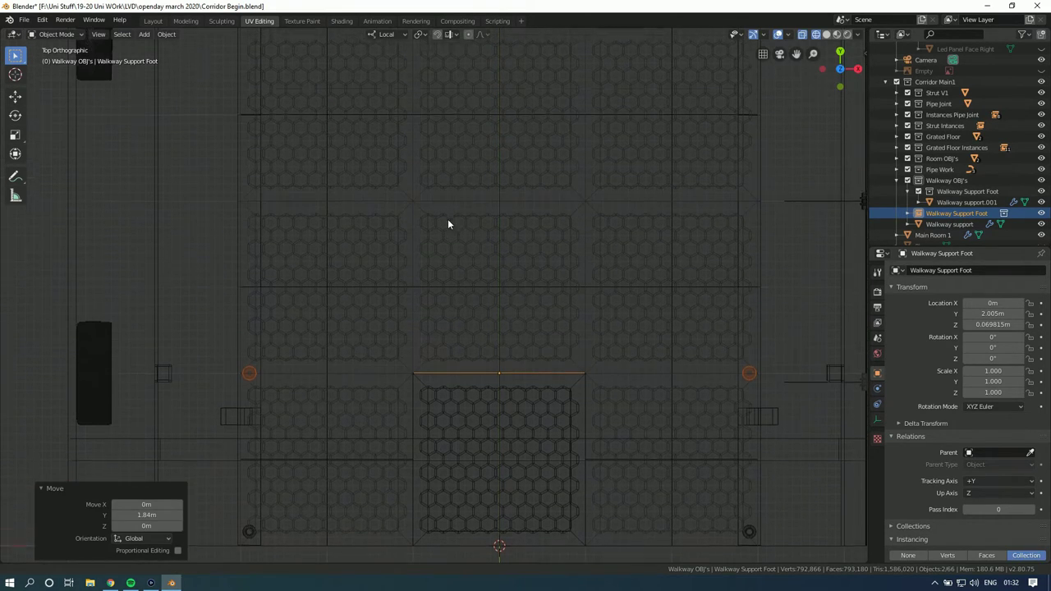
pyautogui.hotkey('shift', 'd')
pyautogui.press('y')
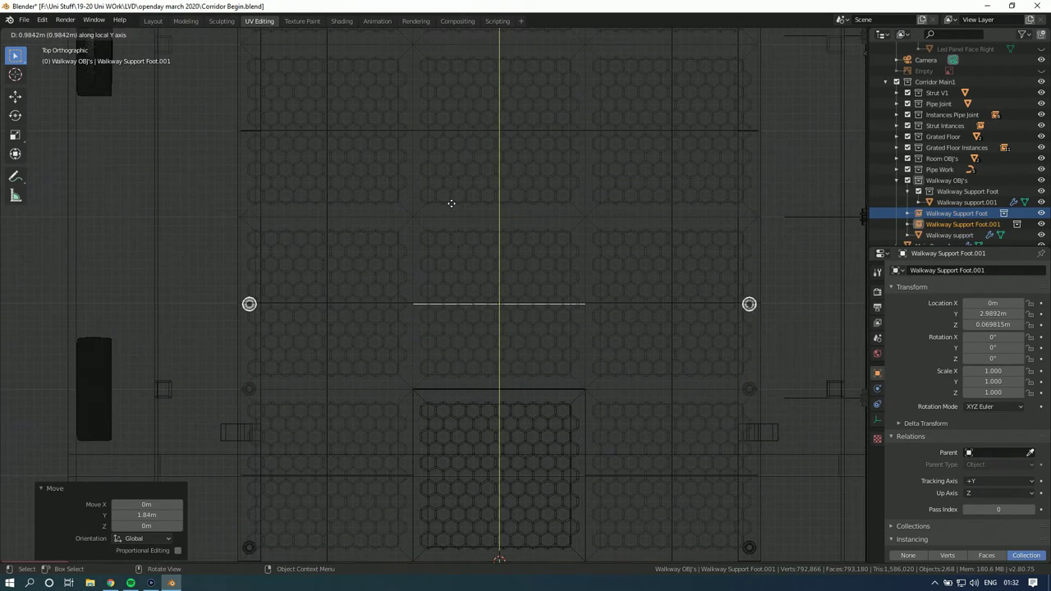
pyautogui.click(452, 116)
# Step: Duplicate the newest foot instance exactly 2 m along Y to the third floor panel joint
pyautogui.keyDown('shift'); pyautogui.moveTo(451, 116); pyautogui.dragTo(455, 332, button='middle'); pyautogui.keyUp('shift')
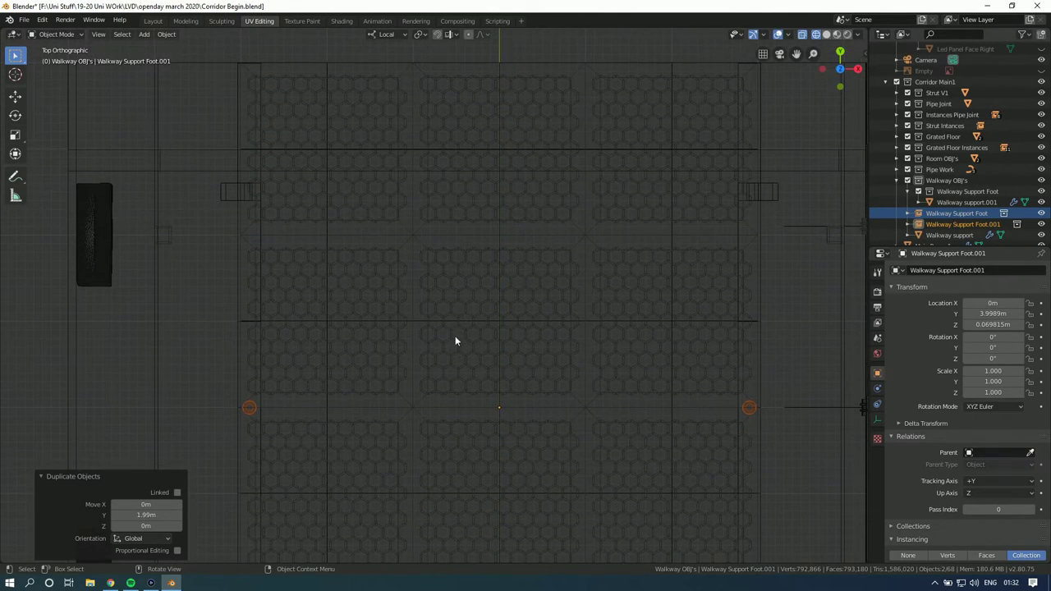
pyautogui.hotkey('shift', 'd')
pyautogui.press('y')
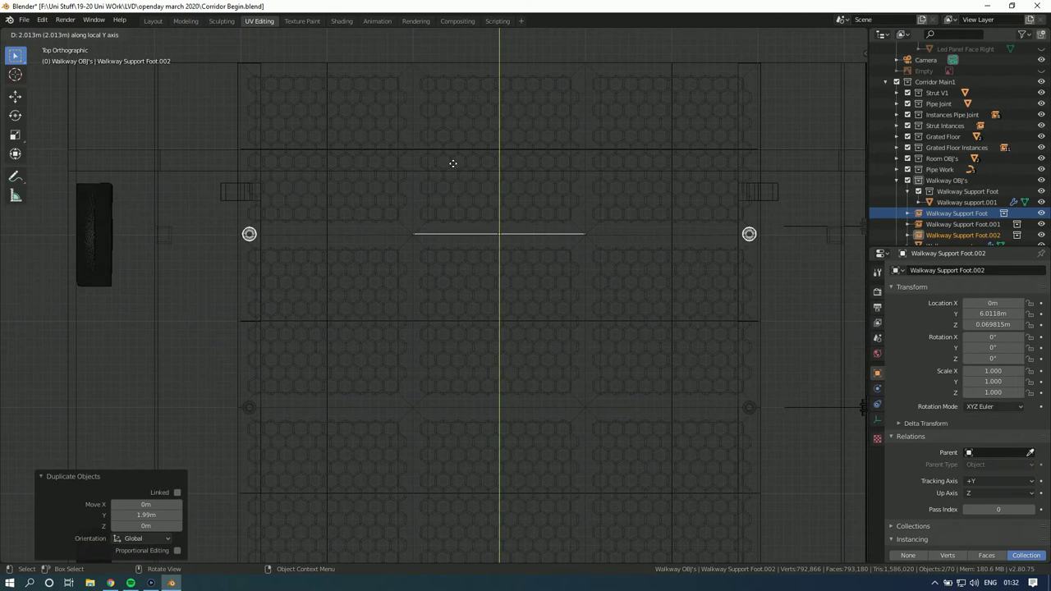
pyautogui.press('2')
pyautogui.press('Return')
# Step: Duplicate the foot instance once more along Y to the walkway's far end, at about Y 7.83 m, and deselect it
pyautogui.scroll(-1, 452, 189)
pyautogui.keyDown('shift'); pyautogui.moveTo(451, 190); pyautogui.dragTo(452, 230, button='middle'); pyautogui.keyUp('shift')
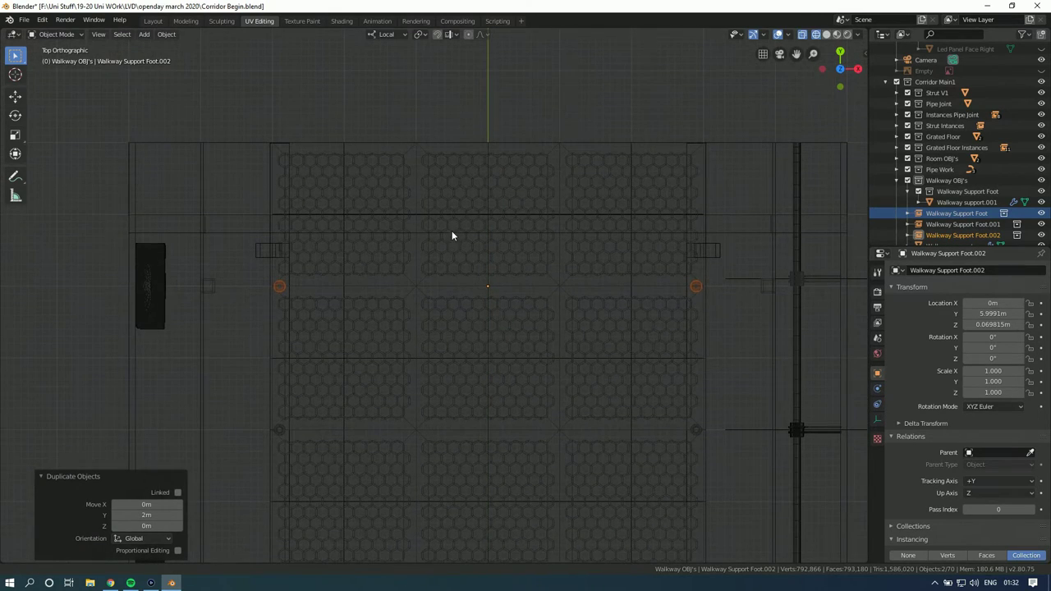
pyautogui.hotkey('shift', 'd')
pyautogui.press('y')
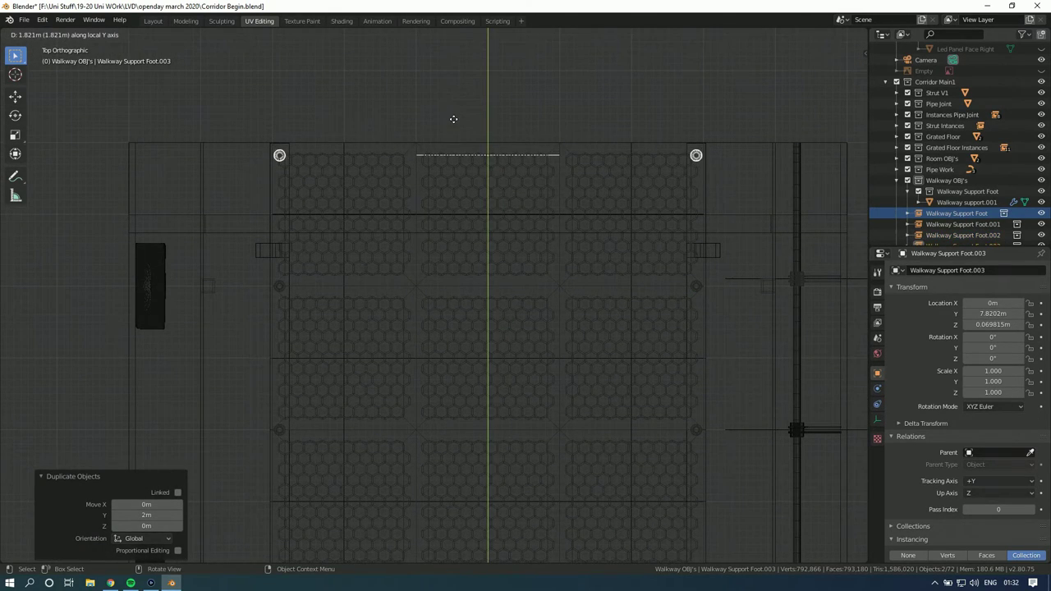
pyautogui.click(453, 118)
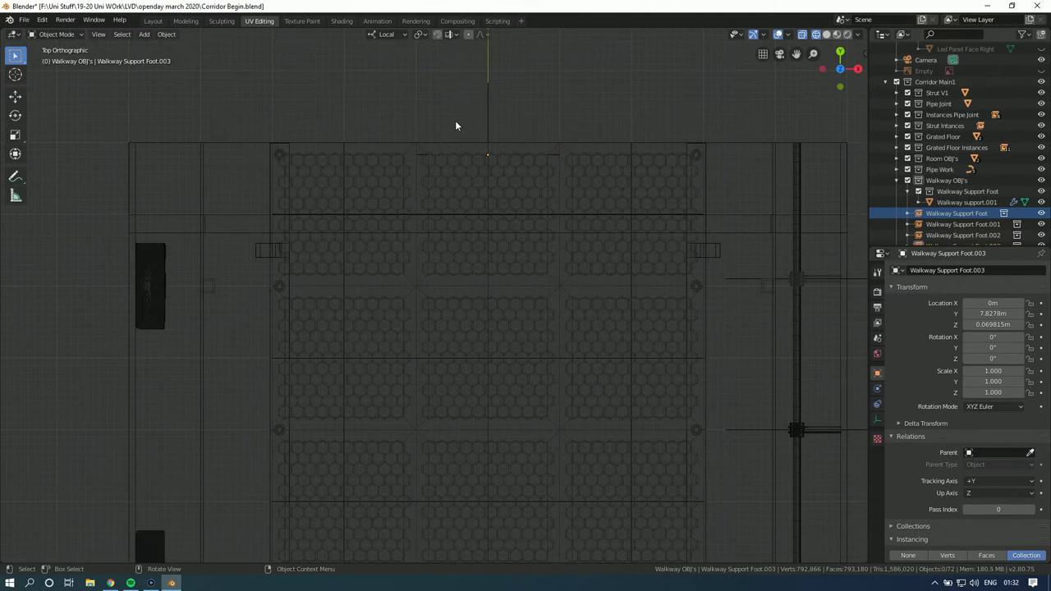
# Step: Examine the repeated support feet beneath the walkway in solid shading from the front, and return to wireframe
pyautogui.keyDown('shift'); pyautogui.scroll(-2, 455, 117); pyautogui.keyUp('shift')
pyautogui.scroll(-1, 449, 188)
pyautogui.keyDown('shift'); pyautogui.moveTo(448, 218); pyautogui.dragTo(460, 194, button='middle'); pyautogui.keyUp('shift')
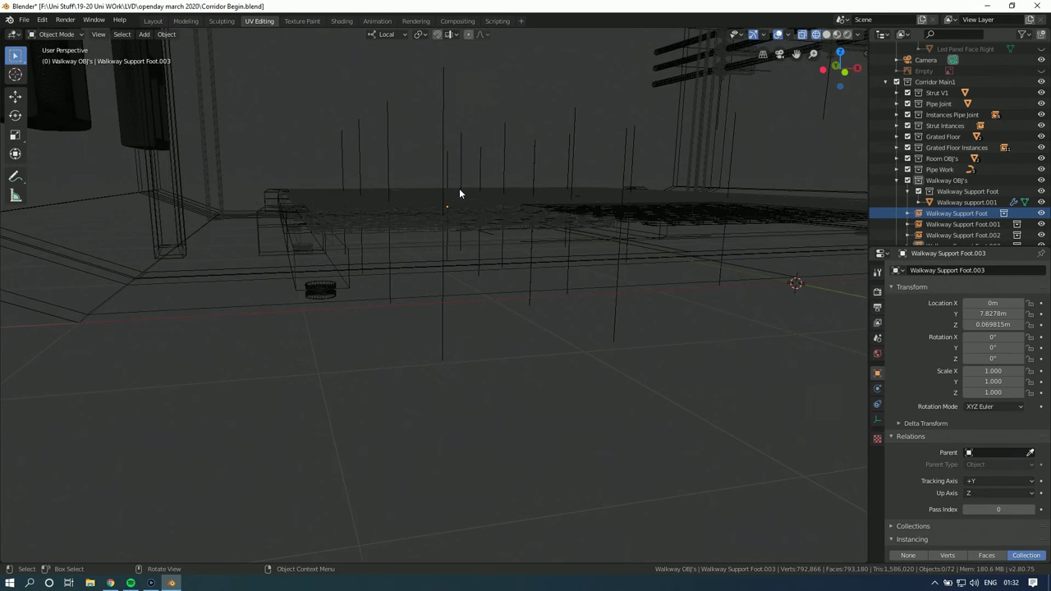
pyautogui.moveTo(495, 351); pyautogui.dragTo(439, 284, button='middle')
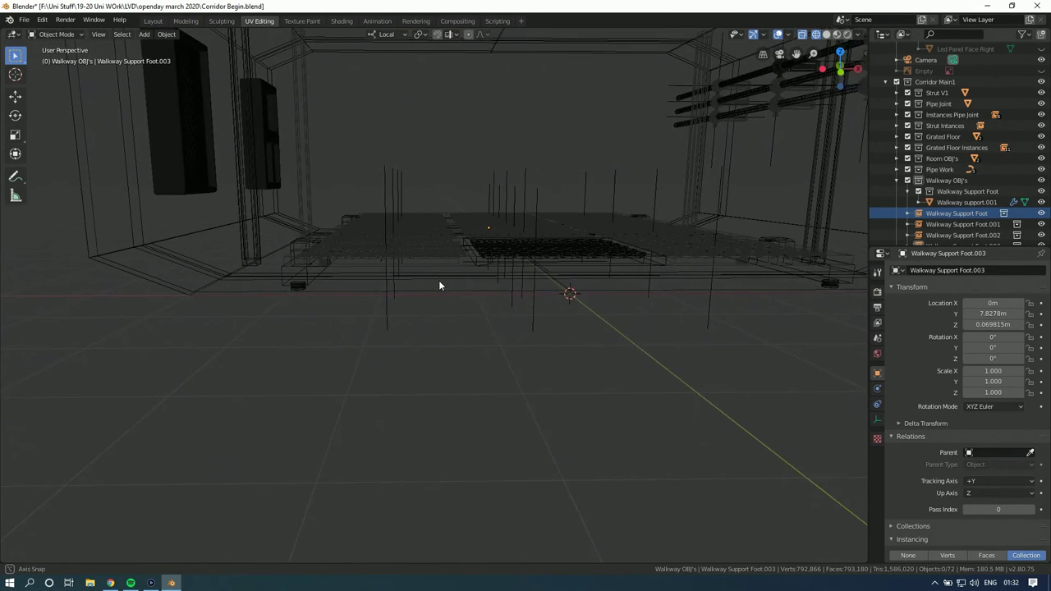
pyautogui.click(826, 33)
pyautogui.moveTo(459, 347)
pyautogui.mouseDown(button='middle')
pyautogui.moveTo(494, 279)
pyautogui.moveTo(520, 278)
pyautogui.moveTo(486, 294)
pyautogui.moveTo(548, 288)
pyautogui.moveTo(528, 285)
pyautogui.mouseUp(button='middle')
pyautogui.scroll(3, 526, 292)
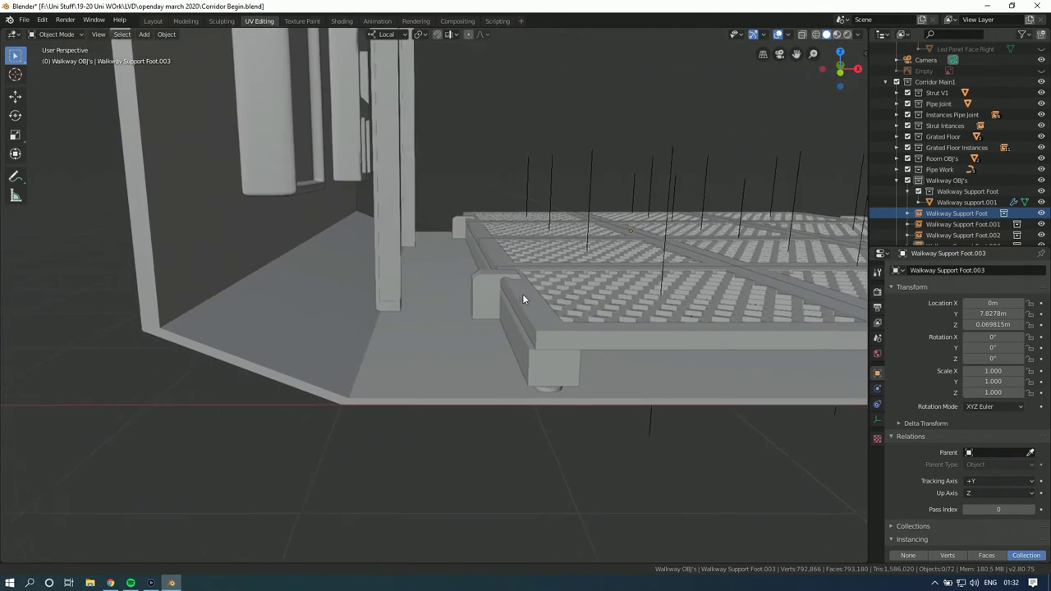
pyautogui.click(818, 33)
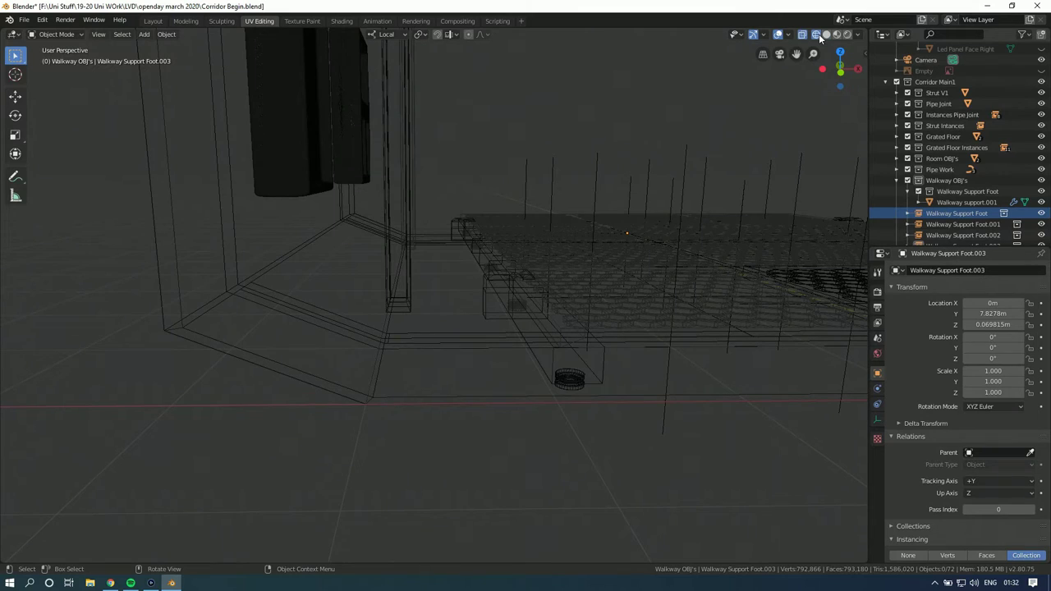
# Step: Add a Bezier curve at the world origin in front of the walkway
pyautogui.hotkey('shift', 'a')
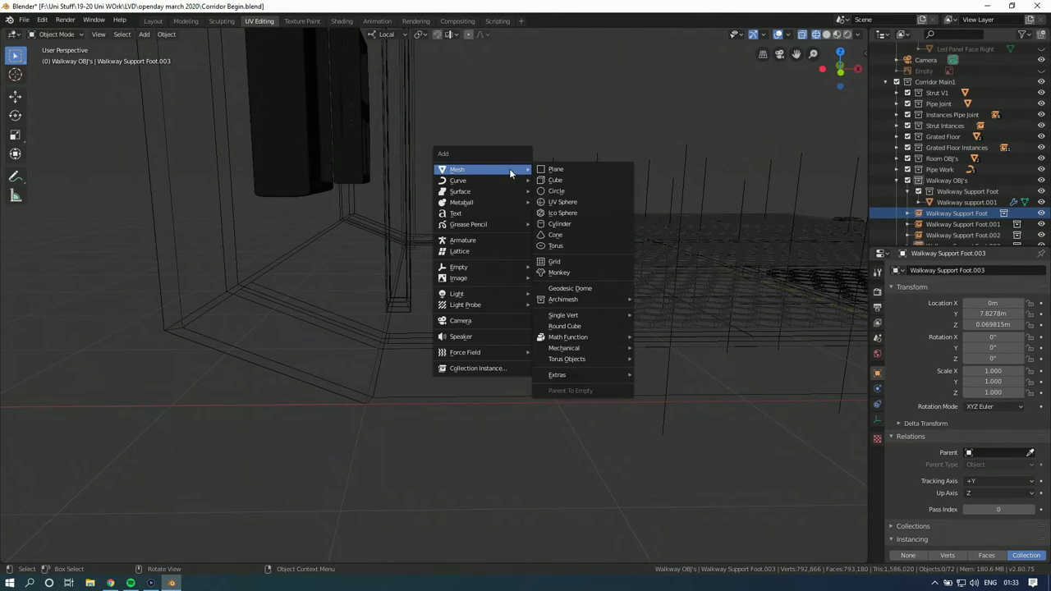
pyautogui.click(569, 182)
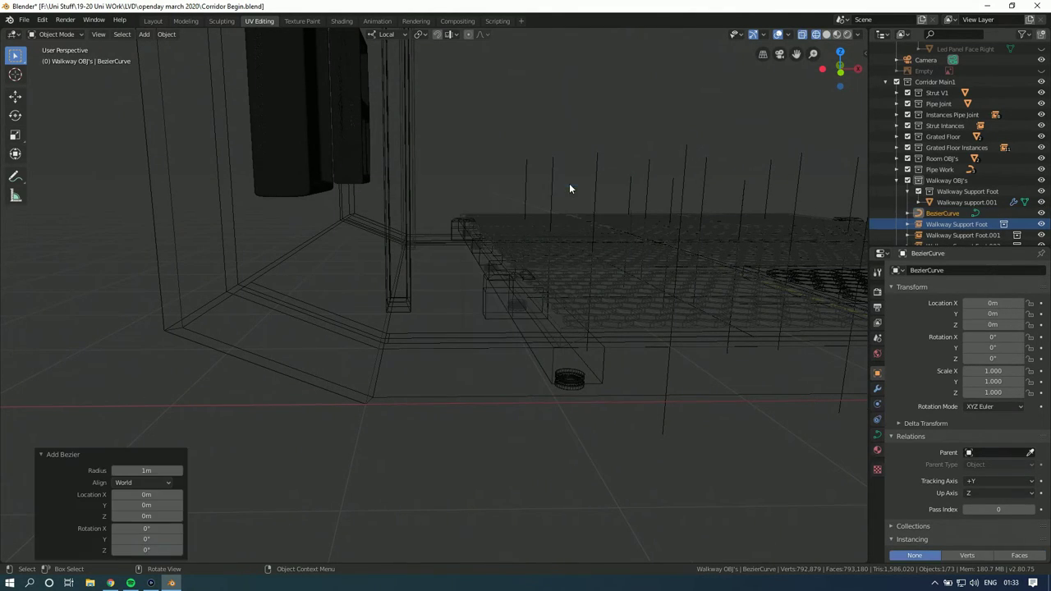
pyautogui.scroll(-4, 552, 222)
pyautogui.moveTo(563, 220); pyautogui.dragTo(557, 240, button='middle')
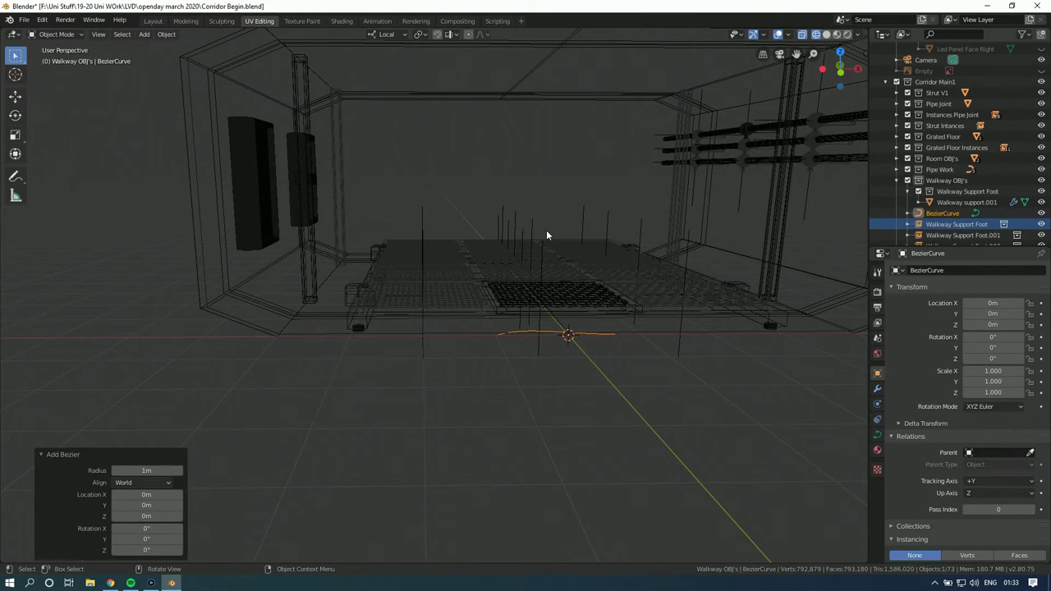
# Step: Move the curve in front view about -2.87 m in X and 0.30 m in Z, onto the walkway's side support
pyautogui.click(839, 70)
pyautogui.scroll(3, 526, 261)
pyautogui.press('g')
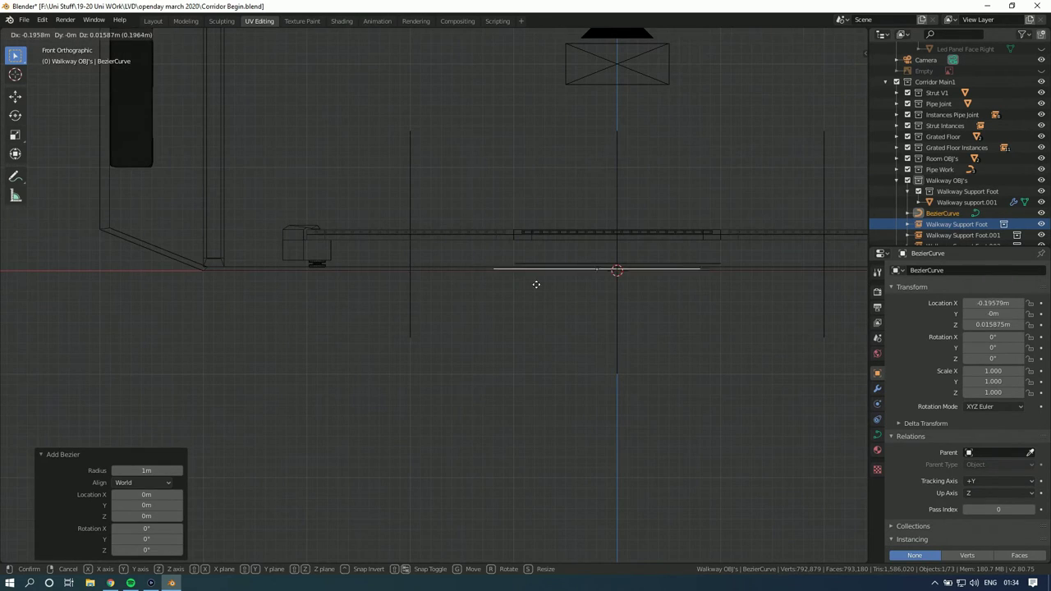
pyautogui.click(291, 254)
# Step: Move the curve about 2 m along Y so it spans from the wall strut to the second support foot
pyautogui.moveTo(290, 255); pyautogui.dragTo(466, 288, button='middle')
pyautogui.scroll(5, 385, 299)
pyautogui.click(838, 54)
pyautogui.keyDown('shift'); pyautogui.scroll(-5, 550, 284); pyautogui.keyUp('shift')
pyautogui.keyDown('shift'); pyautogui.scroll(-2, 544, 271); pyautogui.keyUp('shift')
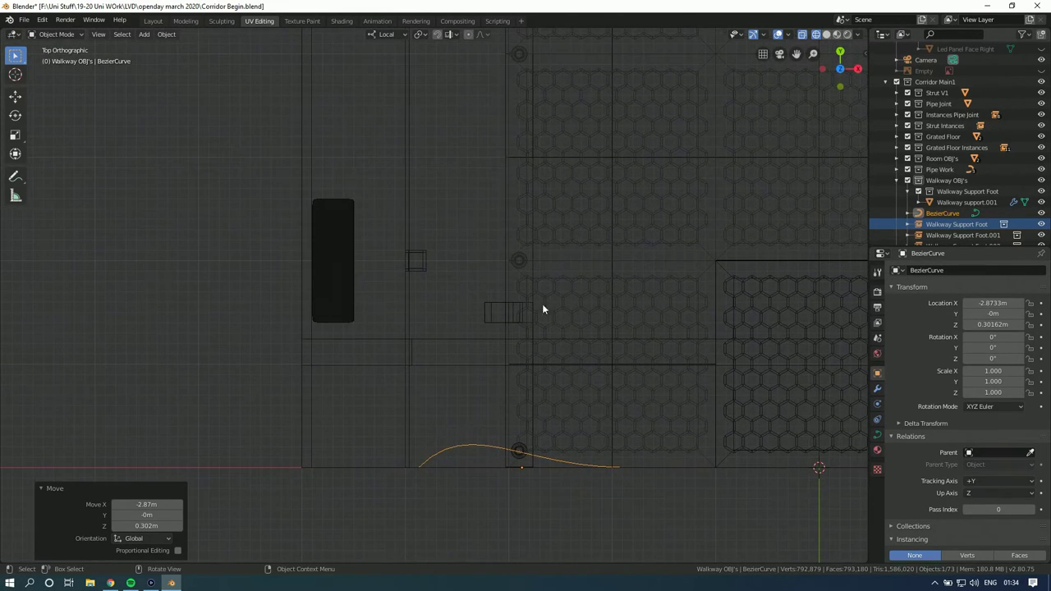
pyautogui.press('g')
pyautogui.press('y')
pyautogui.press('y')
pyautogui.click(526, 106)
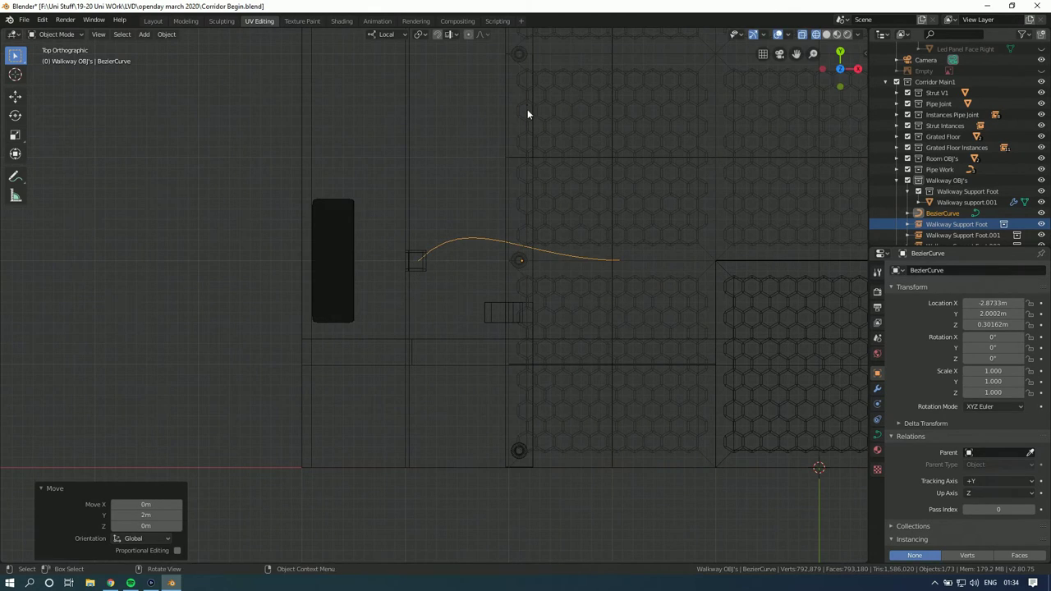
# Step: Edit the curve and rotate its control point at the wall strut about -44.8° so its handles run along Y
pyautogui.scroll(2, 525, 140)
pyautogui.press('Tab')
pyautogui.press('b')
pyautogui.moveTo(414, 303); pyautogui.dragTo(390, 319)
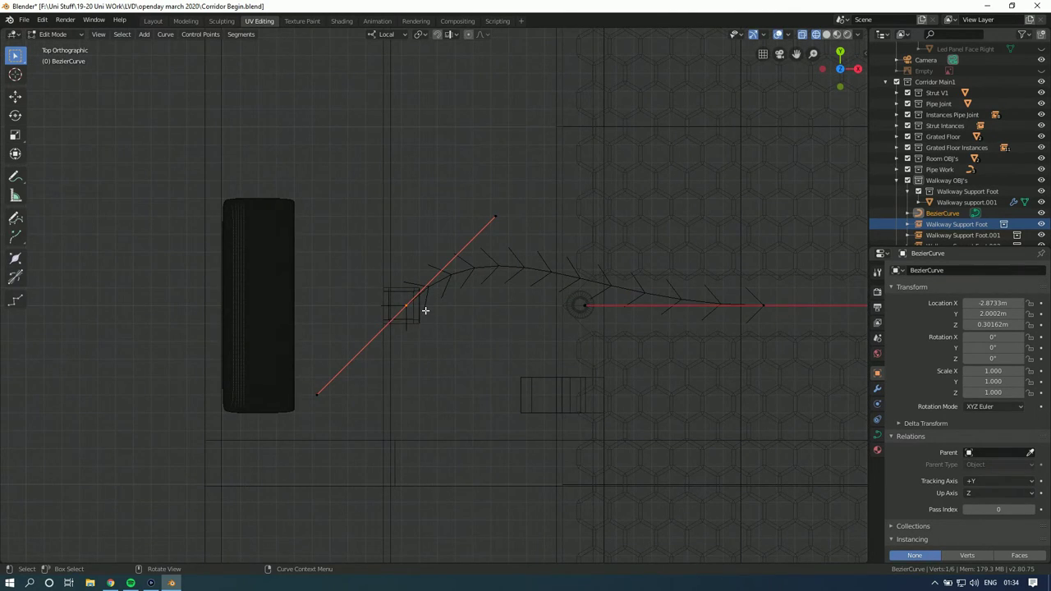
pyautogui.scroll(5, 424, 310)
pyautogui.press('r')
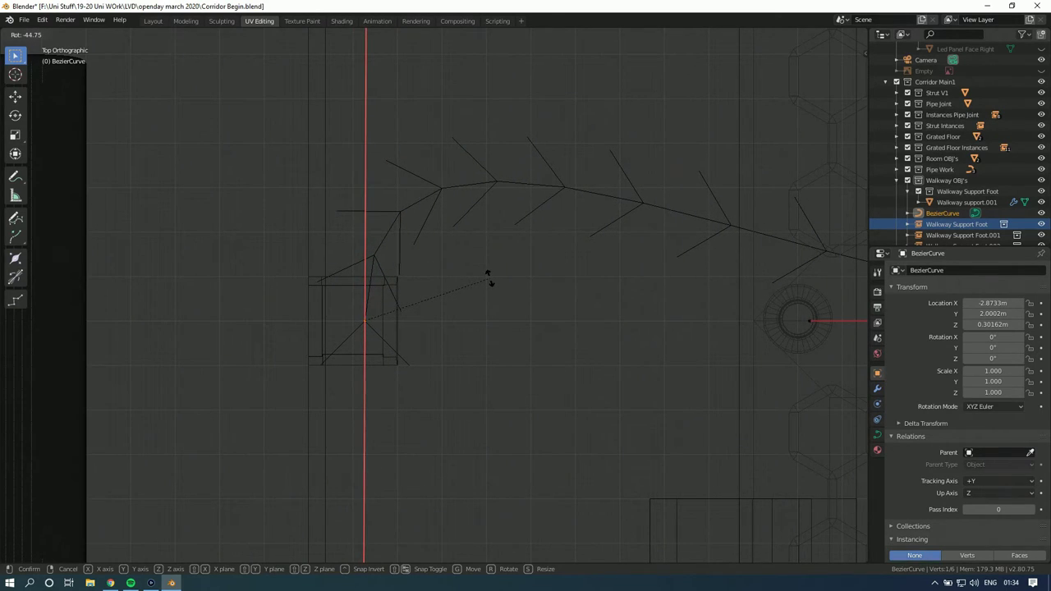
pyautogui.click(488, 279)
# Step: Scale the strut-side control point's handles to about 0.335 and move the point about 0.065 m along Y
pyautogui.press('s')
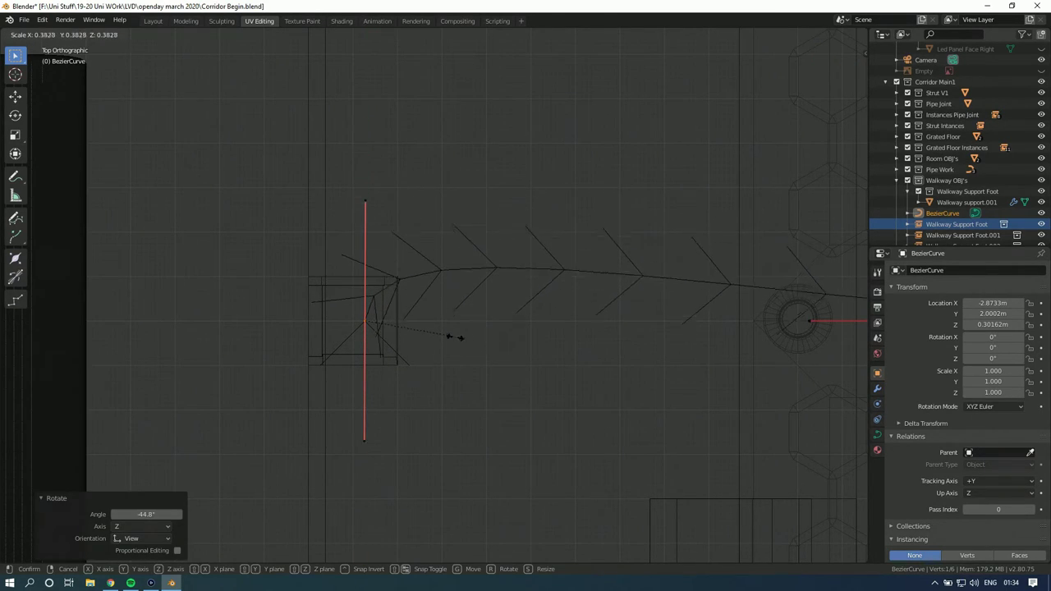
pyautogui.click(445, 337)
pyautogui.press('g')
pyautogui.press('y')
pyautogui.press('y')
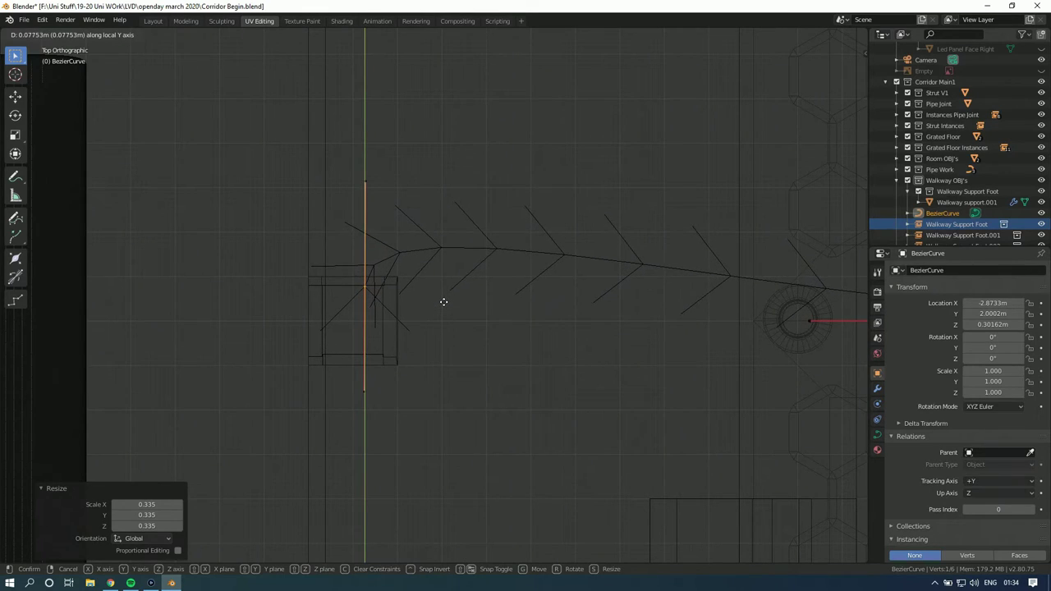
pyautogui.click(444, 306)
# Step: Move the curve's other end point to the walkway edge, in line with the support feet and a little beyond the nearest foot
pyautogui.scroll(-2, 439, 308)
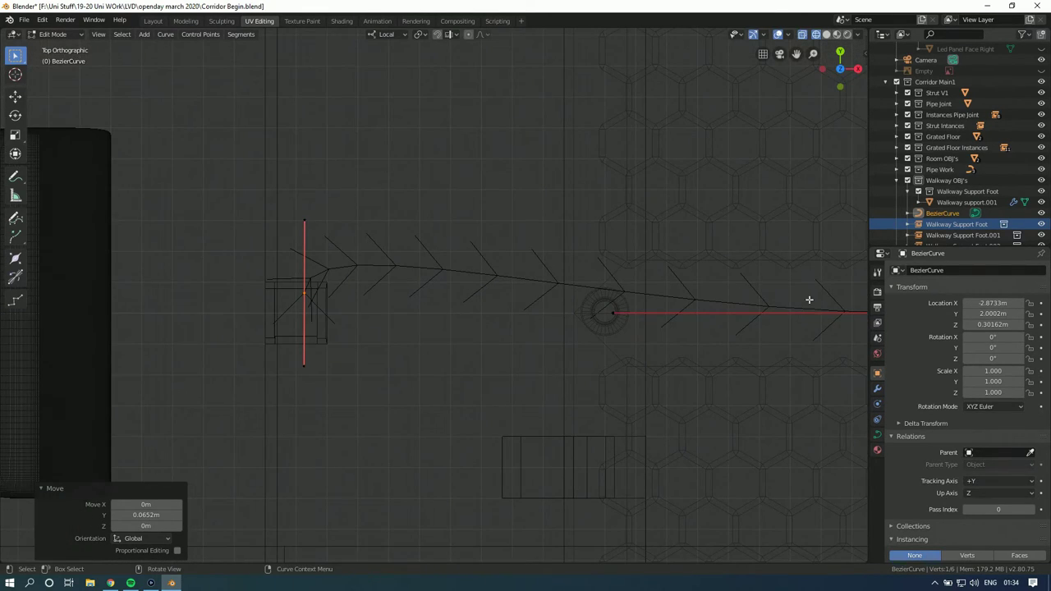
pyautogui.keyDown('ctrl'); pyautogui.scroll(-3, 797, 300); pyautogui.keyUp('ctrl')
pyautogui.click(769, 331)
pyautogui.press('g')
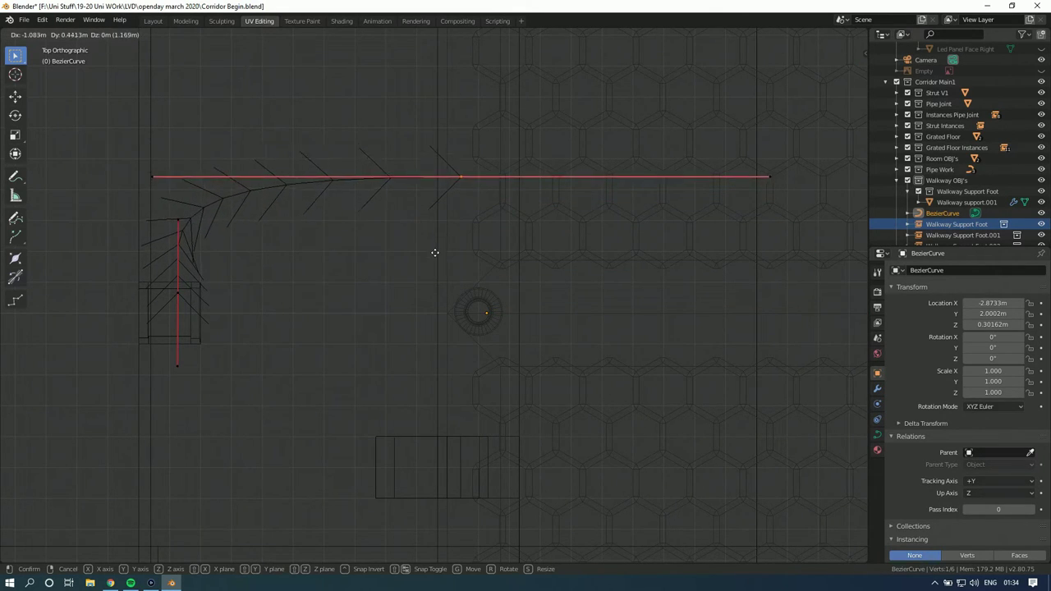
pyautogui.click(452, 238)
# Step: Subdivide the curve between its two end points with one cut
pyautogui.moveTo(451, 238); pyautogui.dragTo(494, 270, button='middle')
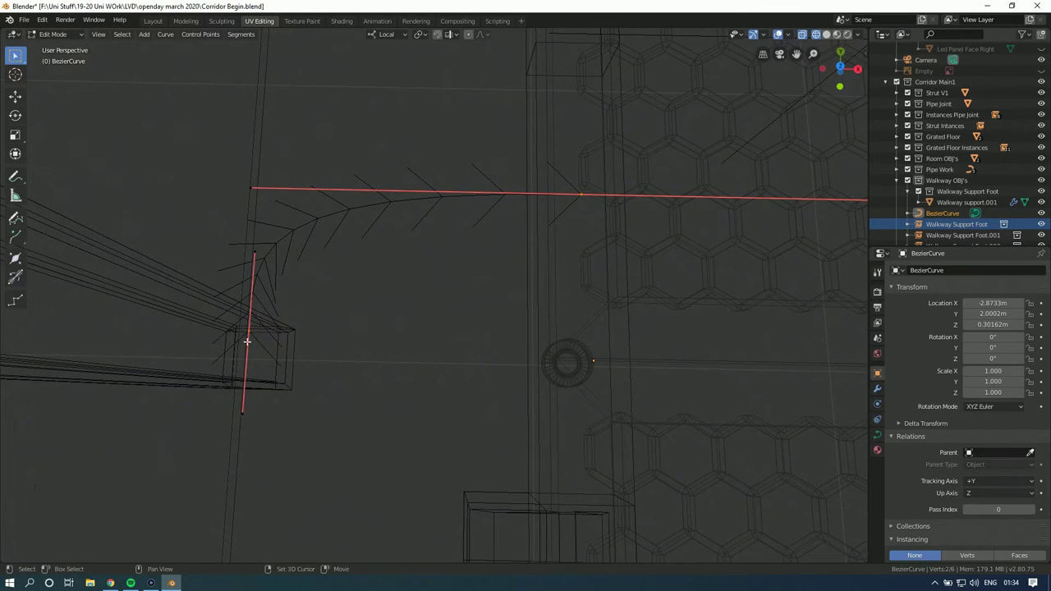
pyautogui.rightClick(328, 315)
pyautogui.click(352, 284)
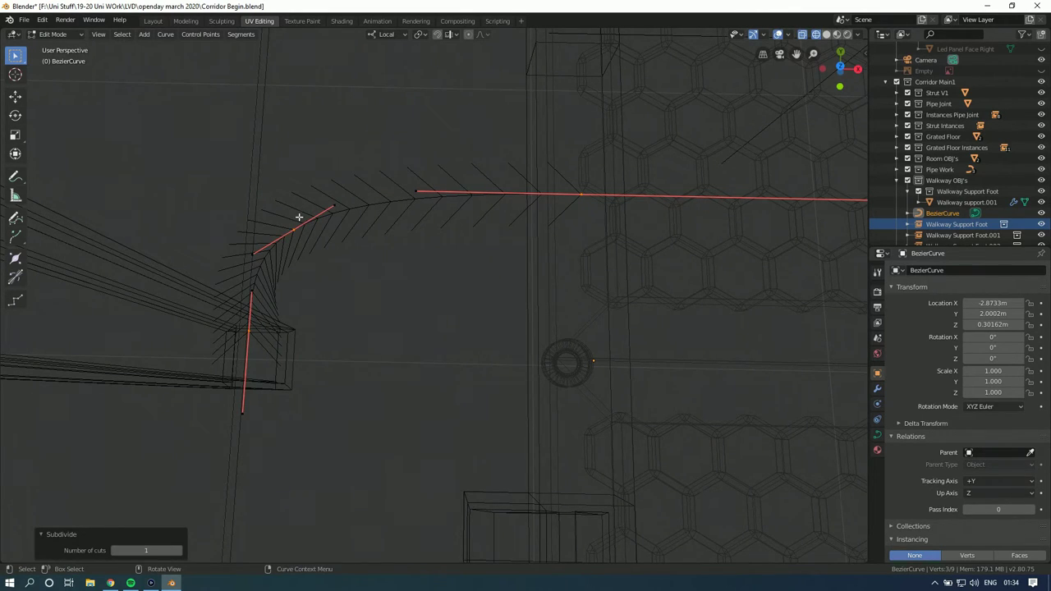
# Step: Round the bend from the top by scaling the middle control point to about 1.415, moving it outward, and rotating it about 1.42°
pyautogui.click(839, 66)
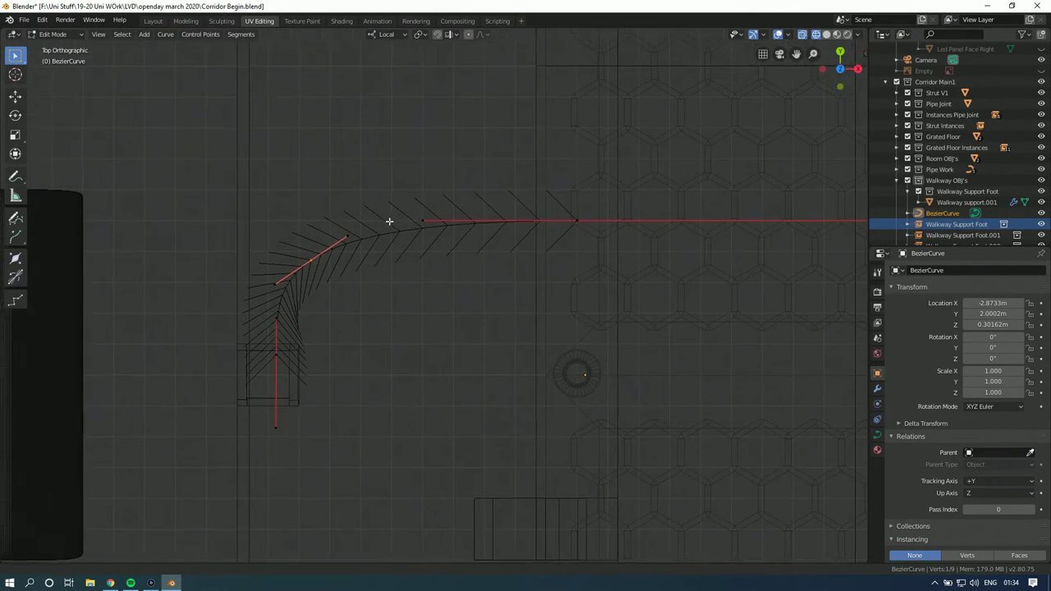
pyautogui.press('s')
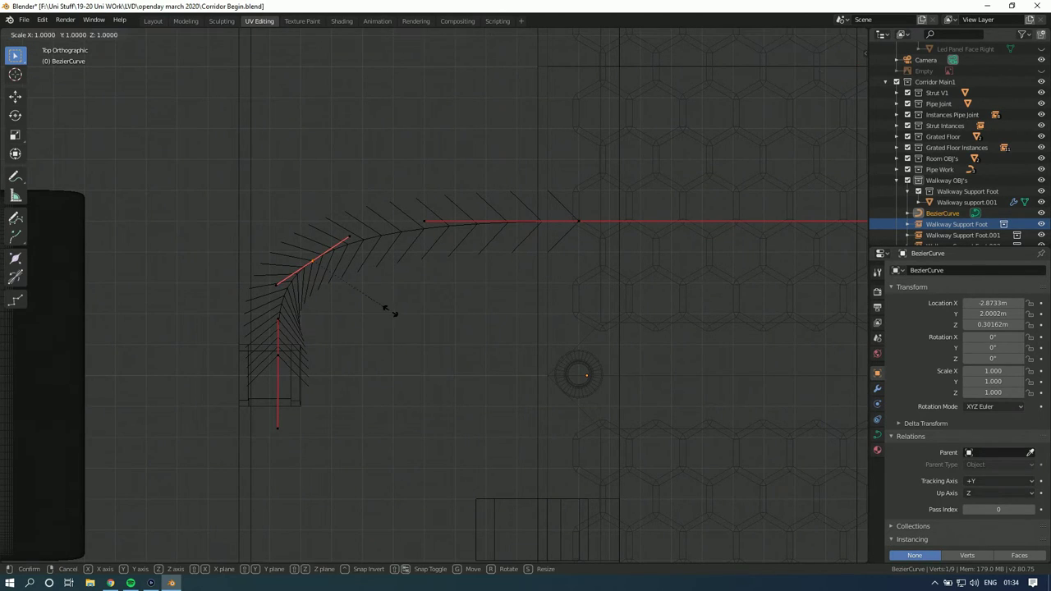
pyautogui.click(431, 307)
pyautogui.press('g')
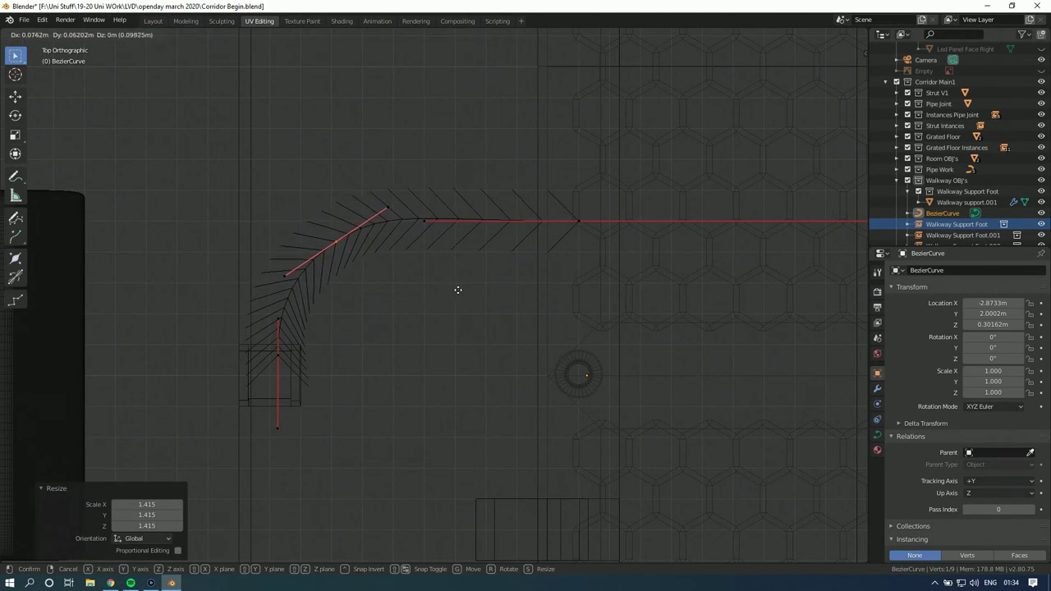
pyautogui.click(460, 291)
pyautogui.press('r')
pyautogui.click(483, 307)
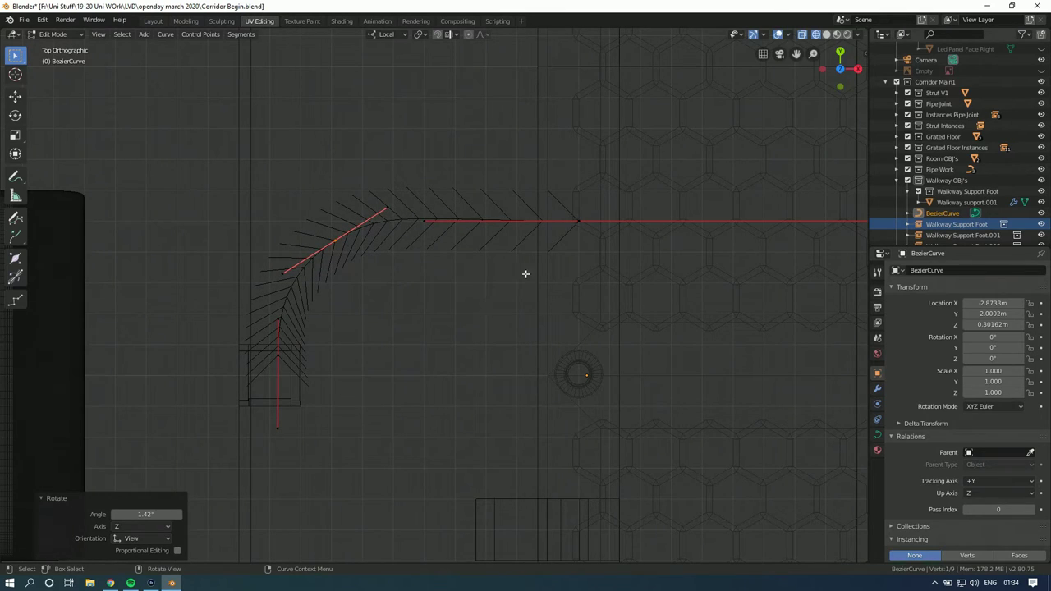
# Step: Move the curve's walkway-side end point about 0.021 m along Y and lower it about 0.099 m along Z
pyautogui.press('g')
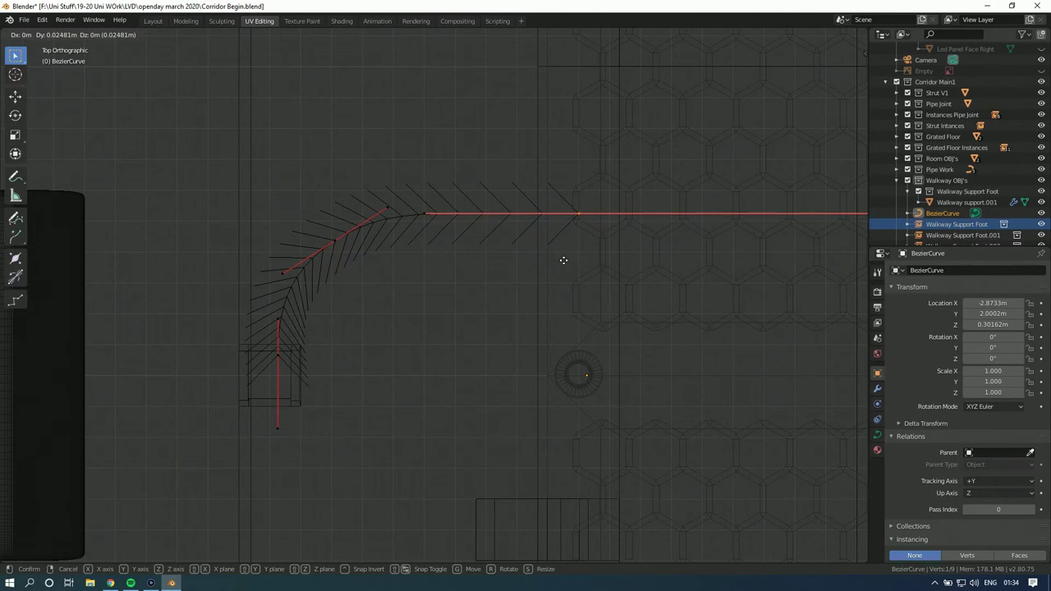
pyautogui.click(564, 262)
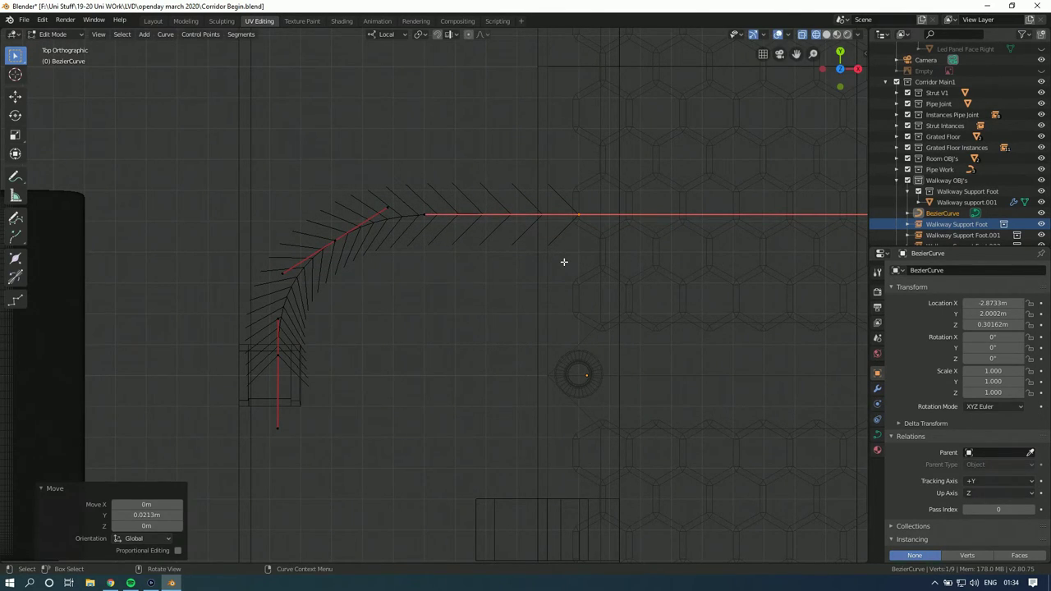
pyautogui.click(839, 85)
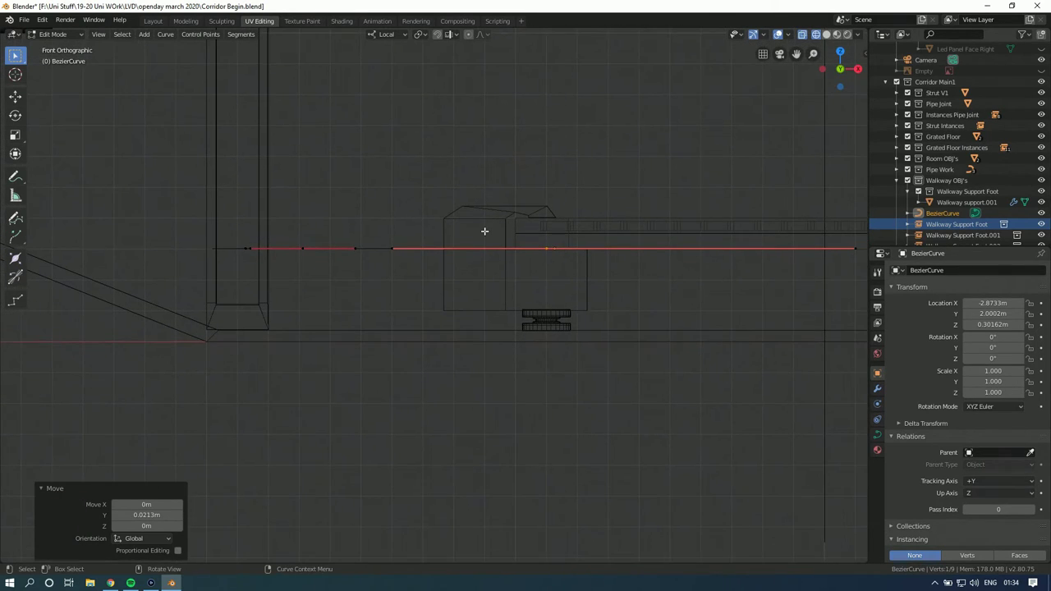
pyautogui.press('g')
pyautogui.press('z')
pyautogui.press('z')
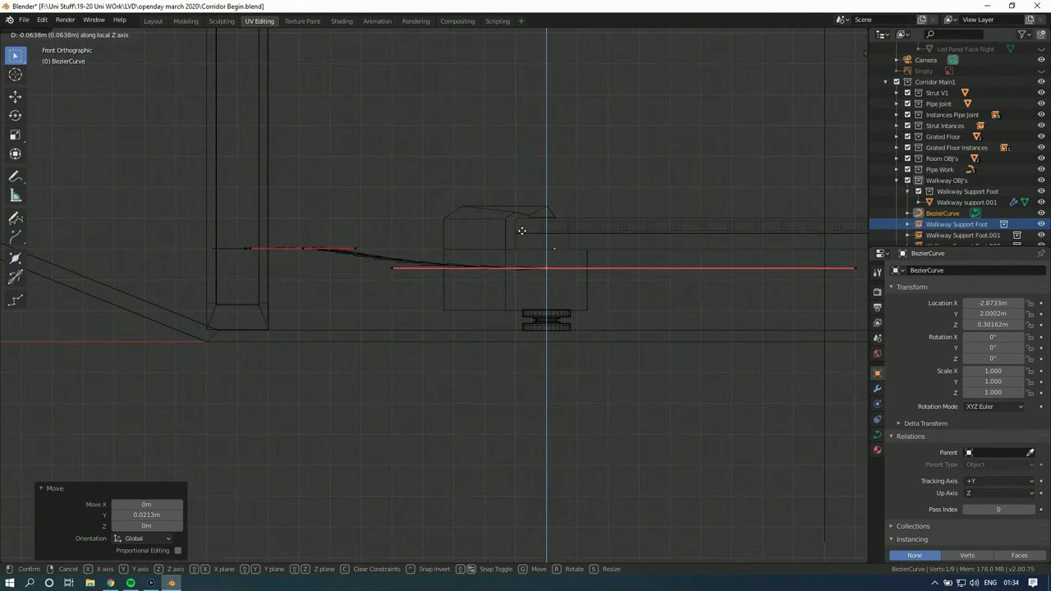
pyautogui.press('Escape')
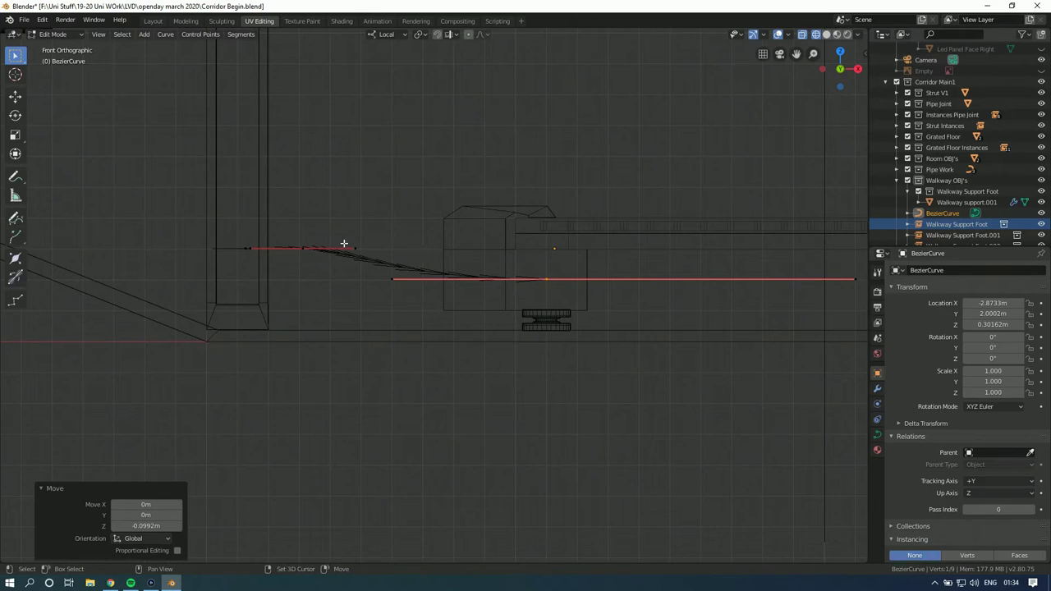
# Step: Subdivide the curve segment between the bend's control point and the walkway-side end point with one cut
pyautogui.click(302, 249)
pyautogui.moveTo(372, 230); pyautogui.dragTo(375, 244, button='middle')
pyautogui.rightClick(375, 244)
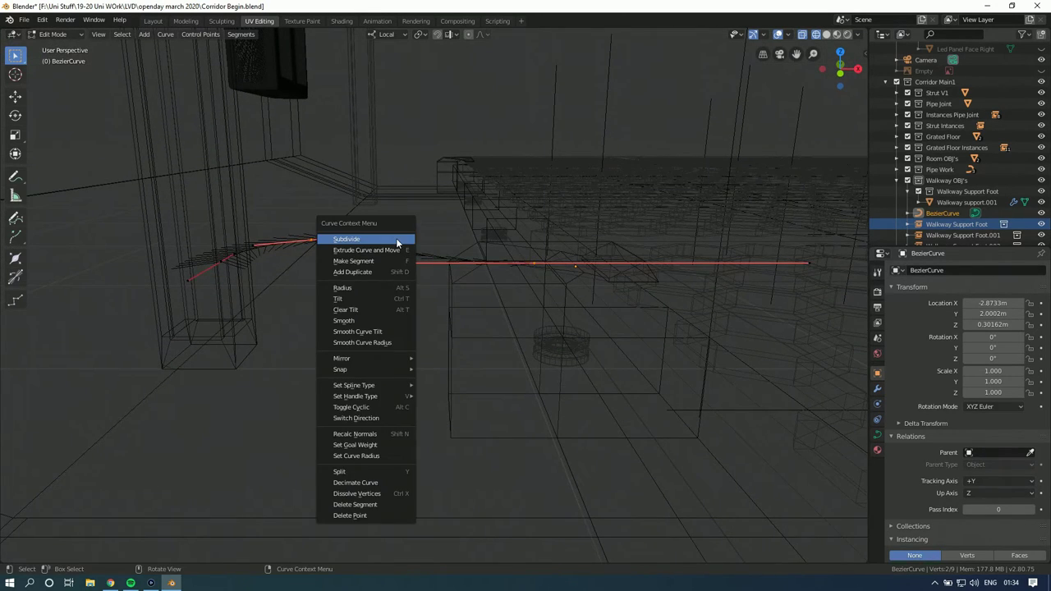
pyautogui.click(403, 238)
pyautogui.click(838, 75)
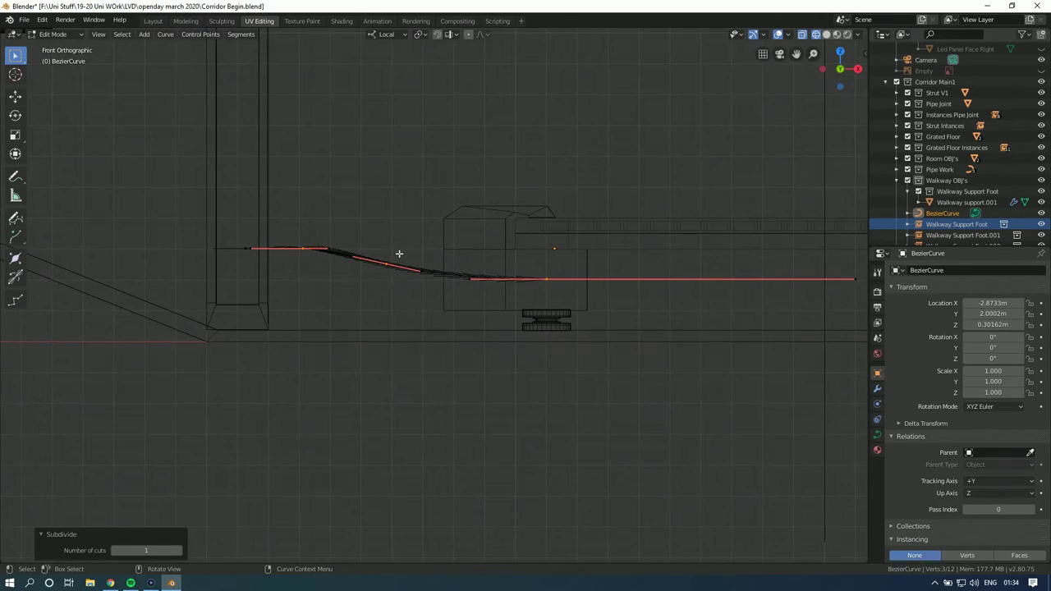
# Step: Lower the new control point to the end point's height, move it about 0.069 m along X, and rotate it about 12° to lie level
pyautogui.click(379, 273)
pyautogui.scroll(3, 452, 279)
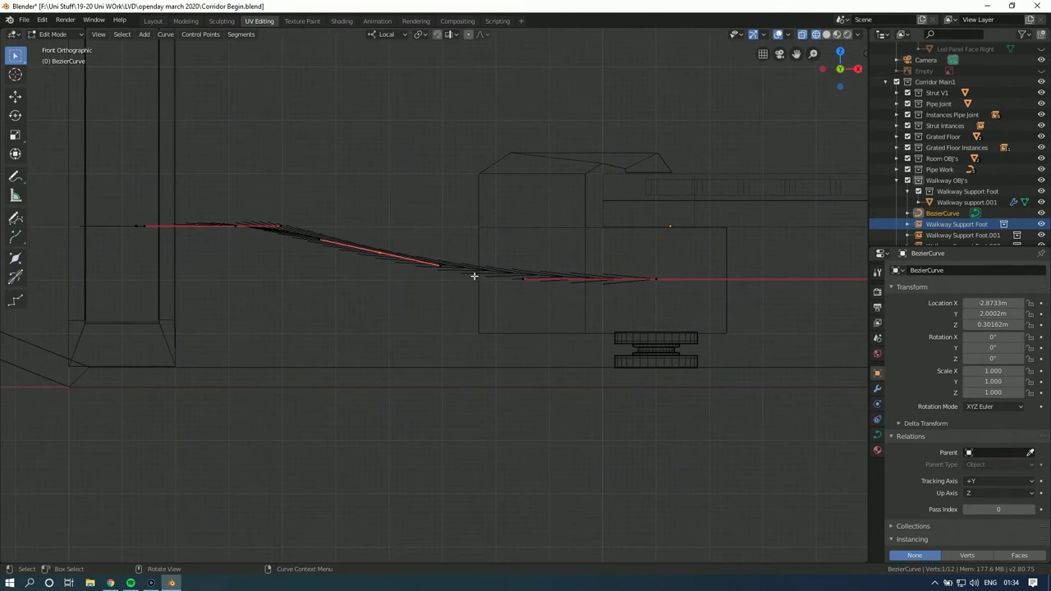
pyautogui.press('g')
pyautogui.press('z')
pyautogui.click(469, 303)
pyautogui.press('g')
pyautogui.press('x')
pyautogui.click(507, 303)
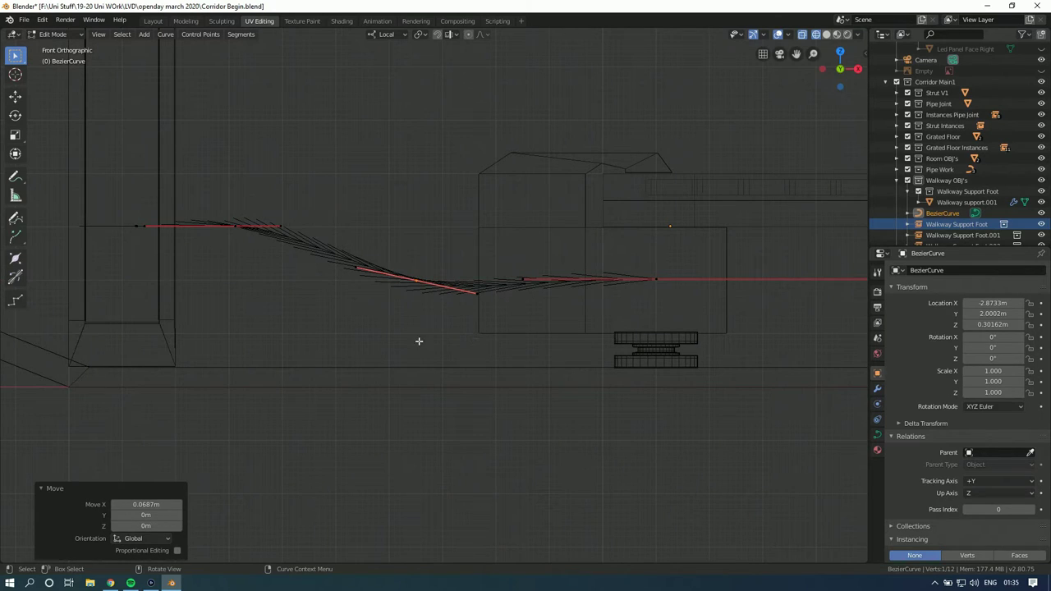
pyautogui.press('r')
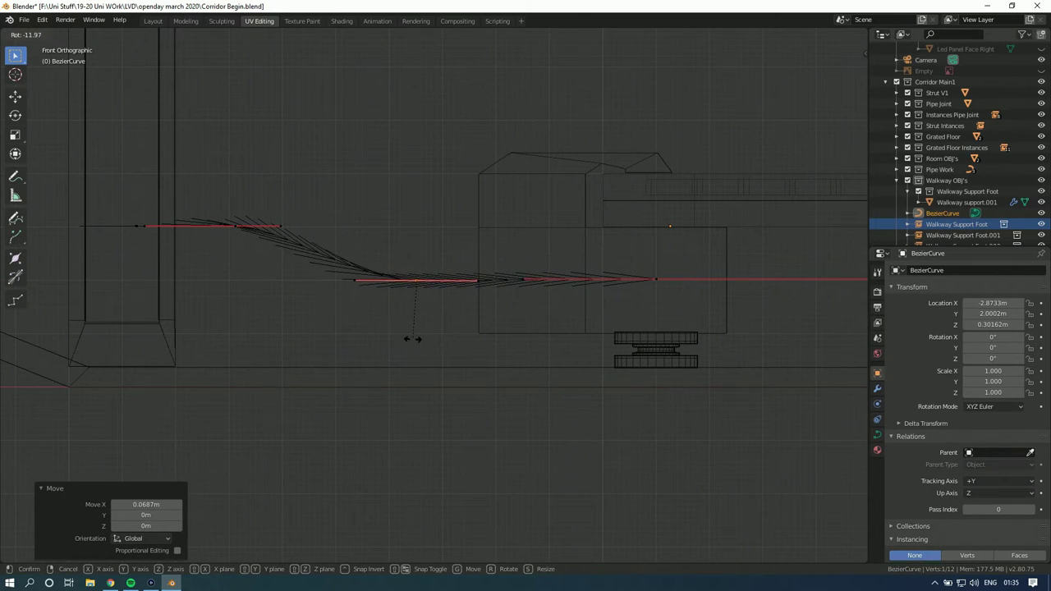
pyautogui.click(412, 338)
# Step: Lower the bend's control point beside the strut to just above the floor in the front view
pyautogui.moveTo(412, 338); pyautogui.dragTo(439, 318, button='middle')
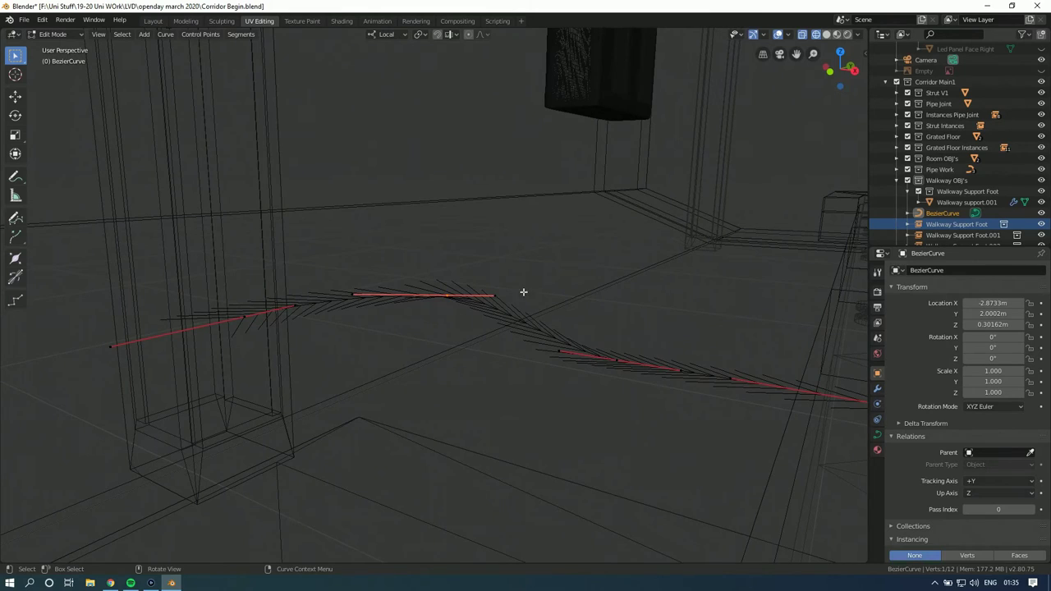
pyautogui.click(827, 74)
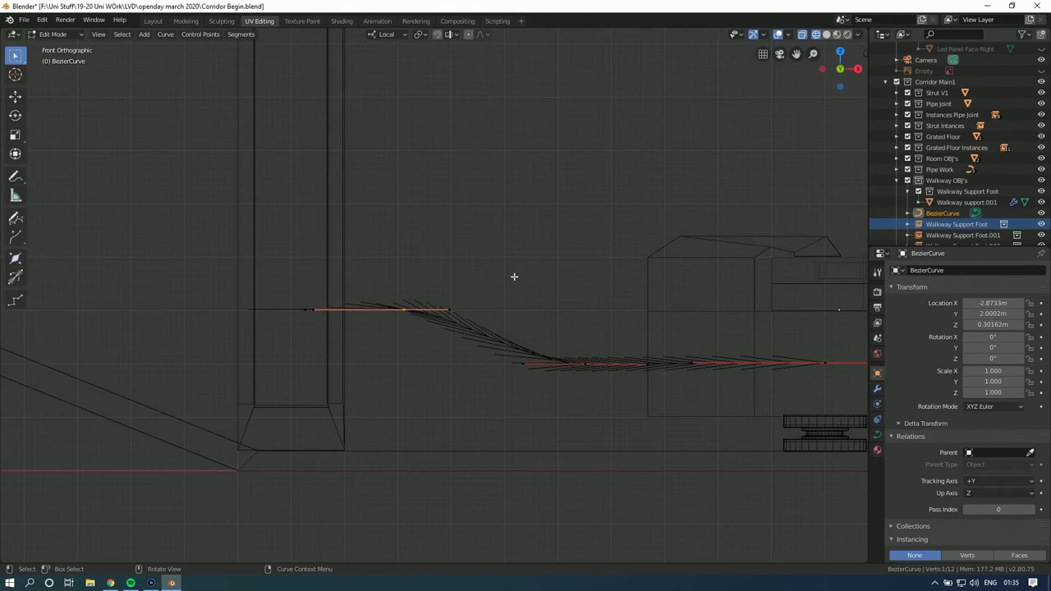
pyautogui.press('g')
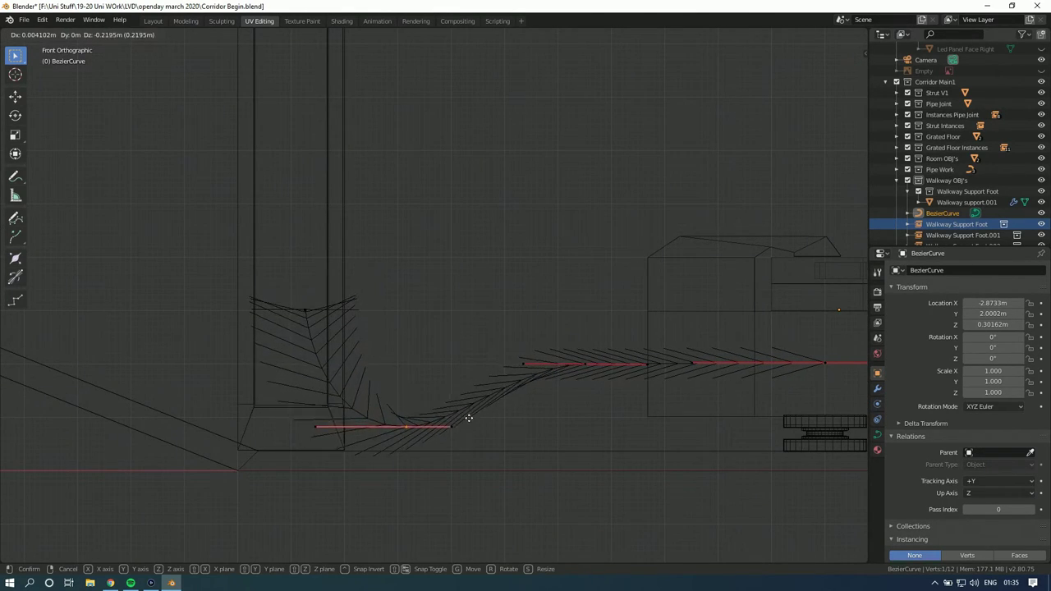
pyautogui.click(477, 425)
# Step: Subdivide the segment between the strut end point and the lowered bend point, and adjust the new control point to smooth the drop
pyautogui.moveTo(480, 416); pyautogui.dragTo(277, 298, button='middle')
pyautogui.keyDown('shift'); pyautogui.click(261, 296); pyautogui.keyUp('shift')
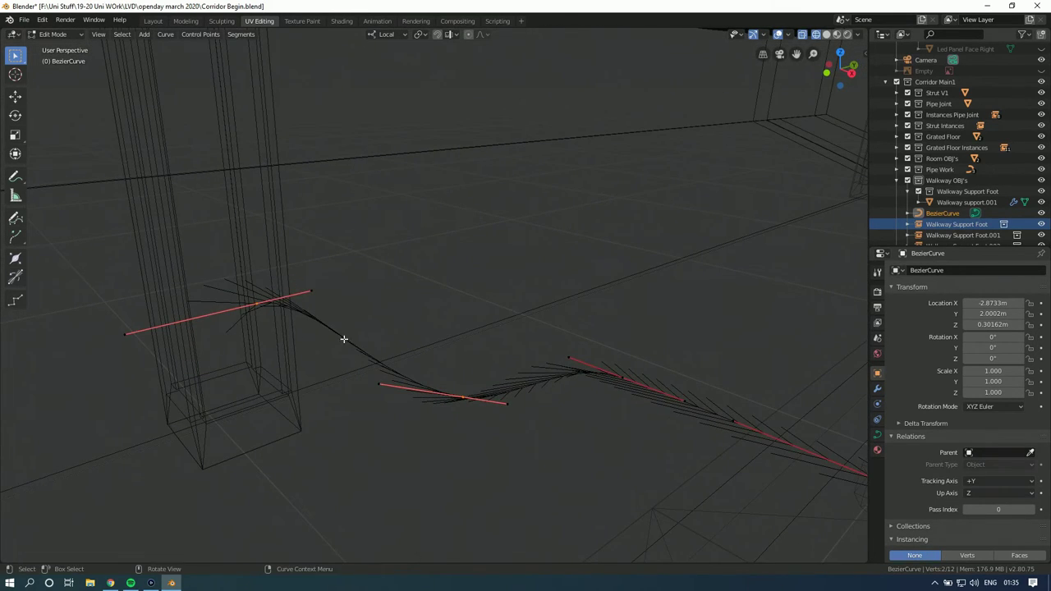
pyautogui.rightClick(322, 339)
pyautogui.click(362, 283)
pyautogui.click(370, 361)
pyautogui.moveTo(370, 361); pyautogui.dragTo(459, 353, button='middle')
pyautogui.scroll(2, 457, 357)
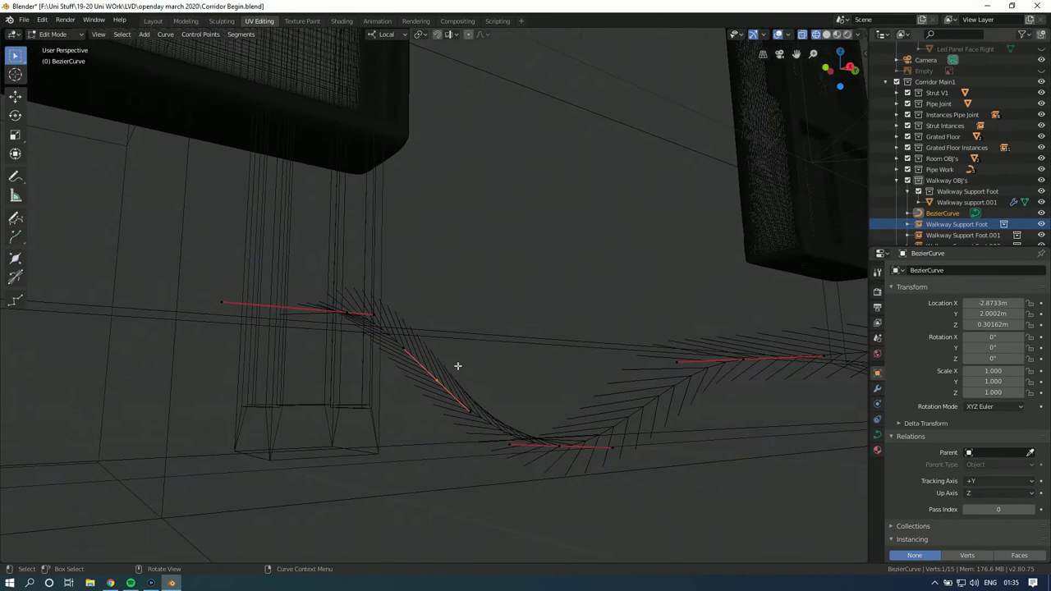
pyautogui.press('g')
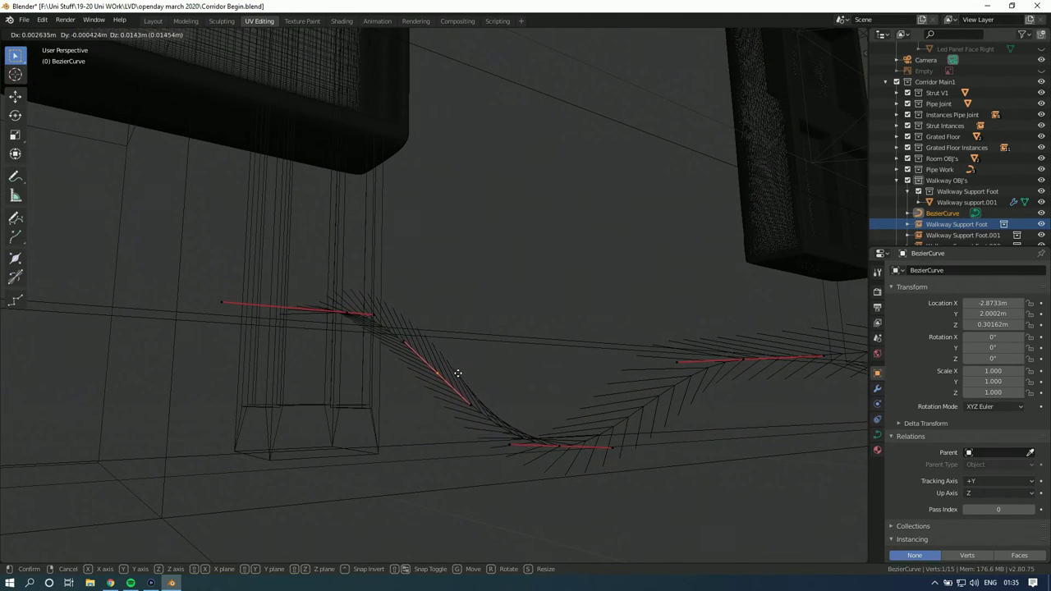
pyautogui.click(495, 373)
# Step: Move the level control point before the walkway about -0.114 m along X and -0.101 m along Z in the front view
pyautogui.moveTo(495, 372); pyautogui.dragTo(654, 347, button='middle')
pyautogui.moveTo(667, 346); pyautogui.dragTo(629, 370)
pyautogui.click(837, 73)
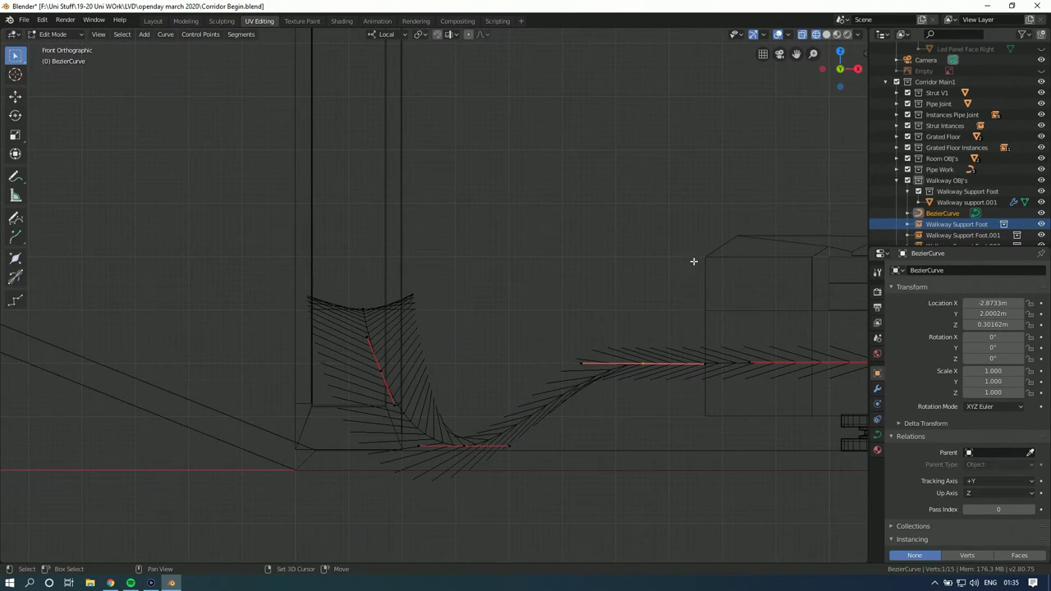
pyautogui.scroll(1, 695, 260)
pyautogui.keyDown('shift'); pyautogui.moveTo(694, 260); pyautogui.dragTo(523, 258, button='middle'); pyautogui.keyUp('shift')
pyautogui.keyDown('shift'); pyautogui.scroll(-3, 509, 276); pyautogui.keyUp('shift')
pyautogui.press('g')
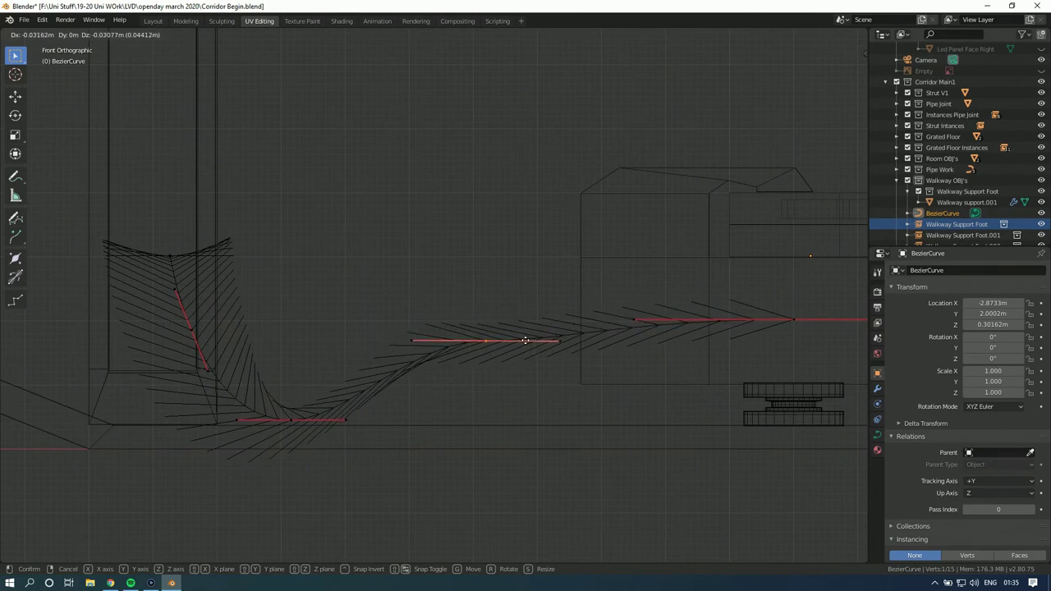
pyautogui.click(477, 393)
# Step: Tilt the moved control point about 32° up toward the walkway, shrink its handles, and shift it about -0.014 m in X and 0.005 m in Z
pyautogui.press('r')
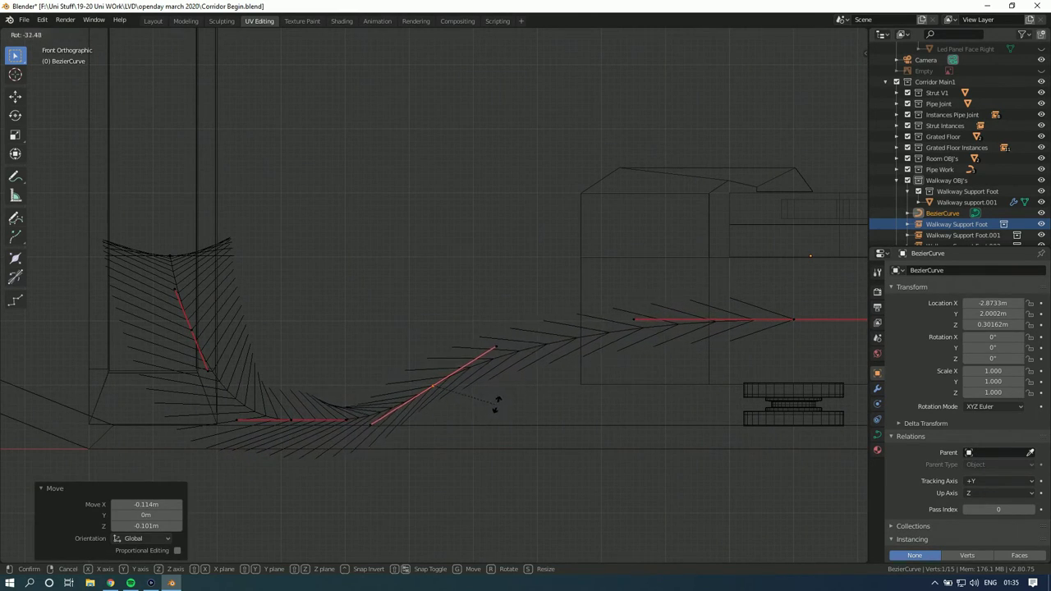
pyautogui.click(497, 404)
pyautogui.press('s')
pyautogui.click(492, 407)
pyautogui.press('g')
pyautogui.click(516, 404)
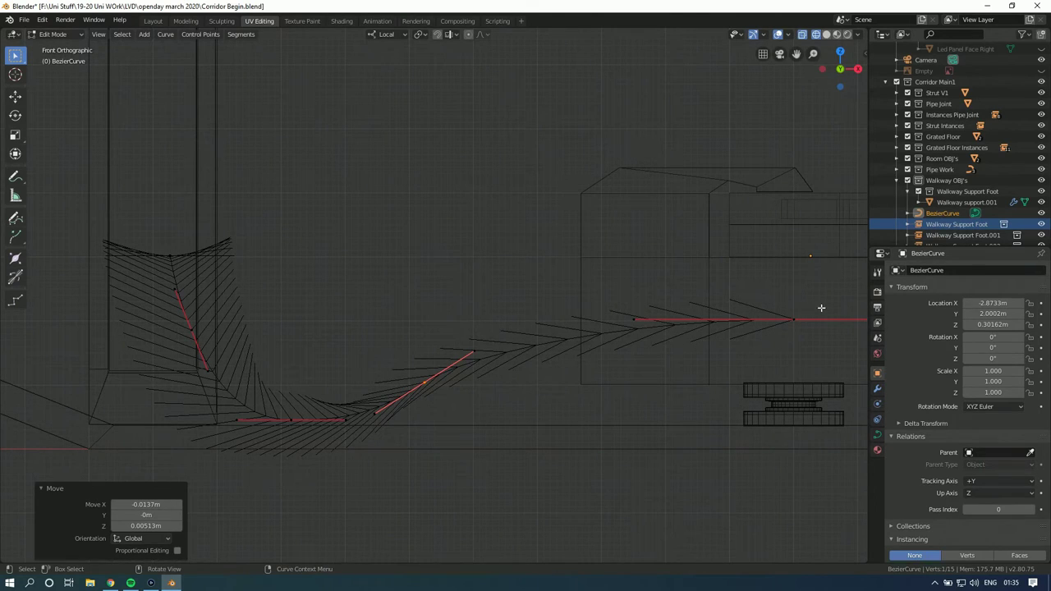
# Step: Subdivide the segment between the tilted control point and the walkway-side end point, and select only the new point
pyautogui.keyDown('shift'); pyautogui.click(793, 320); pyautogui.keyUp('shift')
pyautogui.rightClick(597, 376)
pyautogui.click(583, 284)
pyautogui.click(569, 373)
# Step: Rotate the new control point about 10° to level it, move it about -0.028 m in X and 0.028 m in Z, and fine-tune its rotation
pyautogui.press('r')
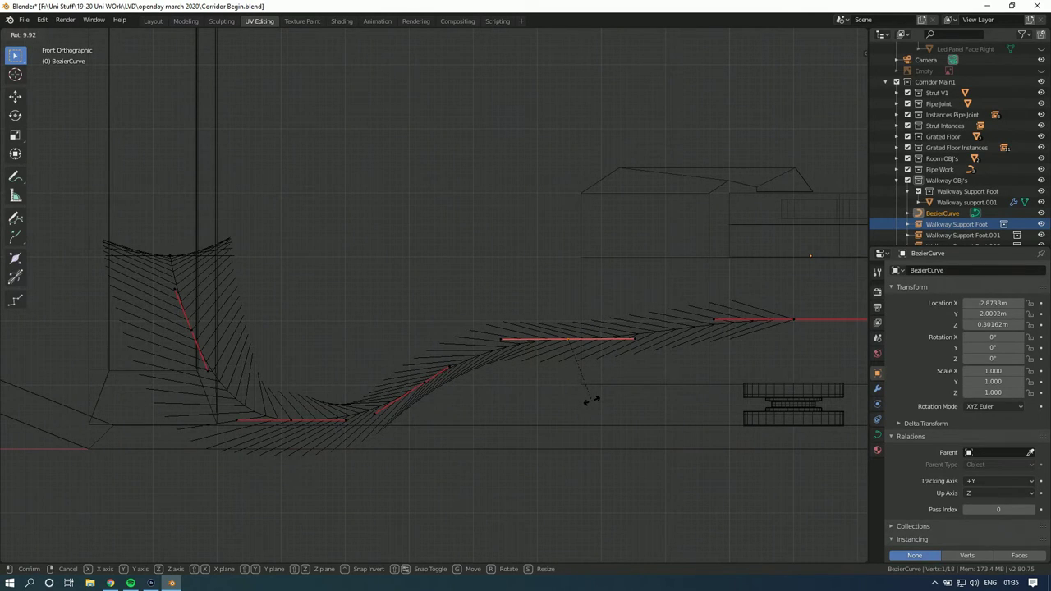
pyautogui.click(586, 401)
pyautogui.press('g')
pyautogui.click(573, 383)
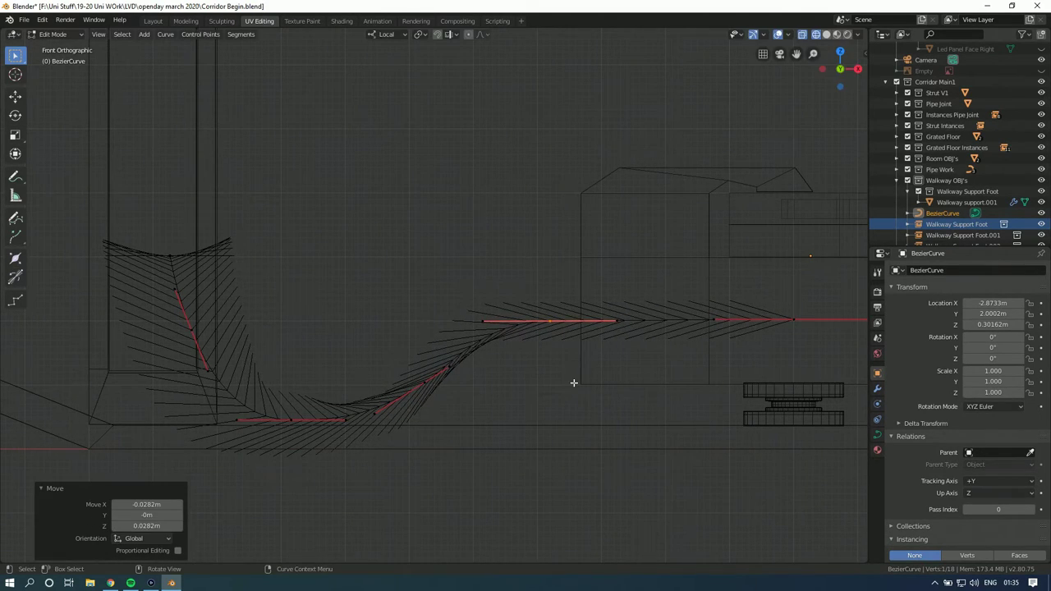
pyautogui.press('r')
pyautogui.click(574, 394)
# Step: Move the walkway-side end point about -0.13 m along X in the front view
pyautogui.moveTo(574, 394); pyautogui.dragTo(485, 312, button='middle')
pyautogui.press('Tab')
pyautogui.press('Tab')
pyautogui.click(839, 80)
pyautogui.scroll(3, 499, 257)
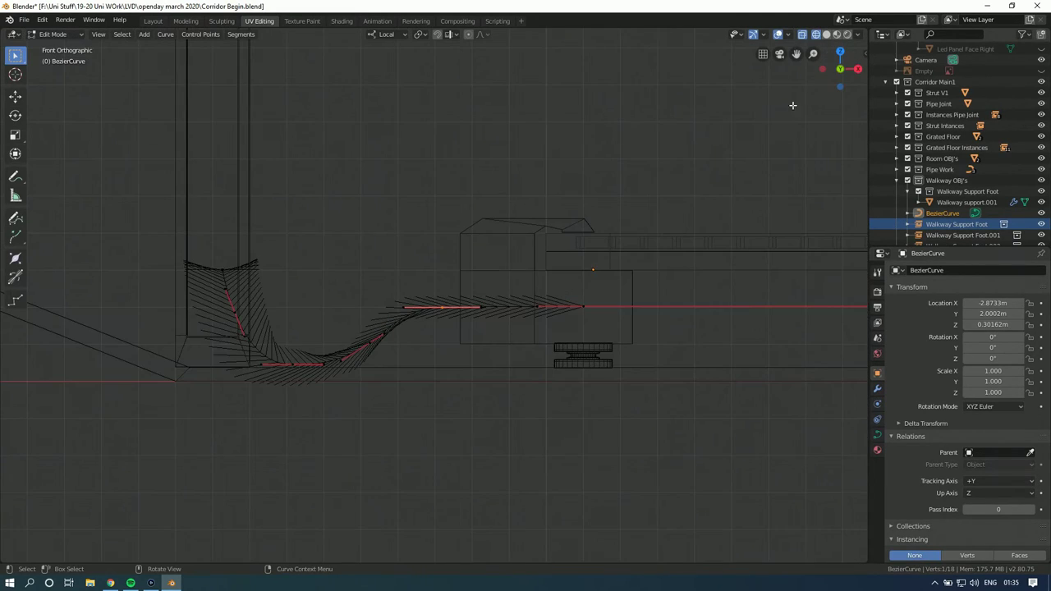
pyautogui.click(595, 298)
pyautogui.press('g')
pyautogui.click(522, 340)
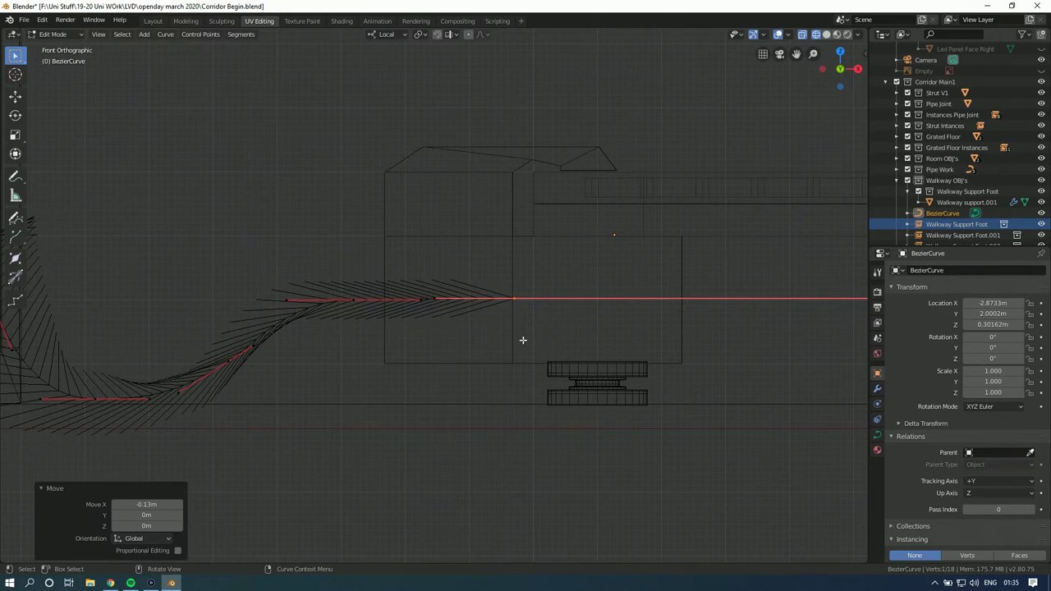
# Step: Shift the level control point before the walkway toward the strut and scale its handles to about 0.503
pyautogui.click(366, 291)
pyautogui.press('g')
pyautogui.click(438, 334)
pyautogui.press('s')
pyautogui.click(432, 321)
pyautogui.press('g')
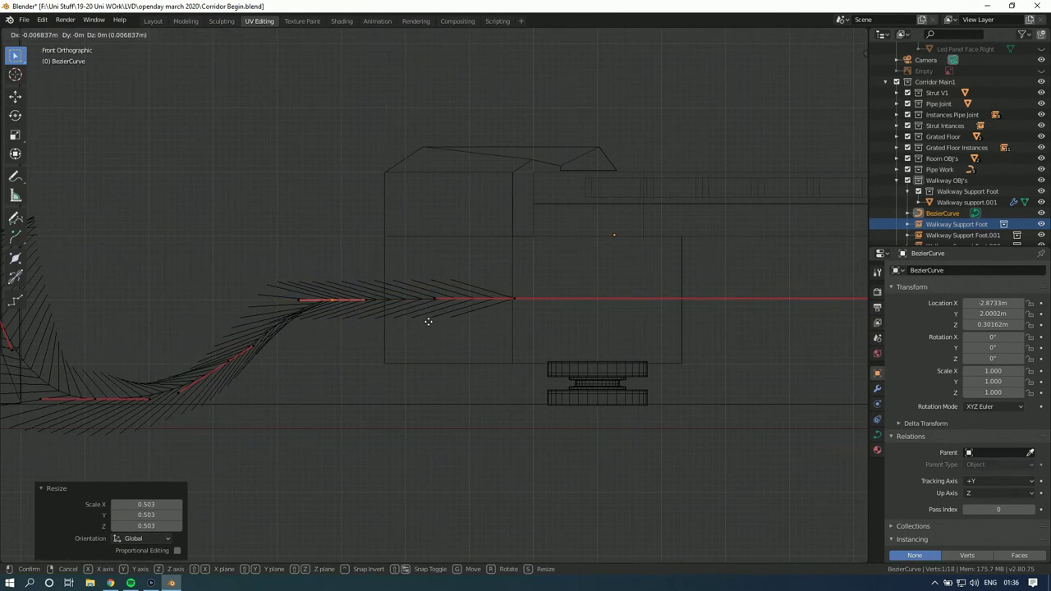
pyautogui.click(408, 321)
# Step: Move the walkway-side end point another -0.12 m or so along X, just inside the walkway block
pyautogui.click(497, 316)
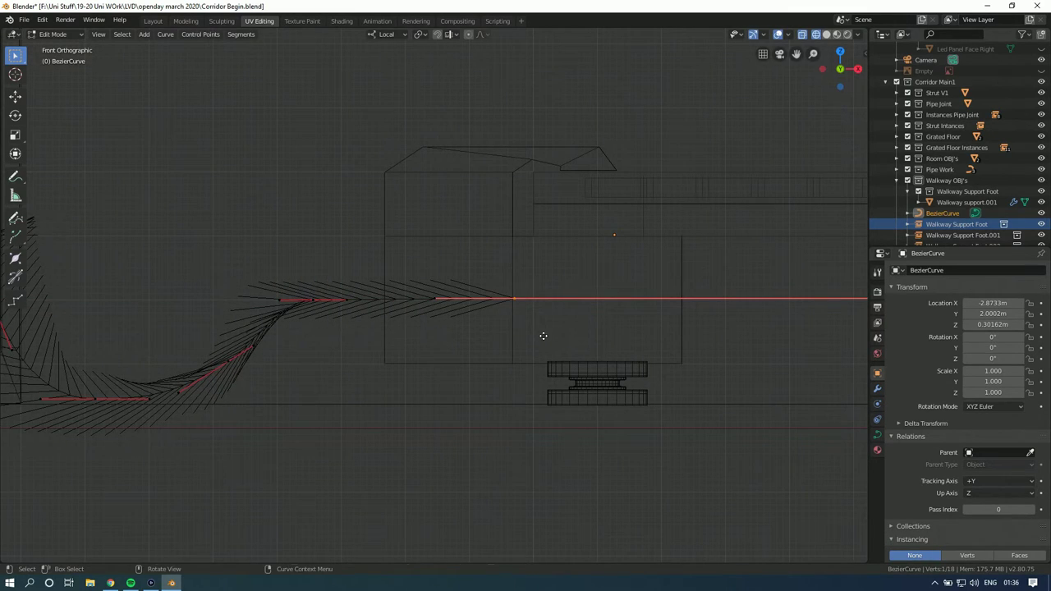
pyautogui.press('g')
pyautogui.click(466, 343)
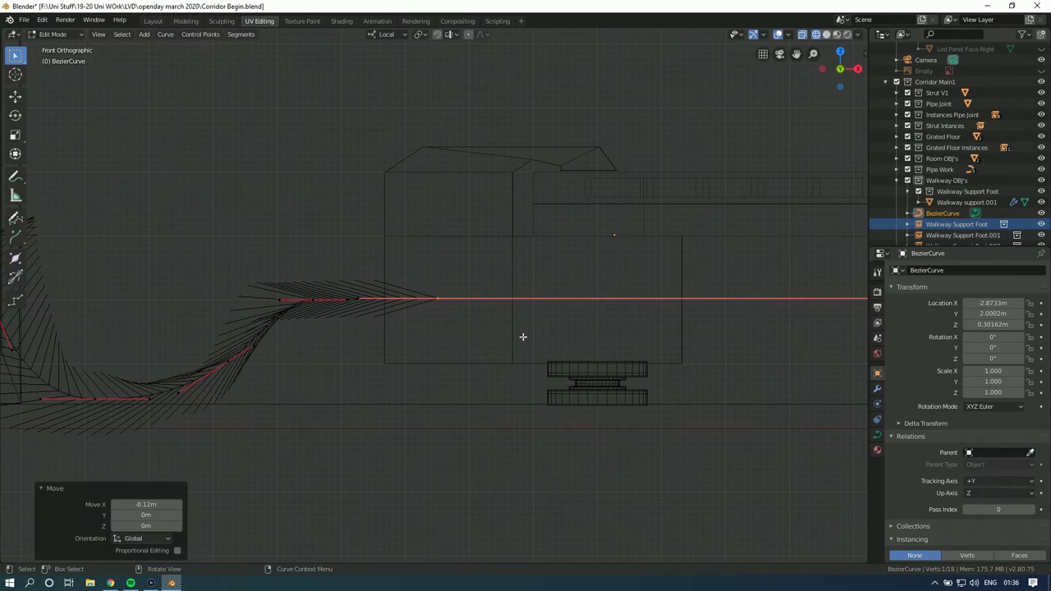
# Step: Shorten the end point's handles by moving the outer one about -0.897 m along X and the inner one along X toward the point
pyautogui.scroll(-4, 501, 324)
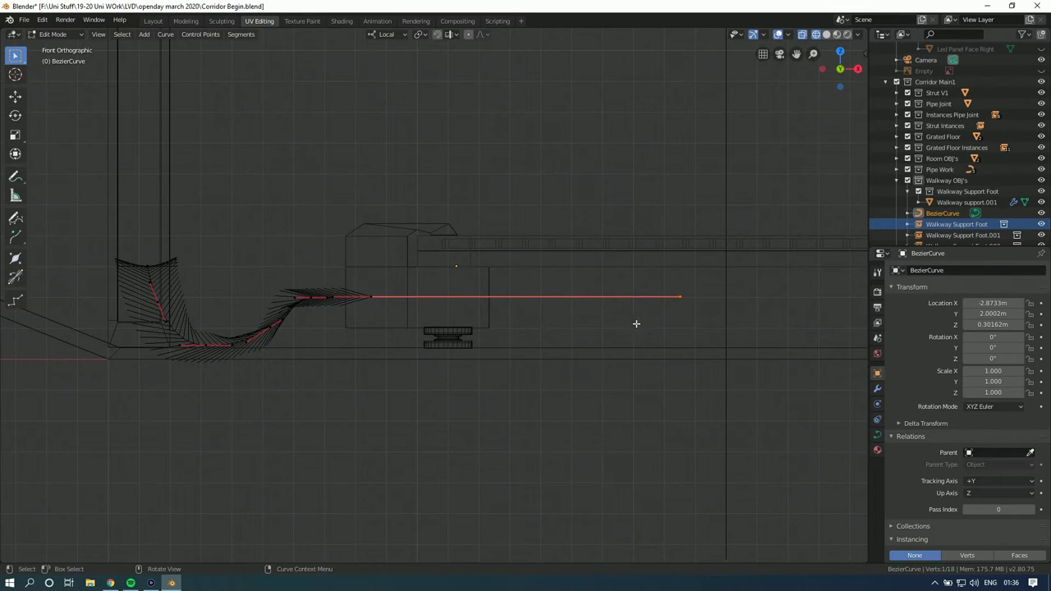
pyautogui.press('g')
pyautogui.press('x')
pyautogui.click(410, 336)
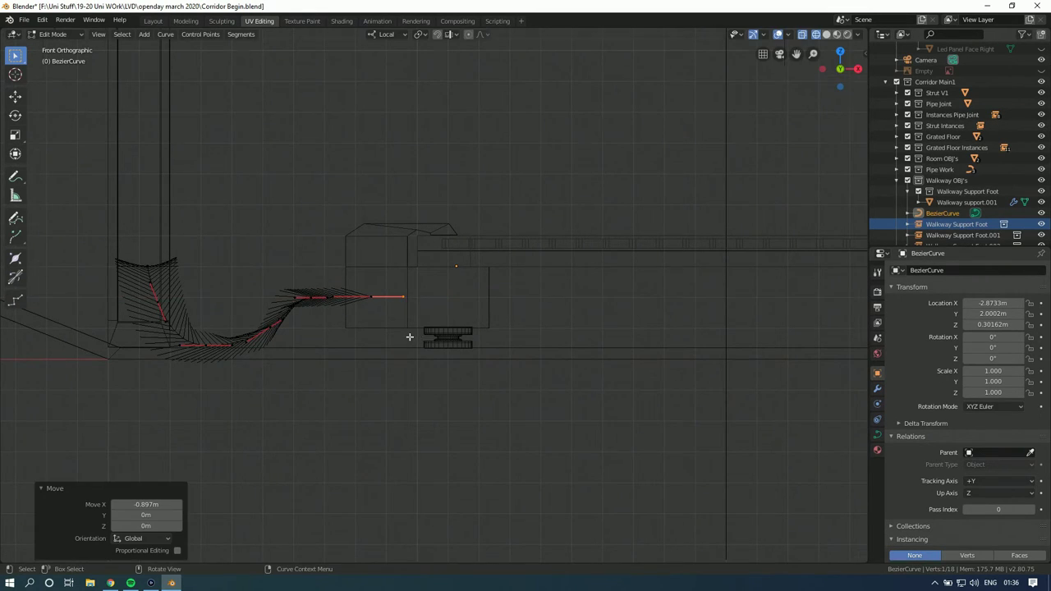
pyautogui.scroll(5, 582, 319)
pyautogui.moveTo(666, 315); pyautogui.dragTo(455, 316)
pyautogui.press('g')
pyautogui.press('x')
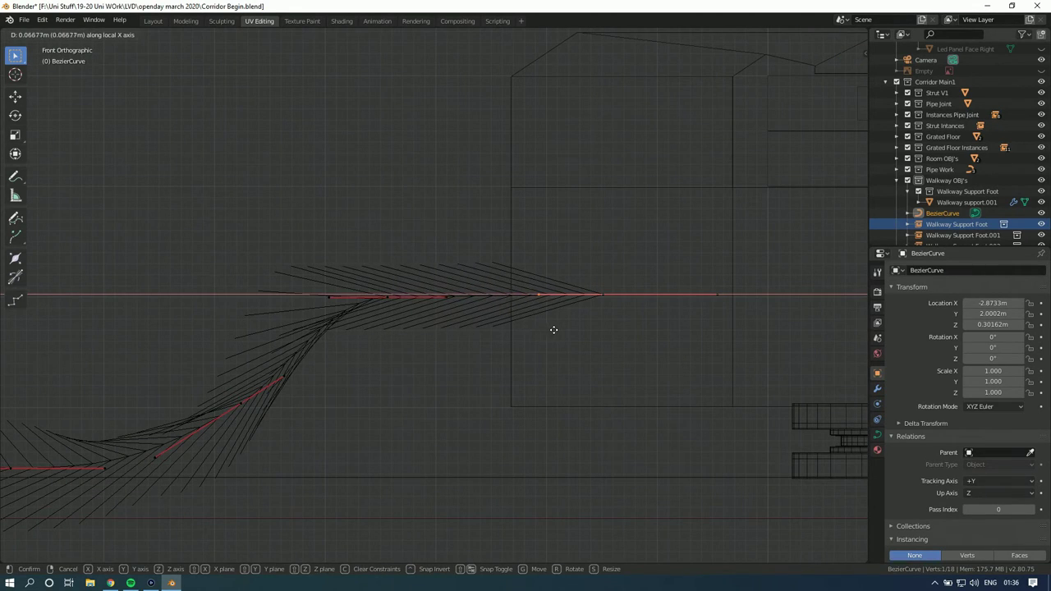
pyautogui.click(539, 323)
# Step: Lengthen the handles of the level control point before the walkway along X and adjust the point's position along X
pyautogui.press('s')
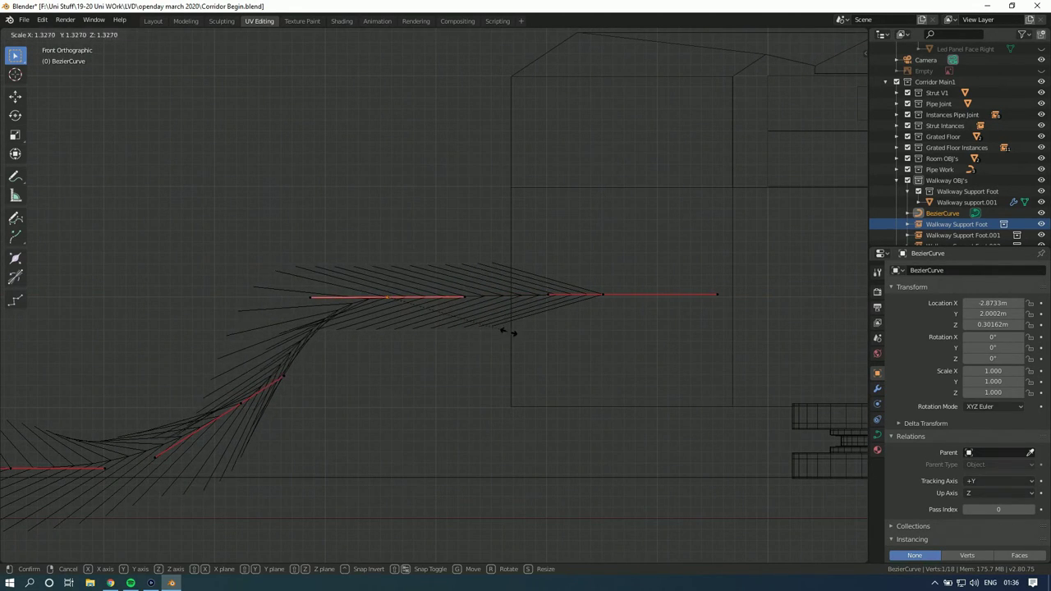
pyautogui.press('x')
pyautogui.click(517, 330)
pyautogui.press('g')
pyautogui.press('x')
pyautogui.click(494, 337)
# Step: Leave curve editing and display the corridor in solid shading
pyautogui.moveTo(494, 337); pyautogui.dragTo(567, 284, button='middle')
pyautogui.press('Tab')
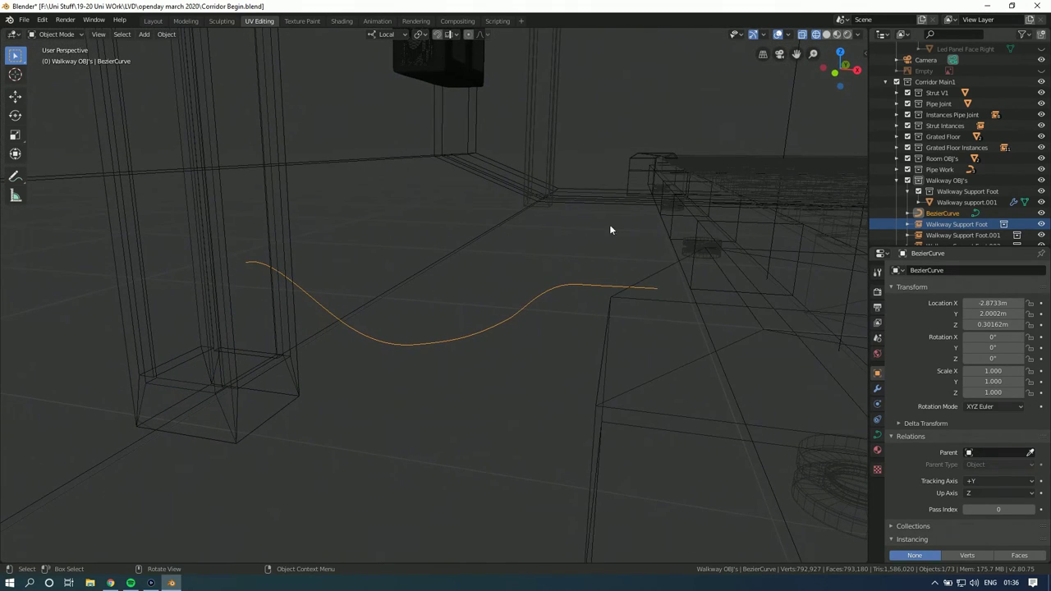
pyautogui.click(826, 35)
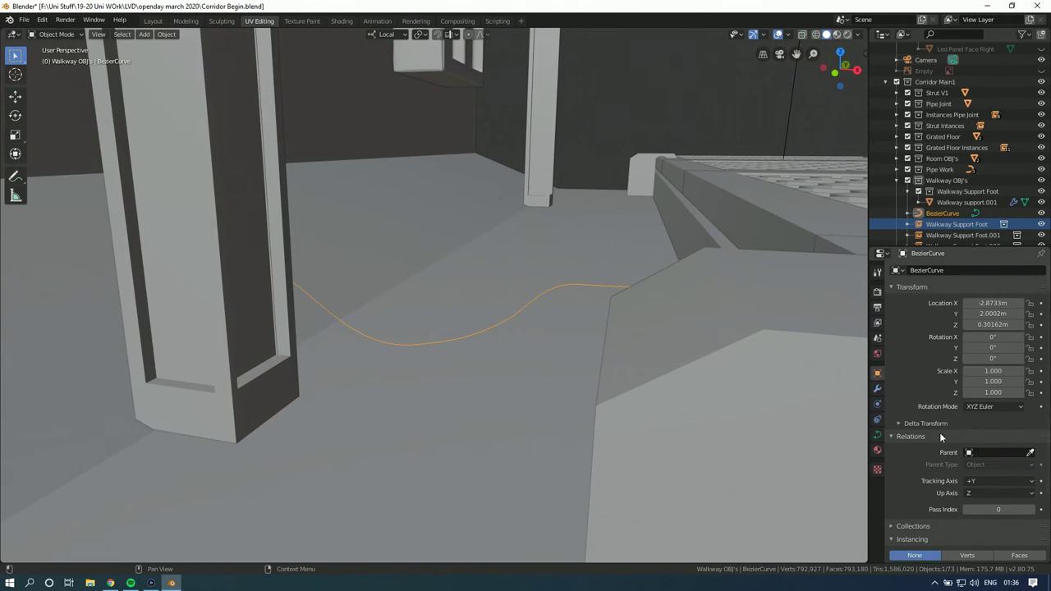
# Step: Set the curve's bevel resolution to 6 and enable Fill Caps
pyautogui.click(877, 436)
pyautogui.scroll(-4, 1007, 442)
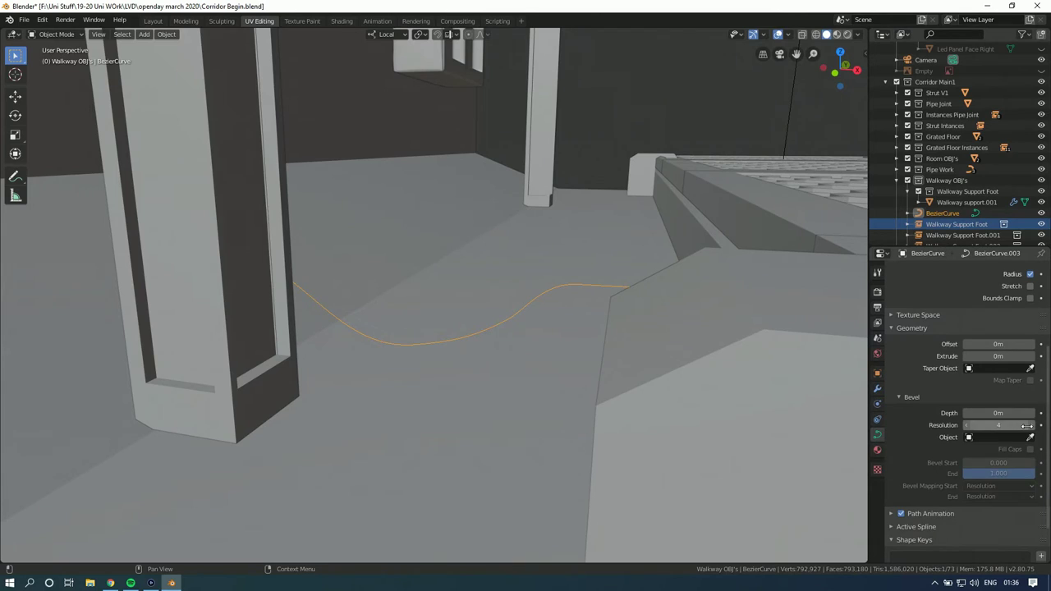
pyautogui.scroll(-1, 1032, 419)
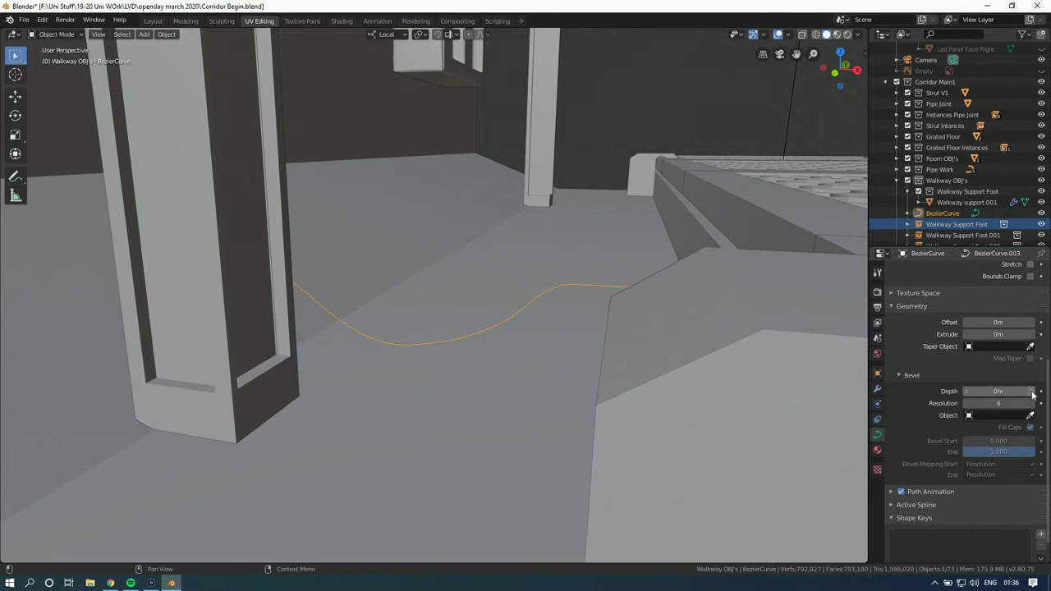
# Step: Set the cable curve's bevel depth to 0.01 m
pyautogui.click(1031, 393)
pyautogui.moveTo(987, 391); pyautogui.dragTo(973, 391)
pyautogui.moveTo(492, 375); pyautogui.dragTo(452, 373, button='middle')
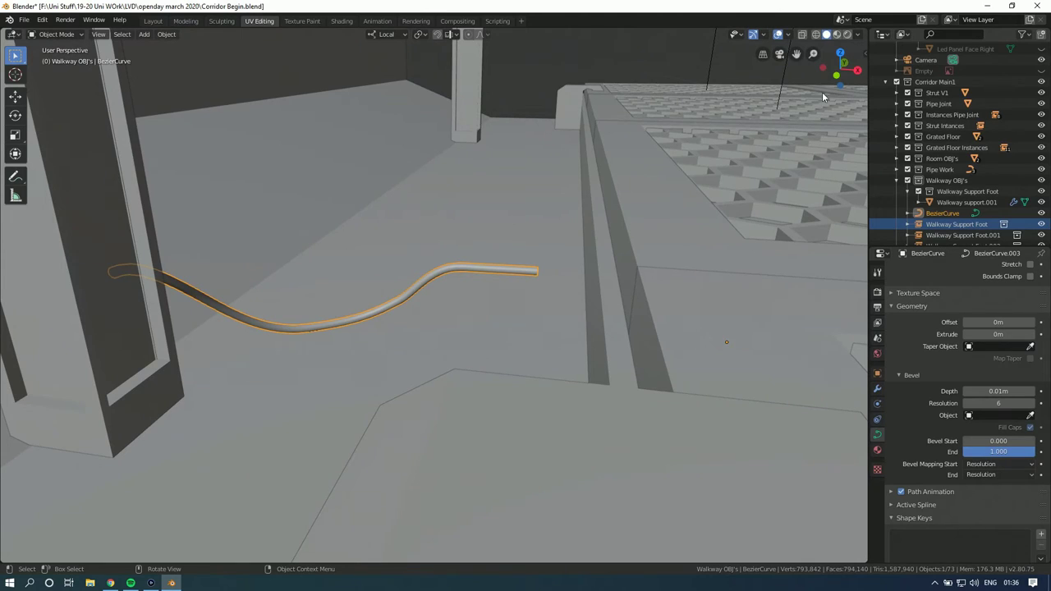
# Step: Edit the curve in wireframe front view and move its walkway end point 0.15 m along X into the walkway support
pyautogui.click(838, 69)
pyautogui.press('Tab')
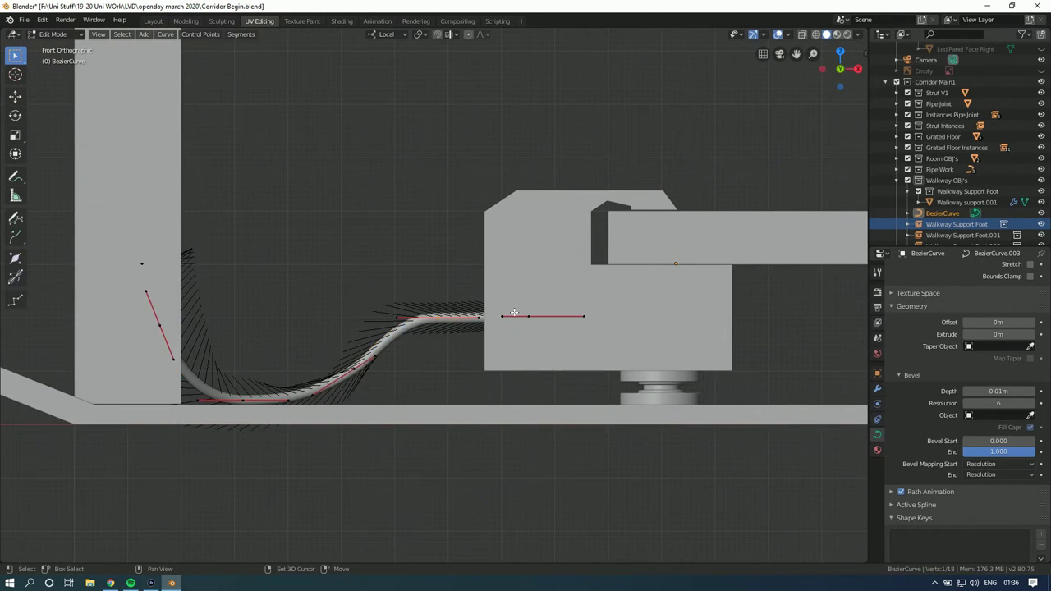
pyautogui.scroll(2, 504, 307)
pyautogui.click(816, 34)
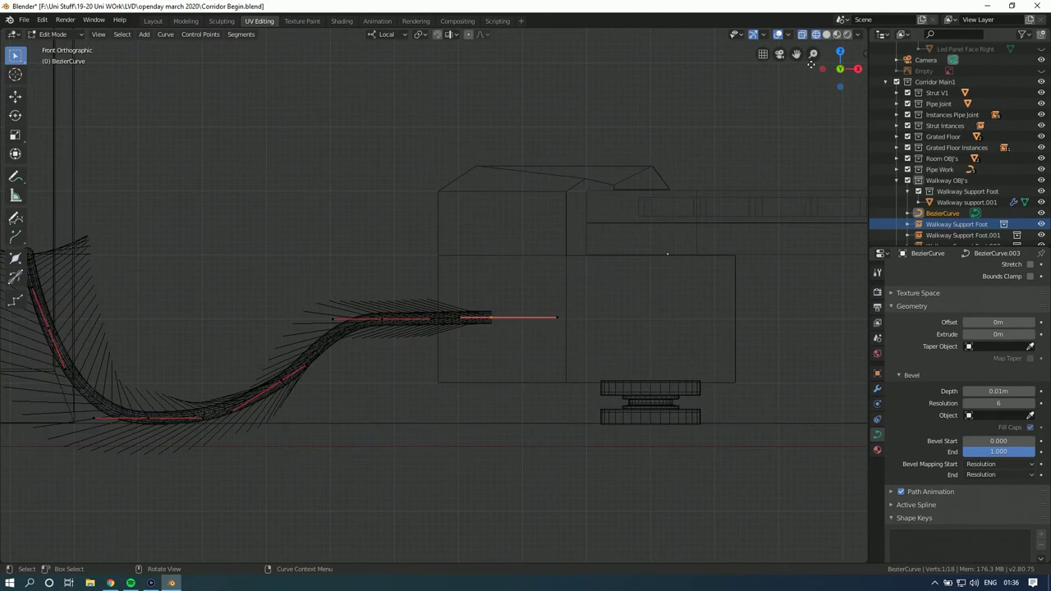
pyautogui.keyDown('ctrl'); pyautogui.scroll(-3, 572, 258); pyautogui.keyUp('ctrl')
pyautogui.press('g')
pyautogui.press('x')
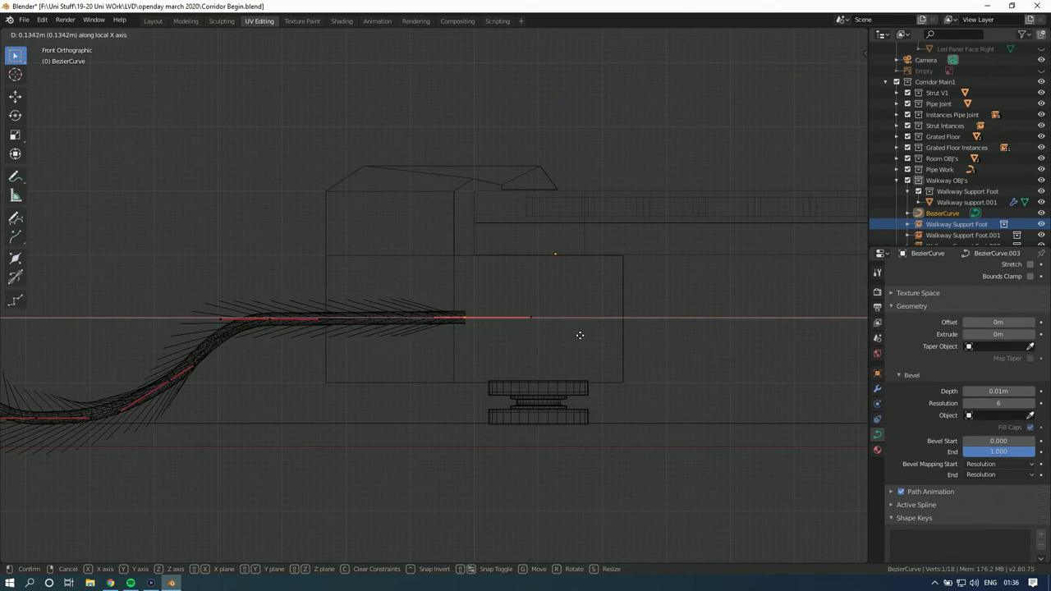
pyautogui.click(544, 331)
pyautogui.keyDown('ctrl'); pyautogui.scroll(4, 547, 306); pyautogui.keyUp('ctrl')
pyautogui.moveTo(547, 306); pyautogui.dragTo(549, 340, button='middle')
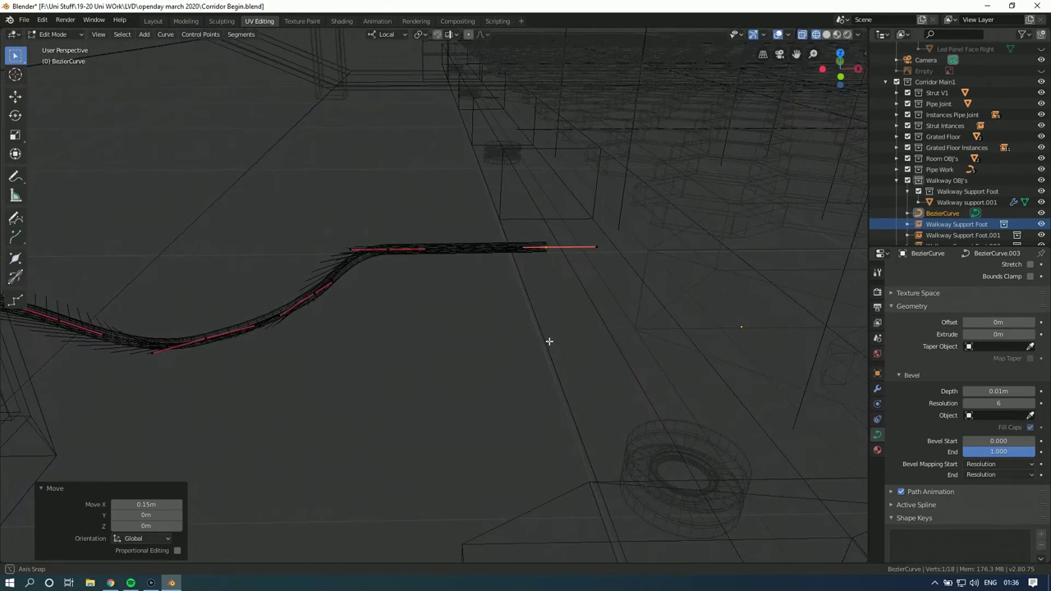
# Step: Move the level control point before the walkway end 0.0744 m along X and scale its handles by about 1.362
pyautogui.click(380, 272)
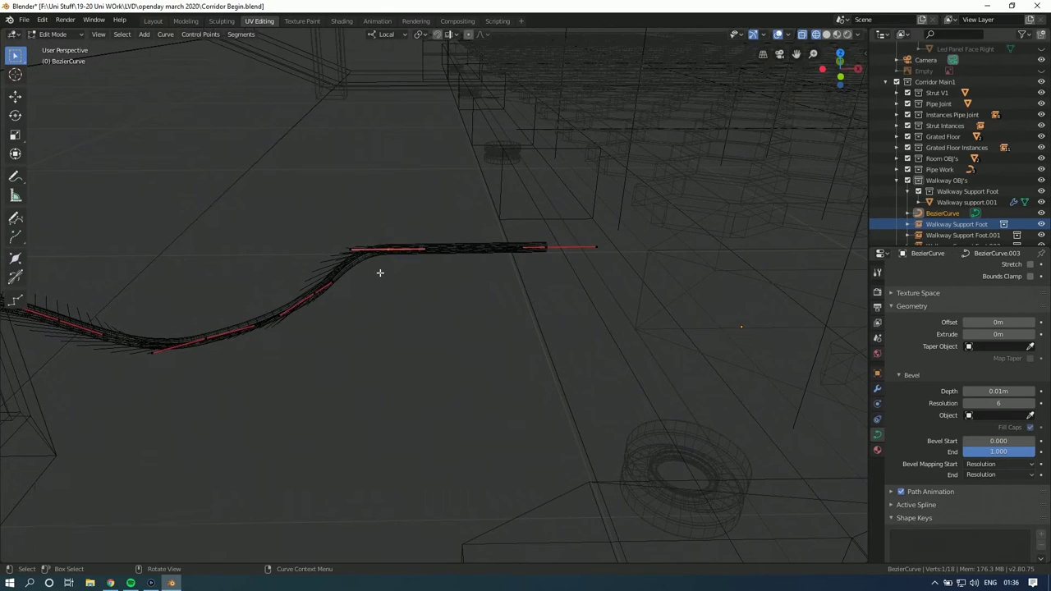
pyautogui.click(841, 76)
pyautogui.press('g')
pyautogui.press('x')
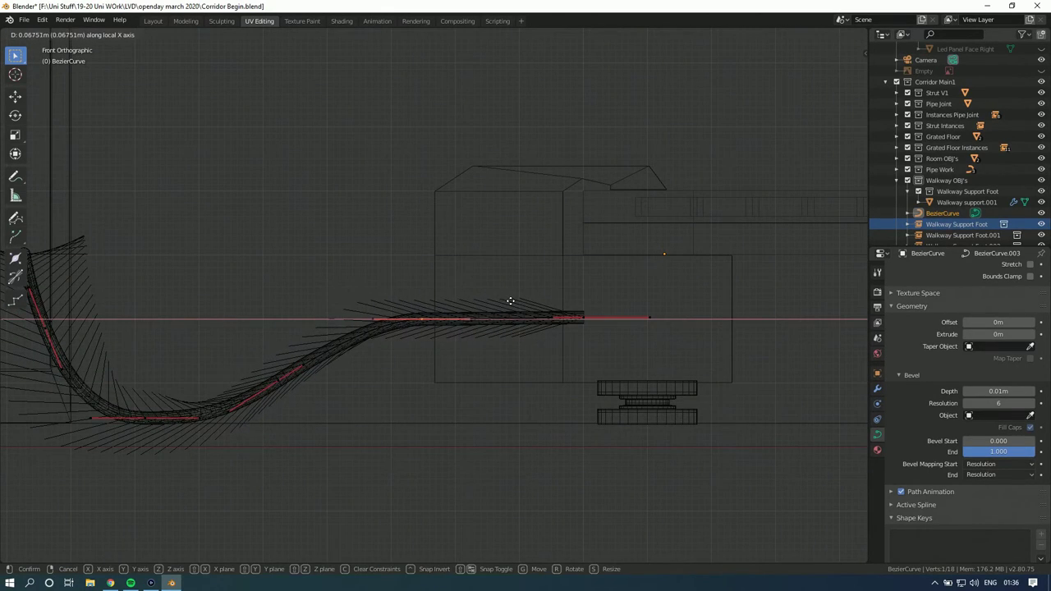
pyautogui.click(514, 304)
pyautogui.press('s')
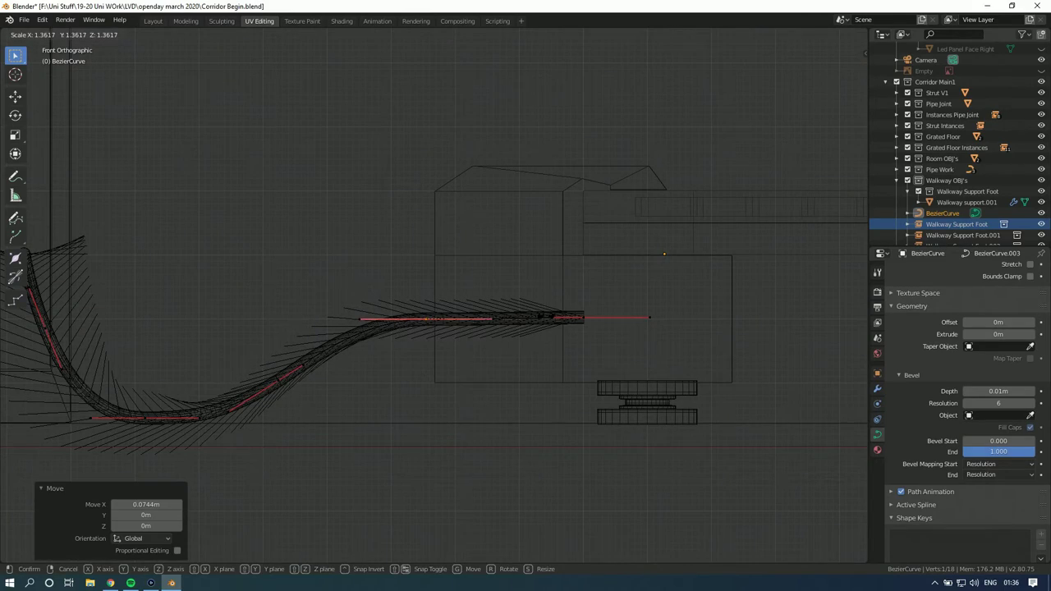
pyautogui.click(457, 309)
pyautogui.moveTo(457, 309)
pyautogui.mouseDown(button='middle')
pyautogui.moveTo(570, 333)
pyautogui.moveTo(462, 326)
pyautogui.mouseUp(button='middle')
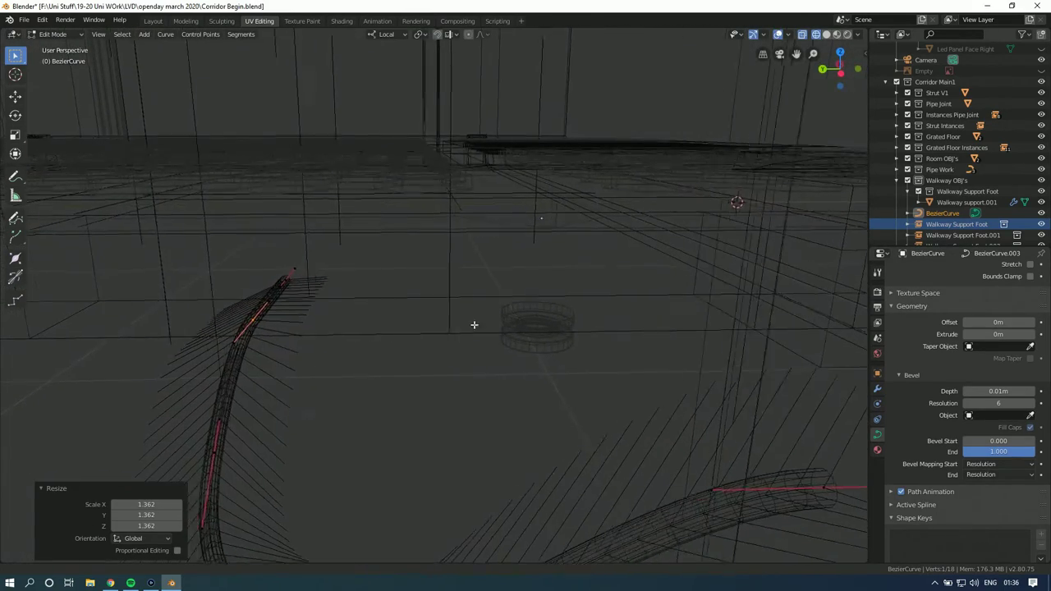
# Step: Leave curve editing, return the viewport to solid shading and select the cable again
pyautogui.press('Tab')
pyautogui.click(487, 359)
pyautogui.moveTo(487, 359); pyautogui.dragTo(758, 97, button='middle')
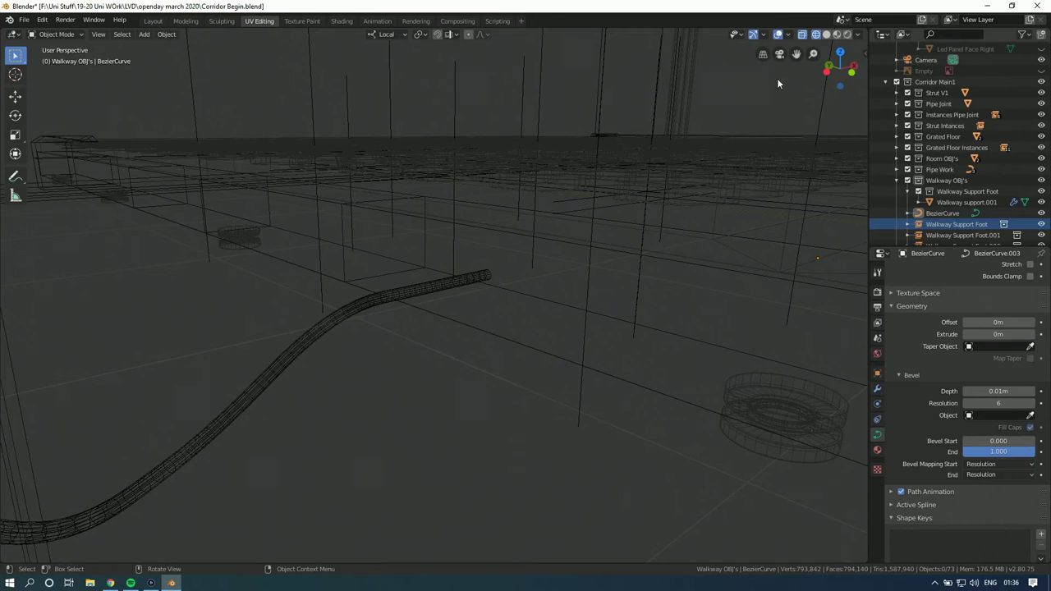
pyautogui.hotkey('shift', 'z')
pyautogui.moveTo(533, 259)
pyautogui.mouseDown(button='middle')
pyautogui.moveTo(522, 257)
pyautogui.moveTo(553, 255)
pyautogui.moveTo(487, 282)
pyautogui.mouseUp(button='middle')
pyautogui.scroll(-2, 542, 254)
pyautogui.click(481, 279)
# Step: Rename the BezierCurve object as Footway Cable
pyautogui.scroll(-3, 954, 174)
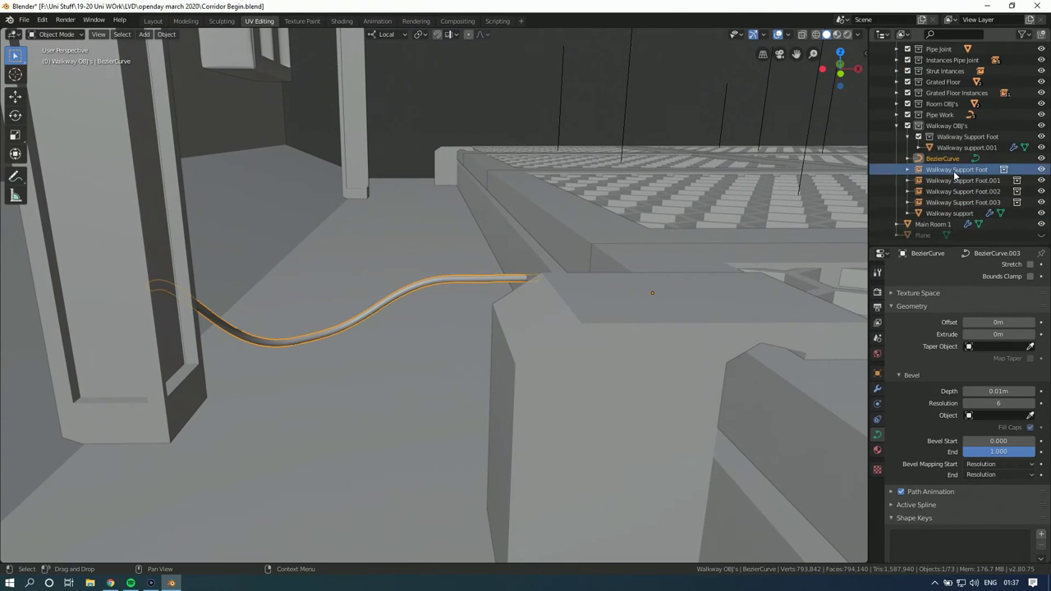
pyautogui.doubleClick(955, 158)
pyautogui.write('Footway Obj')
pyautogui.write('le')
pyautogui.press('Return')
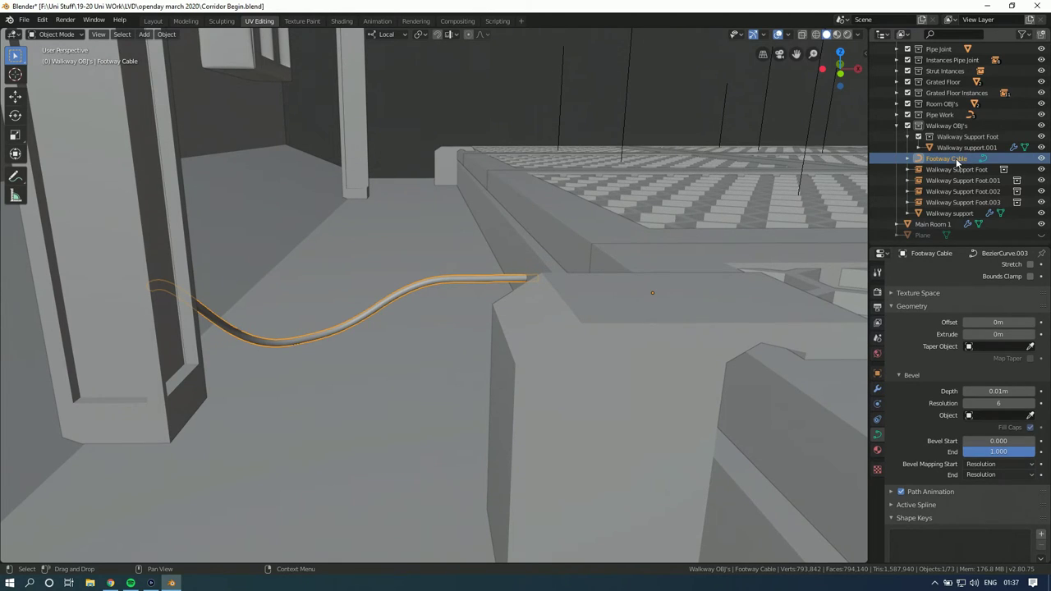
# Step: Move Footway Cable out of the Walkway OBJ's collection and collapse that collection
pyautogui.scroll(3, 956, 162)
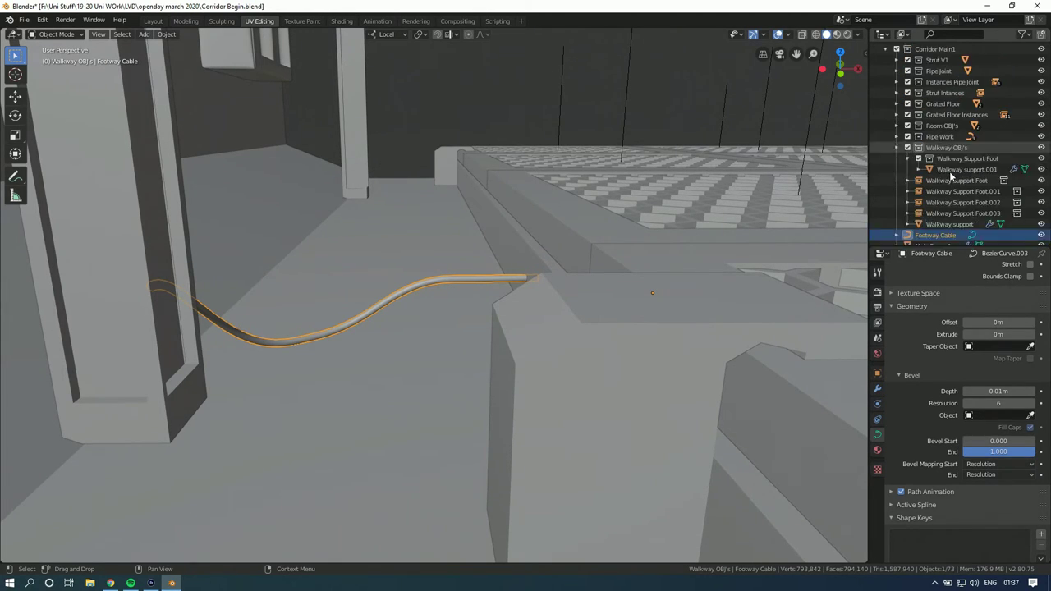
pyautogui.click(896, 169)
pyautogui.scroll(2, 903, 172)
# Step: Add a Plain Axes empty at the world origin
pyautogui.moveTo(516, 213); pyautogui.dragTo(464, 220, button='middle')
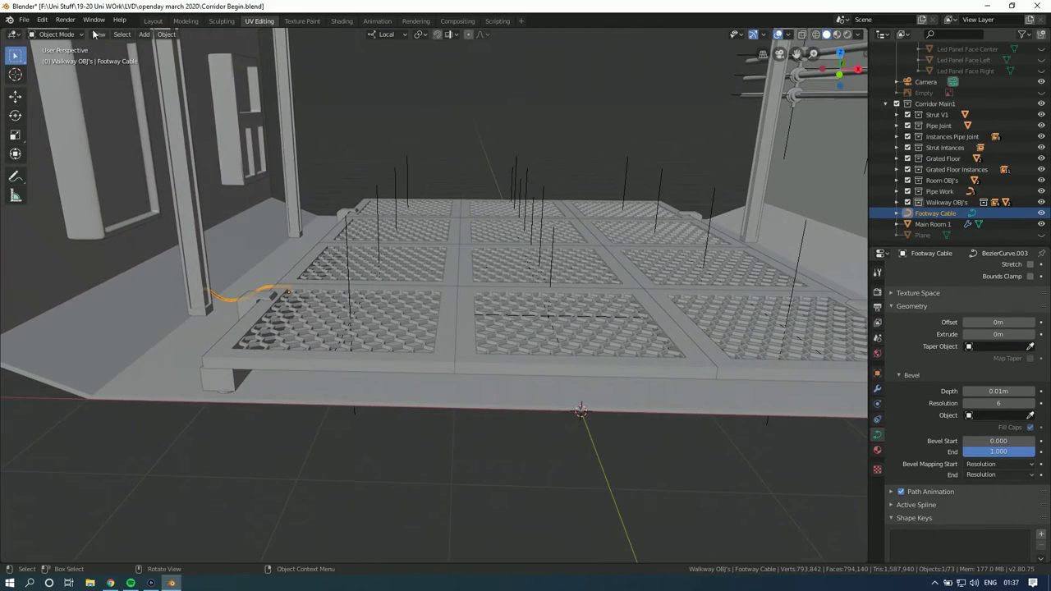
pyautogui.click(144, 33)
pyautogui.moveTo(171, 45)
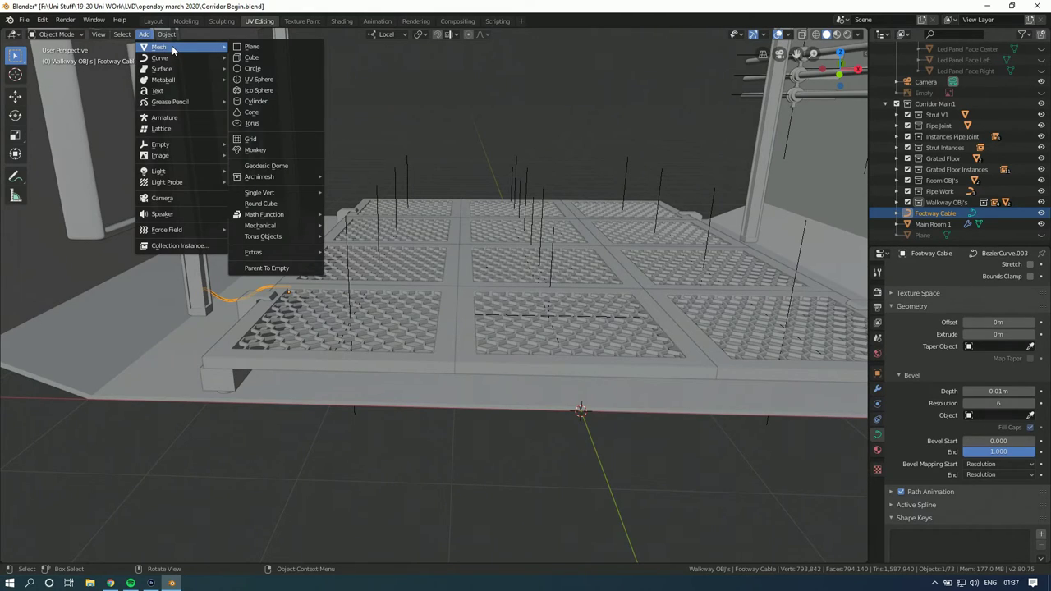
pyautogui.moveTo(176, 144)
pyautogui.click(256, 145)
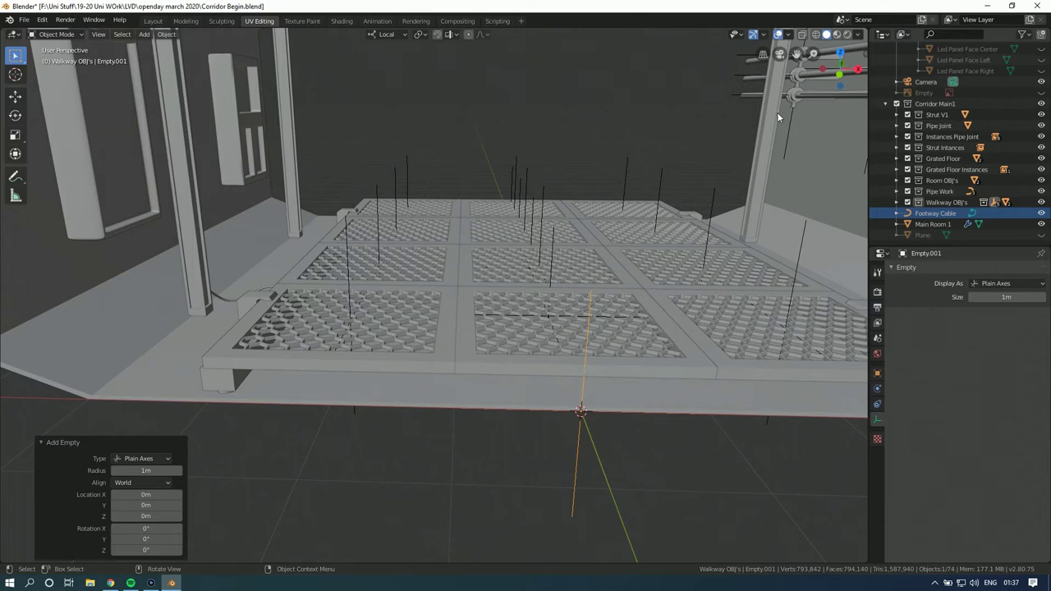
# Step: In wireframe top view, enable snapping and move the empty 4 m along Y to the centre of the walkway
pyautogui.click(840, 51)
pyautogui.click(815, 33)
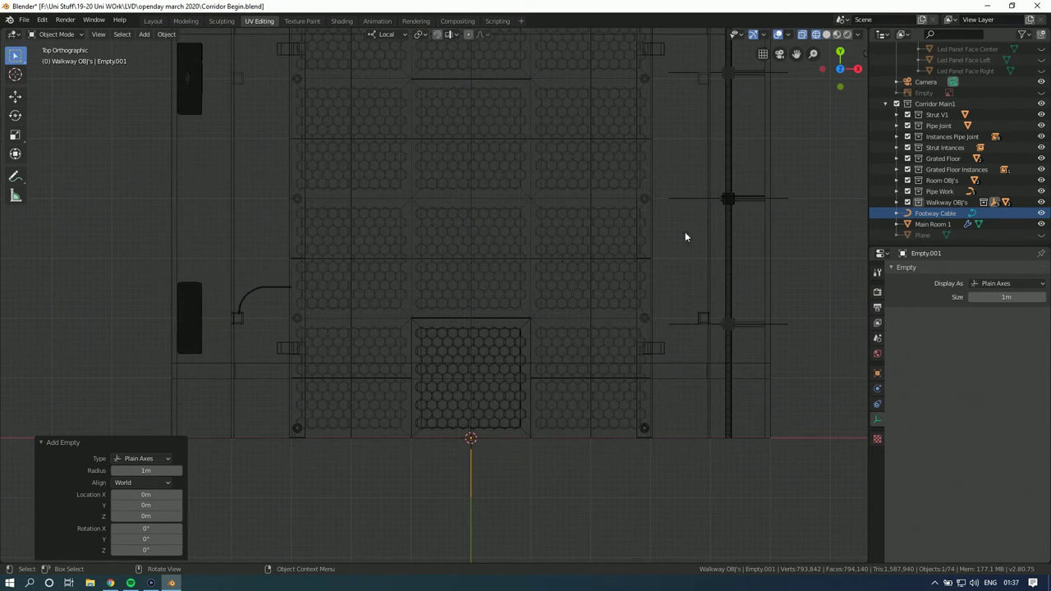
pyautogui.press('g')
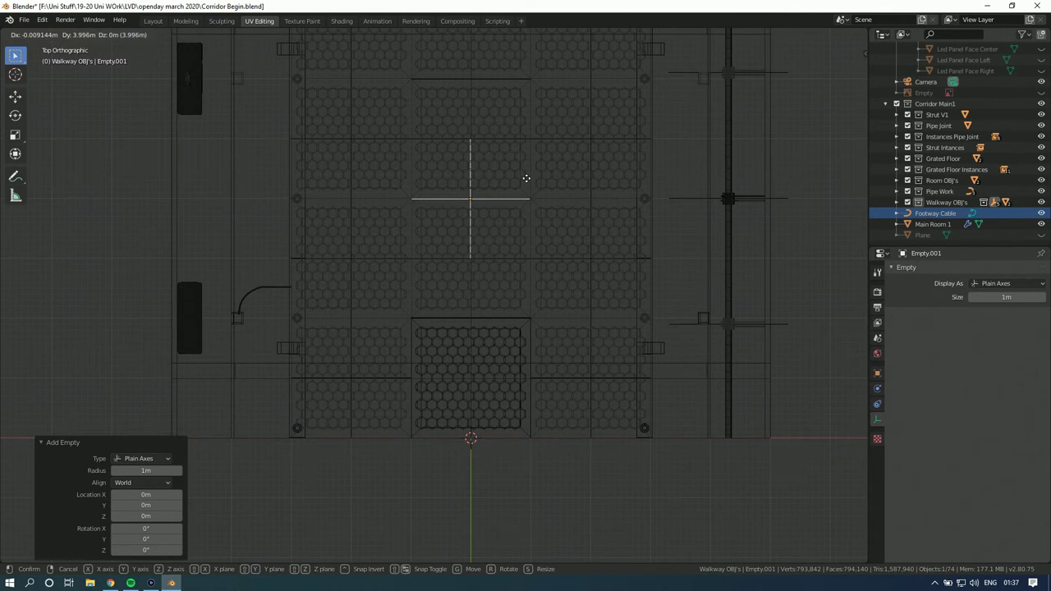
pyautogui.rightClick(527, 181)
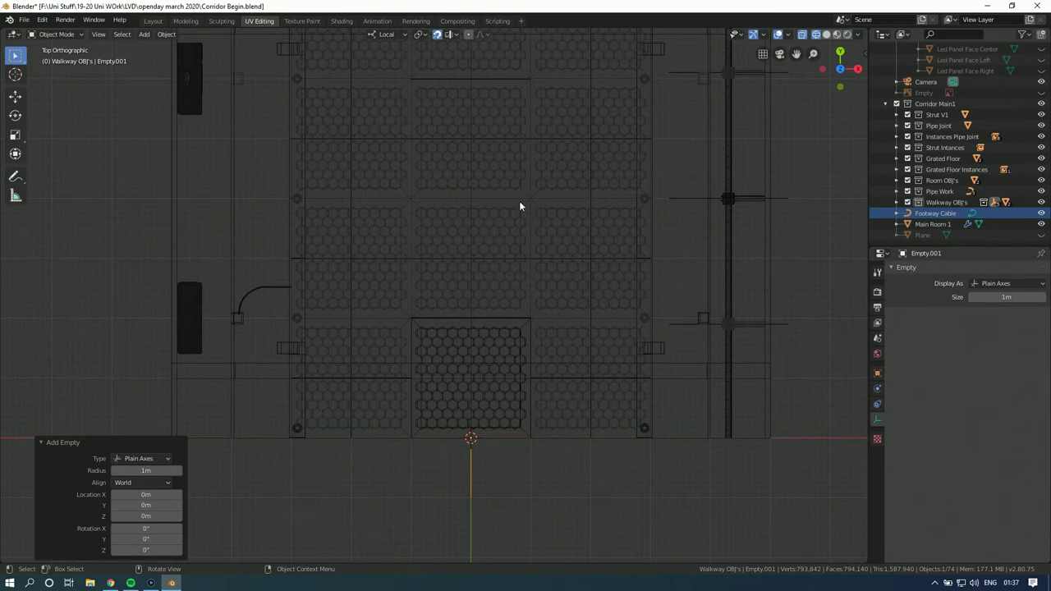
pyautogui.press('g')
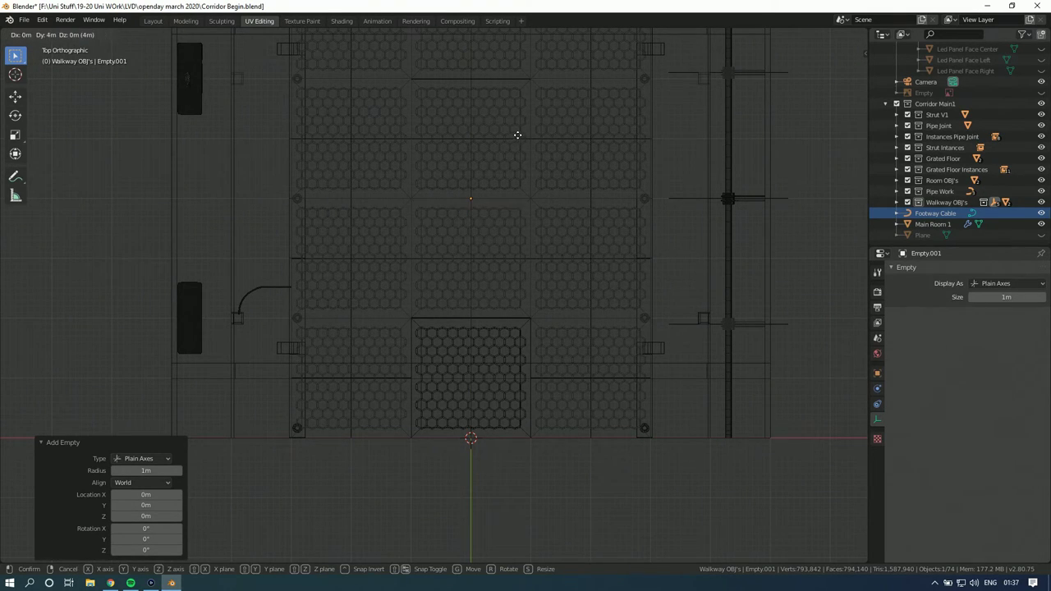
pyautogui.click(518, 136)
pyautogui.scroll(-3, 472, 256)
pyautogui.scroll(1, 460, 311)
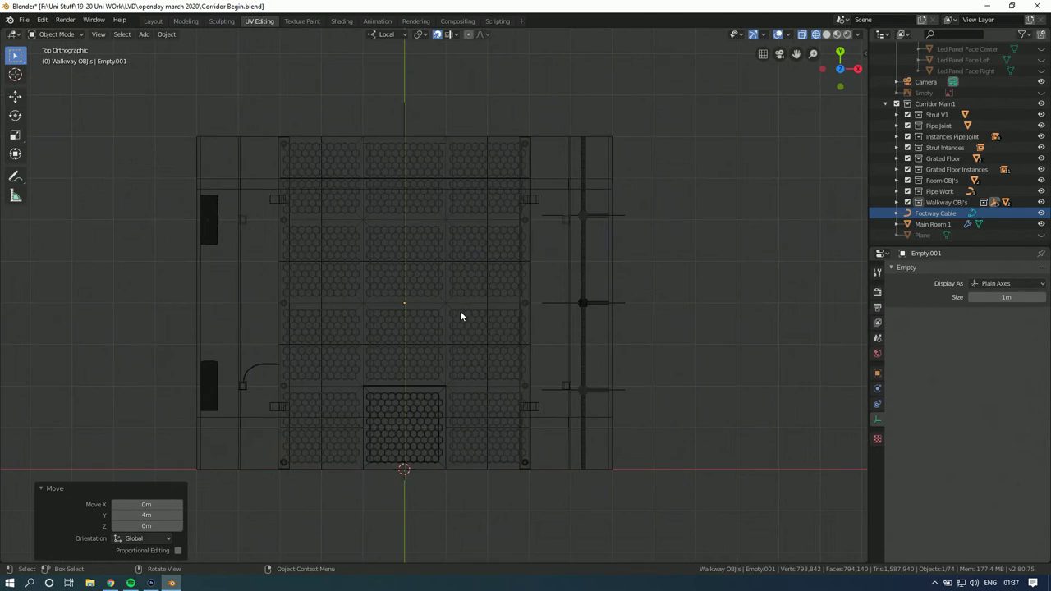
pyautogui.keyDown('shift'); pyautogui.moveTo(462, 308); pyautogui.dragTo(500, 293, button='middle'); pyautogui.keyUp('shift')
pyautogui.scroll(1, 493, 298)
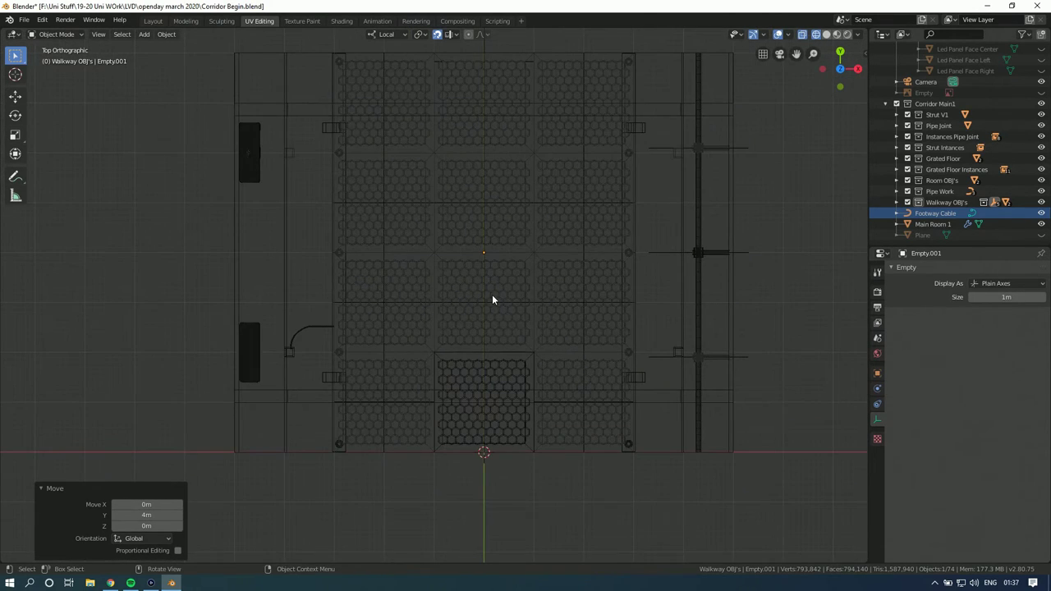
# Step: Rename the empty as Mirror OBJ
pyautogui.click(876, 373)
pyautogui.click(969, 269)
pyautogui.write('Mirror')
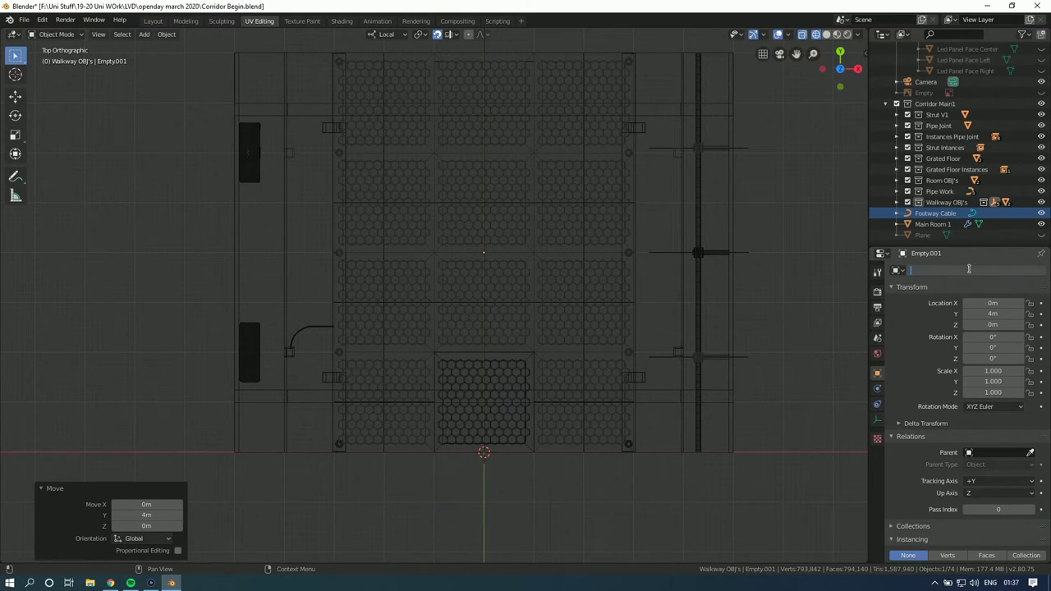
pyautogui.write(' OBJ')
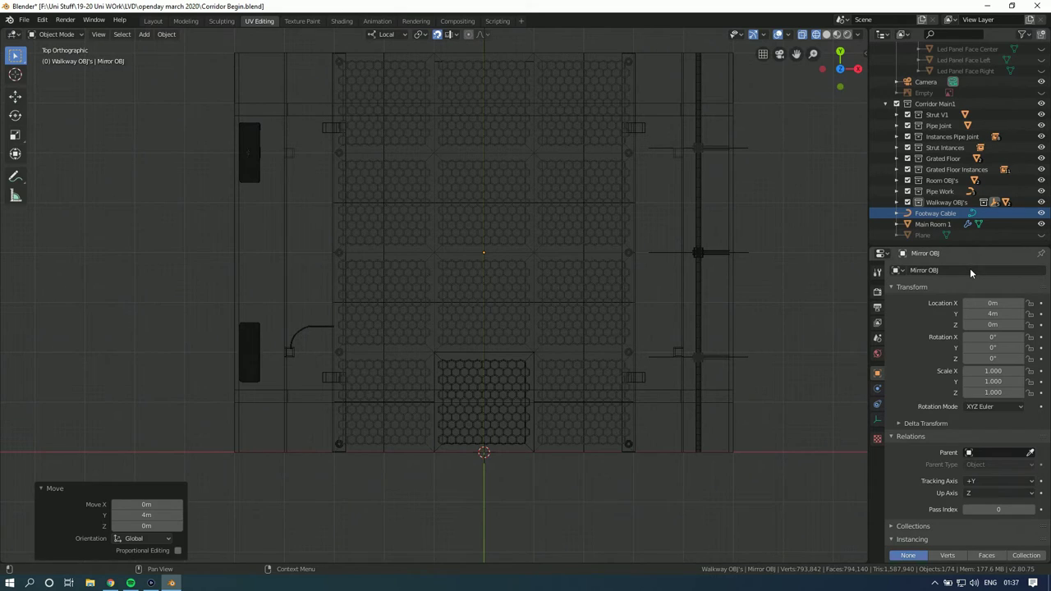
pyautogui.press('Return')
# Step: Add a Mirror modifier on the X axis to Footway Cable, with Mirror OBJ as the mirror object
pyautogui.click(944, 202)
pyautogui.click(935, 213)
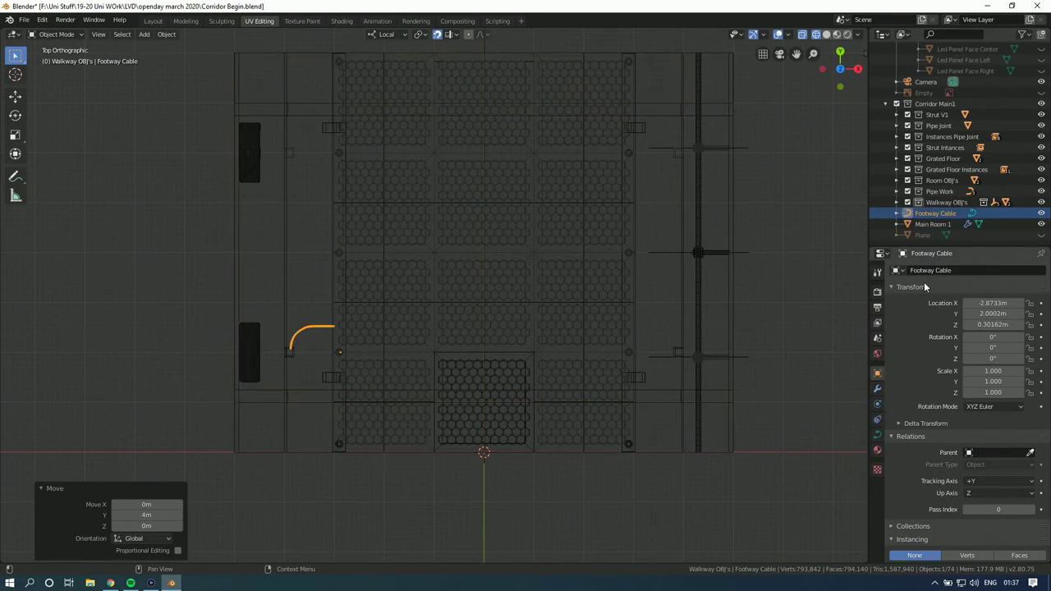
pyautogui.click(877, 436)
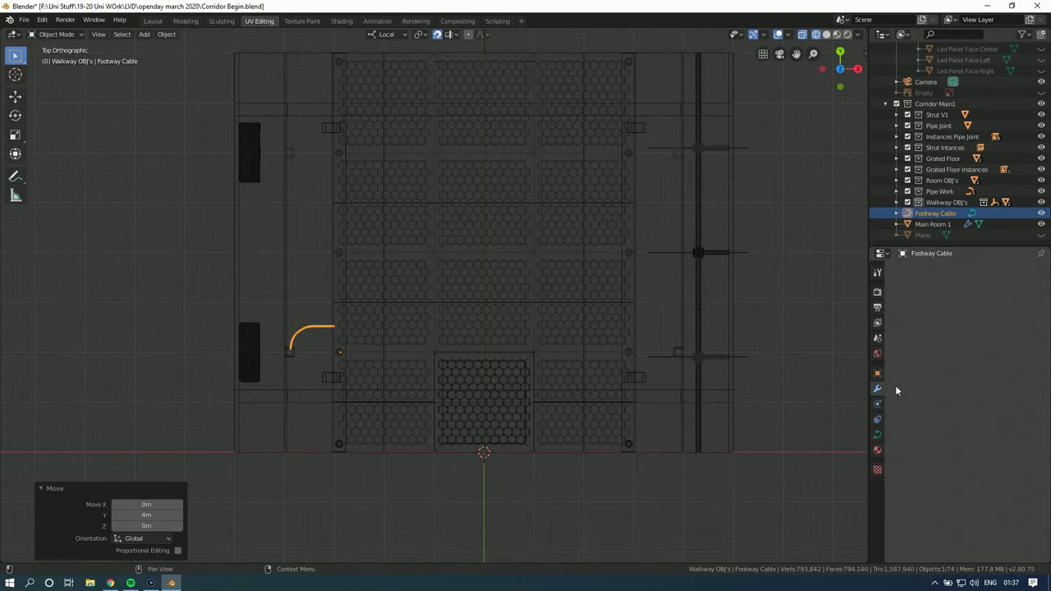
pyautogui.click(945, 270)
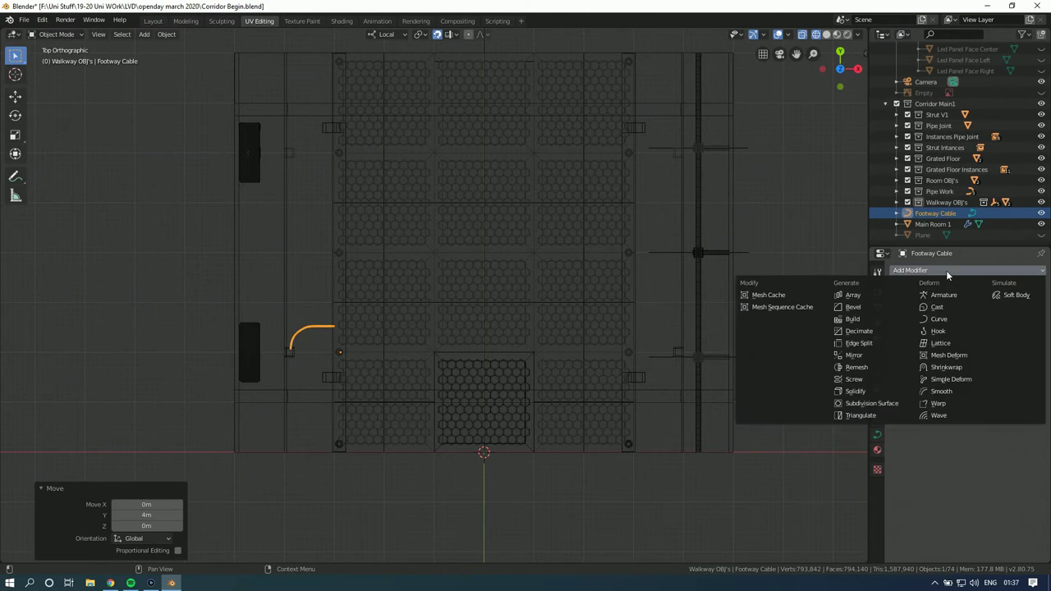
pyautogui.click(873, 355)
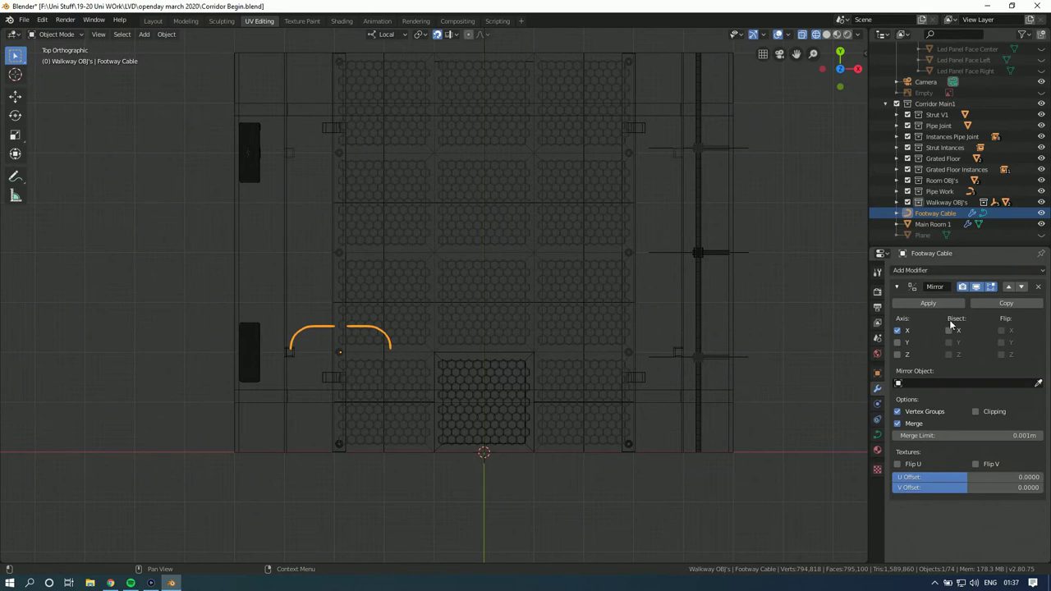
pyautogui.click(955, 384)
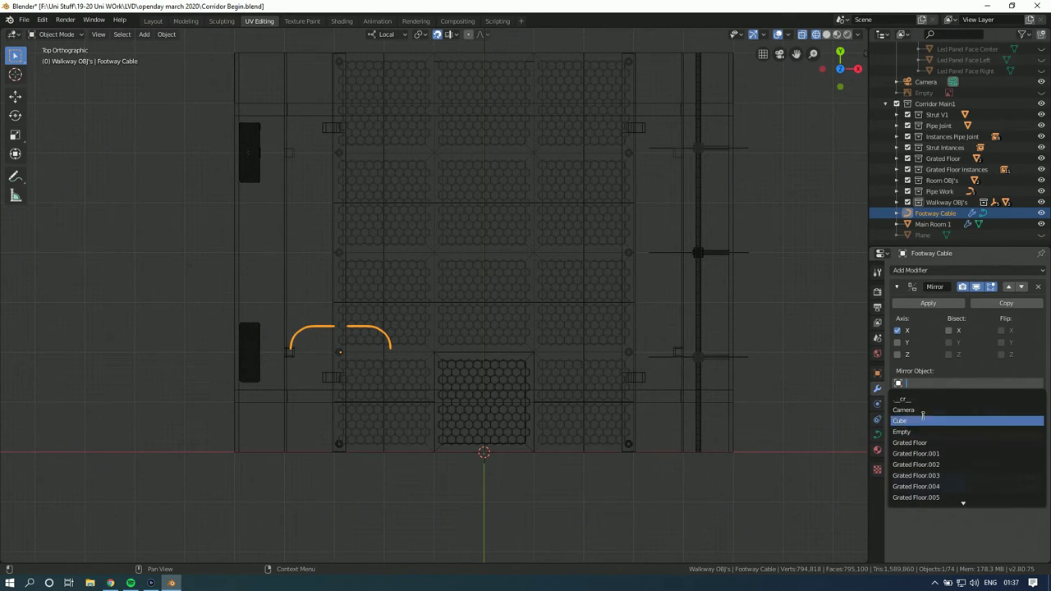
pyautogui.write('mir')
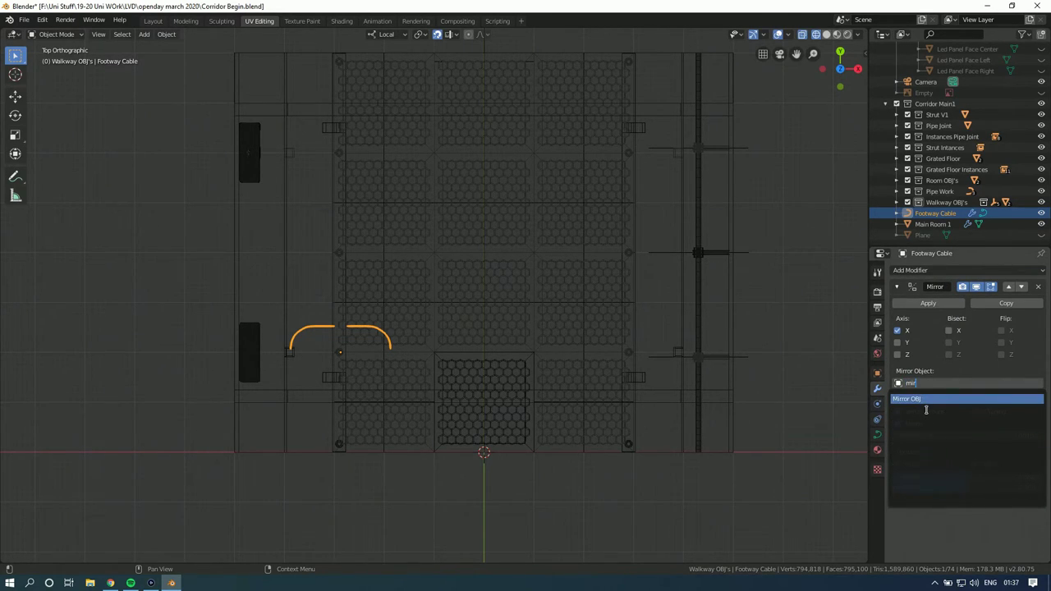
pyautogui.click(924, 400)
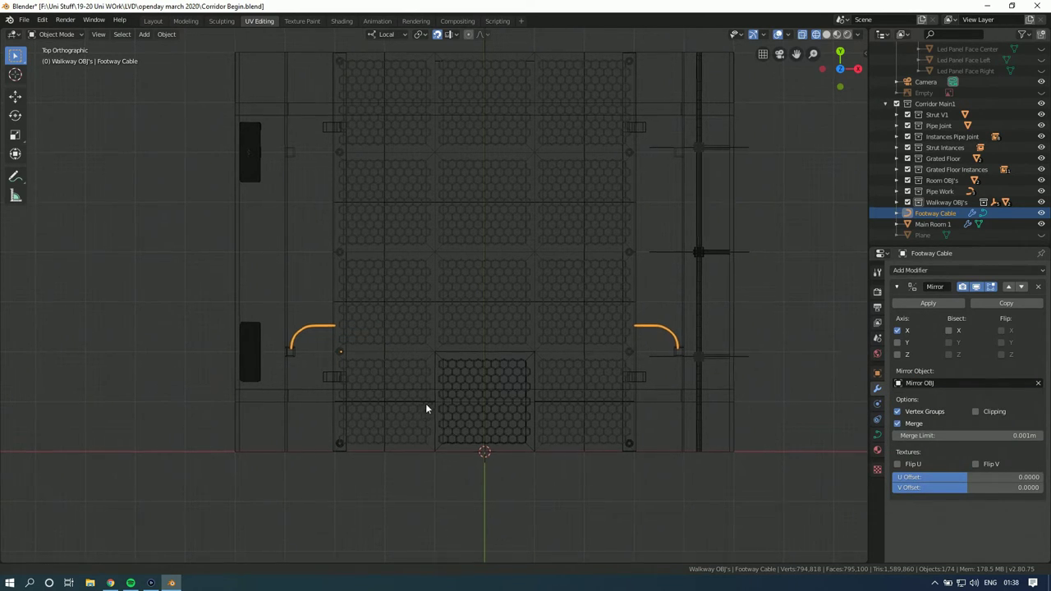
# Step: Duplicate Footway Cable, leaving the copy in place on the original
pyautogui.keyDown('shift'); pyautogui.moveTo(425, 408); pyautogui.dragTo(553, 370, button='middle'); pyautogui.keyUp('shift')
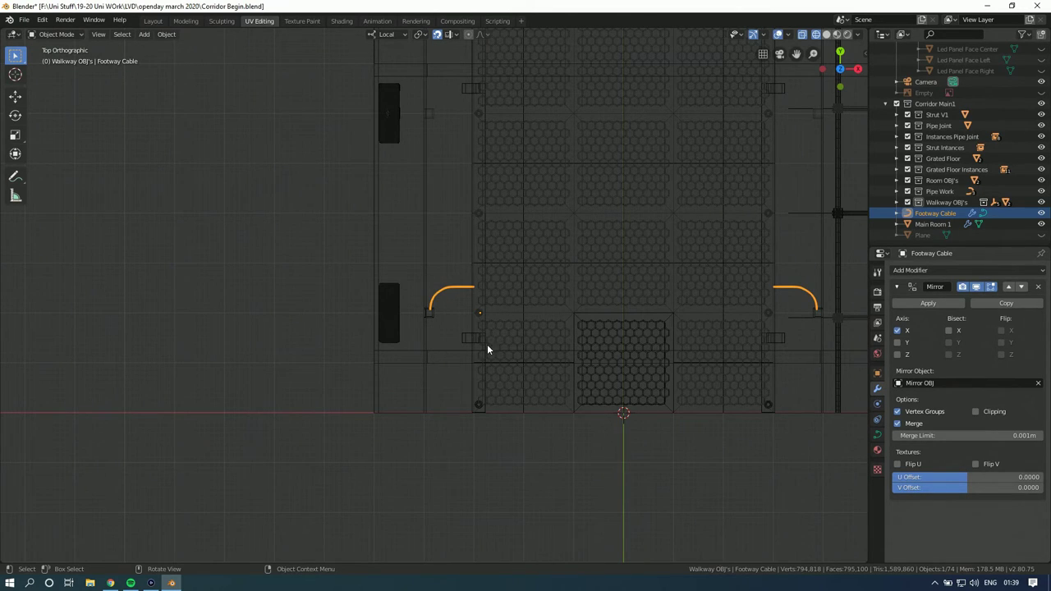
pyautogui.scroll(7, 472, 349)
pyautogui.press('Tab')
pyautogui.scroll(2, 438, 326)
pyautogui.press('Tab')
pyautogui.moveTo(454, 333); pyautogui.dragTo(575, 320, button='middle')
pyautogui.click(842, 59)
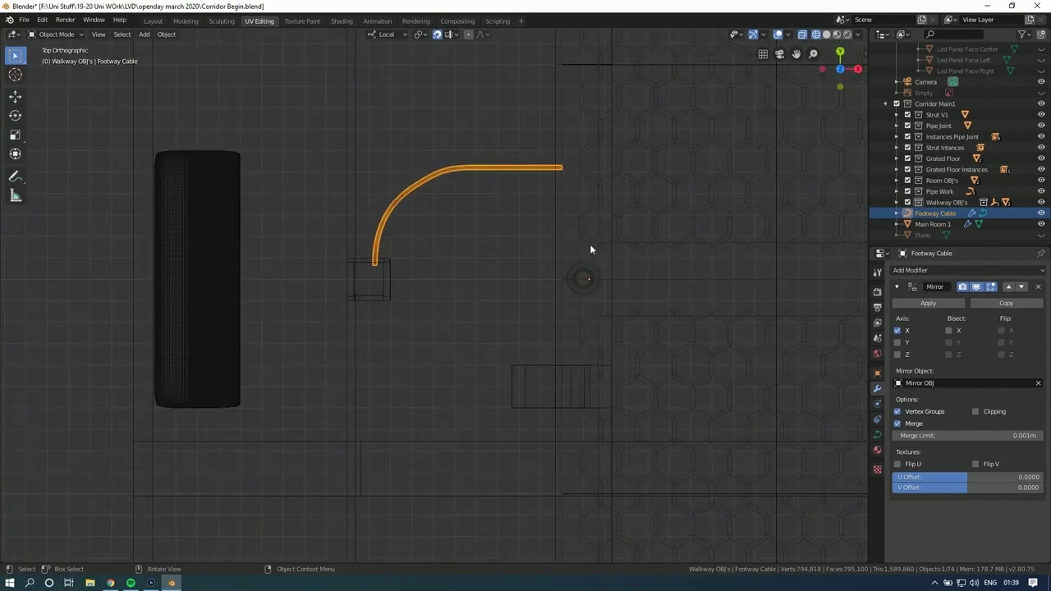
pyautogui.hotkey('shift', 'd')
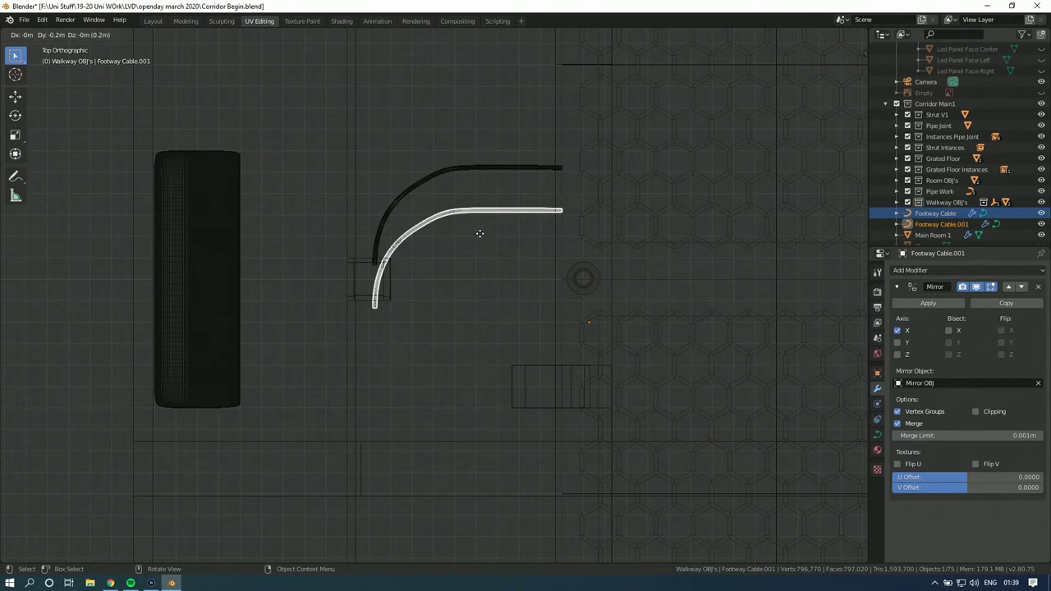
pyautogui.press('Escape')
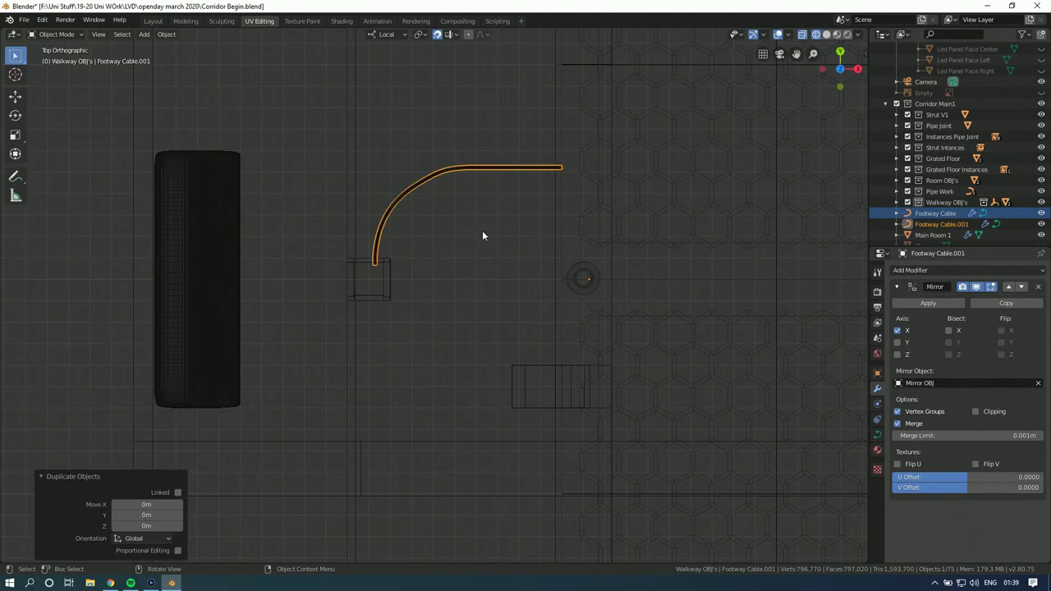
# Step: Set the origin of Footway Cable.001 to its geometry and rotate the cable 180° in left view
pyautogui.click(165, 34)
pyautogui.moveTo(197, 58)
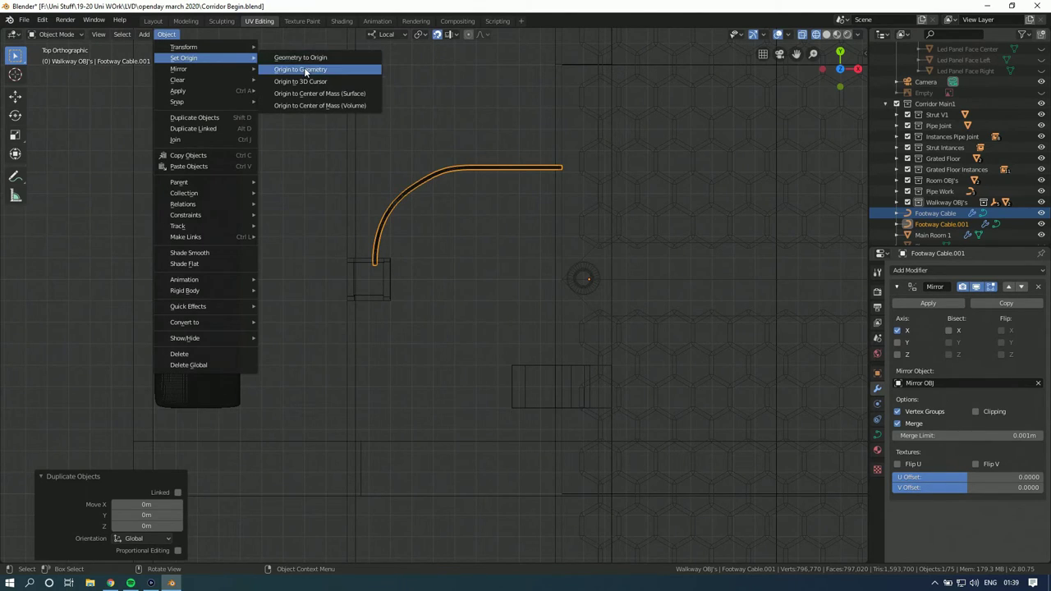
pyautogui.click(345, 70)
pyautogui.press('r')
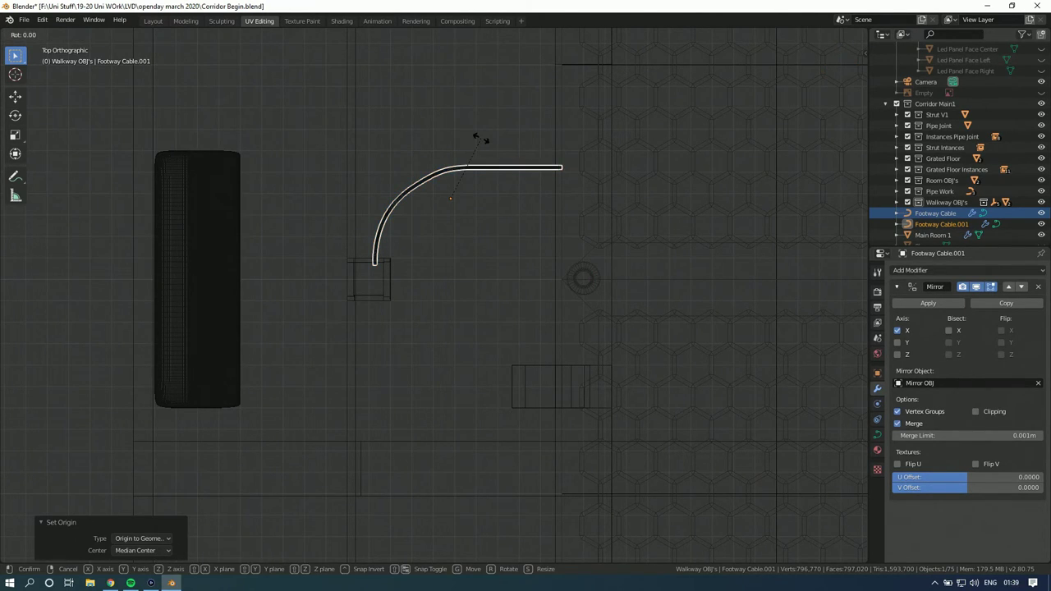
pyautogui.press('Escape')
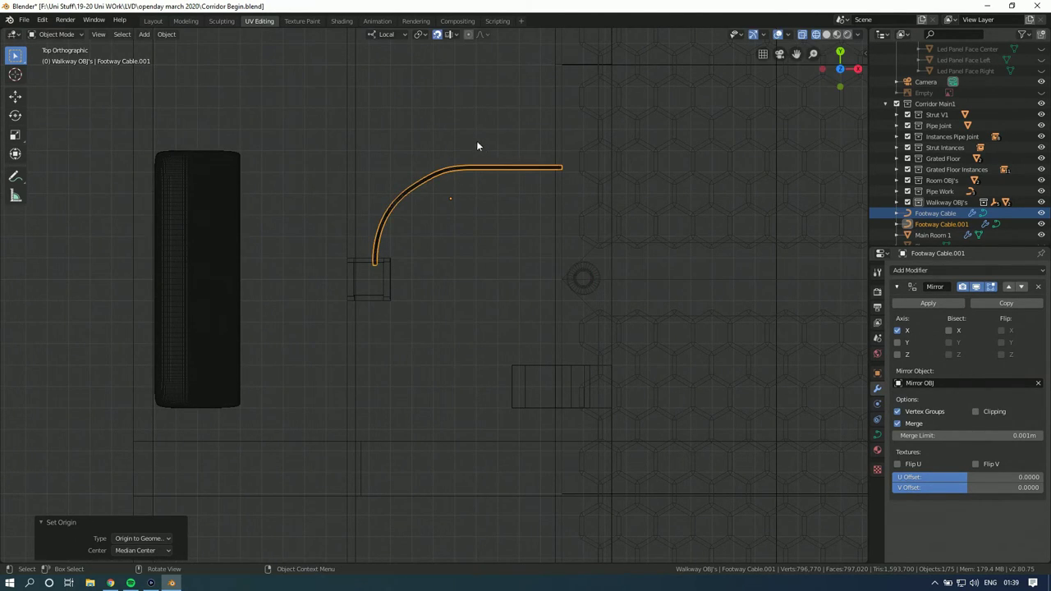
pyautogui.click(824, 71)
pyautogui.write('r180')
pyautogui.press('Return')
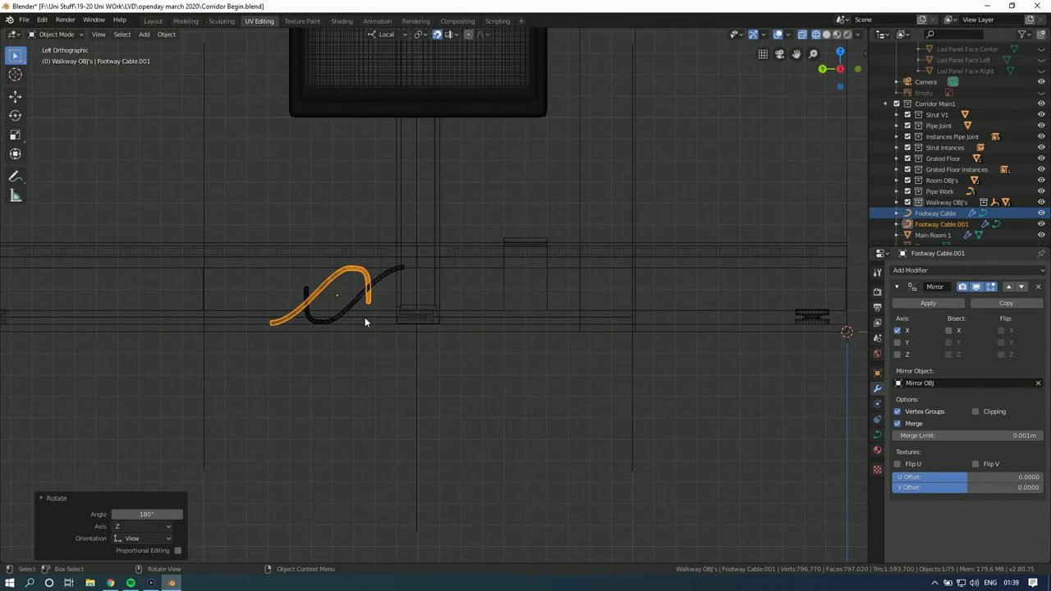
# Step: Move Footway Cable.001 about -0.74 m along Y and 0.25 m up, to the other side of the wall strut
pyautogui.press('g')
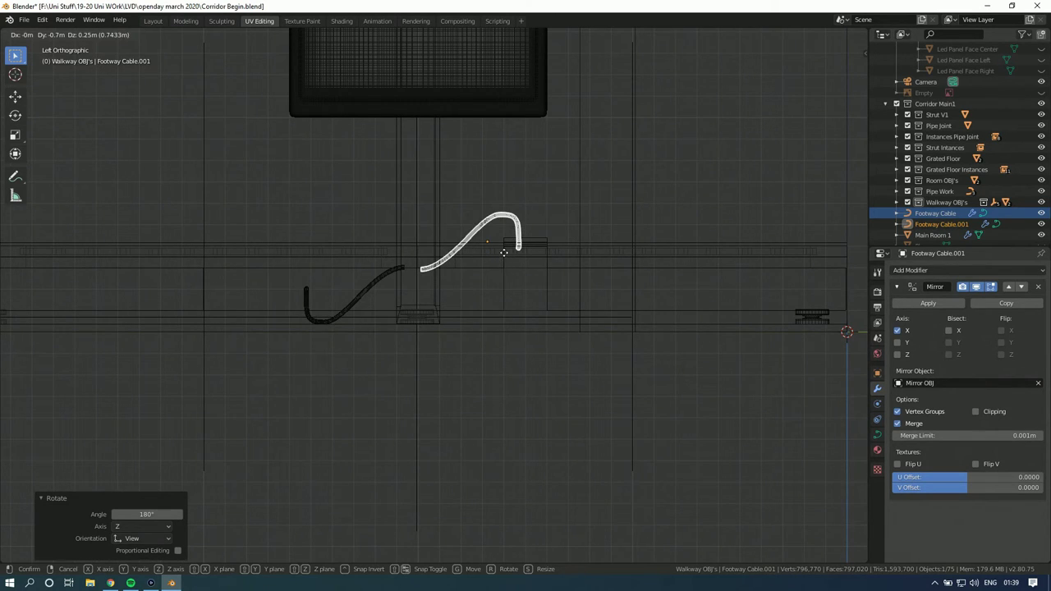
pyautogui.click(569, 253)
pyautogui.moveTo(545, 260); pyautogui.dragTo(695, 146, button='middle')
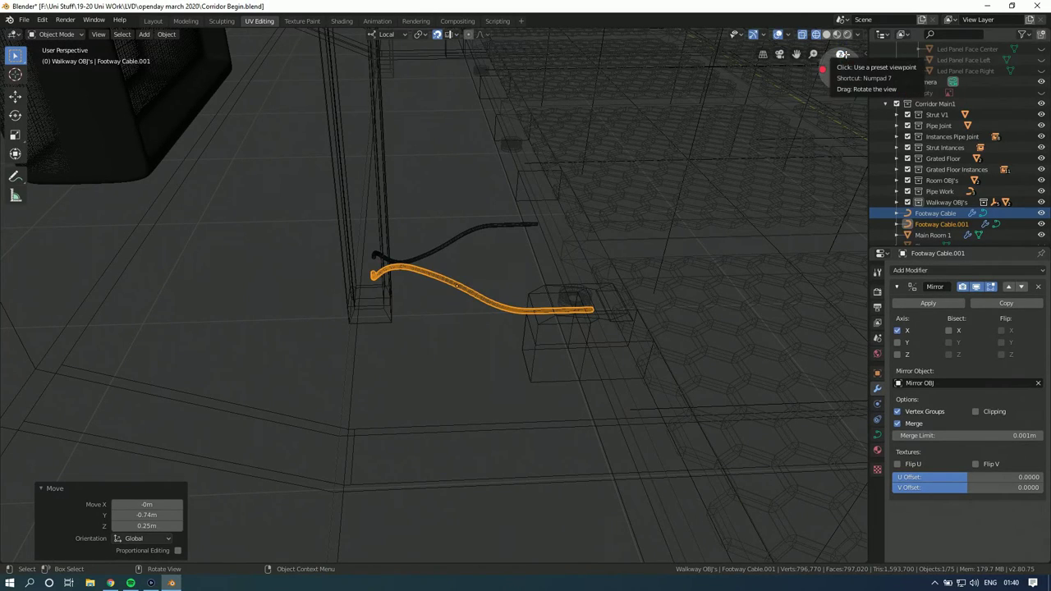
# Step: In front view, lower the control point of Footway Cable.001's raised loop about 0.5 m to floor level
pyautogui.press('Tab')
pyautogui.scroll(5, 432, 250)
pyautogui.moveTo(433, 249); pyautogui.dragTo(556, 153, button='middle')
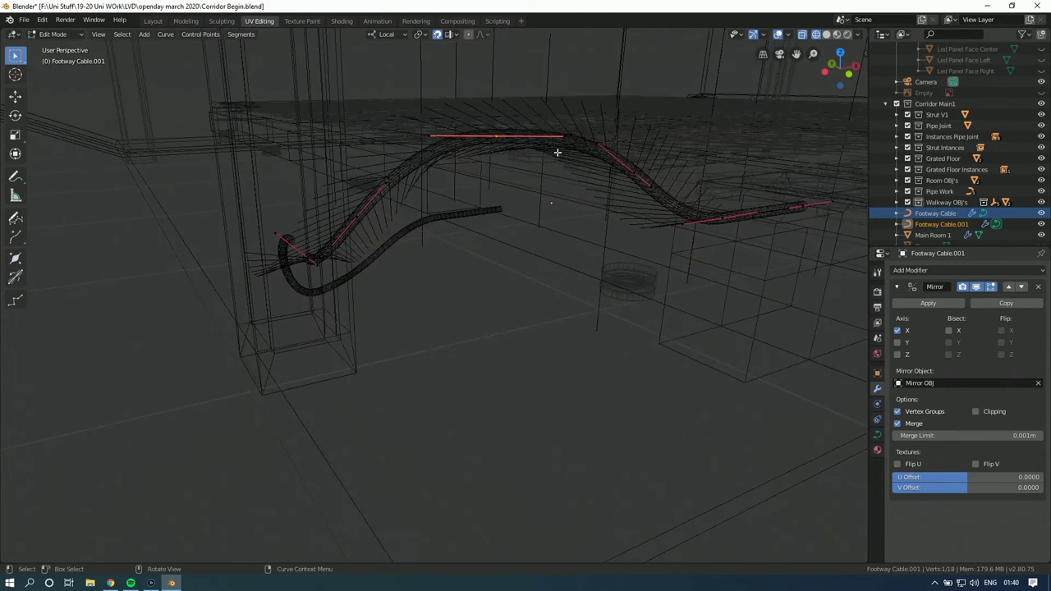
pyautogui.click(855, 74)
pyautogui.press('g')
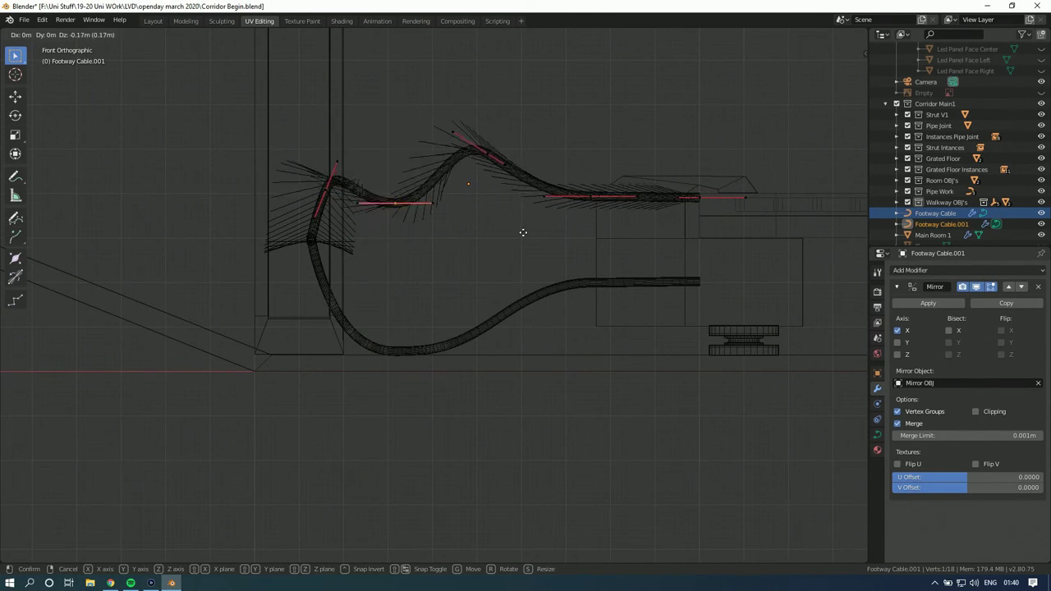
pyautogui.click(518, 352)
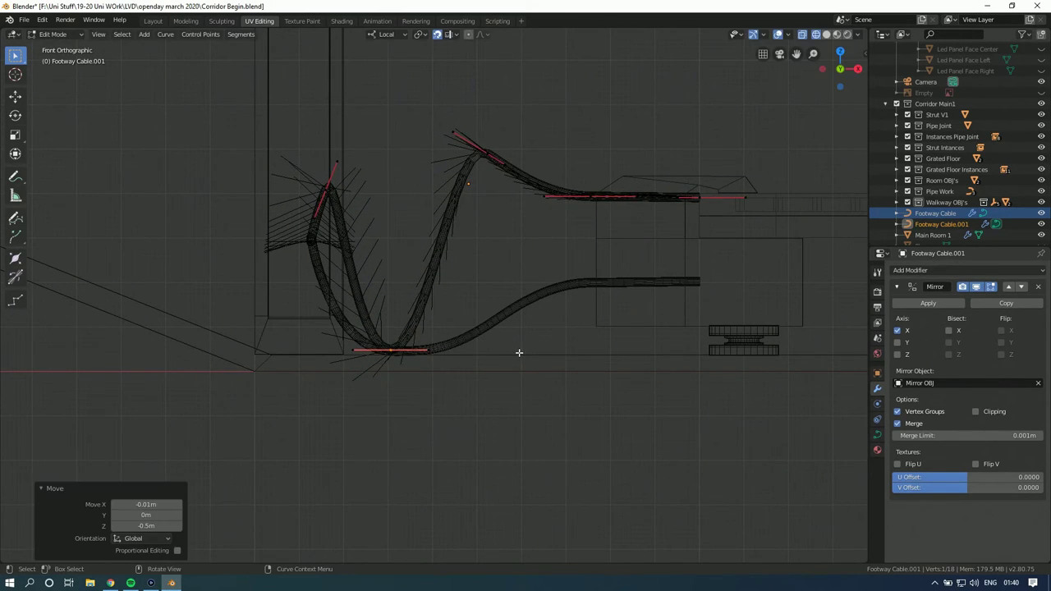
# Step: Lower the control point between the strut end and the floor loop about 0.21 m and rotate it about 91° in left view
pyautogui.click(329, 188)
pyautogui.click(820, 71)
pyautogui.press('g')
pyautogui.click(550, 283)
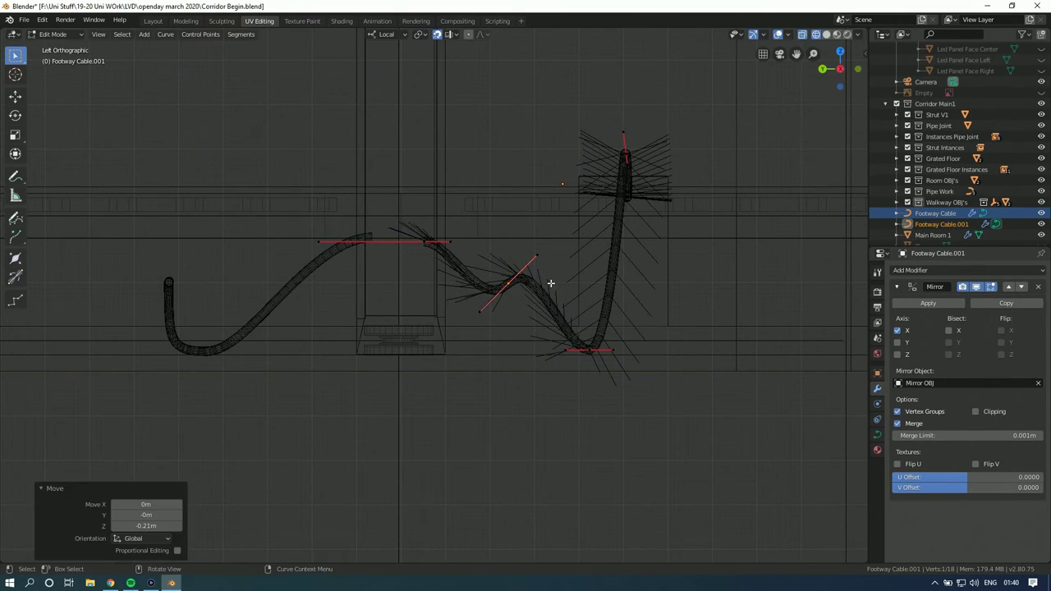
pyautogui.press('r')
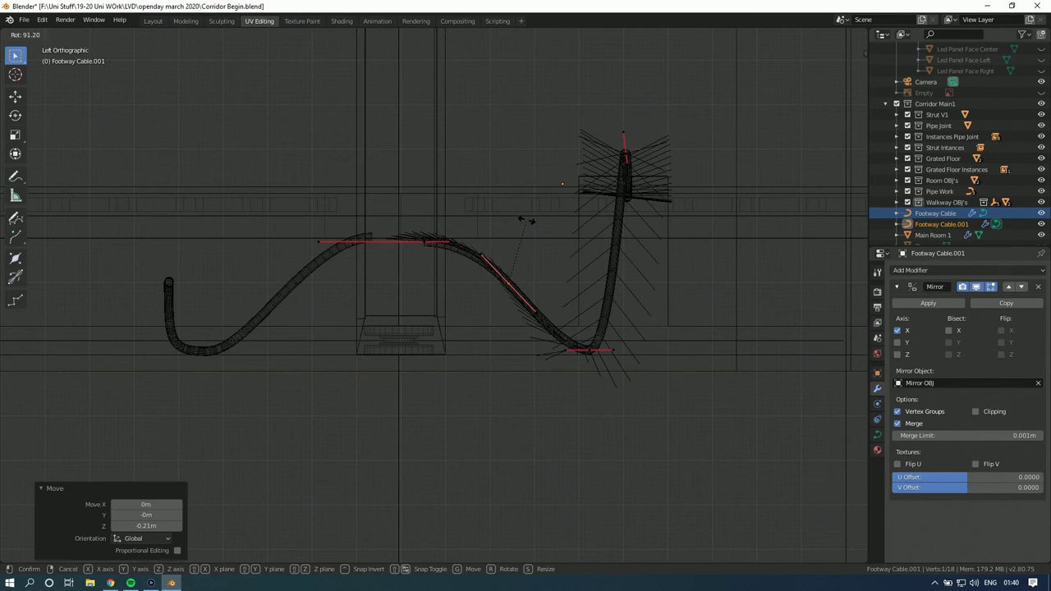
pyautogui.click(526, 220)
# Step: Lower the control point at the remaining peak about 0.33 m and rotate it about -87° in front view to follow the rising cable
pyautogui.moveTo(556, 262); pyautogui.dragTo(534, 146, button='middle')
pyautogui.click(521, 140)
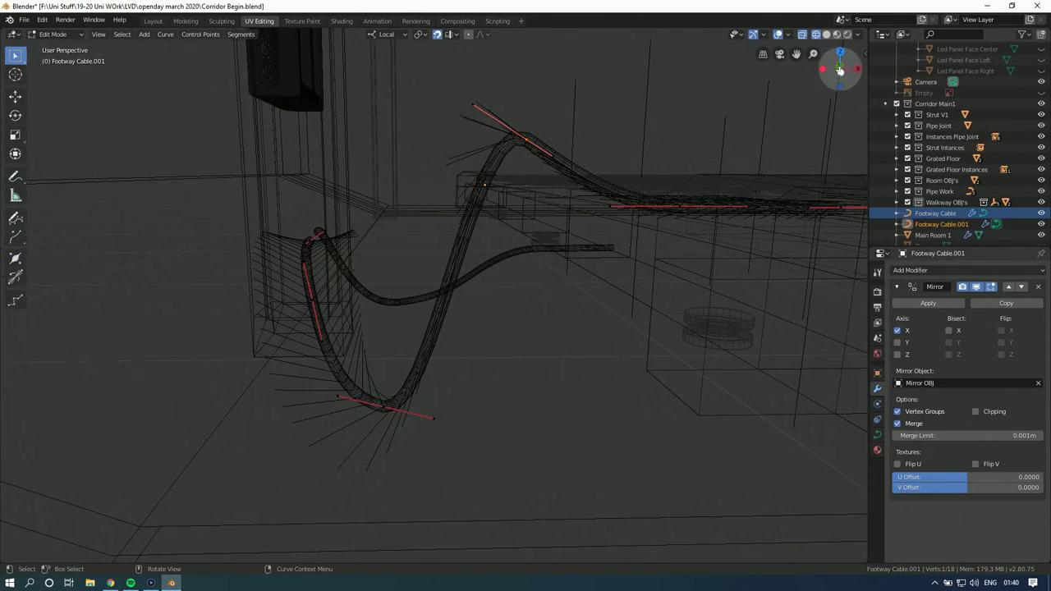
pyautogui.click(840, 71)
pyautogui.press('g')
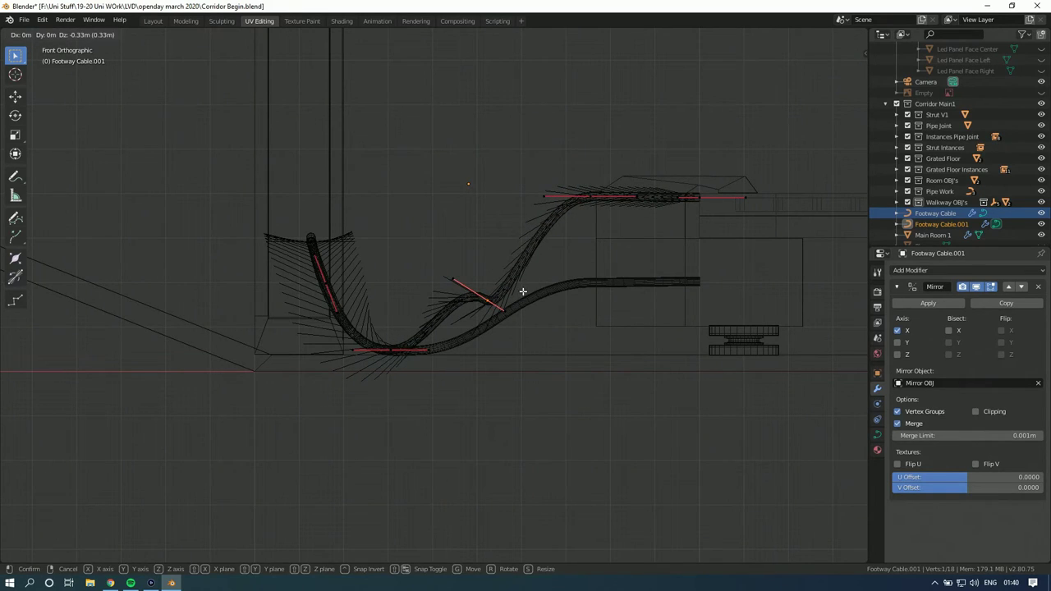
pyautogui.click(522, 291)
pyautogui.press('r')
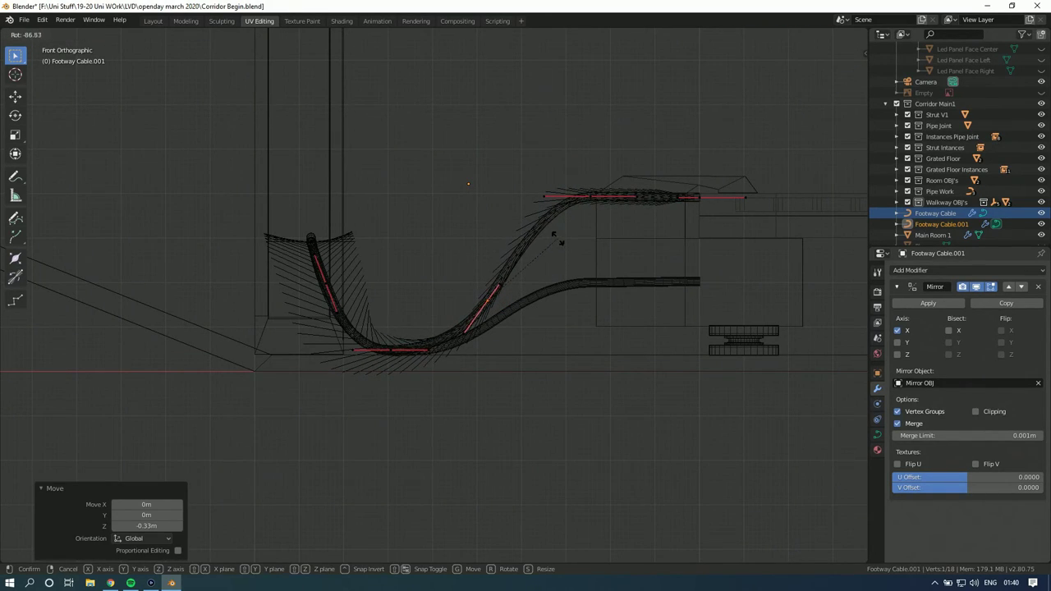
pyautogui.click(554, 236)
# Step: Lower the two control points at the walkway end of the cable together by about 0.17 m
pyautogui.click(700, 197)
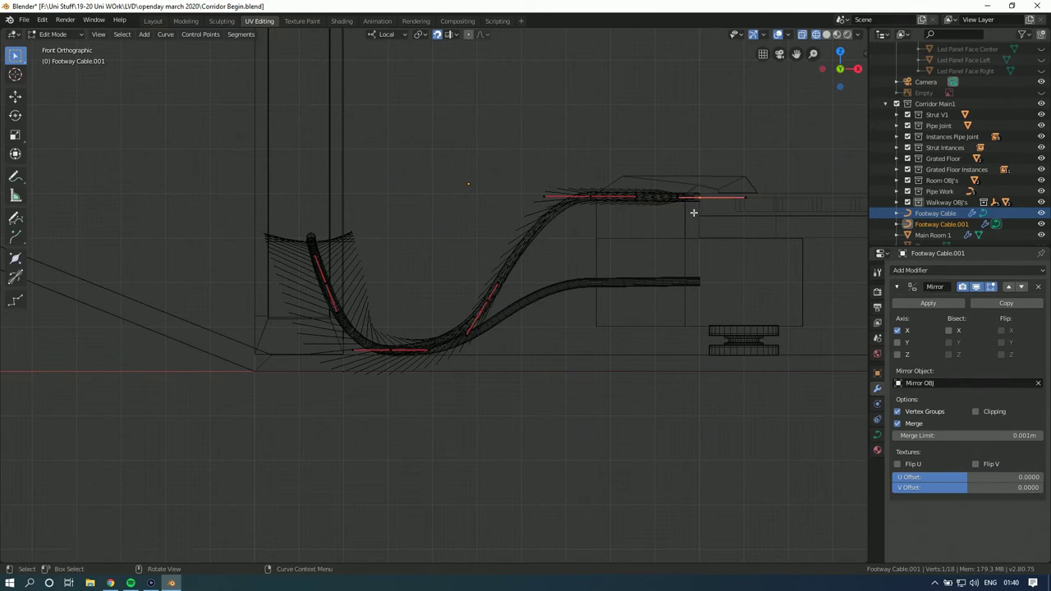
pyautogui.keyDown('shift'); pyautogui.click(614, 191); pyautogui.keyUp('shift')
pyautogui.scroll(1, 640, 216)
pyautogui.keyDown('shift'); pyautogui.moveTo(641, 216); pyautogui.dragTo(481, 216, button='middle'); pyautogui.keyUp('shift')
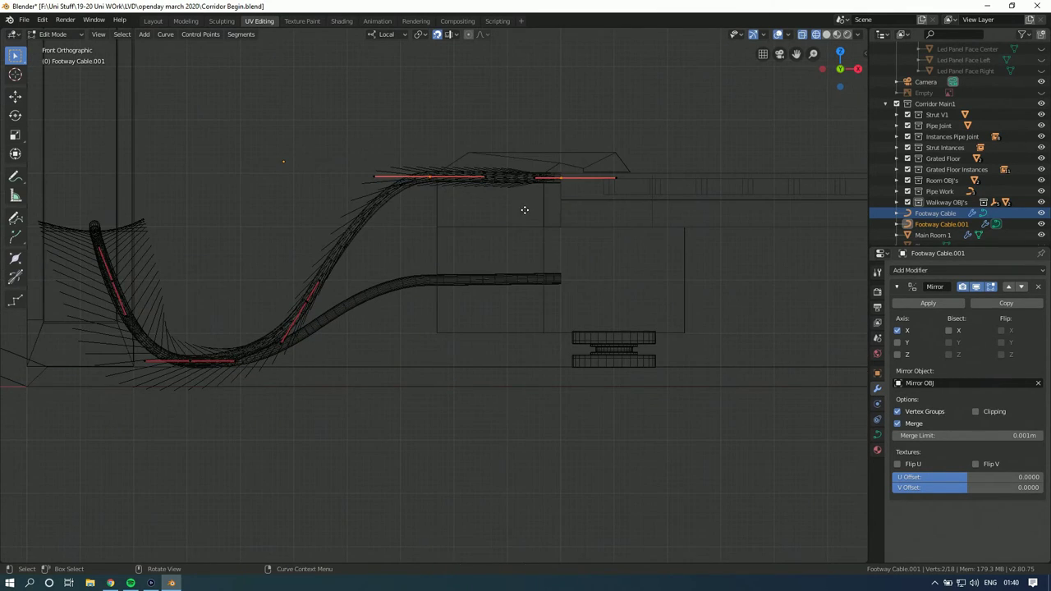
pyautogui.press('g')
pyautogui.click(522, 300)
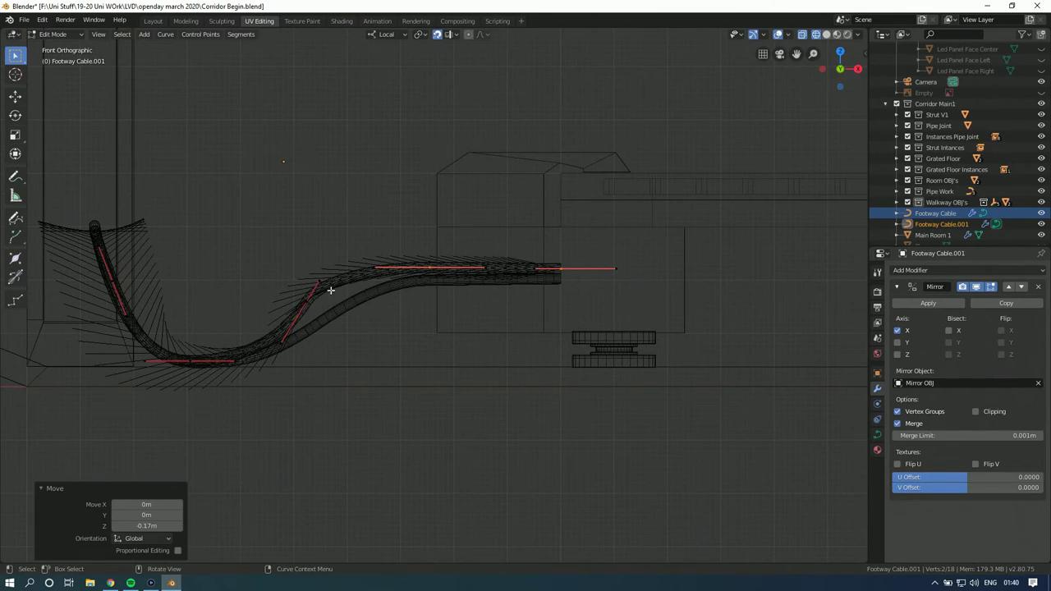
# Step: Rotate the control point on the rising section about 16° and move it about 0.04 m along X to smooth the bend
pyautogui.click(296, 315)
pyautogui.press('r')
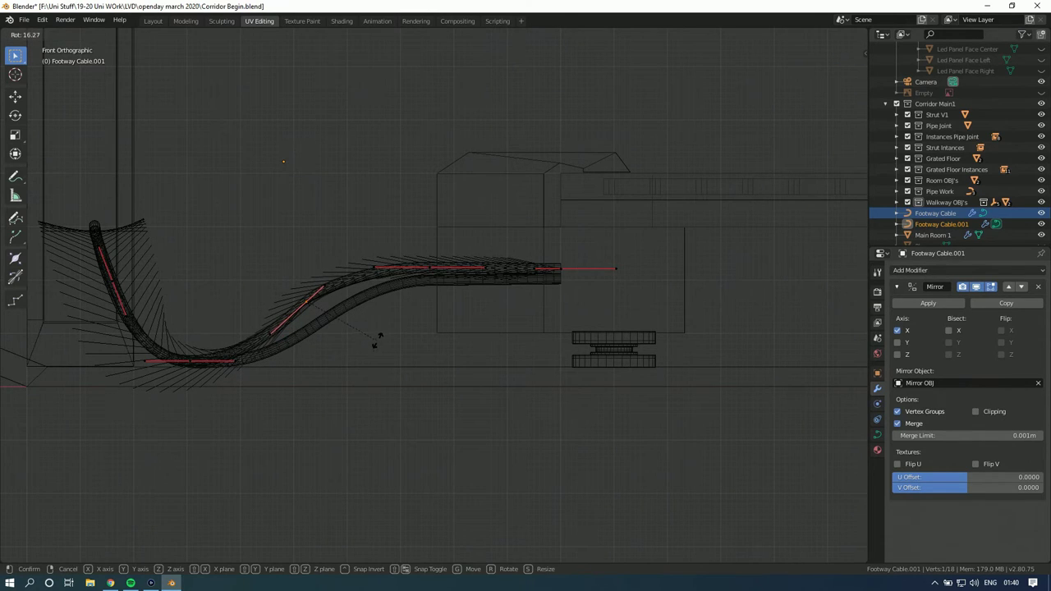
pyautogui.click(378, 339)
pyautogui.press('g')
pyautogui.click(399, 340)
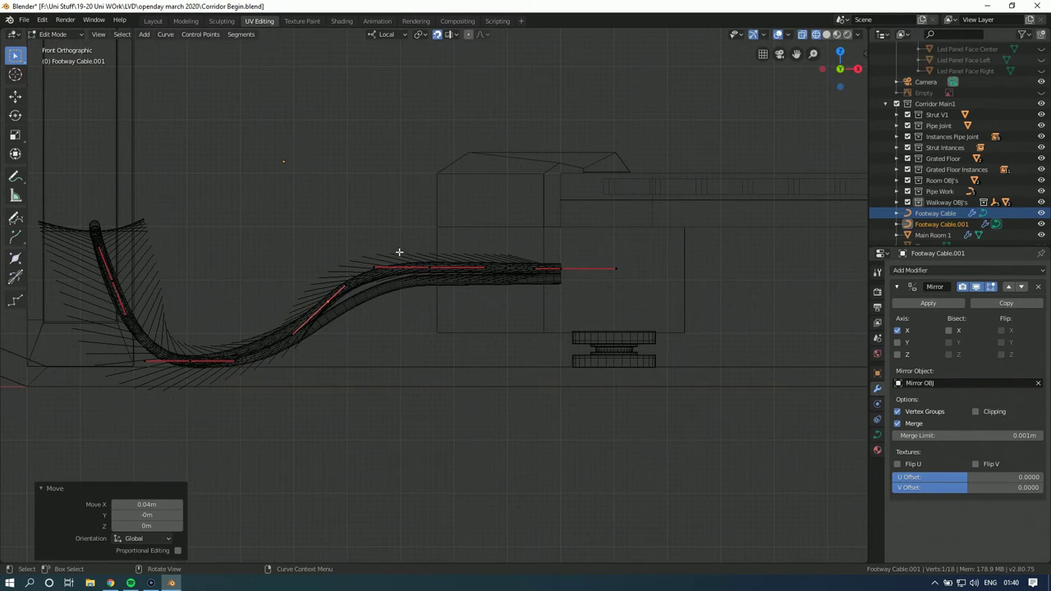
# Step: Finish editing the cable curve and display the corridor in solid shading
pyautogui.scroll(1, 350, 227)
pyautogui.moveTo(349, 228)
pyautogui.mouseDown(button='middle')
pyautogui.moveTo(572, 261)
pyautogui.moveTo(444, 254)
pyautogui.moveTo(516, 131)
pyautogui.moveTo(391, 145)
pyautogui.moveTo(473, 151)
pyautogui.mouseUp(button='middle')
pyautogui.press('Tab')
pyautogui.click(826, 35)
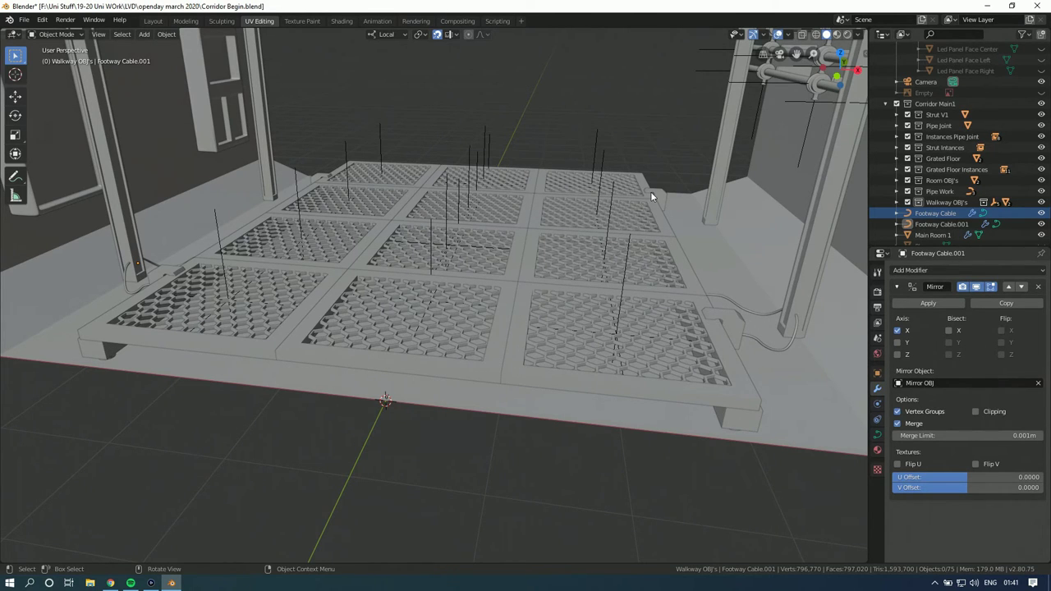
pyautogui.moveTo(466, 158); pyautogui.dragTo(492, 225, button='middle')
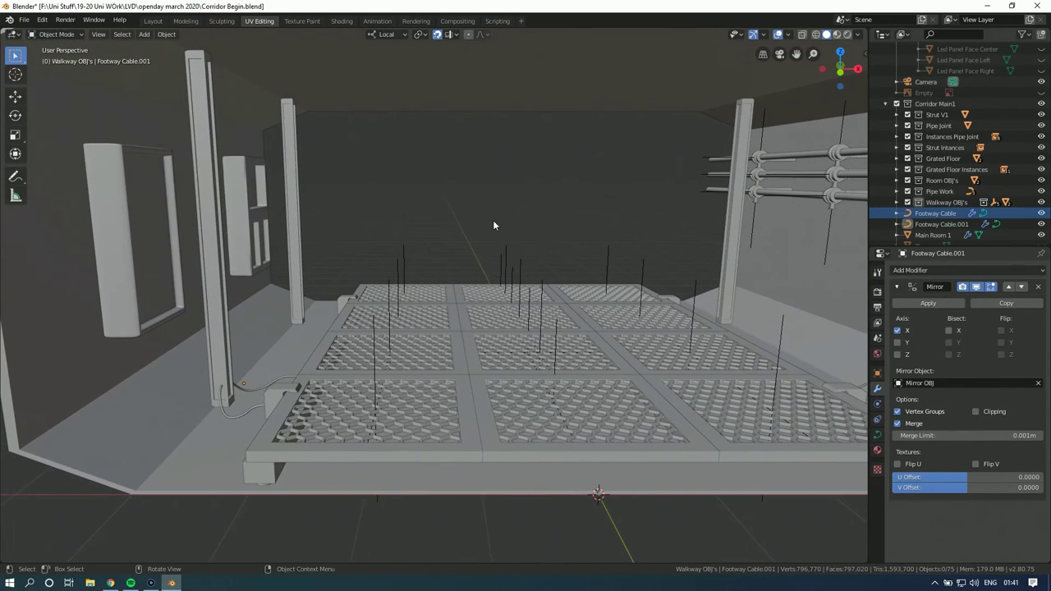
# Step: Select Footway Cable and add a new collection inside the Corridor Main1 collection
pyautogui.click(936, 213)
pyautogui.click(943, 224)
pyautogui.press('KP_Decimal')
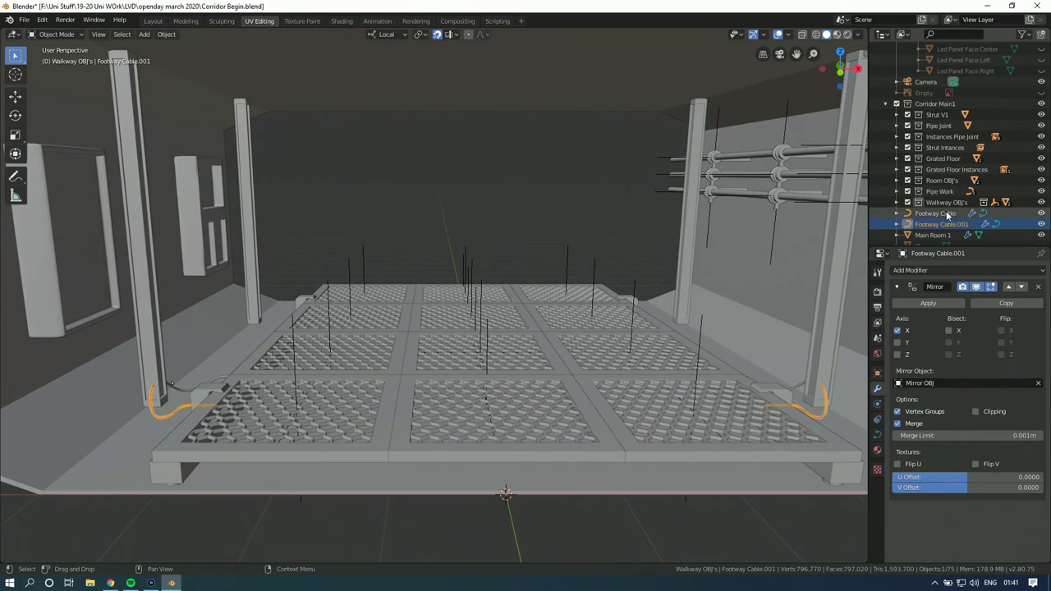
pyautogui.click(946, 214)
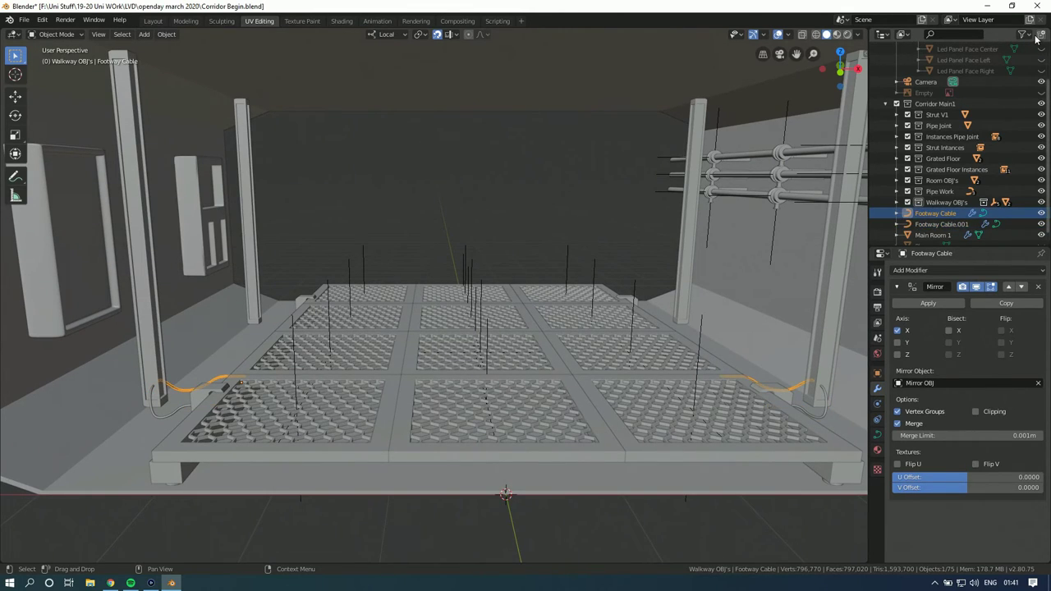
pyautogui.click(1040, 37)
pyautogui.scroll(-1, 969, 164)
pyautogui.click(936, 234)
pyautogui.moveTo(936, 235); pyautogui.dragTo(936, 84)
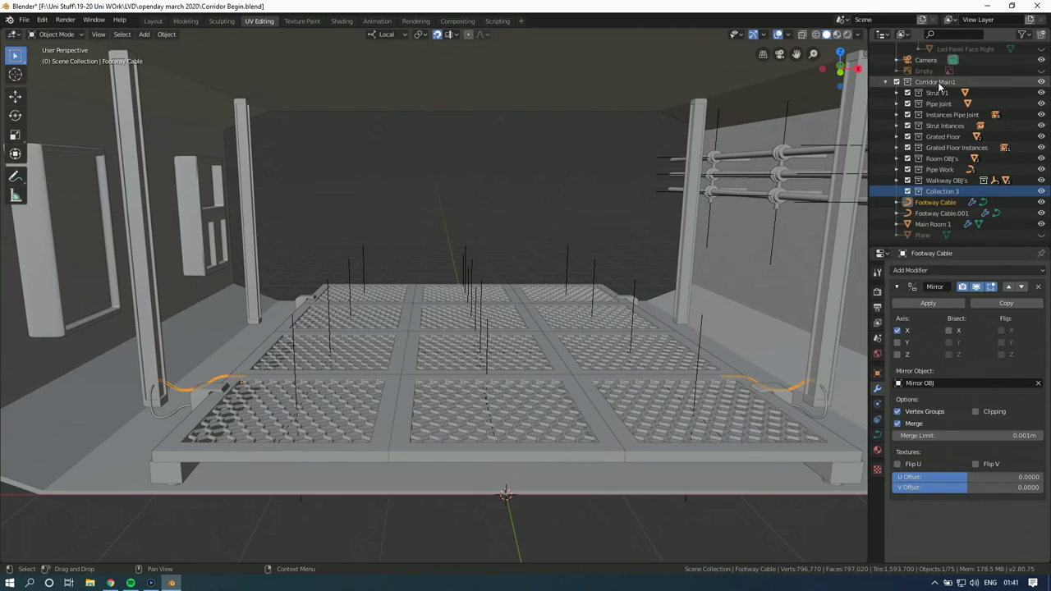
# Step: Rename the new collection as Footway Cabling and put both footway cables into it
pyautogui.doubleClick(944, 190)
pyautogui.write('Foo')
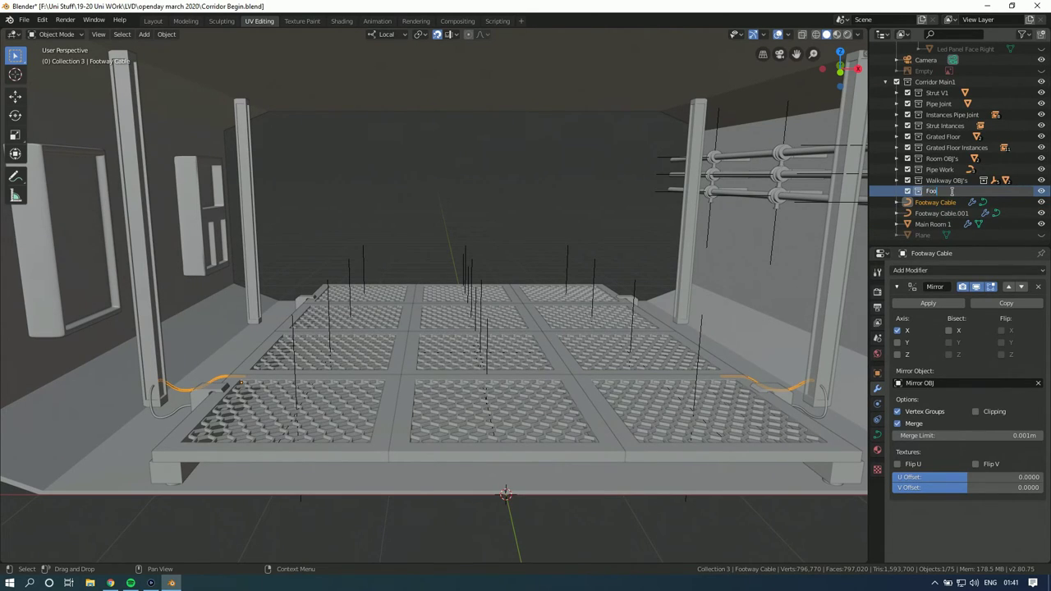
pyautogui.write('tway Cabling')
pyautogui.press('Return')
pyautogui.moveTo(950, 202); pyautogui.dragTo(957, 192)
pyautogui.click(897, 192)
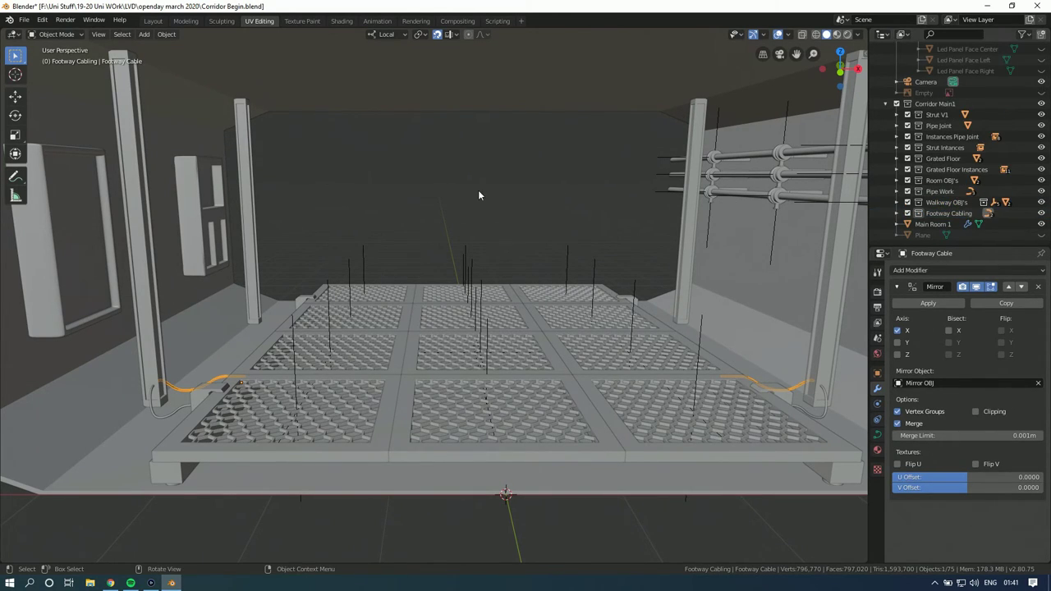
pyautogui.moveTo(454, 189); pyautogui.dragTo(507, 225, button='middle')
pyautogui.scroll(3, 522, 225)
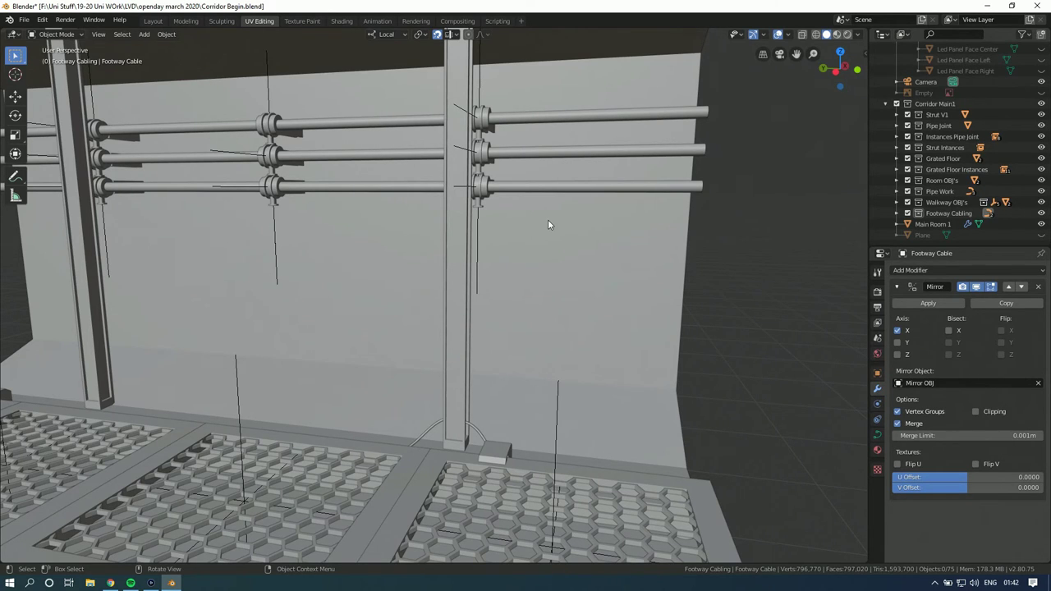
pyautogui.moveTo(549, 224)
pyautogui.mouseDown(button='middle')
pyautogui.moveTo(394, 222)
pyautogui.moveTo(664, 235)
pyautogui.moveTo(541, 238)
pyautogui.mouseUp(button='middle')
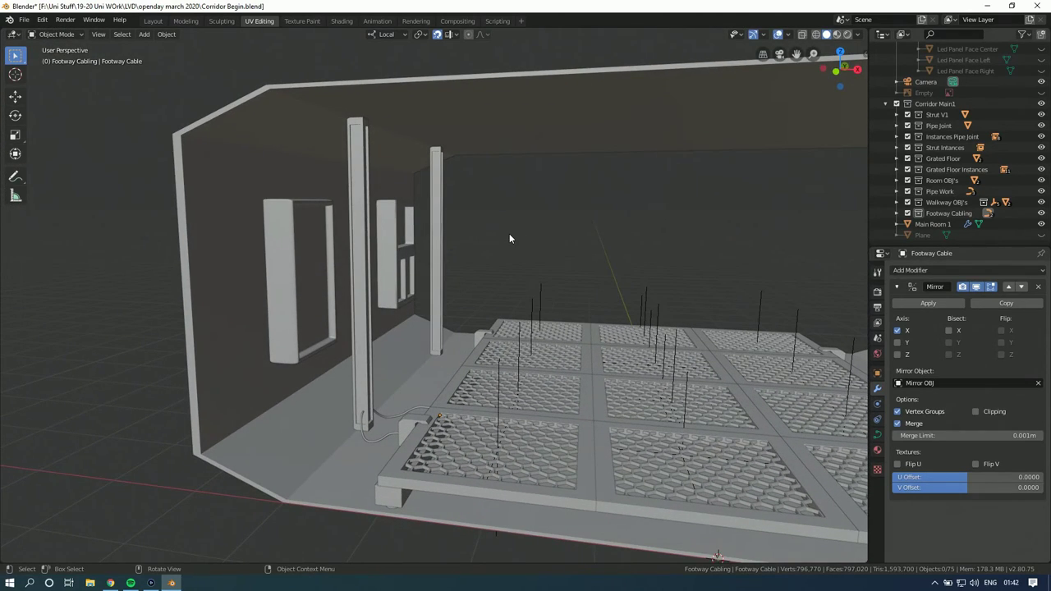
pyautogui.moveTo(509, 238); pyautogui.dragTo(417, 250, button='middle')
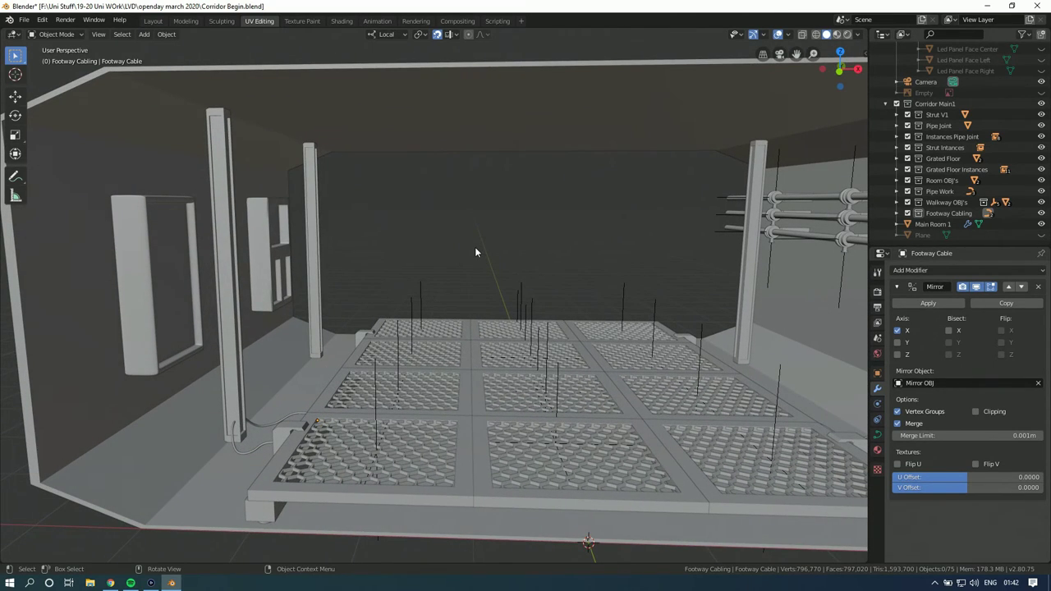
pyautogui.moveTo(470, 252); pyautogui.dragTo(519, 227, button='middle')
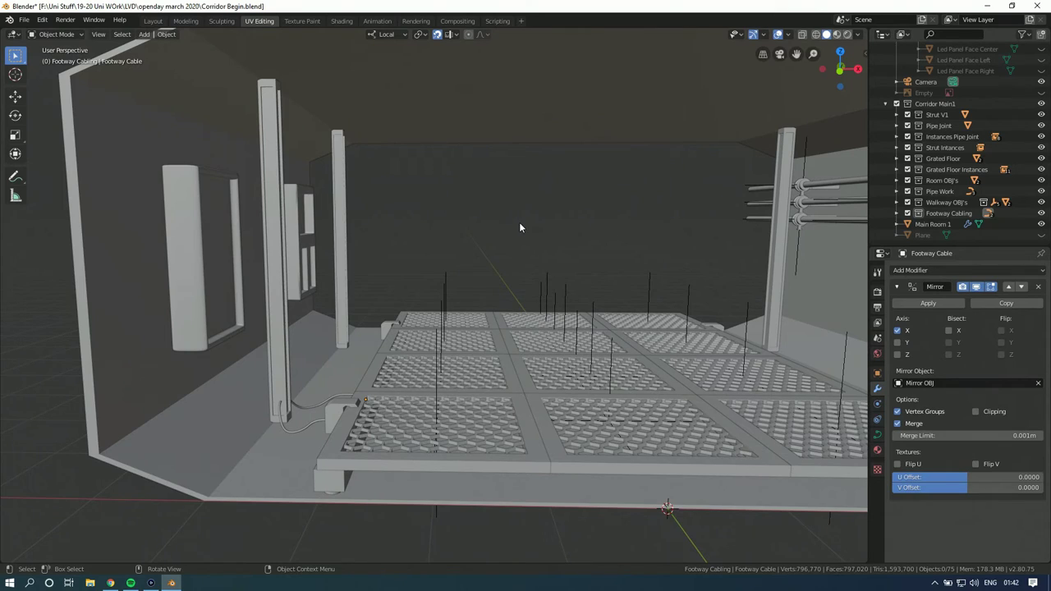
# Step: In front view, duplicate the wall strut about 1.8 m along X and rotate the copy 90° to lie horizontally
pyautogui.click(266, 184)
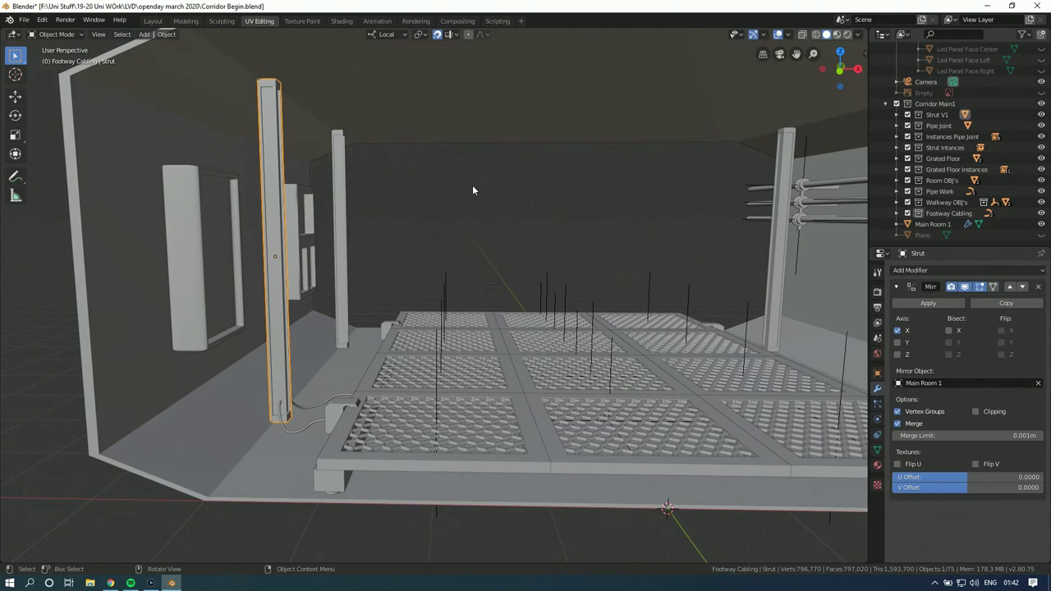
pyautogui.press('KP_1')
pyautogui.keyDown('shift'); pyautogui.moveTo(558, 193); pyautogui.dragTo(511, 193, button='middle'); pyautogui.keyUp('shift')
pyautogui.hotkey('shift', 'd')
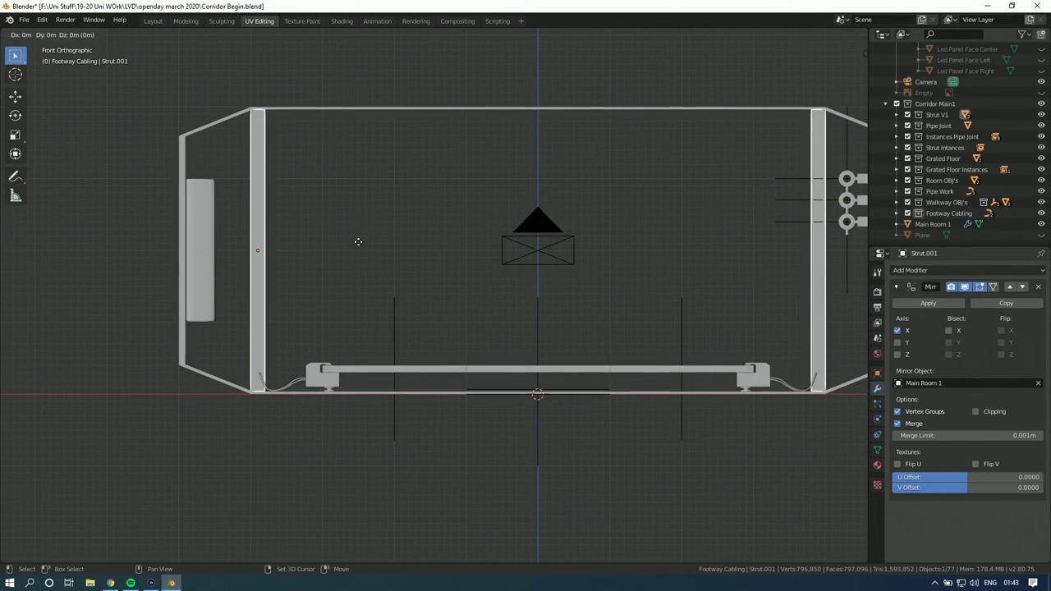
pyautogui.click(487, 240)
pyautogui.write('r90')
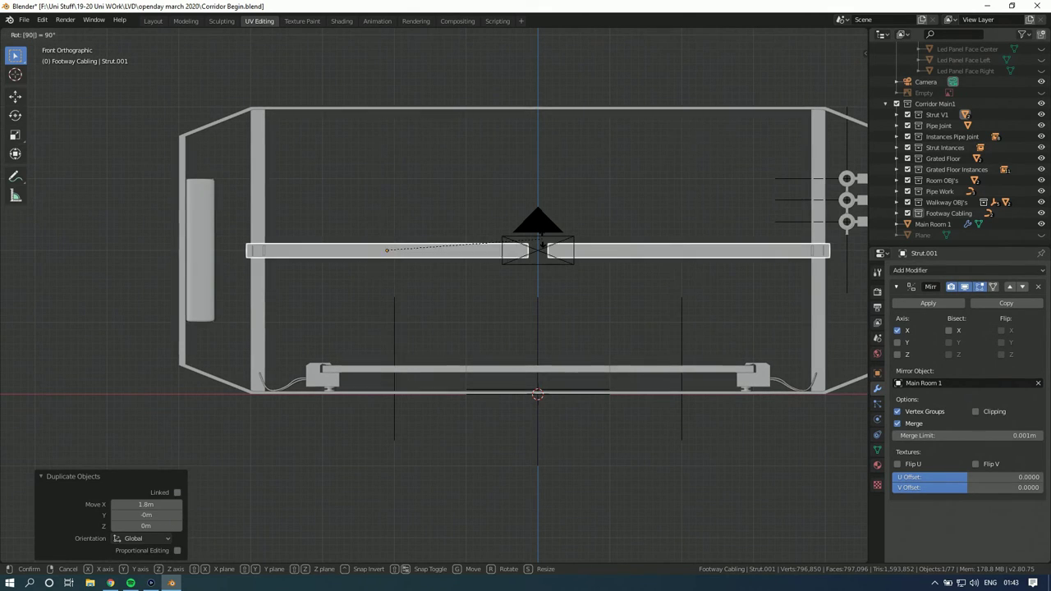
pyautogui.press('Return')
# Step: Raise the horizontal strut copy towards the ceiling so it forms a crossbeam between the two wall struts
pyautogui.press('g')
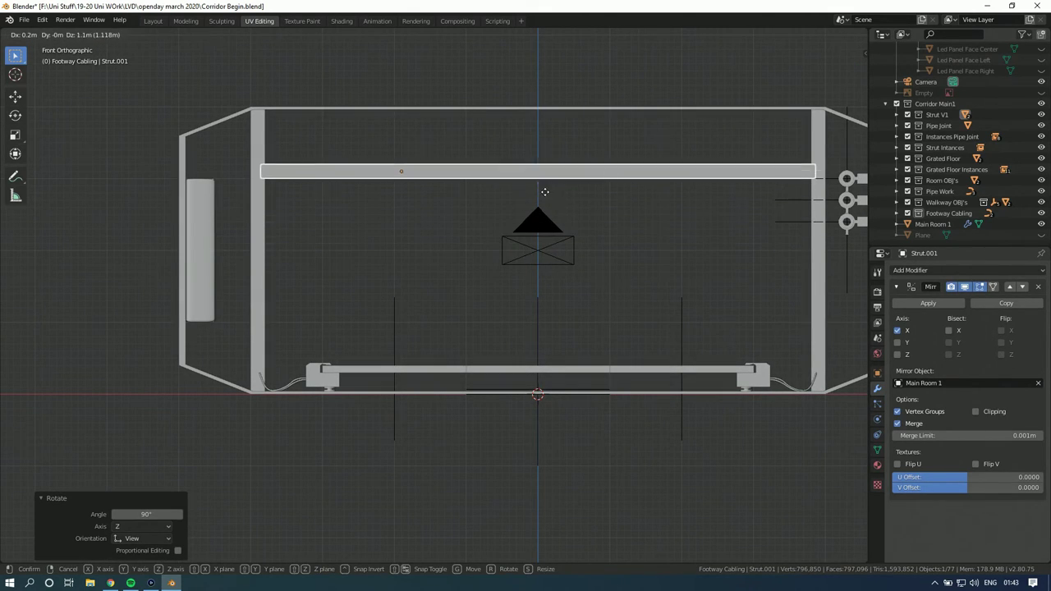
pyautogui.click(544, 156)
pyautogui.moveTo(544, 156); pyautogui.dragTo(526, 265, button='middle')
pyautogui.click(471, 218)
pyautogui.scroll(3, 492, 224)
pyautogui.click(517, 164)
pyautogui.moveTo(520, 236)
pyautogui.mouseDown(button='middle')
pyautogui.moveTo(459, 240)
pyautogui.moveTo(511, 240)
pyautogui.mouseUp(button='middle')
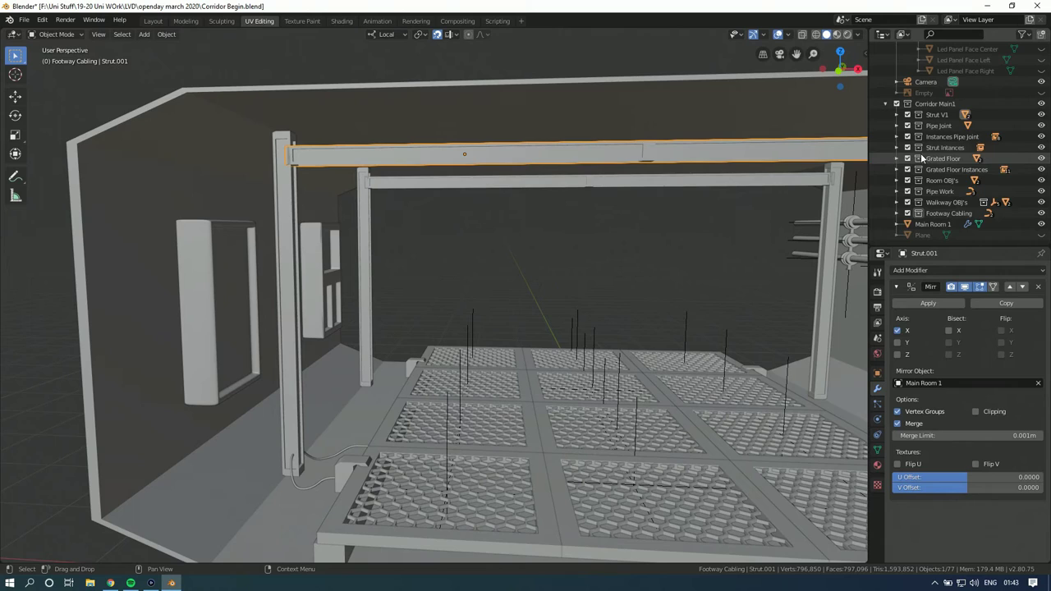
# Step: Add a new collection under Strut V1 and move it up a level directly into Corridor Main1
pyautogui.scroll(2, 939, 181)
pyautogui.scroll(-2, 939, 180)
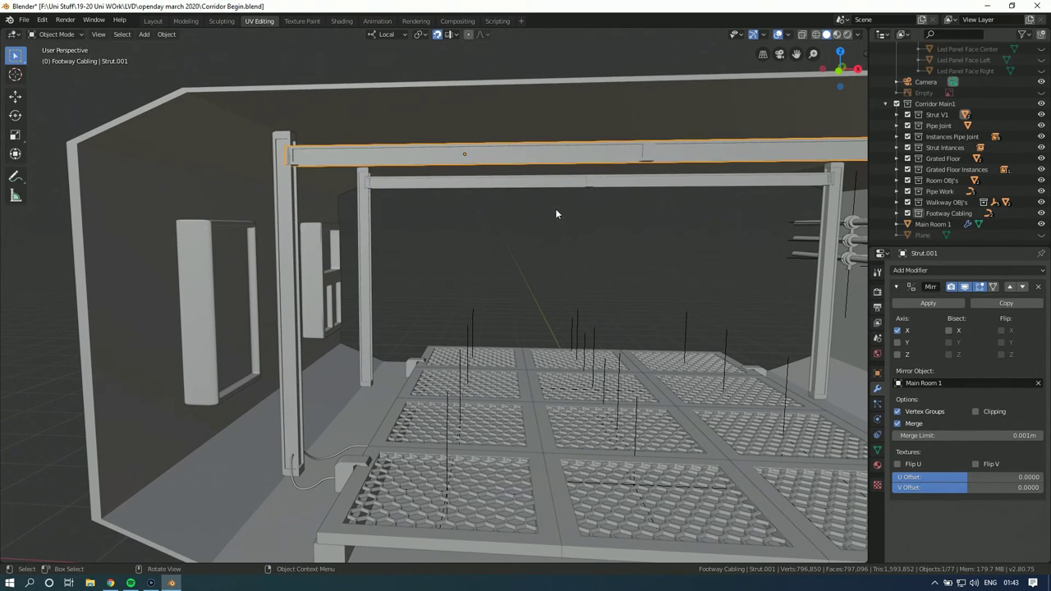
pyautogui.click(896, 114)
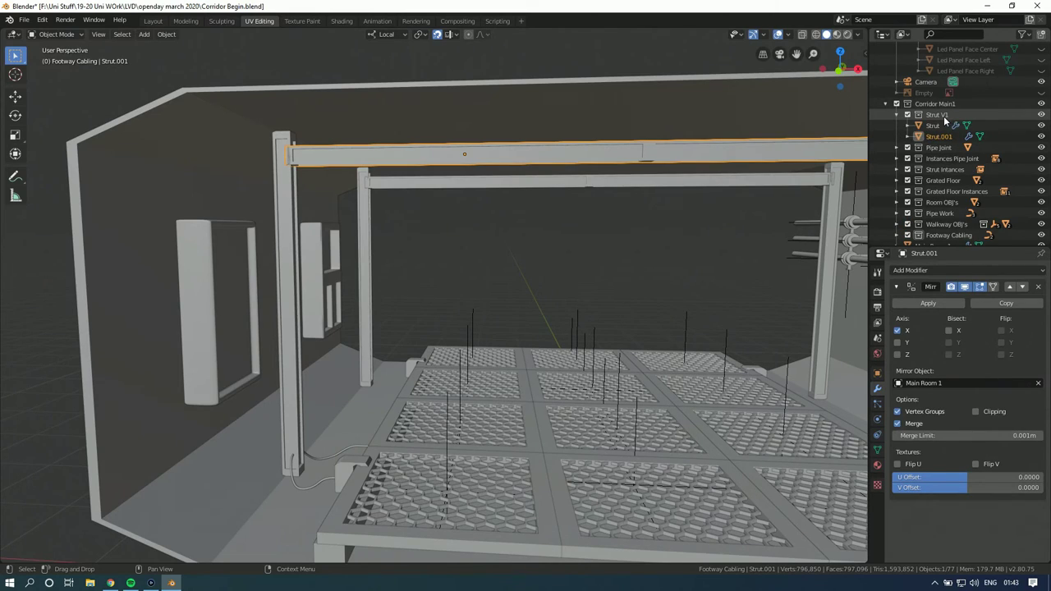
pyautogui.click(943, 116)
pyautogui.rightClick(943, 115)
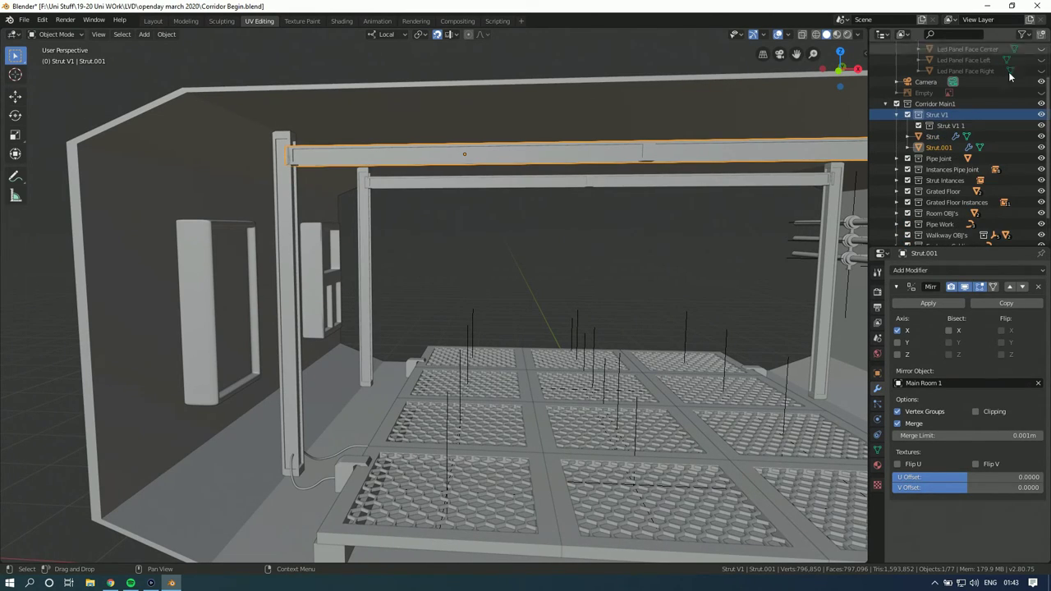
pyautogui.click(958, 126)
pyautogui.hotkey('ctrl', 'z')
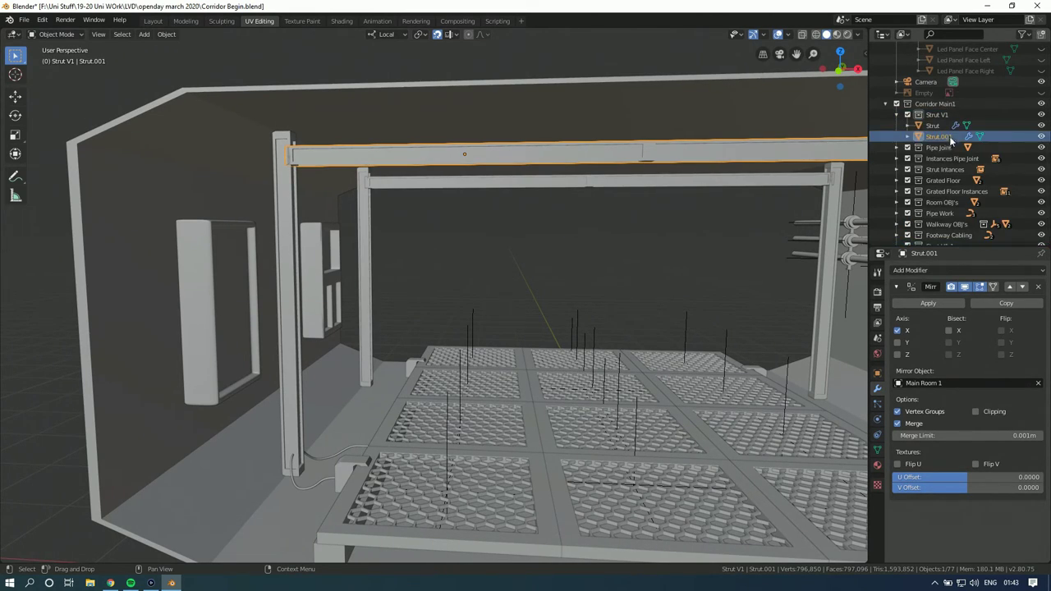
pyautogui.click(896, 114)
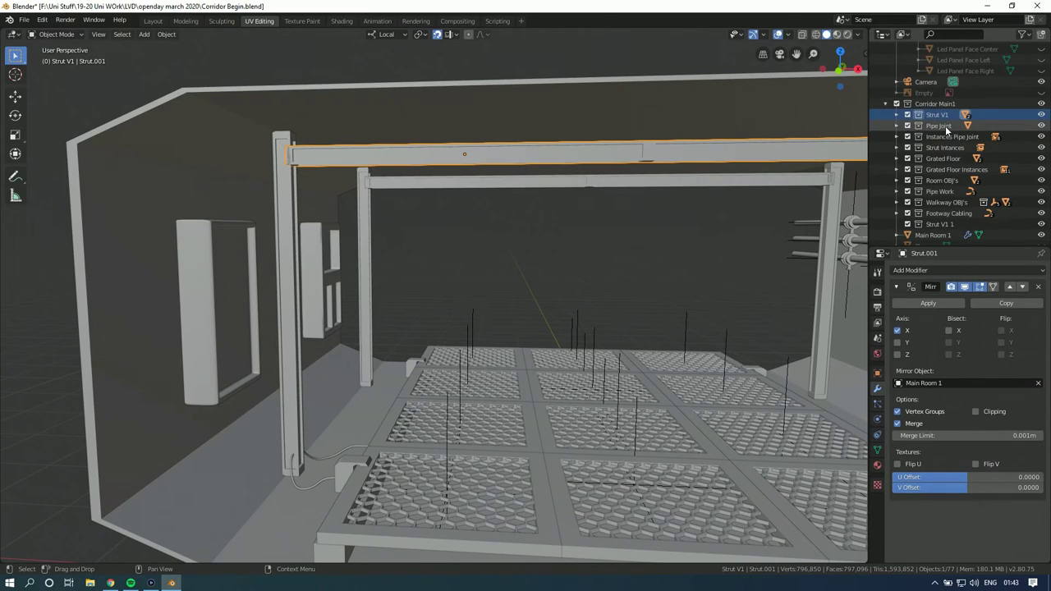
# Step: Rename the new collection as High Beam V1 and put the horizontal strut copy Strut.001 into it
pyautogui.doubleClick(937, 223)
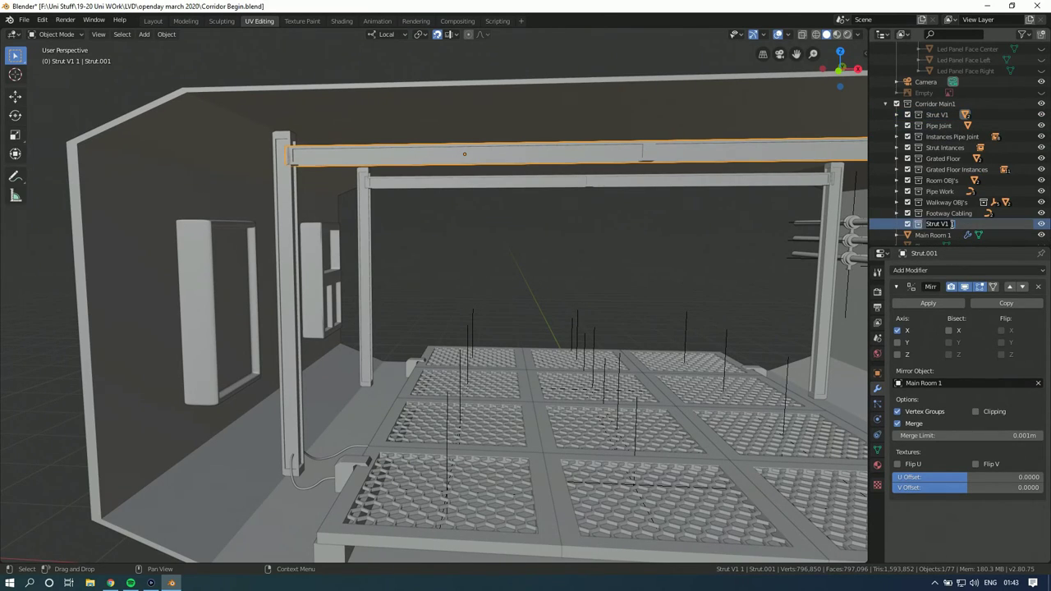
pyautogui.write('High Beam V1')
pyautogui.press('Return')
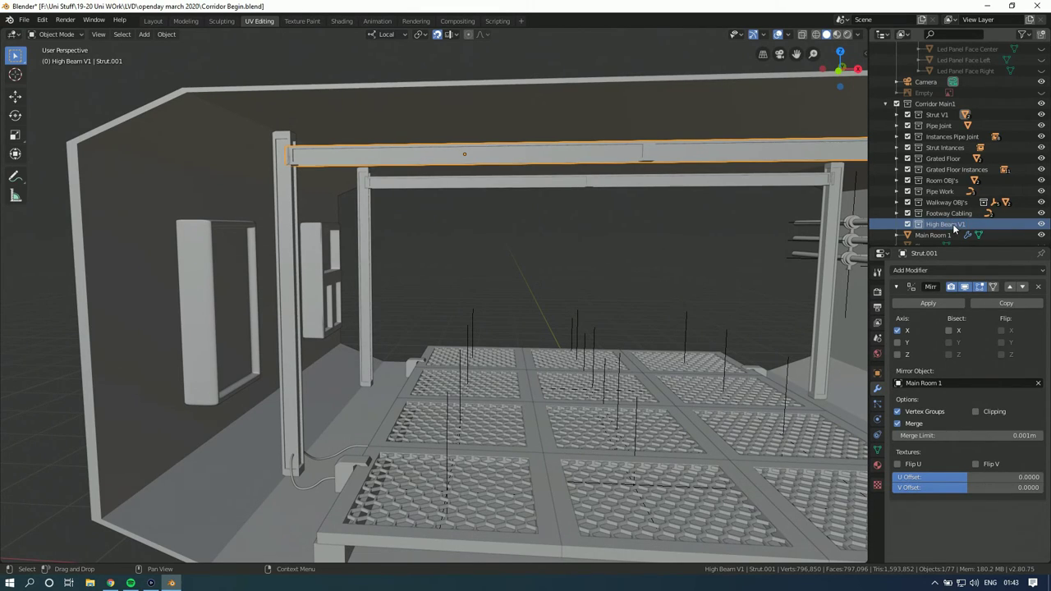
pyautogui.click(896, 114)
pyautogui.moveTo(945, 136); pyautogui.dragTo(949, 212)
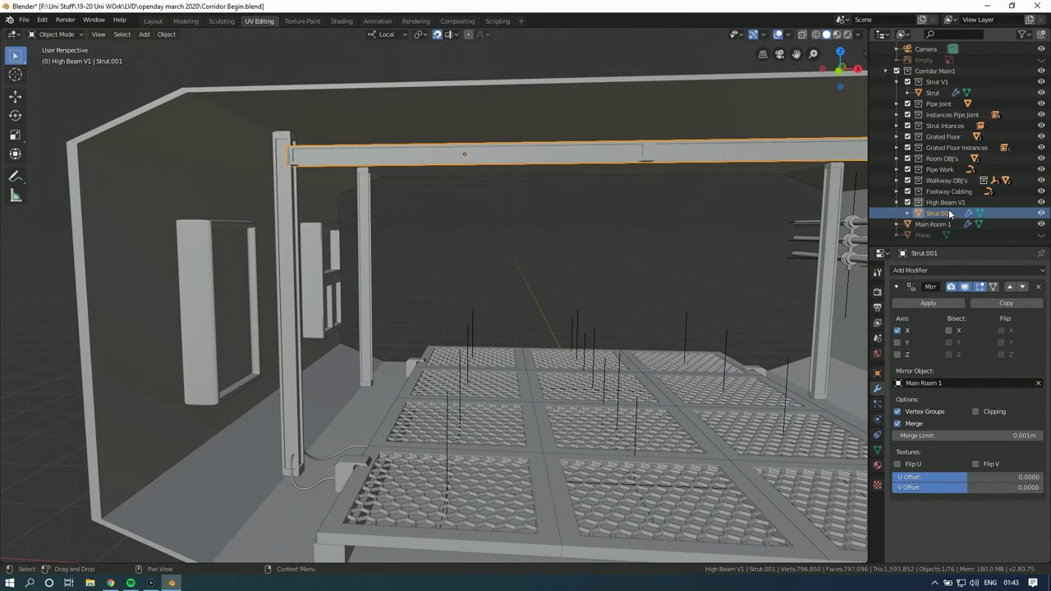
pyautogui.click(897, 82)
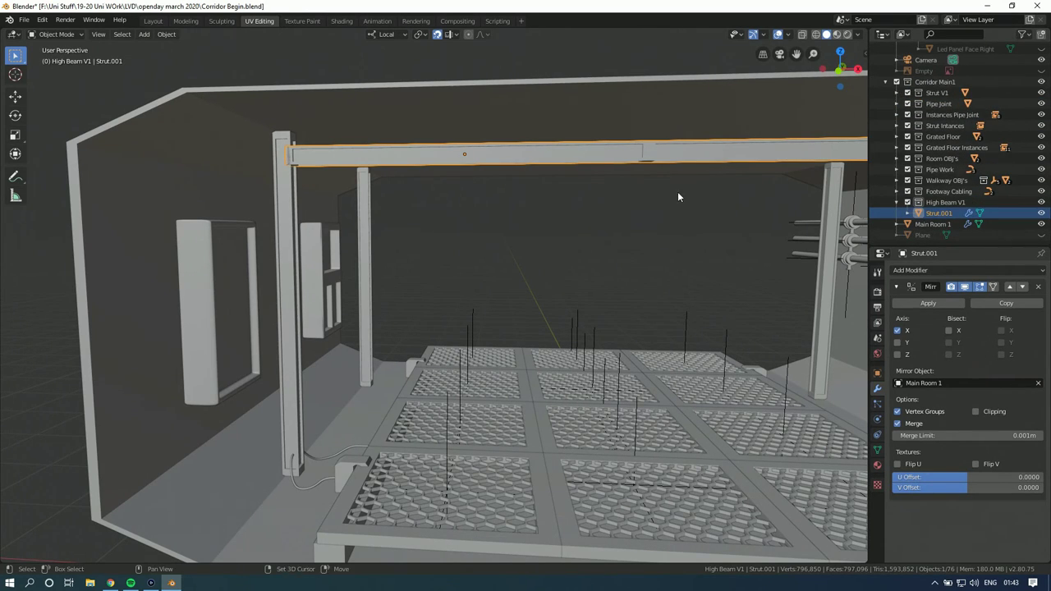
# Step: In the crossbeam's mesh, with X-ray on in front view, move the wall-side end about 0.06 m inward to meet the wall strut's inner face
pyautogui.scroll(-5, 680, 197)
pyautogui.moveTo(575, 189); pyautogui.dragTo(543, 180, button='middle')
pyautogui.scroll(8, 542, 180)
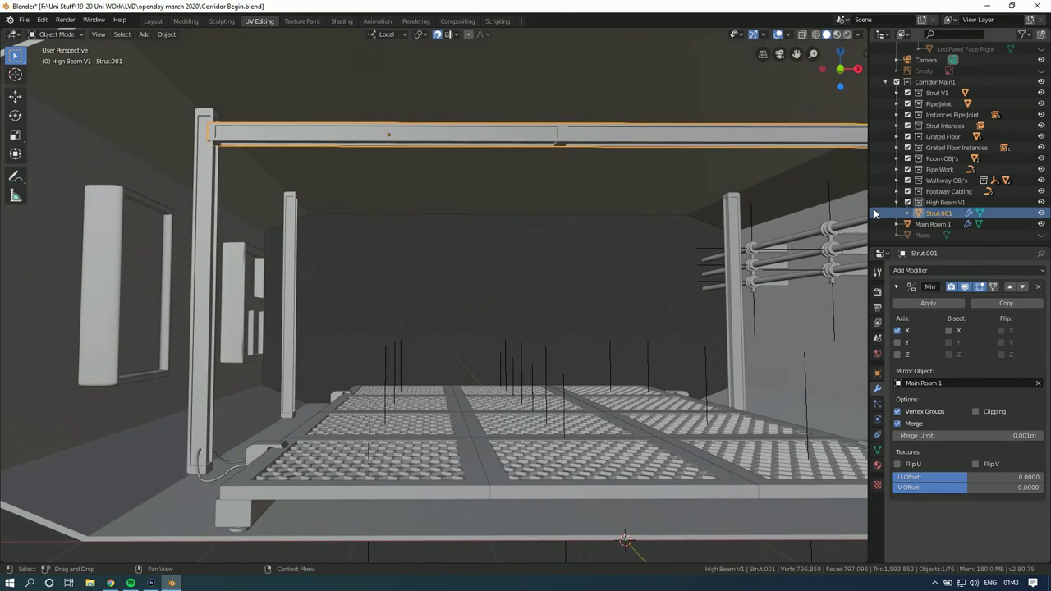
pyautogui.press('Tab')
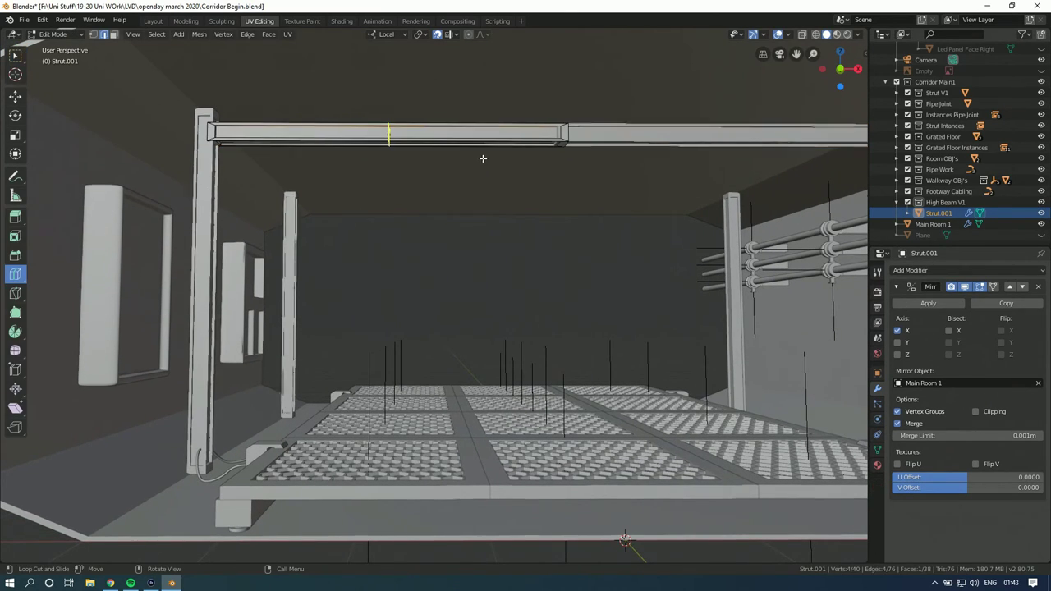
pyautogui.scroll(-4, 525, 172)
pyautogui.click(839, 66)
pyautogui.scroll(5, 415, 210)
pyautogui.keyDown('shift'); pyautogui.moveTo(377, 181); pyautogui.dragTo(433, 191, button='middle'); pyautogui.keyUp('shift')
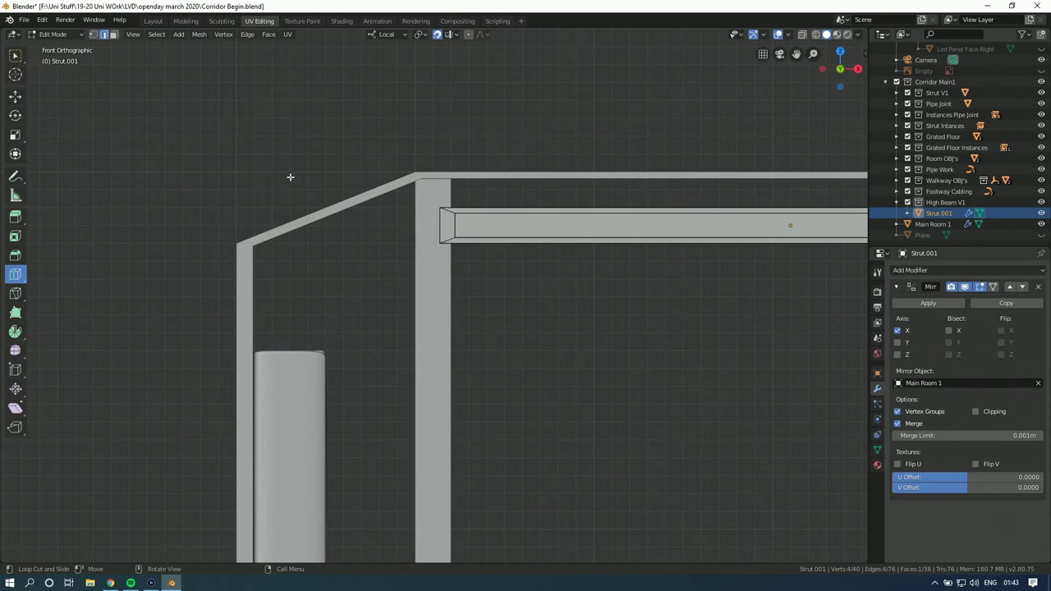
pyautogui.click(15, 55)
pyautogui.moveTo(474, 199); pyautogui.dragTo(425, 264)
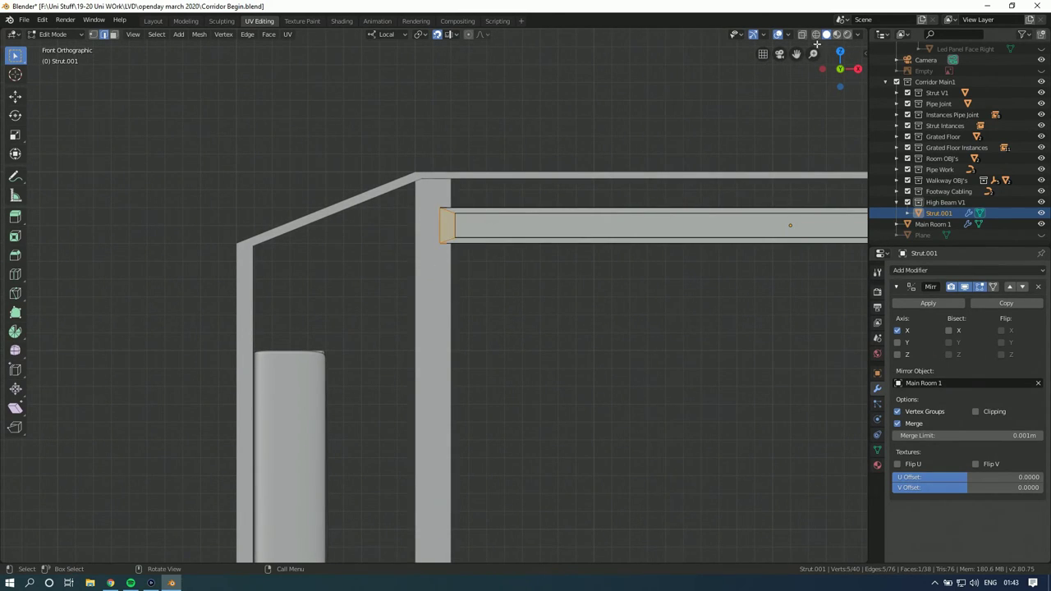
pyautogui.click(802, 34)
pyautogui.moveTo(475, 195); pyautogui.dragTo(447, 261)
pyautogui.scroll(1, 446, 251)
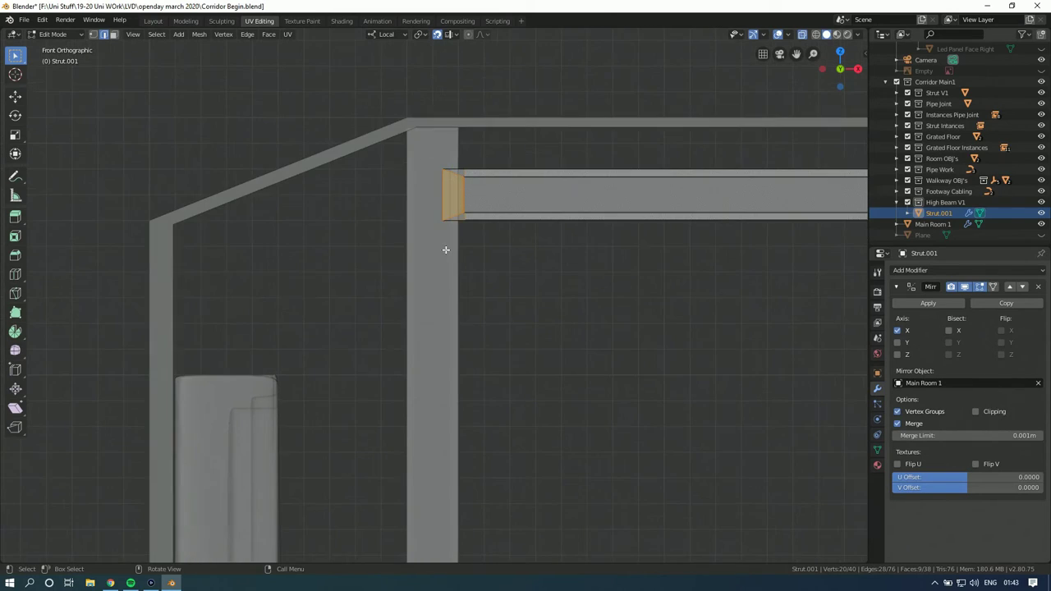
pyautogui.keyDown('shift'); pyautogui.moveTo(446, 250); pyautogui.dragTo(401, 251, button='middle'); pyautogui.keyUp('shift')
pyautogui.press('g')
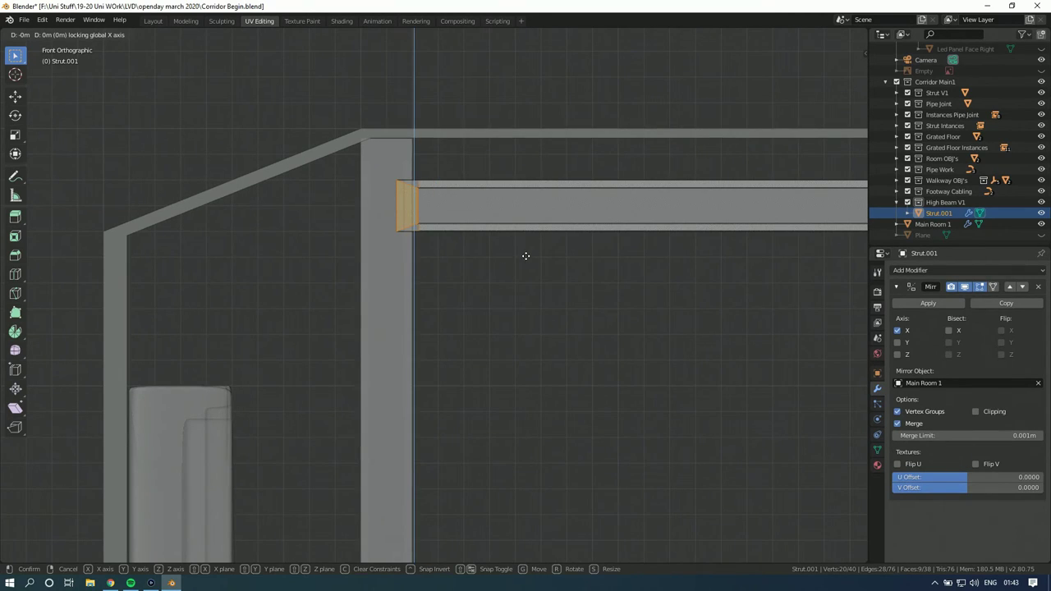
pyautogui.press('z')
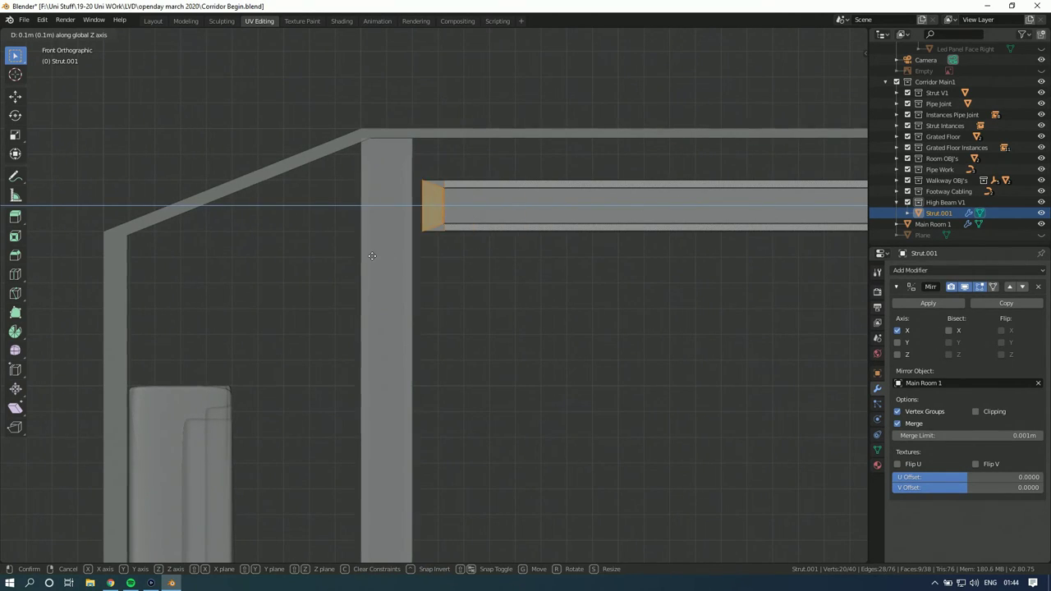
pyautogui.click(294, 256)
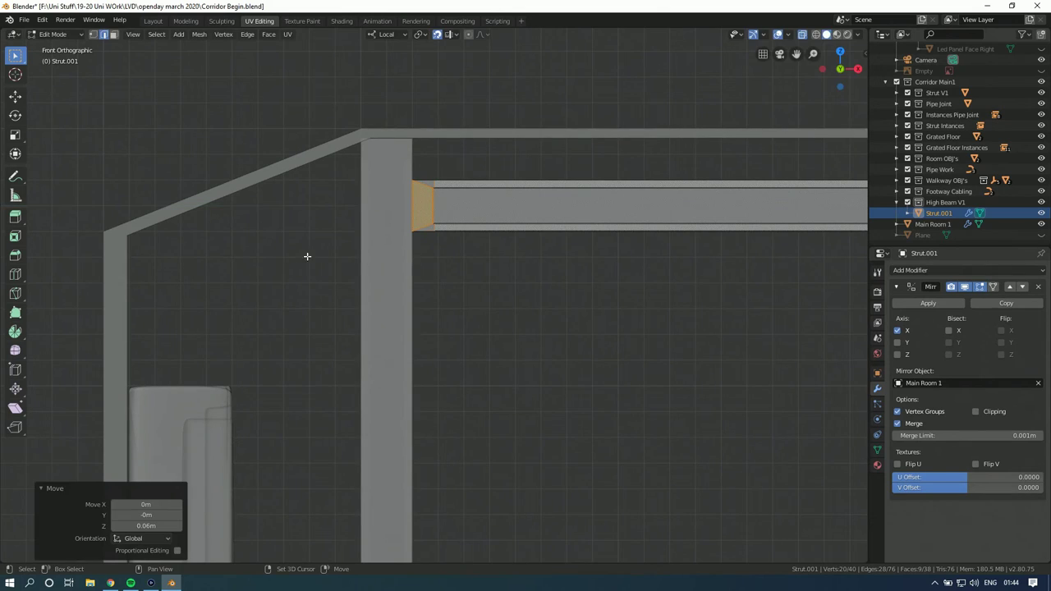
# Step: Move the crossbeam's inner end -0.06 m along its local Z axis so it ends at the mirror centre line
pyautogui.scroll(-3, 607, 255)
pyautogui.keyDown('shift'); pyautogui.moveTo(606, 255); pyautogui.dragTo(436, 251, button='middle'); pyautogui.keyUp('shift')
pyautogui.scroll(2, 500, 206)
pyautogui.moveTo(497, 191); pyautogui.dragTo(424, 269)
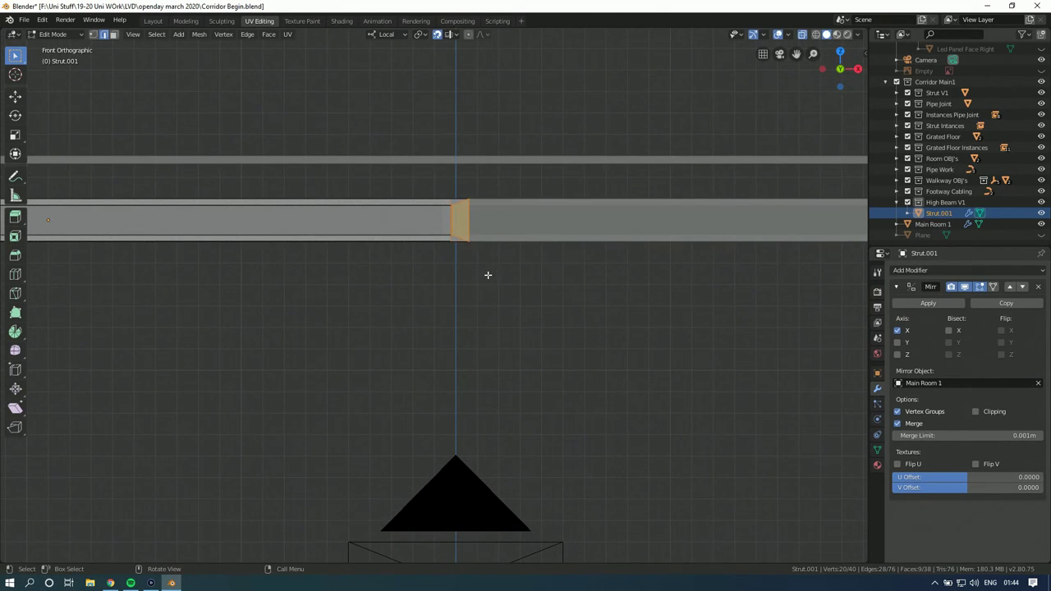
pyautogui.press('g')
pyautogui.press('z')
pyautogui.press('z')
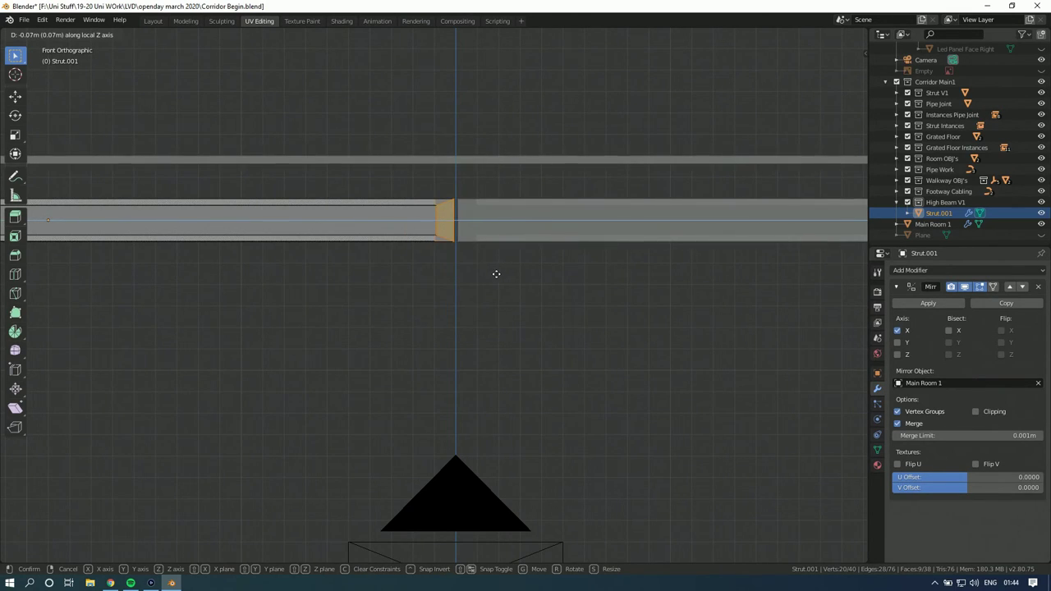
pyautogui.click(526, 274)
pyautogui.scroll(-1, 585, 274)
pyautogui.scroll(-2, 585, 274)
pyautogui.keyDown('ctrl'); pyautogui.scroll(-4, 432, 272); pyautogui.keyUp('ctrl')
pyautogui.scroll(3, 443, 272)
pyautogui.keyDown('ctrl'); pyautogui.scroll(10, 354, 242); pyautogui.keyUp('ctrl')
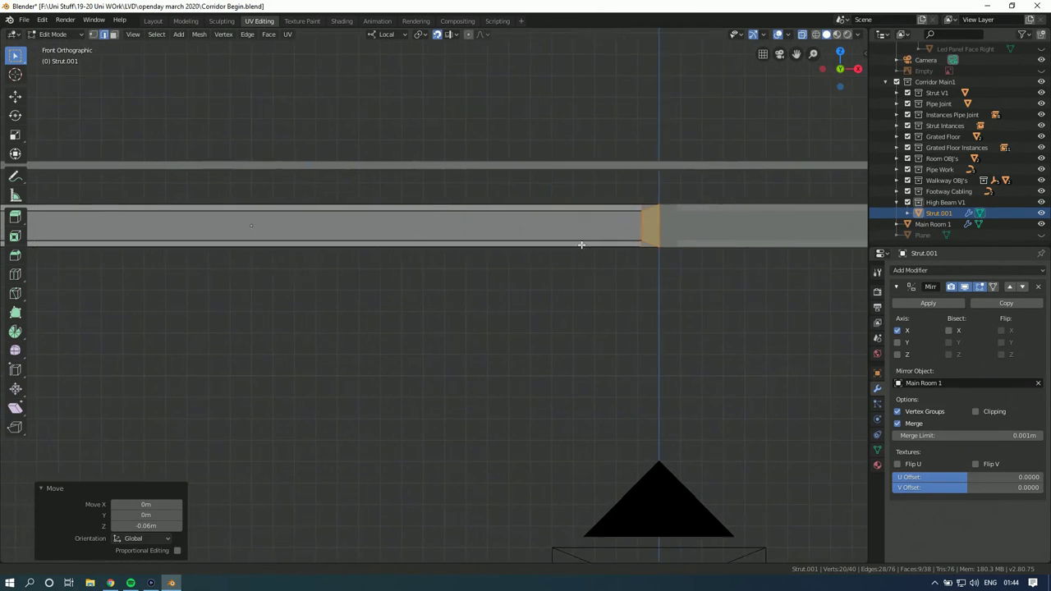
# Step: Try adding a plane to the crossbeam's mesh and raise it about 3.7 m to the beam's height
pyautogui.scroll(3, 443, 271)
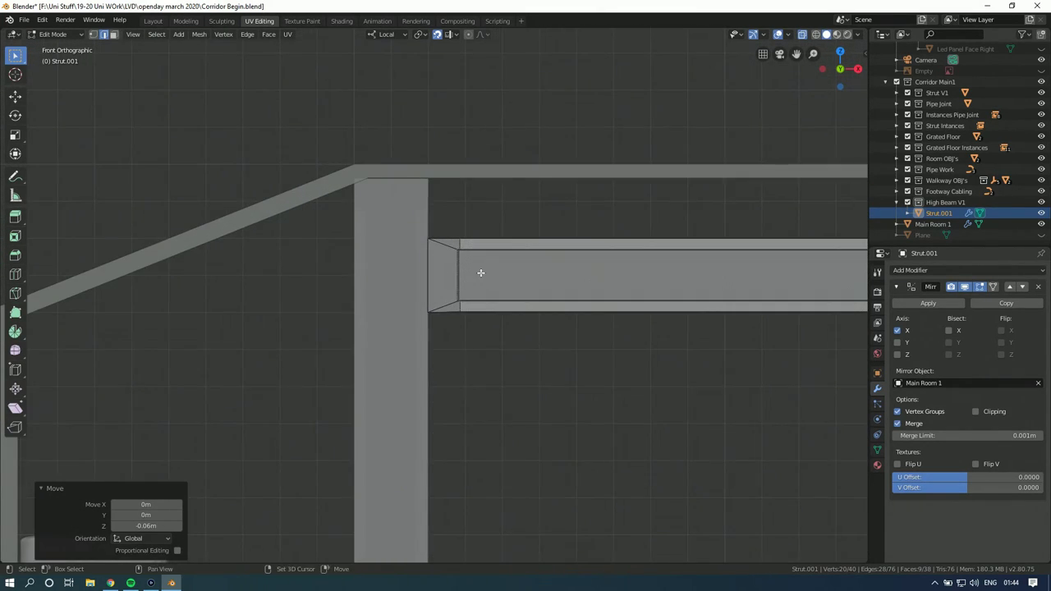
pyautogui.hotkey('shift', 'a')
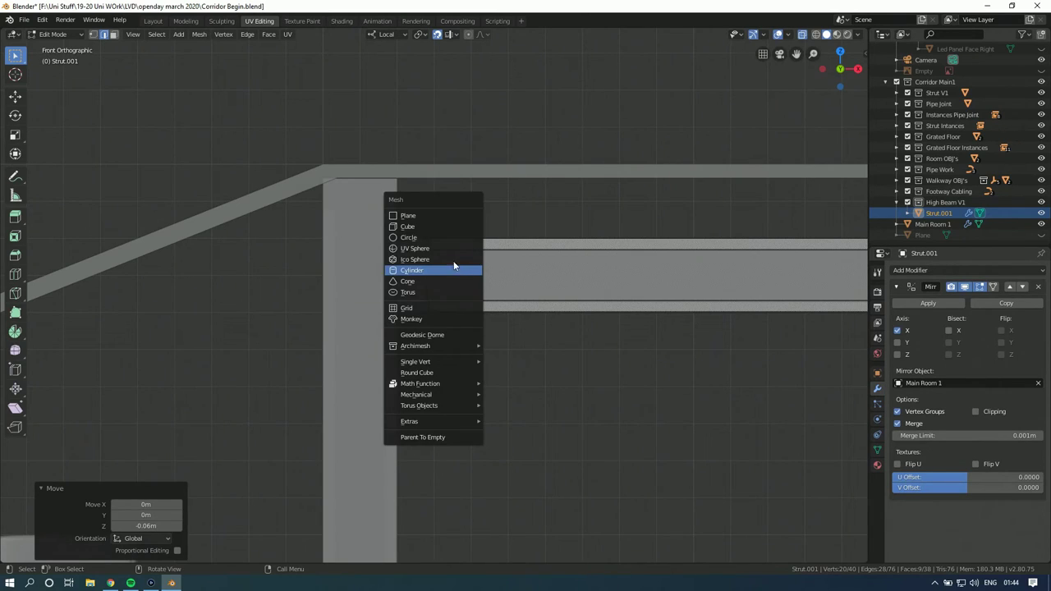
pyautogui.click(426, 215)
pyautogui.scroll(-5, 437, 269)
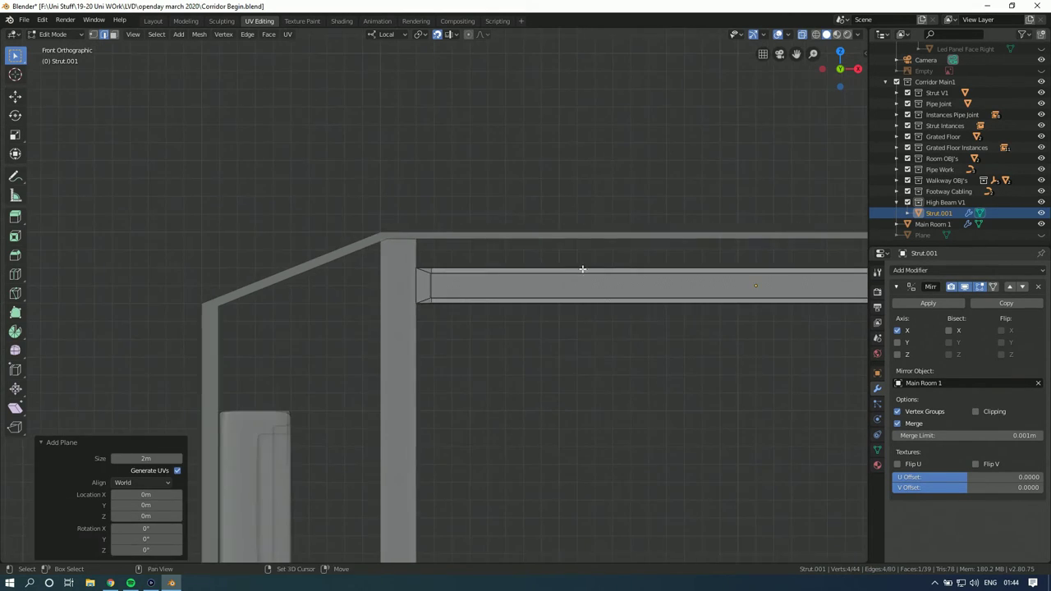
pyautogui.scroll(-4, 437, 269)
pyautogui.press('g')
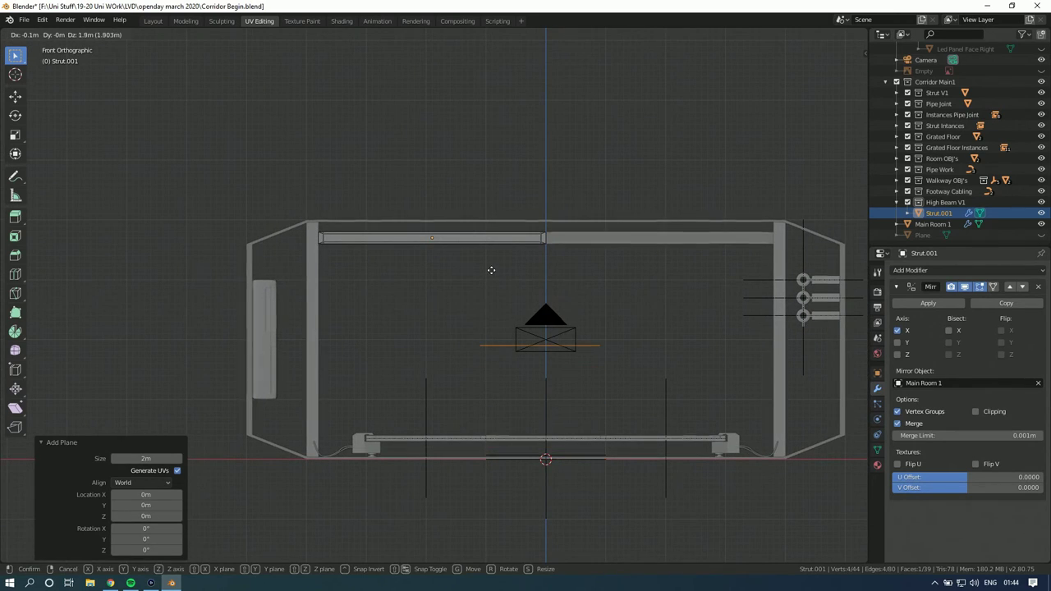
pyautogui.click(490, 161)
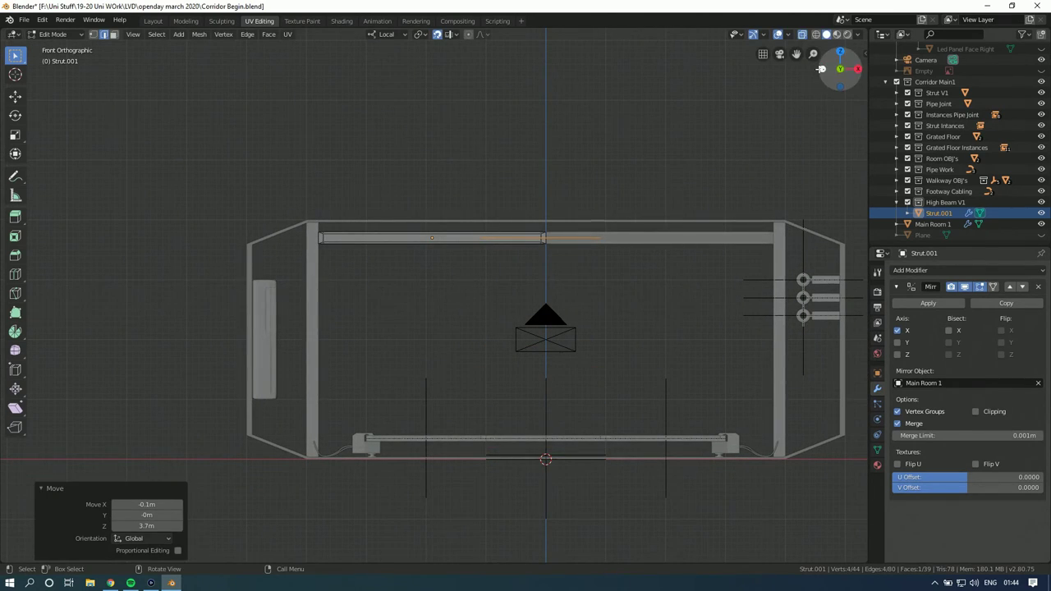
# Step: In left view, rotate the plane by 9° and try to level it with a 0° rotation
pyautogui.press('ctrl+KP_3')
pyautogui.press('r')
pyautogui.click(636, 210)
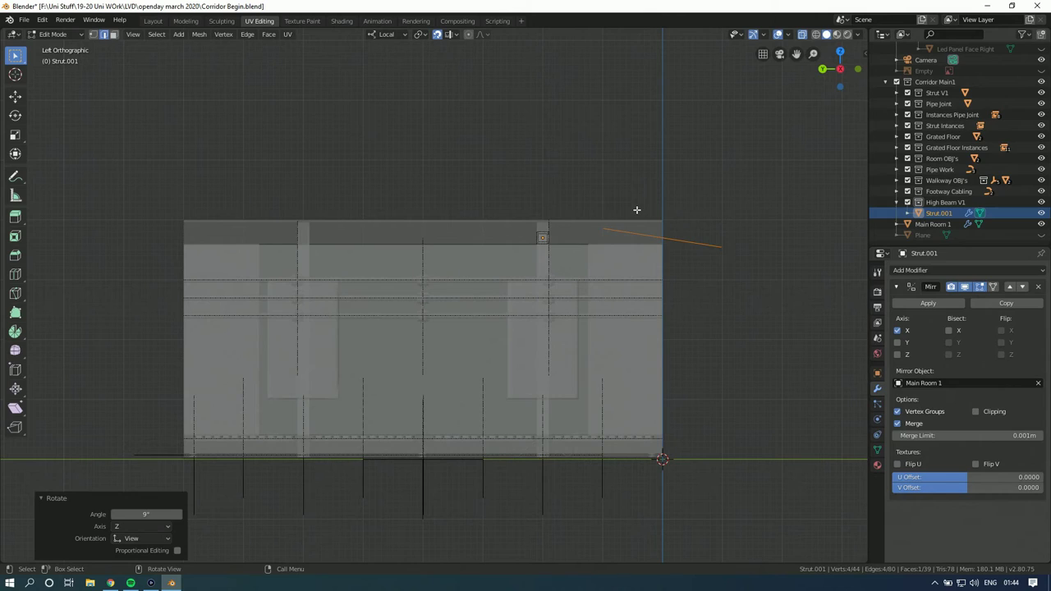
pyautogui.press('r')
pyautogui.press('0')
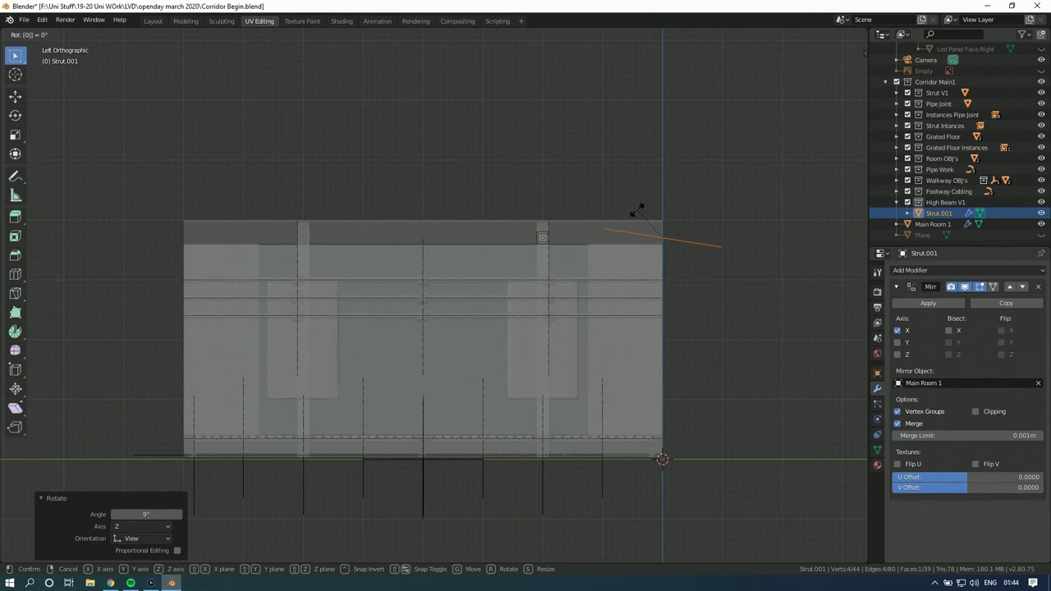
pyautogui.press('Return')
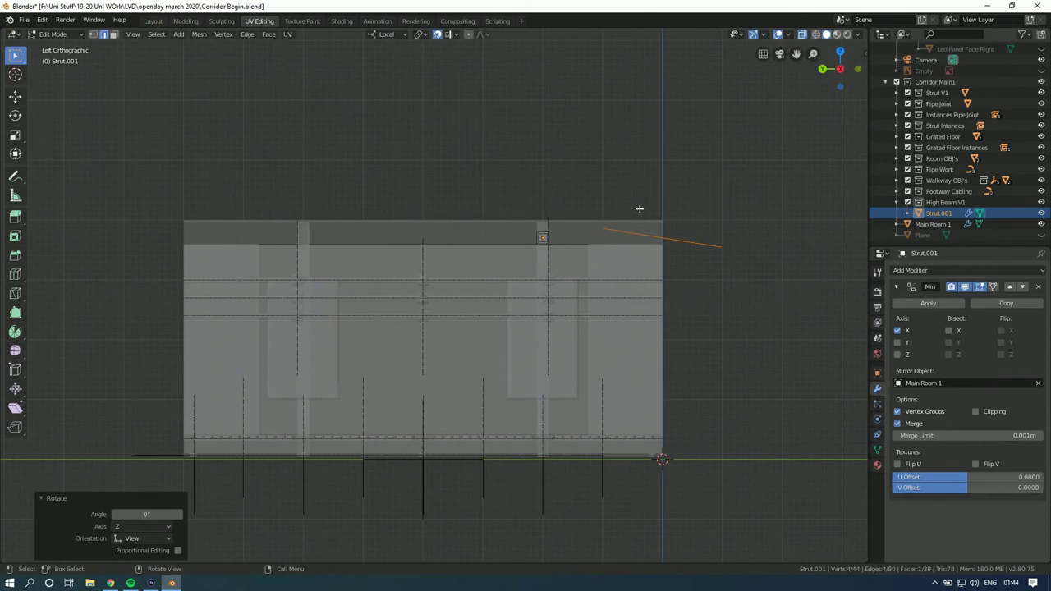
# Step: Set the crossbeam object's X and Y rotation to 0°
pyautogui.click(877, 372)
pyautogui.click(994, 336)
pyautogui.write('0')
pyautogui.press('Return')
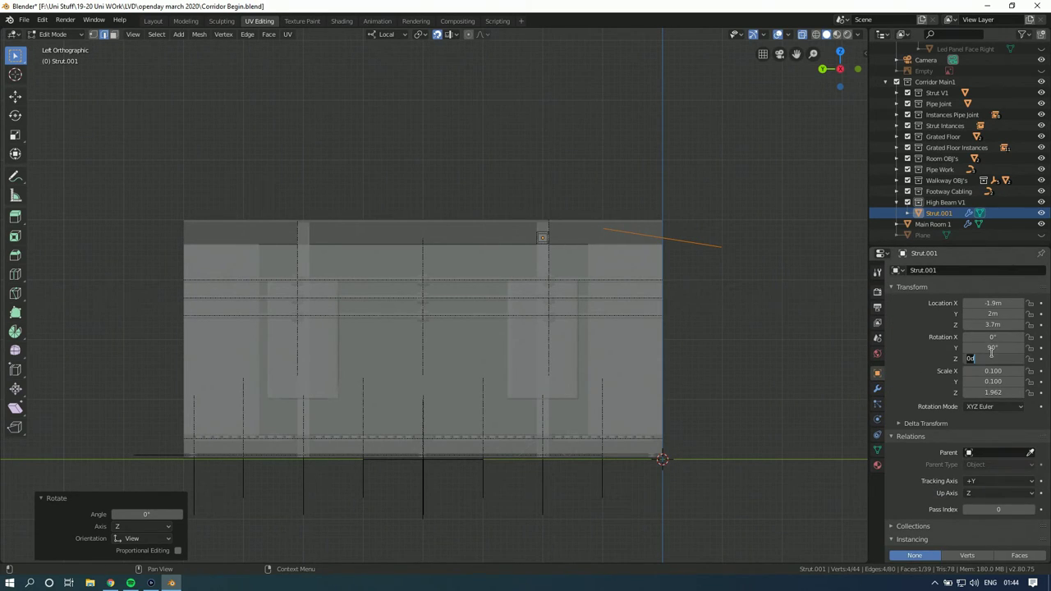
pyautogui.click(994, 348)
pyautogui.write('0')
pyautogui.press('Return')
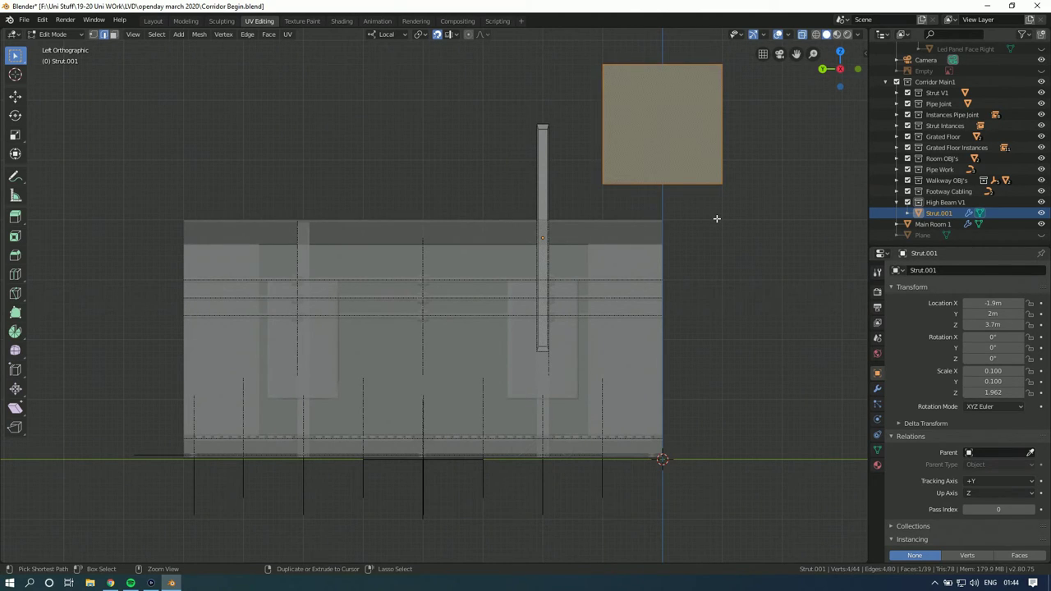
# Step: Undo the addition of the upright plane in the crossbeam's mesh so only the beam geometry remains
pyautogui.hotkey('ctrl', 'z')
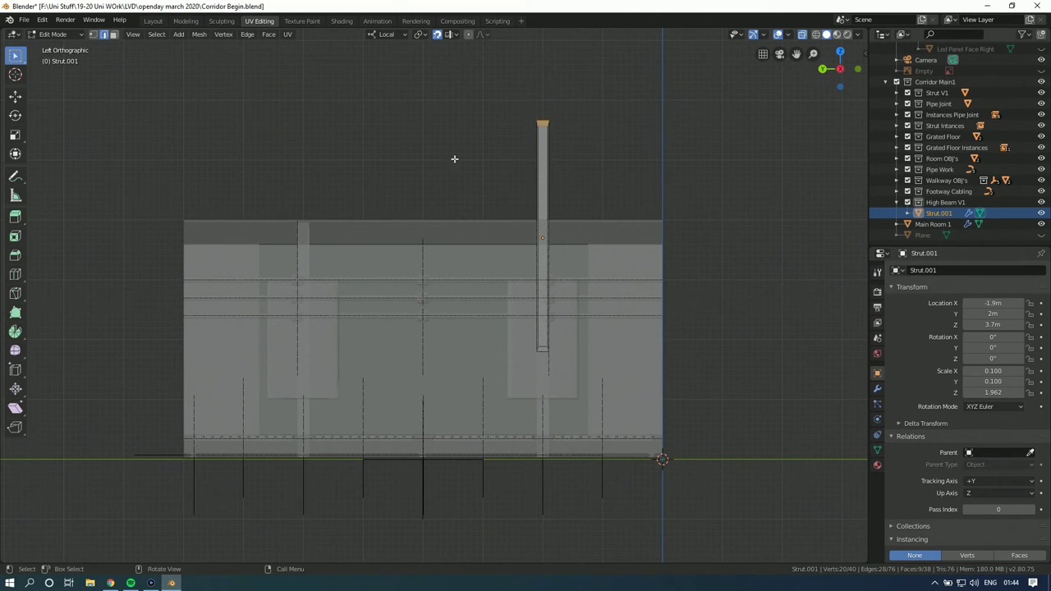
pyautogui.click(27, 18)
pyautogui.click(855, 70)
pyautogui.click(42, 19)
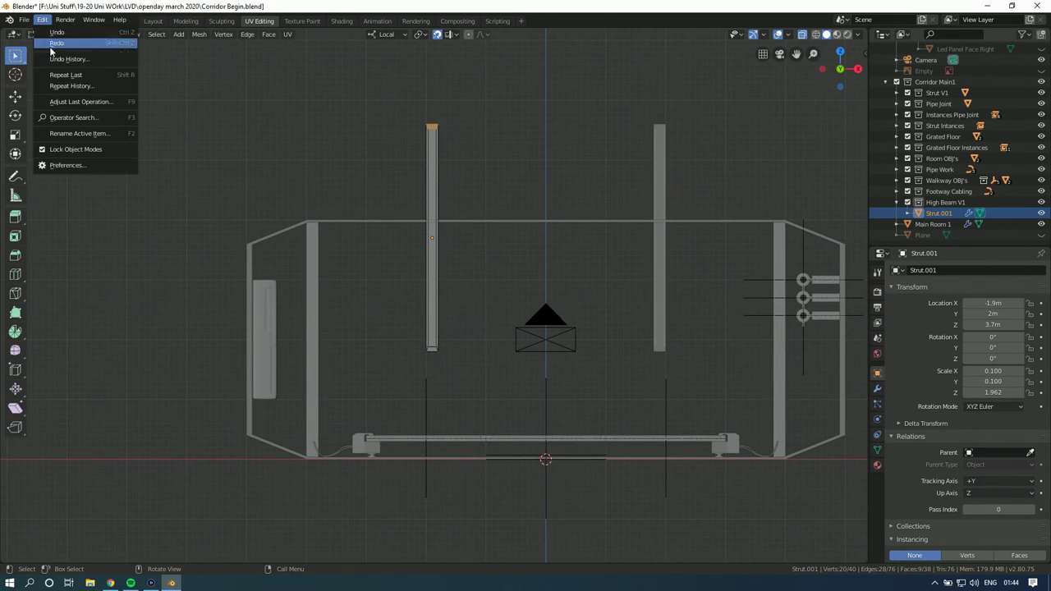
pyautogui.click(42, 20)
pyautogui.click(62, 42)
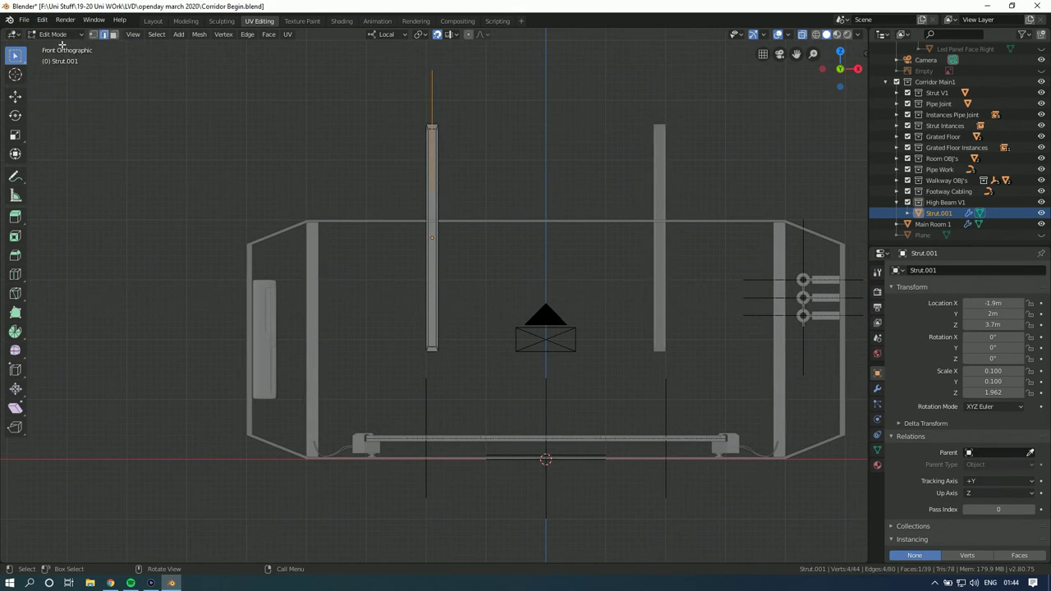
pyautogui.moveTo(164, 73); pyautogui.dragTo(428, 56, button='middle')
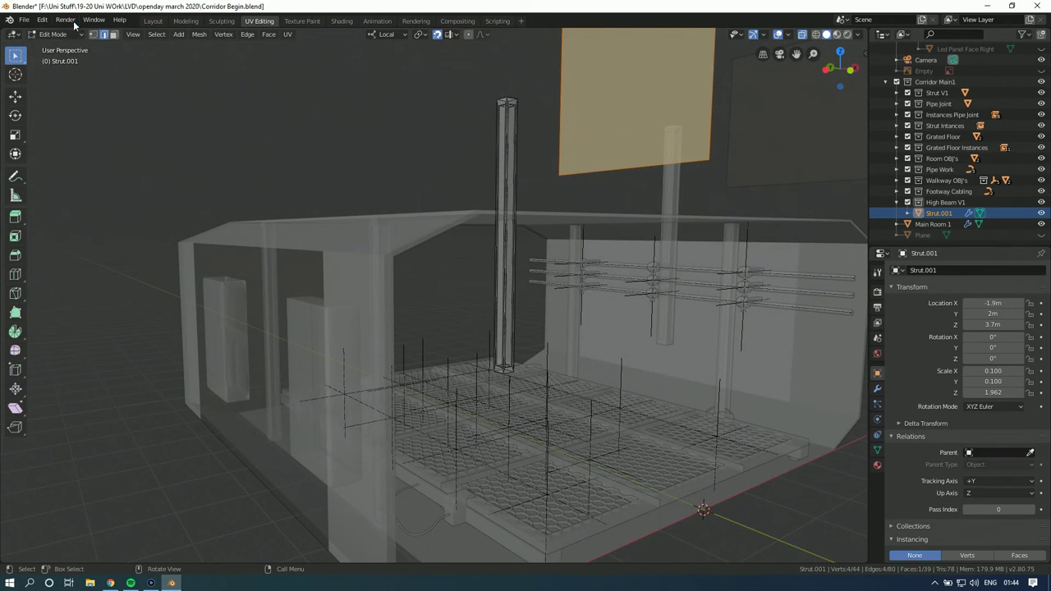
pyautogui.hotkey('ctrl', 'z')
pyautogui.hotkey('ctrl', 'z')
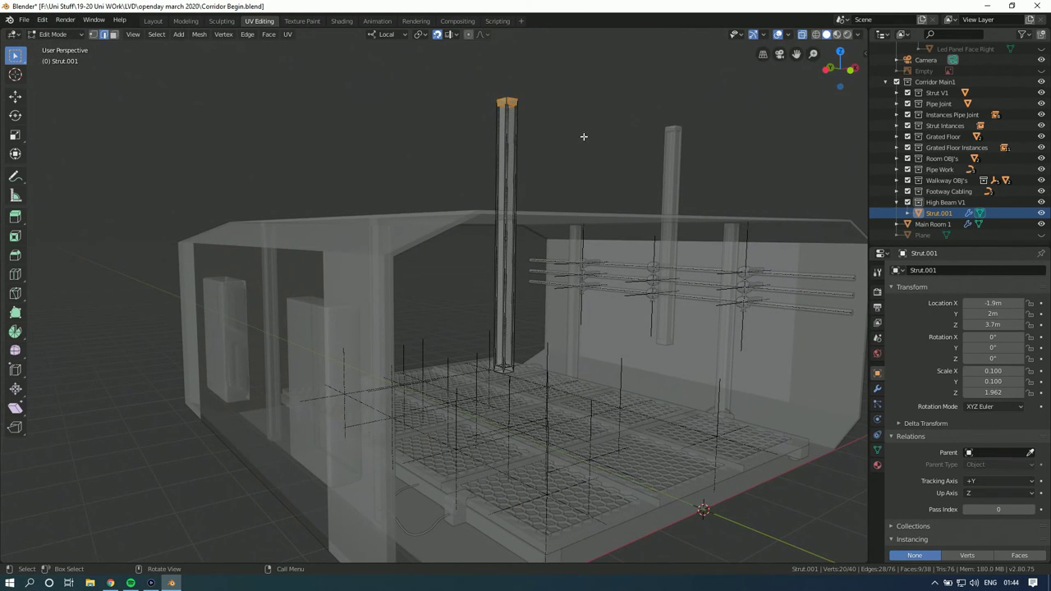
# Step: In front view, rotate the whole crossbeam object by 90° so it lies horizontally between the wall struts
pyautogui.click(845, 71)
pyautogui.press('Tab')
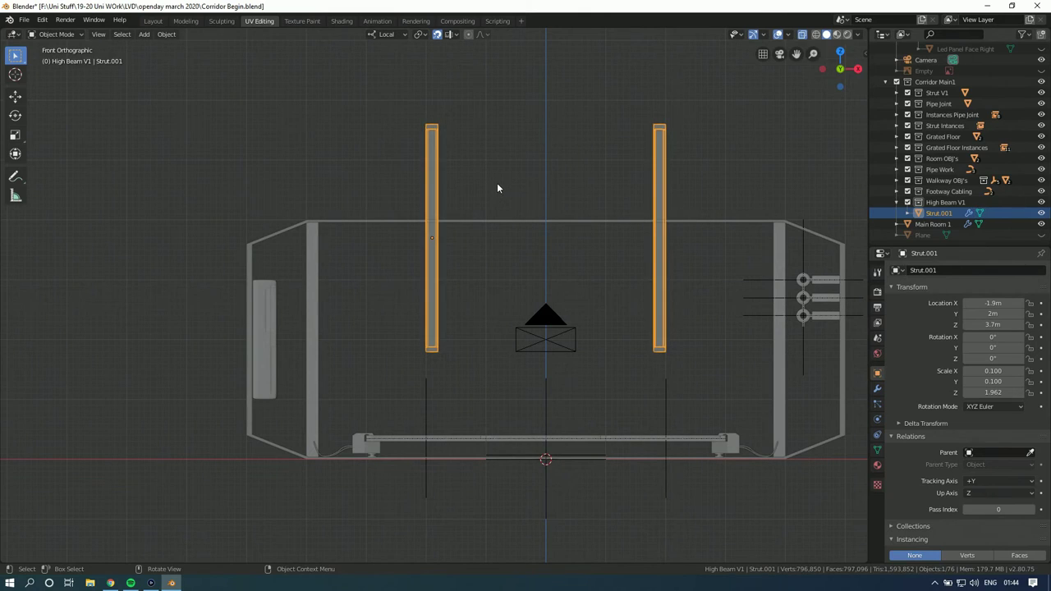
pyautogui.press('Tab')
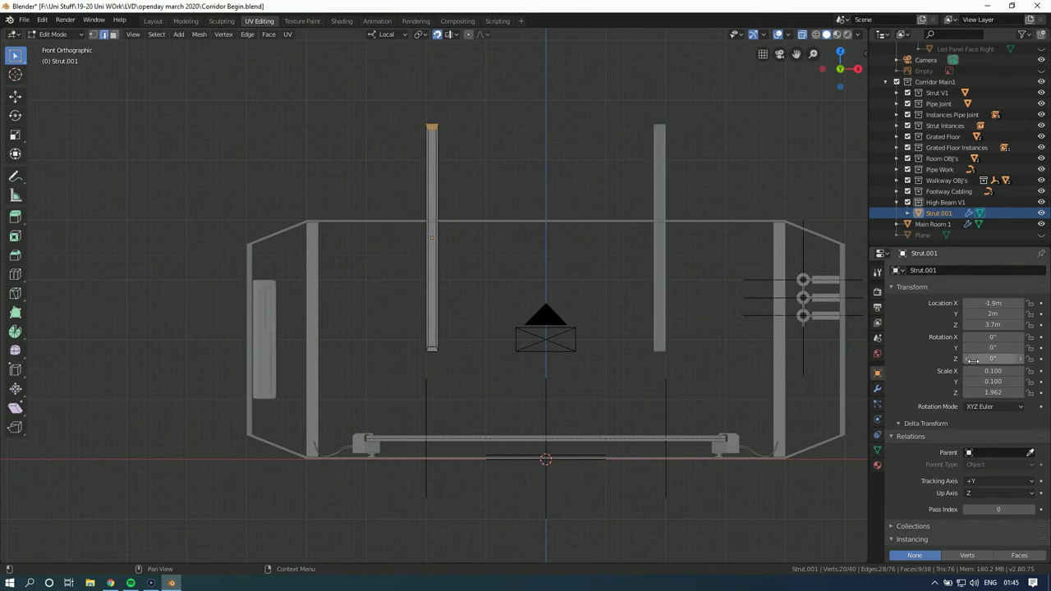
pyautogui.press('Tab')
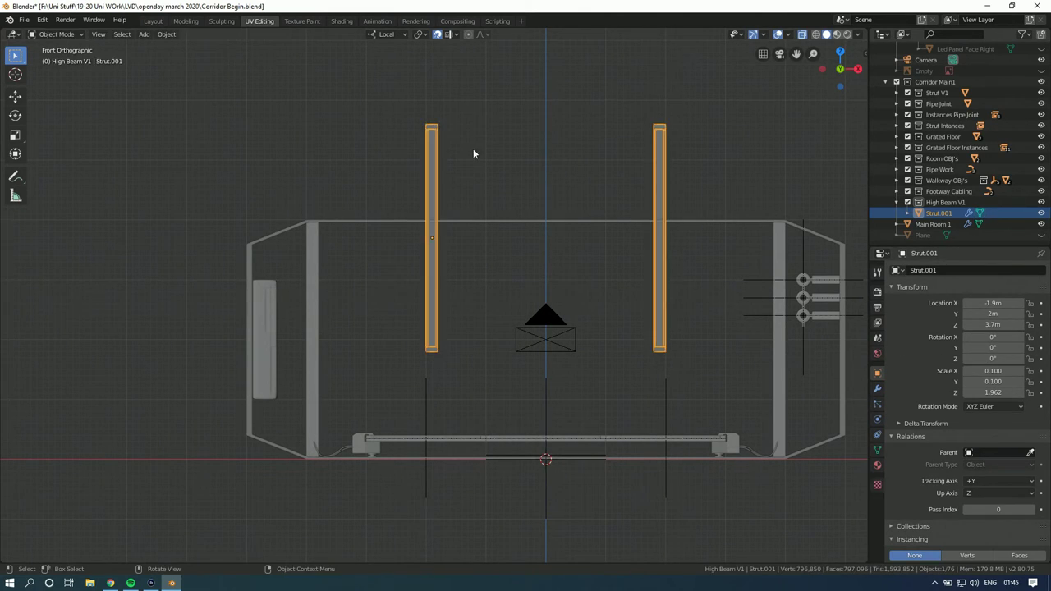
pyautogui.write('r90')
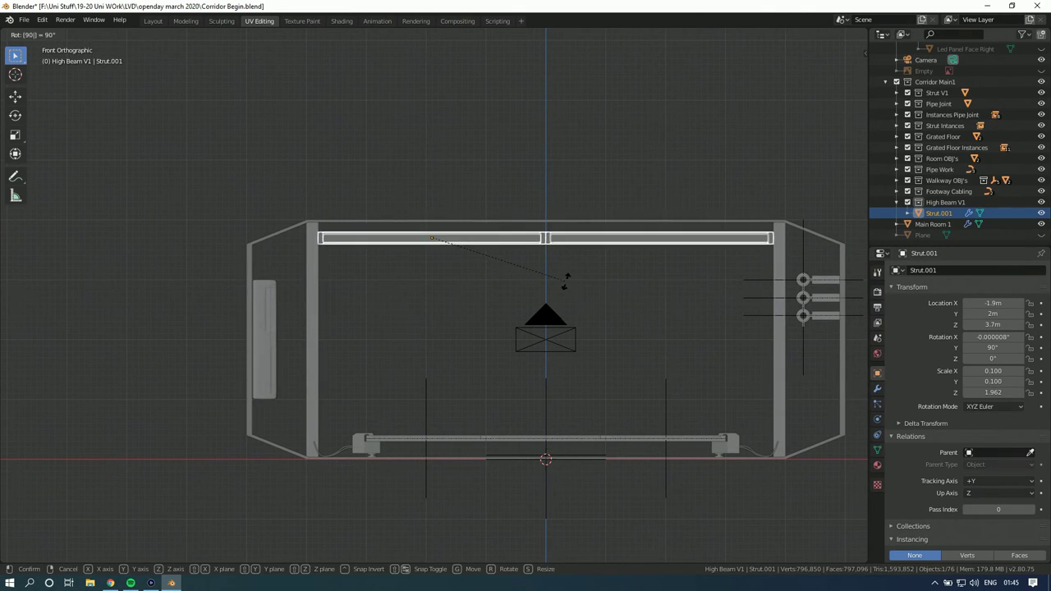
pyautogui.press('Return')
pyautogui.scroll(4, 436, 262)
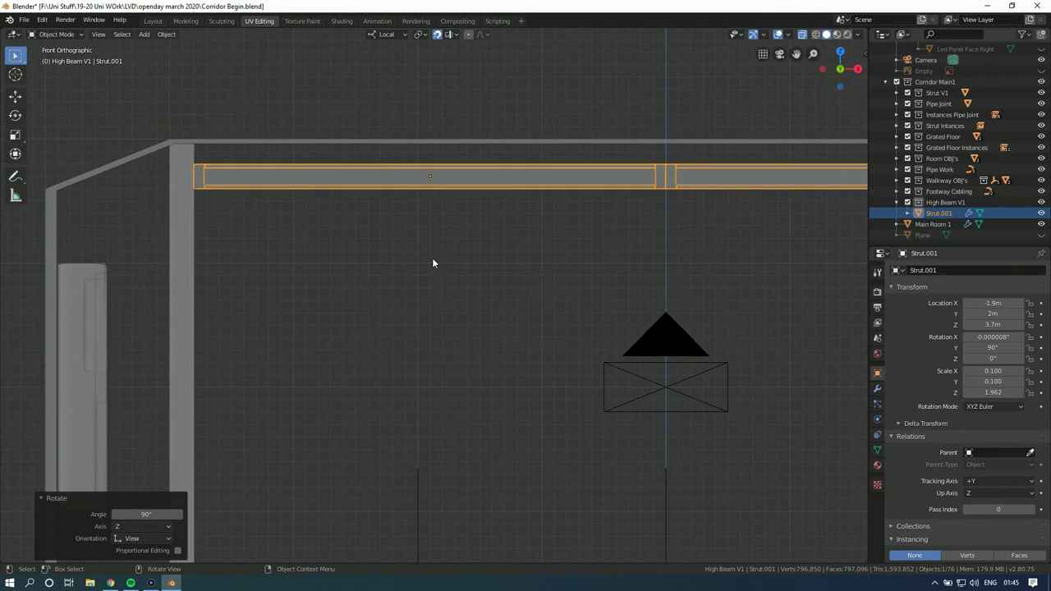
# Step: Add a plane to the crossbeam's mesh and raise it 3.7 m to the beam's height
pyautogui.press('Tab')
pyautogui.keyDown('shift'); pyautogui.moveTo(476, 258); pyautogui.dragTo(490, 258, button='middle'); pyautogui.keyUp('shift')
pyautogui.scroll(-4, 490, 258)
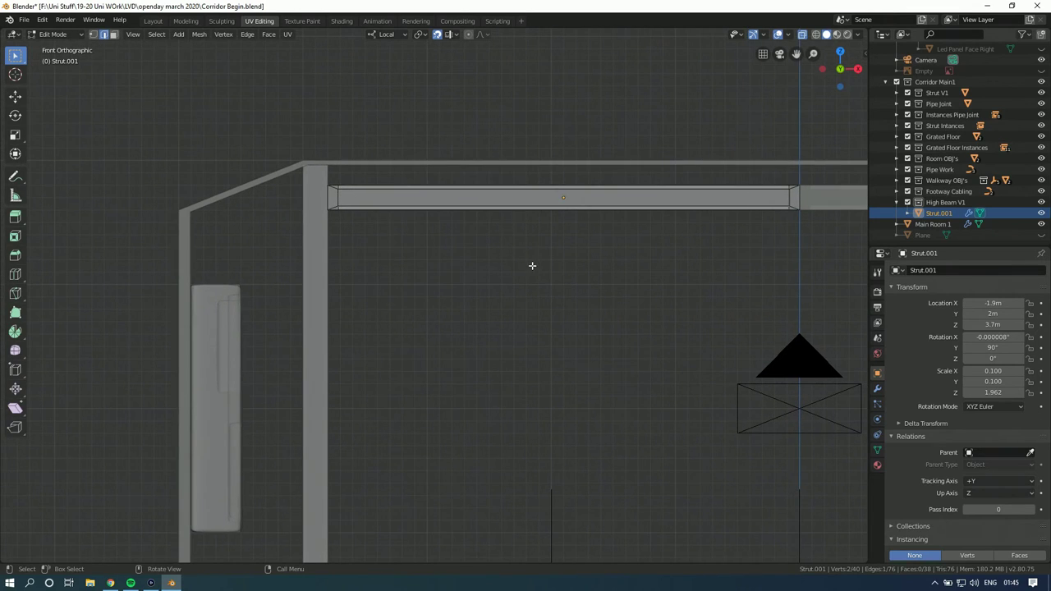
pyautogui.hotkey('shift', 'a')
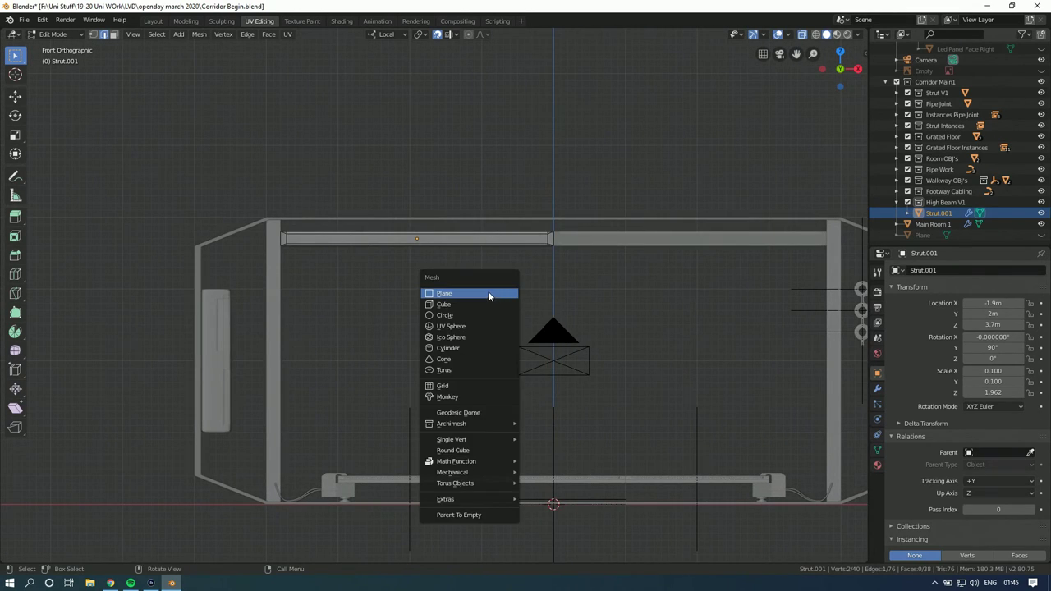
pyautogui.click(501, 293)
pyautogui.moveTo(472, 289); pyautogui.dragTo(547, 305, button='middle')
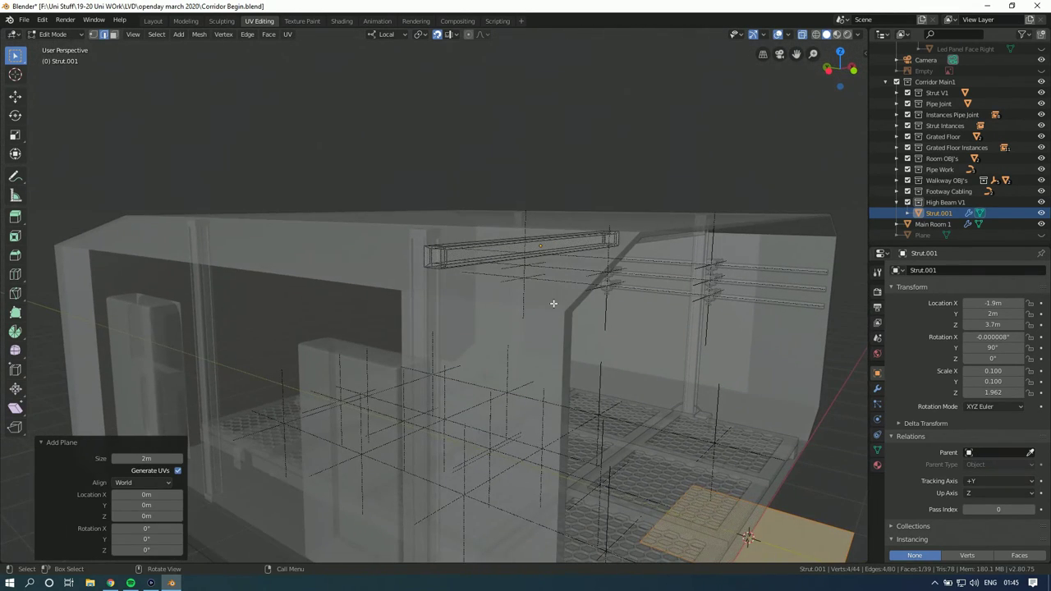
pyautogui.click(829, 72)
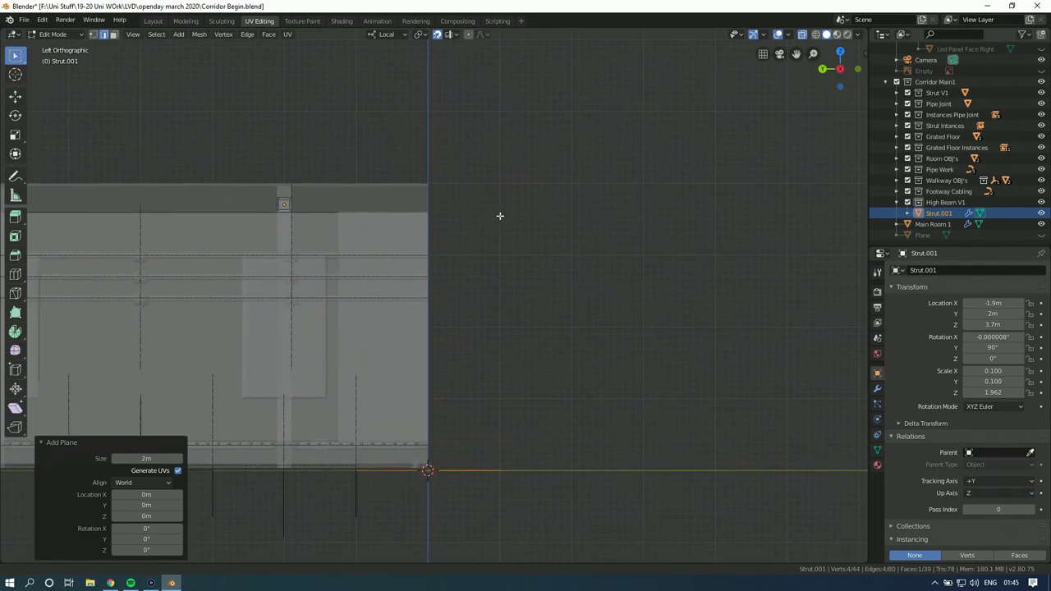
pyautogui.press('g')
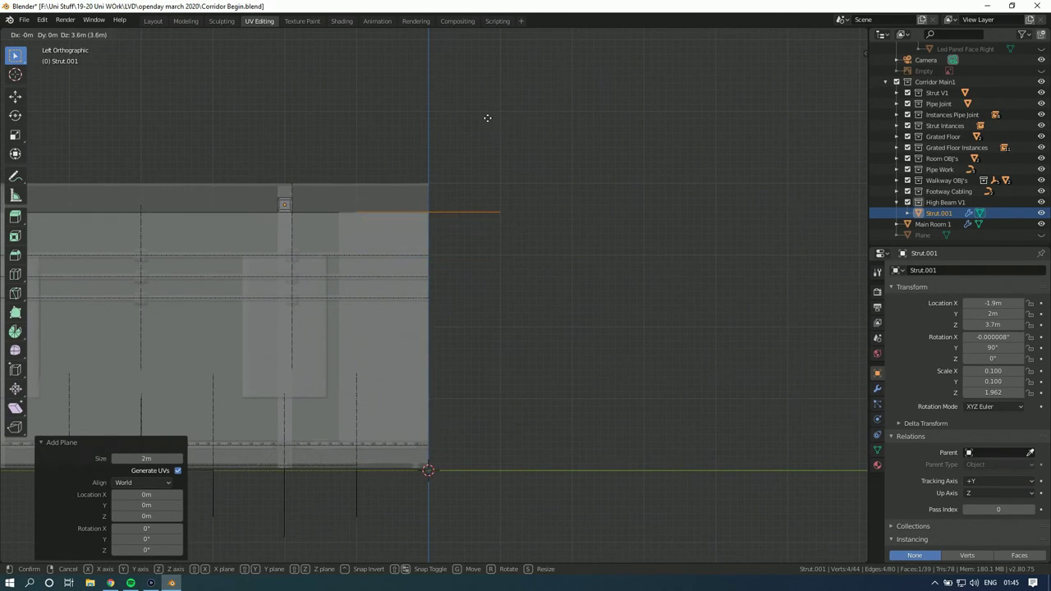
pyautogui.click(485, 122)
pyautogui.press('Tab')
pyautogui.scroll(3, 508, 237)
pyautogui.keyDown('shift'); pyautogui.moveTo(508, 237); pyautogui.dragTo(494, 233, button='middle'); pyautogui.keyUp('shift')
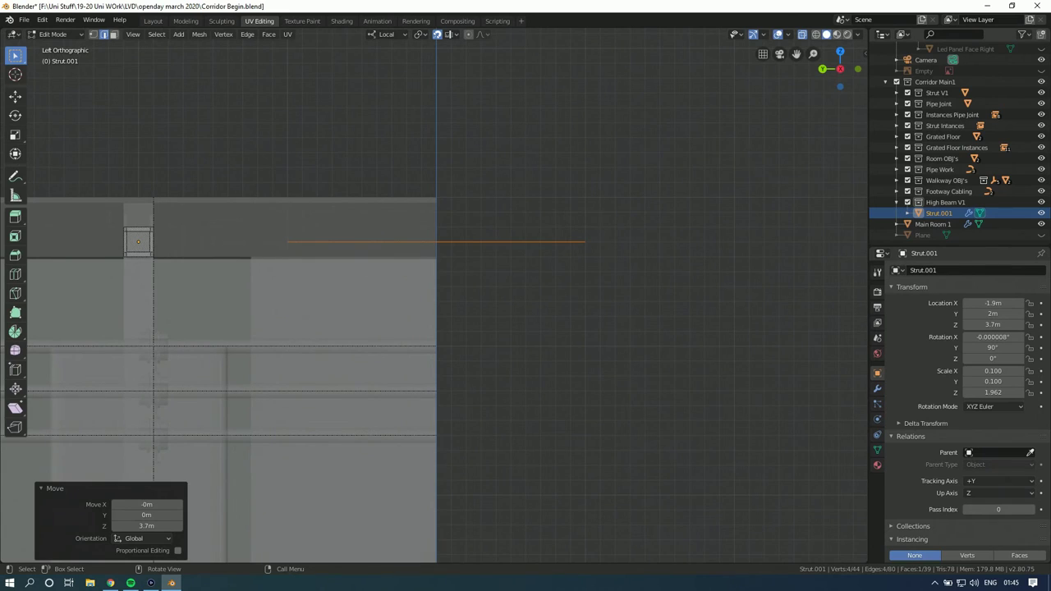
# Step: In left view, rotate the plane by 90° so it stands upright
pyautogui.press('b')
pyautogui.press('Escape')
pyautogui.moveTo(329, 293); pyautogui.dragTo(804, 83, button='middle')
pyautogui.click(833, 70)
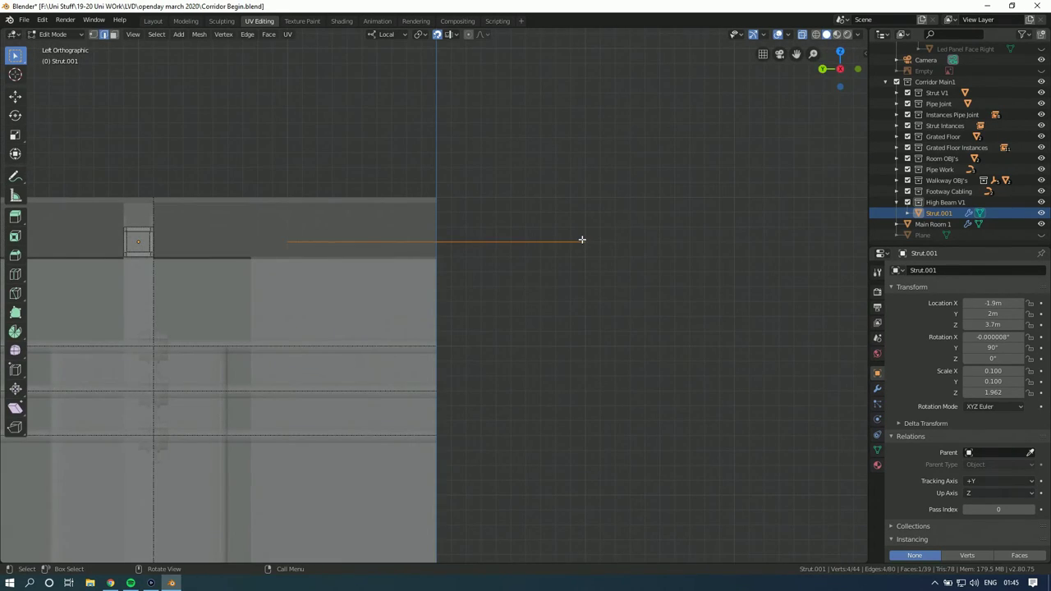
pyautogui.write('r90')
pyautogui.press('Return')
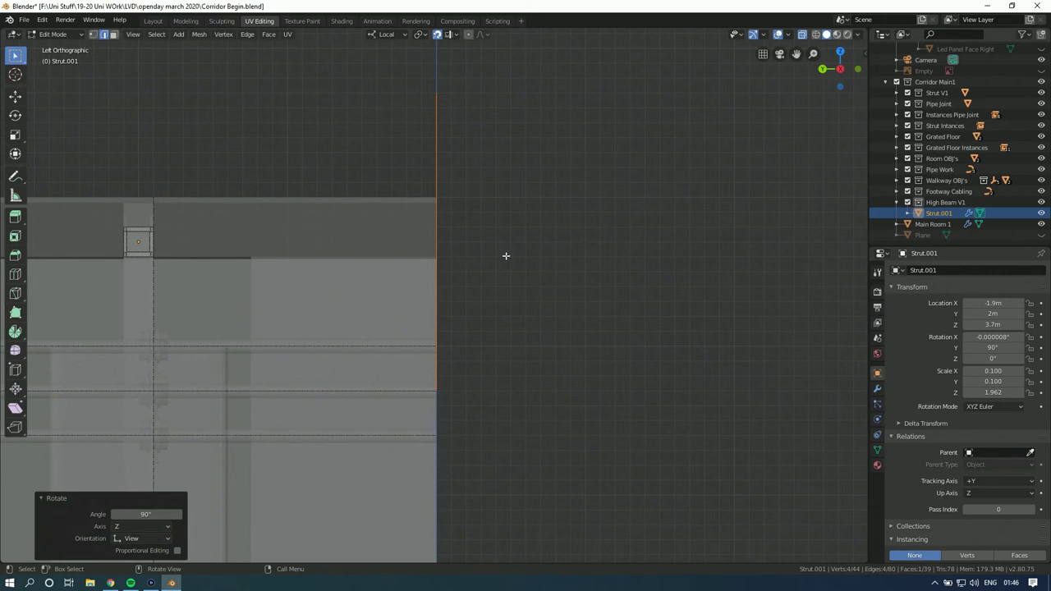
# Step: In front view, move the plane -3.5 m along X towards the beam's outer end
pyautogui.click(857, 68)
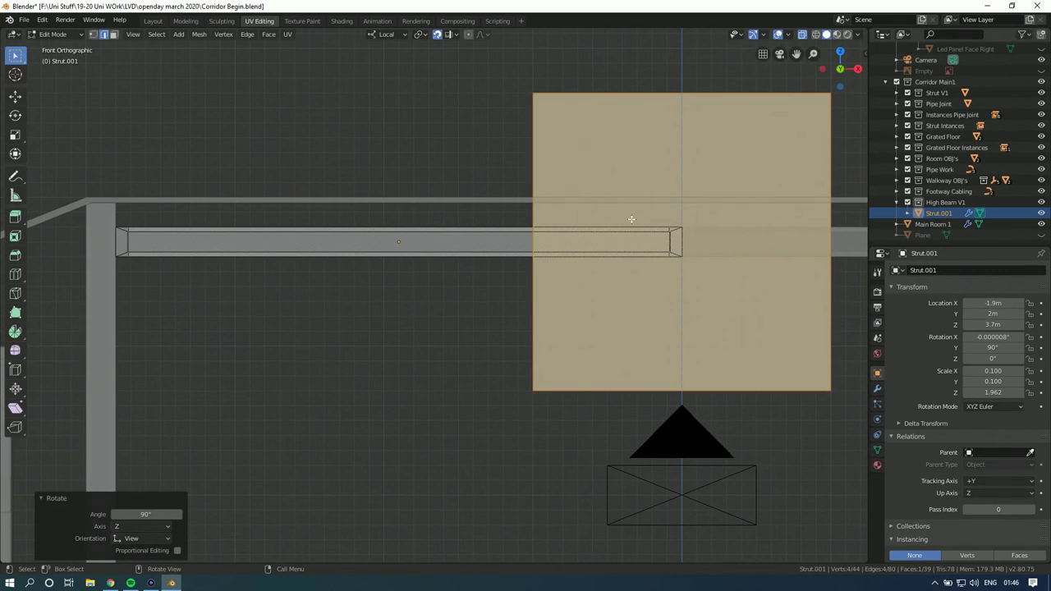
pyautogui.press('g')
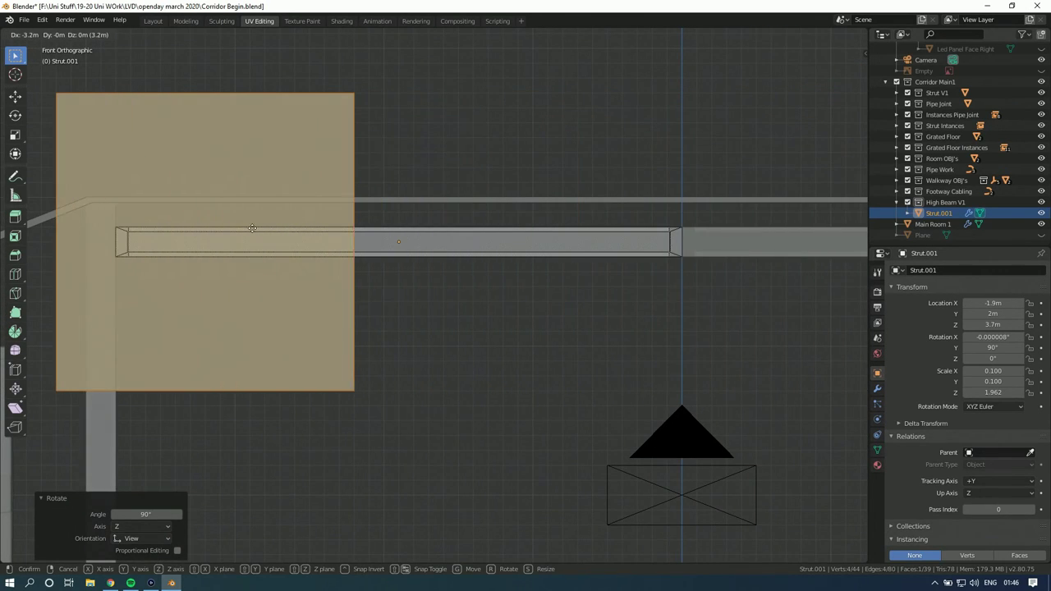
pyautogui.keyDown('shift'); pyautogui.moveTo(200, 221); pyautogui.dragTo(363, 223, button='middle'); pyautogui.keyUp('shift')
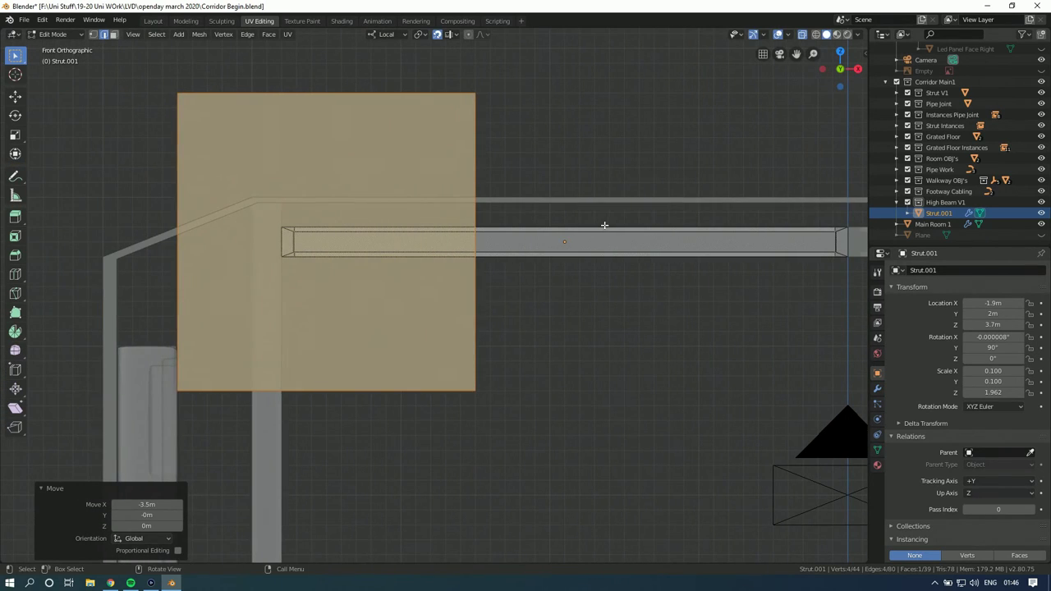
# Step: Scale the plane uniformly by 0.149 and again by 0.662 so its height matches the beam's
pyautogui.press('s')
pyautogui.click(322, 225)
pyautogui.scroll(6, 321, 225)
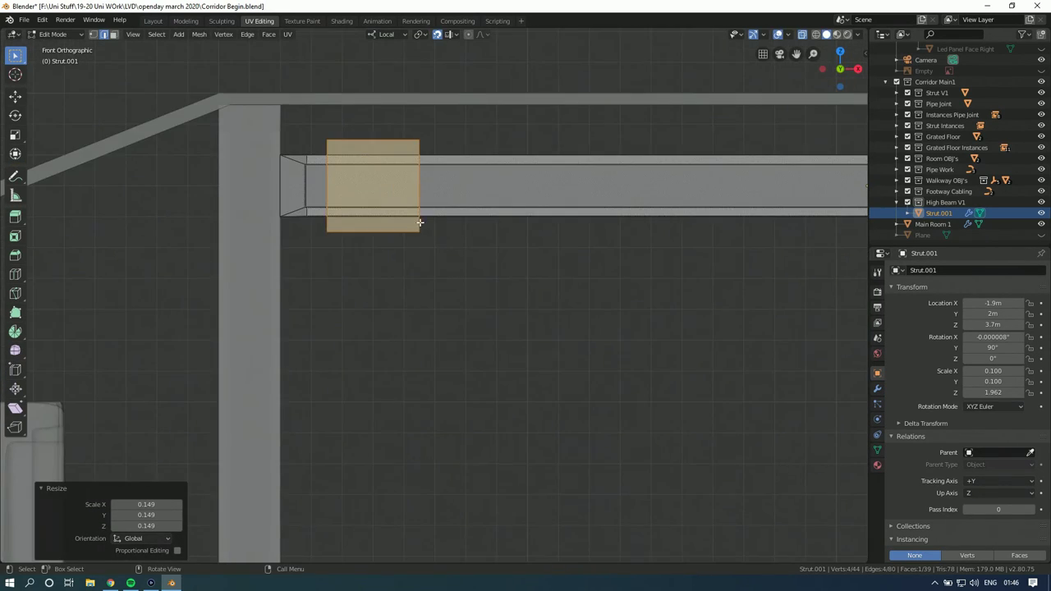
pyautogui.press('s')
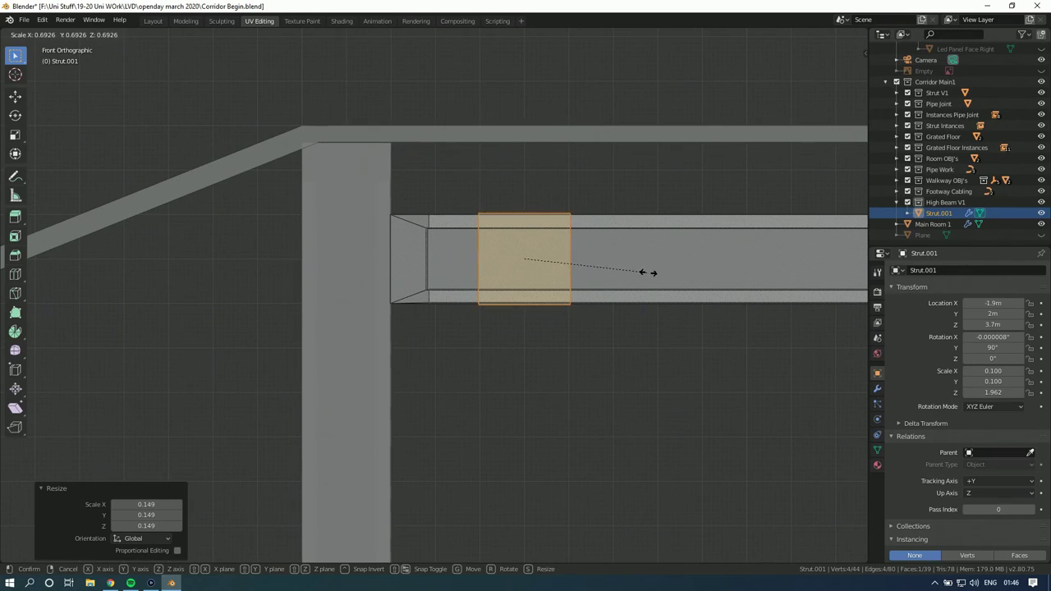
pyautogui.click(649, 271)
# Step: Move the plane -0.29 m along X over the beam and strut joint, and scale it to 0.425 along local X
pyautogui.press('g')
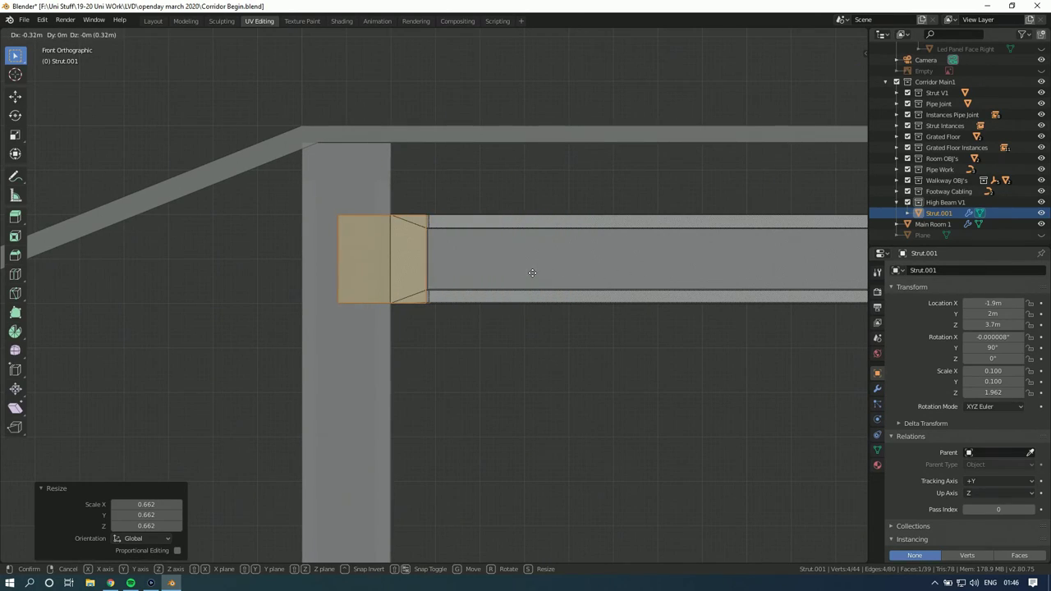
pyautogui.click(546, 273)
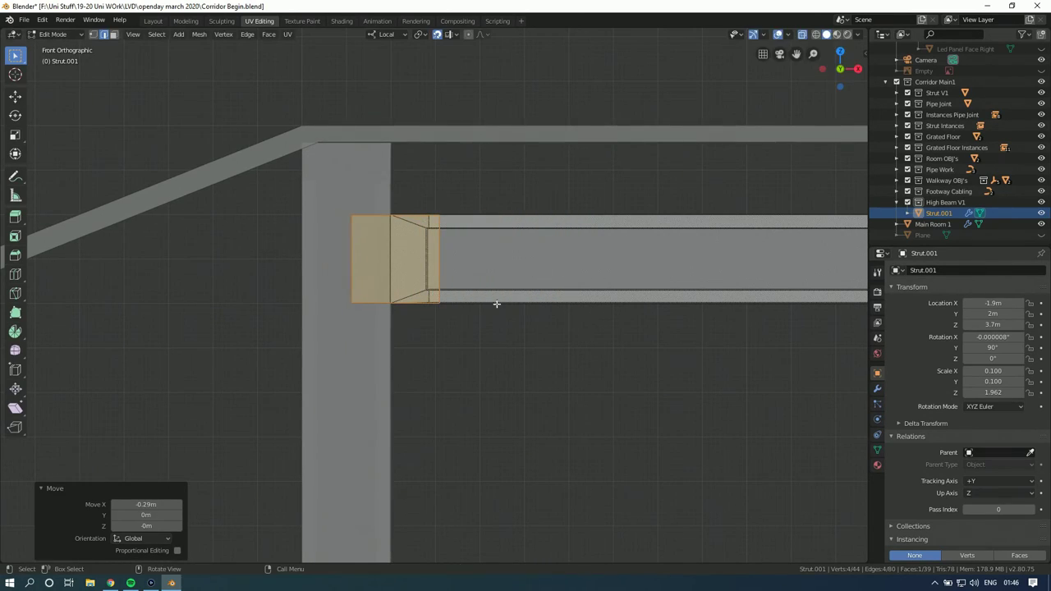
pyautogui.press('s')
pyautogui.press('x')
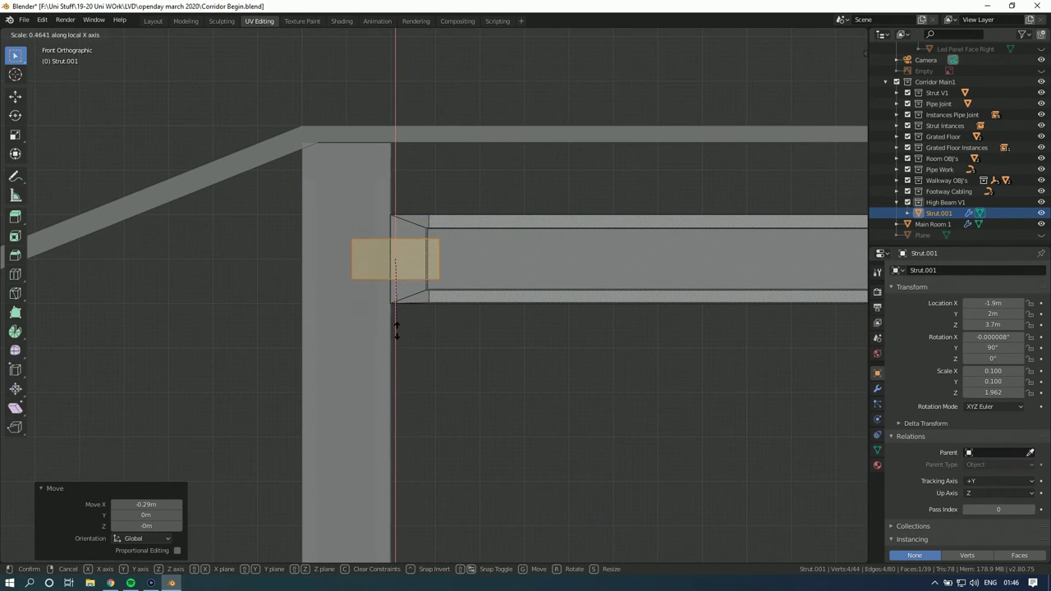
pyautogui.click(414, 320)
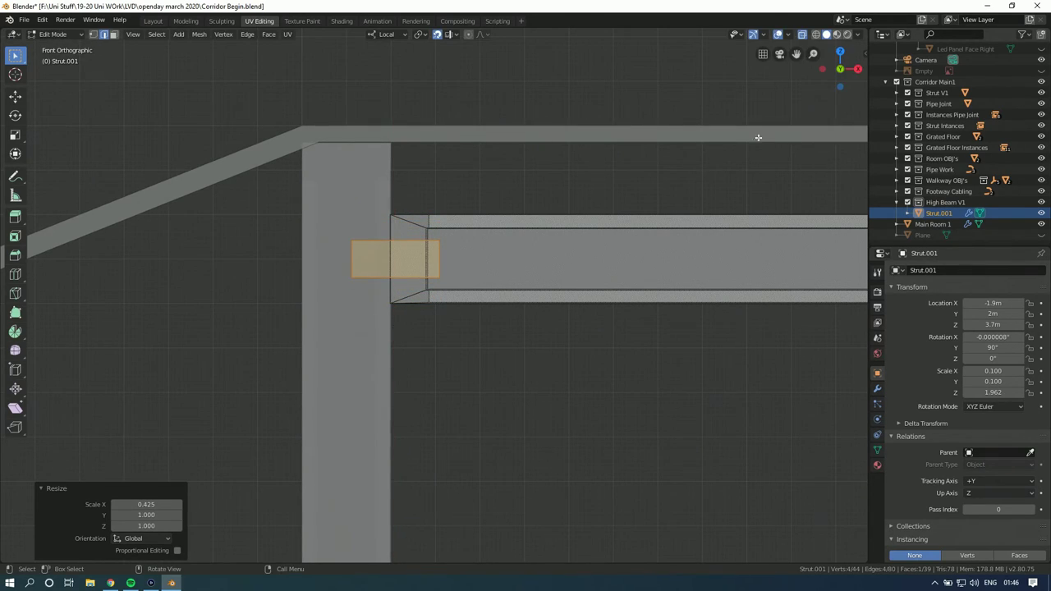
# Step: In left view, move the plane 1.9 m along Y onto the crossbeam's front face
pyautogui.moveTo(833, 68); pyautogui.dragTo(488, 238)
pyautogui.click(837, 67)
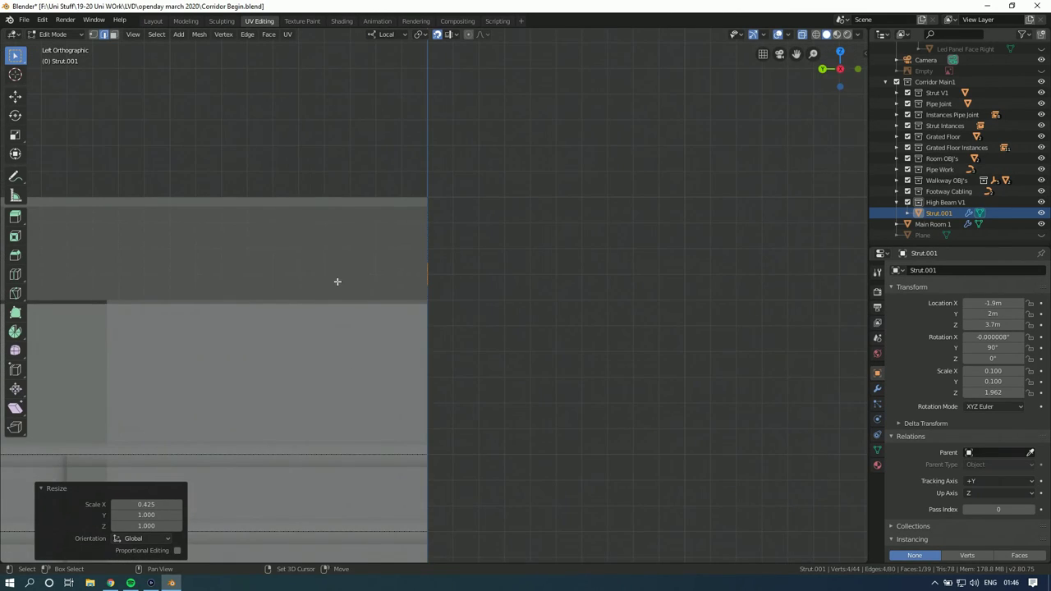
pyautogui.press('g')
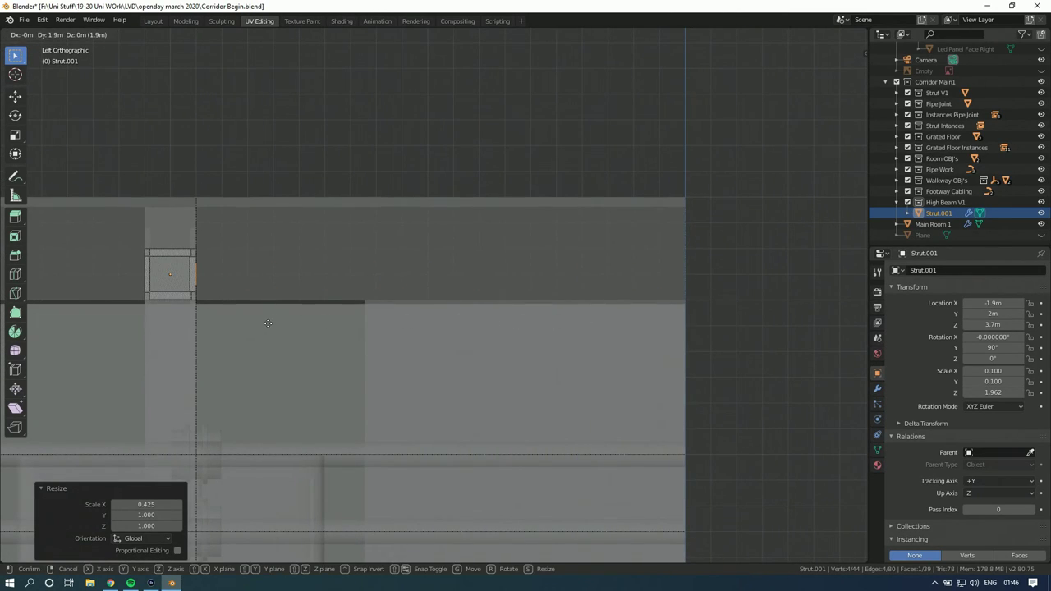
pyautogui.click(266, 322)
pyautogui.press('KP_Decimal')
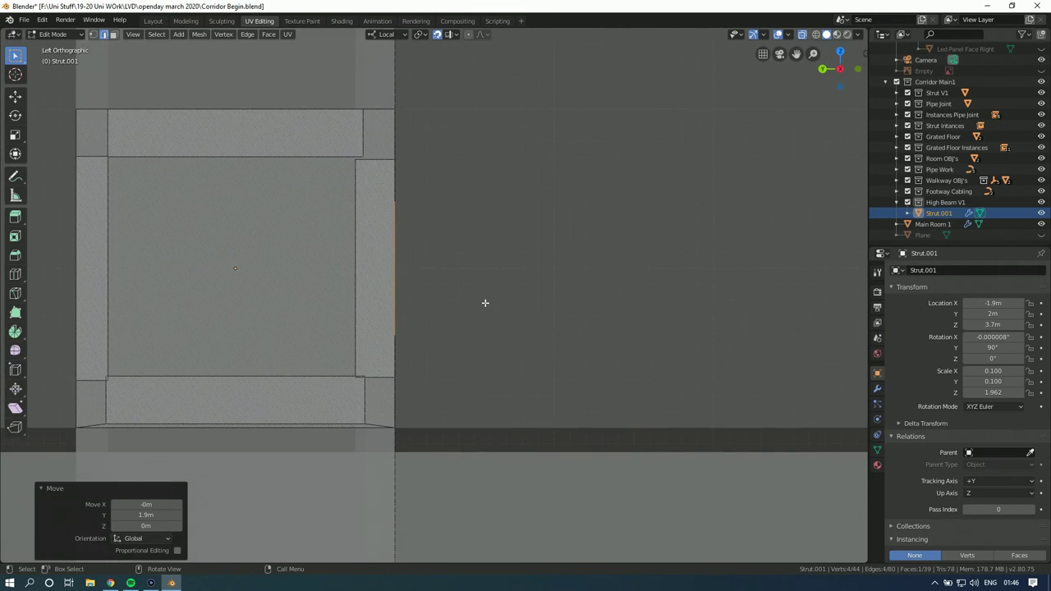
# Step: In front view, shift the plane -0.02 m along X to adjust its overlap with the strut and beam
pyautogui.moveTo(484, 303); pyautogui.dragTo(410, 304, button='middle')
pyautogui.click(851, 69)
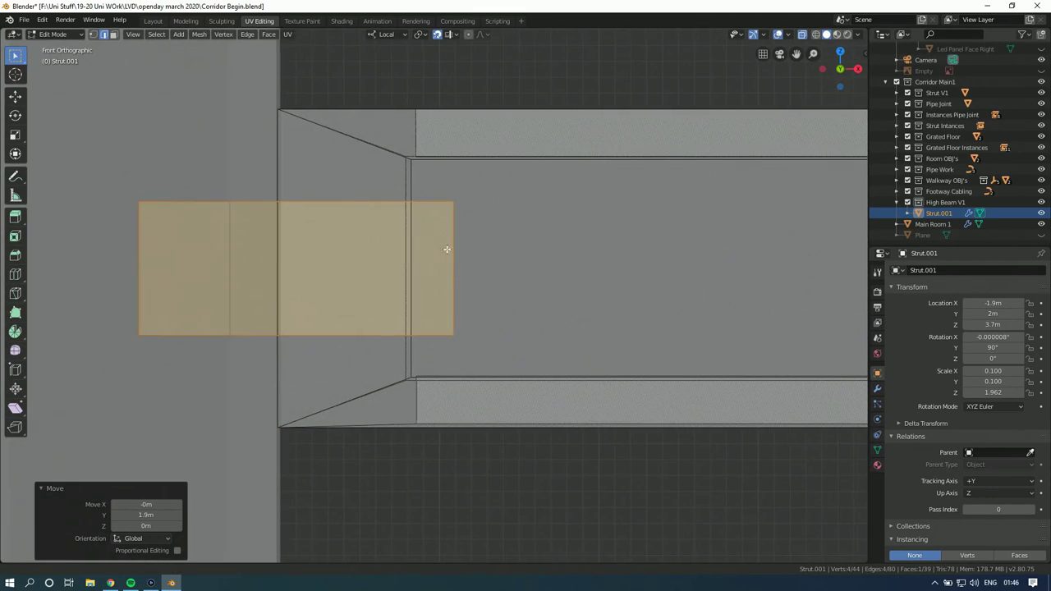
pyautogui.keyDown('shift'); pyautogui.moveTo(433, 248); pyautogui.dragTo(563, 272, button='middle'); pyautogui.keyUp('shift')
pyautogui.press('g')
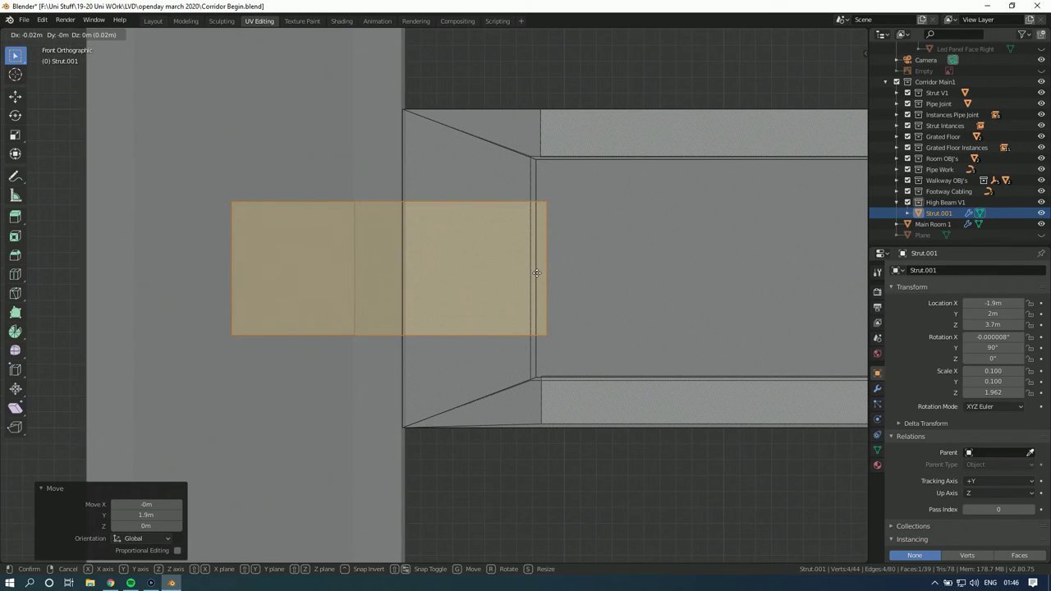
pyautogui.click(543, 273)
# Step: Scale the plane by 1.573 along its local Z axis to lengthen it across the joint
pyautogui.scroll(-2, 546, 274)
pyautogui.press('s')
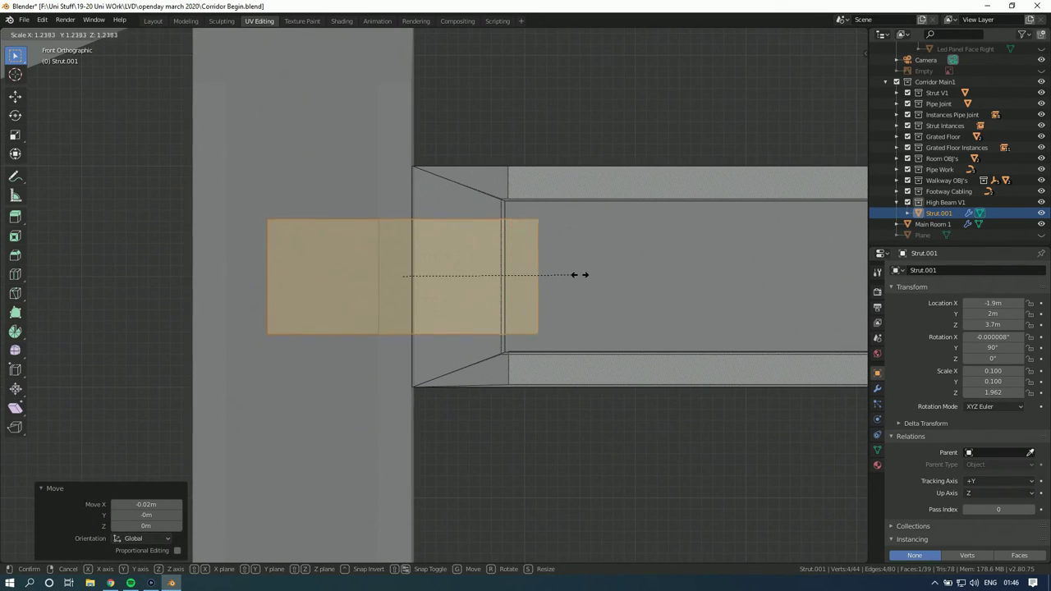
pyautogui.press('z')
pyautogui.click(625, 274)
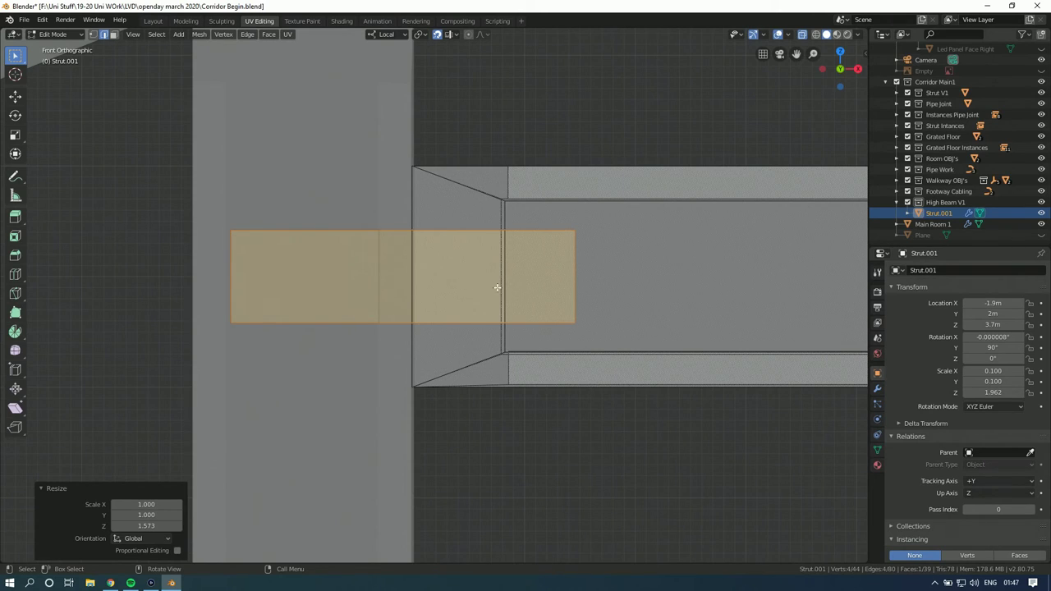
pyautogui.keyDown('ctrl'); pyautogui.scroll(2, 509, 288); pyautogui.keyUp('ctrl')
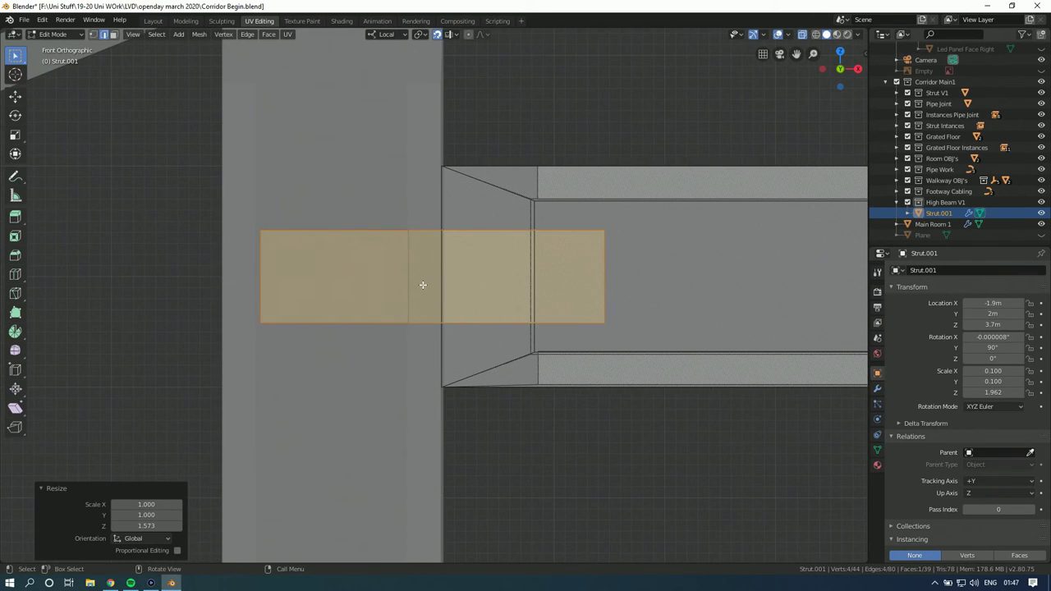
# Step: Place the 3D cursor on the bracket plate's end over the crossbeam and add a 32-vertex cylinder there, 1 m radius and 2 m deep
pyautogui.scroll(-7, 517, 279)
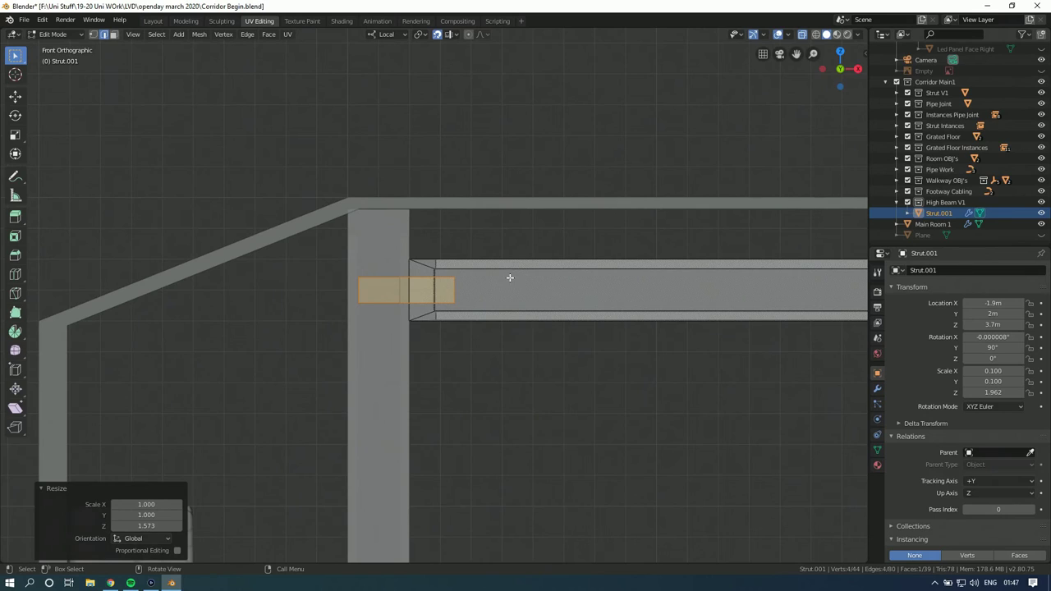
pyautogui.scroll(-4, 624, 315)
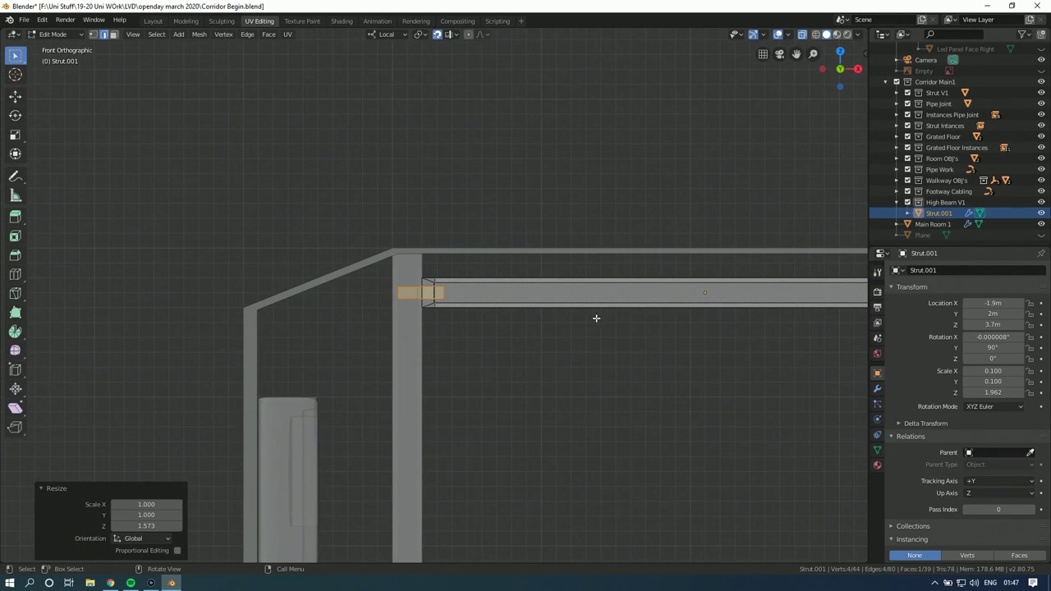
pyautogui.scroll(2, 475, 315)
pyautogui.rightClick(420, 293)
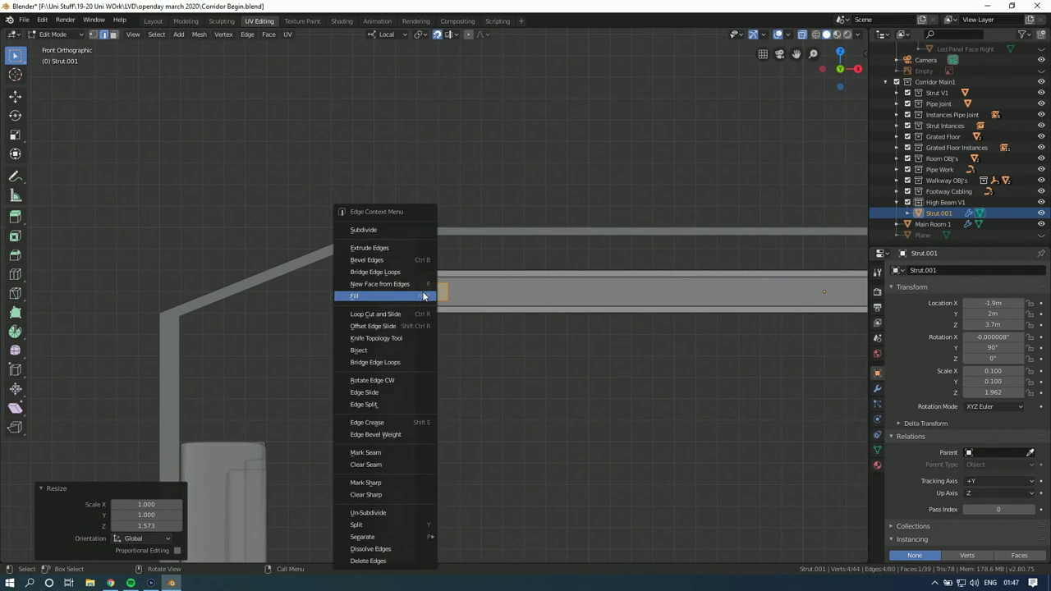
pyautogui.press('g')
pyautogui.click(400, 293)
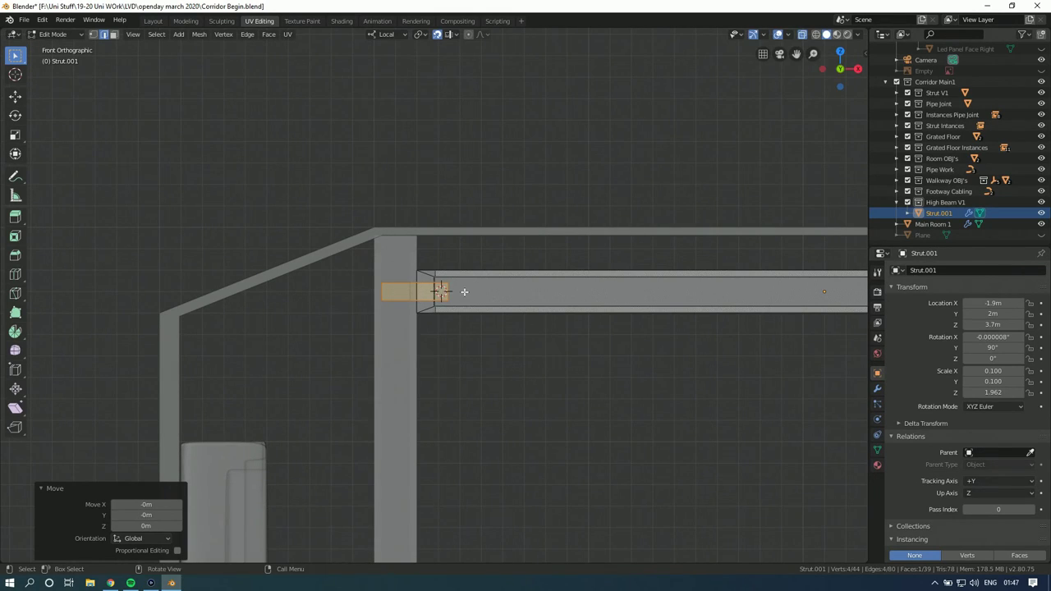
pyautogui.hotkey('shift', 'a')
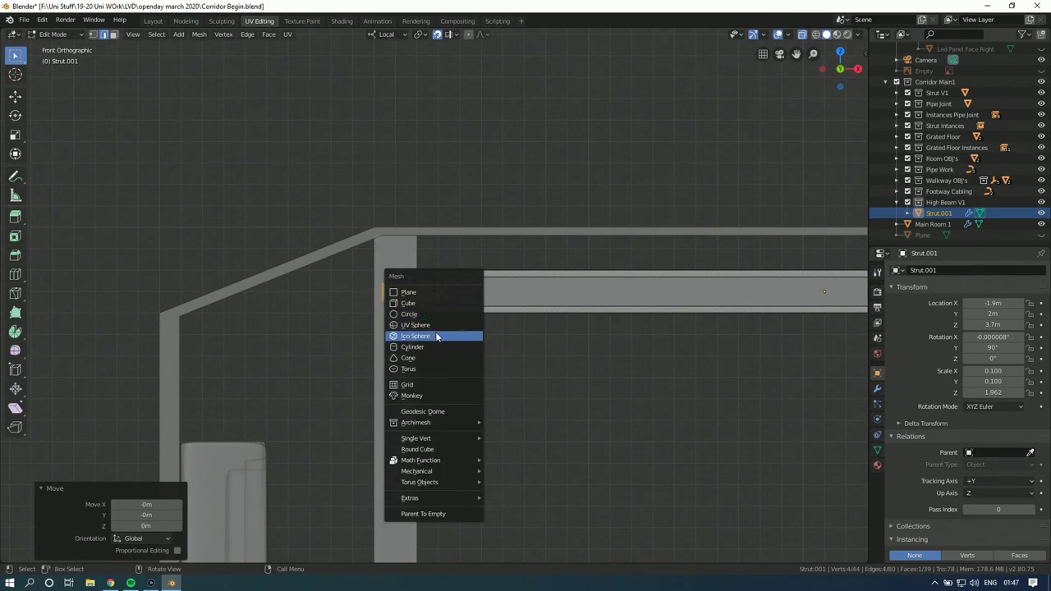
pyautogui.click(436, 347)
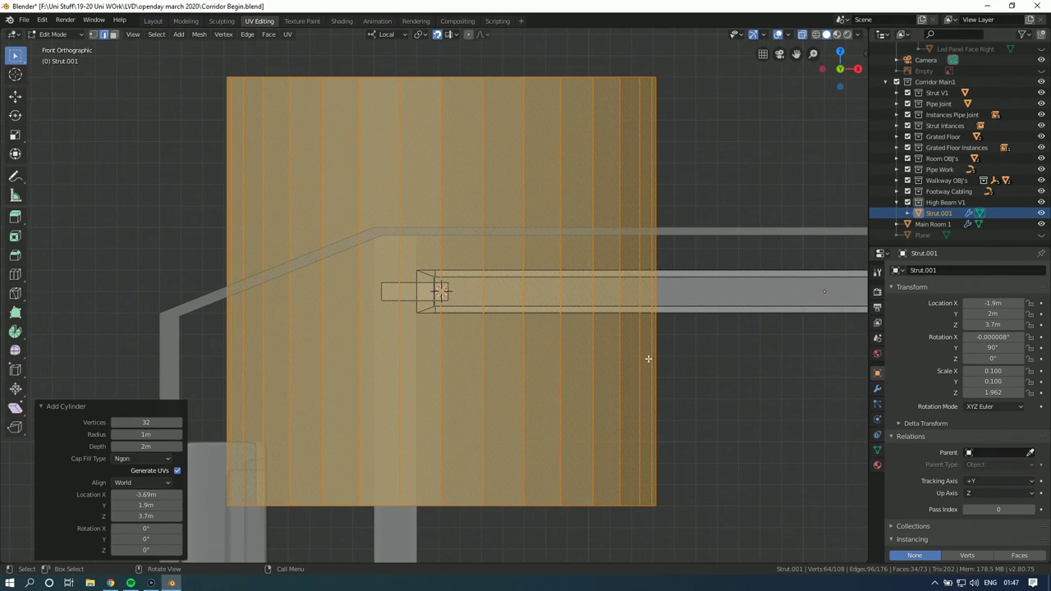
# Step: Rotate the cylinder 90° in front view and another 90° in top view so its axis points out of the plate
pyautogui.write('r90')
pyautogui.press('Return')
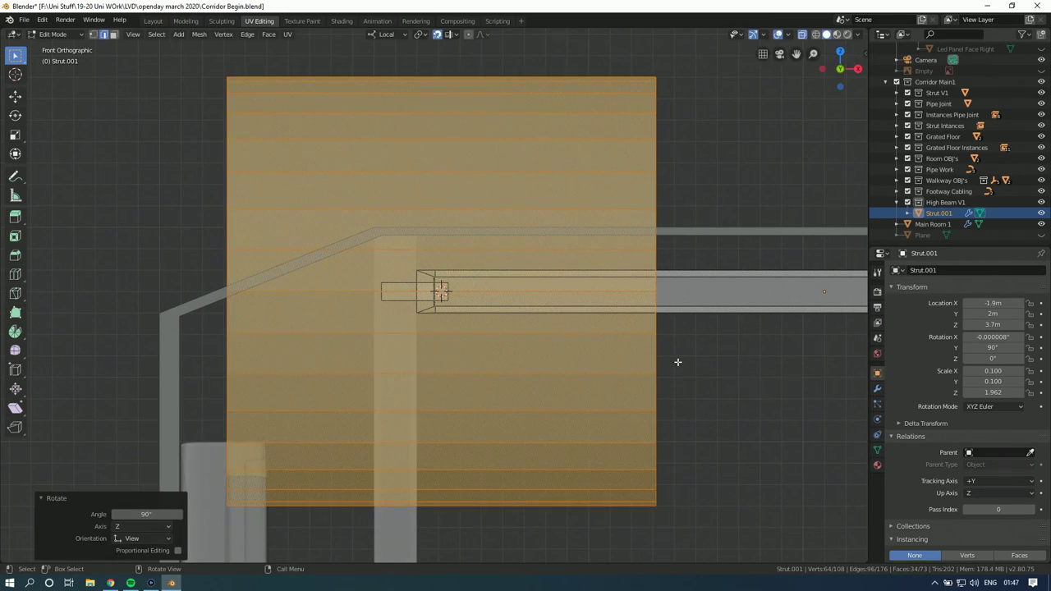
pyautogui.click(839, 51)
pyautogui.write('r90')
pyautogui.press('Return')
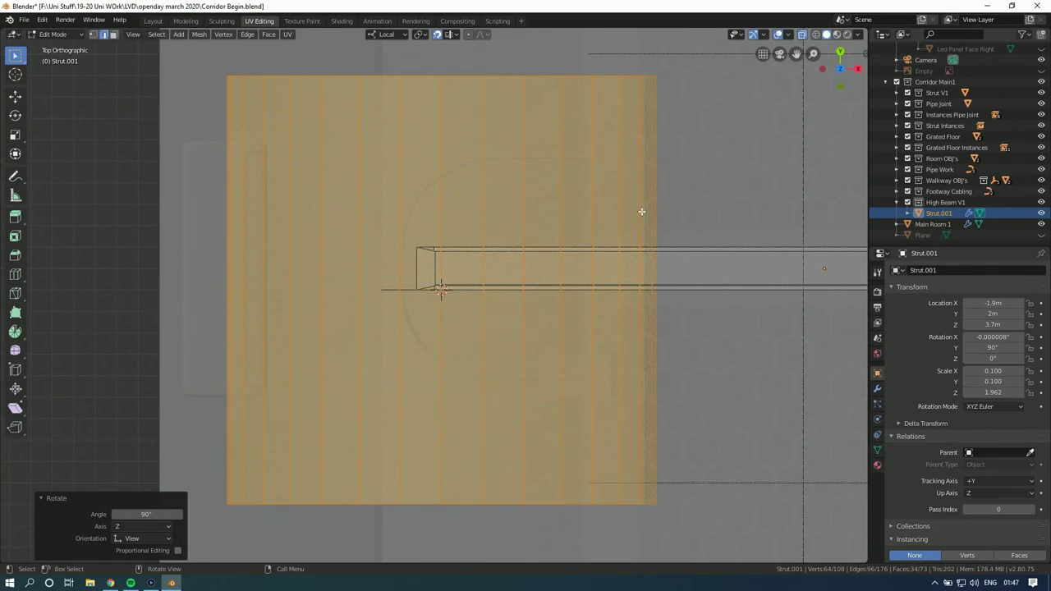
# Step: In front view, scale the cylinder down by 0.056 and again by 0.367 to fit within the plate's end
pyautogui.click(841, 87)
pyautogui.press('s')
pyautogui.click(454, 292)
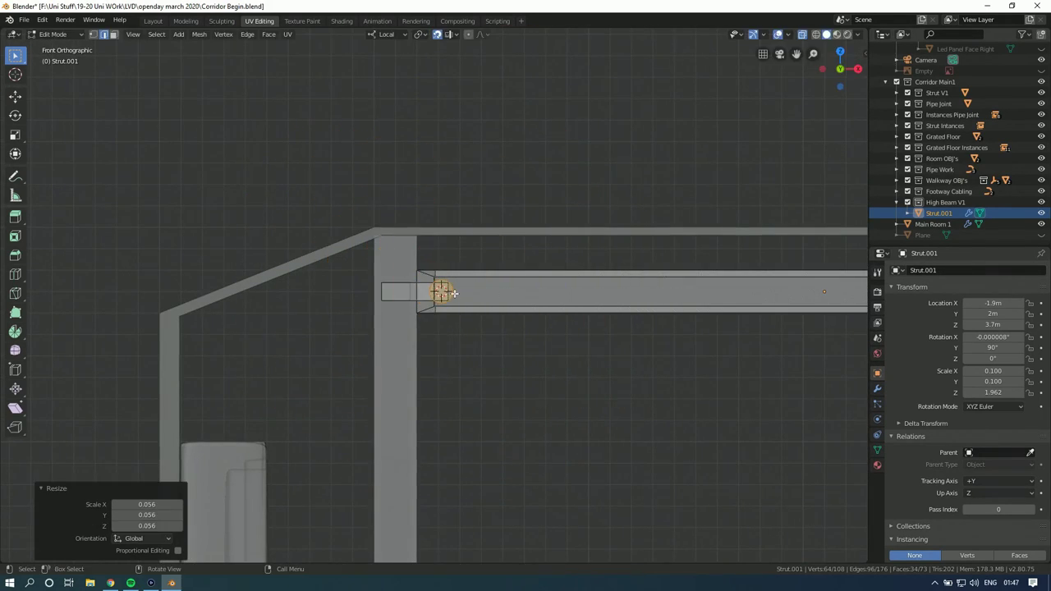
pyautogui.scroll(9, 457, 287)
pyautogui.press('s')
pyautogui.click(633, 184)
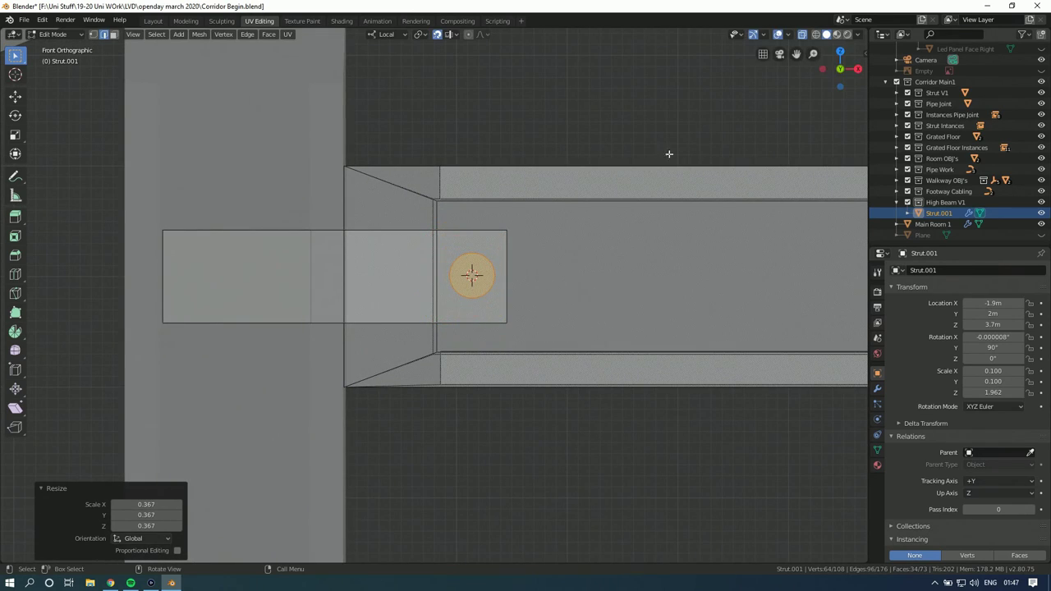
# Step: Check the cylinder from the side, then shrink it further in front view by 0.798 and 0.631
pyautogui.click(823, 69)
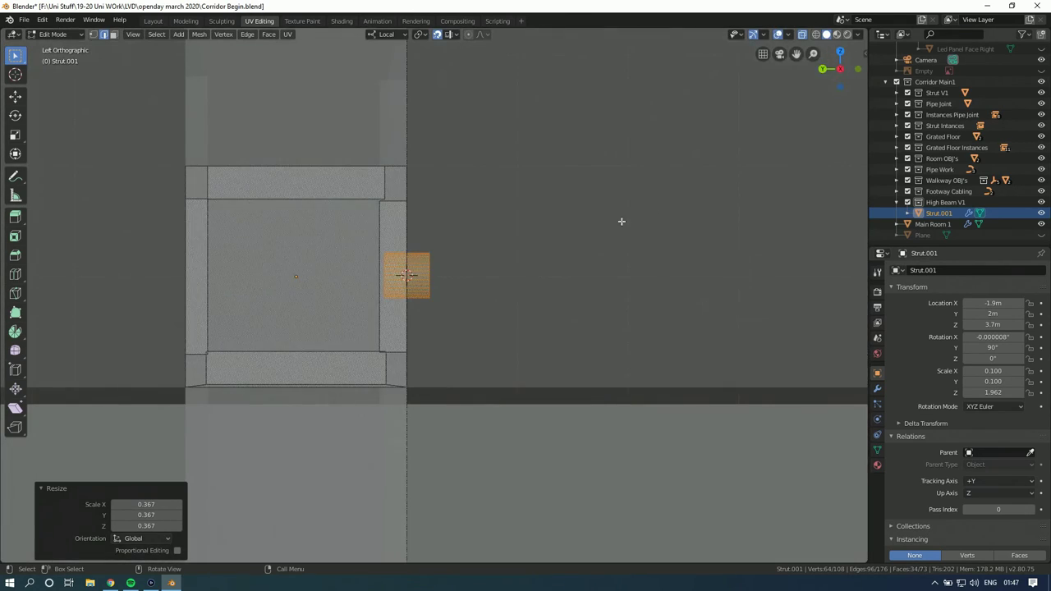
pyautogui.click(859, 69)
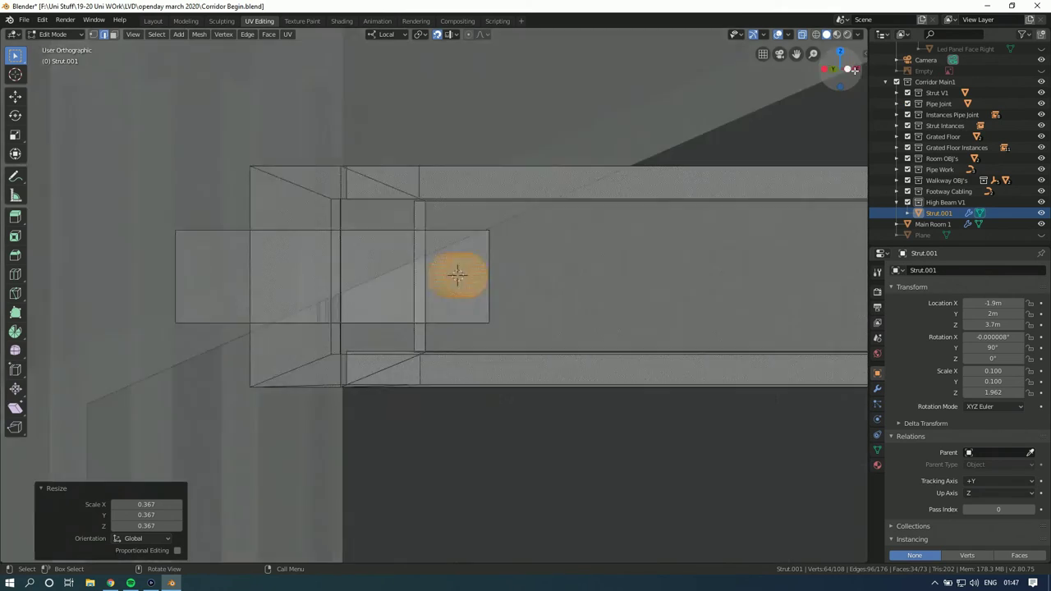
pyautogui.press('s')
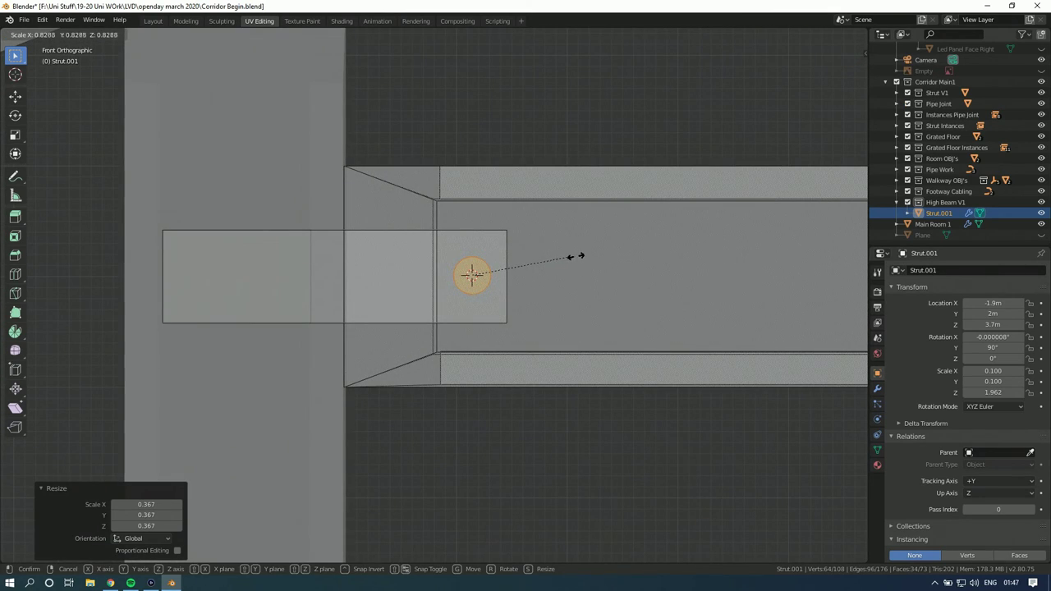
pyautogui.click(572, 257)
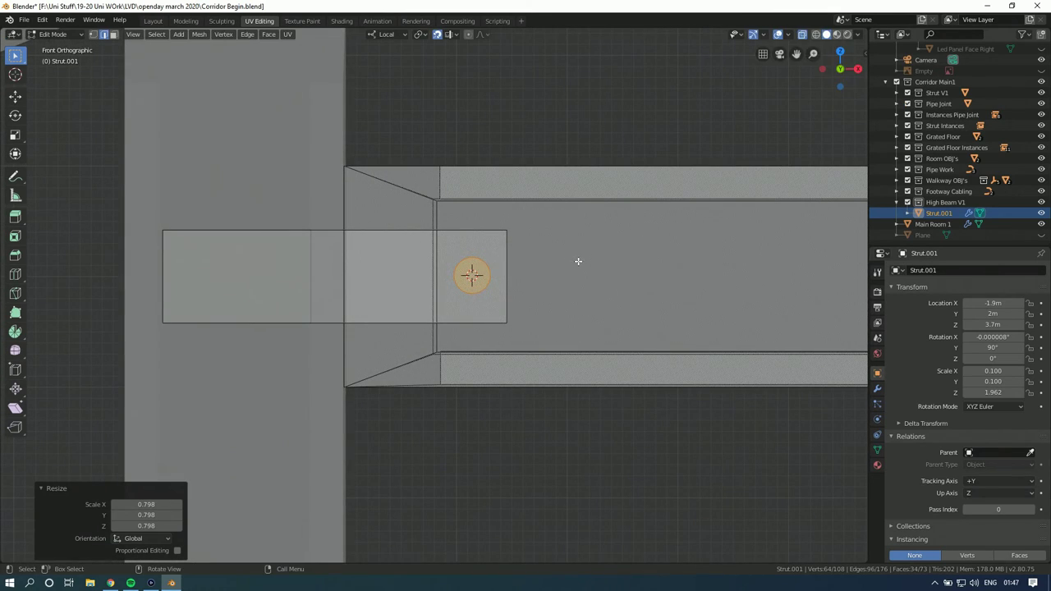
pyautogui.press('s')
pyautogui.click(536, 263)
# Step: Raise the cylinder 0.03 m along Z toward the plate's upper edge and scale it by 0.863
pyautogui.press('g')
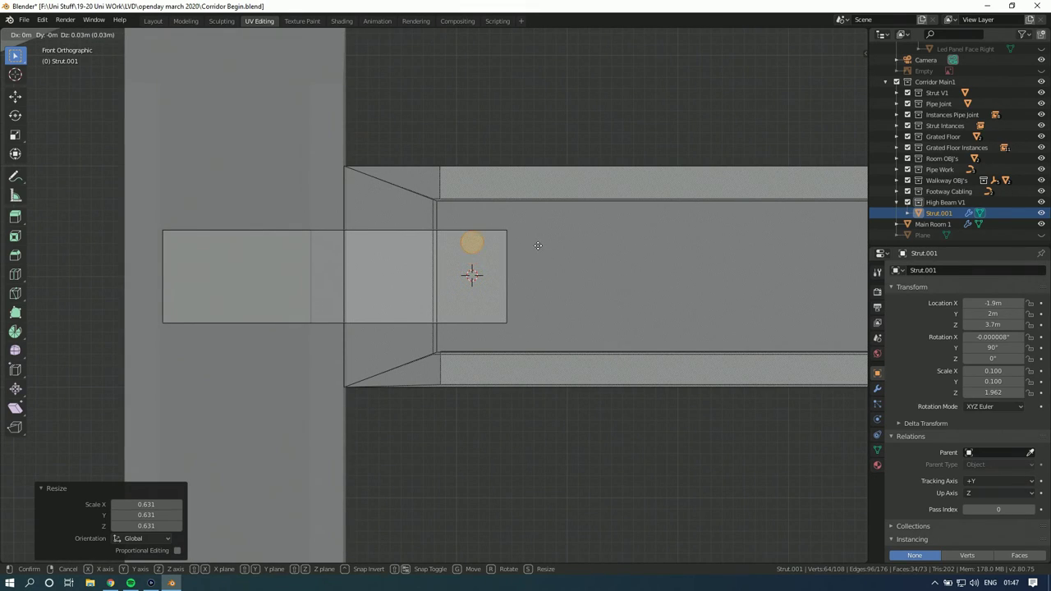
pyautogui.click(538, 245)
pyautogui.press('s')
pyautogui.click(574, 252)
pyautogui.scroll(2, 559, 252)
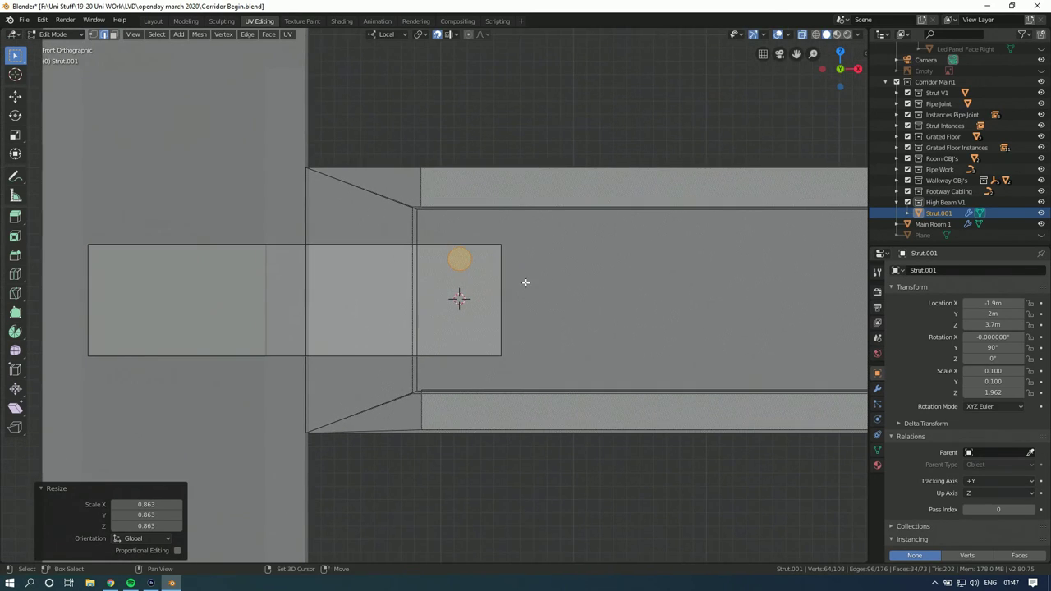
# Step: In left view, stretch the cylinder by 2.2 along the Y axis to lengthen the bolt shank
pyautogui.click(821, 69)
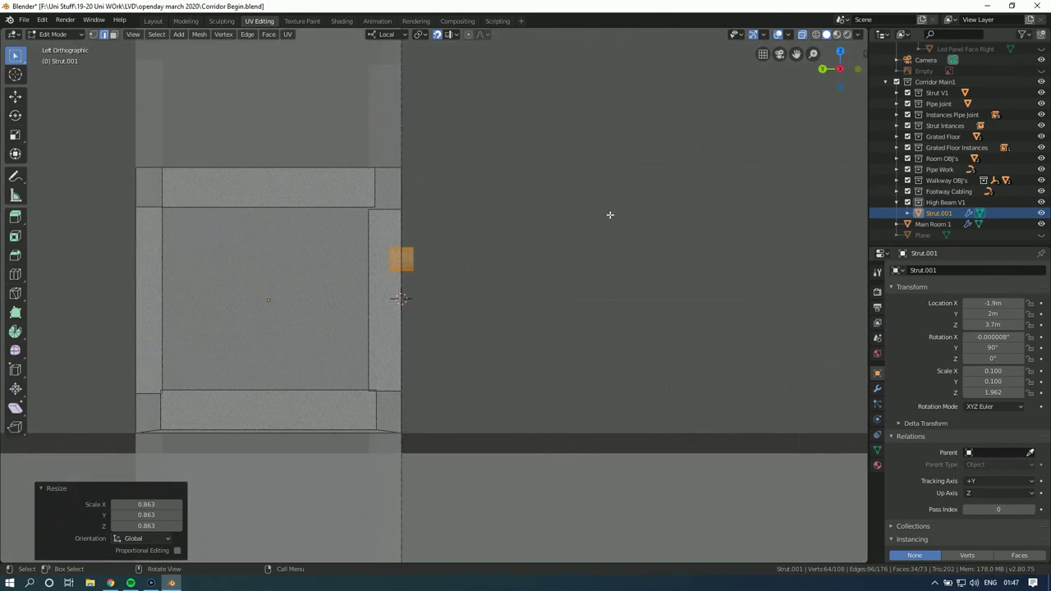
pyautogui.scroll(2, 433, 222)
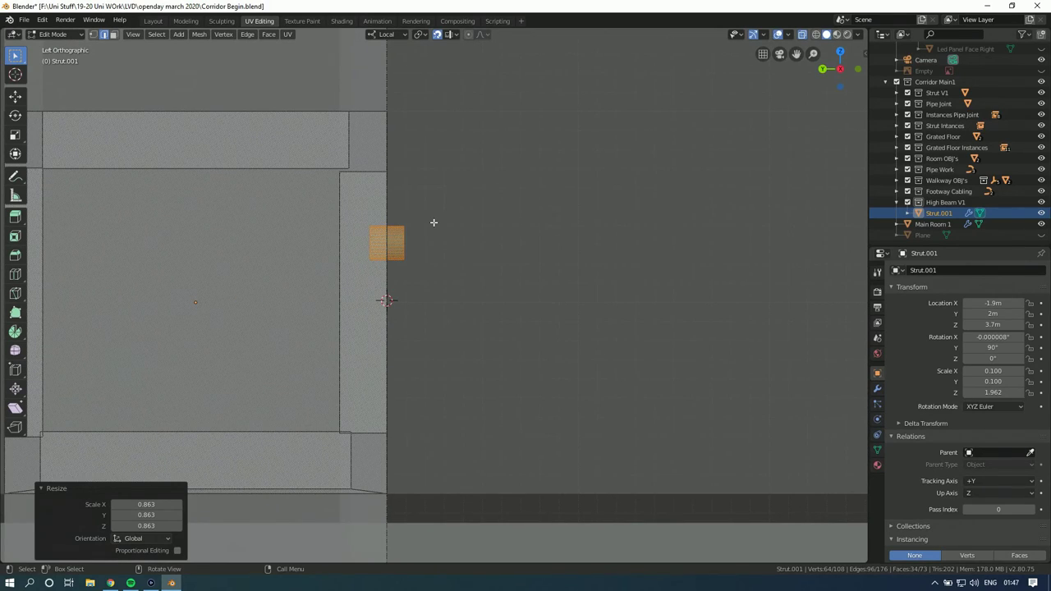
pyautogui.press('s')
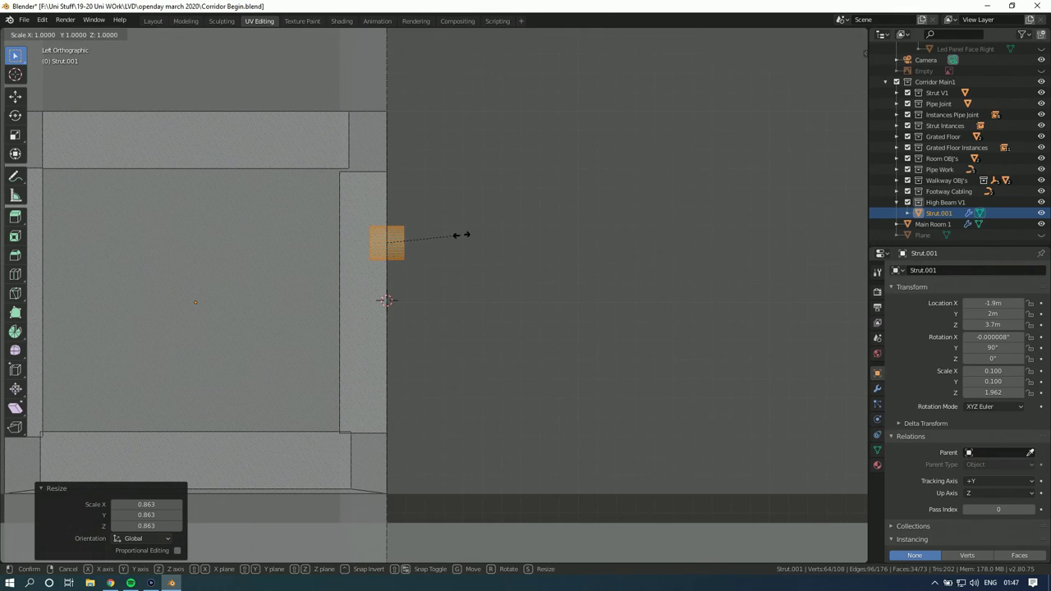
pyautogui.press('y')
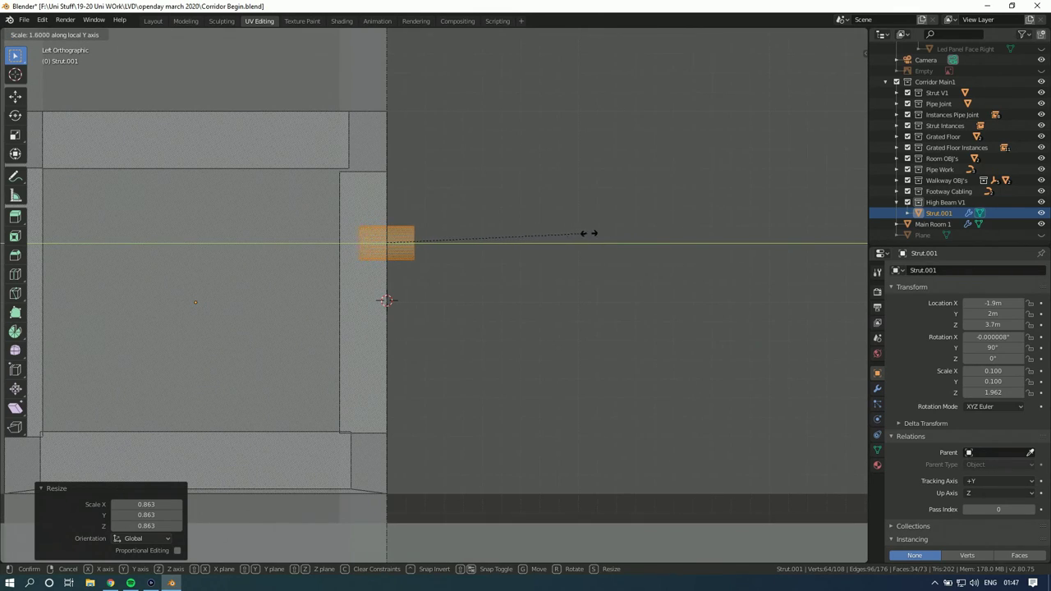
pyautogui.click(632, 232)
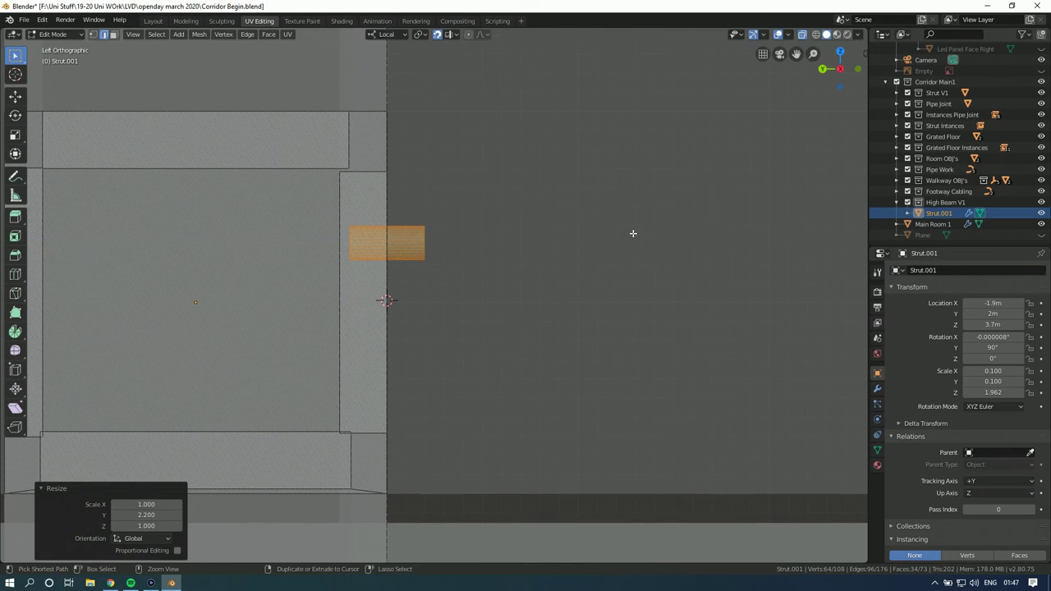
# Step: Select the cylinder's protruding end cap and move it 0.014 m along Y toward the beam
pyautogui.scroll(3, 469, 232)
pyautogui.press('Tab')
pyautogui.press('Tab')
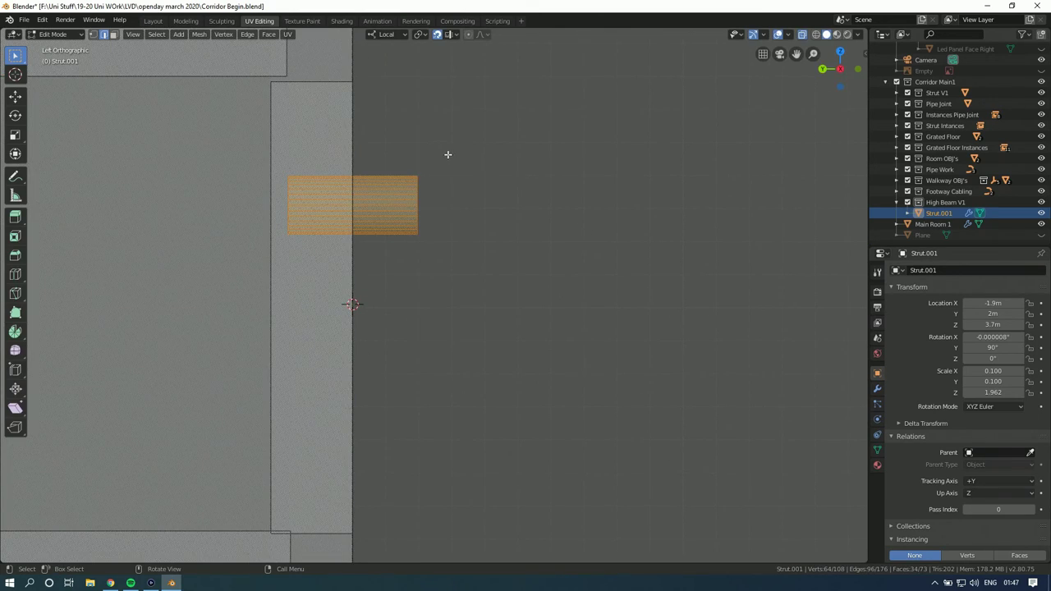
pyautogui.moveTo(460, 153); pyautogui.dragTo(408, 237)
pyautogui.scroll(2, 408, 237)
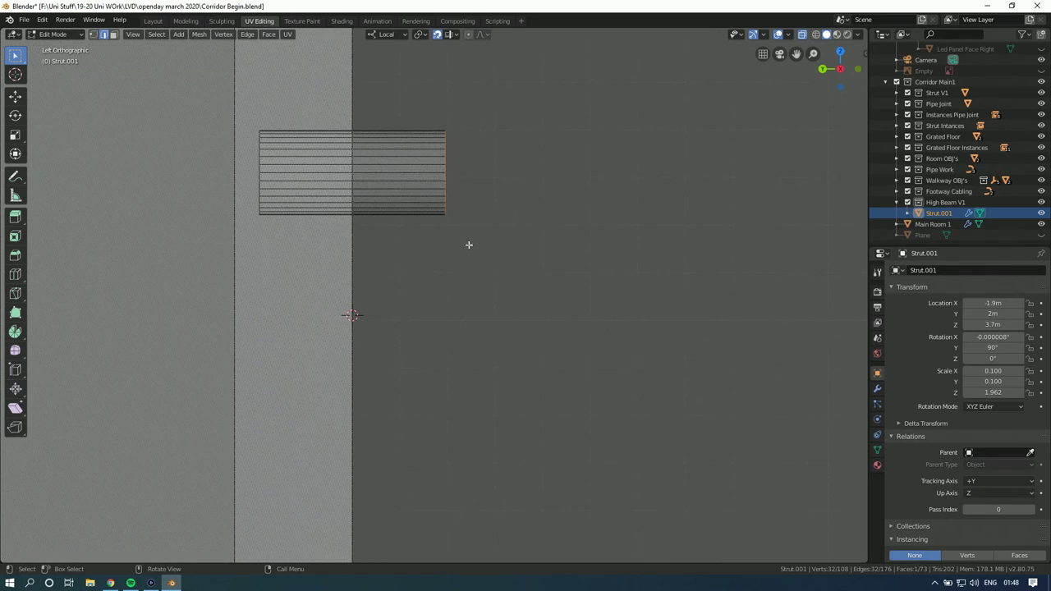
pyautogui.press('g')
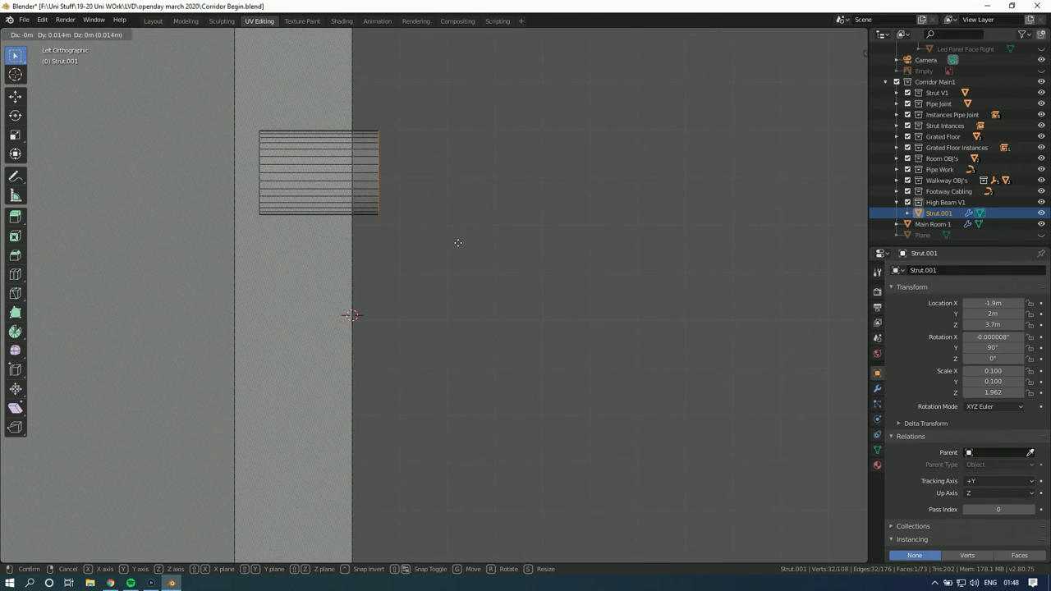
pyautogui.click(457, 241)
# Step: Extrude the protruding end cap in place and scale the new face by 1.455 to start the bolt head
pyautogui.click(857, 68)
pyautogui.press('c')
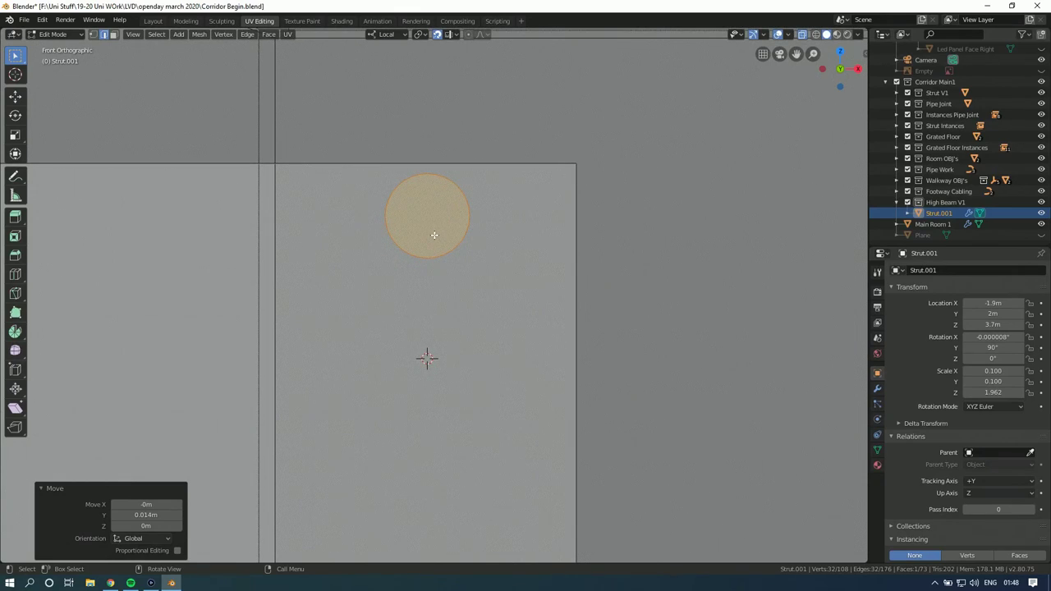
pyautogui.click(15, 216)
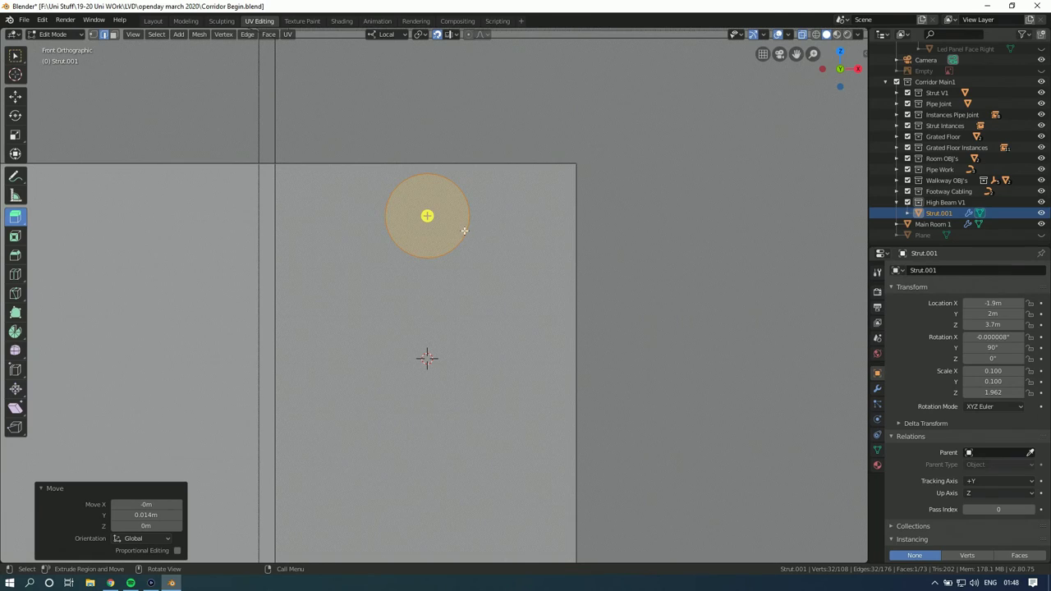
pyautogui.click(428, 215)
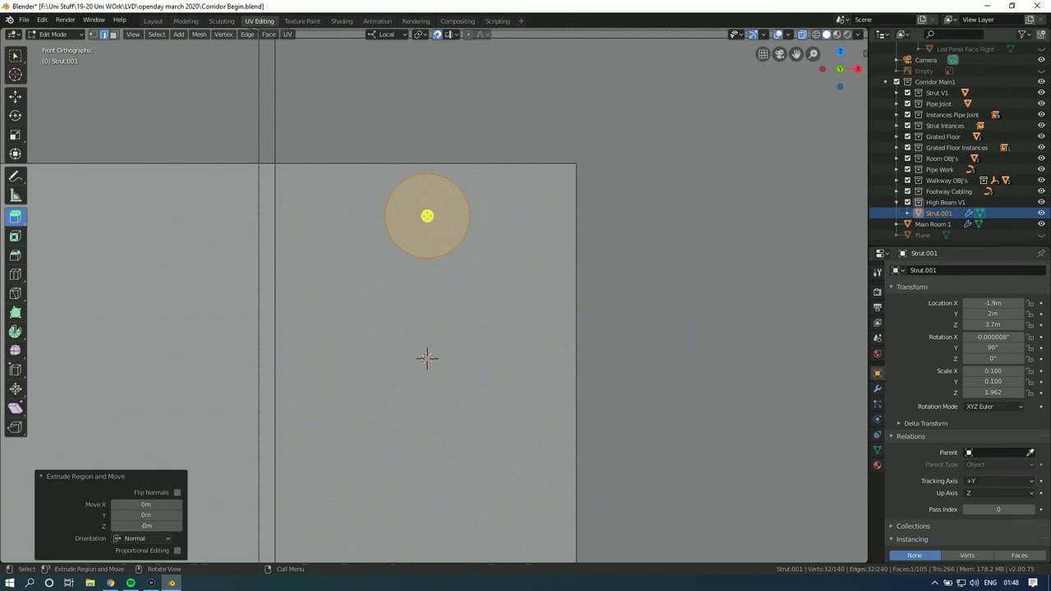
pyautogui.press('s')
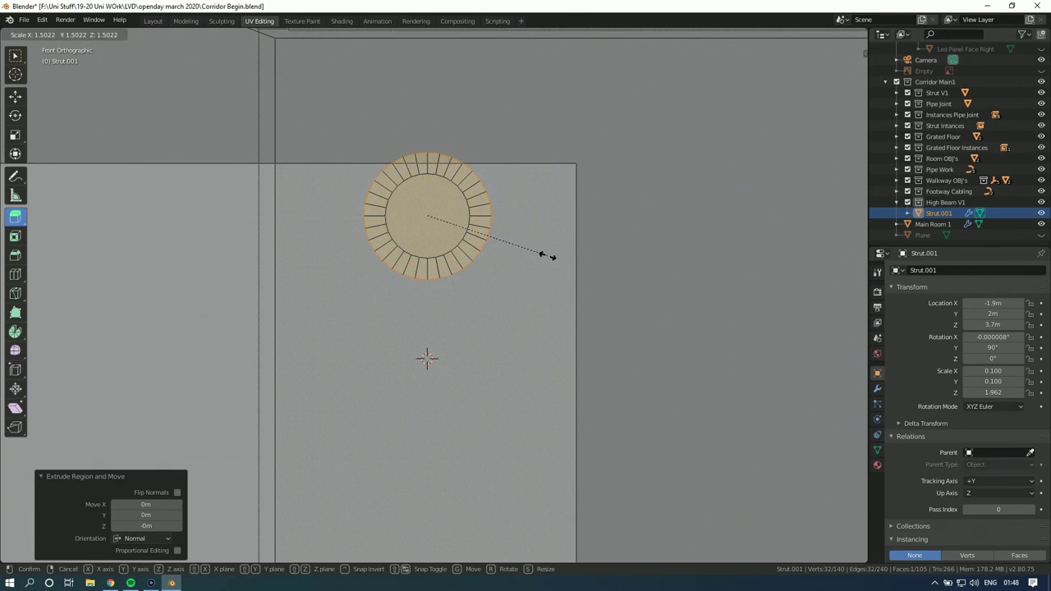
pyautogui.click(519, 242)
# Step: In left view, extrude the enlarged end face outward 0.01 m to form the bolt head
pyautogui.press('ctrl+KP_3')
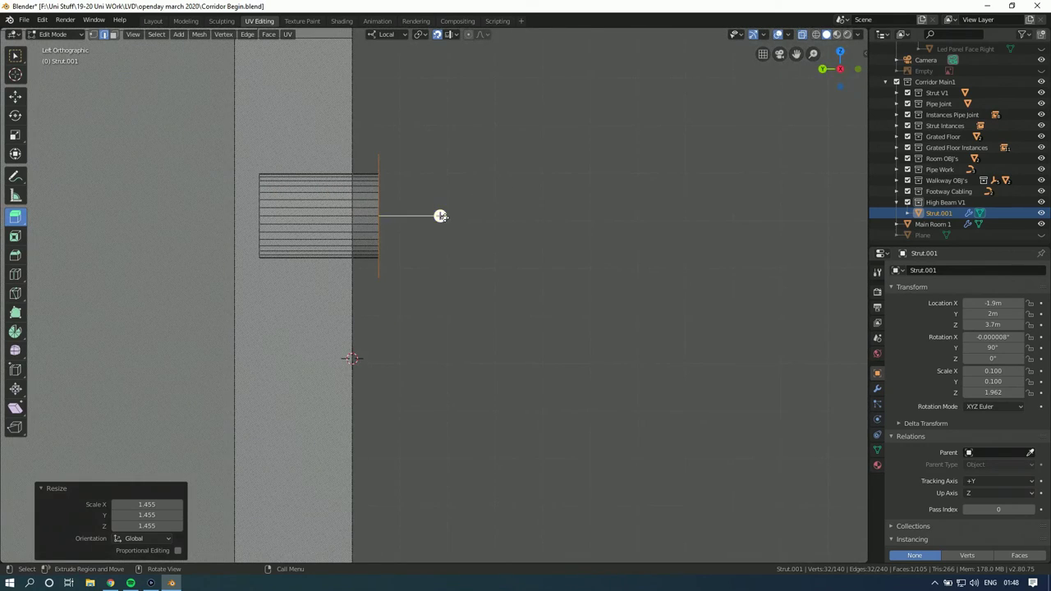
pyautogui.press('e')
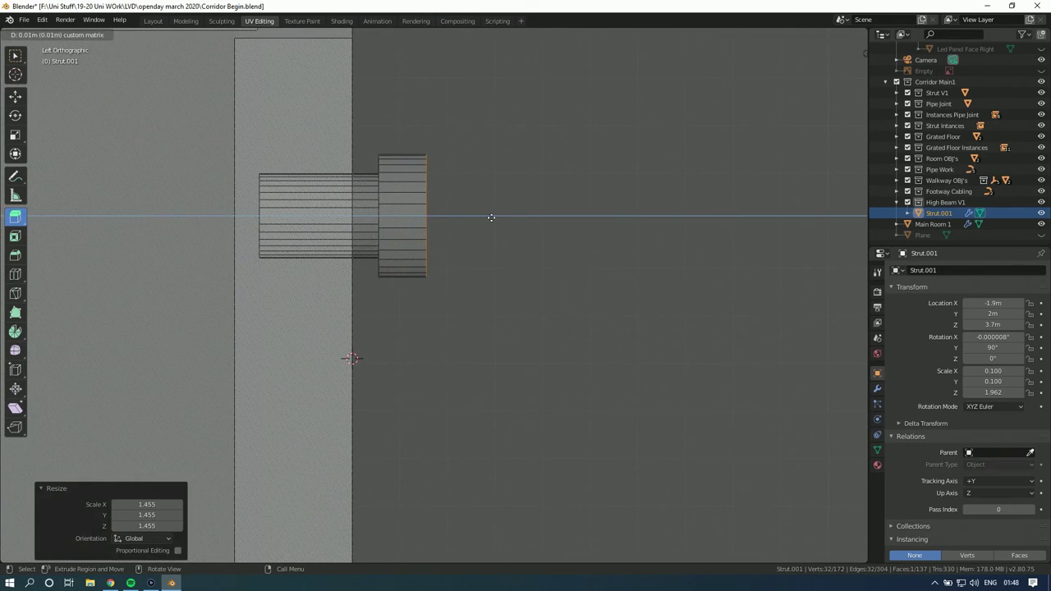
pyautogui.click(489, 218)
# Step: Add one loop cut near the bolt head's outer rim and another near its inner rim at factor 0.821
pyautogui.click(14, 275)
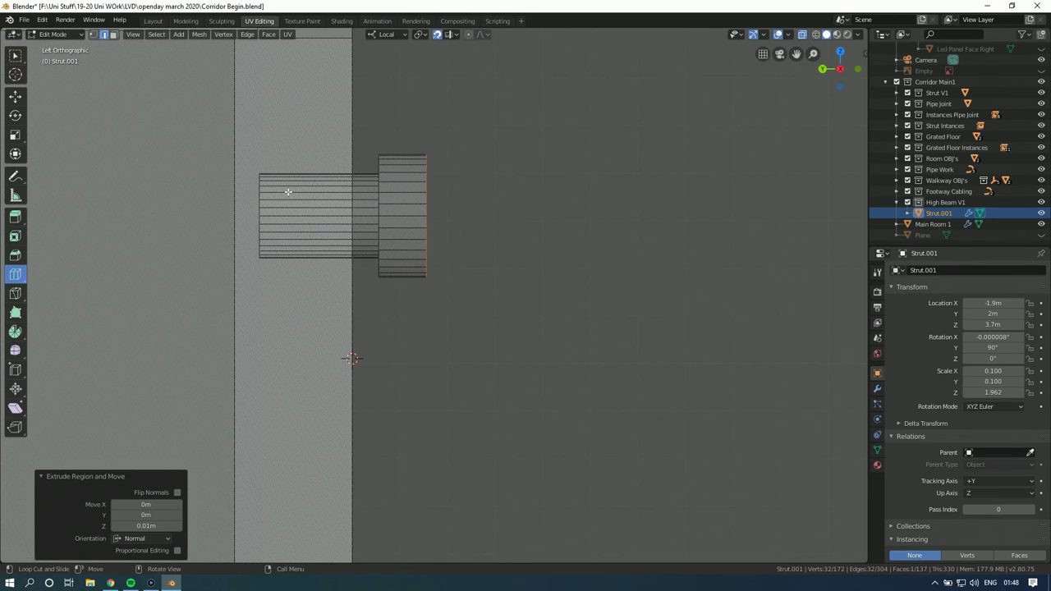
pyautogui.moveTo(400, 151); pyautogui.dragTo(417, 152)
pyautogui.moveTo(408, 152); pyautogui.dragTo(390, 154)
pyautogui.moveTo(391, 153); pyautogui.dragTo(431, 203, button='middle')
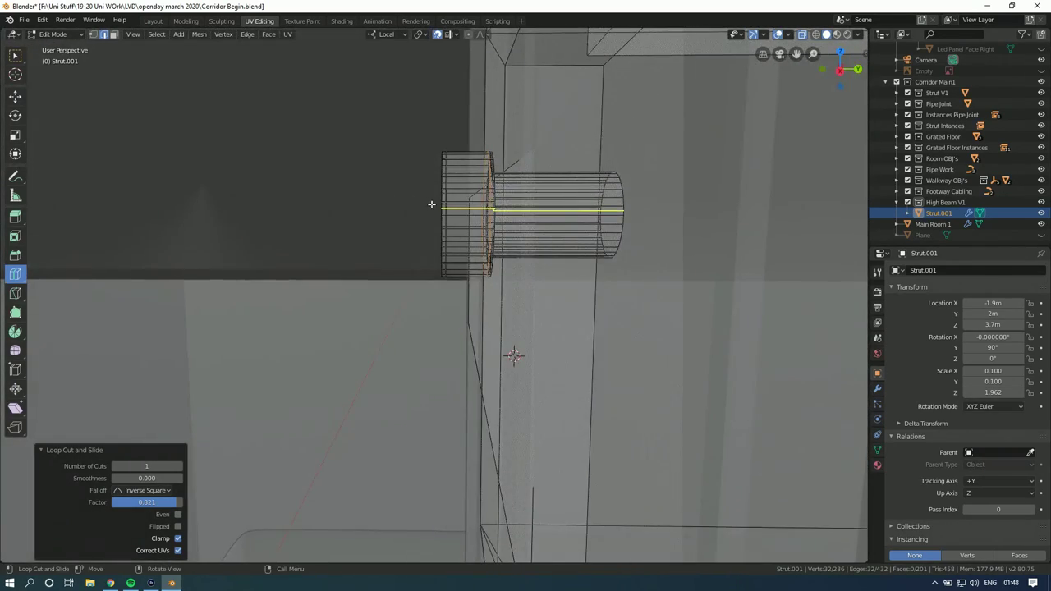
# Step: Add supporting loop cuts around the head-to-shank transition, the last at factor -0.944, and one near the shank's far end at 0.936
pyautogui.moveTo(495, 202); pyautogui.dragTo(434, 201, button='middle')
pyautogui.moveTo(434, 201); pyautogui.dragTo(443, 201)
pyautogui.moveTo(444, 201); pyautogui.dragTo(410, 199)
pyautogui.moveTo(410, 199); pyautogui.dragTo(493, 201, button='middle')
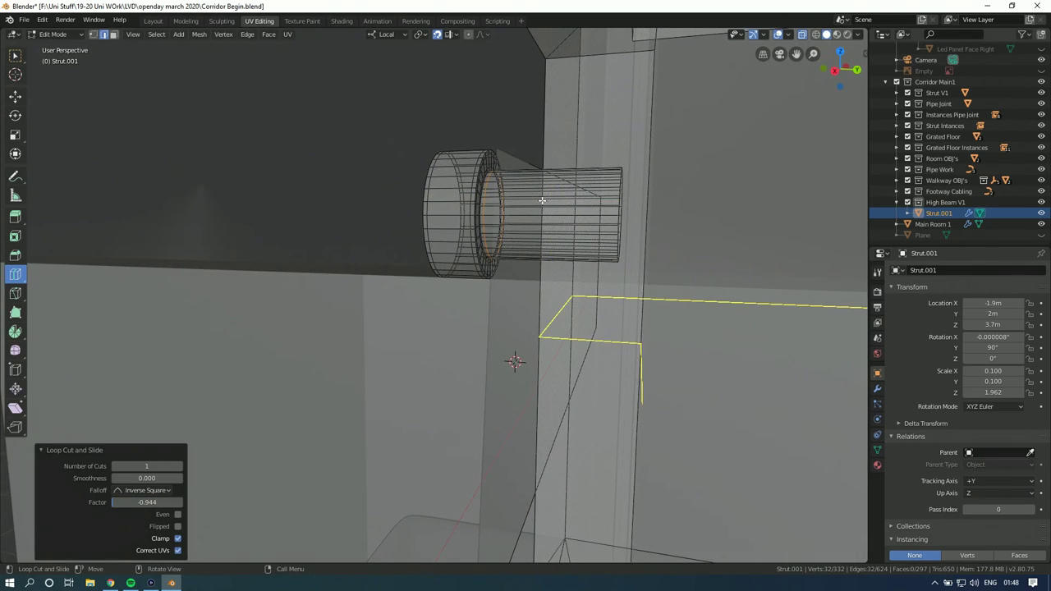
pyautogui.moveTo(536, 192); pyautogui.dragTo(593, 192)
pyautogui.moveTo(592, 192); pyautogui.dragTo(435, 264, button='middle')
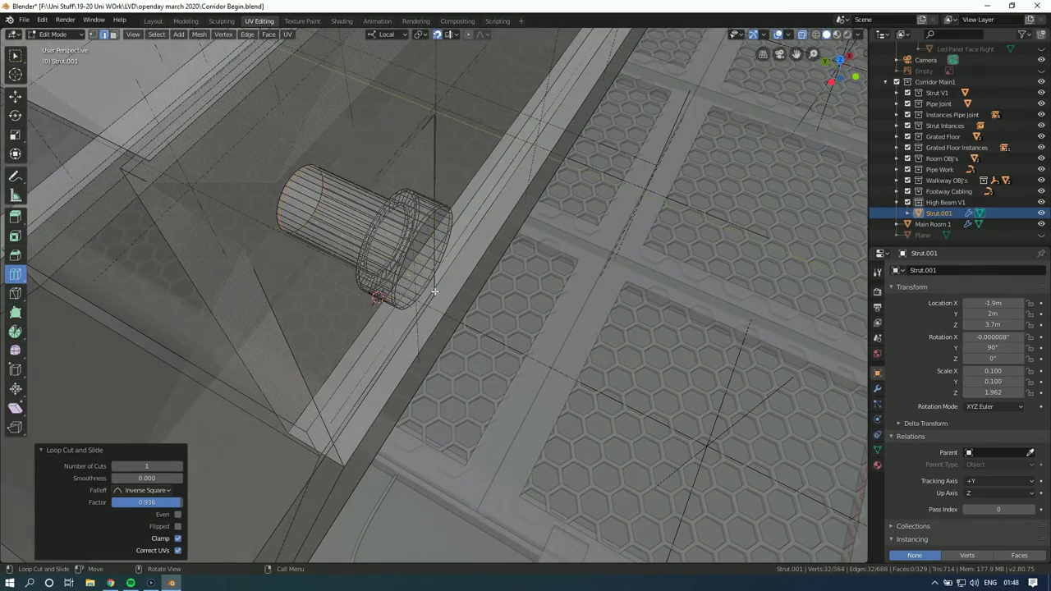
pyautogui.moveTo(419, 257); pyautogui.dragTo(423, 264, button='middle')
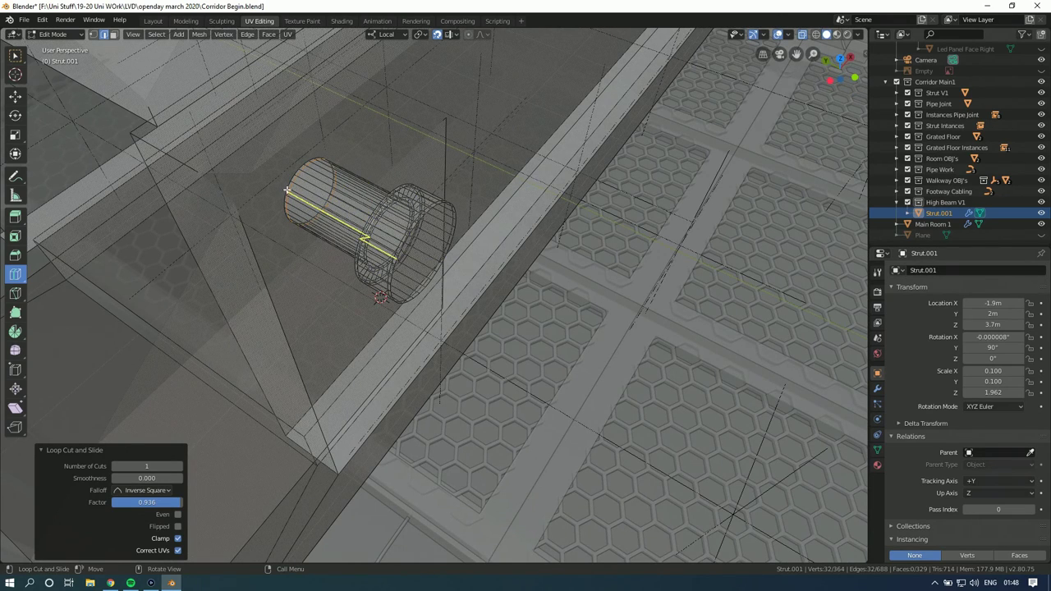
# Step: In front view, box-select all of the bolt geometry and rename the Strut.001 object to High Beam
pyautogui.moveTo(308, 209); pyautogui.dragTo(310, 192, button='middle')
pyautogui.click(846, 78)
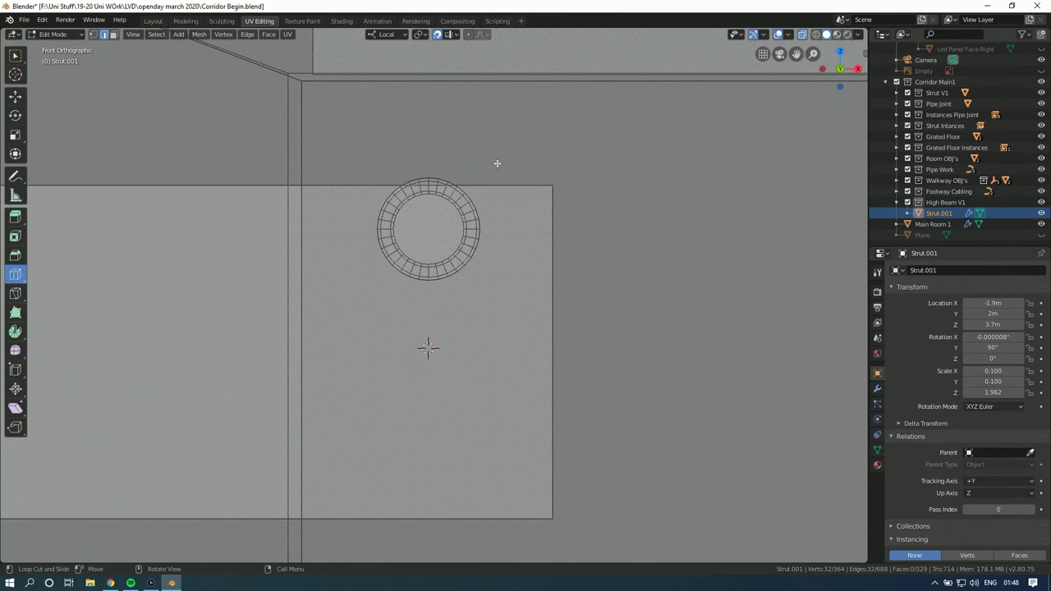
pyautogui.click(15, 55)
pyautogui.moveTo(499, 156); pyautogui.dragTo(356, 304)
pyautogui.doubleClick(939, 213)
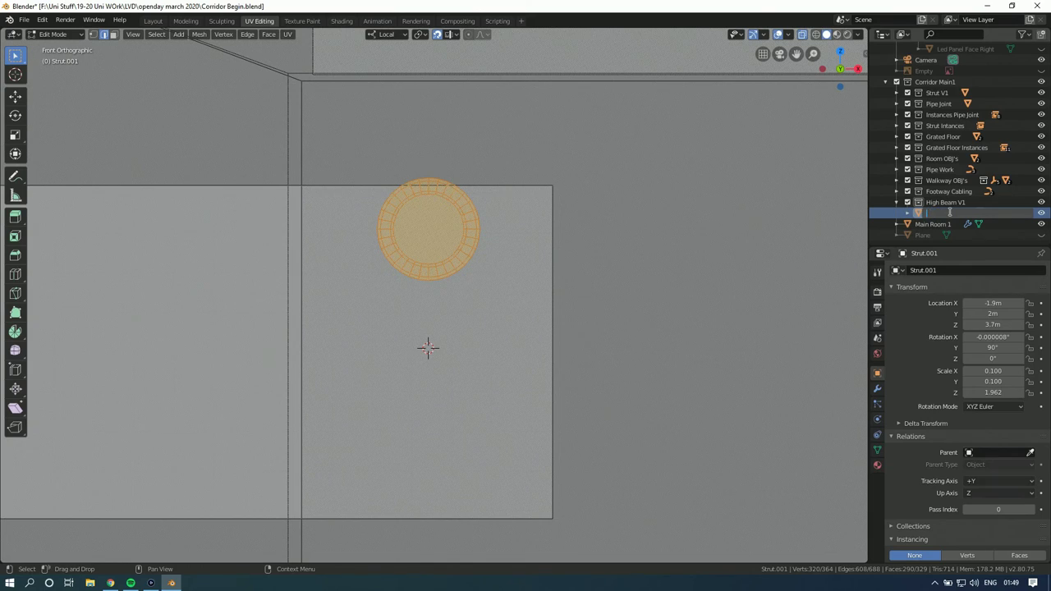
pyautogui.write('High Beam')
pyautogui.press('Return')
# Step: Separate the selected bolt geometry from High Beam into its own object and rename it Bolt
pyautogui.hotkey('alt', 'a')
pyautogui.press('a')
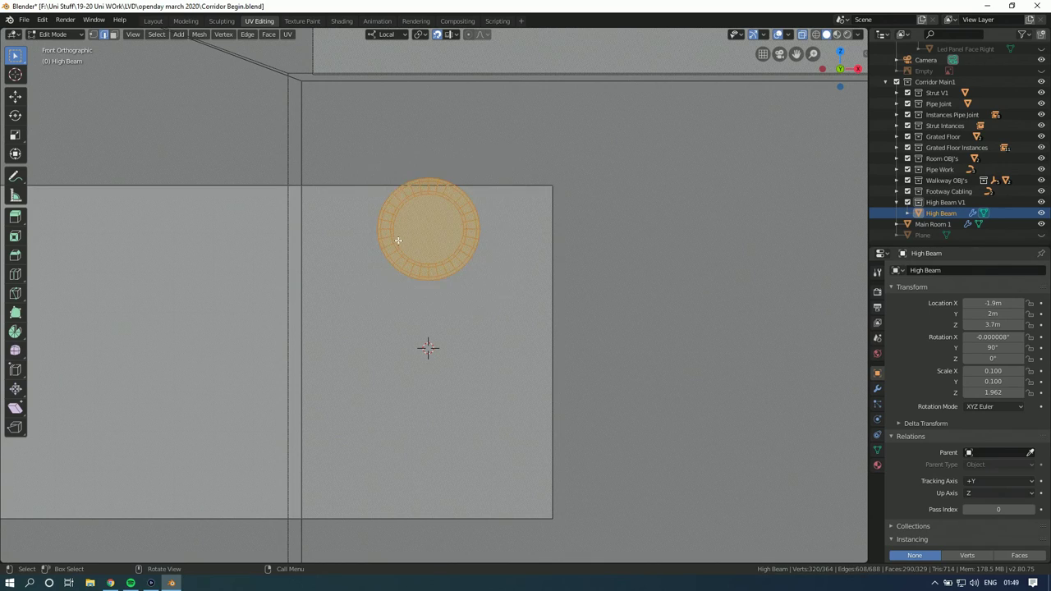
pyautogui.press('p')
pyautogui.click(454, 186)
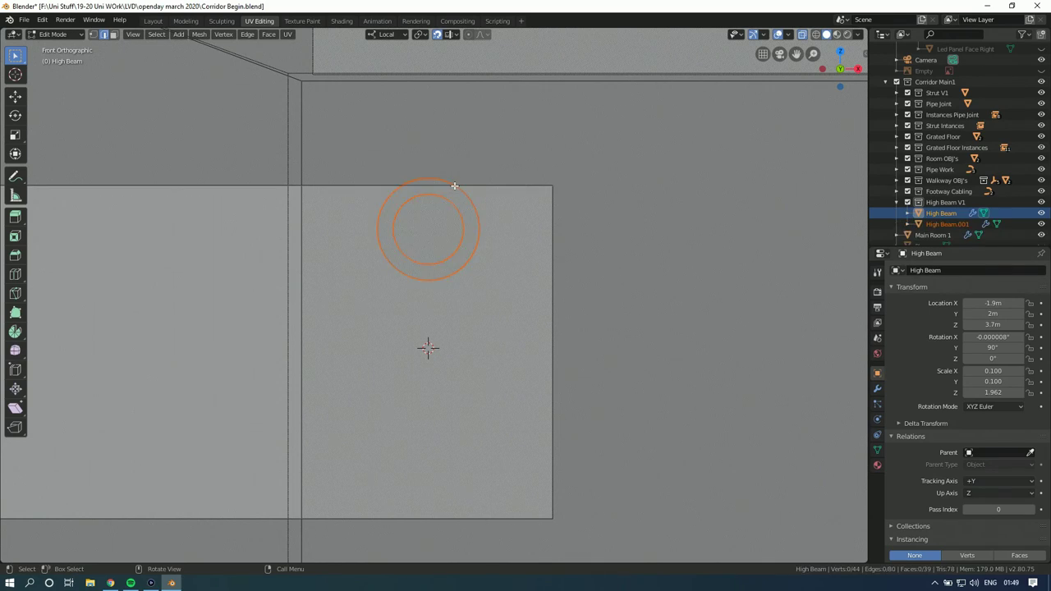
pyautogui.doubleClick(947, 223)
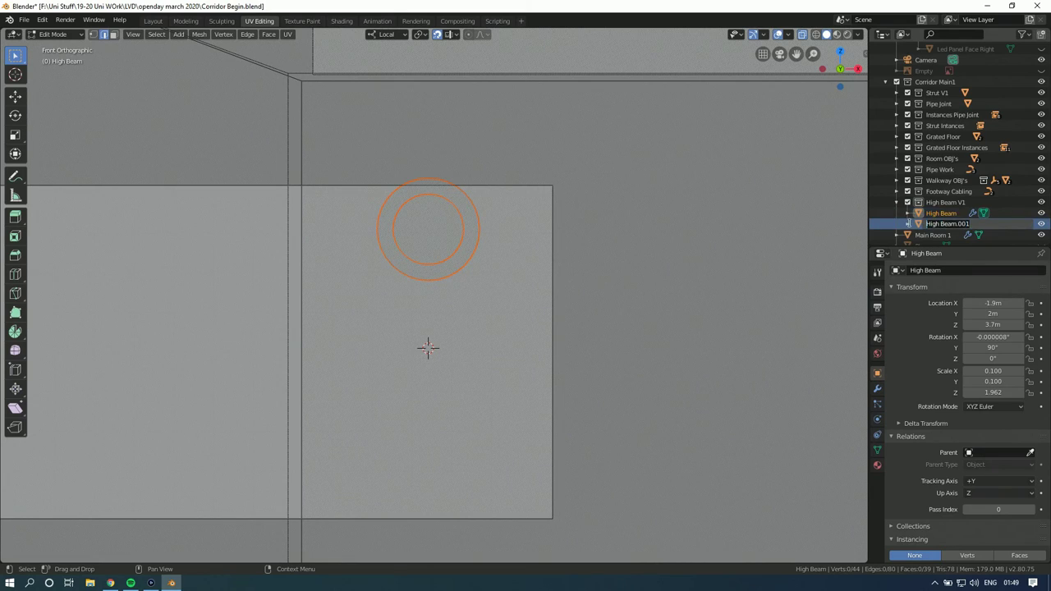
pyautogui.write('Bolt')
pyautogui.press('Return')
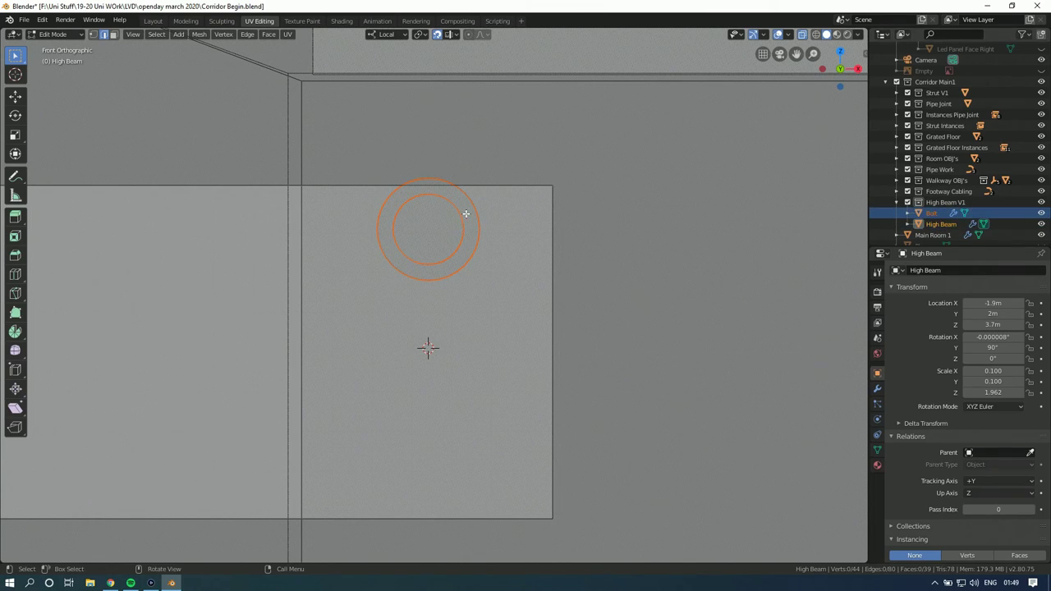
# Step: Edit only the Bolt object and move its entire mesh 0.003 m down on the bracket plate
pyautogui.press('Tab')
pyautogui.press('Tab')
pyautogui.press('Tab')
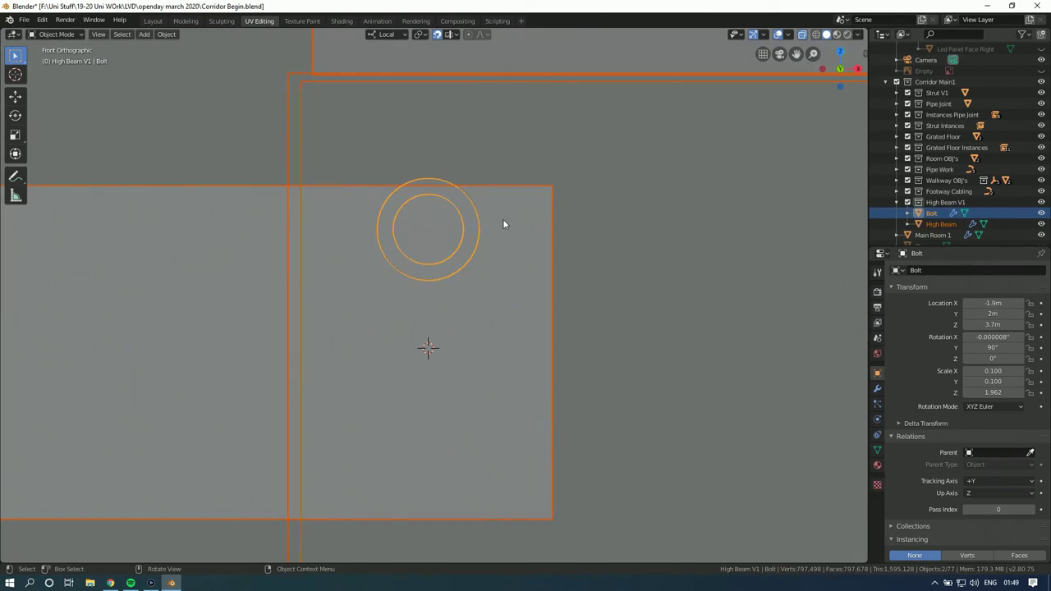
pyautogui.click(471, 219)
pyautogui.press('Tab')
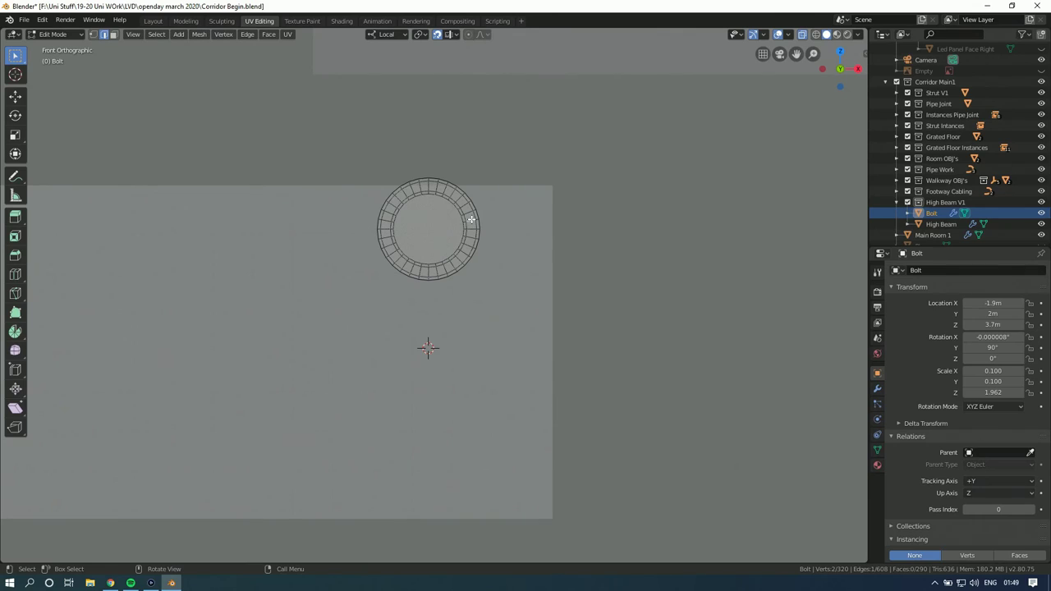
pyautogui.press('g')
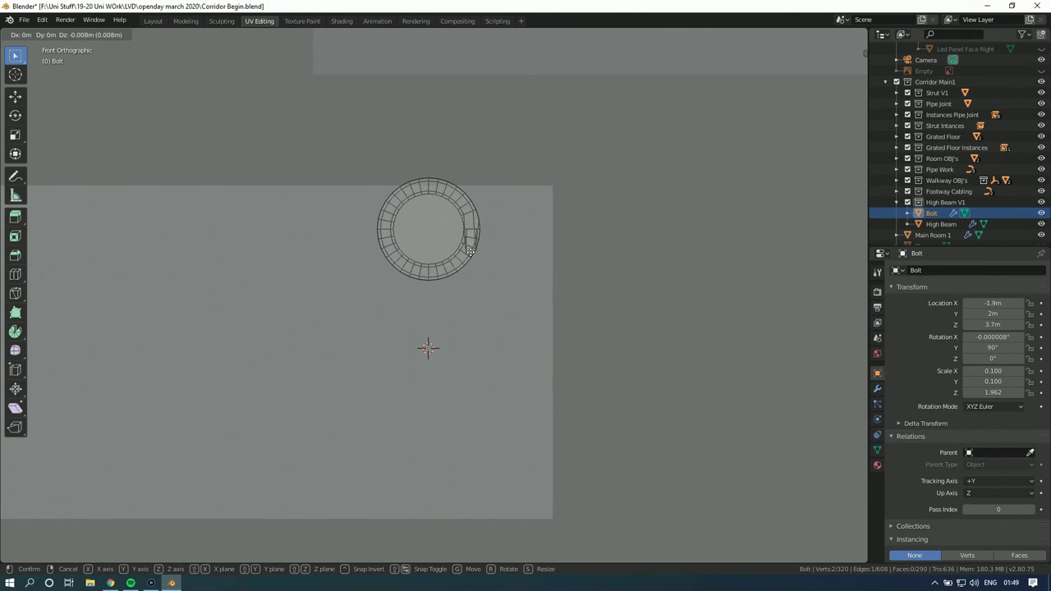
pyautogui.press('Escape')
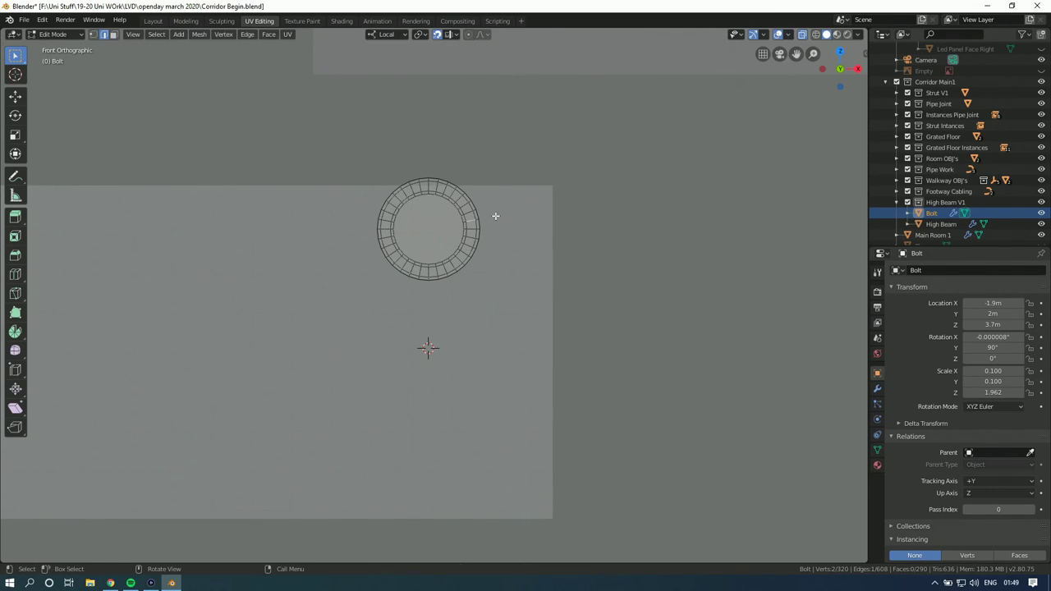
pyautogui.press('a')
pyautogui.press('g')
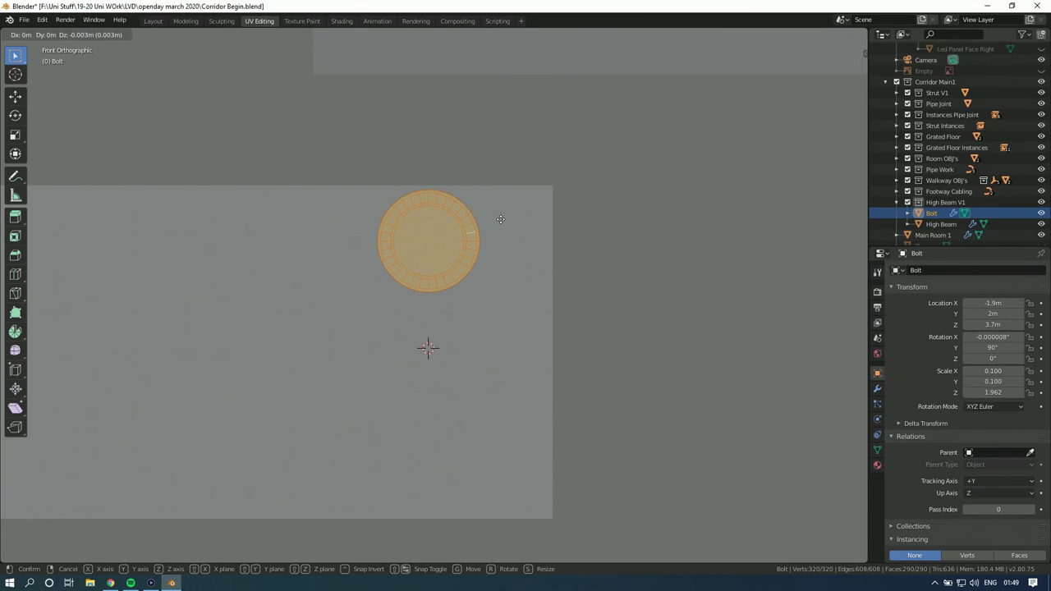
pyautogui.click(502, 235)
pyautogui.scroll(-2, 502, 235)
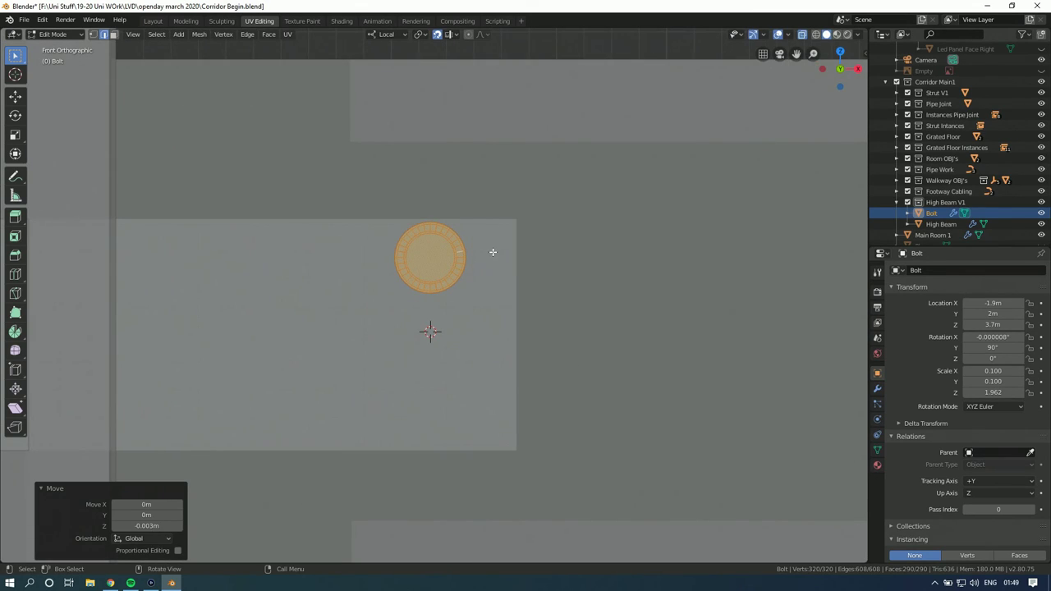
pyautogui.press('g')
pyautogui.click(492, 255)
# Step: In see-through front view, duplicate the bolt mesh and place the copy about 0.05 m straight below the original
pyautogui.moveTo(460, 257)
pyautogui.mouseDown(button='middle')
pyautogui.moveTo(563, 274)
pyautogui.moveTo(545, 269)
pyautogui.moveTo(547, 256)
pyautogui.mouseUp(button='middle')
pyautogui.click(802, 37)
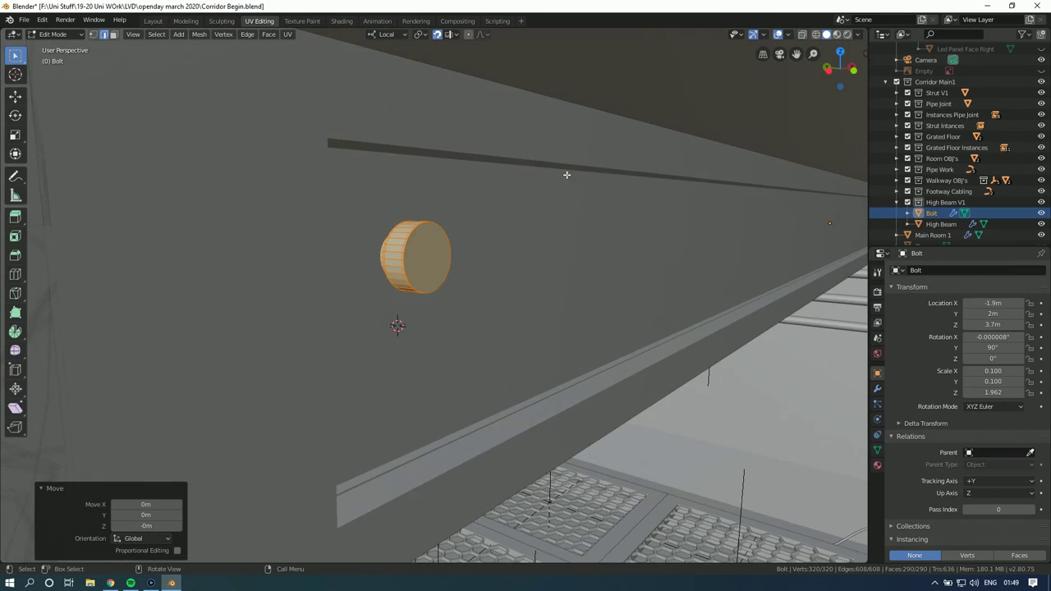
pyautogui.scroll(-3, 578, 172)
pyautogui.moveTo(579, 172); pyautogui.dragTo(434, 141, button='middle')
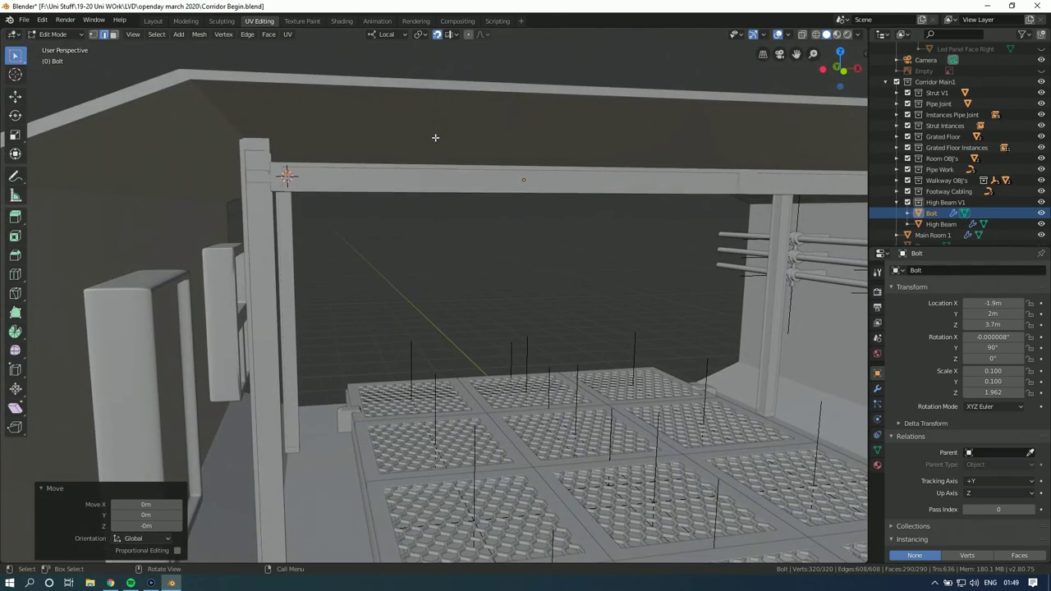
pyautogui.press('KP_Decimal')
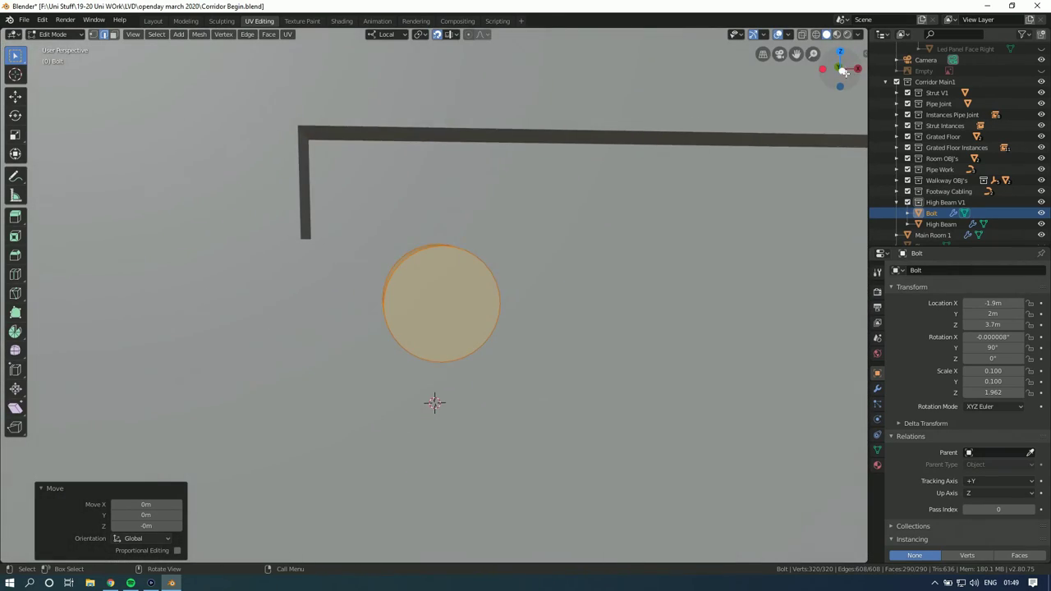
pyautogui.click(840, 68)
pyautogui.click(801, 34)
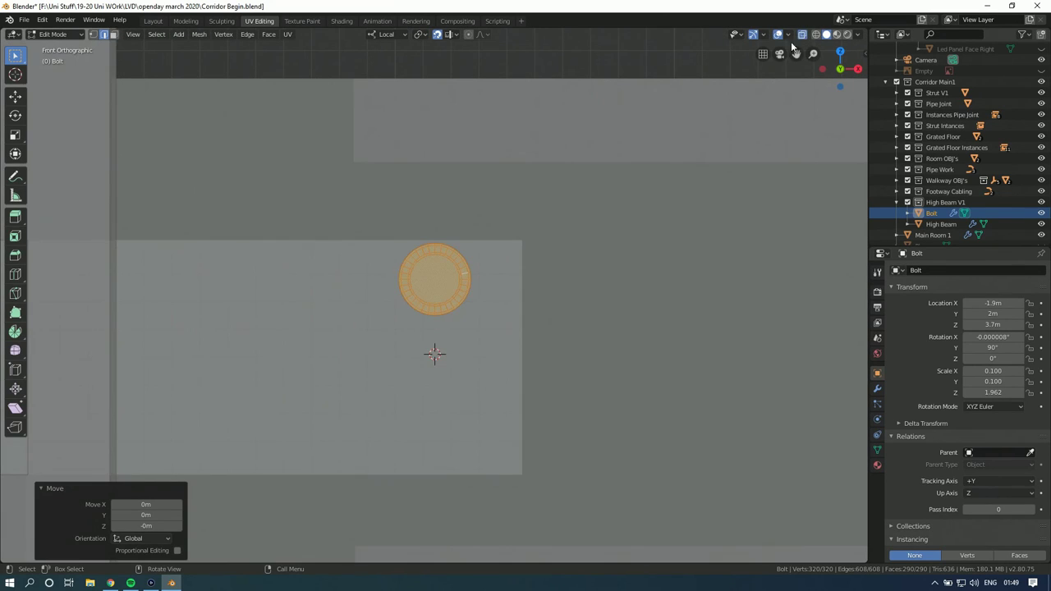
pyautogui.scroll(-2, 504, 244)
pyautogui.hotkey('shift', 'd')
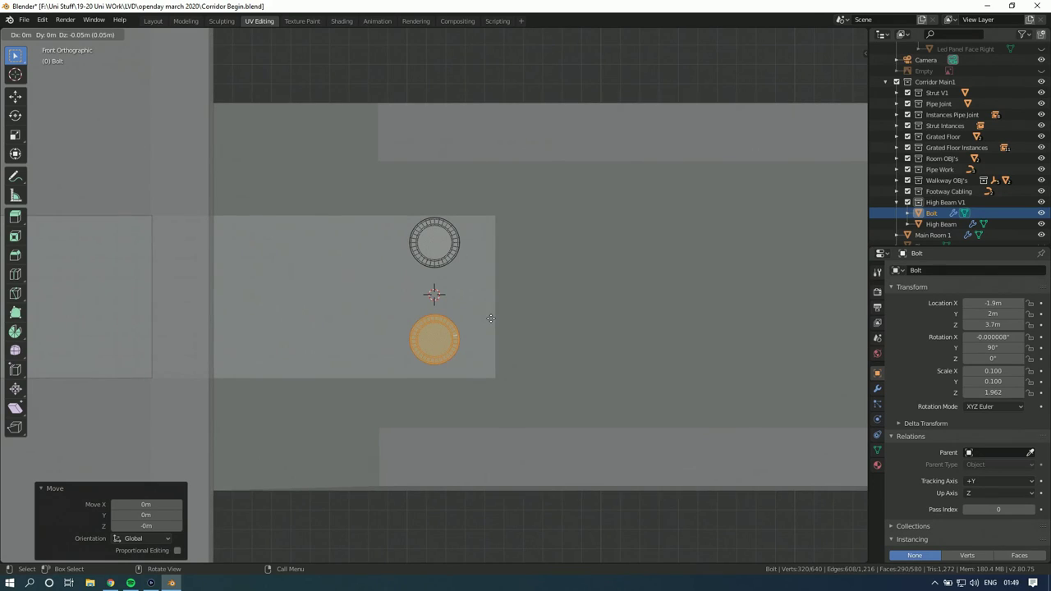
pyautogui.click(490, 316)
# Step: Select only the upper bolt's geometry and move it about 0.005 m down on the bracket plate
pyautogui.scroll(2, 485, 304)
pyautogui.press('b')
pyautogui.moveTo(479, 165); pyautogui.dragTo(384, 279)
pyautogui.press('Tab')
pyautogui.click(445, 228)
pyautogui.press('Tab')
pyautogui.press('Tab')
pyautogui.click(445, 228)
pyautogui.press('Tab')
pyautogui.press('g')
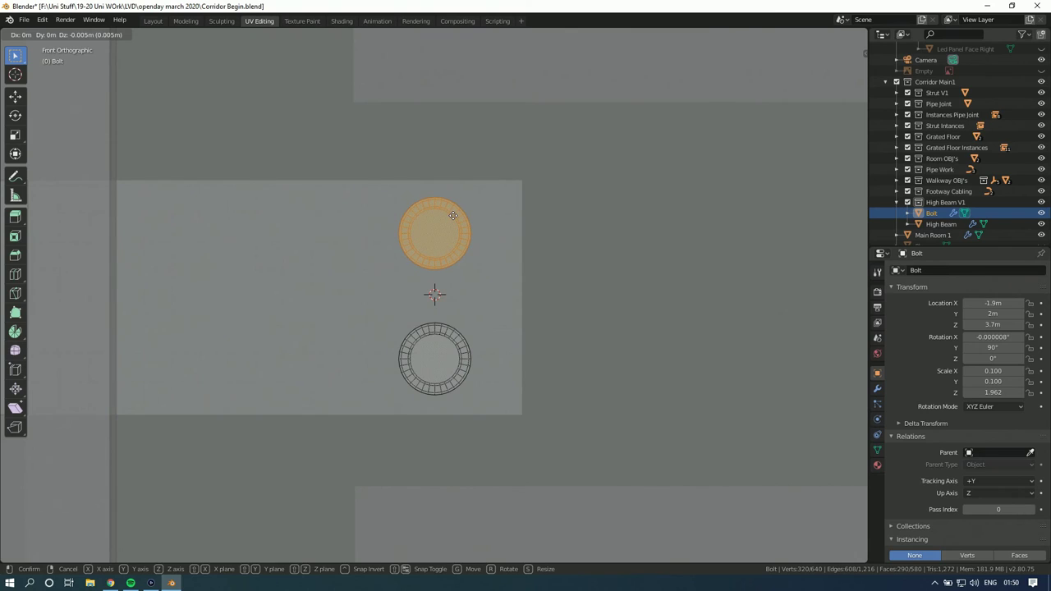
pyautogui.click(452, 215)
# Step: Select the bracket plate face of High Beam and, in left view, move it 0.01 m outward from the beam along Y
pyautogui.press('Tab')
pyautogui.press('Tab')
pyautogui.keyDown('ctrl'); pyautogui.scroll(3, 582, 239); pyautogui.keyUp('ctrl')
pyautogui.press('Tab')
pyautogui.scroll(-3, 572, 242)
pyautogui.click(462, 268)
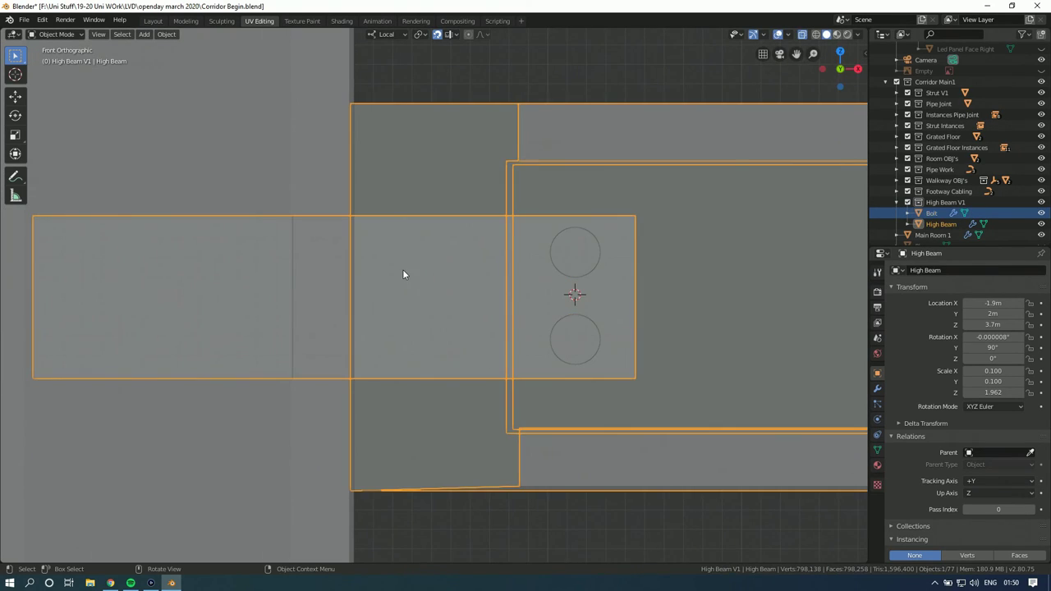
pyautogui.press('Tab')
pyautogui.keyDown('ctrl'); pyautogui.scroll(4, 403, 274); pyautogui.keyUp('ctrl')
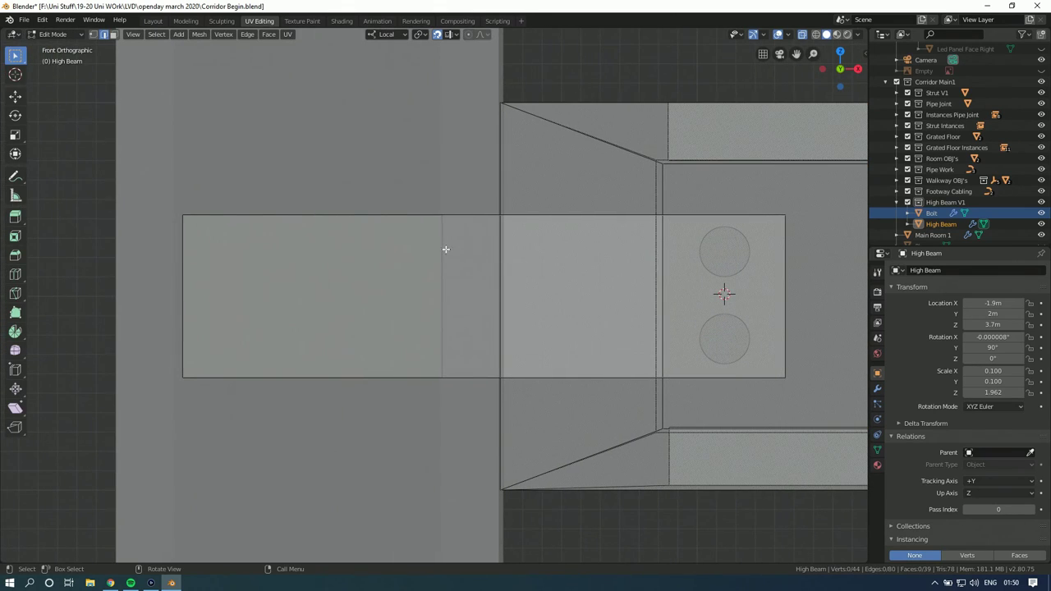
pyautogui.click(113, 35)
pyautogui.click(540, 294)
pyautogui.moveTo(386, 290); pyautogui.dragTo(187, 85, button='middle')
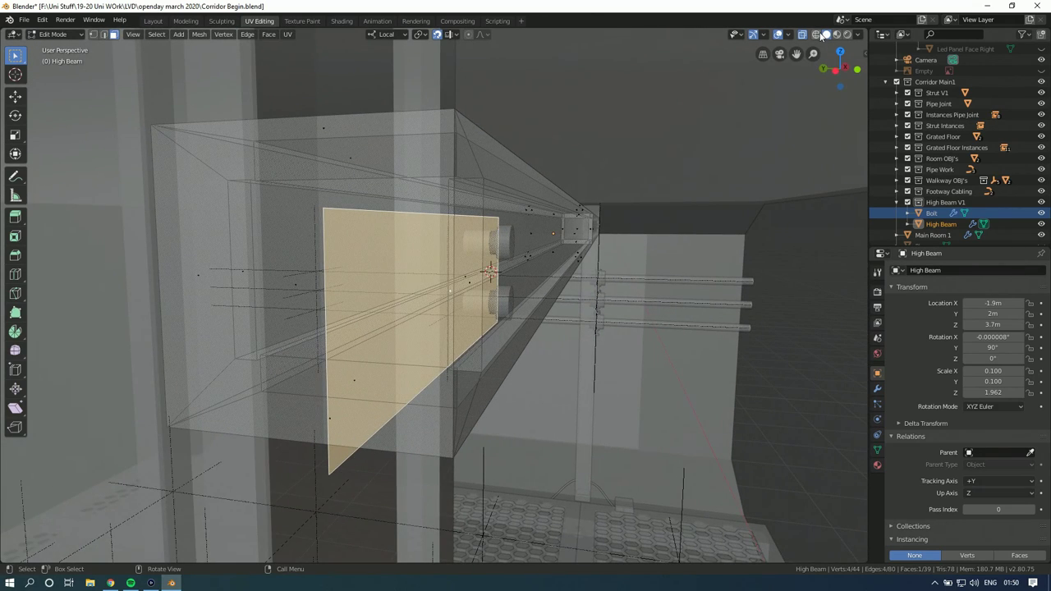
pyautogui.click(836, 70)
pyautogui.keyDown('shift'); pyautogui.moveTo(452, 234); pyautogui.dragTo(506, 225, button='middle'); pyautogui.keyUp('shift')
pyautogui.scroll(2, 430, 243)
pyautogui.scroll(-2, 429, 243)
pyautogui.press('g')
pyautogui.click(464, 231)
# Step: Move the bracket plate face back 0.007 m along Y towards the beam, behind the bolt heads
pyautogui.click(825, 70)
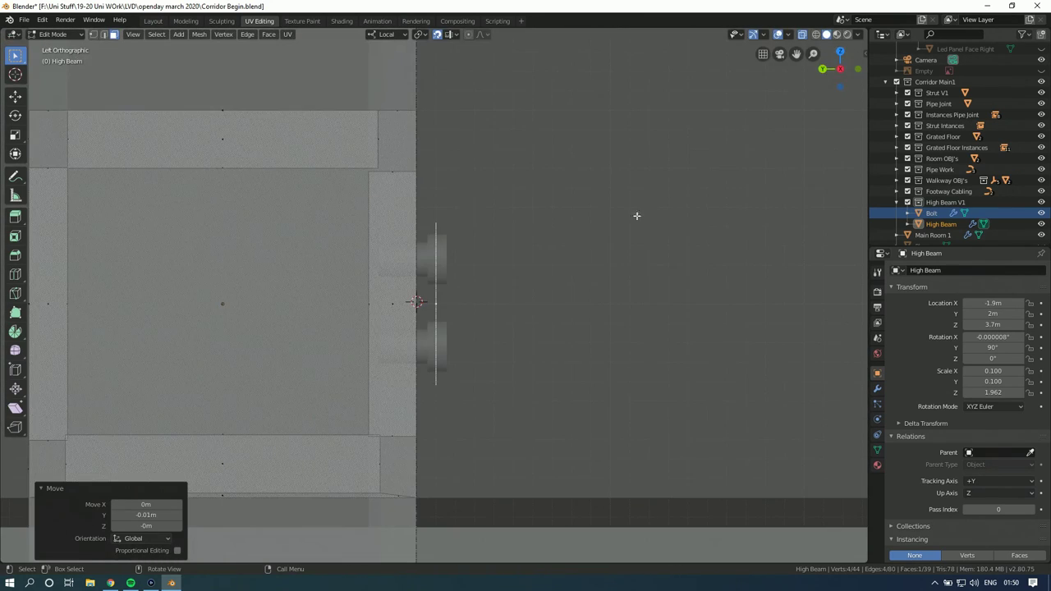
pyautogui.press('g')
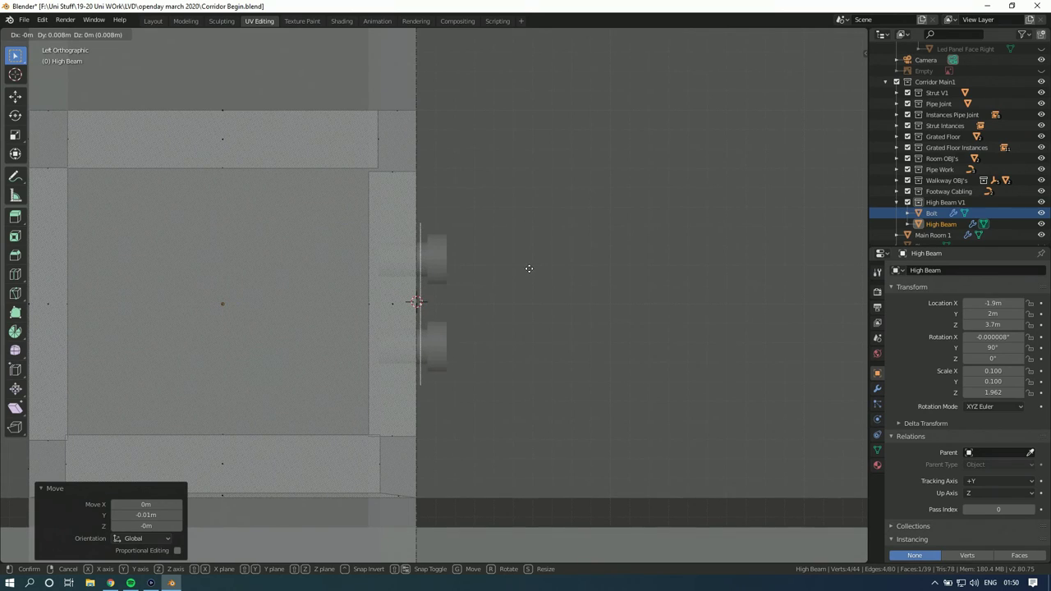
pyautogui.click(540, 269)
pyautogui.scroll(2, 440, 269)
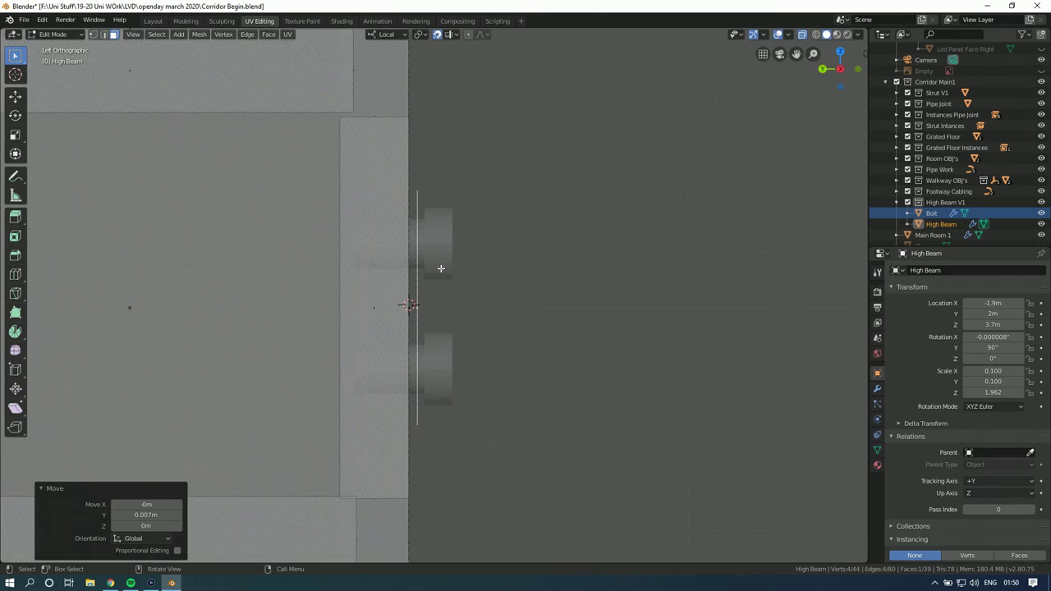
# Step: Select just the bracket plate face and separate it from High Beam into its own object
pyautogui.click(877, 388)
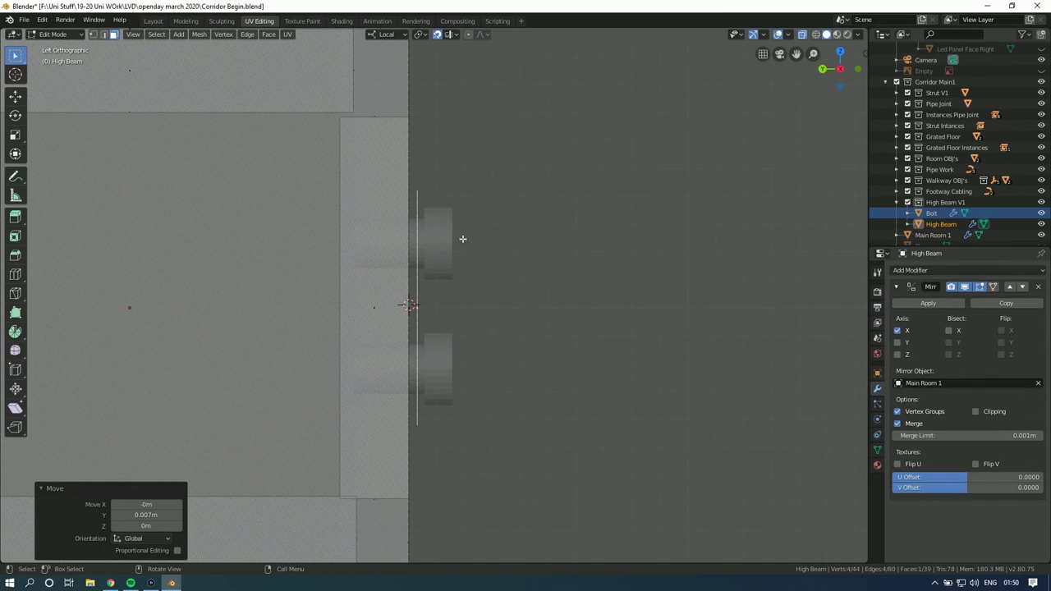
pyautogui.press('Tab')
pyautogui.press('Tab')
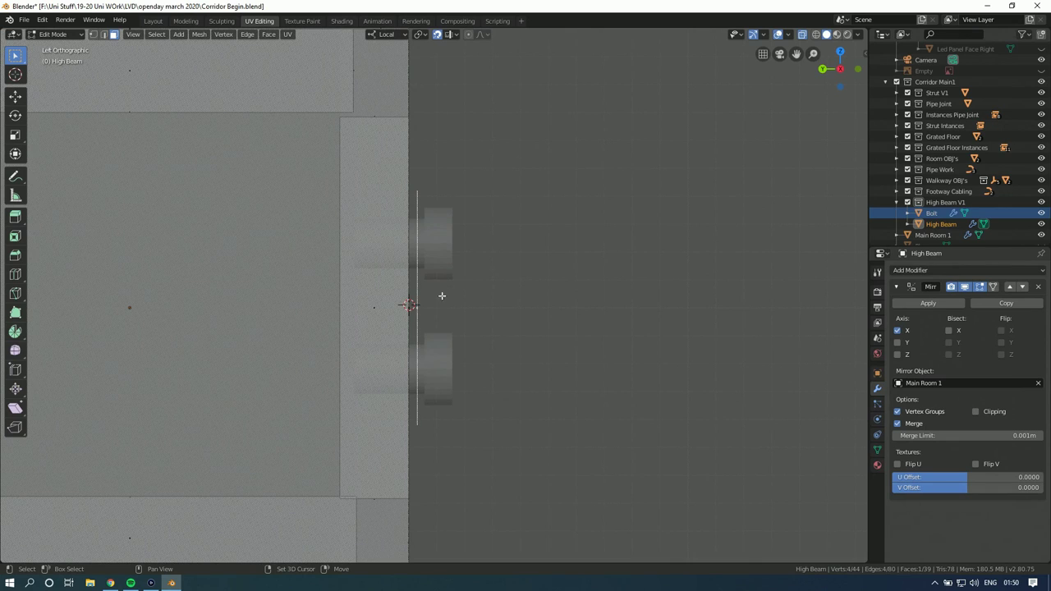
pyautogui.press('a')
pyautogui.moveTo(418, 276); pyautogui.dragTo(407, 249, button='middle')
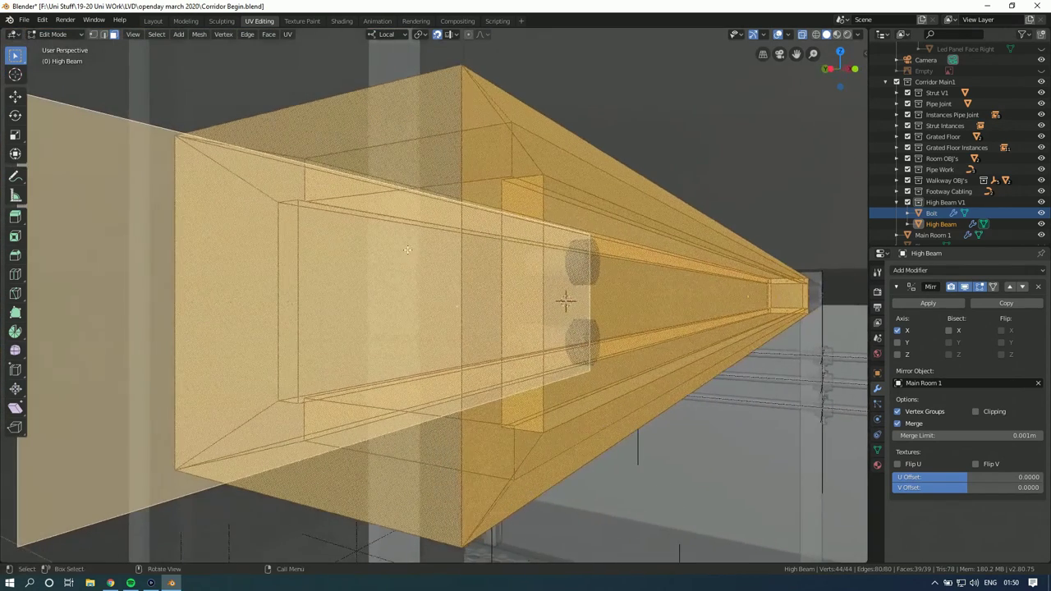
pyautogui.click(462, 309)
pyautogui.moveTo(535, 300); pyautogui.dragTo(566, 233, button='middle')
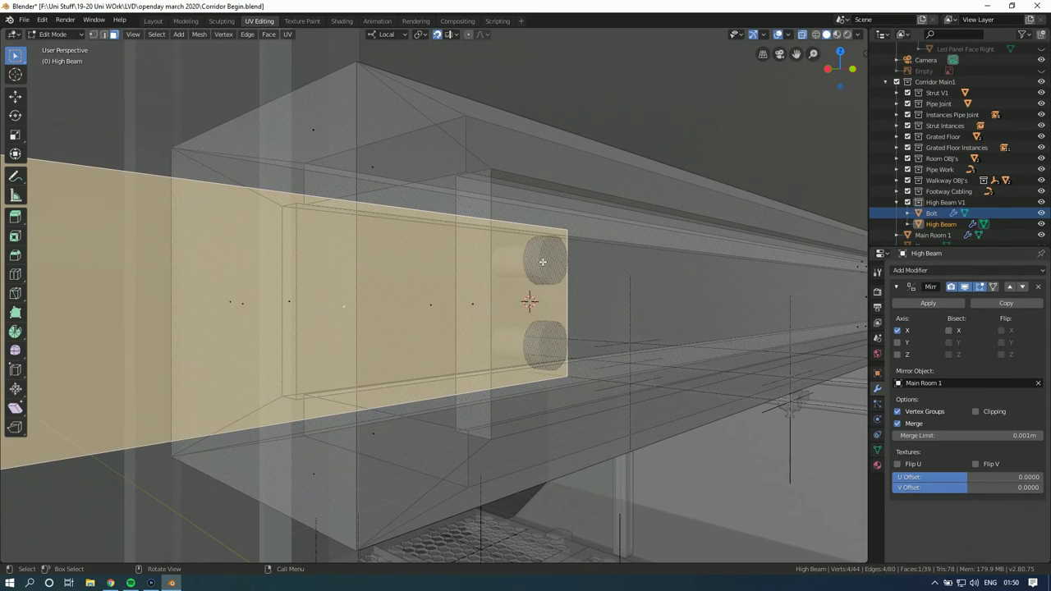
pyautogui.moveTo(481, 262); pyautogui.dragTo(528, 261, button='middle')
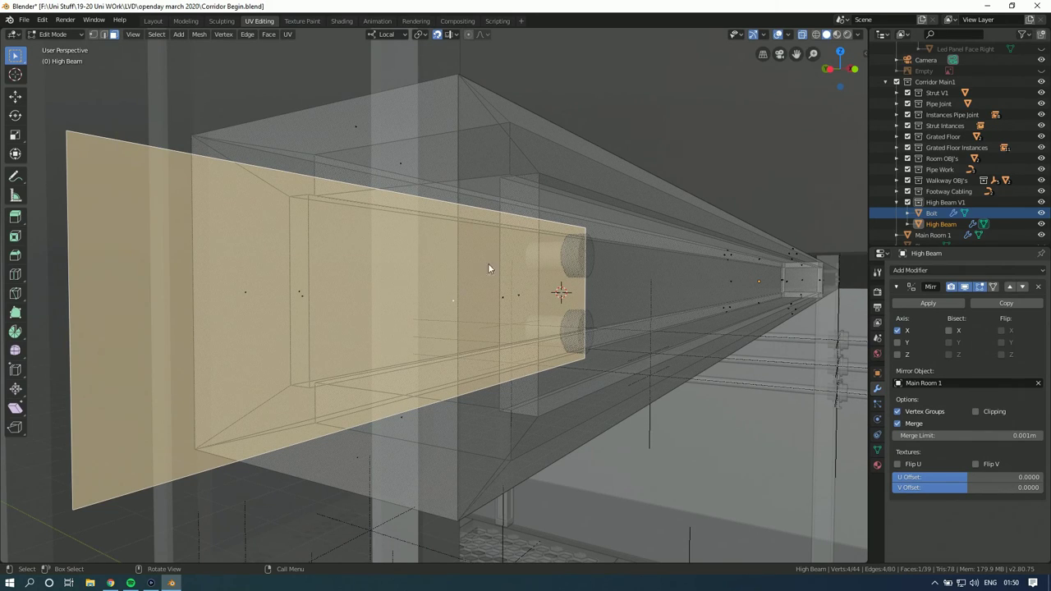
pyautogui.press('p')
pyautogui.click(488, 264)
# Step: Rename the separated bracket plate object to Bolt Plate
pyautogui.doubleClick(944, 235)
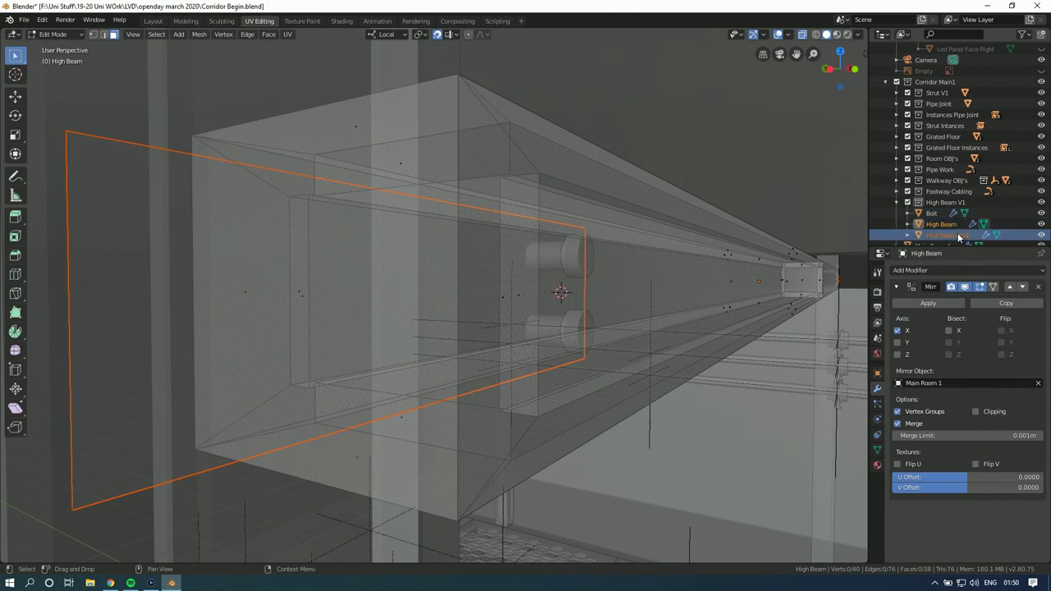
pyautogui.write('Bolt')
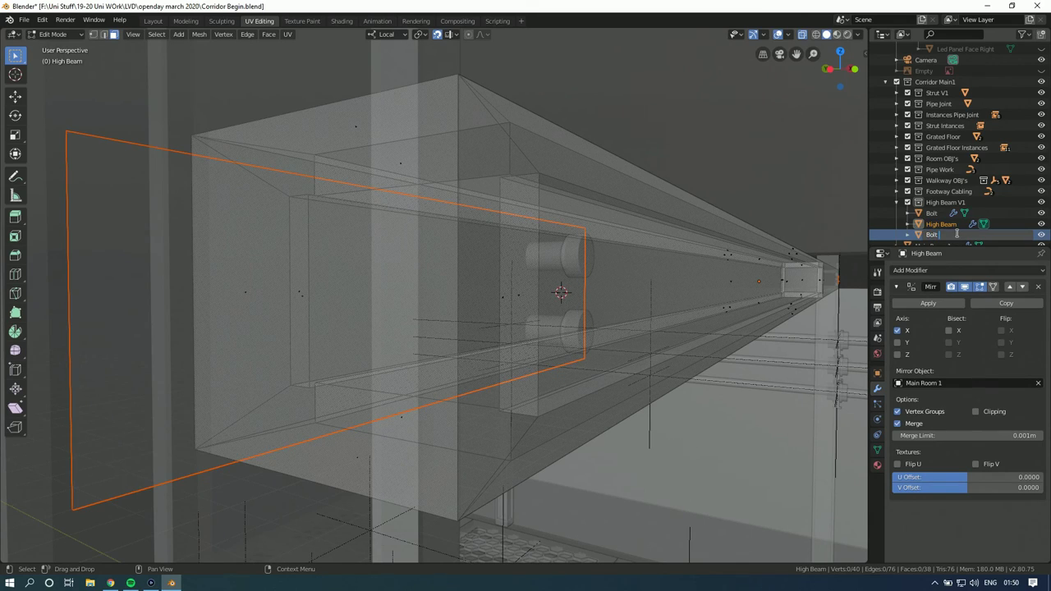
pyautogui.write(' Plate')
pyautogui.press('Return')
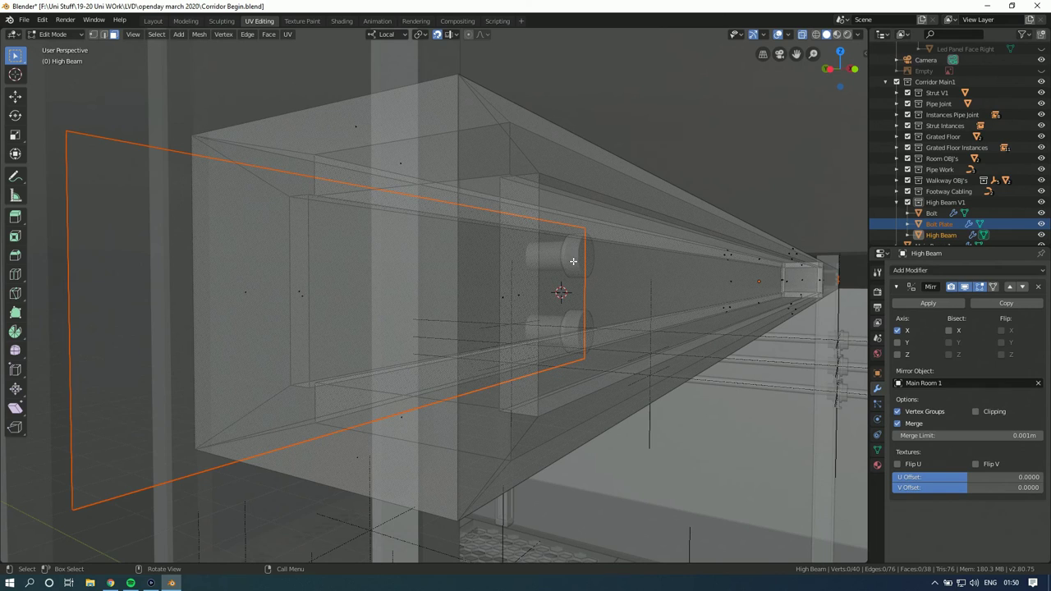
# Step: Leave mesh editing and select the Bolt Plate and Bolt objects together, with Bolt active
pyautogui.press('Tab')
pyautogui.click(319, 262)
pyautogui.click(574, 263)
pyautogui.click(586, 258)
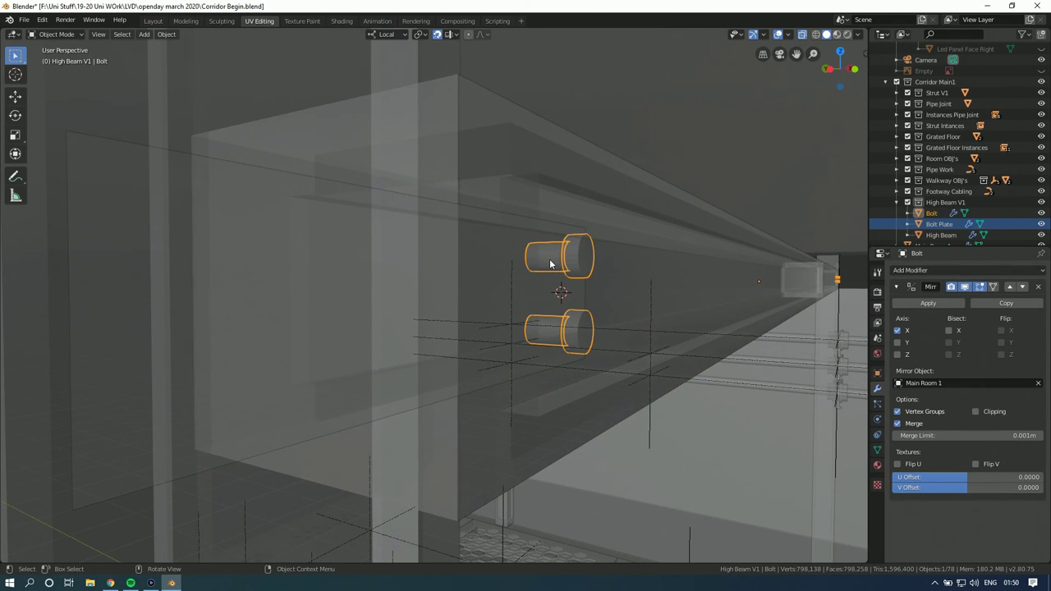
pyautogui.click(596, 258)
pyautogui.click(594, 258)
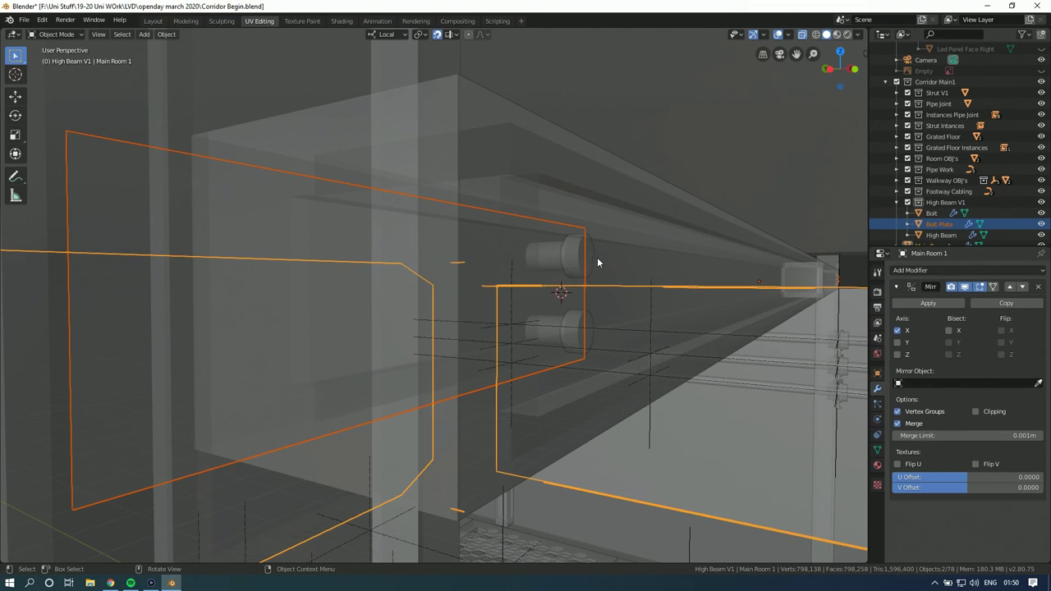
pyautogui.press('KP_Decimal')
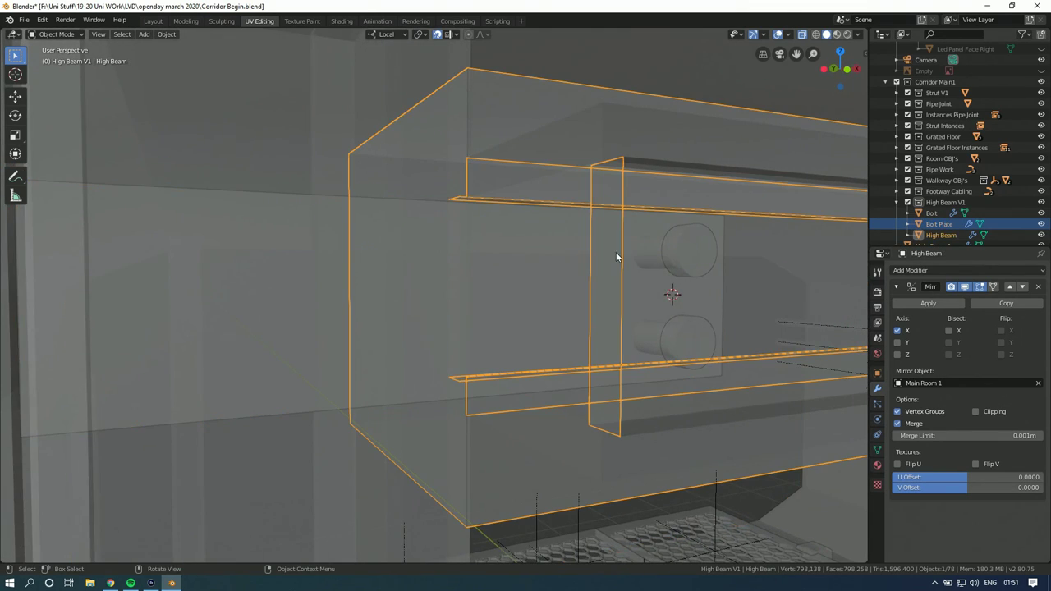
pyautogui.click(377, 226)
pyautogui.keyDown('shift'); pyautogui.click(698, 243); pyautogui.keyUp('shift')
pyautogui.keyDown('shift'); pyautogui.click(690, 256); pyautogui.keyUp('shift')
pyautogui.keyDown('shift'); pyautogui.click(689, 256); pyautogui.keyUp('shift')
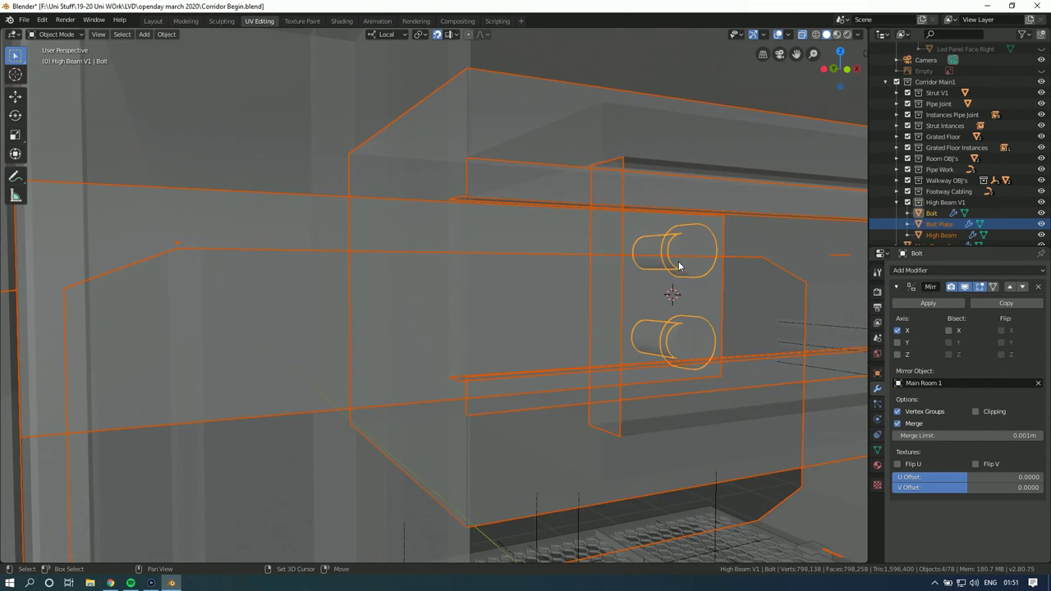
pyautogui.click(935, 225)
pyautogui.click(939, 235)
pyautogui.click(936, 224)
pyautogui.keyDown('ctrl'); pyautogui.click(932, 213); pyautogui.keyUp('ctrl')
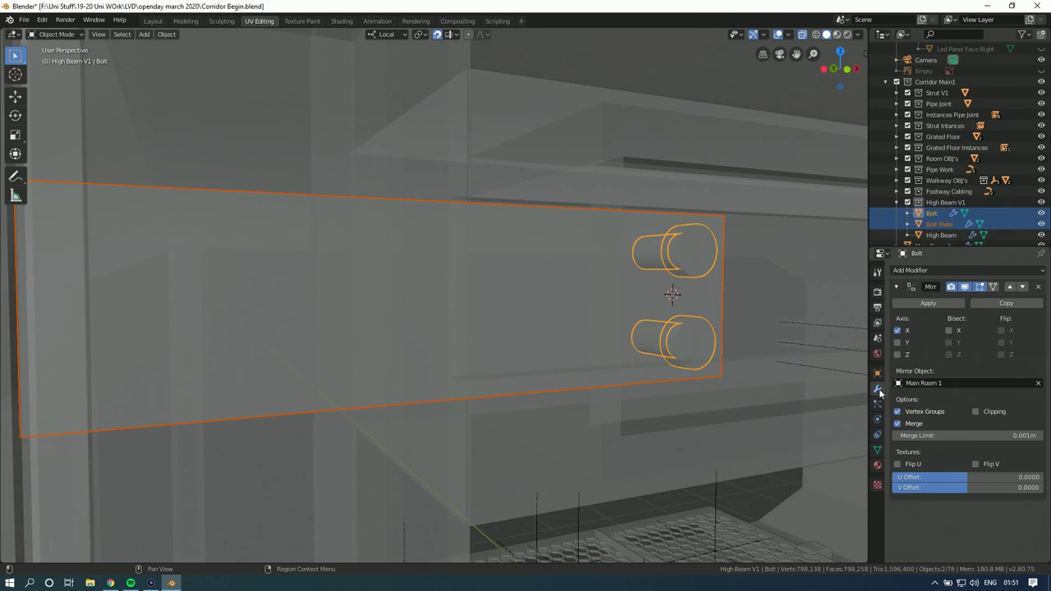
# Step: Add a Boolean modifier to Bolt with the Difference operation and Bolt Plate as its object
pyautogui.click(939, 271)
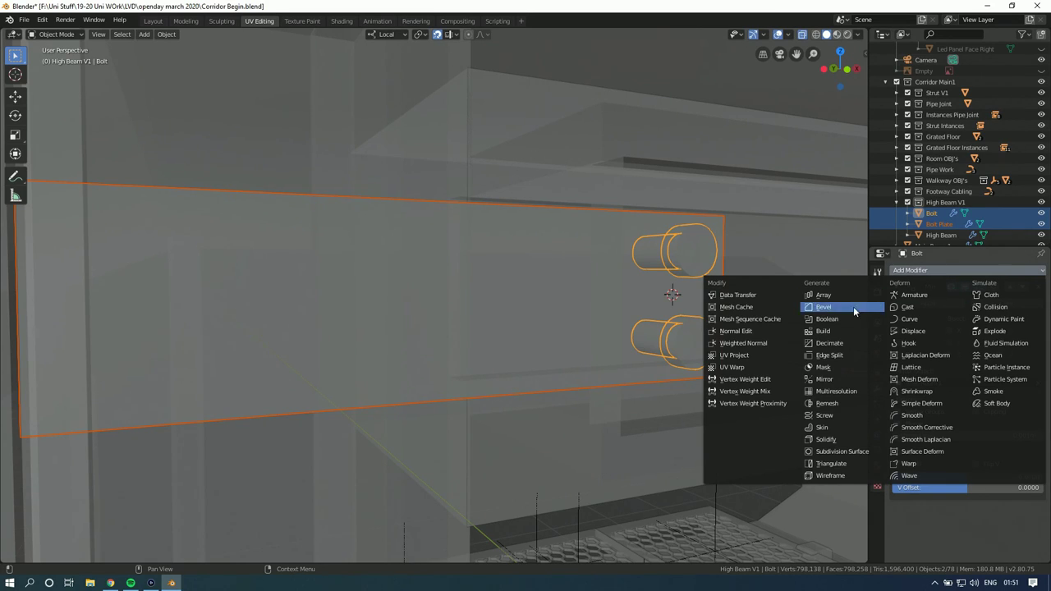
pyautogui.click(825, 318)
pyautogui.moveTo(622, 316); pyautogui.dragTo(608, 321, button='middle')
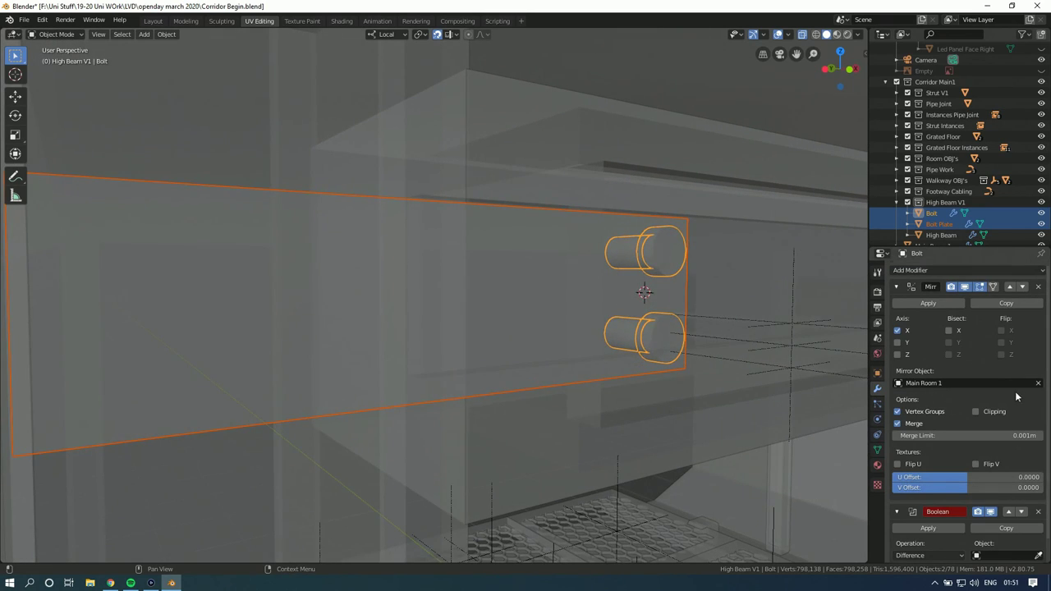
pyautogui.scroll(-1, 973, 411)
pyautogui.click(994, 534)
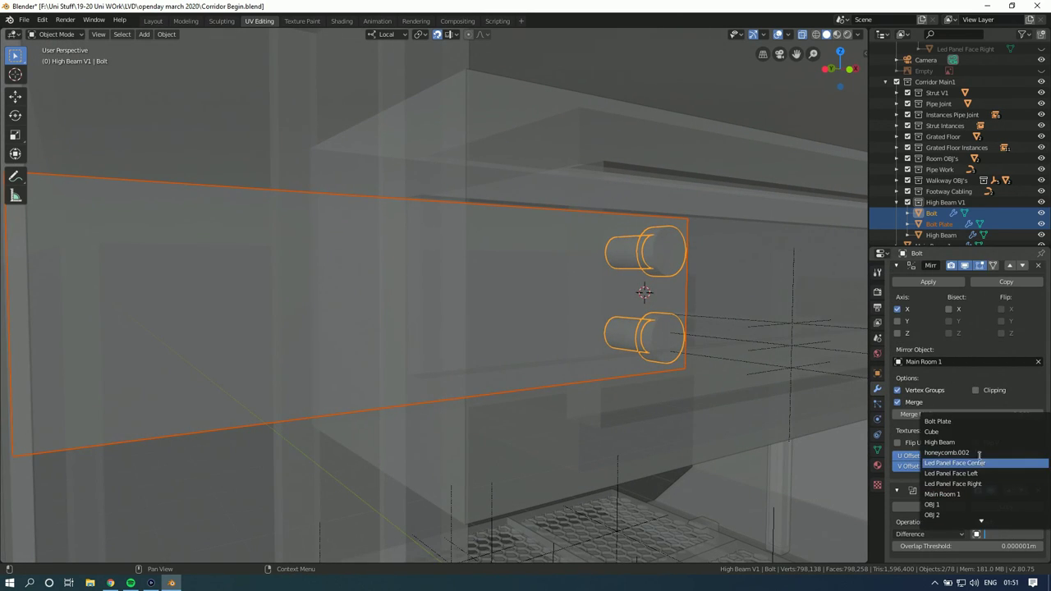
pyautogui.click(937, 421)
# Step: Examine the bolts and bracket plate from several sides to judge the Boolean cut, checking the Bolt mesh in edit mode
pyautogui.moveTo(765, 392); pyautogui.dragTo(641, 310, button='middle')
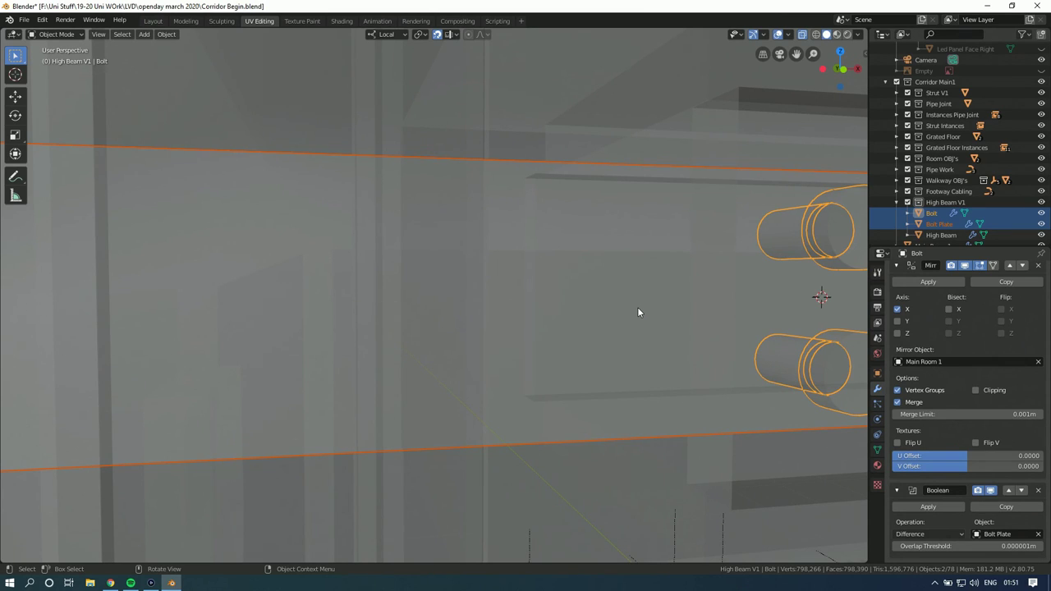
pyautogui.moveTo(637, 311); pyautogui.dragTo(553, 303, button='middle')
pyautogui.press('Tab')
pyautogui.press('Tab')
pyautogui.moveTo(464, 302); pyautogui.dragTo(429, 298, button='middle')
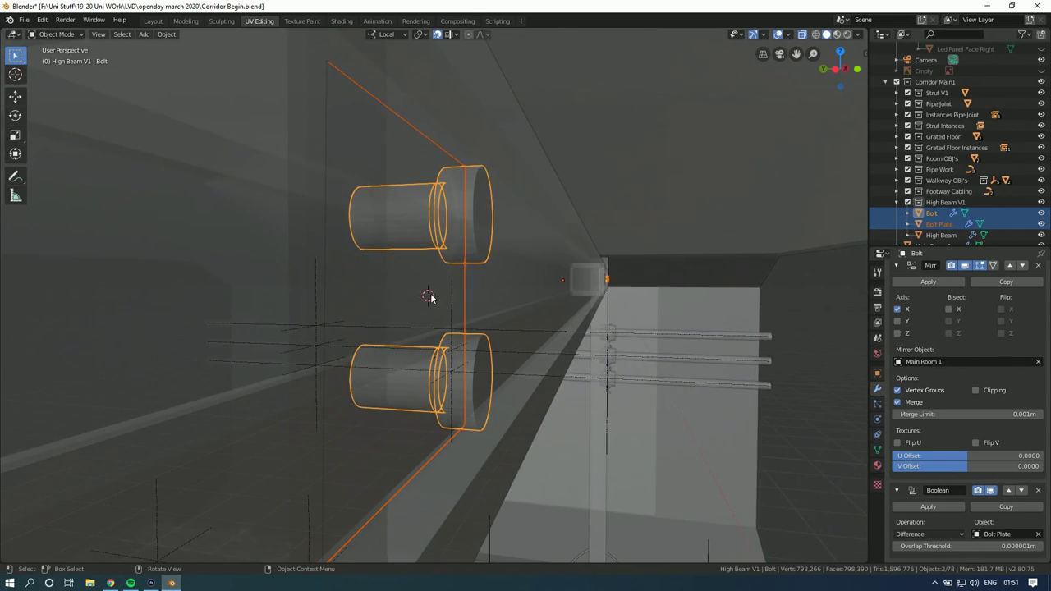
pyautogui.click(444, 298)
pyautogui.press('Tab')
pyautogui.press('KP_Decimal')
pyautogui.moveTo(575, 297); pyautogui.dragTo(452, 286, button='middle')
pyautogui.press('a')
pyautogui.click(140, 106)
pyautogui.click(104, 35)
pyautogui.click(93, 35)
pyautogui.moveTo(405, 206); pyautogui.dragTo(511, 222, button='middle')
pyautogui.press('Tab')
# Step: Select only Bolt, clear its Boolean's target object and remove the Boolean modifier
pyautogui.click(934, 213)
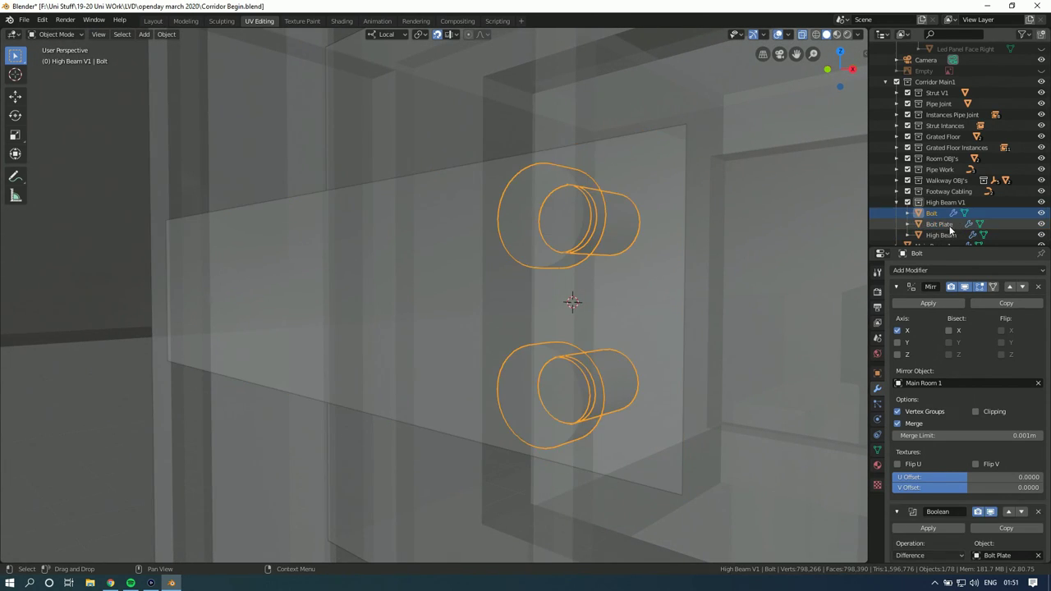
pyautogui.click(948, 225)
pyautogui.click(934, 214)
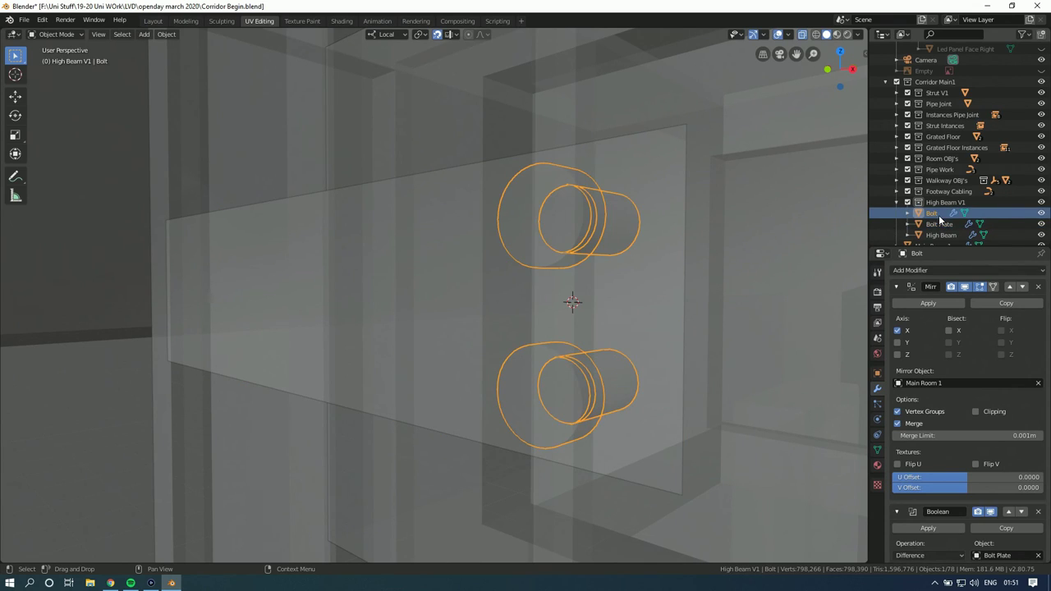
pyautogui.click(1038, 555)
pyautogui.click(935, 224)
pyautogui.click(933, 213)
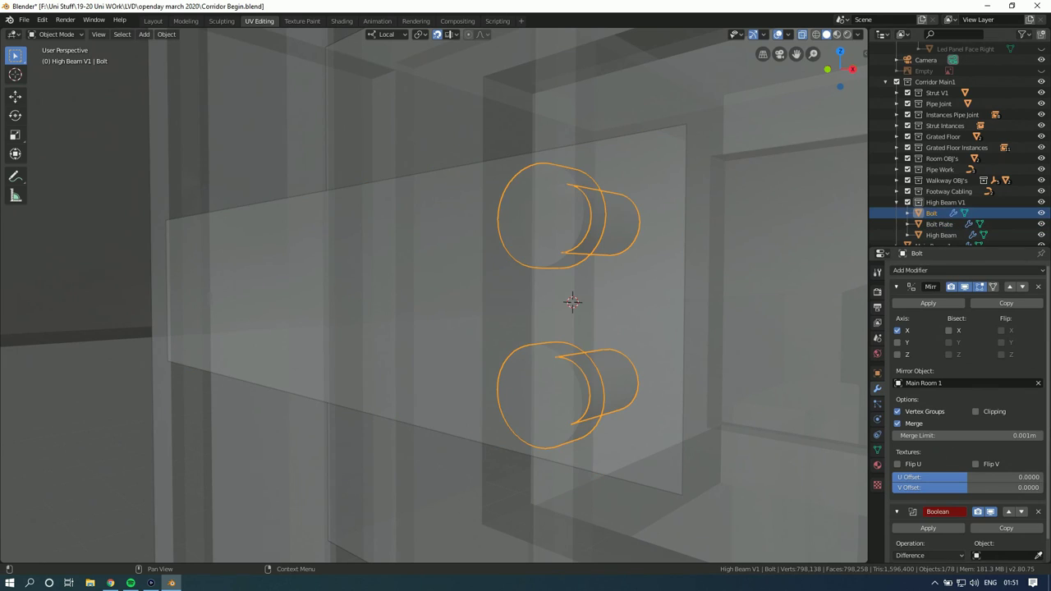
pyautogui.click(1038, 512)
# Step: Add a Boolean modifier to Bolt Plate with the Difference operation and Bolt as its object
pyautogui.click(937, 224)
pyautogui.click(929, 271)
pyautogui.click(825, 320)
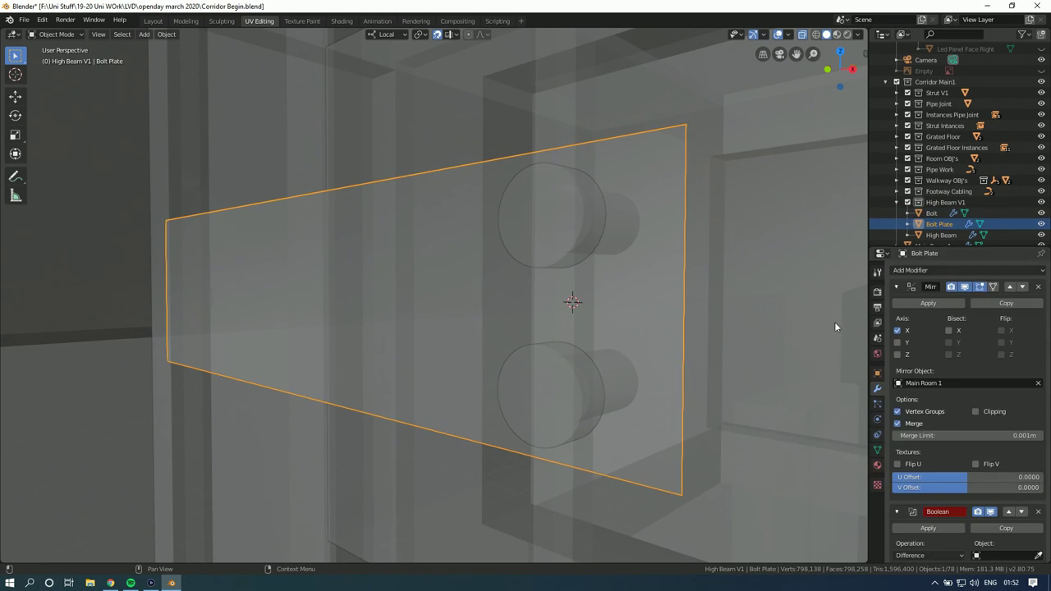
pyautogui.click(1012, 553)
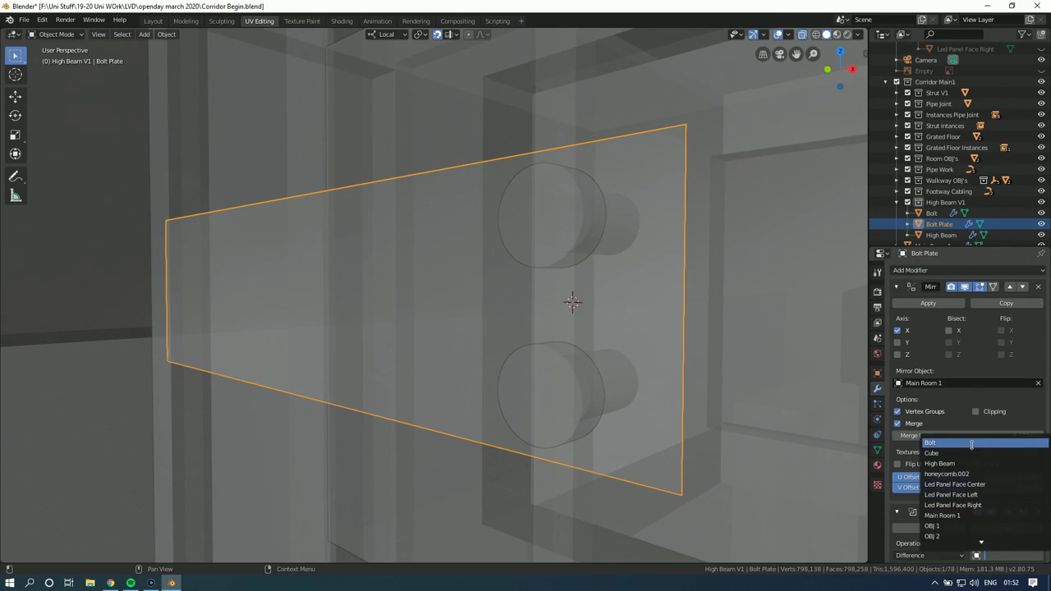
pyautogui.click(930, 442)
pyautogui.moveTo(731, 378); pyautogui.dragTo(625, 312, button='middle')
pyautogui.scroll(-2, 620, 310)
pyautogui.scroll(-1, 957, 423)
pyautogui.moveTo(385, 341); pyautogui.dragTo(493, 336, button='middle')
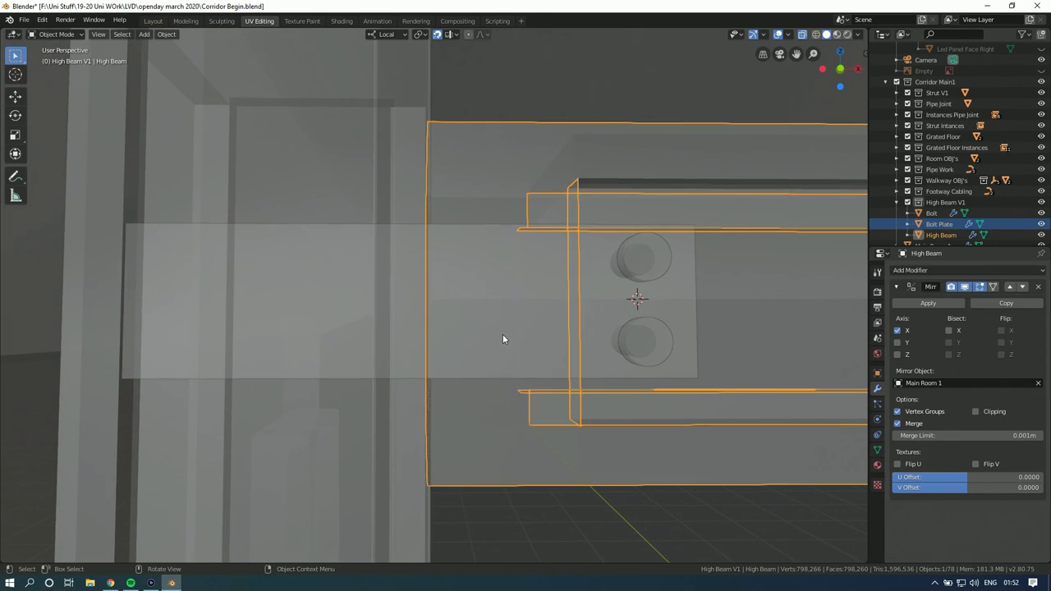
# Step: Add a Solidify modifier to Bolt Plate and set its thickness to 0.04 m, checking the depth in left view
pyautogui.press('Tab')
pyautogui.hotkey('alt', 'z')
pyautogui.moveTo(462, 326); pyautogui.dragTo(487, 327, button='middle')
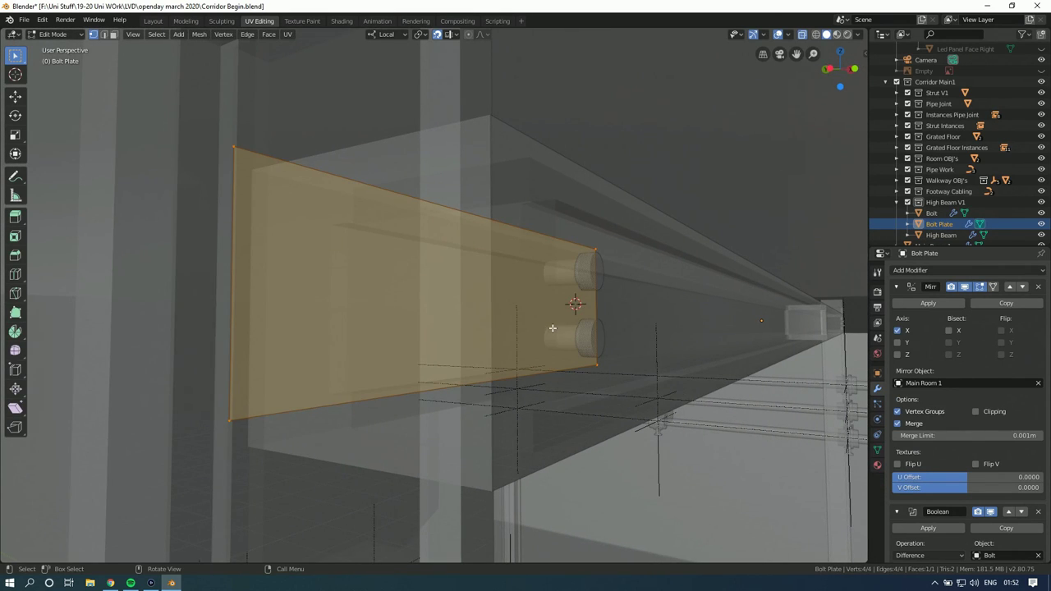
pyautogui.click(955, 270)
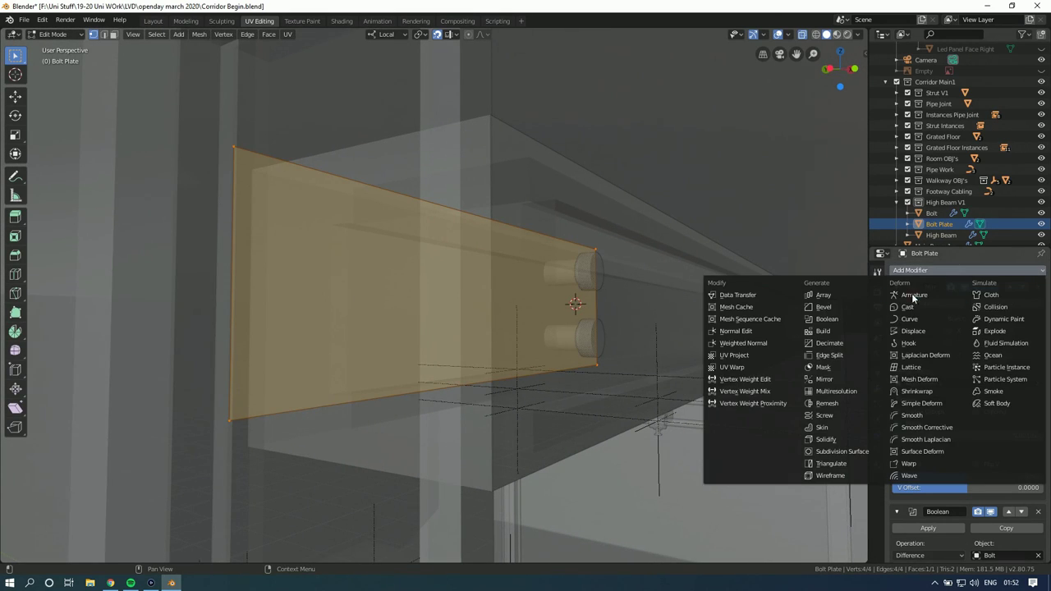
pyautogui.click(823, 378)
pyautogui.moveTo(823, 378); pyautogui.dragTo(919, 353, button='middle')
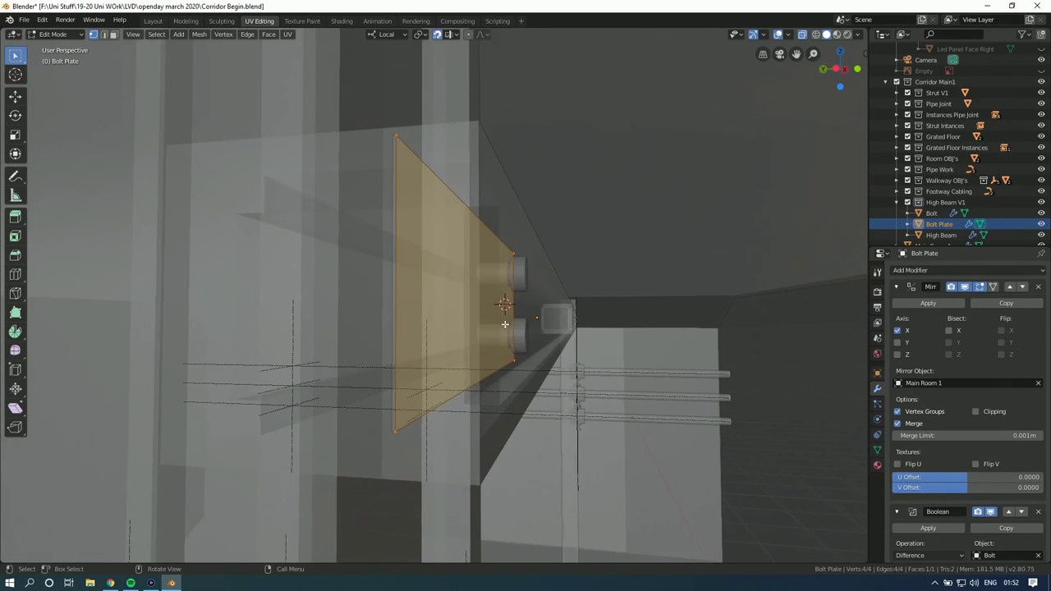
pyautogui.scroll(-5, 969, 345)
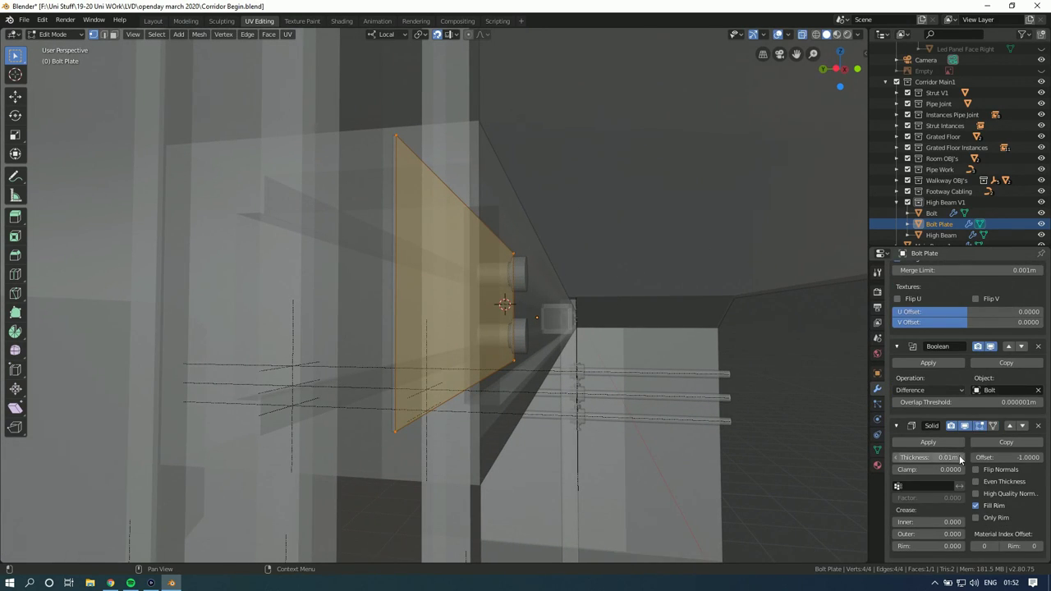
pyautogui.click(965, 459)
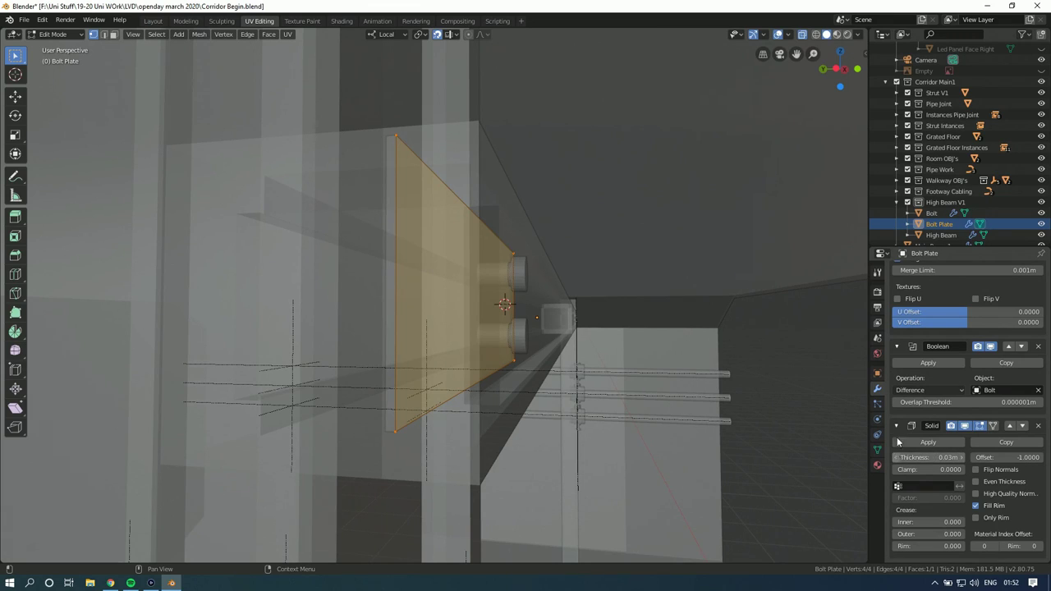
pyautogui.click(835, 69)
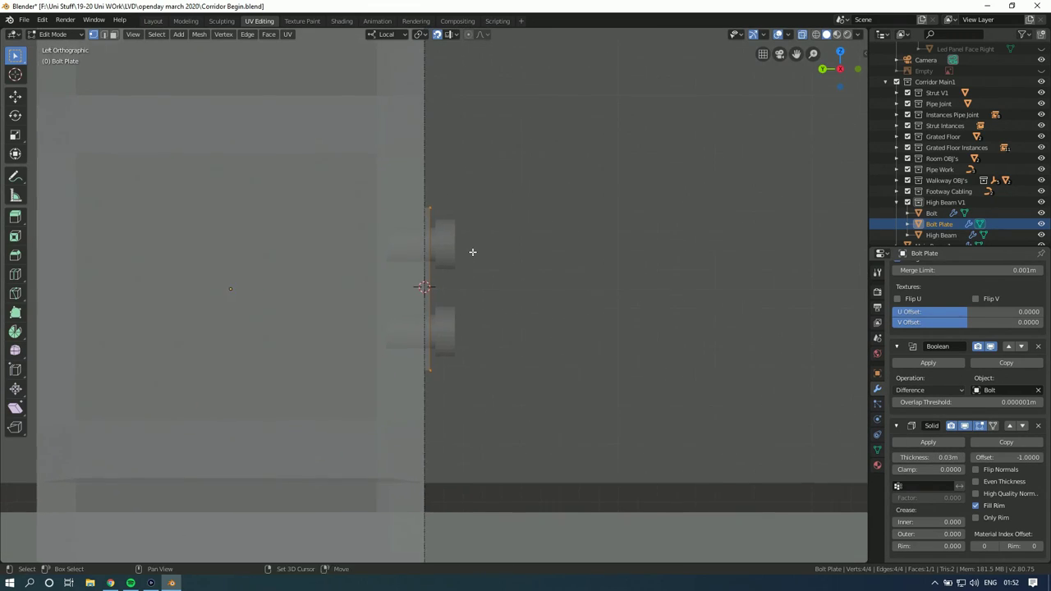
pyautogui.scroll(4, 472, 252)
pyautogui.scroll(1, 472, 252)
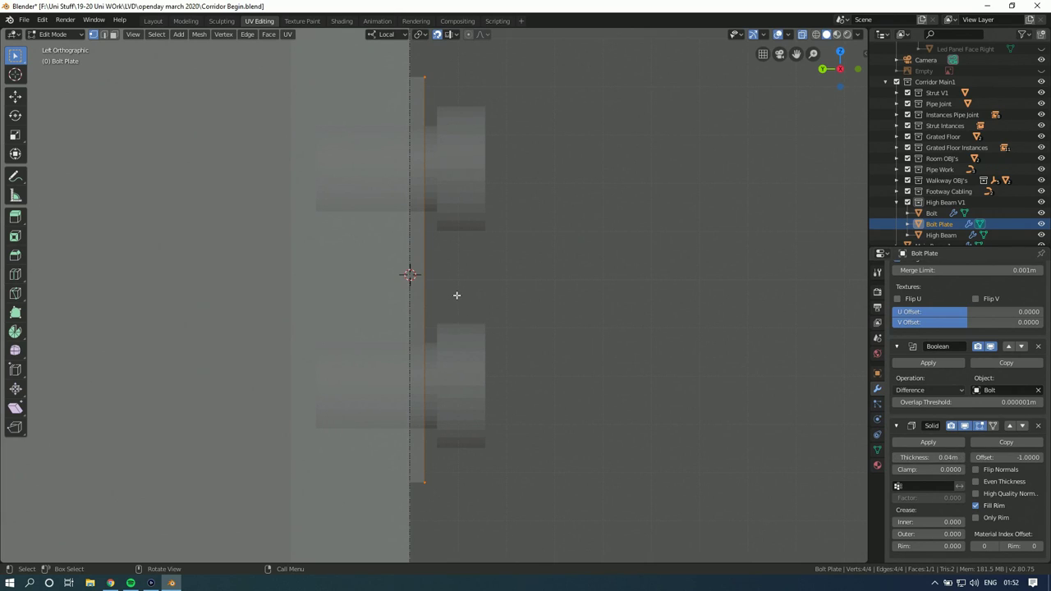
# Step: Leave mesh editing and move the Bolt Plate object -0.002 m along Y towards the bolt heads
pyautogui.press('Tab')
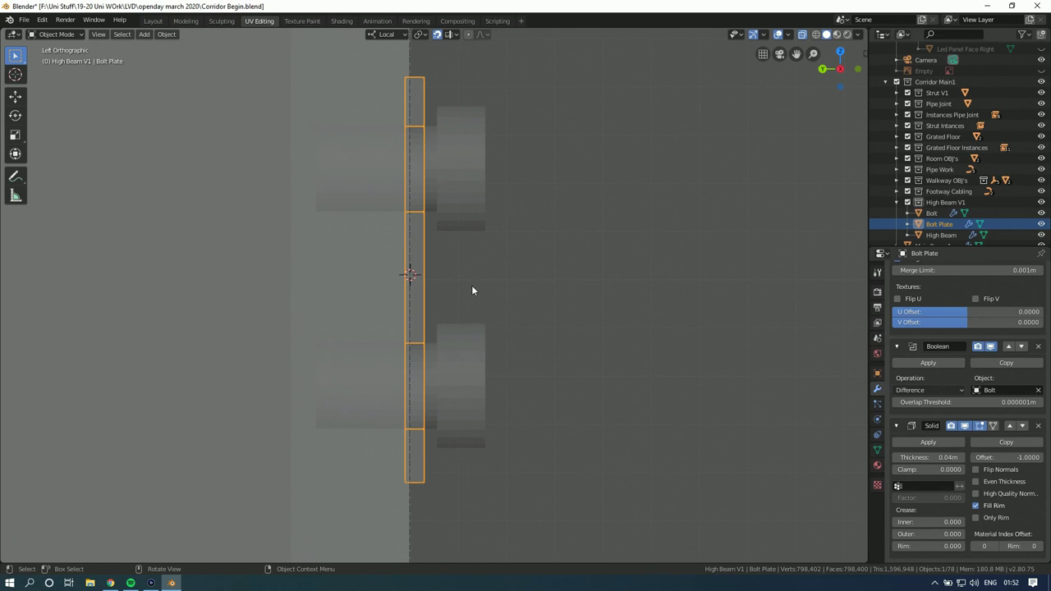
pyautogui.press('g')
pyautogui.click(482, 290)
pyautogui.moveTo(481, 291); pyautogui.dragTo(525, 296, button='middle')
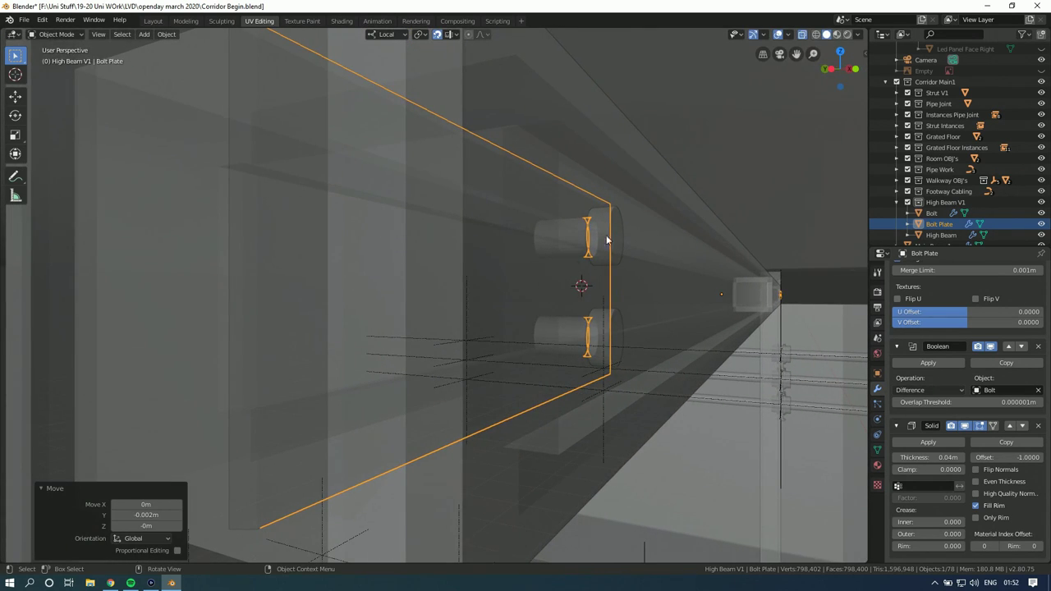
# Step: Duplicate Bolt in front view and move the copy -0.24 m along its local Z to the plate's far end over the strut
pyautogui.click(856, 69)
pyautogui.click(933, 214)
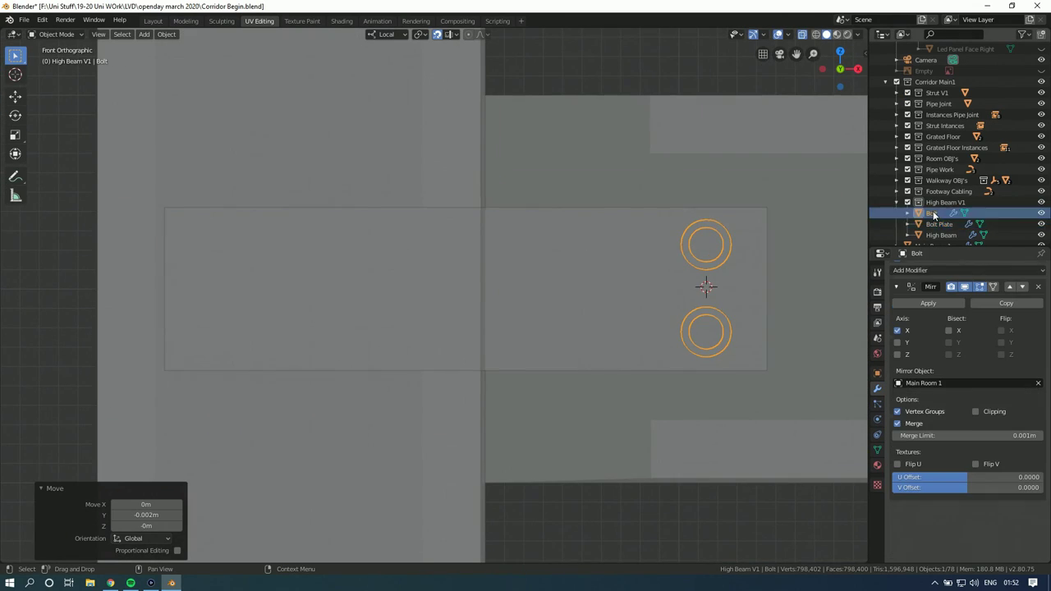
pyautogui.hotkey('shift', 'd')
pyautogui.press('z')
pyautogui.press('z')
pyautogui.click(361, 320)
pyautogui.moveTo(361, 320); pyautogui.dragTo(501, 422, button='middle')
pyautogui.click(801, 33)
pyautogui.moveTo(566, 287)
pyautogui.mouseDown(button='middle')
pyautogui.moveTo(566, 296)
pyautogui.moveTo(565, 286)
pyautogui.mouseUp(button='middle')
pyautogui.click(778, 35)
pyautogui.click(779, 34)
pyautogui.click(802, 34)
# Step: Duplicate the strut-side bolt pair in front view and place the copy further along the plate, near the strut's inner edge
pyautogui.click(858, 69)
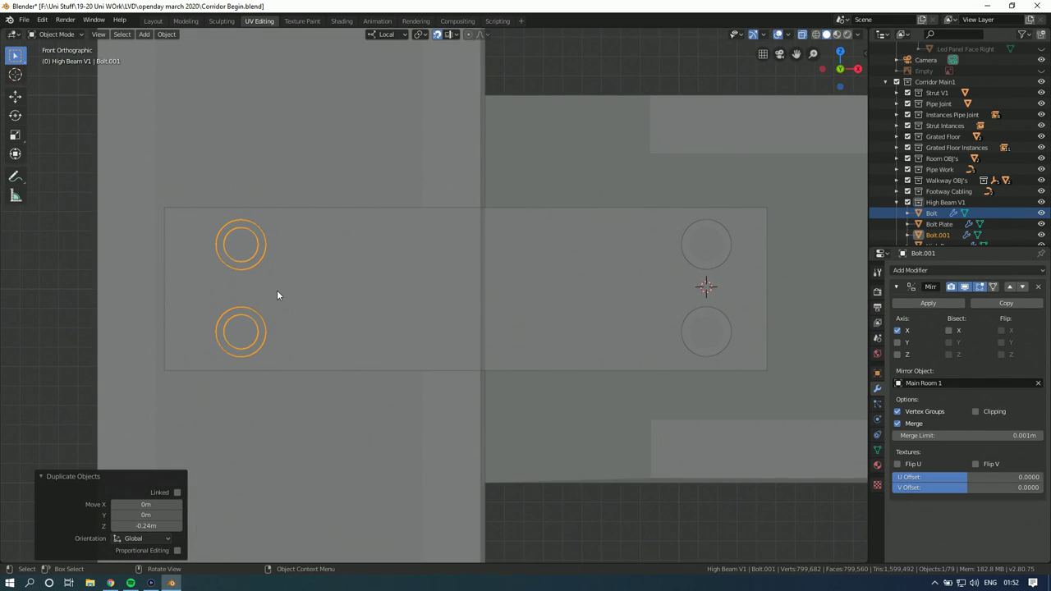
pyautogui.press('g')
pyautogui.click(412, 291)
pyautogui.click(613, 291)
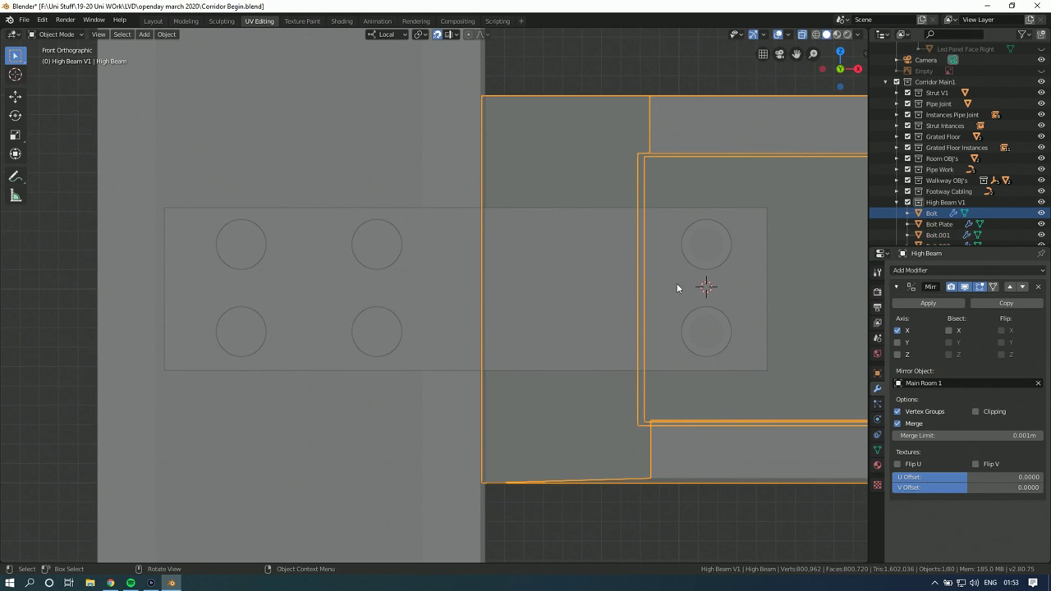
# Step: Select Bolt Plate and review the objects available for its Boolean modifier, keeping Bolt as the target
pyautogui.click(489, 326)
pyautogui.click(488, 326)
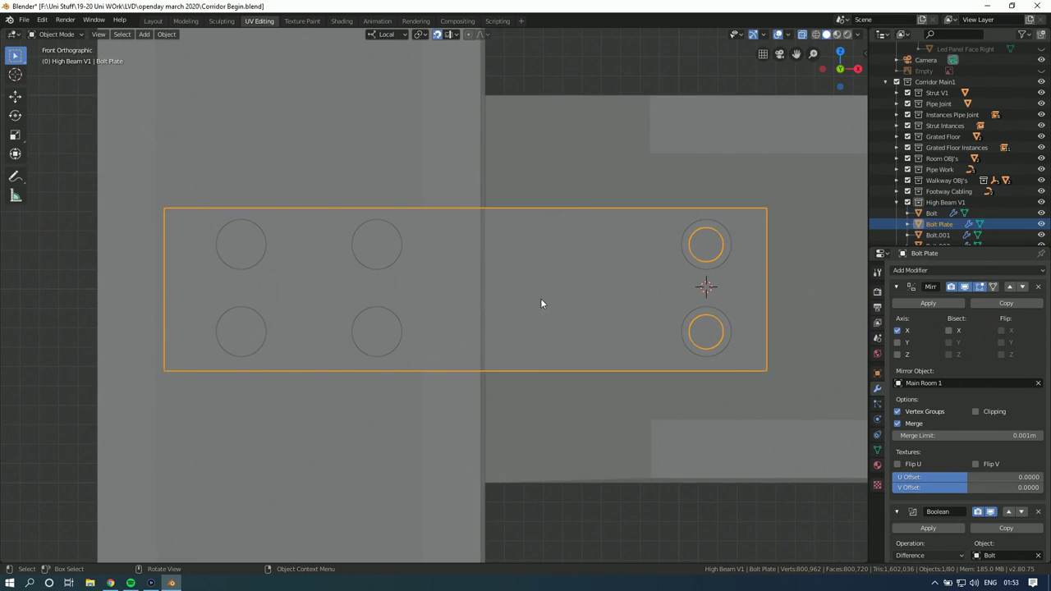
pyautogui.scroll(-5, 925, 343)
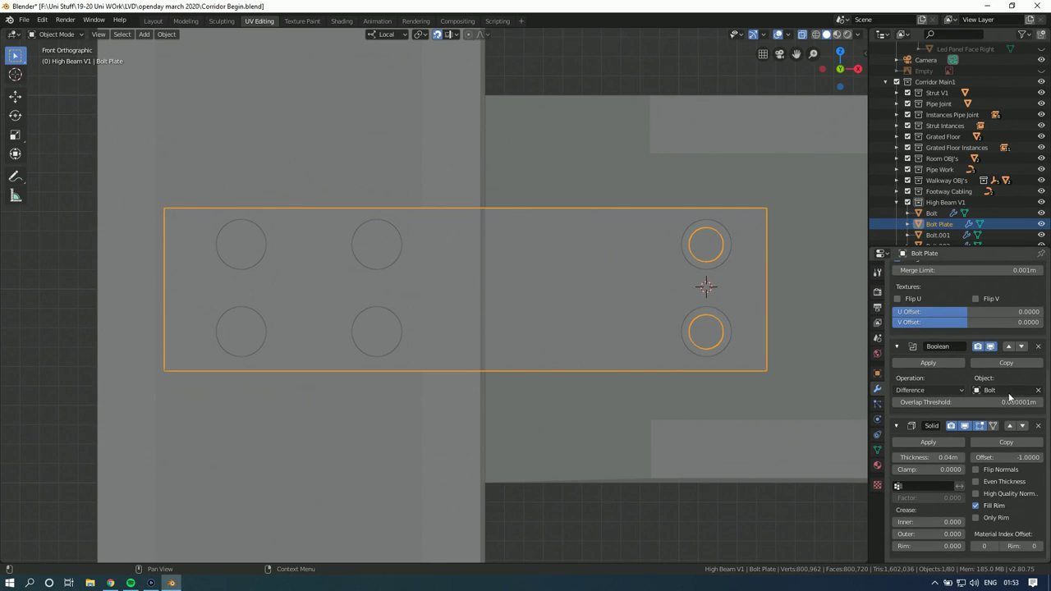
pyautogui.scroll(-3, 946, 215)
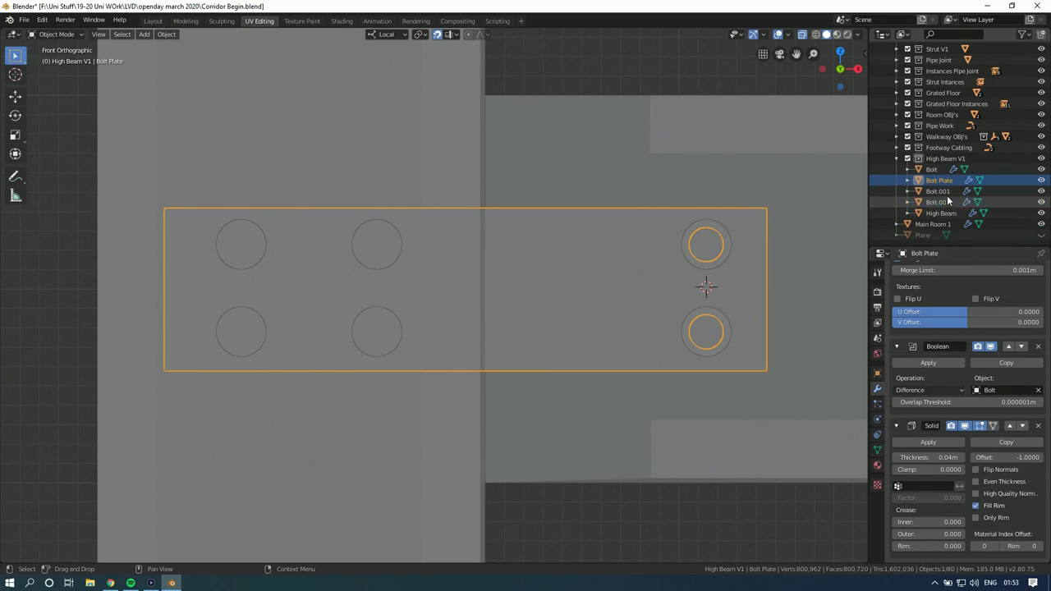
pyautogui.click(1008, 391)
pyautogui.press('Return')
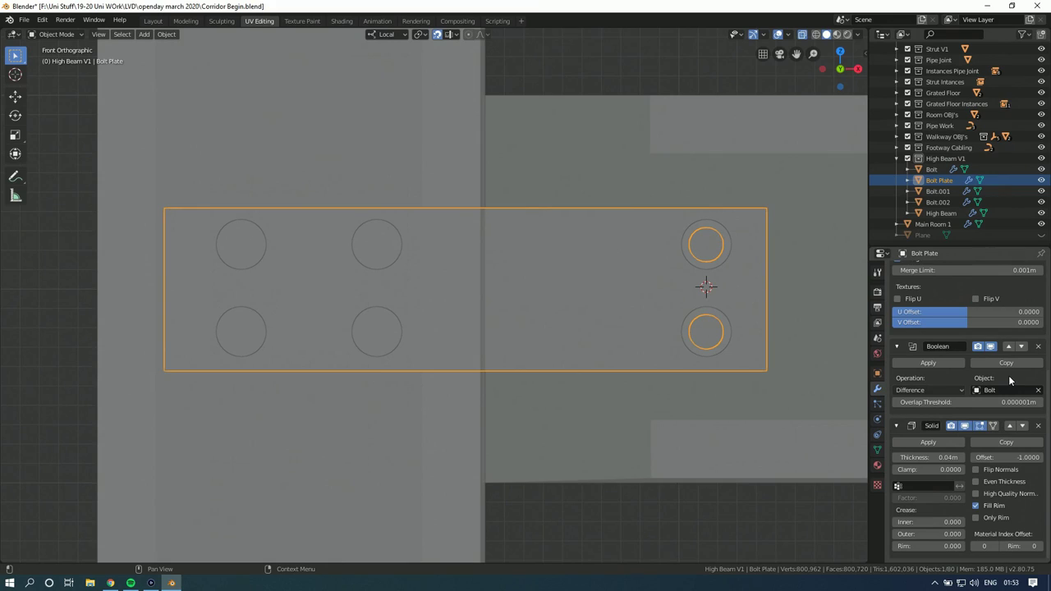
# Step: Try Intersect and Union as Bolt Plate's Boolean operation and set it back to Difference
pyautogui.click(948, 389)
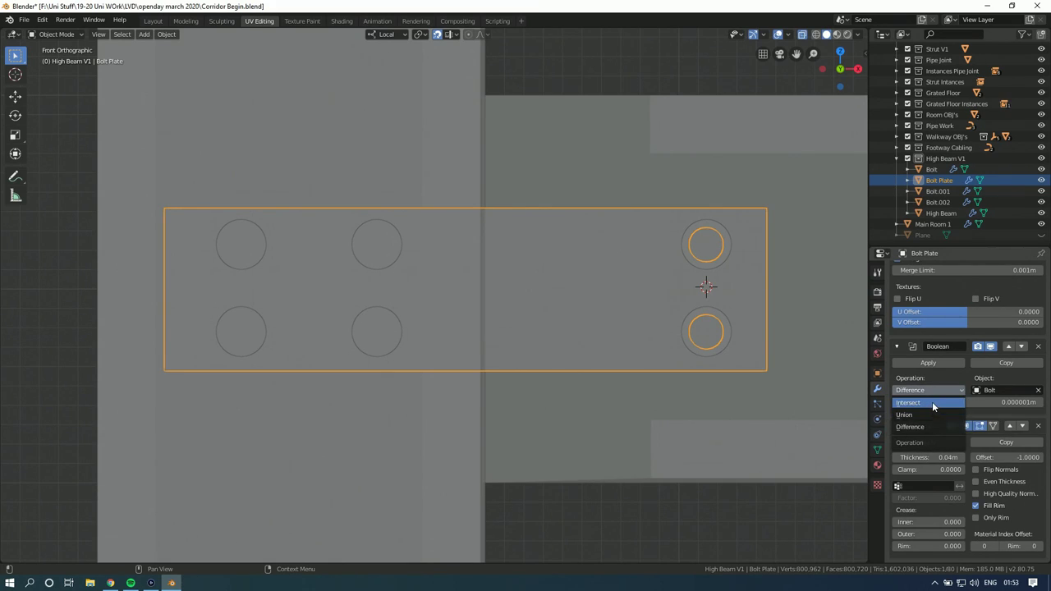
pyautogui.click(932, 401)
pyautogui.click(931, 389)
pyautogui.click(931, 416)
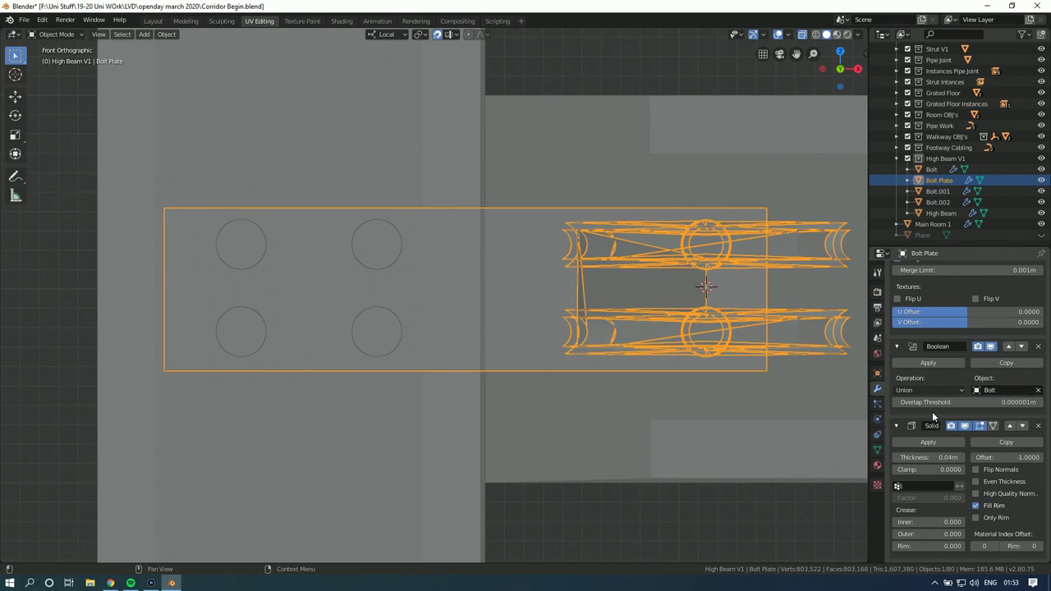
pyautogui.click(931, 387)
pyautogui.click(932, 431)
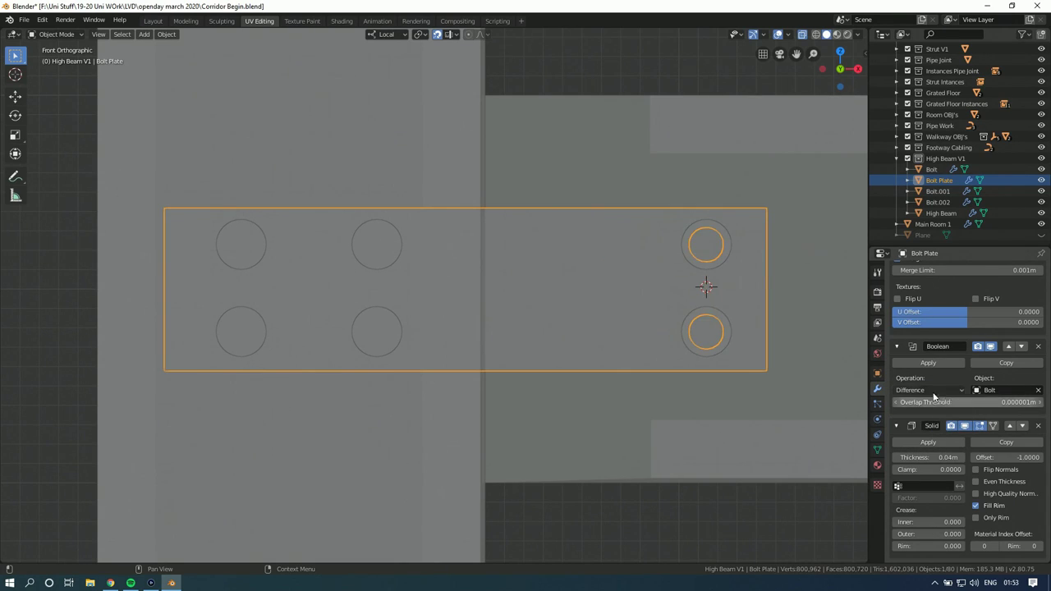
pyautogui.click(930, 169)
pyautogui.keyDown('ctrl'); pyautogui.click(937, 191); pyautogui.keyUp('ctrl')
pyautogui.keyDown('ctrl'); pyautogui.click(939, 201); pyautogui.keyUp('ctrl')
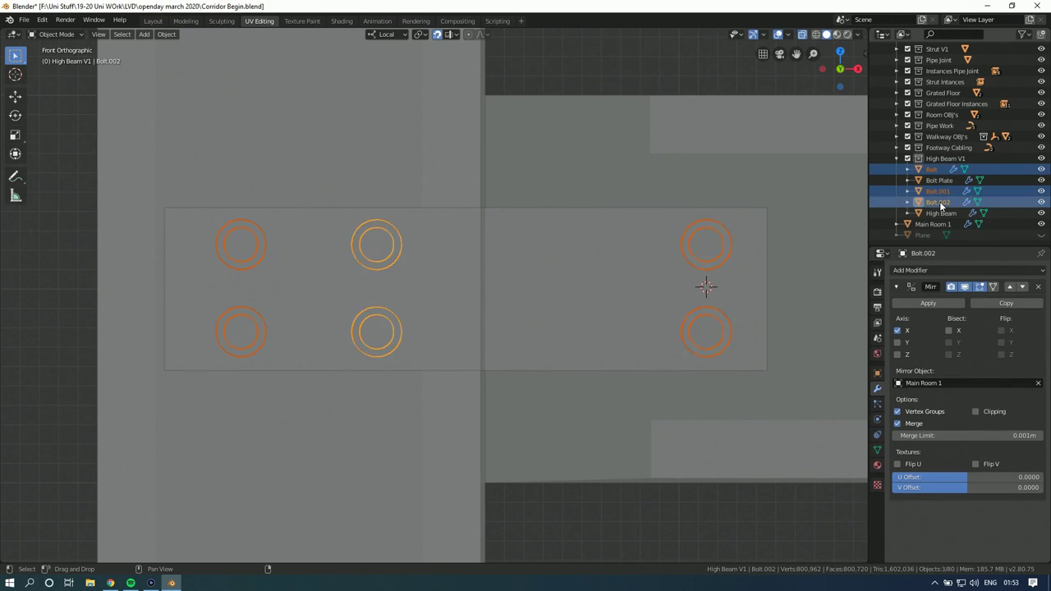
pyautogui.click(938, 179)
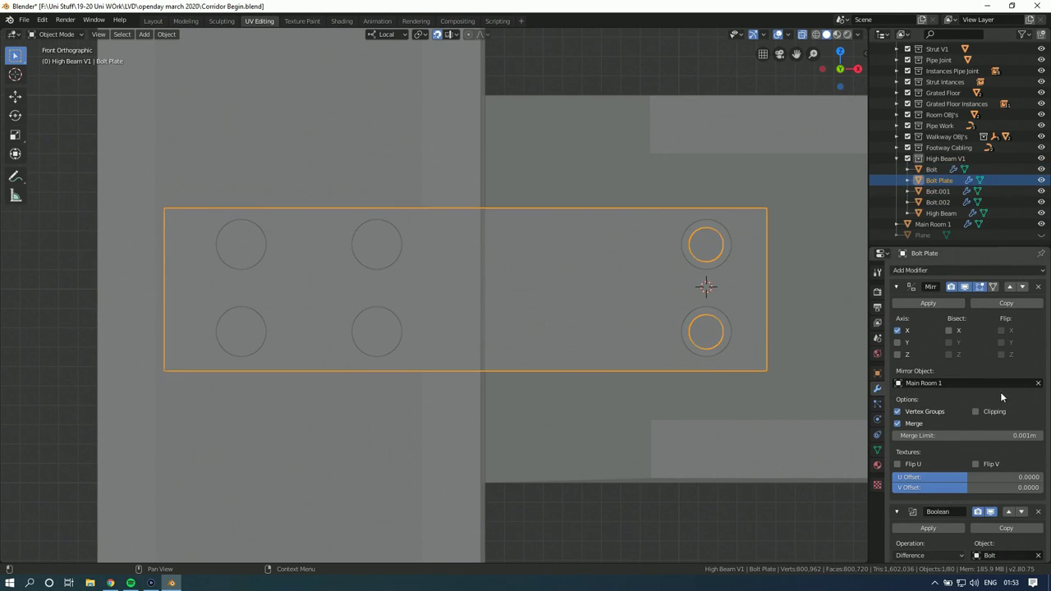
pyautogui.scroll(-3, 960, 358)
pyautogui.click(993, 446)
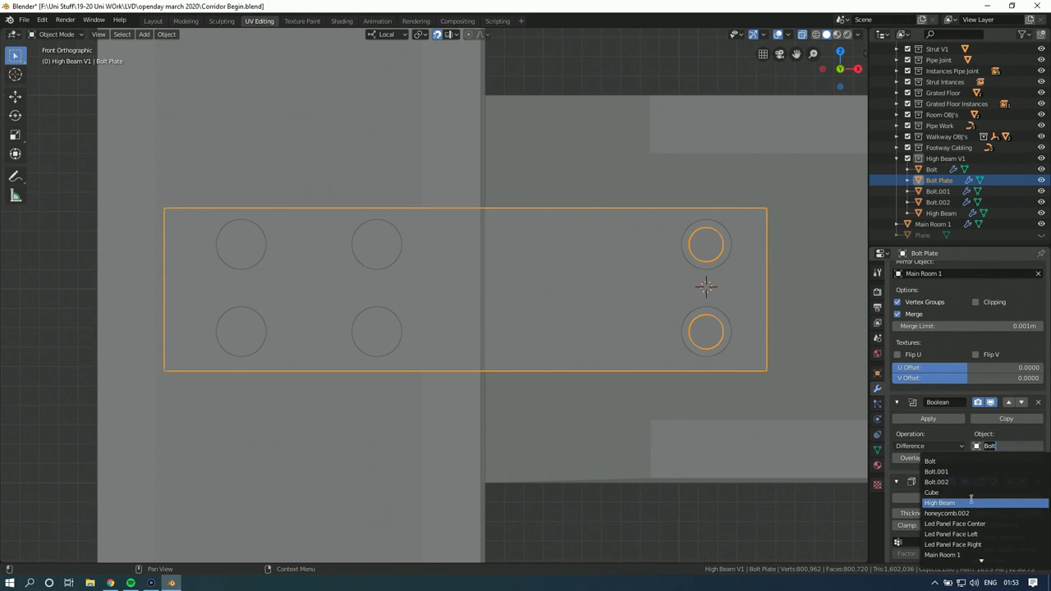
pyautogui.scroll(-7, 977, 552)
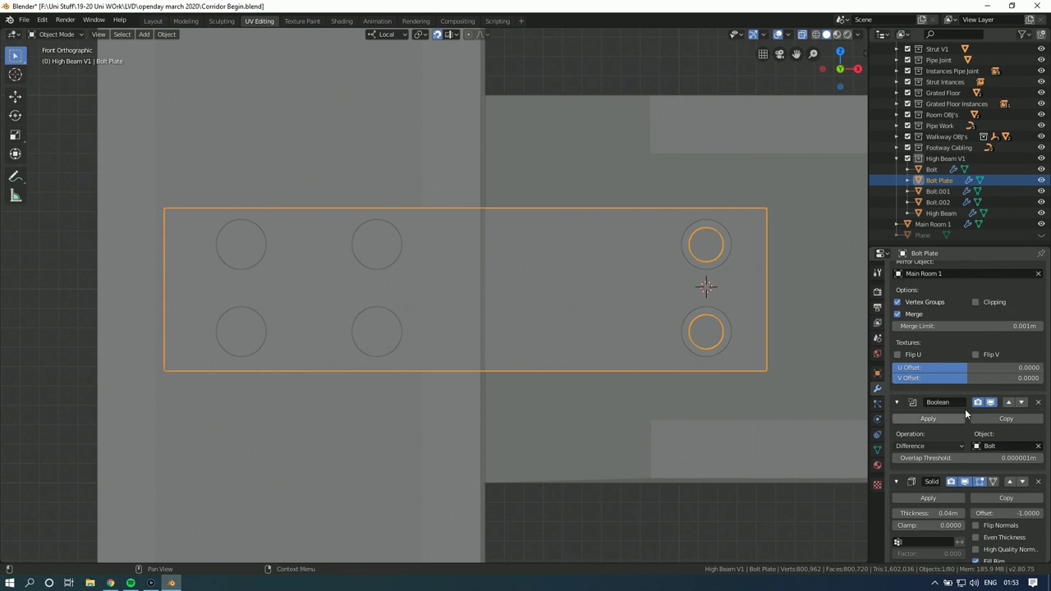
# Step: Add a second Boolean modifier to Bolt Plate, place it above Solidify and set Bolt.001 as its Difference object
pyautogui.scroll(3, 960, 320)
pyautogui.click(954, 269)
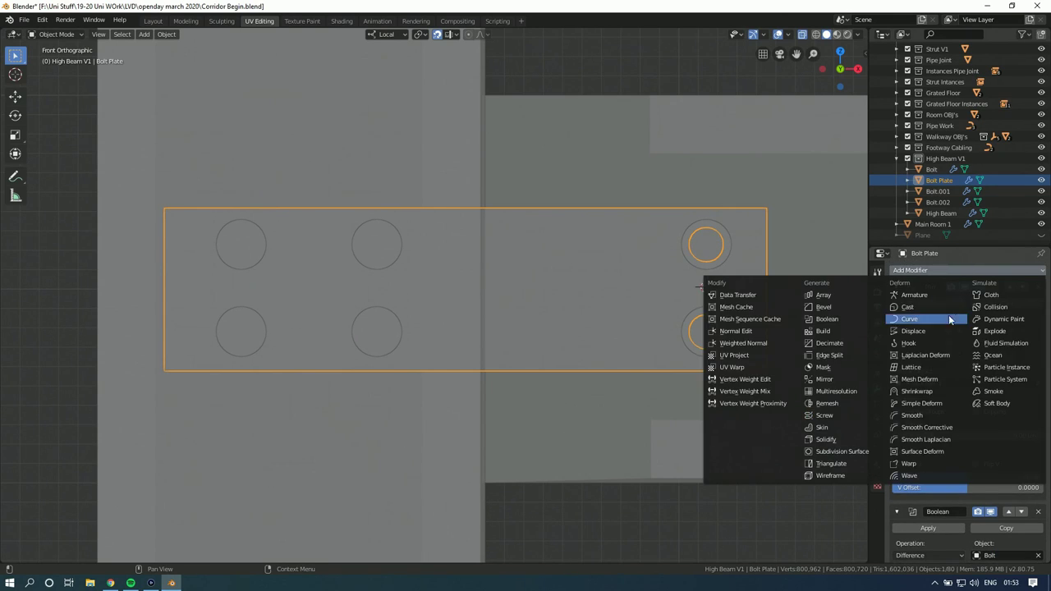
pyautogui.click(829, 320)
pyautogui.scroll(-4, 951, 402)
pyautogui.scroll(-3, 951, 402)
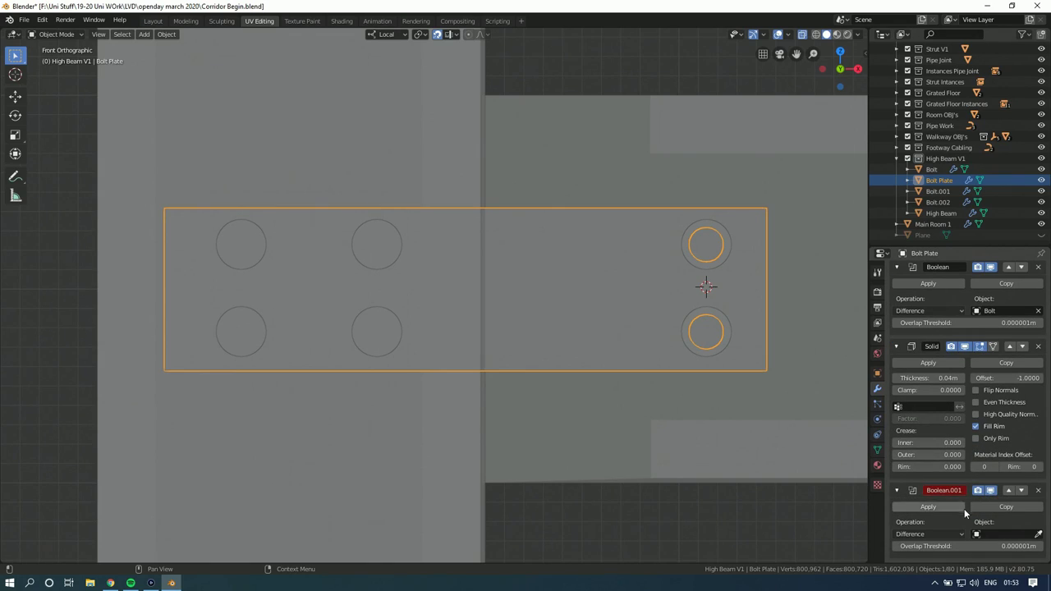
pyautogui.click(1010, 490)
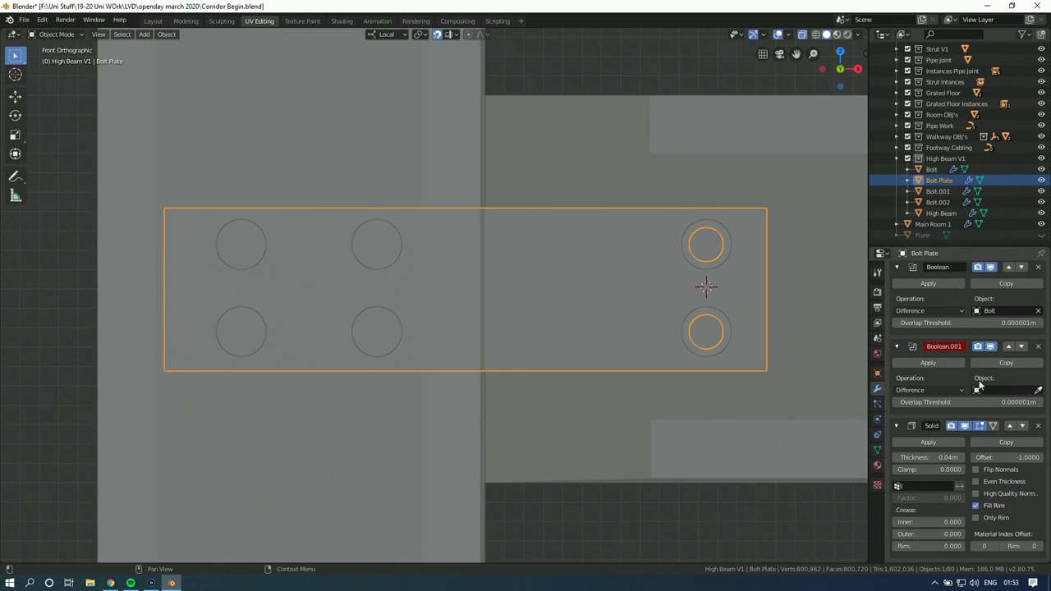
pyautogui.click(1011, 391)
pyautogui.click(959, 418)
# Step: Add a third Boolean modifier to Bolt Plate, place it above Solidify and set Bolt.002 as its Difference object
pyautogui.scroll(8, 945, 342)
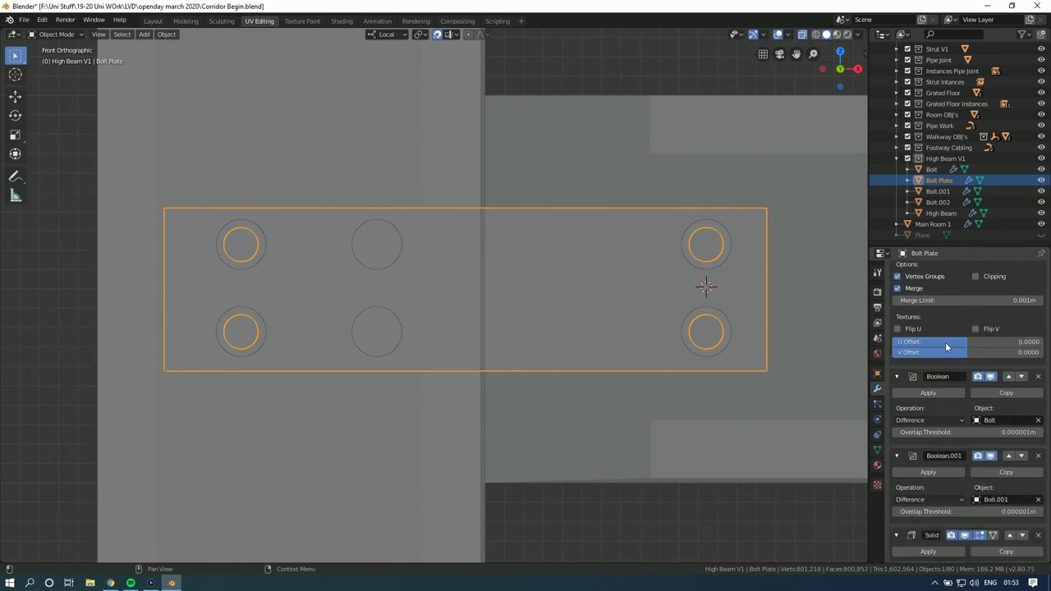
pyautogui.click(969, 269)
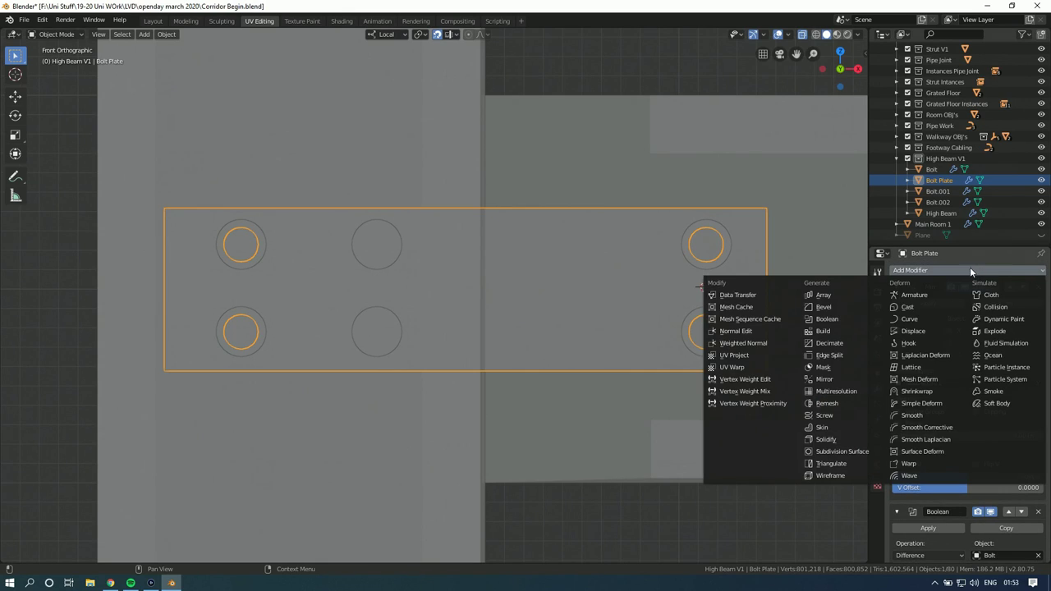
pyautogui.click(839, 317)
pyautogui.scroll(-4, 936, 371)
pyautogui.scroll(-5, 936, 371)
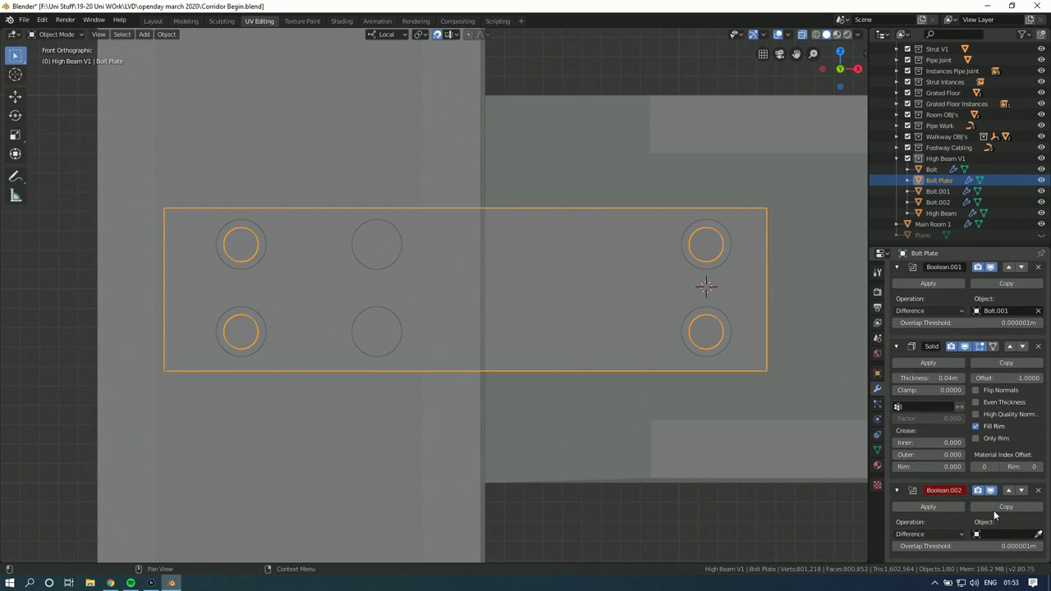
pyautogui.click(1008, 490)
pyautogui.click(1005, 389)
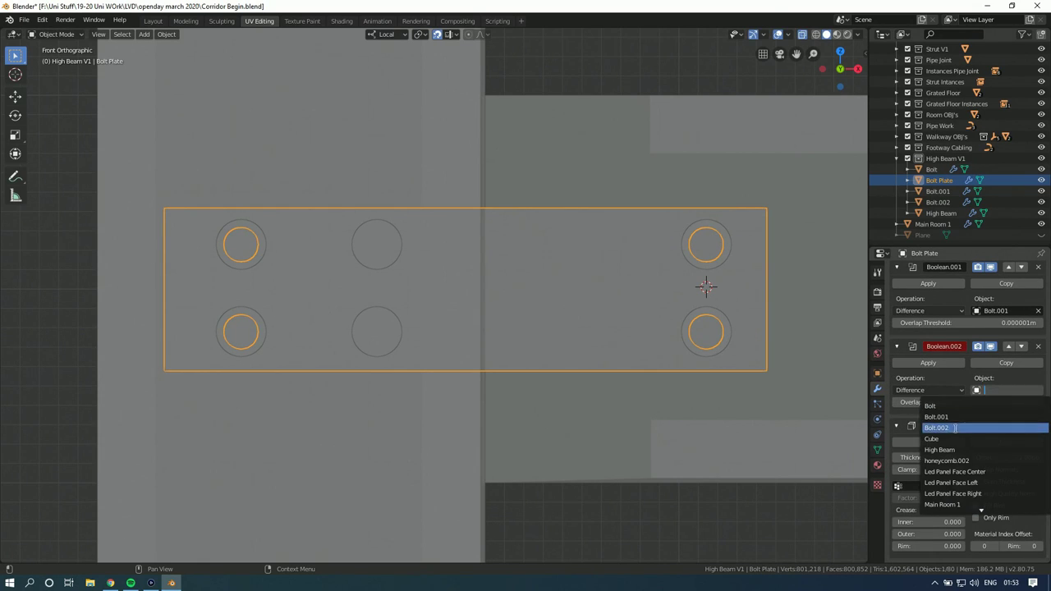
pyautogui.click(1005, 435)
# Step: Turn off X-ray display and inspect the bolted beam joint and the whole corridor in perspective
pyautogui.scroll(-3, 636, 349)
pyautogui.moveTo(650, 429); pyautogui.dragTo(598, 314, button='middle')
pyautogui.hotkey('ctrl', 'Tab')
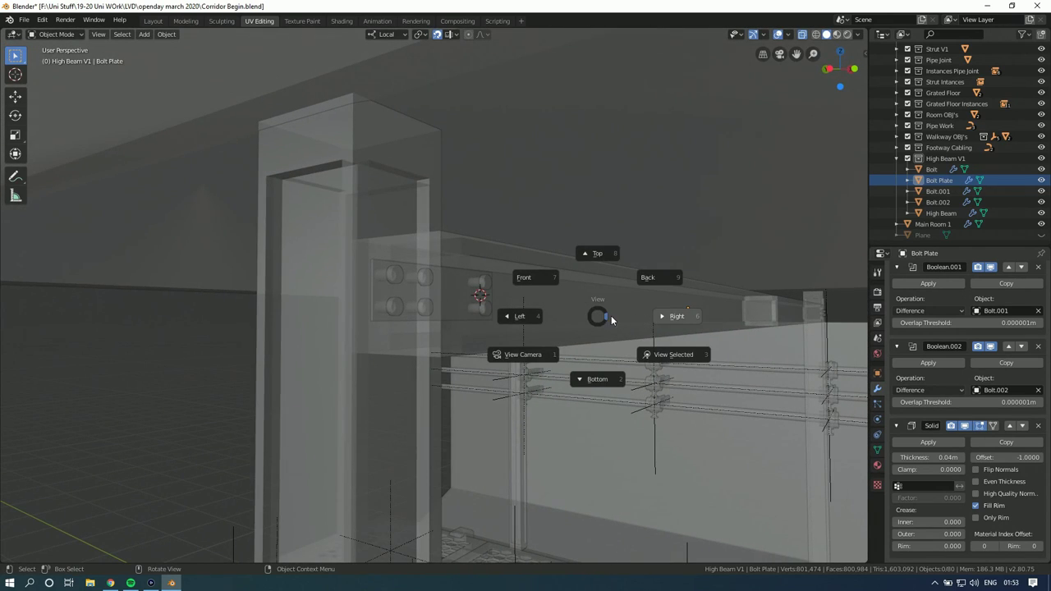
pyautogui.moveTo(674, 317); pyautogui.dragTo(539, 332, button='middle')
pyautogui.press('Tab')
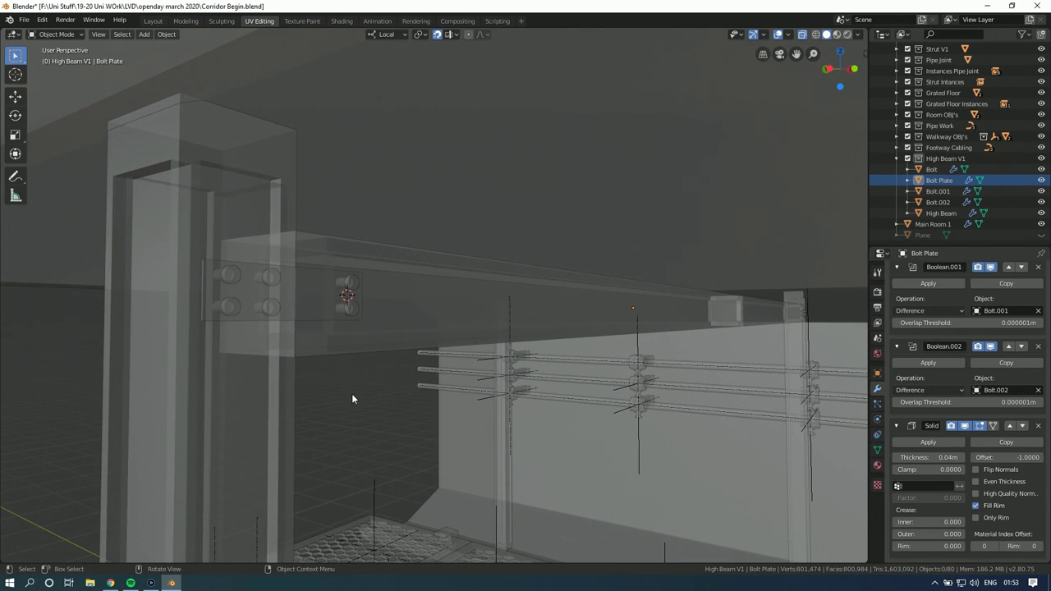
pyautogui.click(803, 37)
pyautogui.moveTo(659, 287); pyautogui.dragTo(479, 228, button='middle')
pyautogui.scroll(-10, 580, 319)
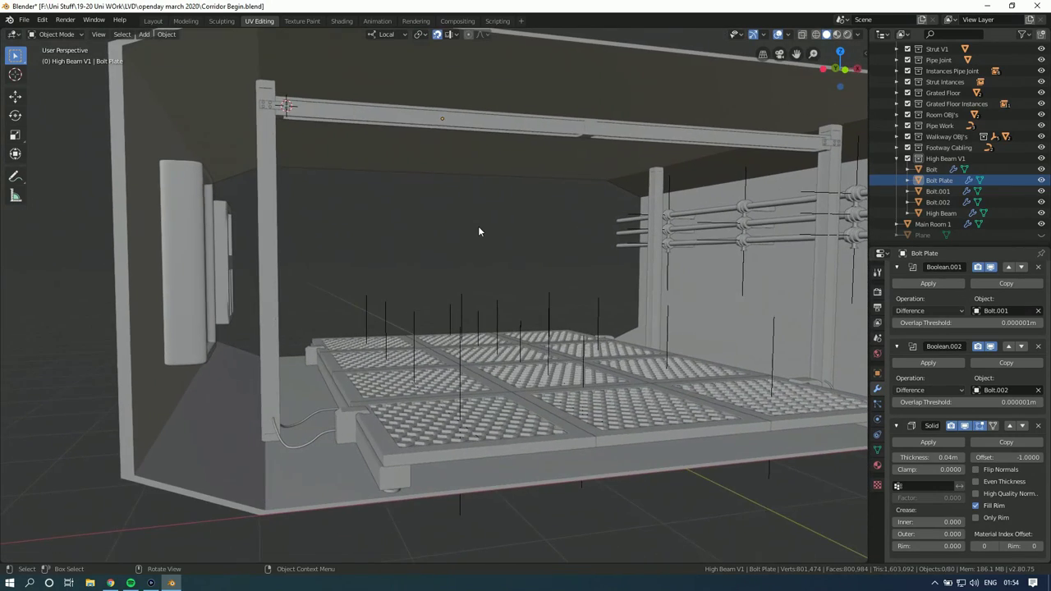
# Step: Save Corridor Begin.blend under its existing name and minimise the window to show the desktop
pyautogui.click(24, 20)
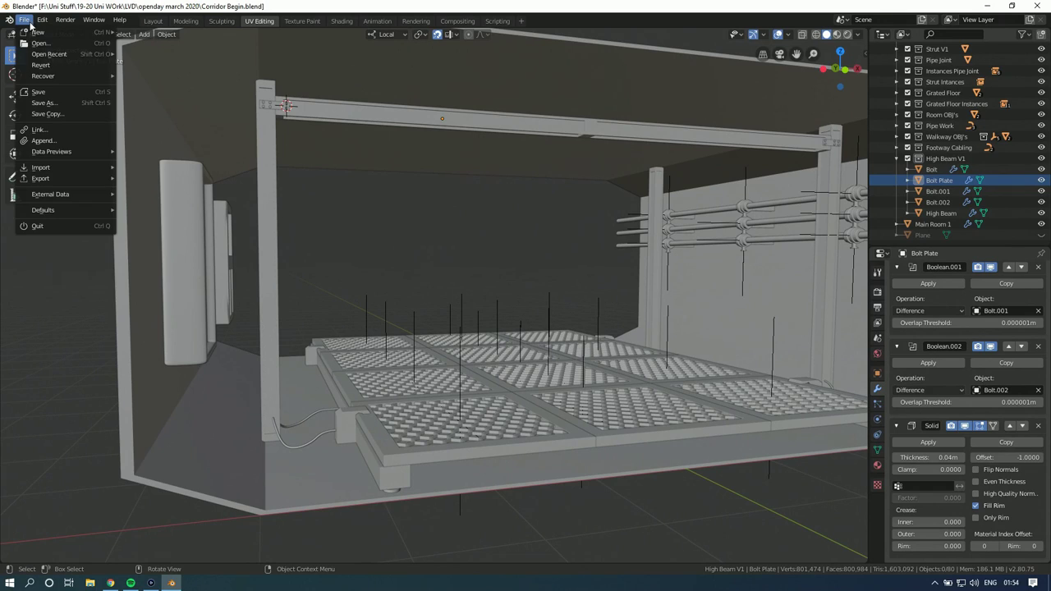
pyautogui.click(111, 95)
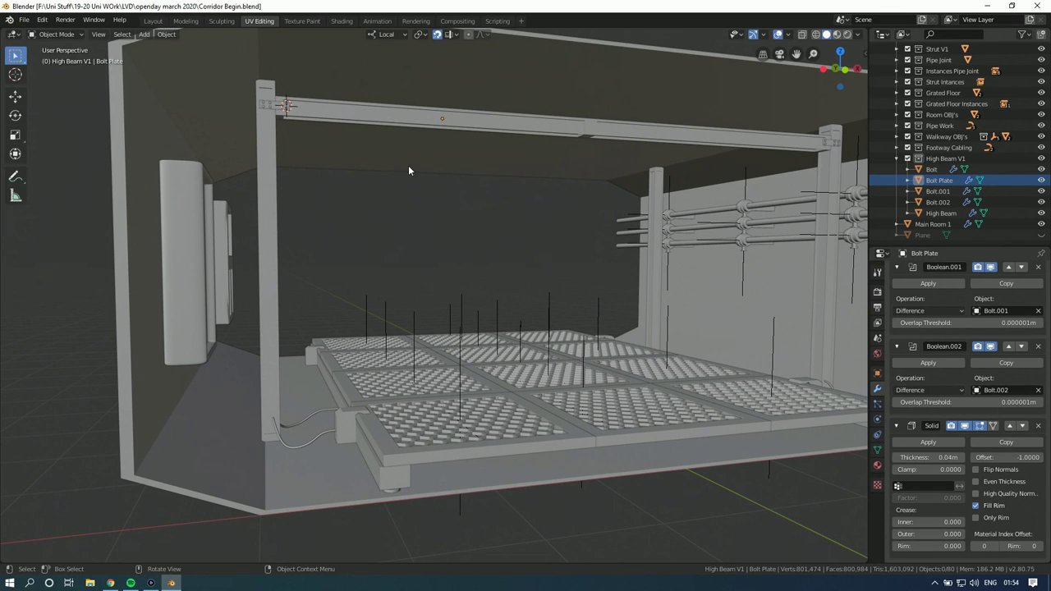
pyautogui.click(1011, 6)
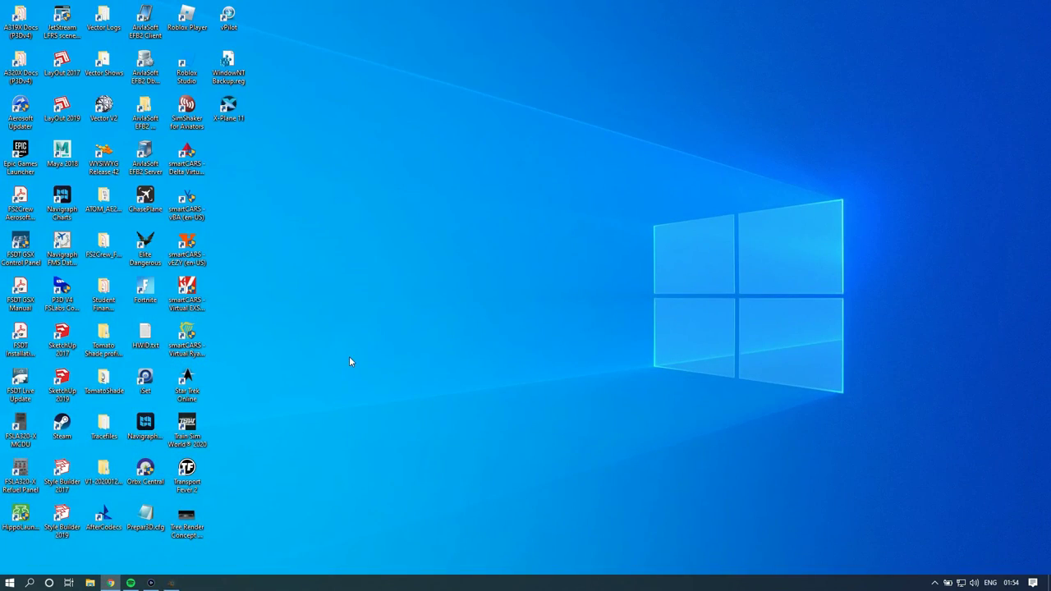